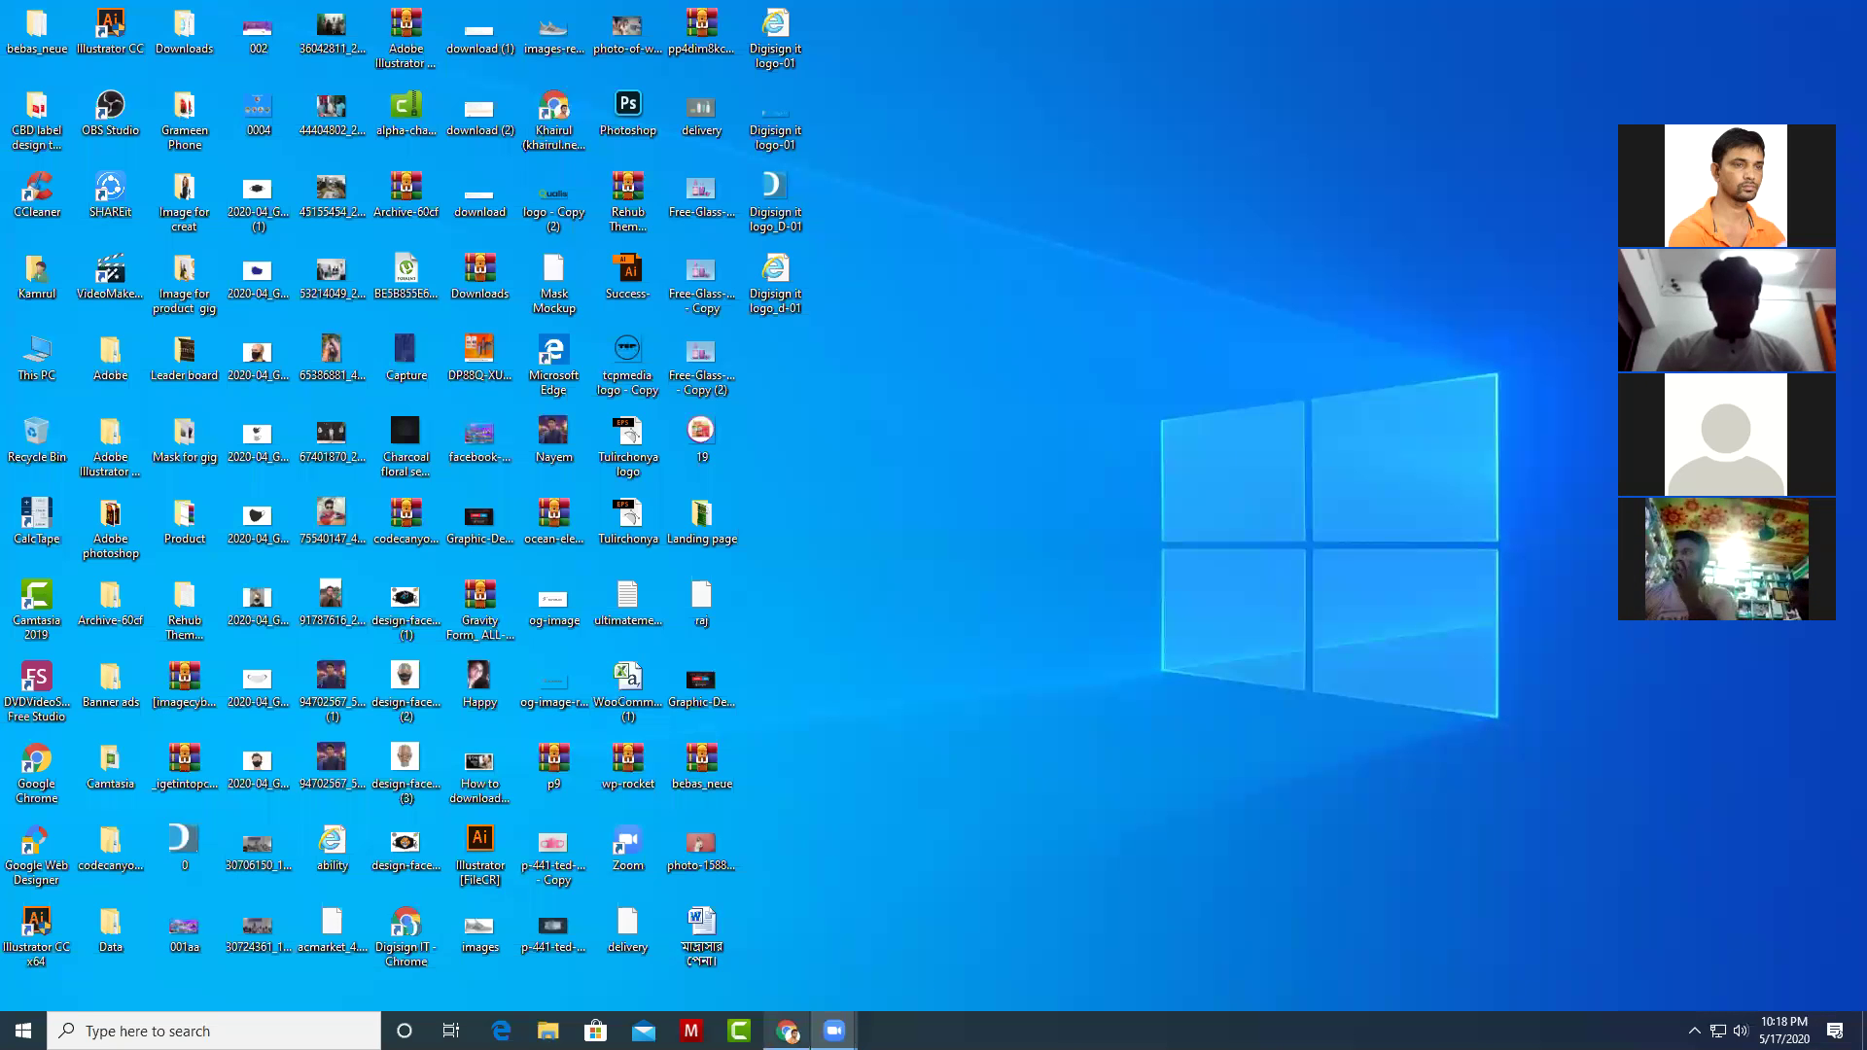
Restore Chrome and open the DIT Online Batch-1 group chat in Messenger.
click(788, 1030)
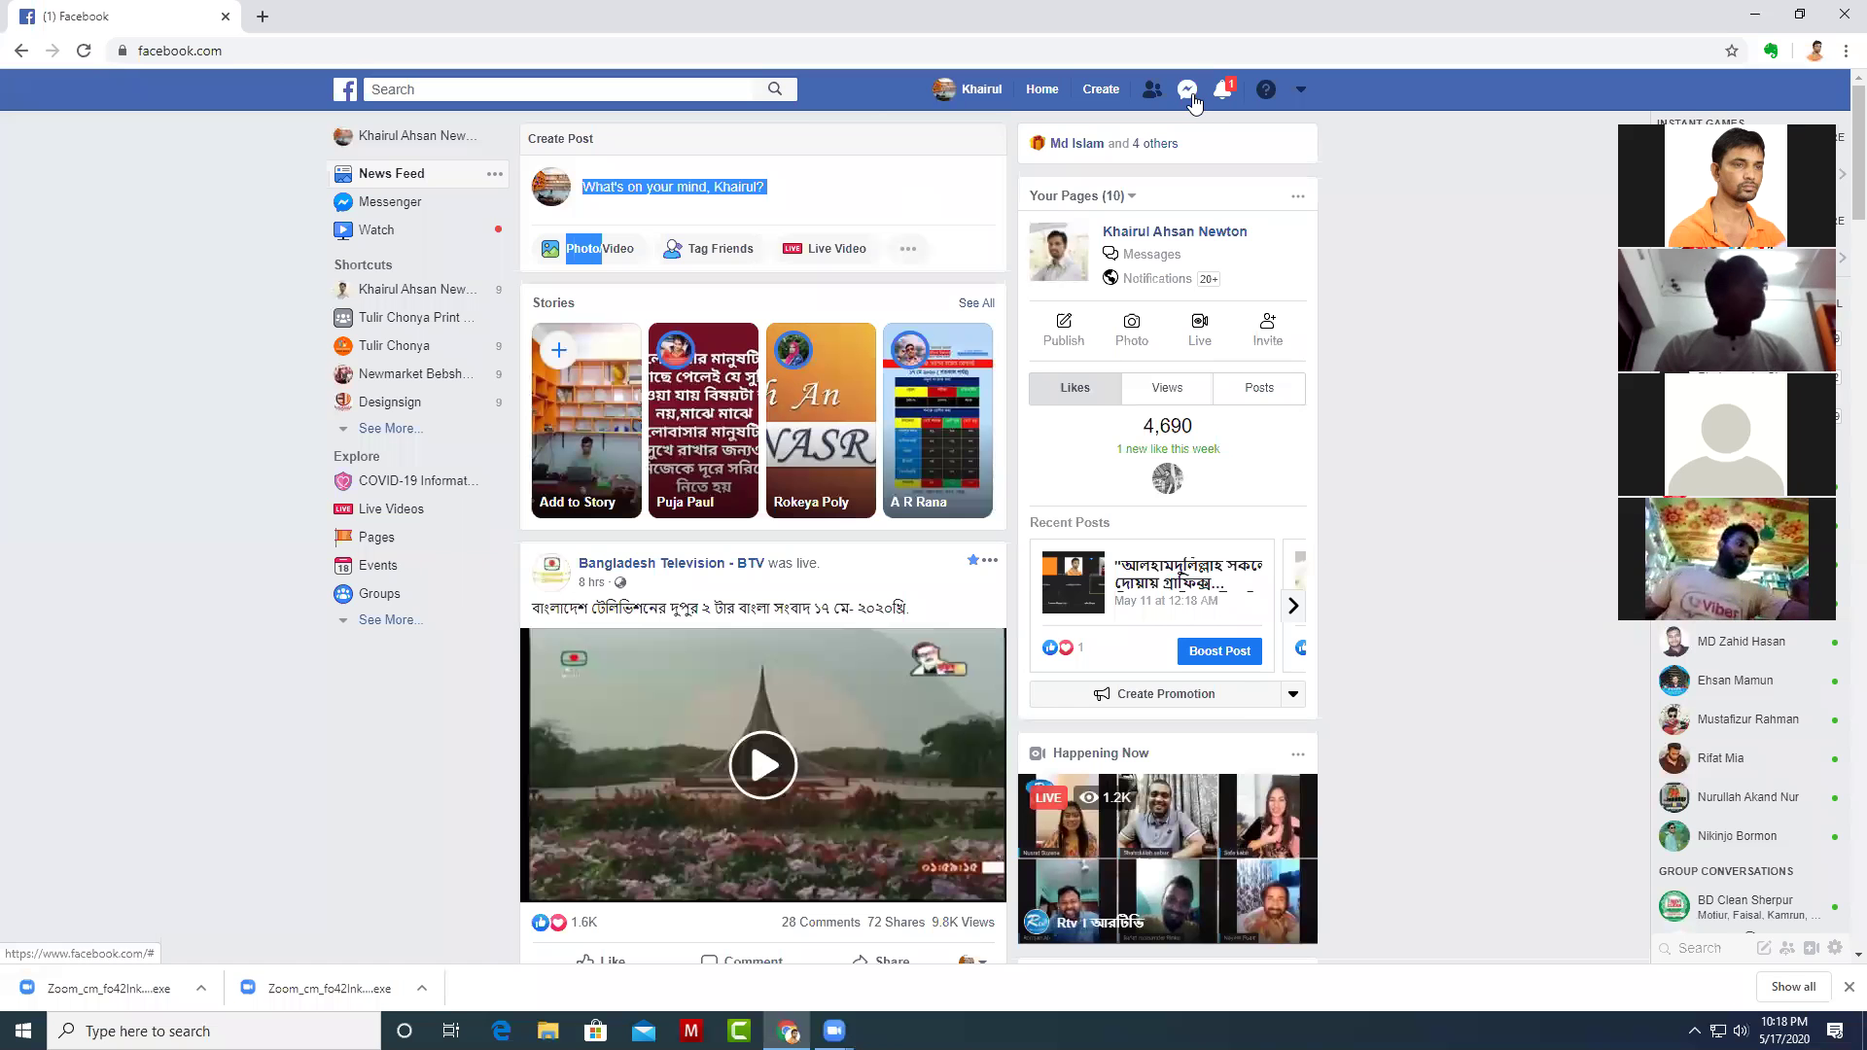
click(1188, 89)
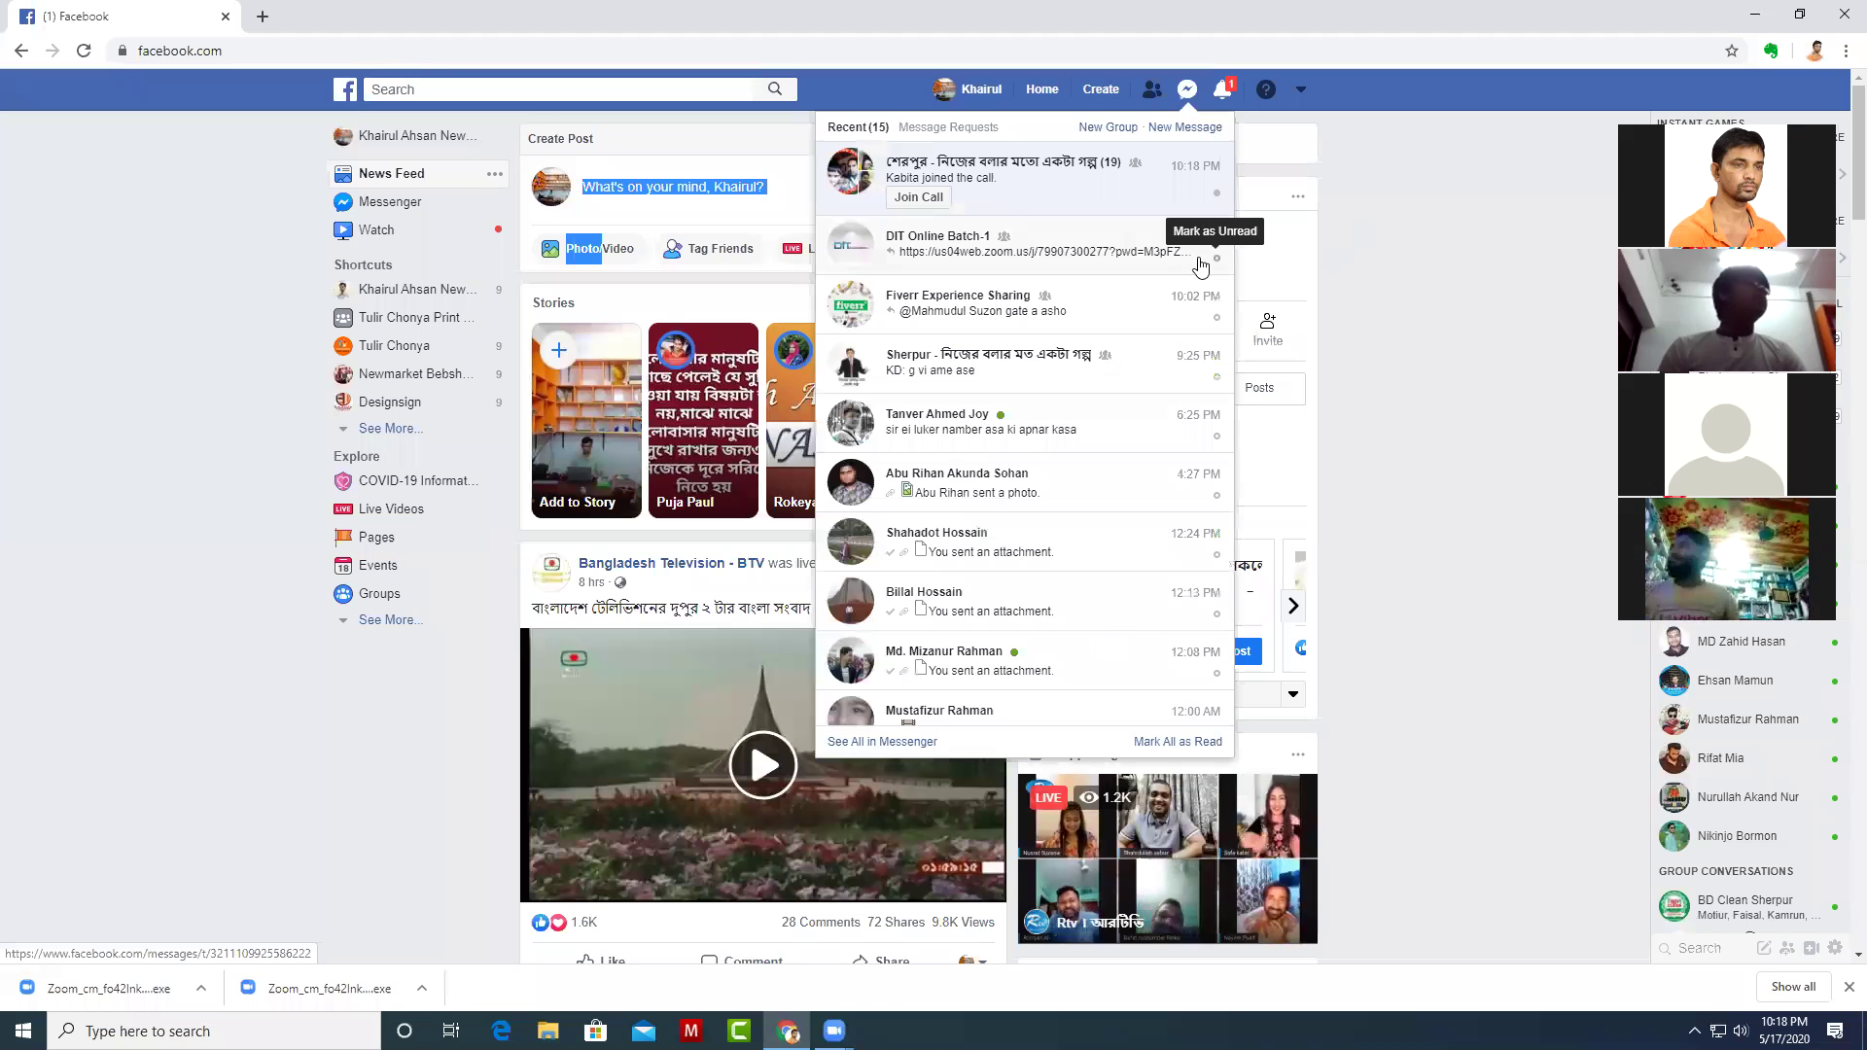
click(996, 246)
Scroll up the chat to the shared homework Google Drive link and follow it.
scroll(1487, 781, up, 5)
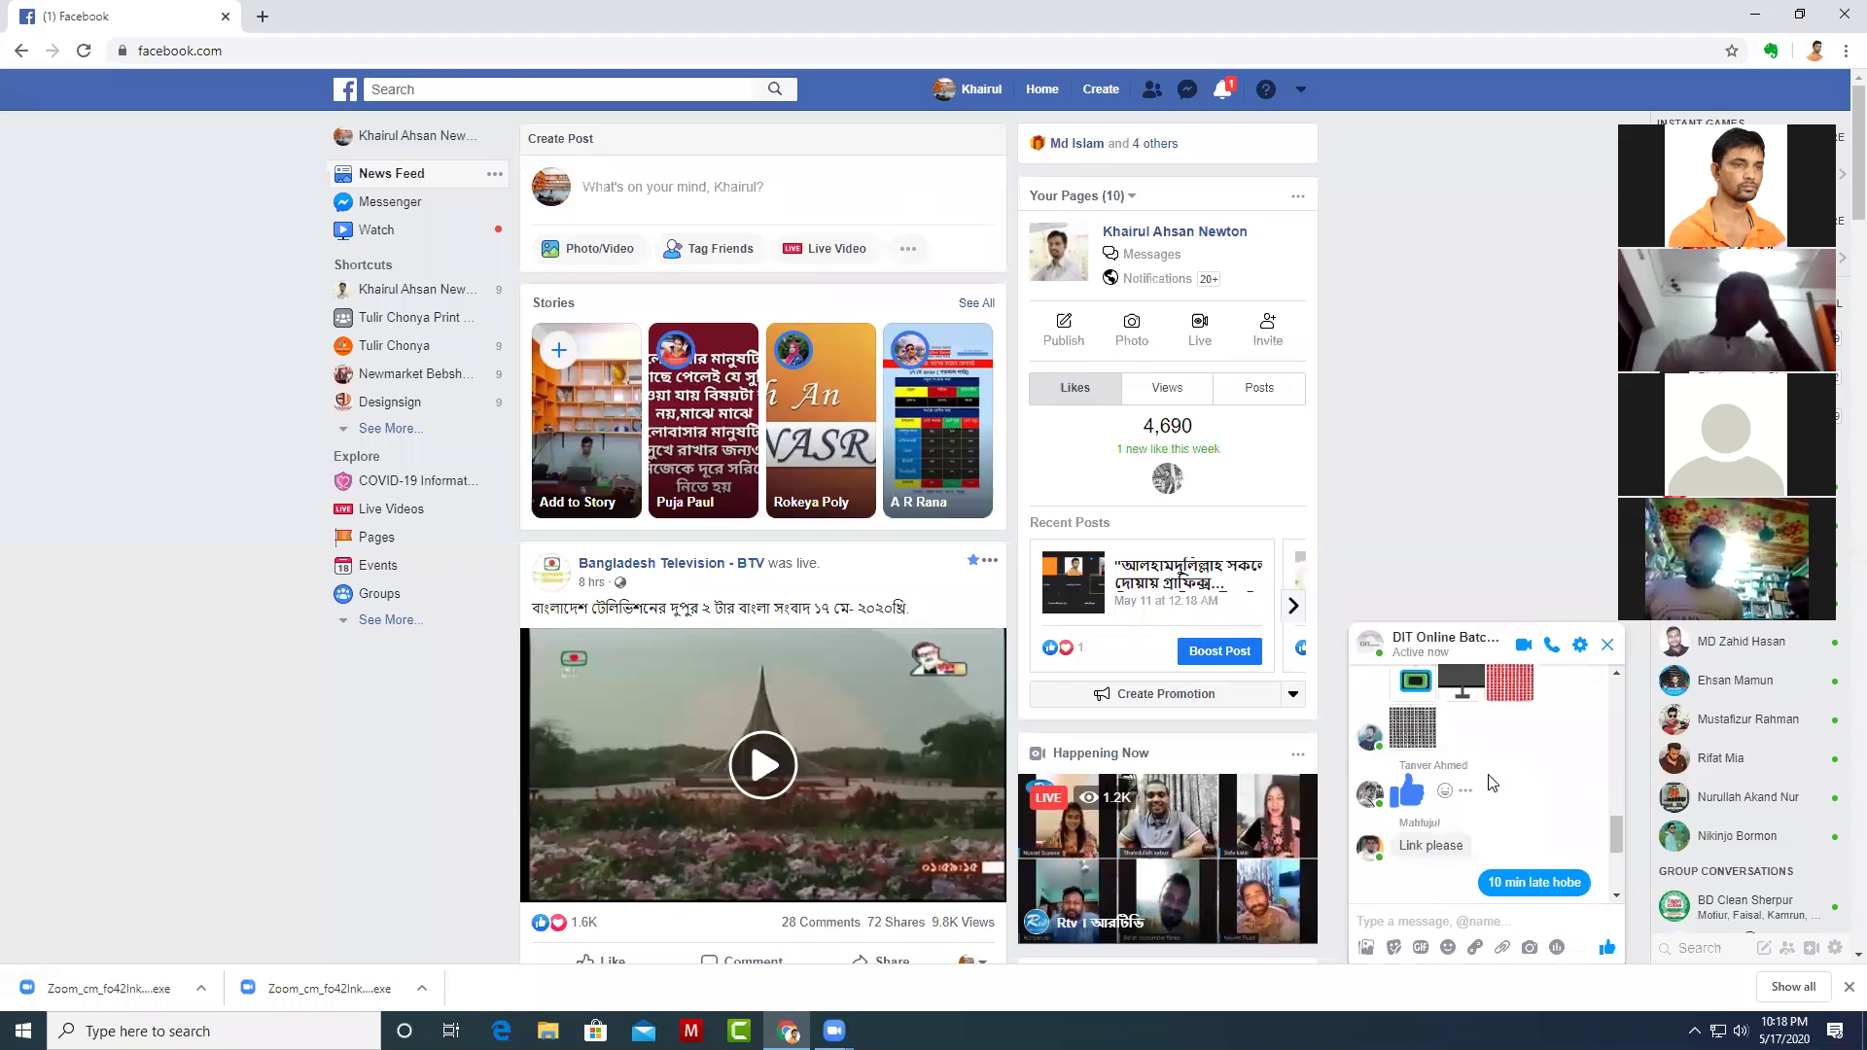
scroll(1490, 781, up, 2)
scroll(1490, 781, up, 2)
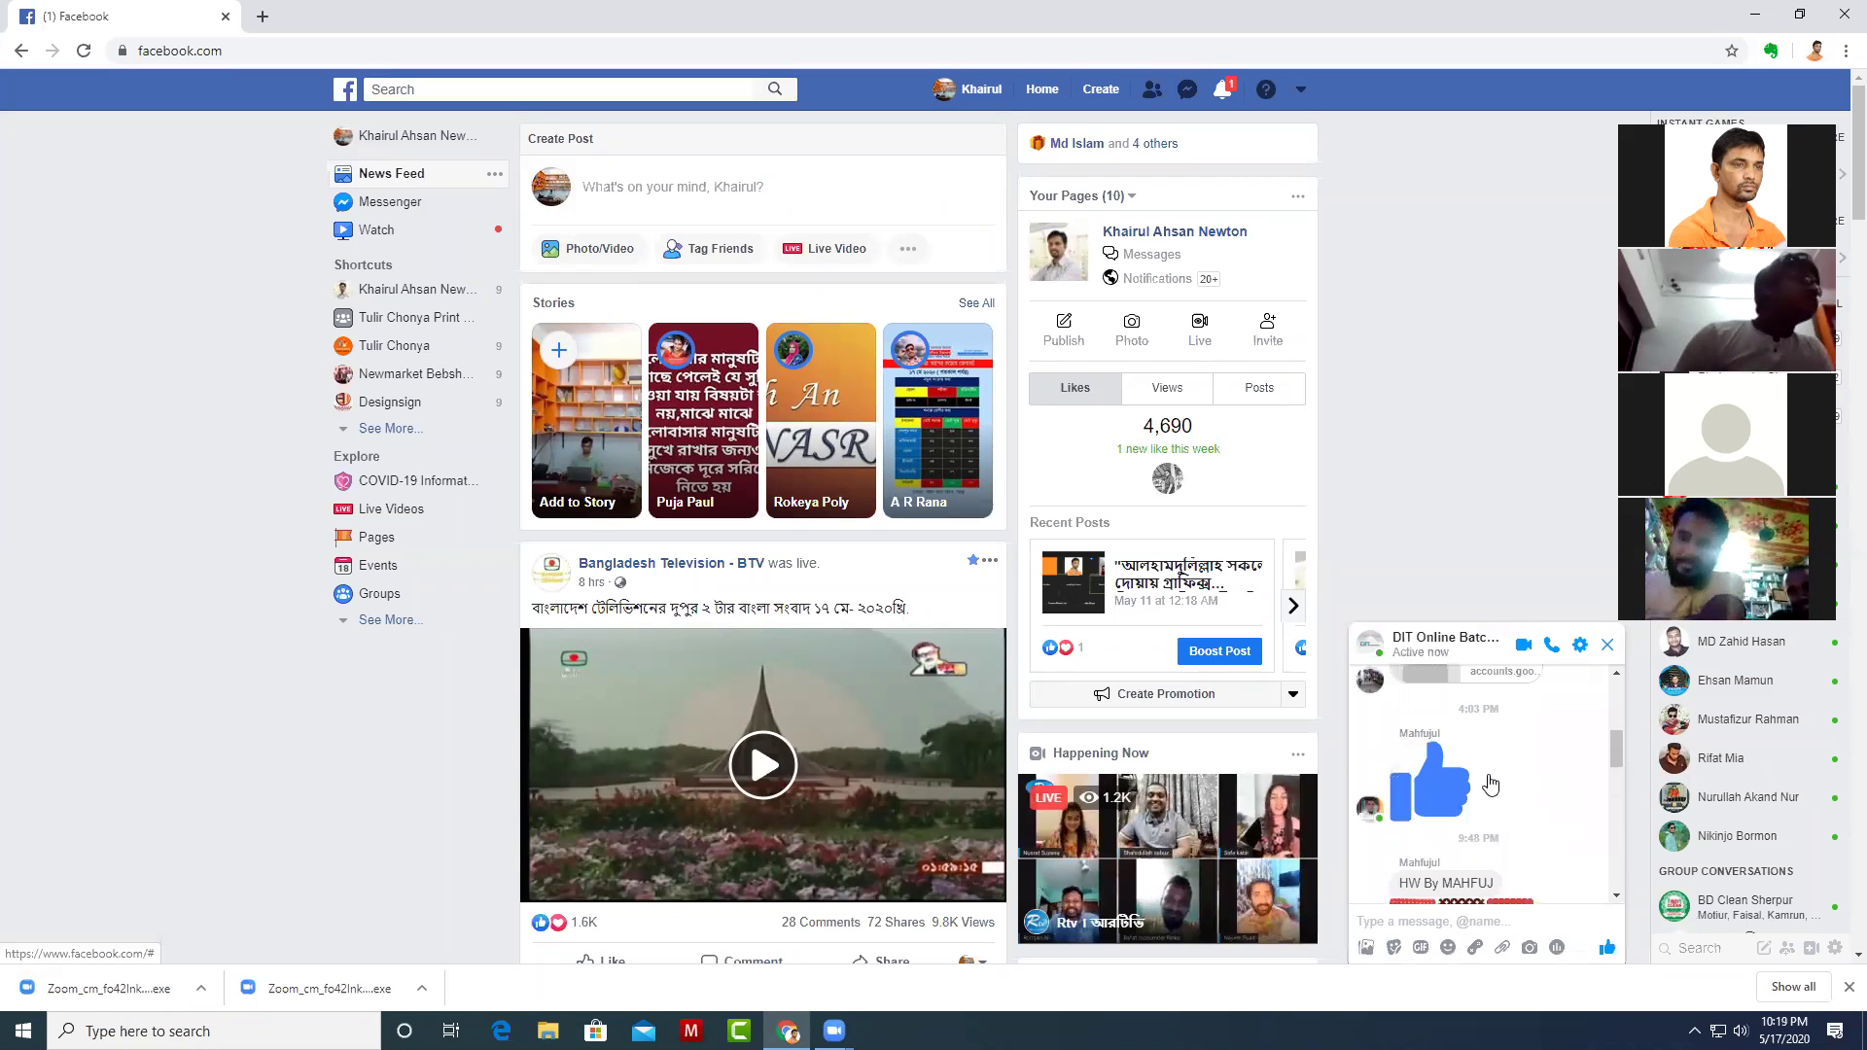
scroll(1490, 780, up, 2)
scroll(1490, 781, up, 2)
scroll(1492, 784, up, 3)
scroll(1488, 768, down, 3)
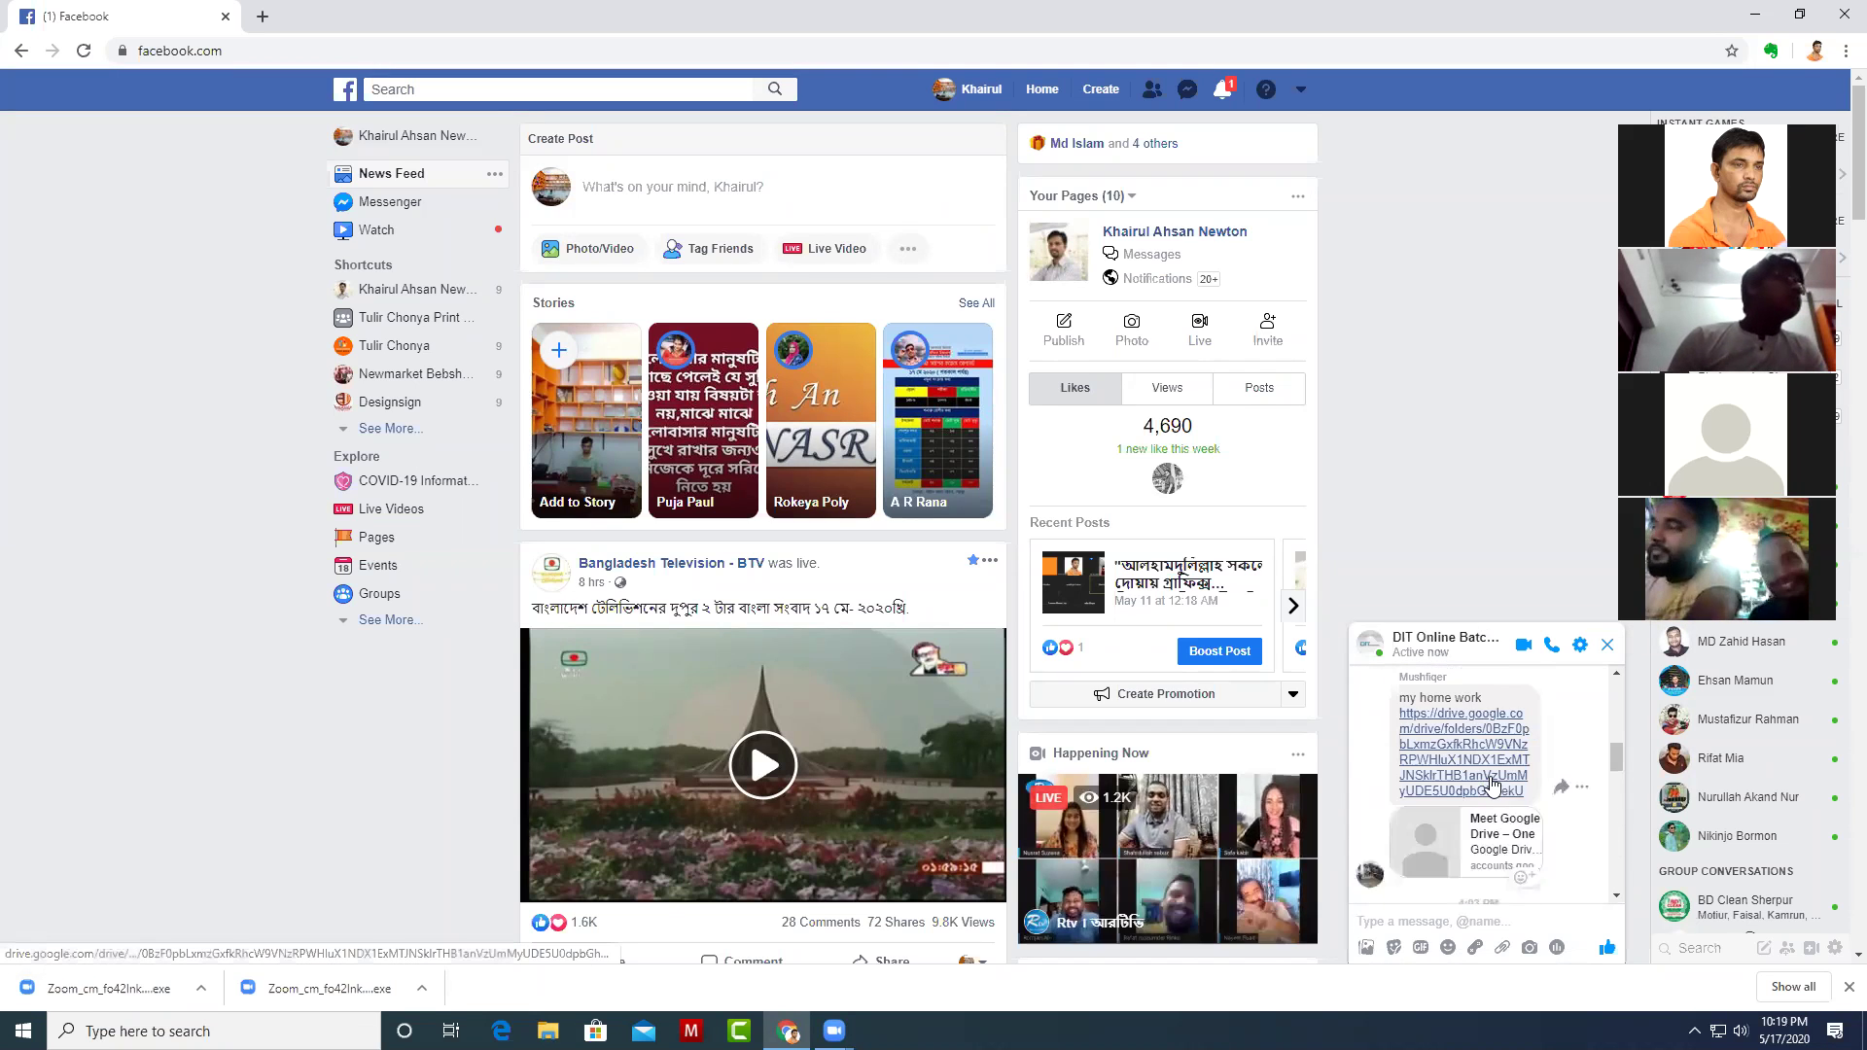
click(1483, 759)
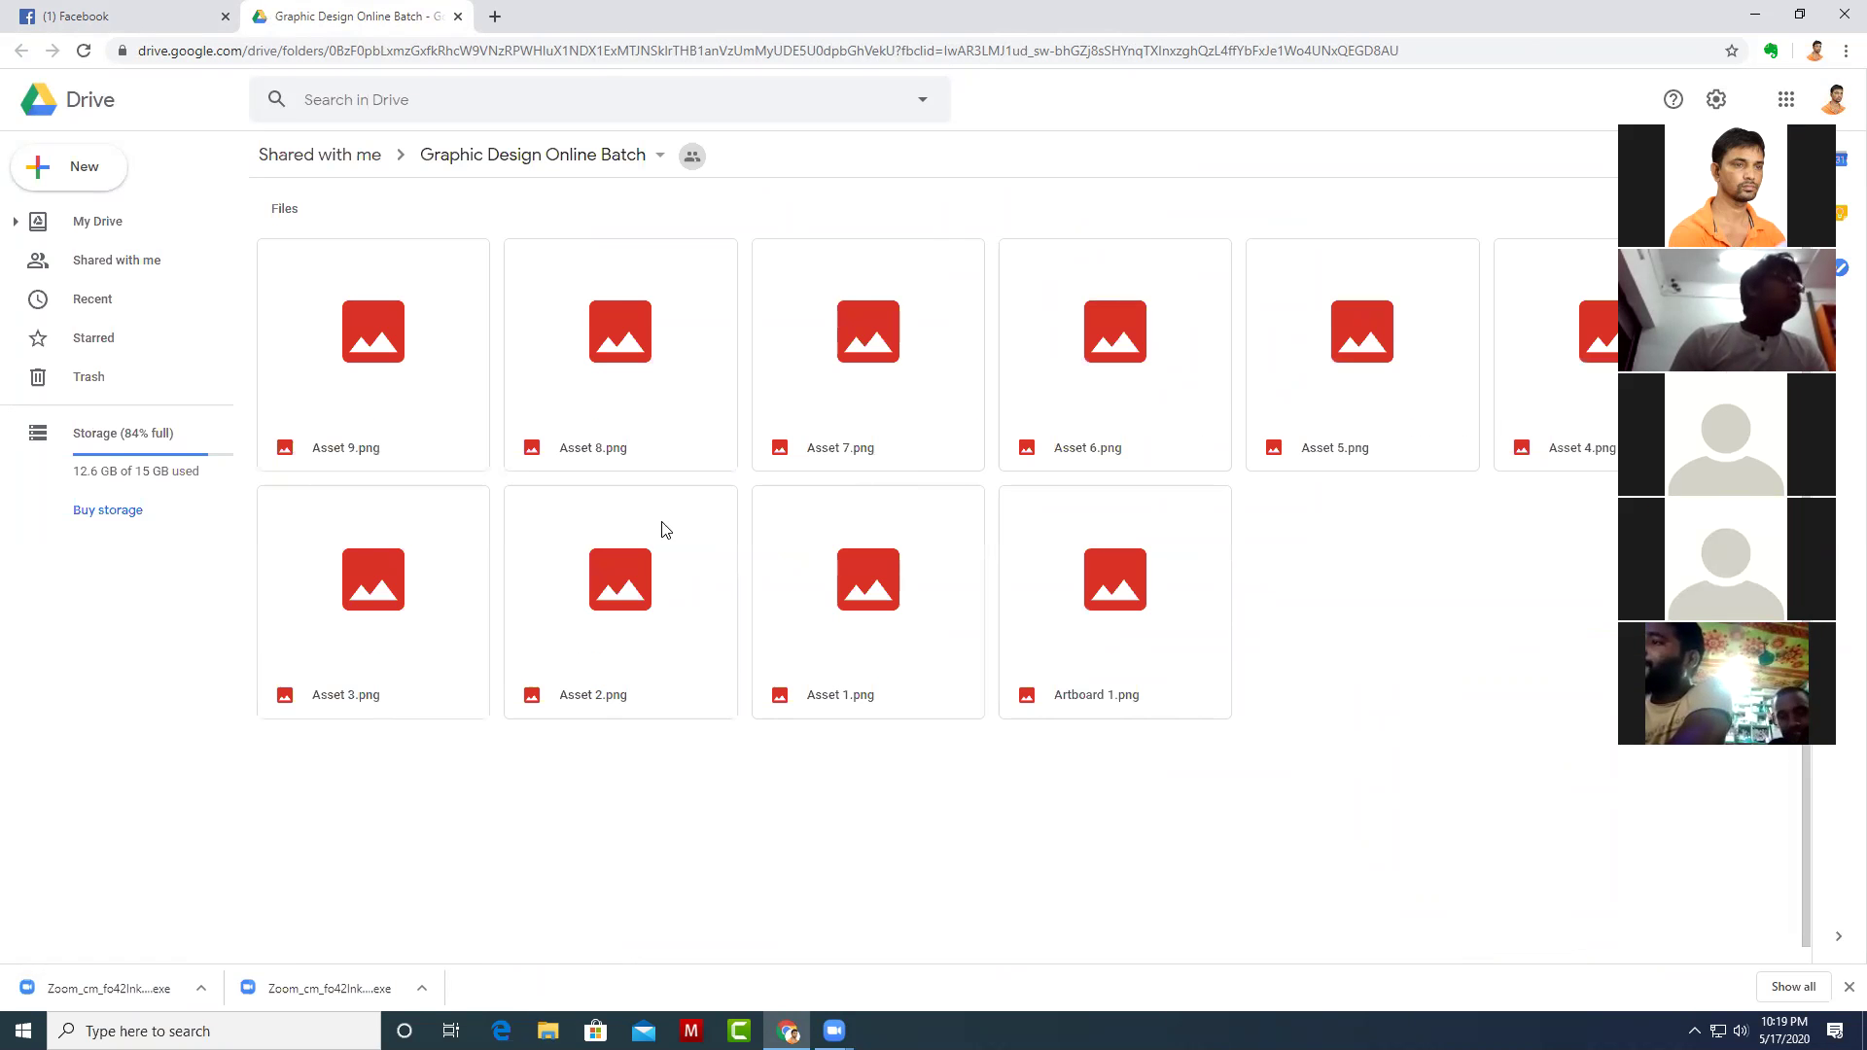
Preview Asset 9.png and Asset 8.png in the shared Drive folder, then select Asset 2.png.
double_click(445, 323)
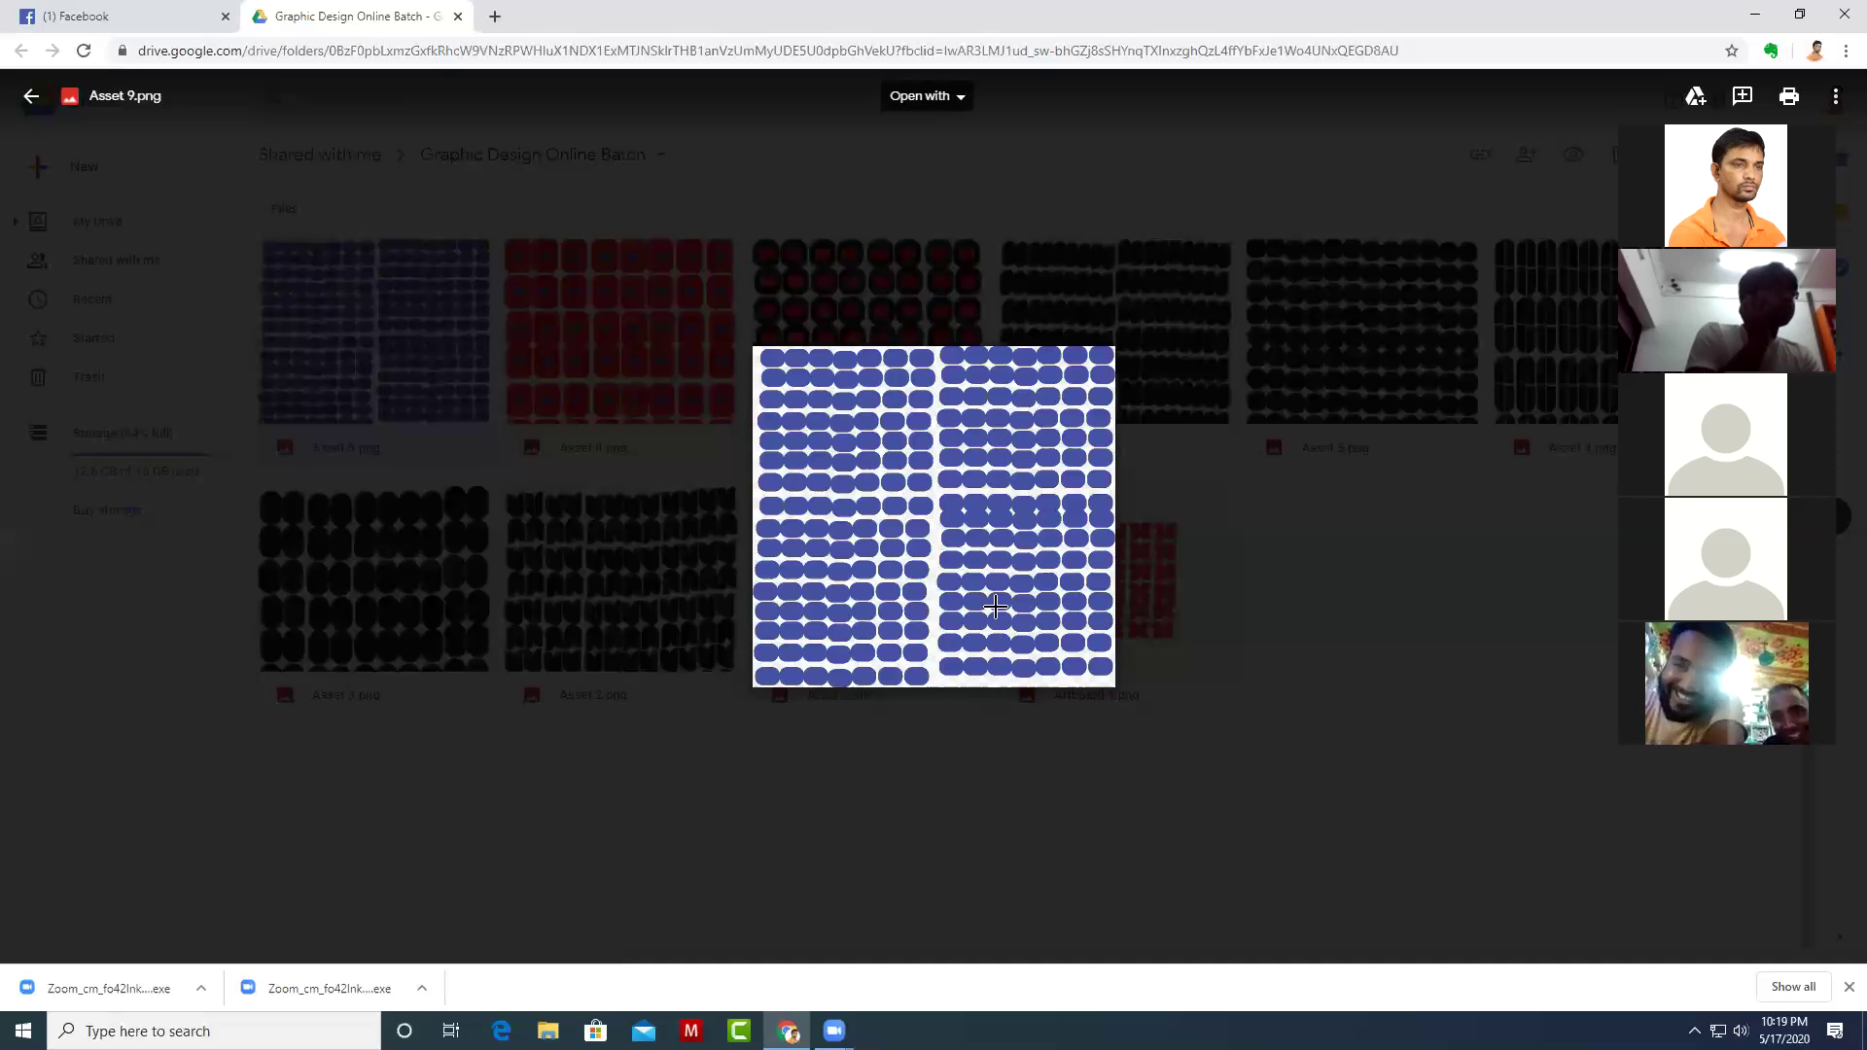
click(601, 280)
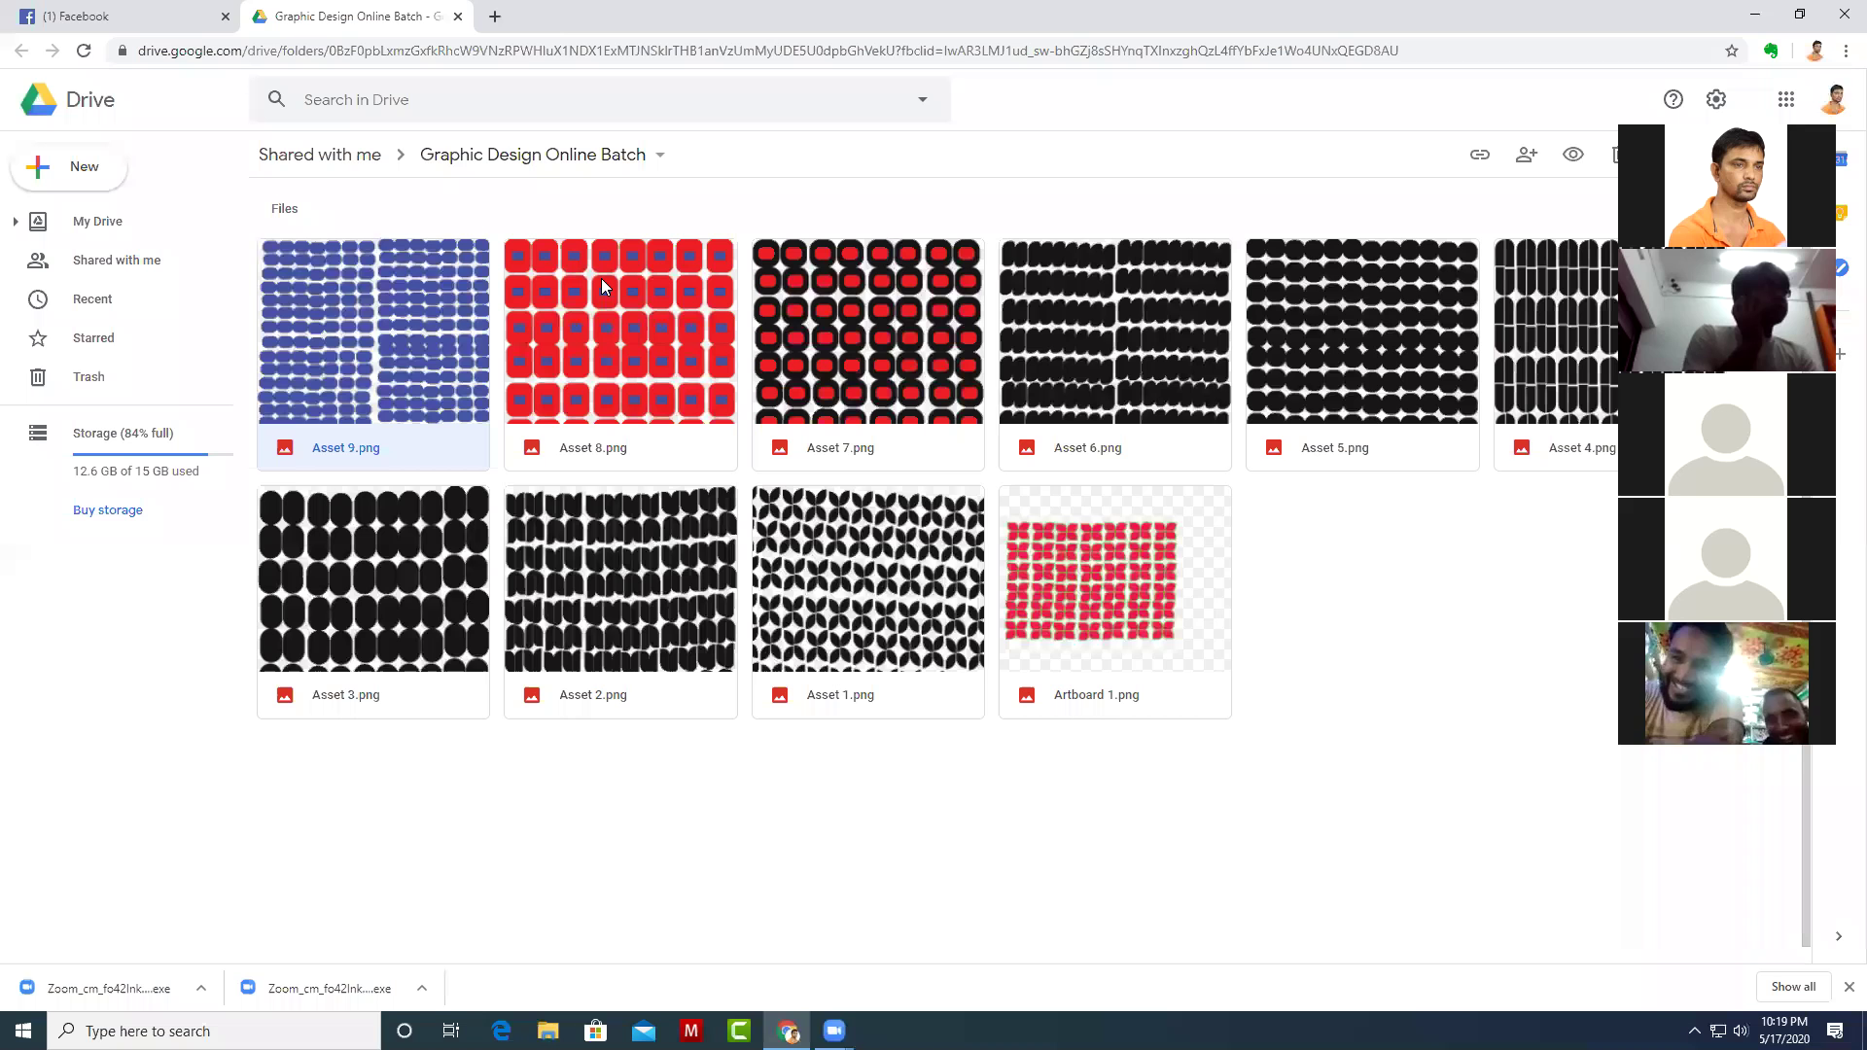
click(602, 284)
double_click(603, 284)
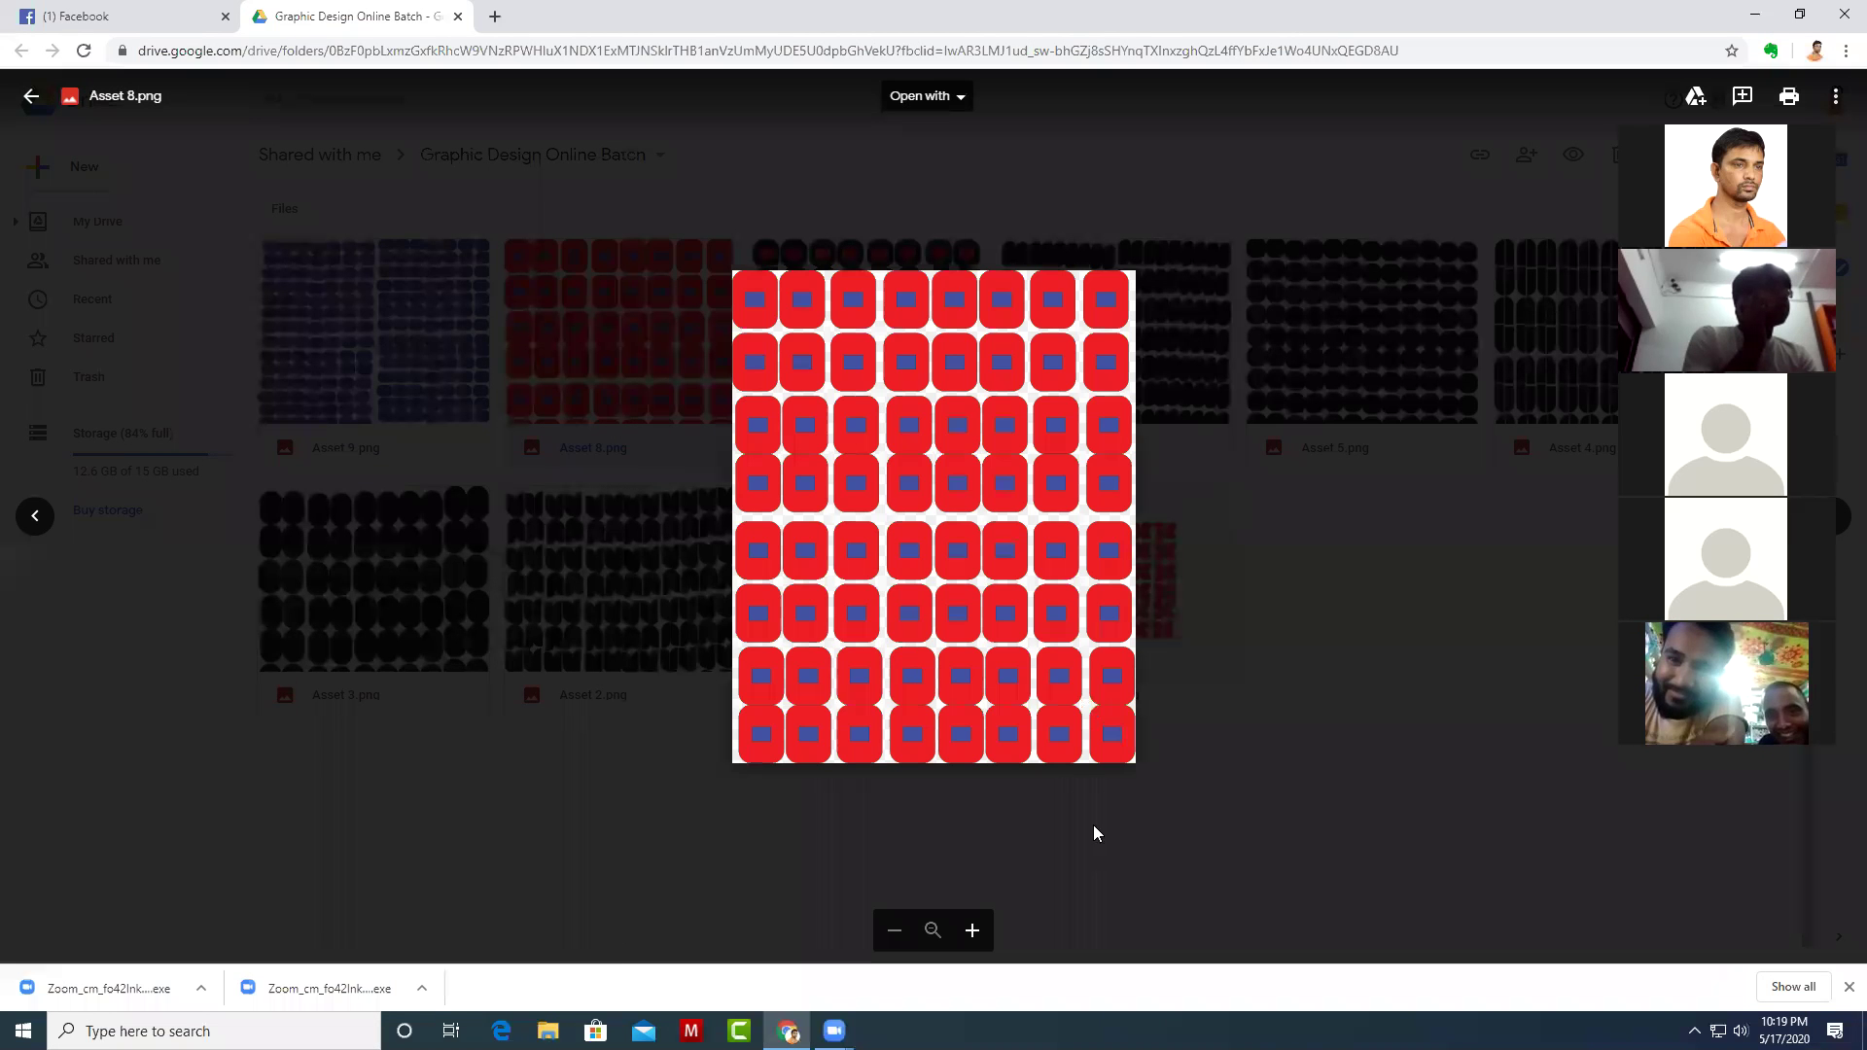
click(1295, 370)
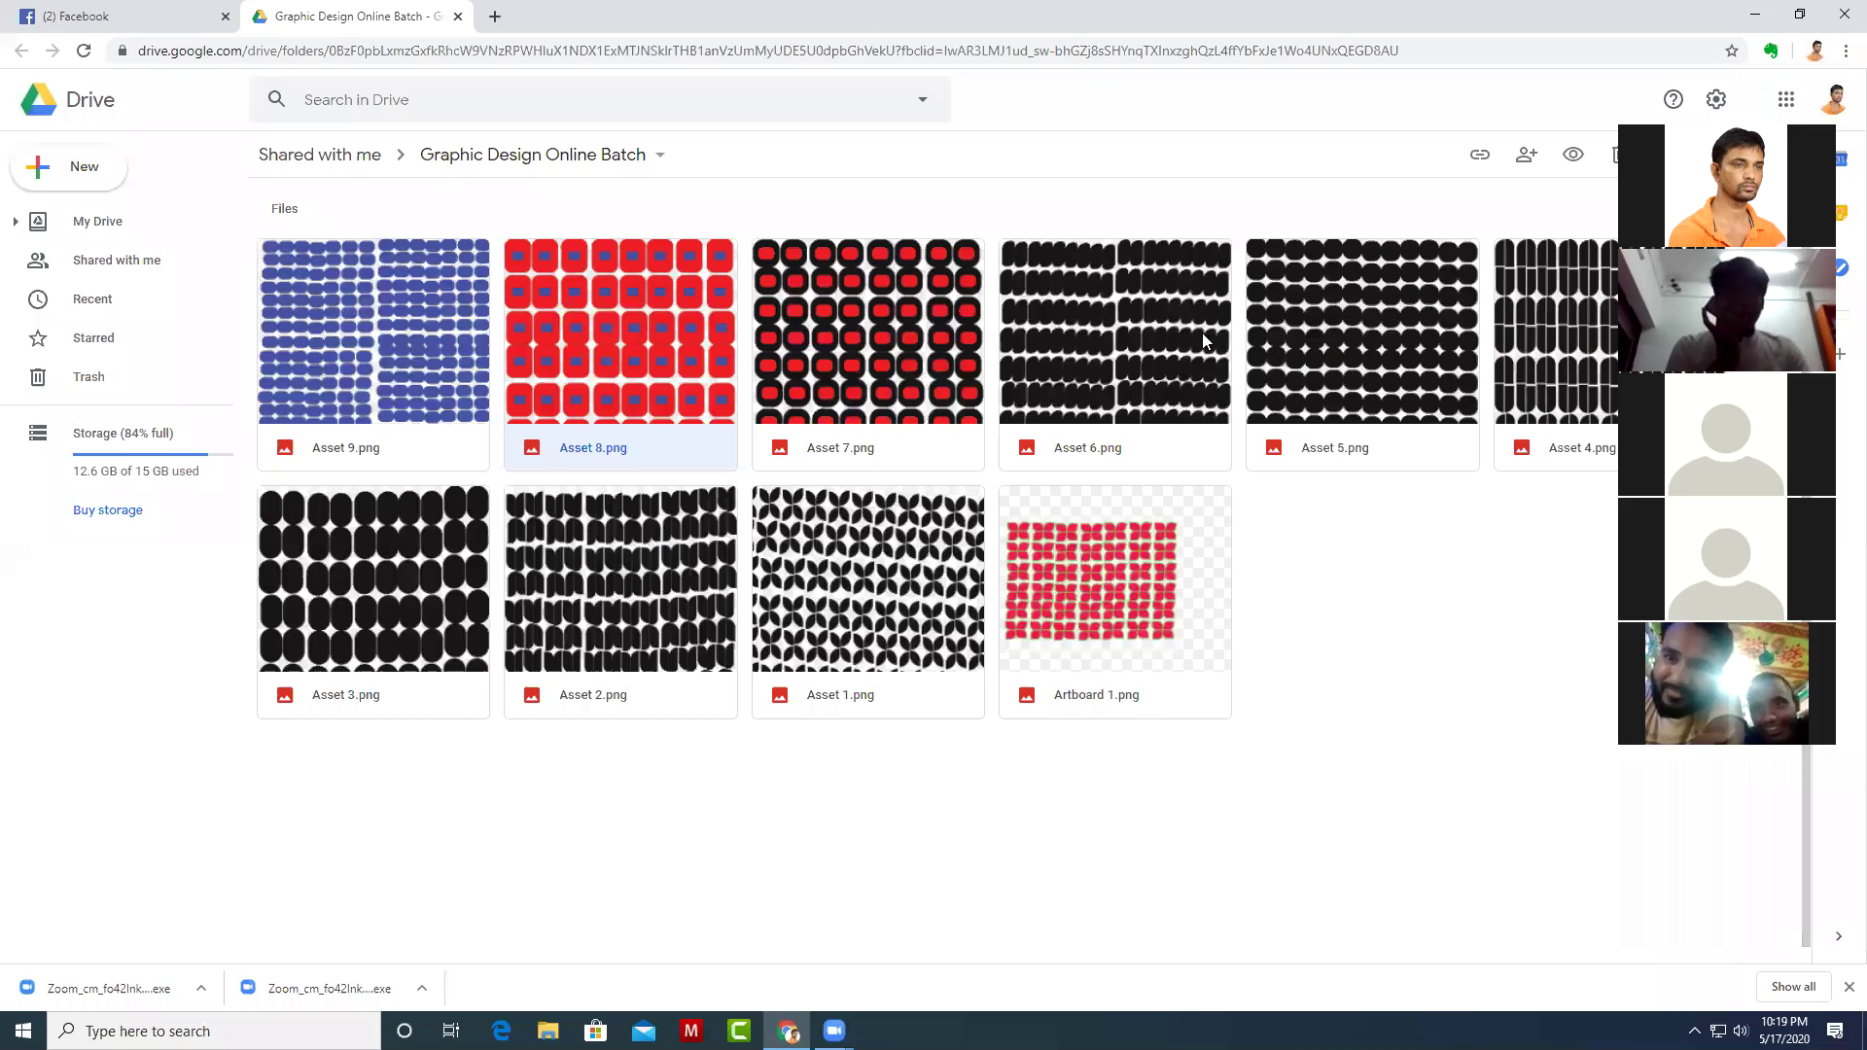
click(596, 581)
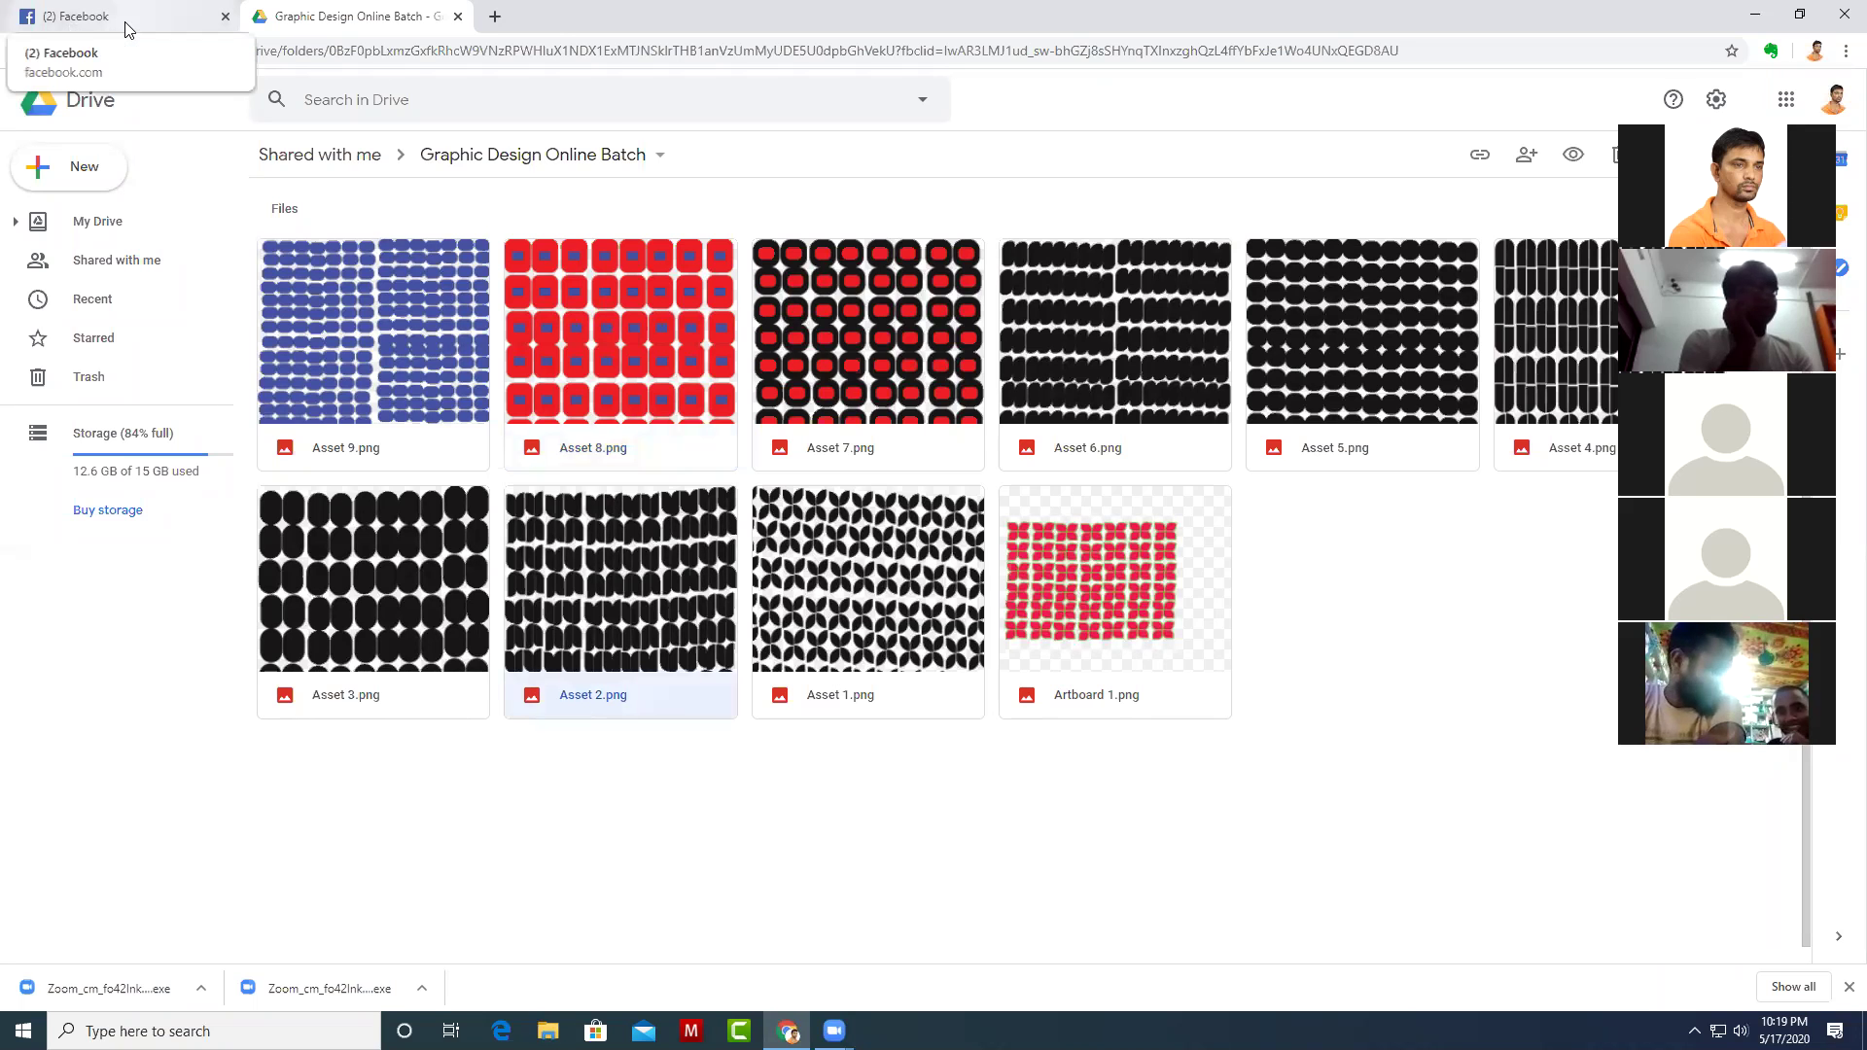
Back on the Facebook tab, open the first red pattern image from the chat's homework grid.
click(78, 15)
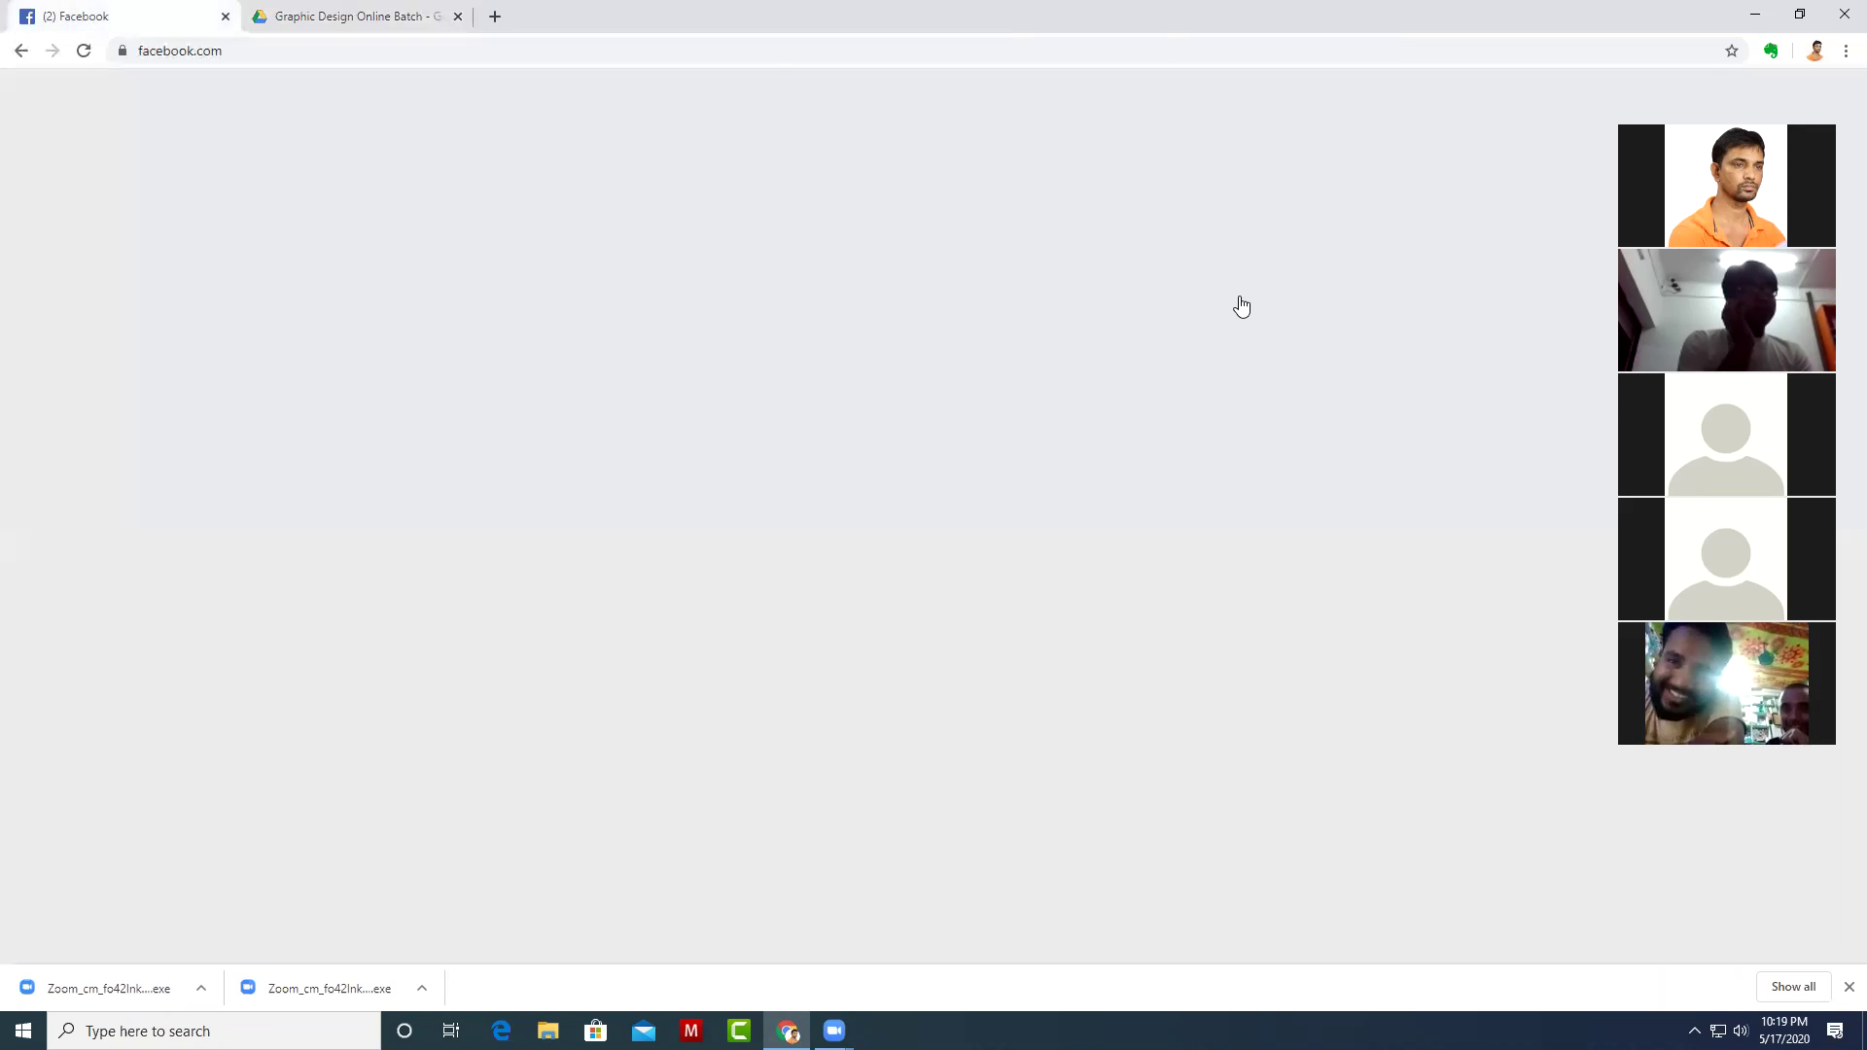
scroll(1482, 842, down, 2)
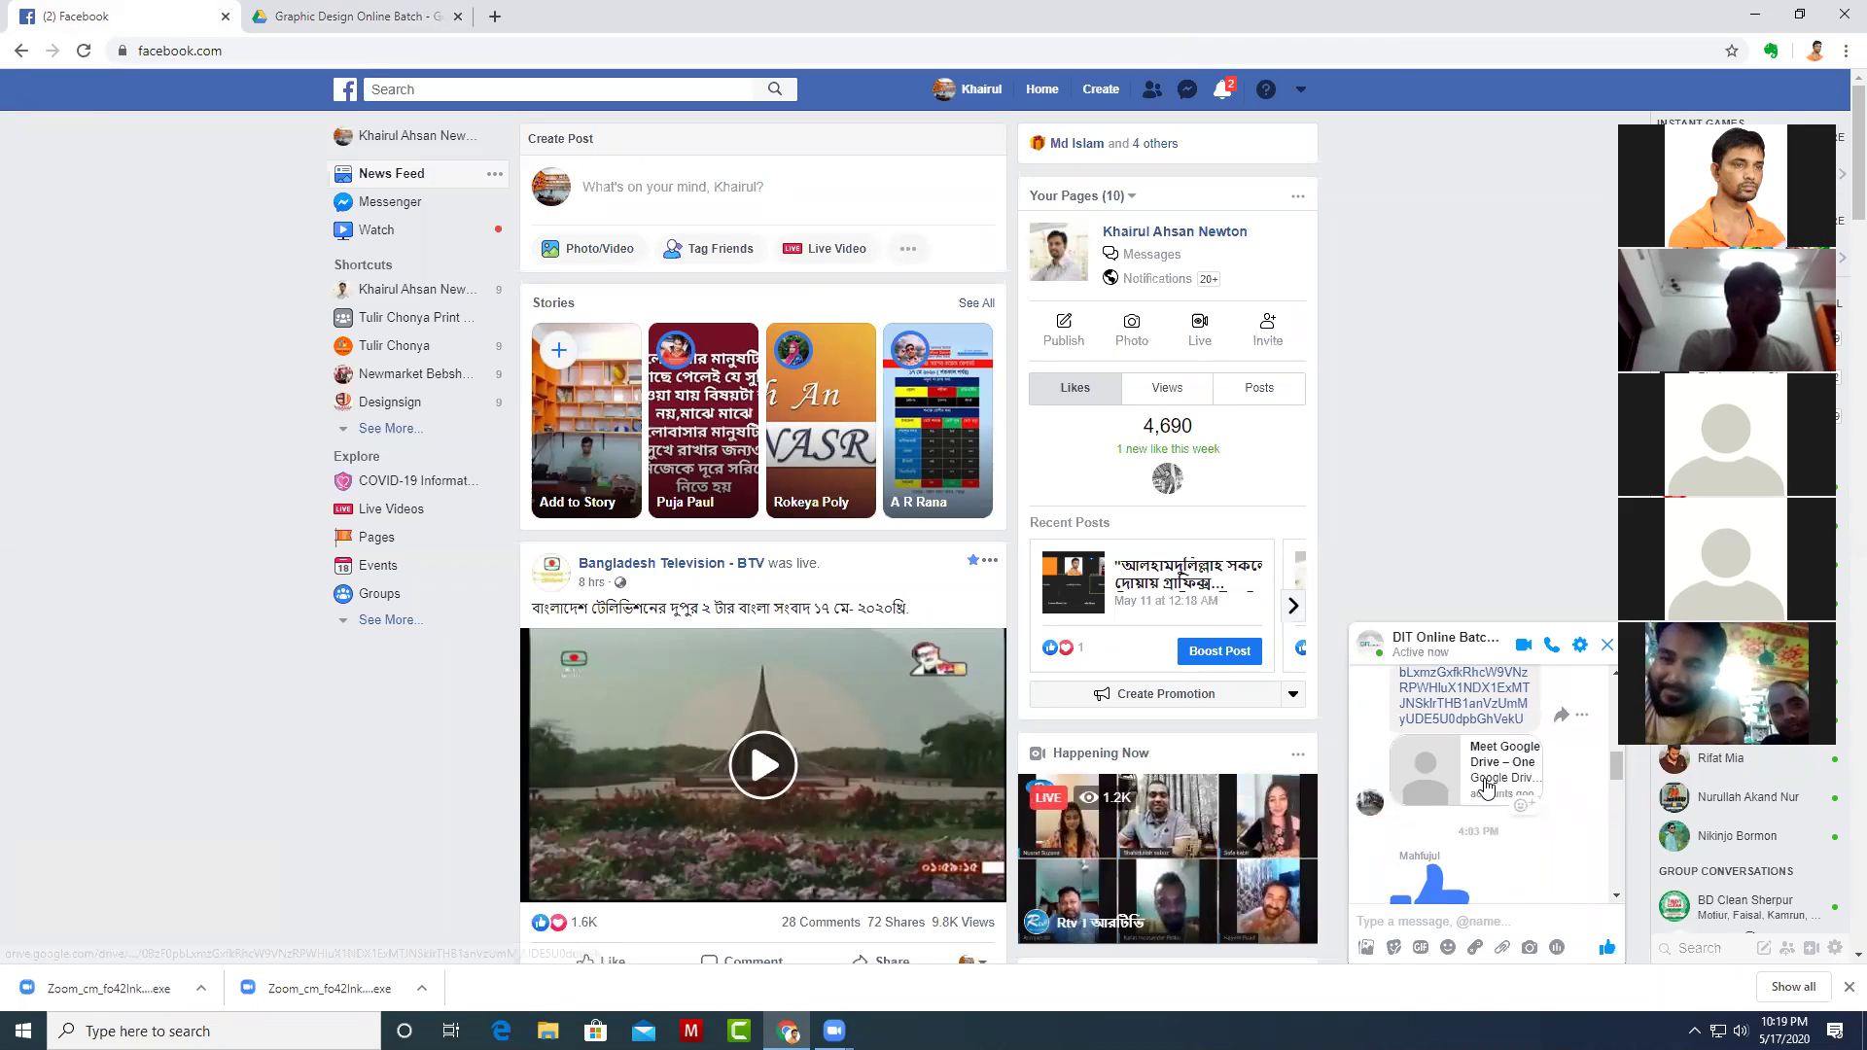
scroll(1475, 806, up, 2)
scroll(1480, 796, up, 2)
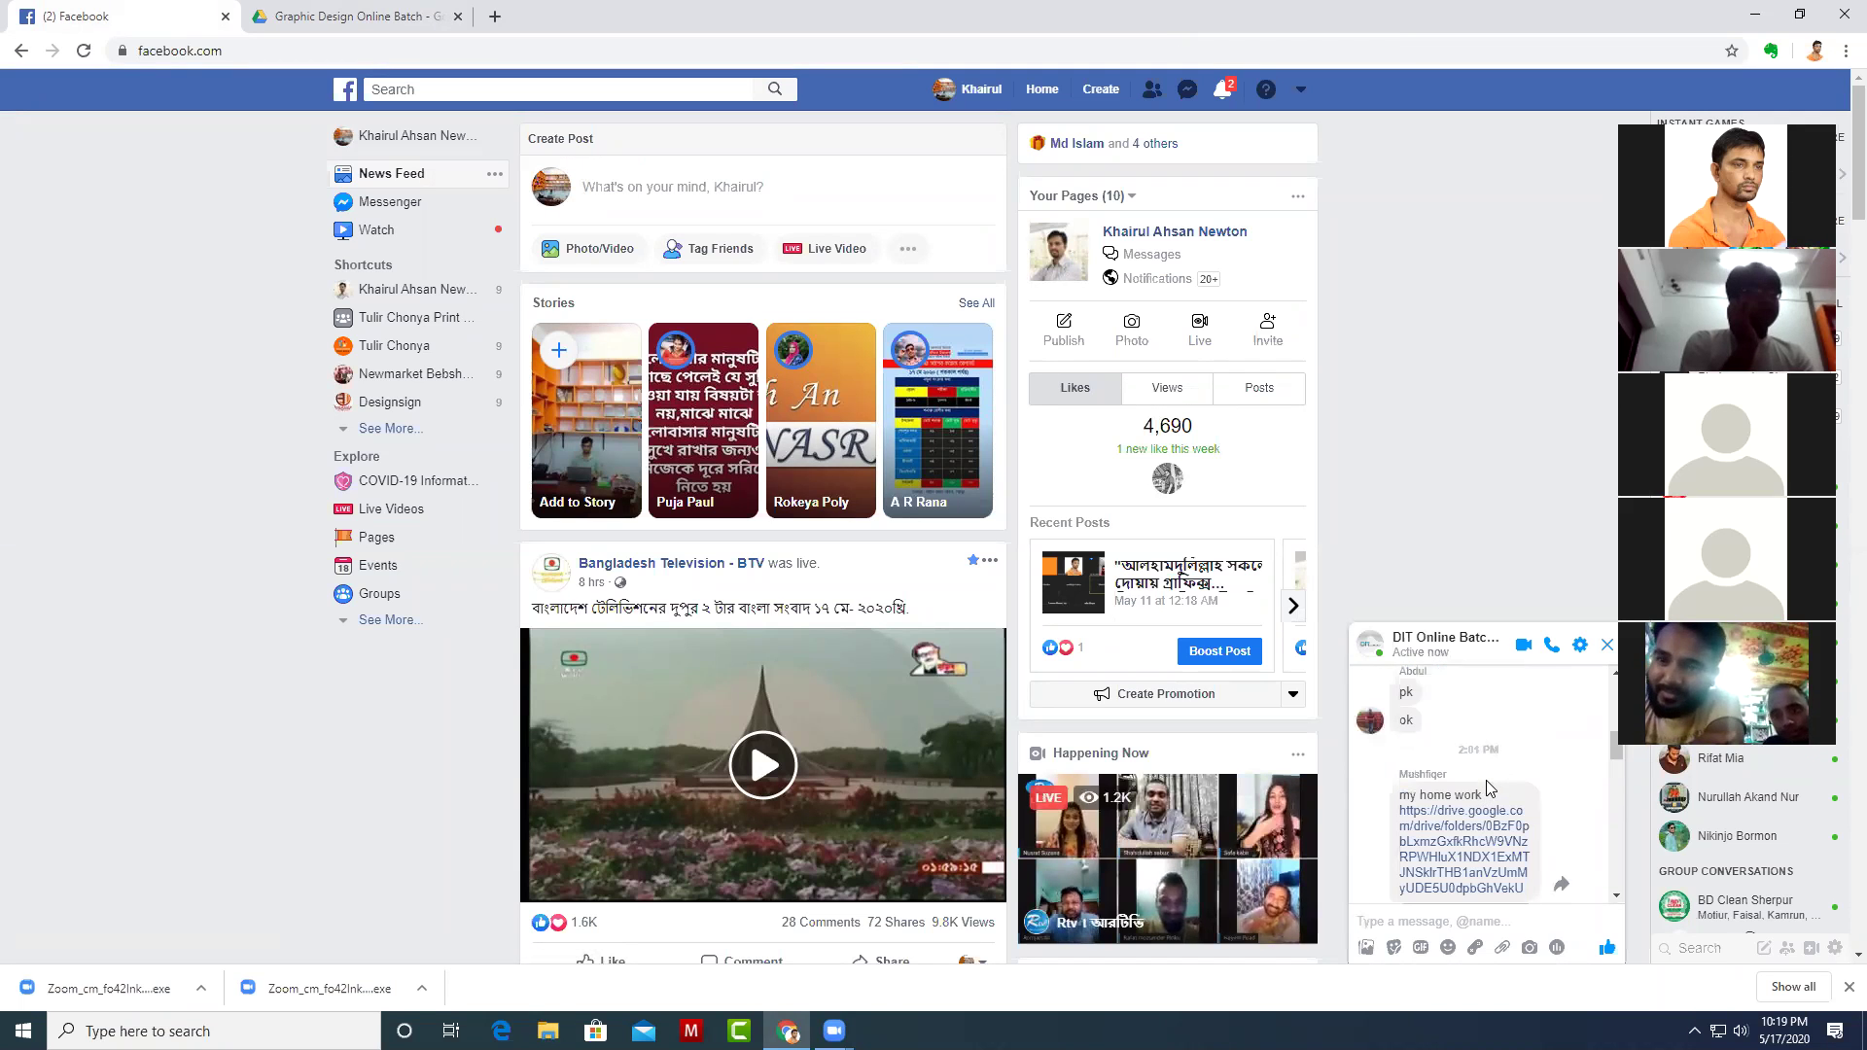
scroll(1485, 788, down, 4)
scroll(1498, 798, down, 2)
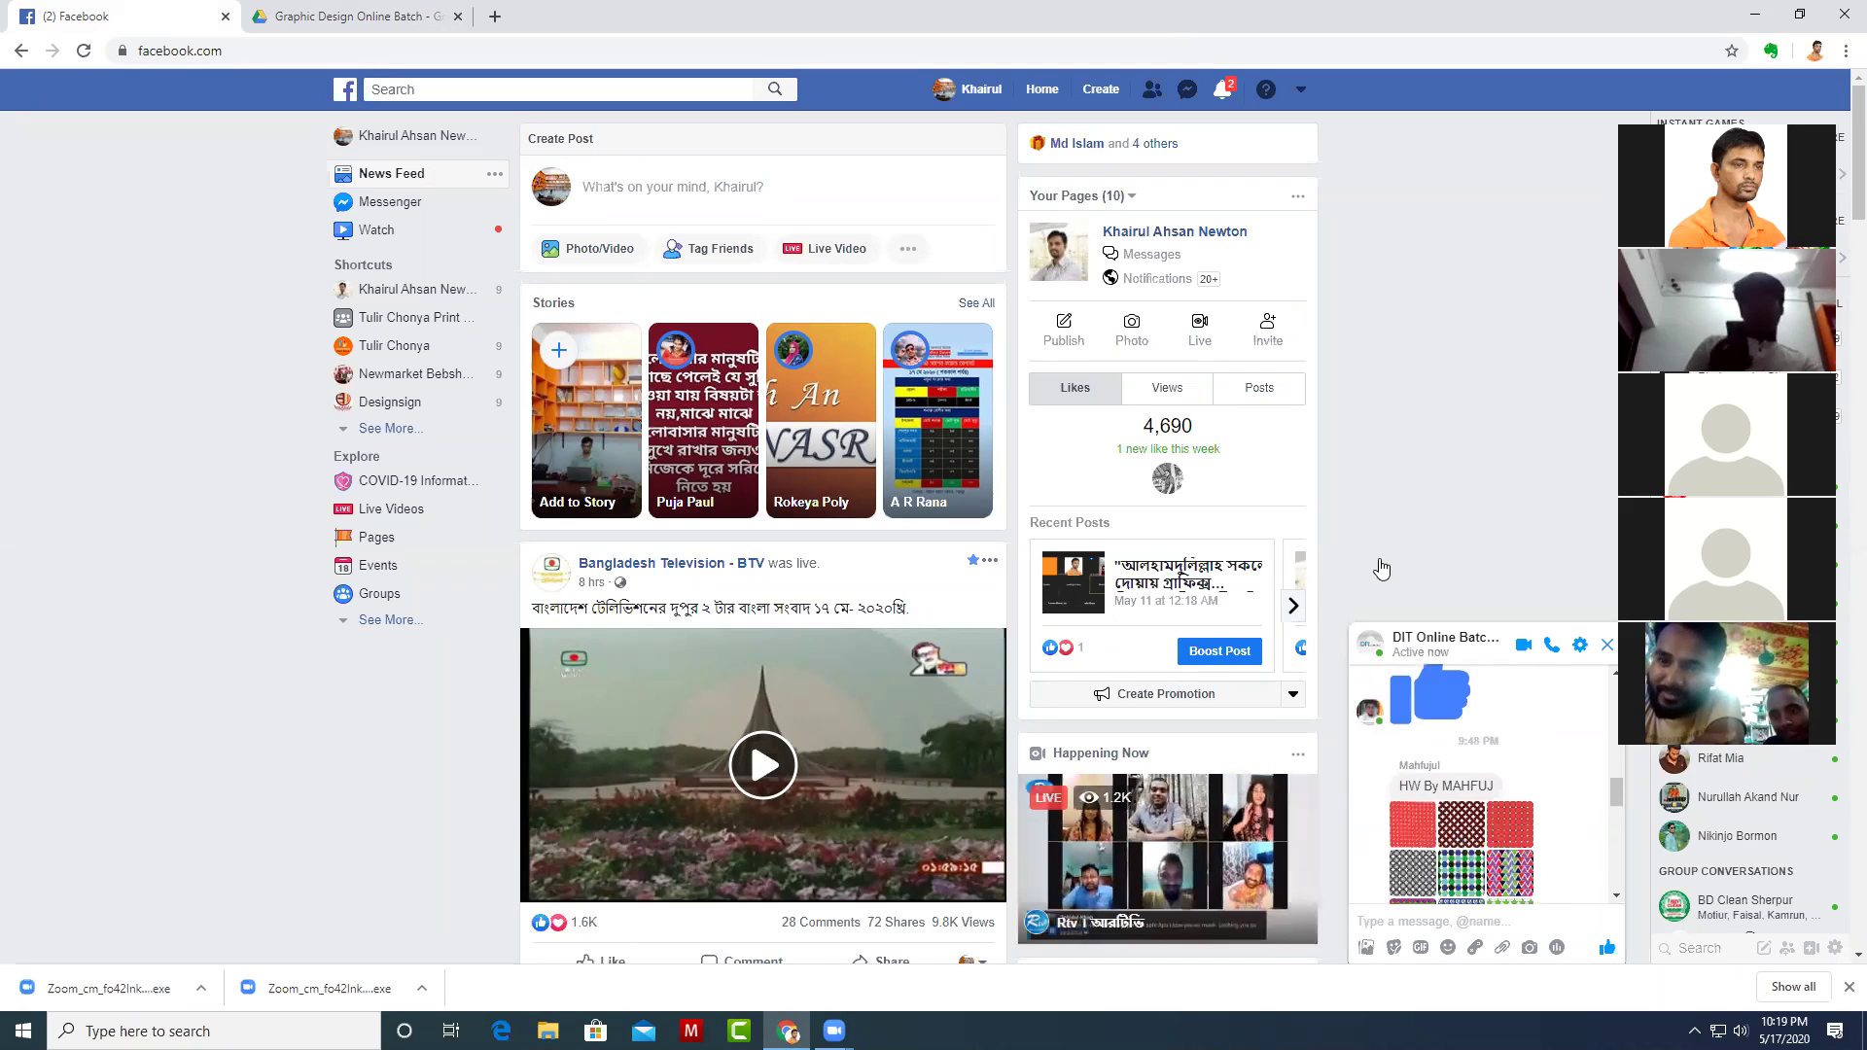
scroll(1419, 739, down, 2)
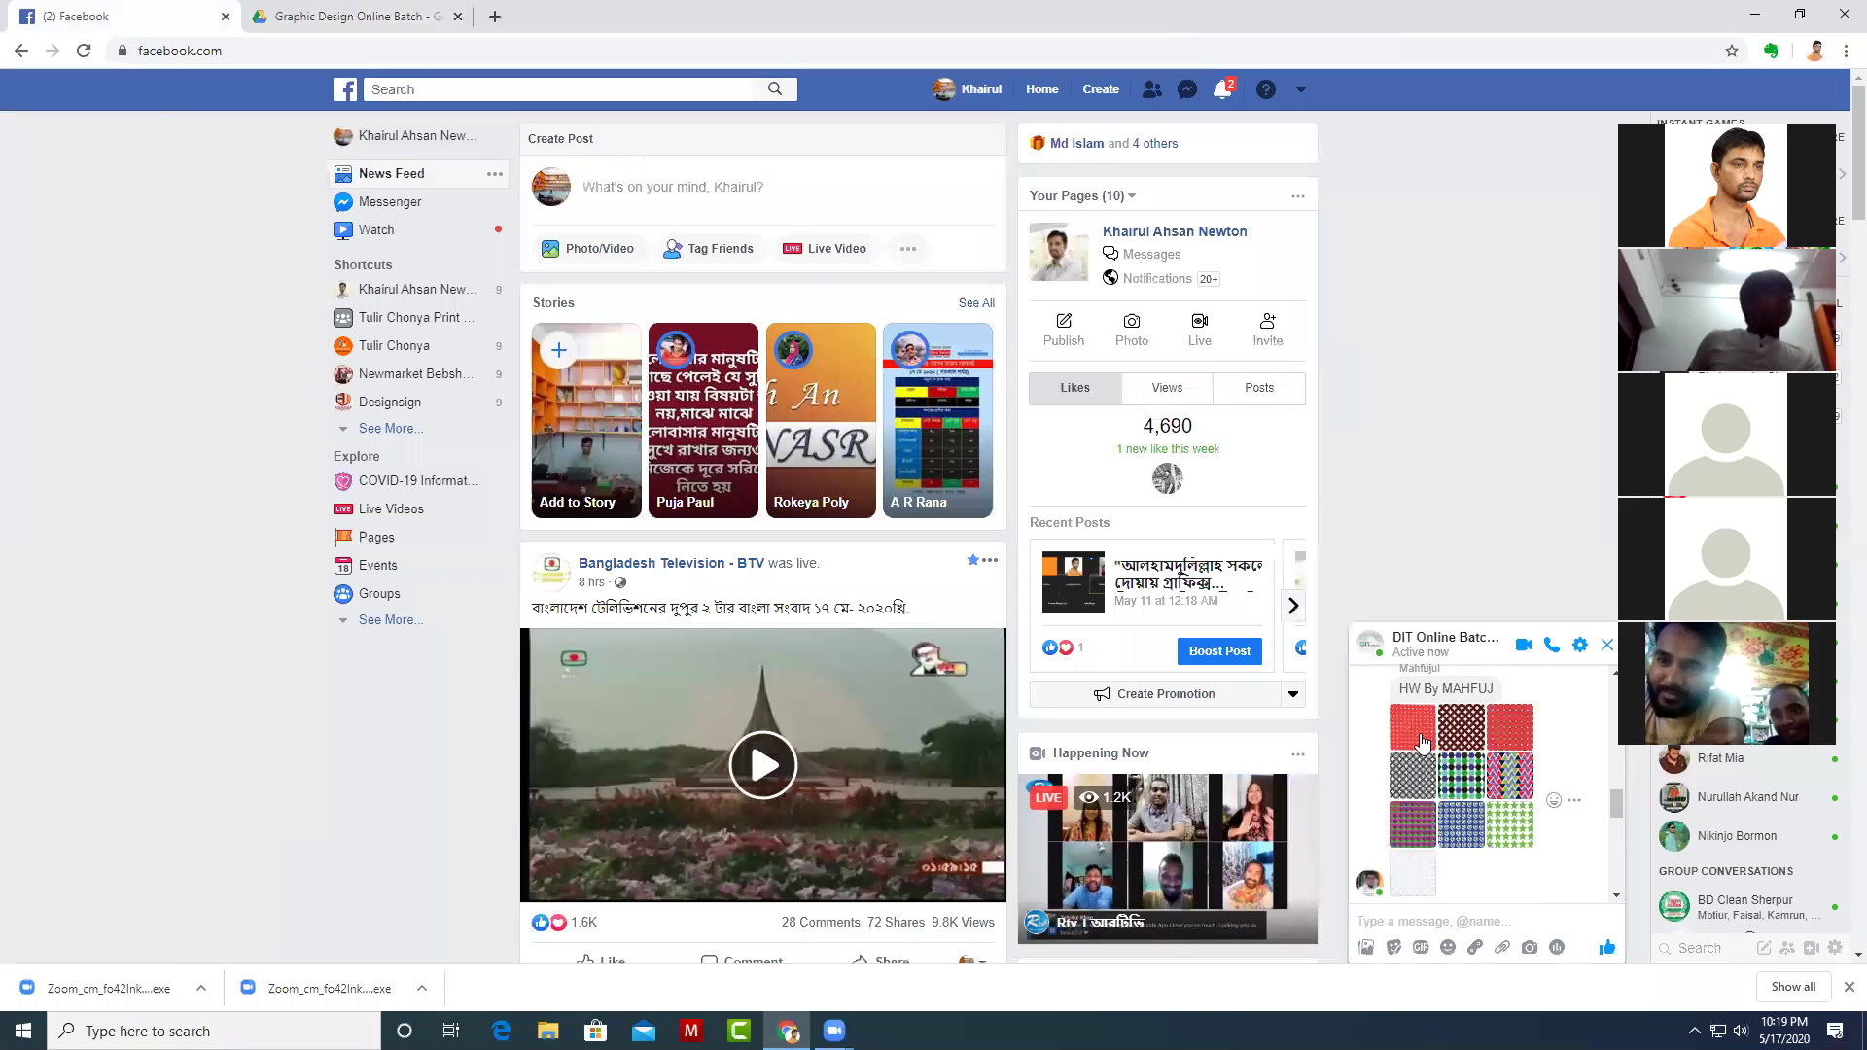
click(1421, 741)
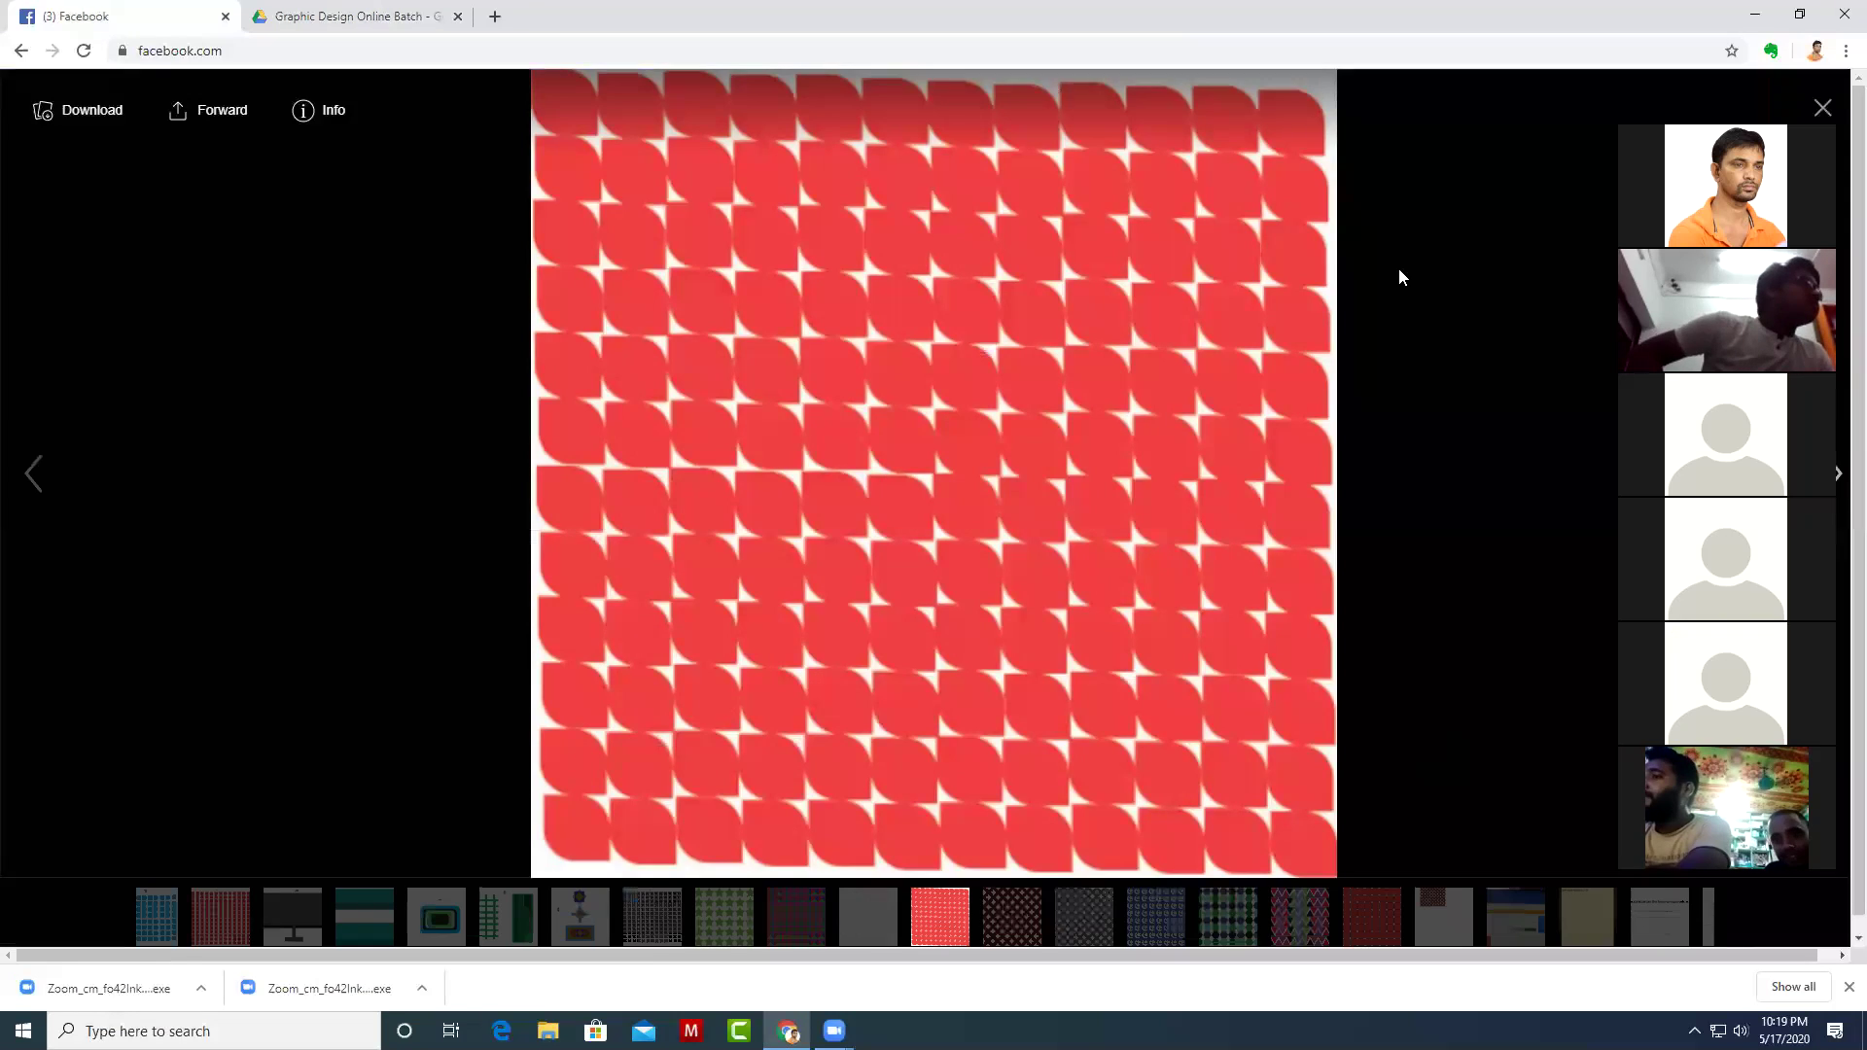
View the red circle and coloured triangle pattern images, closing the viewer after each.
click(1822, 108)
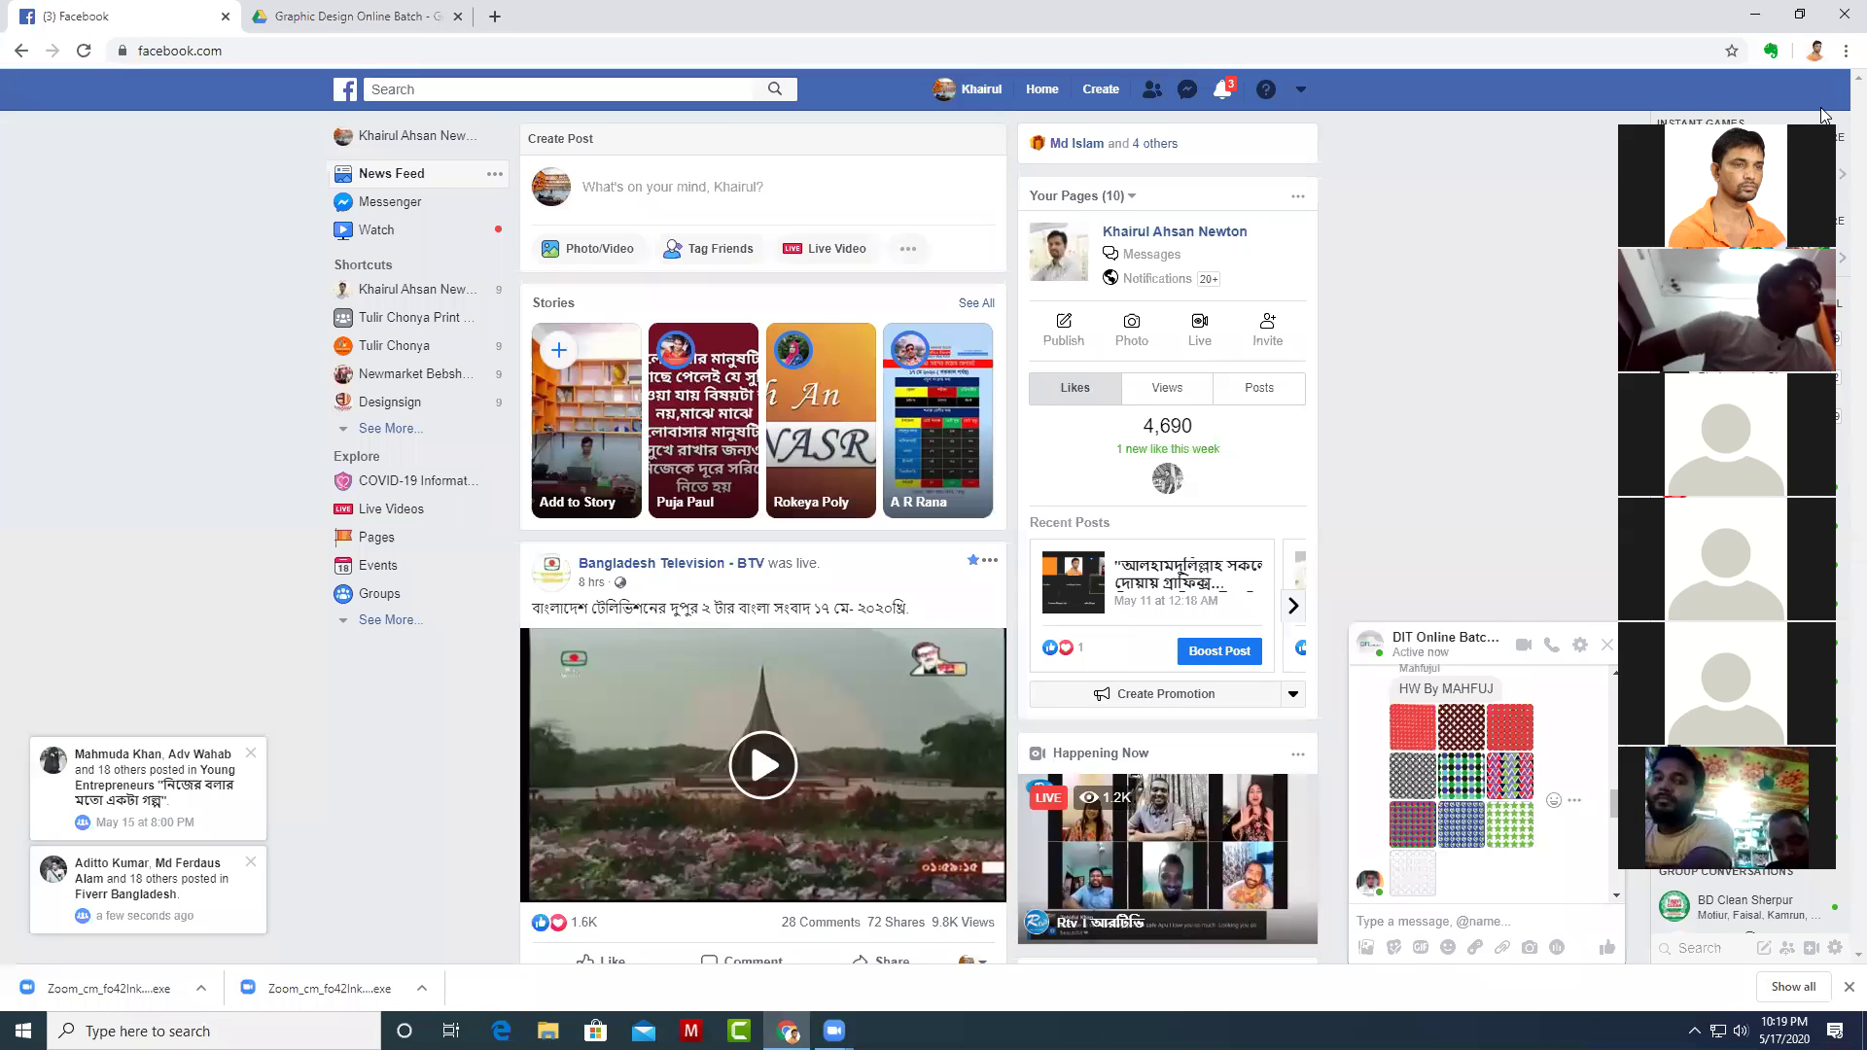
click(1474, 741)
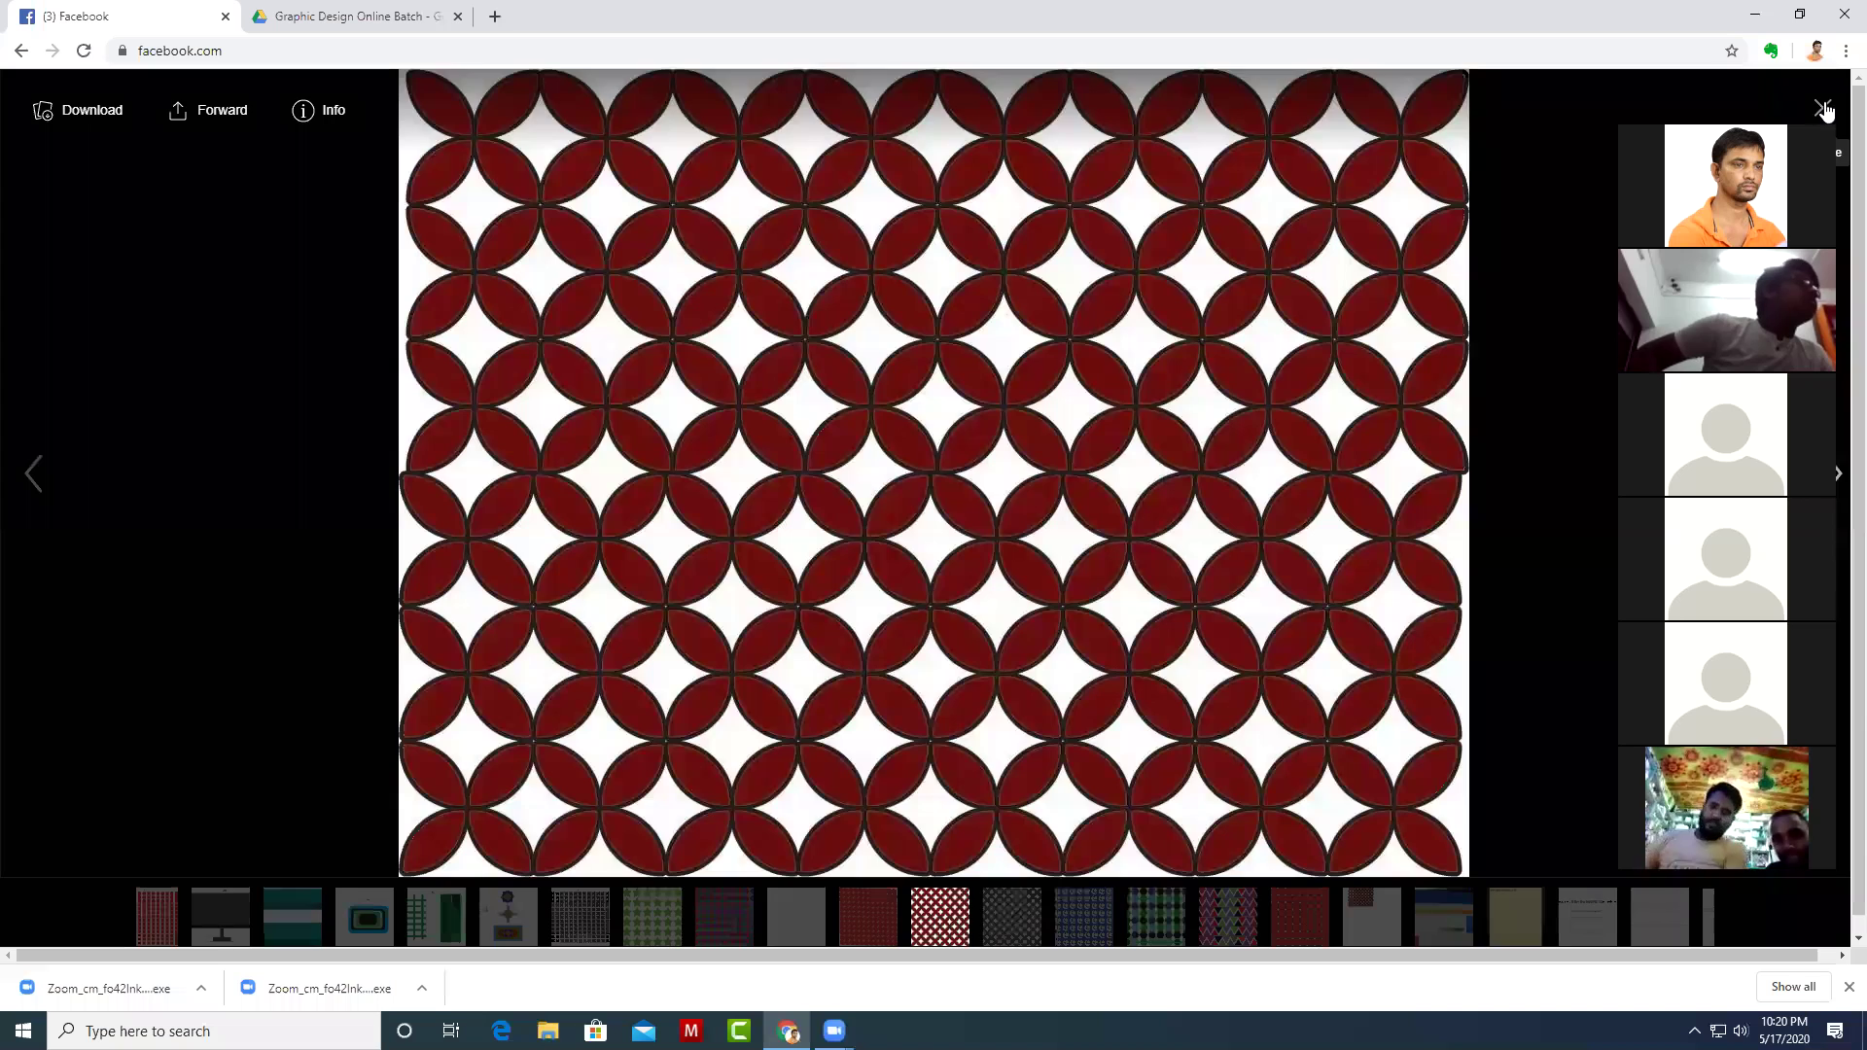
click(1823, 110)
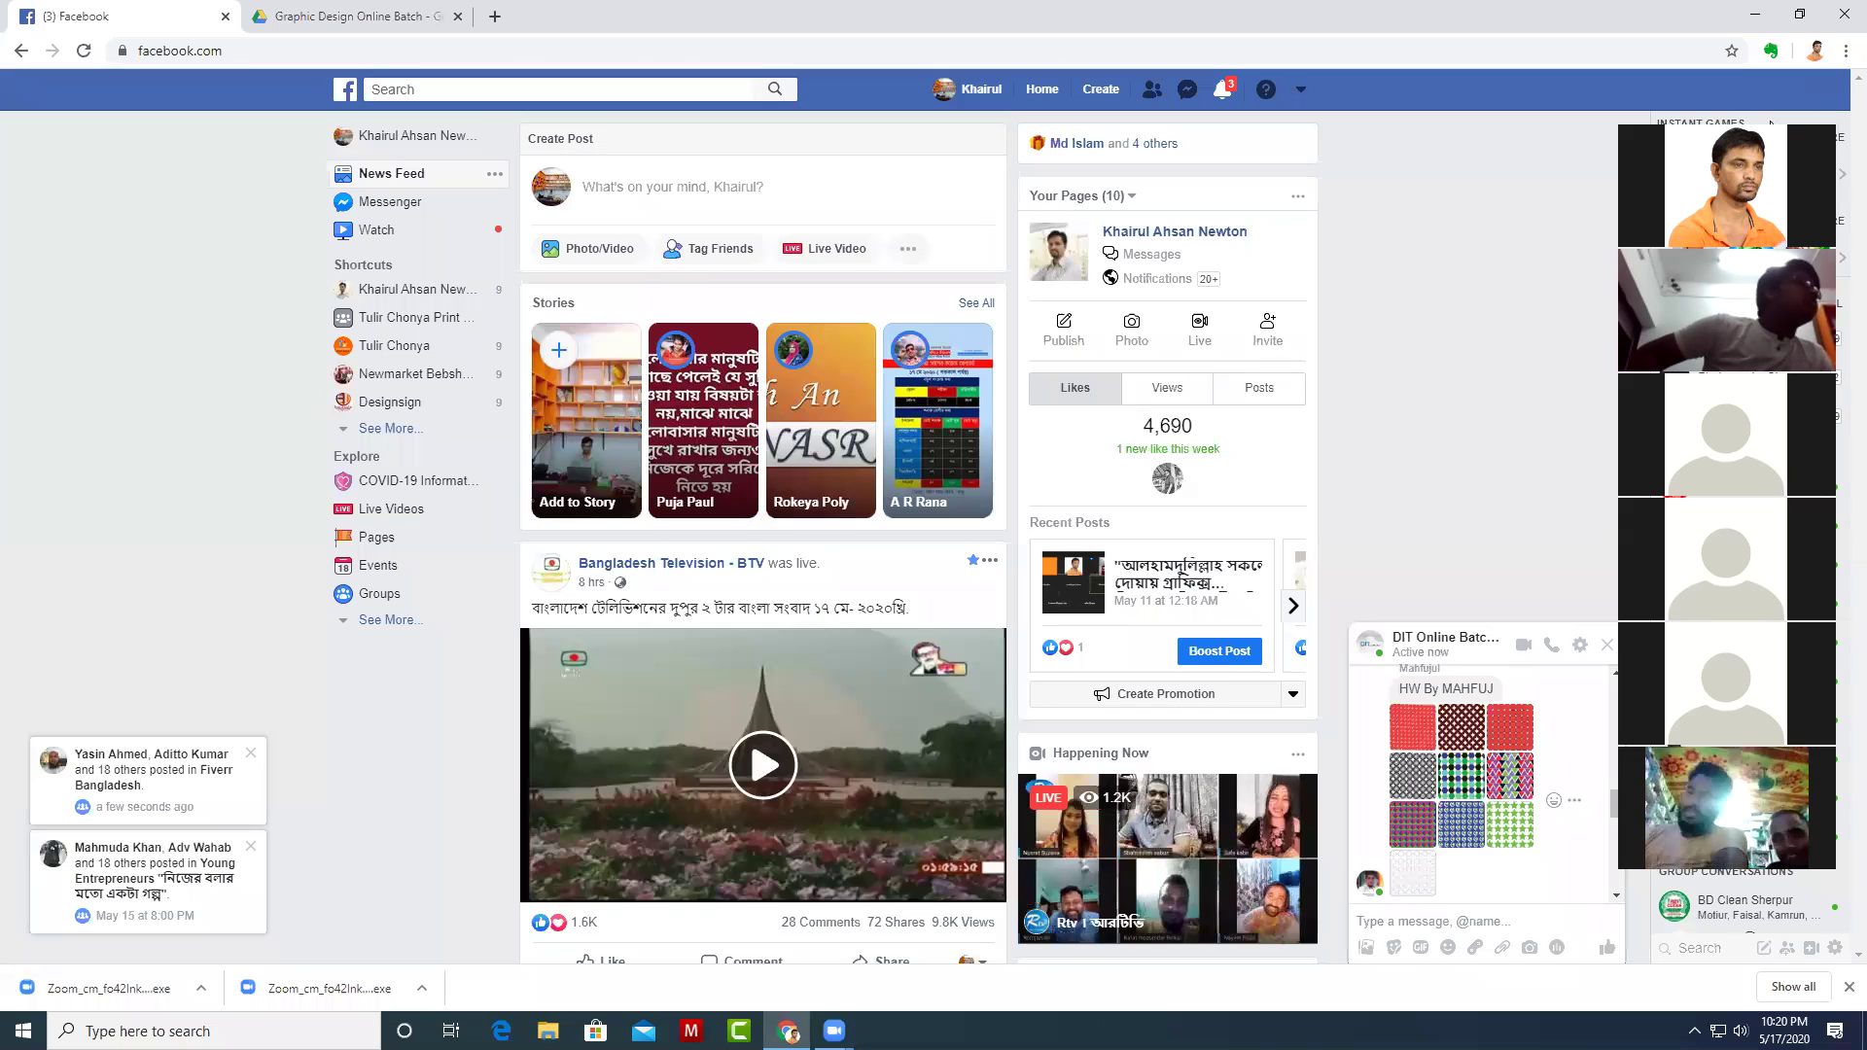
click(1508, 733)
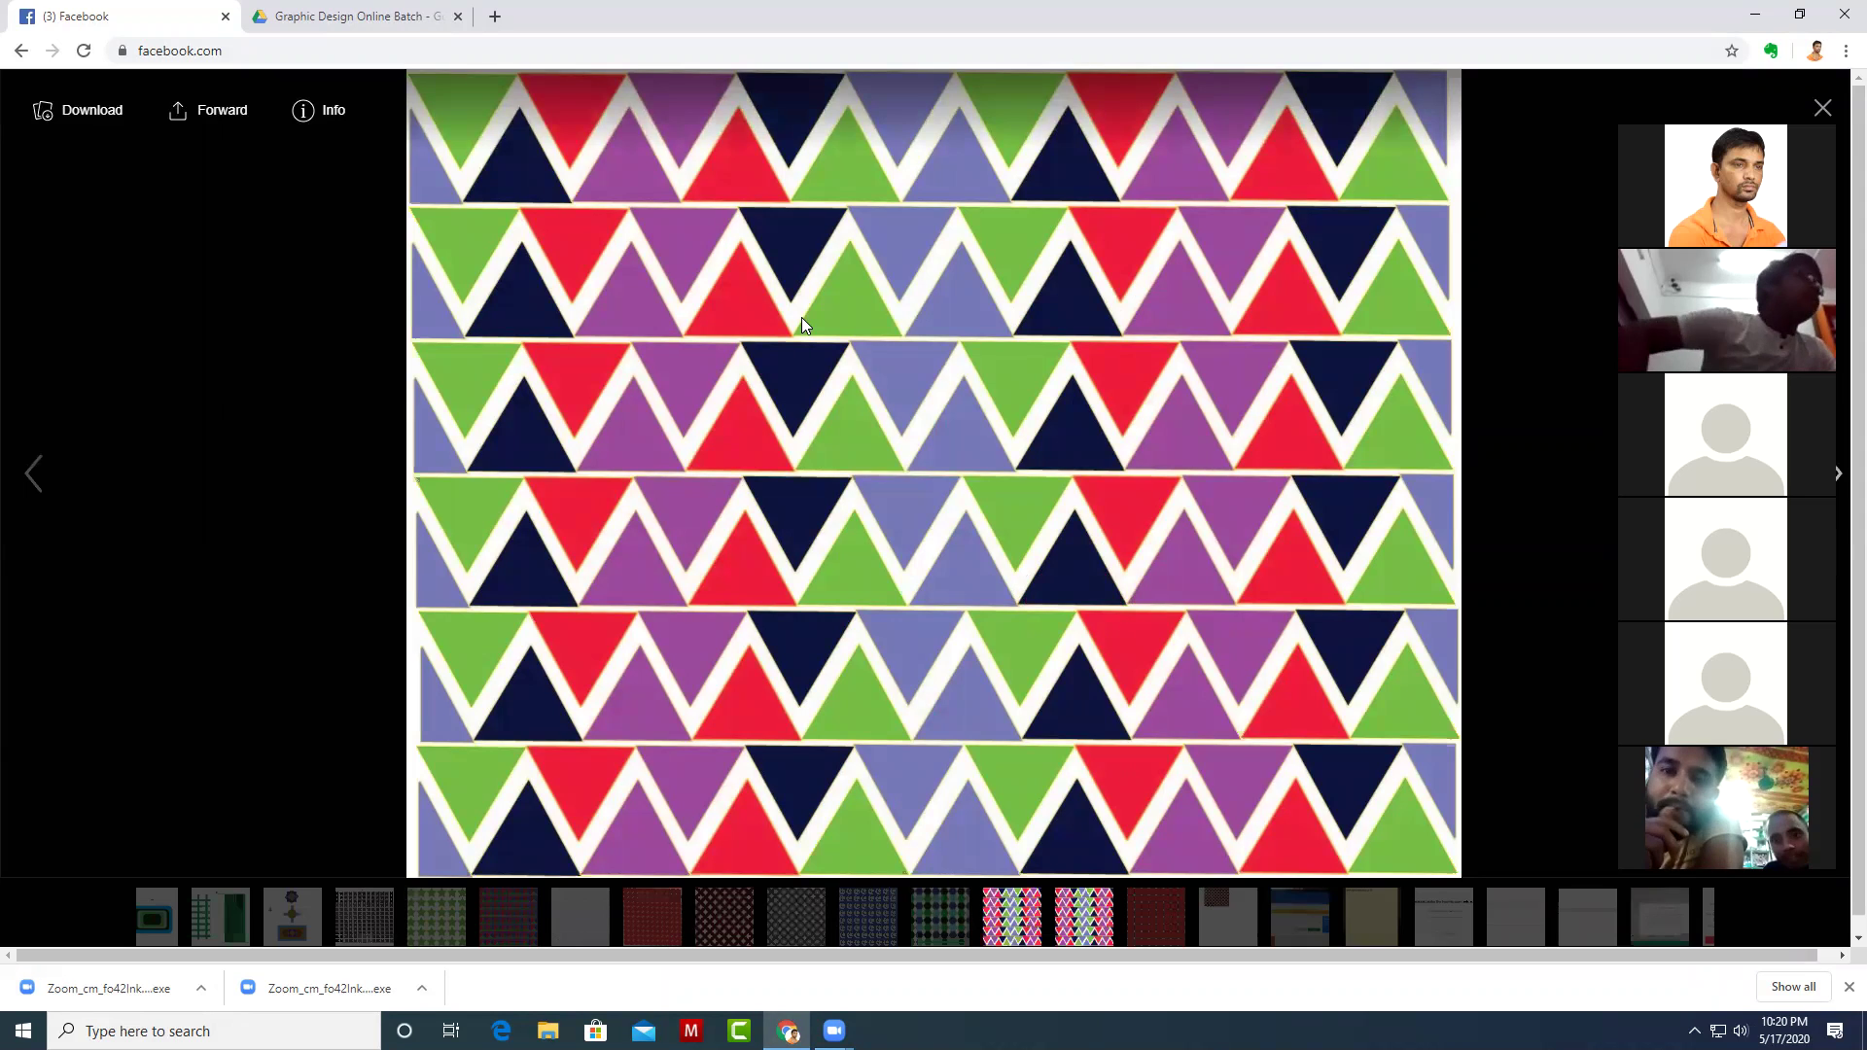
click(1822, 108)
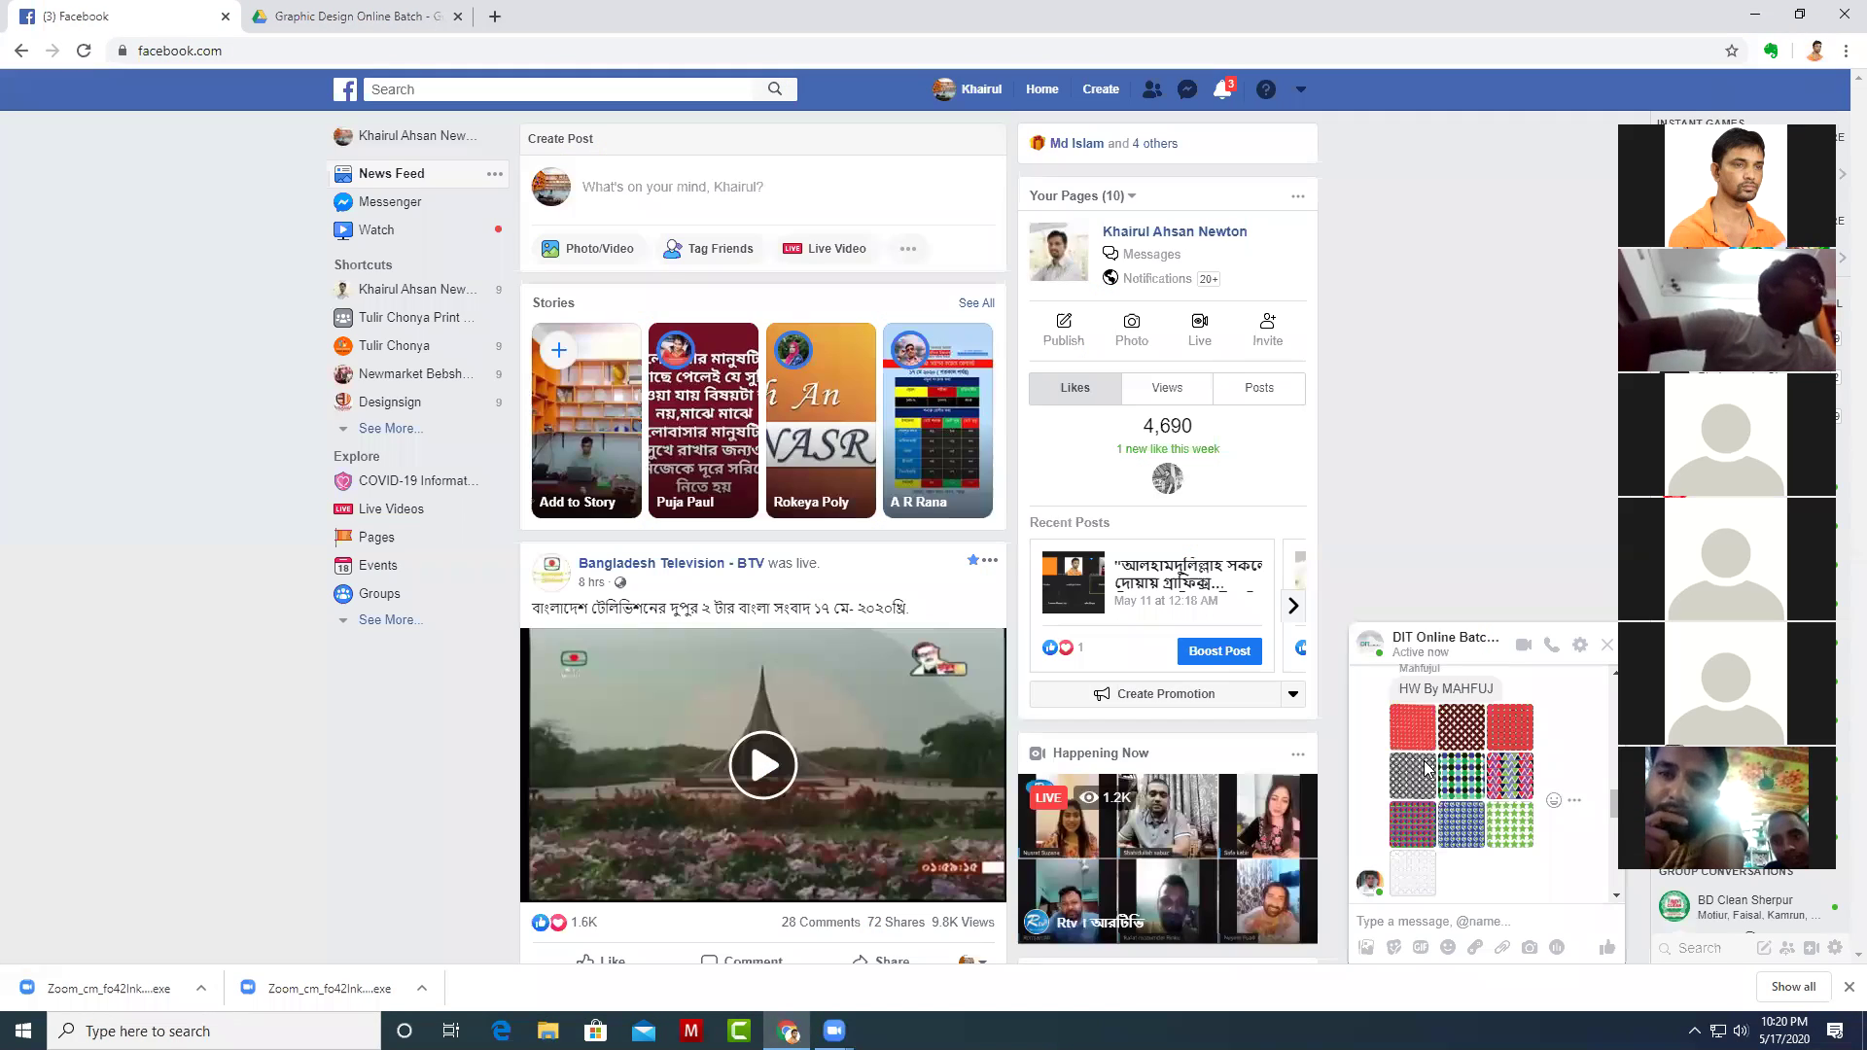
scroll(1425, 767, down, 1)
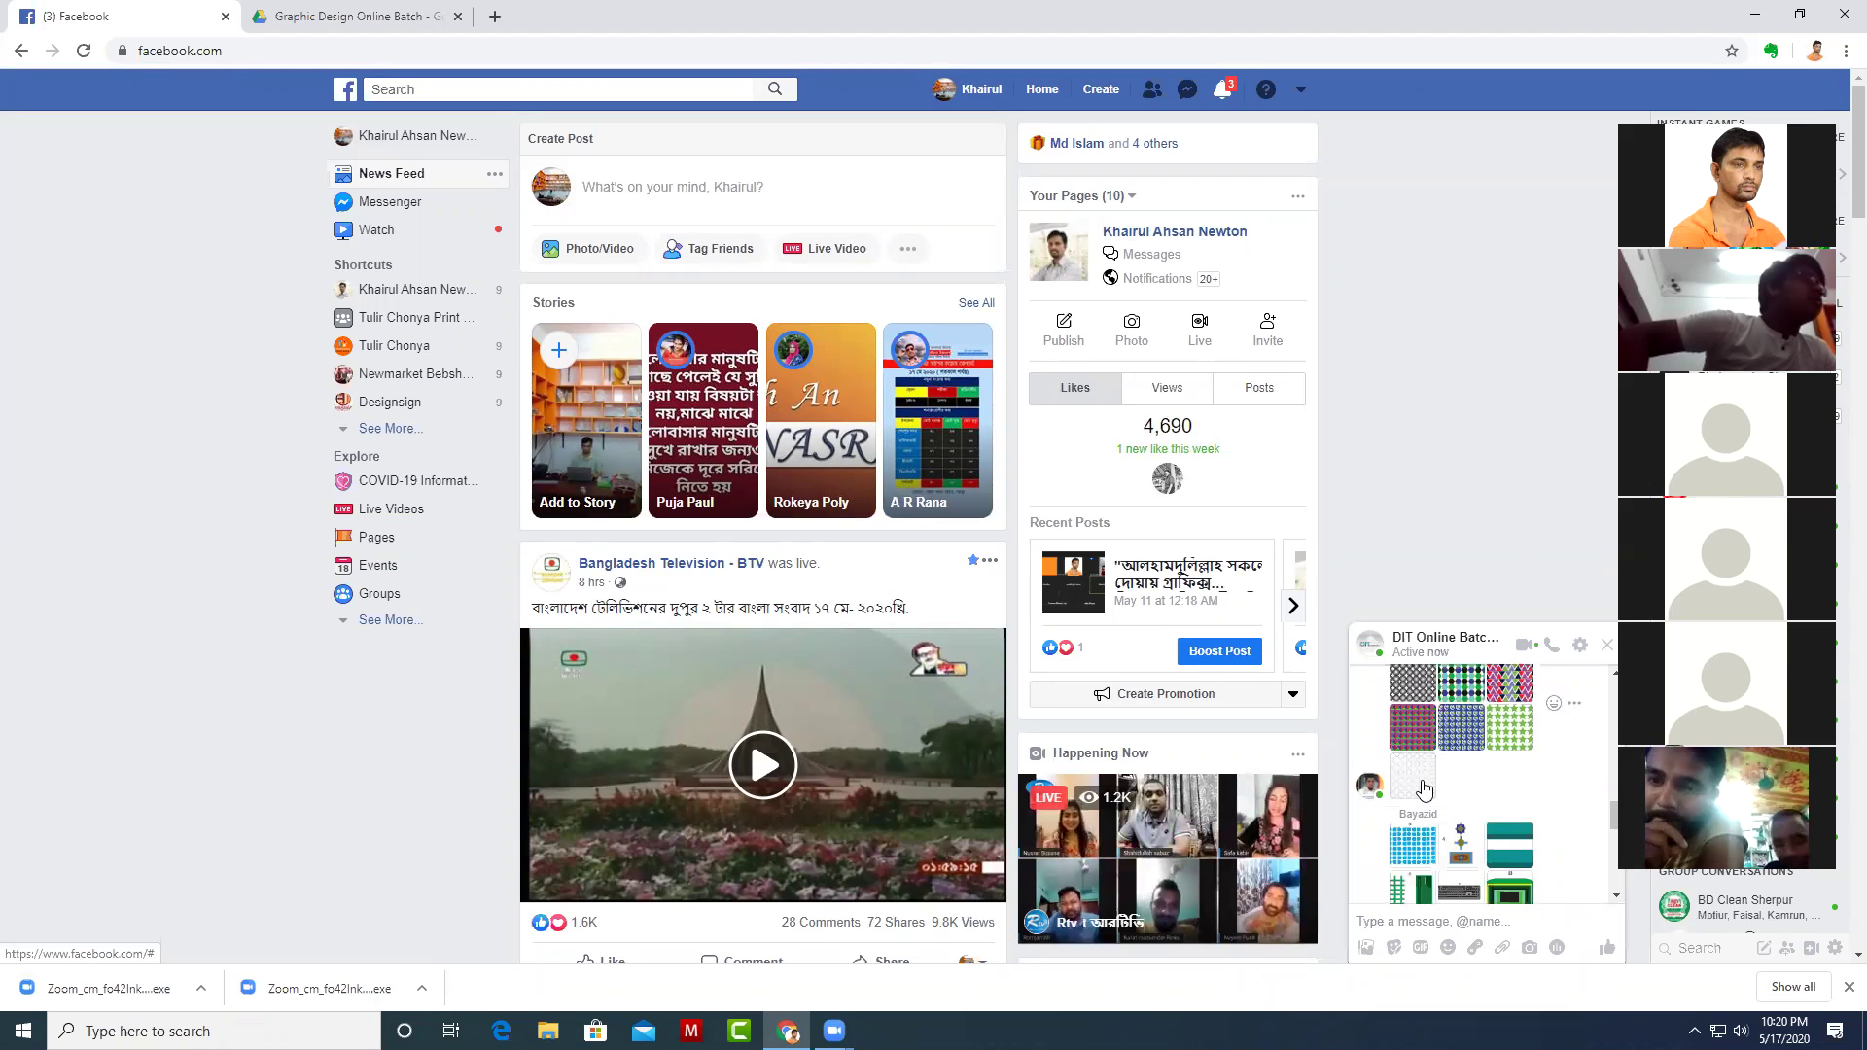
click(1423, 788)
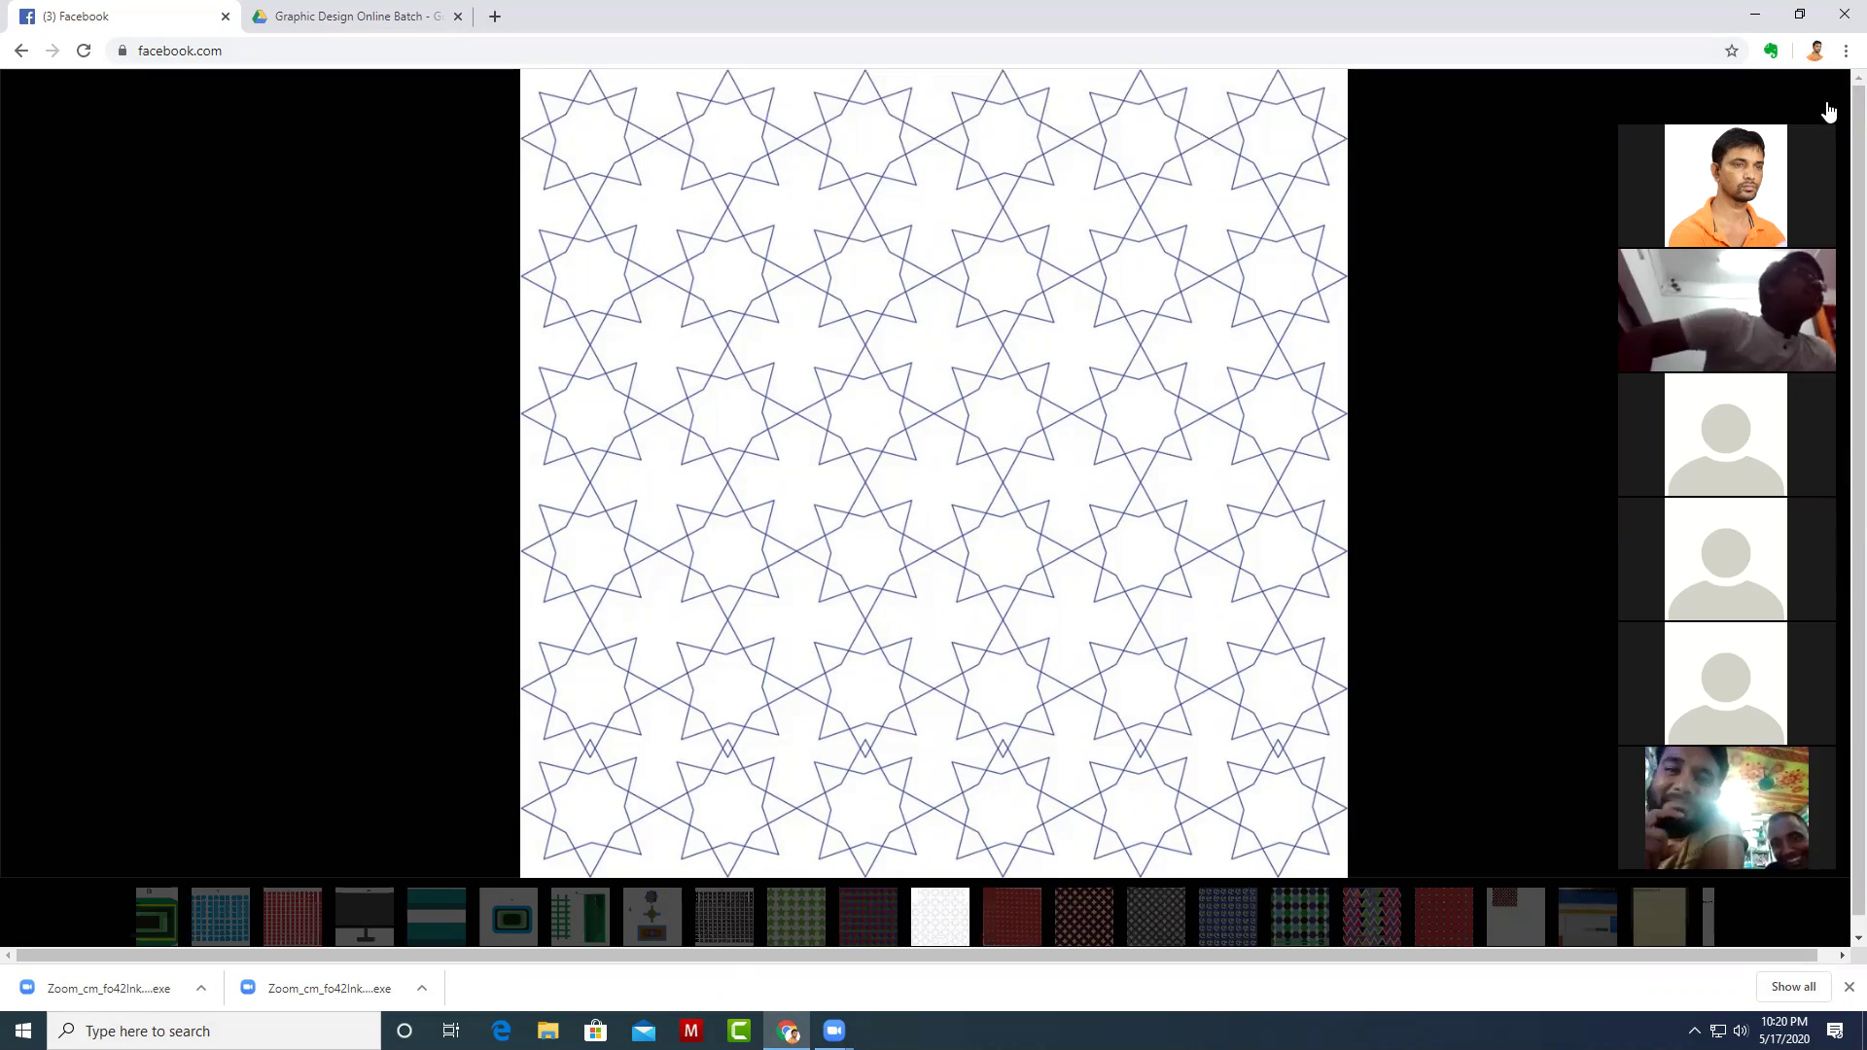
mouse_move(1822, 115)
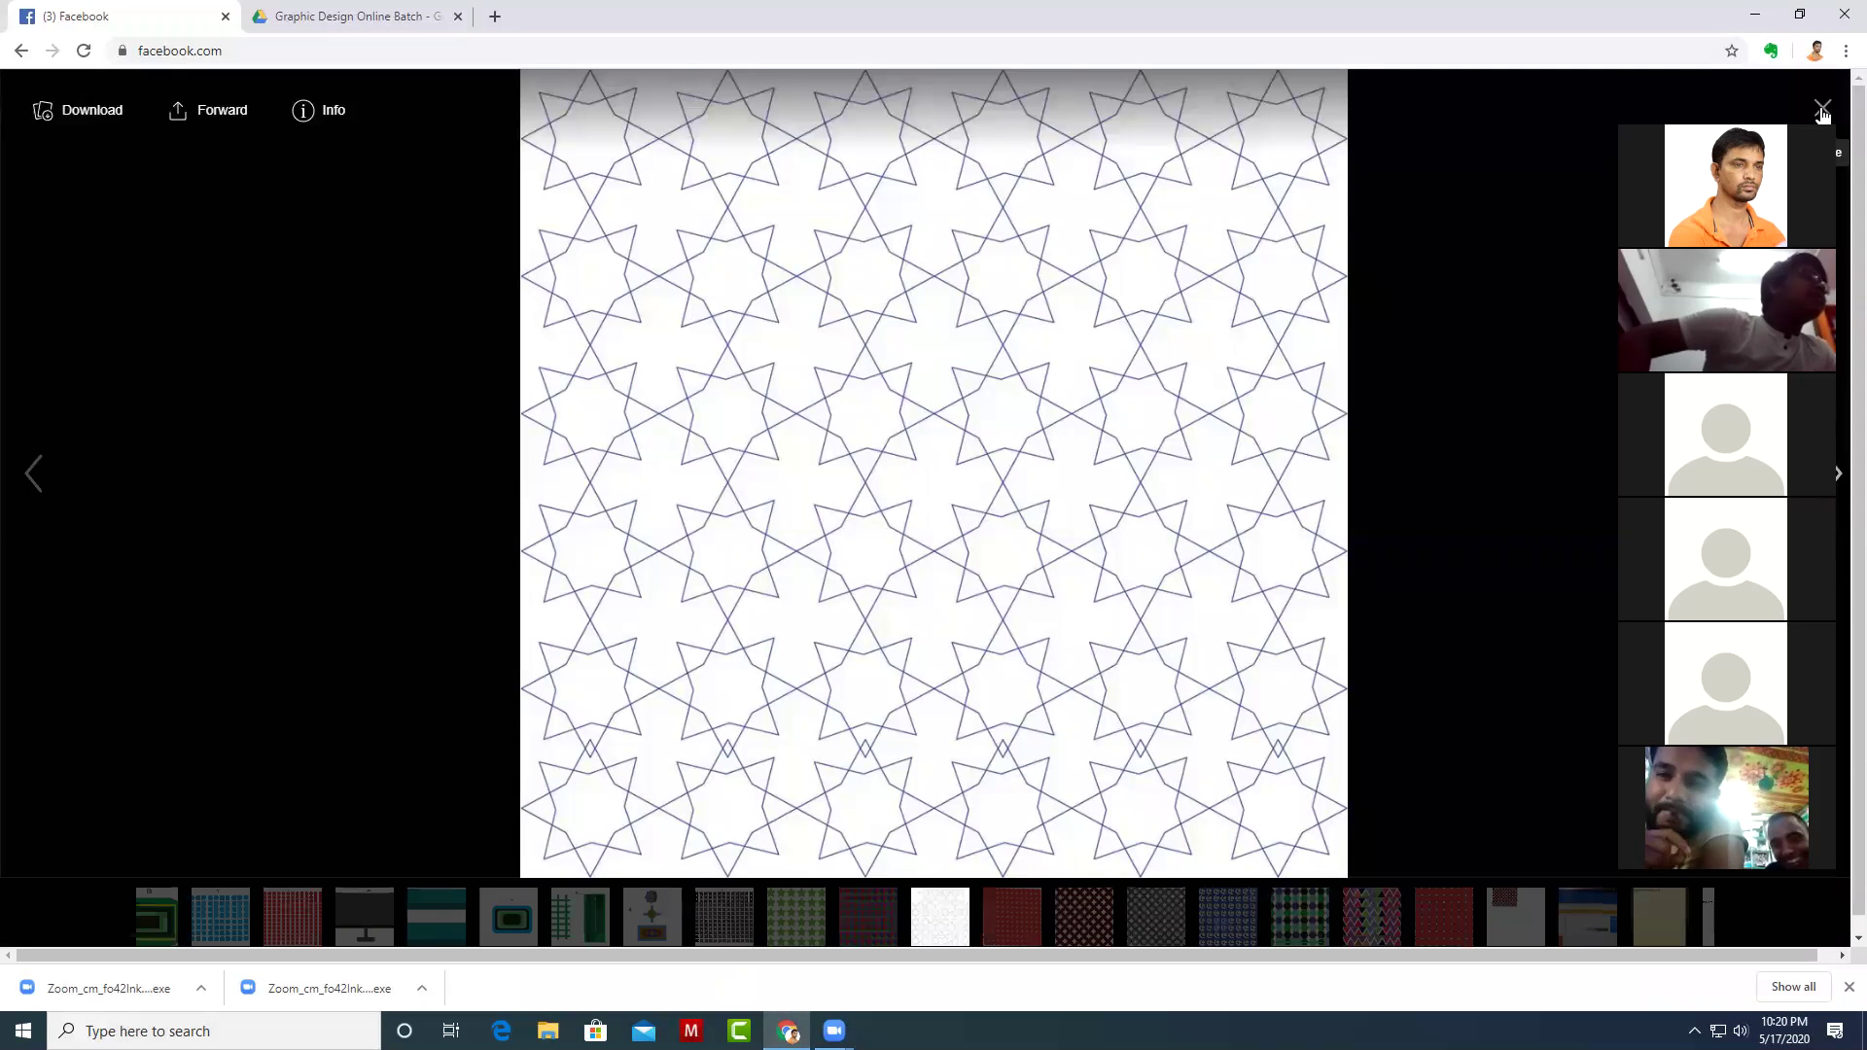
click(1822, 110)
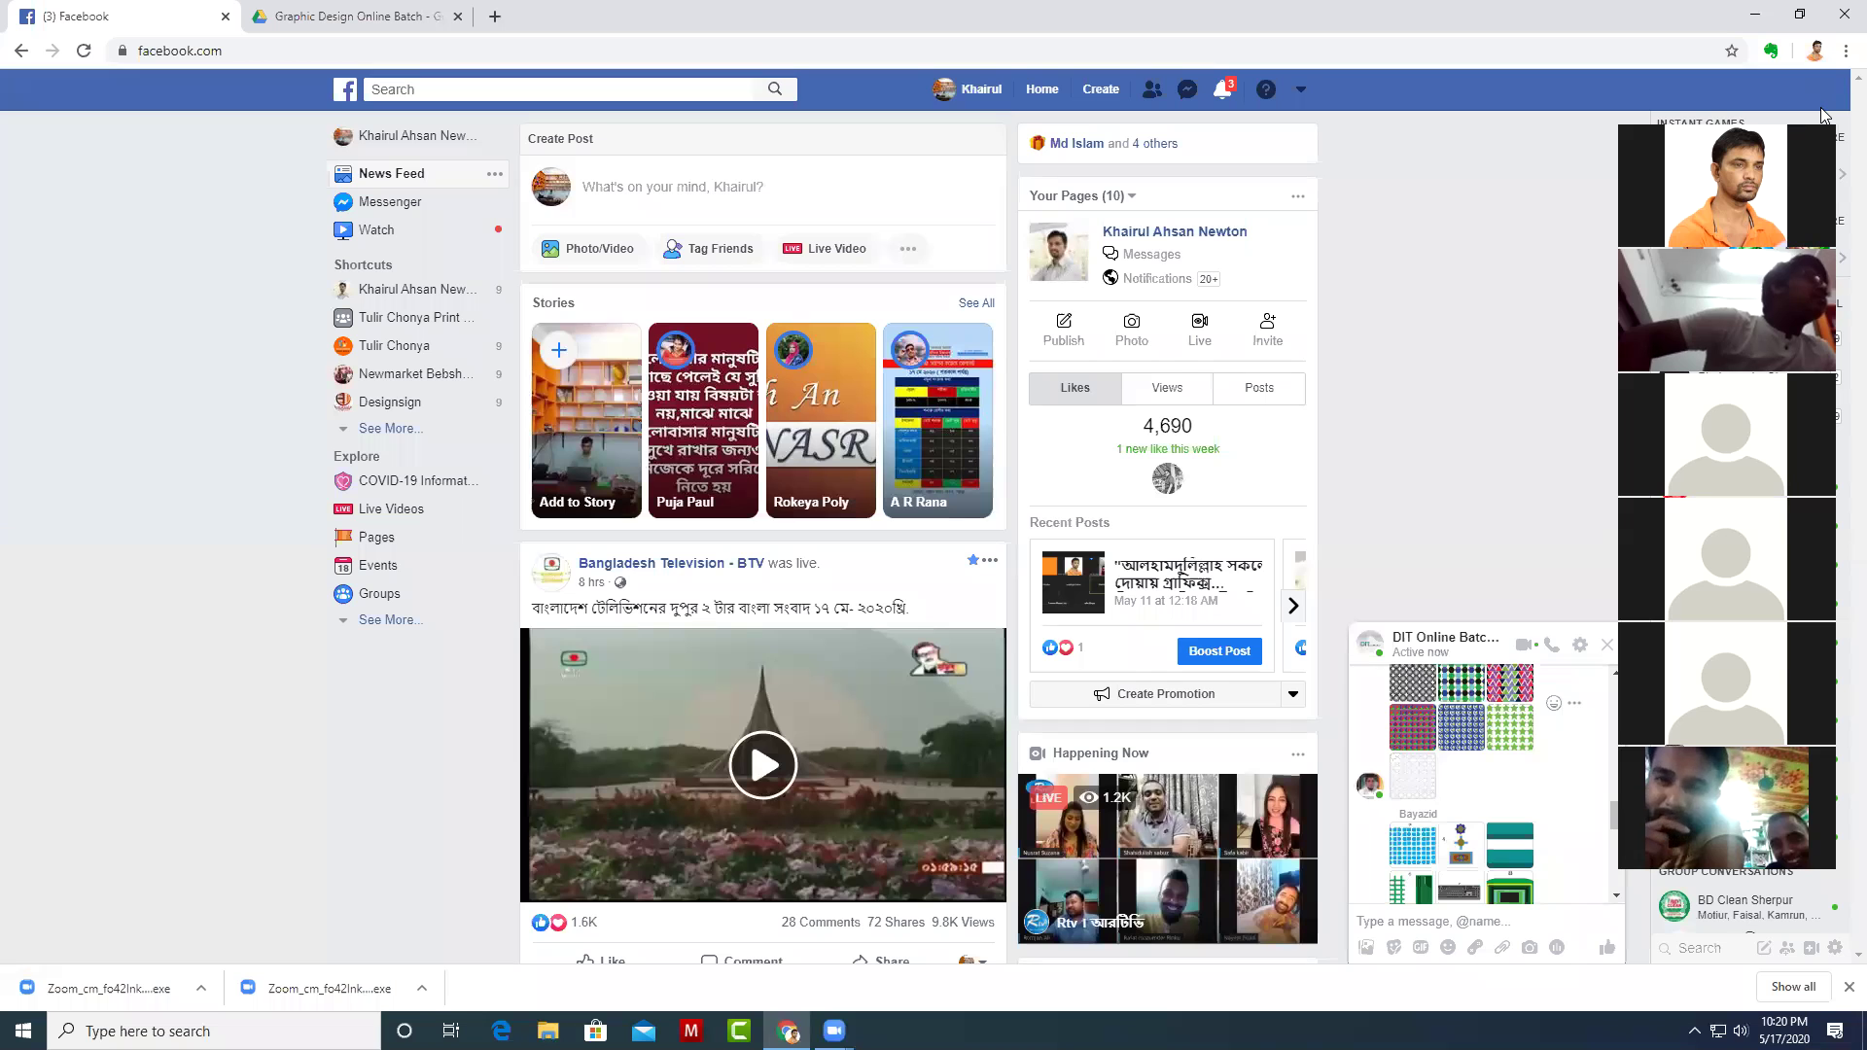
click(1588, 678)
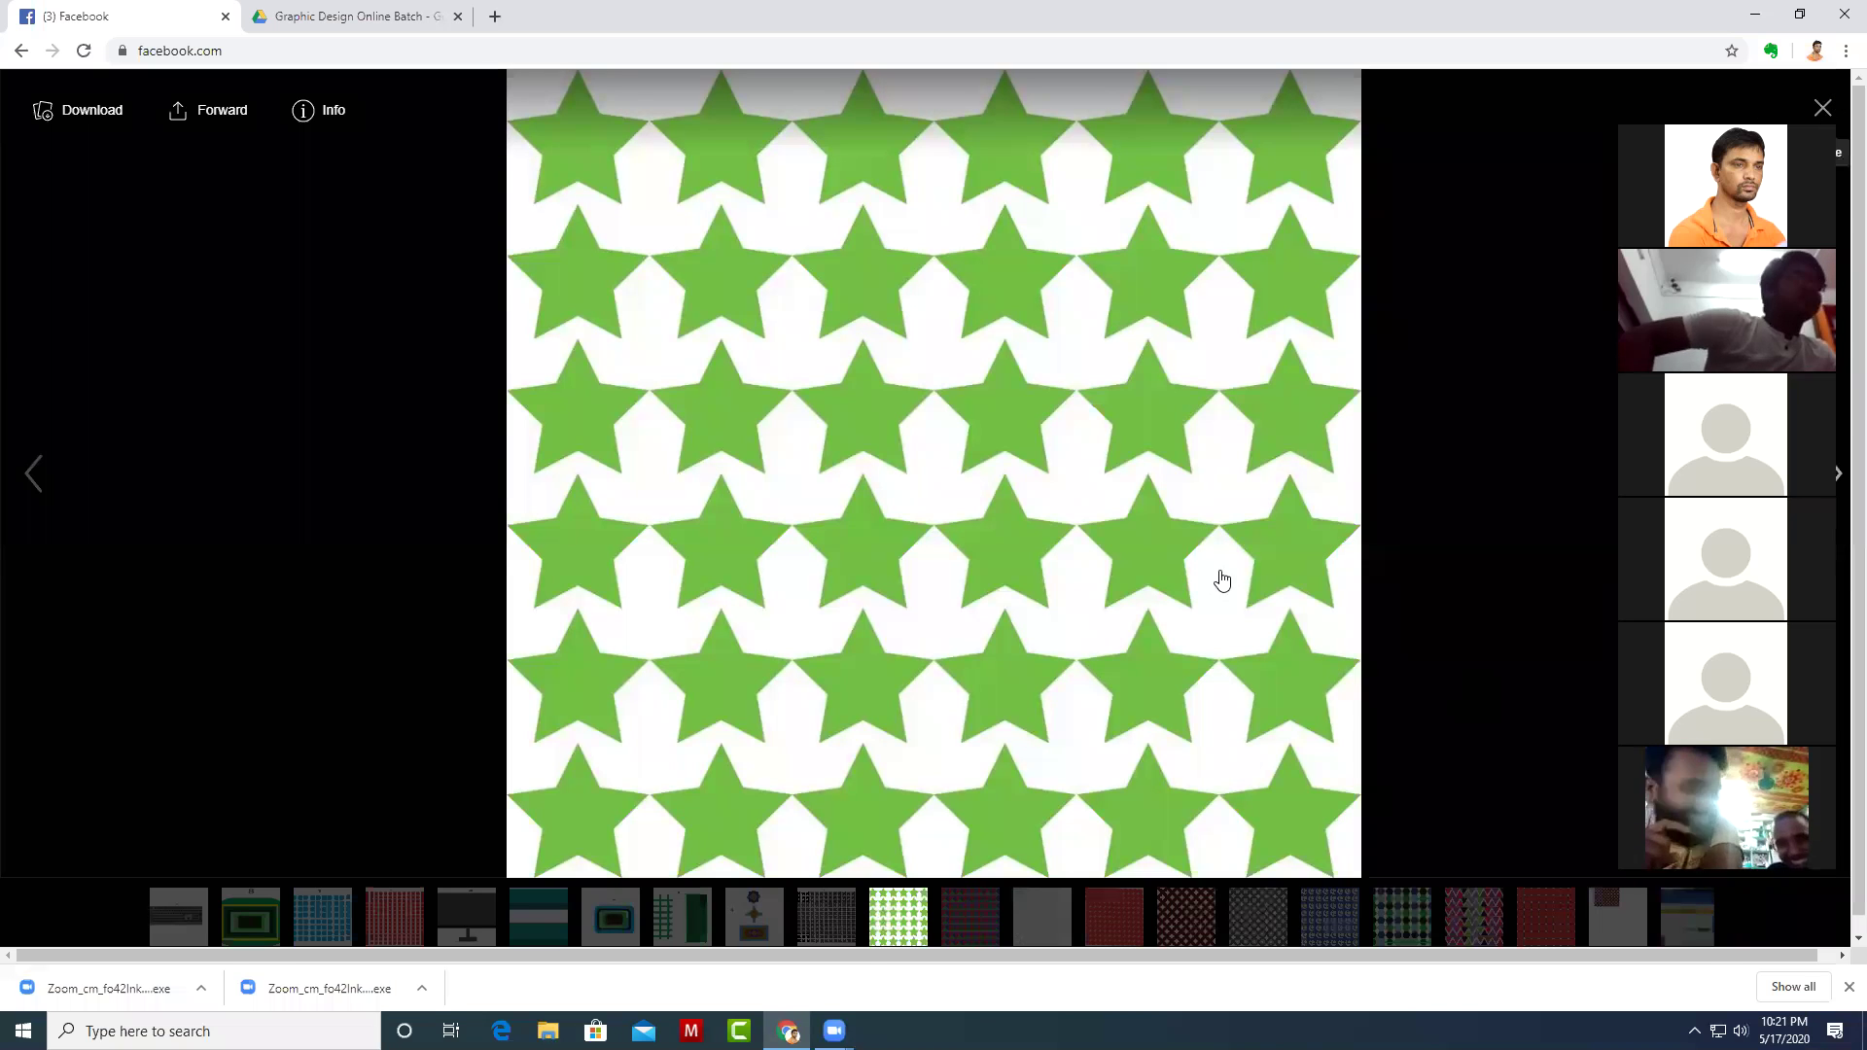
key(Escape)
scroll(1504, 874, down, 2)
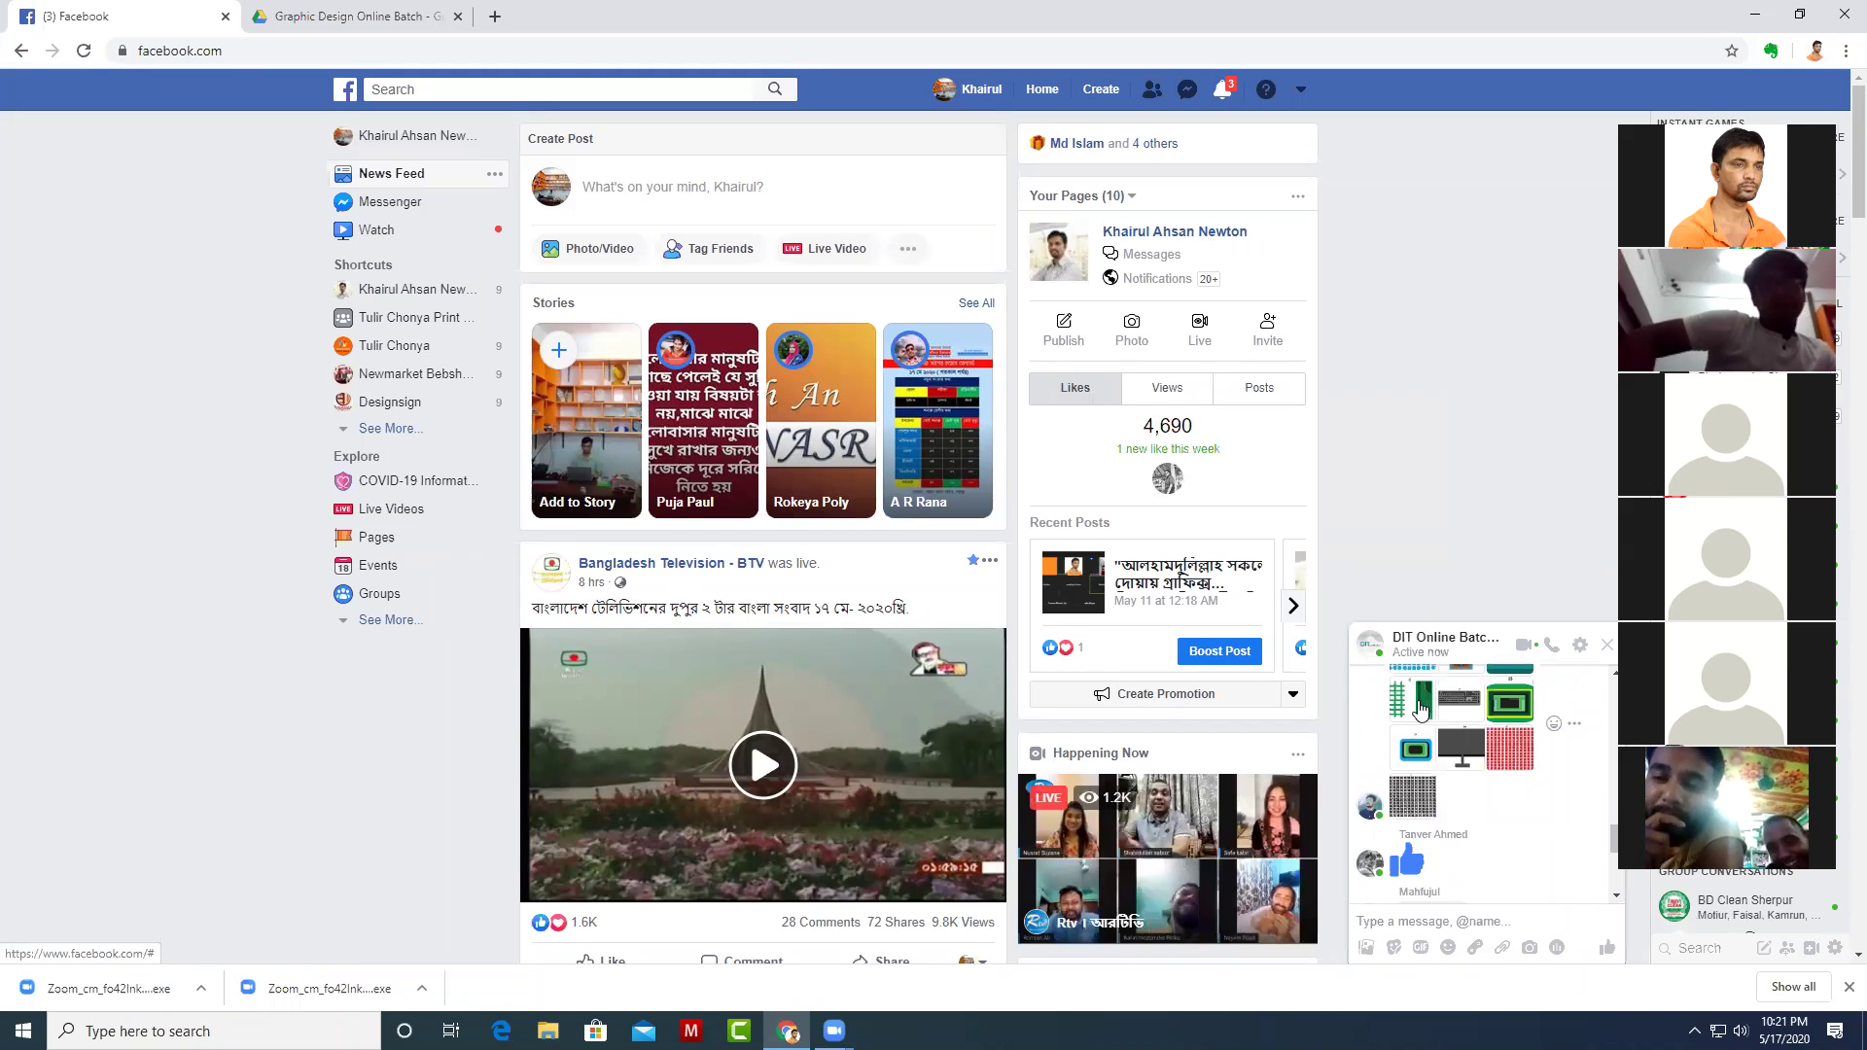
Browse the shared images from the green ladder image to the red leaf pattern, then close the viewer.
click(1421, 708)
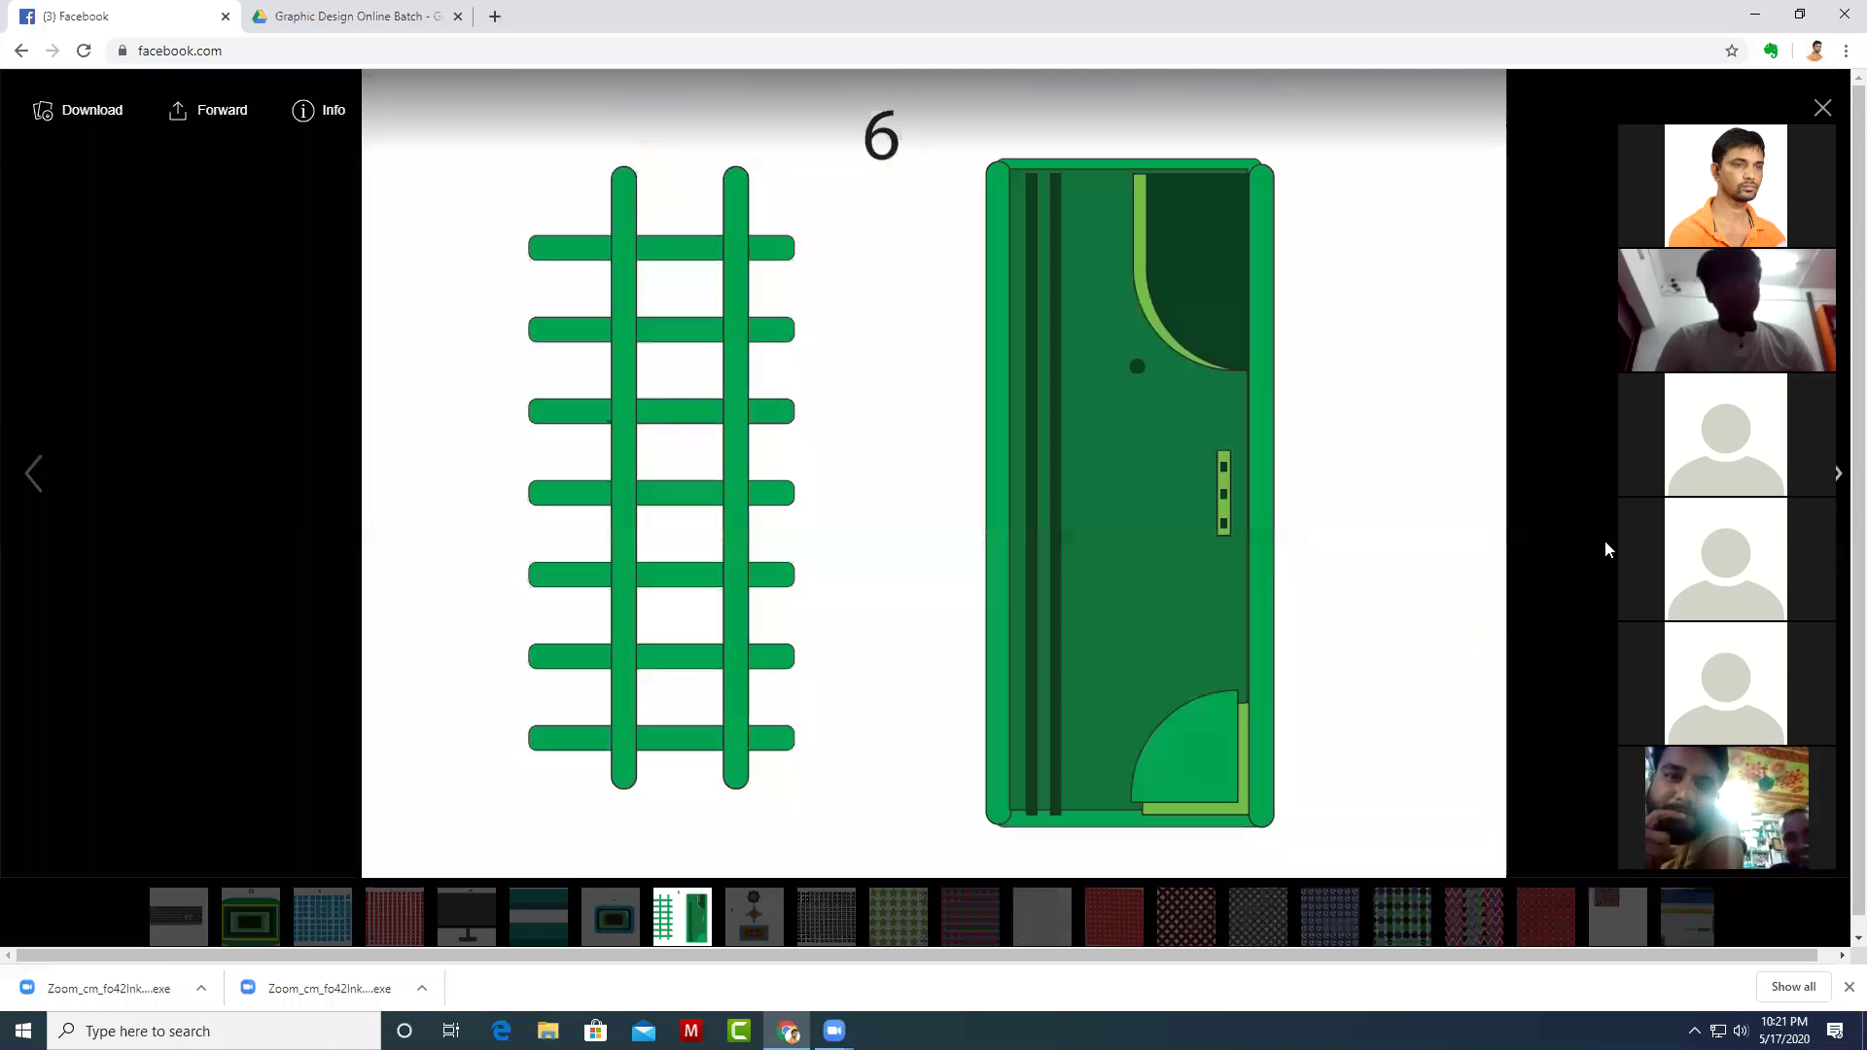
key(Right)
key(Right)
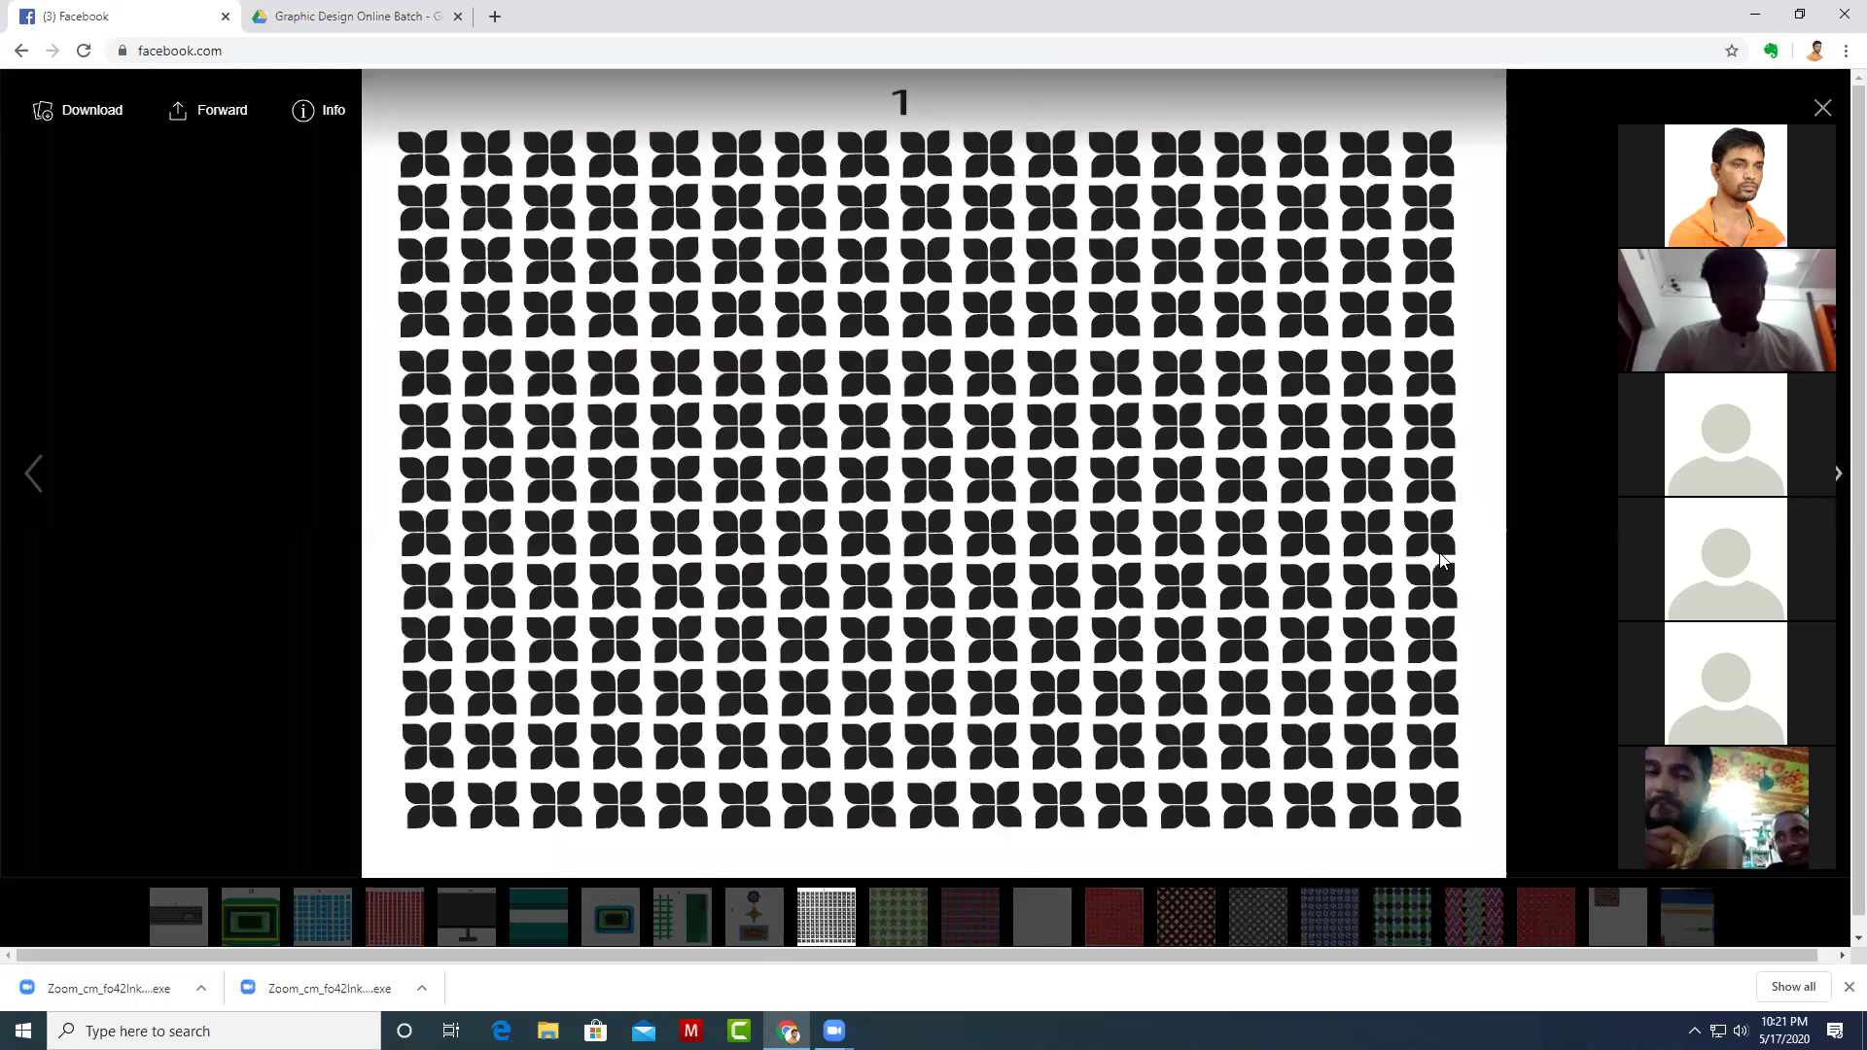
key(Right)
key(Right)
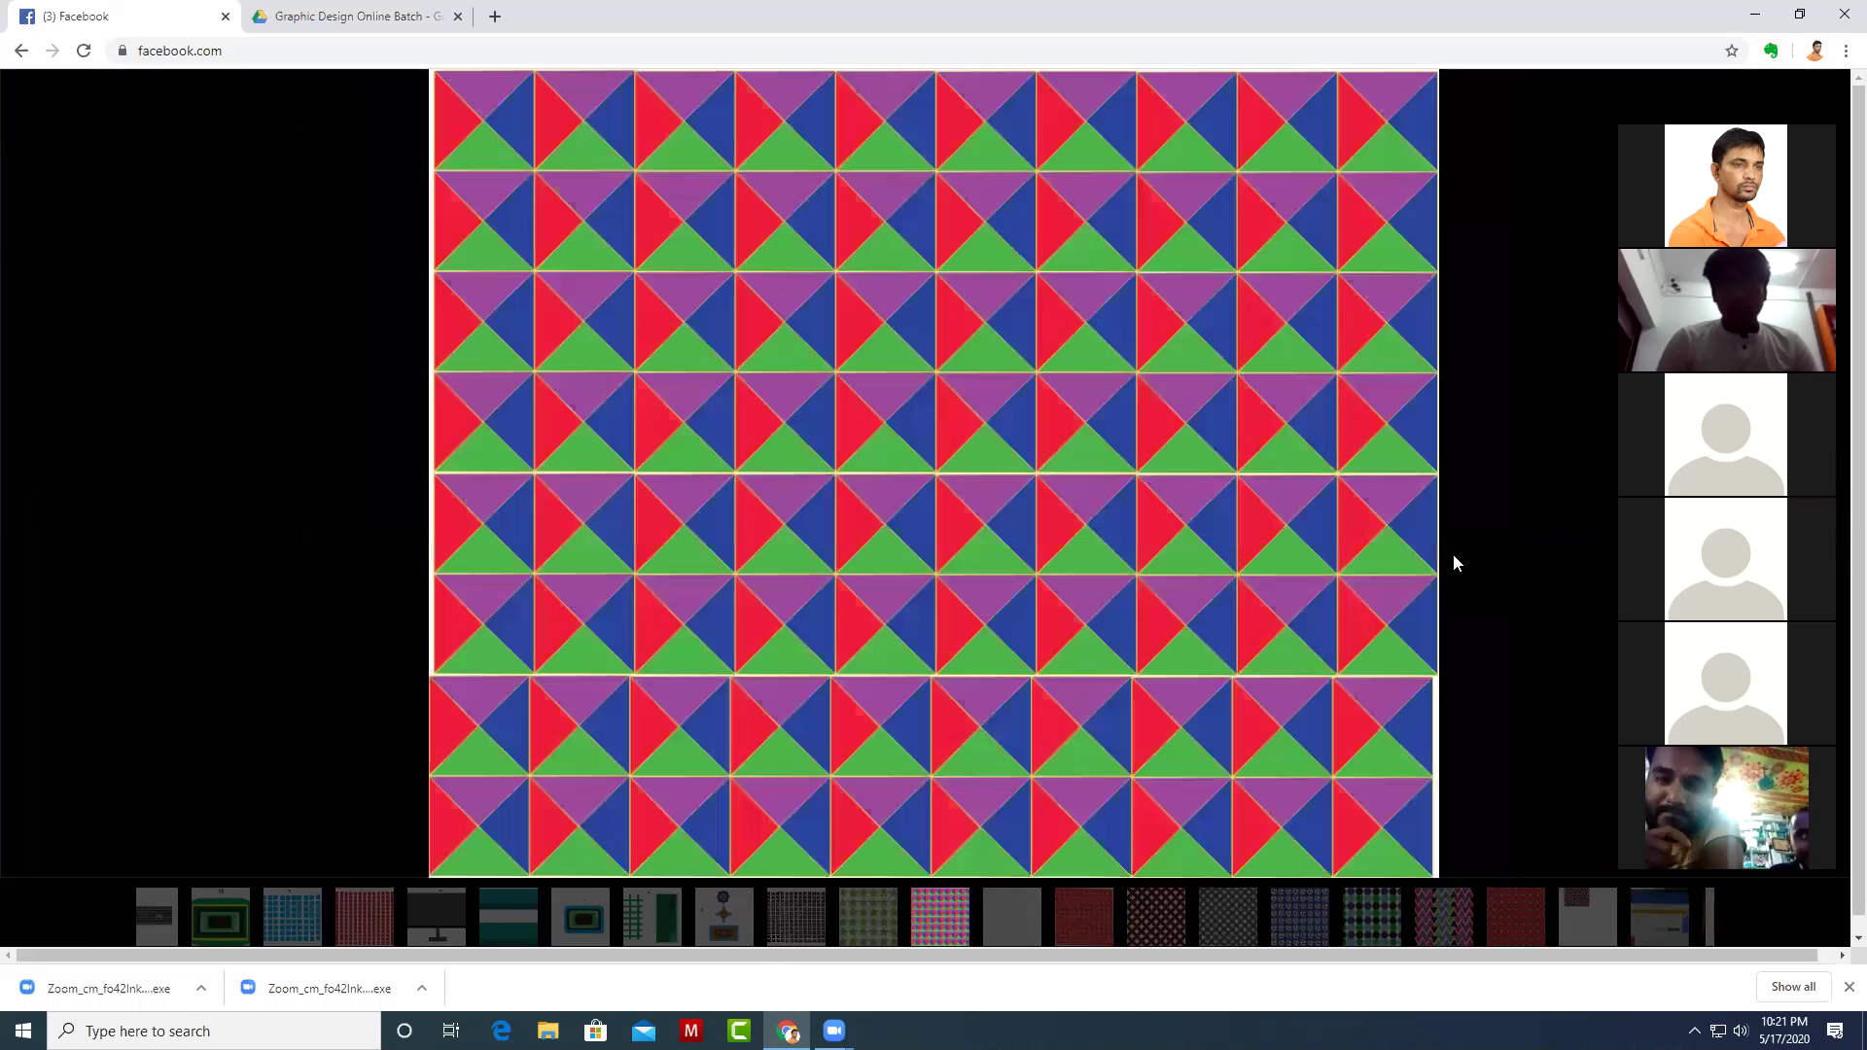
key(Right)
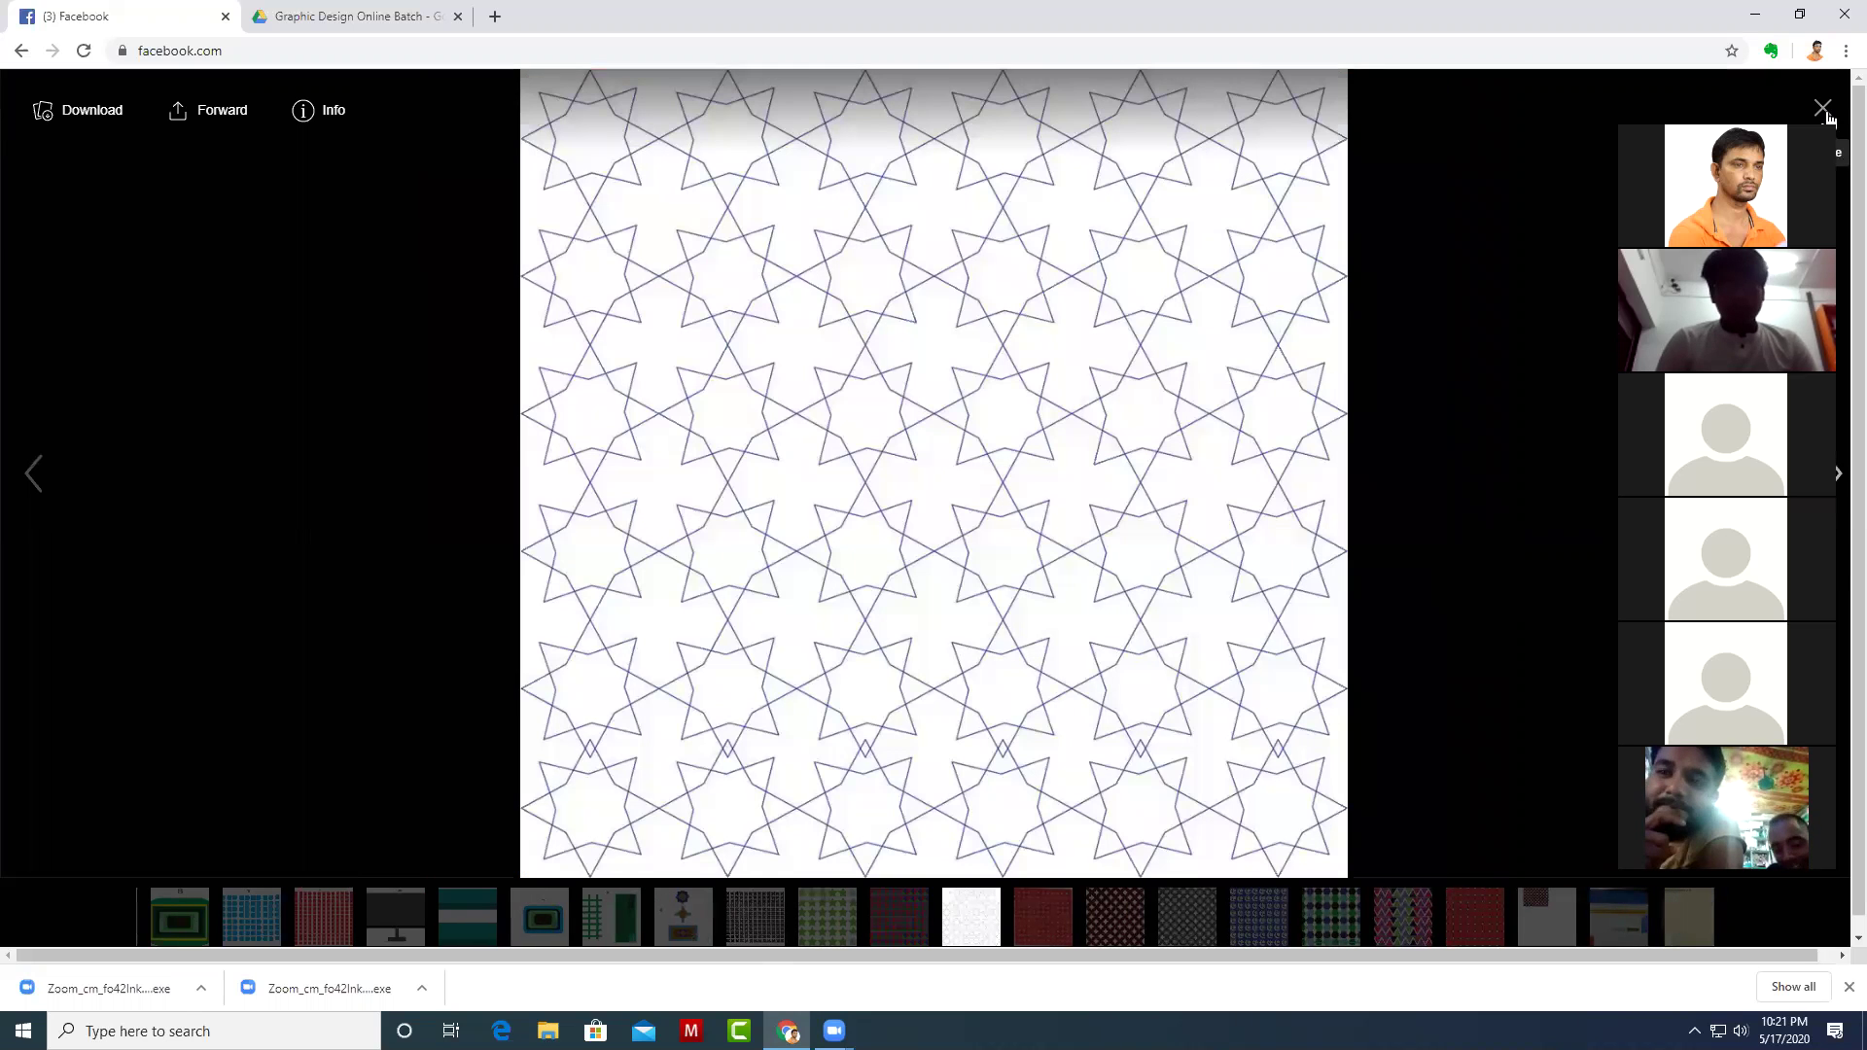
key(Left)
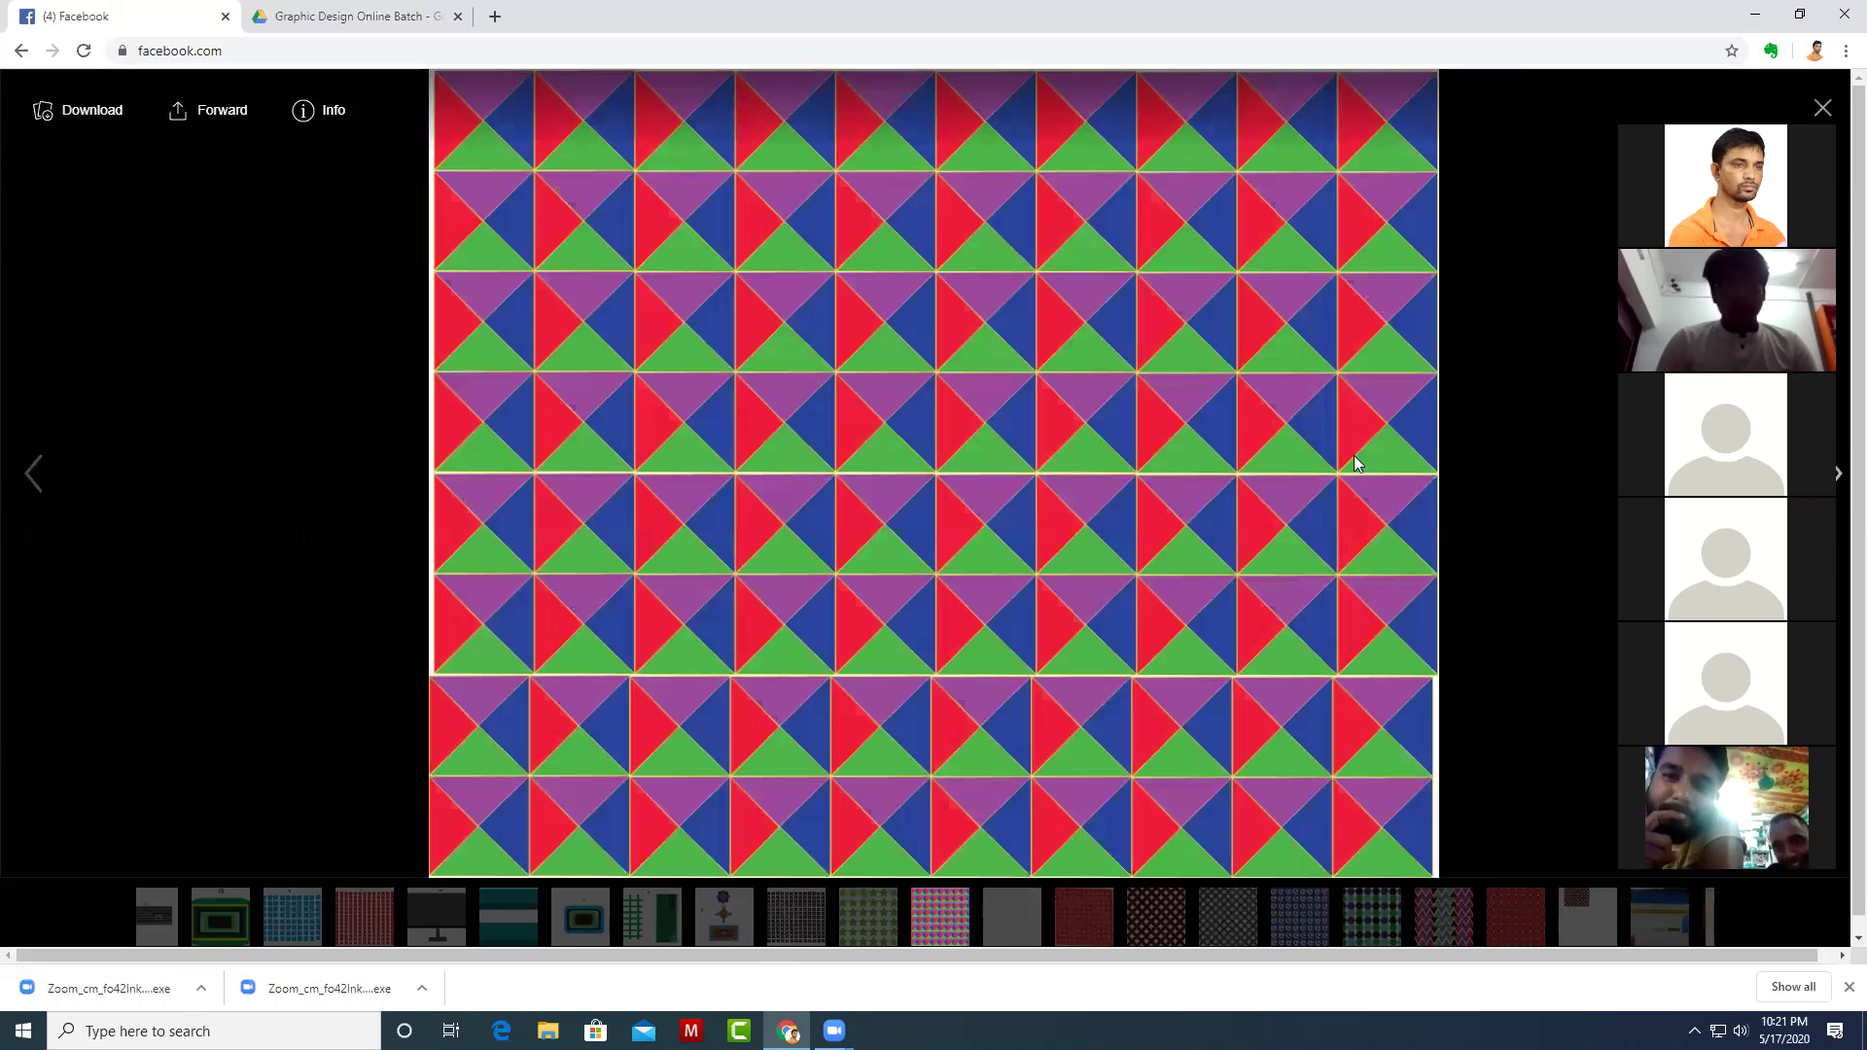
key(Right)
key(Right)
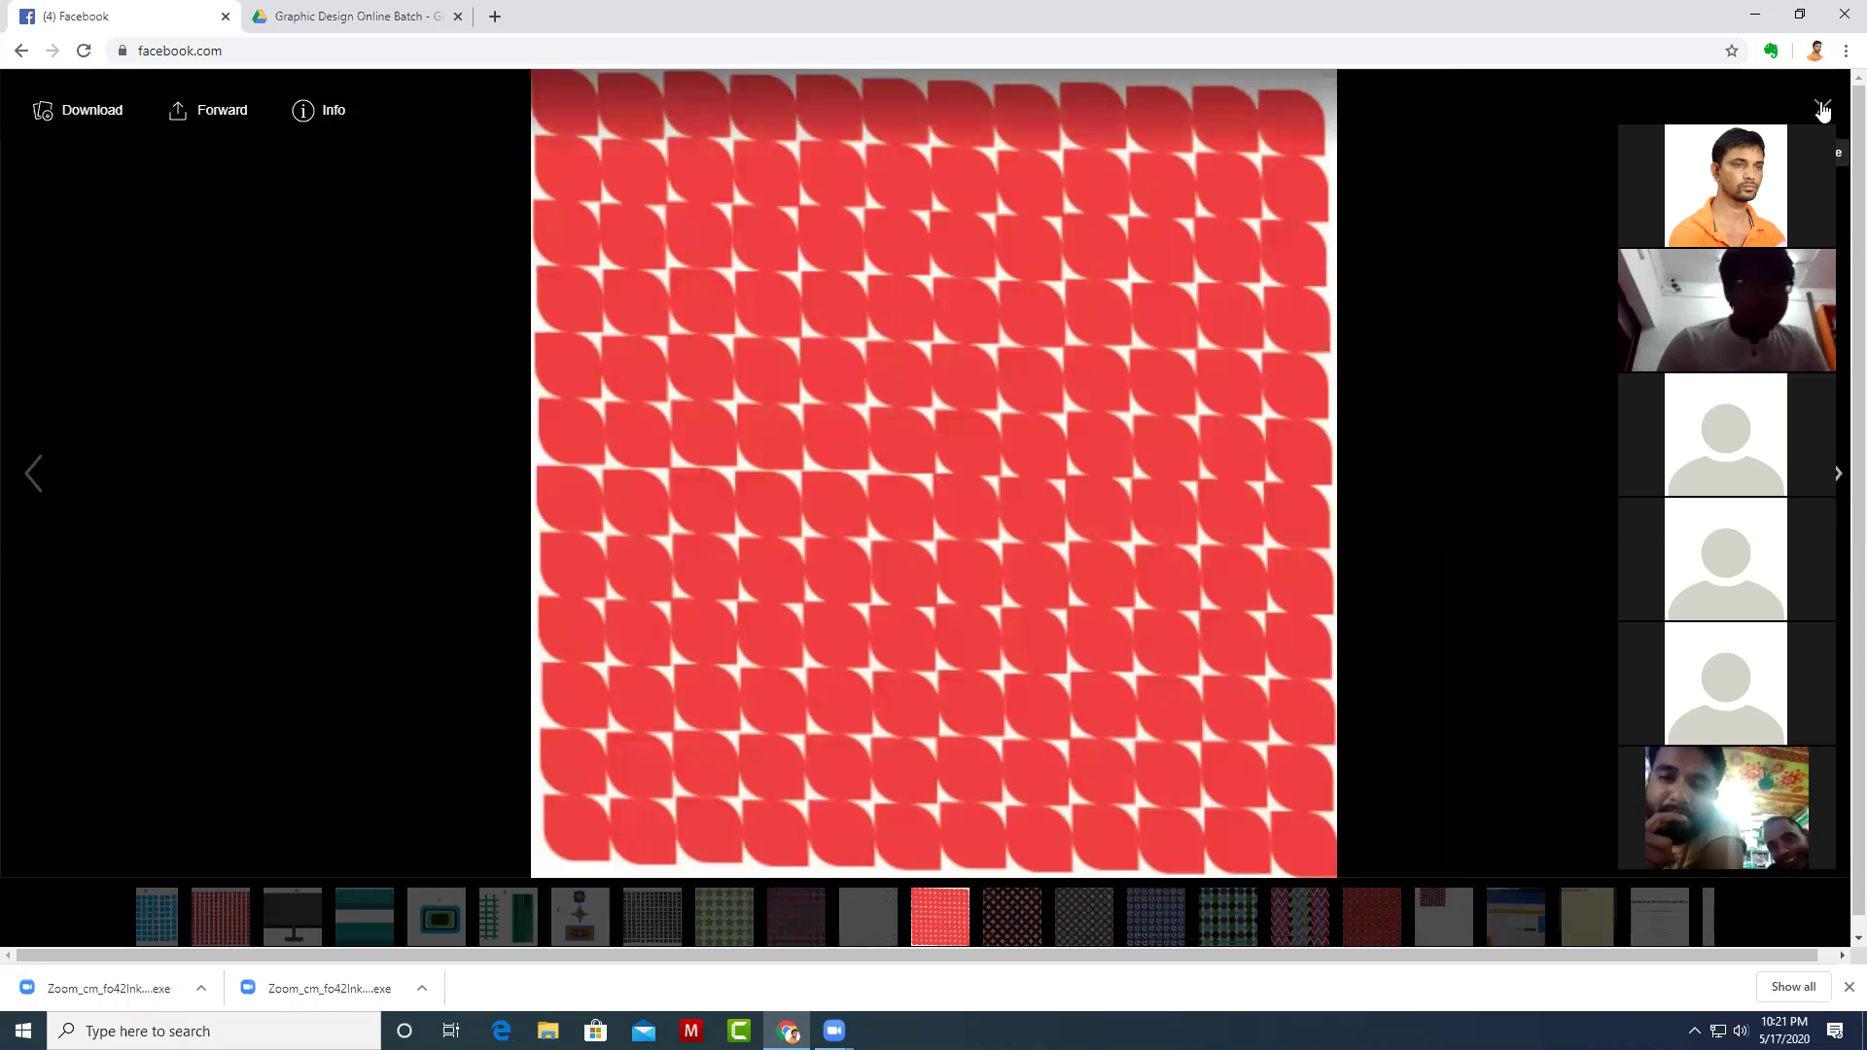
click(1825, 100)
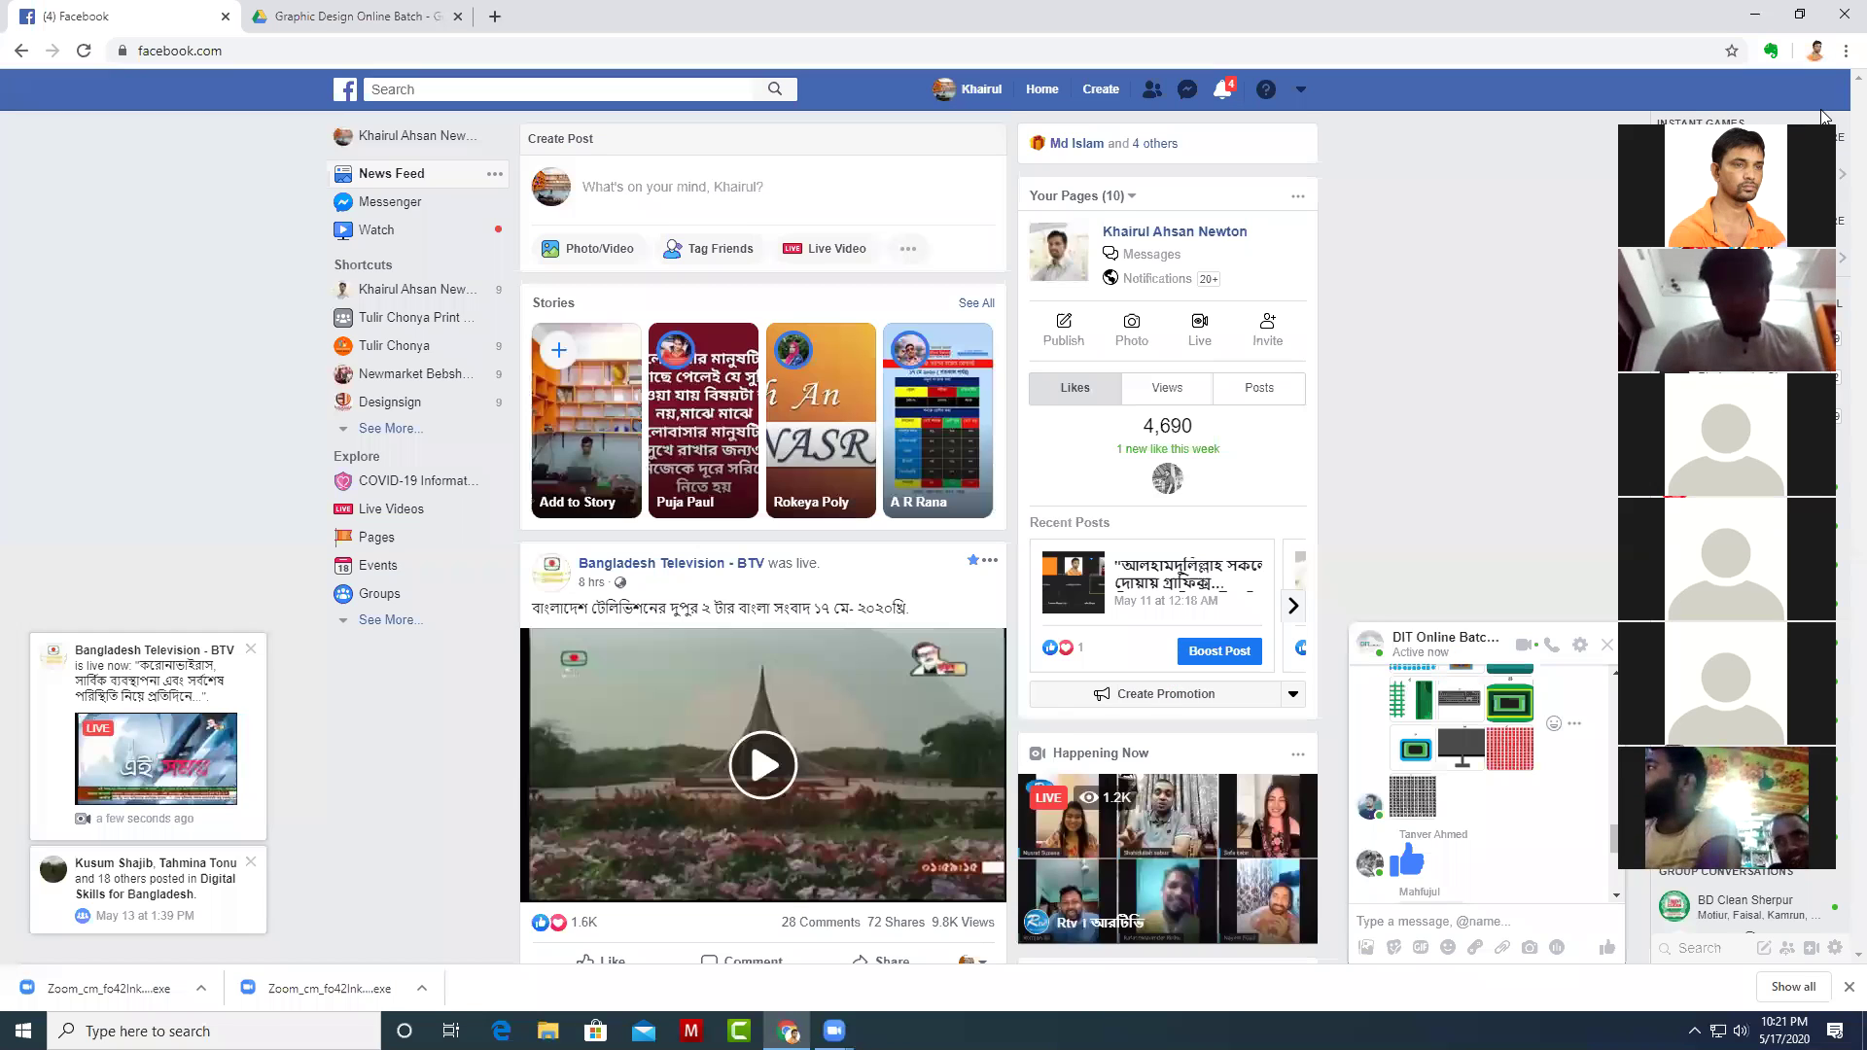
View the monitor image, toggle the notifications list, and scroll to the 'my home work' link.
scroll(1505, 868, up, 1)
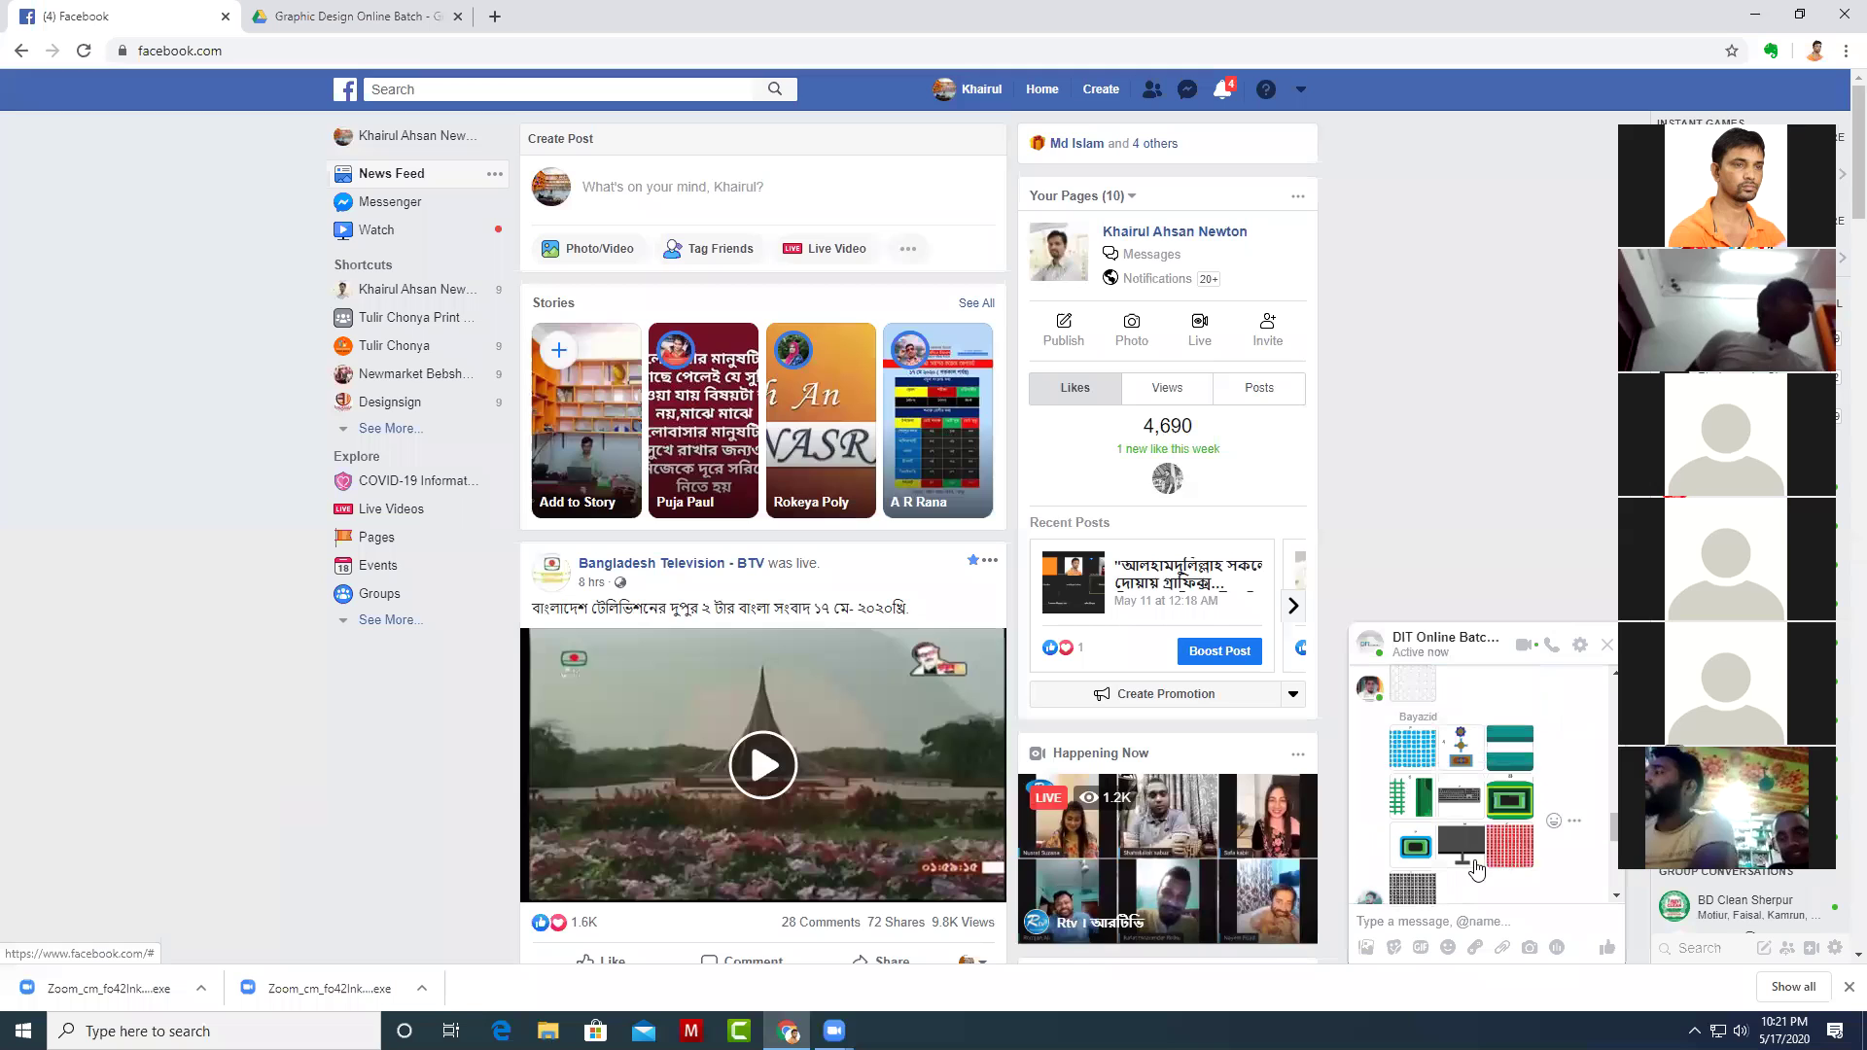
click(1458, 846)
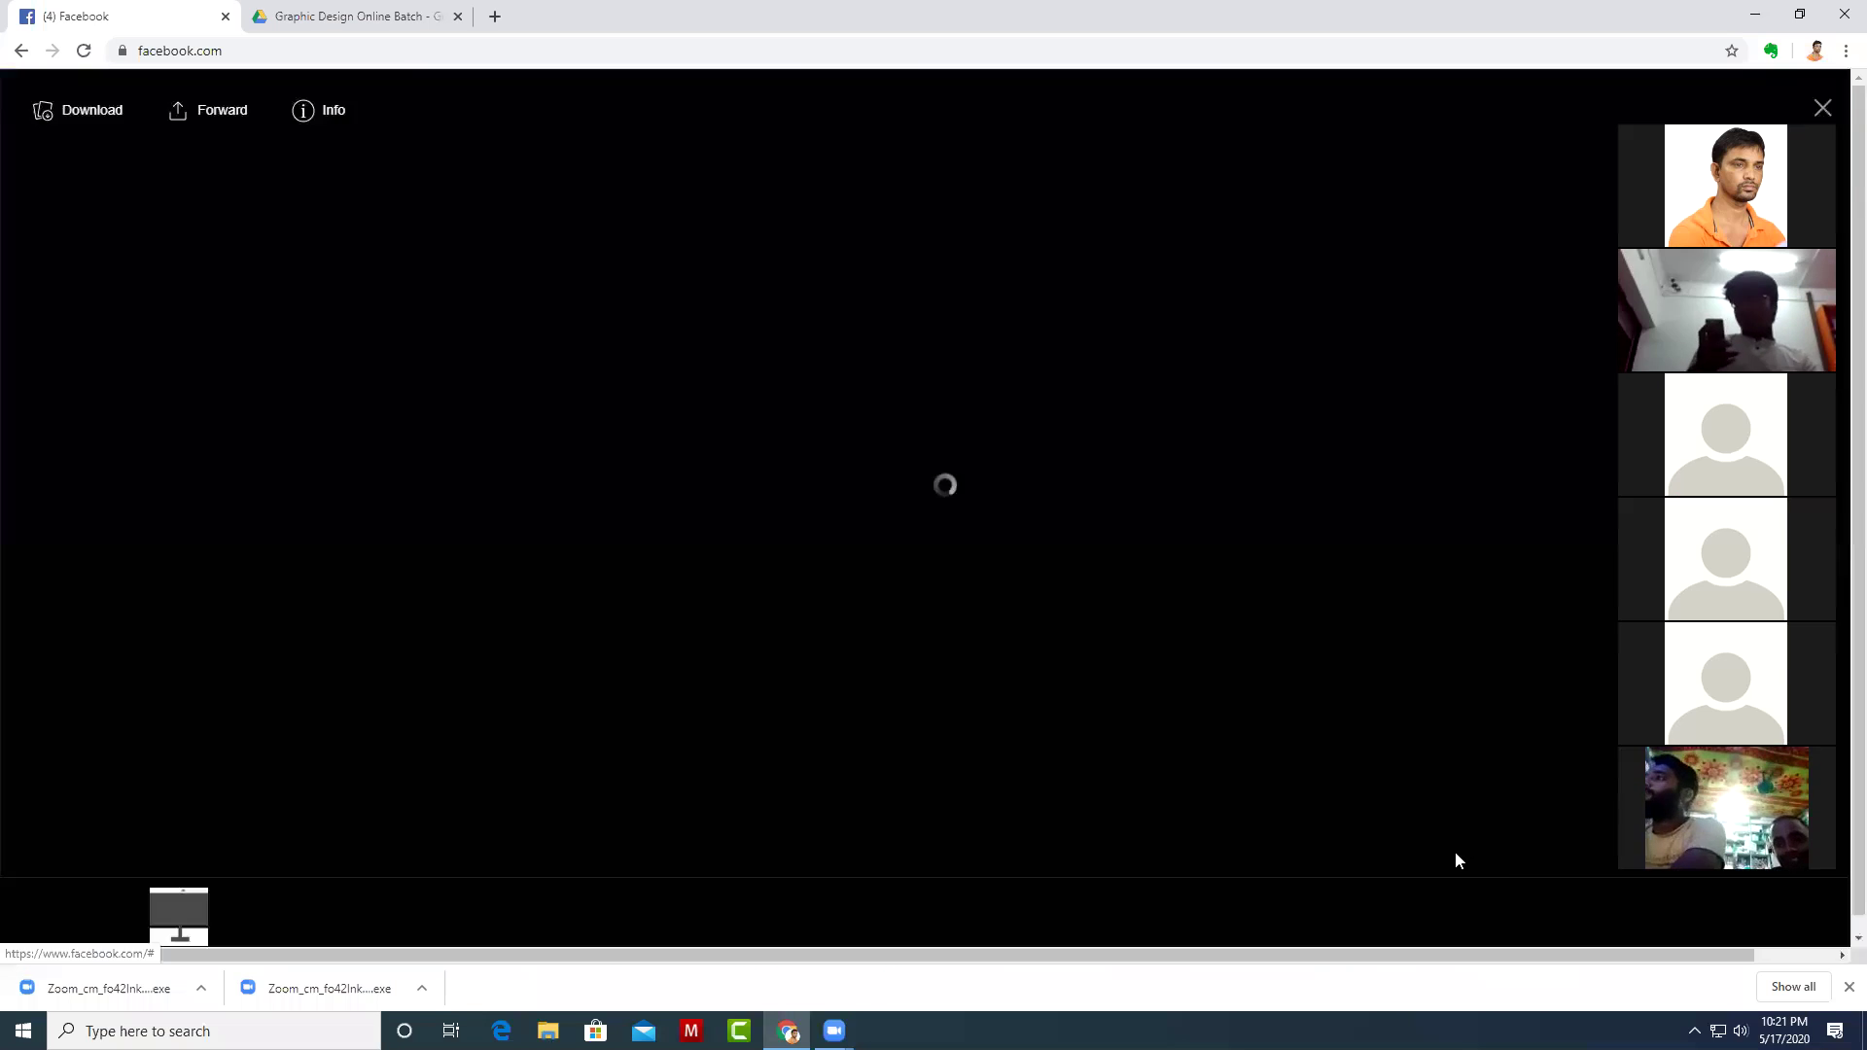
mouse_move(1575, 311)
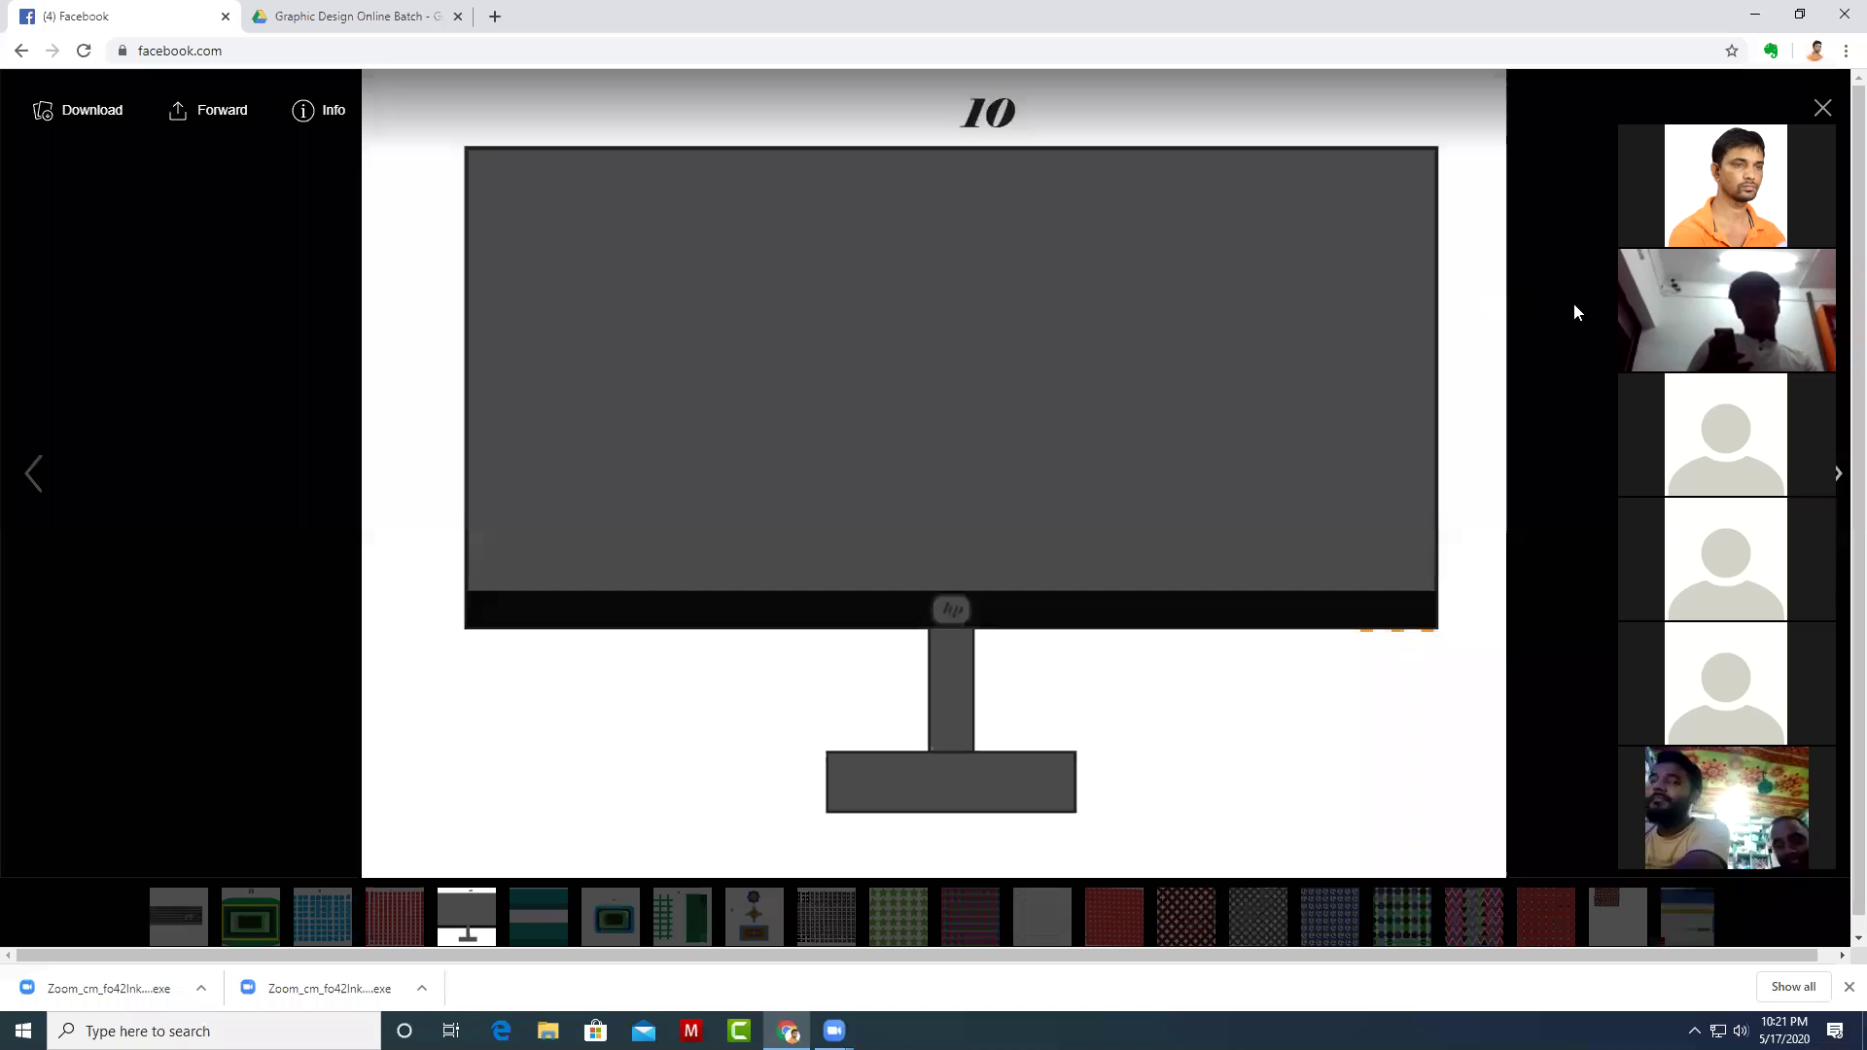
click(1823, 108)
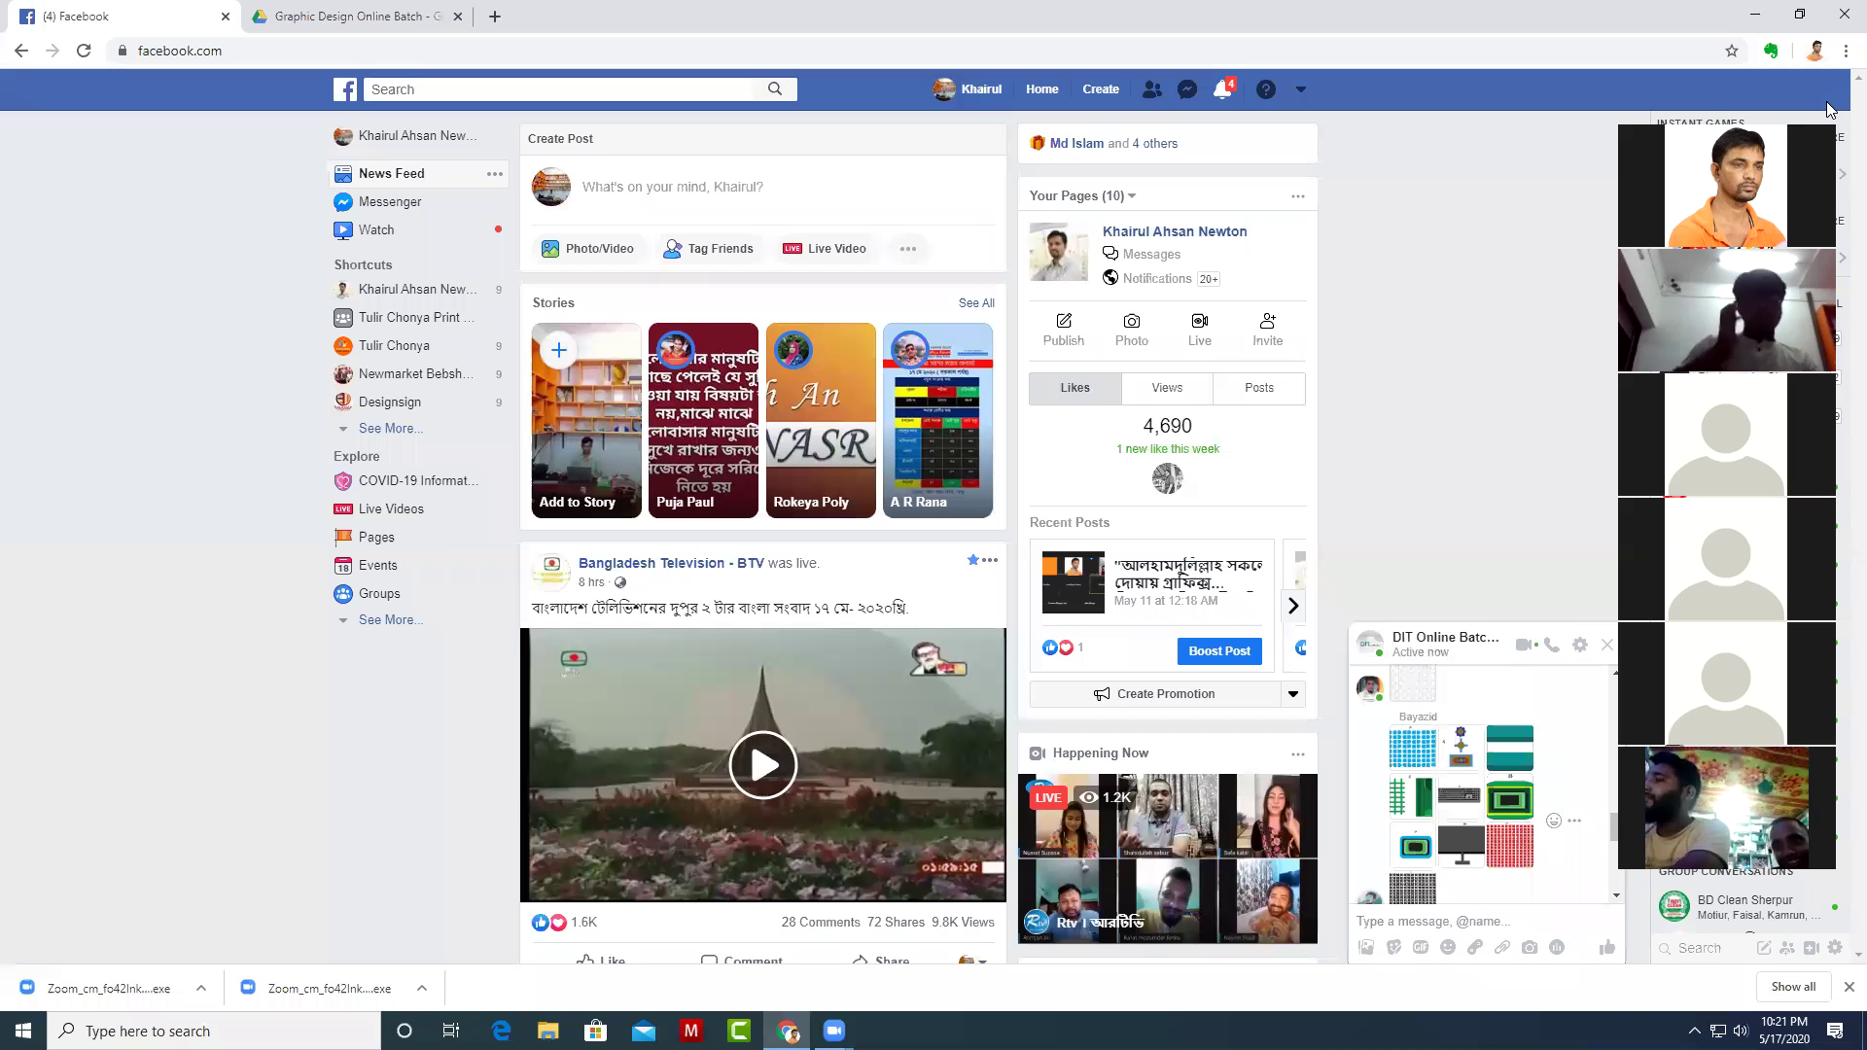
click(1222, 88)
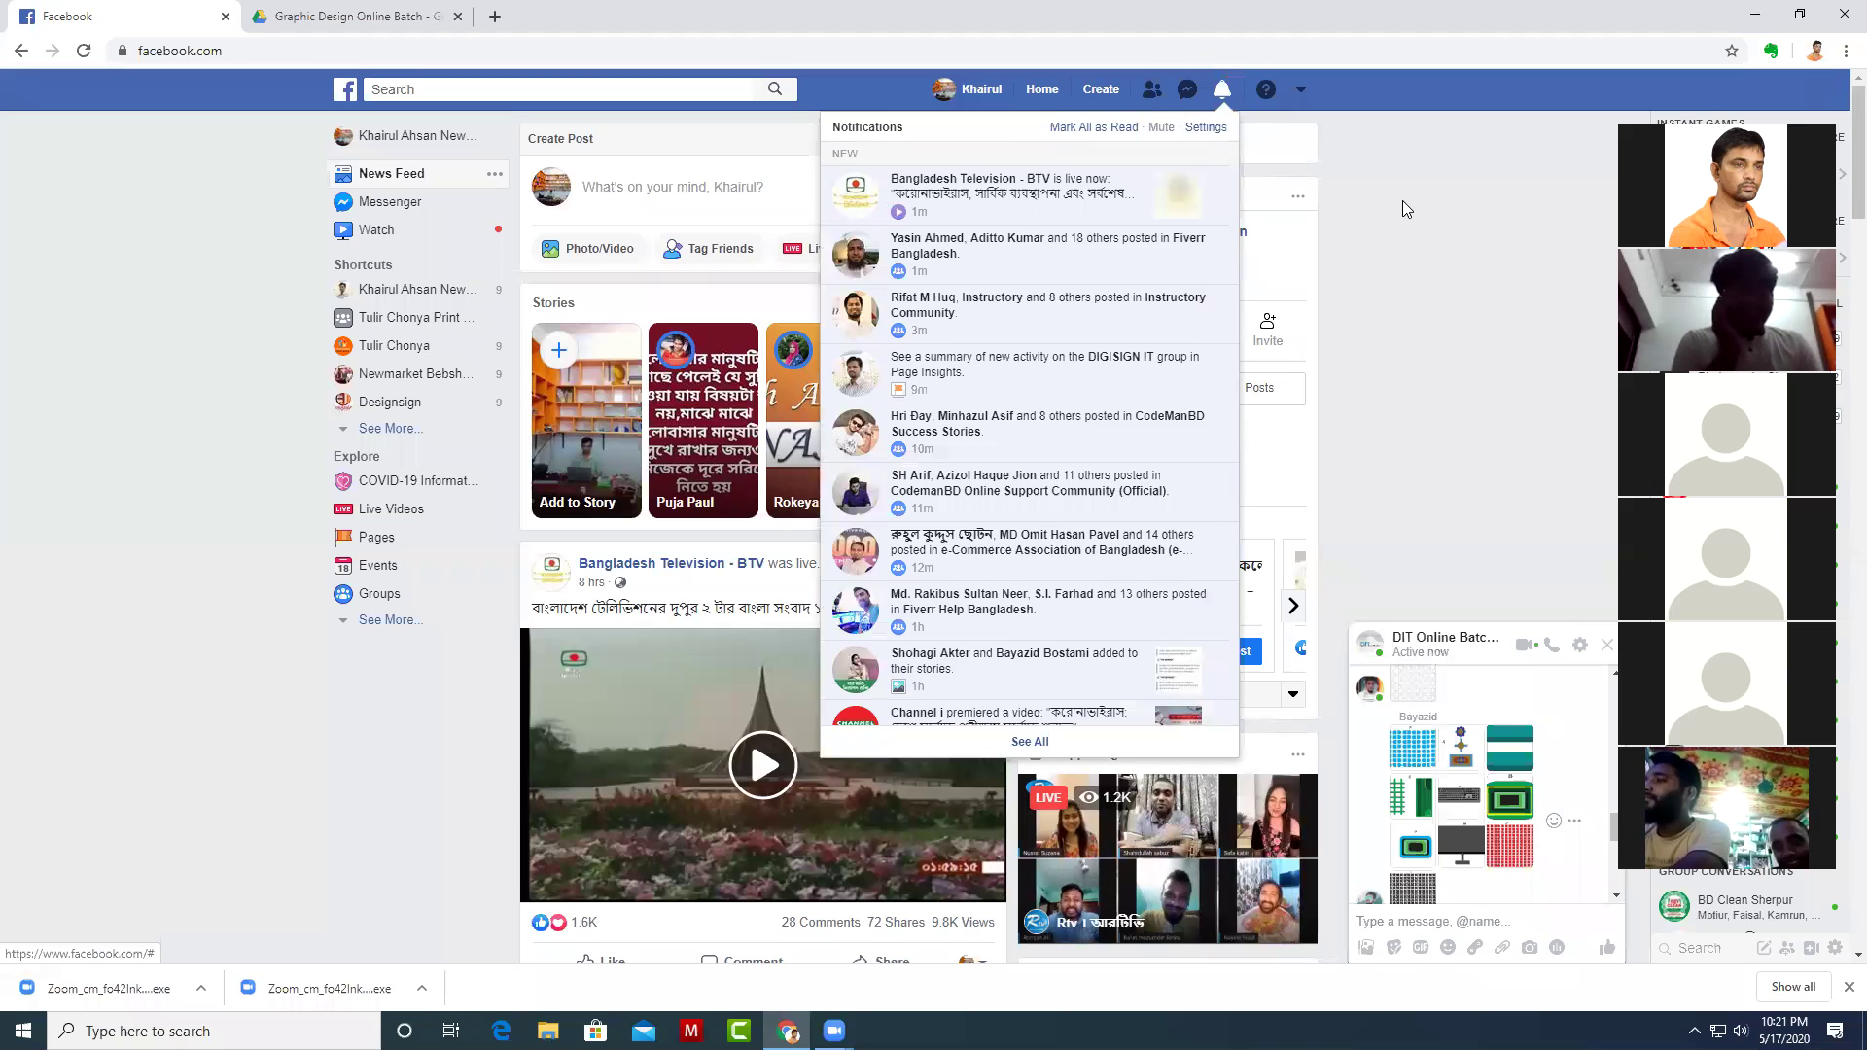
click(1402, 200)
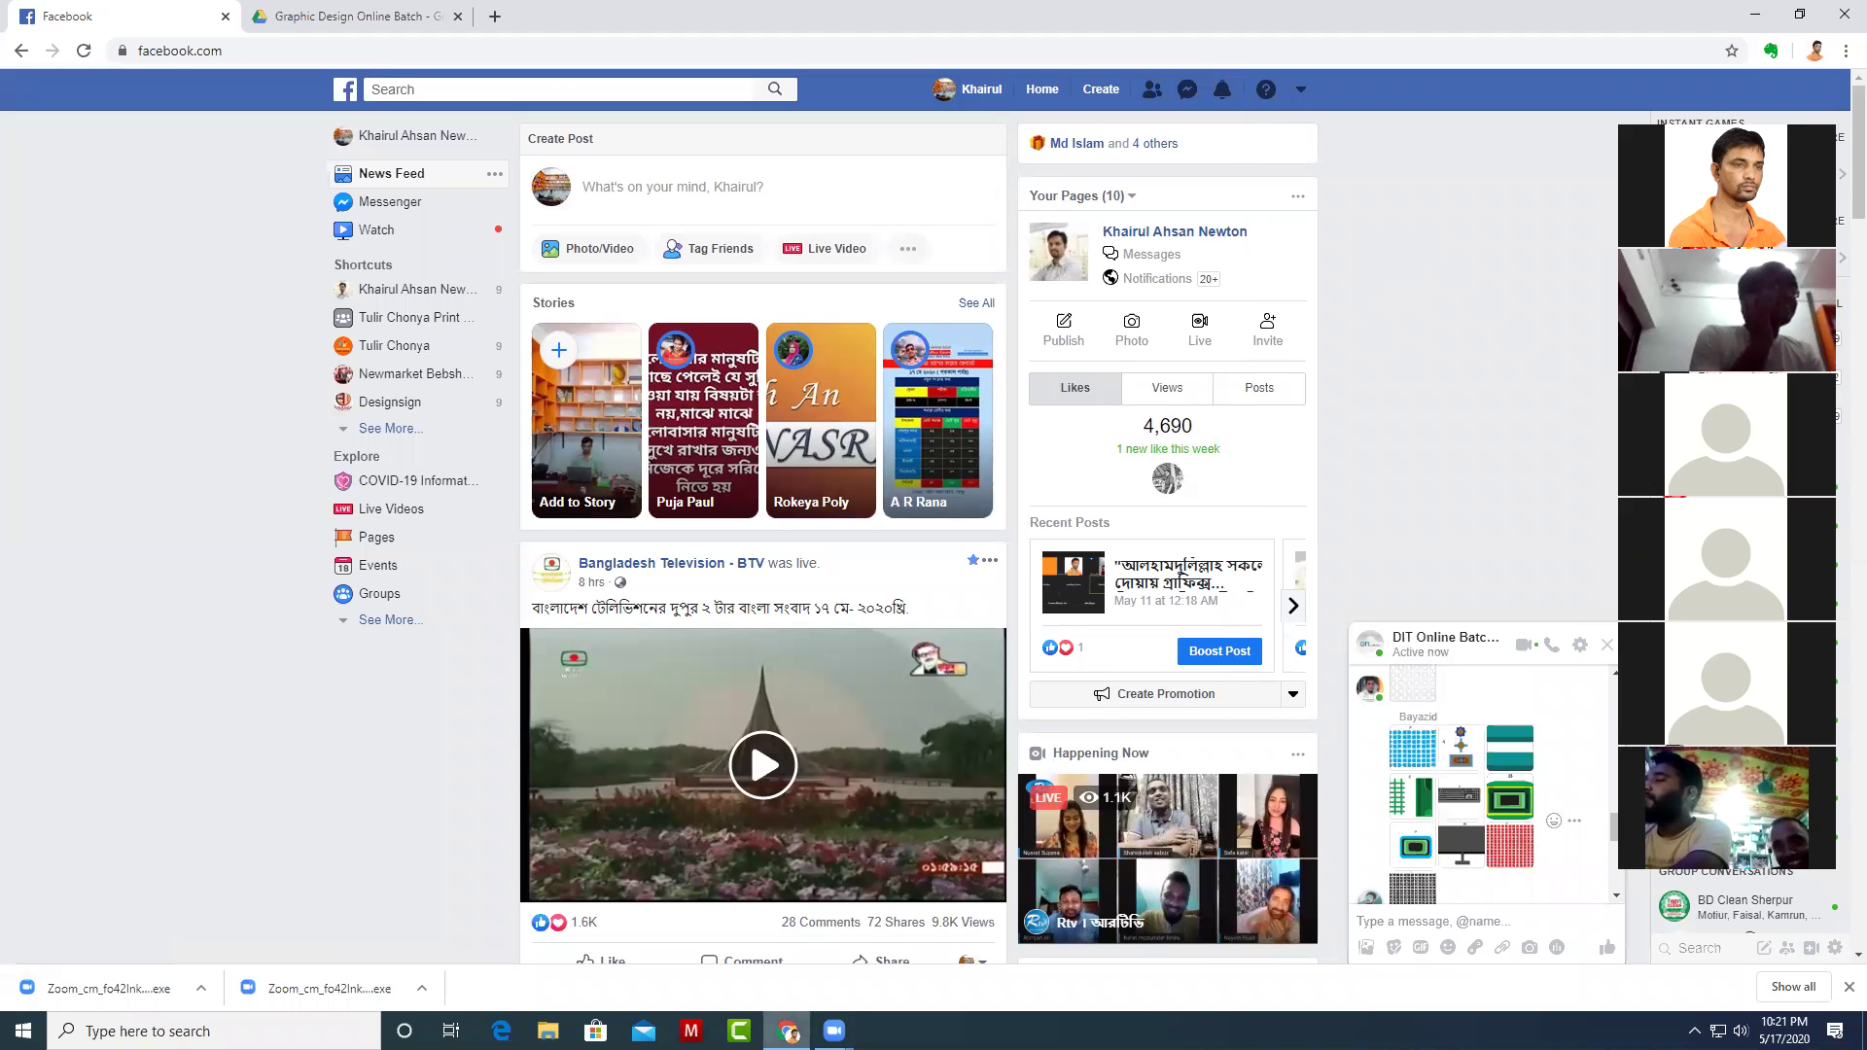
mouse_move(788, 1031)
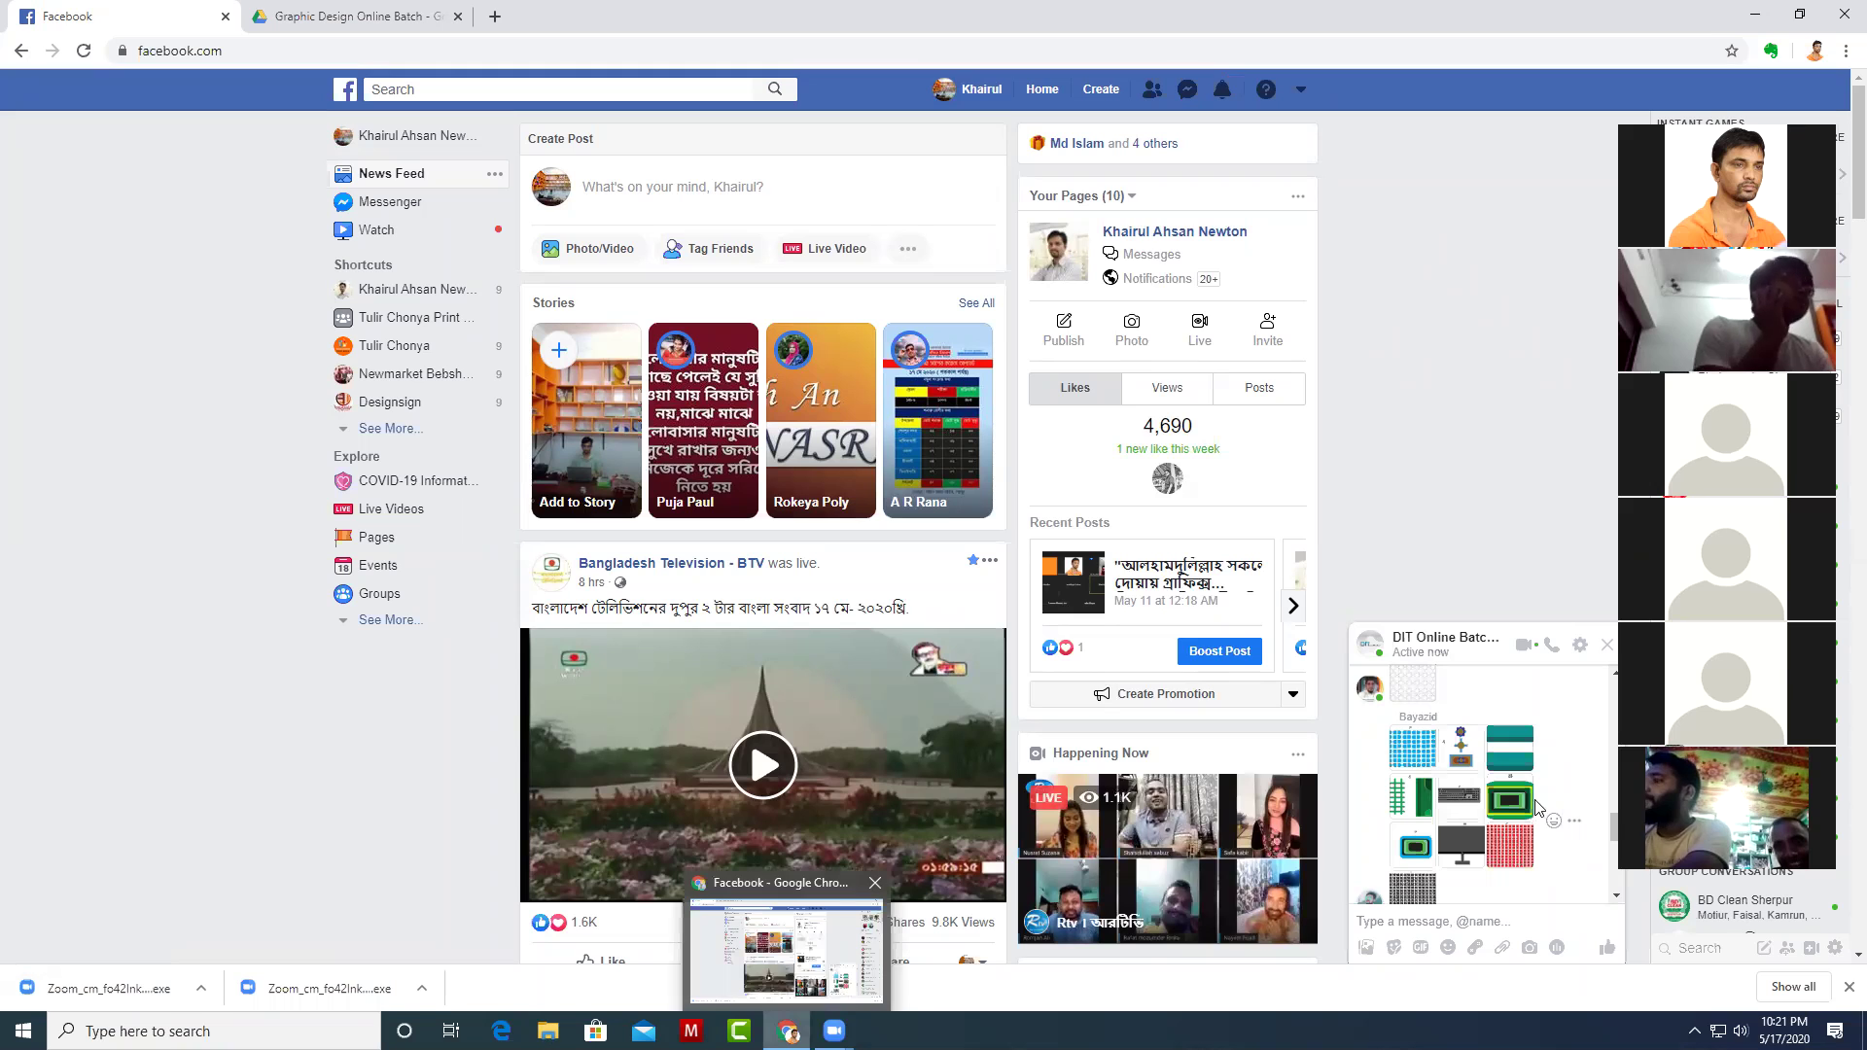
scroll(1536, 807, down, 5)
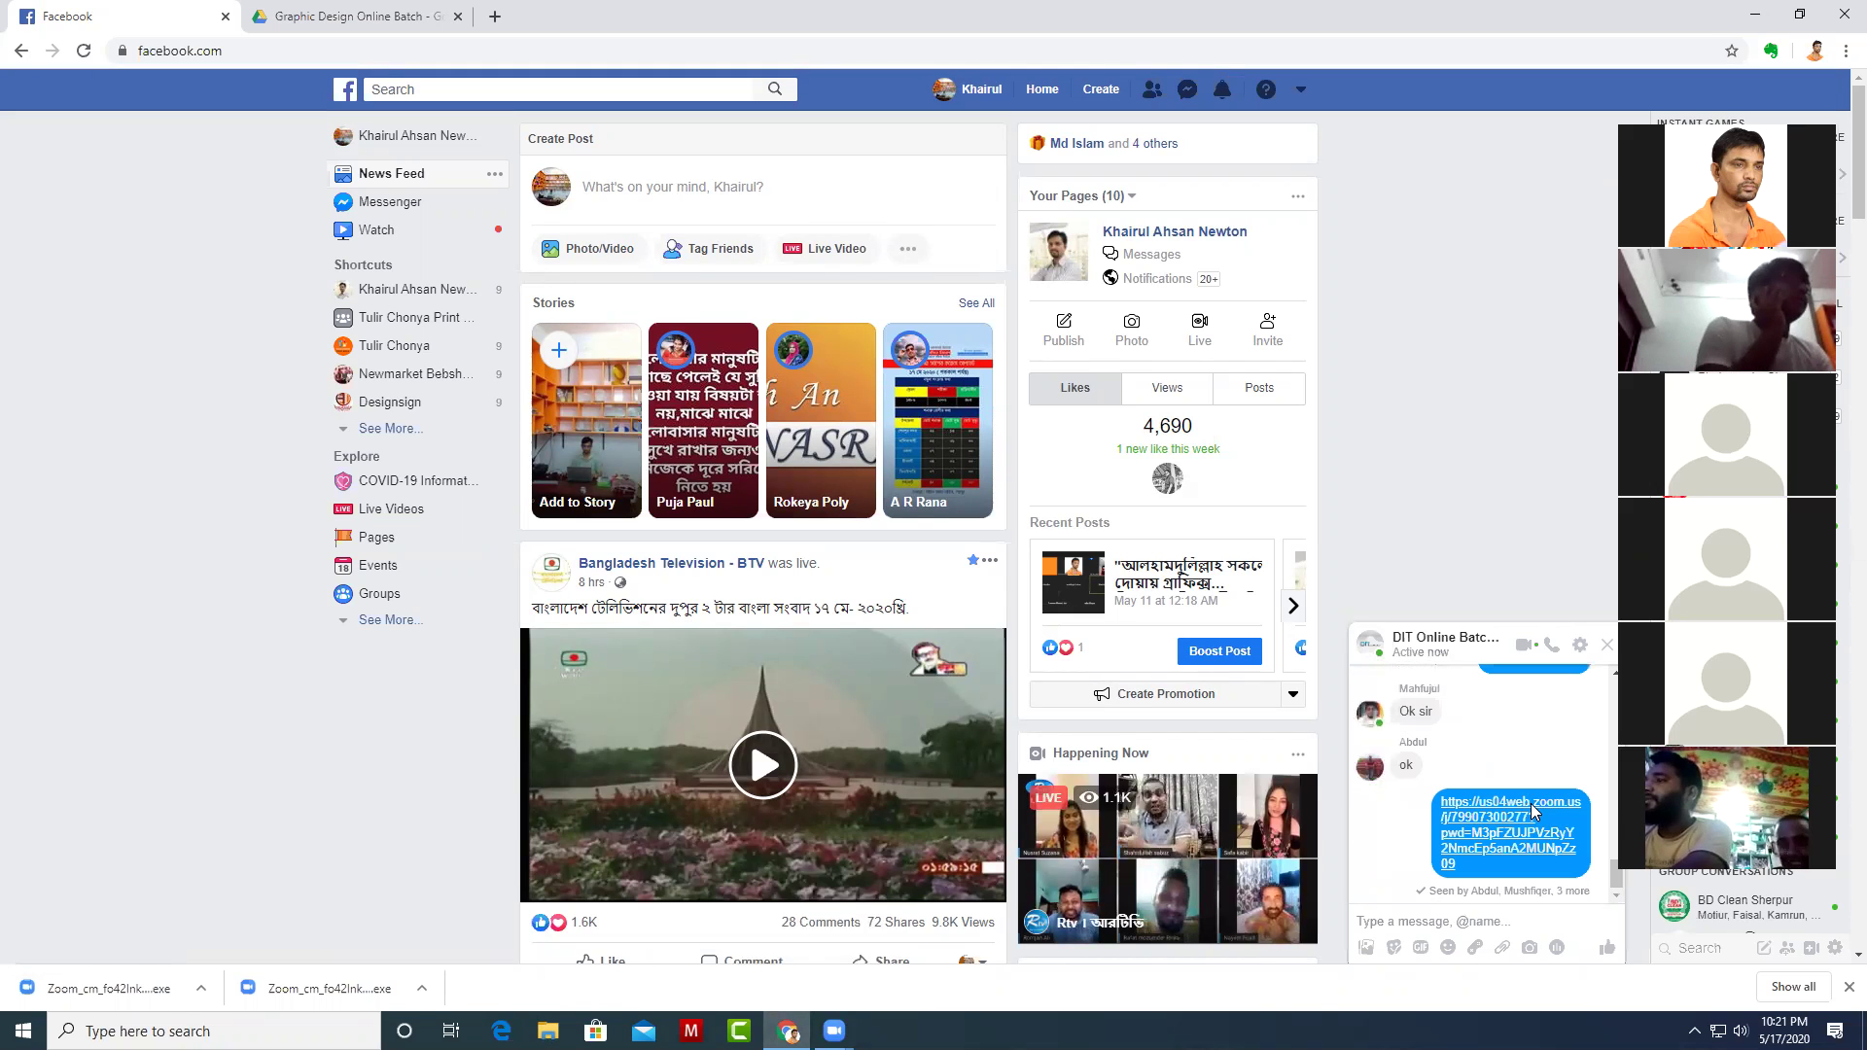
scroll(1533, 810, up, 3)
scroll(1533, 809, up, 3)
scroll(1533, 810, up, 3)
Glance at the Graphic Design Online Batch Drive folder, then close Chrome and refresh the desktop.
scroll(1533, 810, up, 2)
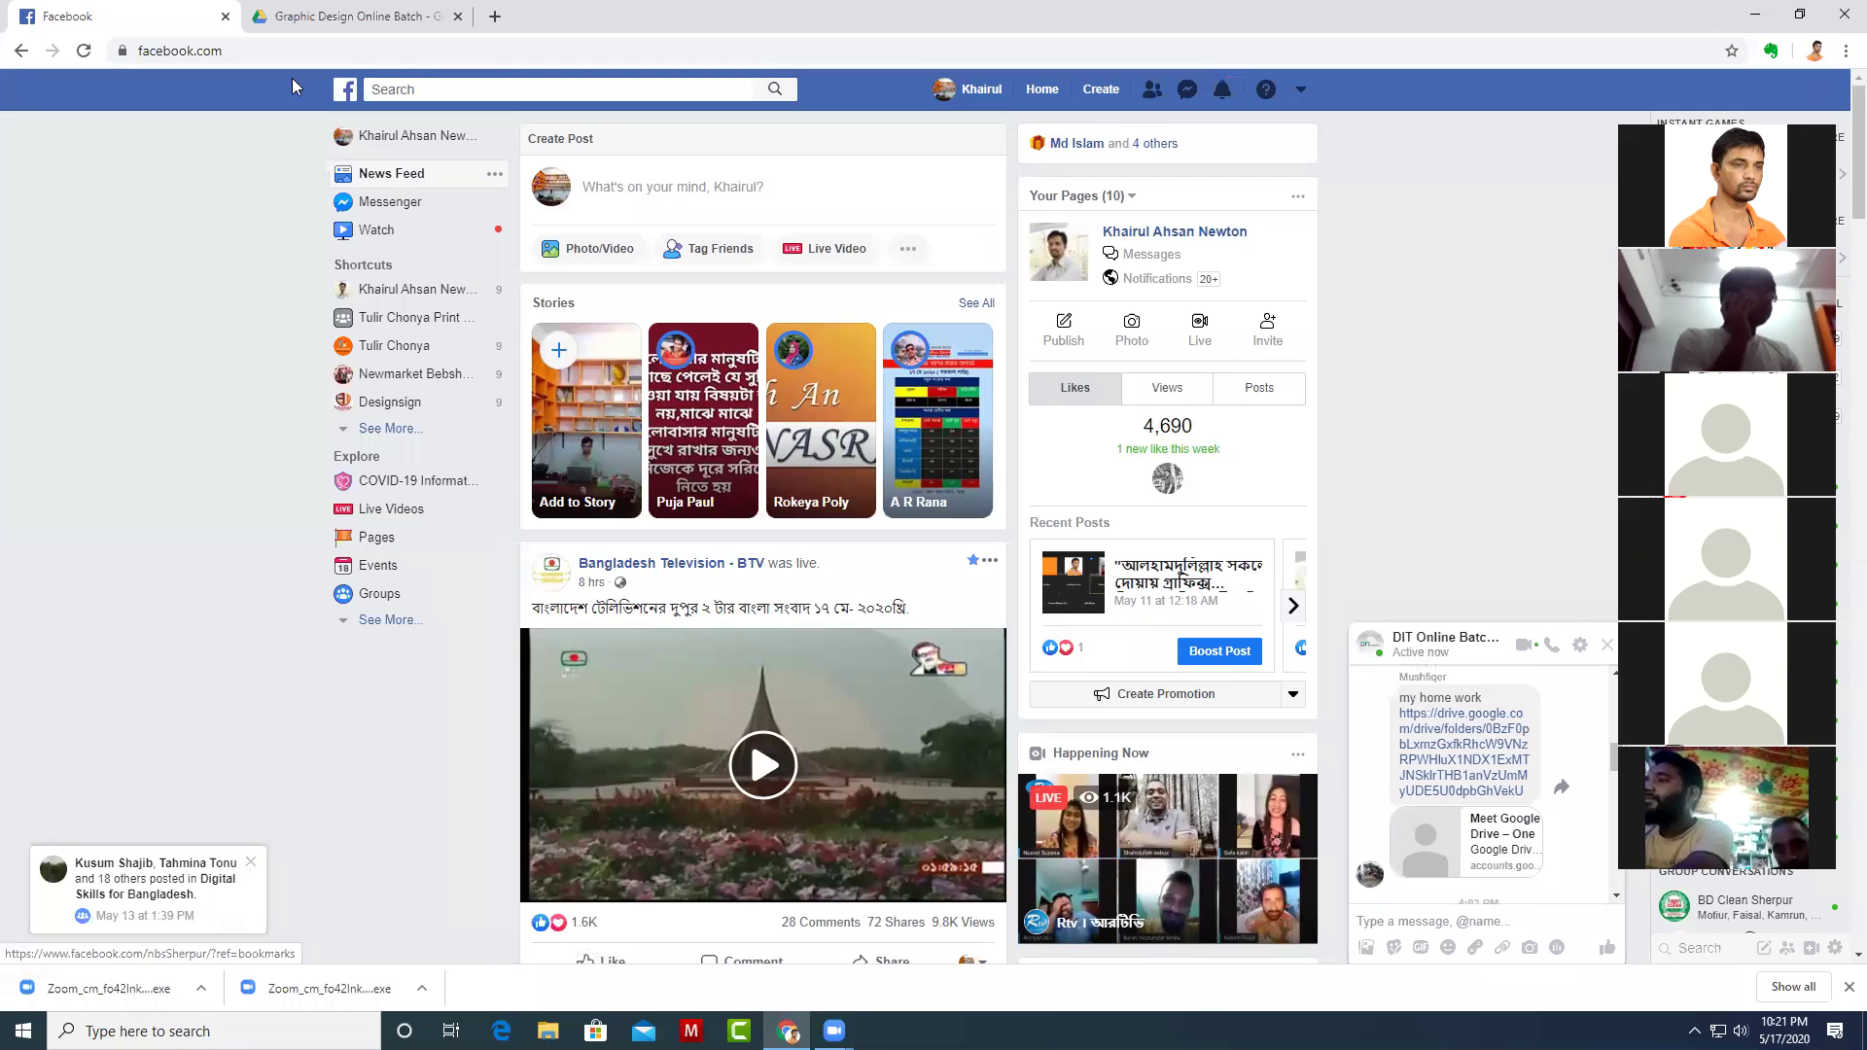
click(350, 17)
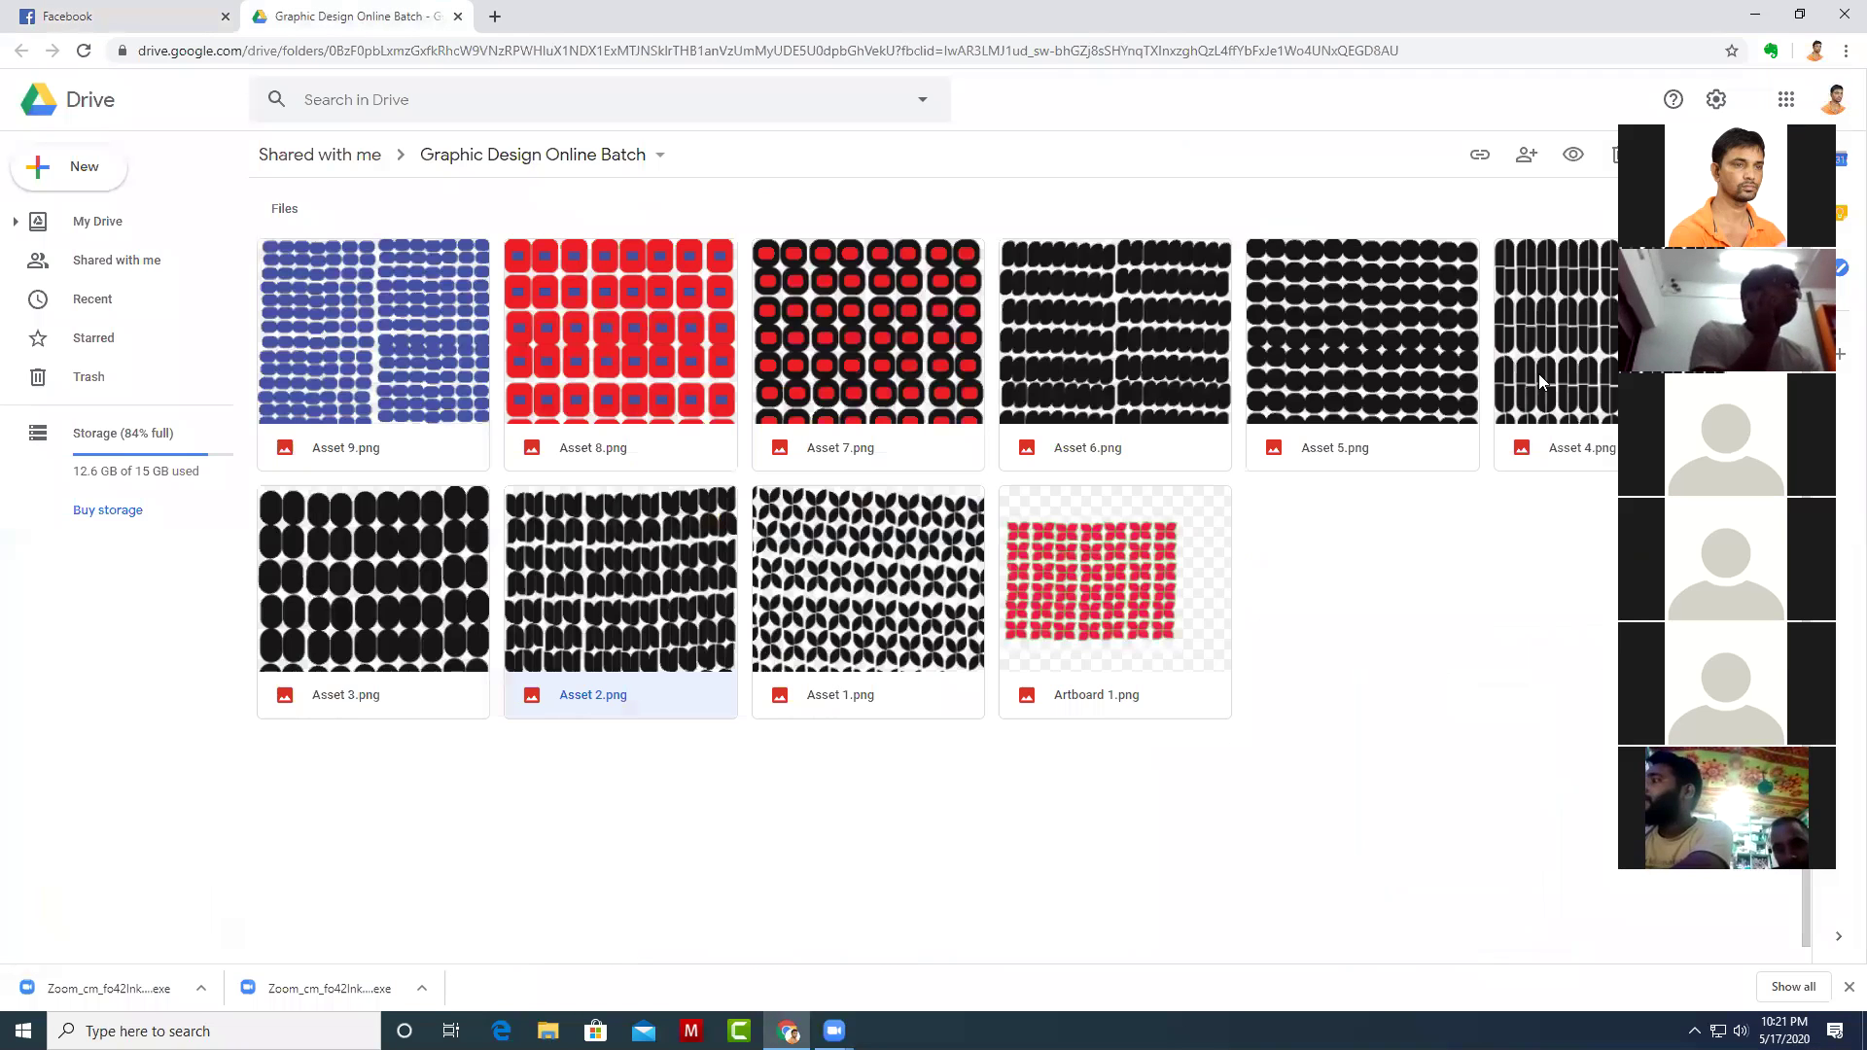
click(1840, 13)
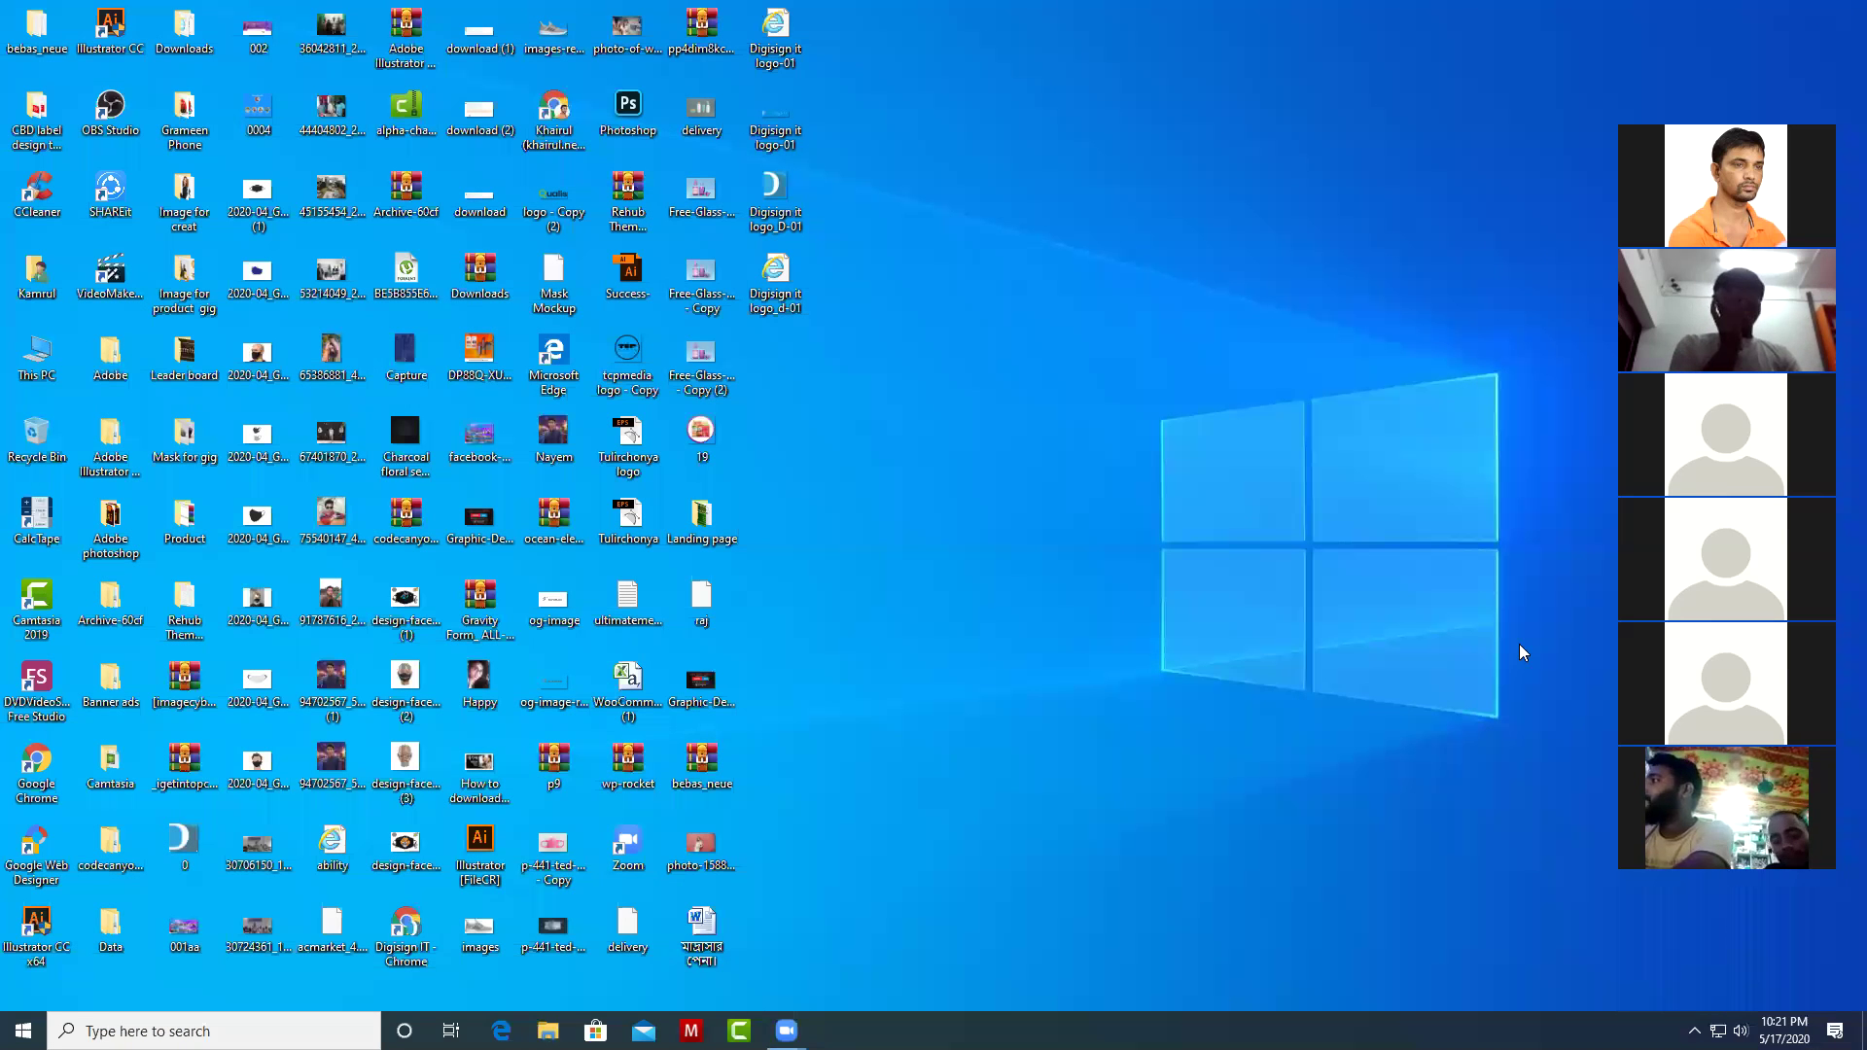
key(F5)
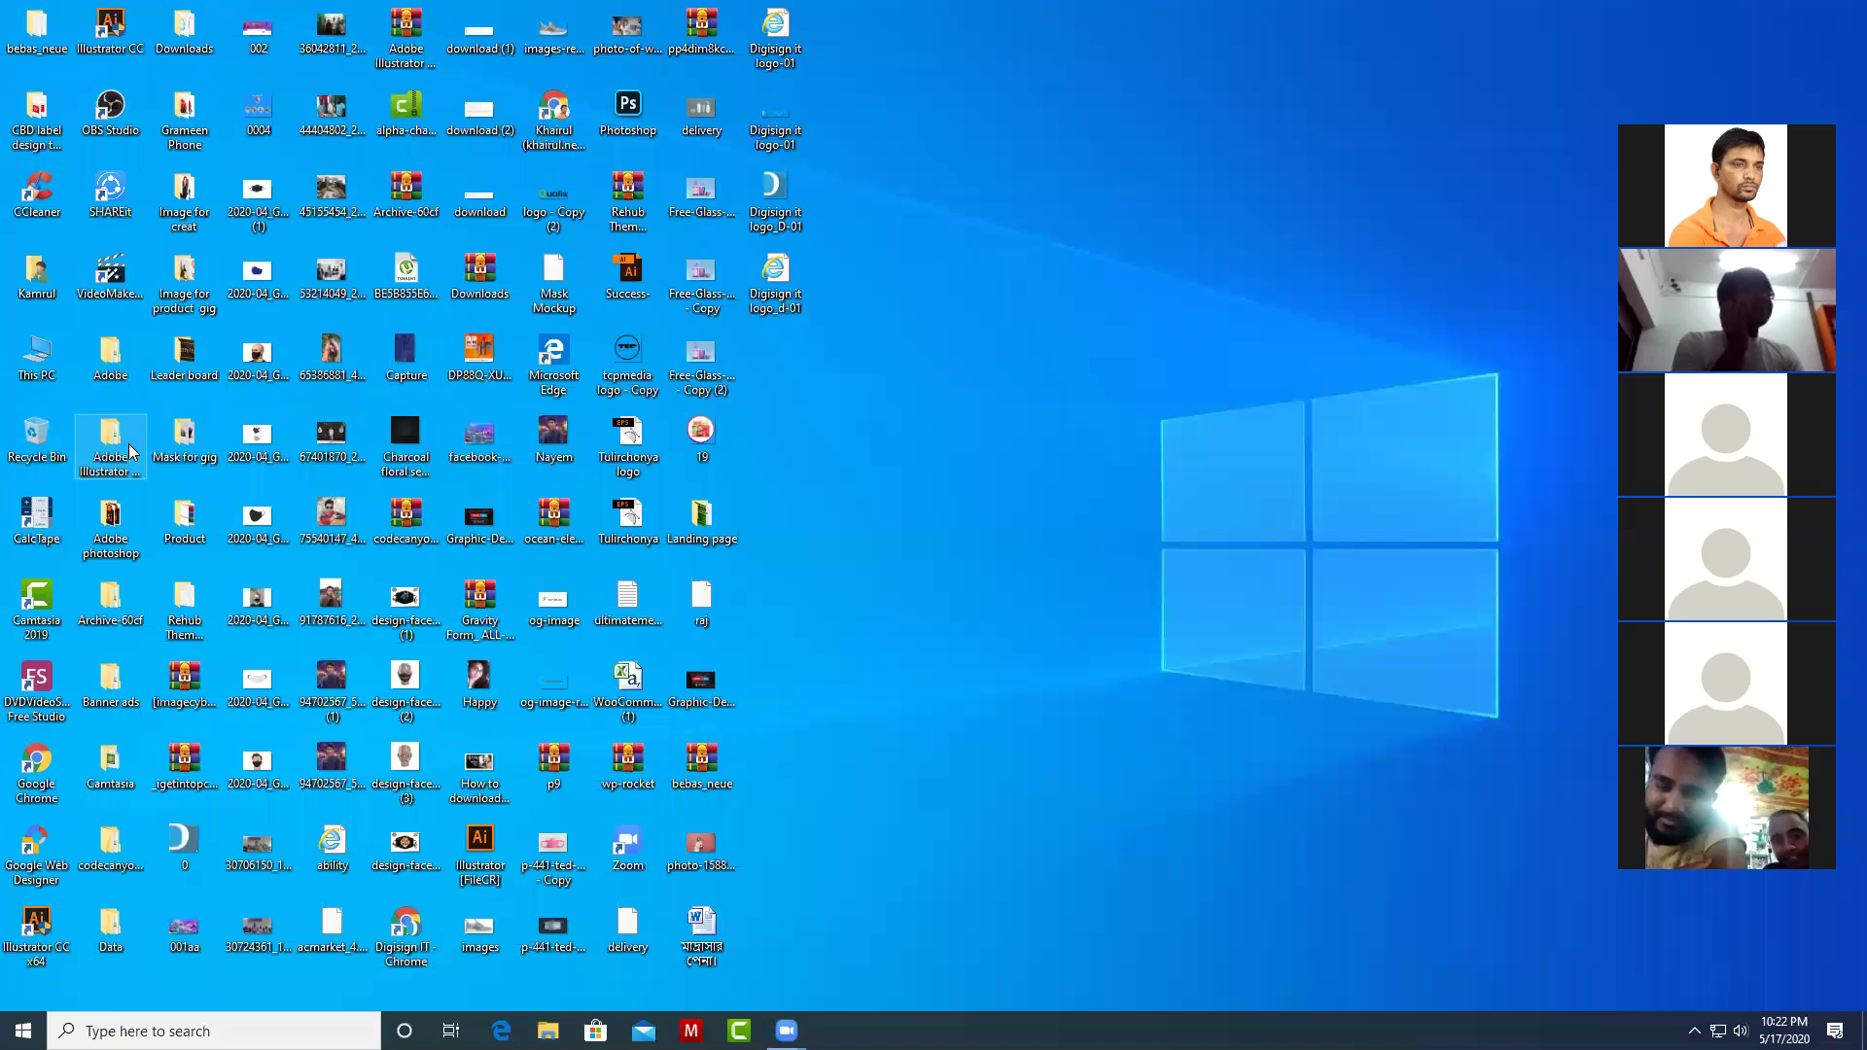
Launch Illustrator from the Adobe Illustrator CC 2020 folder and minimize Zoom while it loads.
double_click(131, 451)
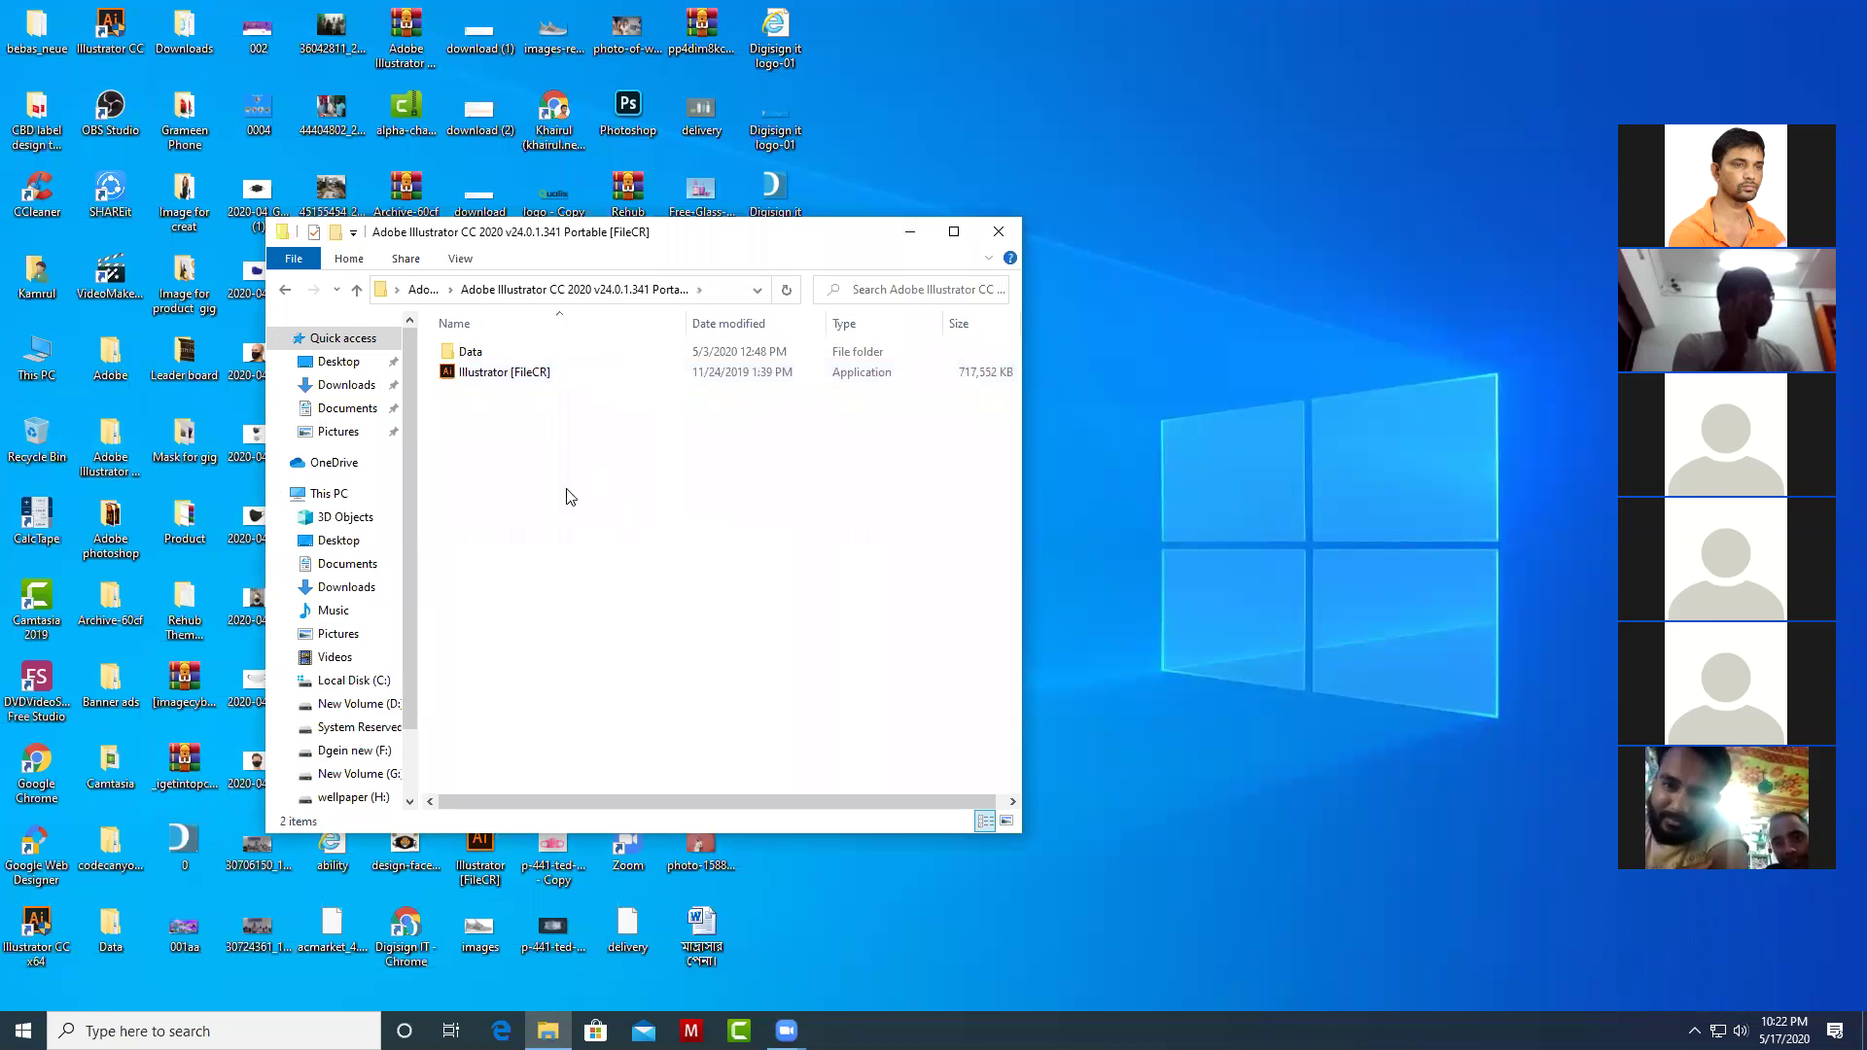
right_click(533, 379)
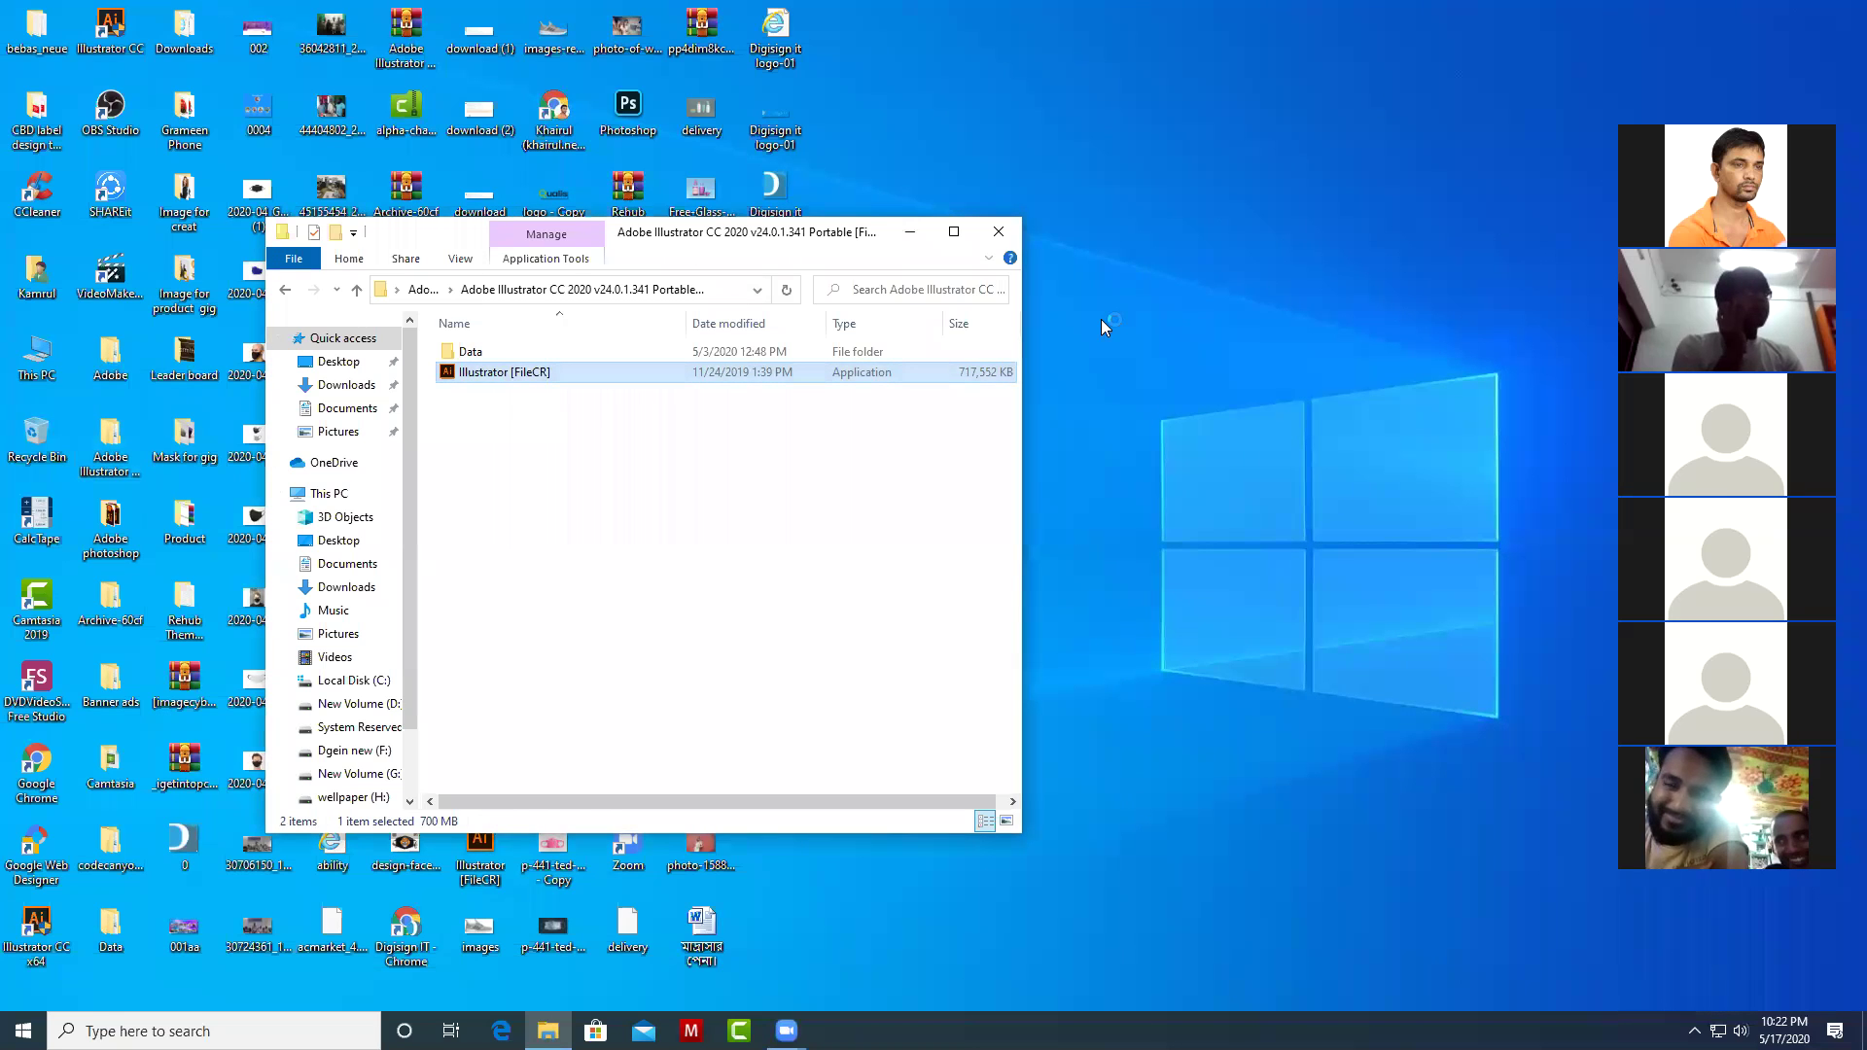
click(909, 232)
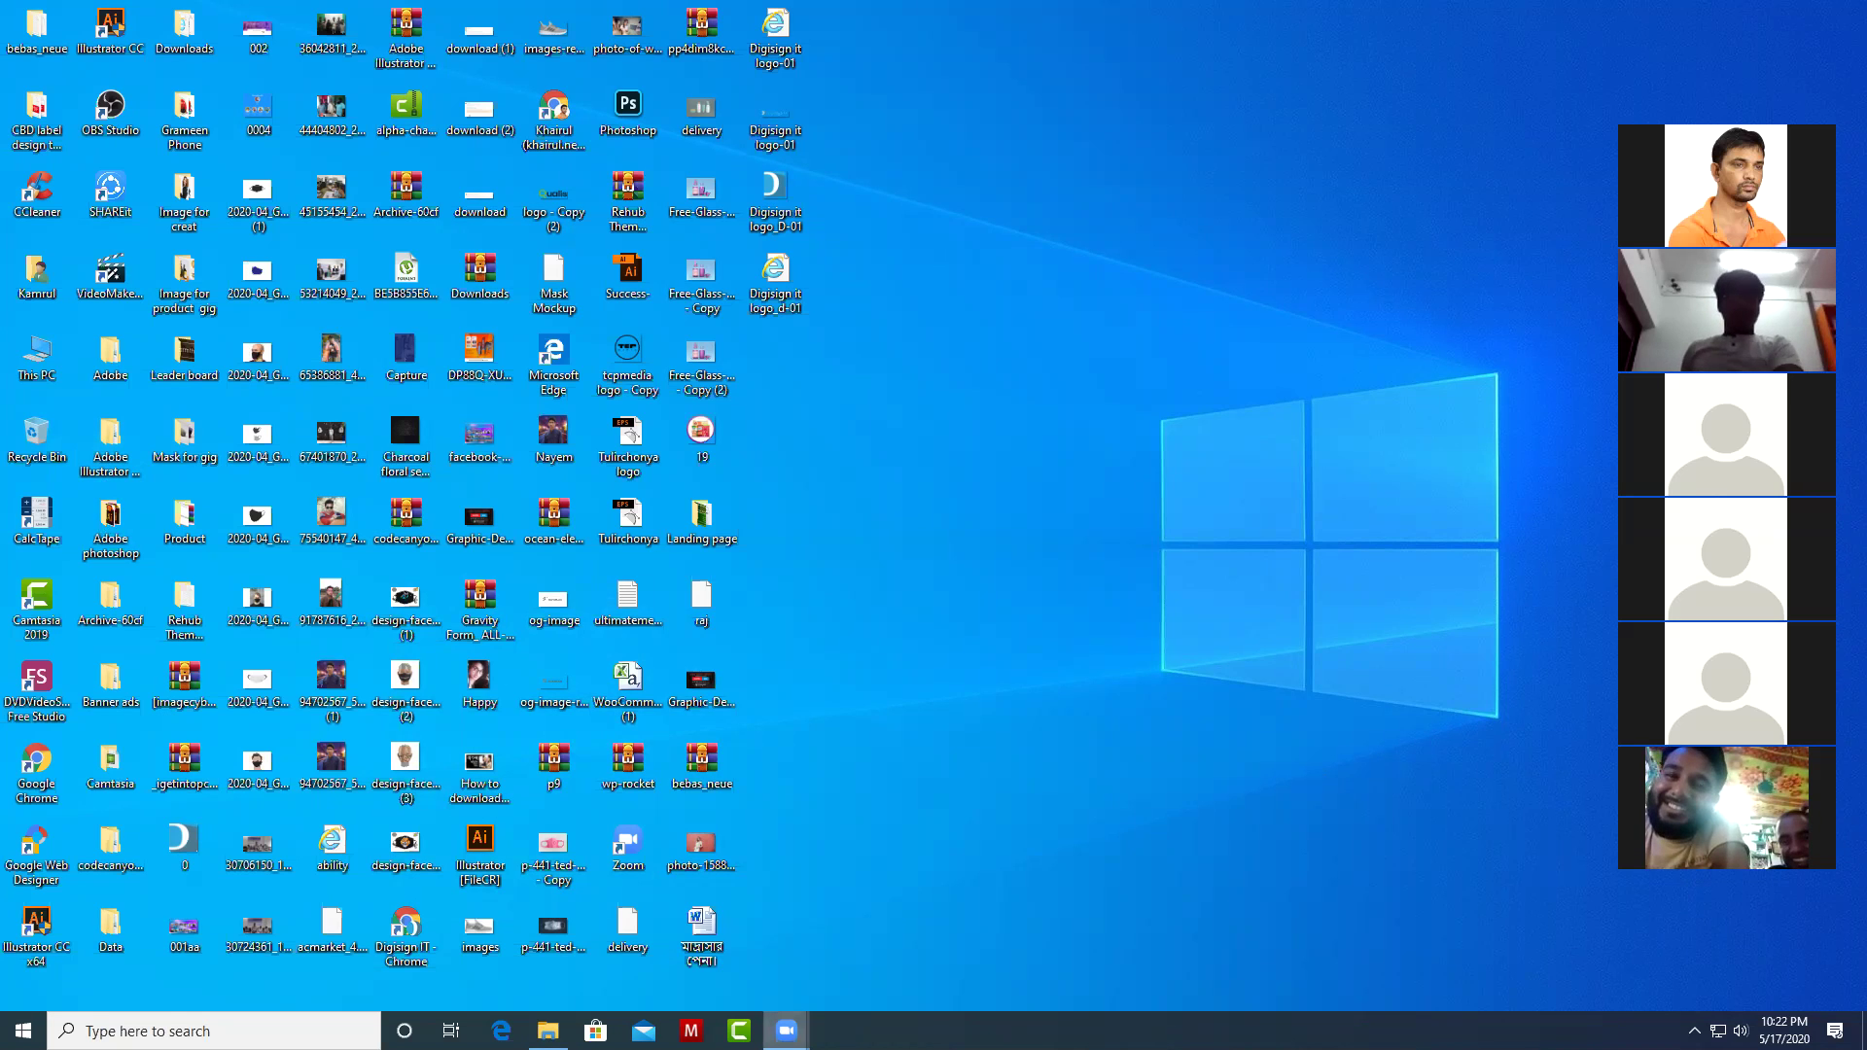
click(681, 936)
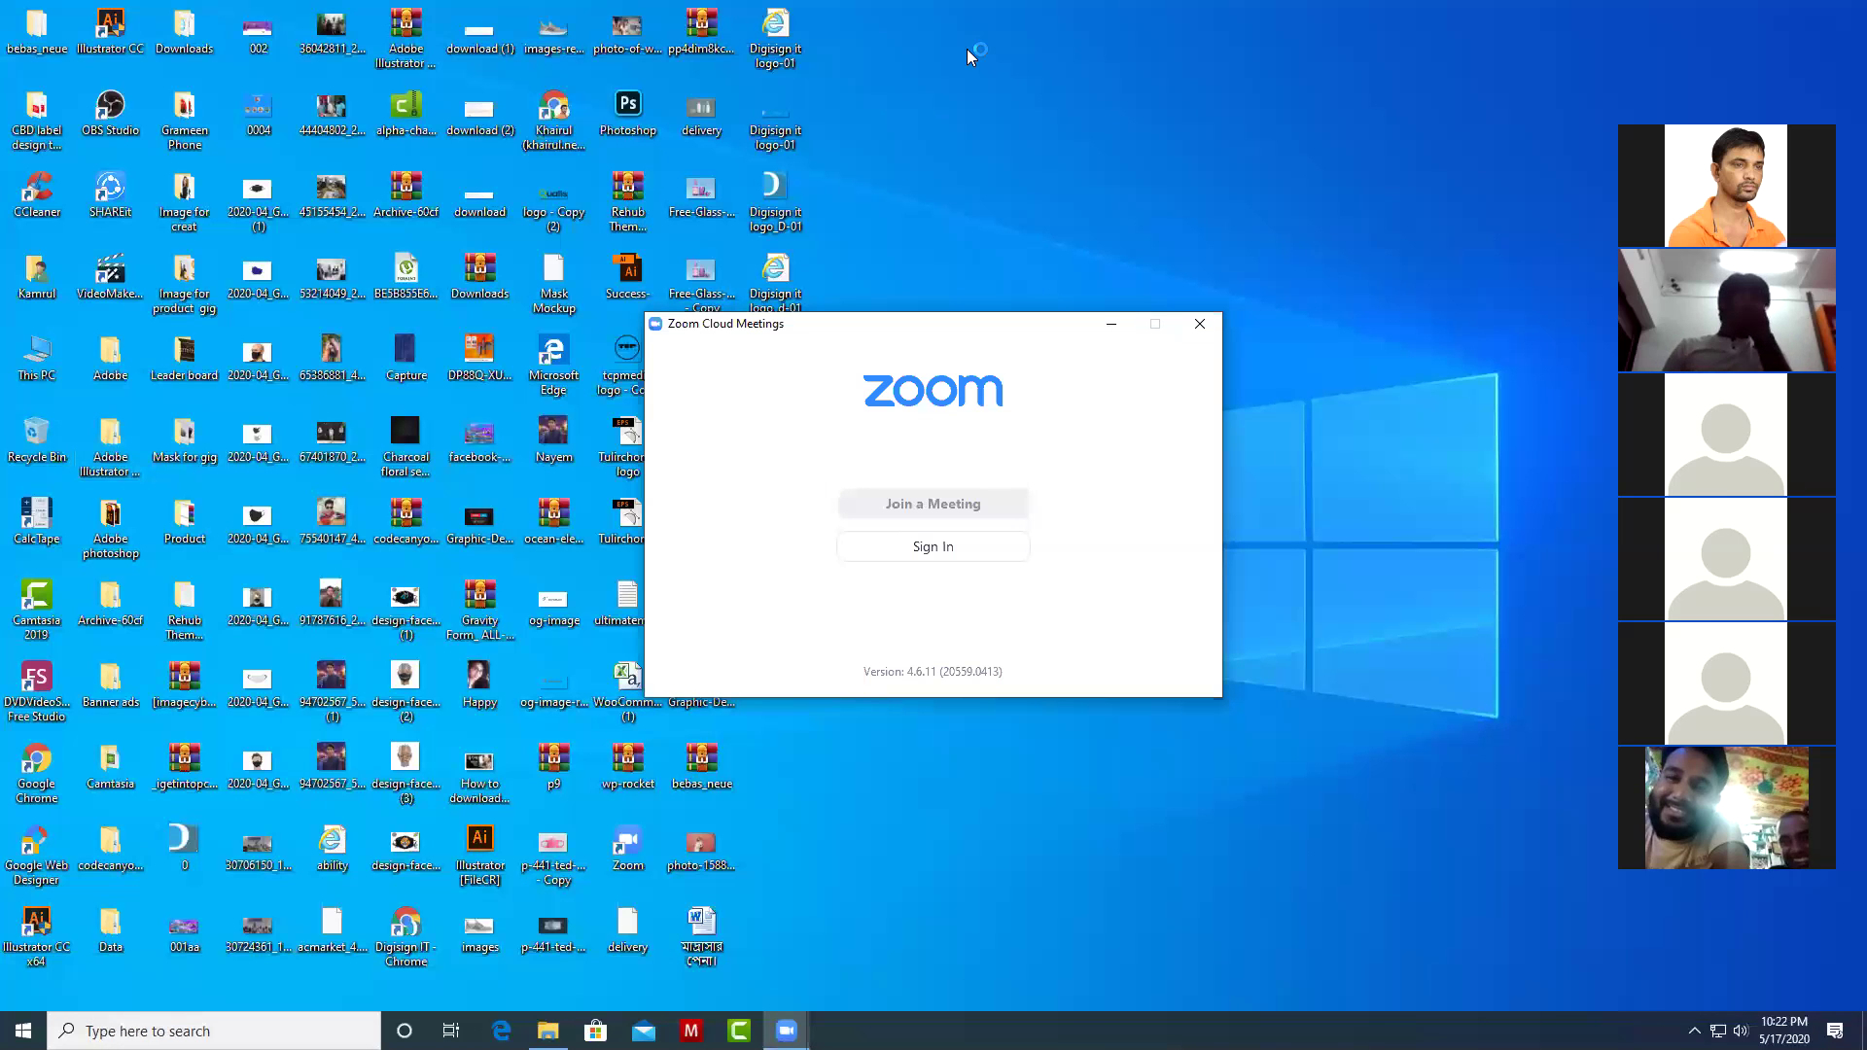
click(1114, 325)
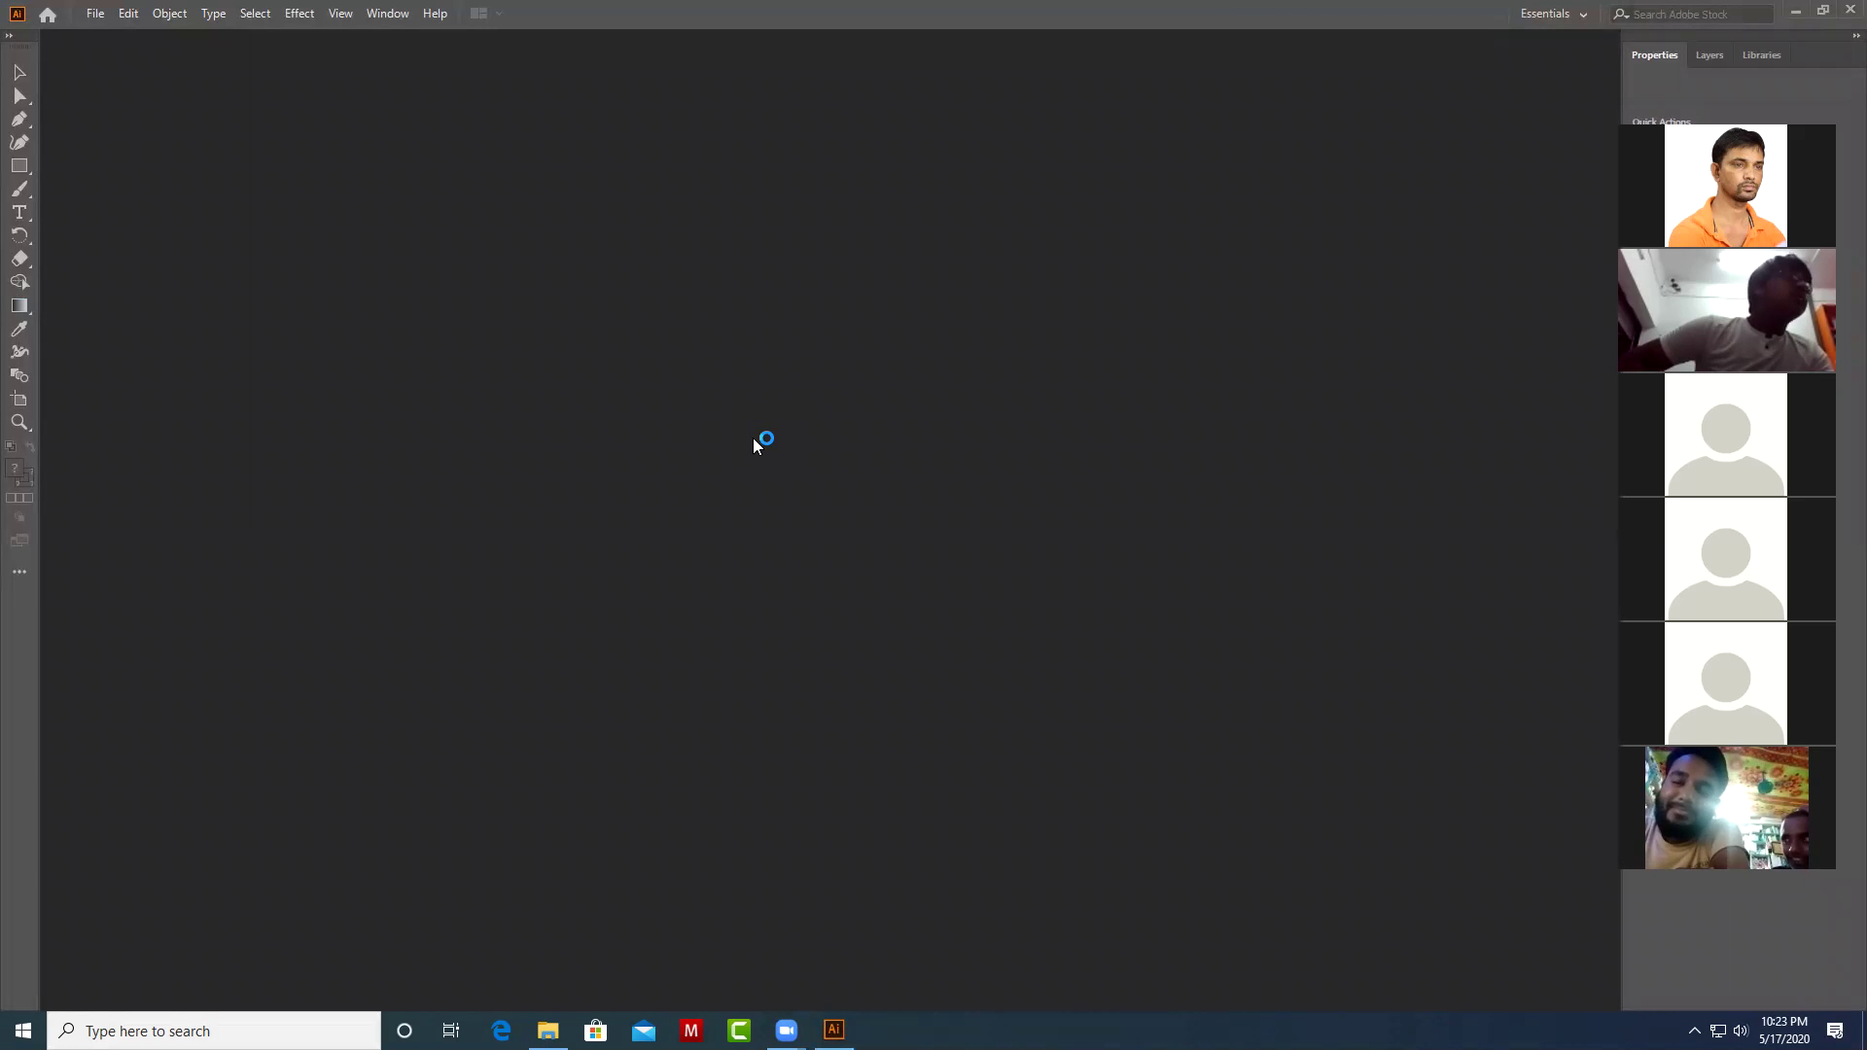
Create a new 14 × 8.5 in document with units set to Inches.
click(98, 16)
click(125, 36)
click(100, 14)
click(113, 37)
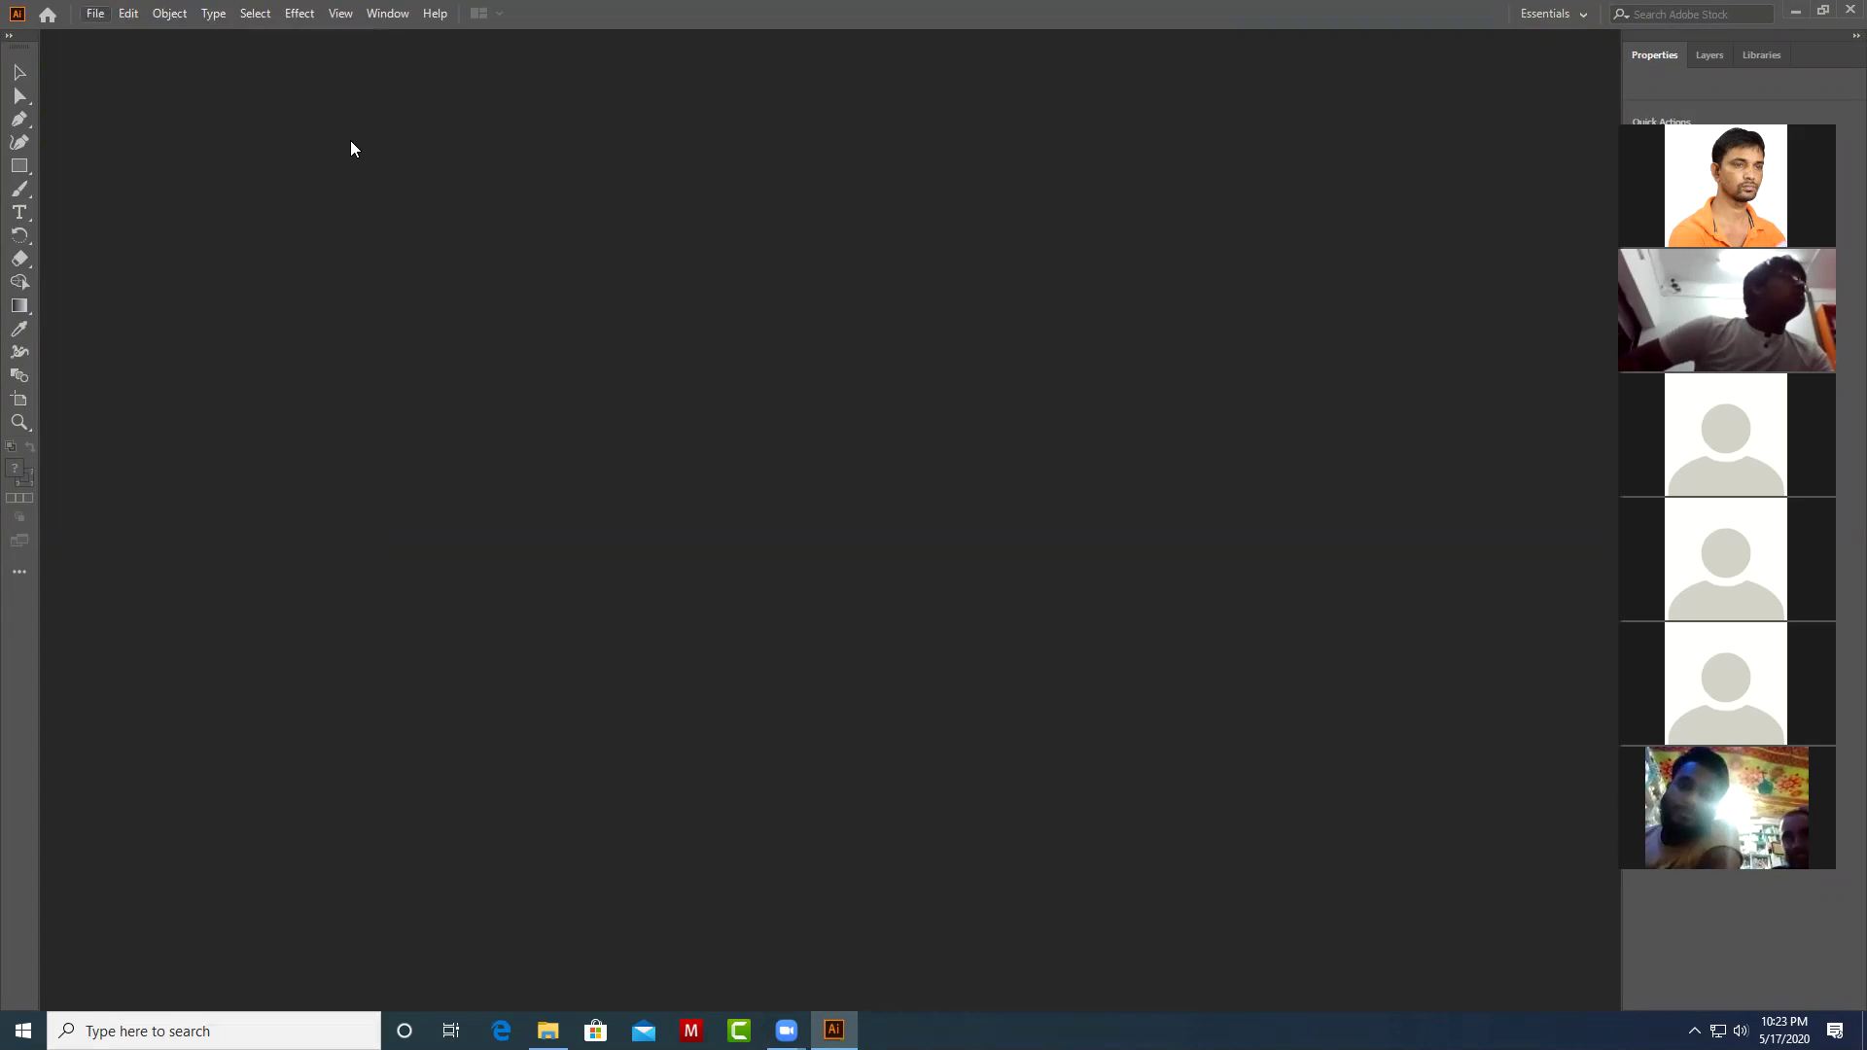
click(95, 14)
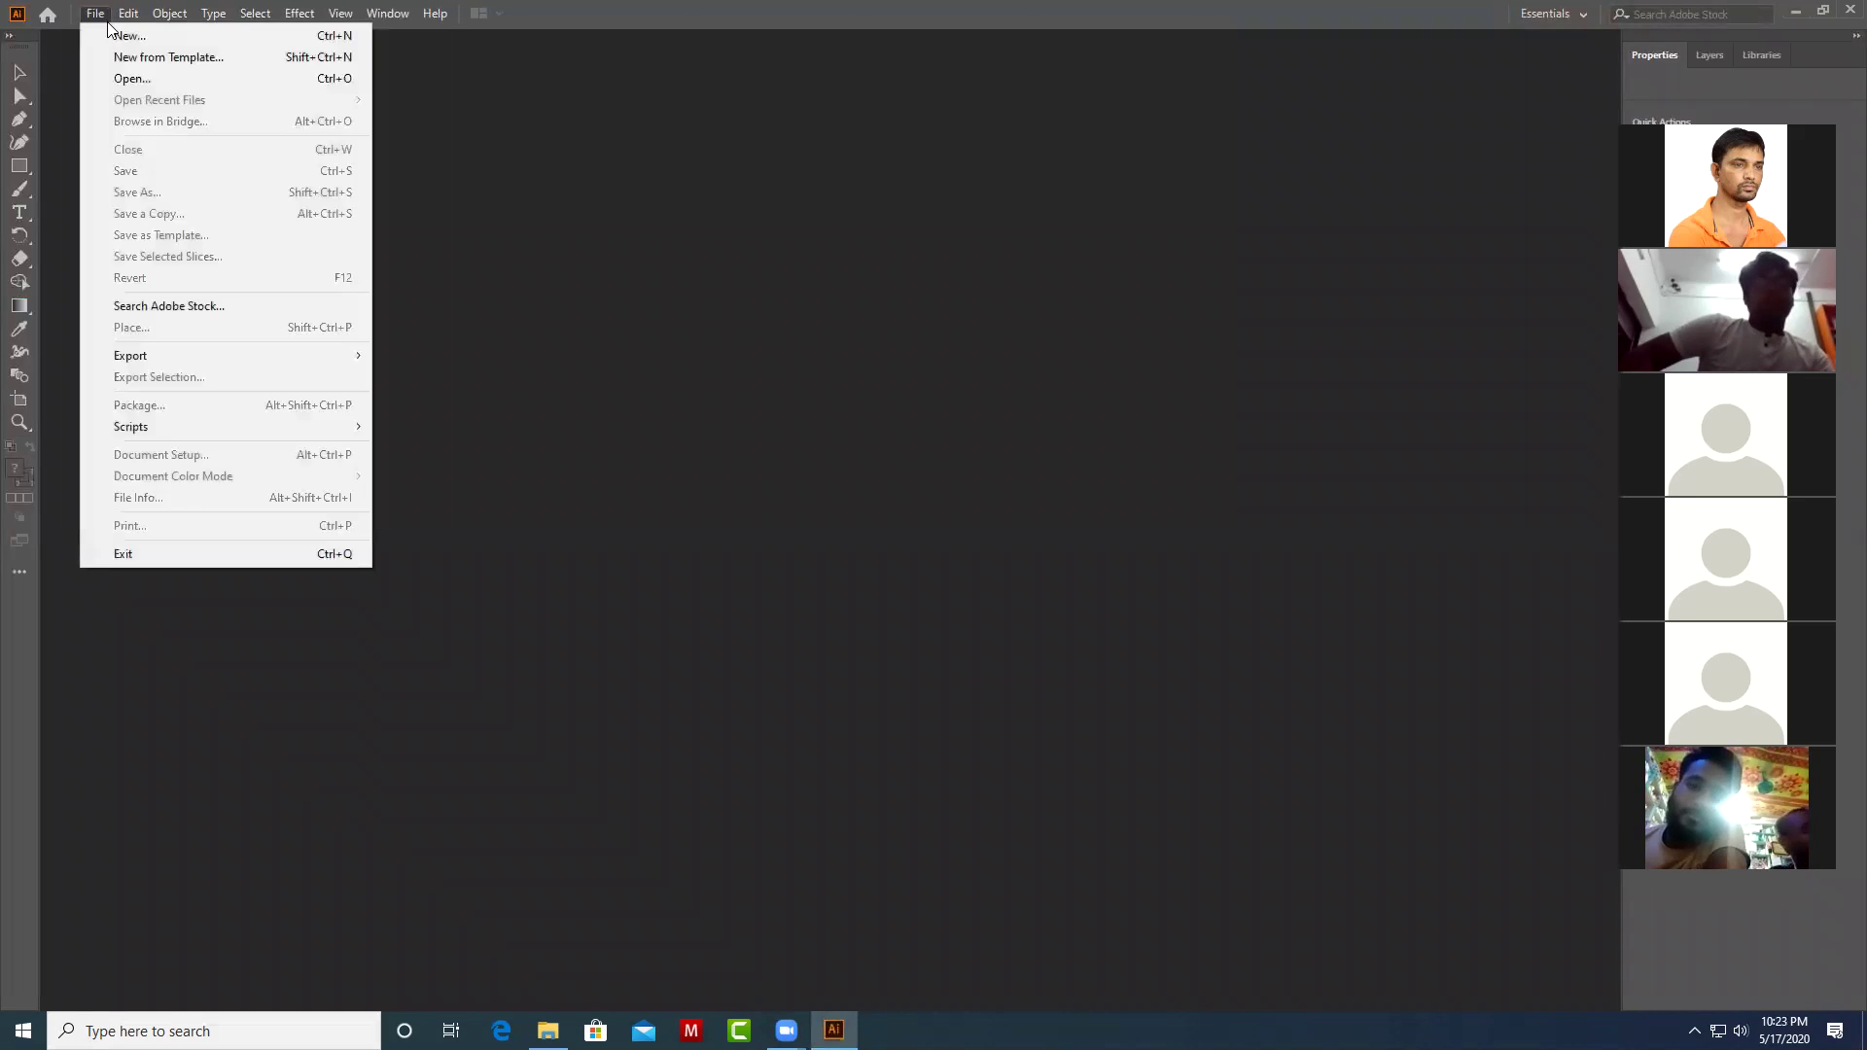
click(114, 39)
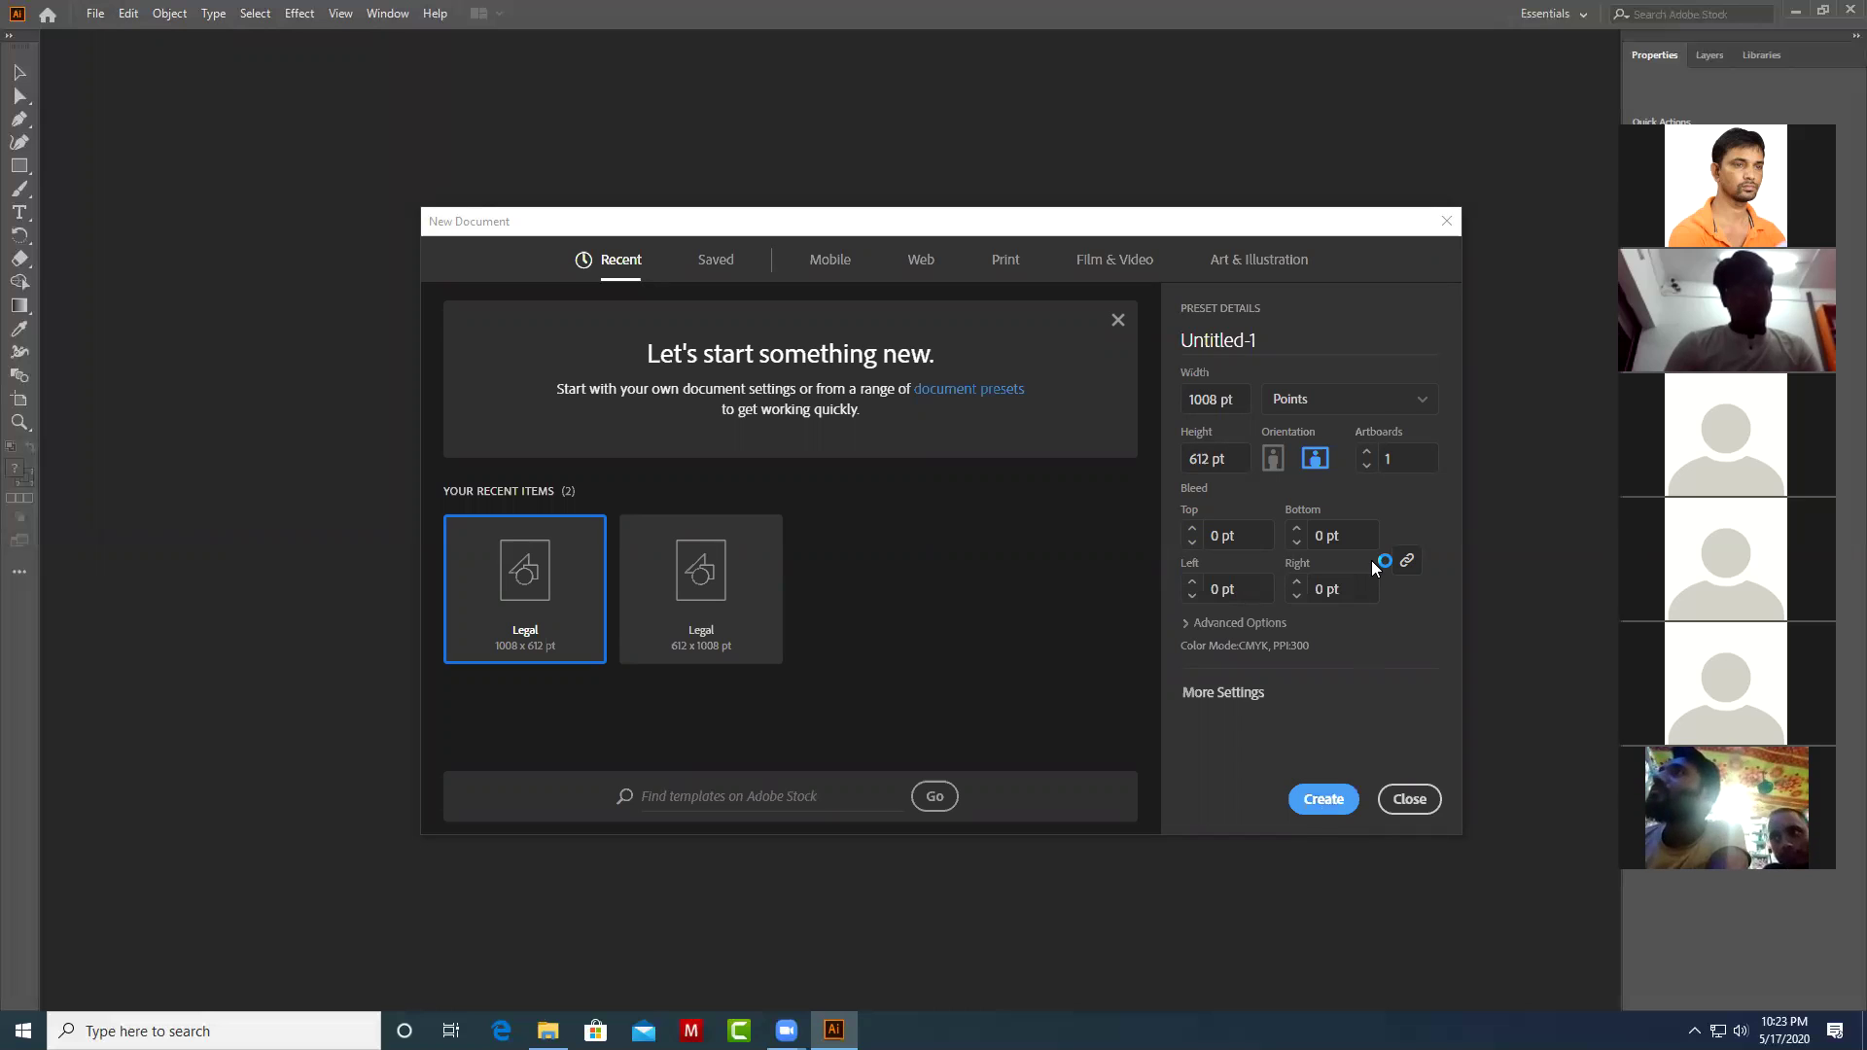
click(1406, 406)
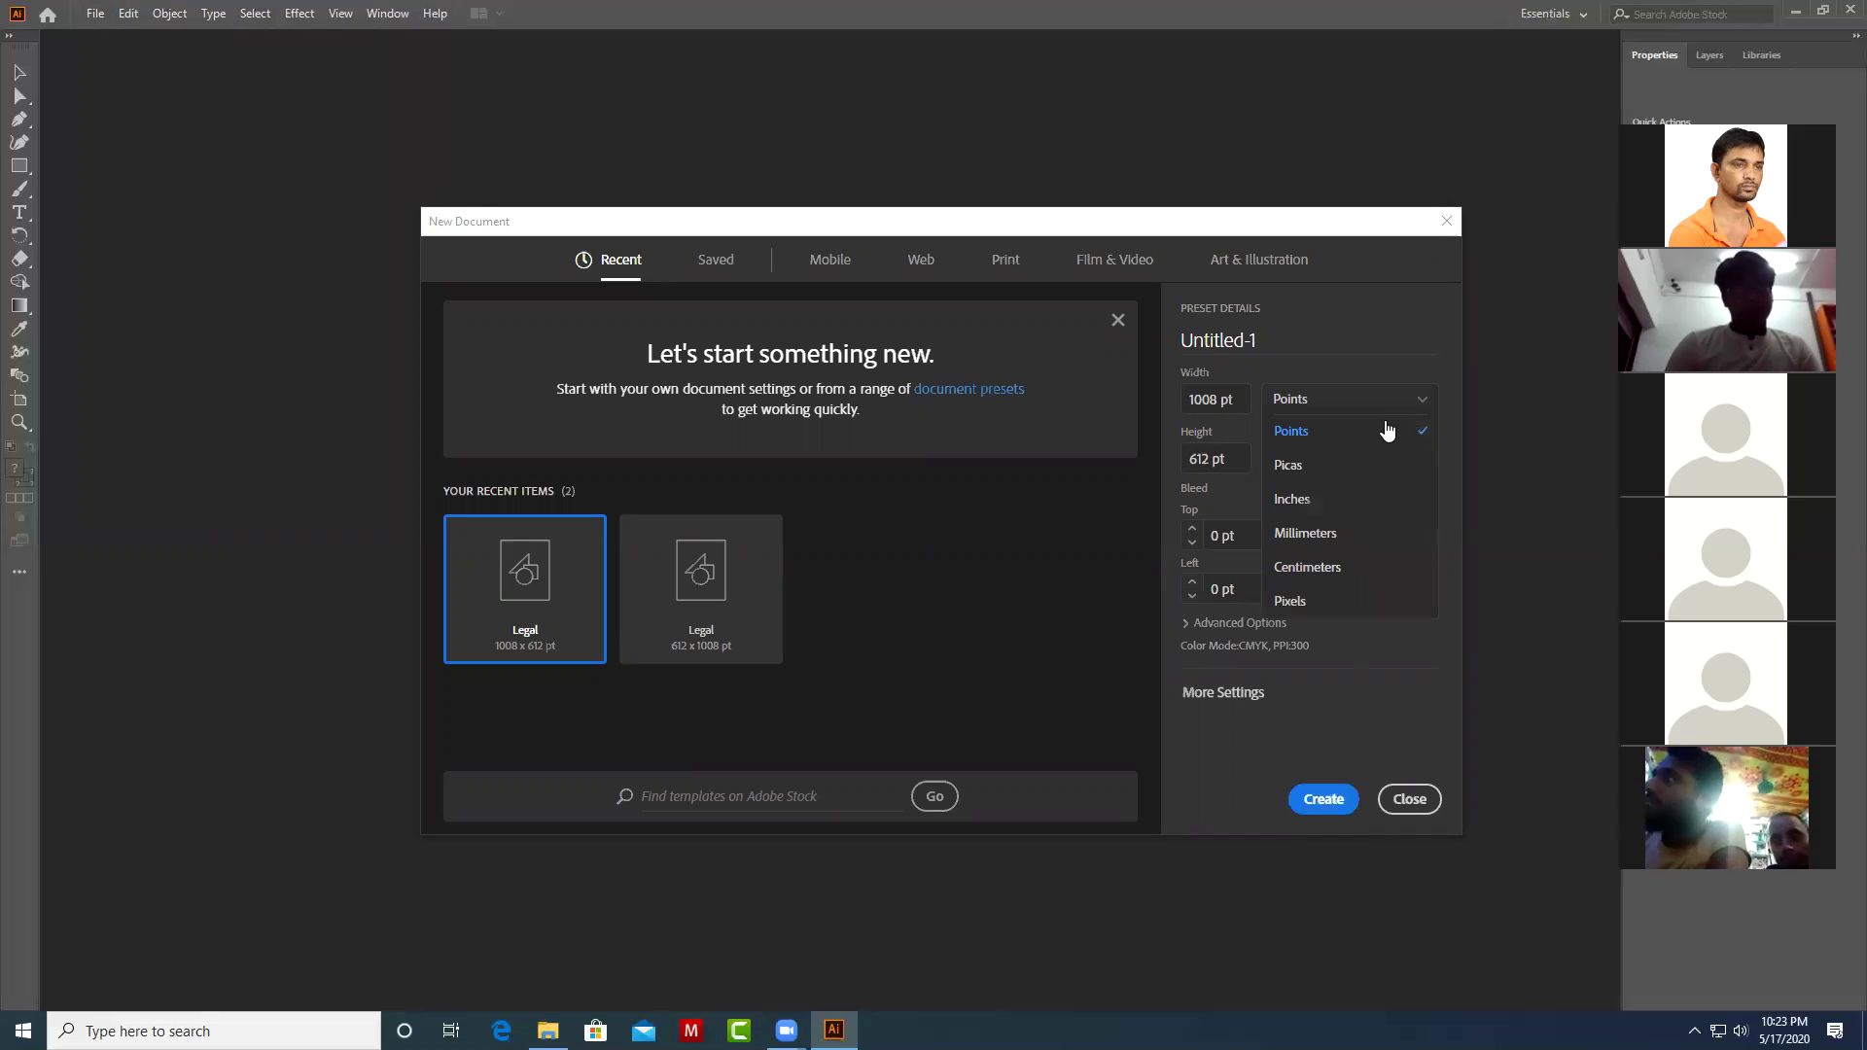
click(1311, 497)
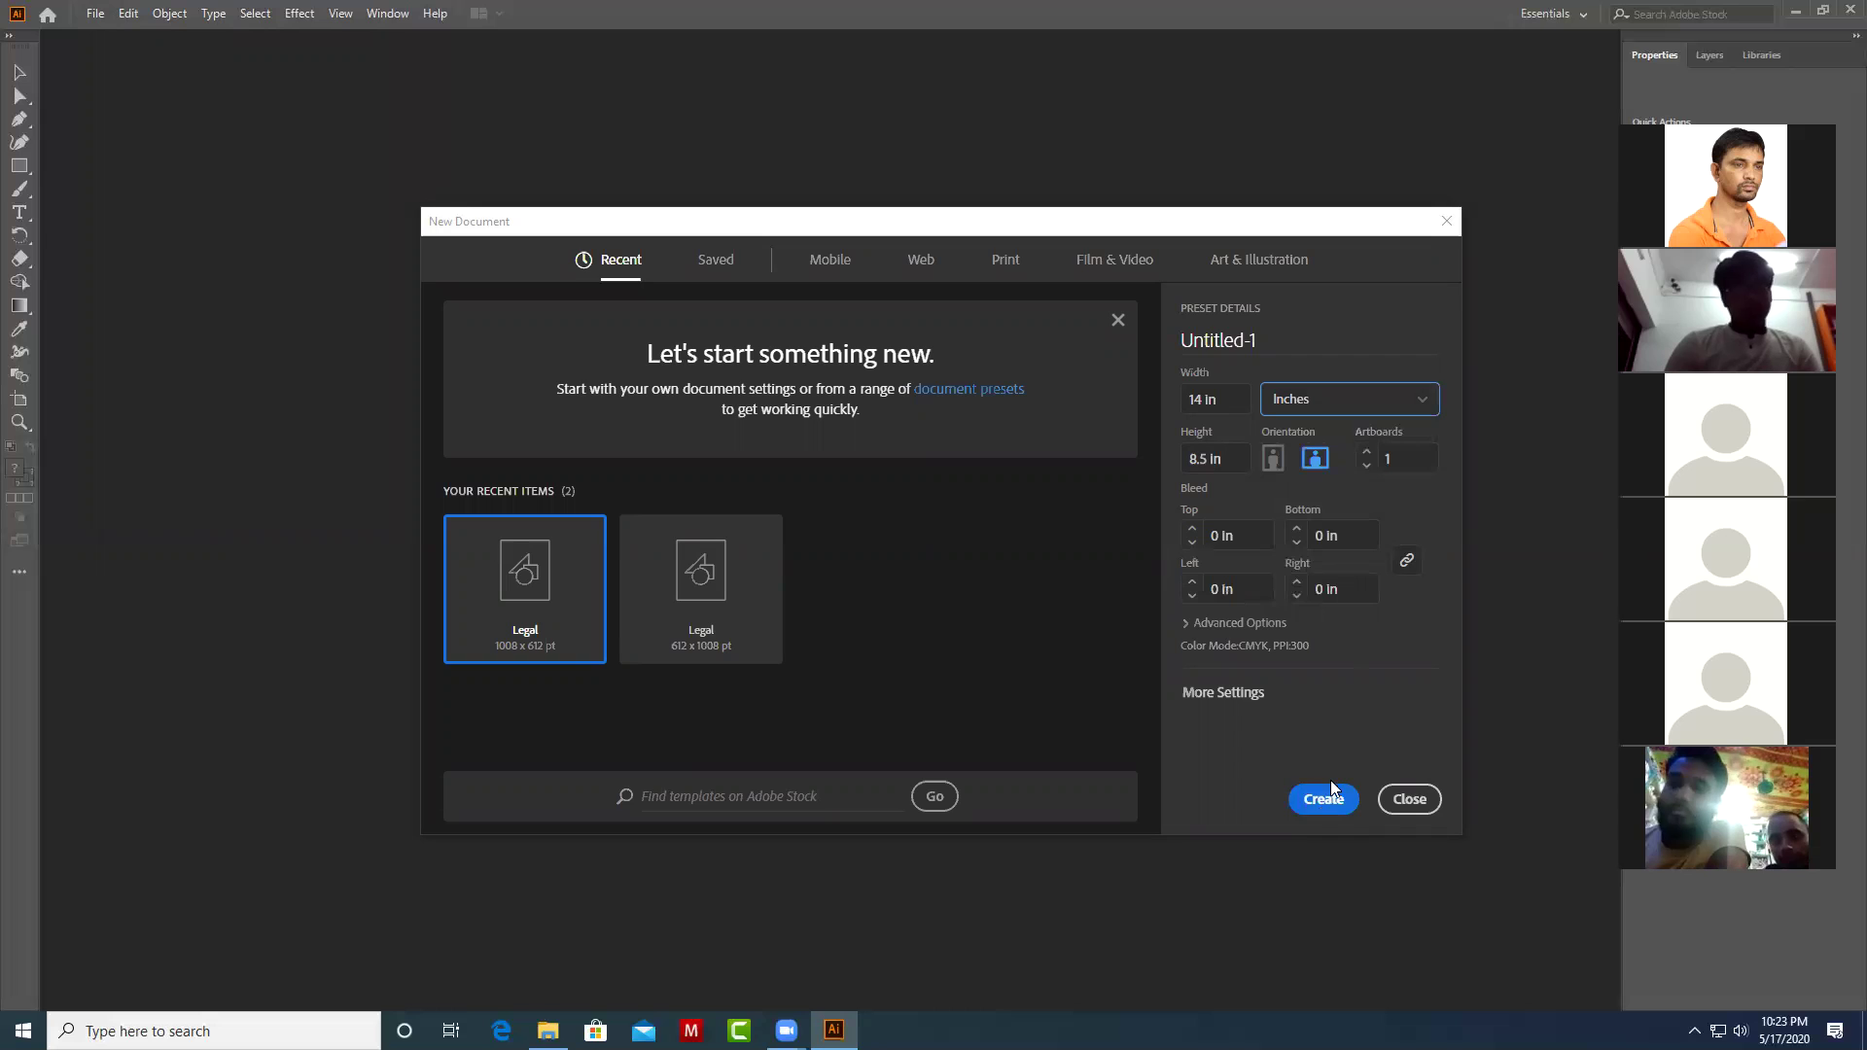
click(1330, 798)
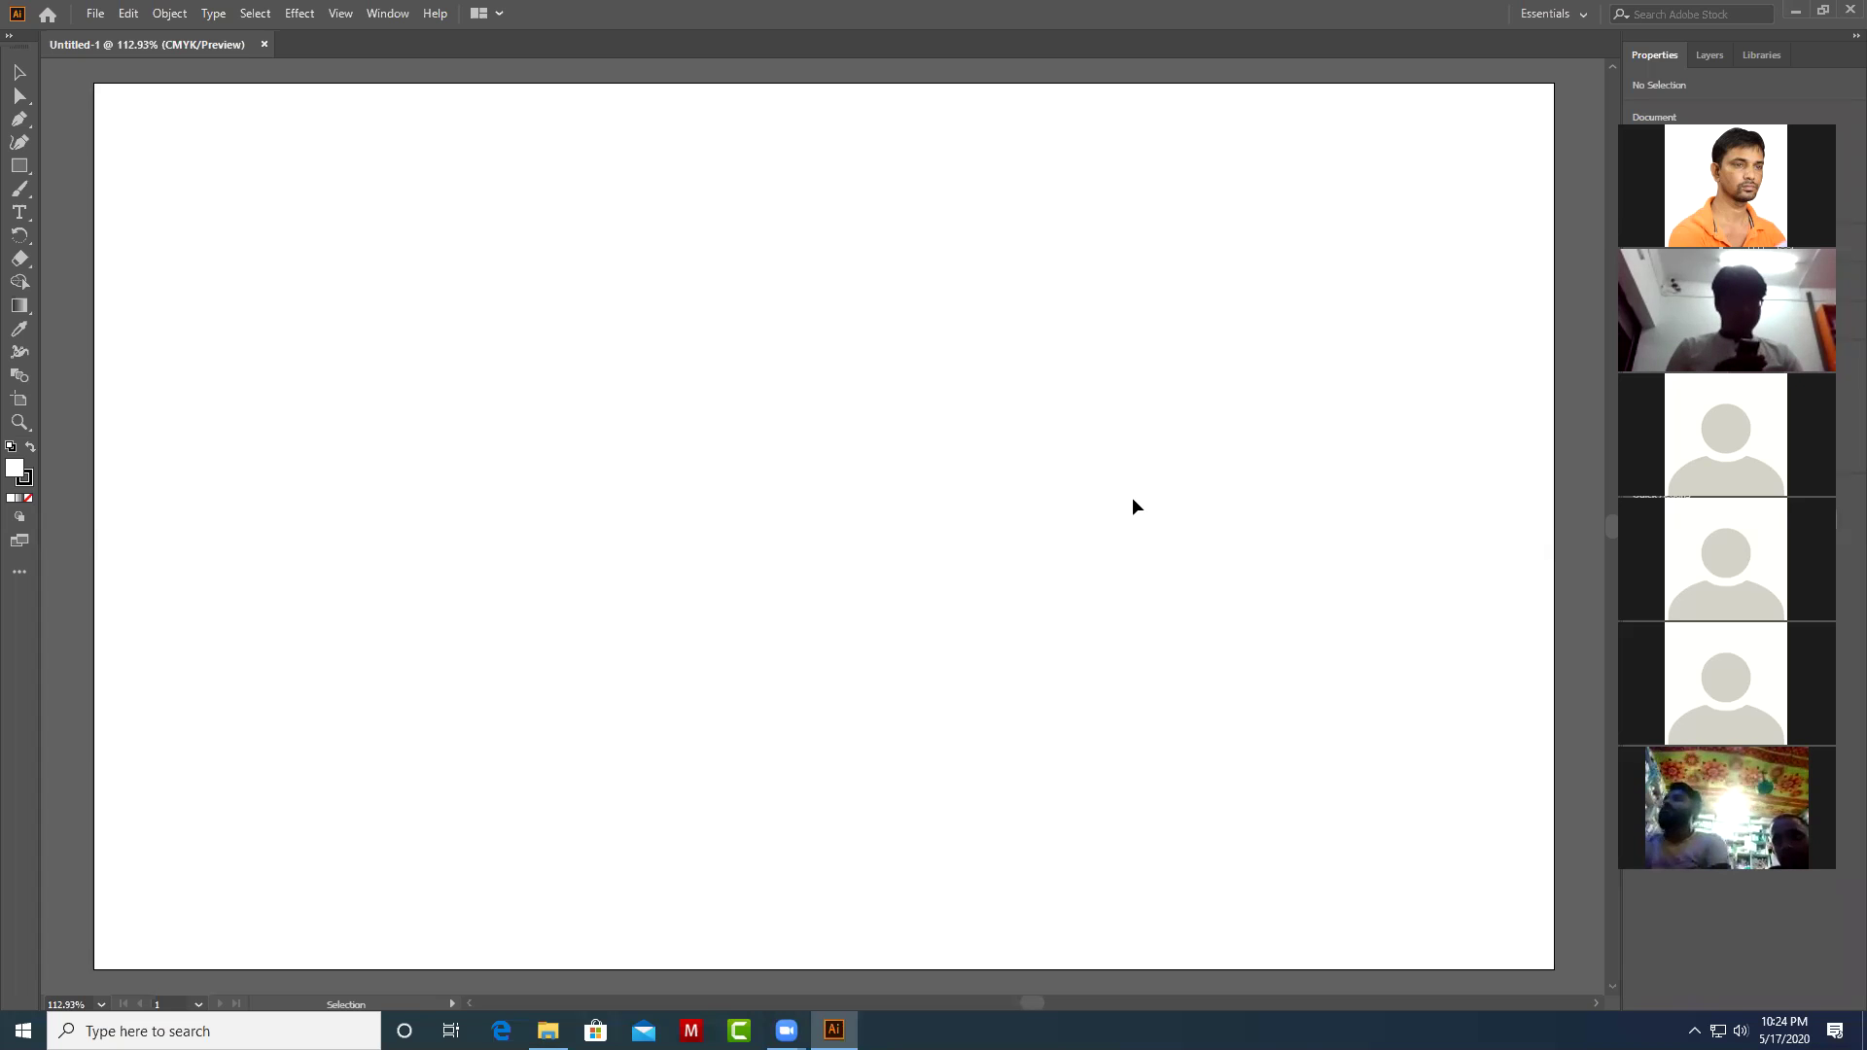
Draw a large rectangle near the top of the artboard and move it toward the page centre.
key(ctrl+1)
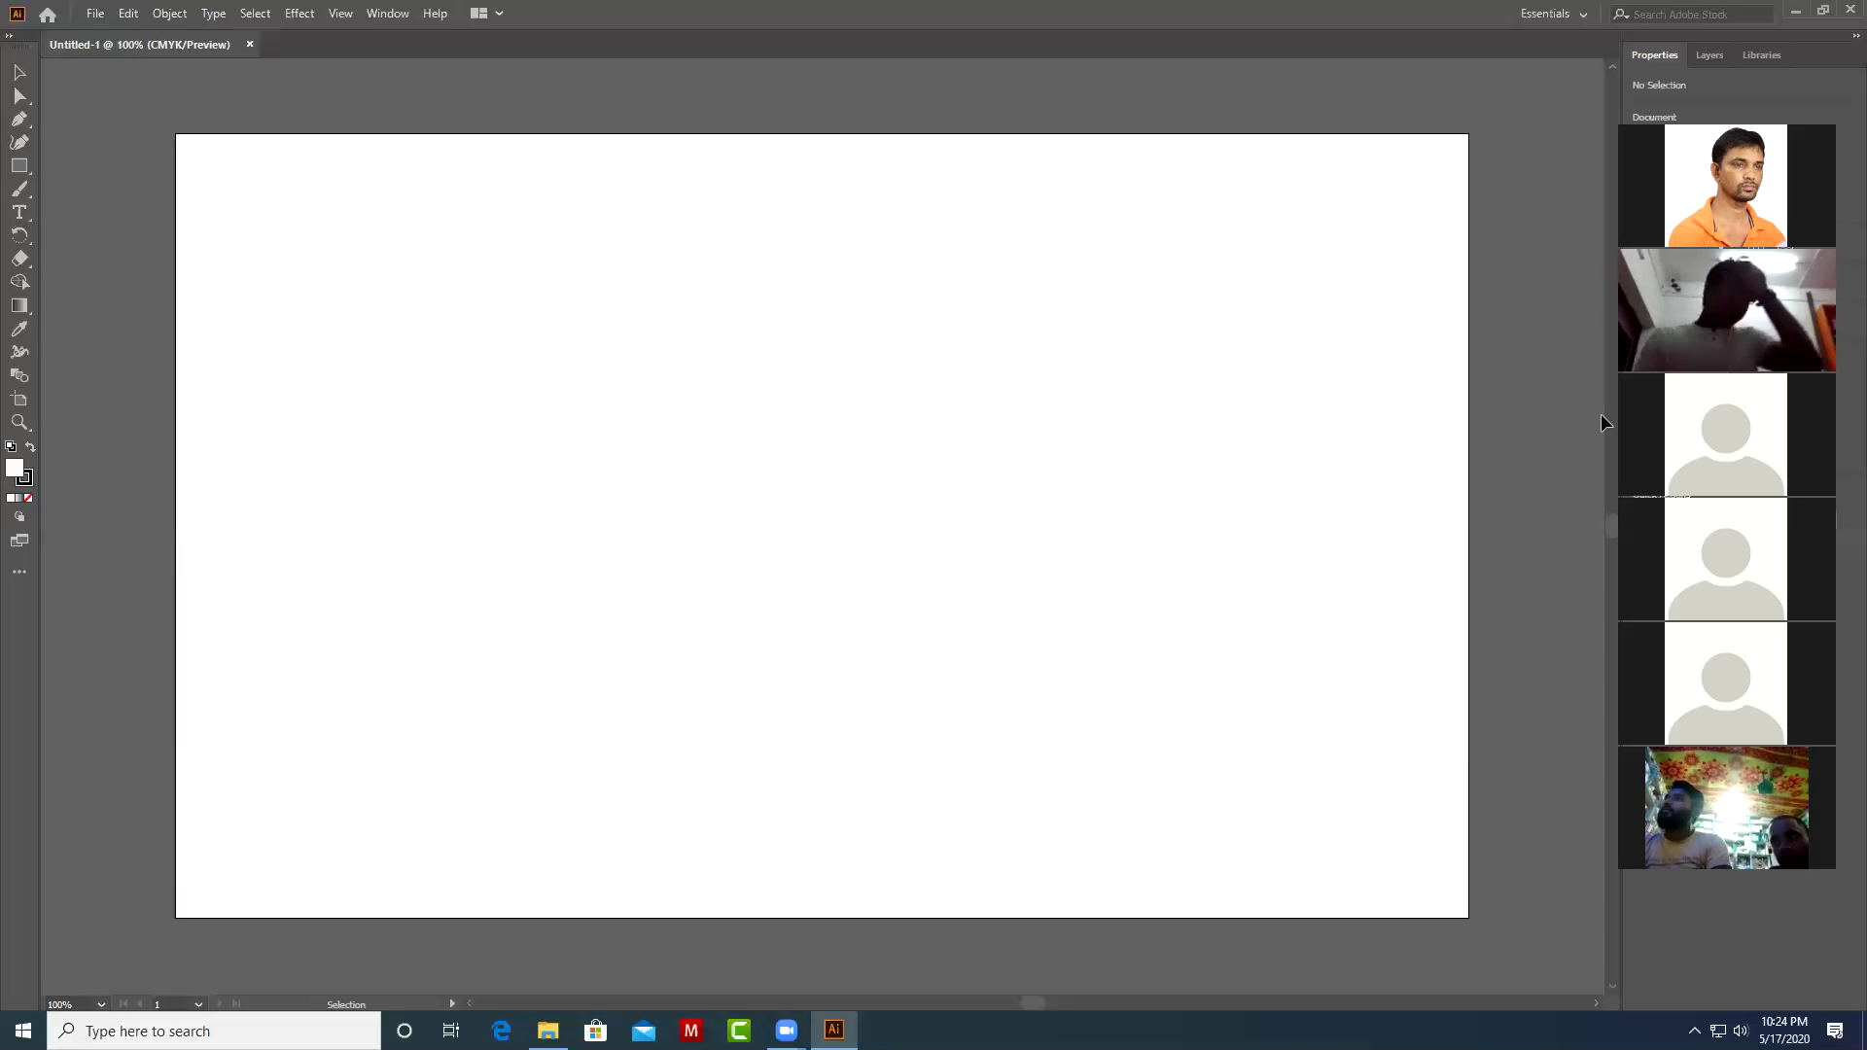
click(20, 167)
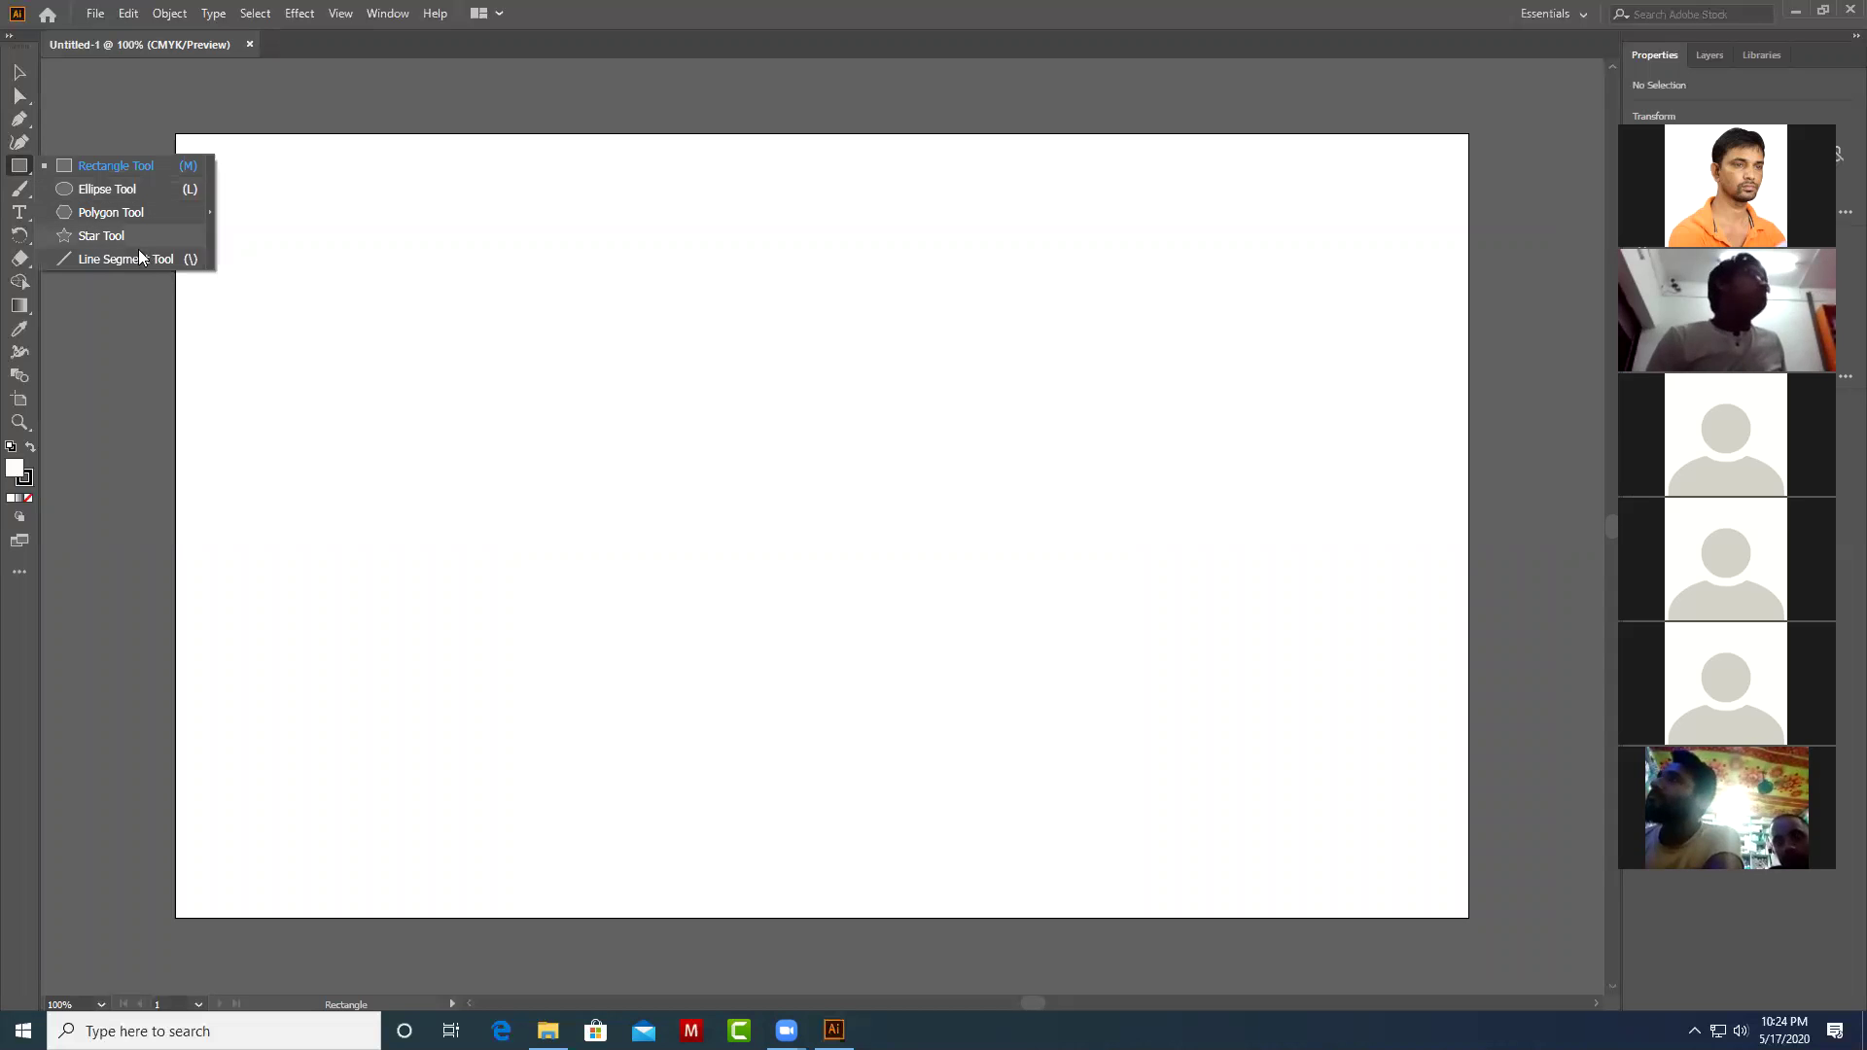
click(105, 165)
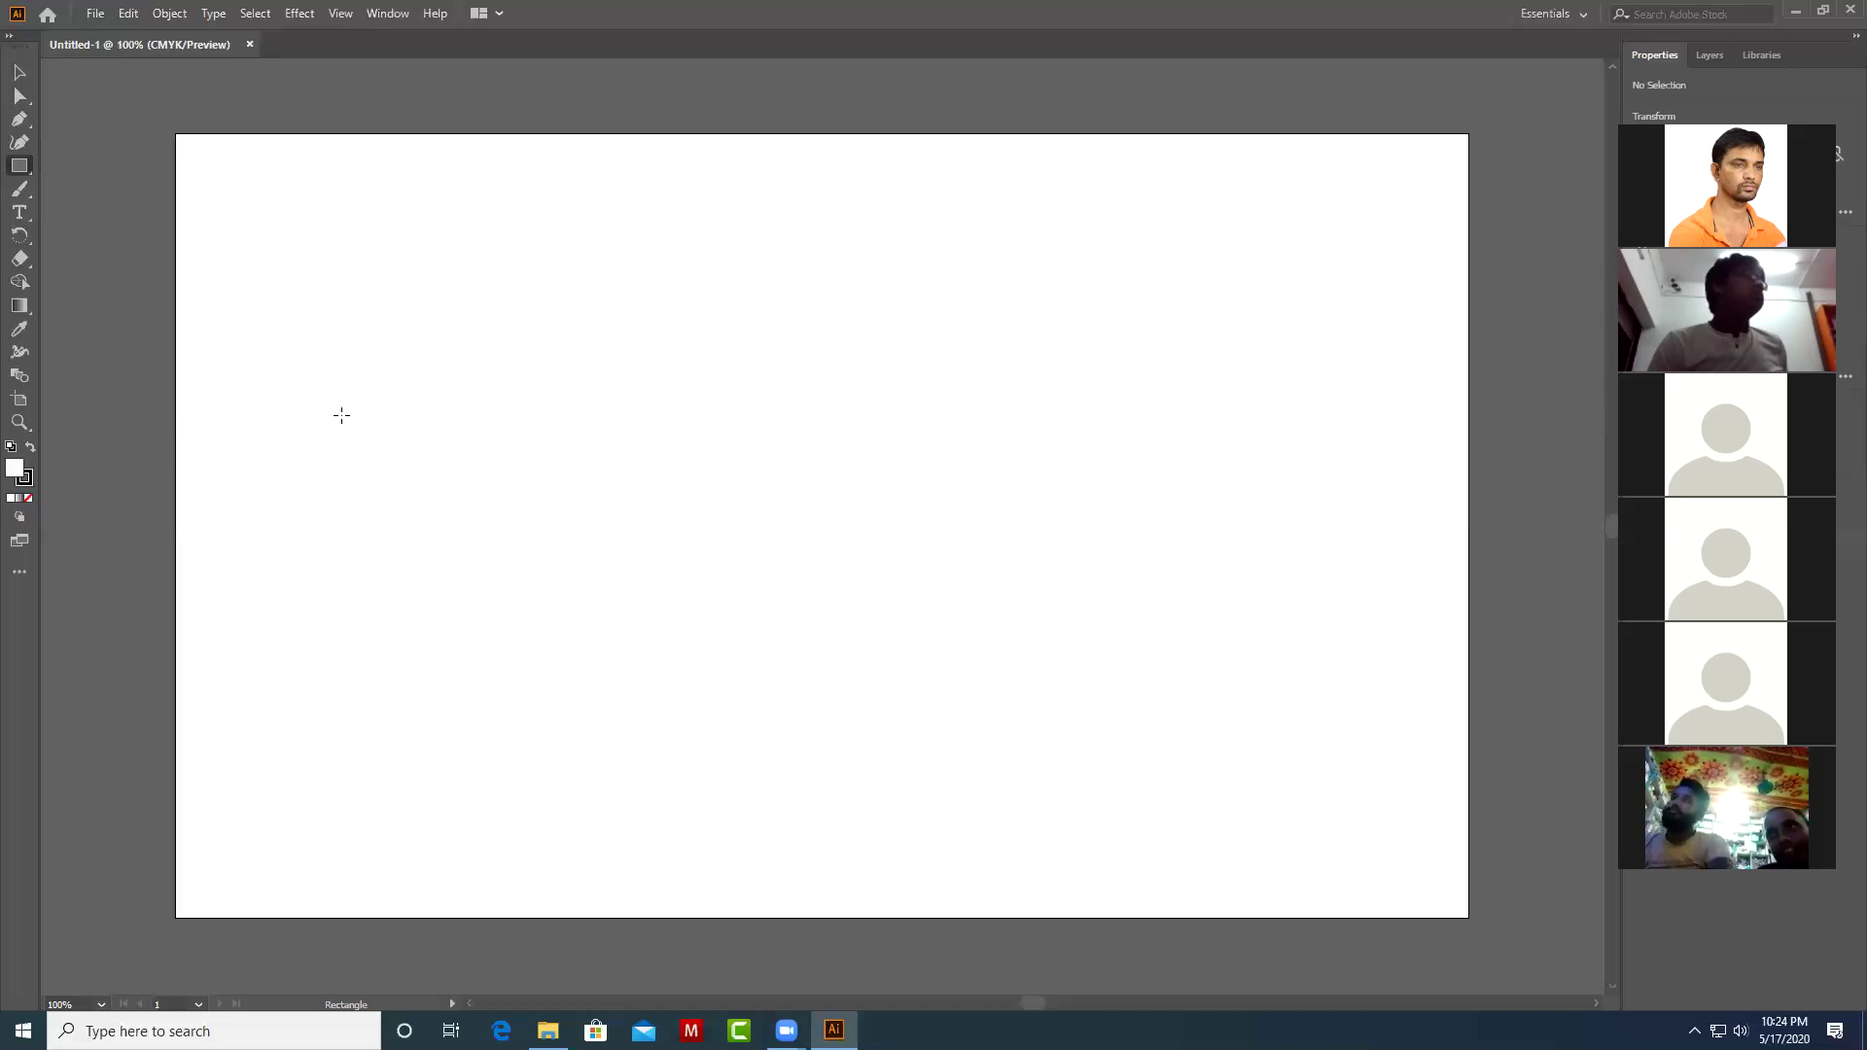
mouse_move(437, 296)
mouse_down()
mouse_move(1011, 587)
mouse_move(1087, 596)
mouse_up()
click(22, 76)
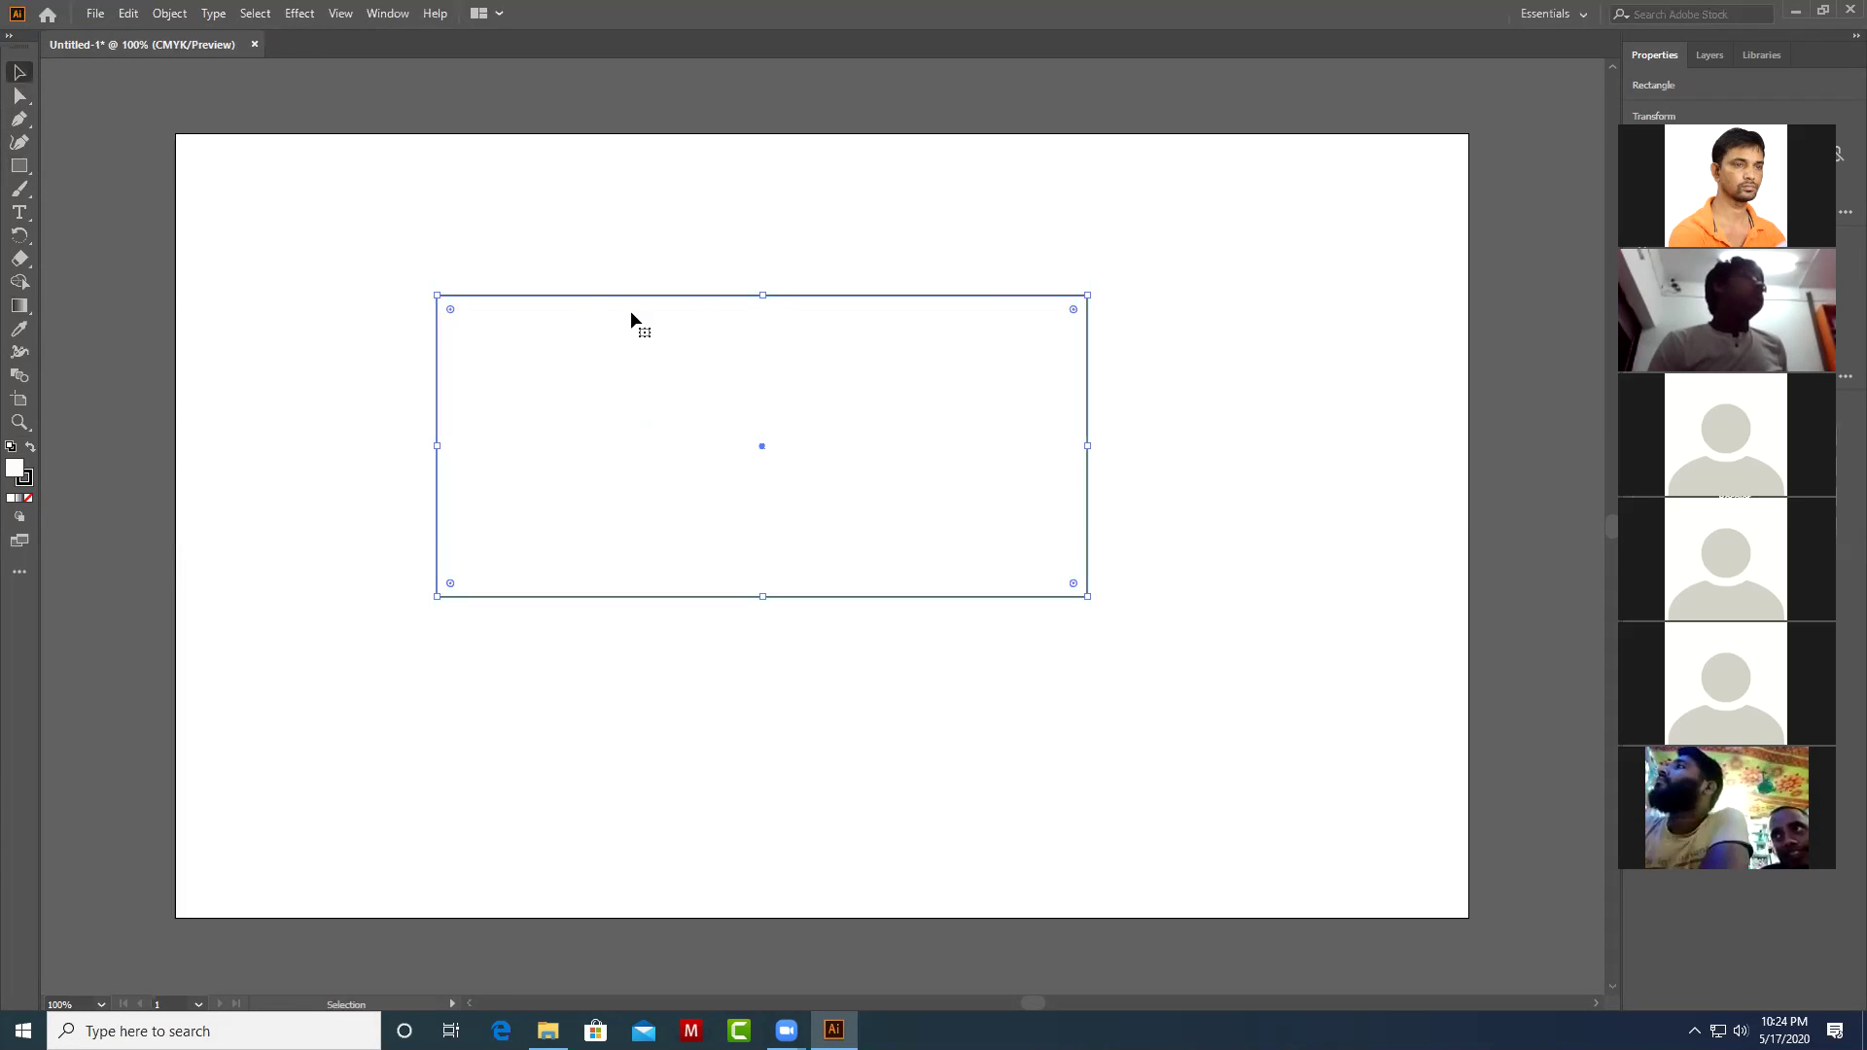
click(823, 288)
drag(922, 257, 1181, 534)
mouse_move(1250, 464)
mouse_down()
mouse_move(854, 312)
mouse_move(908, 290)
mouse_up()
drag(1222, 254, 906, 545)
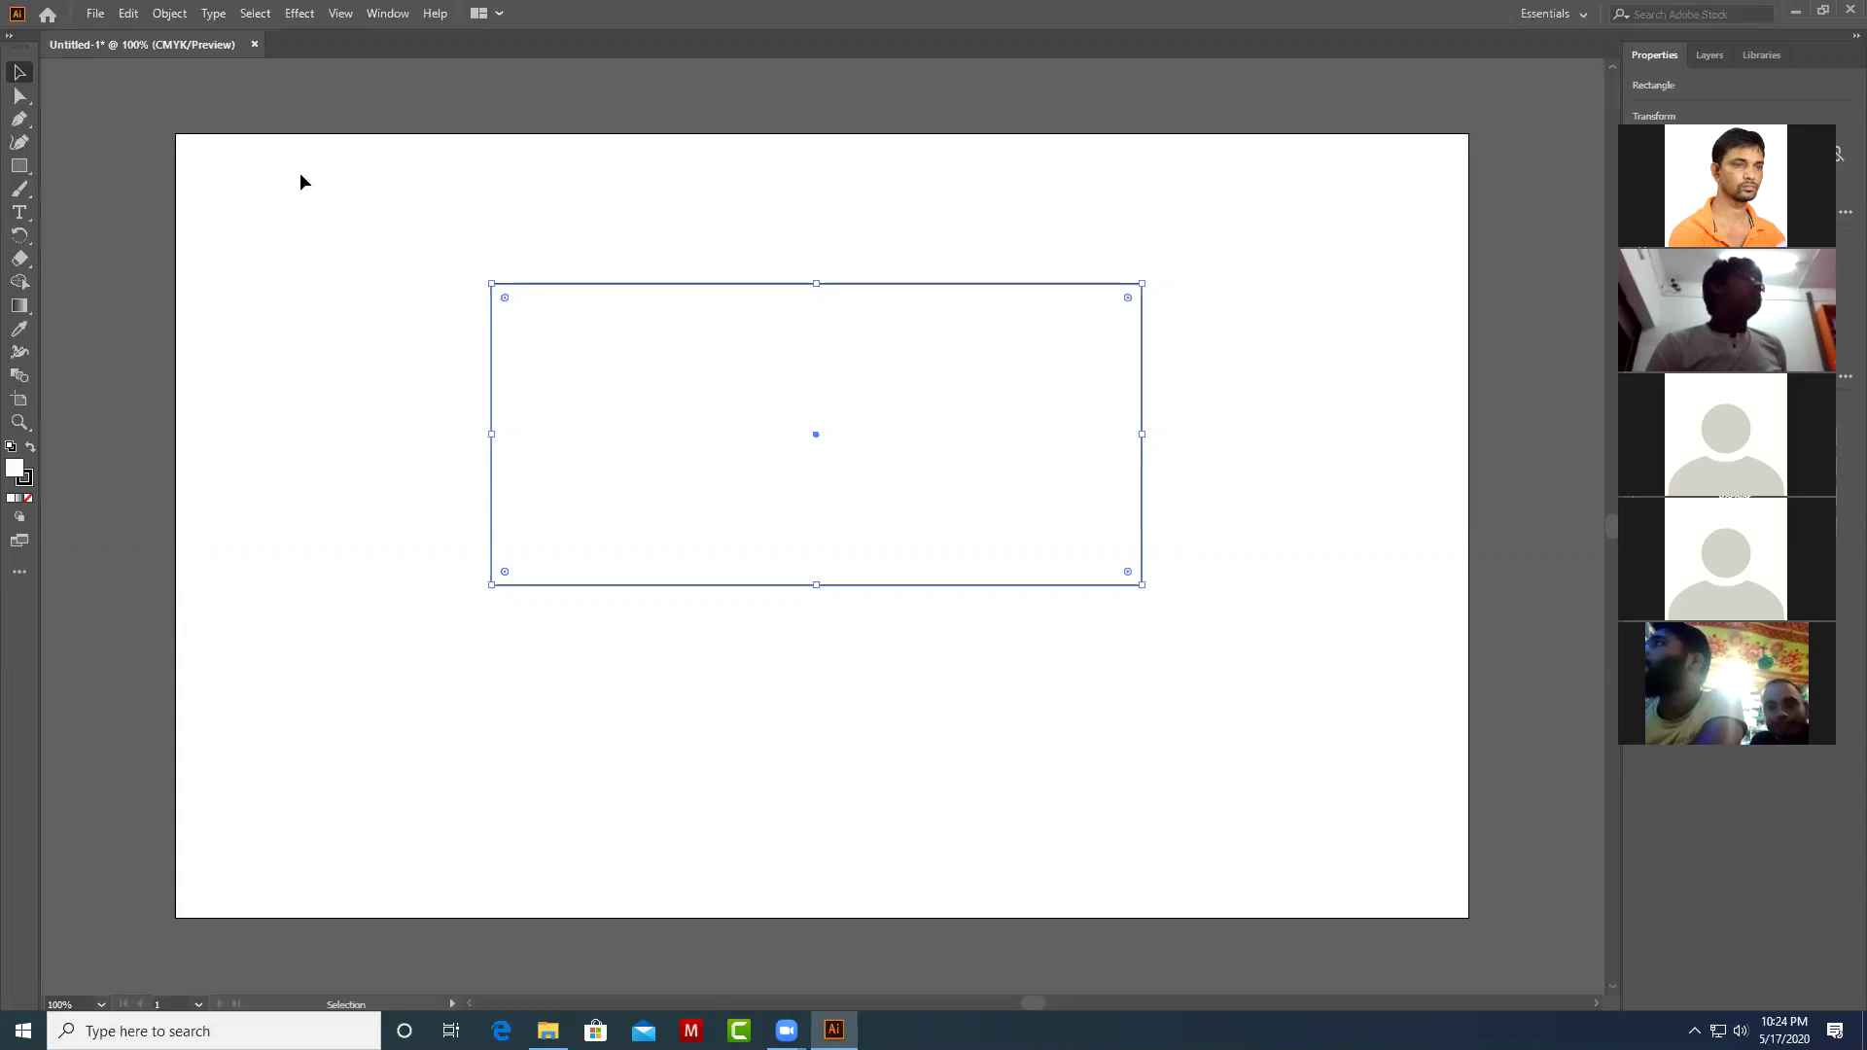
Round all four rectangle corners, ending with a corner radius of about 0.64 in.
mouse_move(1127, 298)
mouse_down()
mouse_move(1019, 390)
mouse_move(1140, 365)
mouse_up()
click(1267, 359)
key(ctrl+a)
drag(1250, 275, 1052, 408)
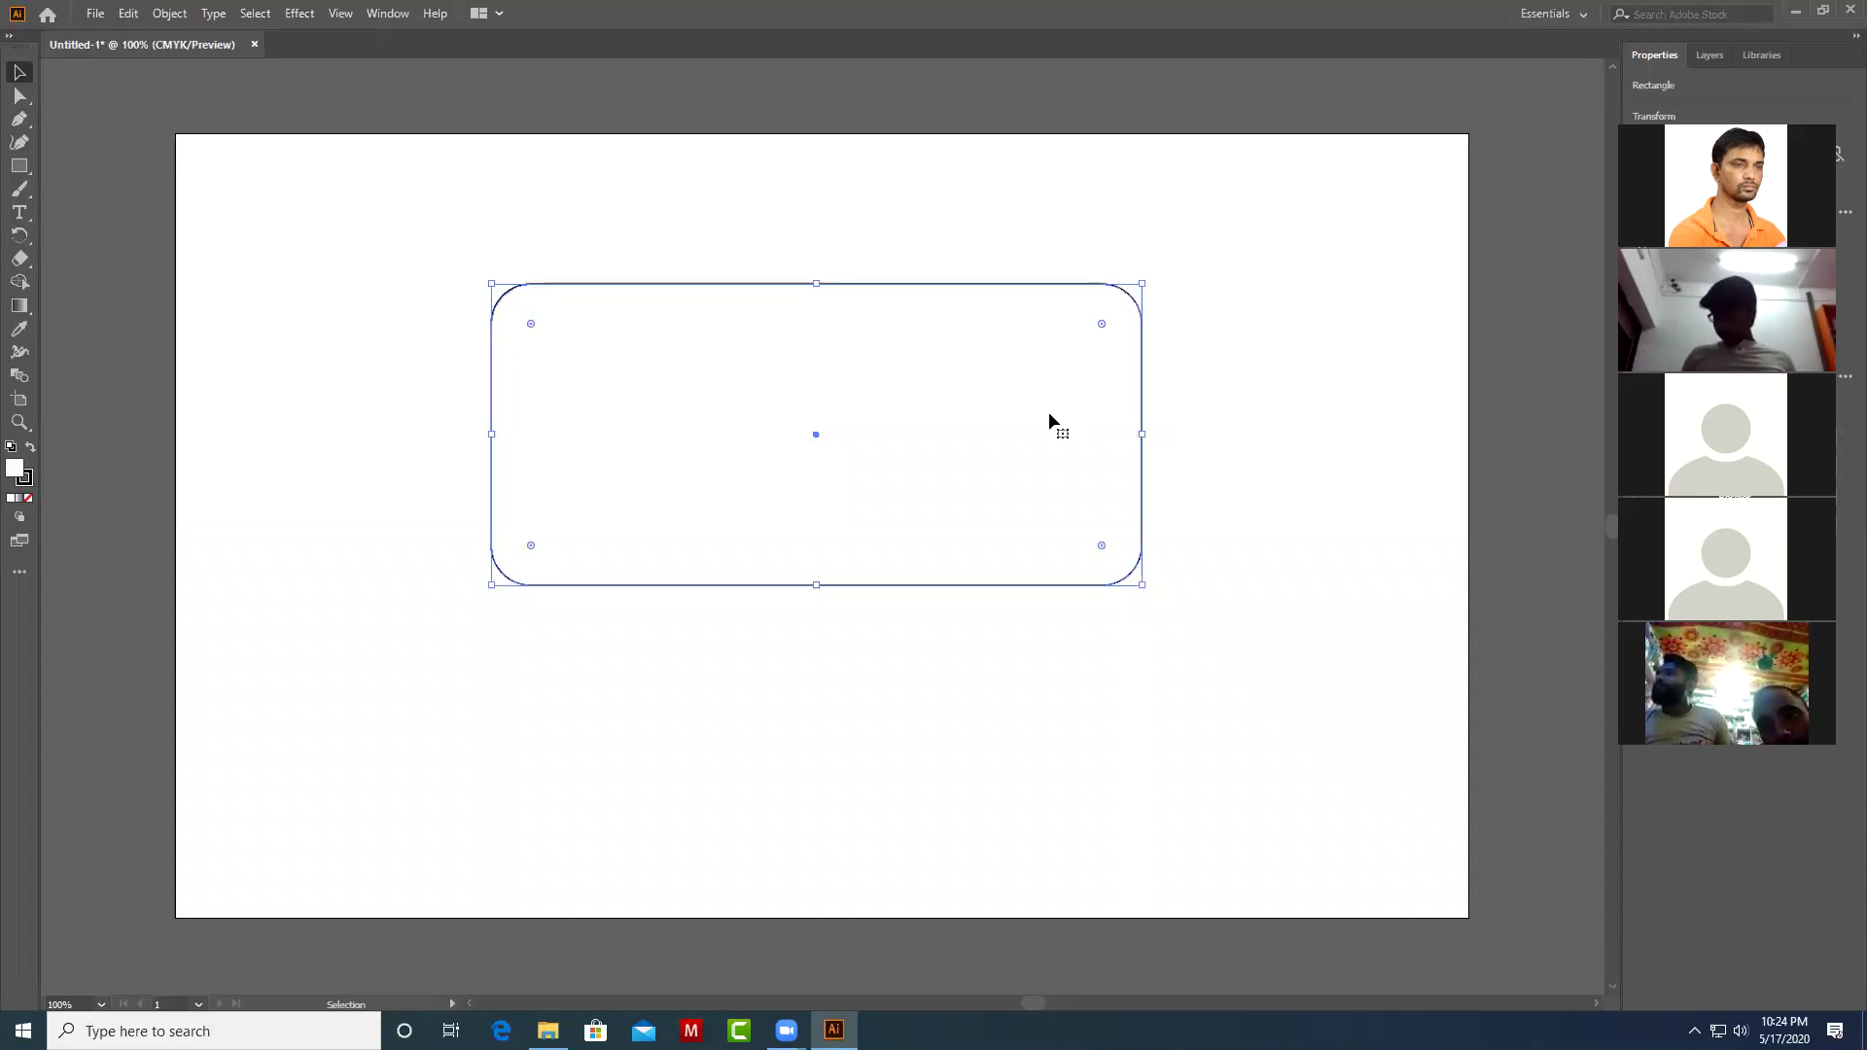
click(1105, 324)
drag(1048, 360, 1157, 358)
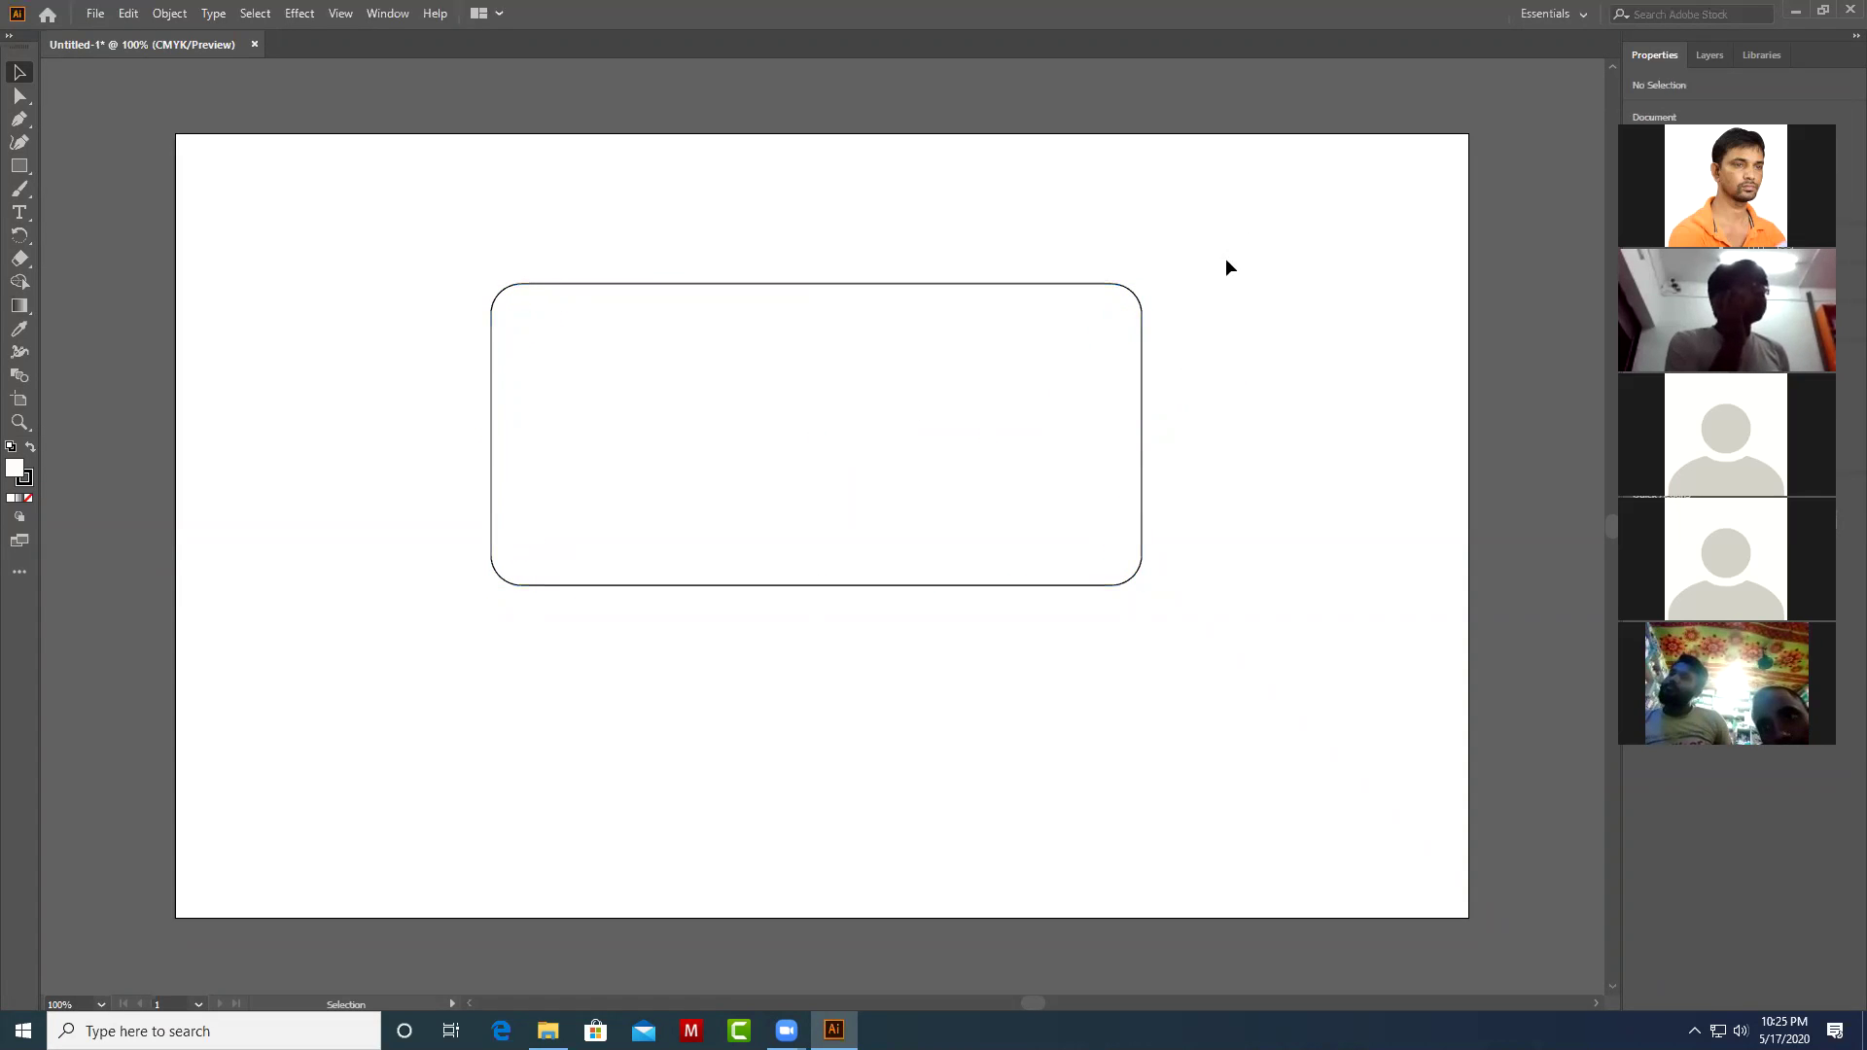
Select, then deselect the rounded rectangle on the artboard.
click(1233, 370)
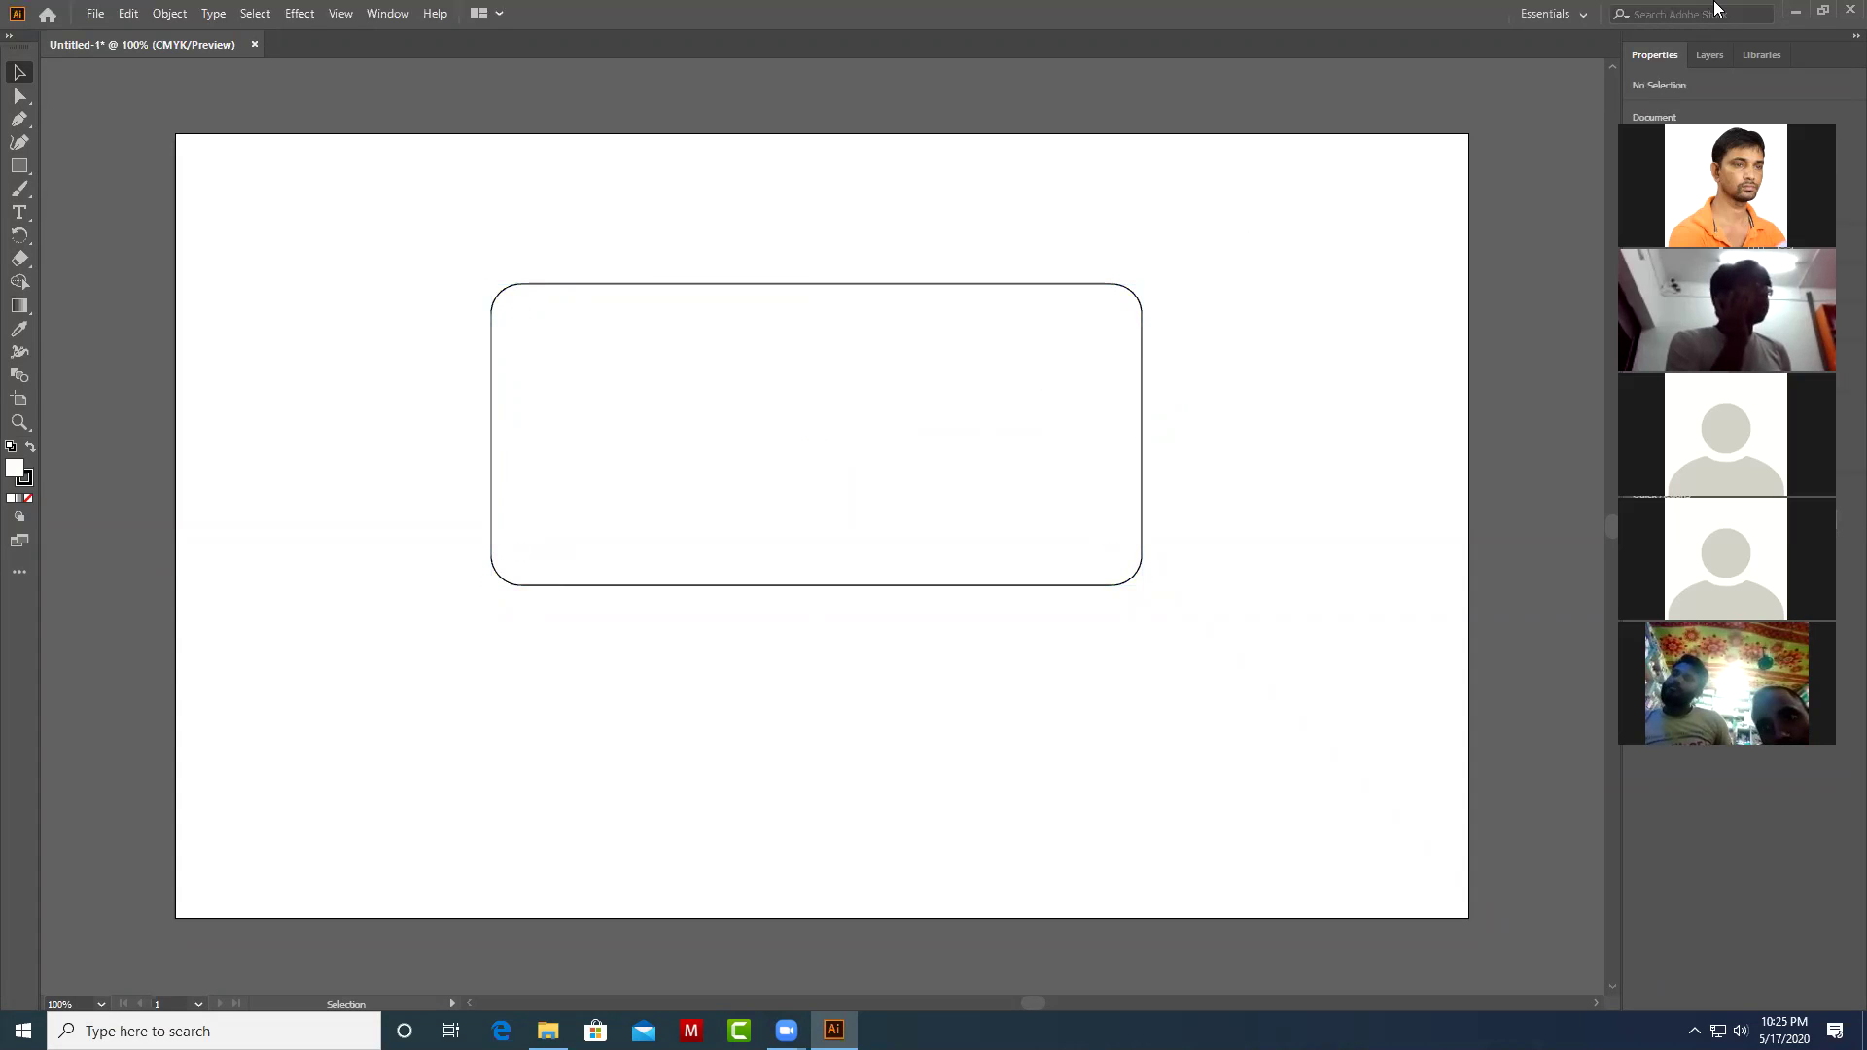
click(758, 285)
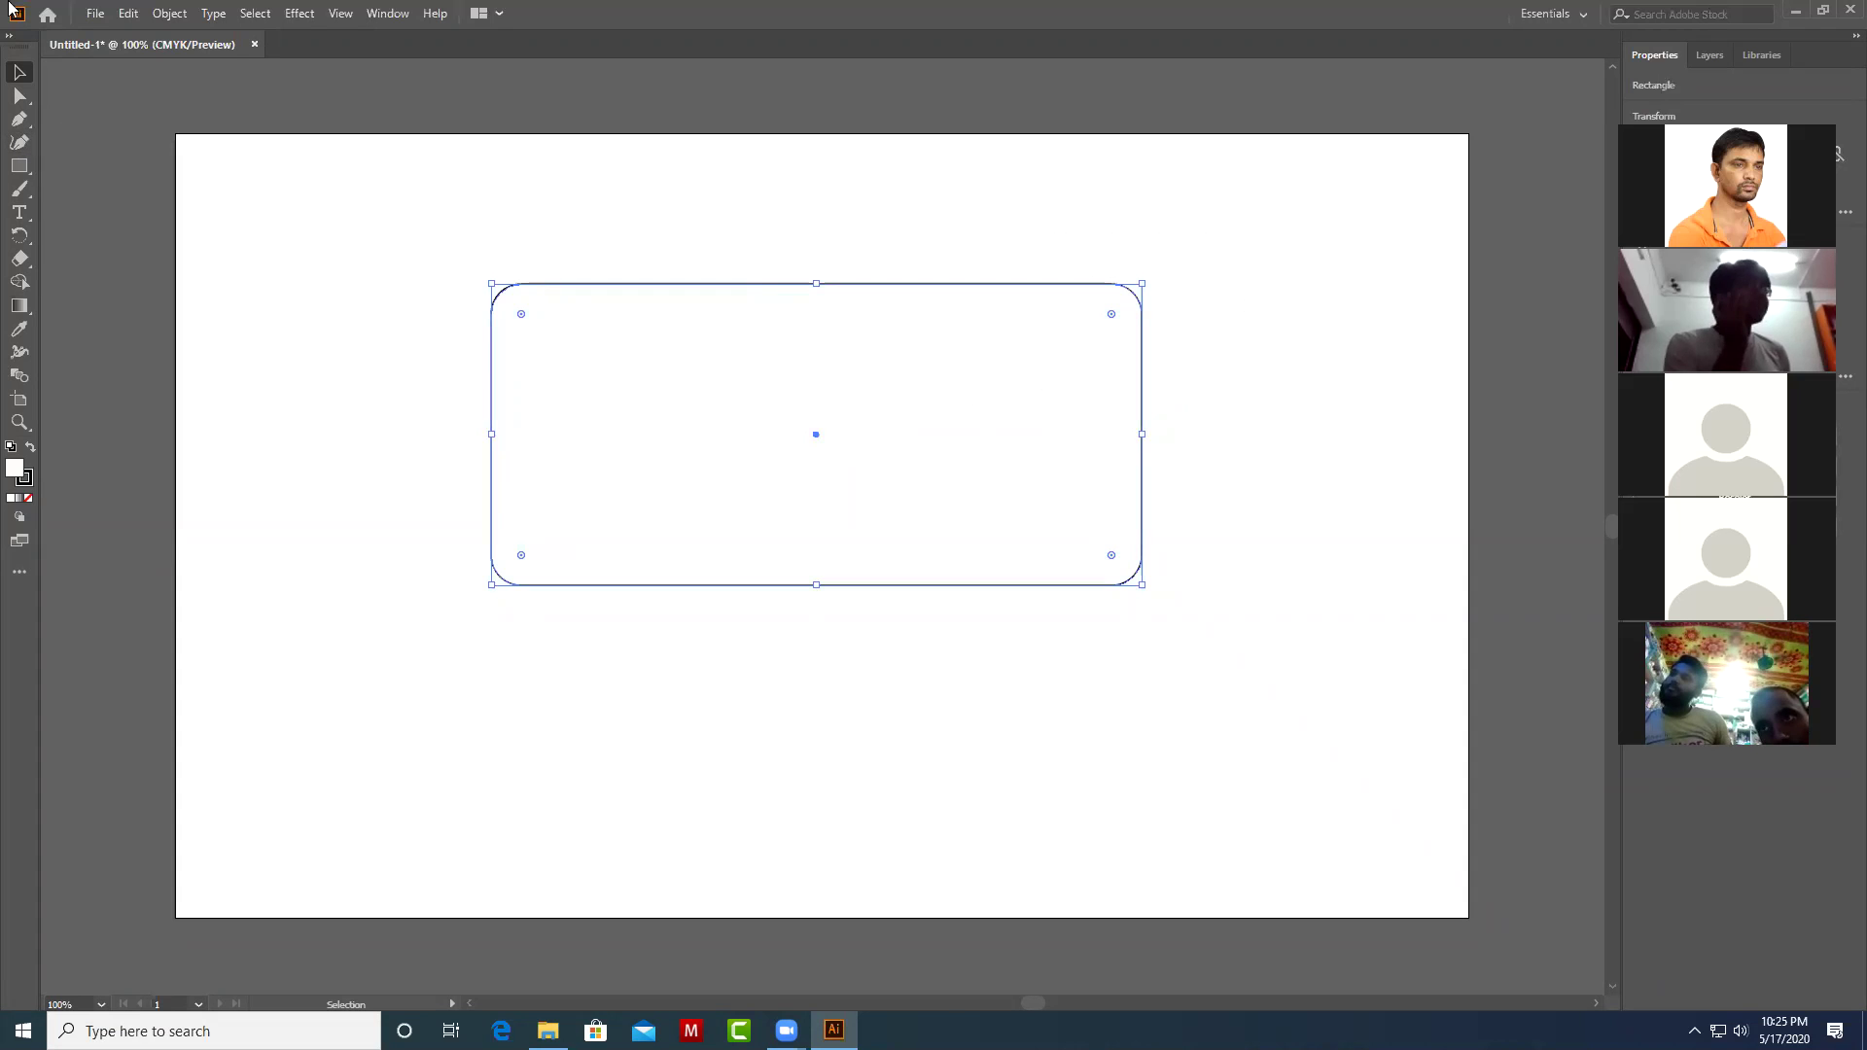
click(19, 118)
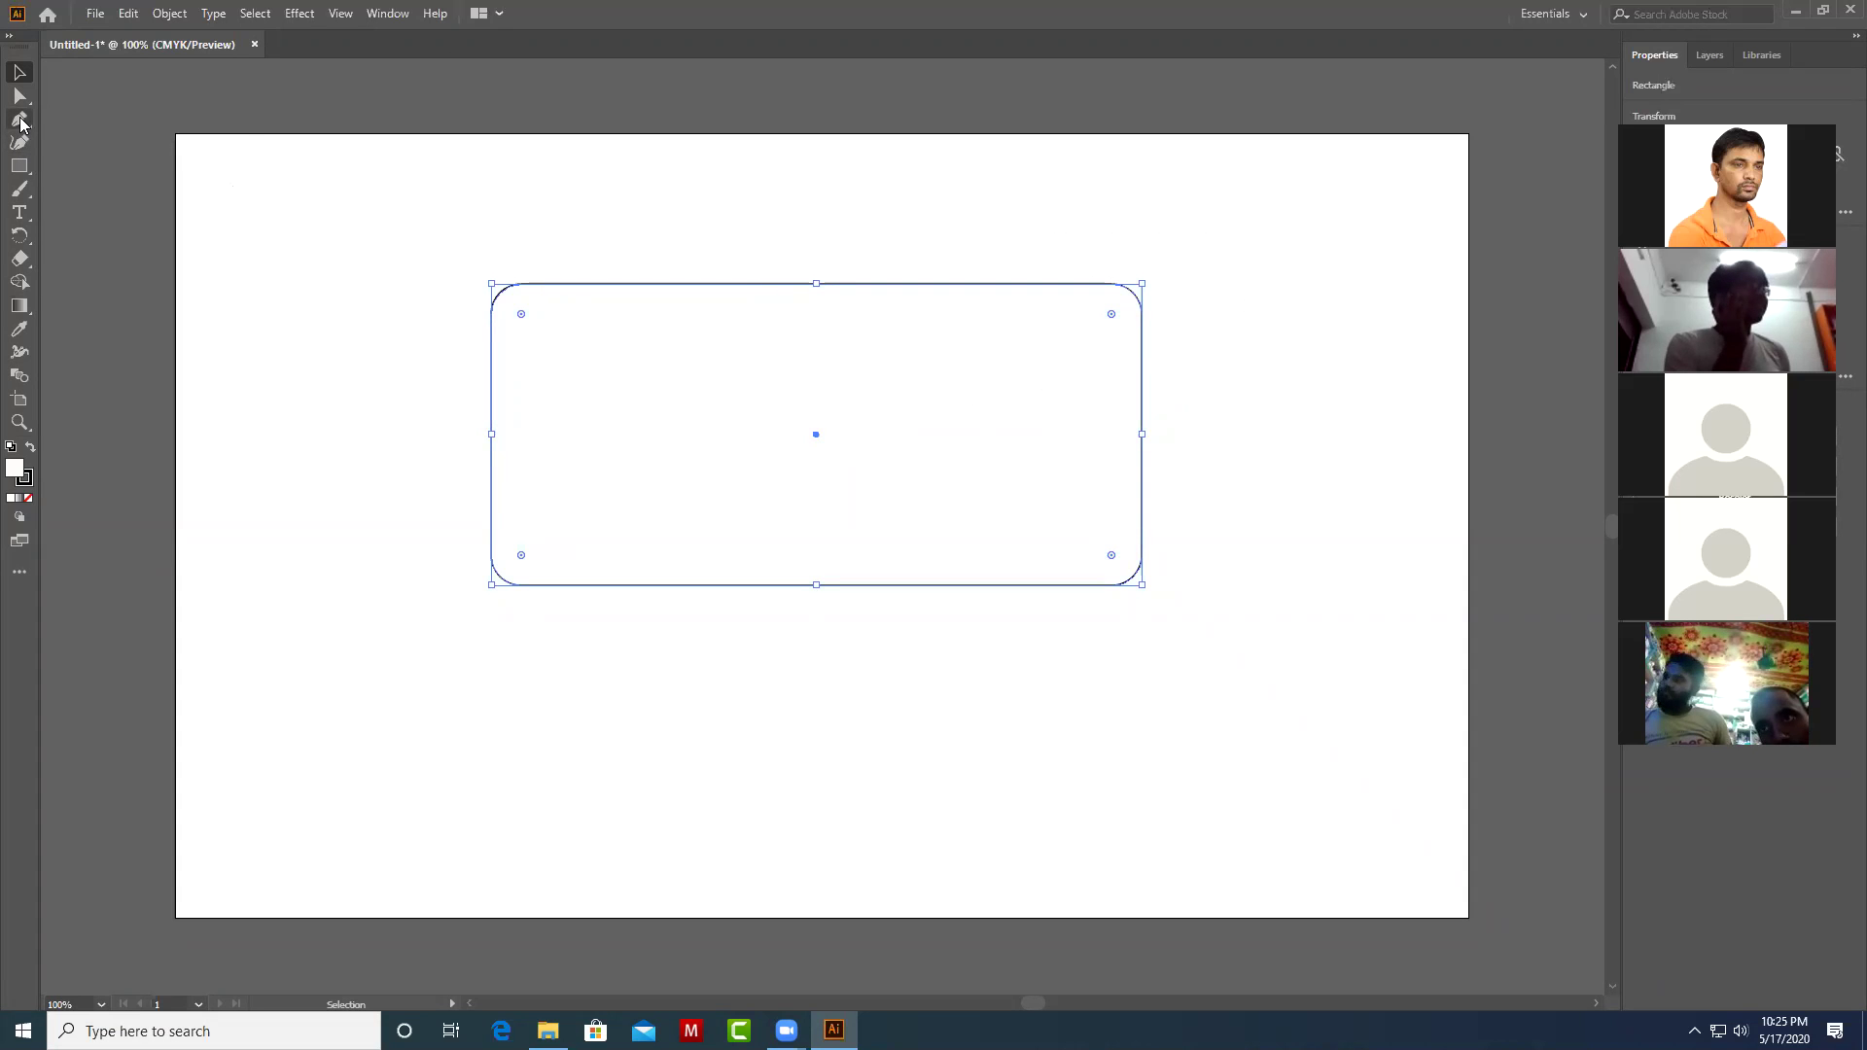
click(19, 72)
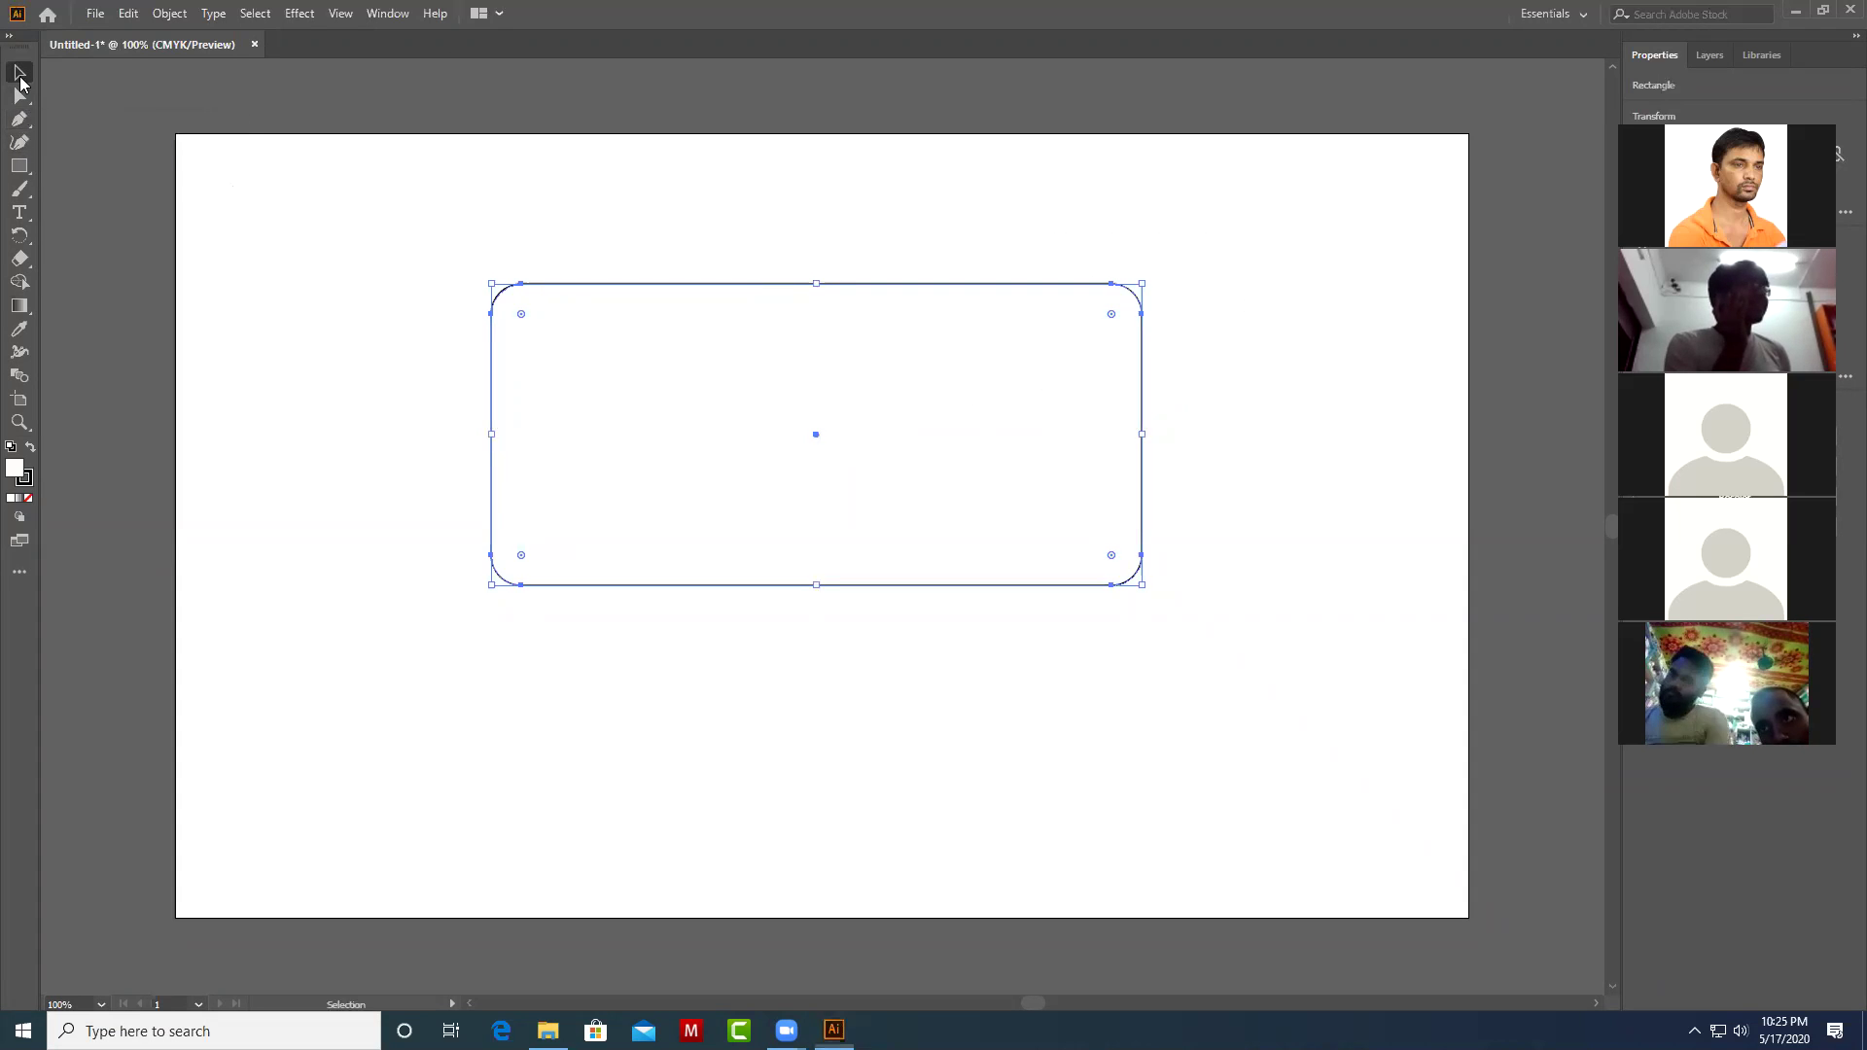
click(751, 270)
Draw a closed five-sided outline with the Pen tool, then select and delete it.
click(20, 118)
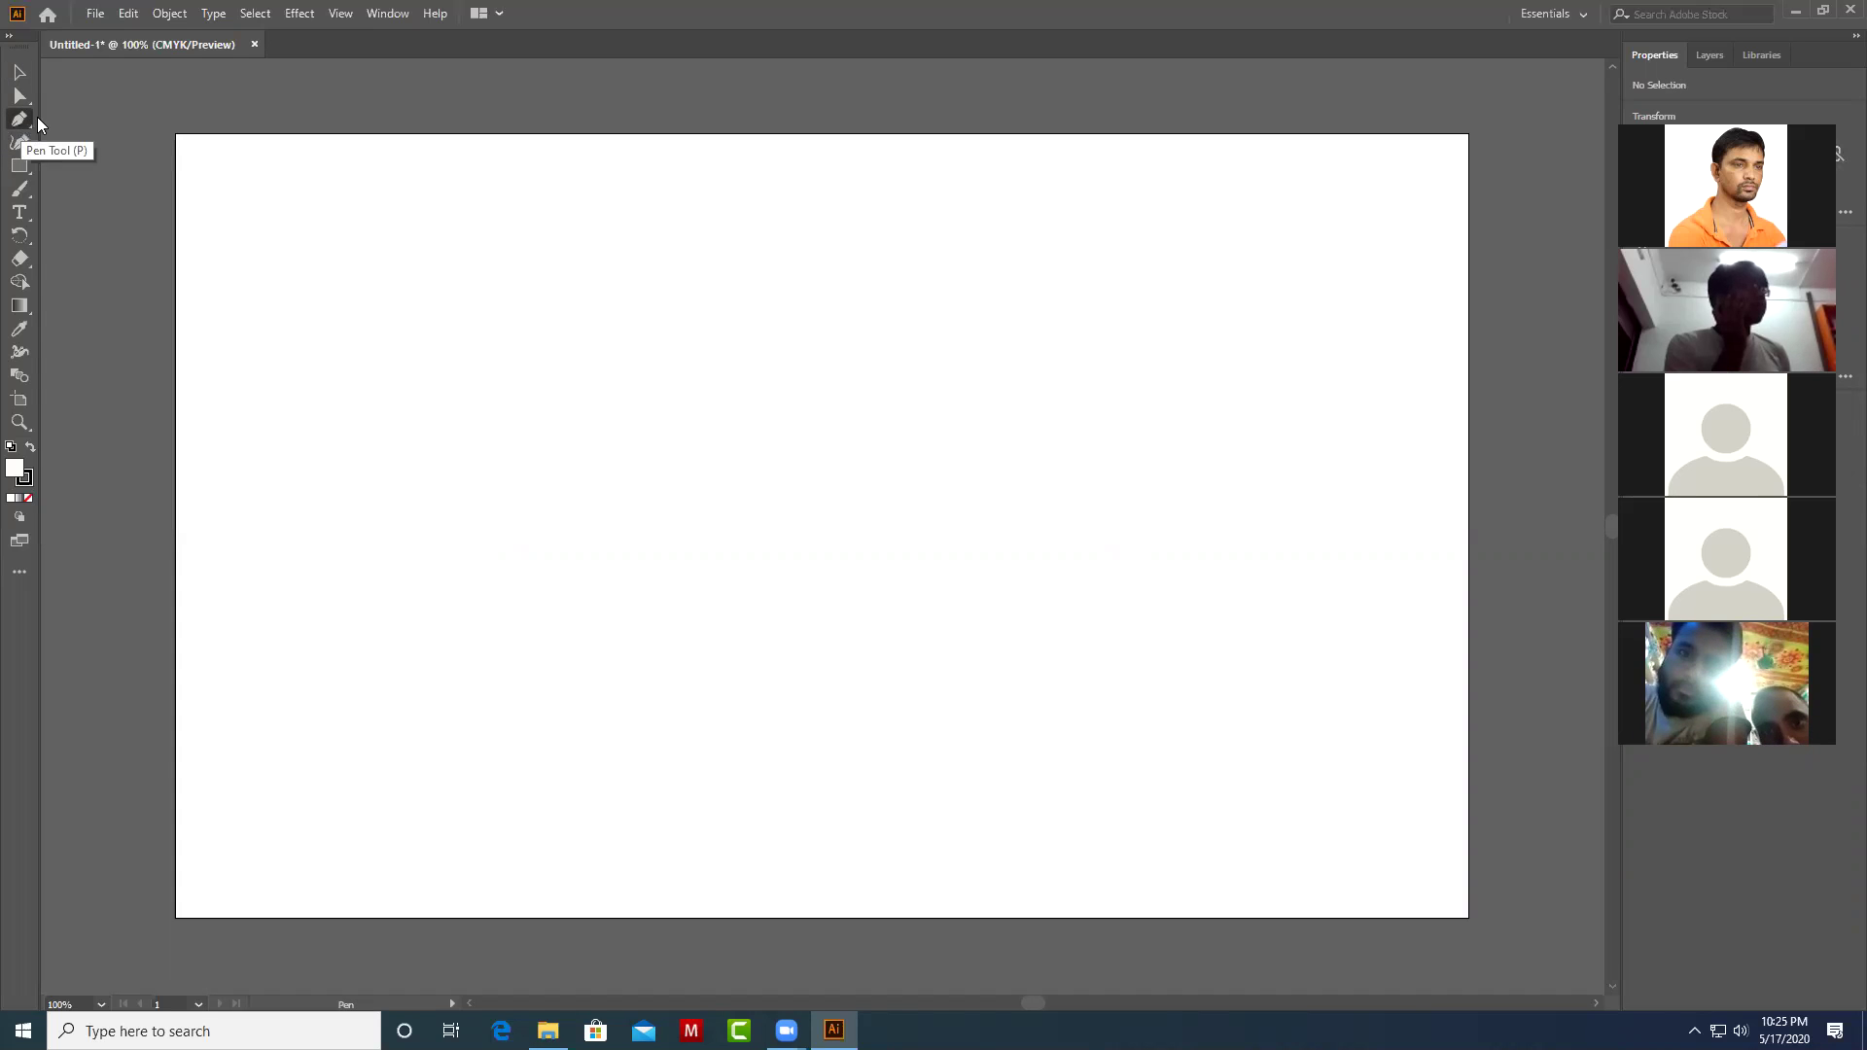
click(654, 265)
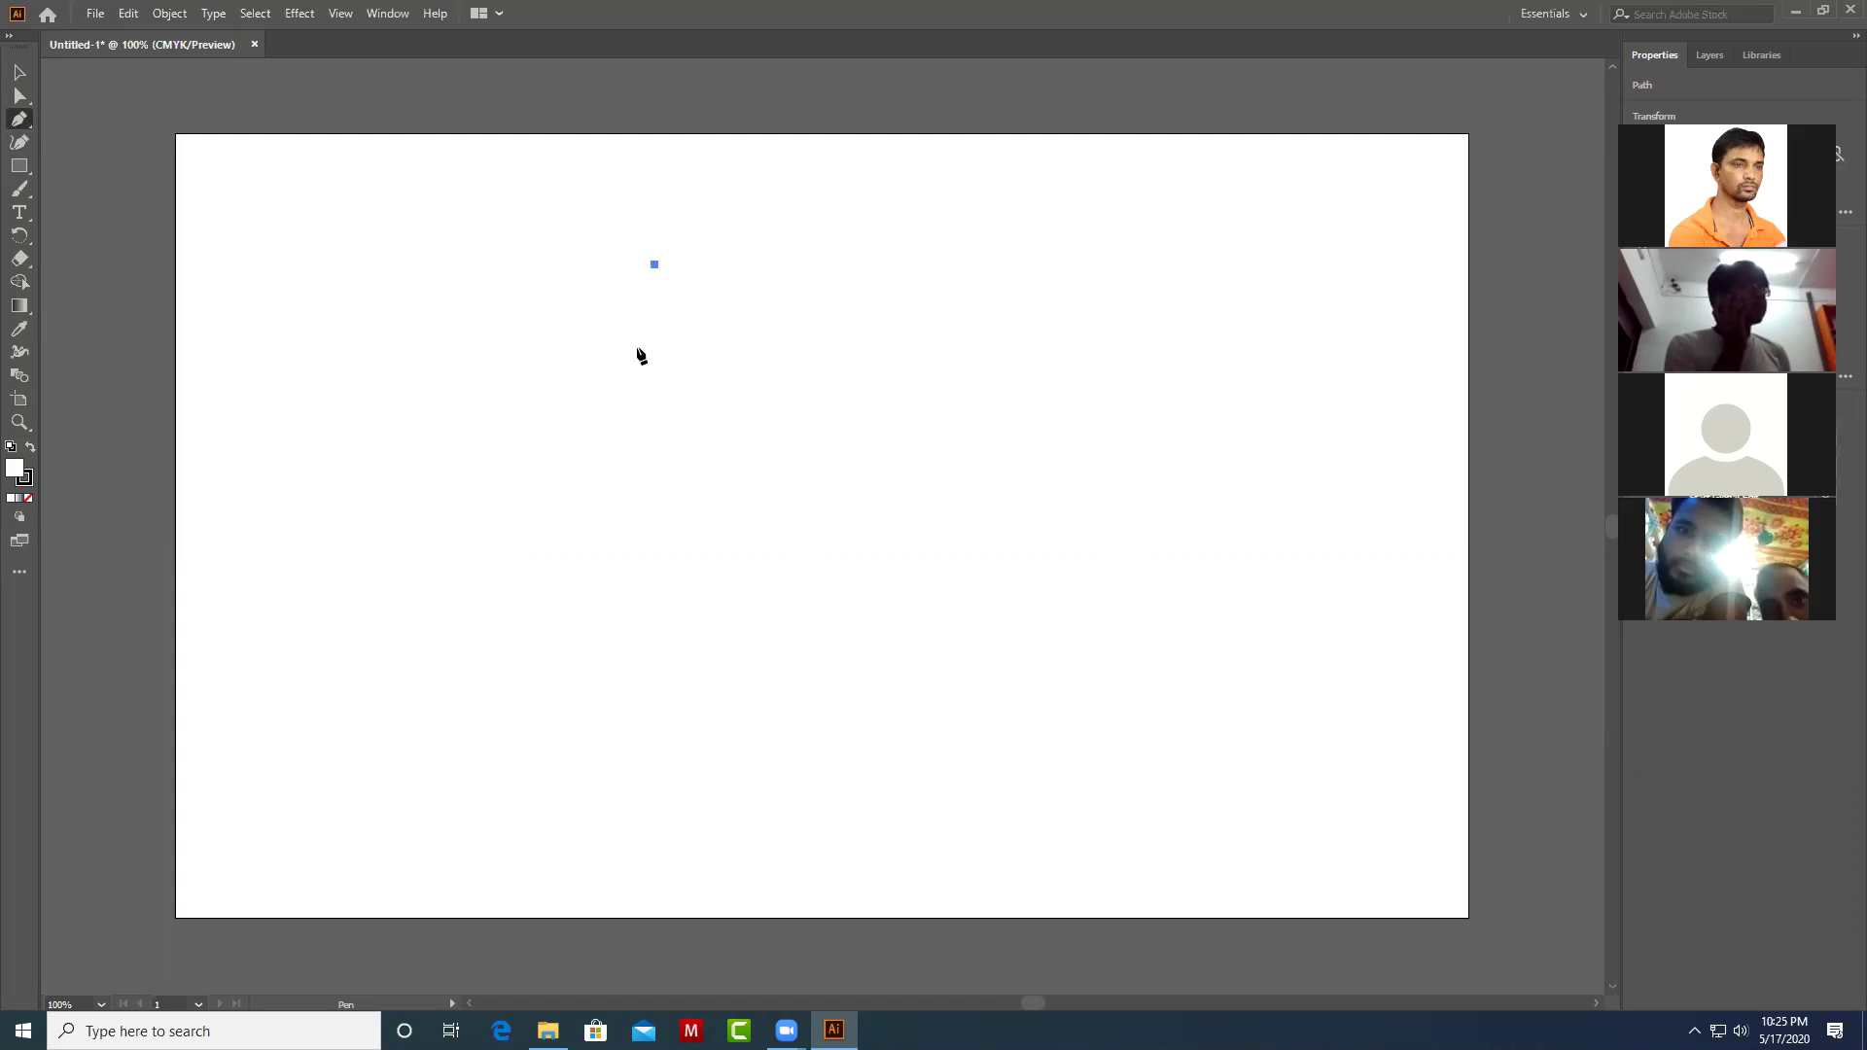
click(622, 381)
click(666, 525)
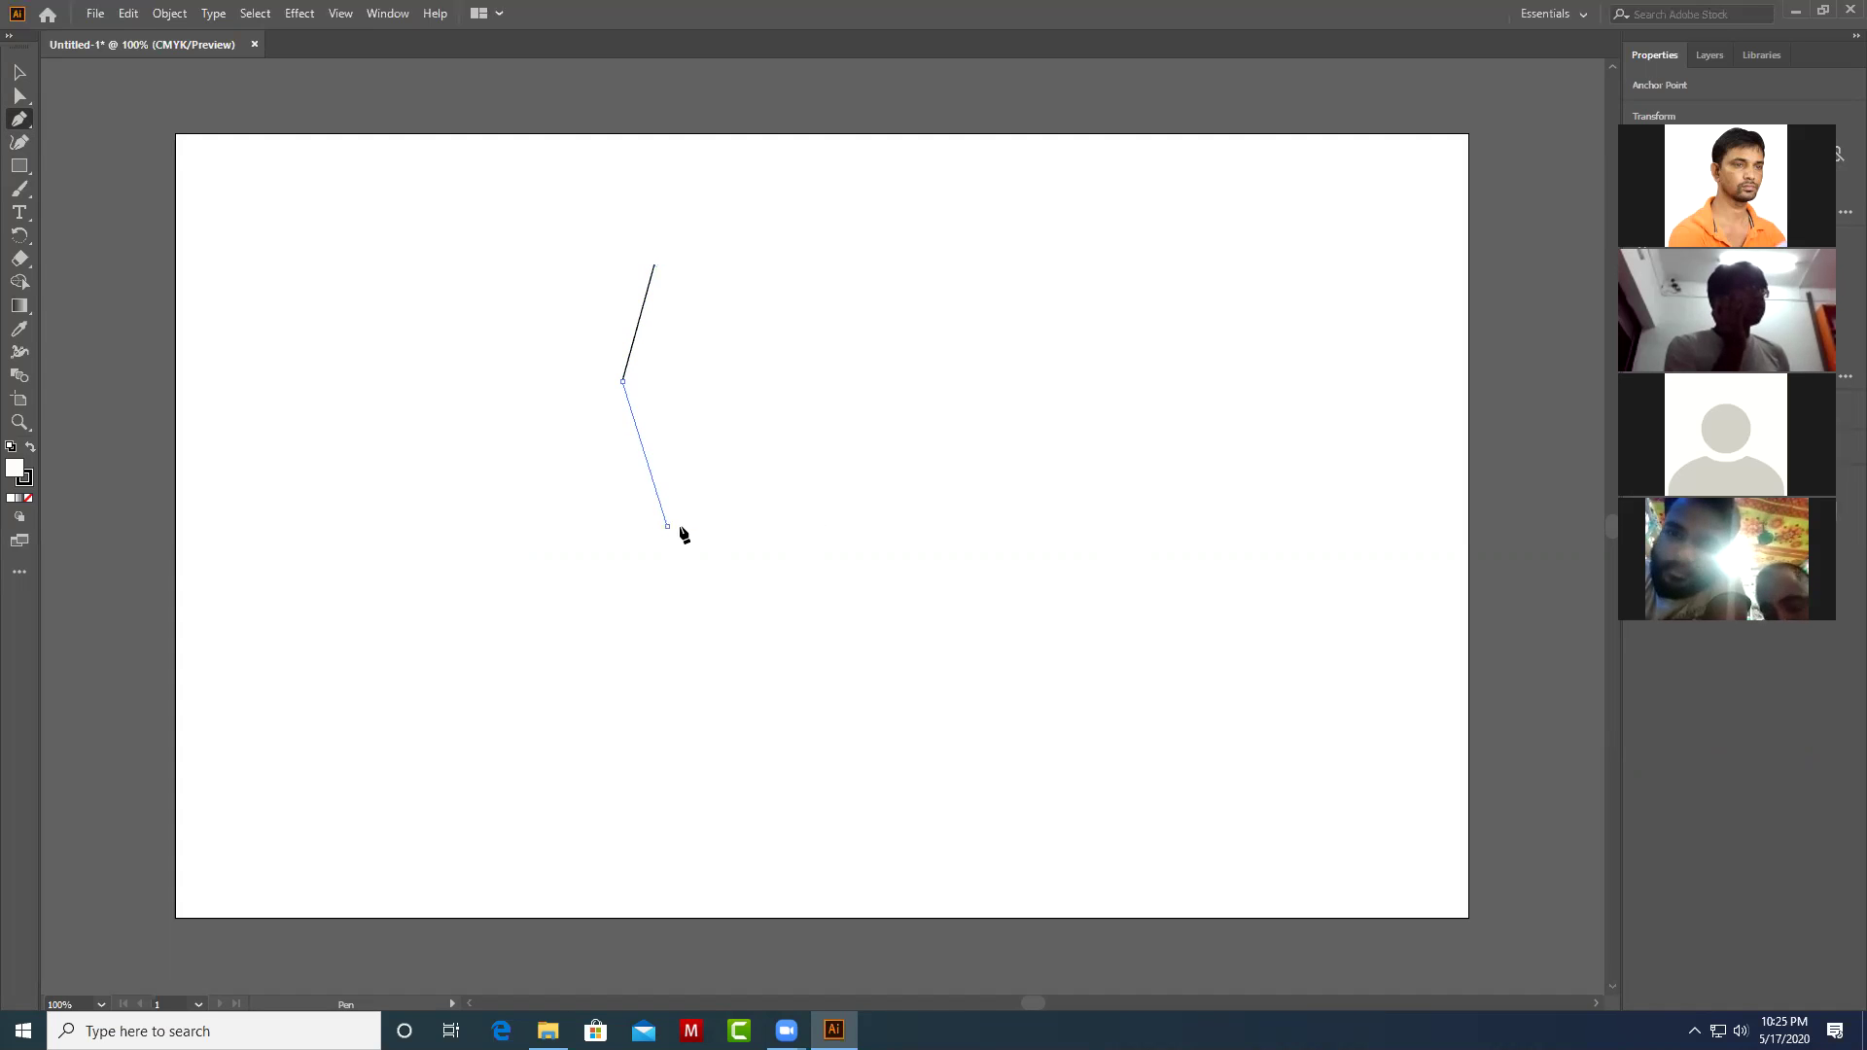
click(775, 491)
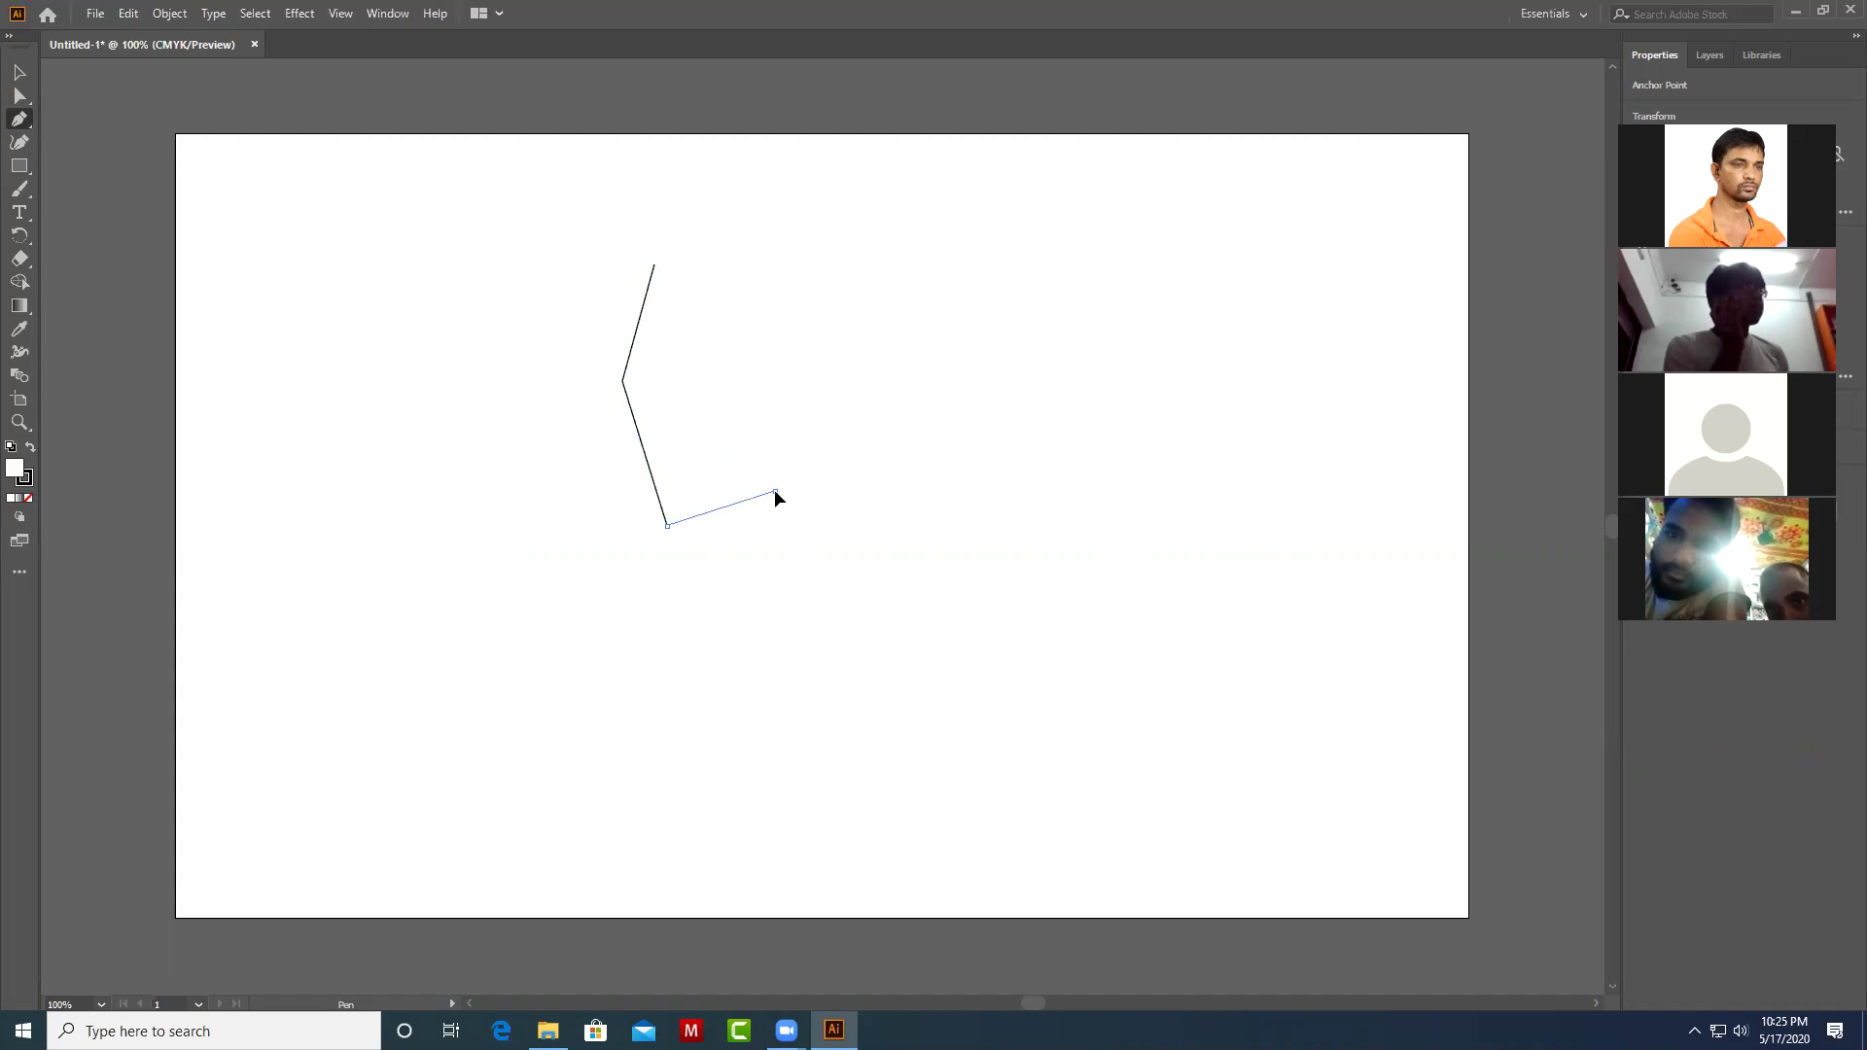
click(855, 306)
click(654, 265)
click(20, 72)
click(671, 347)
key(Delete)
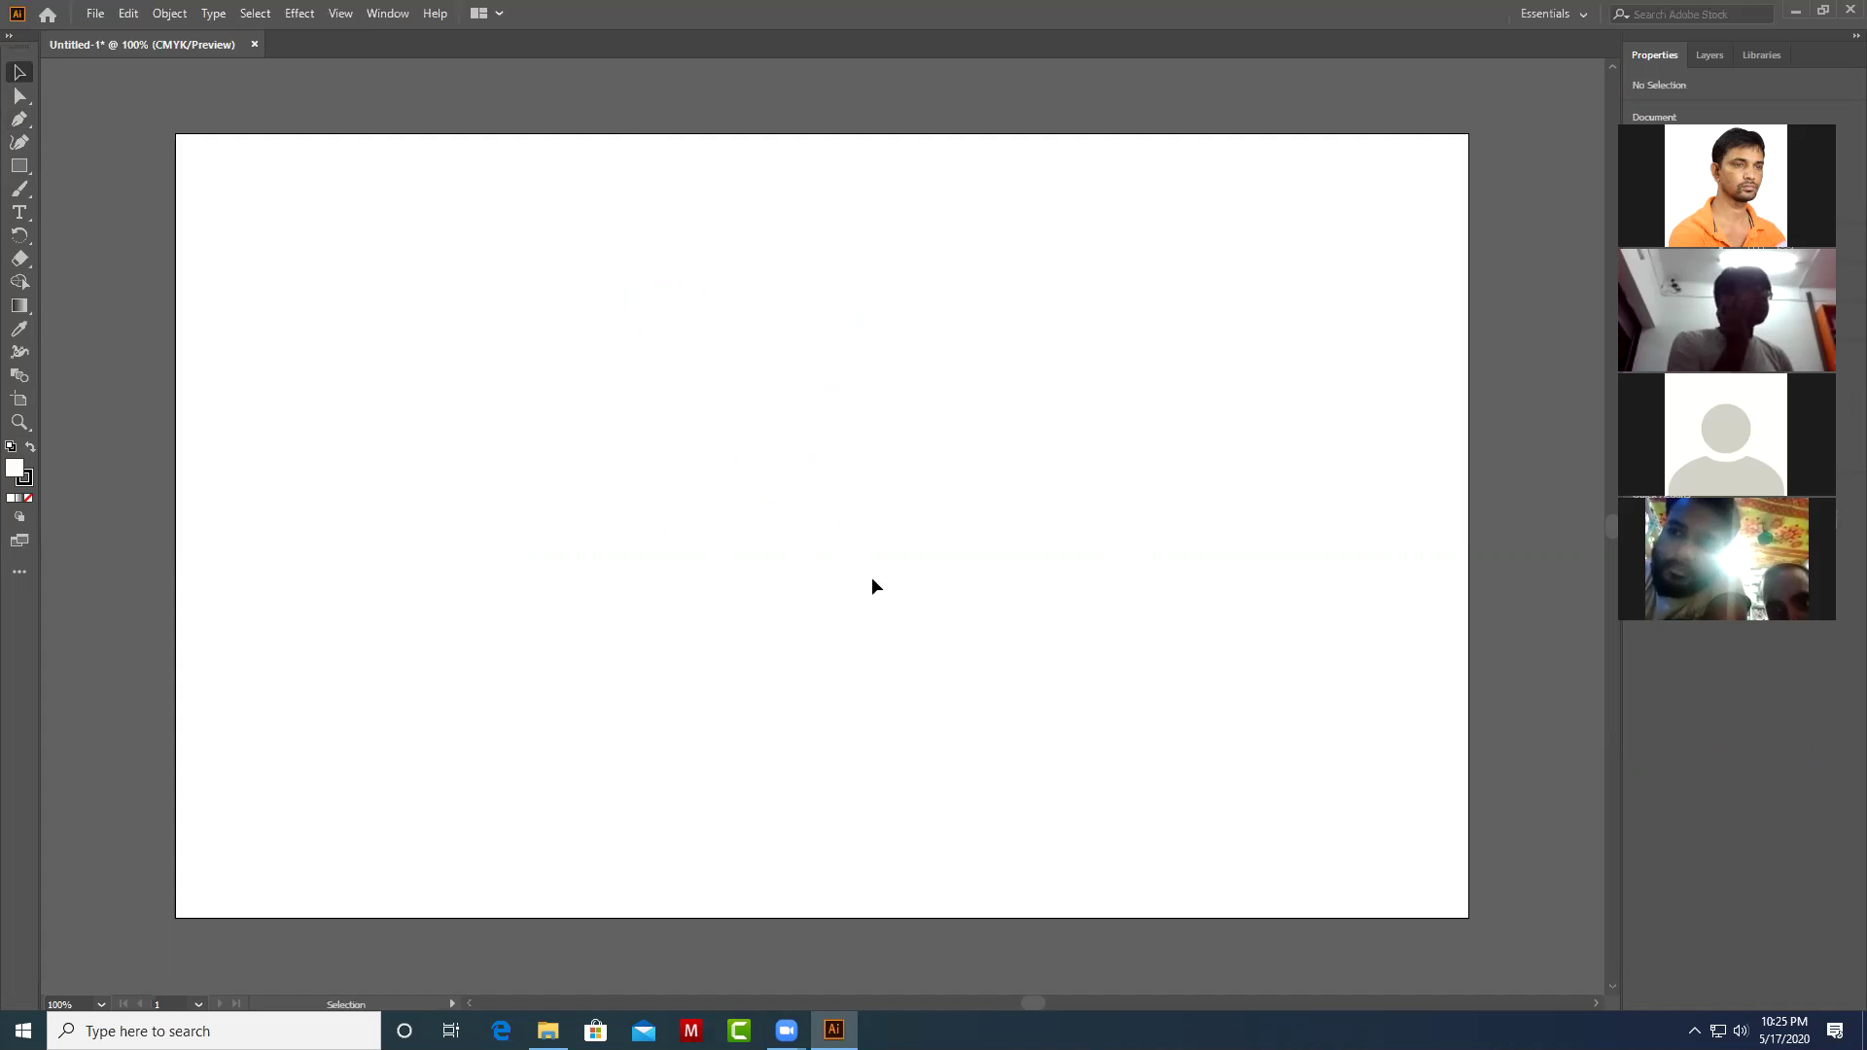
Tear the Pen tool group off into a floating panel and select the Curvature Tool.
drag(17, 123, 61, 124)
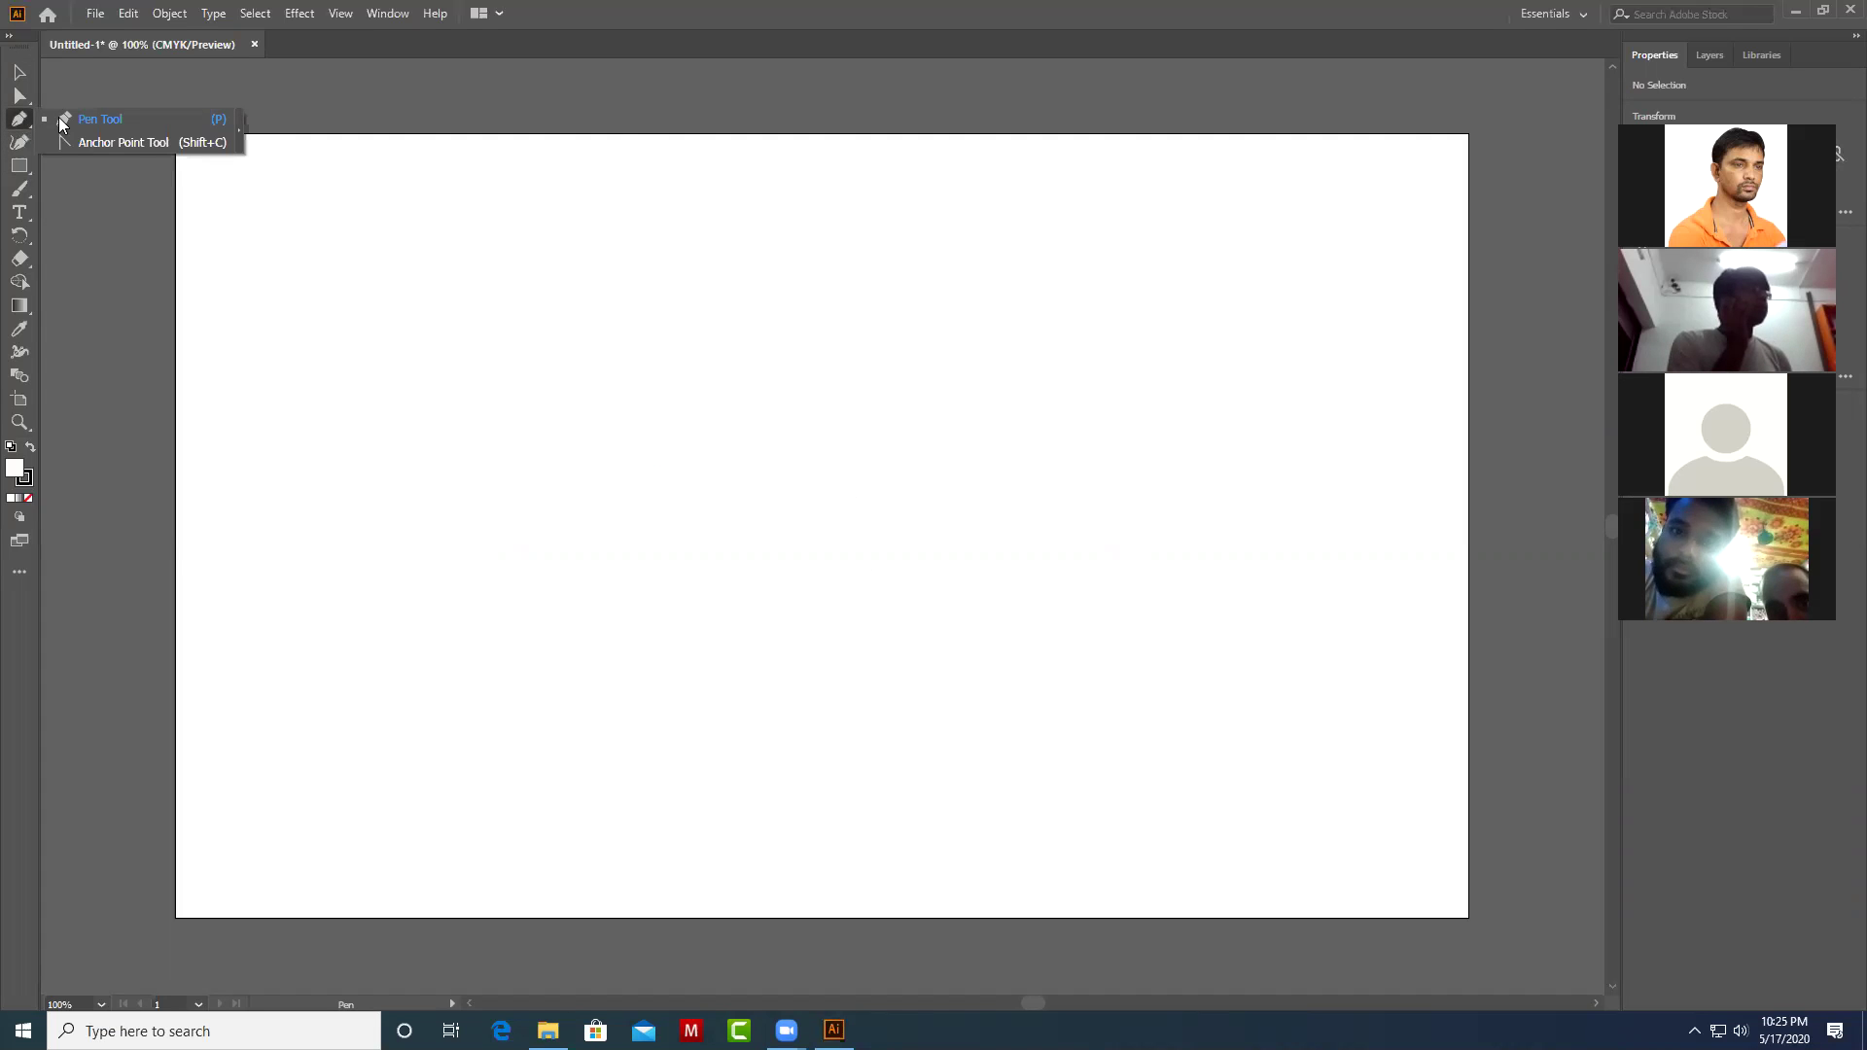
click(242, 144)
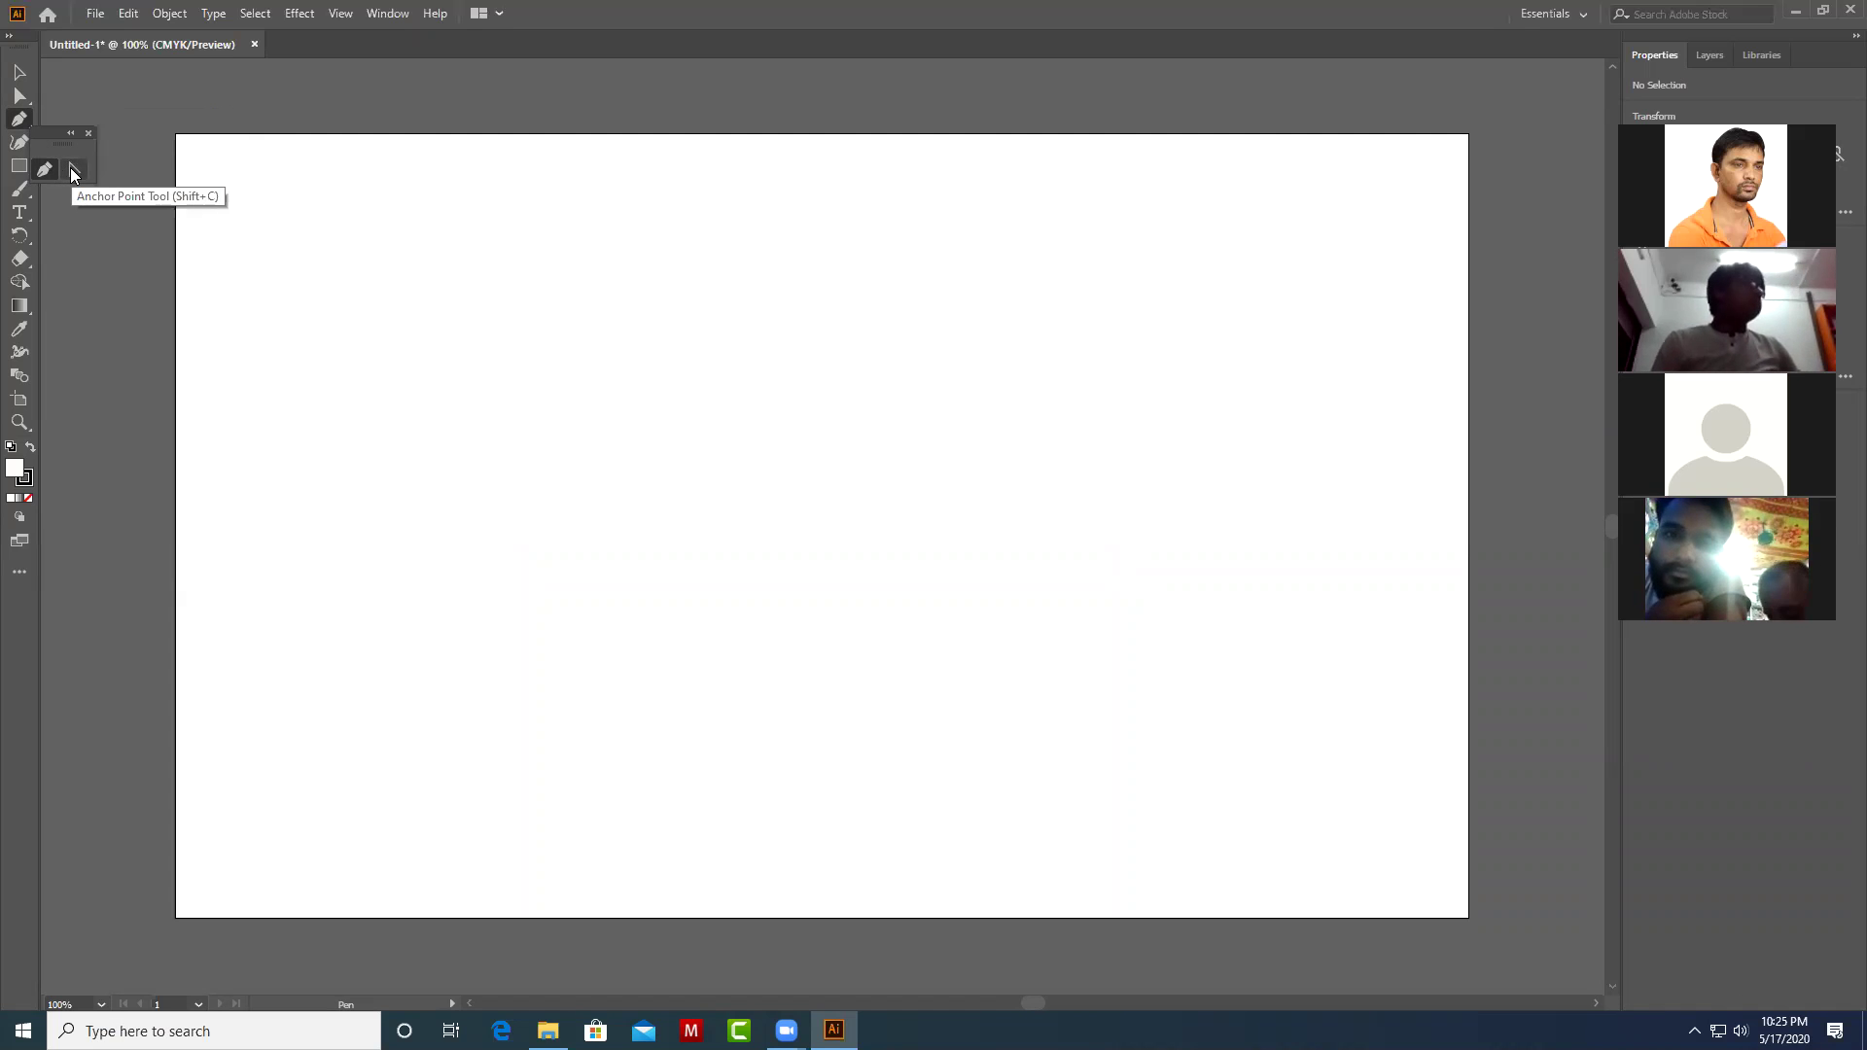
click(72, 168)
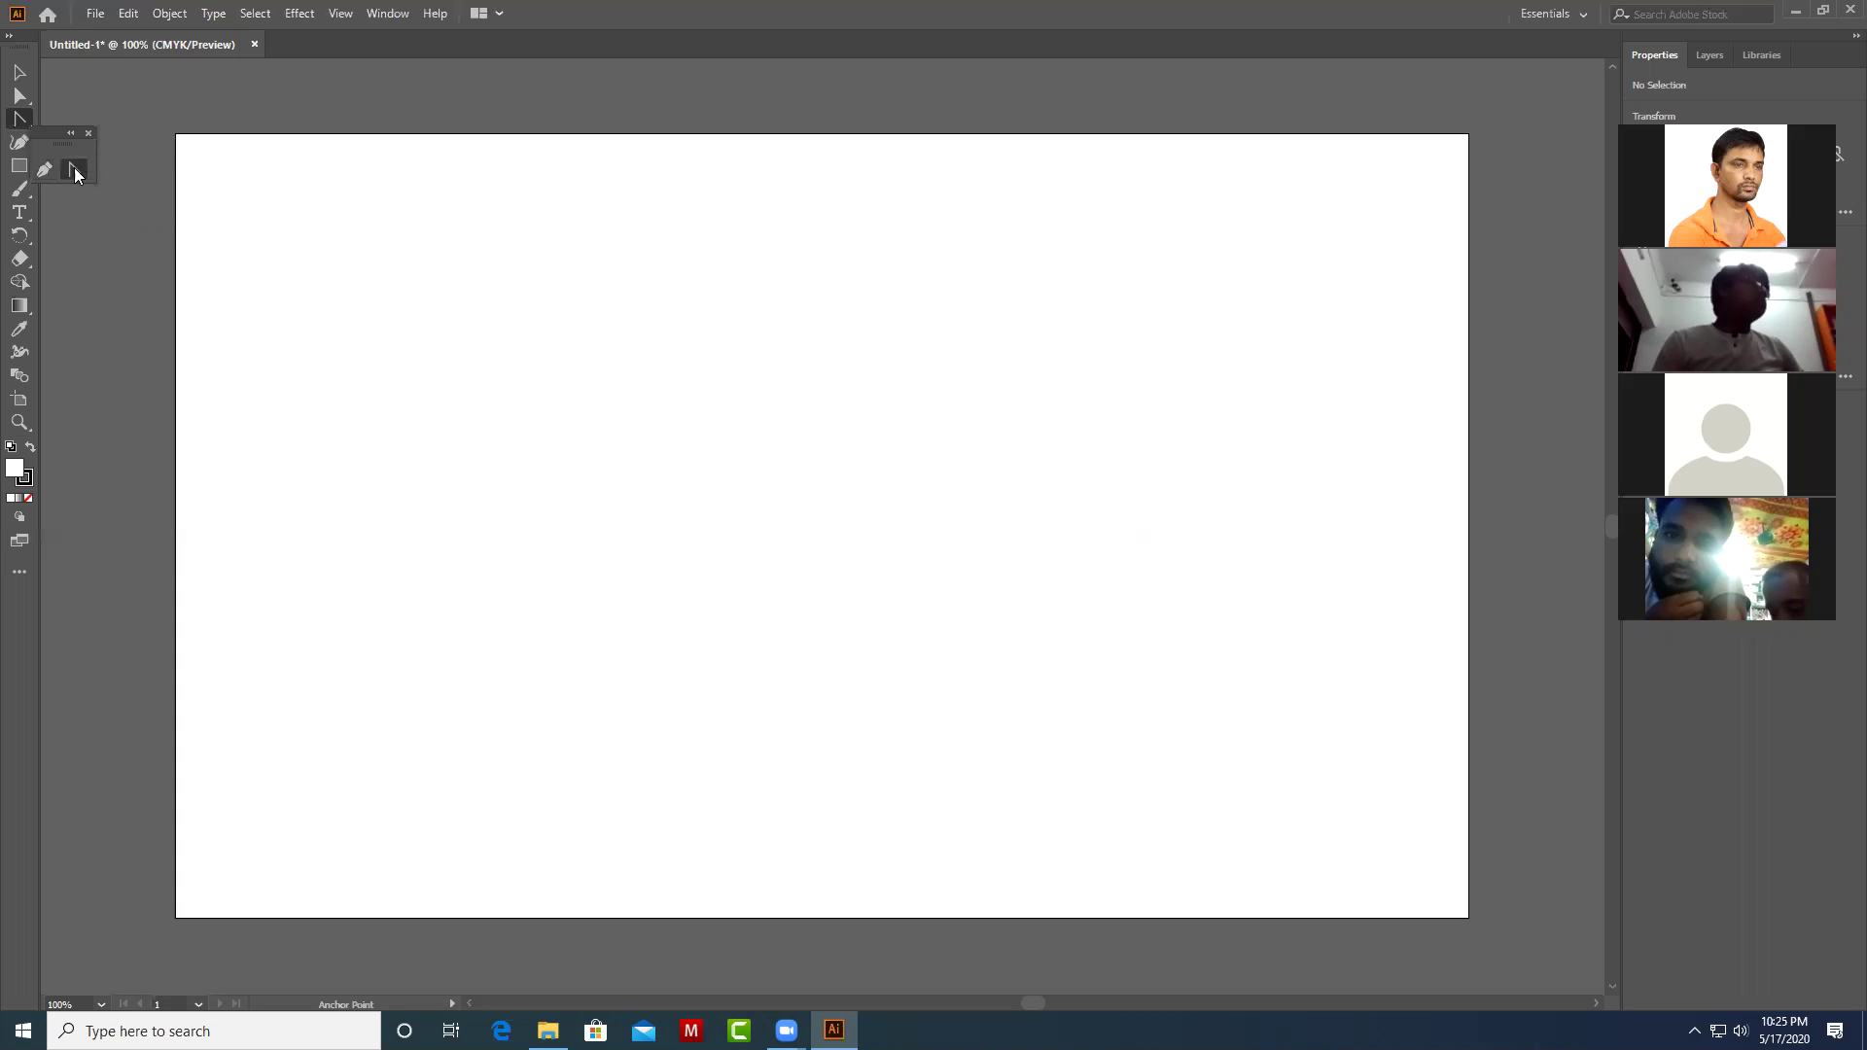
click(17, 143)
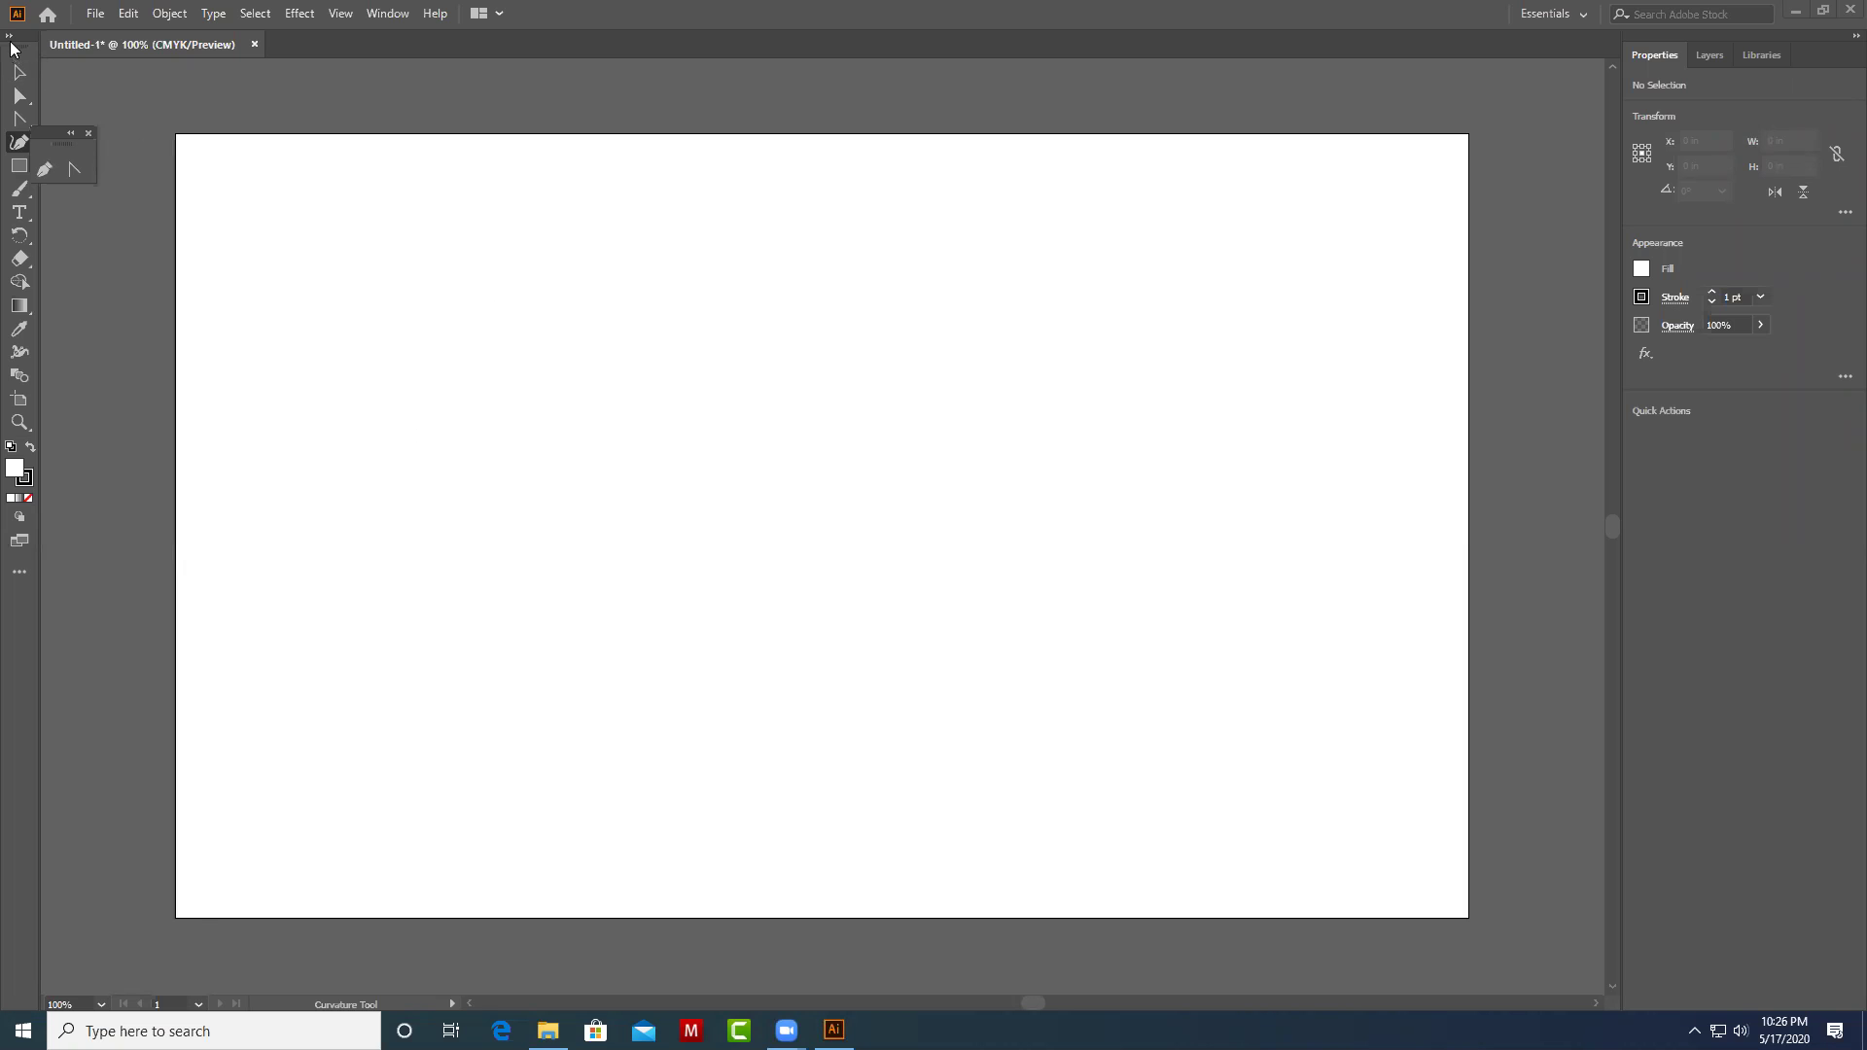
Show the toolbar in two columns, reposition the floating pen group and pick the Pen tool.
click(10, 38)
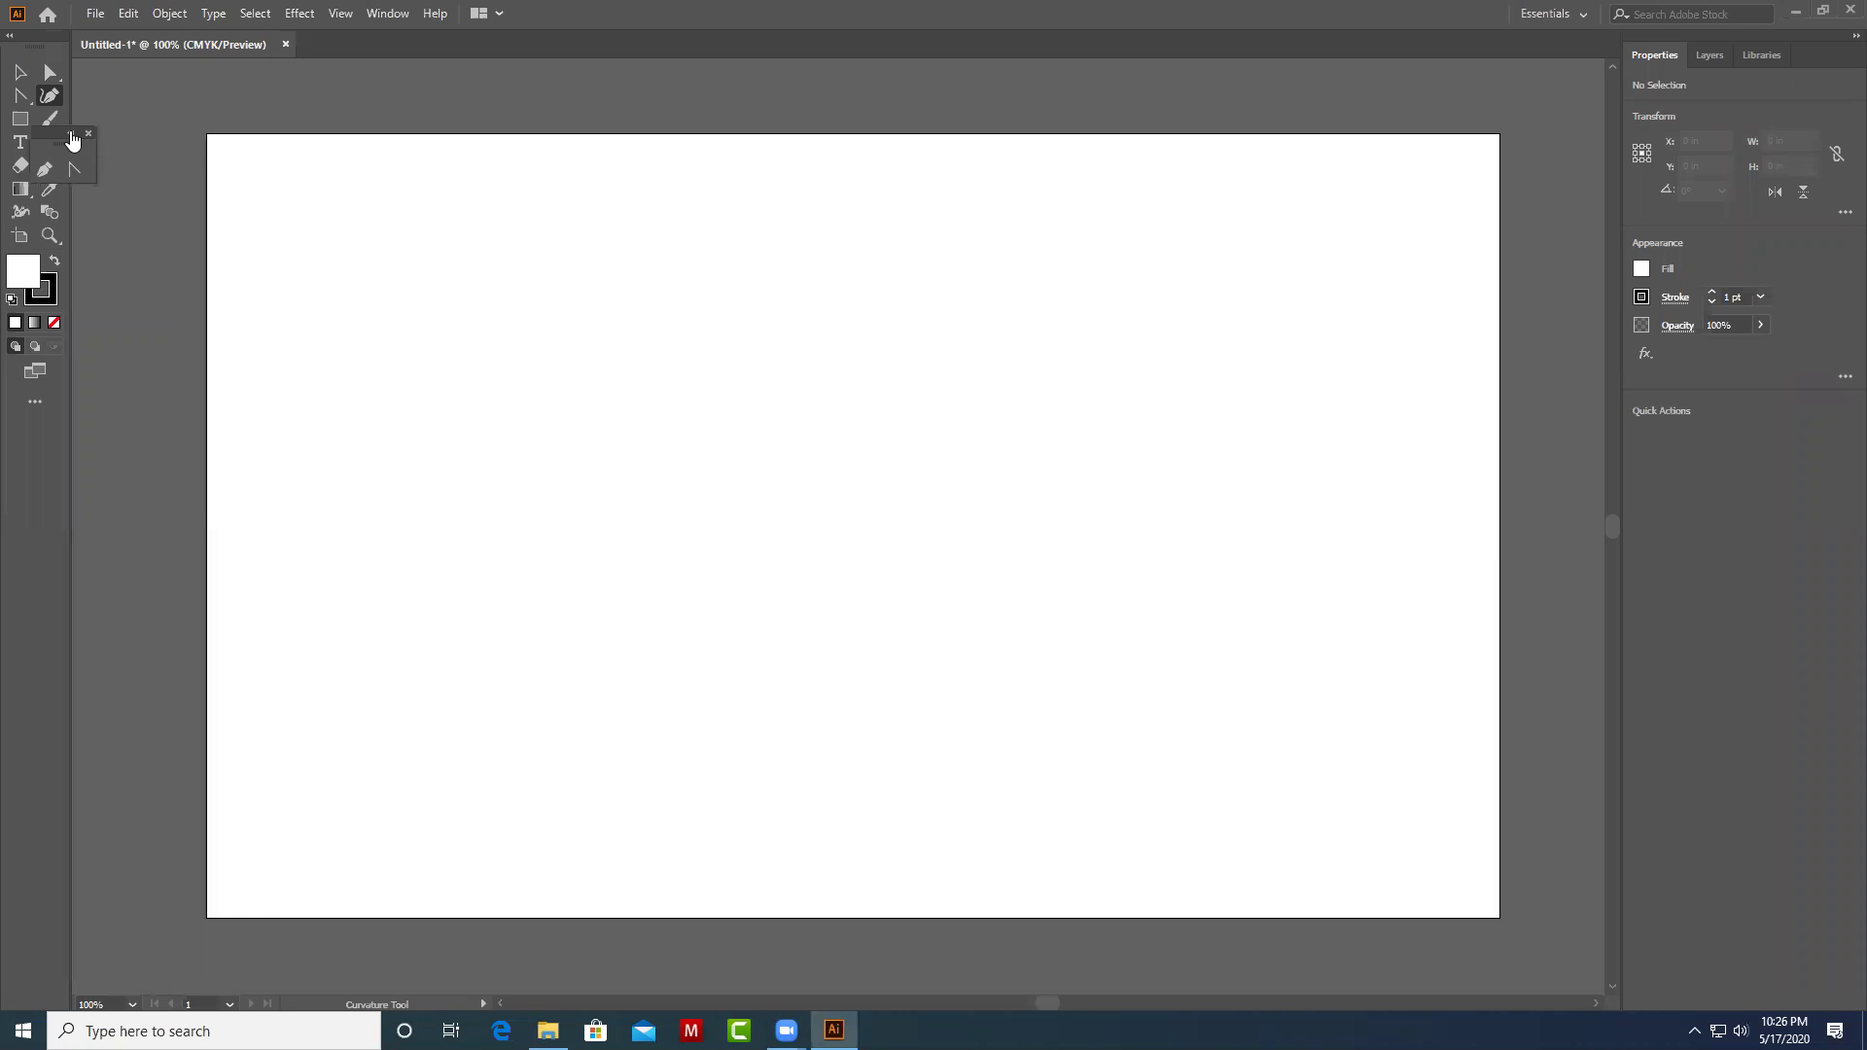
drag(73, 141, 40, 143)
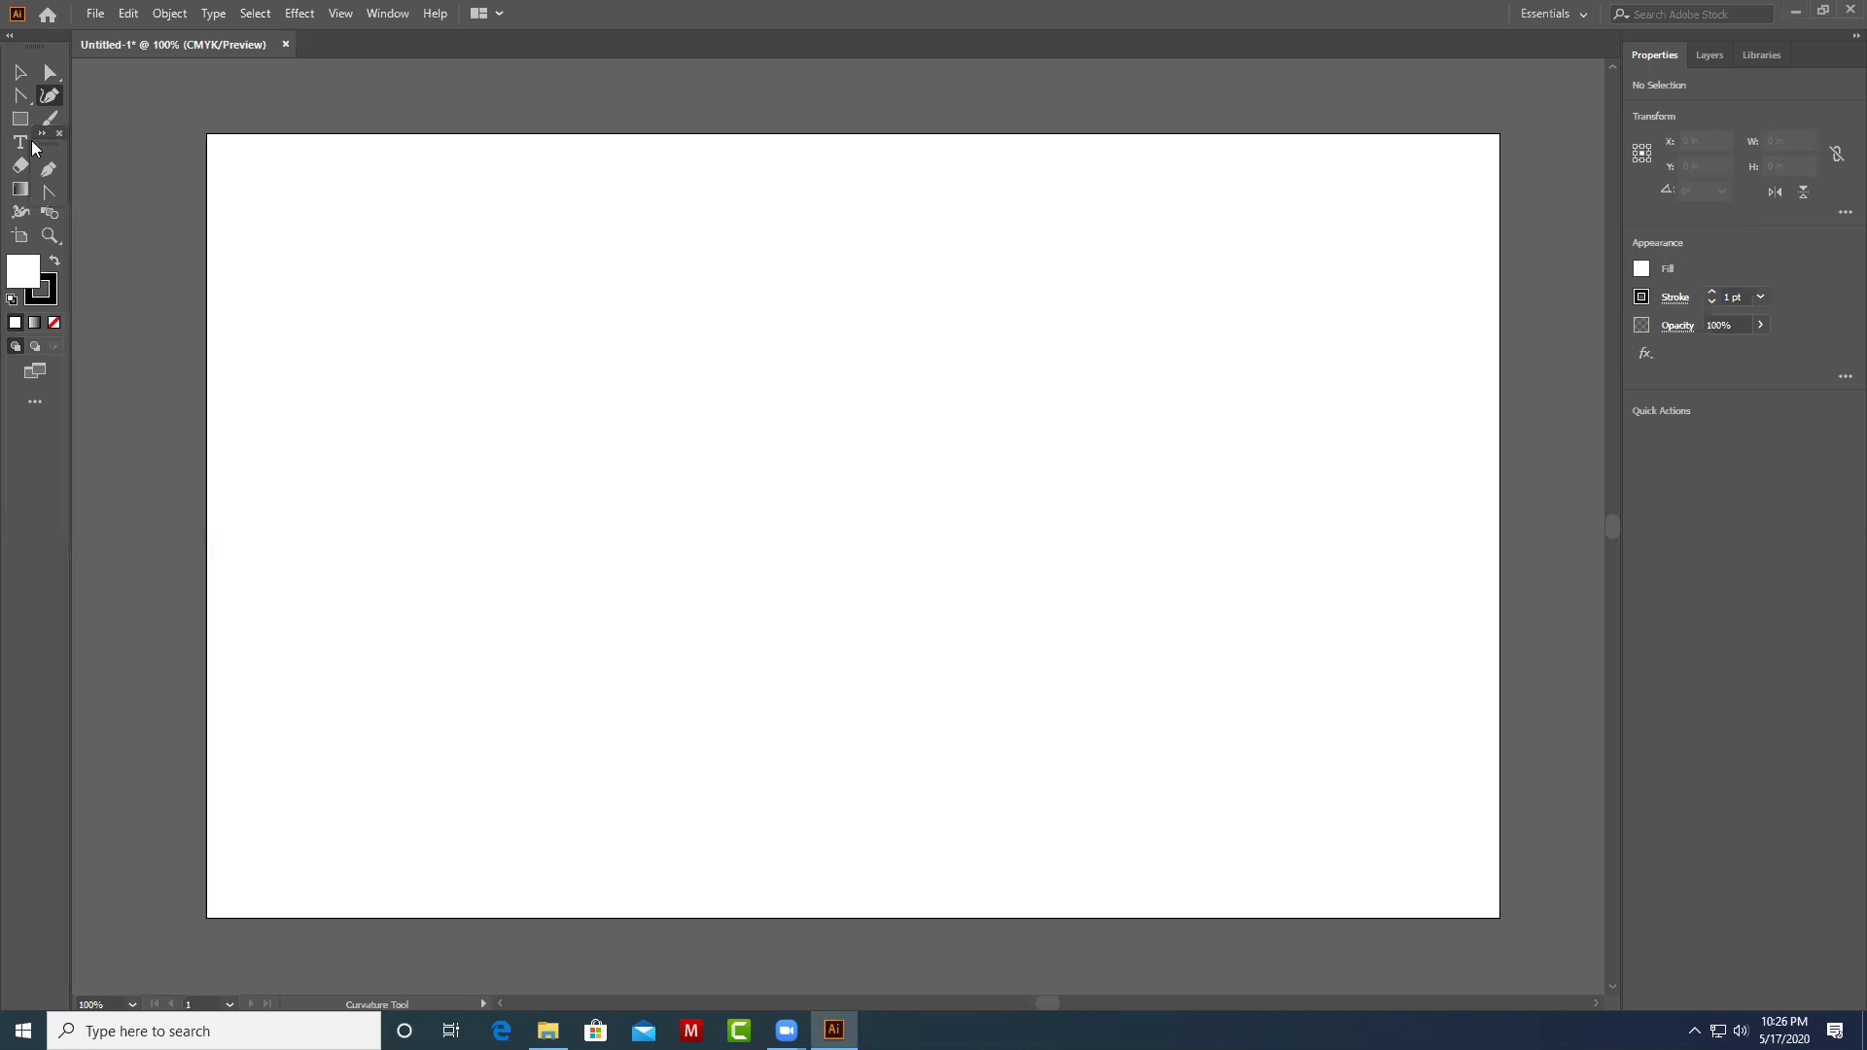
click(45, 169)
Draw a closed four-corner rectangle outline with the Pen tool.
click(593, 292)
click(1038, 292)
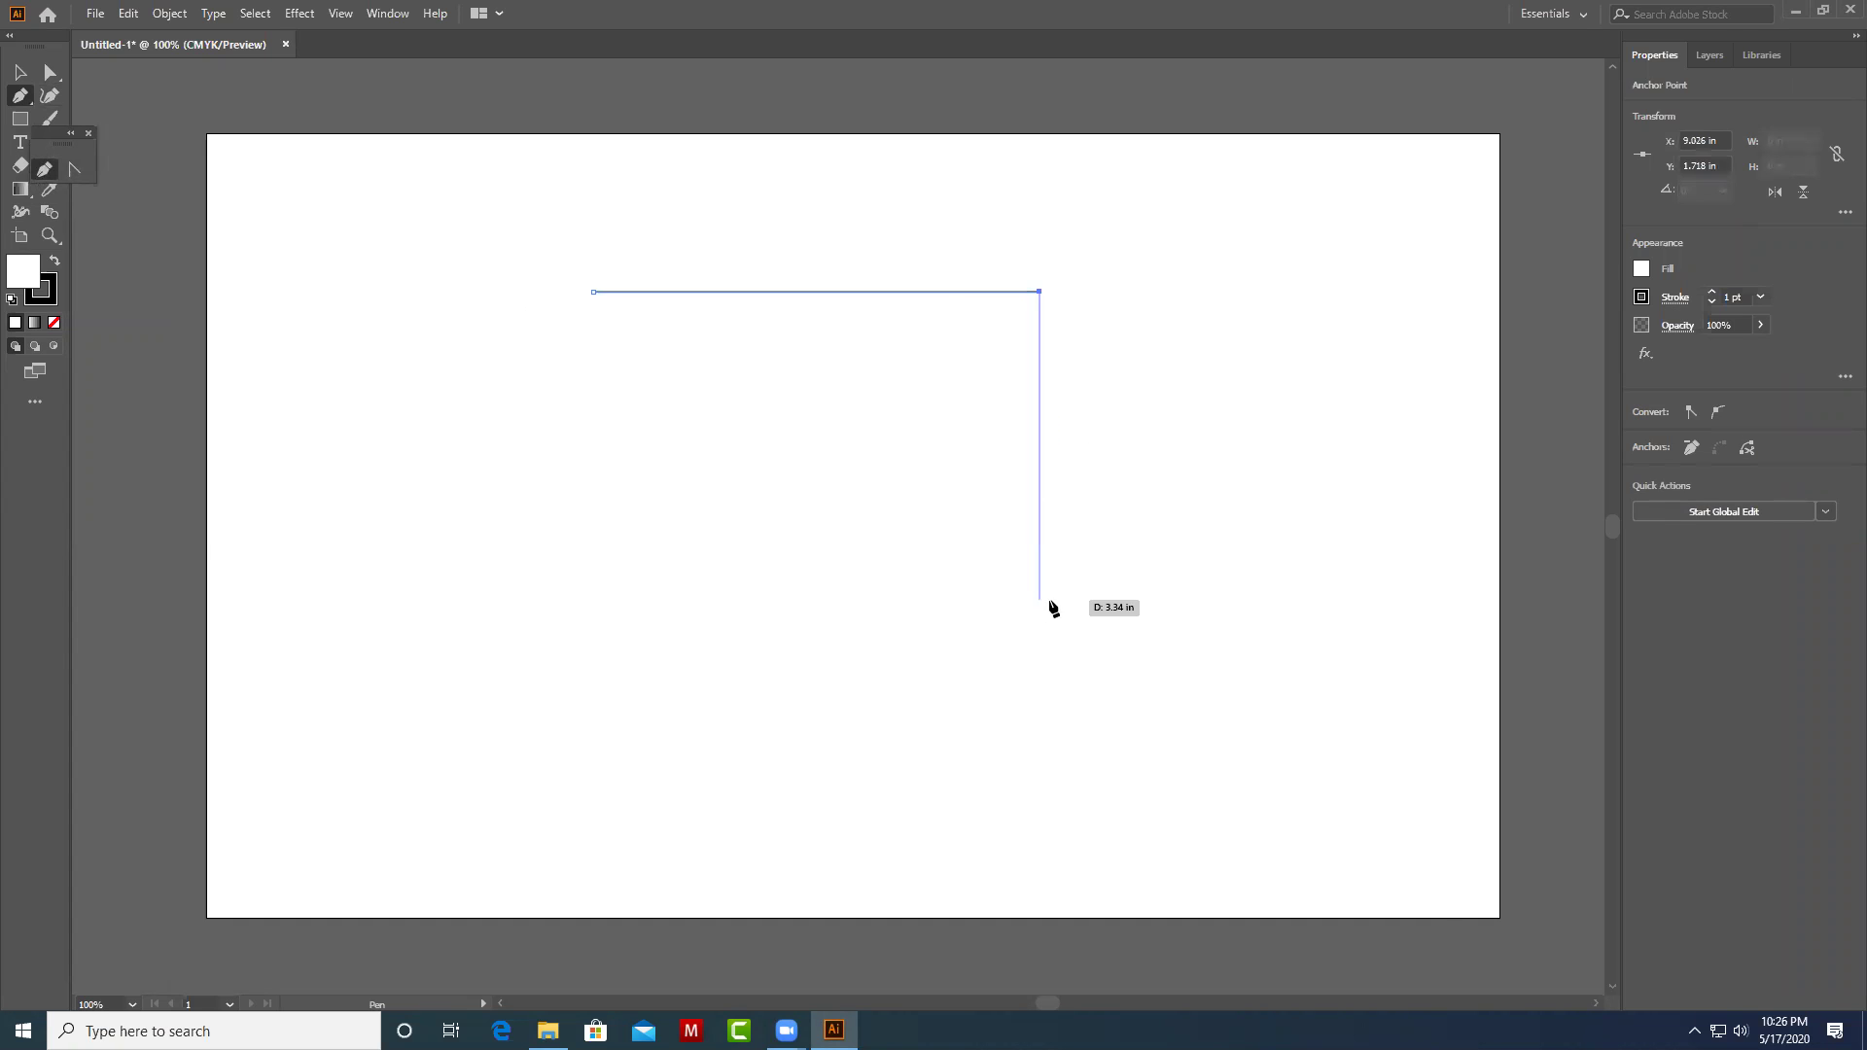
click(1038, 610)
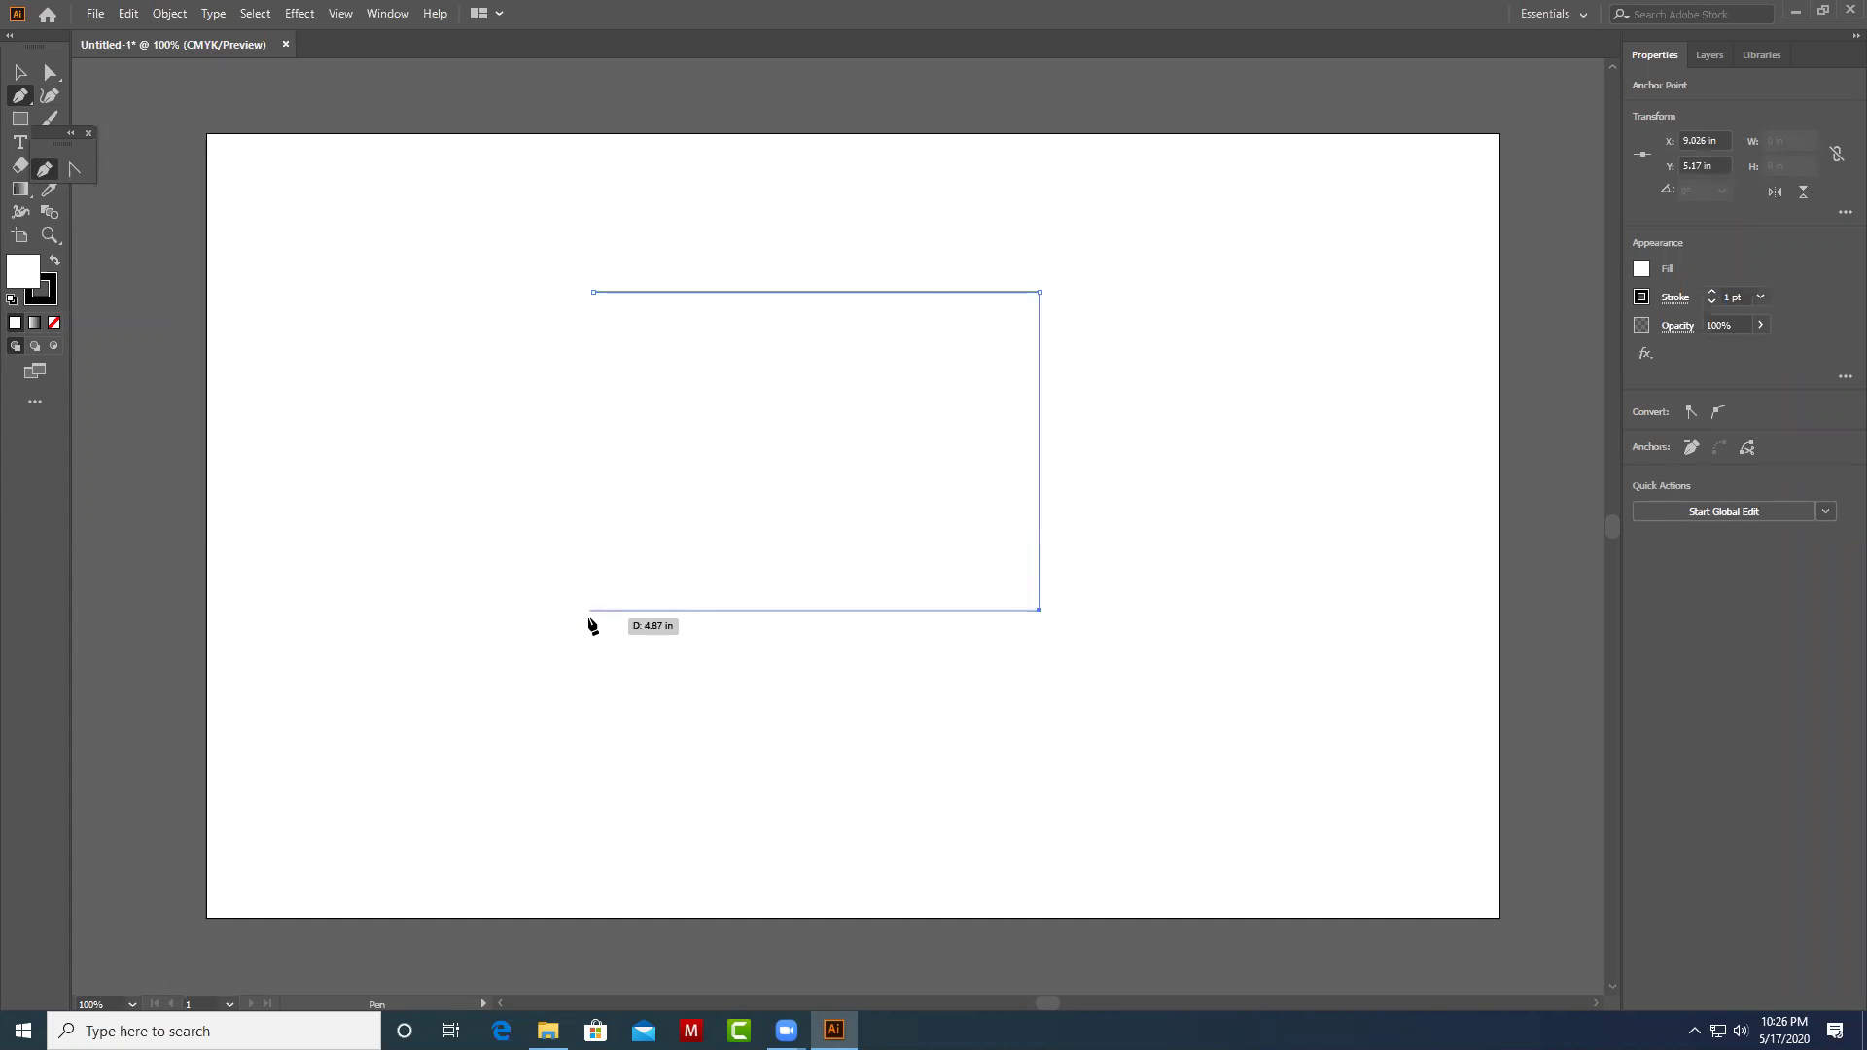
click(585, 609)
double_click(593, 292)
key(ctrl+z)
Nudge the rectangle slightly left and select it again.
key(v)
key(shift+Left)
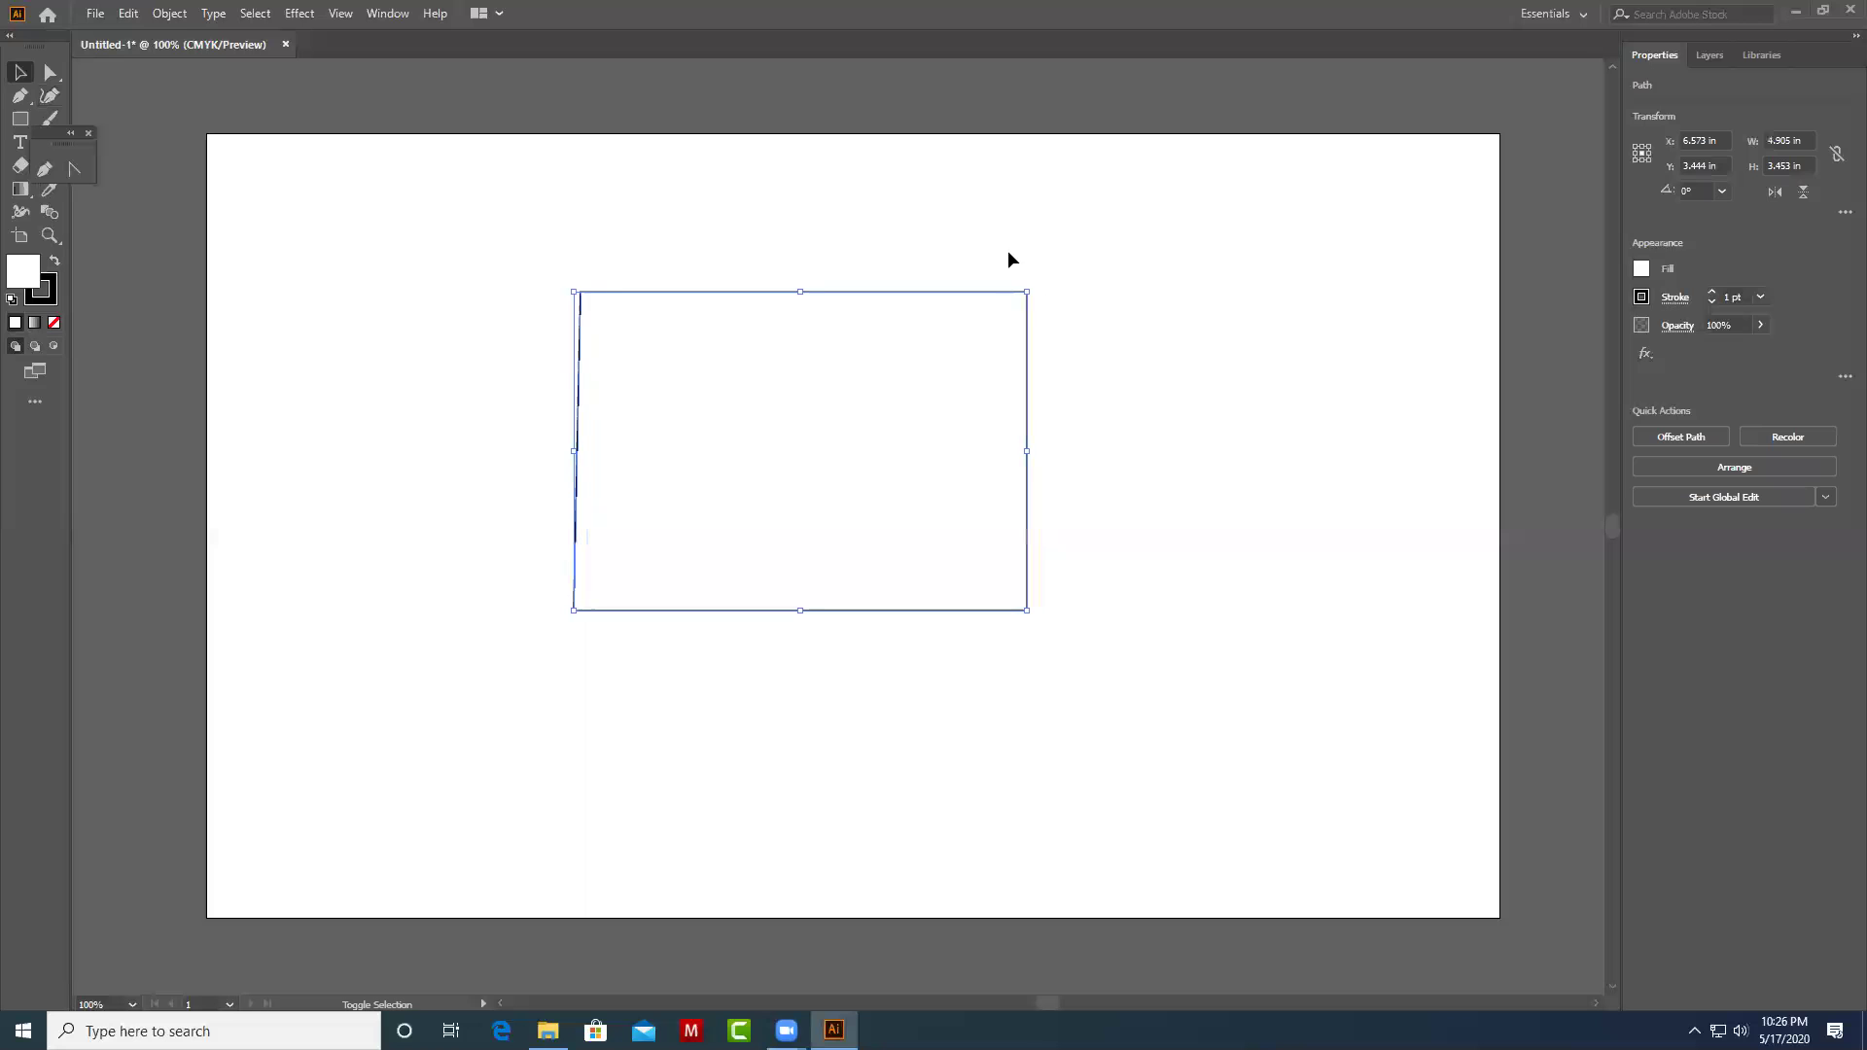
click(1070, 260)
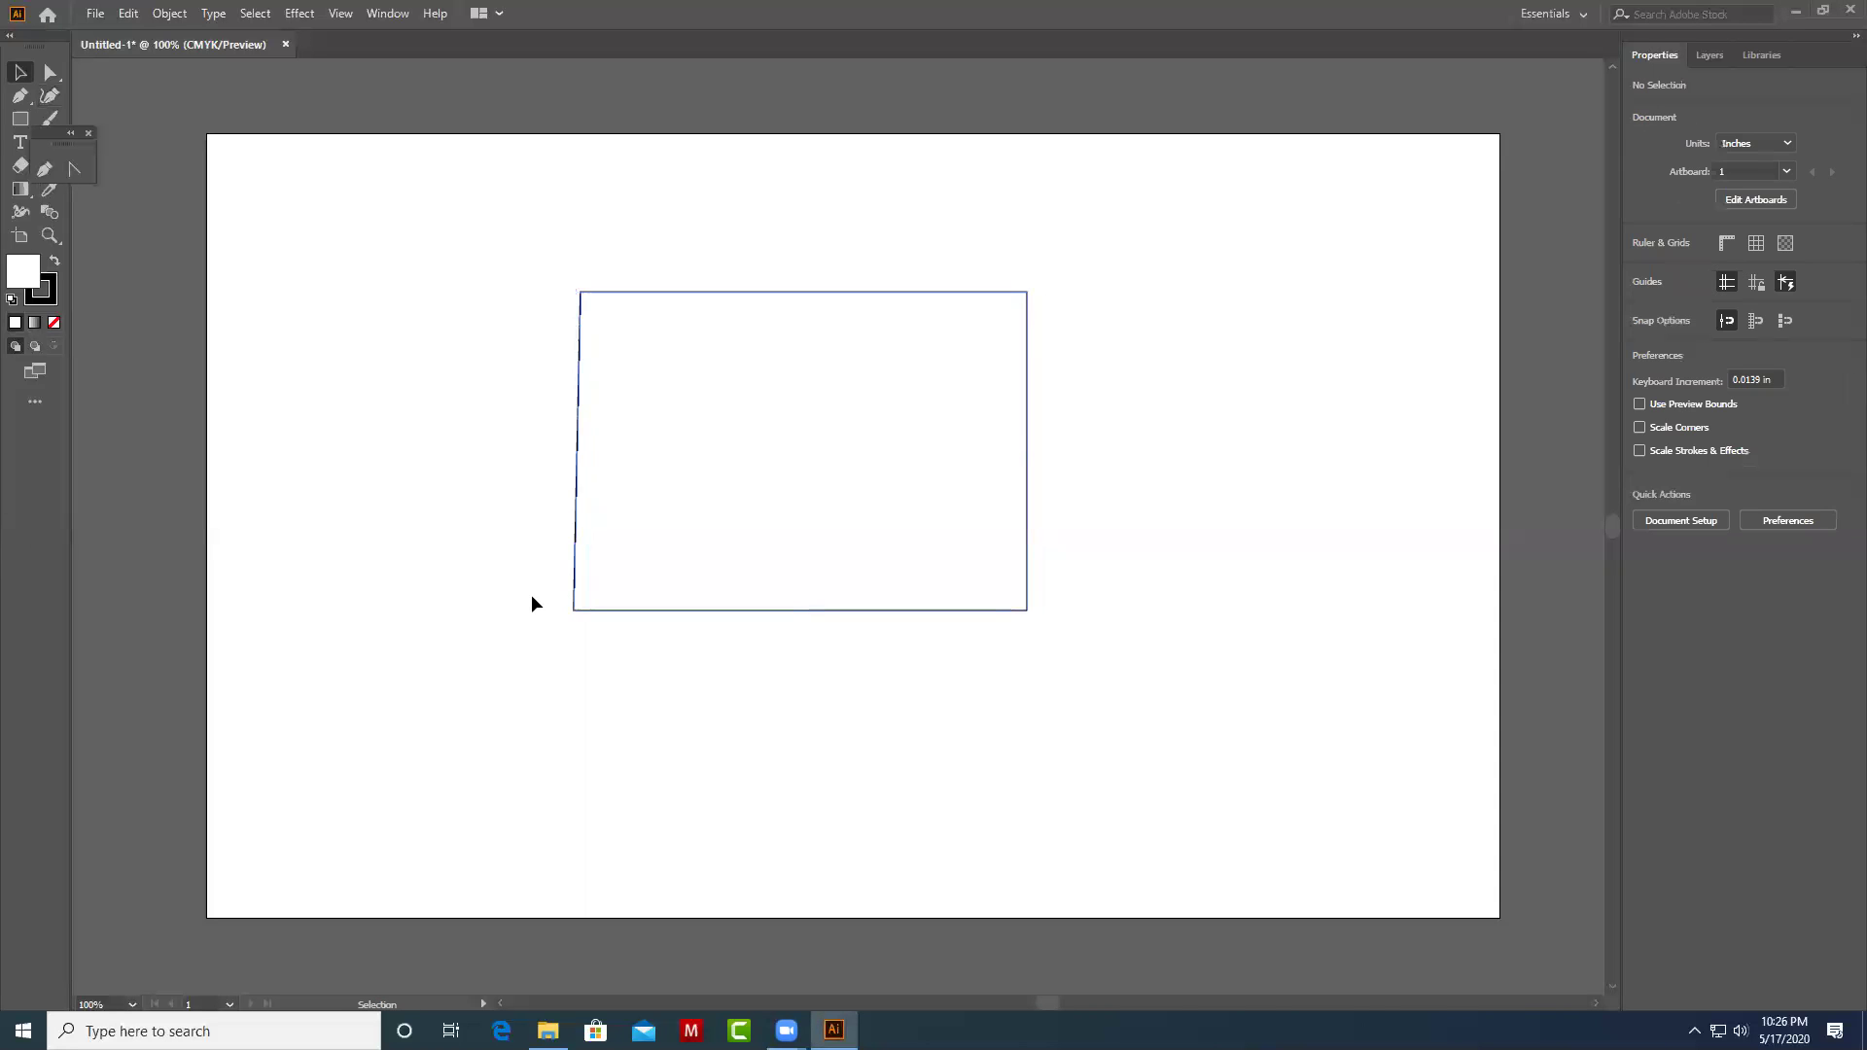
click(580, 621)
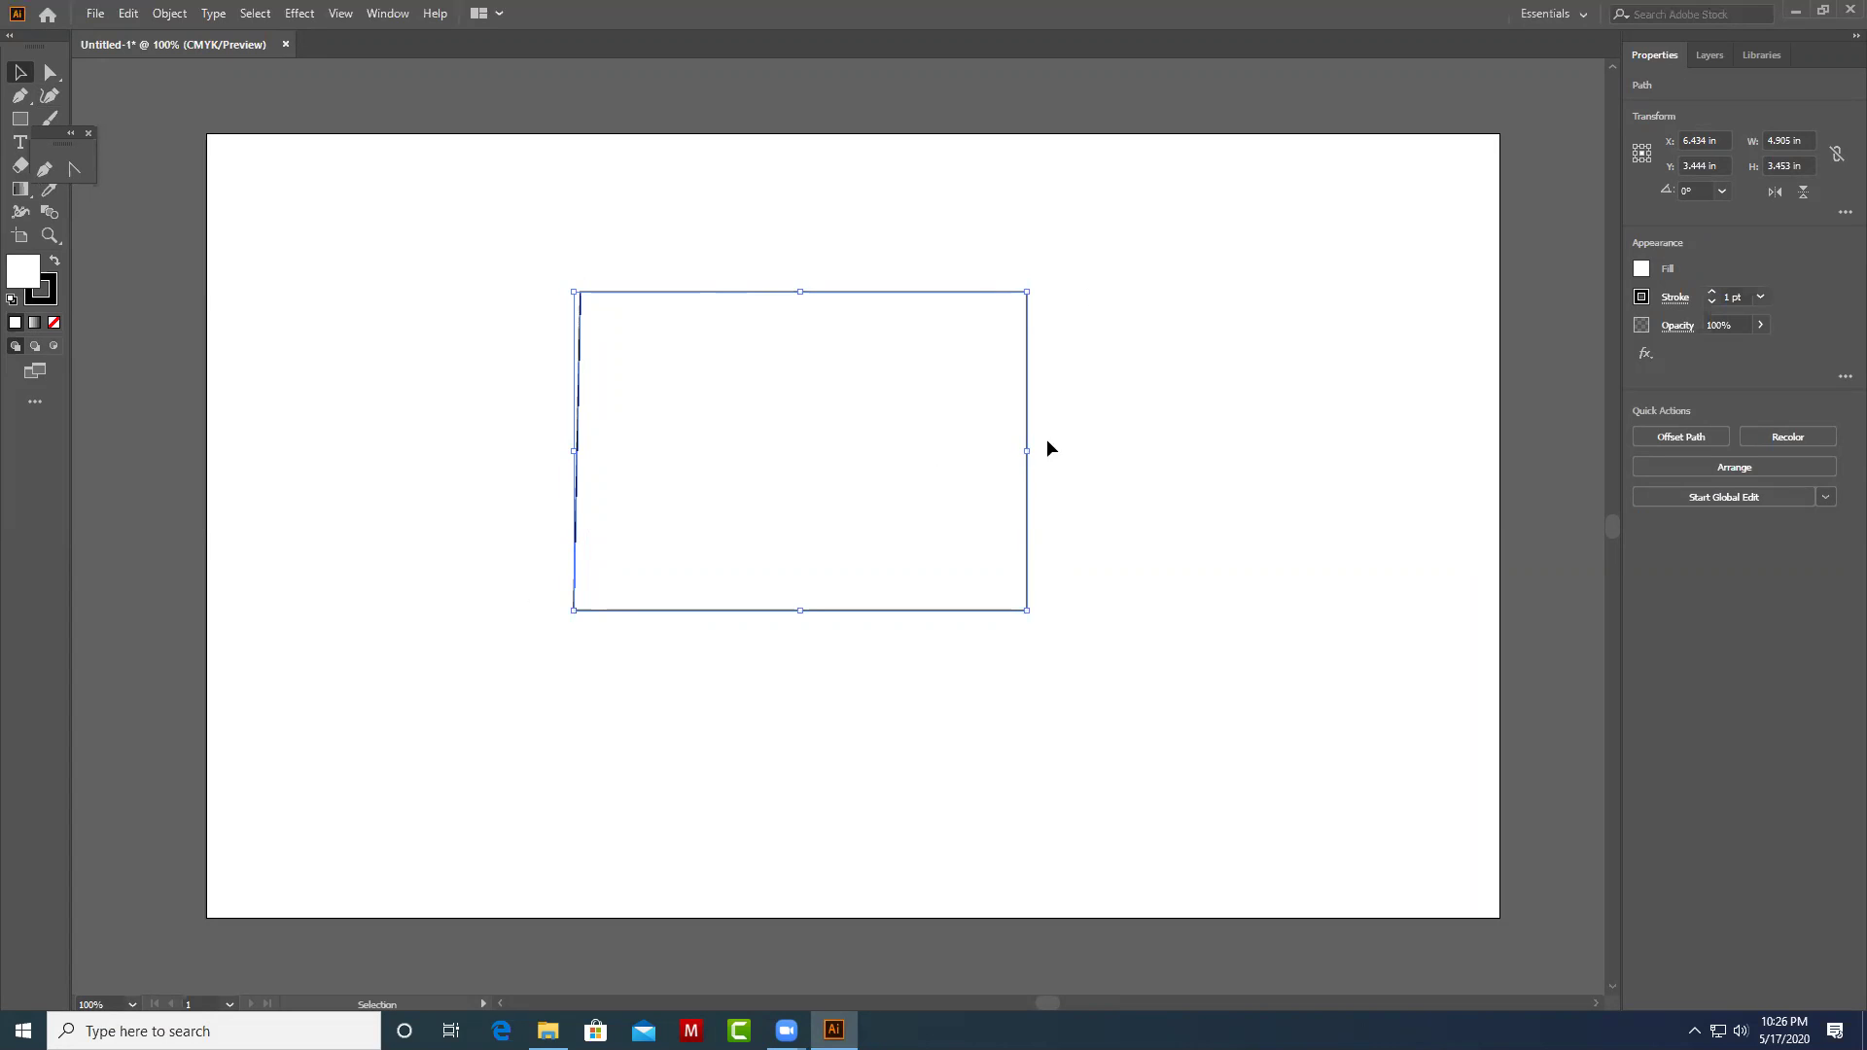
click(1087, 438)
key(ctrl+z)
click(1125, 476)
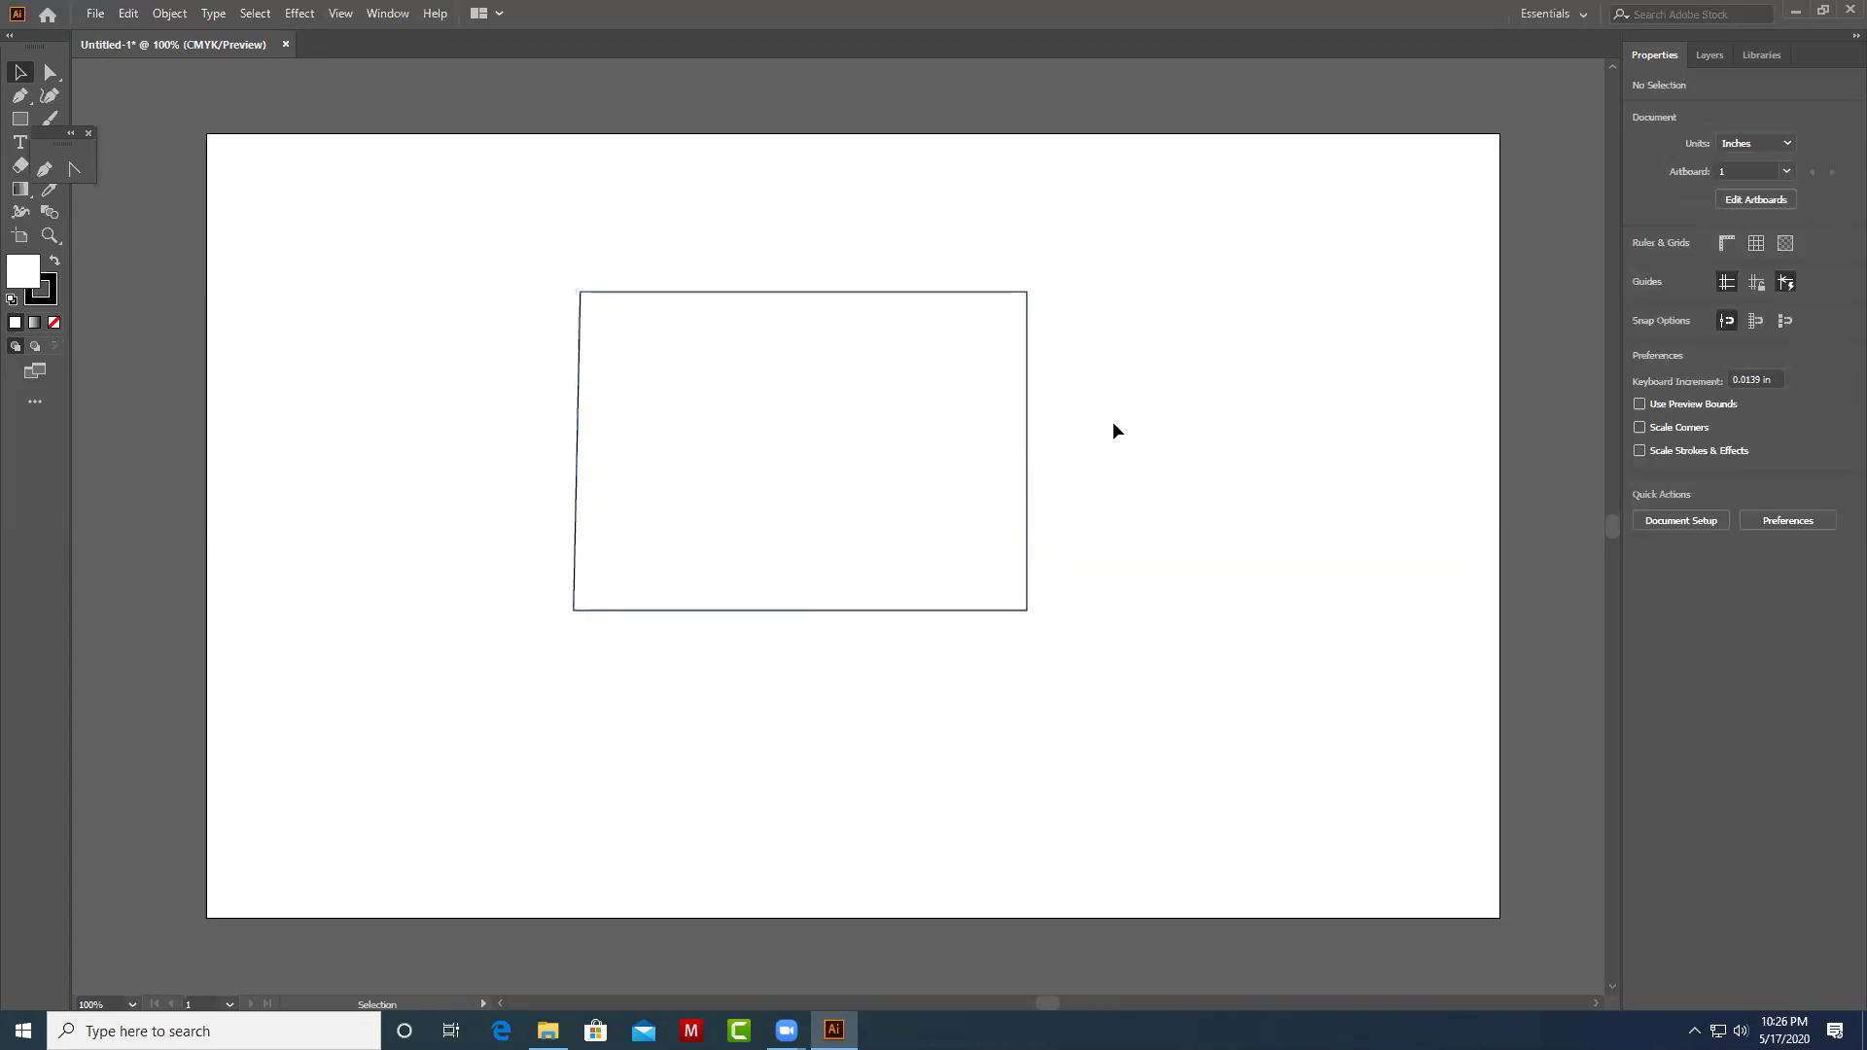
key(ctrl+a)
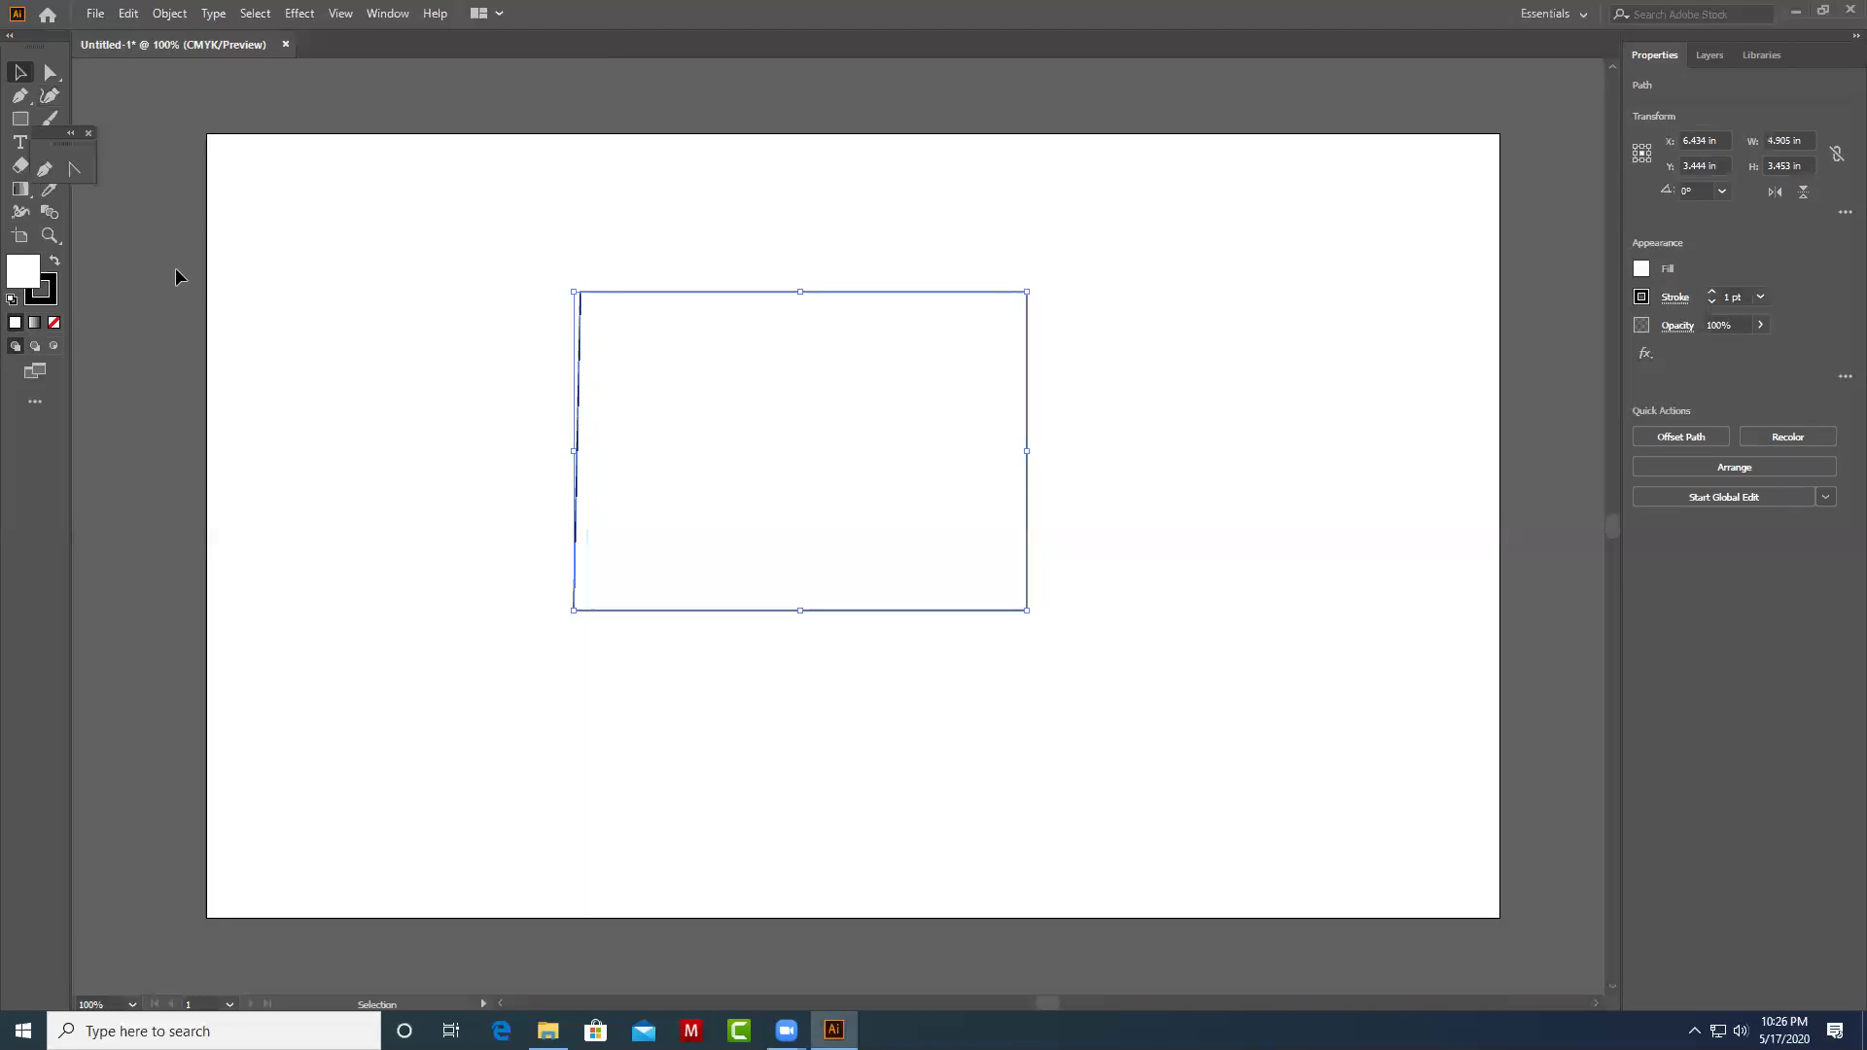
click(70, 132)
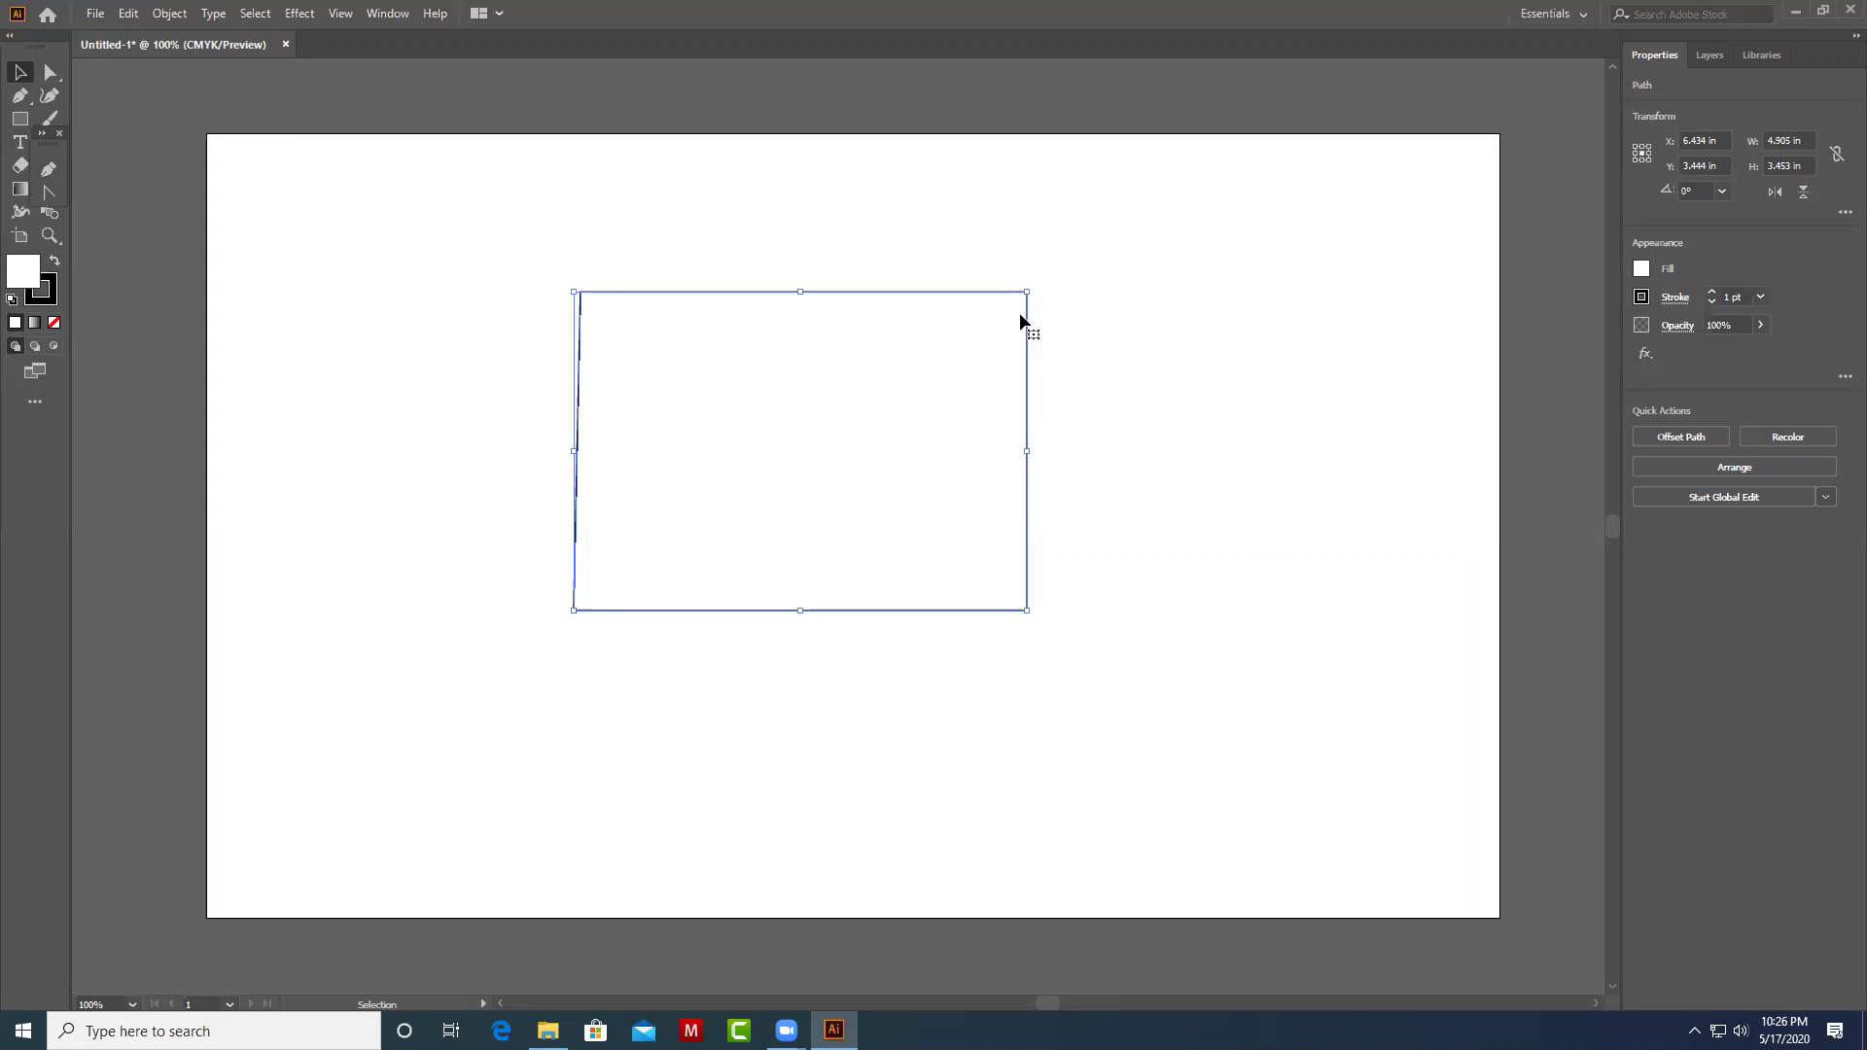
click(48, 74)
Drag the rectangle's corner anchors outward into a wide, slanted quadrilateral.
click(1028, 292)
drag(1028, 292, 1254, 237)
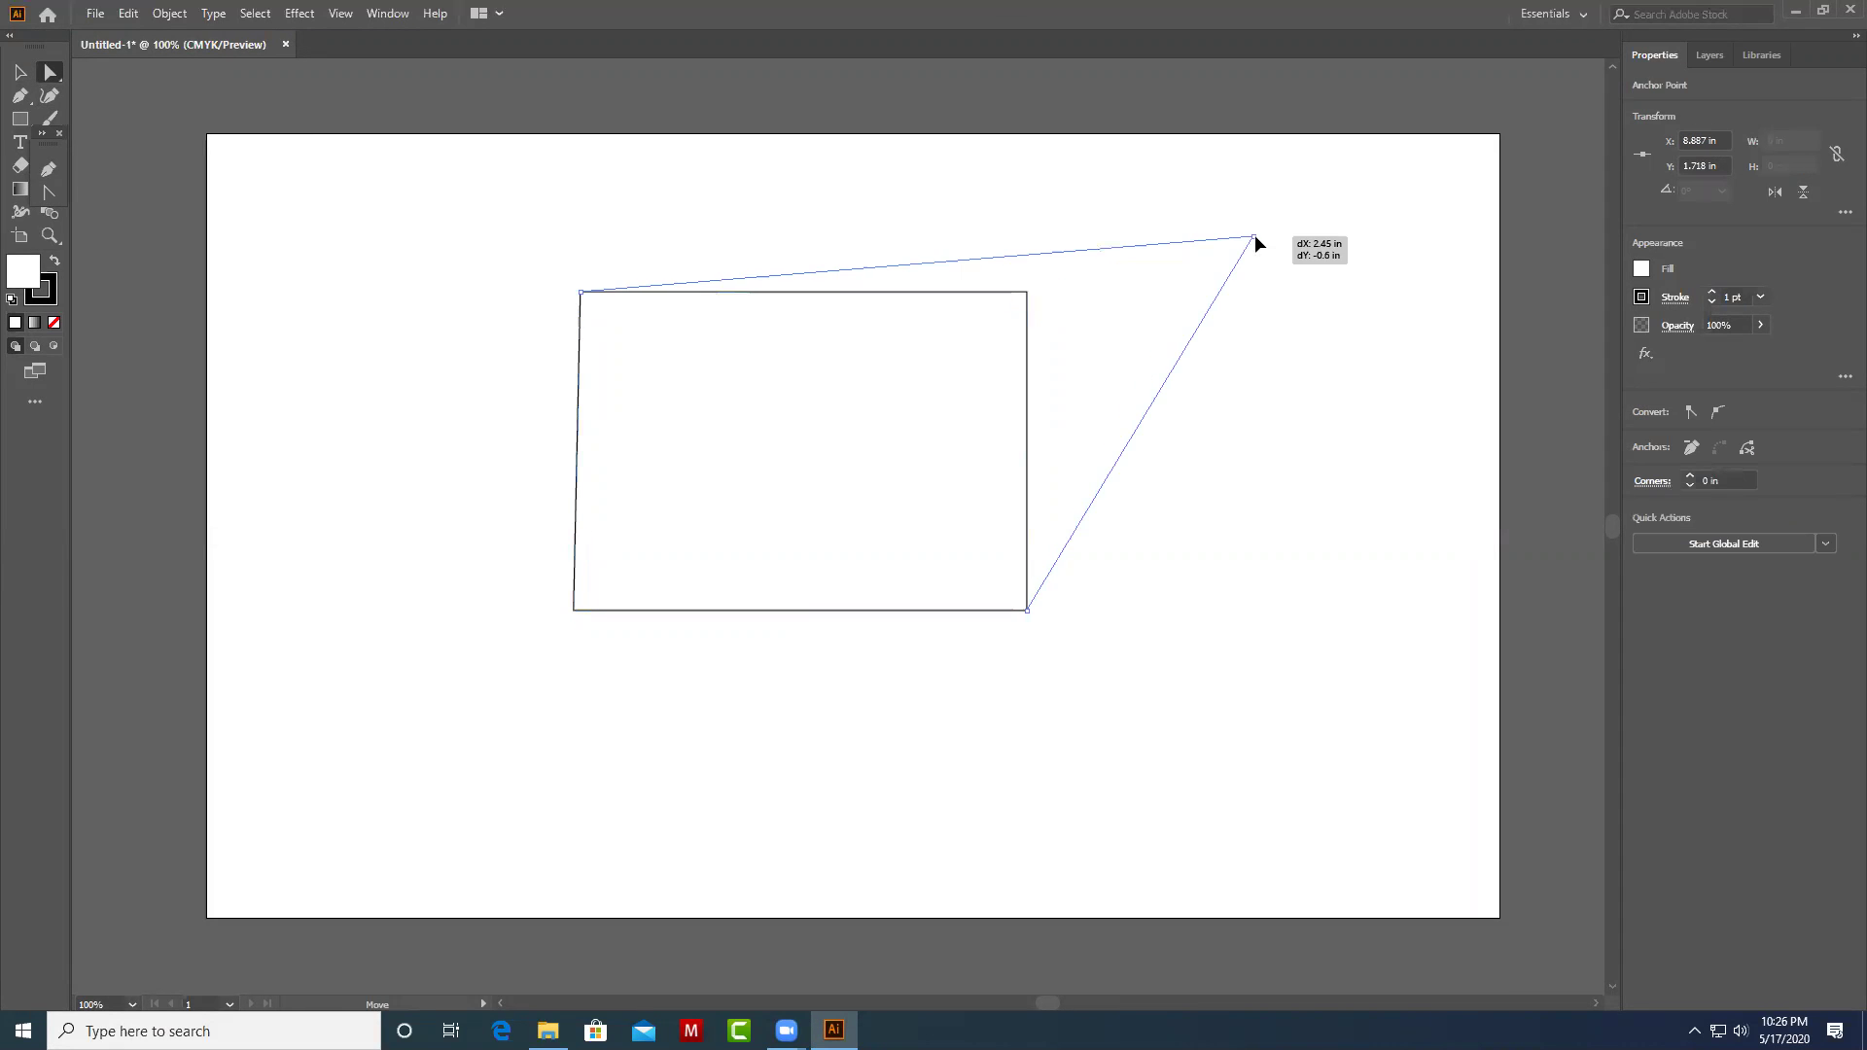
drag(1028, 611, 1348, 751)
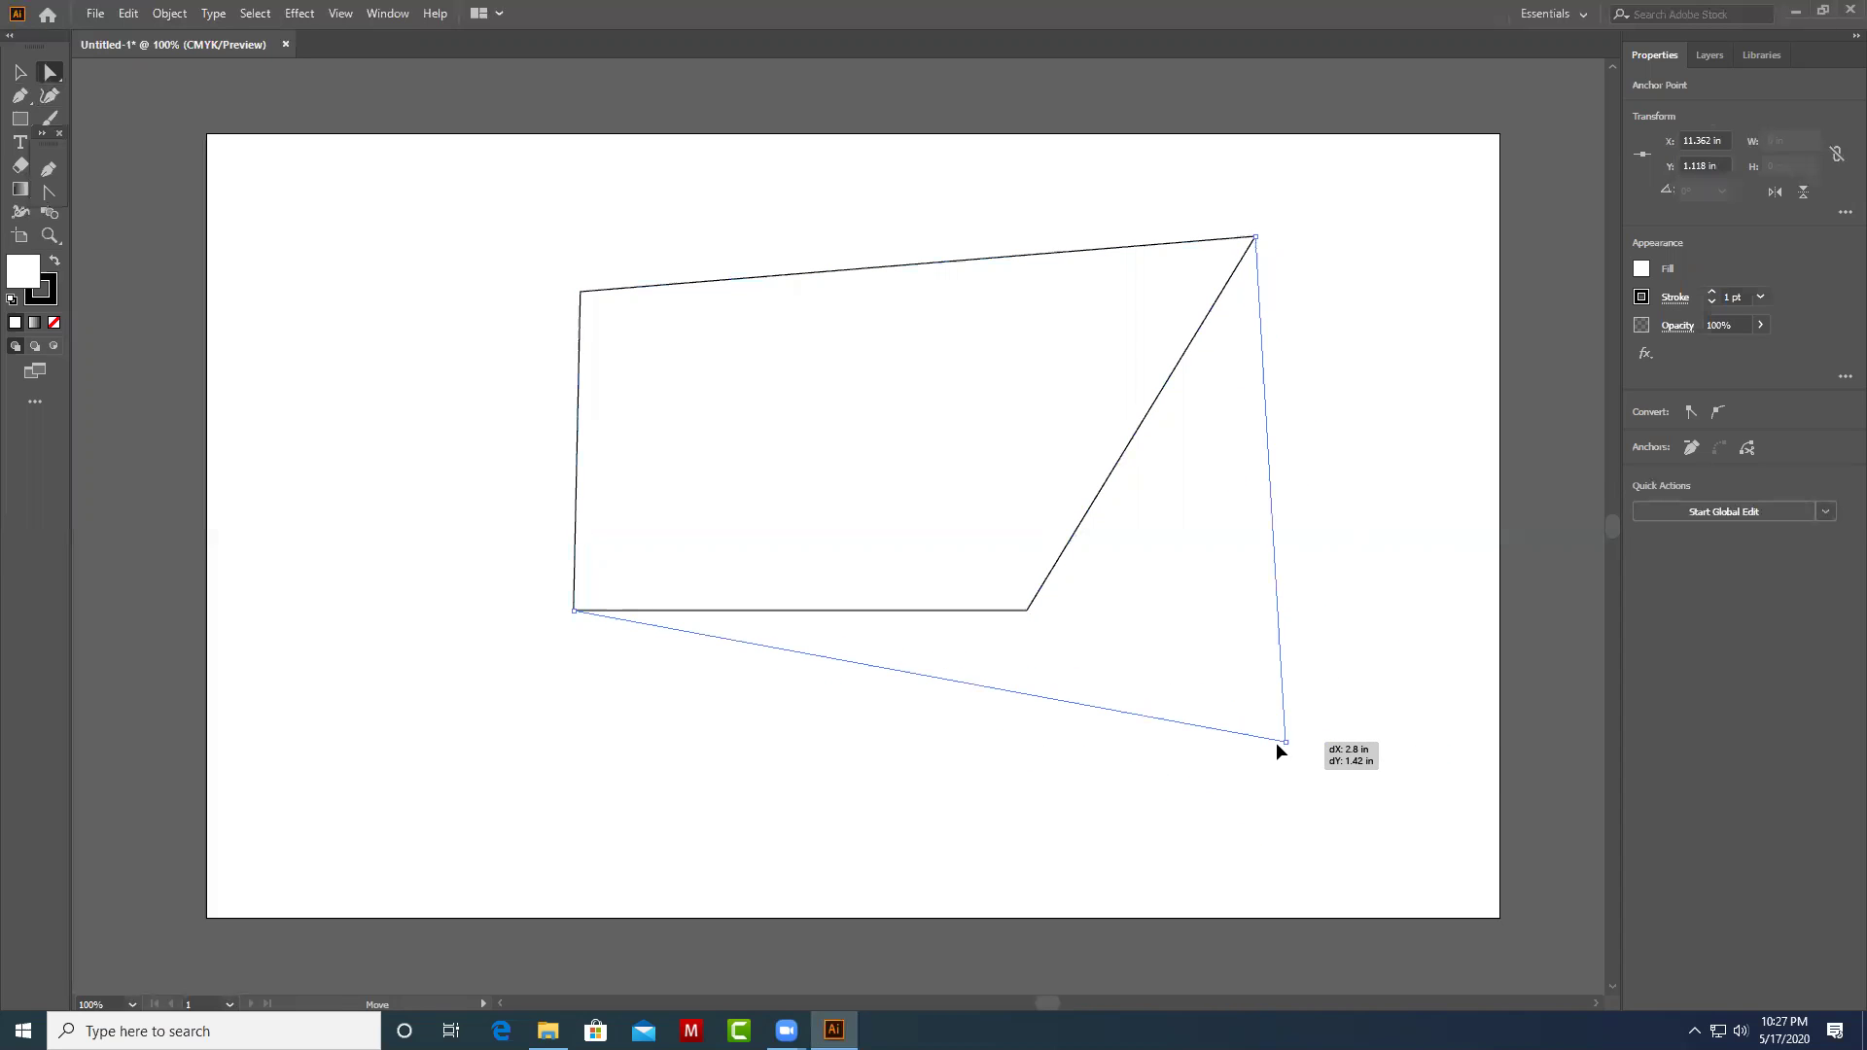
drag(1349, 750, 1256, 720)
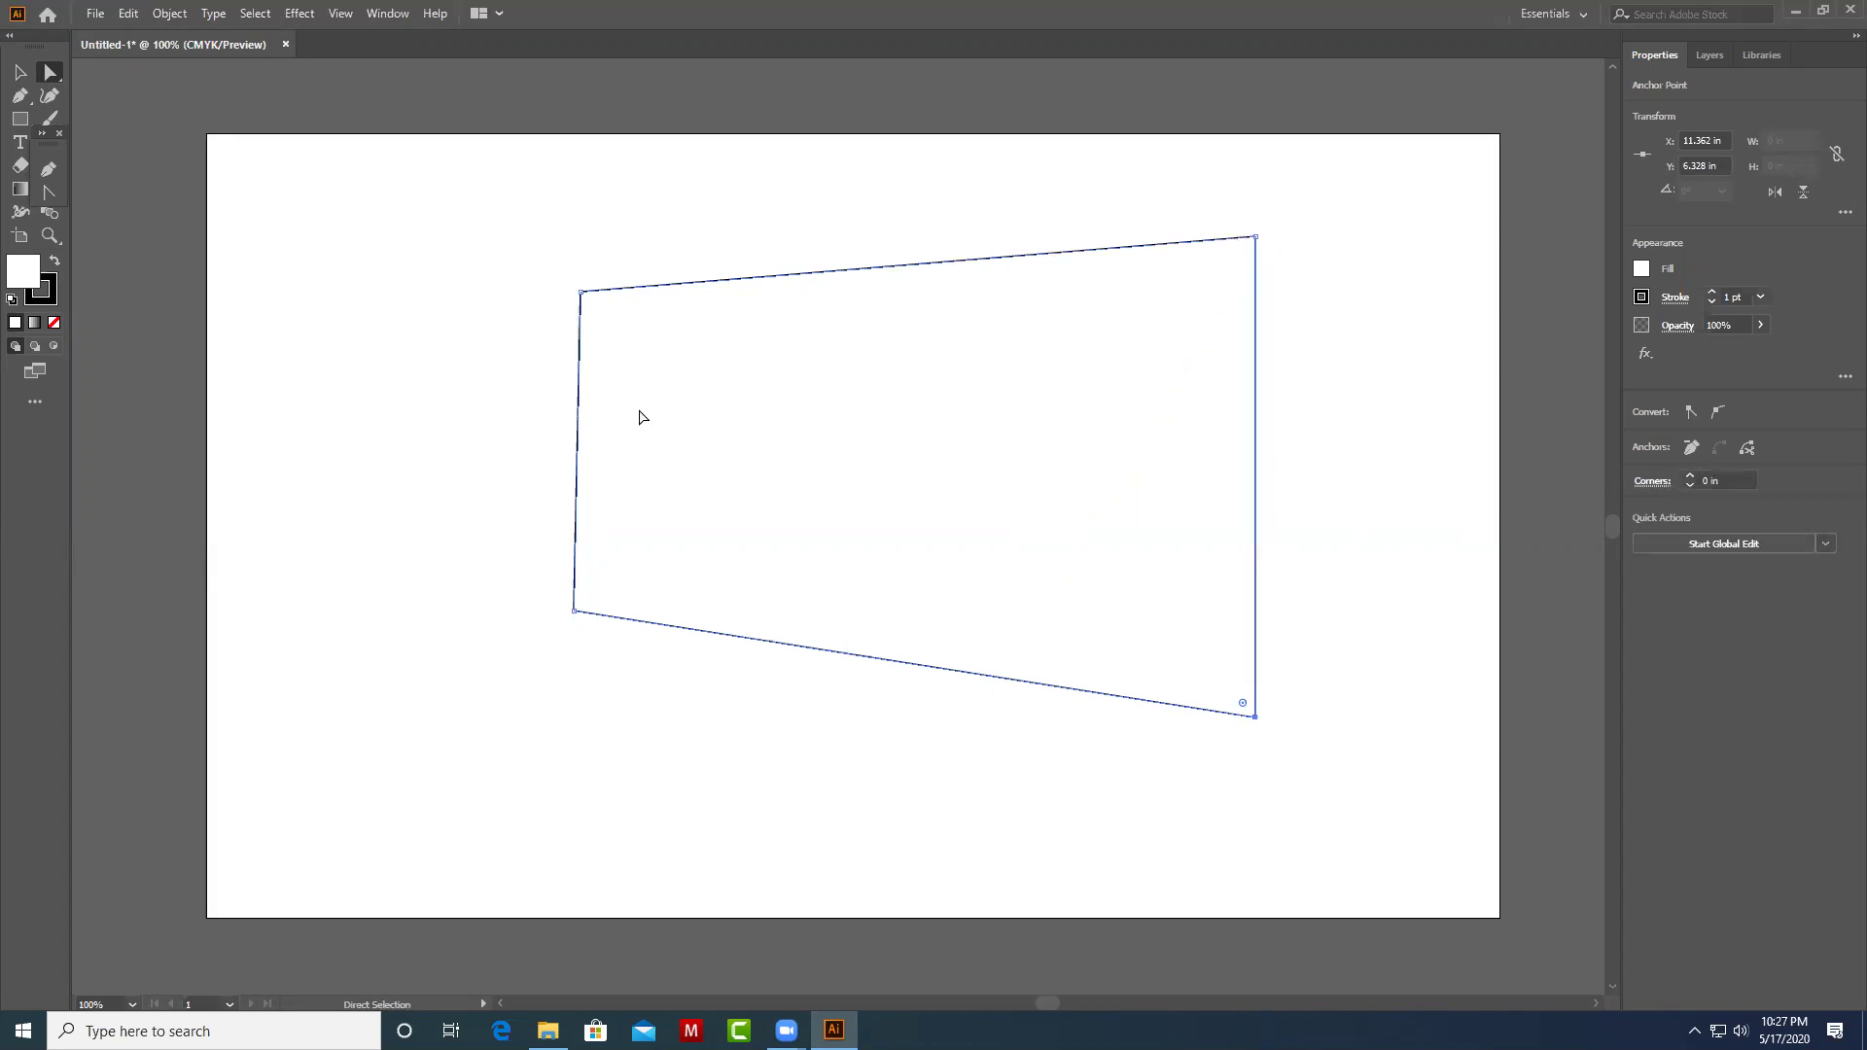
mouse_move(580, 291)
mouse_down()
mouse_move(844, 482)
mouse_move(698, 384)
mouse_up()
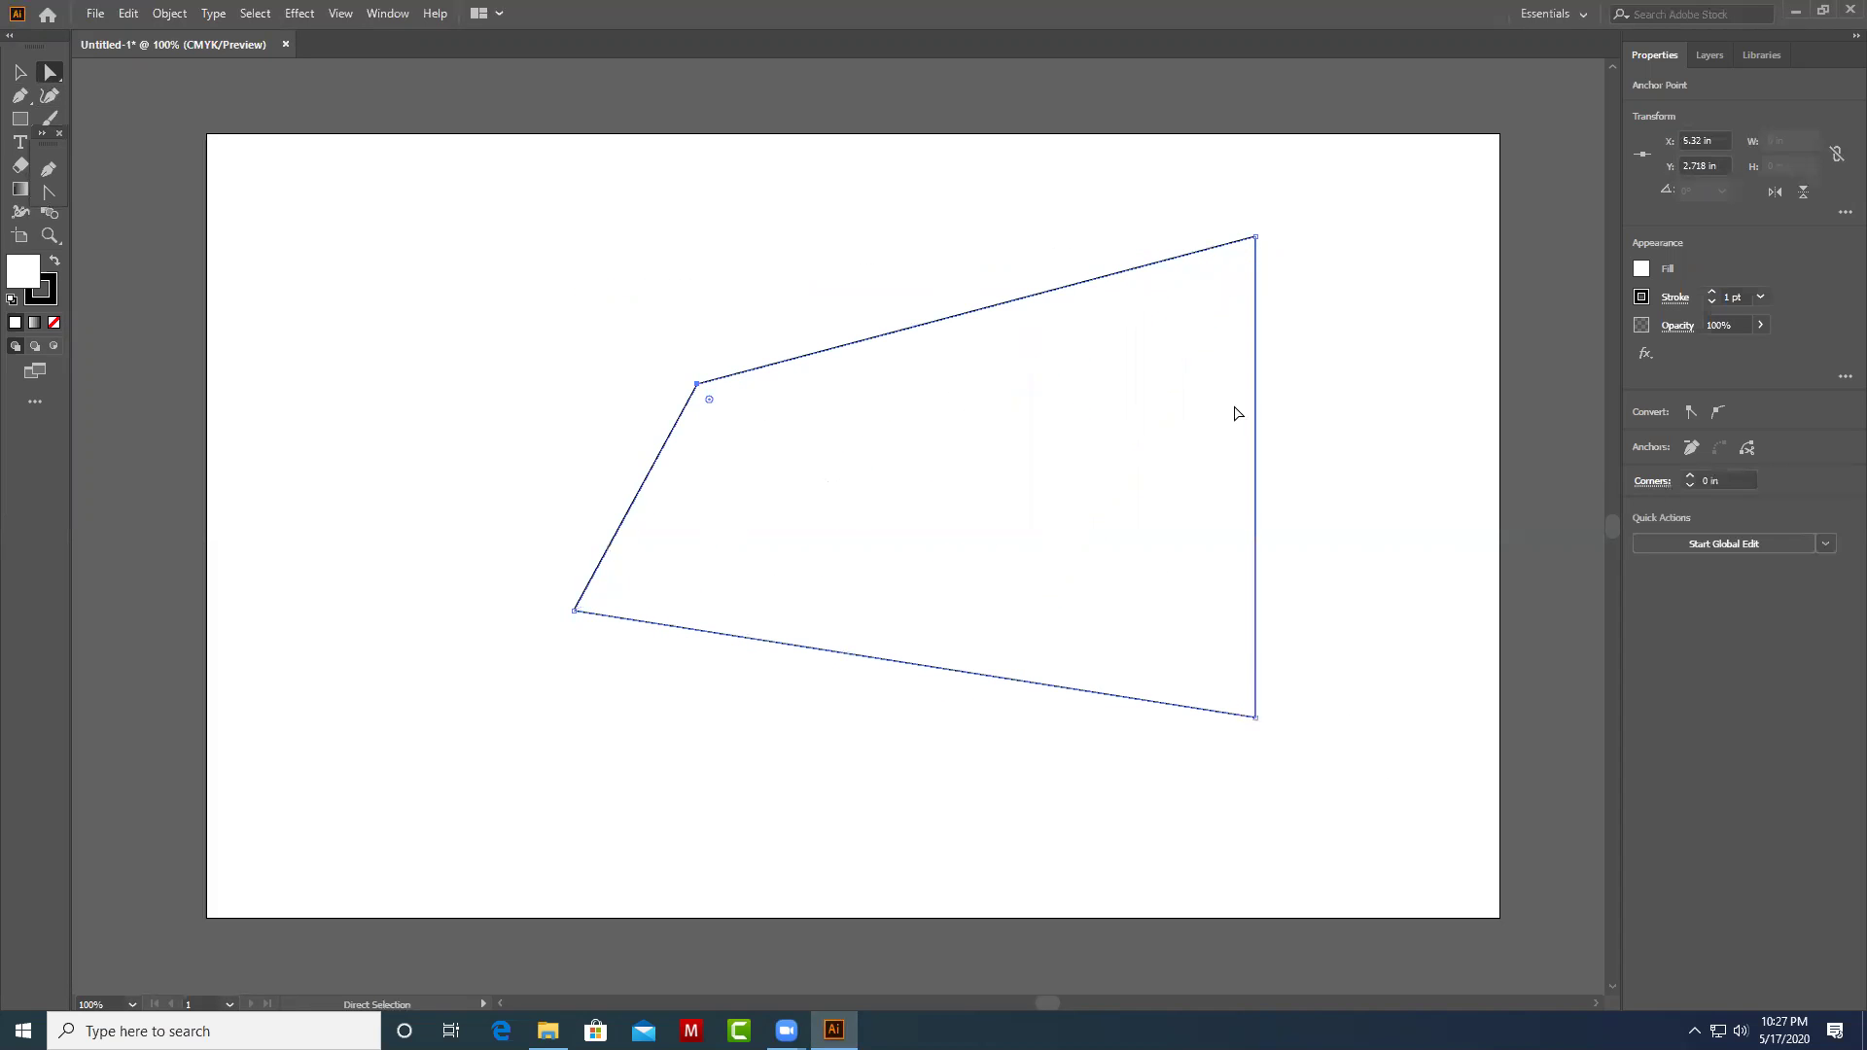
drag(1315, 321, 630, 825)
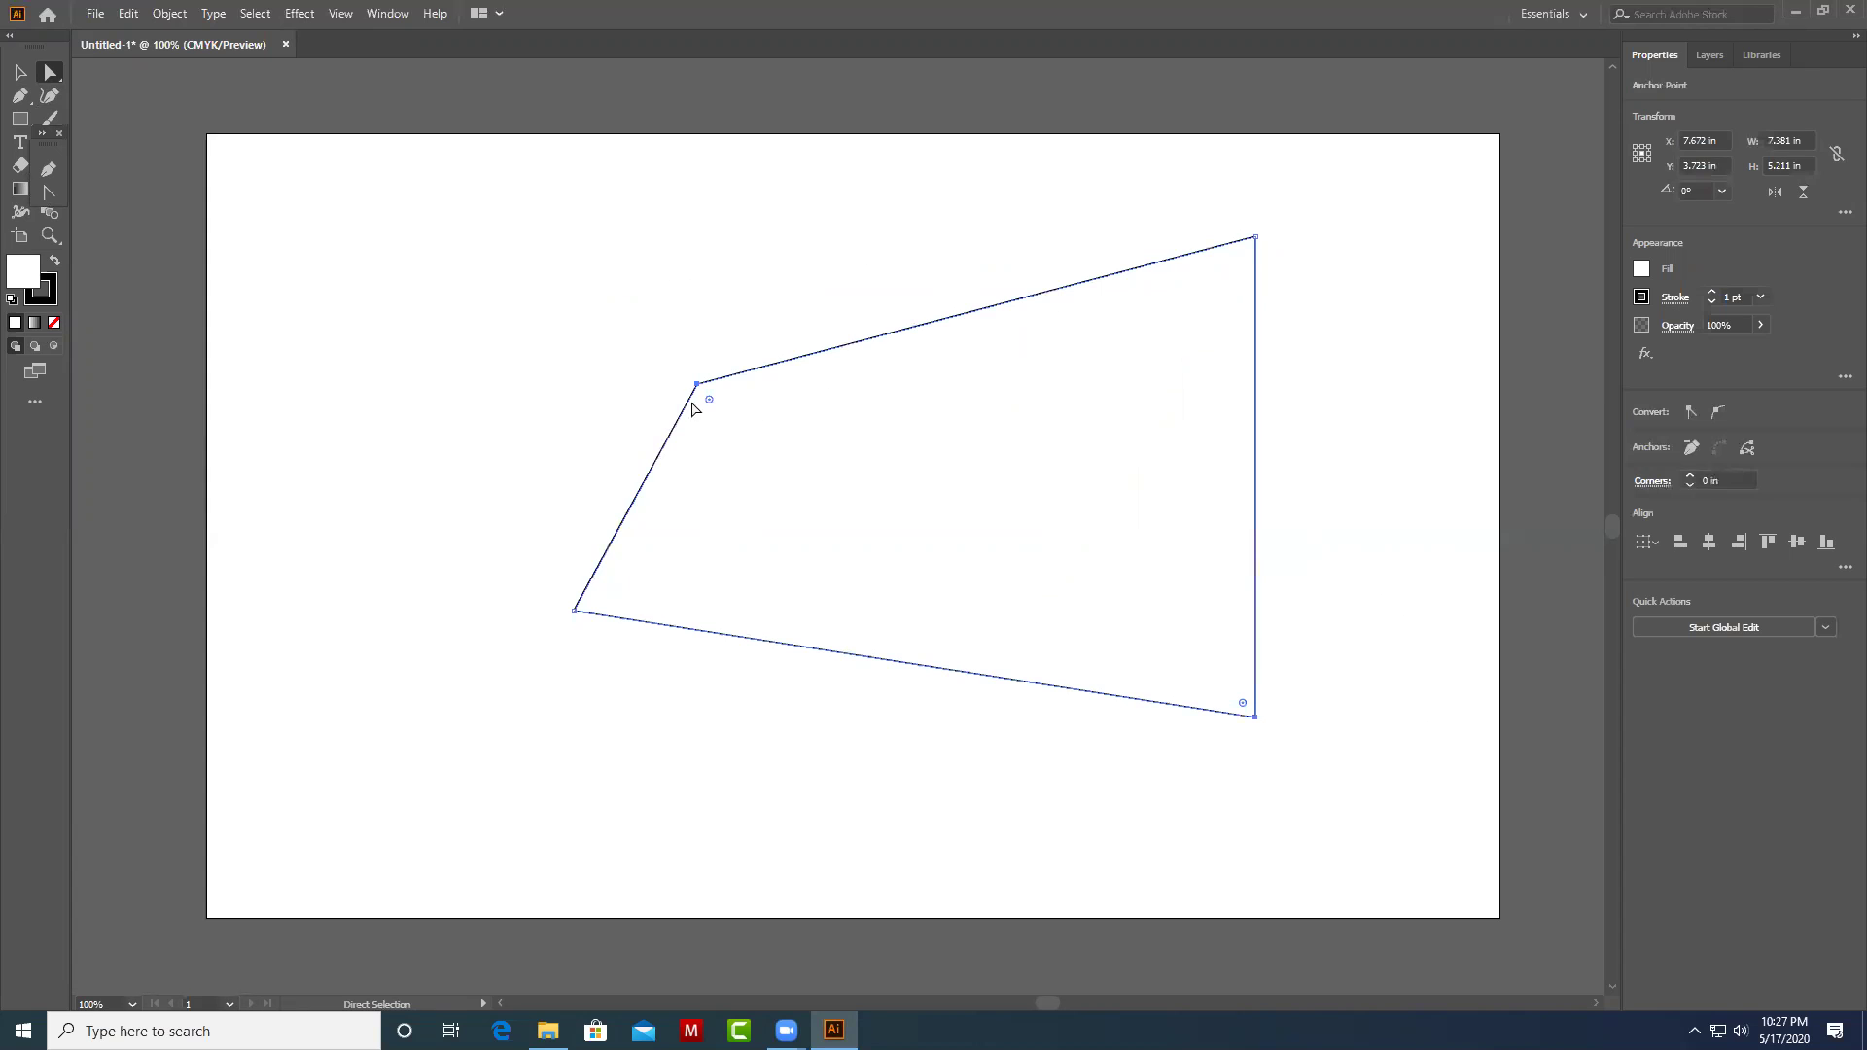
drag(698, 386, 419, 303)
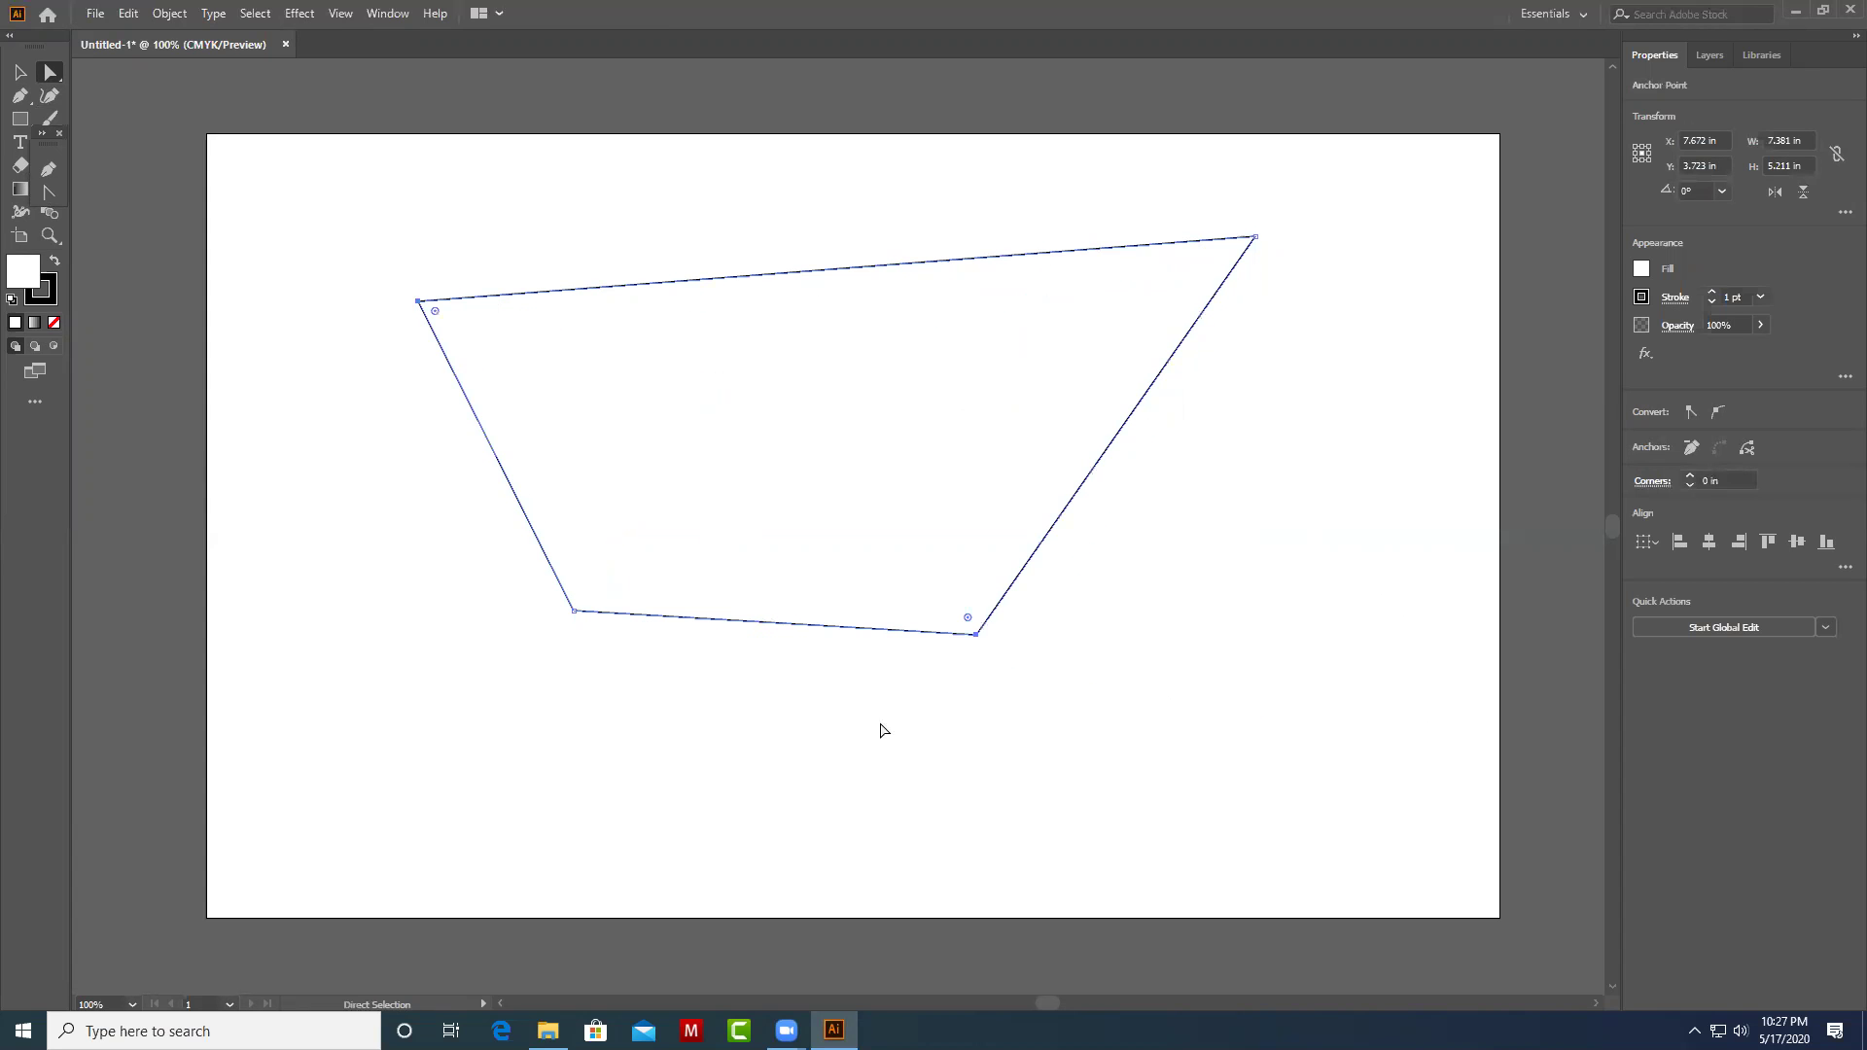
Try bending the right edge into a curve with the Anchor Point tool, then undo it.
click(898, 761)
click(1032, 493)
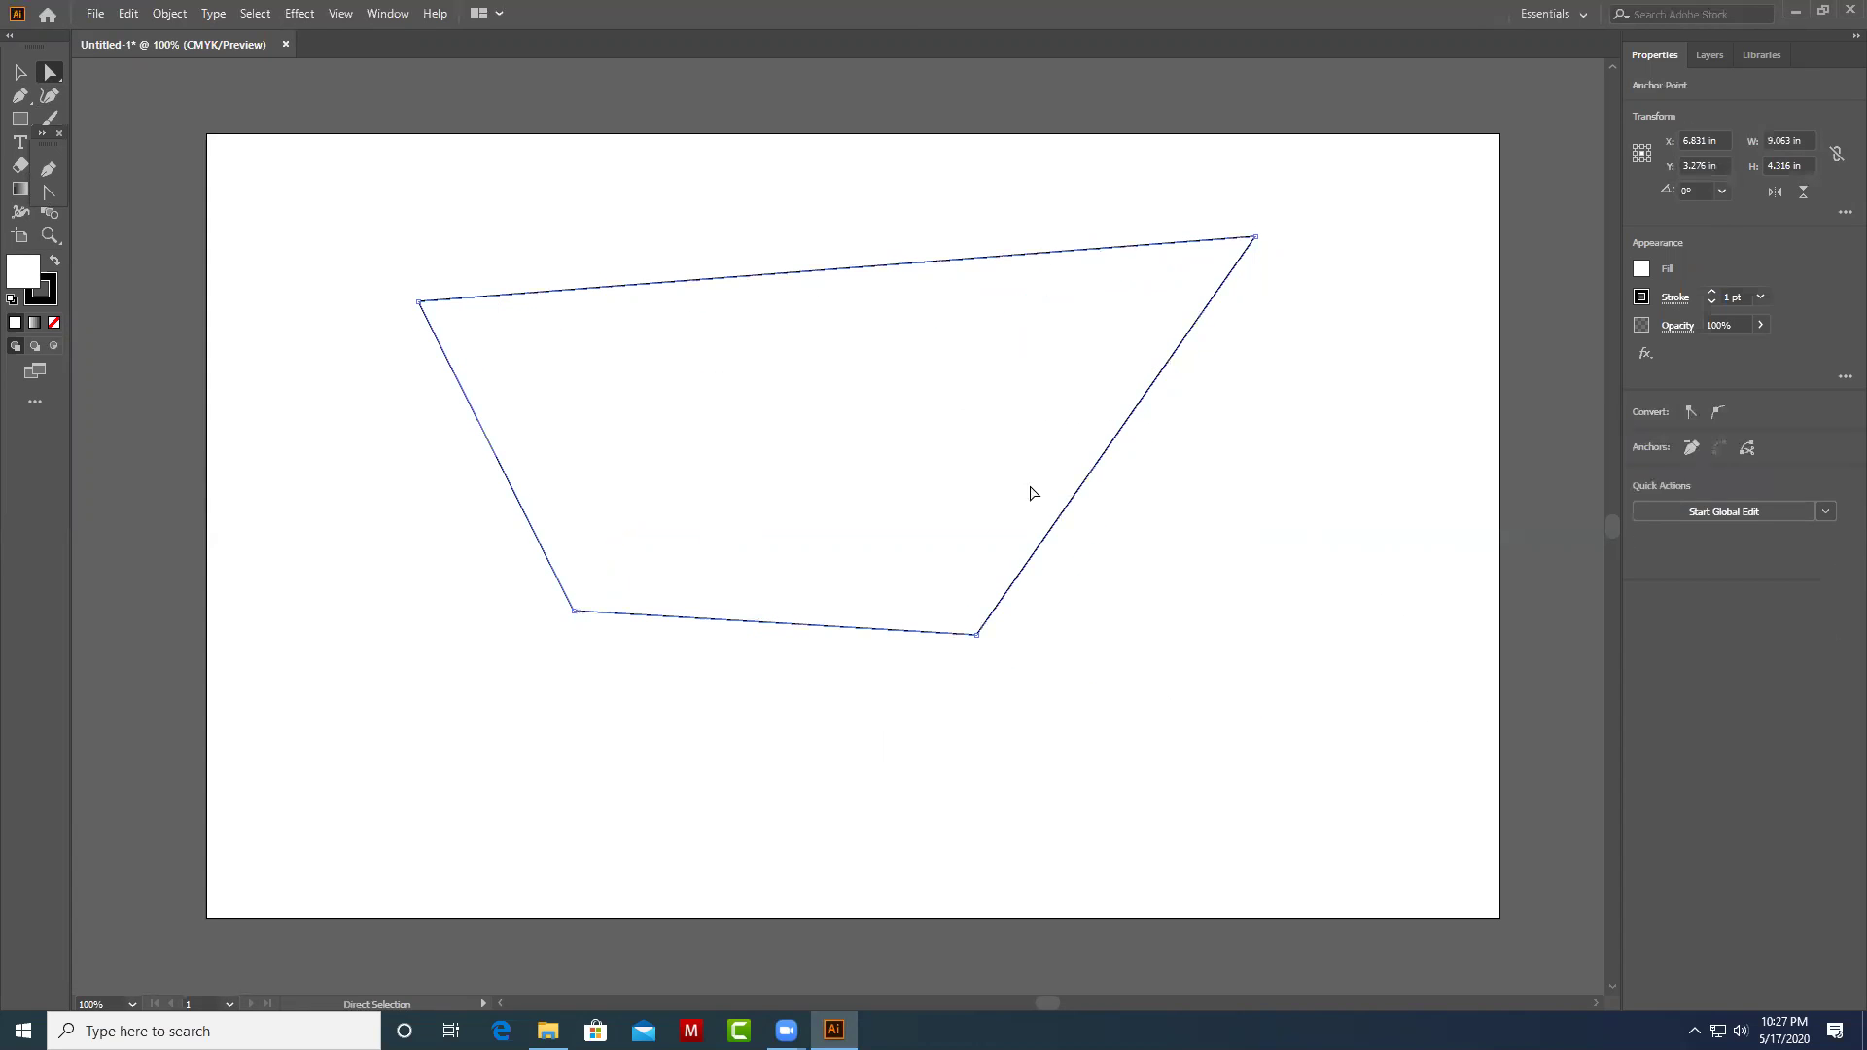
click(55, 193)
drag(1136, 443, 1159, 504)
key(ctrl+z)
Convert the top-right corner into a smooth curved point.
drag(1255, 237, 1344, 363)
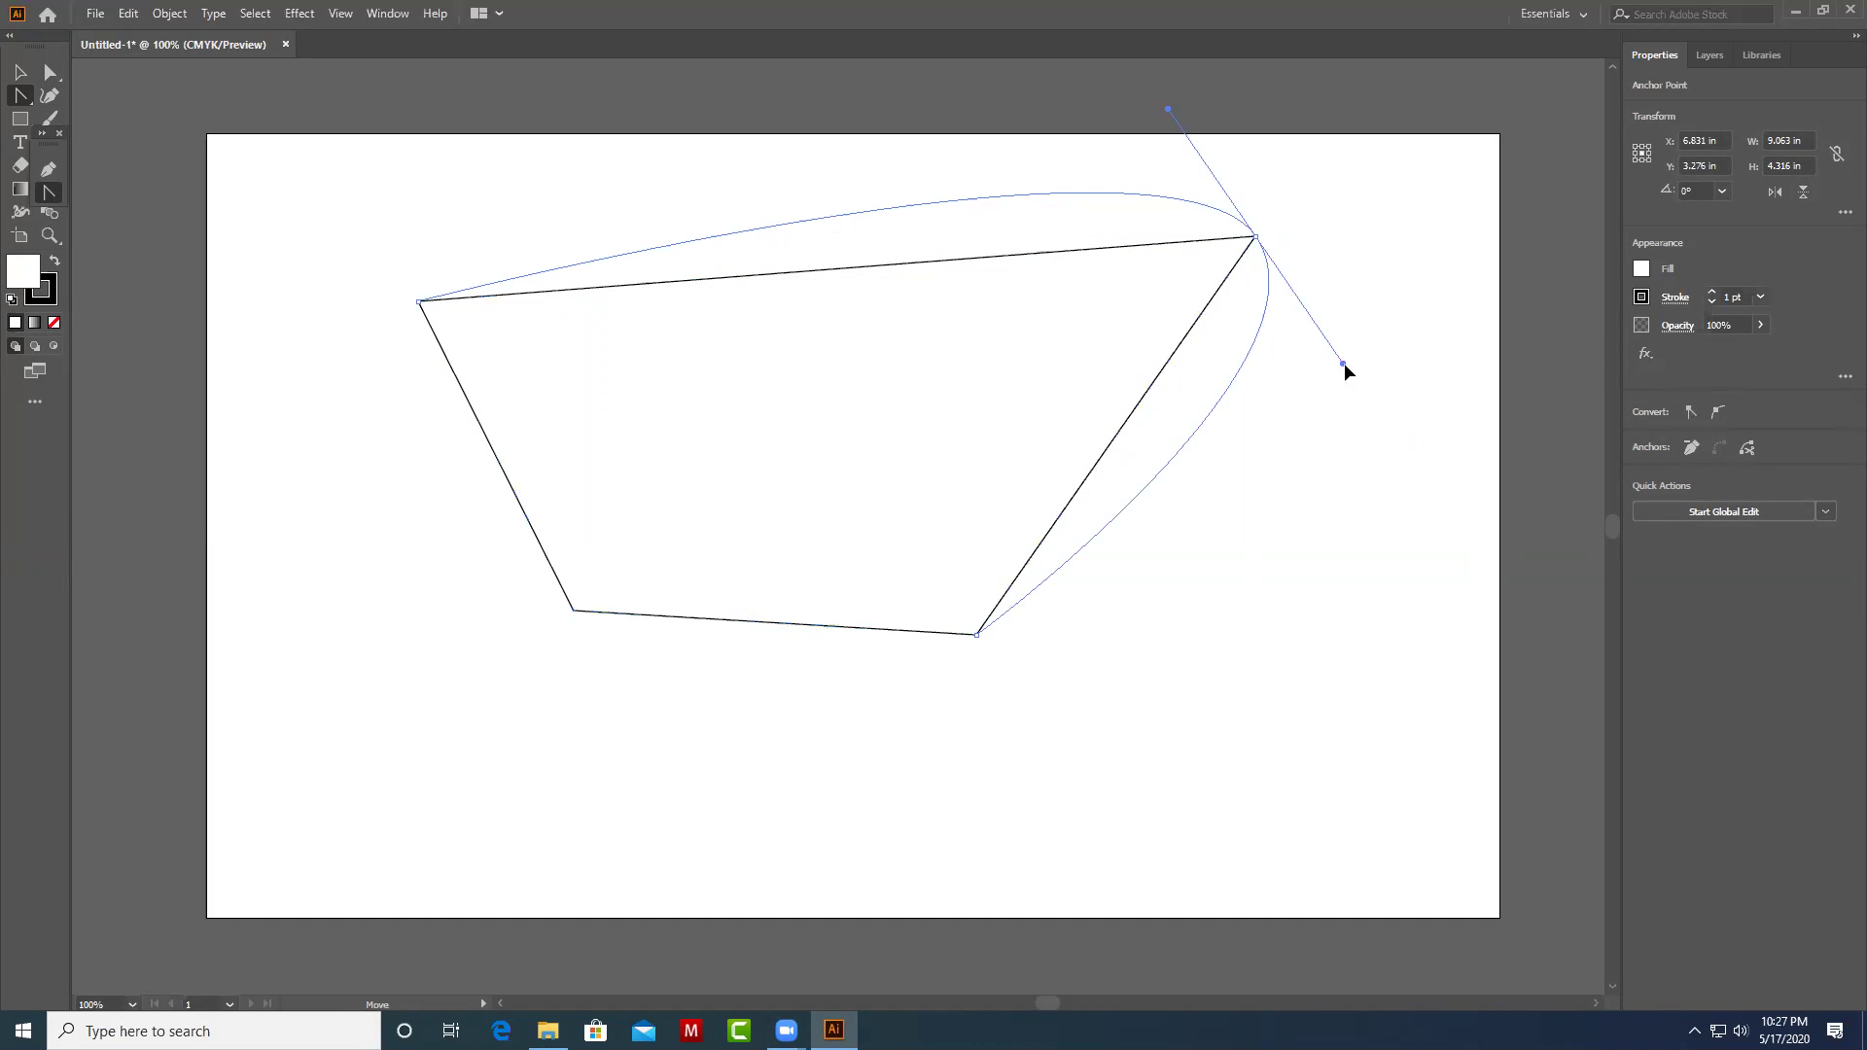
click(1173, 461)
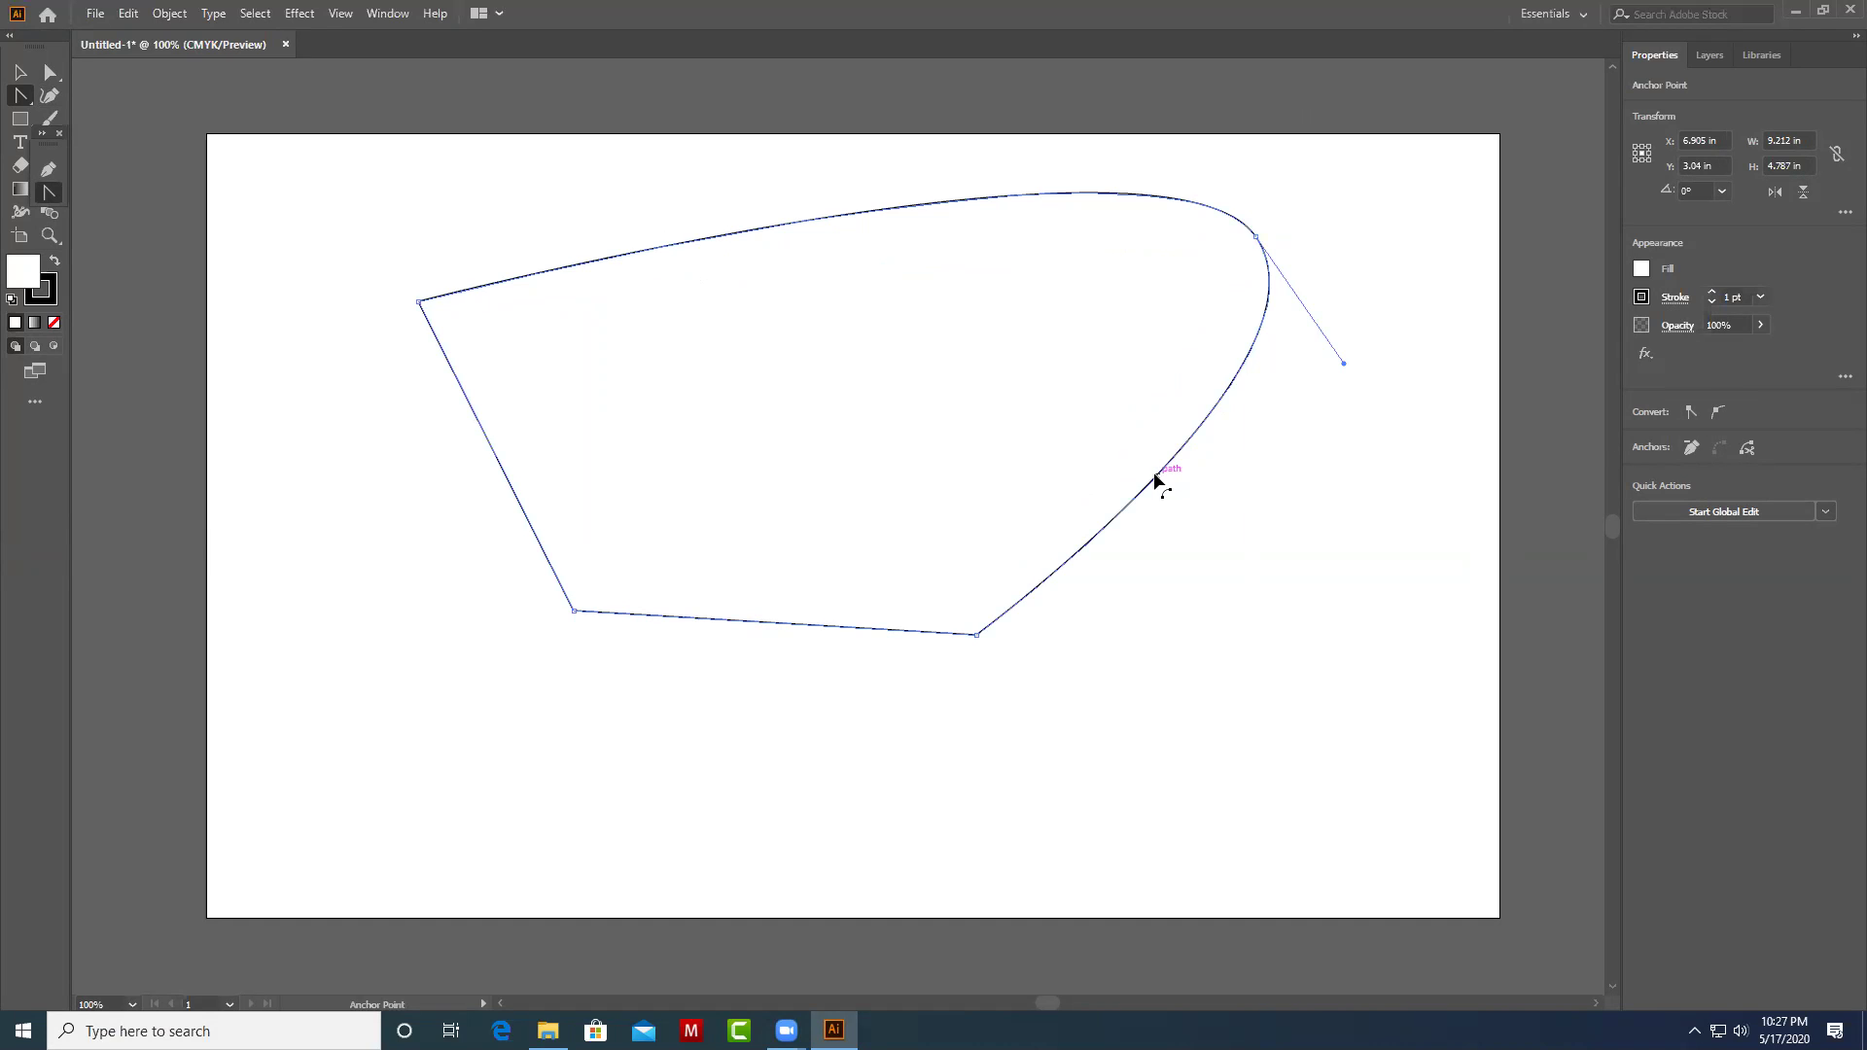
key(v)
key(Return)
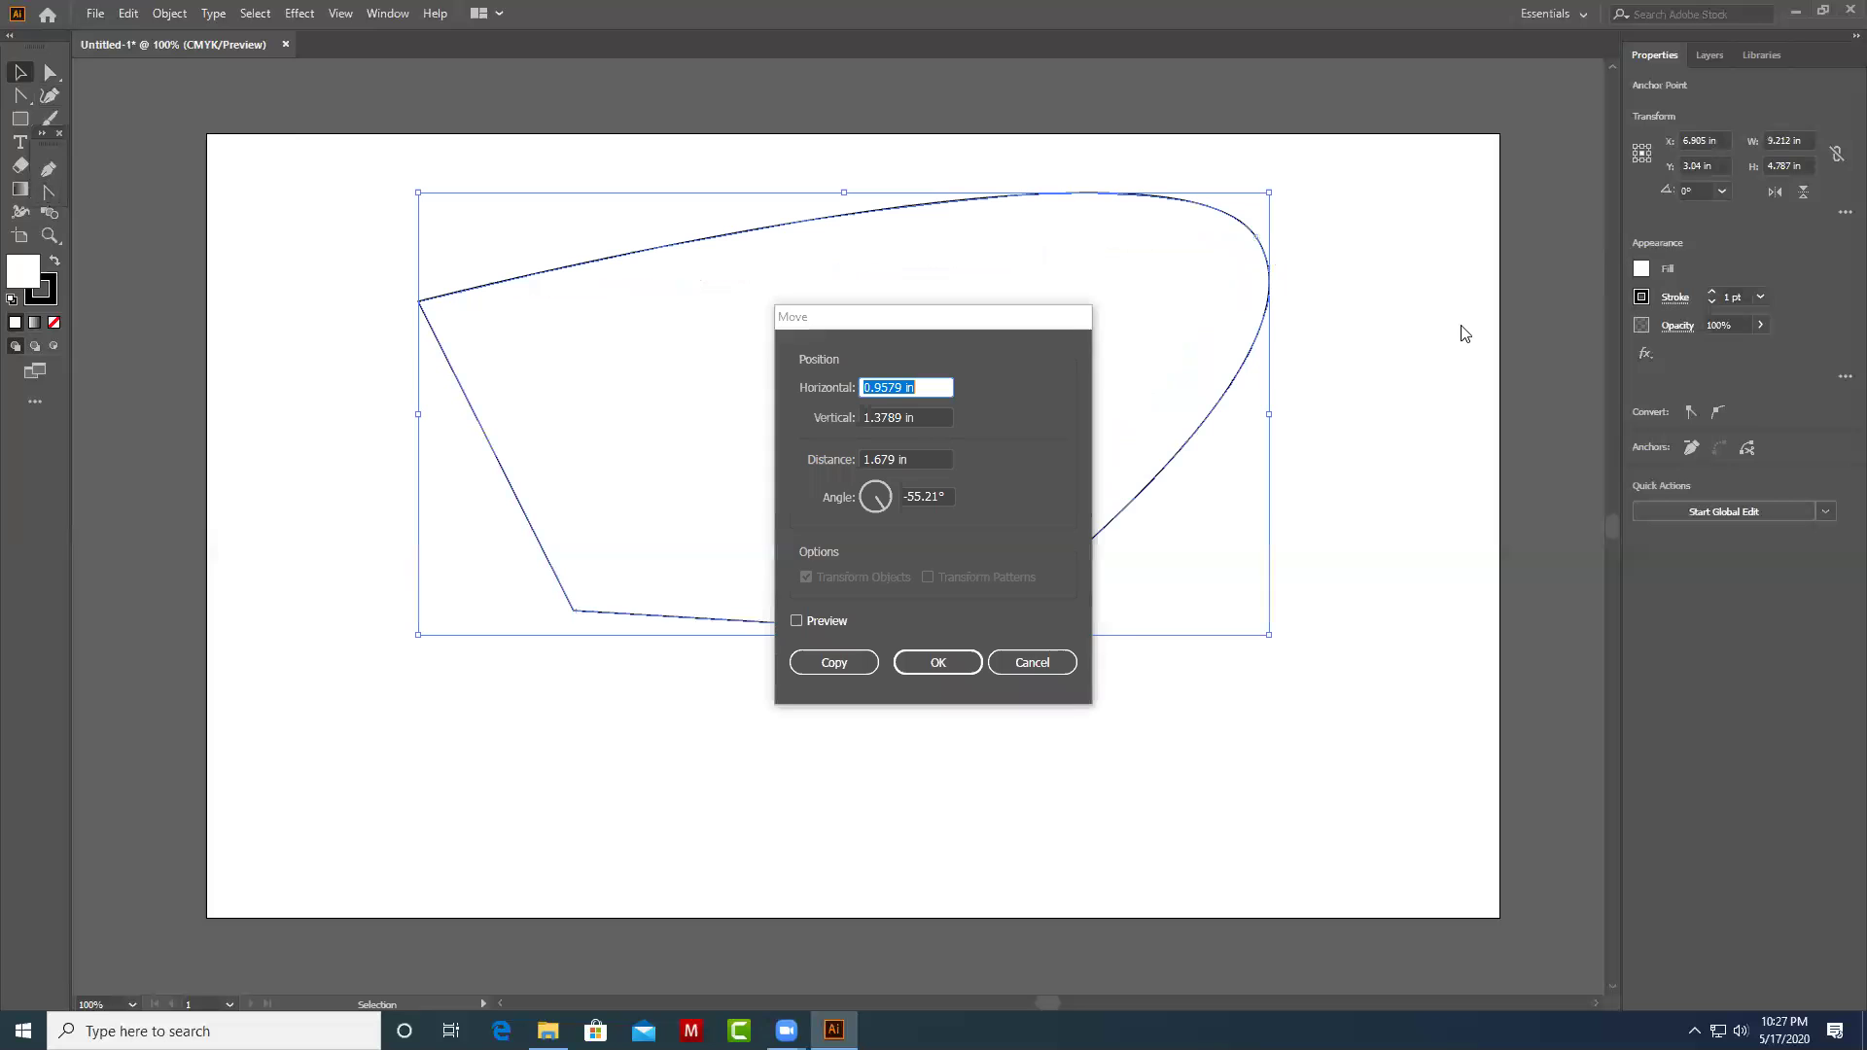
click(967, 666)
Pull the right-side curve further out into a broad bulge and reselect the shape.
drag(1428, 450, 1233, 577)
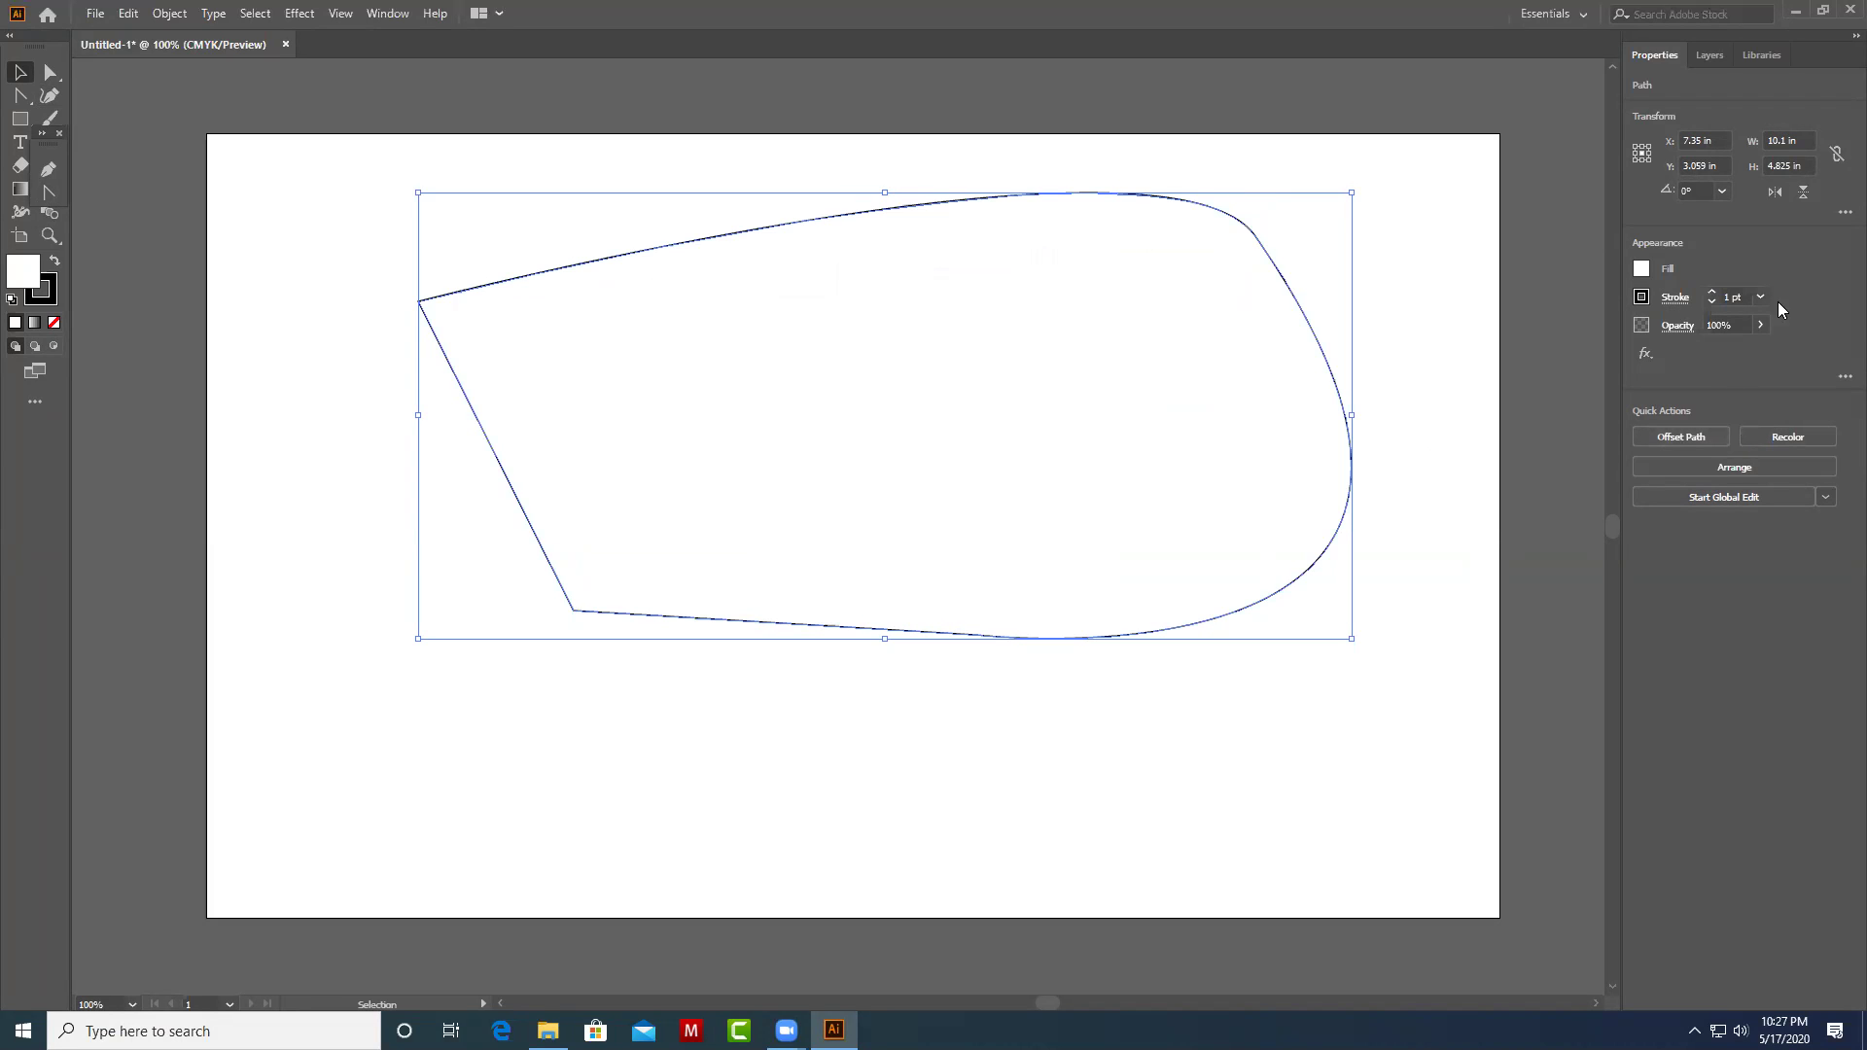
click(1377, 216)
click(1327, 321)
click(1381, 472)
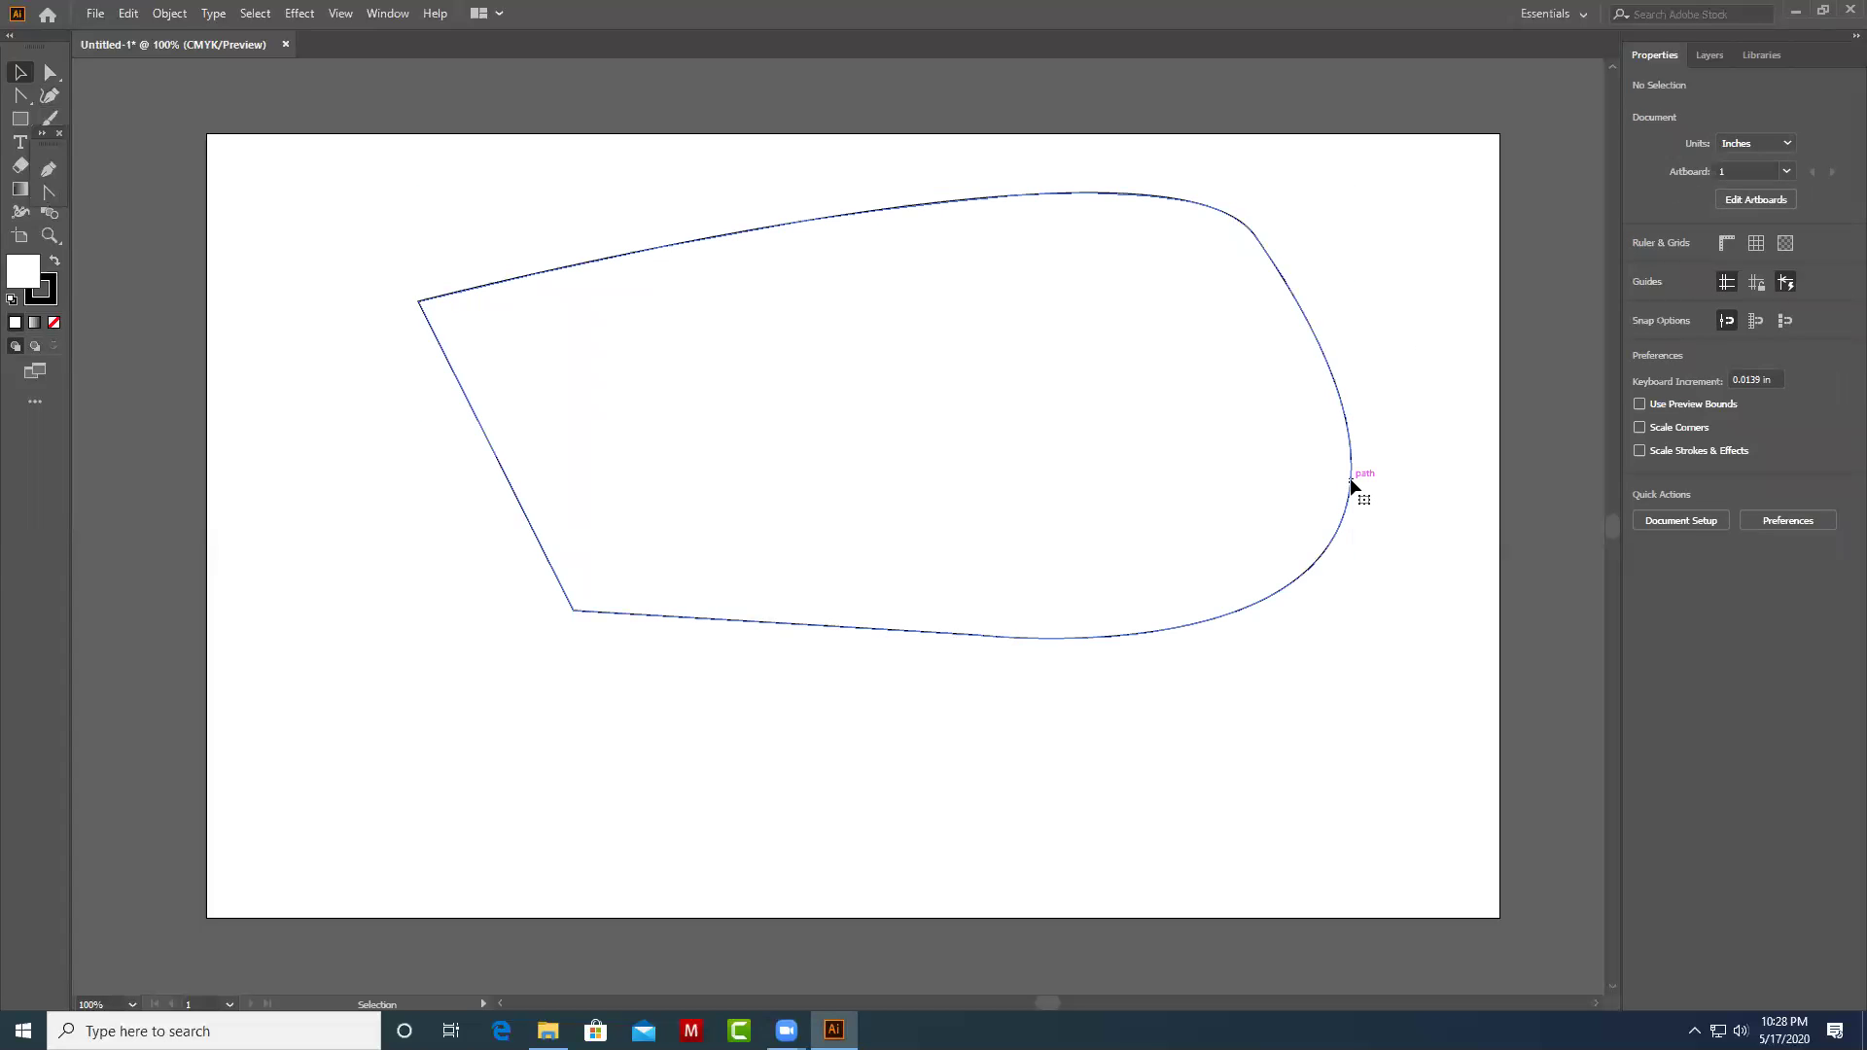
click(1353, 486)
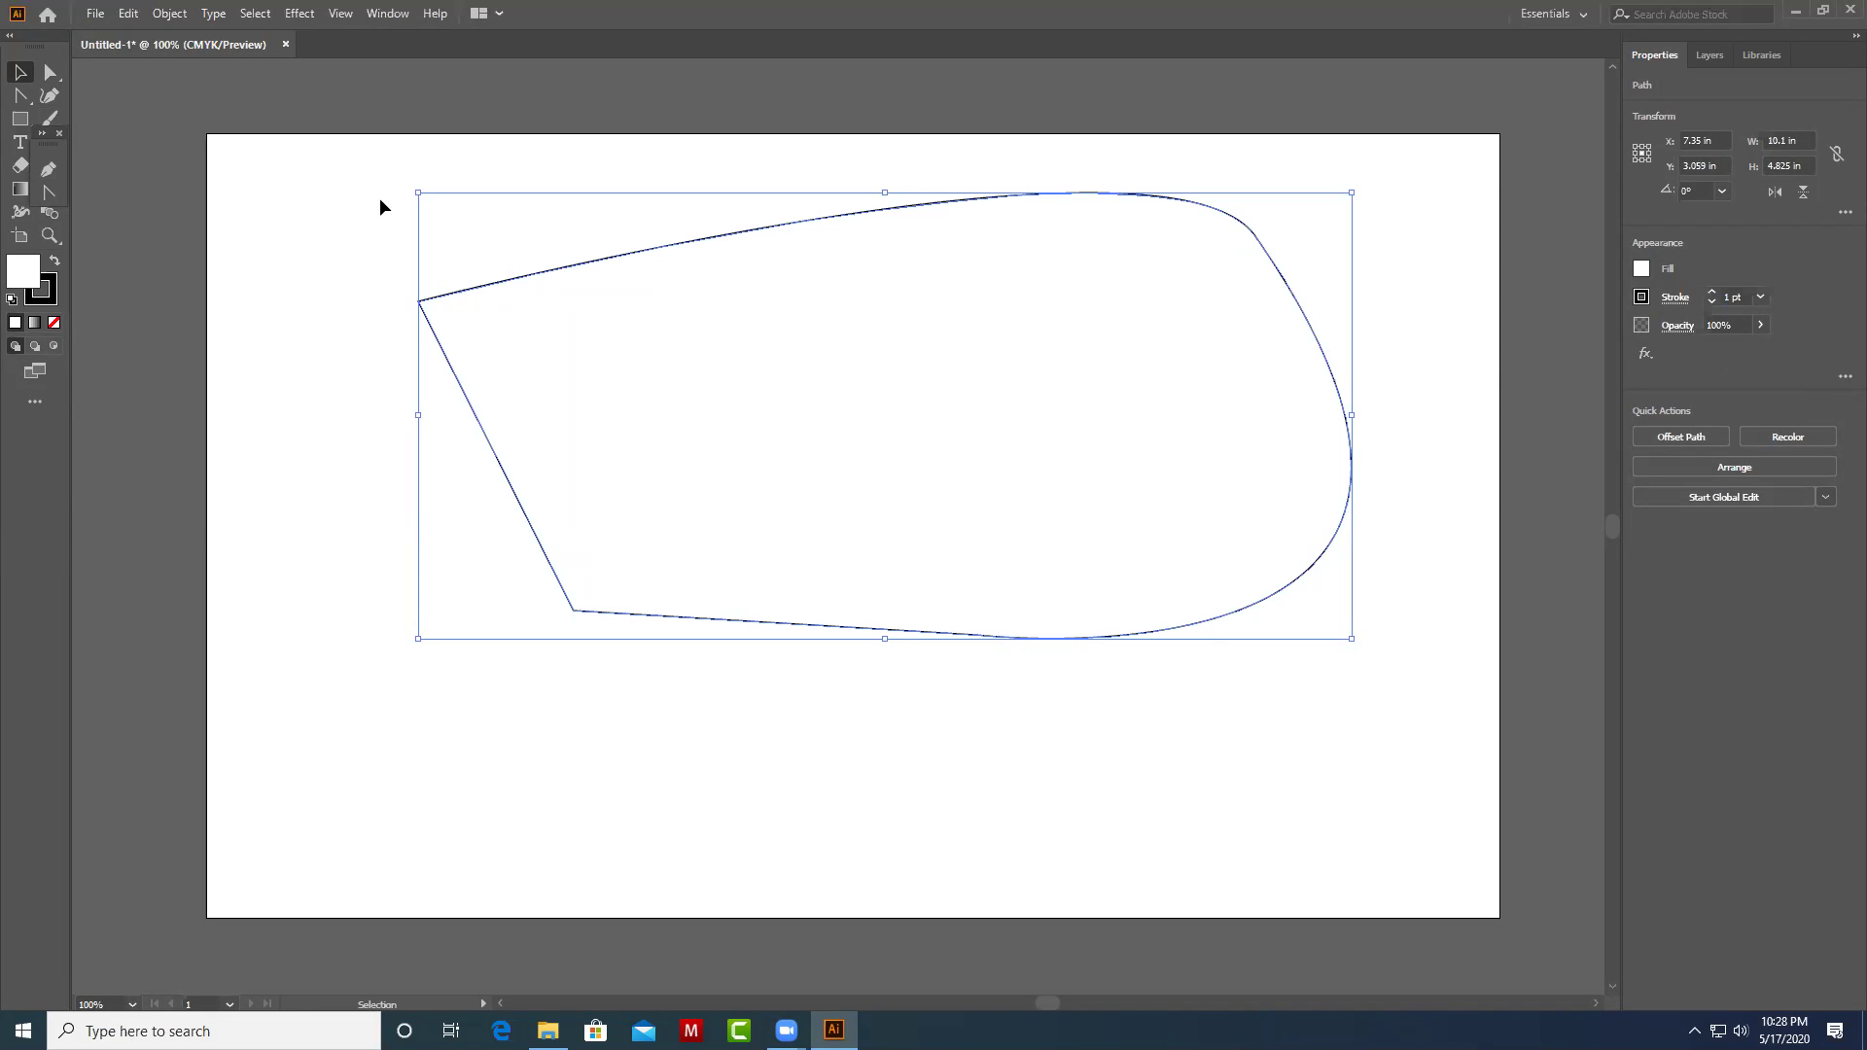
click(1383, 538)
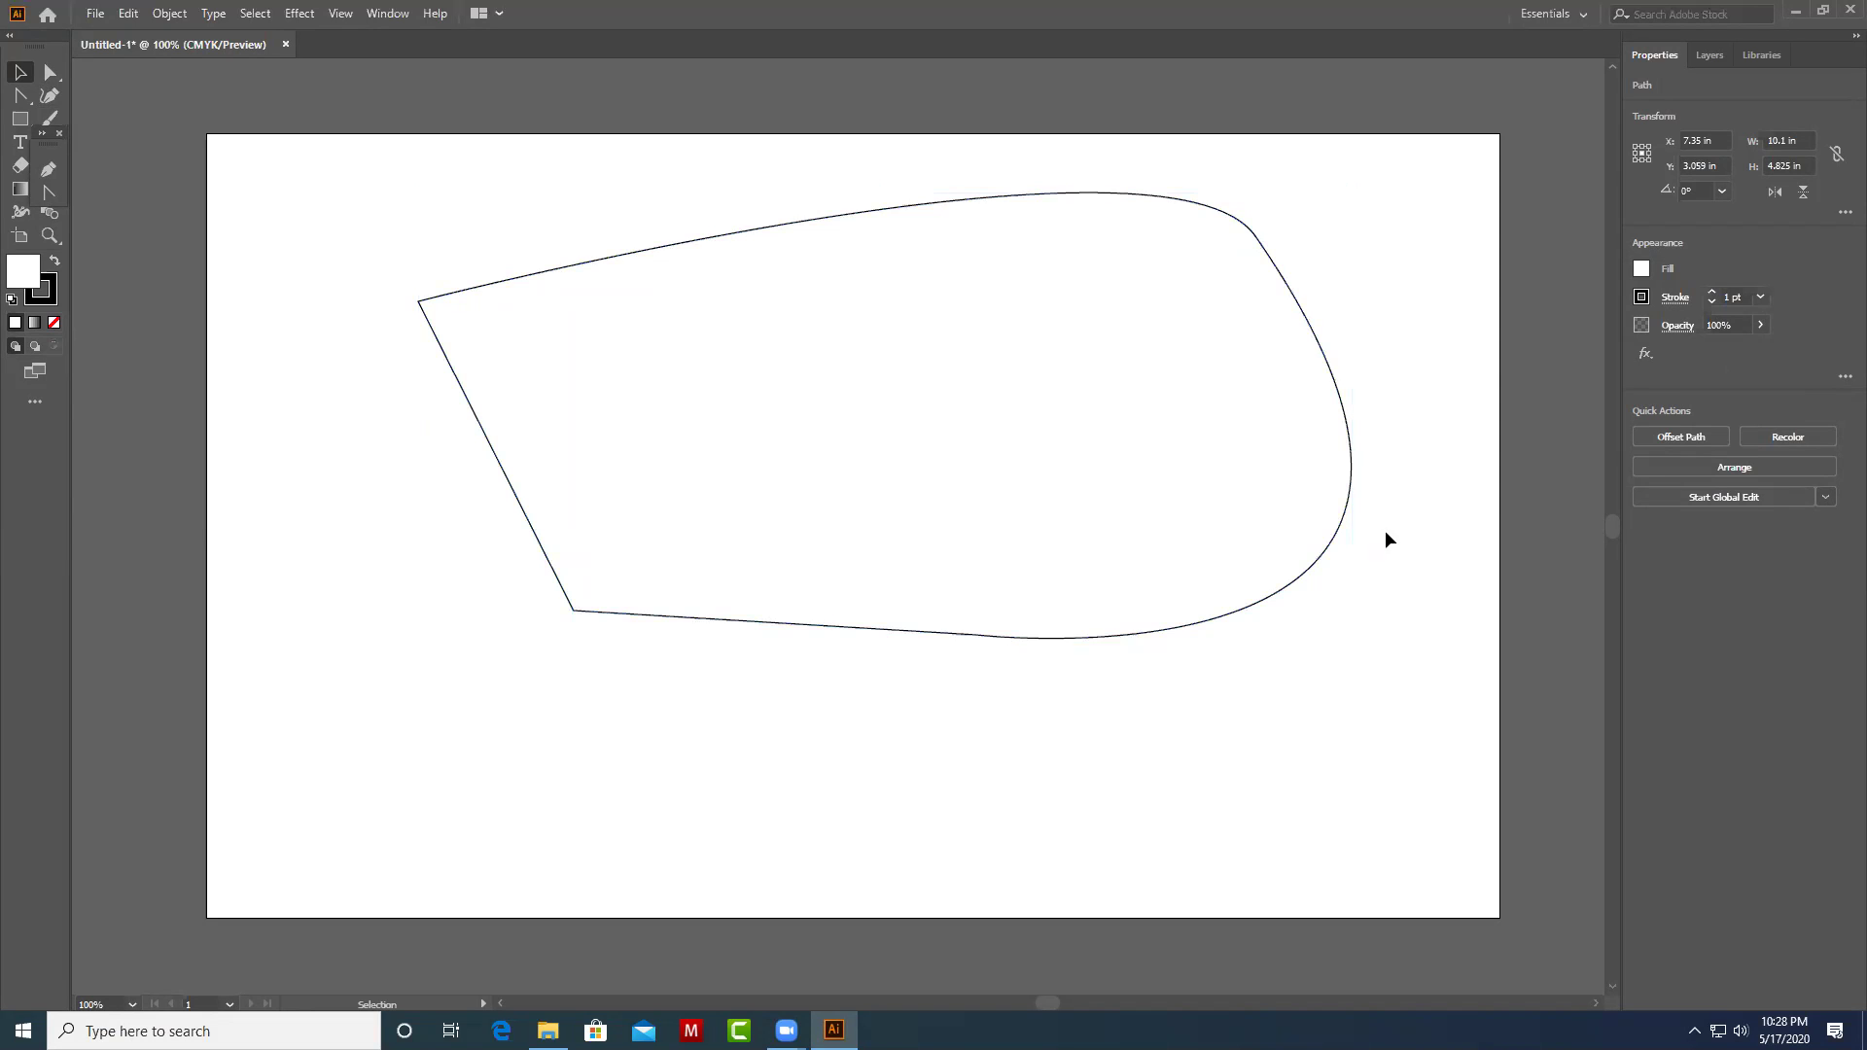
click(610, 267)
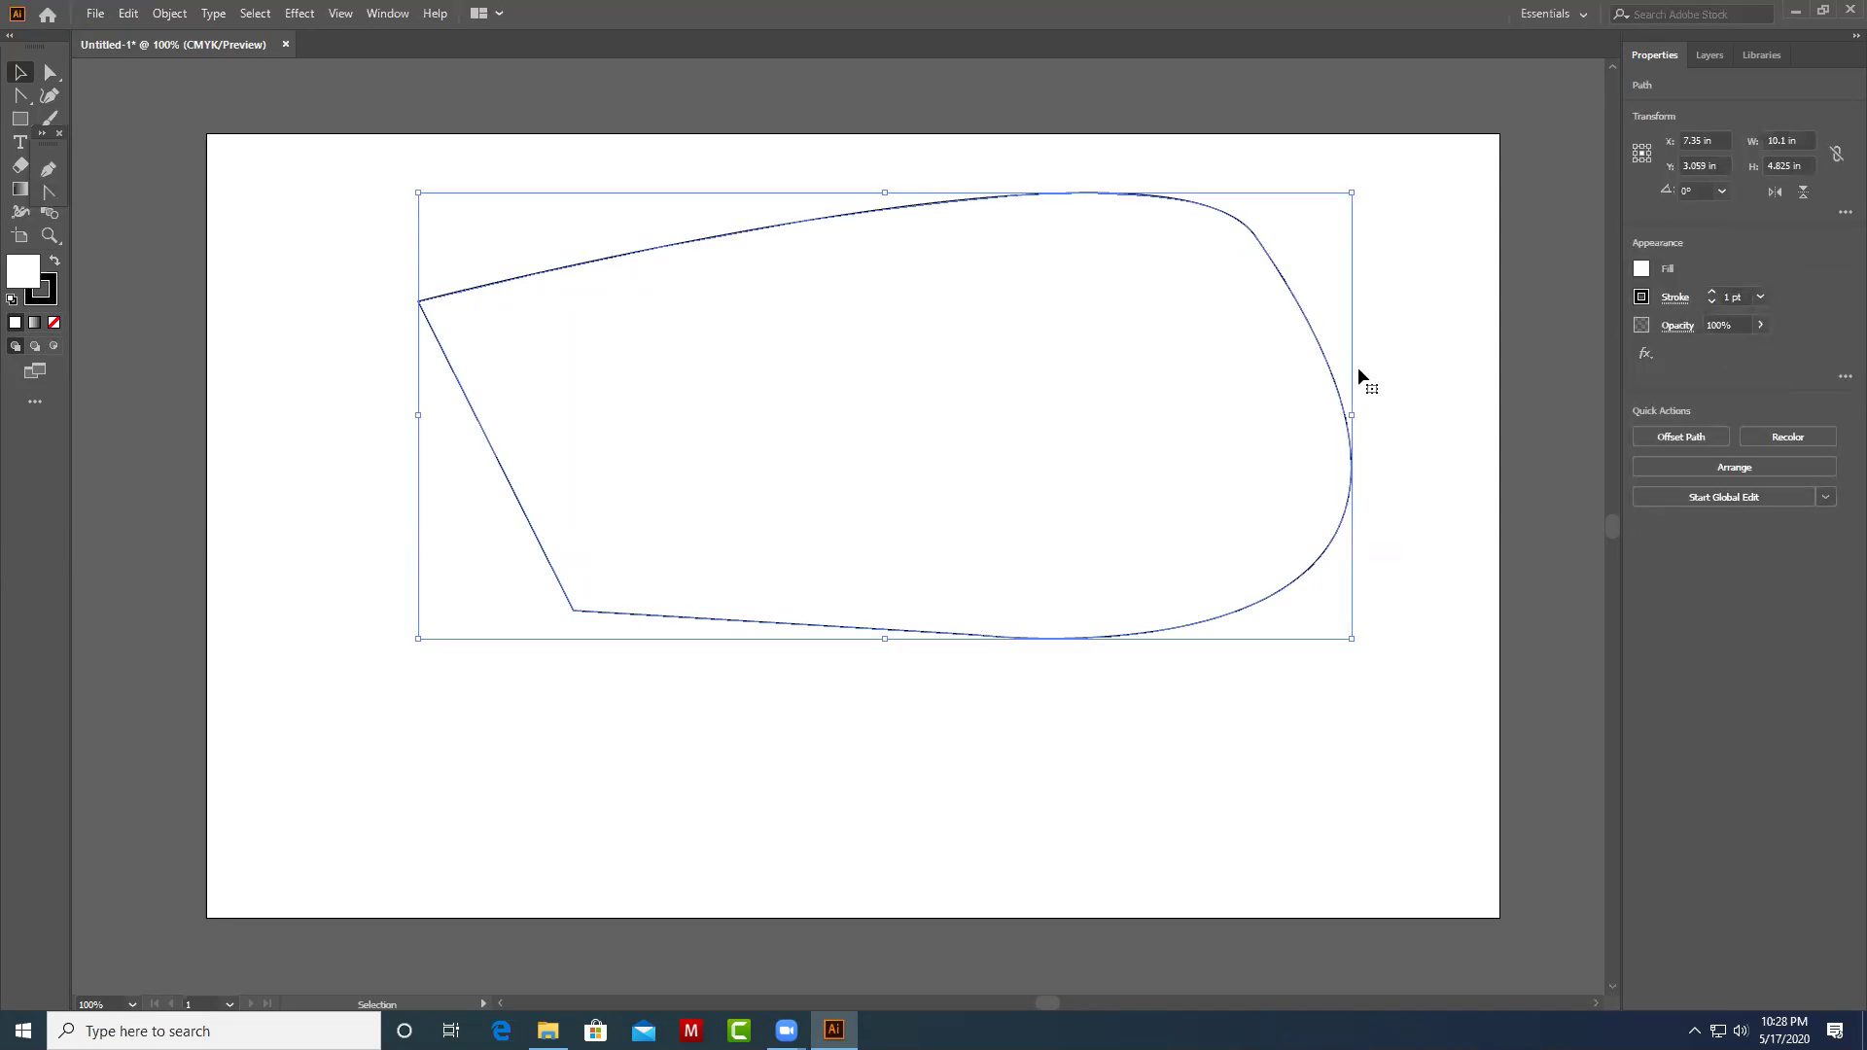
Select the Anchor Point tool and open, then collapse, the path's appearance settings.
click(49, 192)
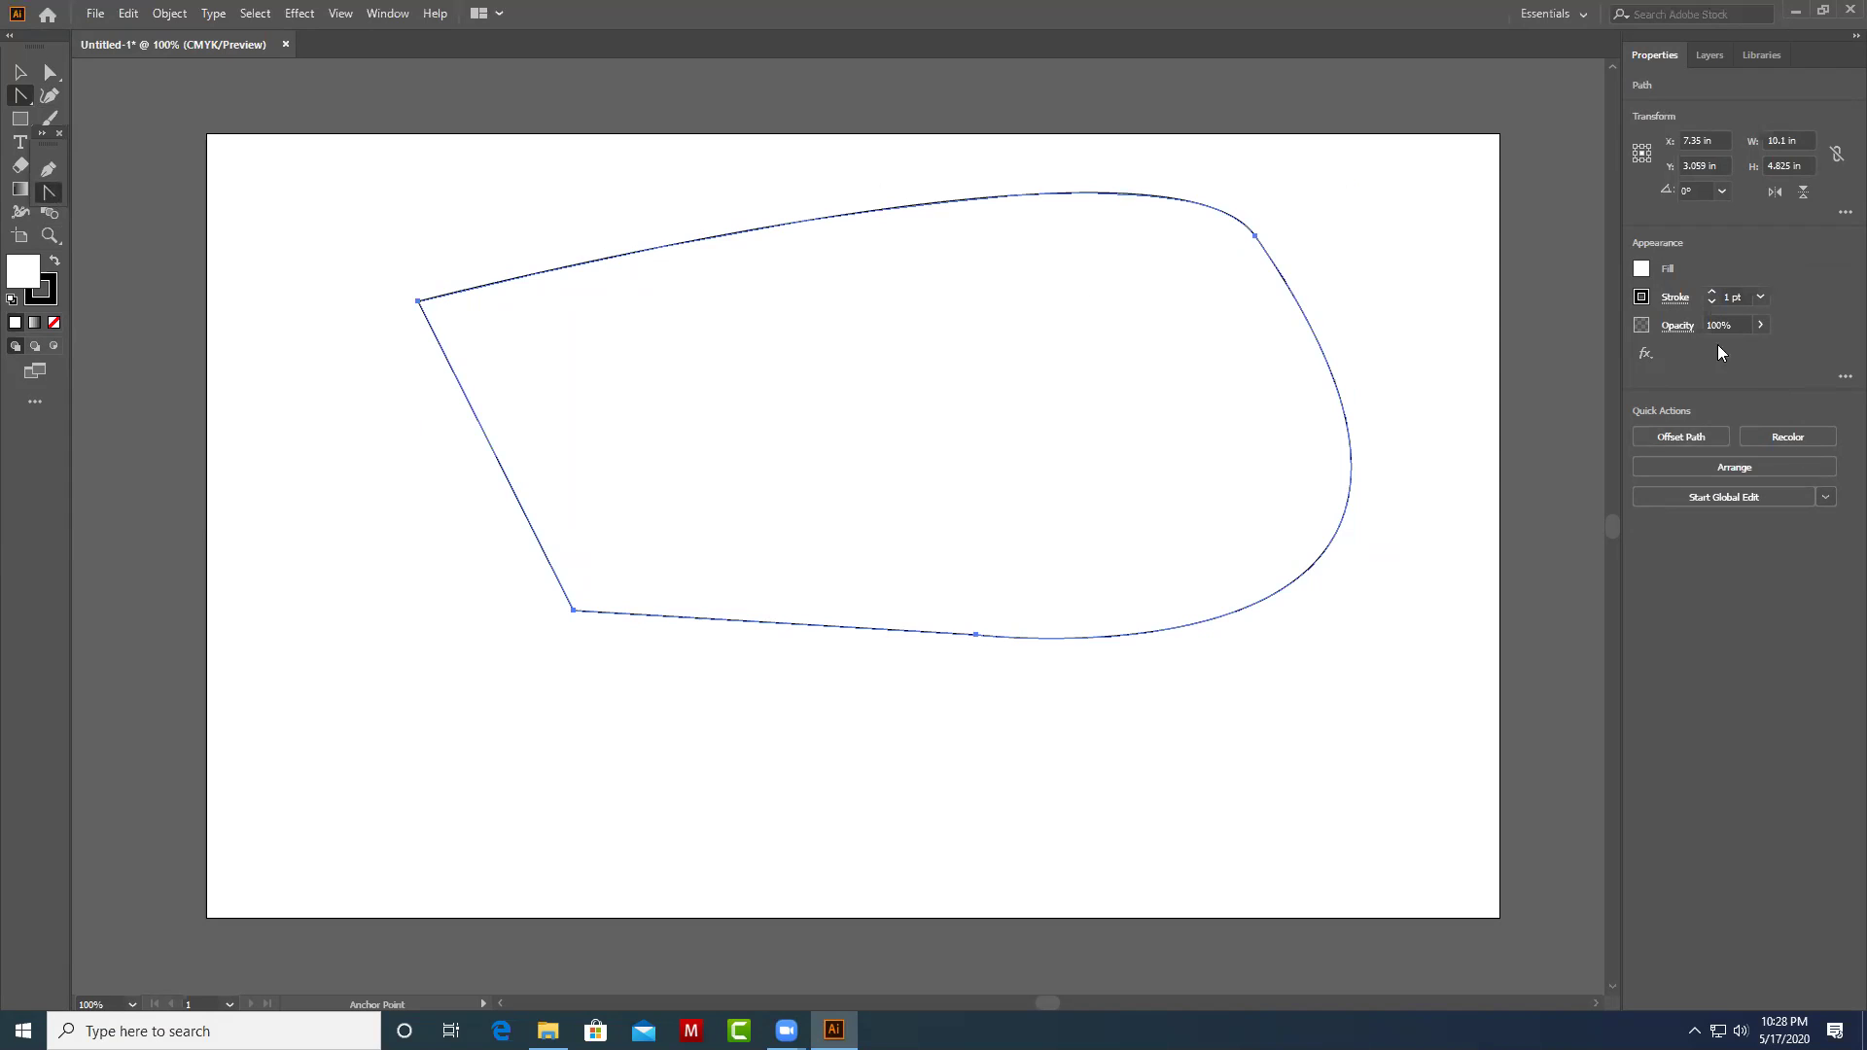
click(1845, 377)
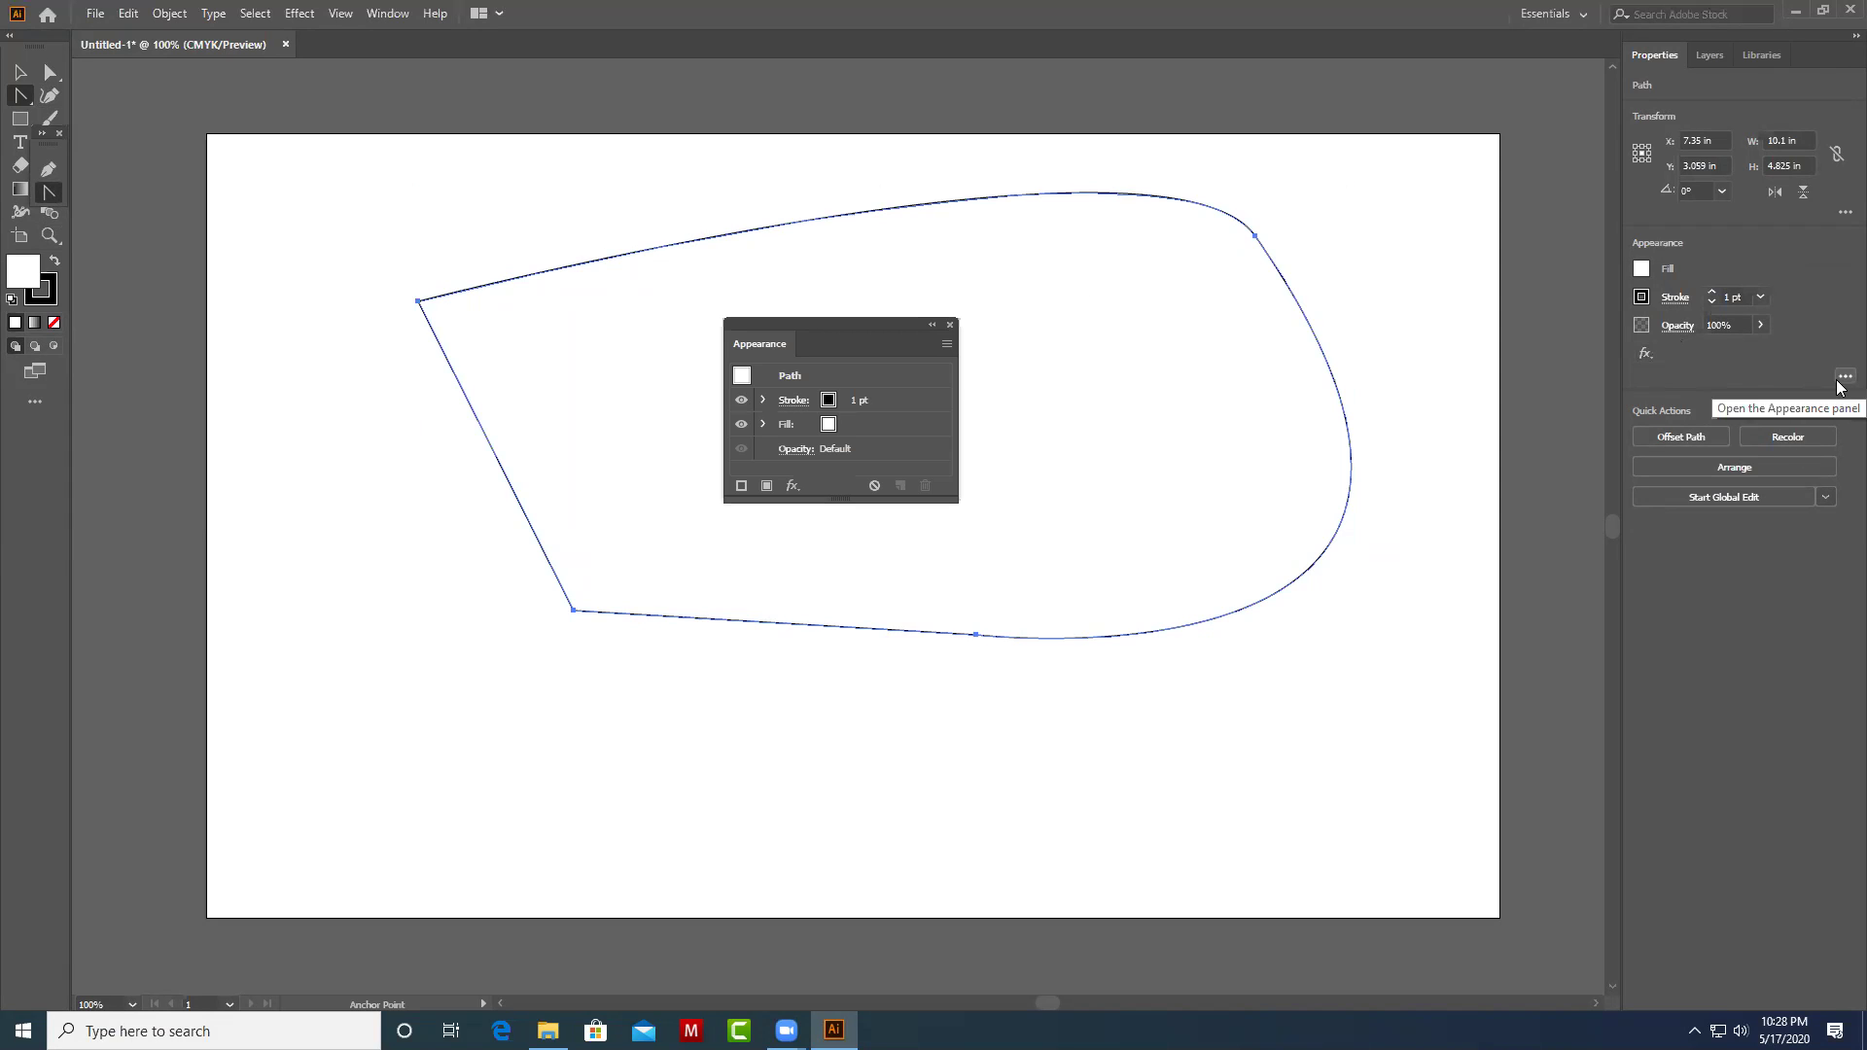
click(931, 324)
click(1255, 236)
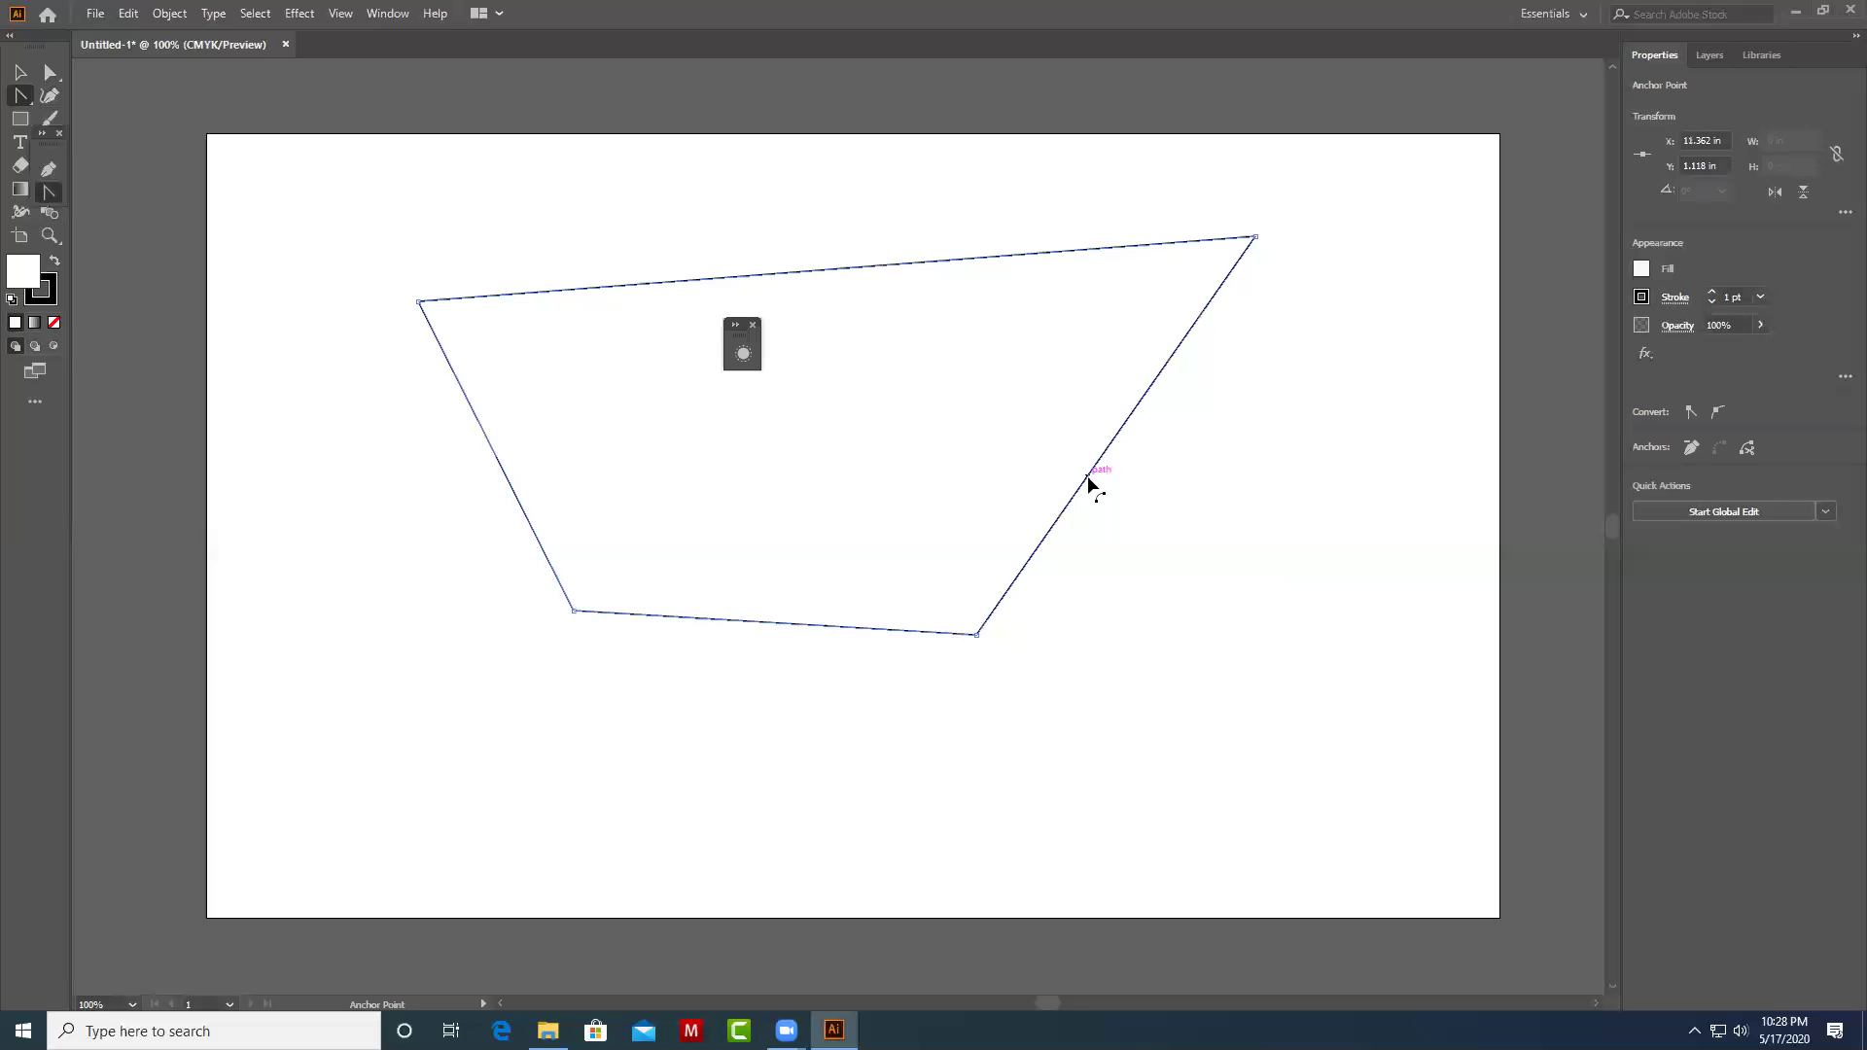
Curve the right edge and the top edge from the top-right corner, then minimize Illustrator.
drag(1088, 479, 1188, 529)
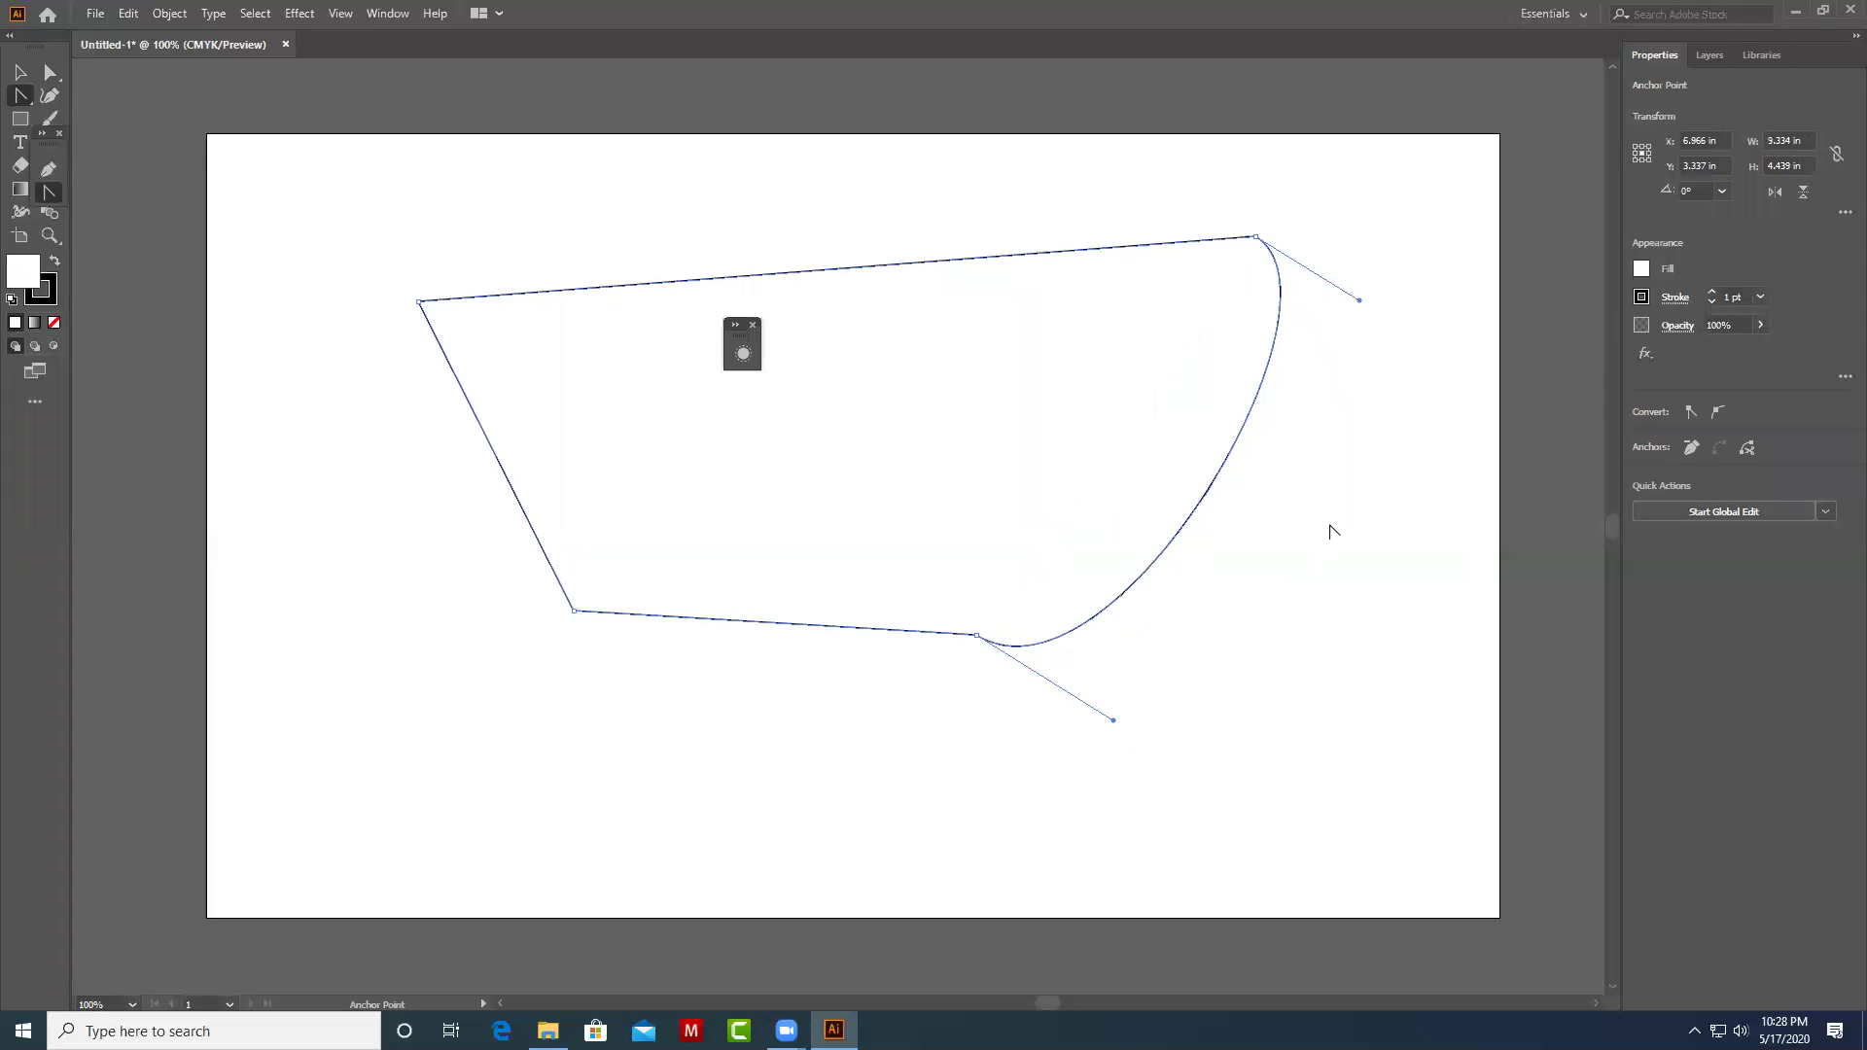
drag(1182, 519, 1192, 443)
mouse_move(1256, 237)
mouse_down()
mouse_move(1154, 338)
mouse_move(1273, 312)
mouse_up()
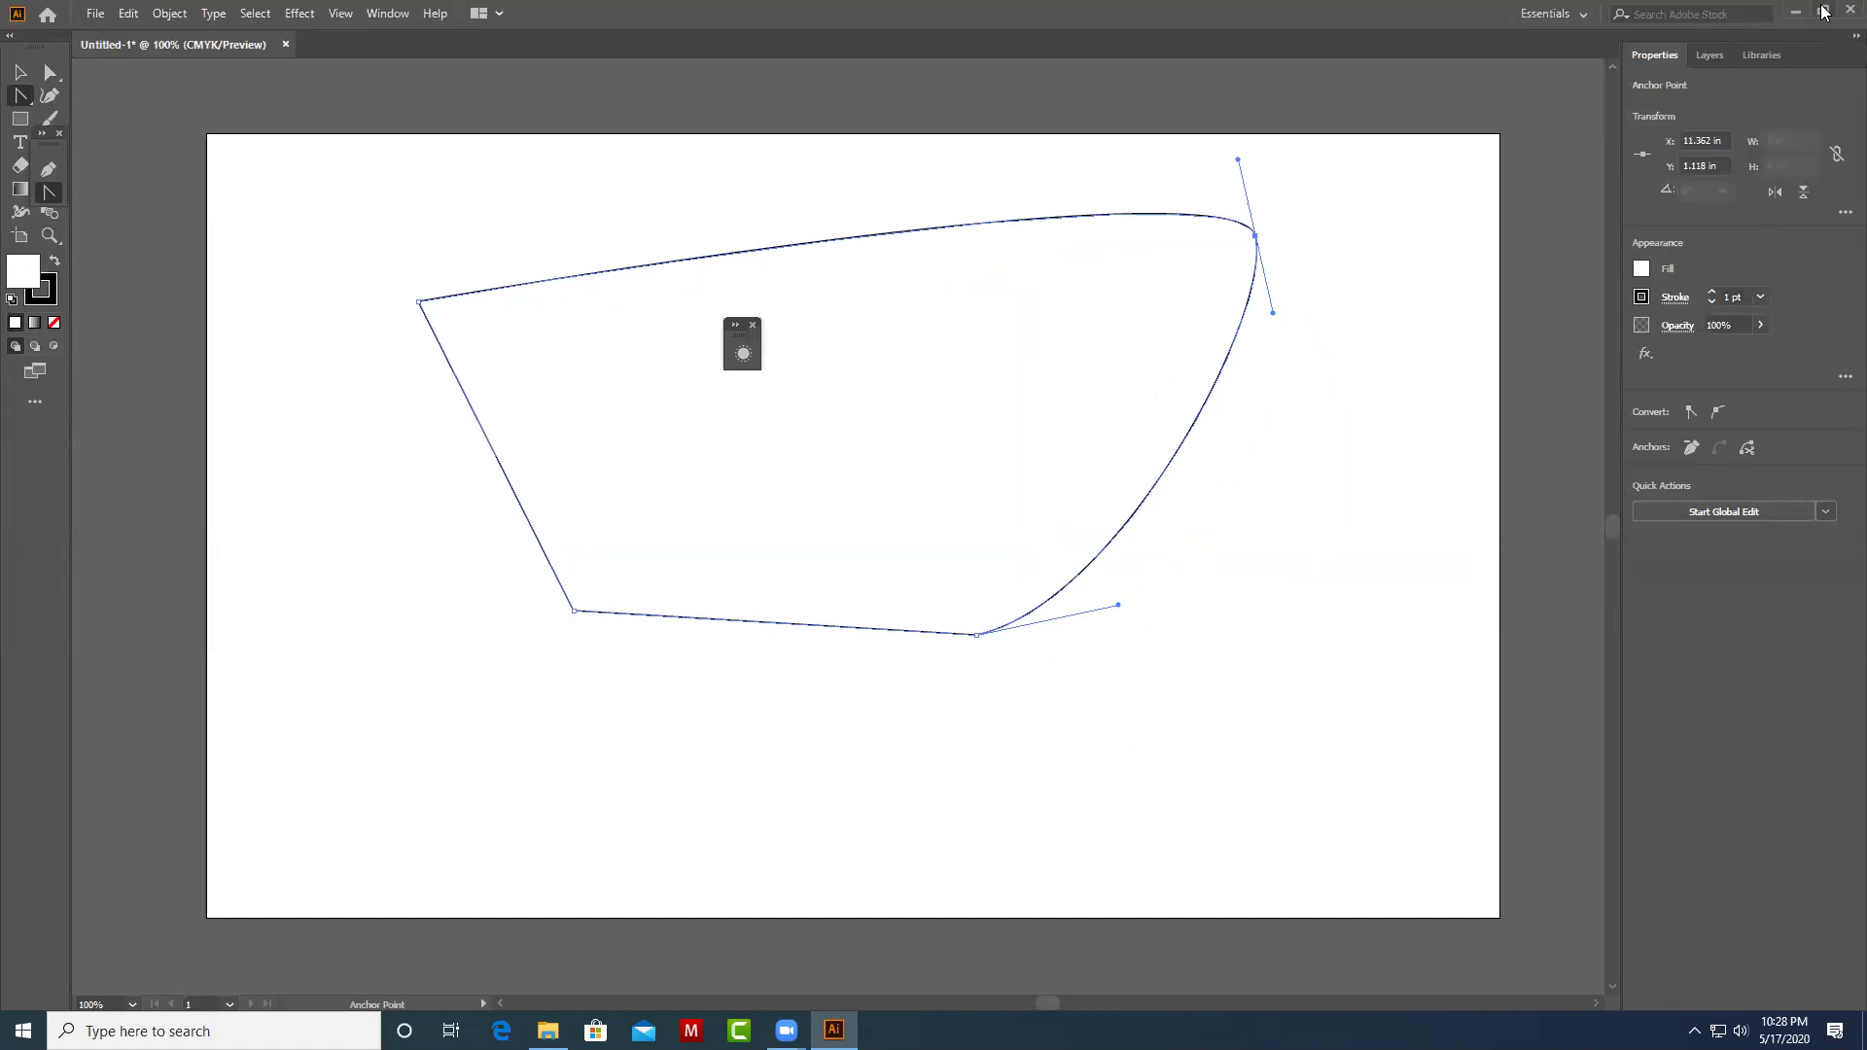
click(1795, 11)
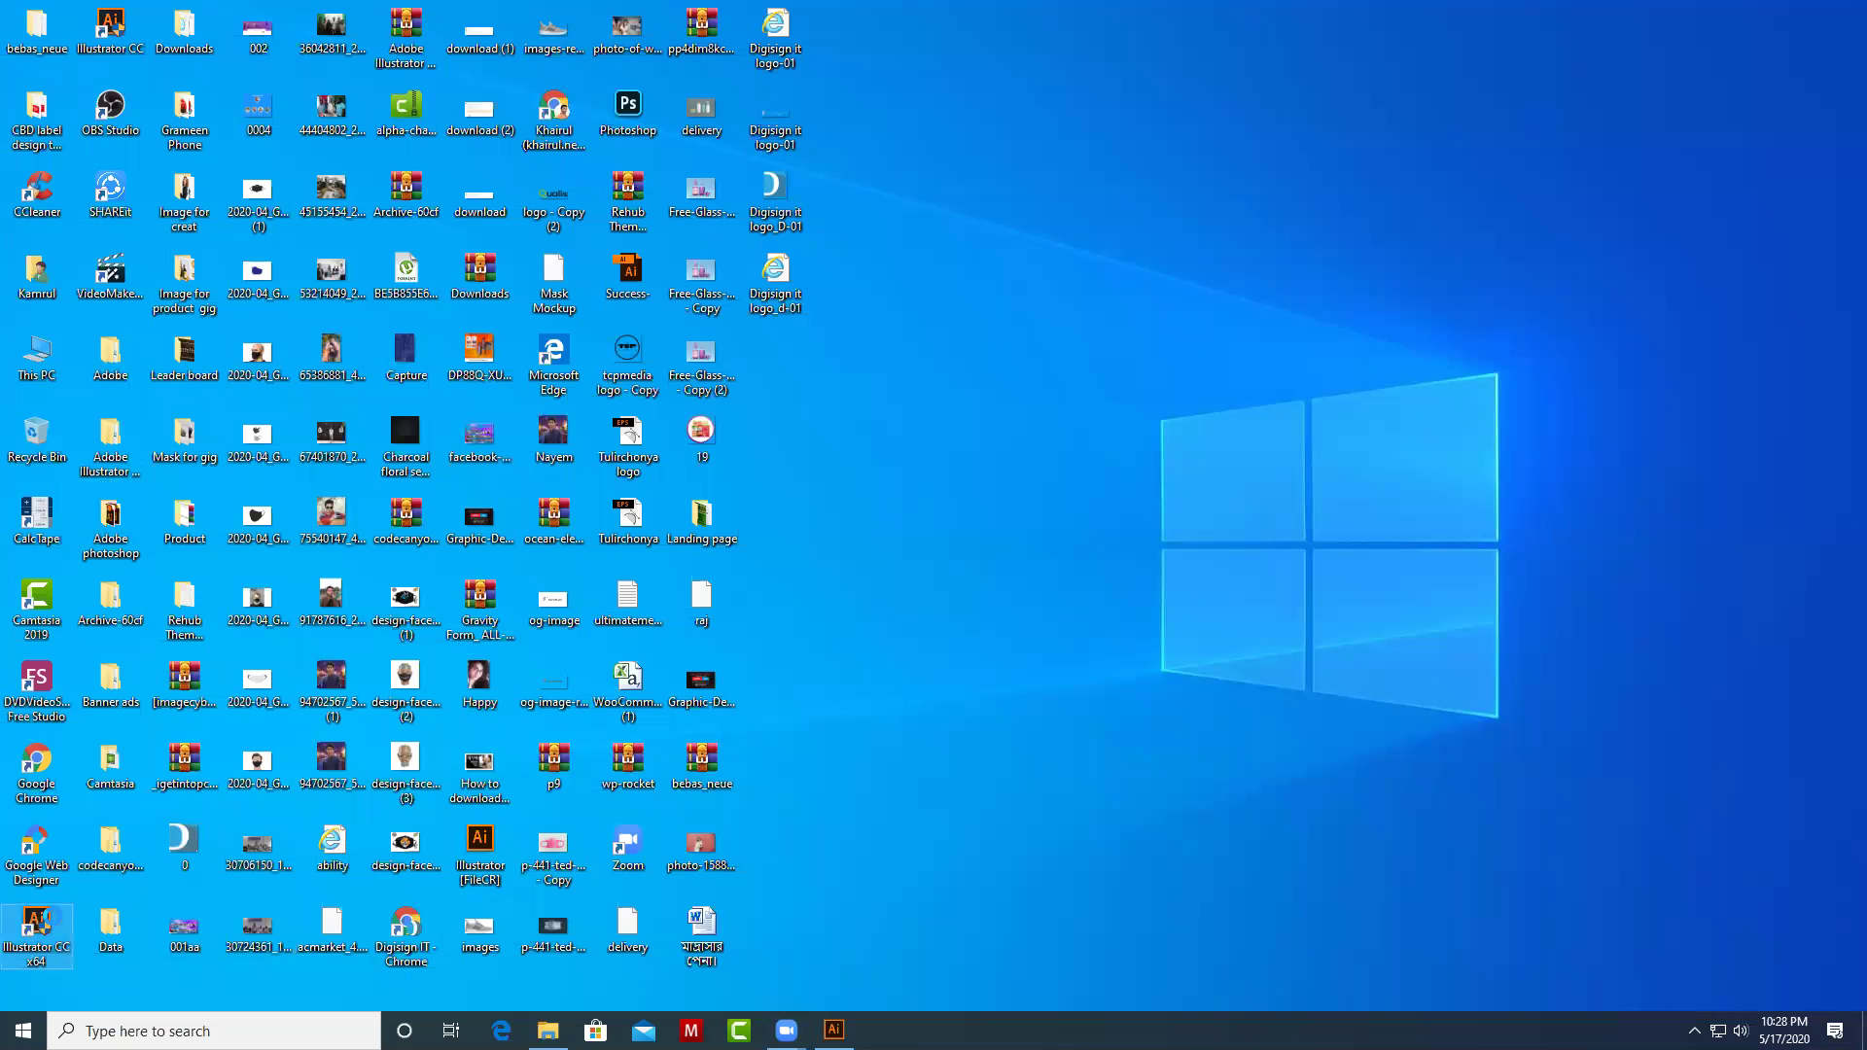
Launch Illustrator CC x64 using Open from its desktop shortcut's right-click menu.
right_click(46, 920)
click(115, 465)
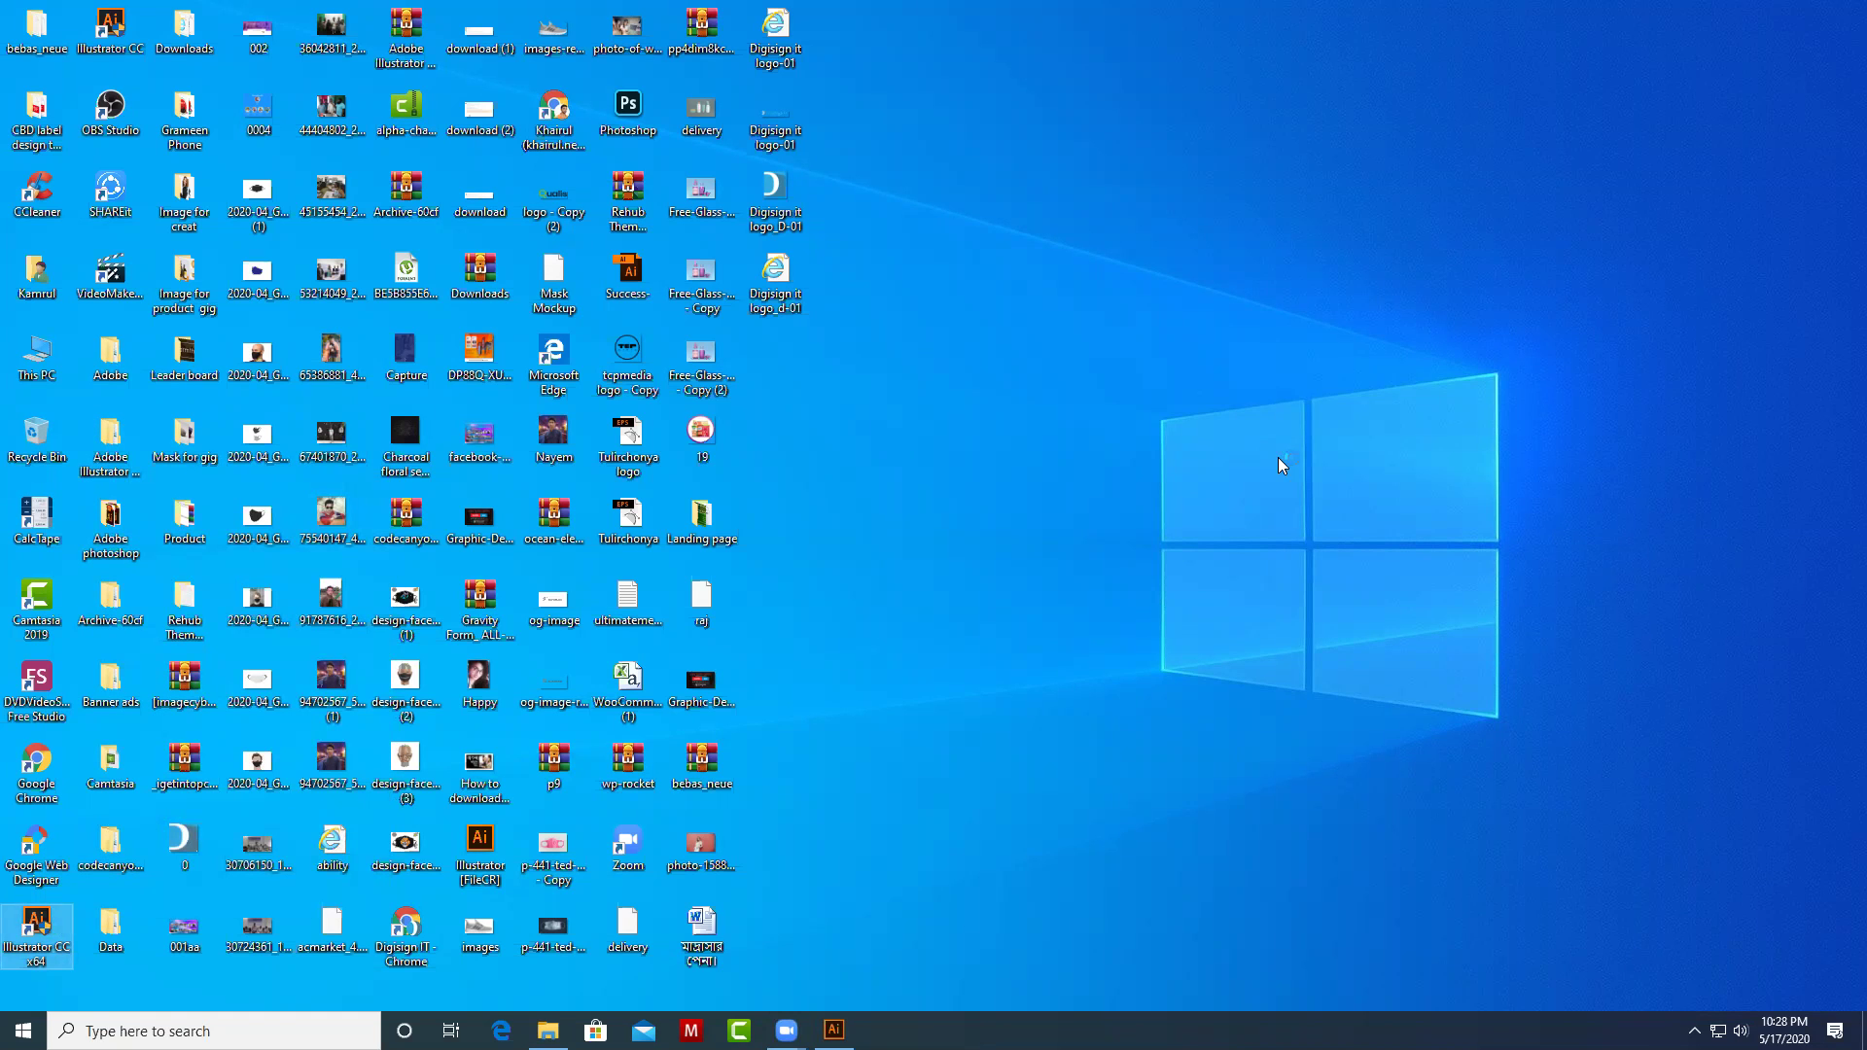
click(873, 653)
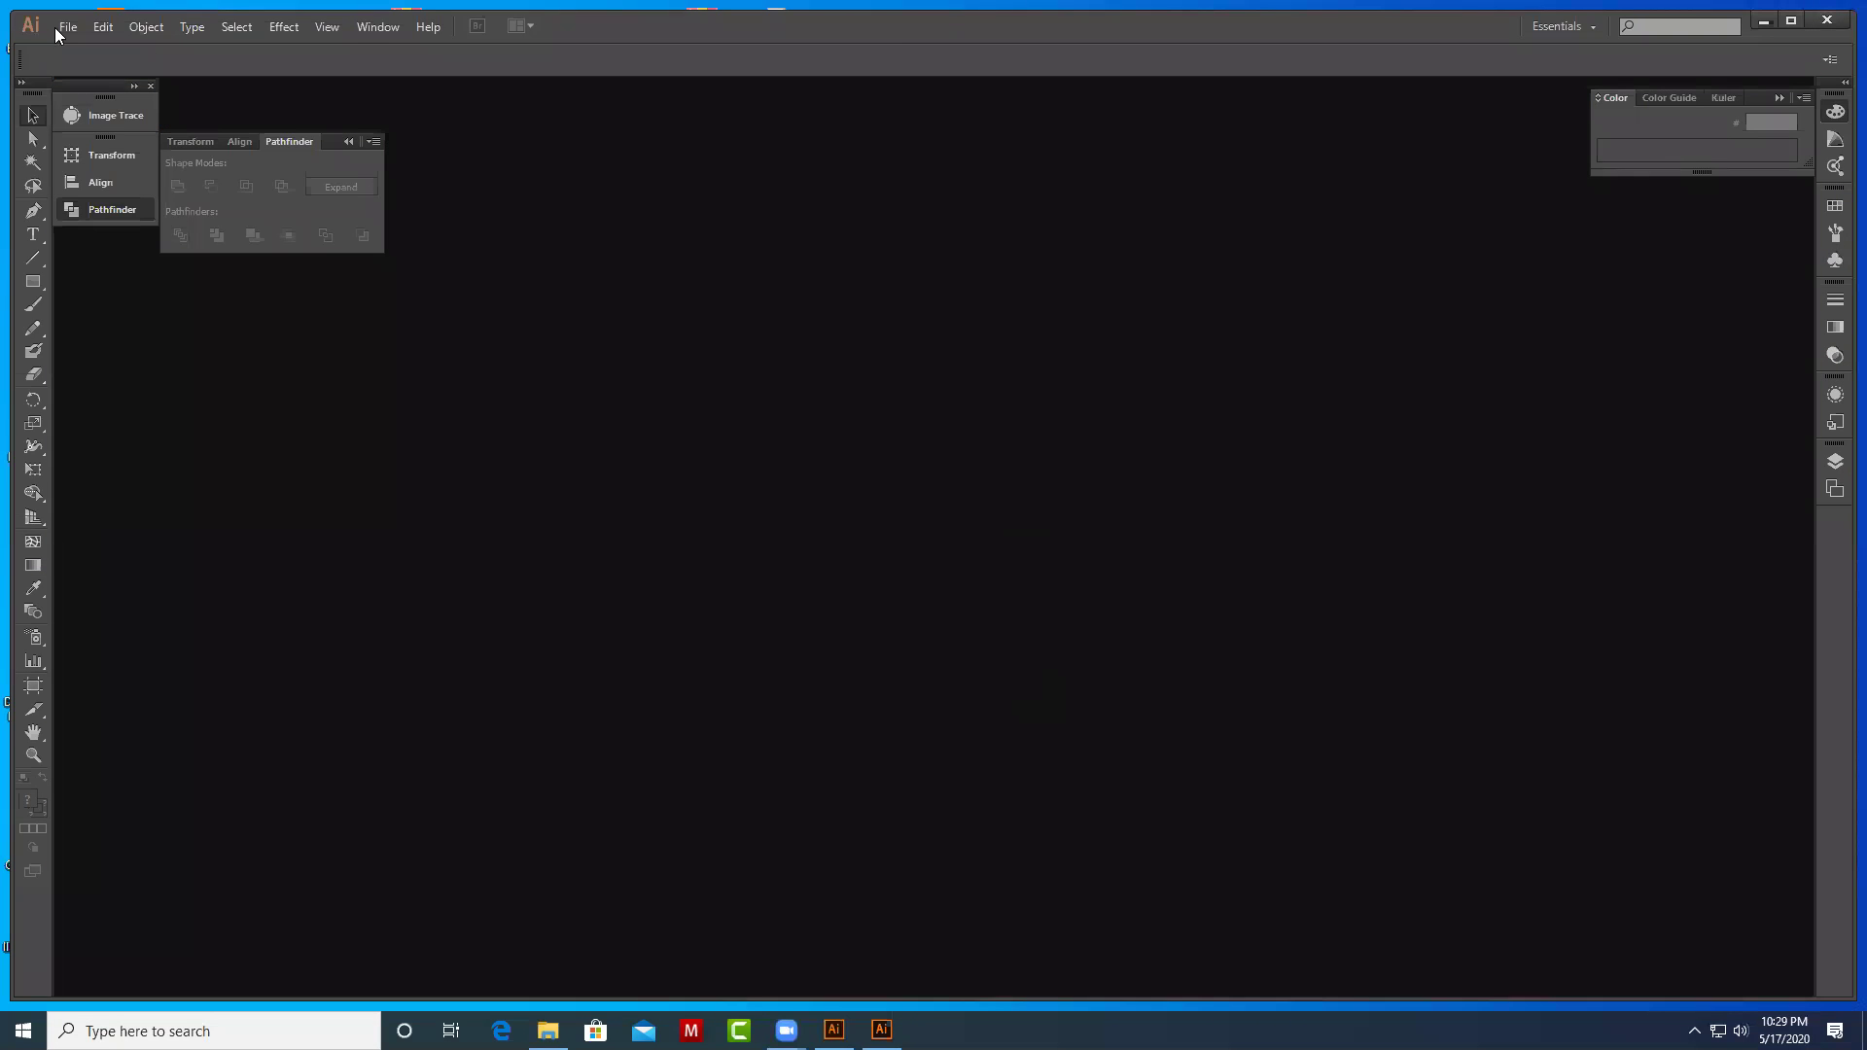
Create a new document and draw a 230×130 px rectangle in its upper half.
click(60, 28)
key(Escape)
click(1048, 696)
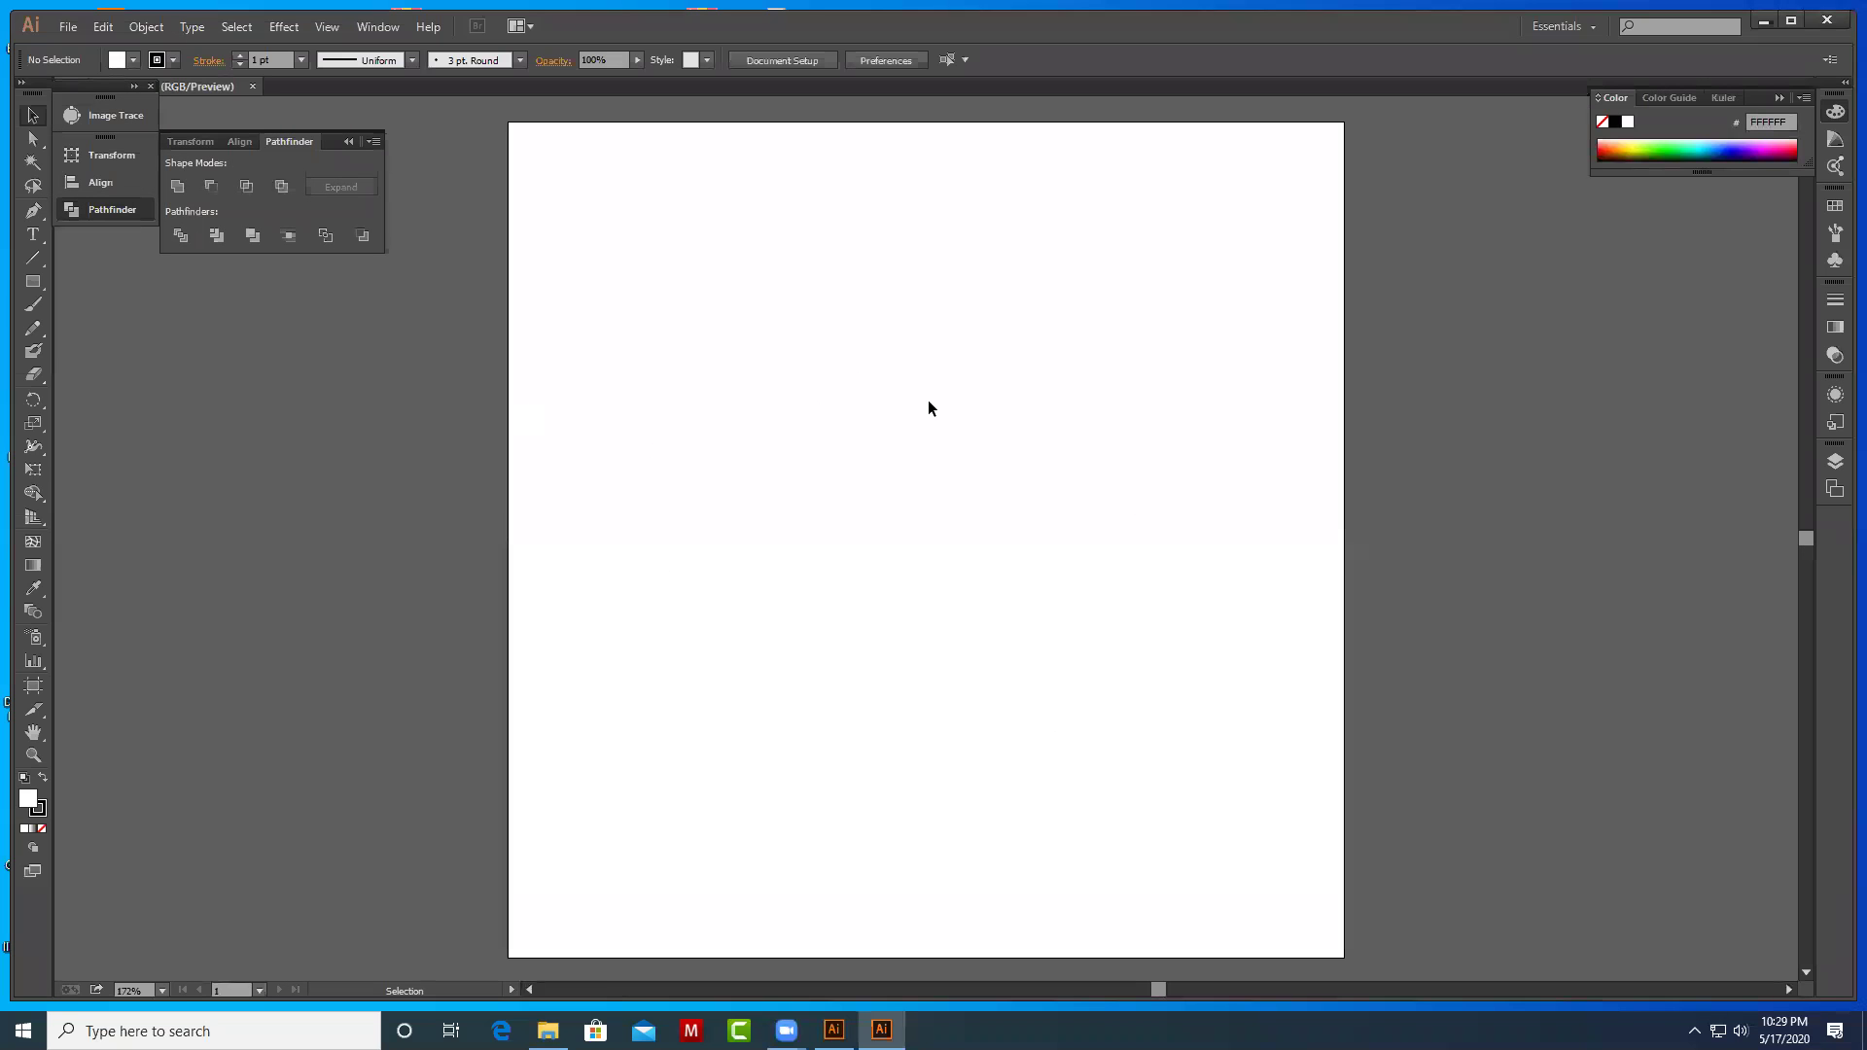
click(33, 281)
drag(783, 289, 1169, 506)
Add anchor points at the middle of all four rectangle edges.
click(35, 214)
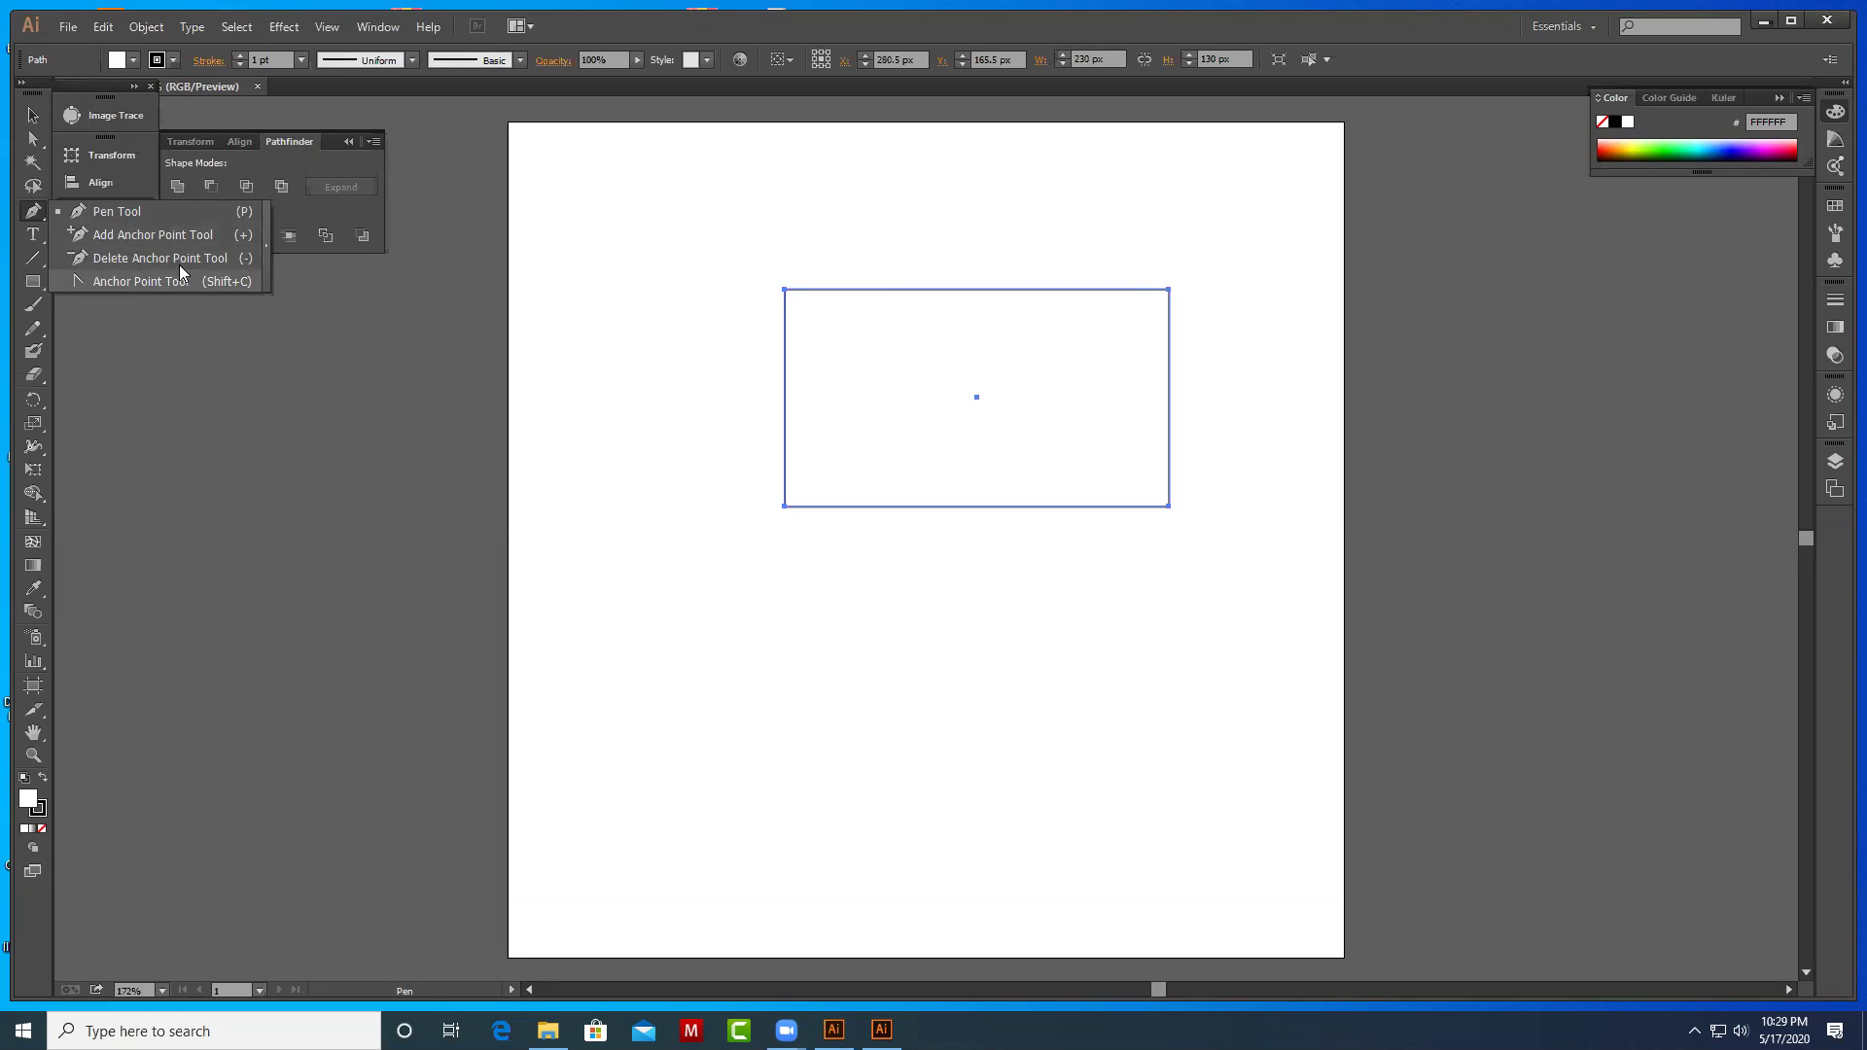
click(154, 236)
click(985, 290)
click(1168, 399)
click(977, 505)
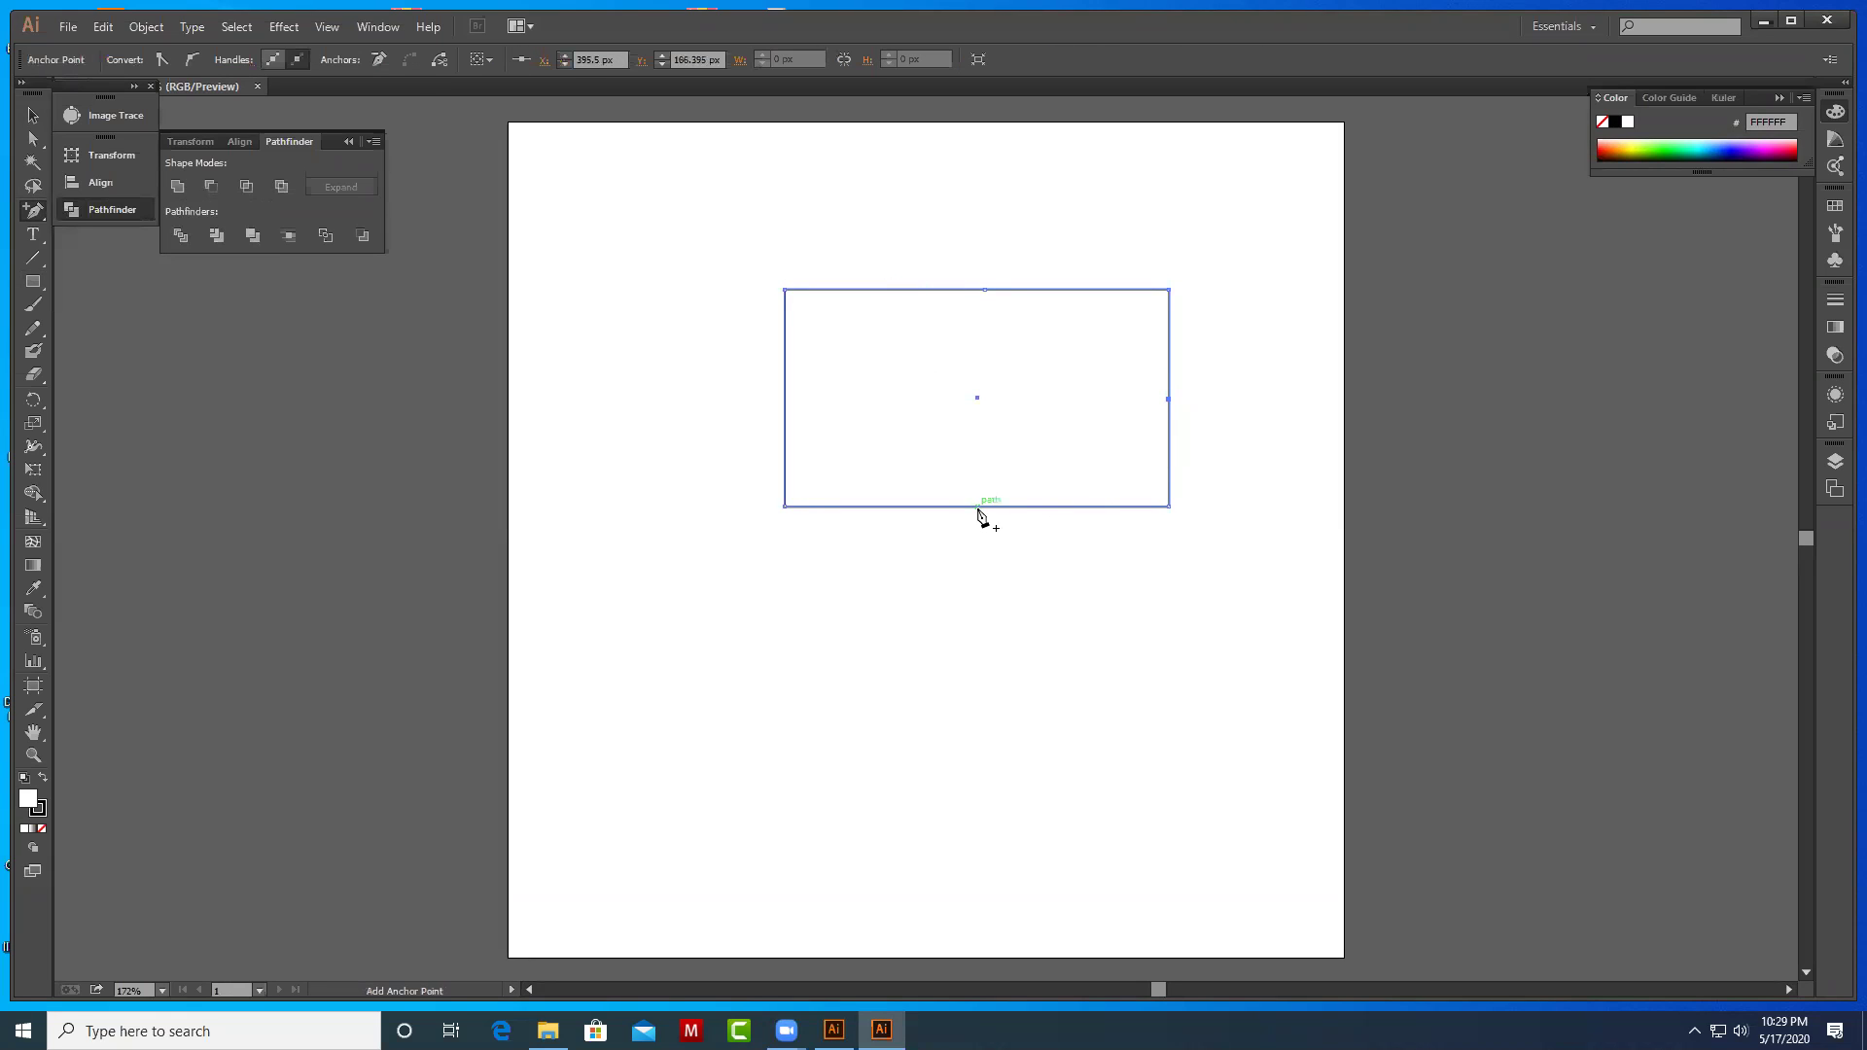
click(785, 393)
Pull the top and bottom middle anchors out into points, forming a pointed hexagon.
key(a)
drag(984, 289, 976, 182)
click(1059, 191)
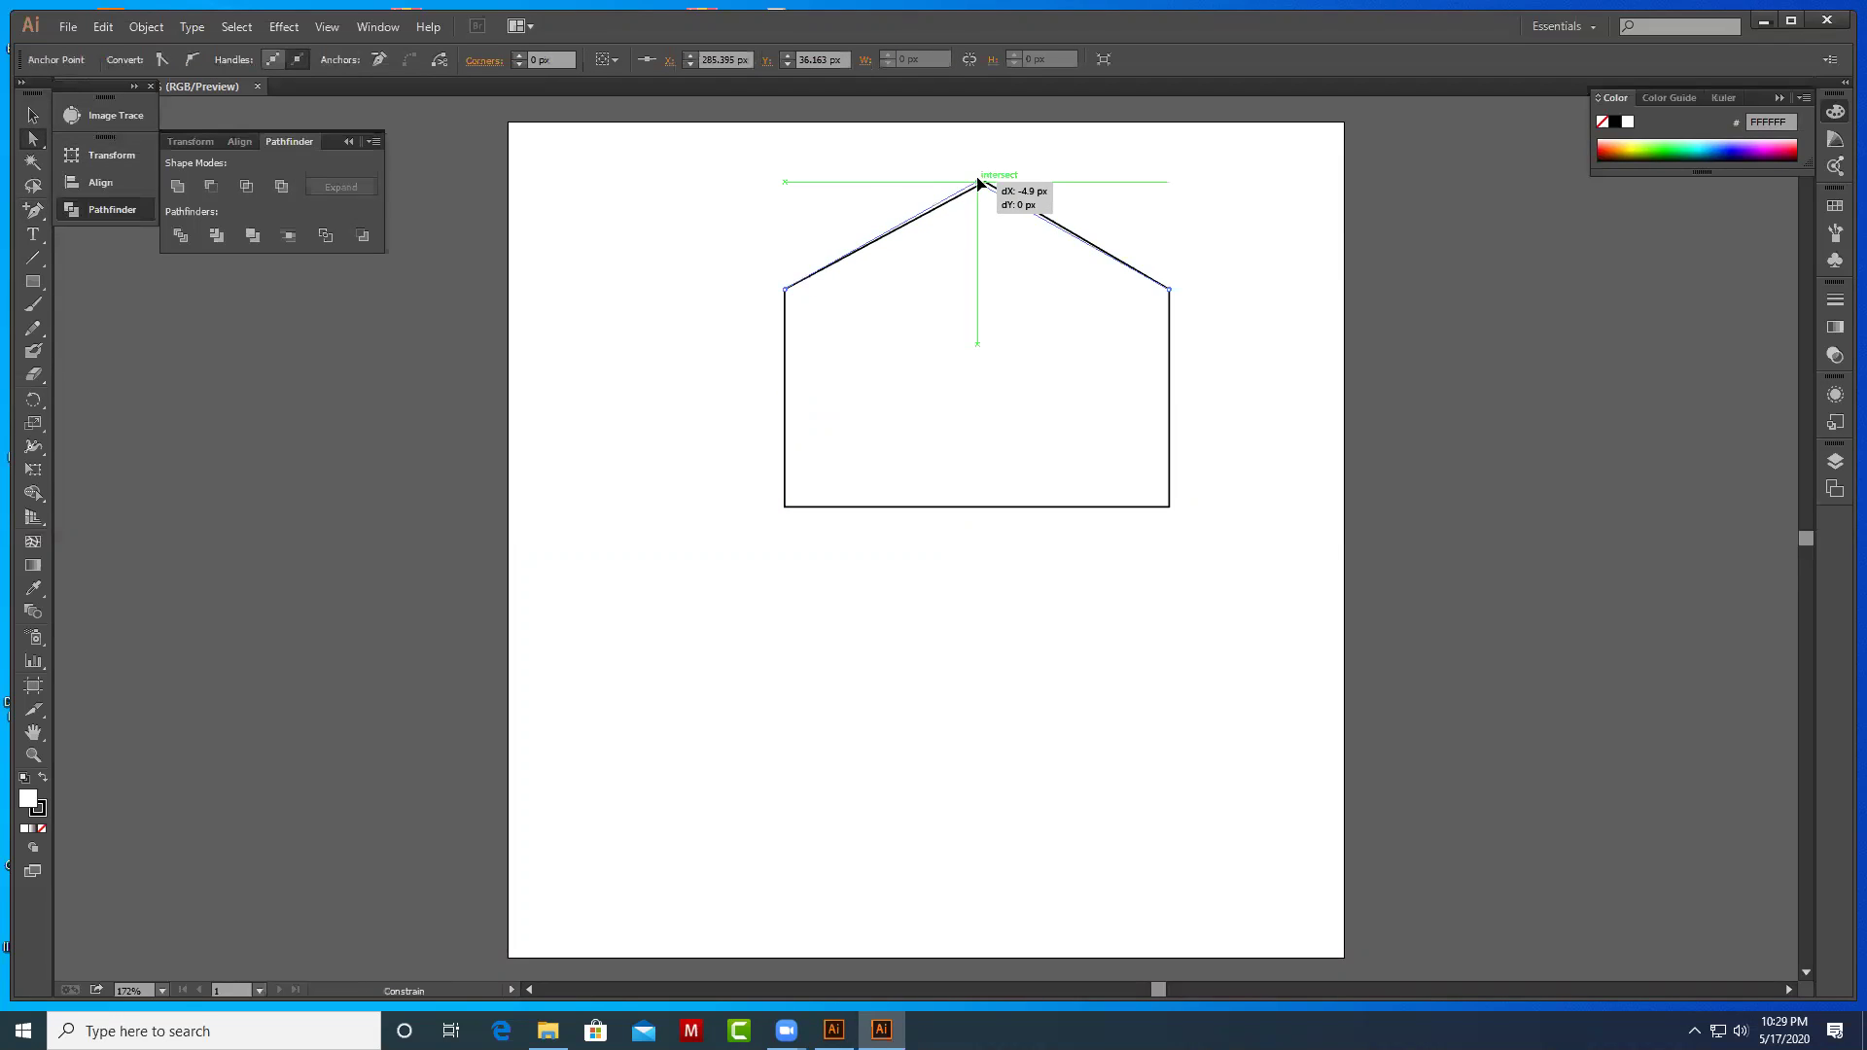
click(1159, 677)
click(977, 507)
drag(976, 508, 977, 623)
click(1235, 421)
mouse_move(1226, 384)
mouse_down()
mouse_move(1128, 436)
mouse_move(1279, 399)
mouse_up()
drag(906, 411, 688, 449)
key(ctrl+z)
mouse_move(718, 379)
mouse_down()
mouse_move(793, 401)
mouse_move(630, 393)
mouse_up()
click(1033, 667)
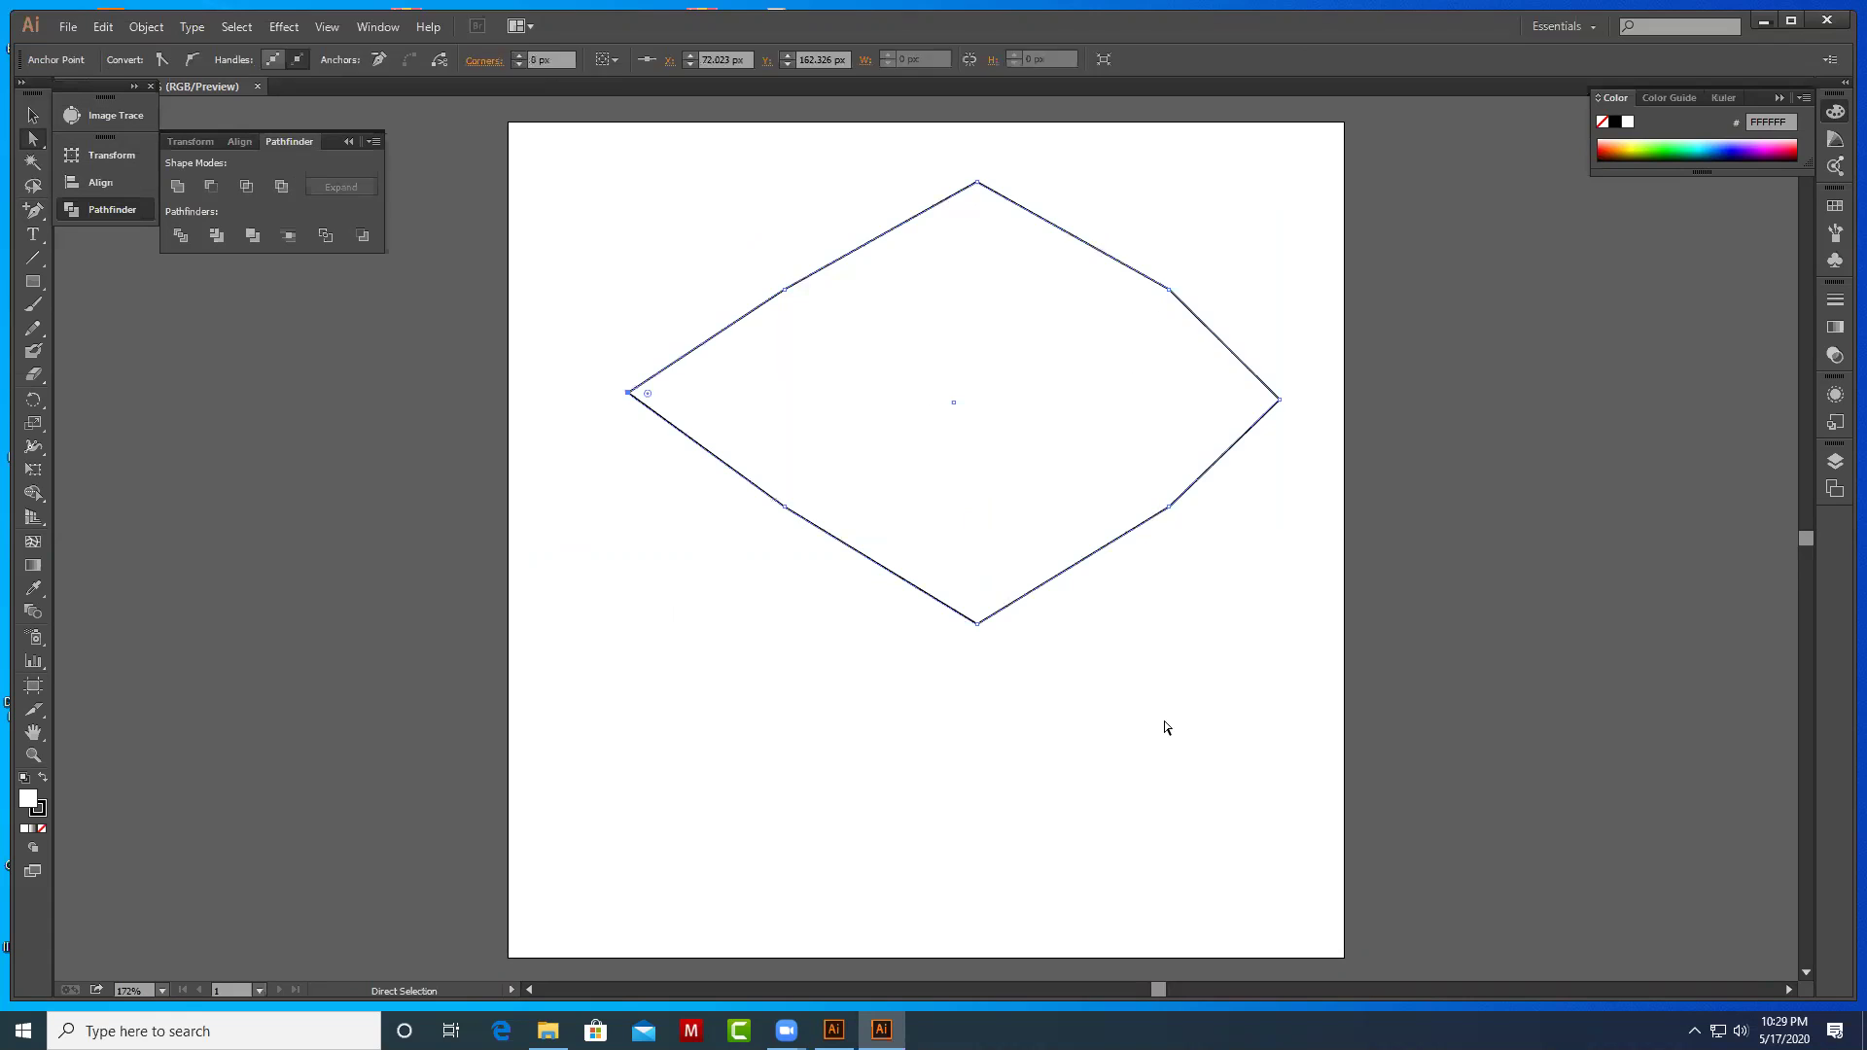
Delete all pieces of the hexagon and return to the newer Illustrator window.
drag(1168, 141, 772, 707)
key(Delete)
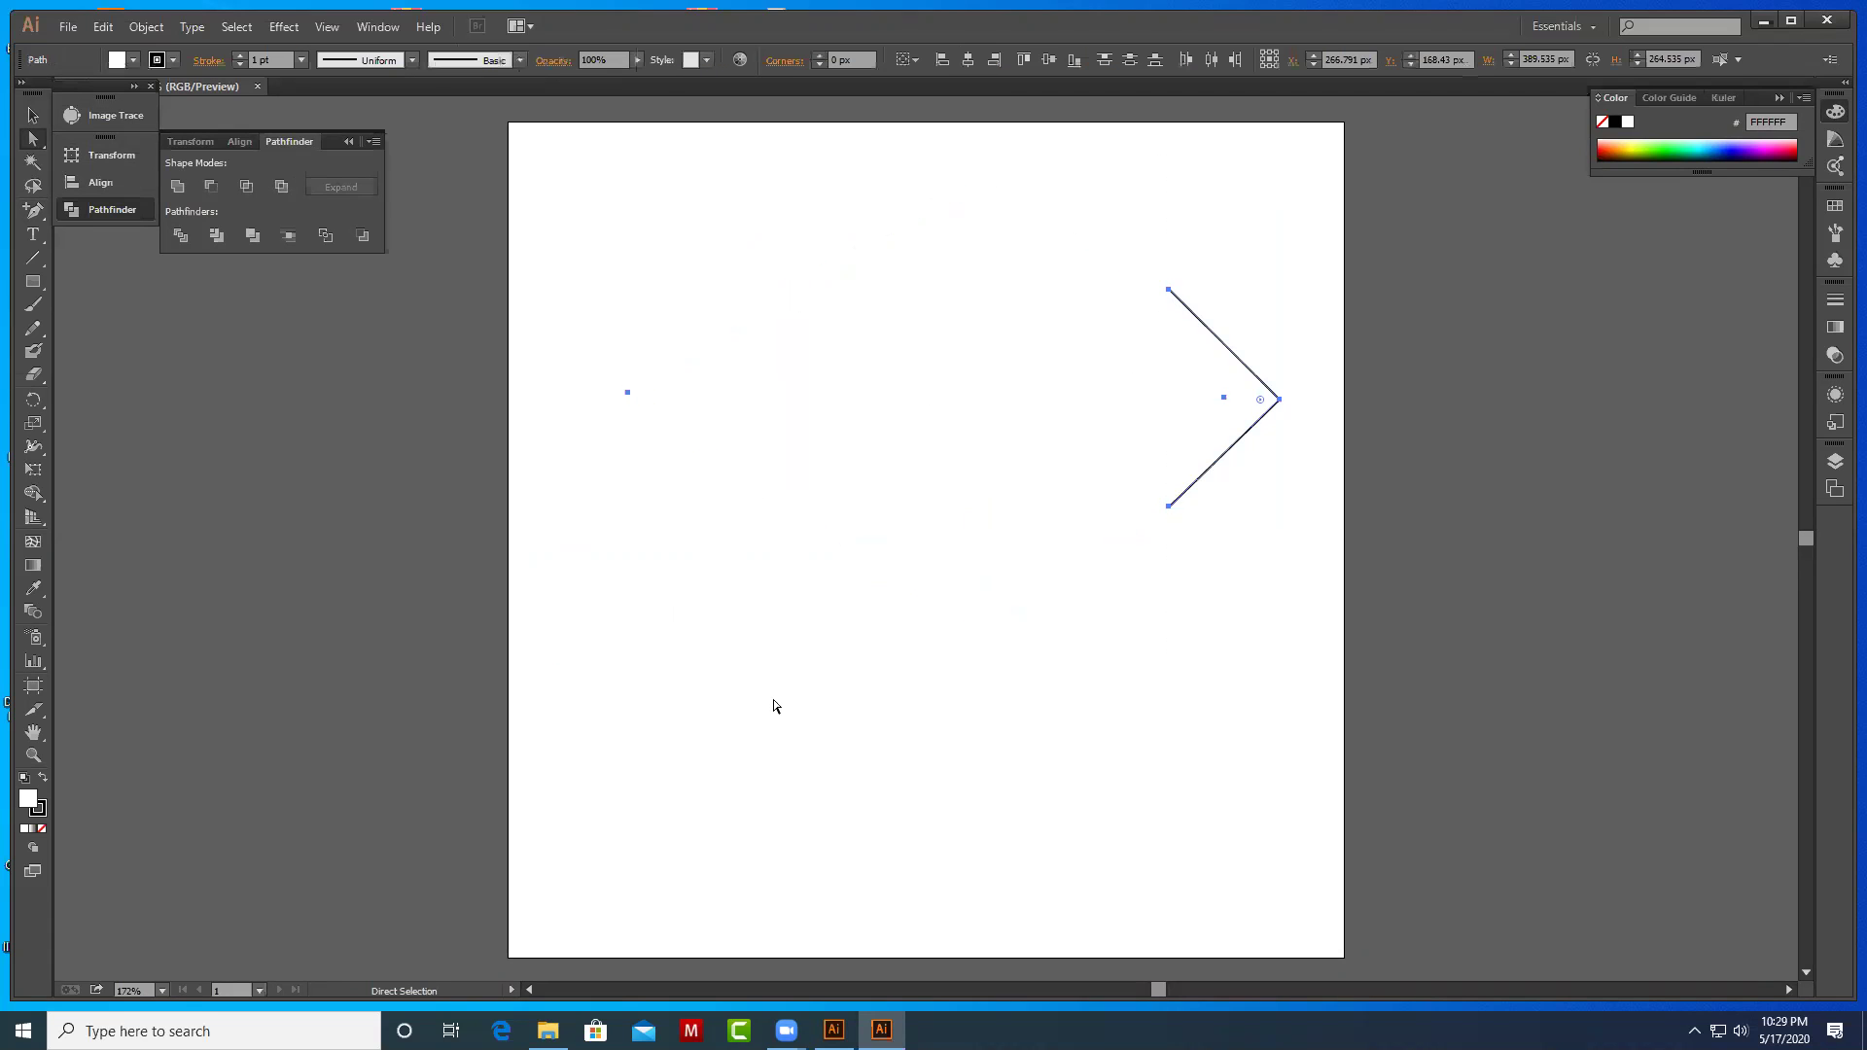
drag(1074, 200, 1273, 614)
key(Delete)
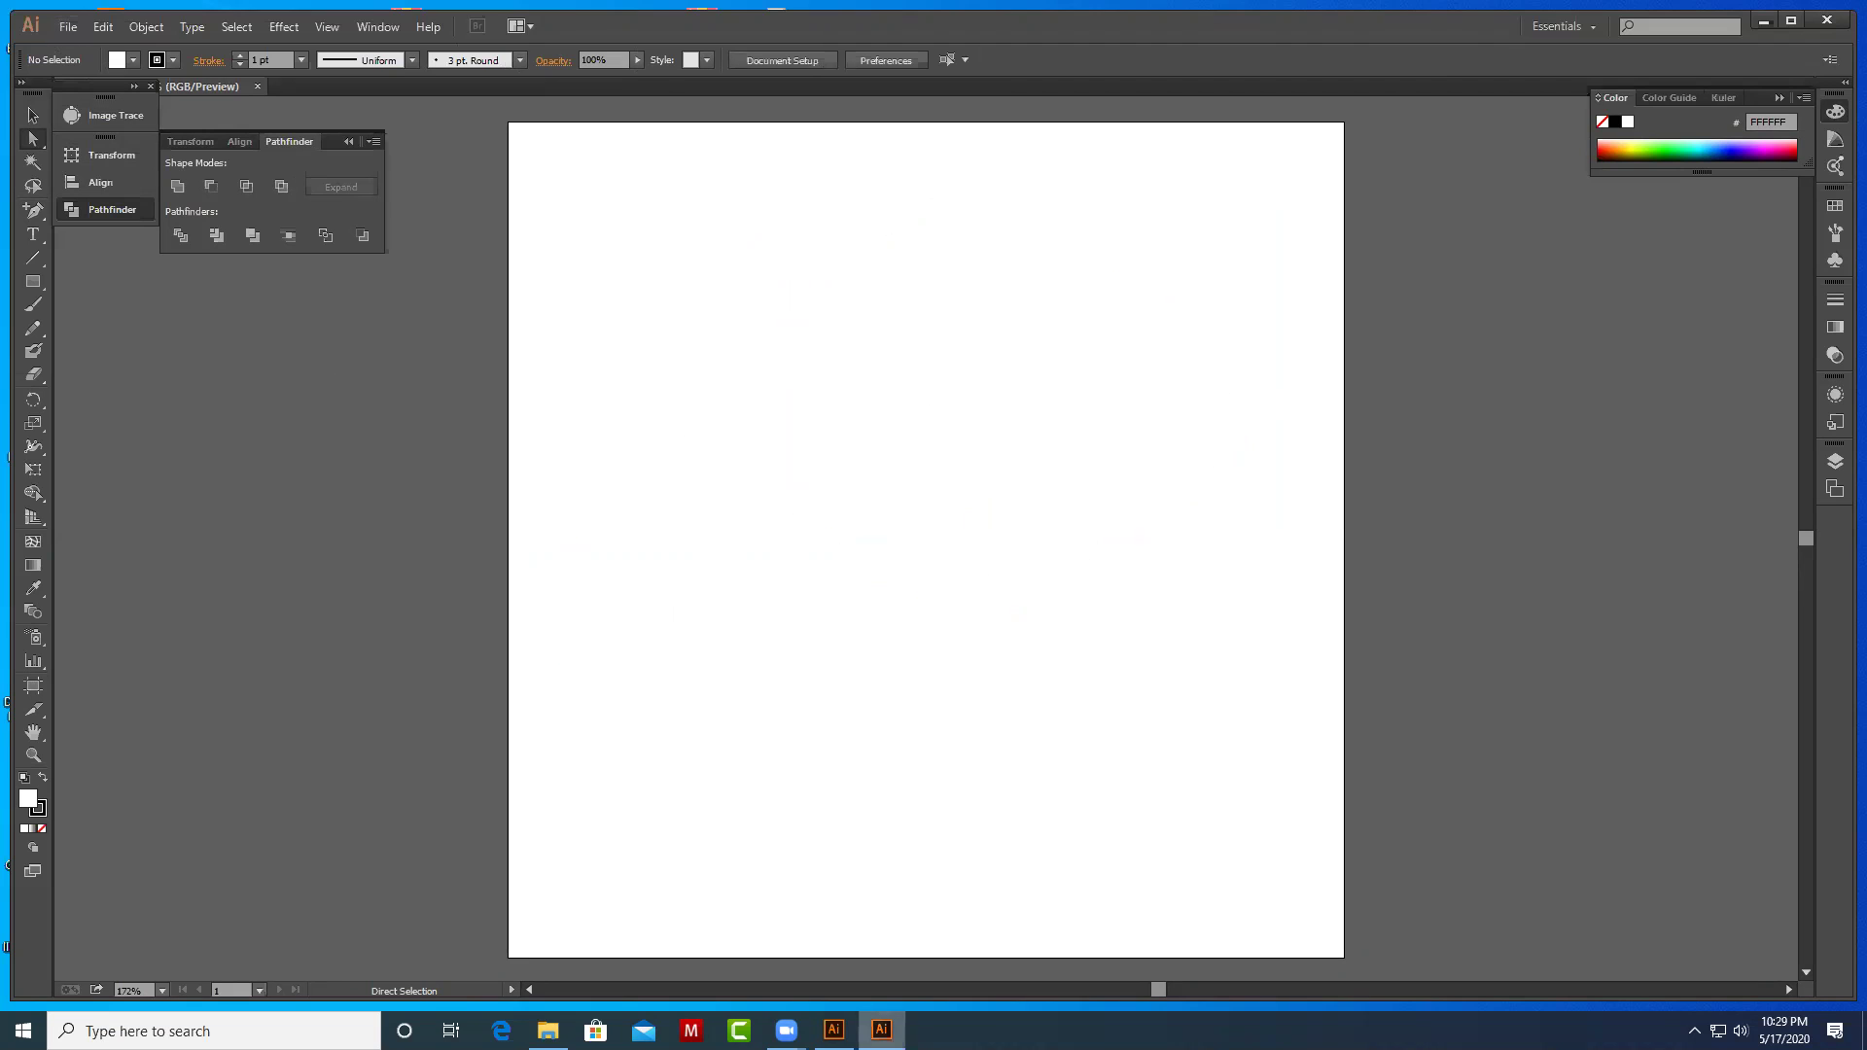
click(833, 1030)
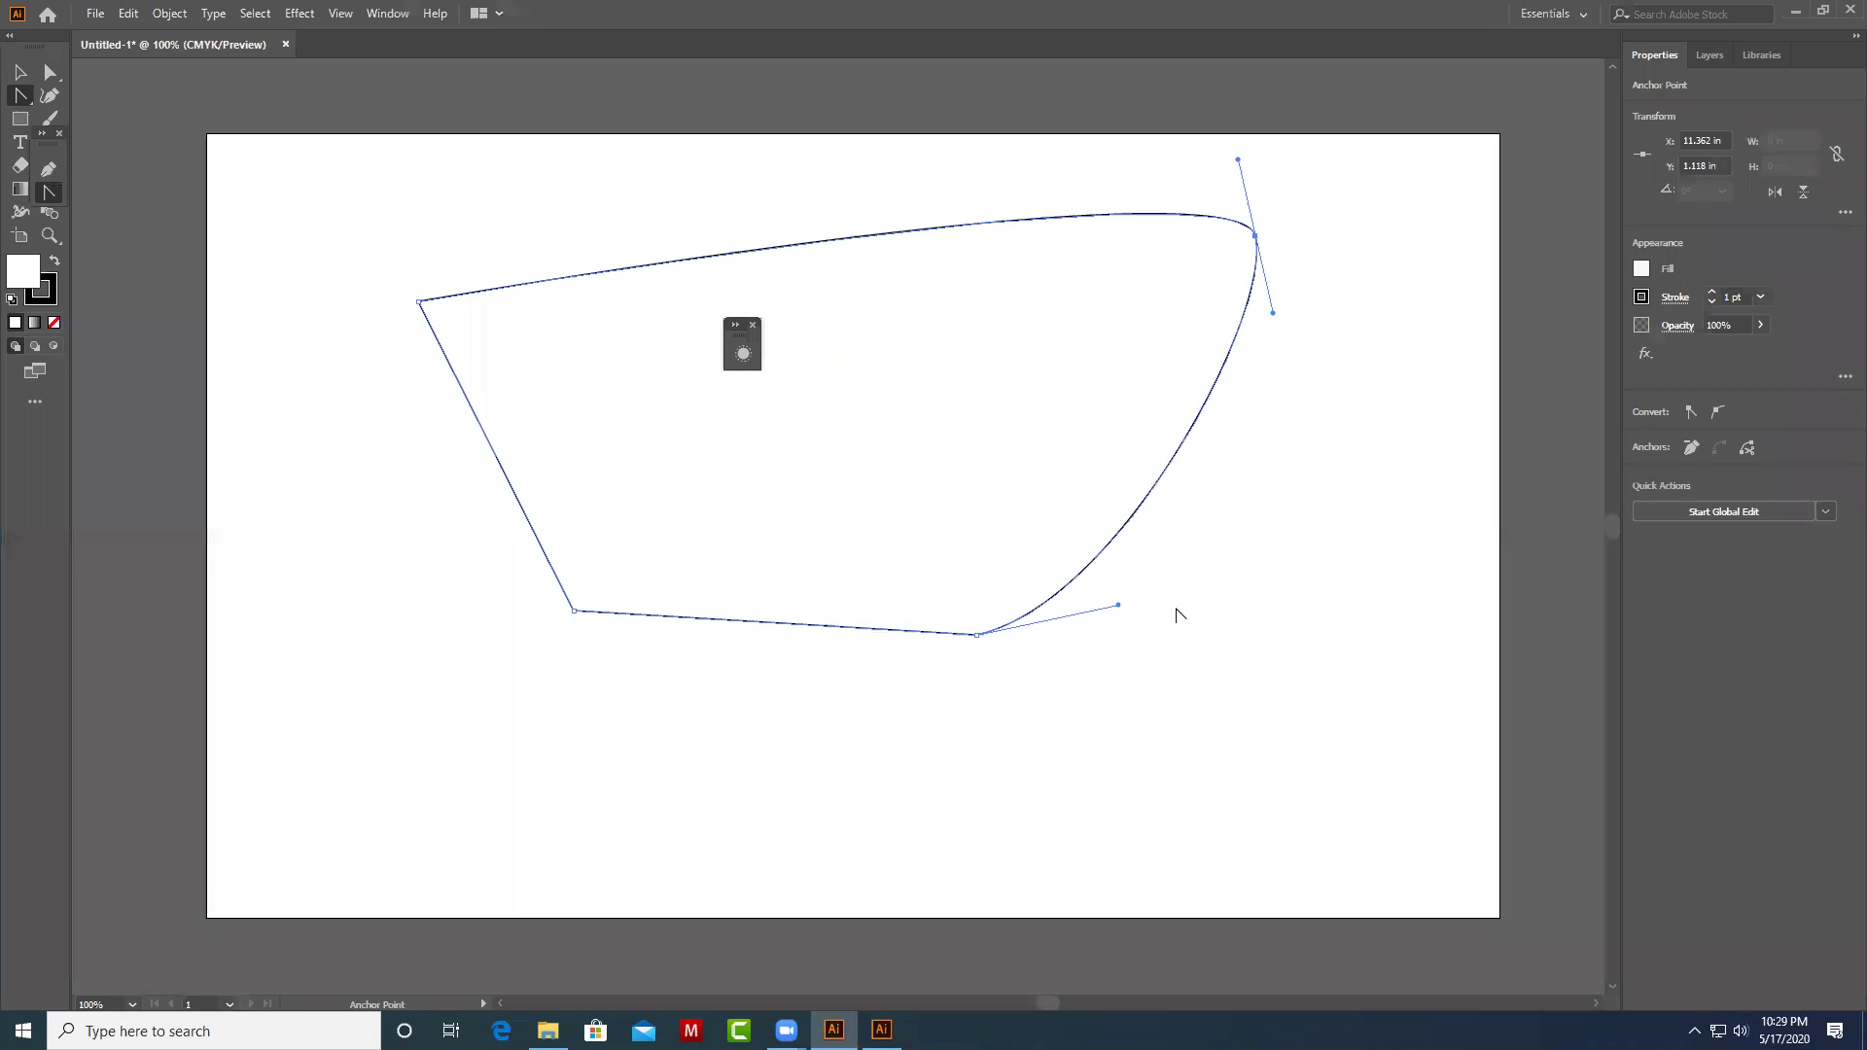
Delete the curved shape and move the small floating panel up beside the Properties panel.
key(Delete)
key(Delete)
click(21, 71)
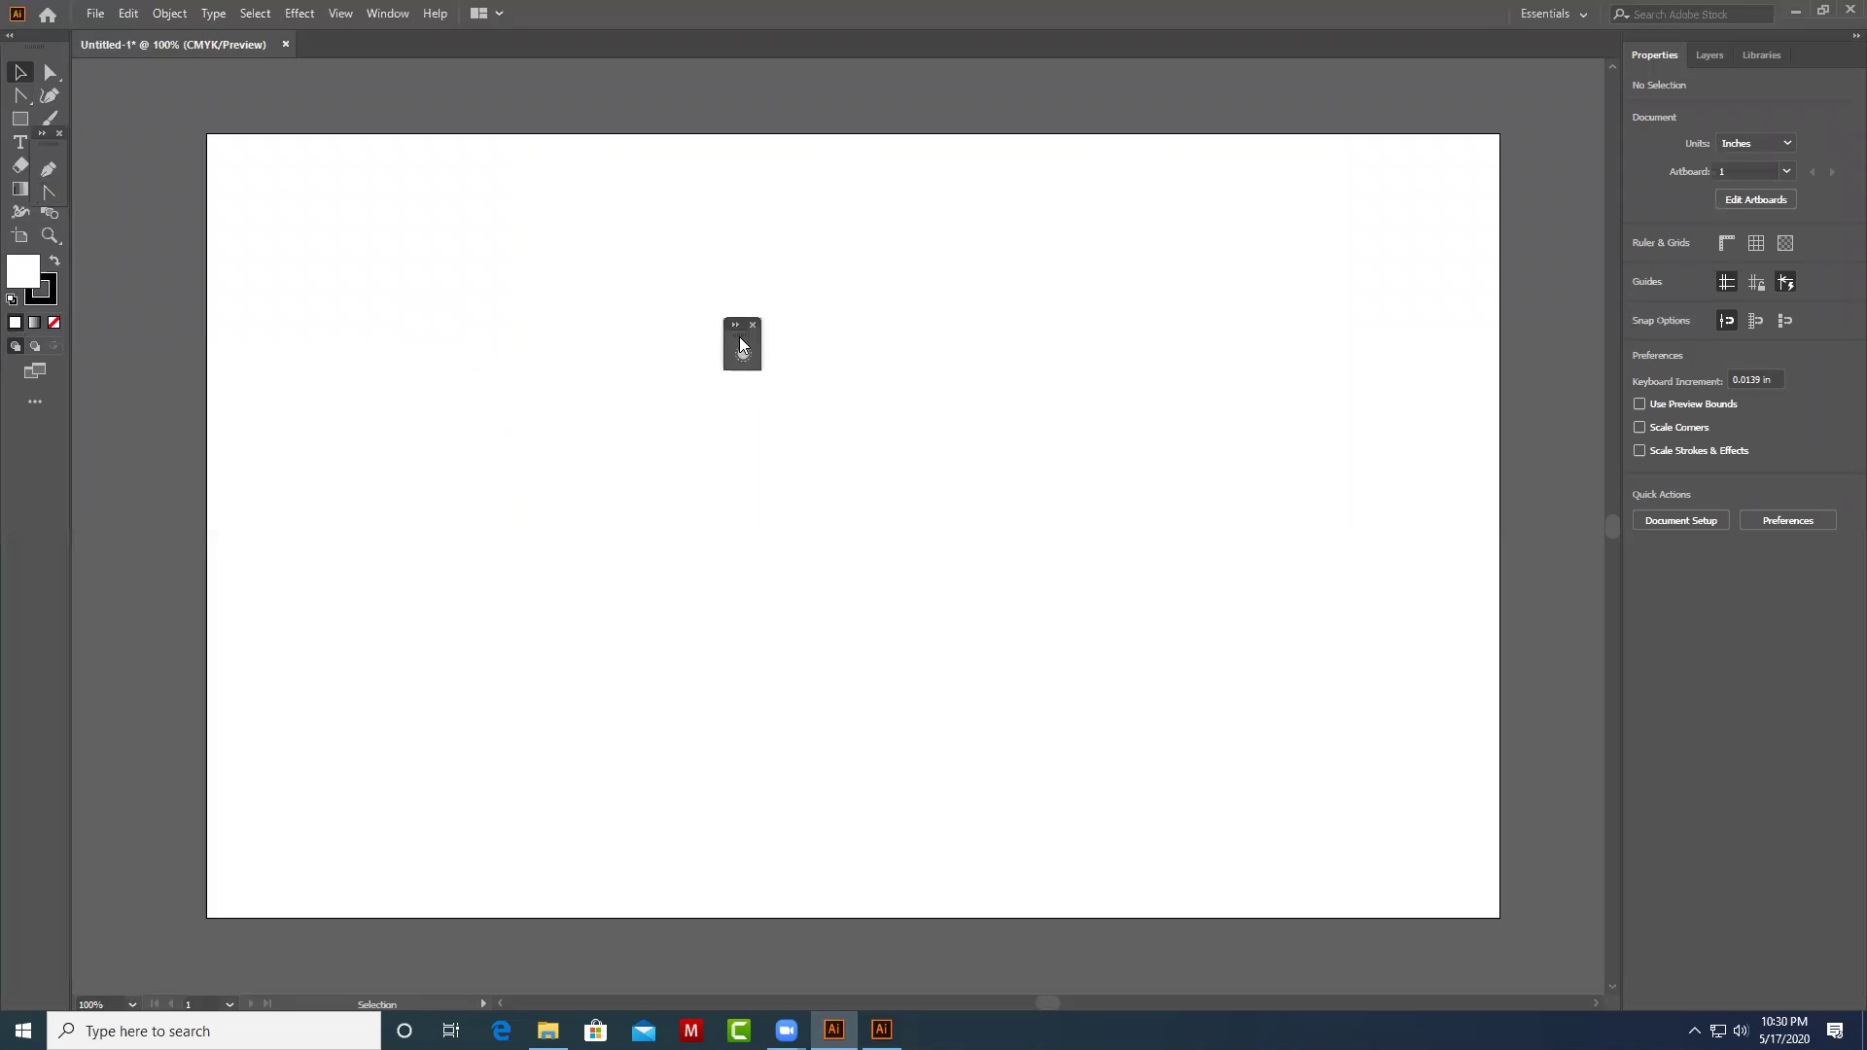
mouse_move(768, 328)
mouse_down()
mouse_move(1563, 177)
mouse_move(1485, 103)
mouse_up()
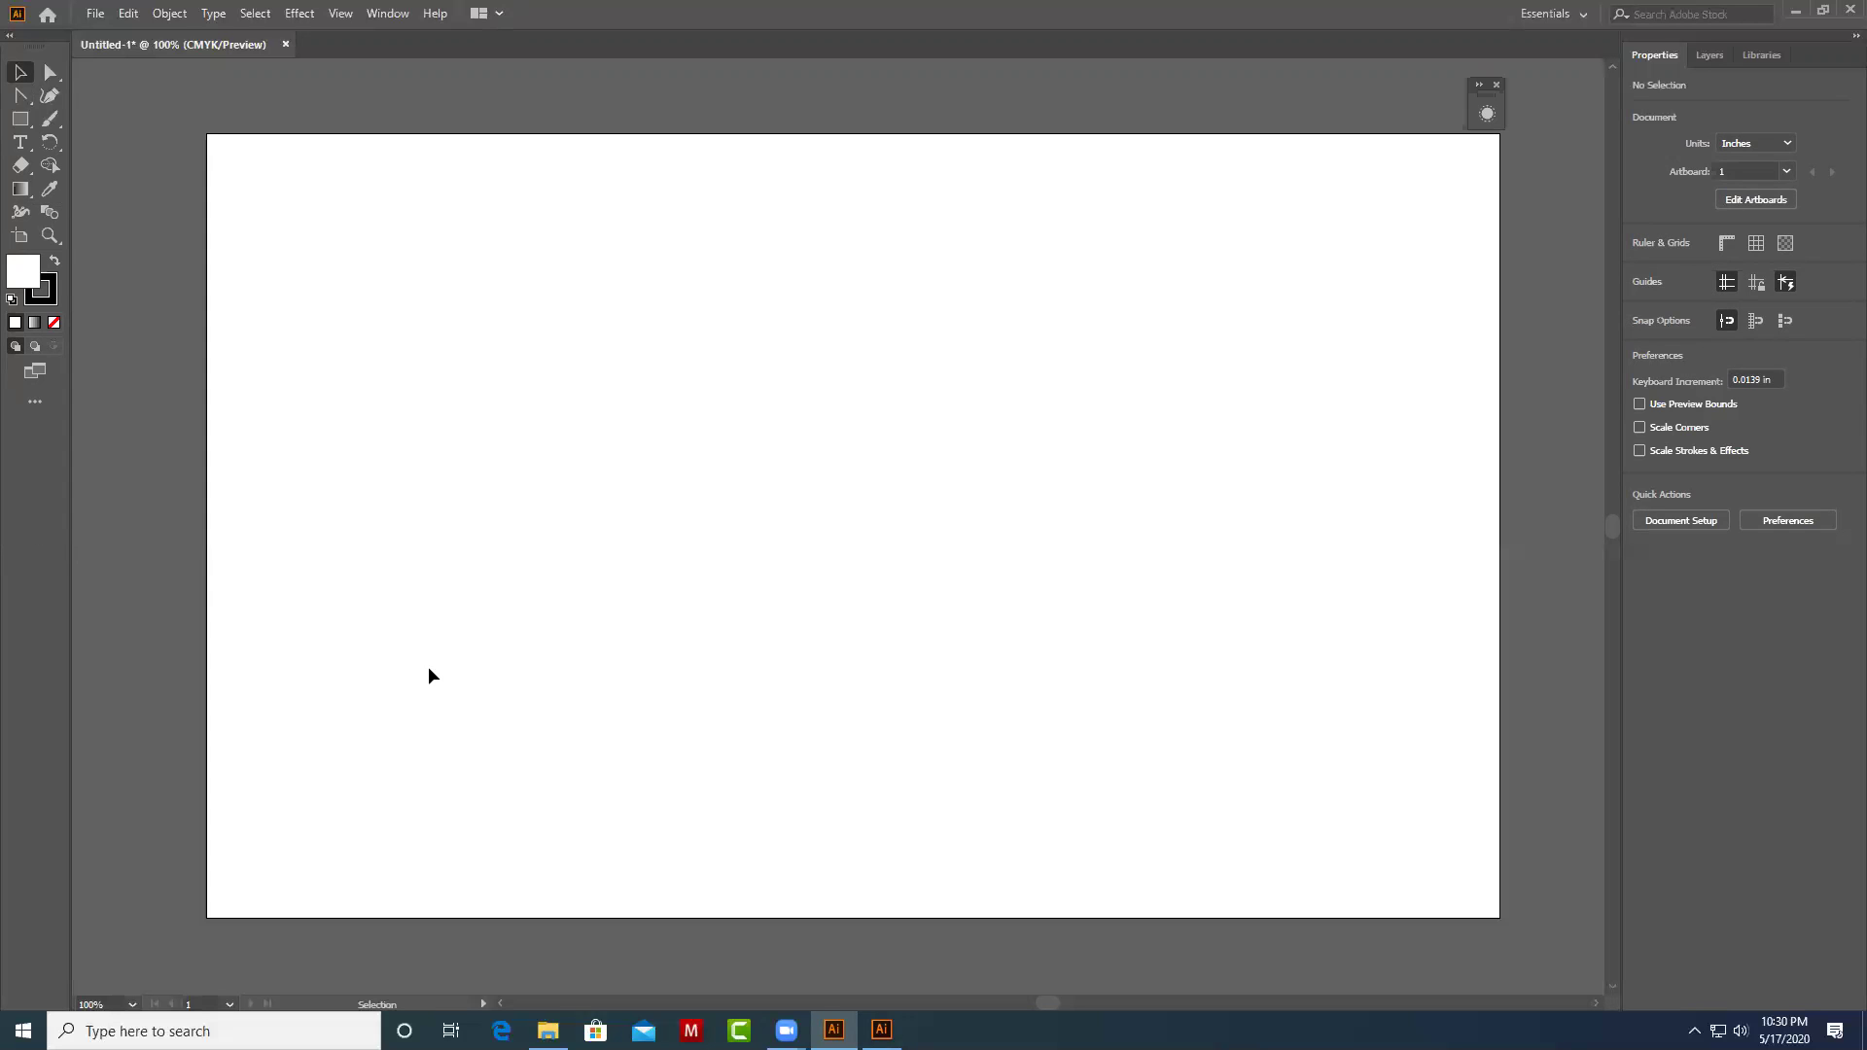
Draw a rectangle of about 5.968 × 3.789 in at the artboard's upper left.
key(ctrl+minus)
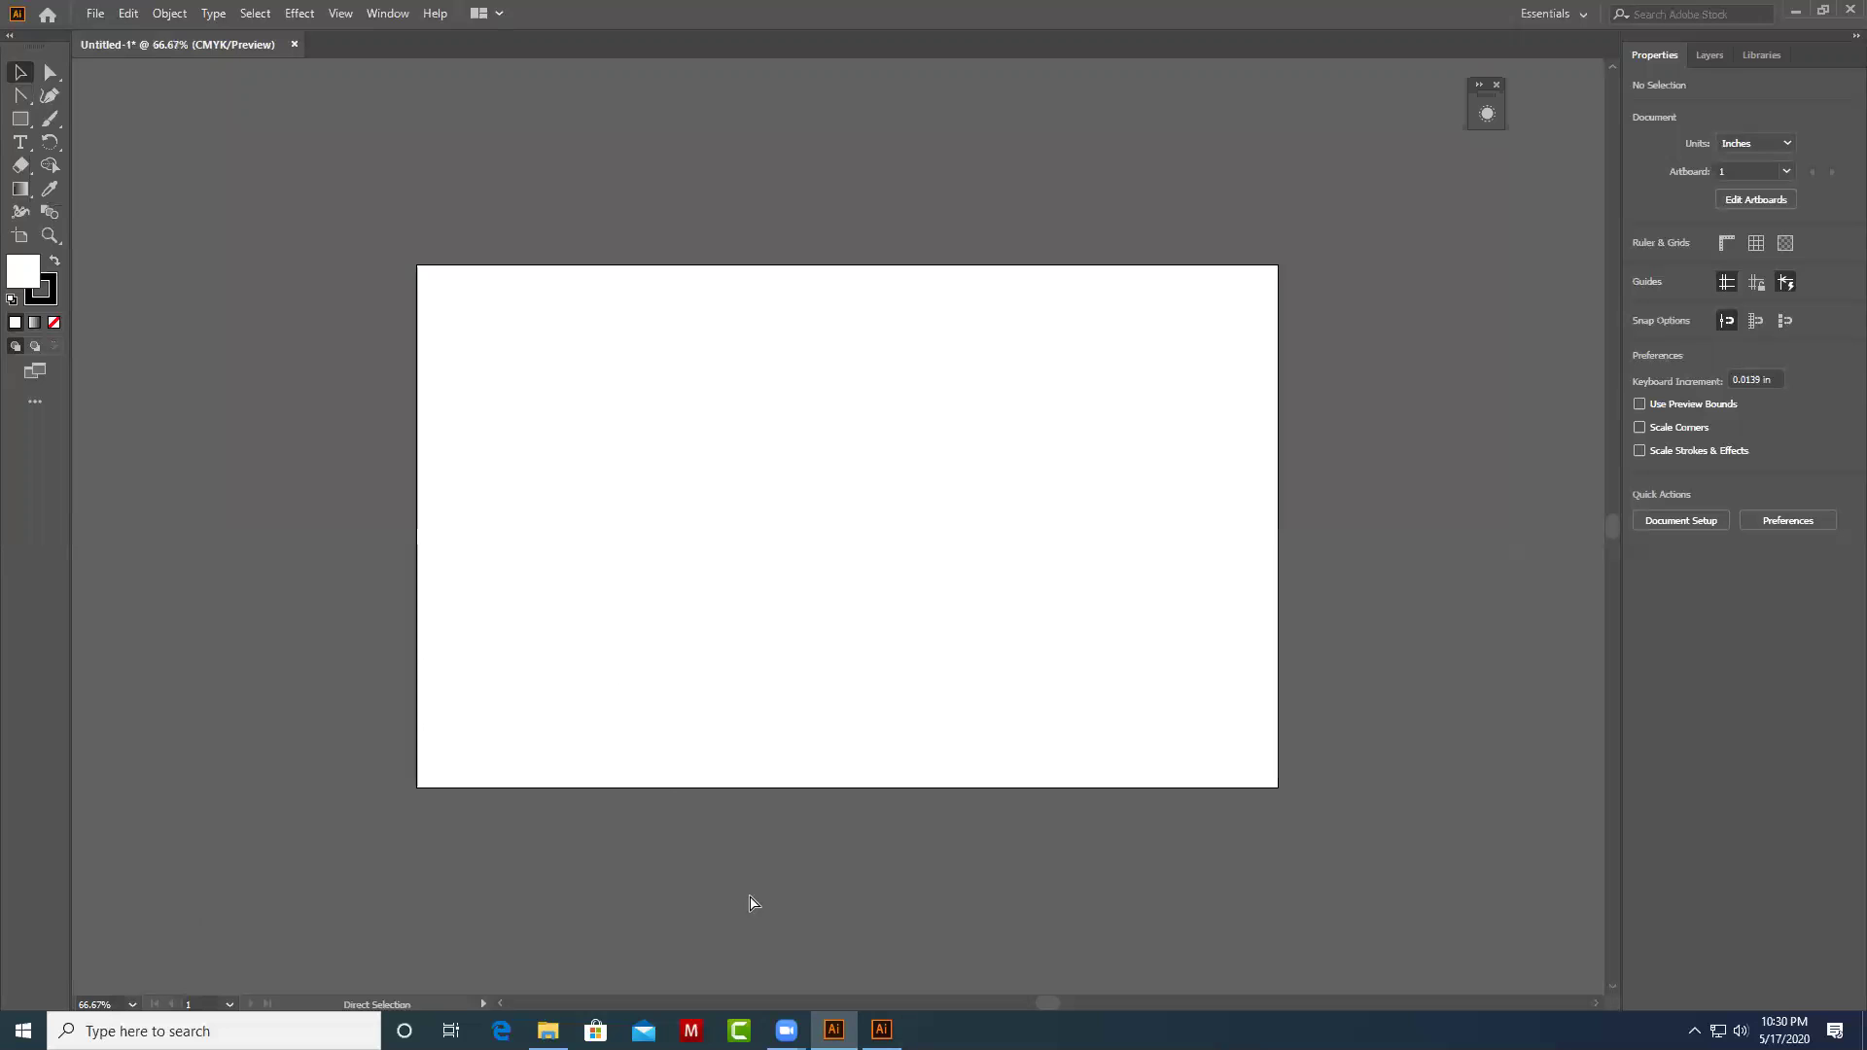
key(ctrl+plus)
click(19, 119)
drag(350, 213, 901, 564)
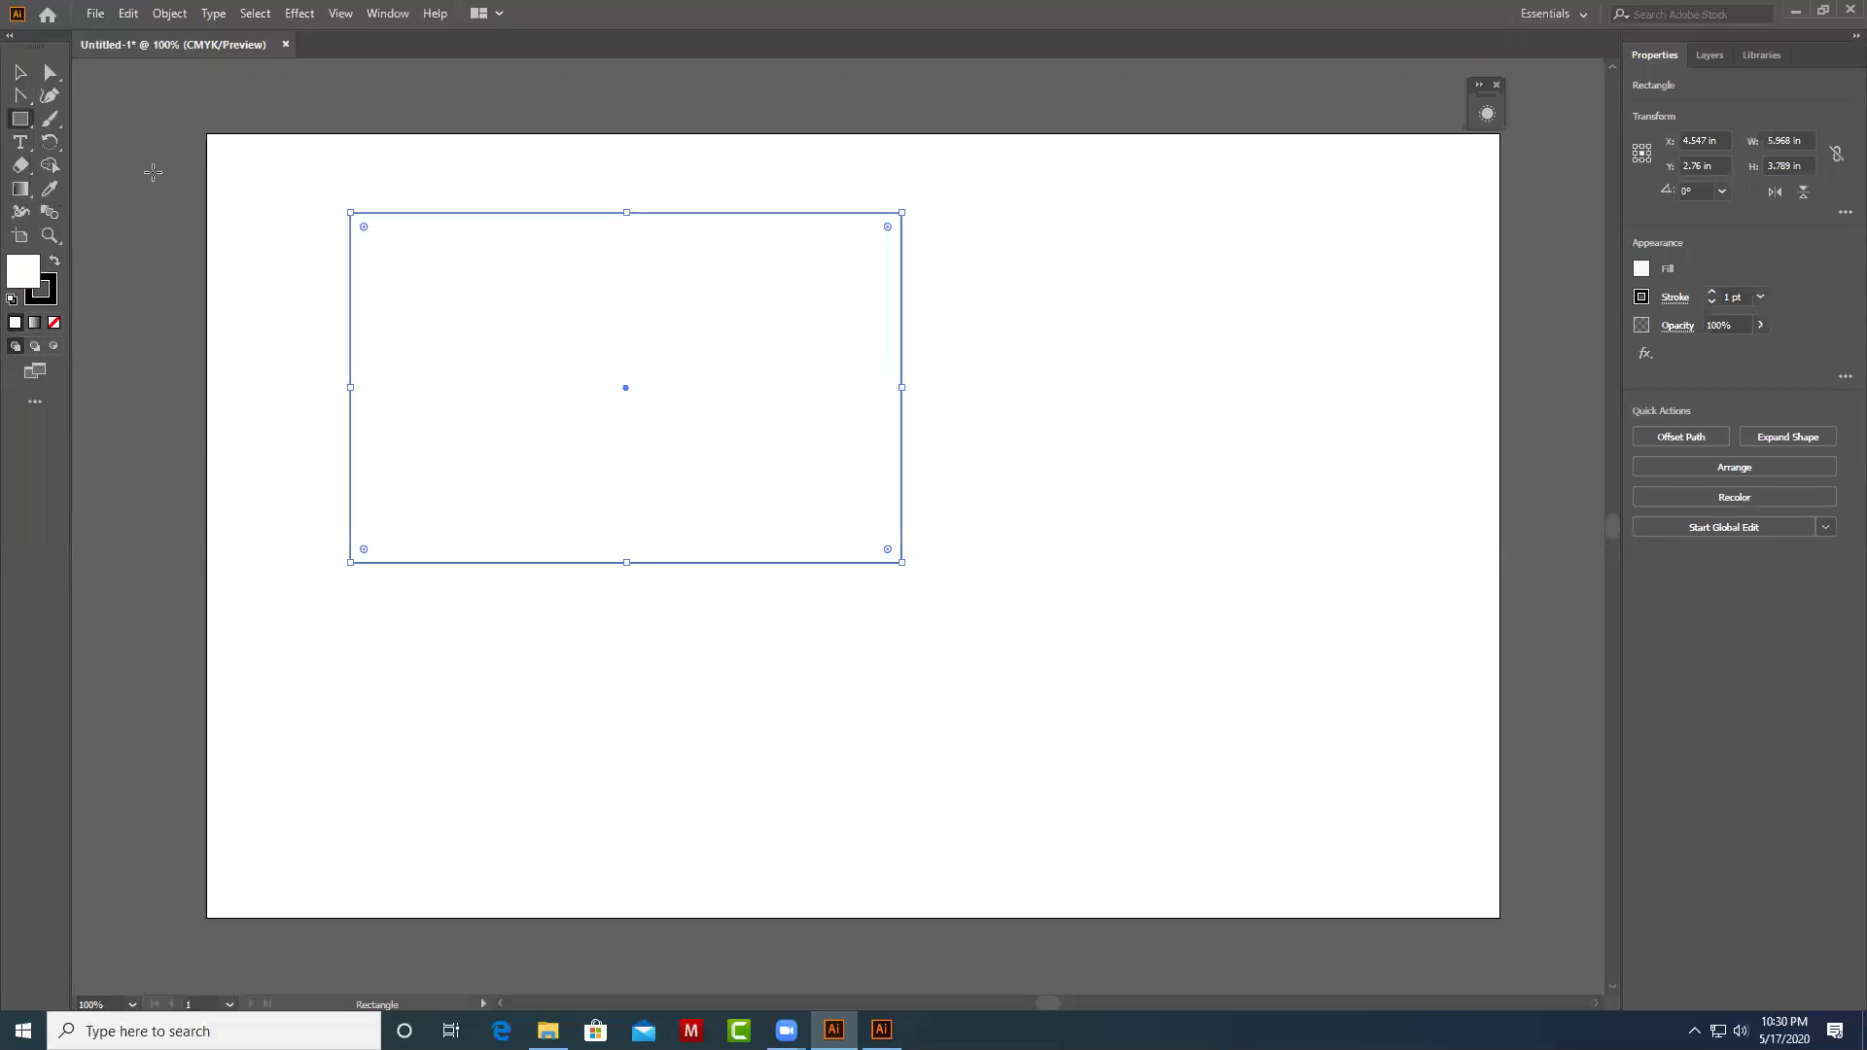
click(20, 95)
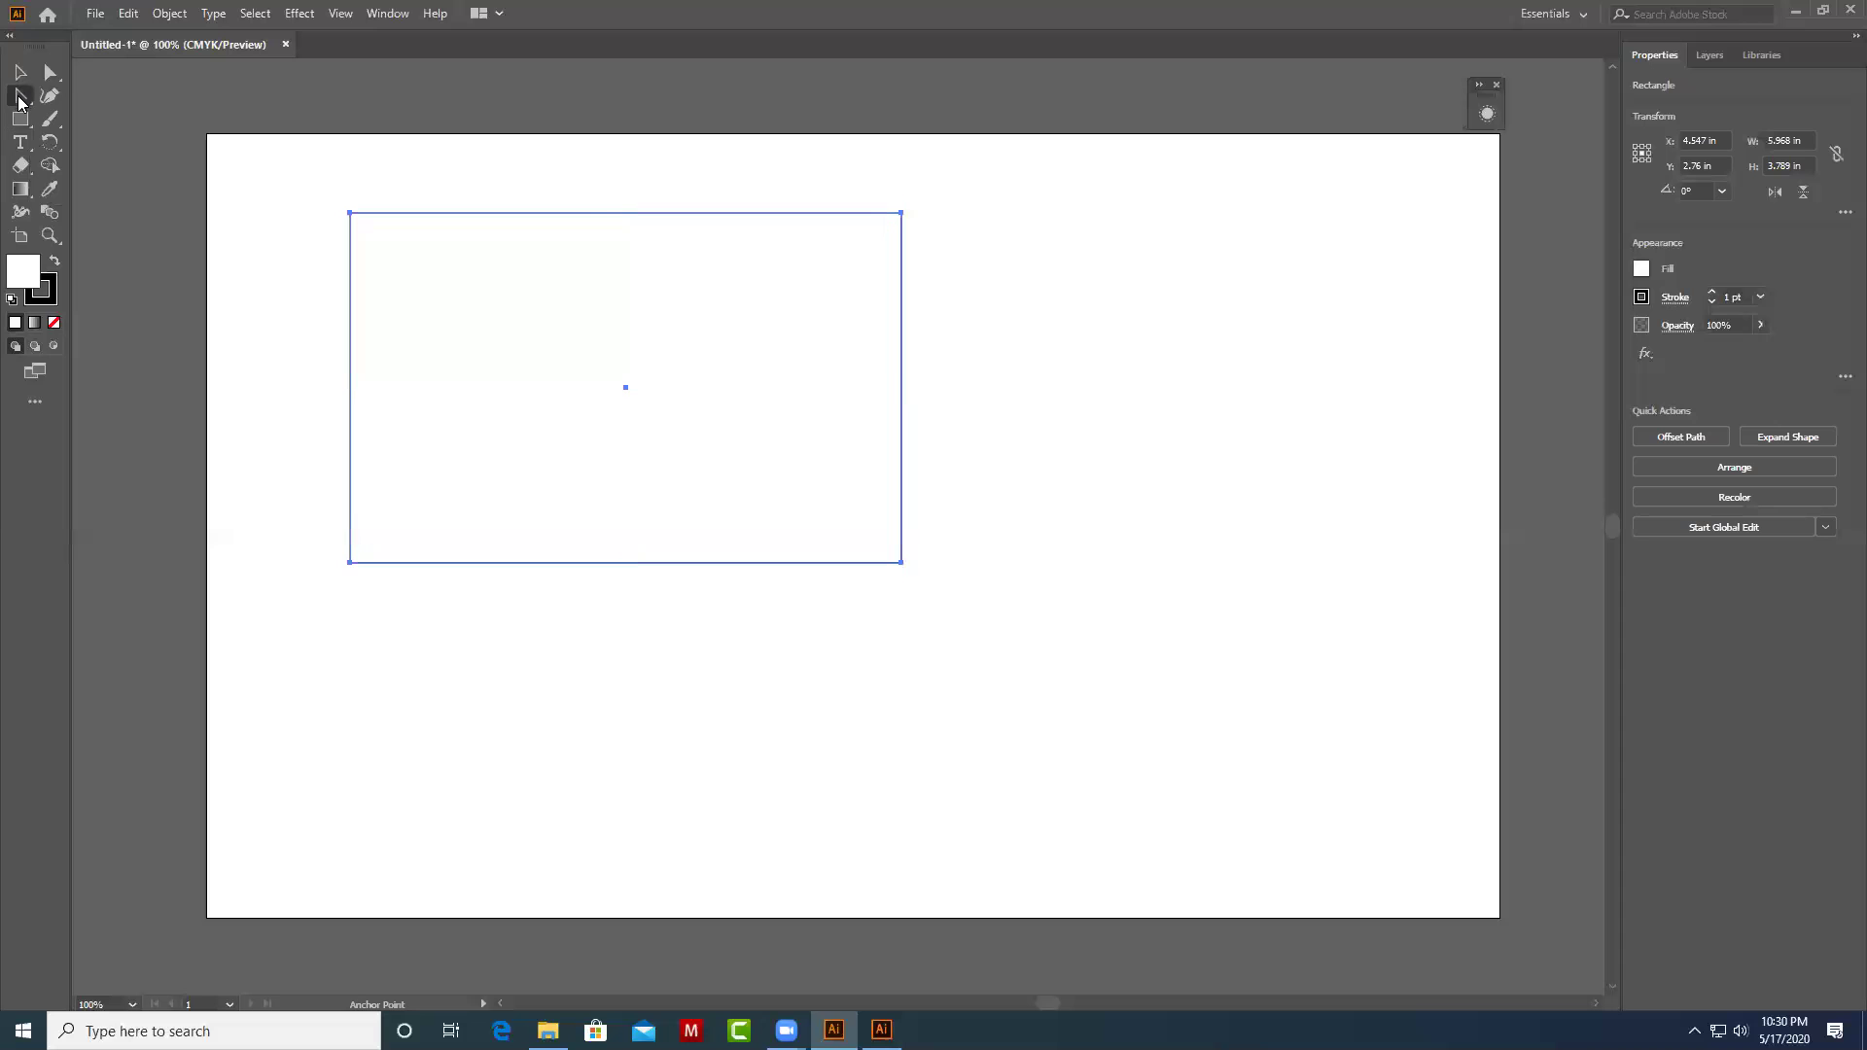
Shift the top edge and three corners to skew the rectangle to about 6.45 × 3.653 in.
click(613, 219)
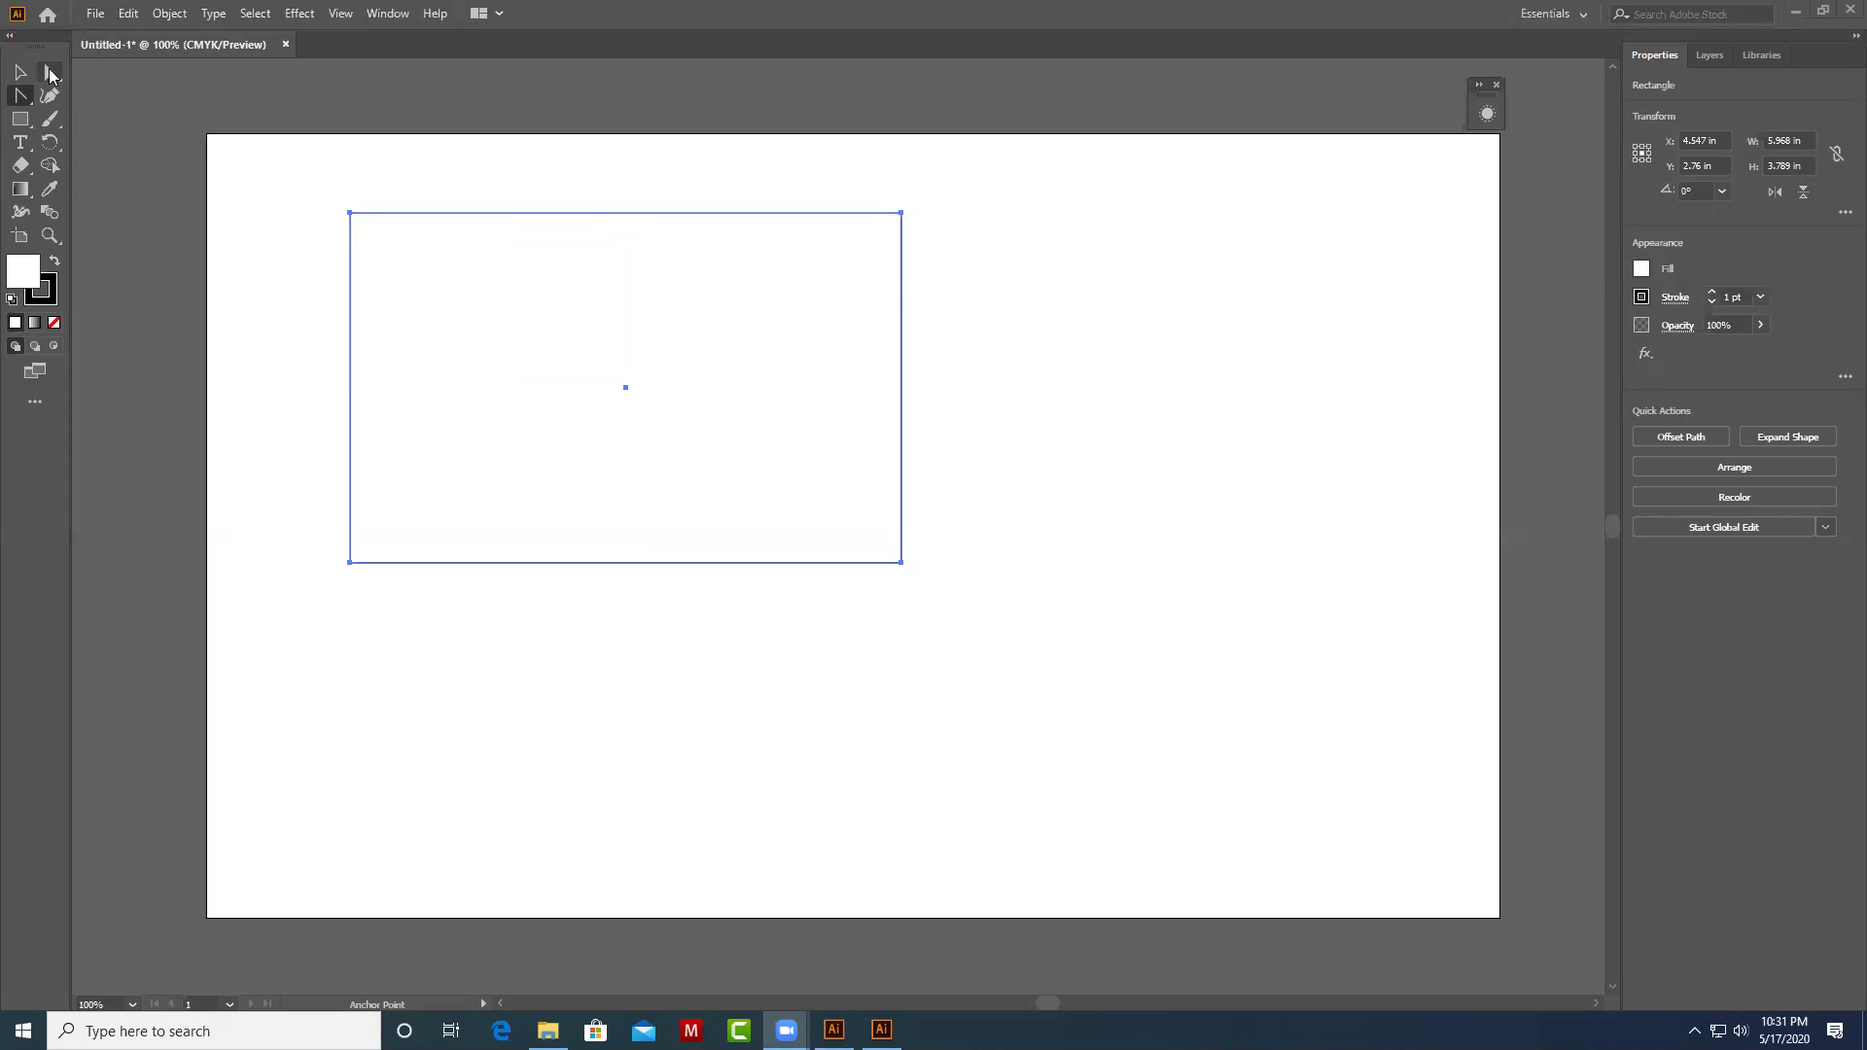
click(49, 72)
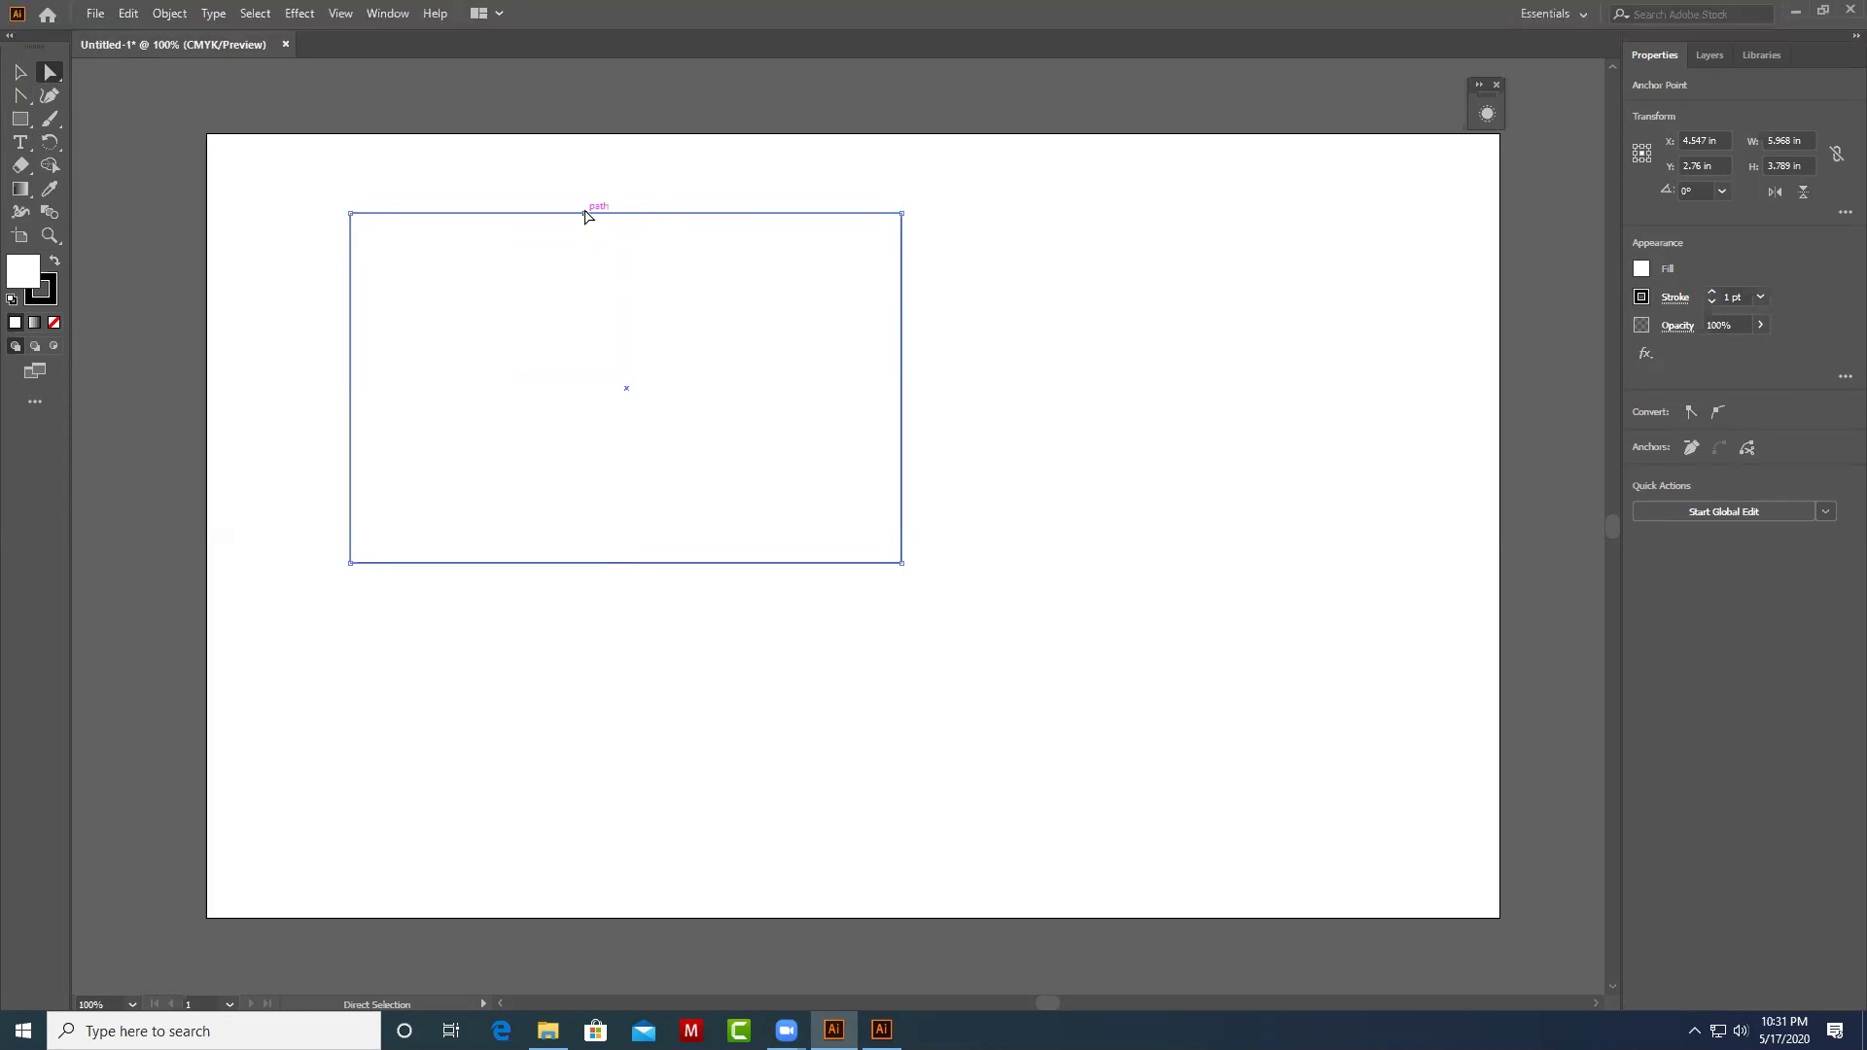
drag(594, 214, 795, 216)
drag(903, 562, 1080, 462)
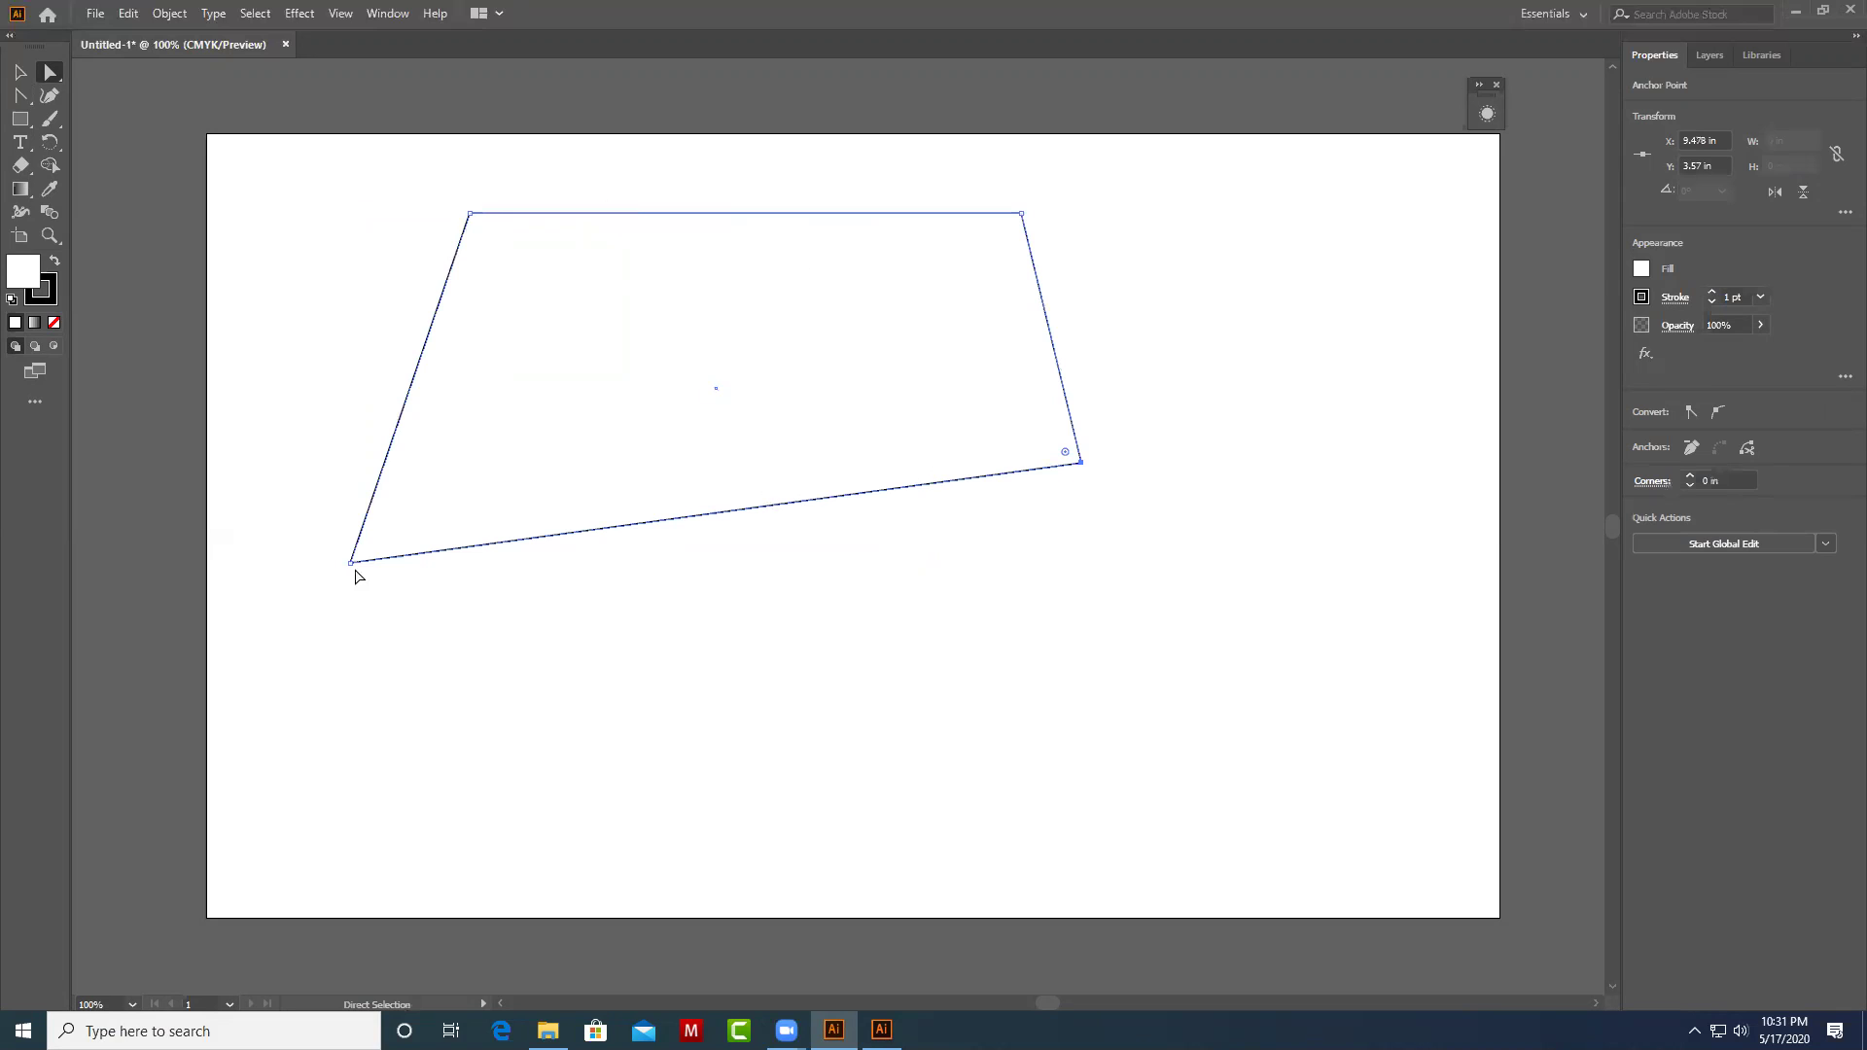
mouse_move(352, 564)
mouse_down()
mouse_move(785, 539)
mouse_move(603, 525)
mouse_up()
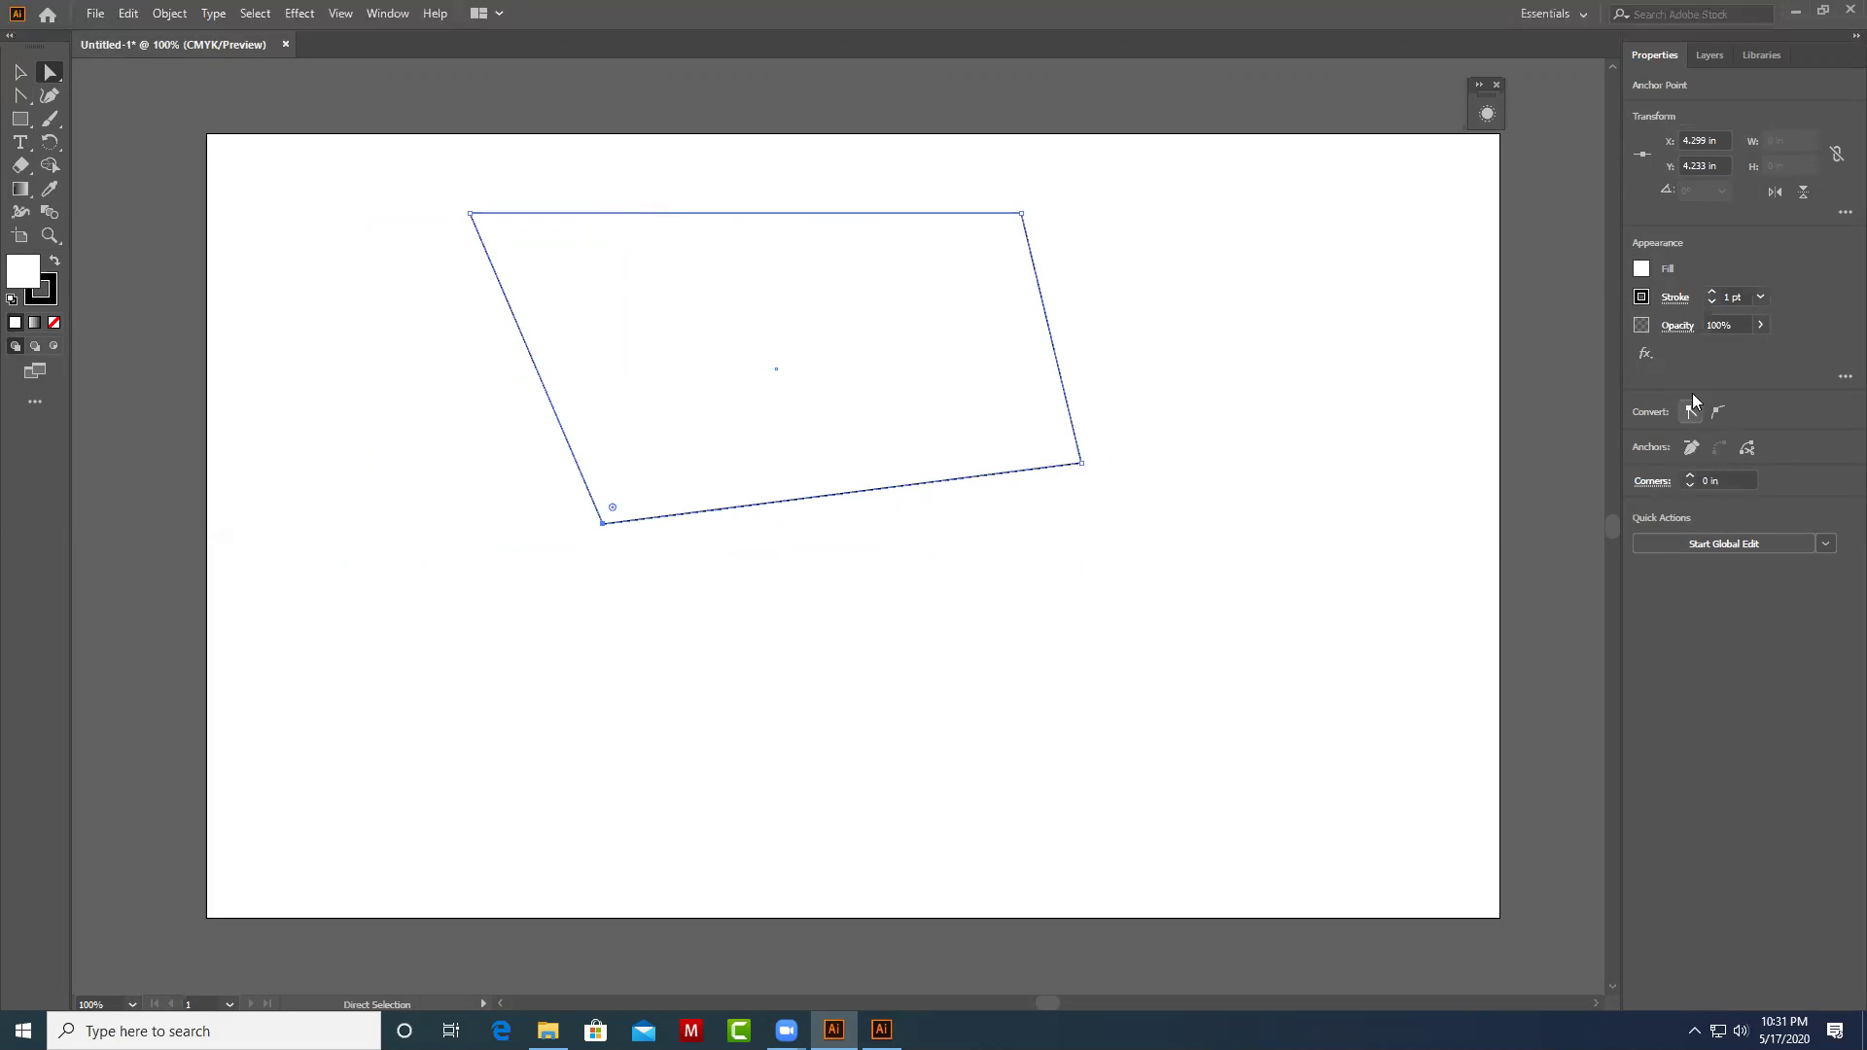
click(1747, 448)
drag(1021, 213, 1051, 186)
click(881, 493)
drag(851, 500, 854, 501)
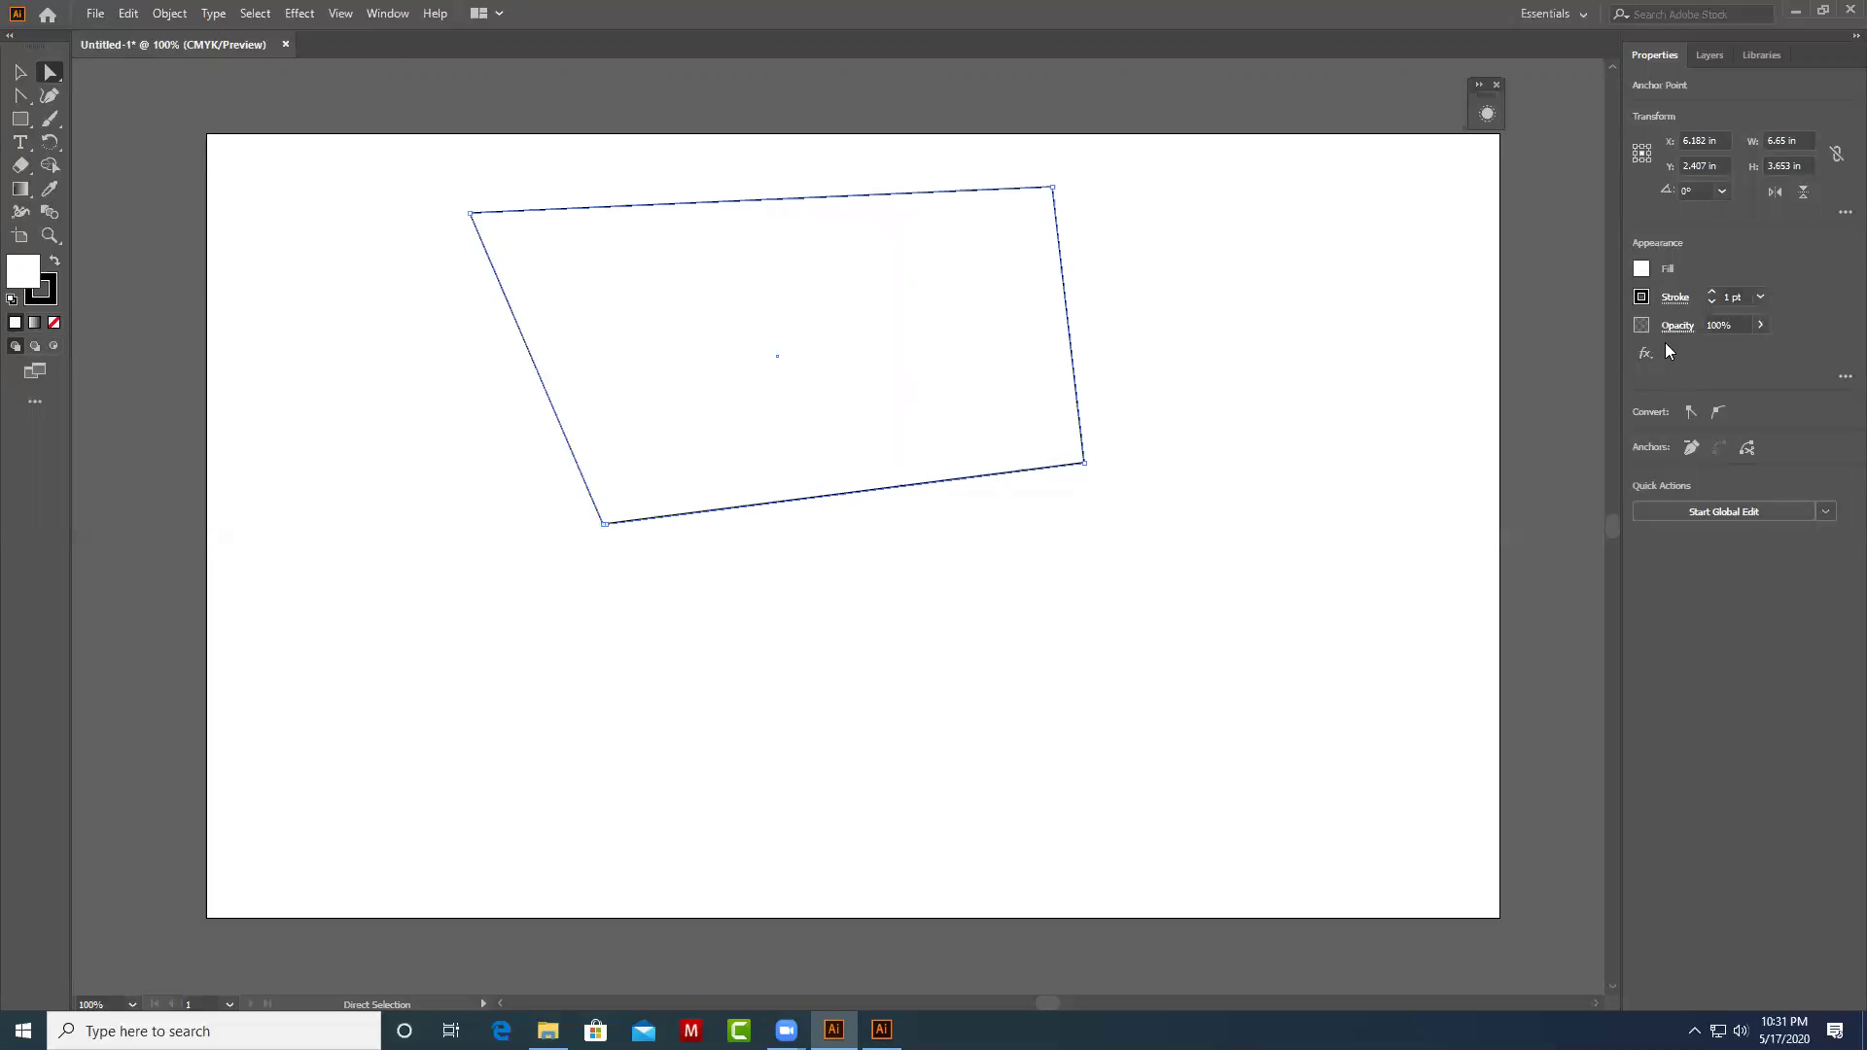
Set the quadrilateral's stroke weight to 2 pt in the Appearance panel.
click(1845, 378)
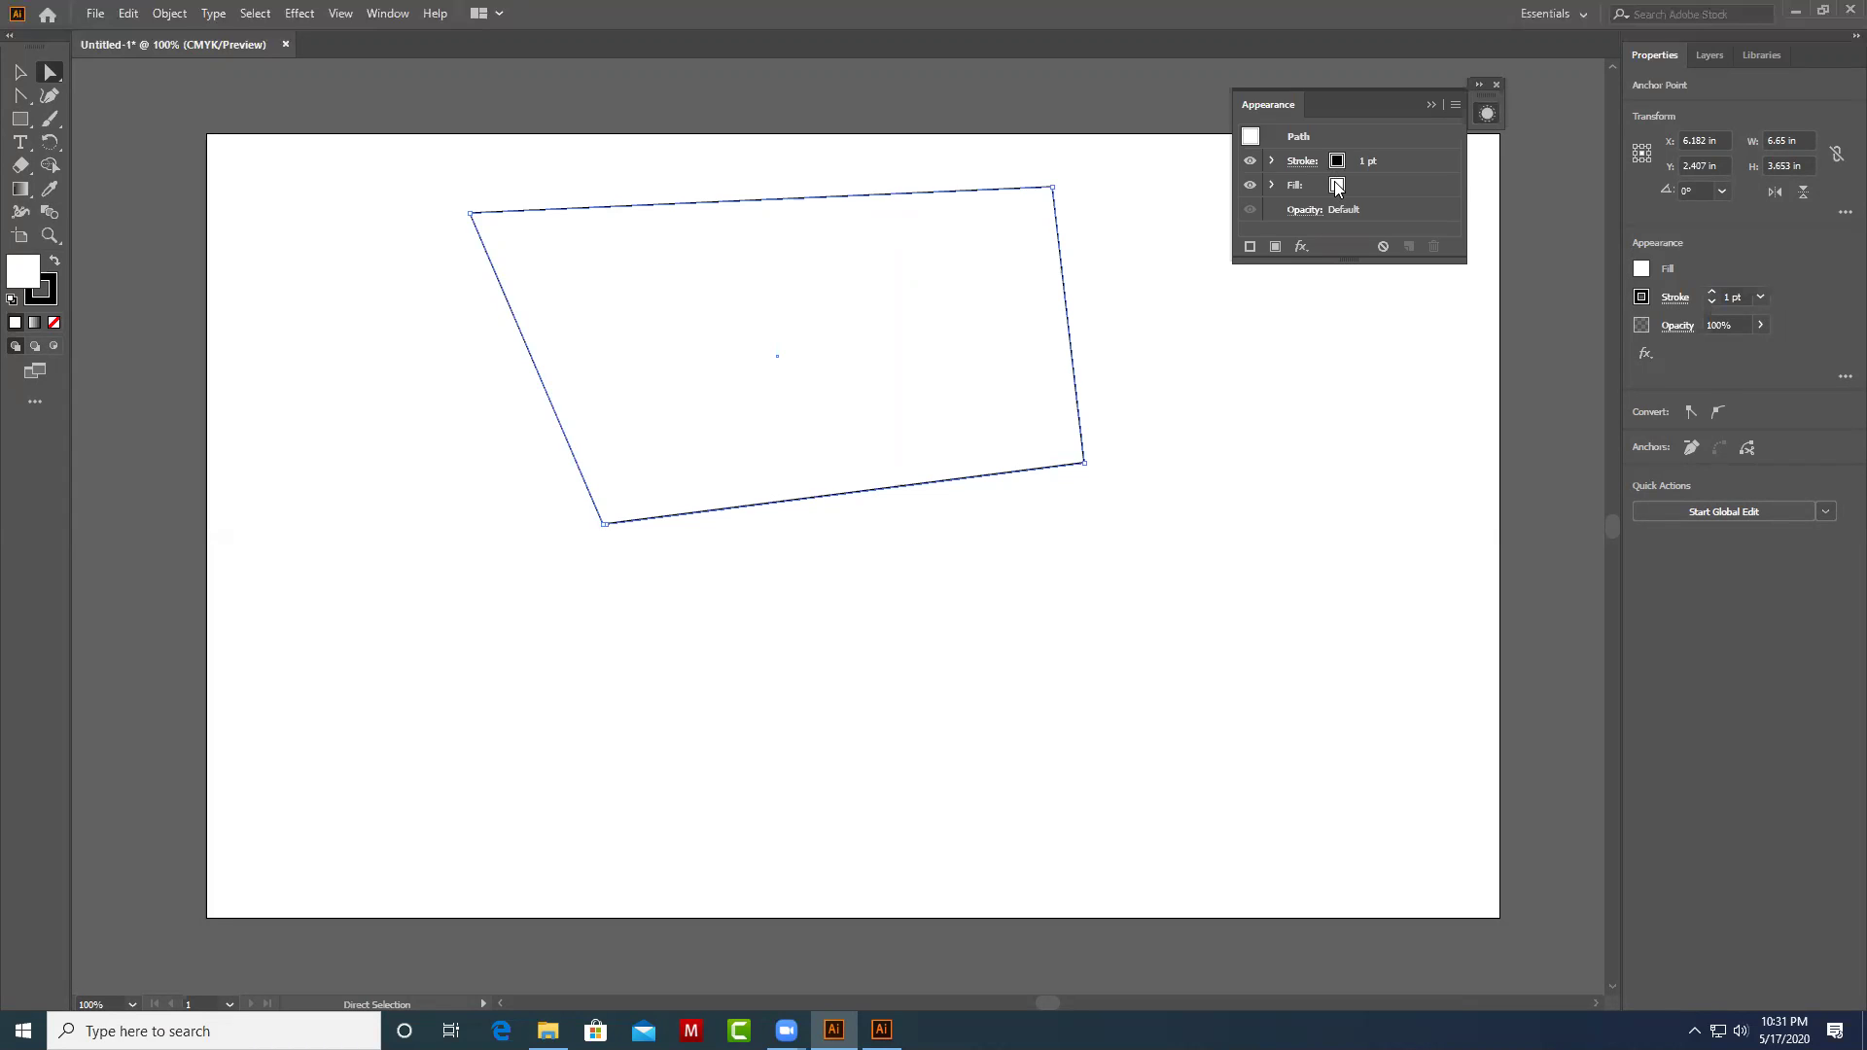
click(1356, 161)
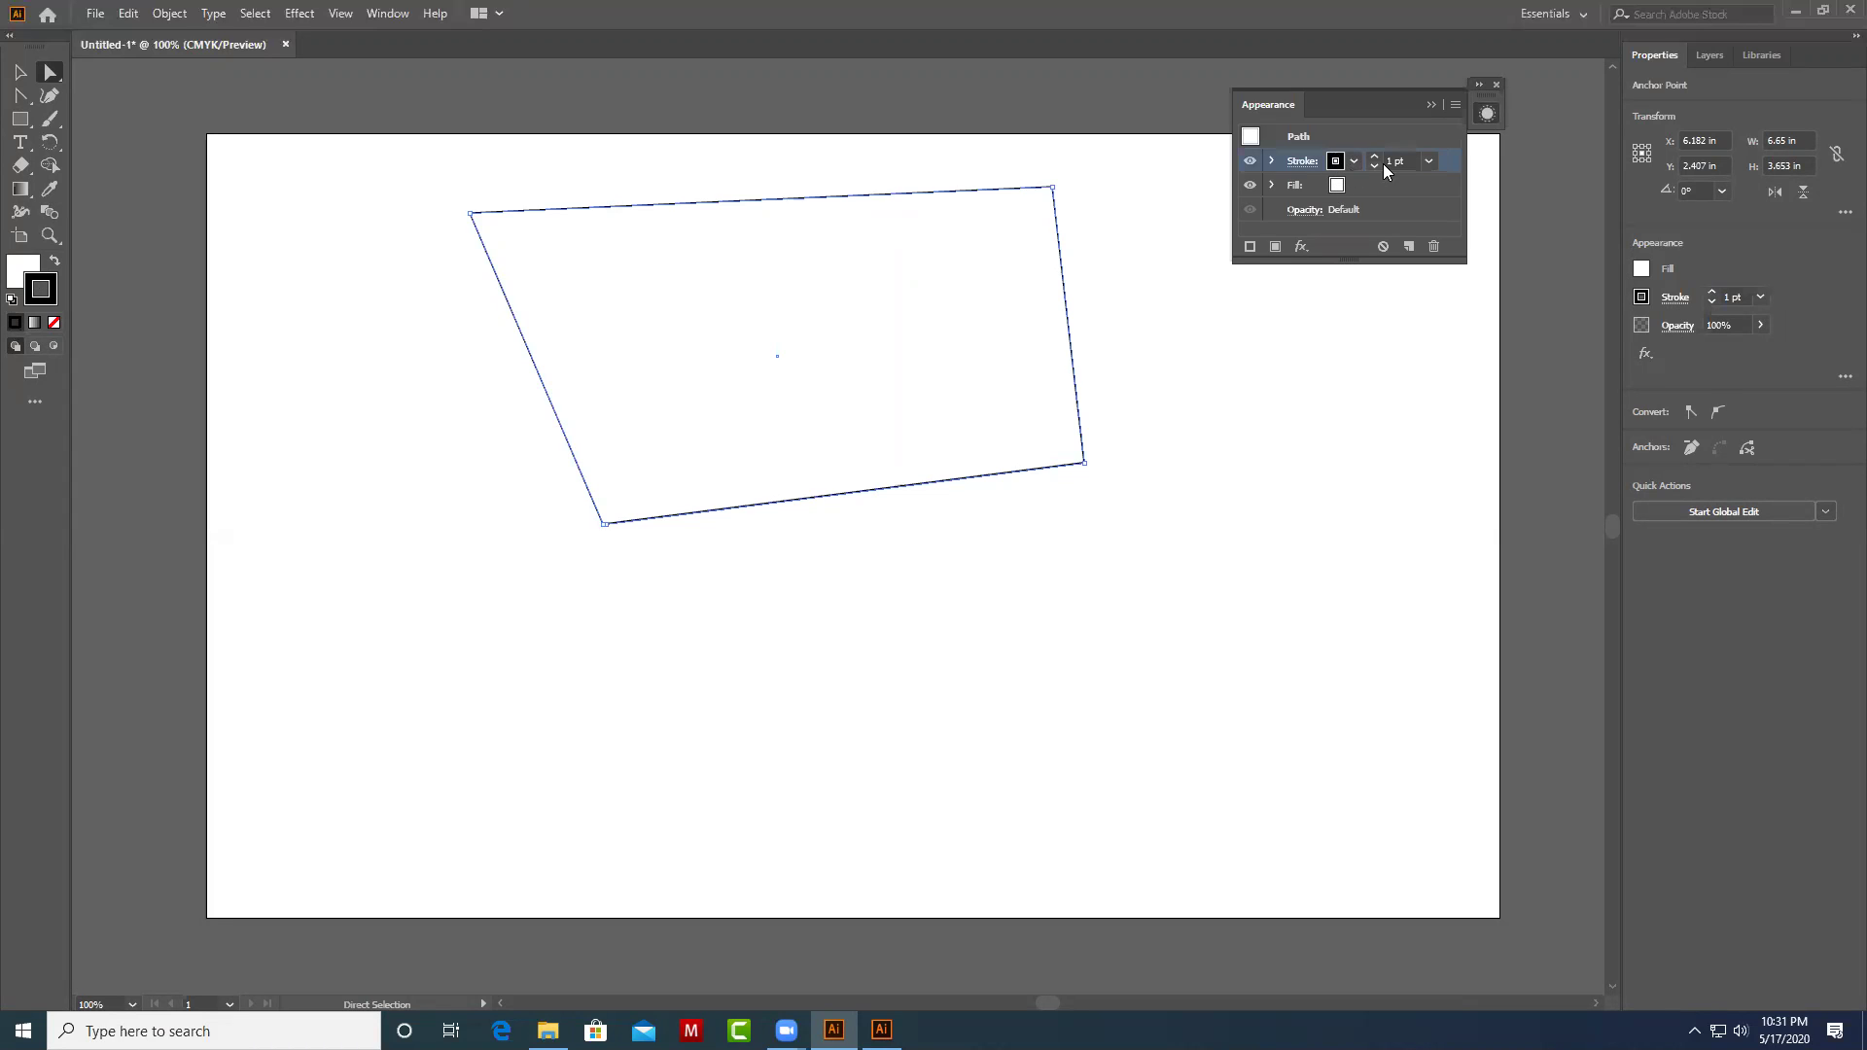
click(1375, 158)
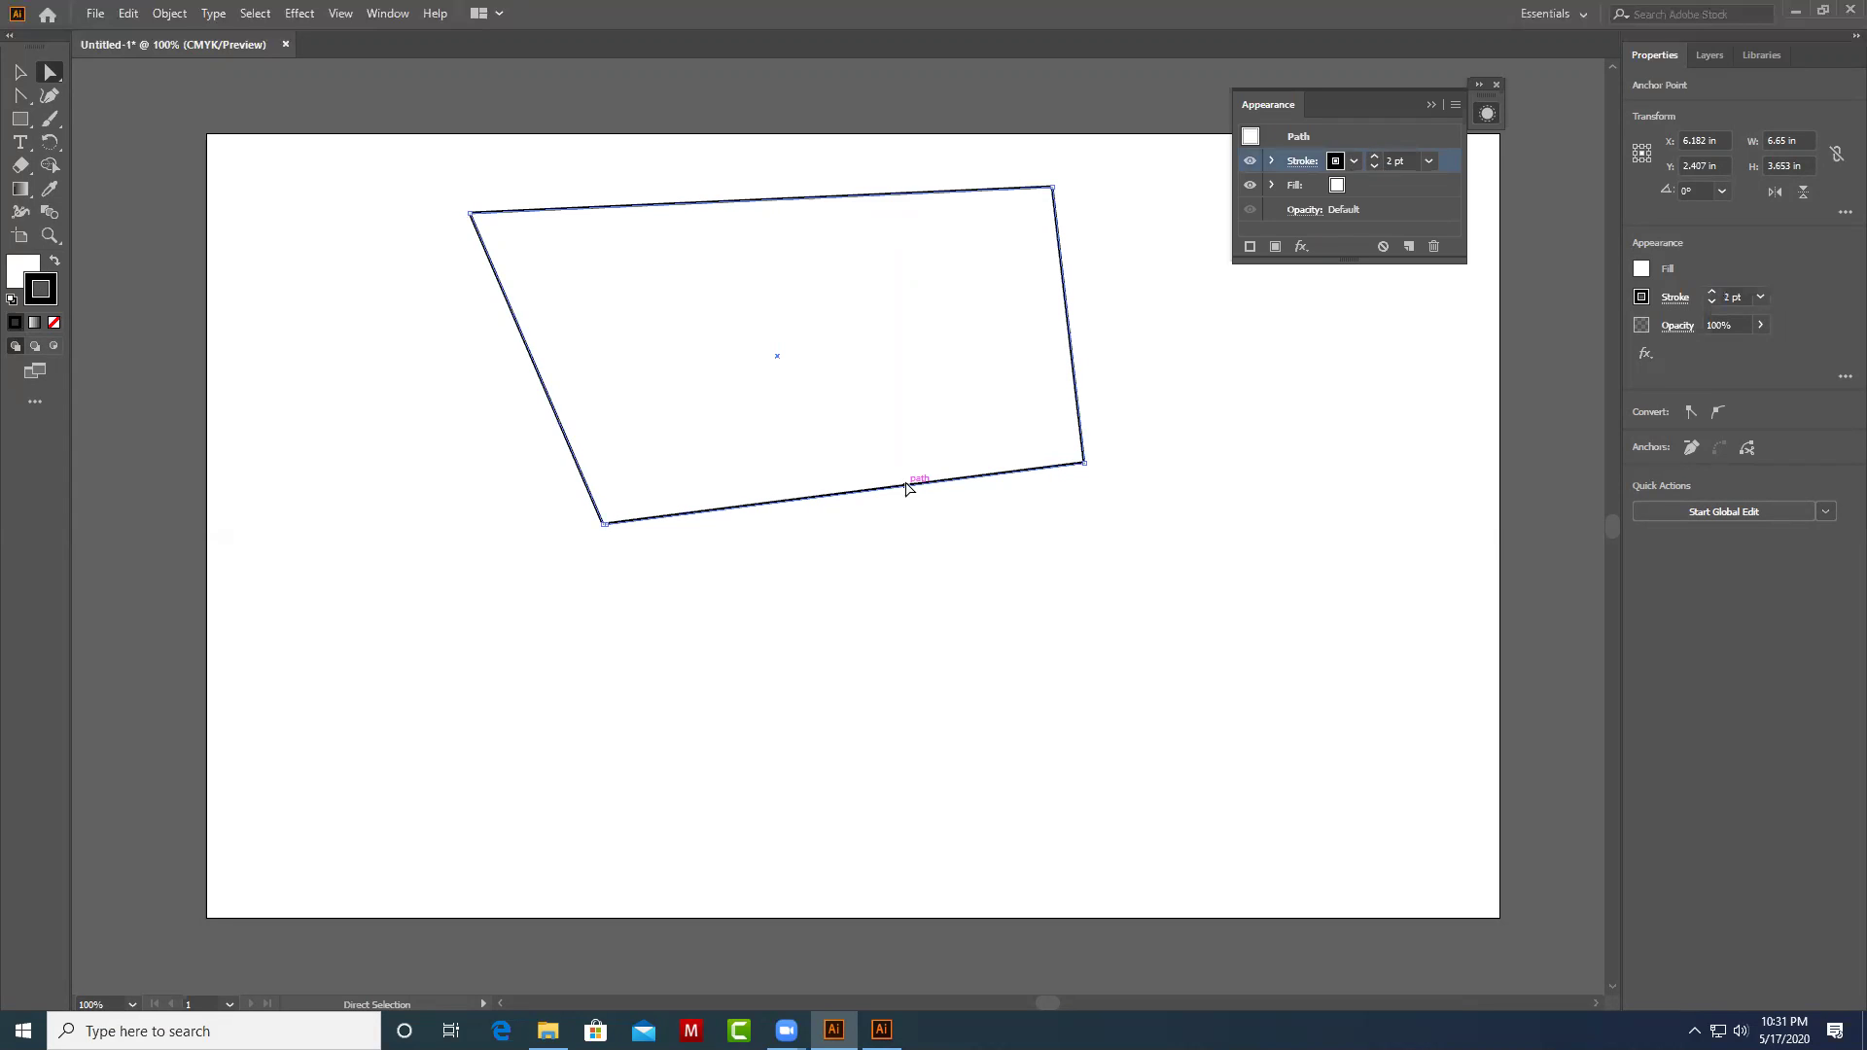
Attempt Start Global Edit, dismiss the warning, and set its matching option to Appearance.
click(1747, 518)
click(1046, 540)
click(1827, 512)
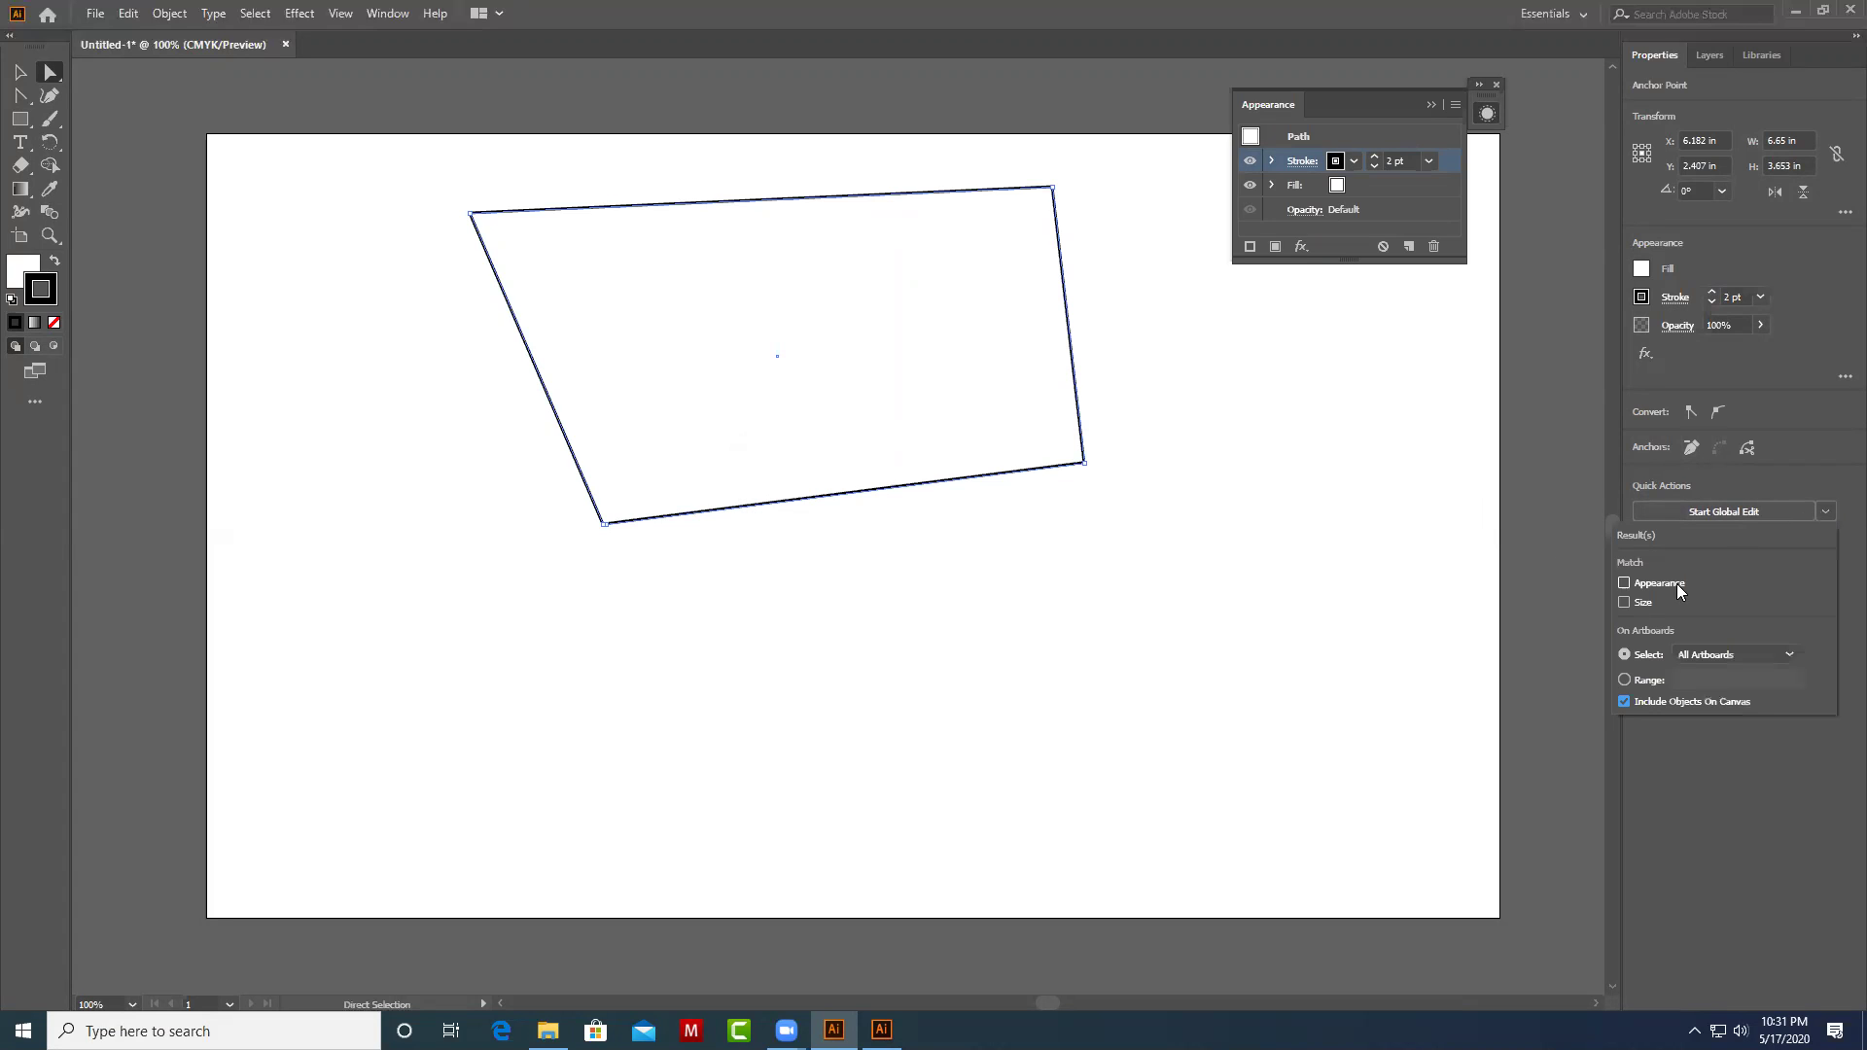
click(1624, 582)
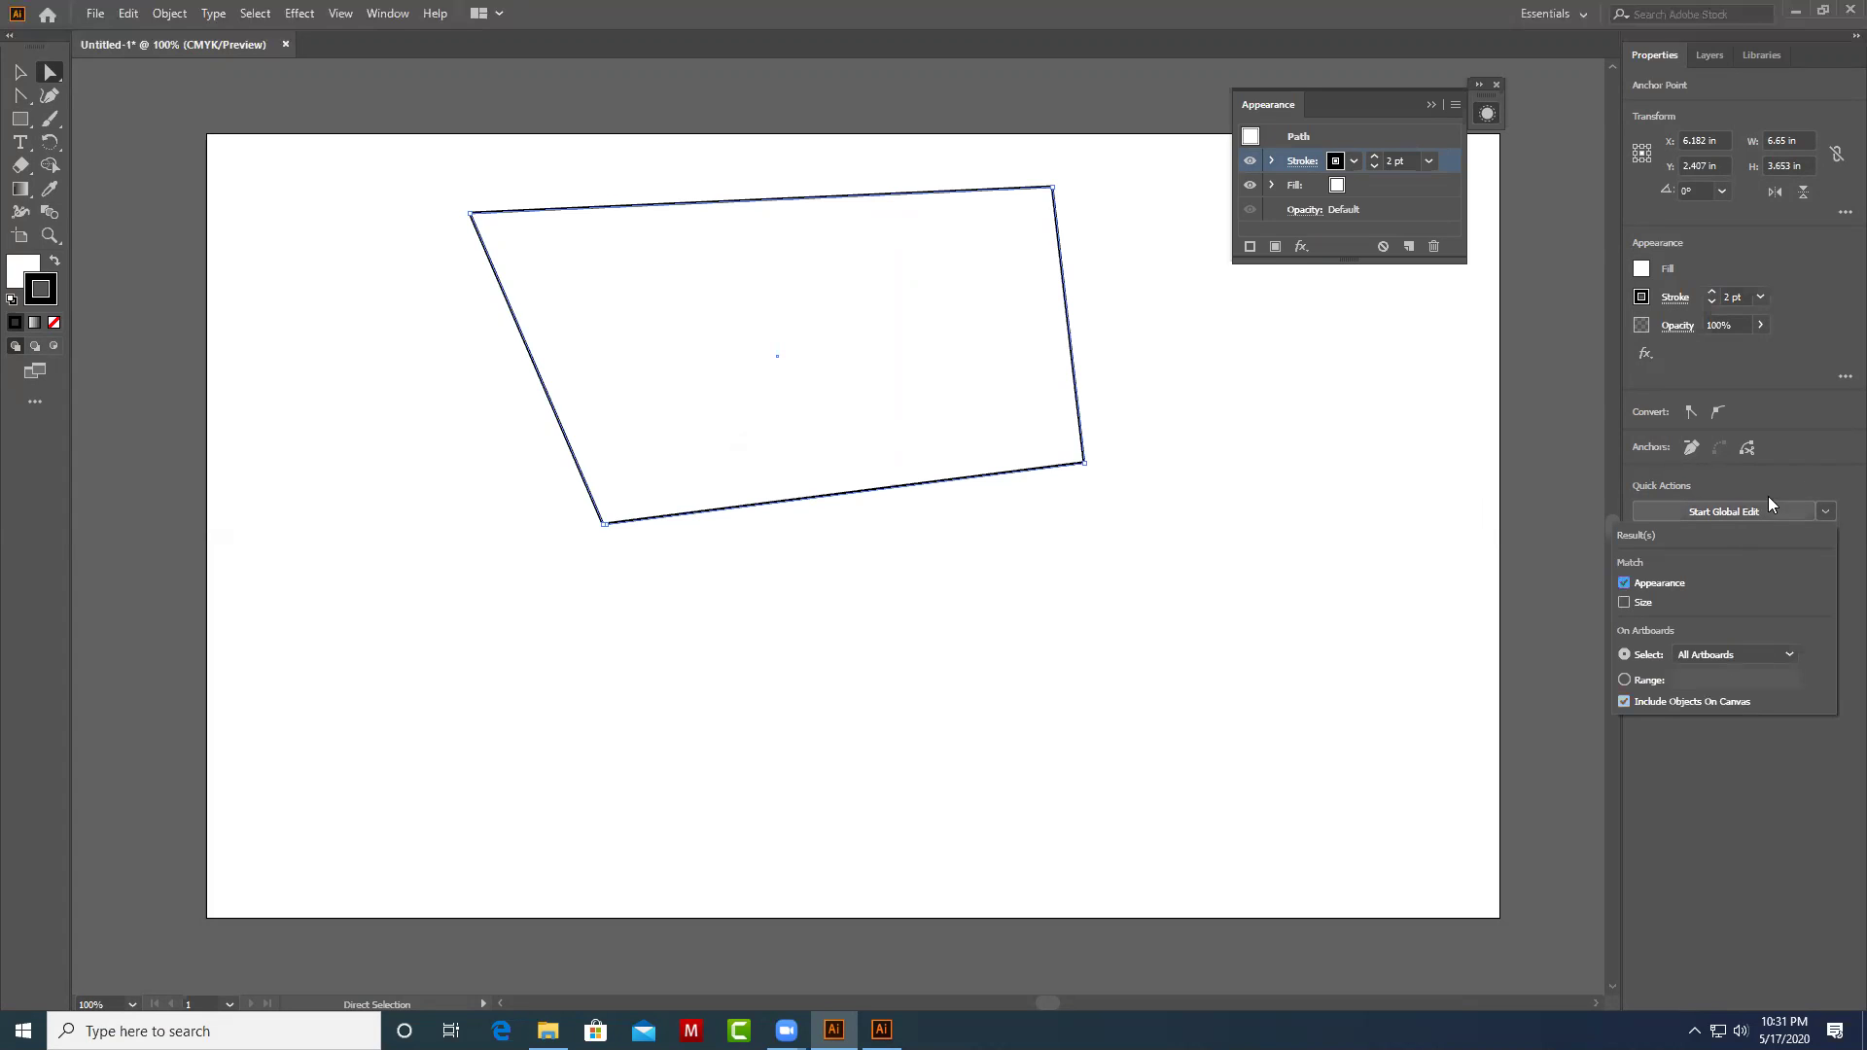
click(1816, 473)
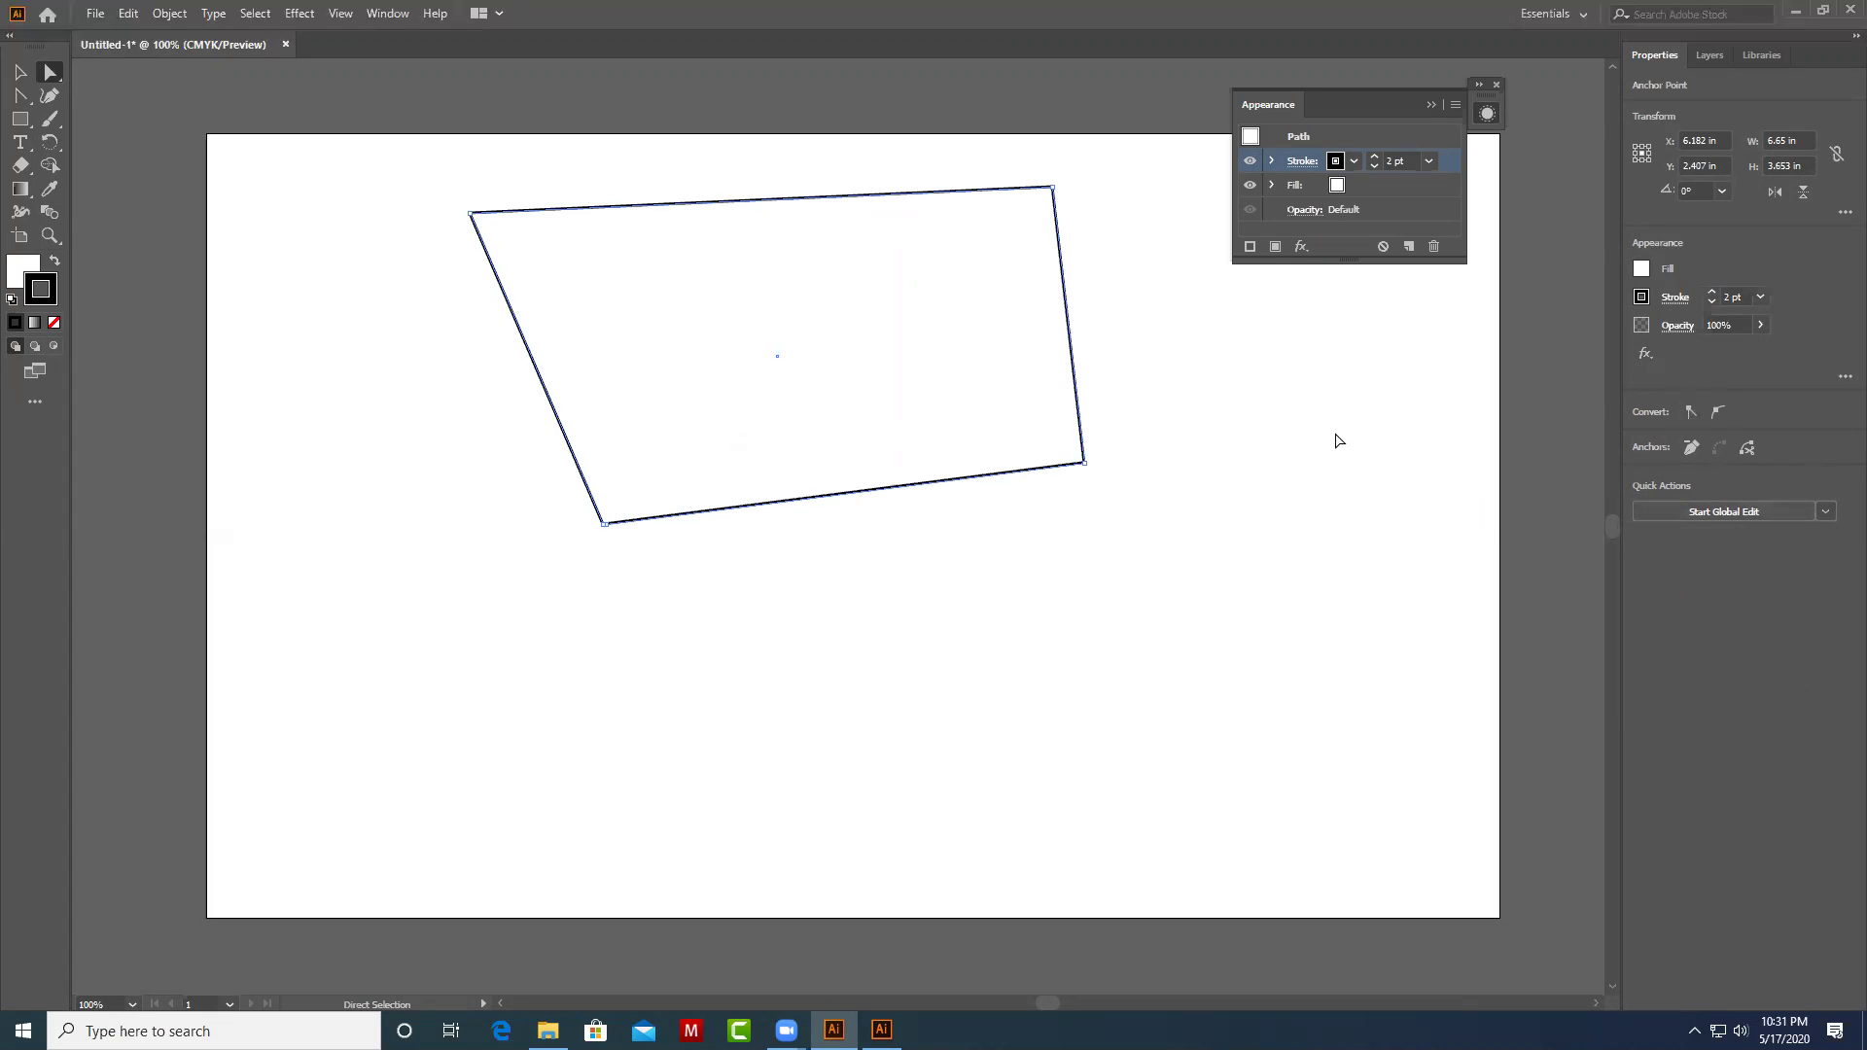
Pull the bottom-right anchor down-left and lower the top edge into a shallow trapezoid.
mouse_move(1084, 463)
mouse_down()
mouse_move(987, 512)
mouse_move(980, 491)
mouse_up()
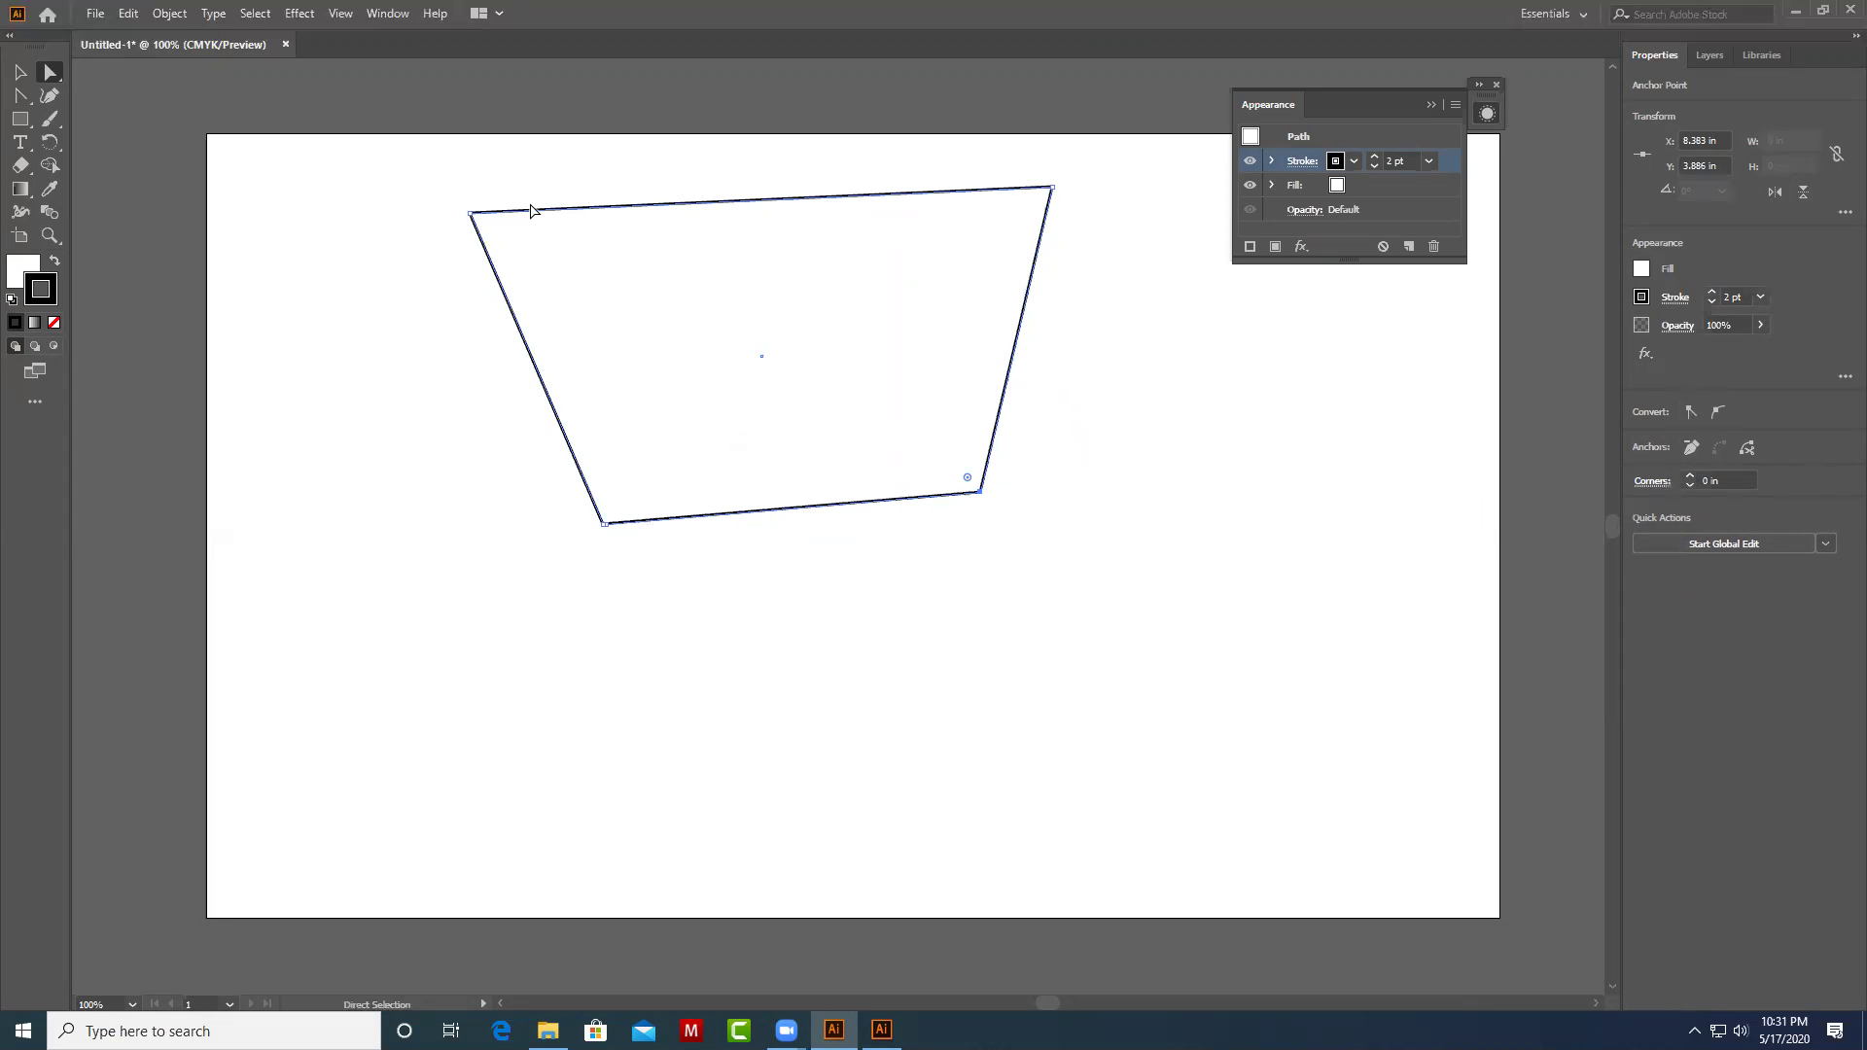
click(612, 210)
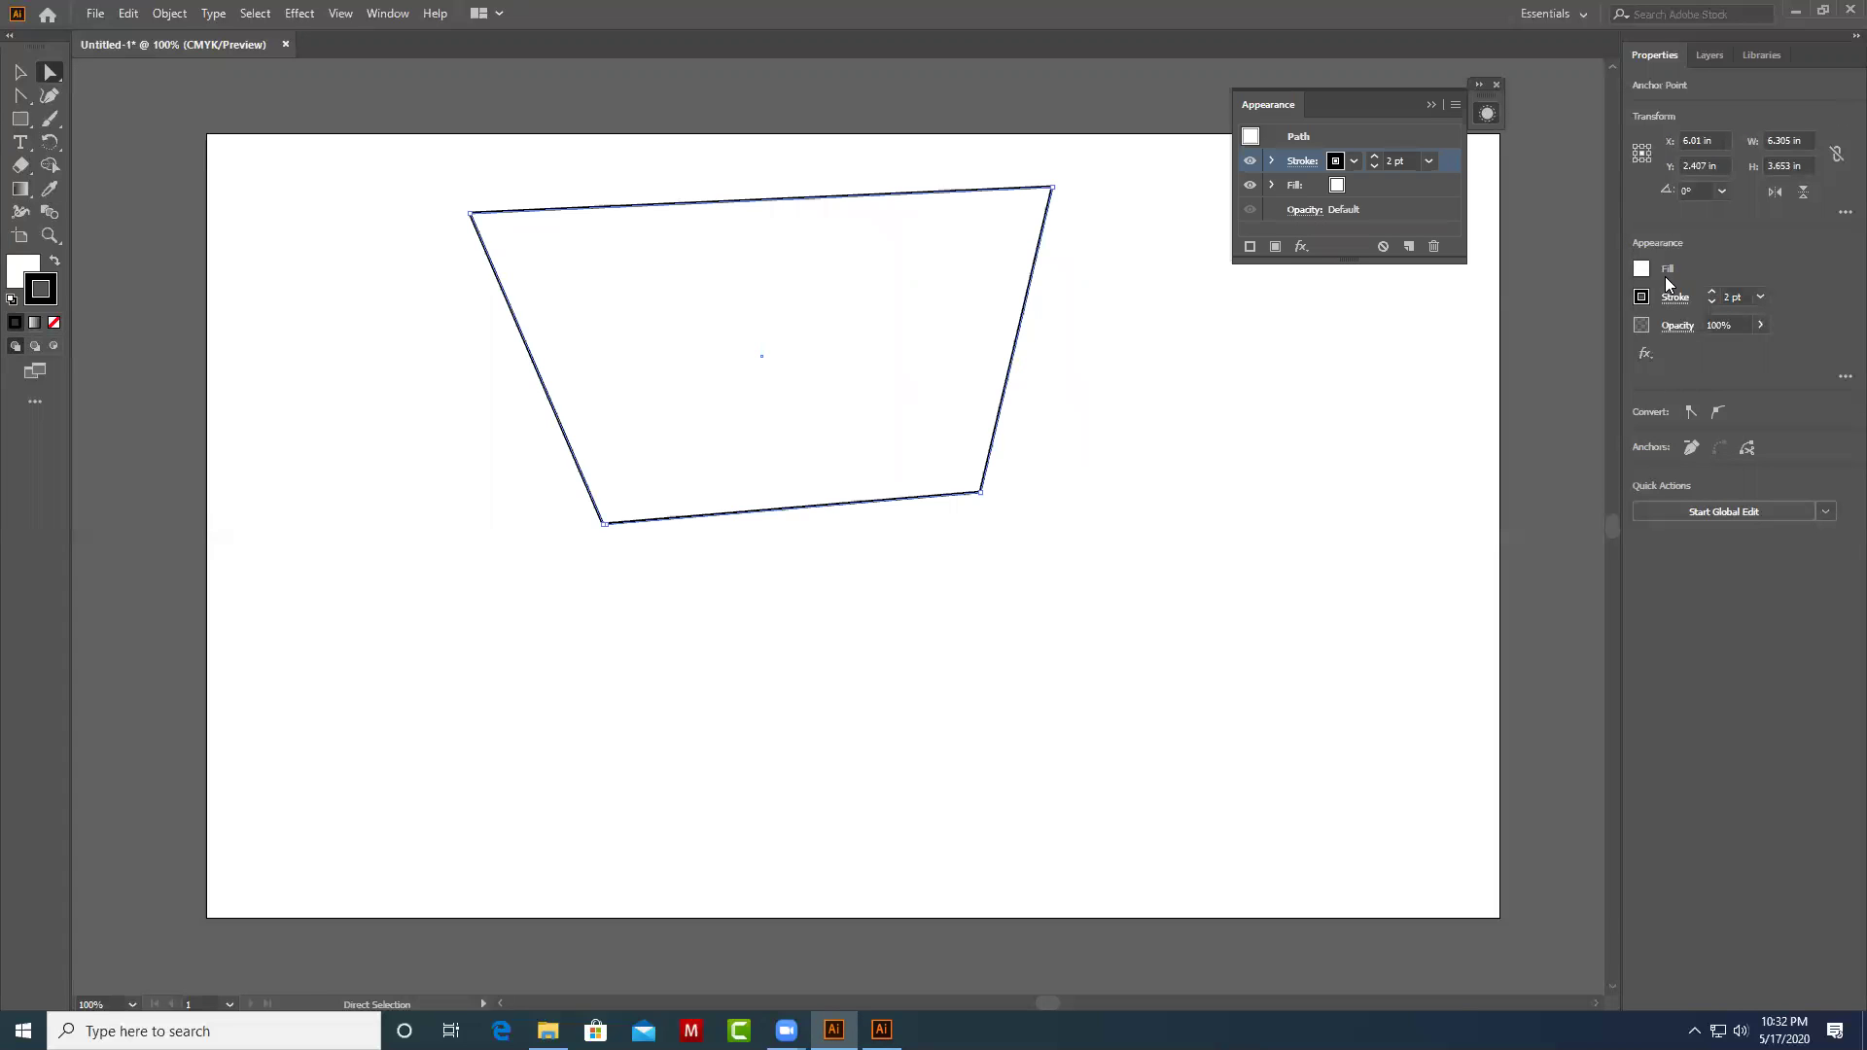
drag(783, 200, 784, 343)
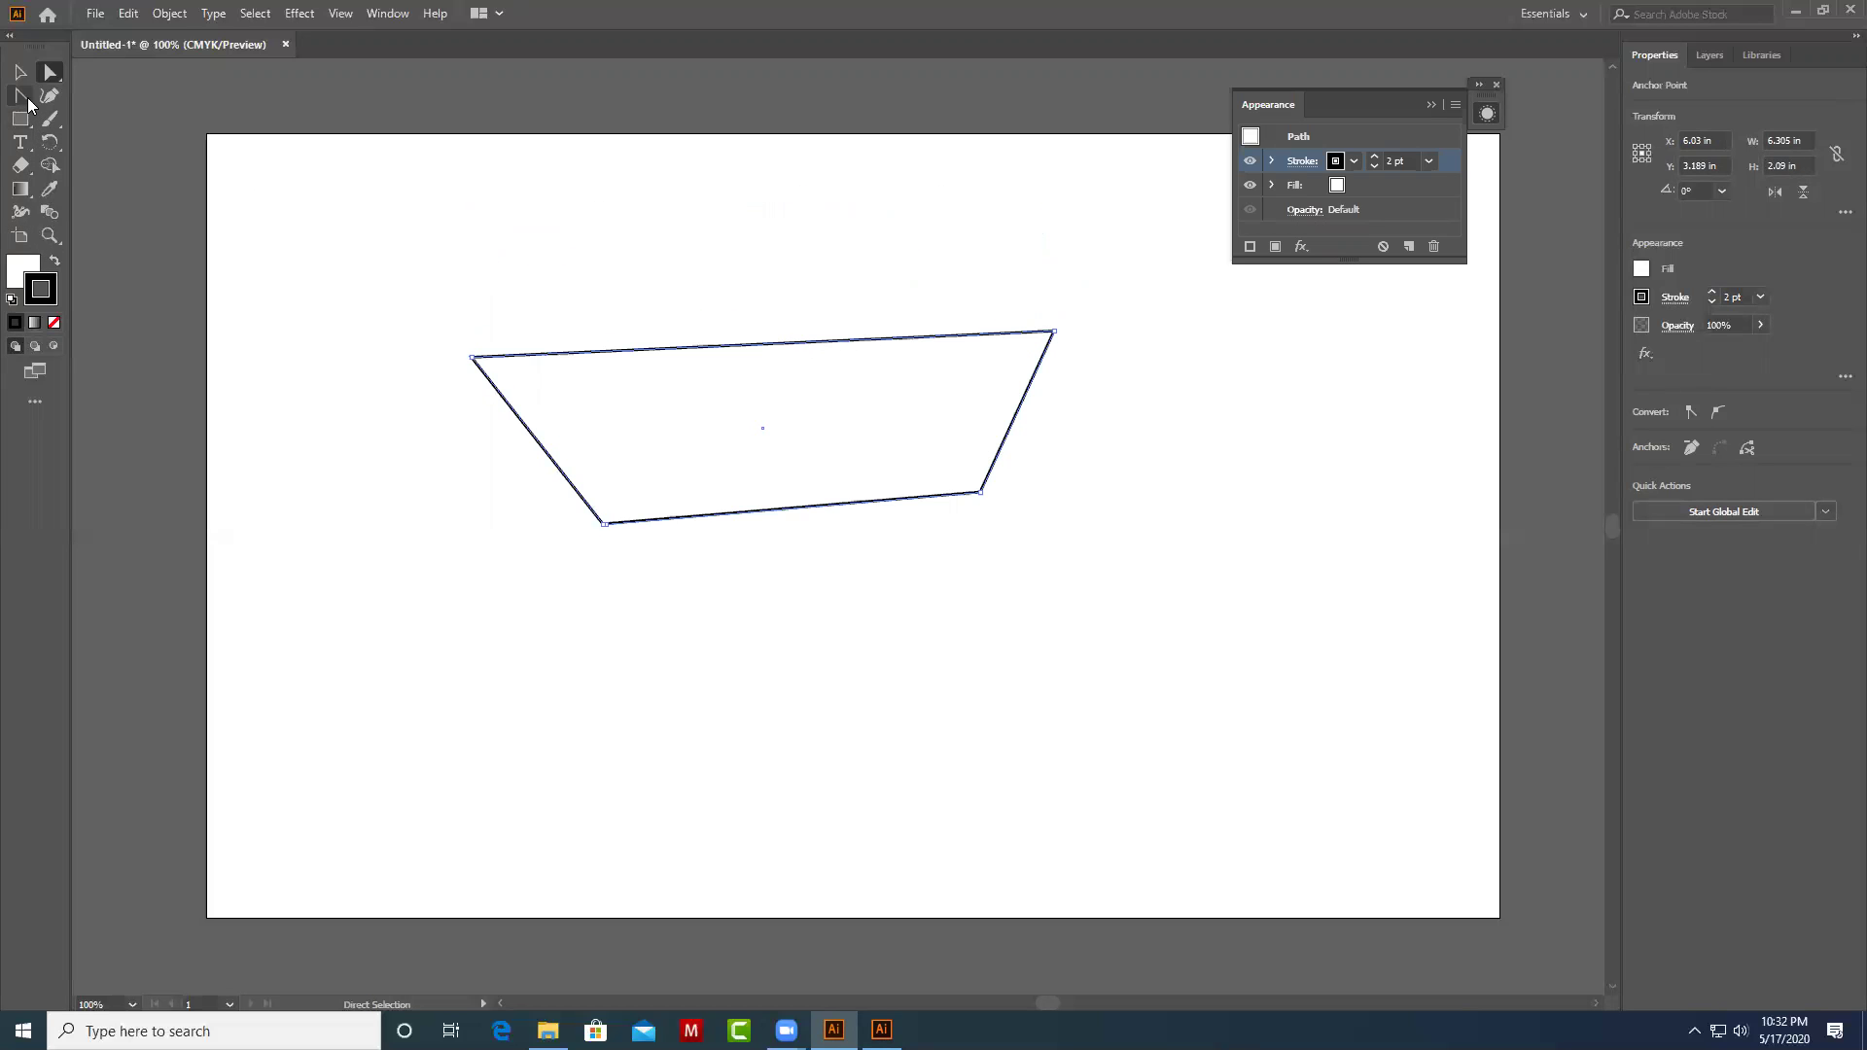
click(20, 95)
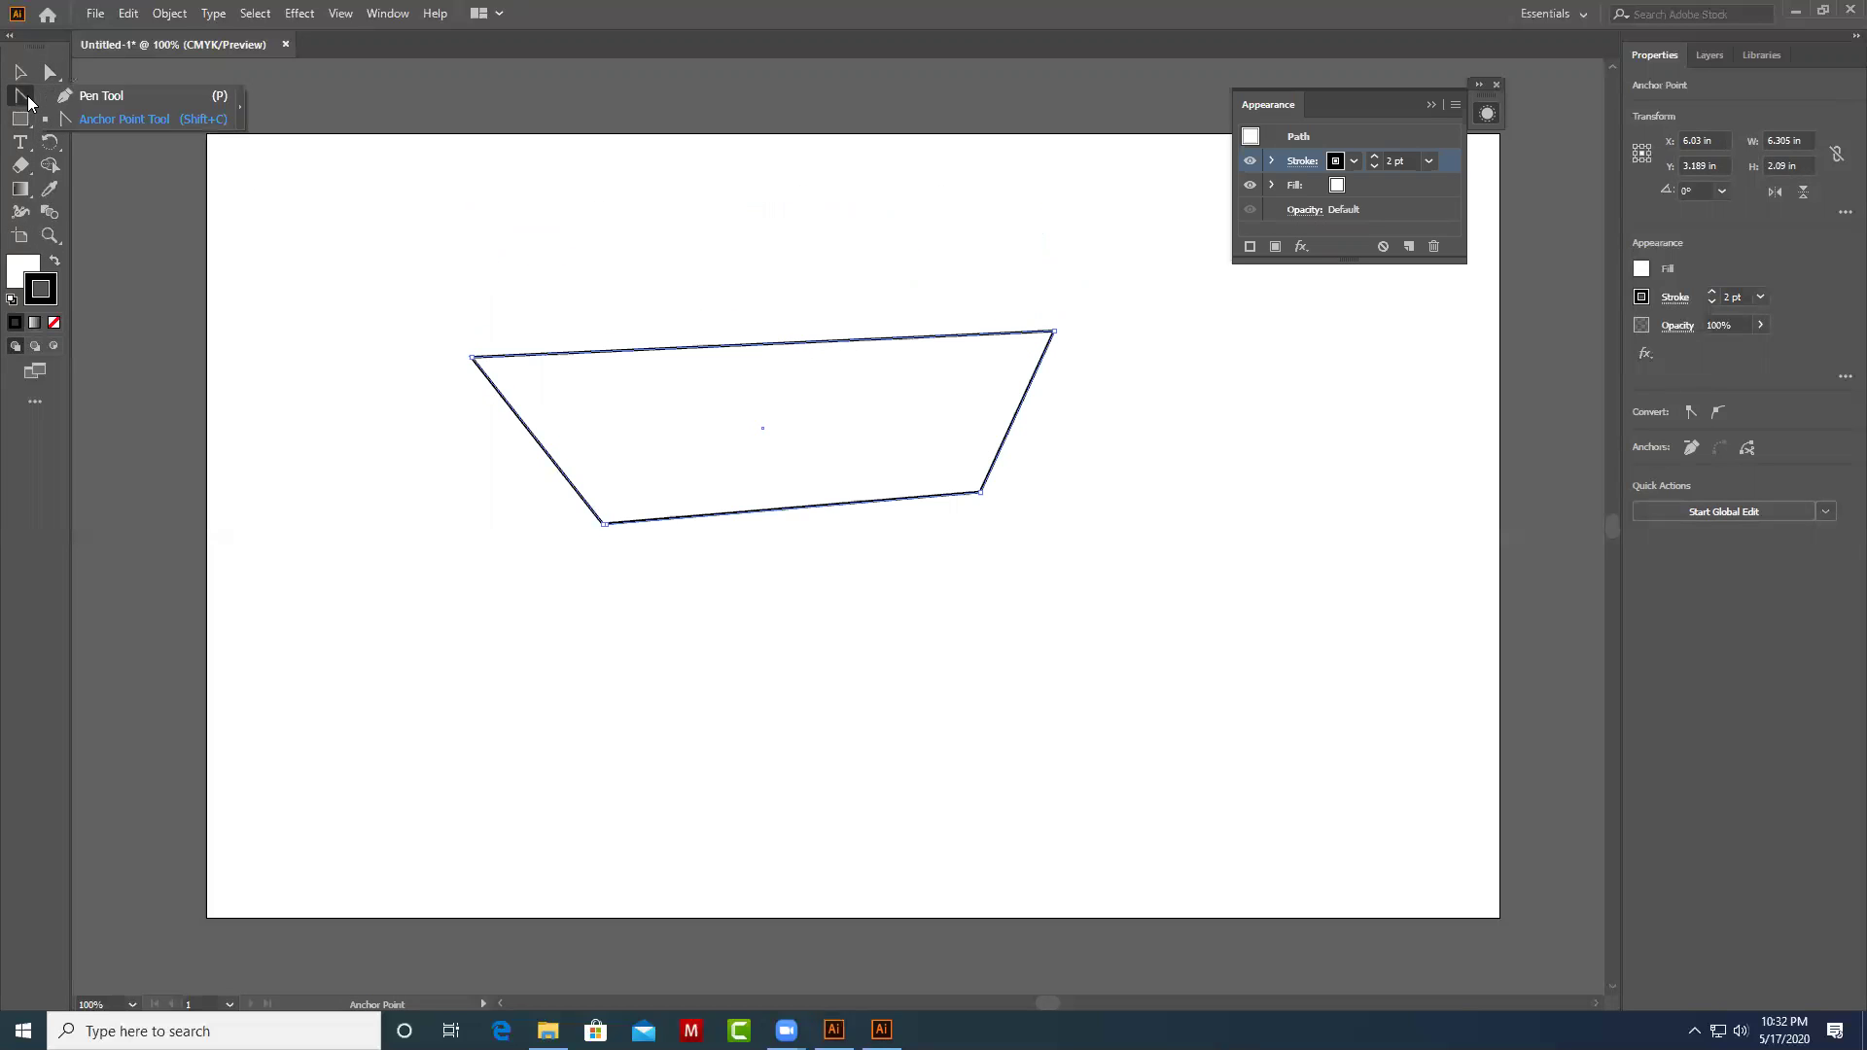
Add Curvature Tool anchors at the top, bottom, right and left edge midpoints, then select the right one.
click(95, 101)
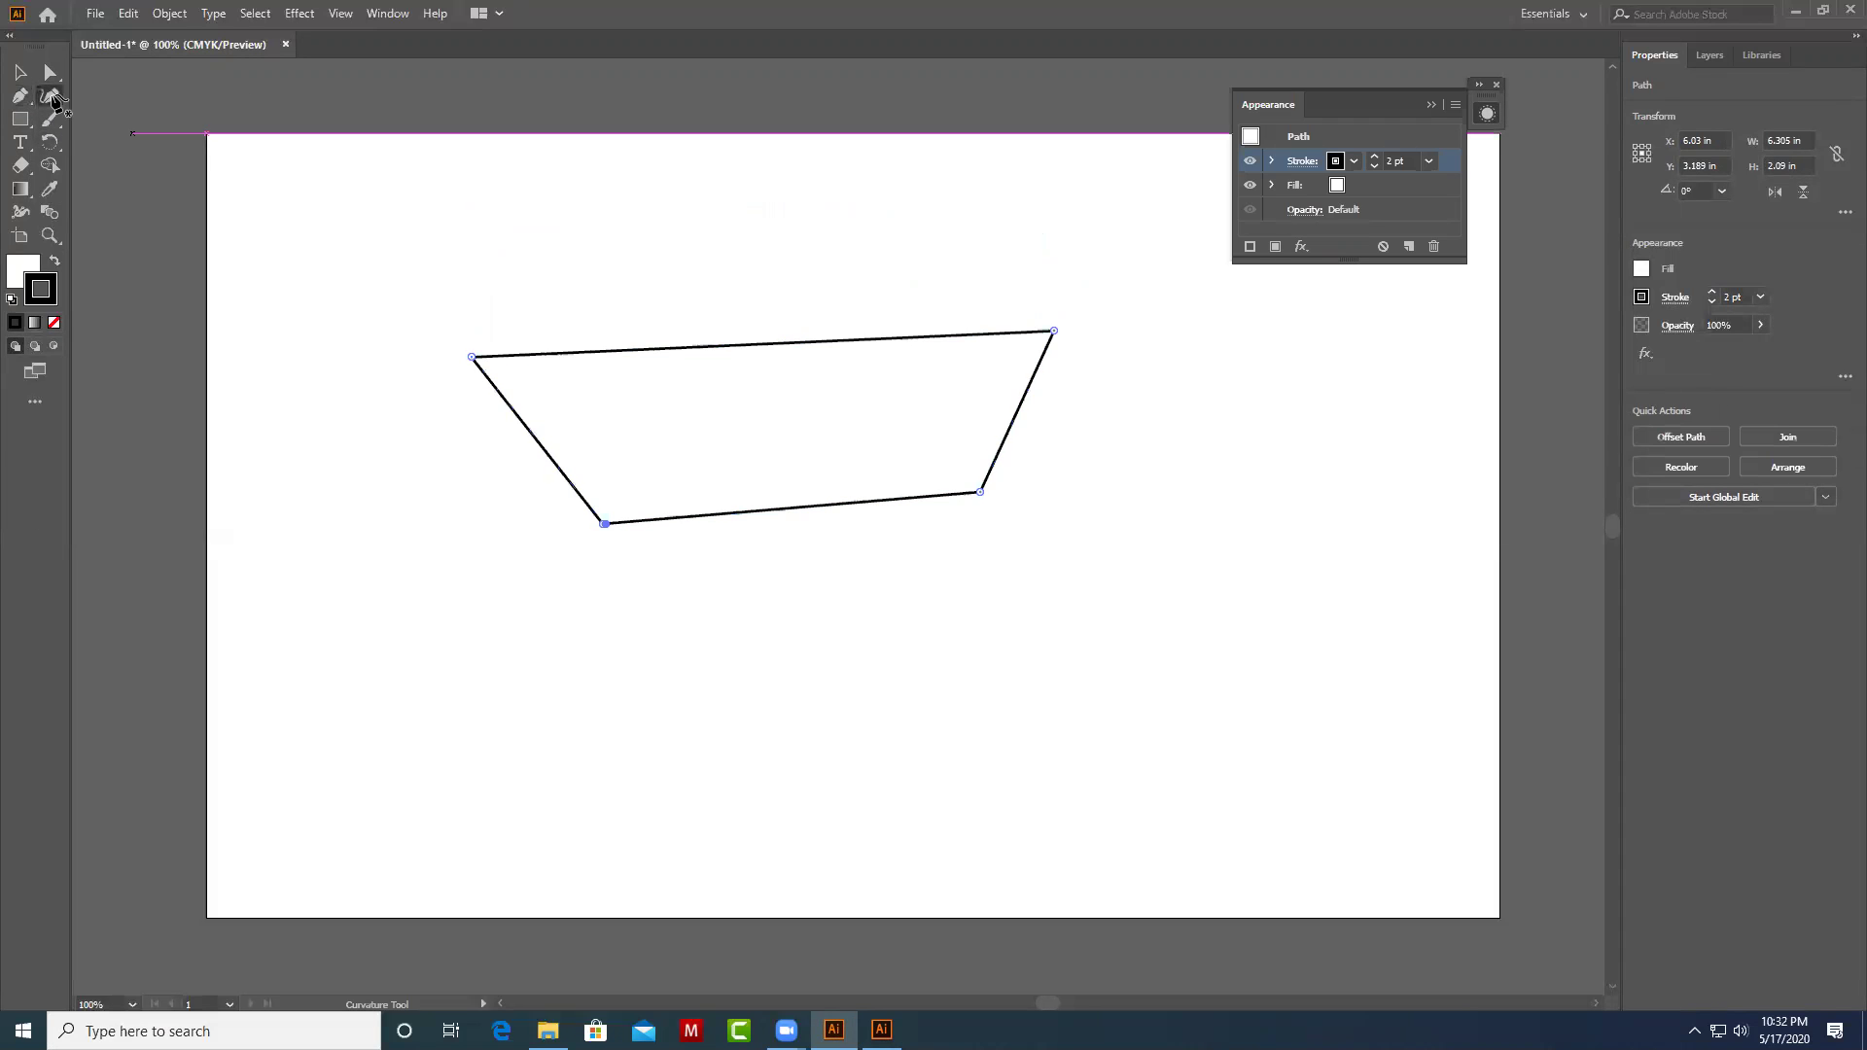
click(762, 345)
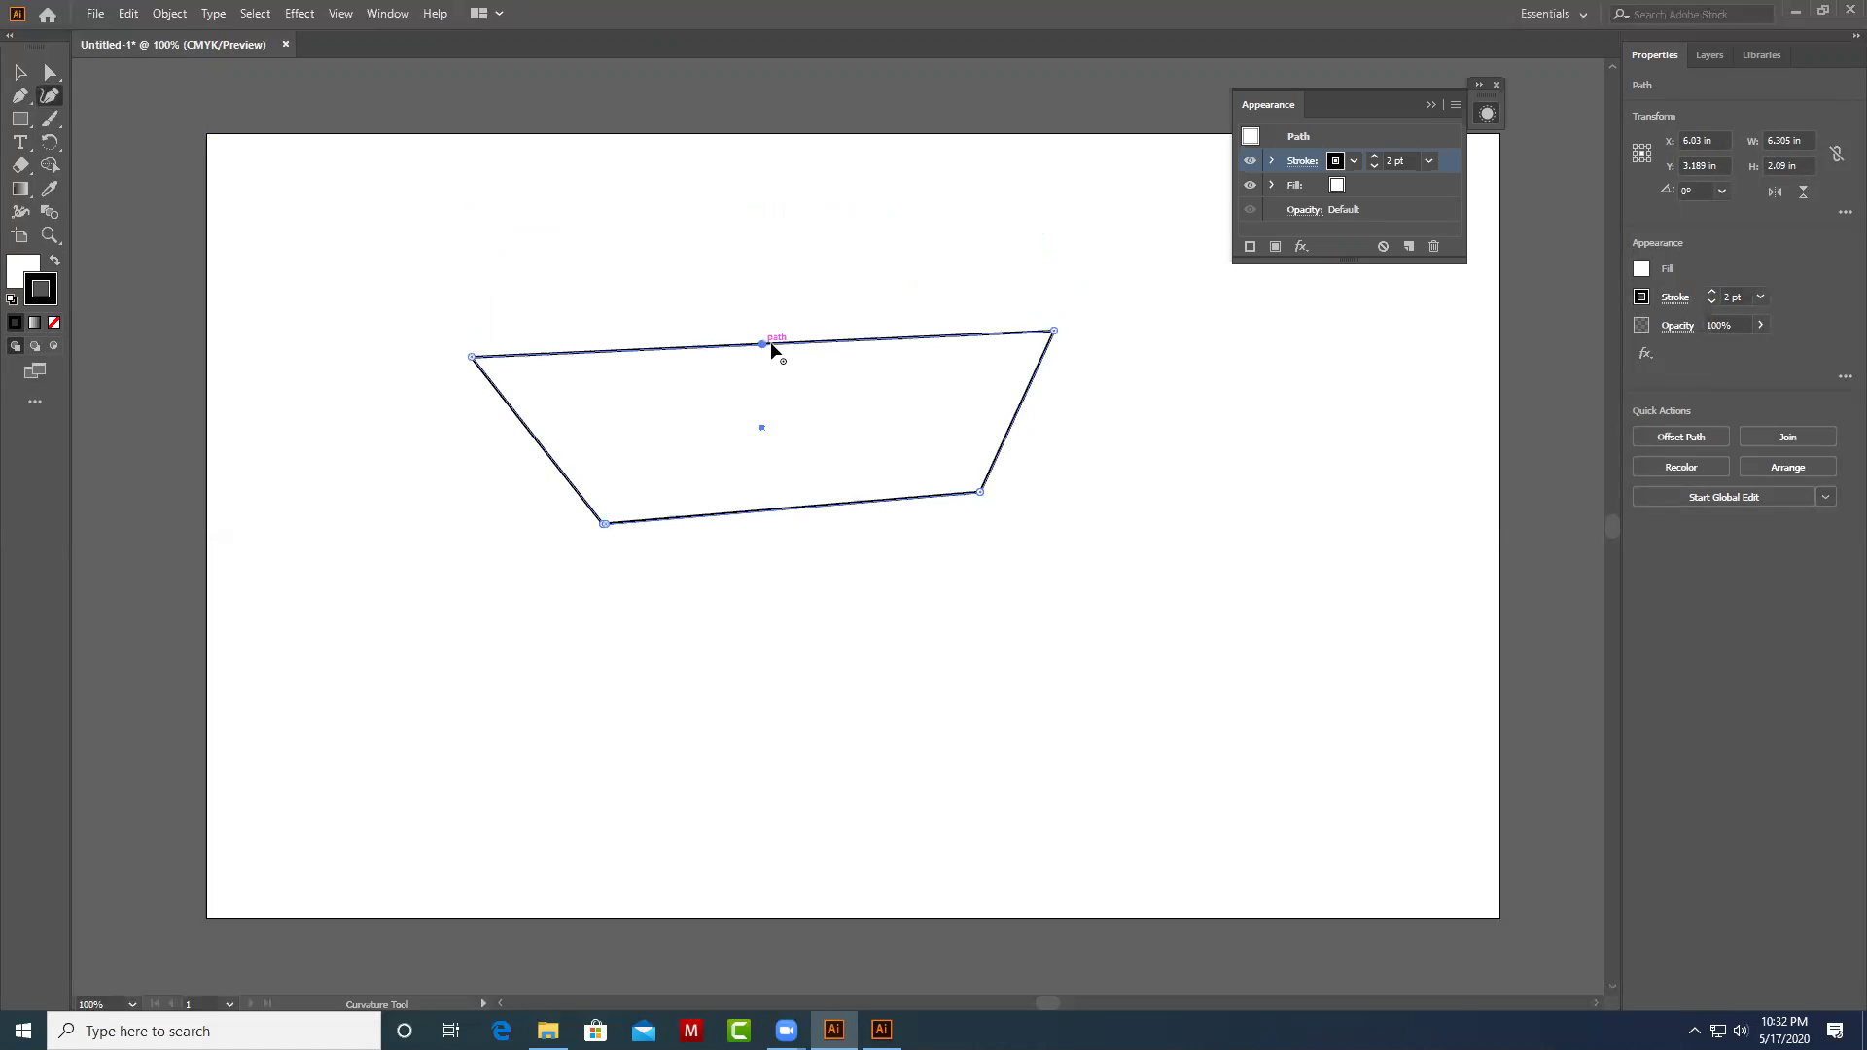
click(813, 506)
click(1012, 422)
click(535, 437)
click(51, 72)
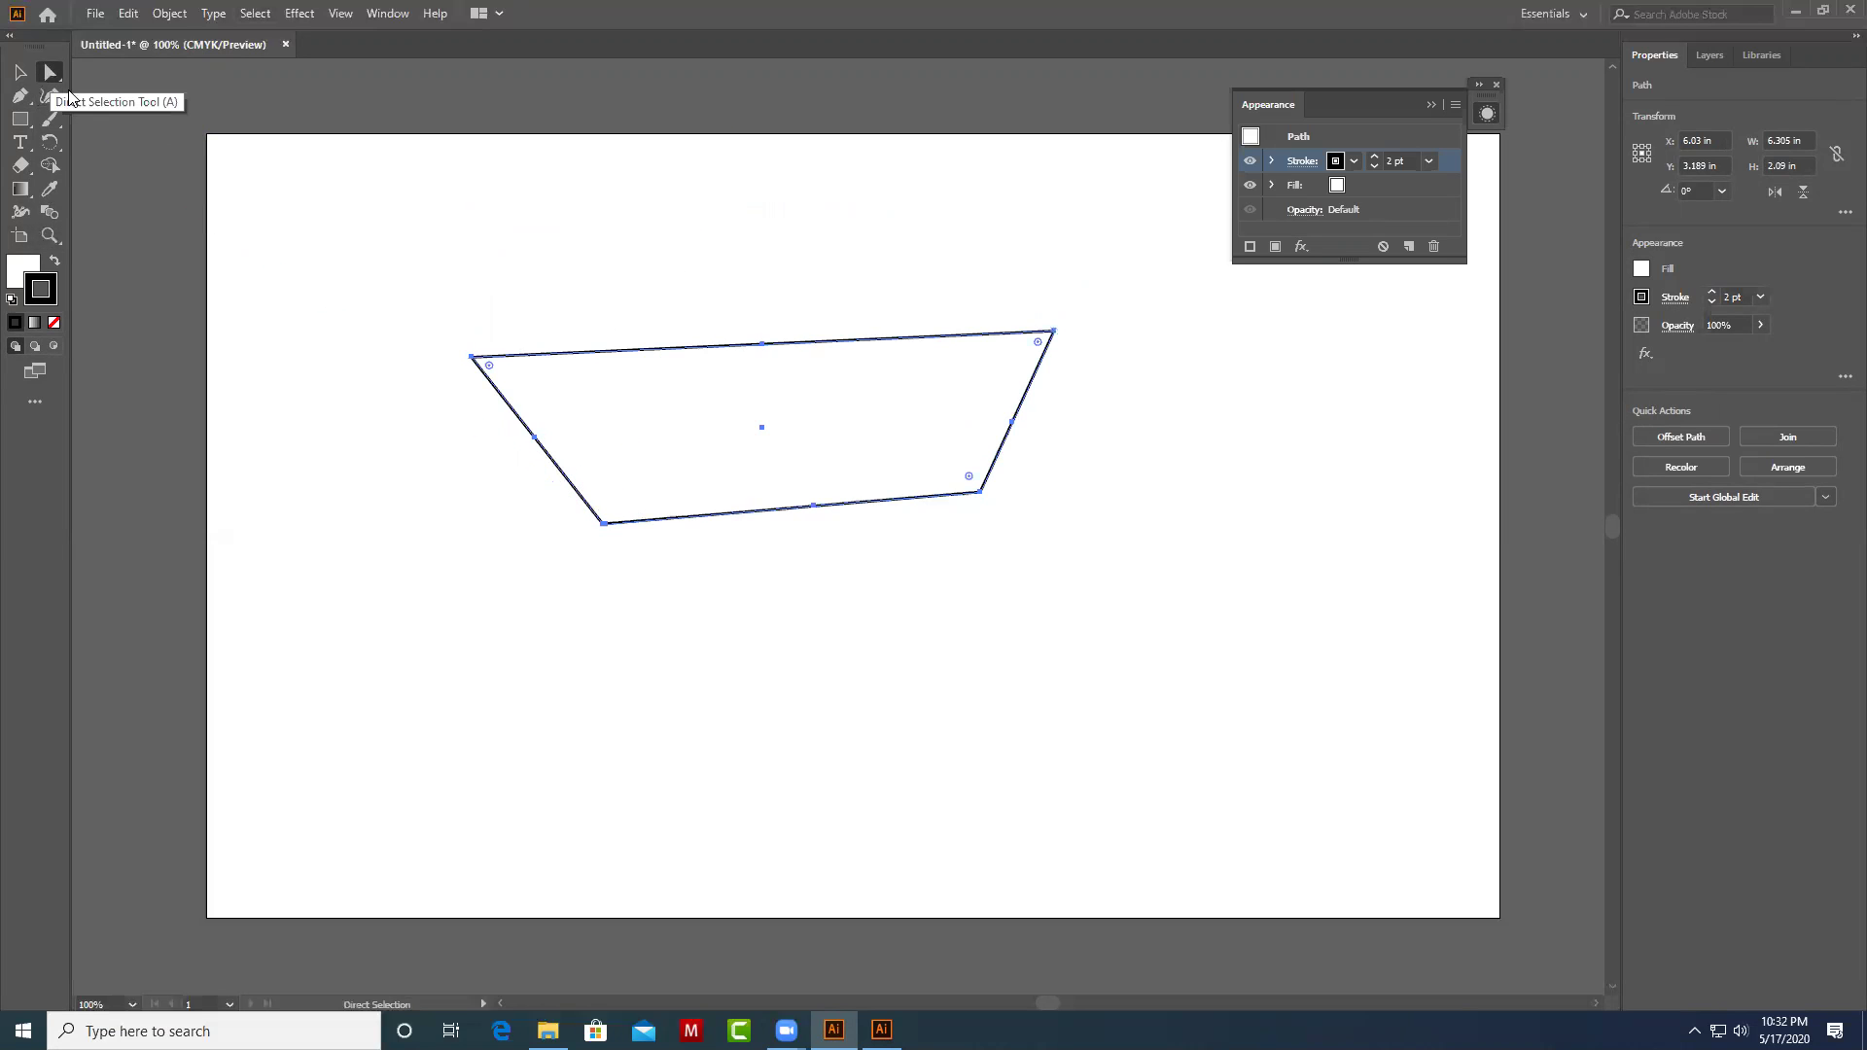
click(1125, 432)
click(1012, 422)
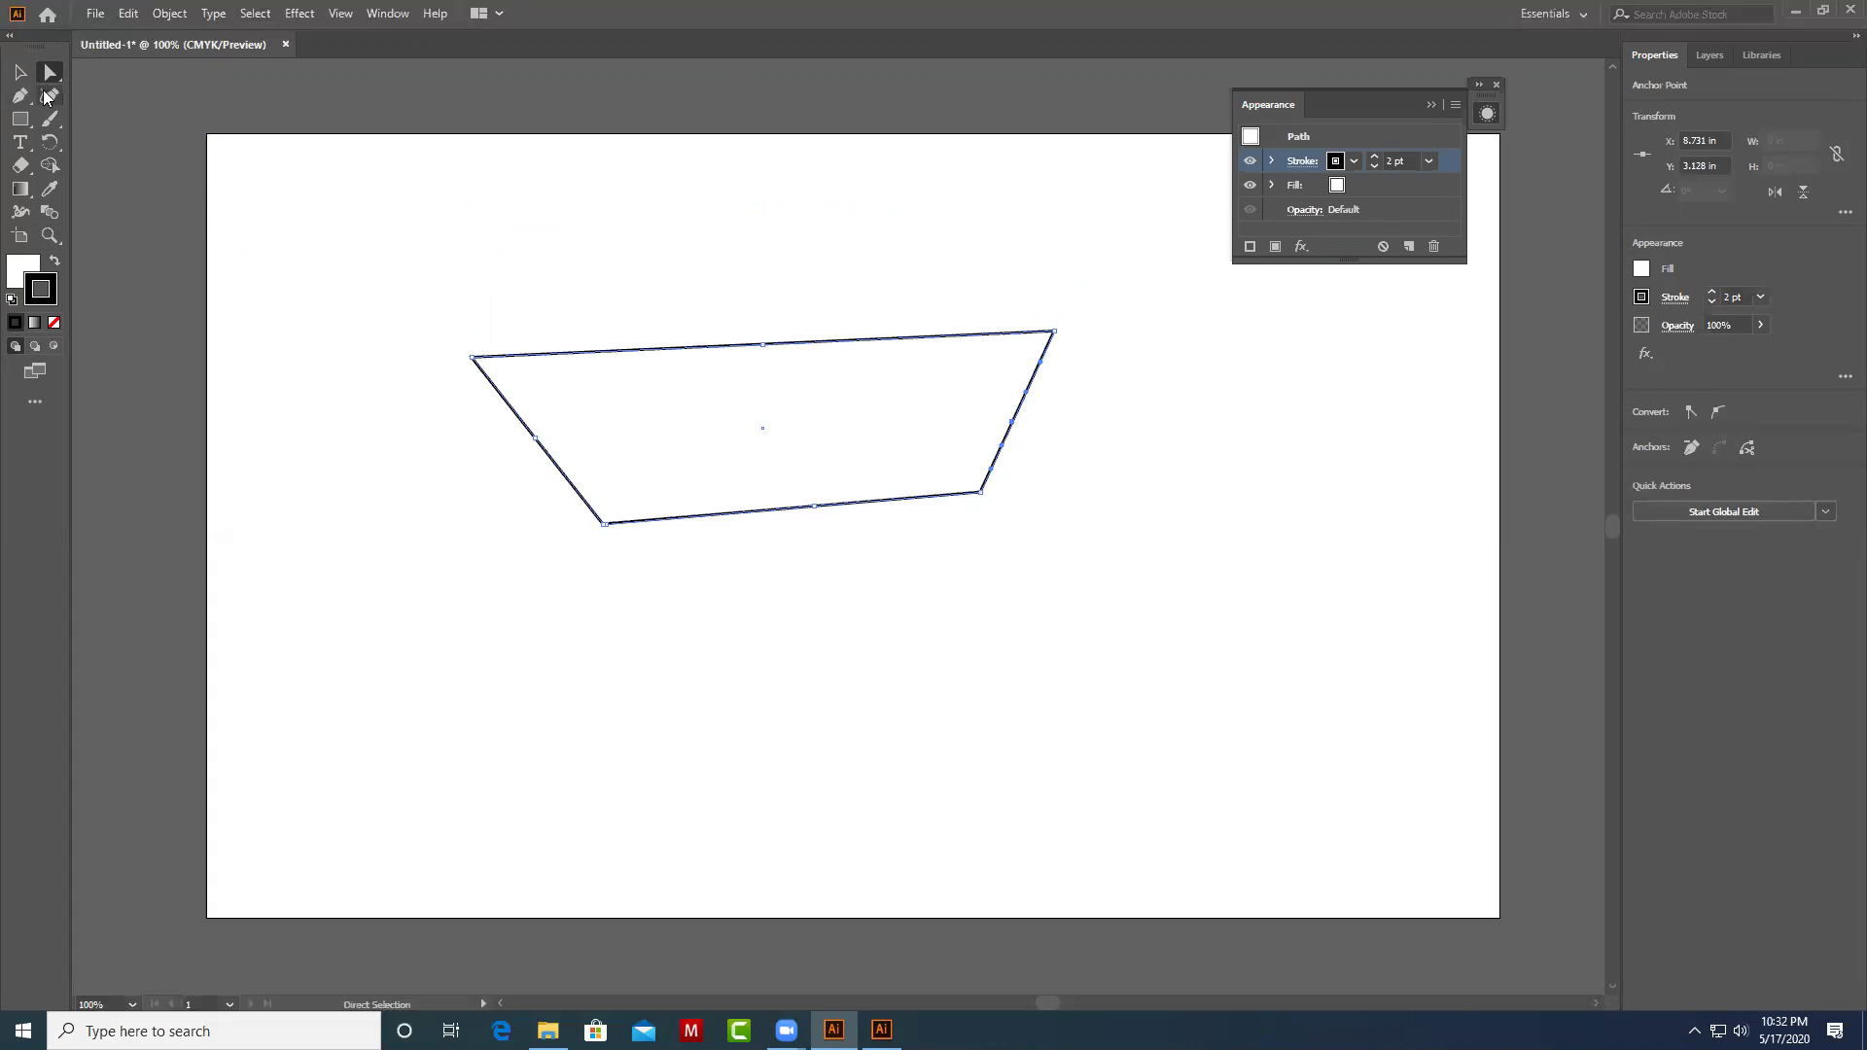
Arch the top midpoint upward and pull the bottom midpoint down into a deep rounded curve.
mouse_move(1070, 382)
mouse_down()
mouse_move(1007, 413)
mouse_move(1101, 352)
mouse_up()
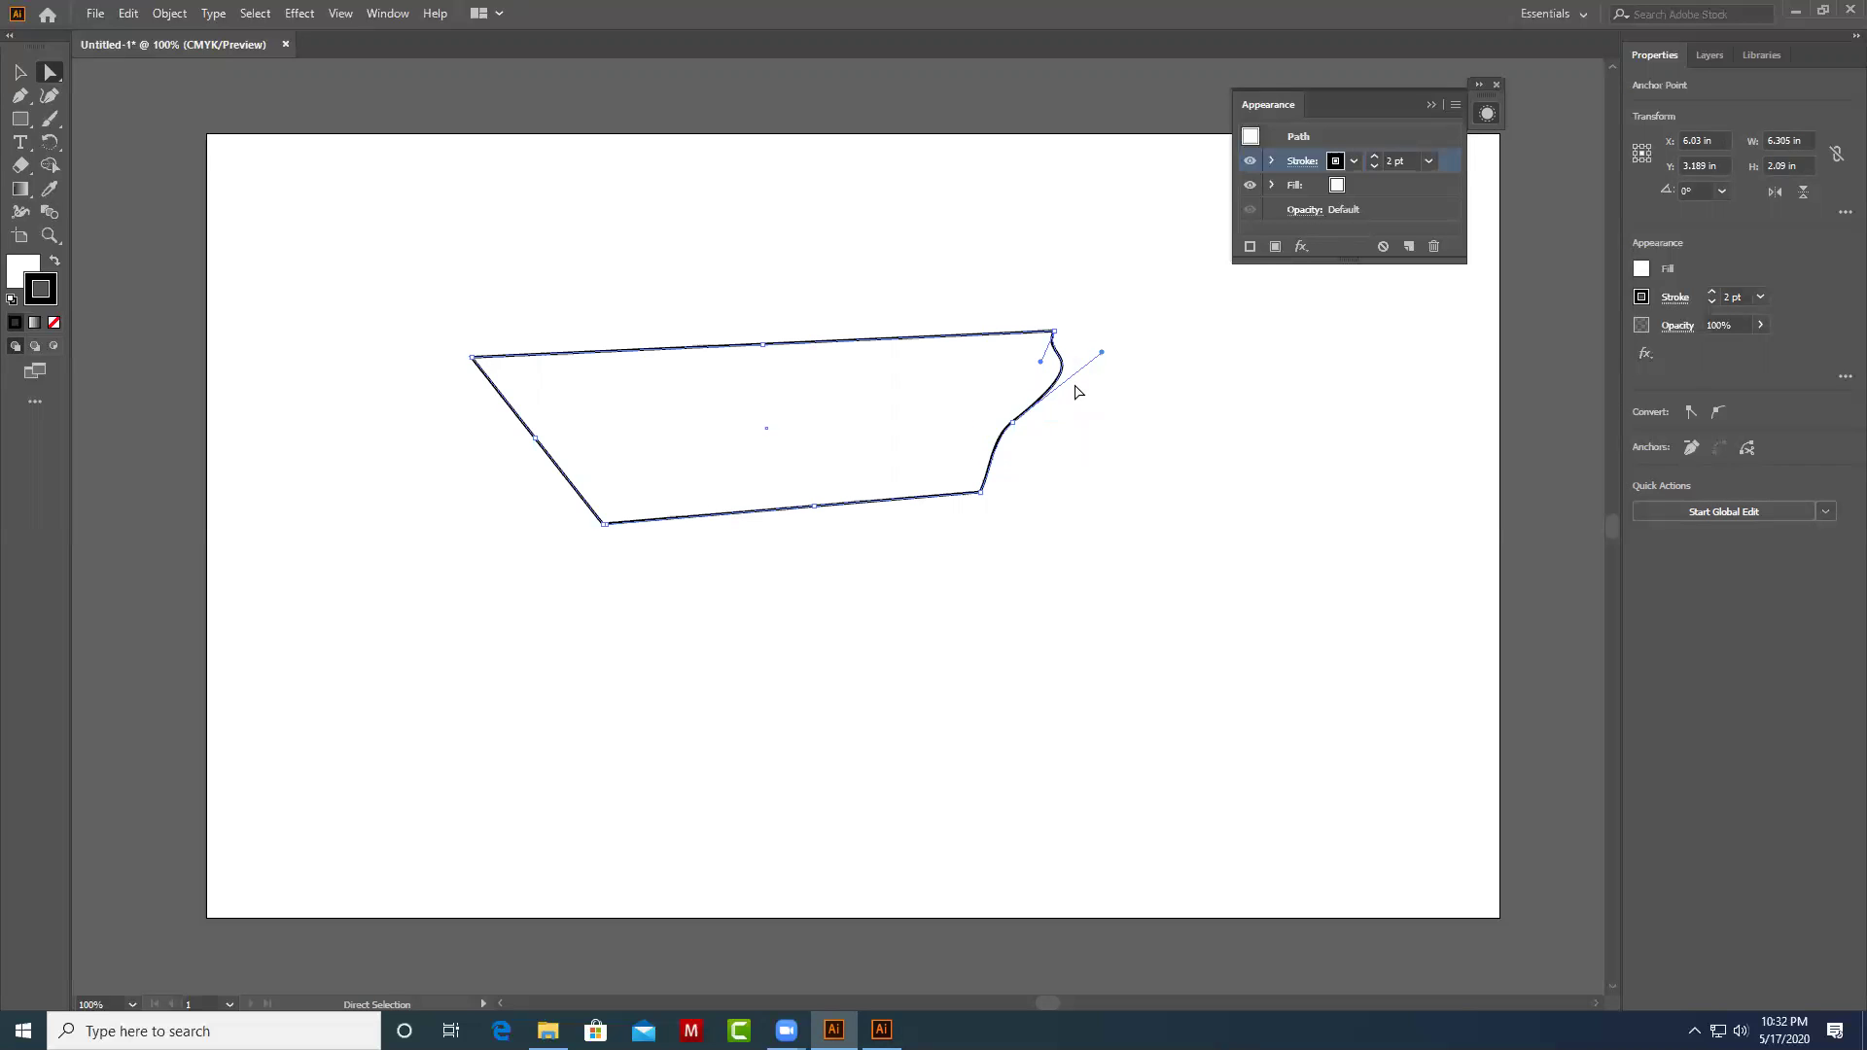
key(ctrl+z)
key(ctrl+z)
click(767, 348)
drag(767, 348, 756, 270)
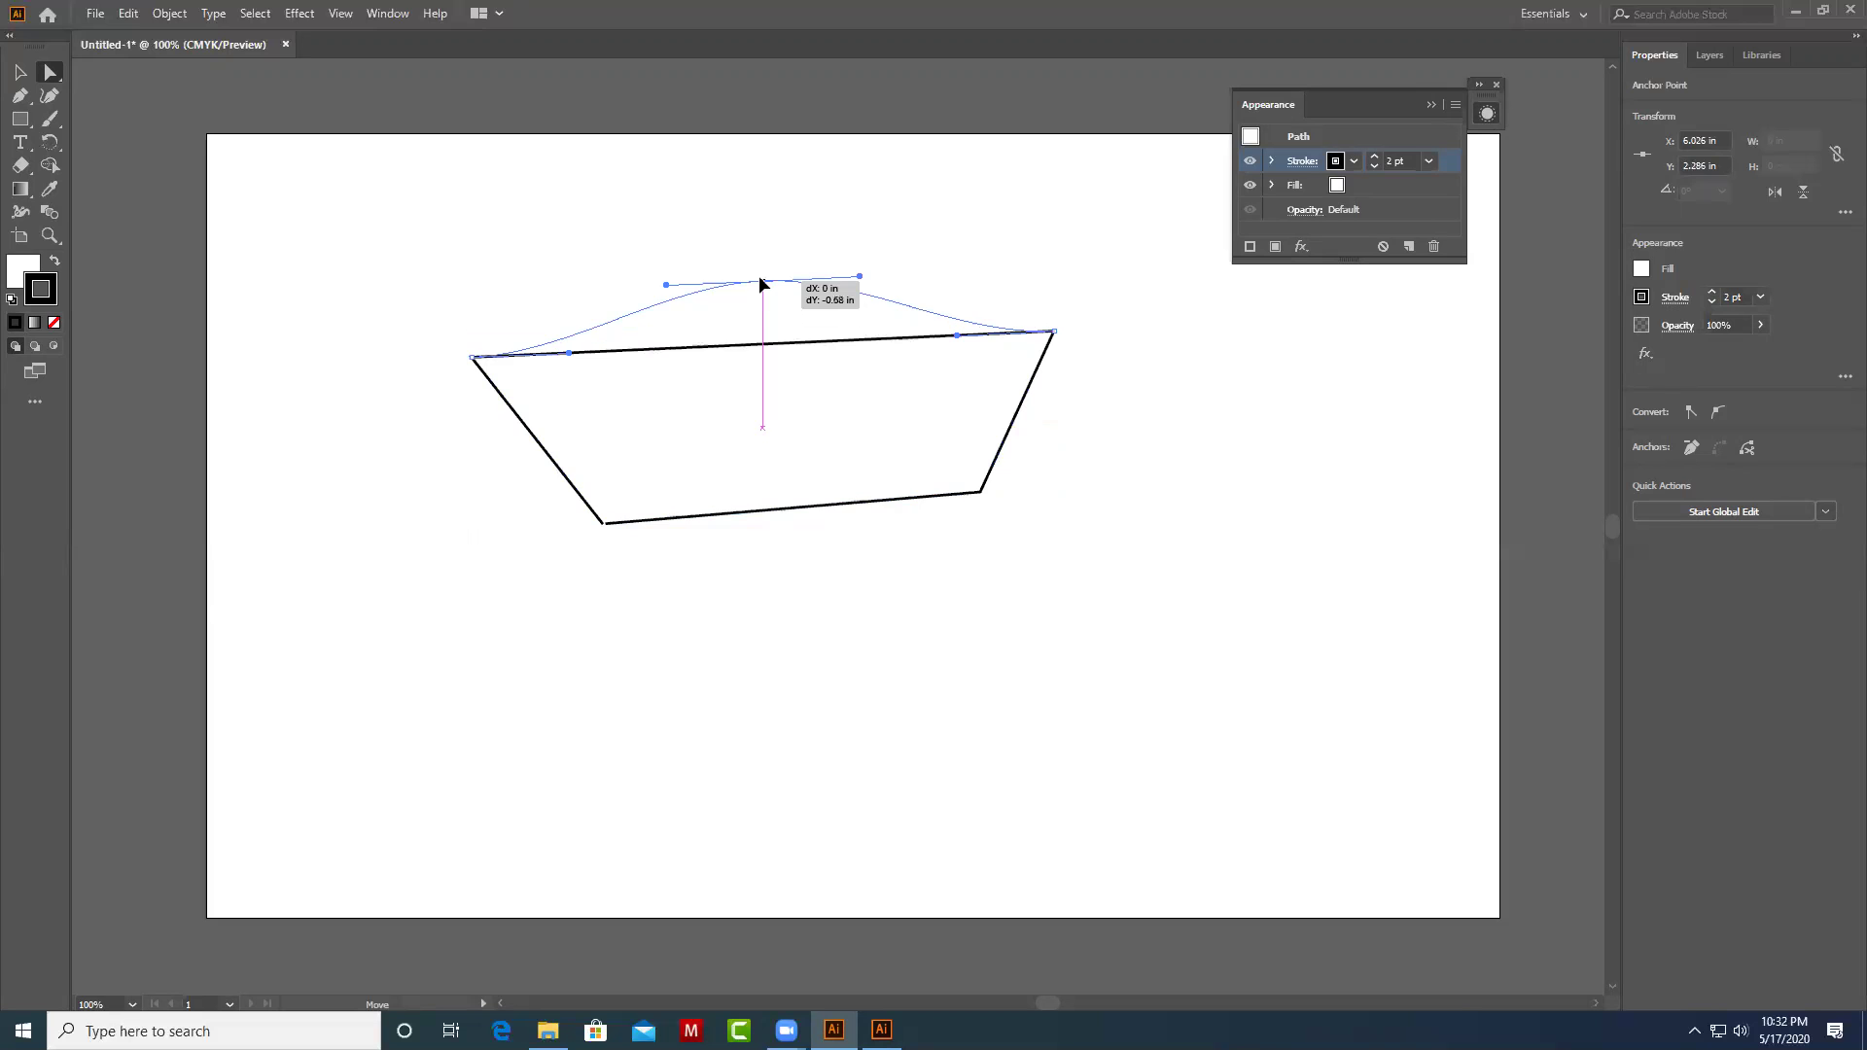
click(894, 591)
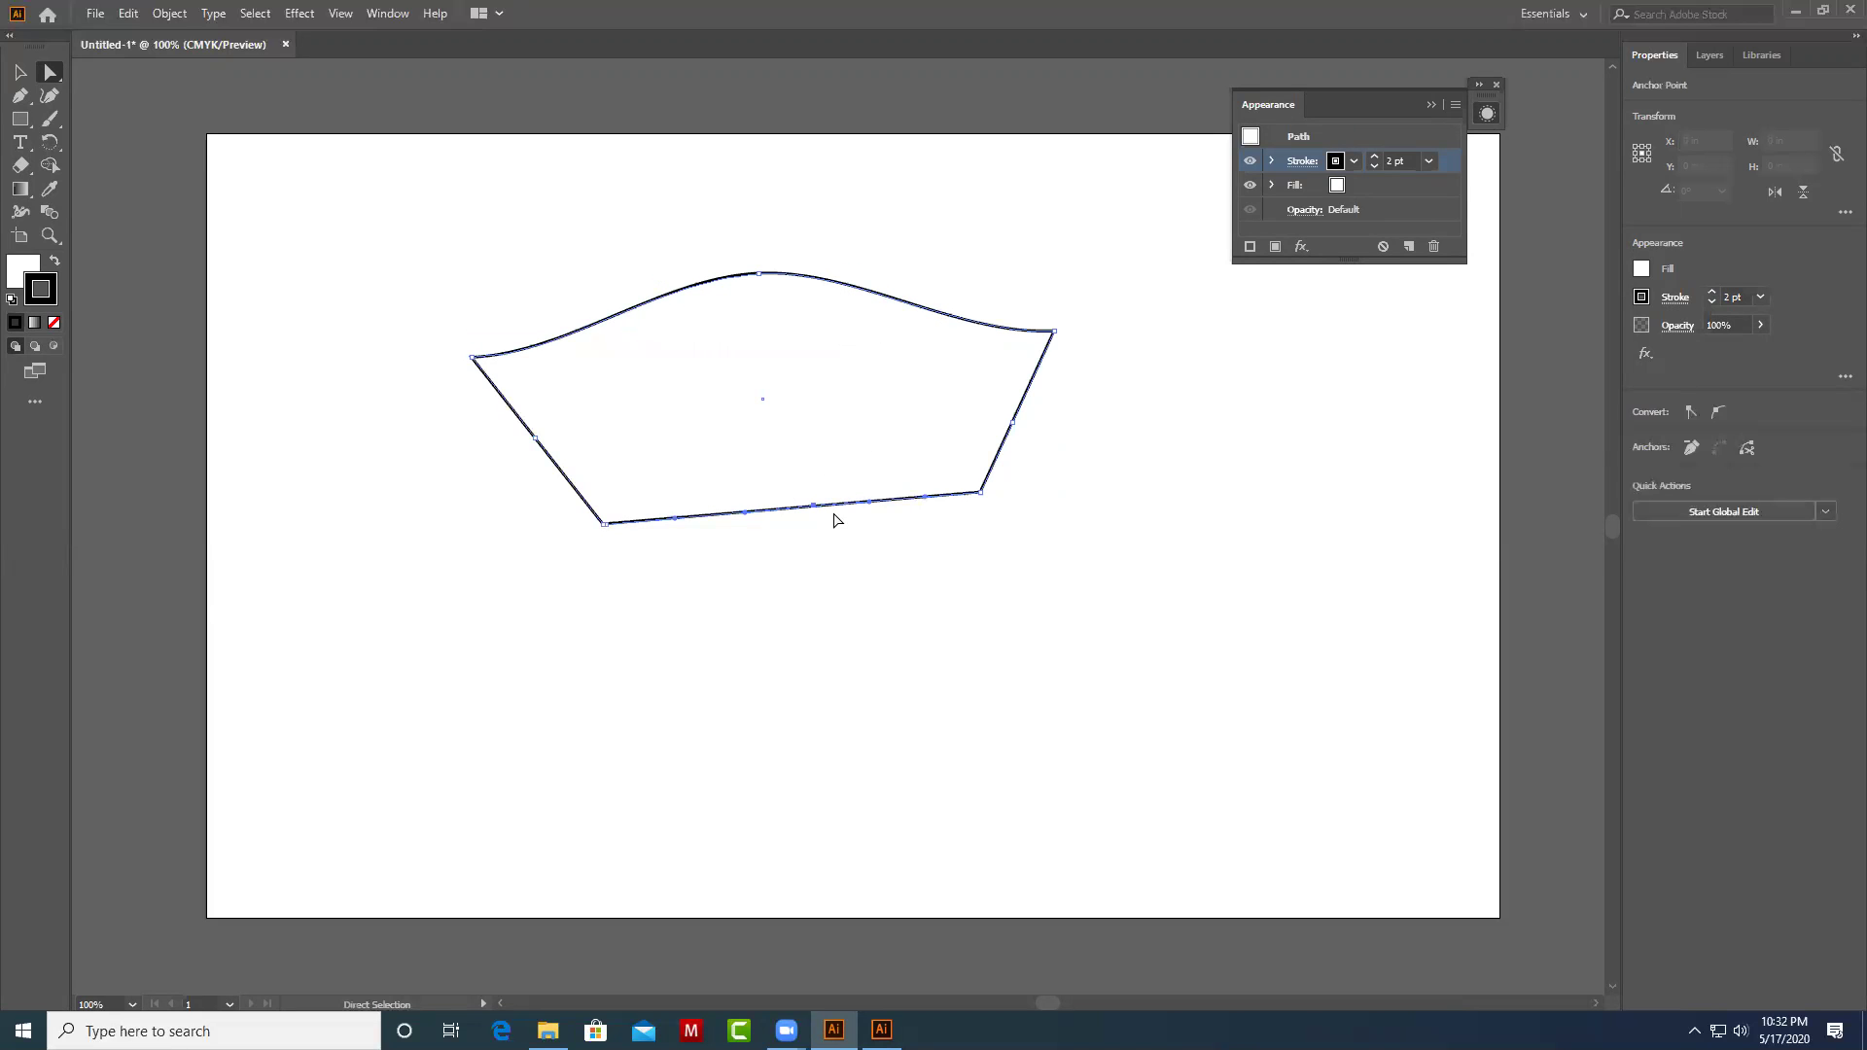
drag(815, 506, 794, 678)
click(972, 611)
click(805, 591)
click(1066, 634)
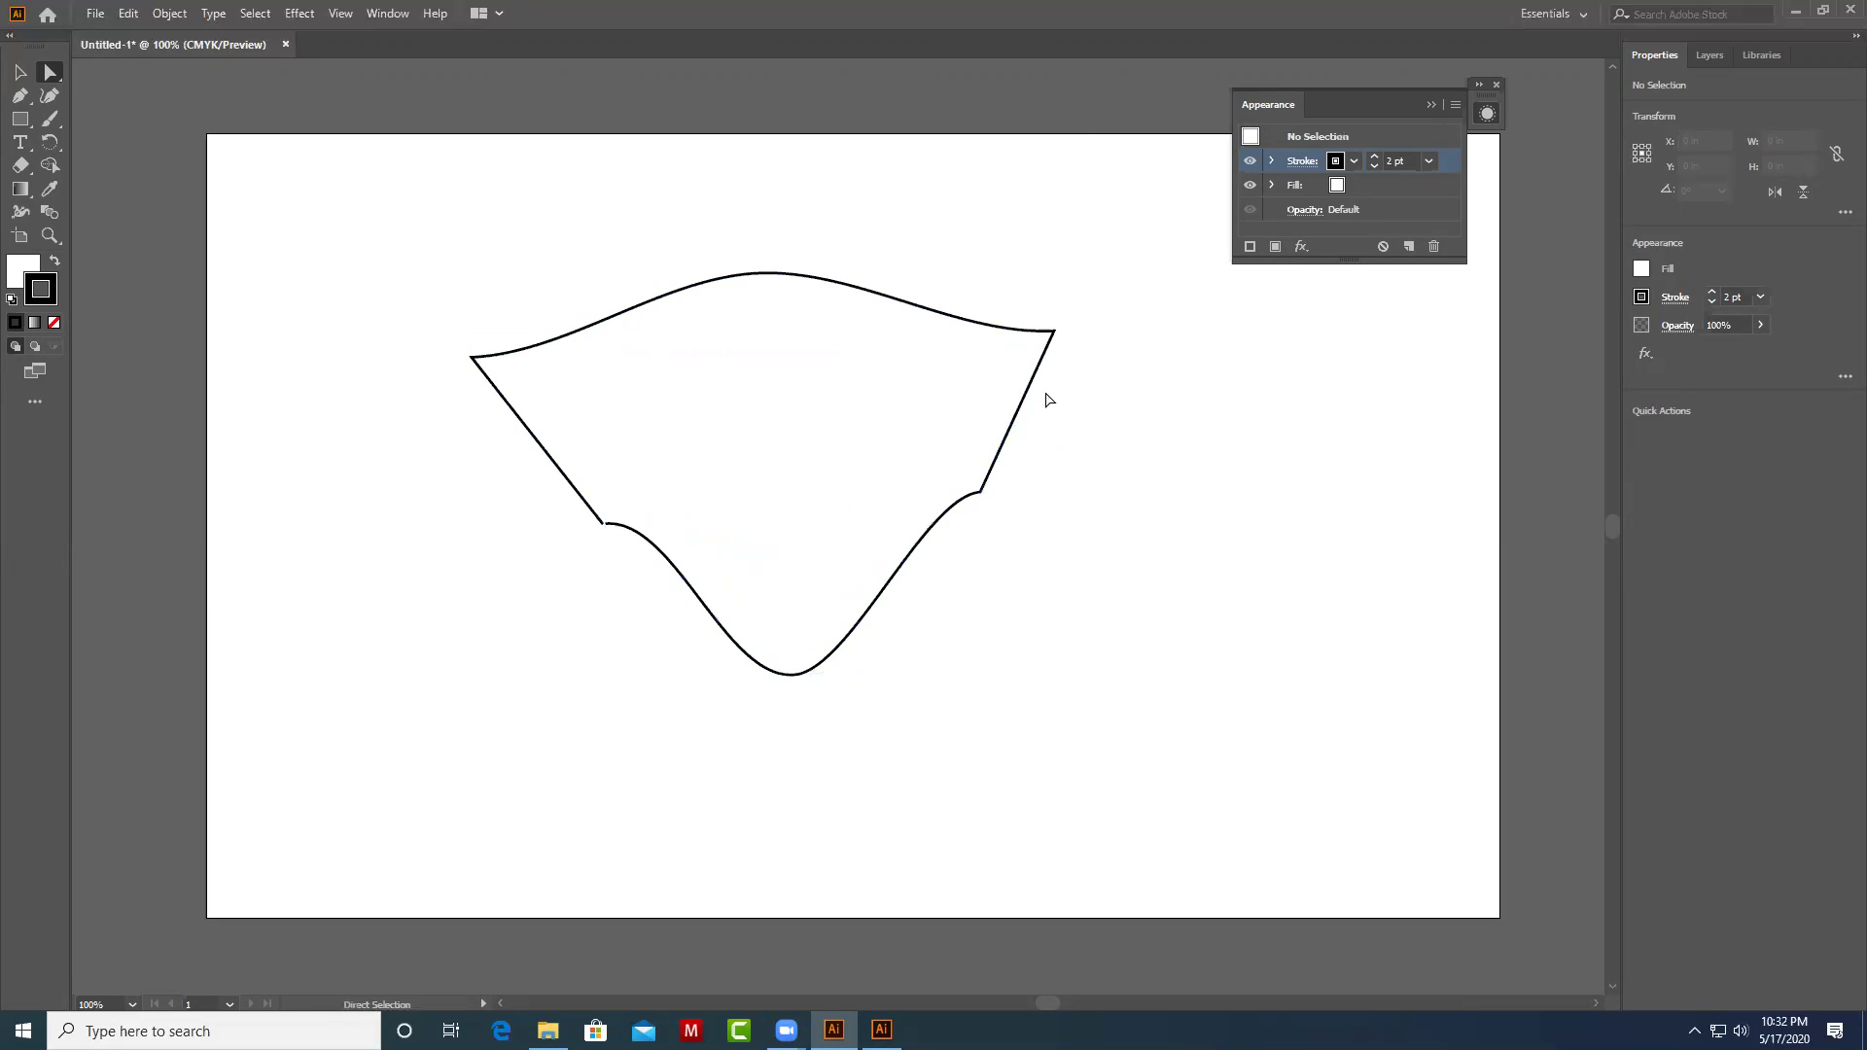
Move the side anchors inward and bend the upper corner curves to notch the sides.
drag(473, 358, 579, 337)
mouse_move(1053, 332)
mouse_down()
mouse_move(932, 356)
mouse_move(936, 320)
mouse_up()
click(978, 306)
drag(587, 341, 588, 355)
click(1192, 392)
click(934, 321)
drag(919, 356, 977, 389)
click(1228, 396)
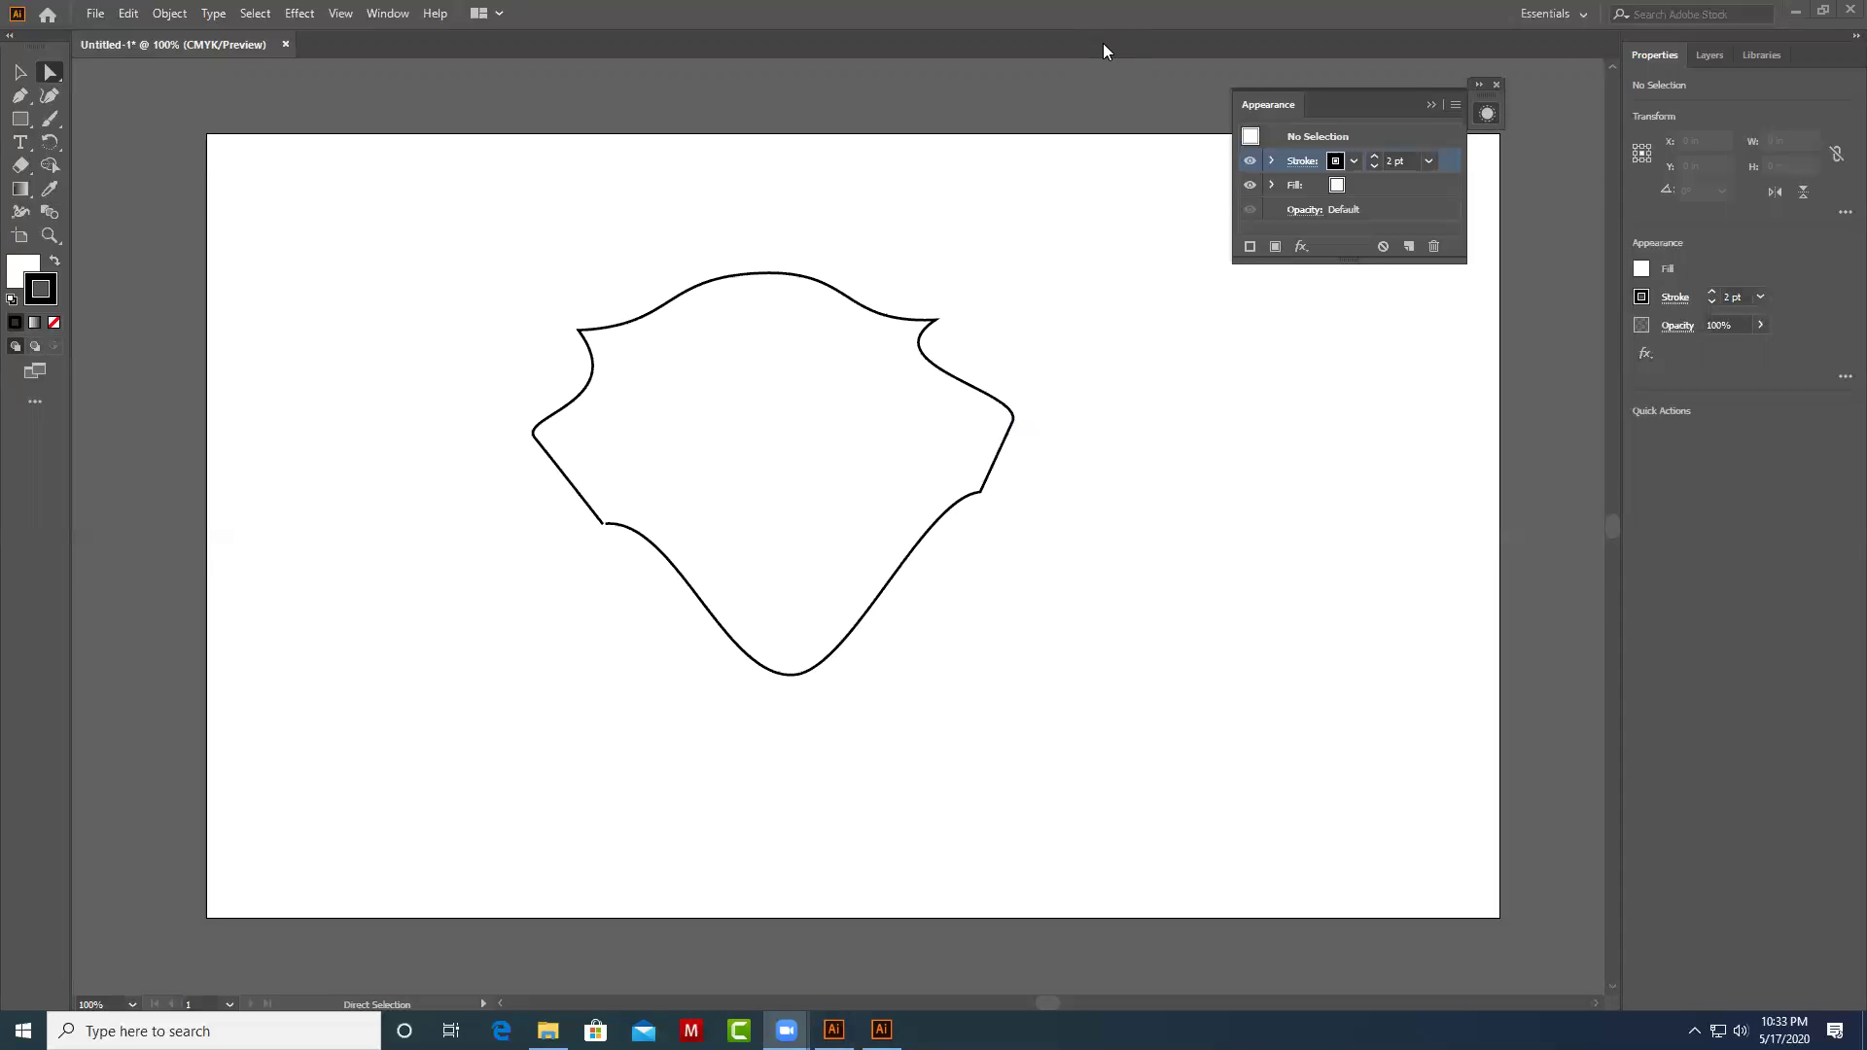
Bring the drawing window forward and delete the wavy shield-shaped path.
click(992, 252)
click(828, 662)
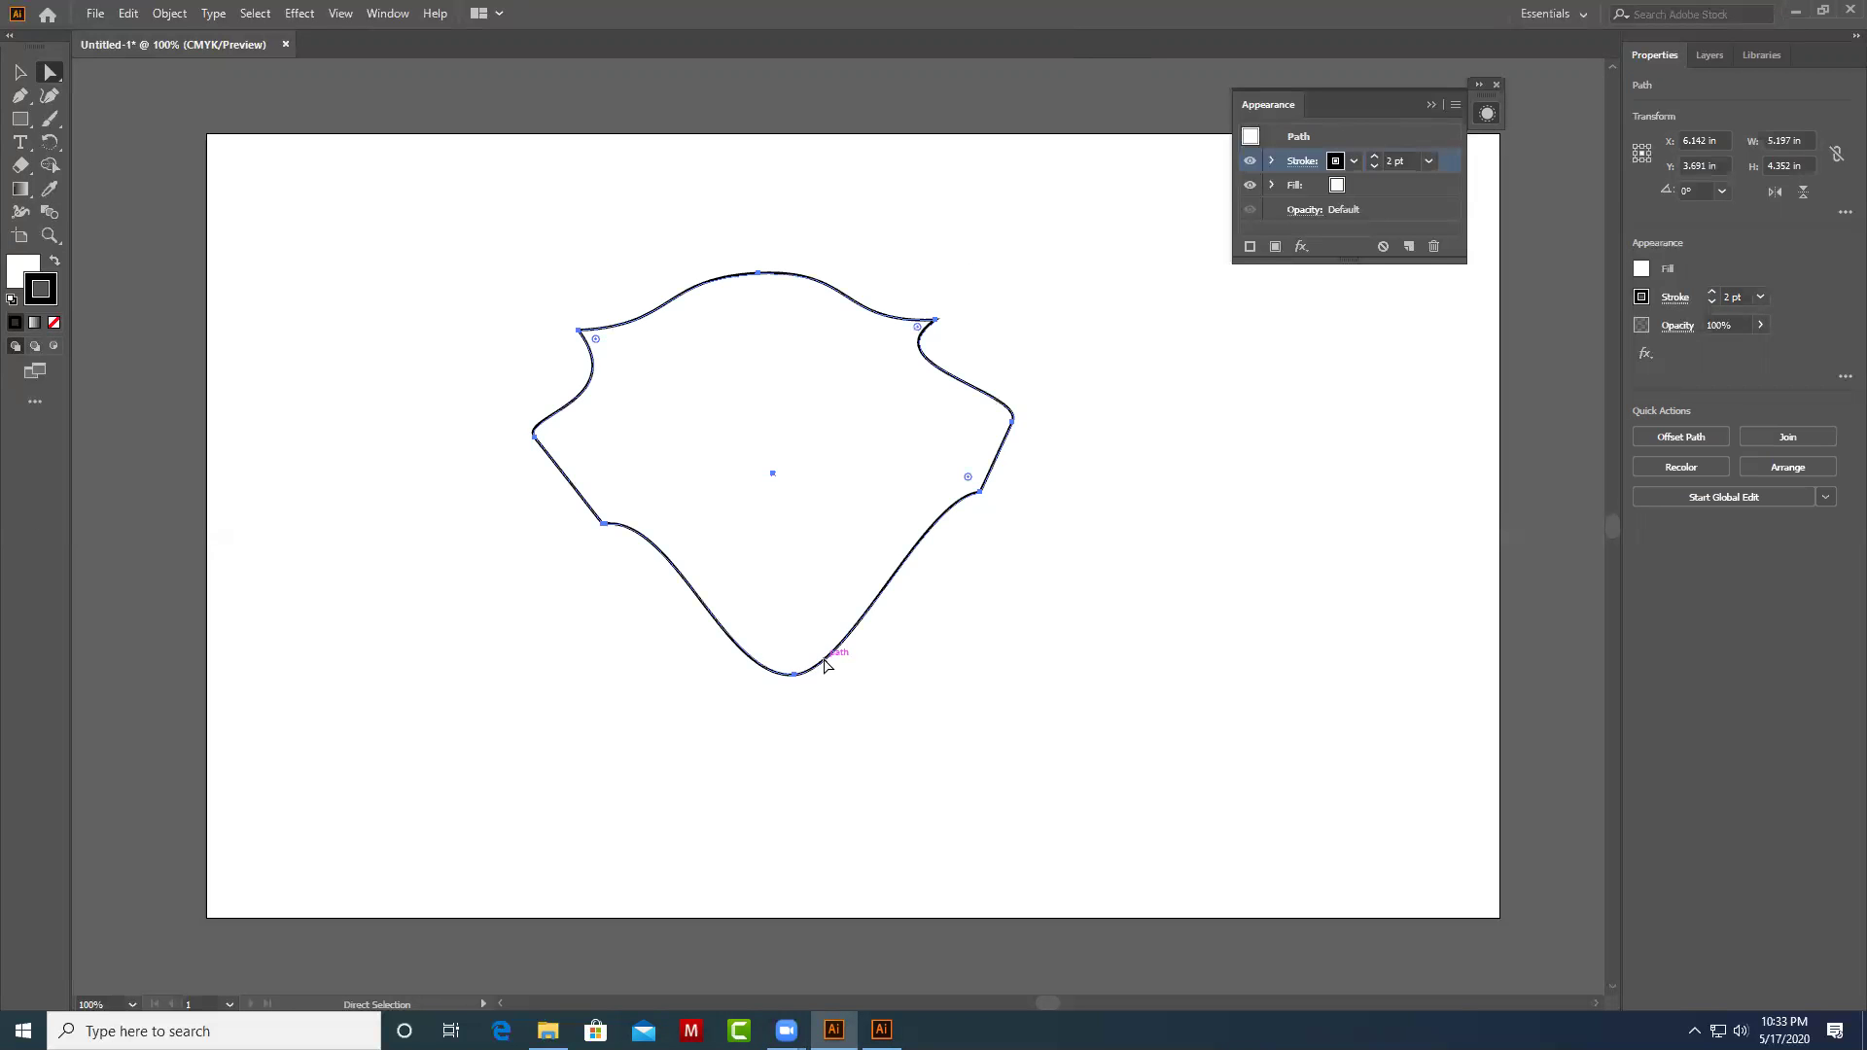
key(Delete)
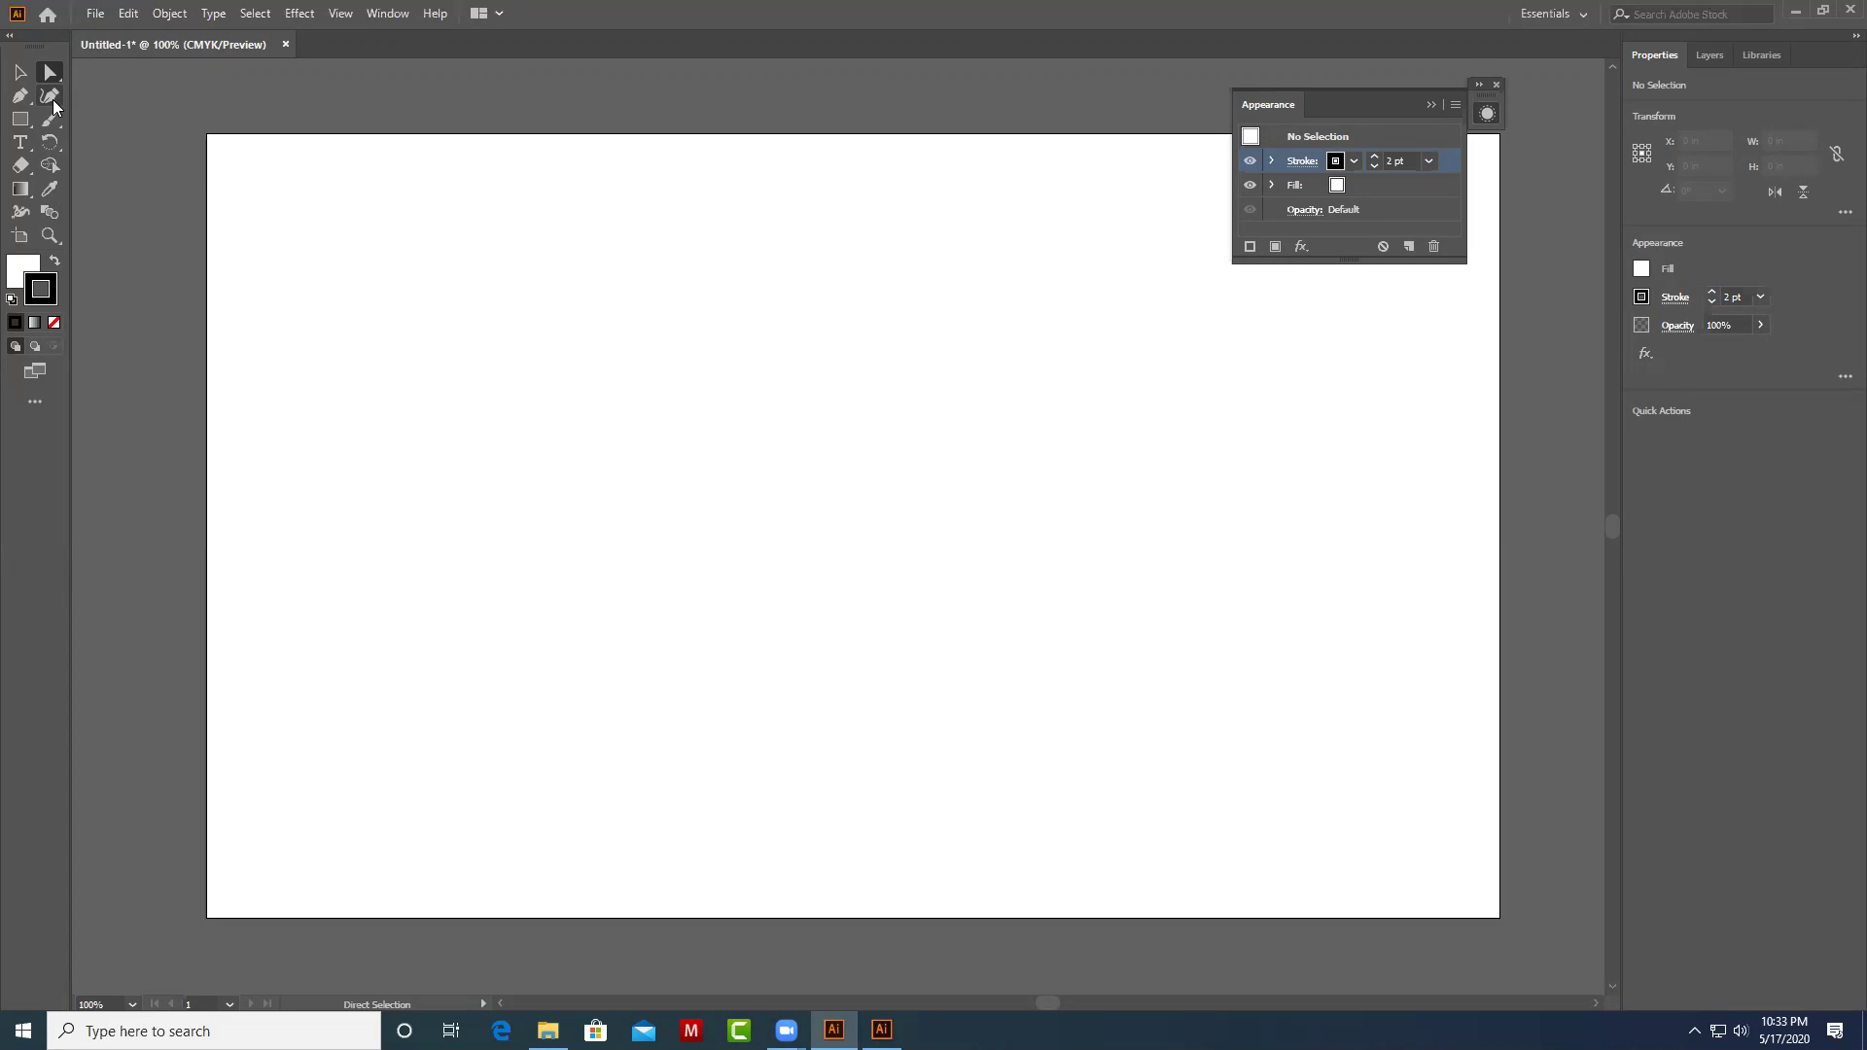
Draw a large rectangle and move it left and down on the artboard.
click(21, 119)
drag(570, 241, 1246, 636)
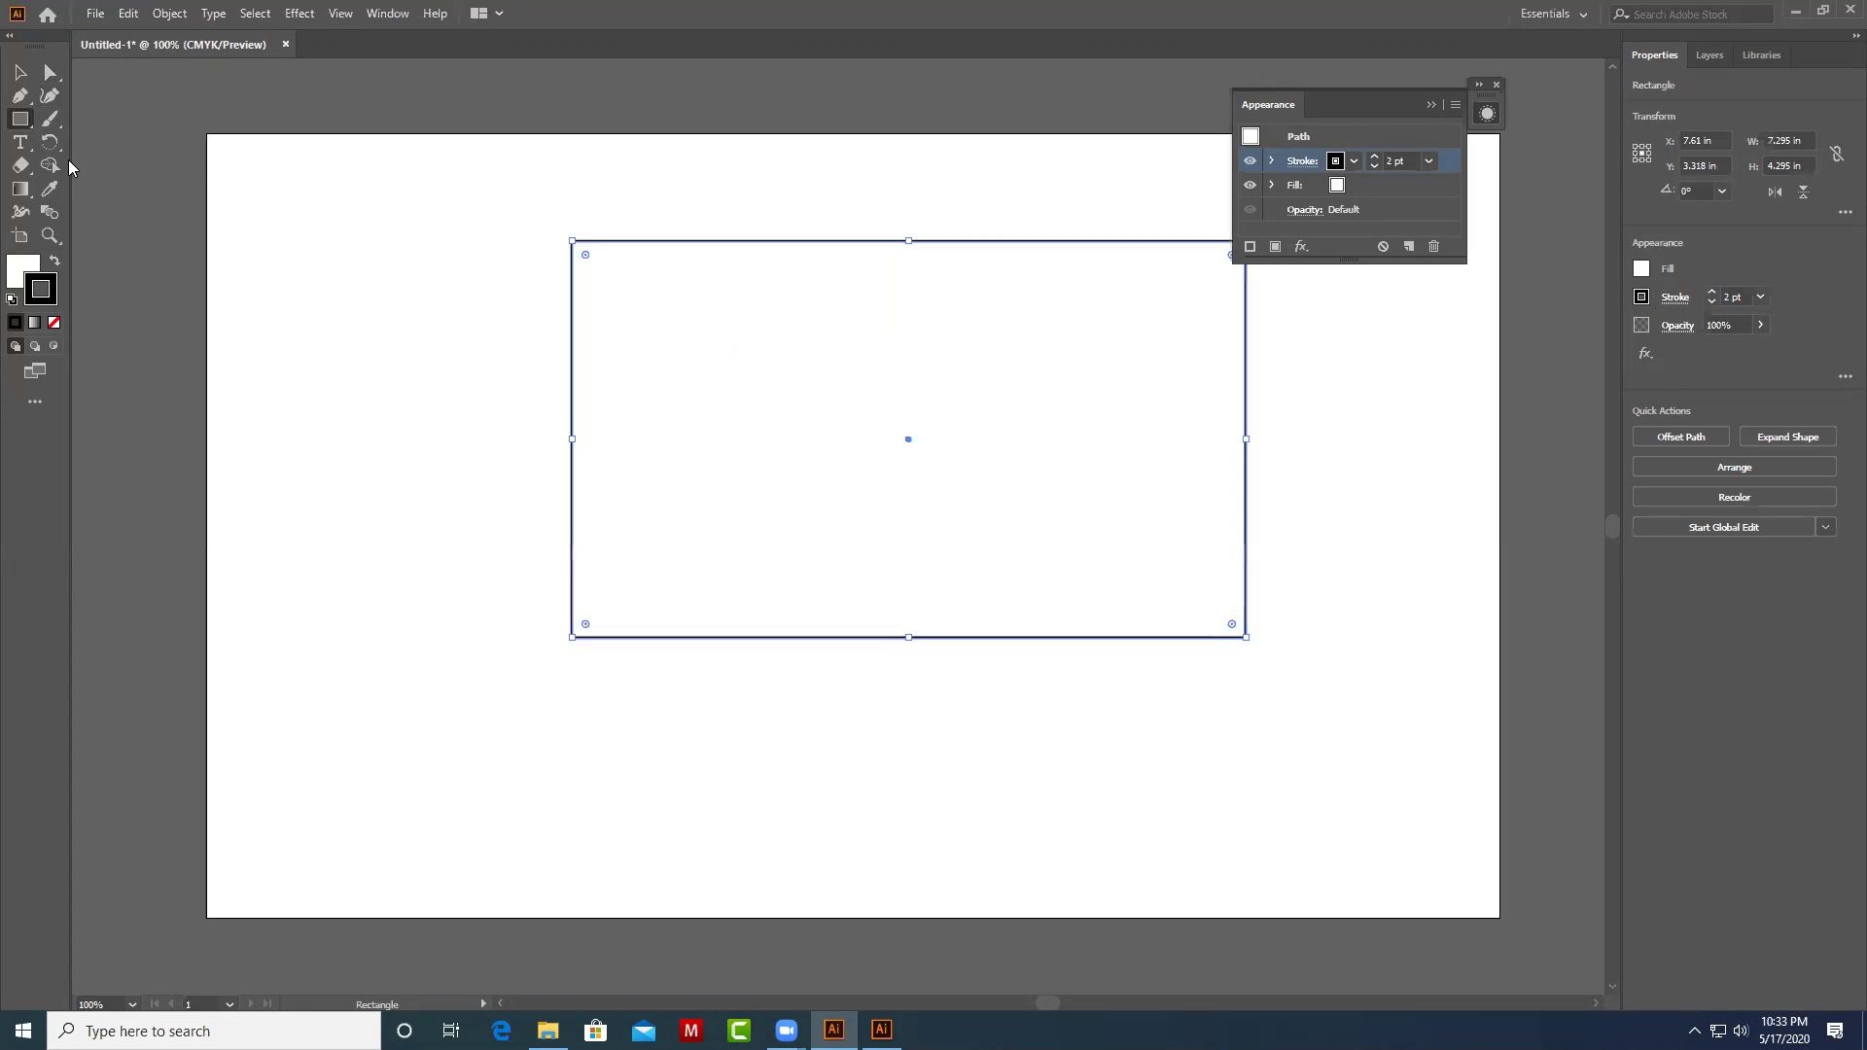
click(19, 73)
drag(842, 243, 680, 275)
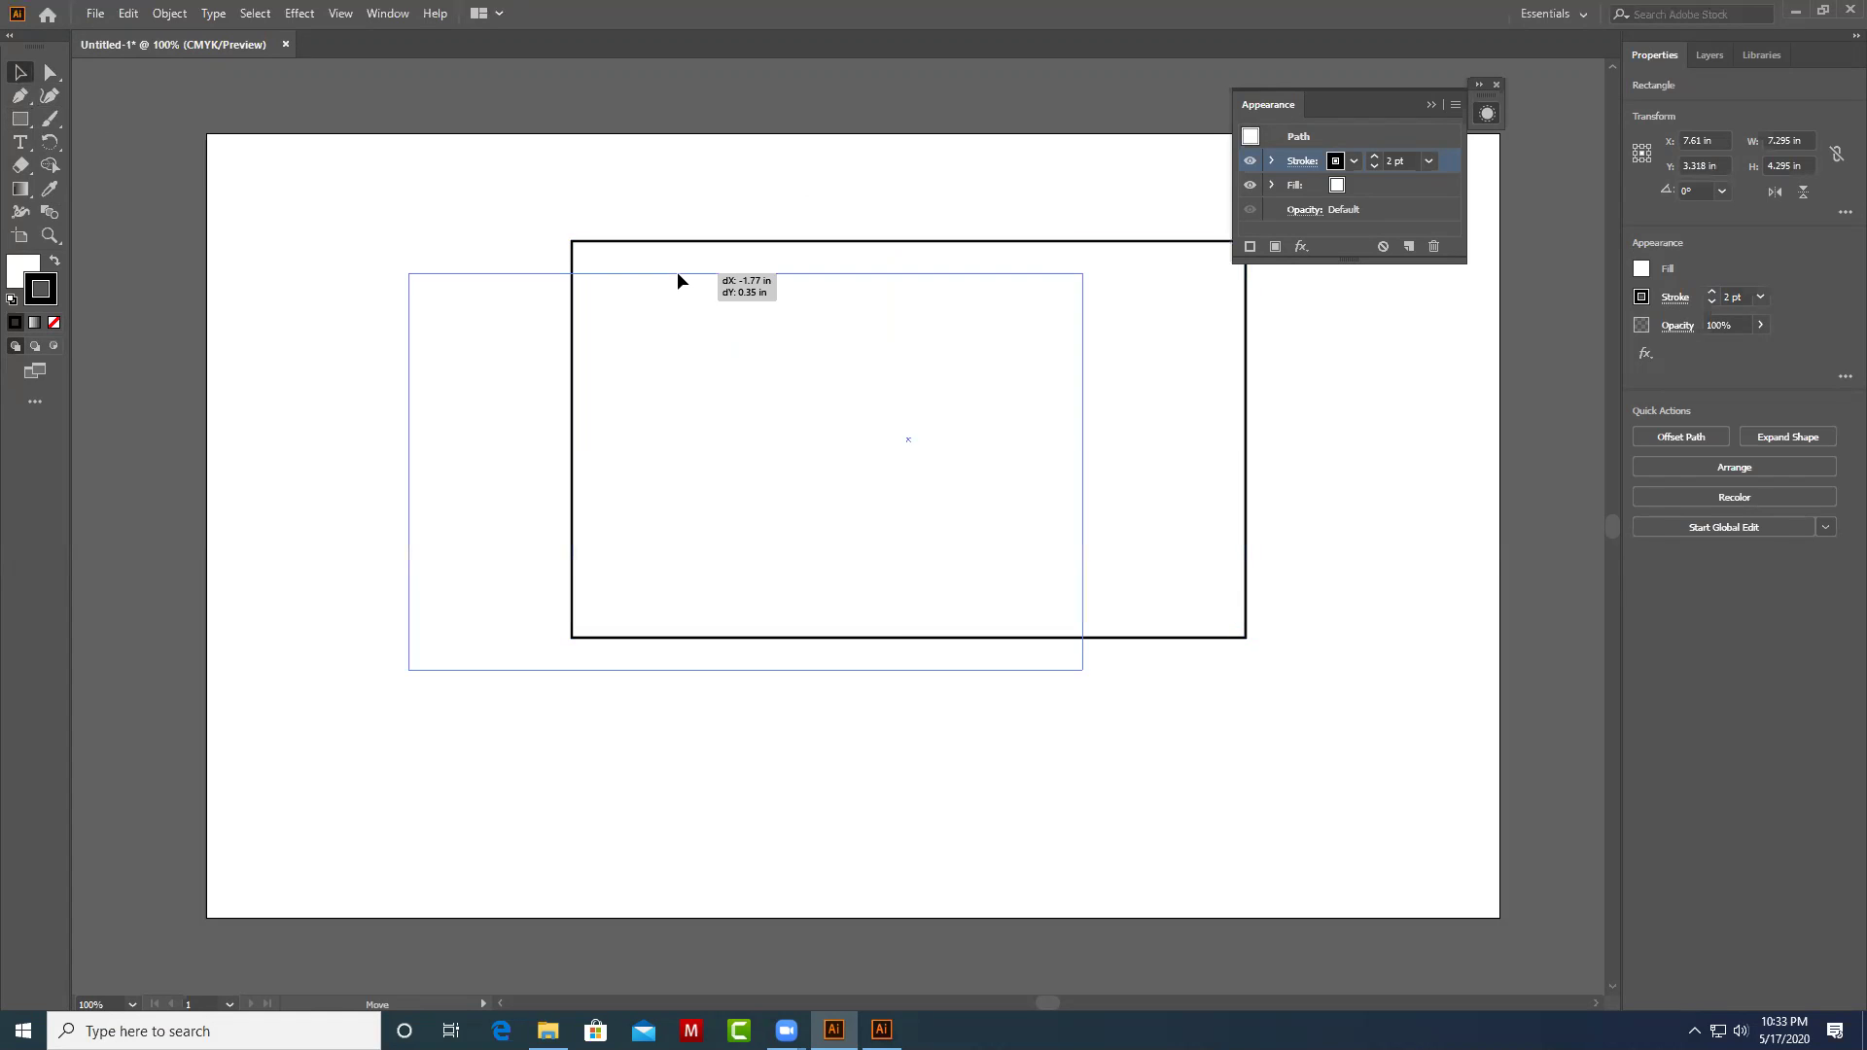
Try rounding the top-left corner with the Anchor Point Tool, then undo it.
click(17, 98)
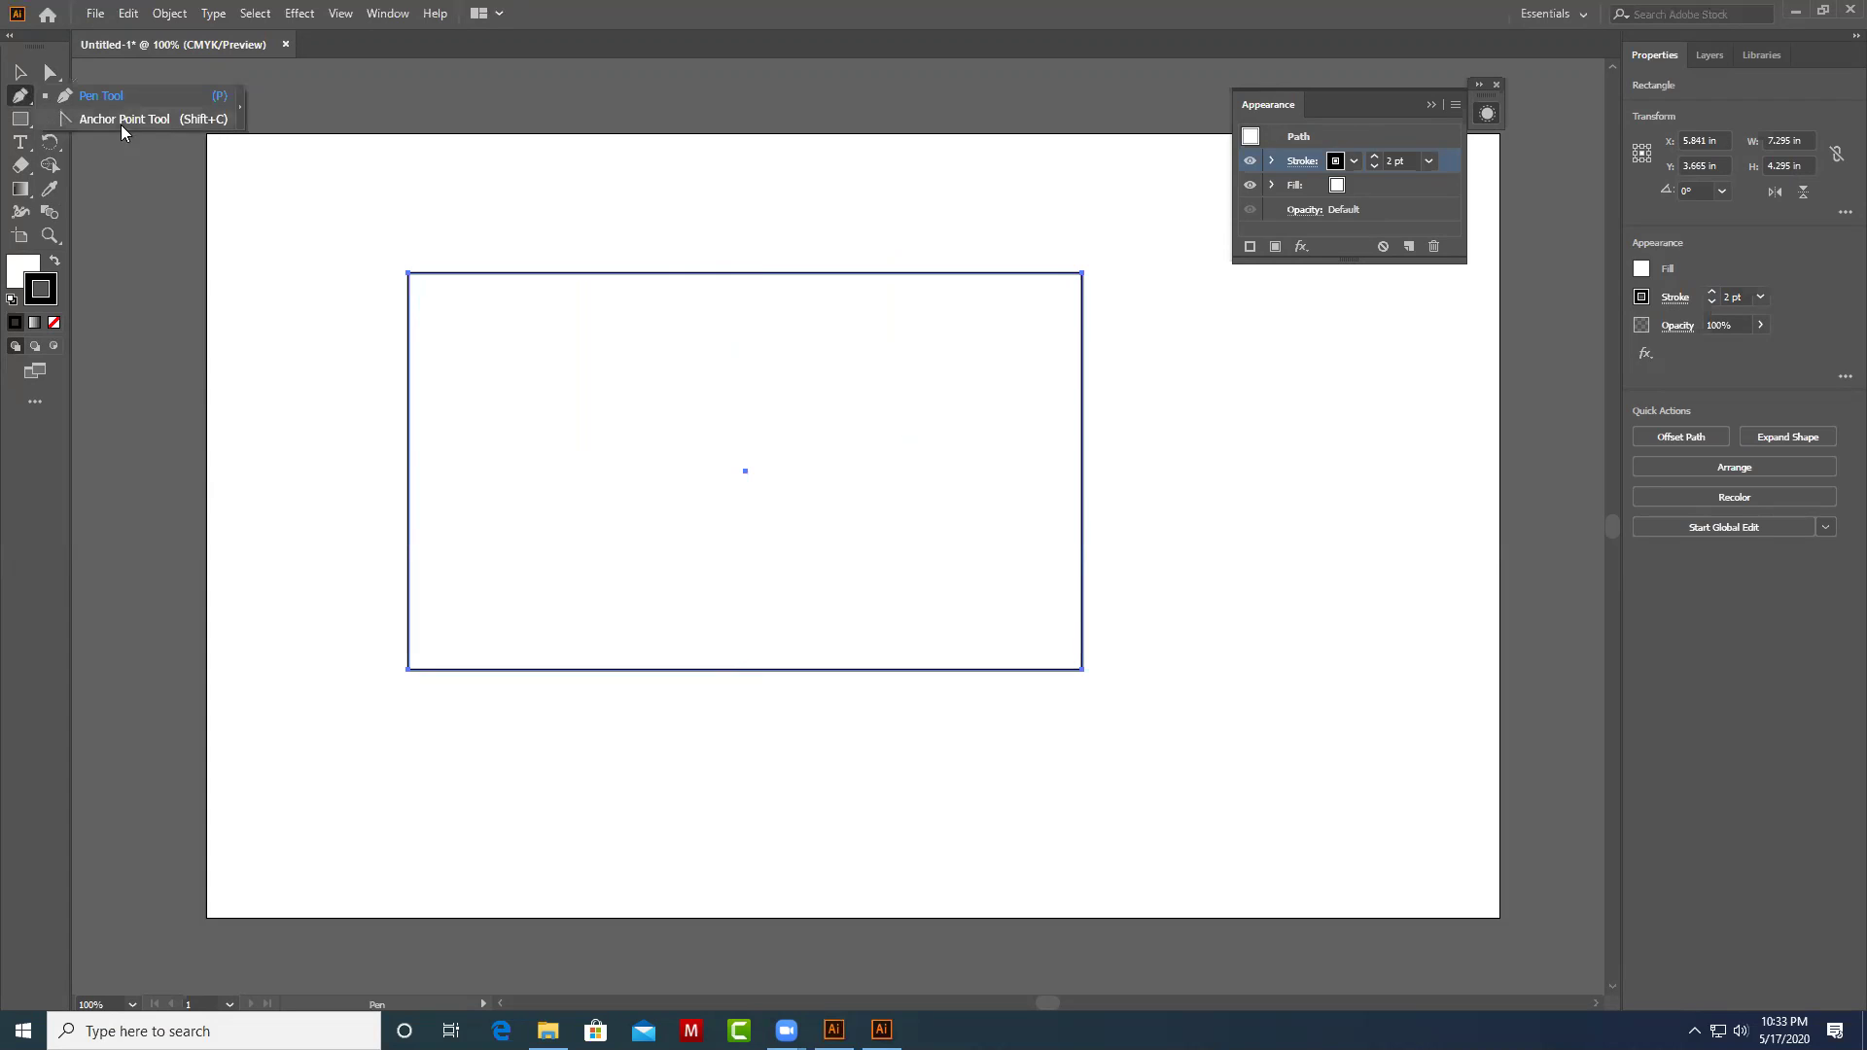
click(193, 121)
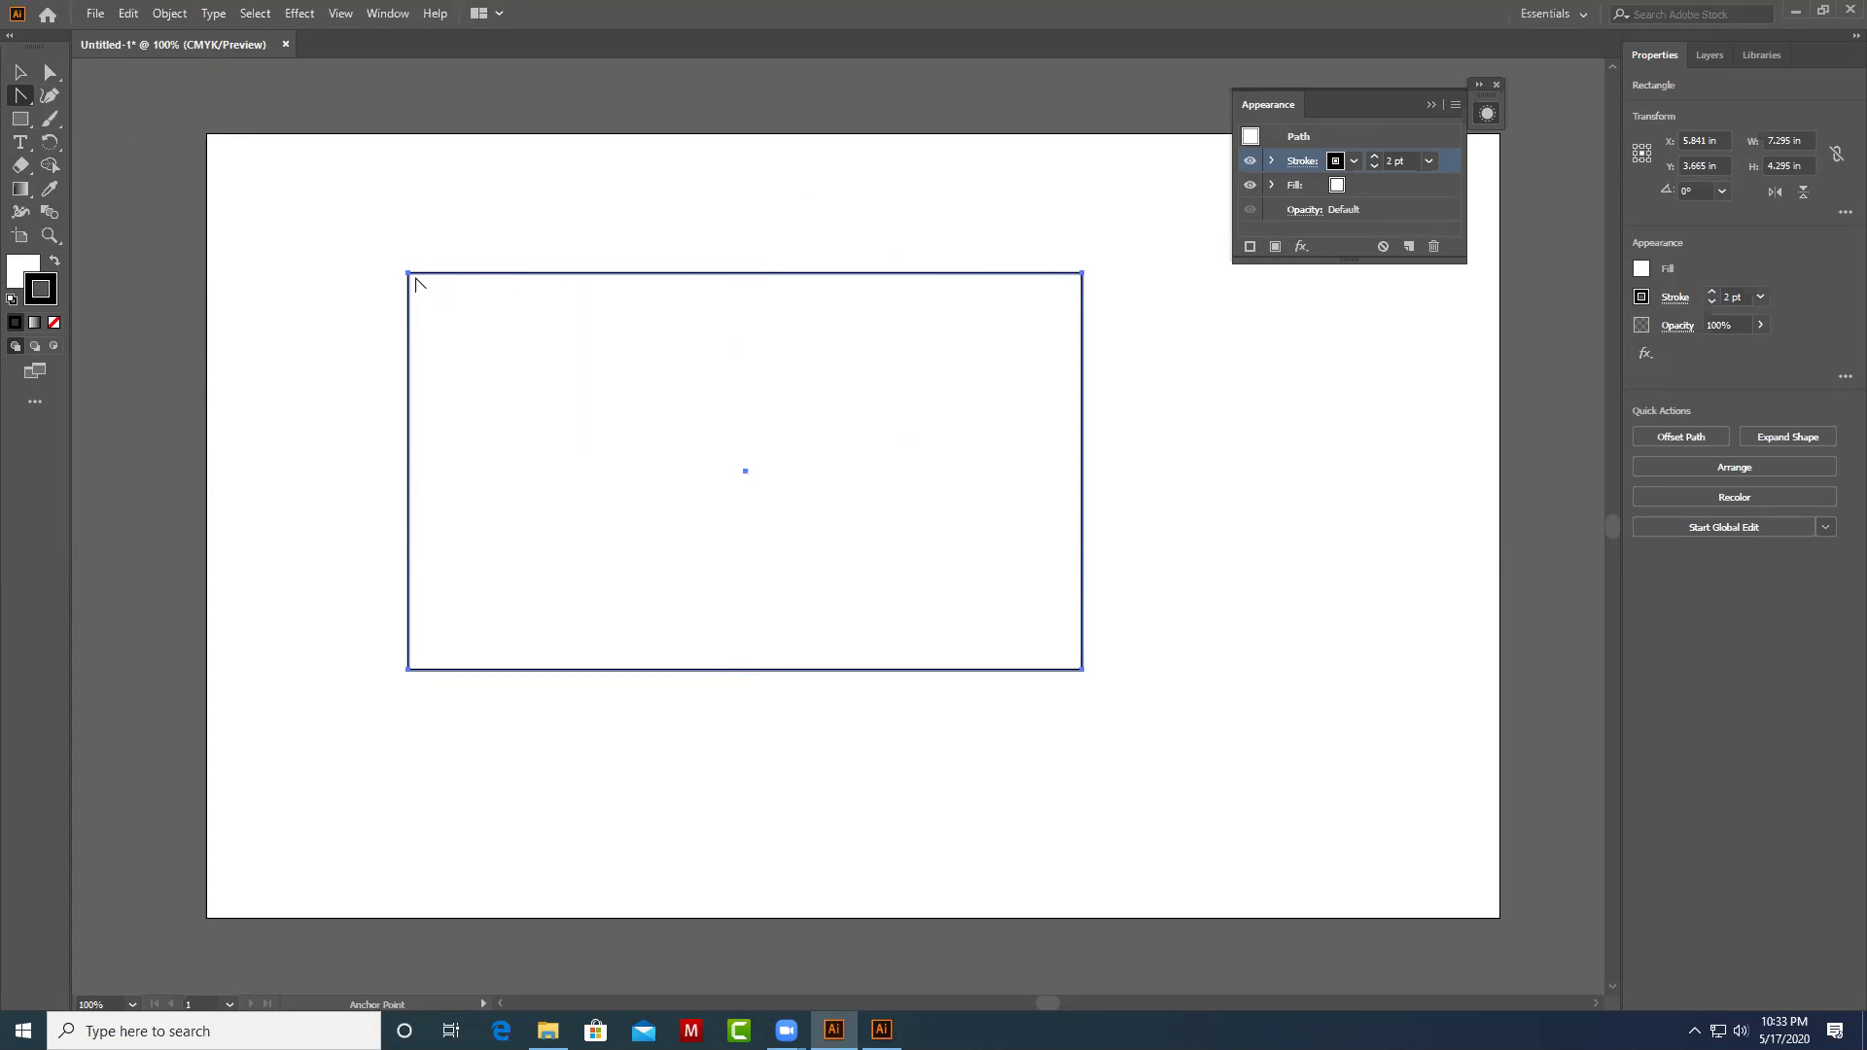
drag(408, 273, 430, 274)
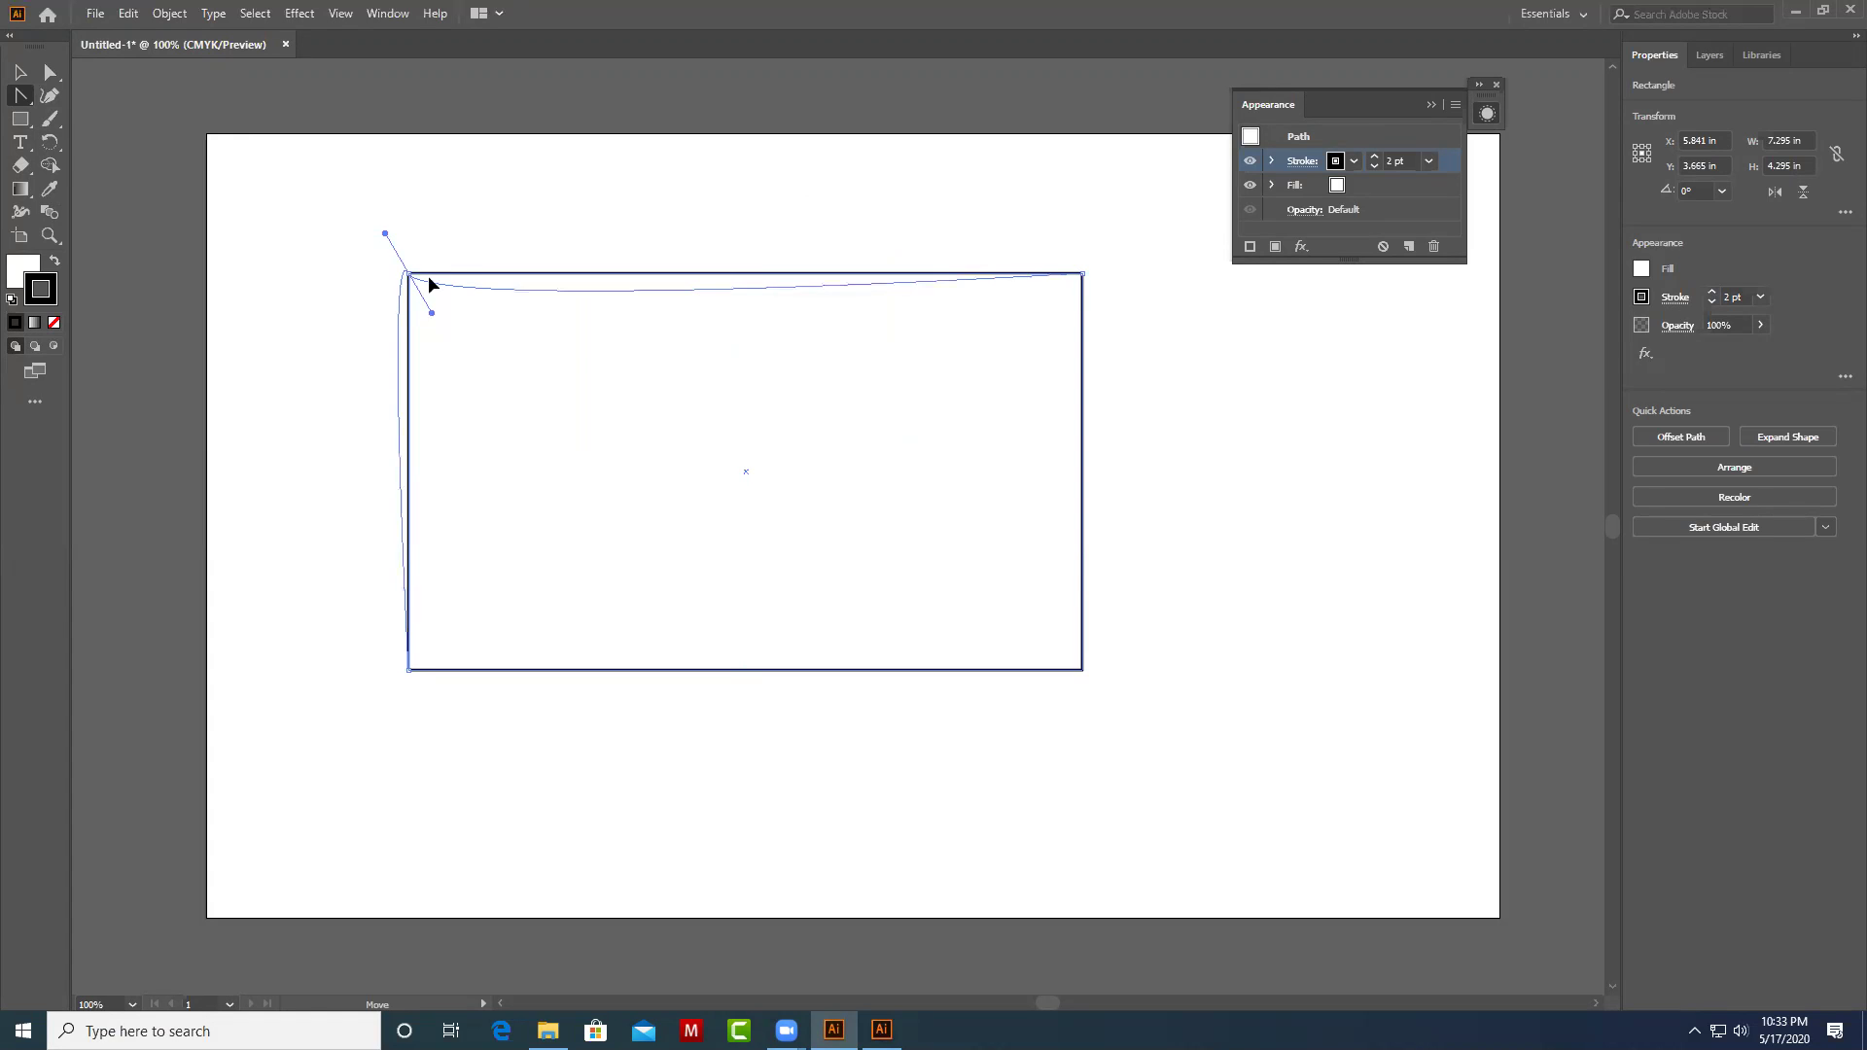
key(ctrl+z)
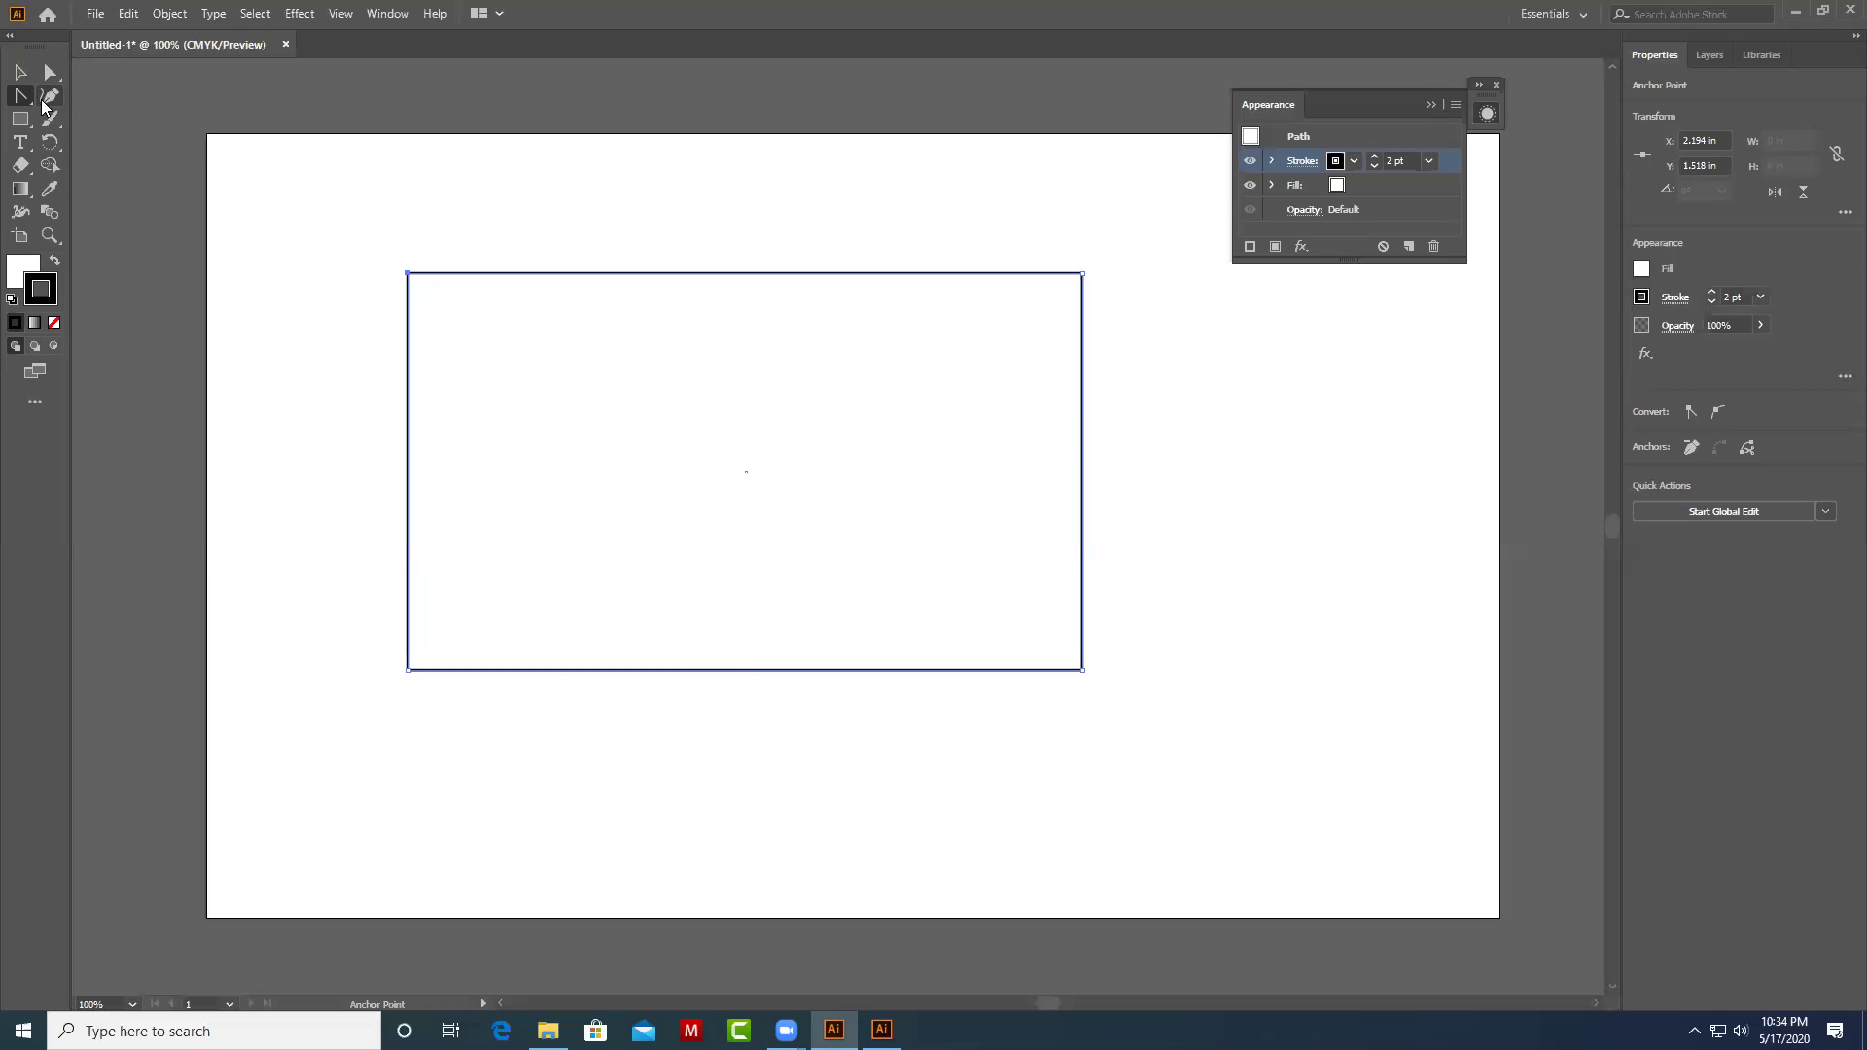
Try the Anchor Point tool in the older Illustrator window, dismiss its error, and return to the newer window.
click(881, 1030)
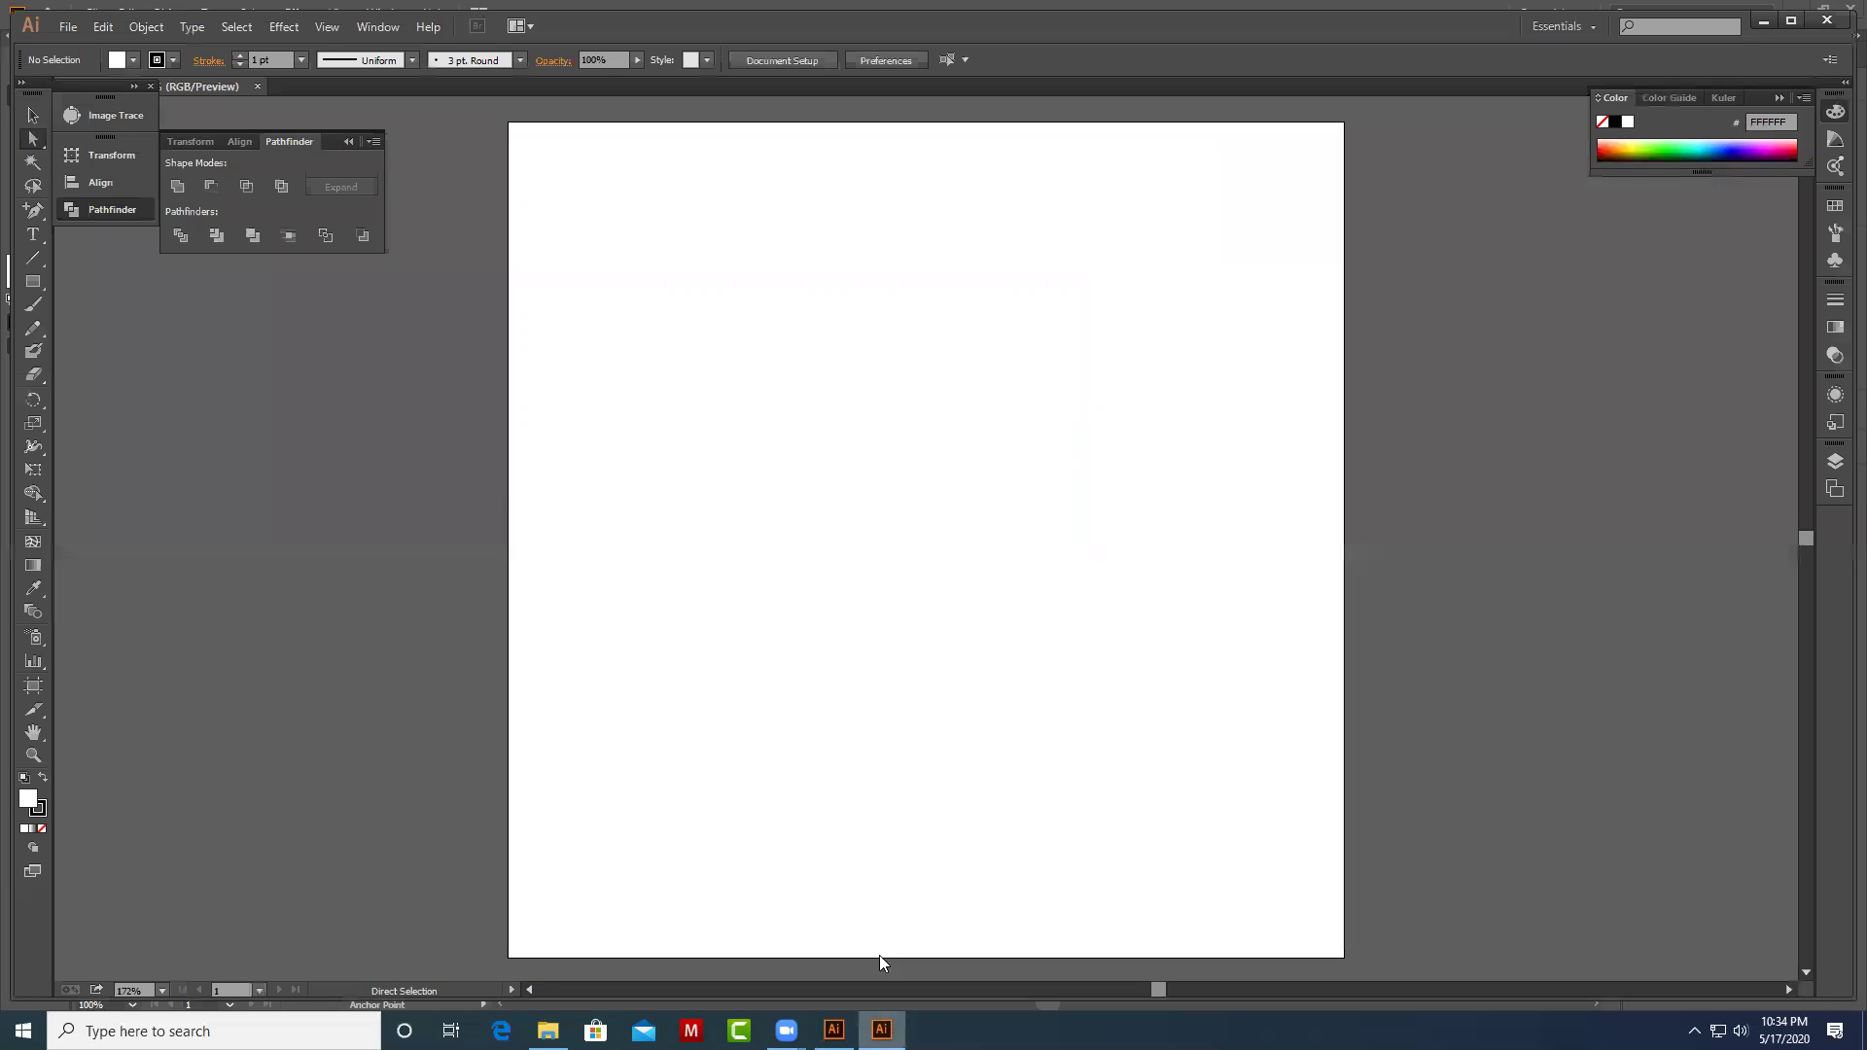
click(32, 210)
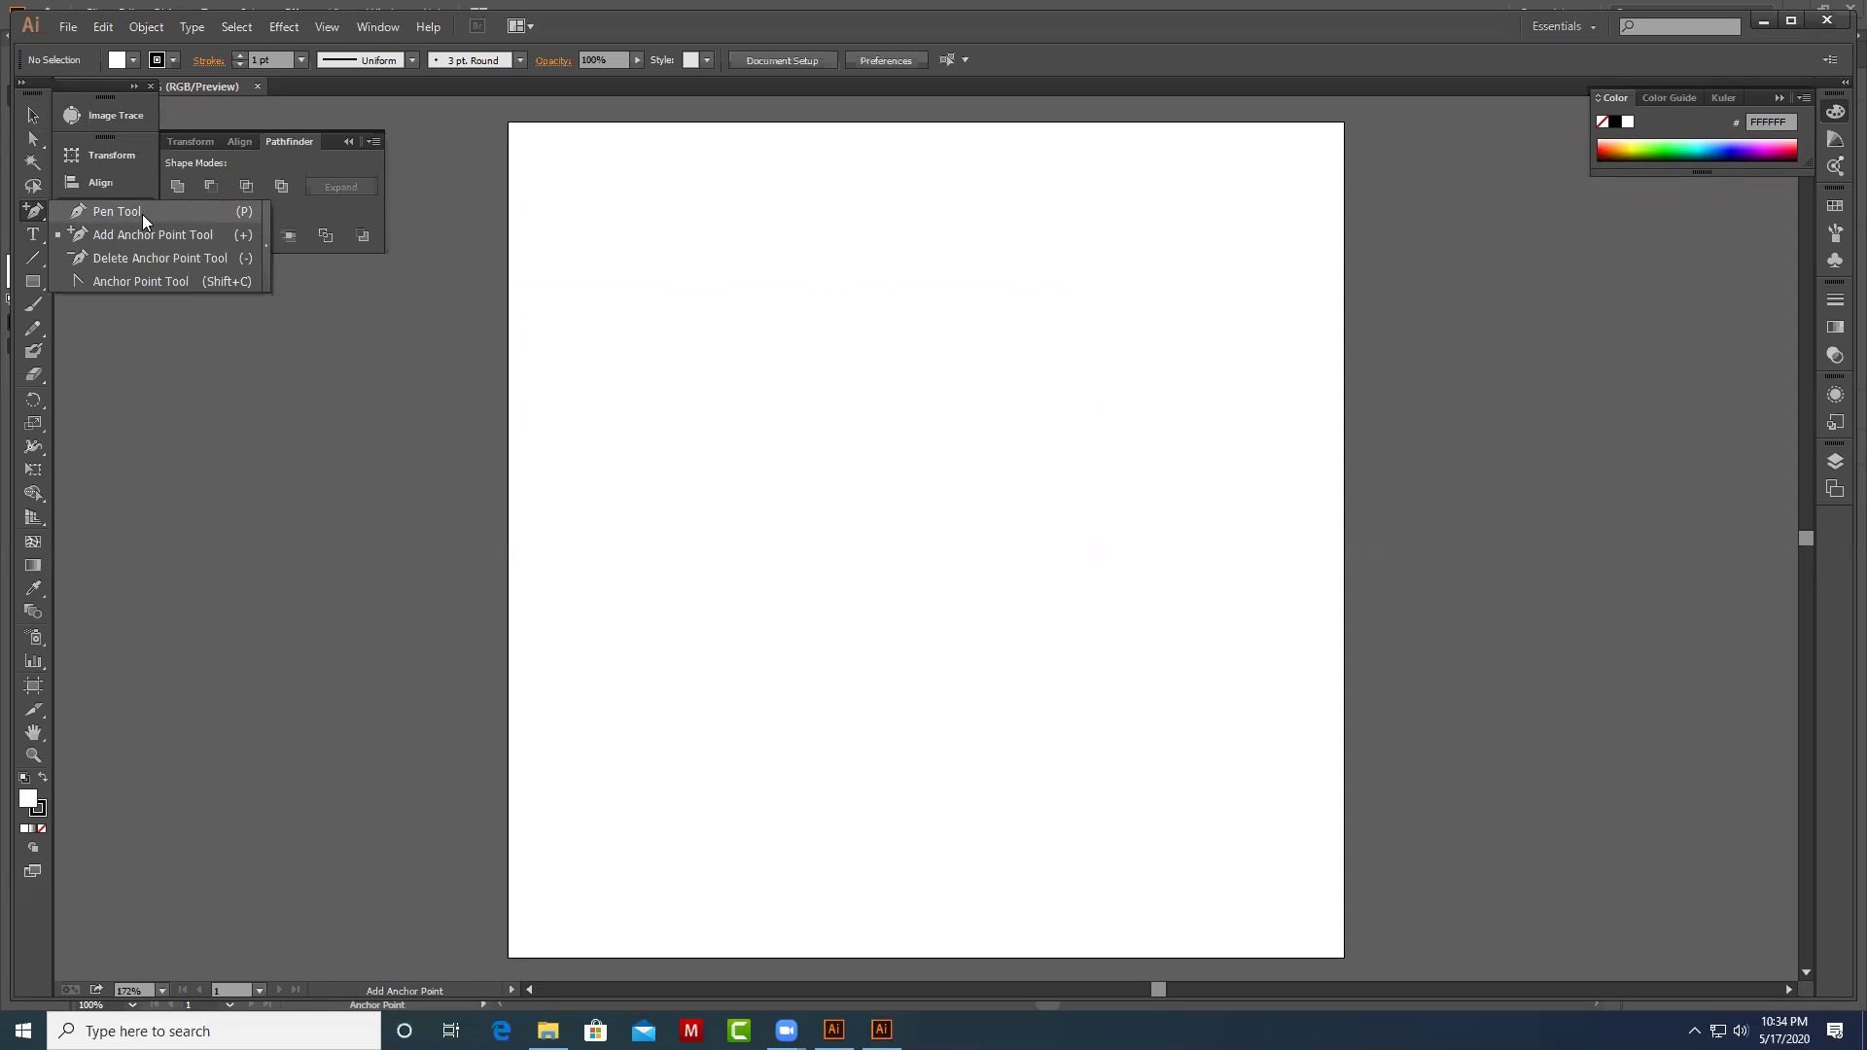
click(141, 281)
click(283, 464)
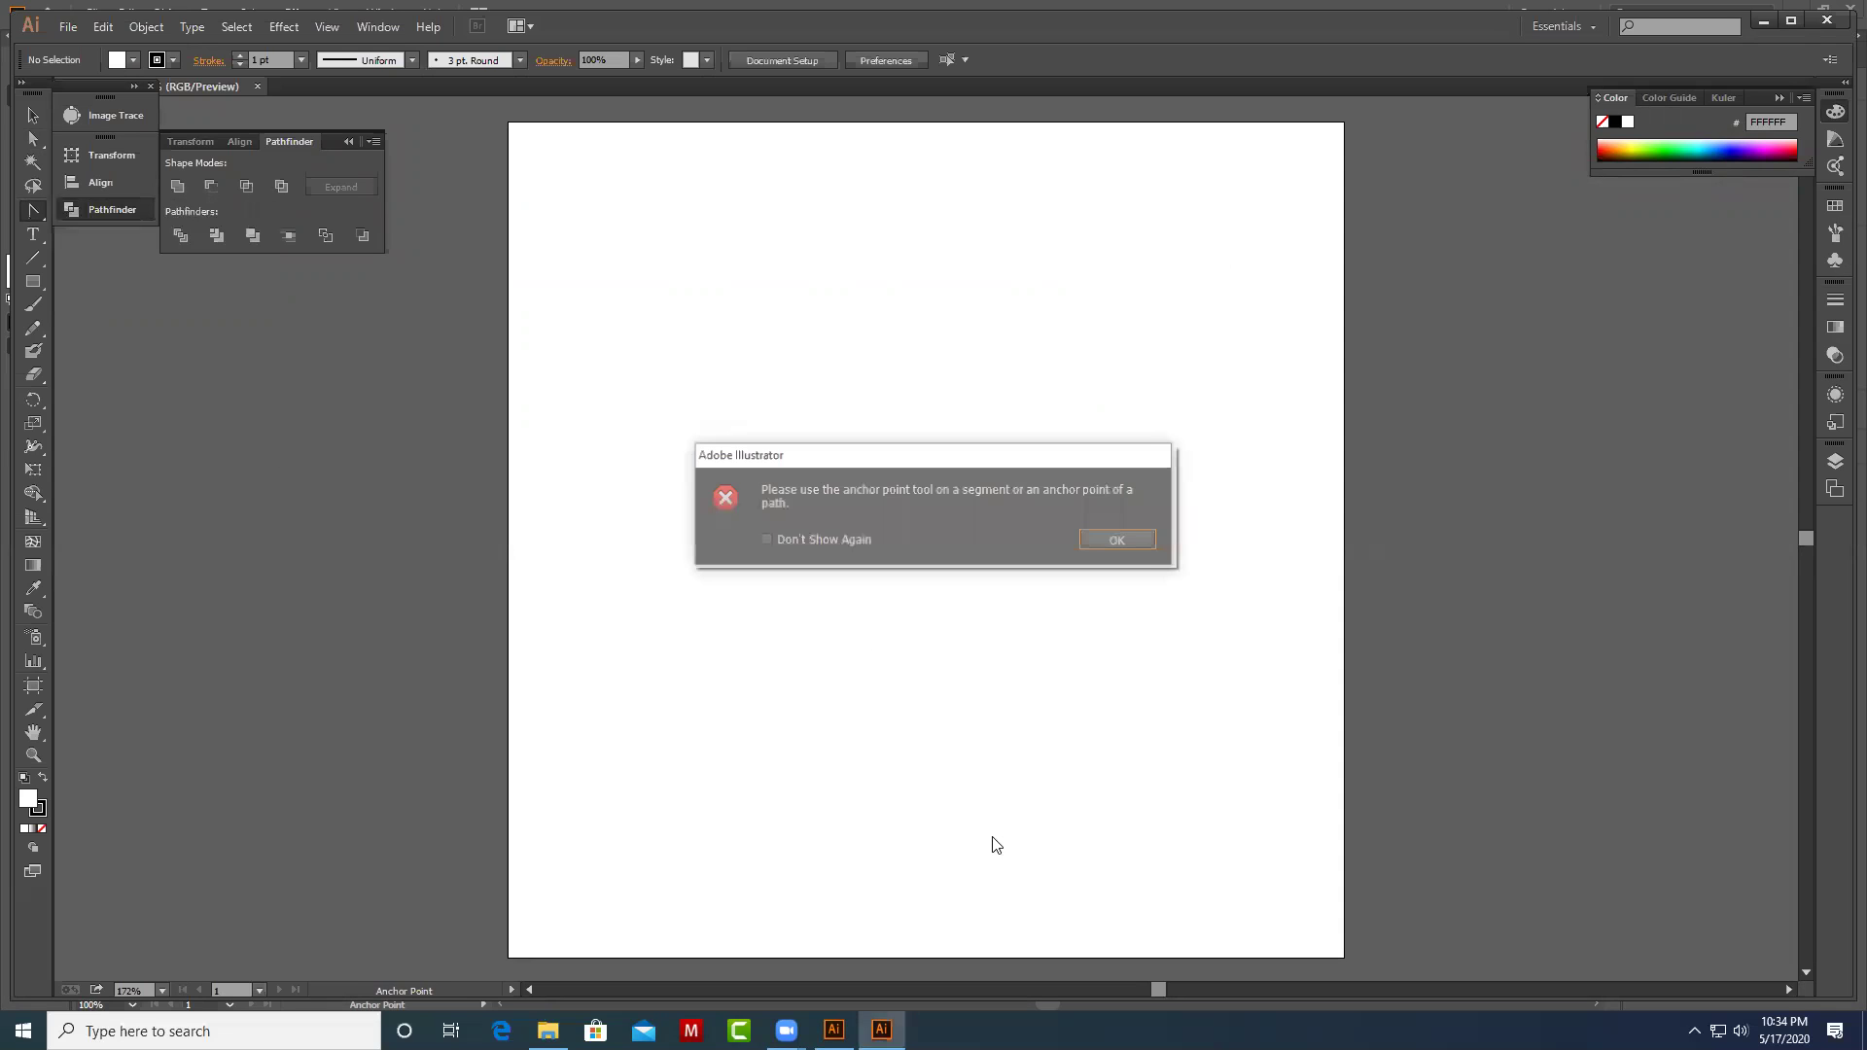
click(1114, 542)
click(833, 1030)
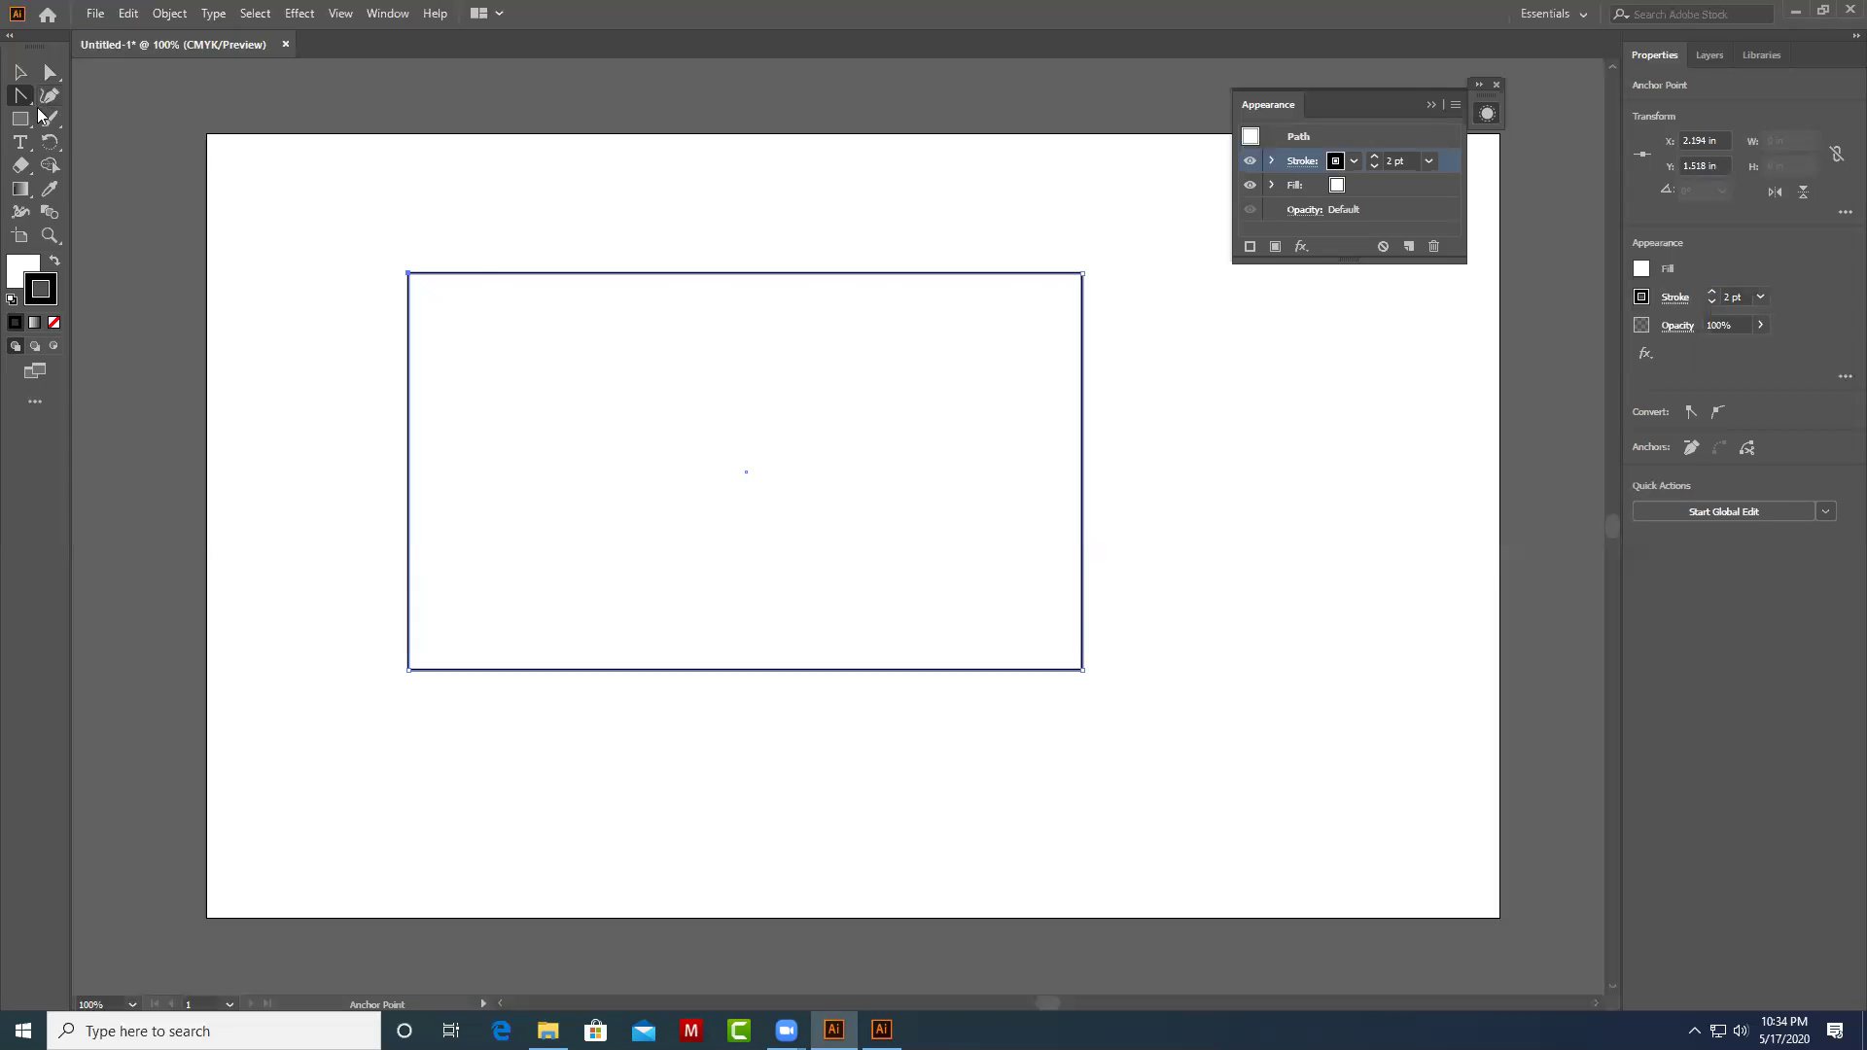
Add Curvature Tool anchors at the top, bottom and left edge midpoints, then marquee-select the rectangle.
click(50, 95)
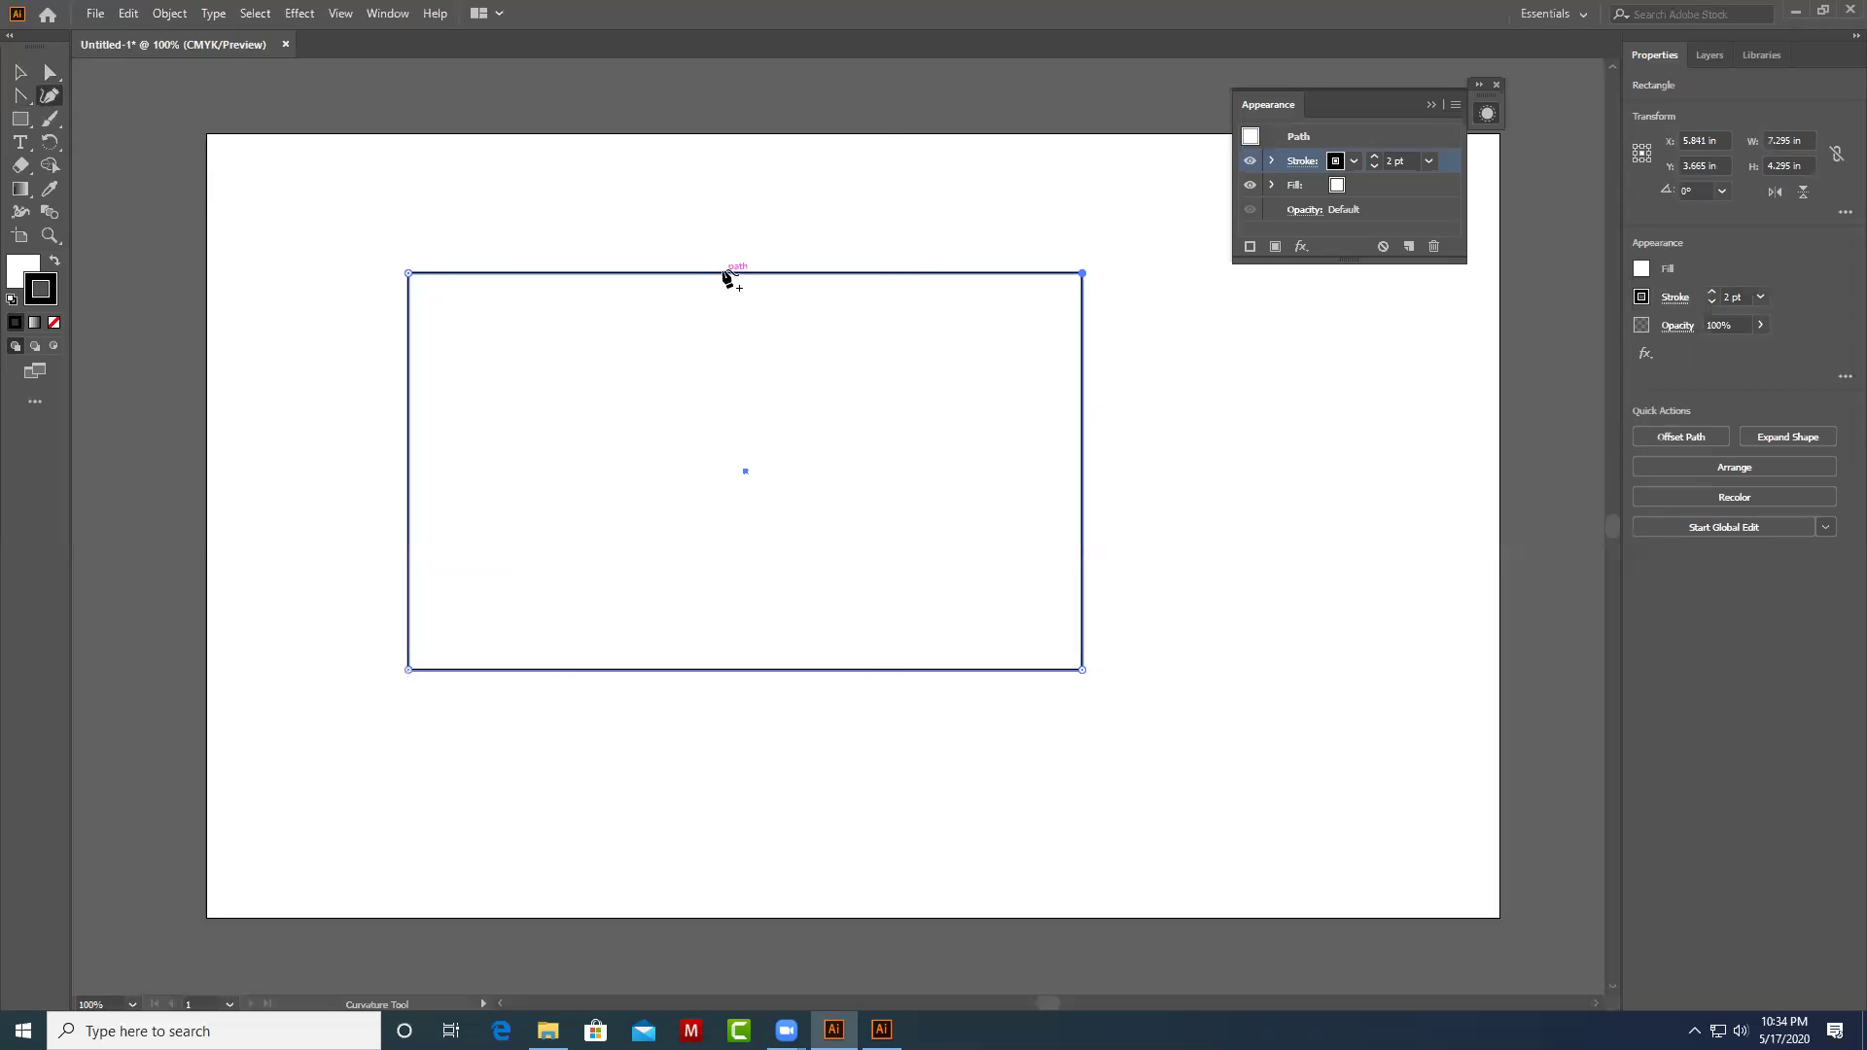
click(723, 273)
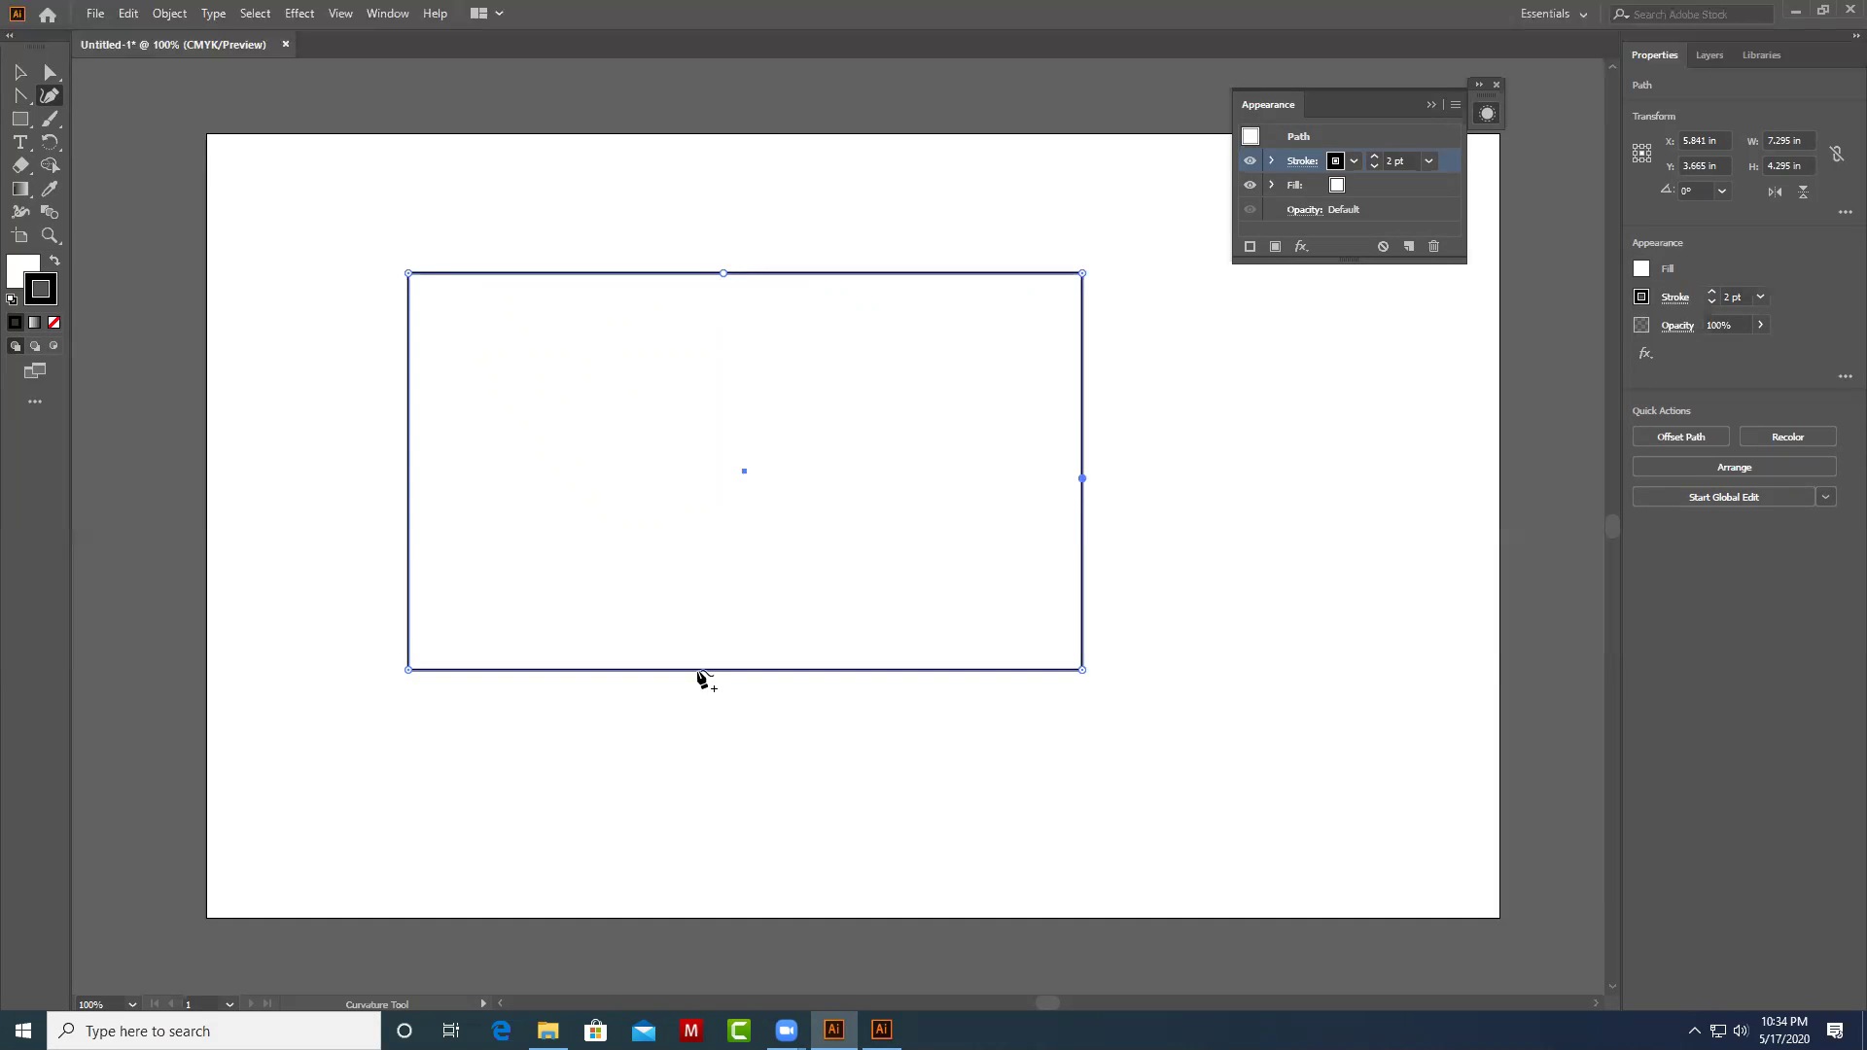
click(739, 670)
click(409, 468)
click(22, 78)
drag(678, 210, 1046, 691)
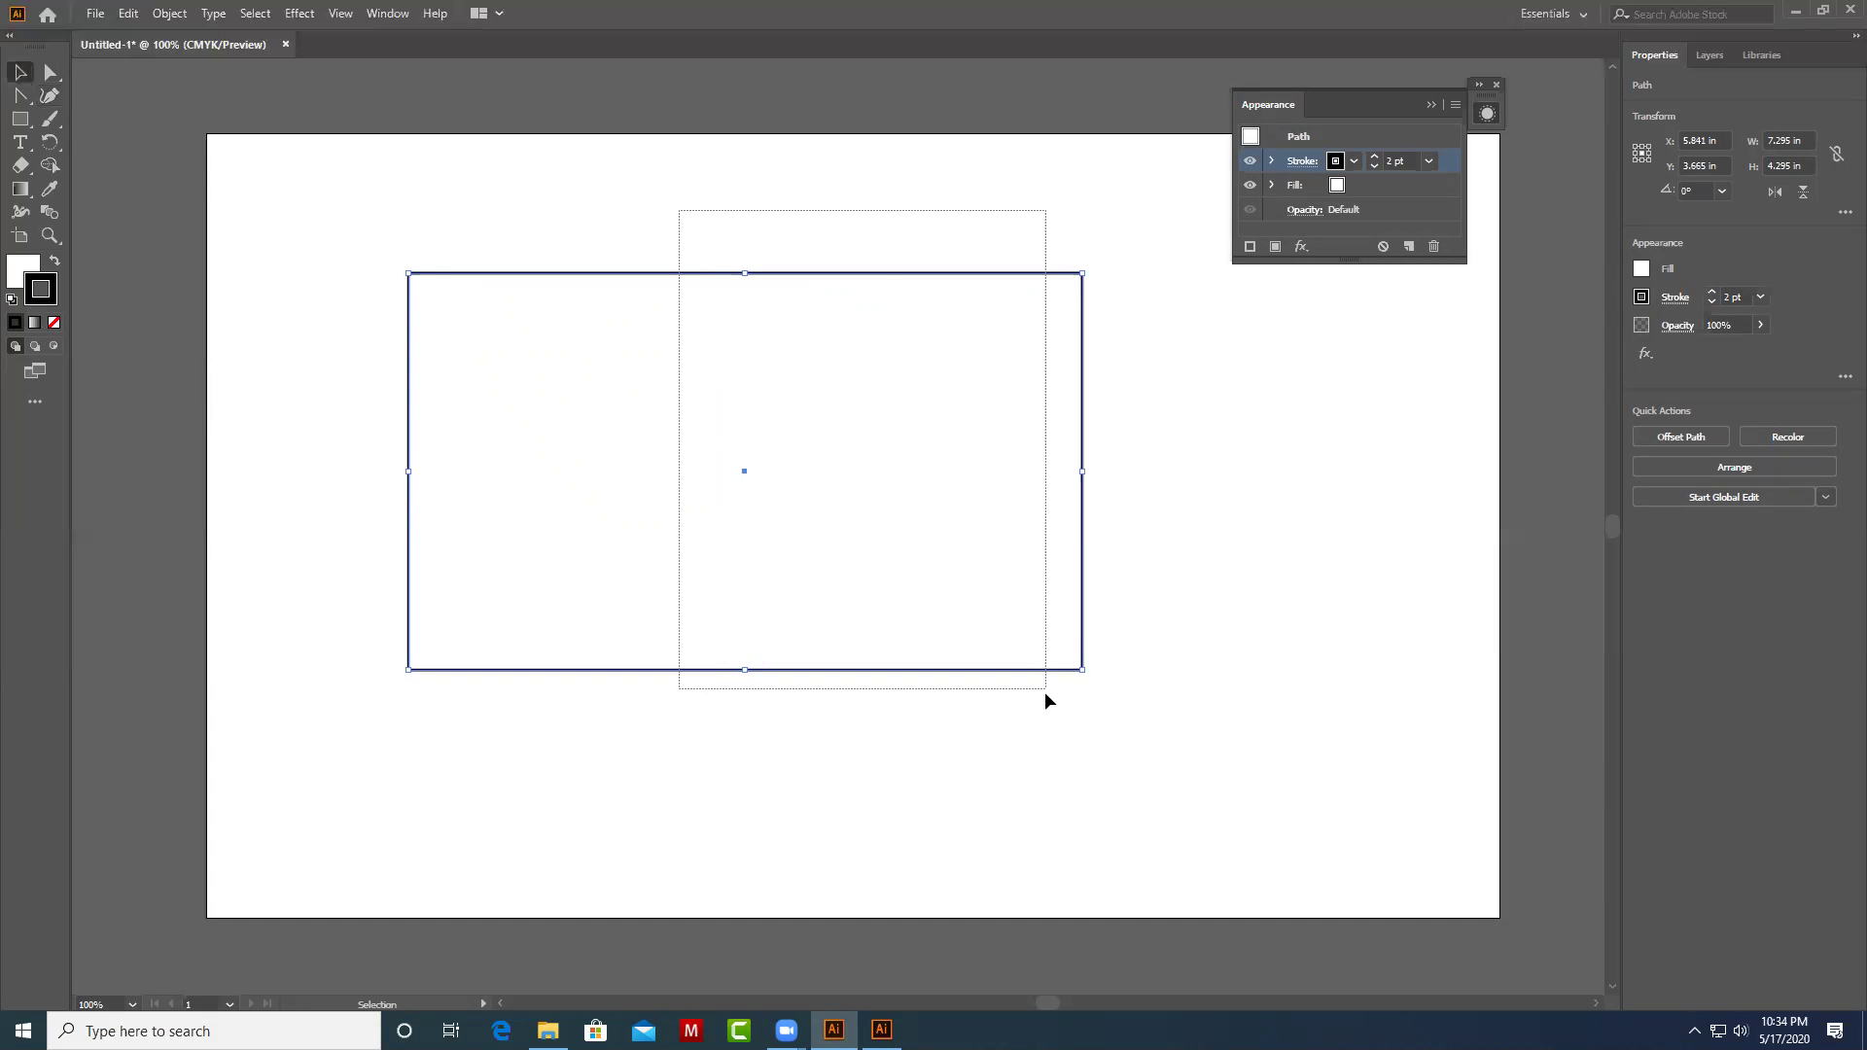
drag(1194, 440, 1046, 542)
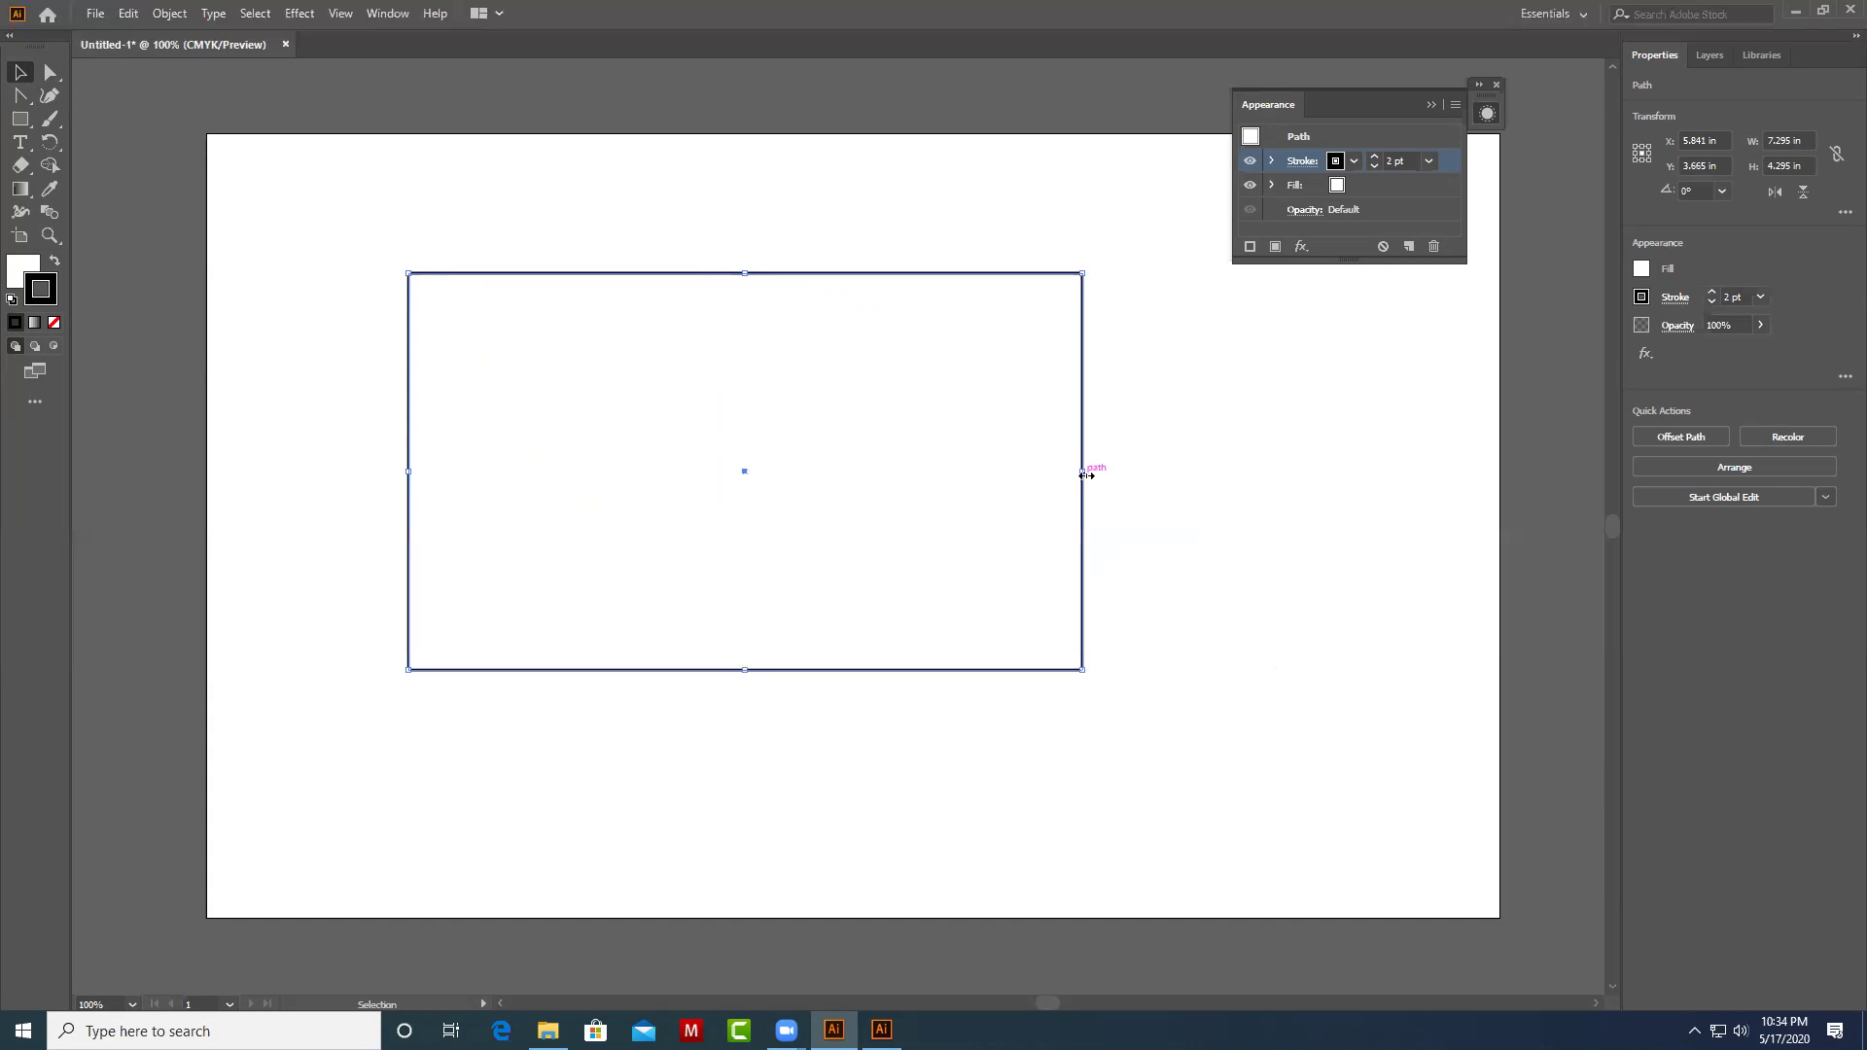
Drag the left and right midpoint anchors outward so both sides bulge, widening the shape to 6.947 in.
double_click(51, 72)
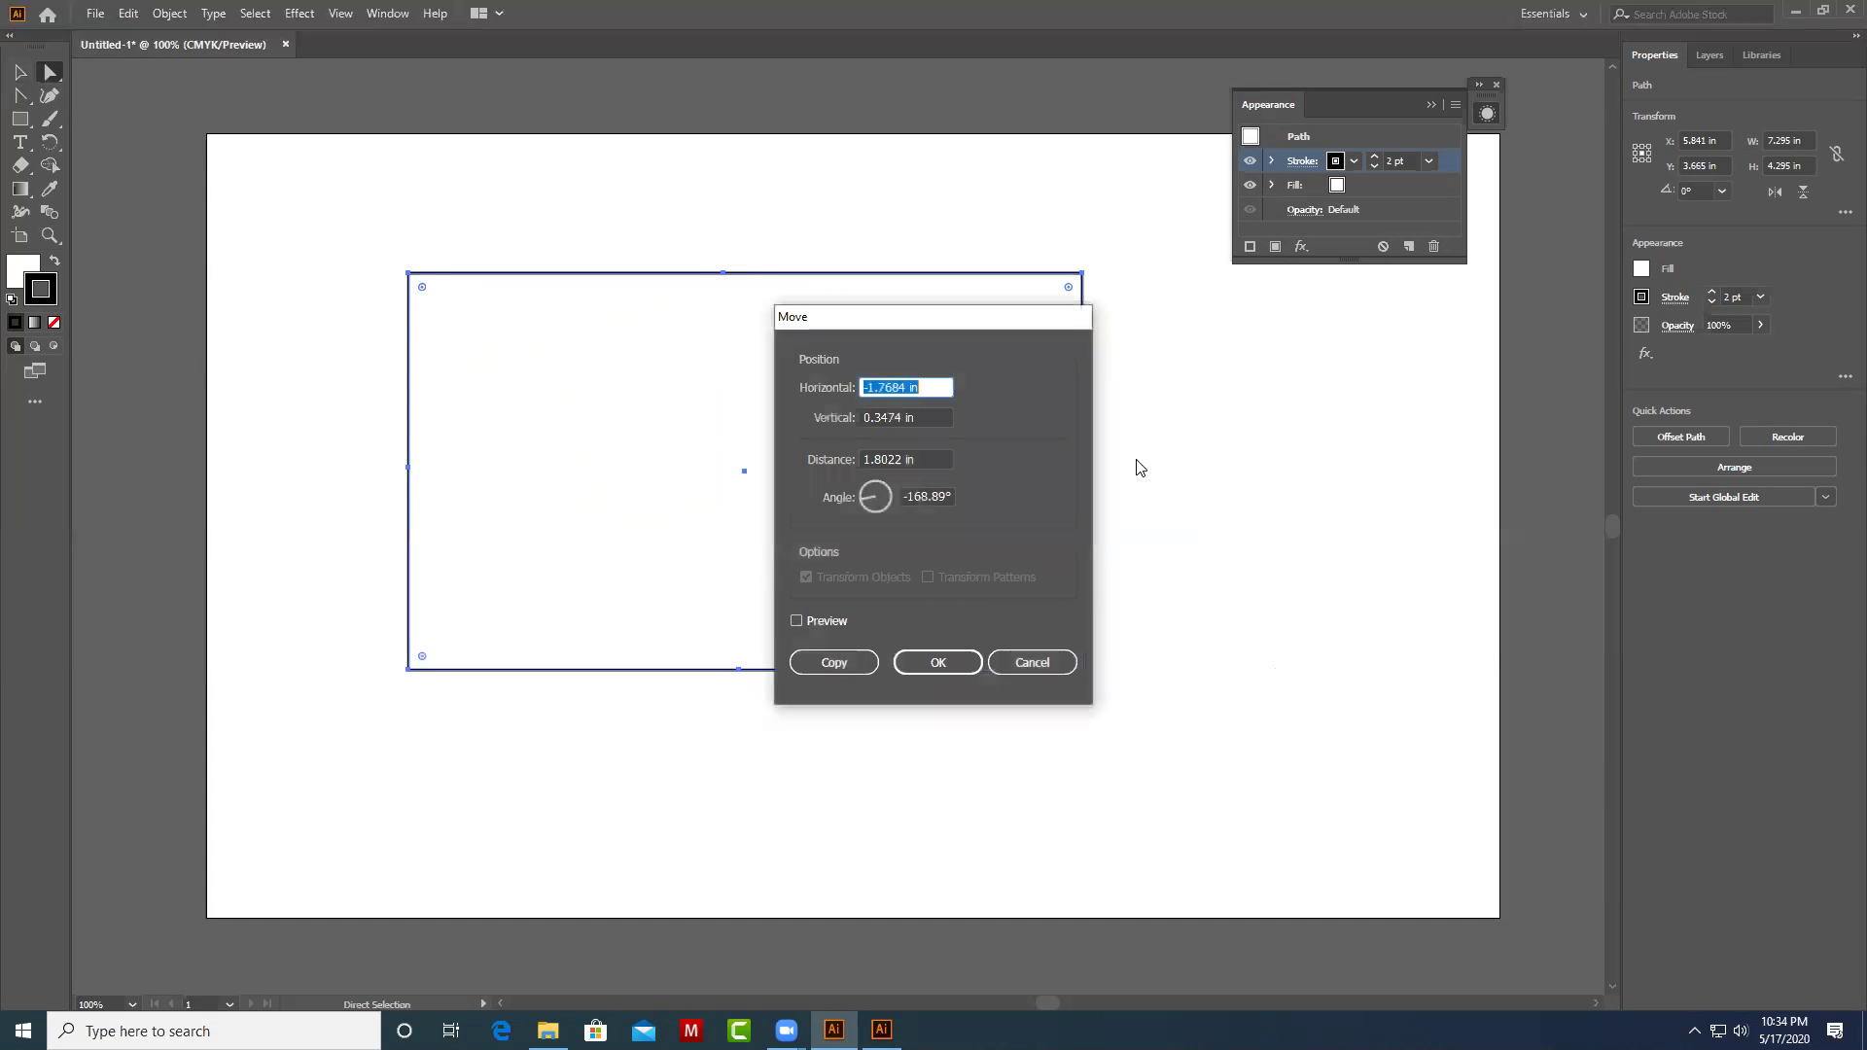
click(1028, 667)
mouse_move(1130, 451)
mouse_down()
mouse_move(1074, 490)
mouse_move(1150, 478)
mouse_up()
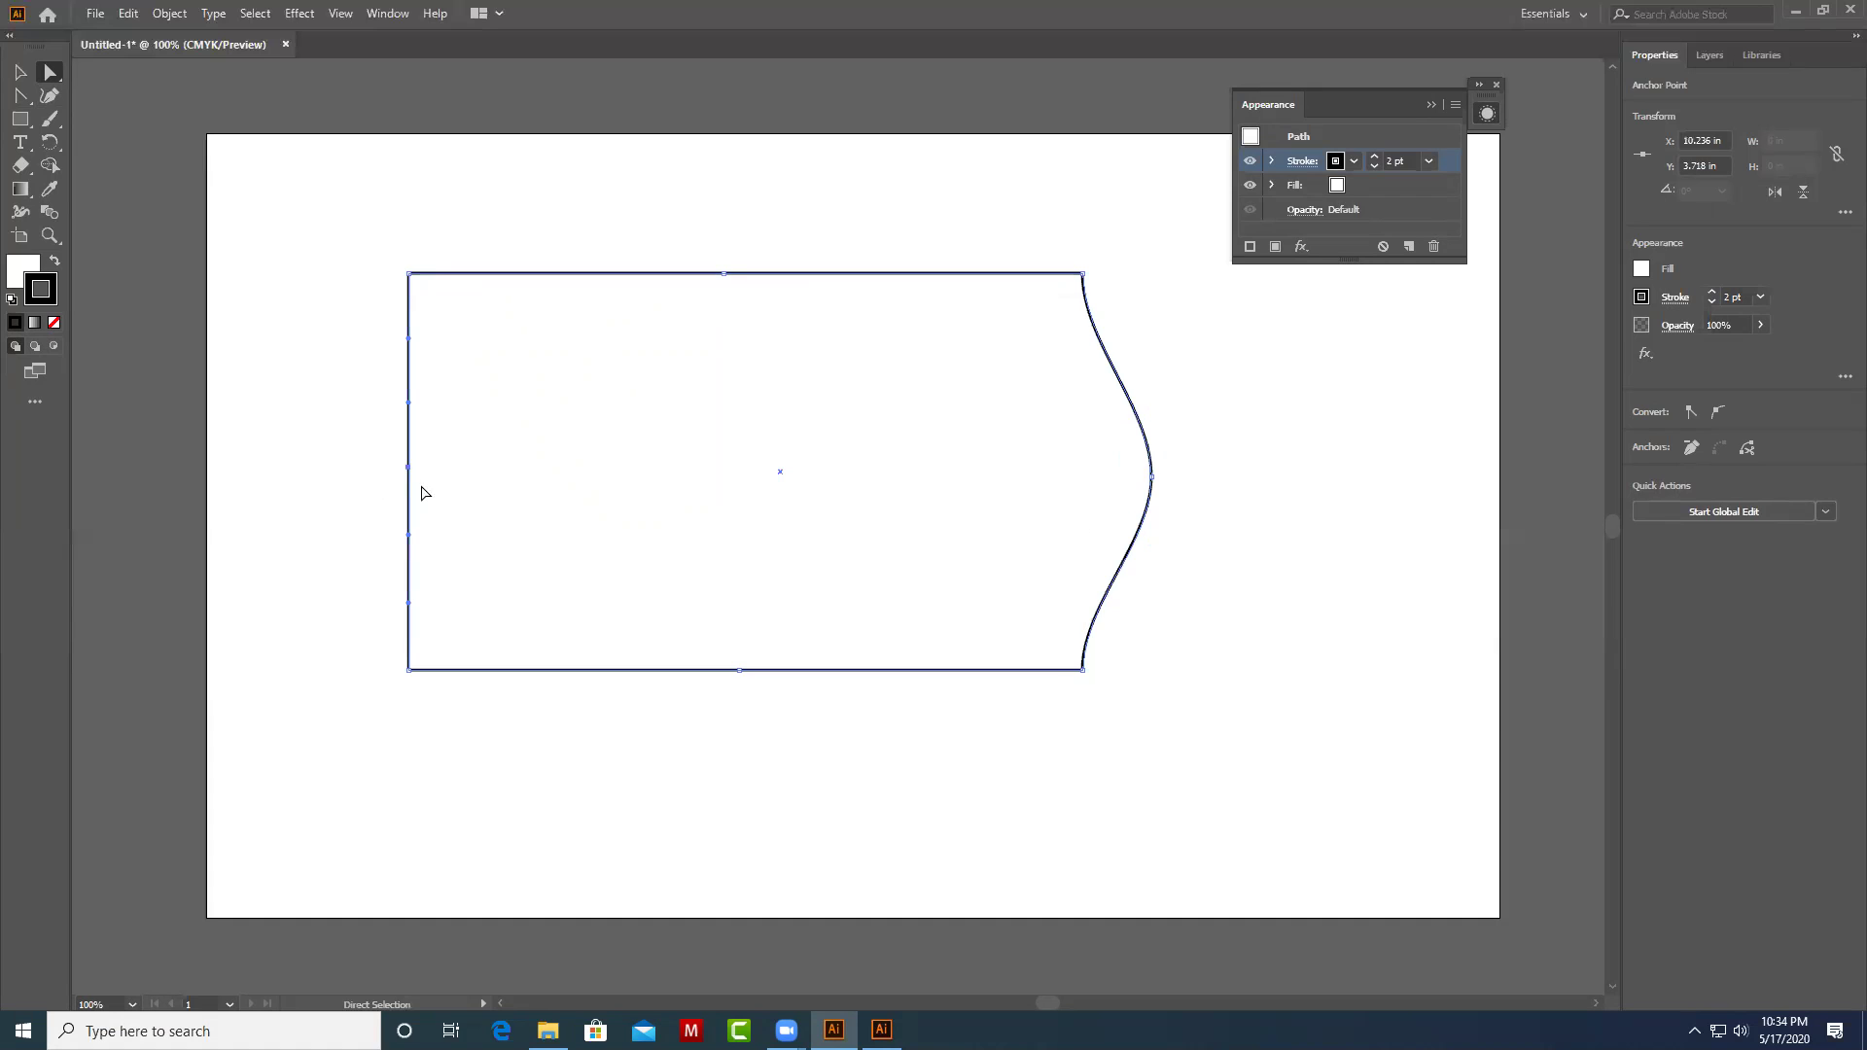
drag(409, 469, 325, 471)
drag(723, 237, 764, 327)
click(1336, 457)
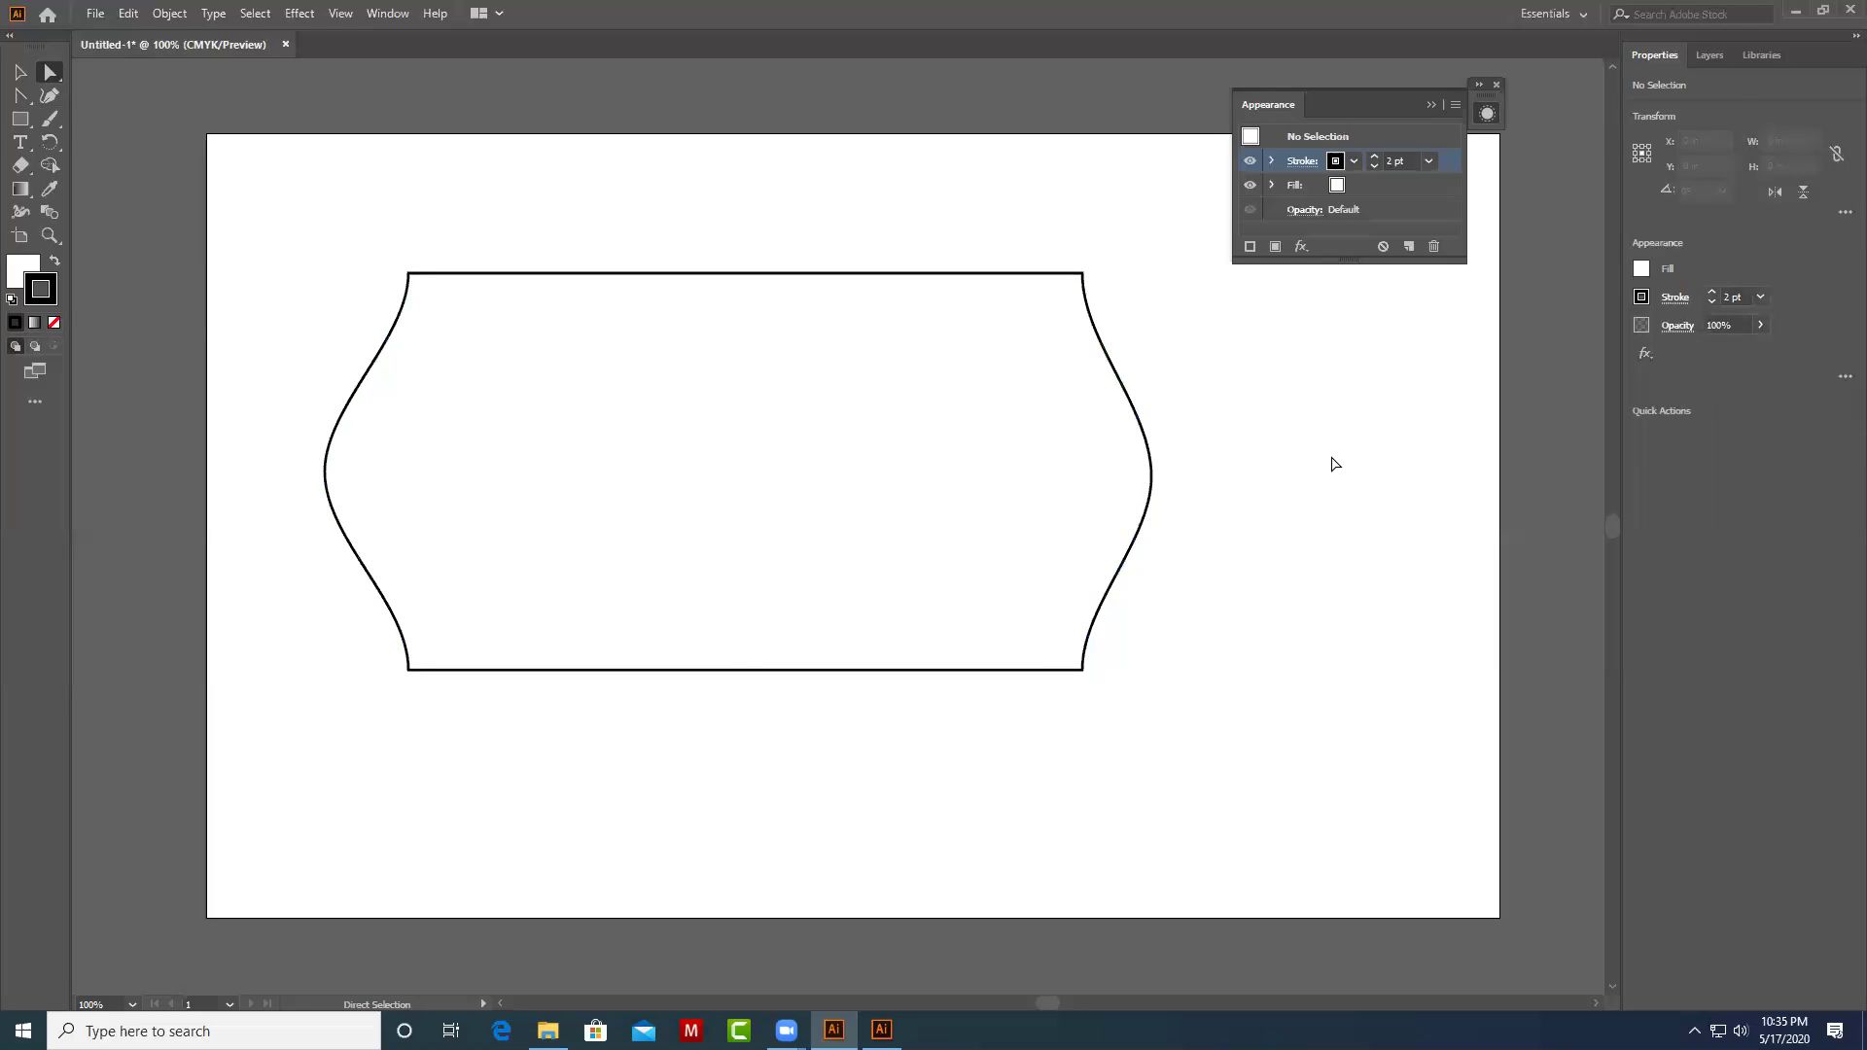
drag(1180, 424, 1002, 653)
click(1204, 612)
drag(347, 241, 463, 303)
drag(280, 283, 413, 661)
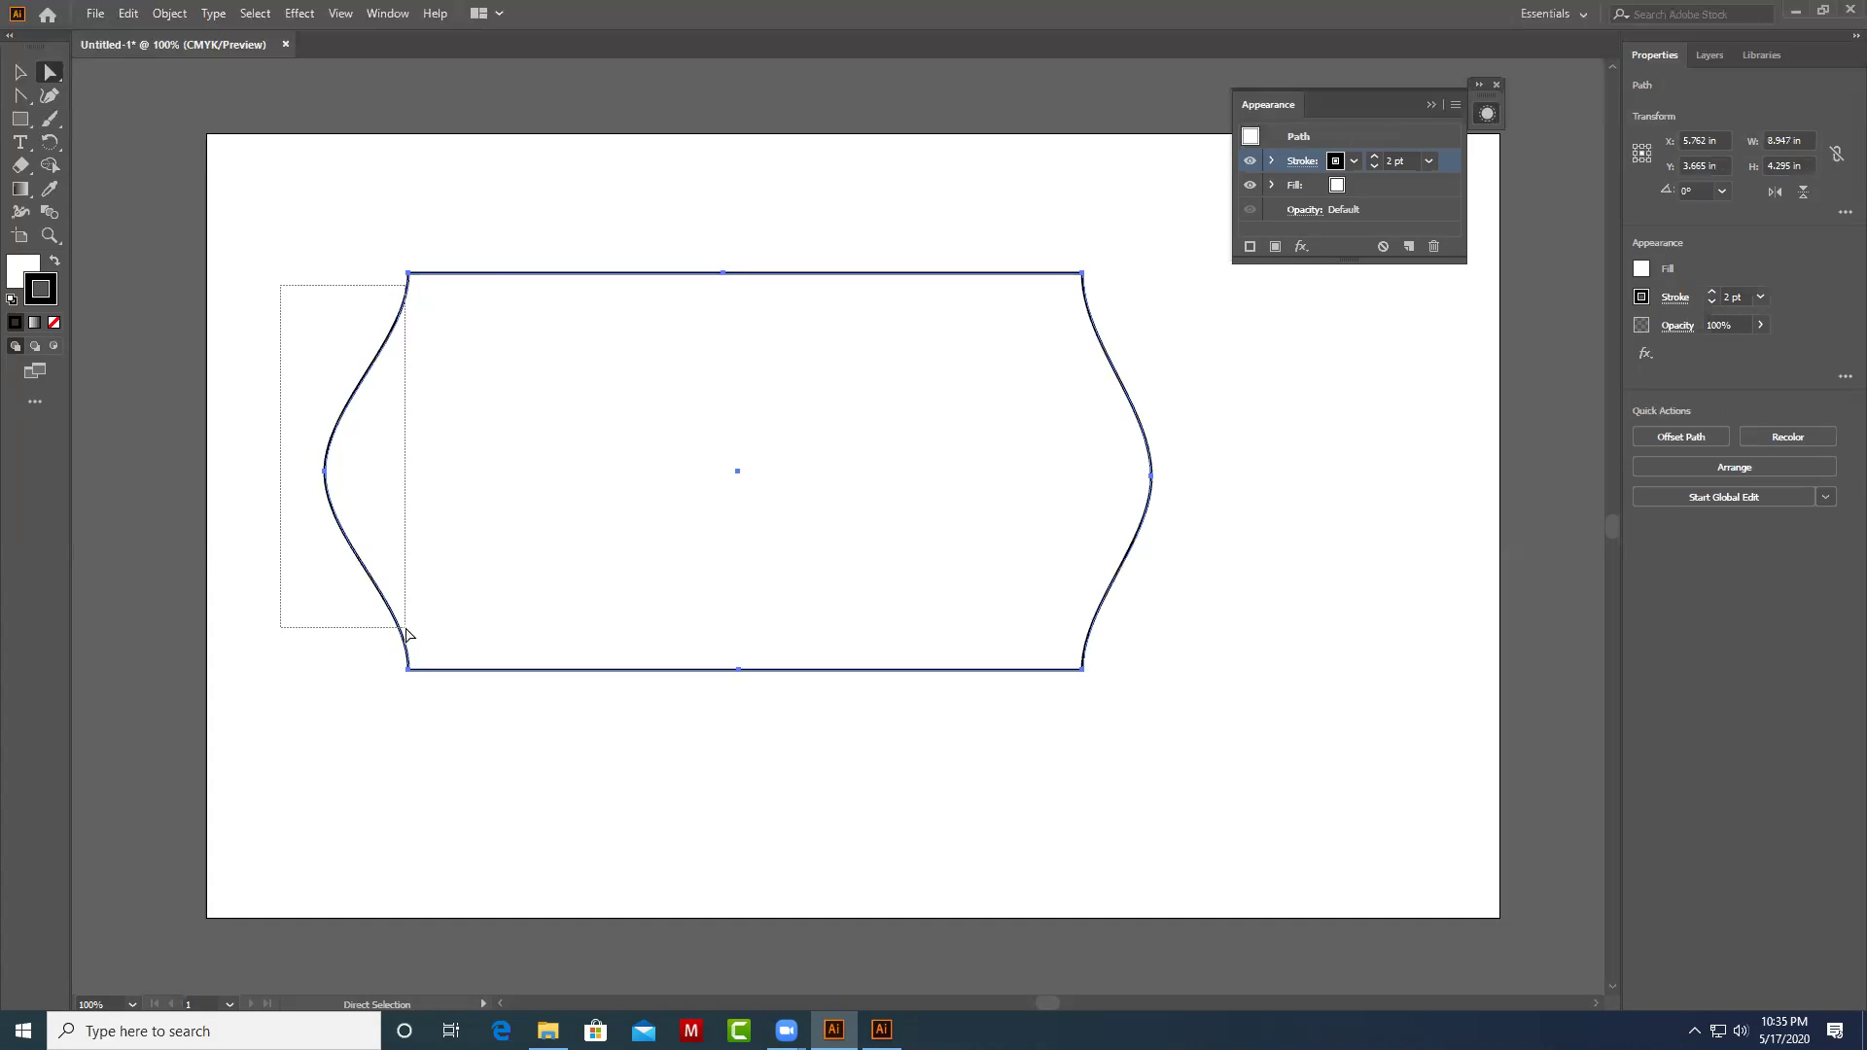
click(484, 320)
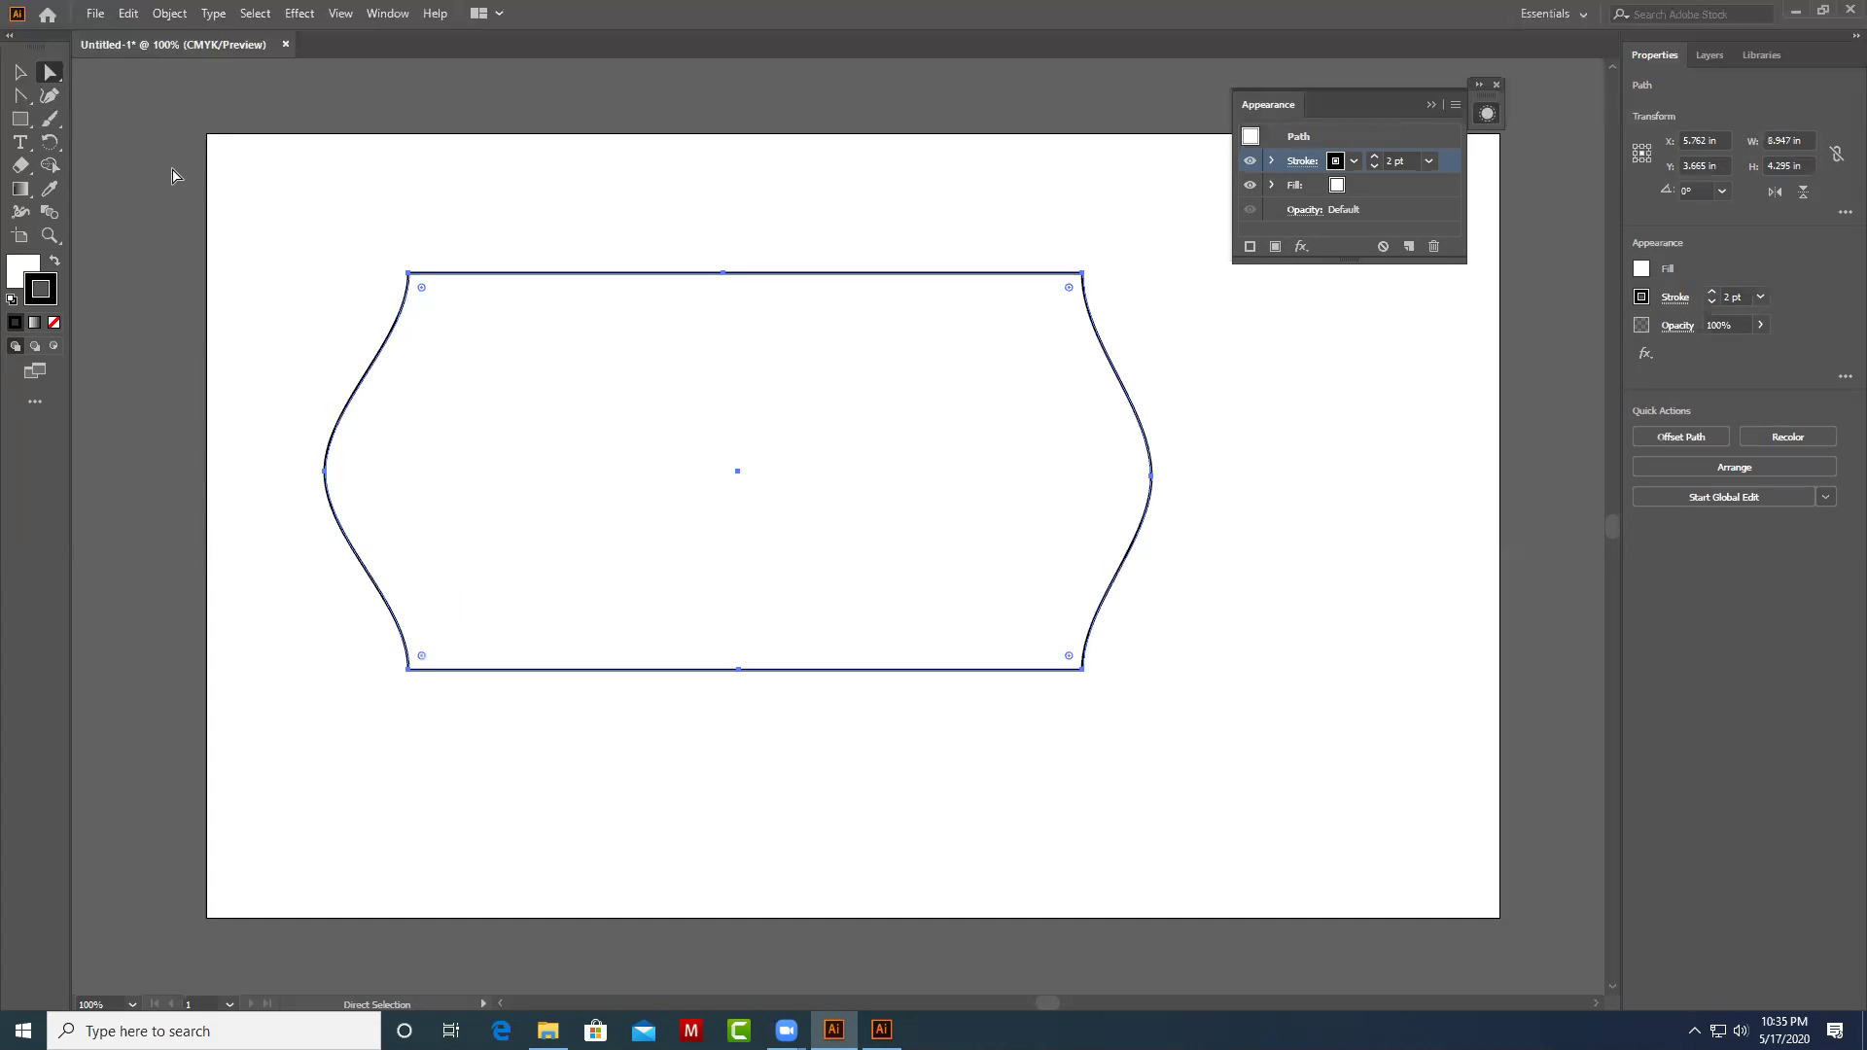
click(622, 238)
drag(659, 236, 797, 321)
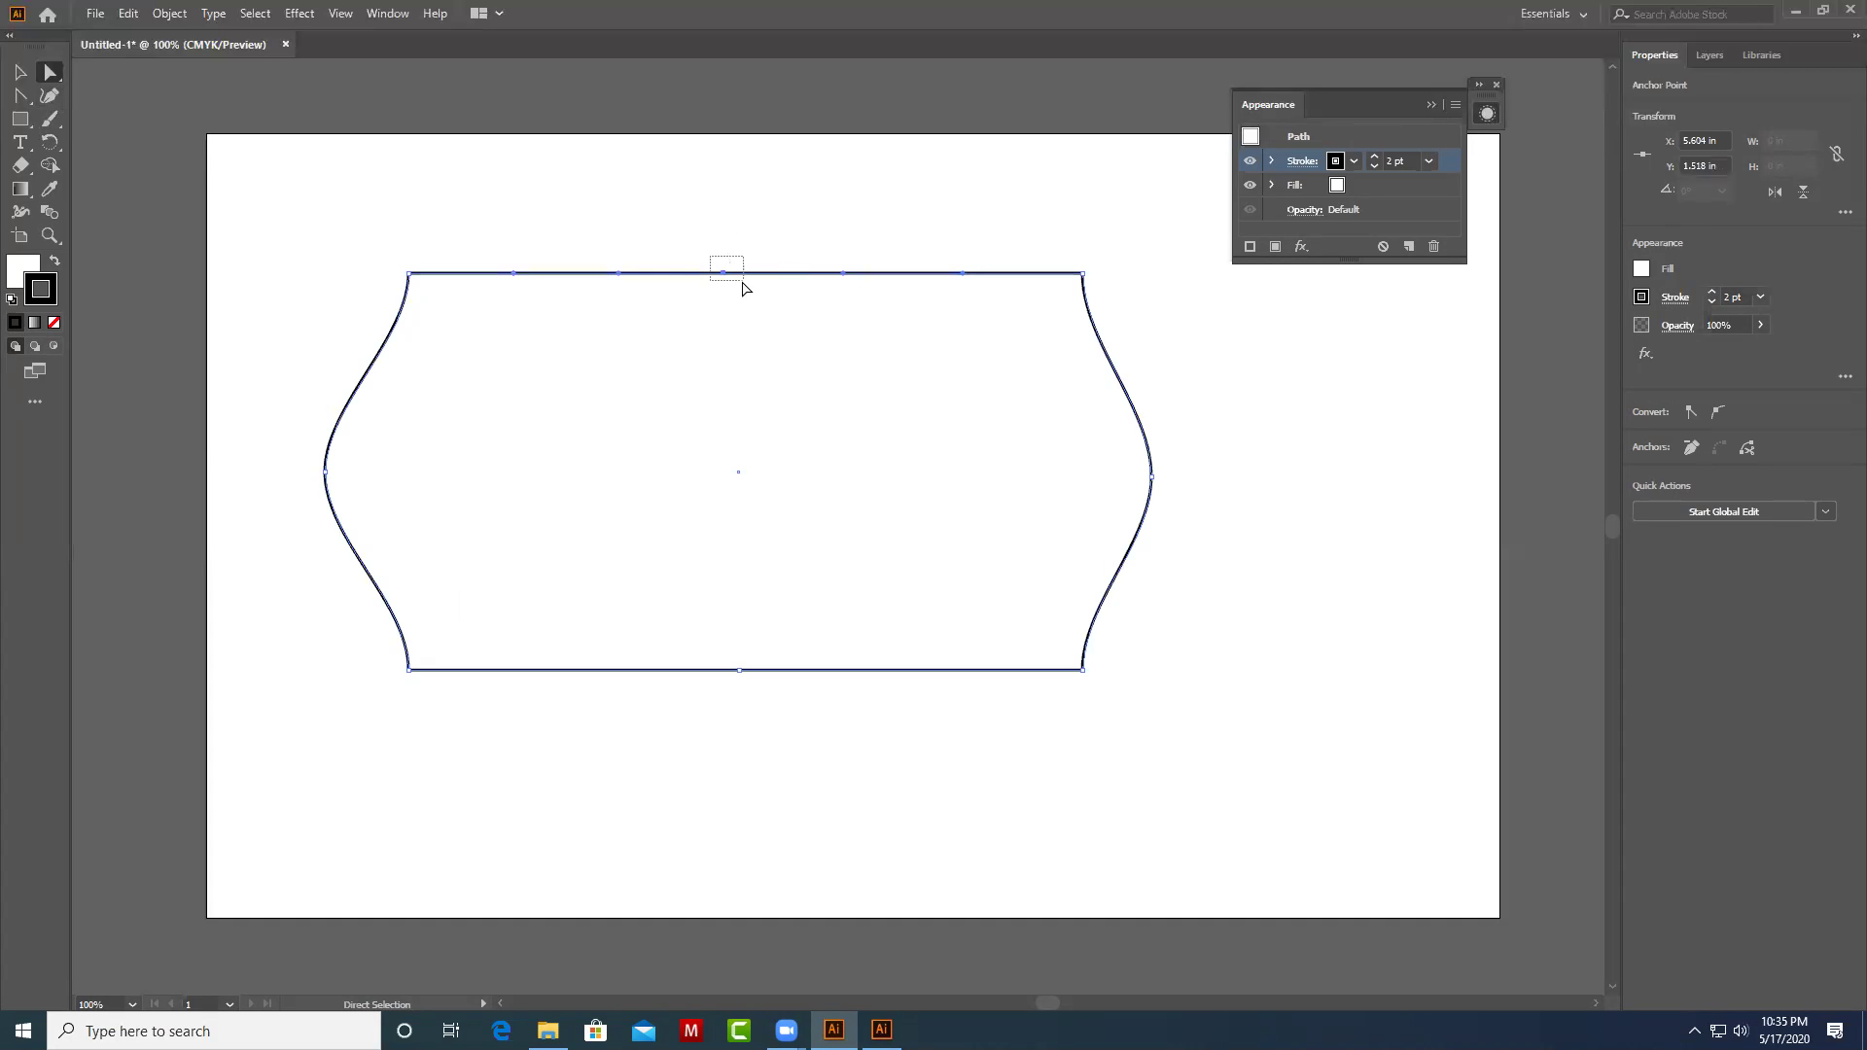
mouse_move(721, 263)
mouse_down()
mouse_move(734, 175)
mouse_move(810, 199)
mouse_move(742, 169)
mouse_up()
click(1243, 469)
click(1303, 446)
click(19, 72)
drag(580, 178, 855, 195)
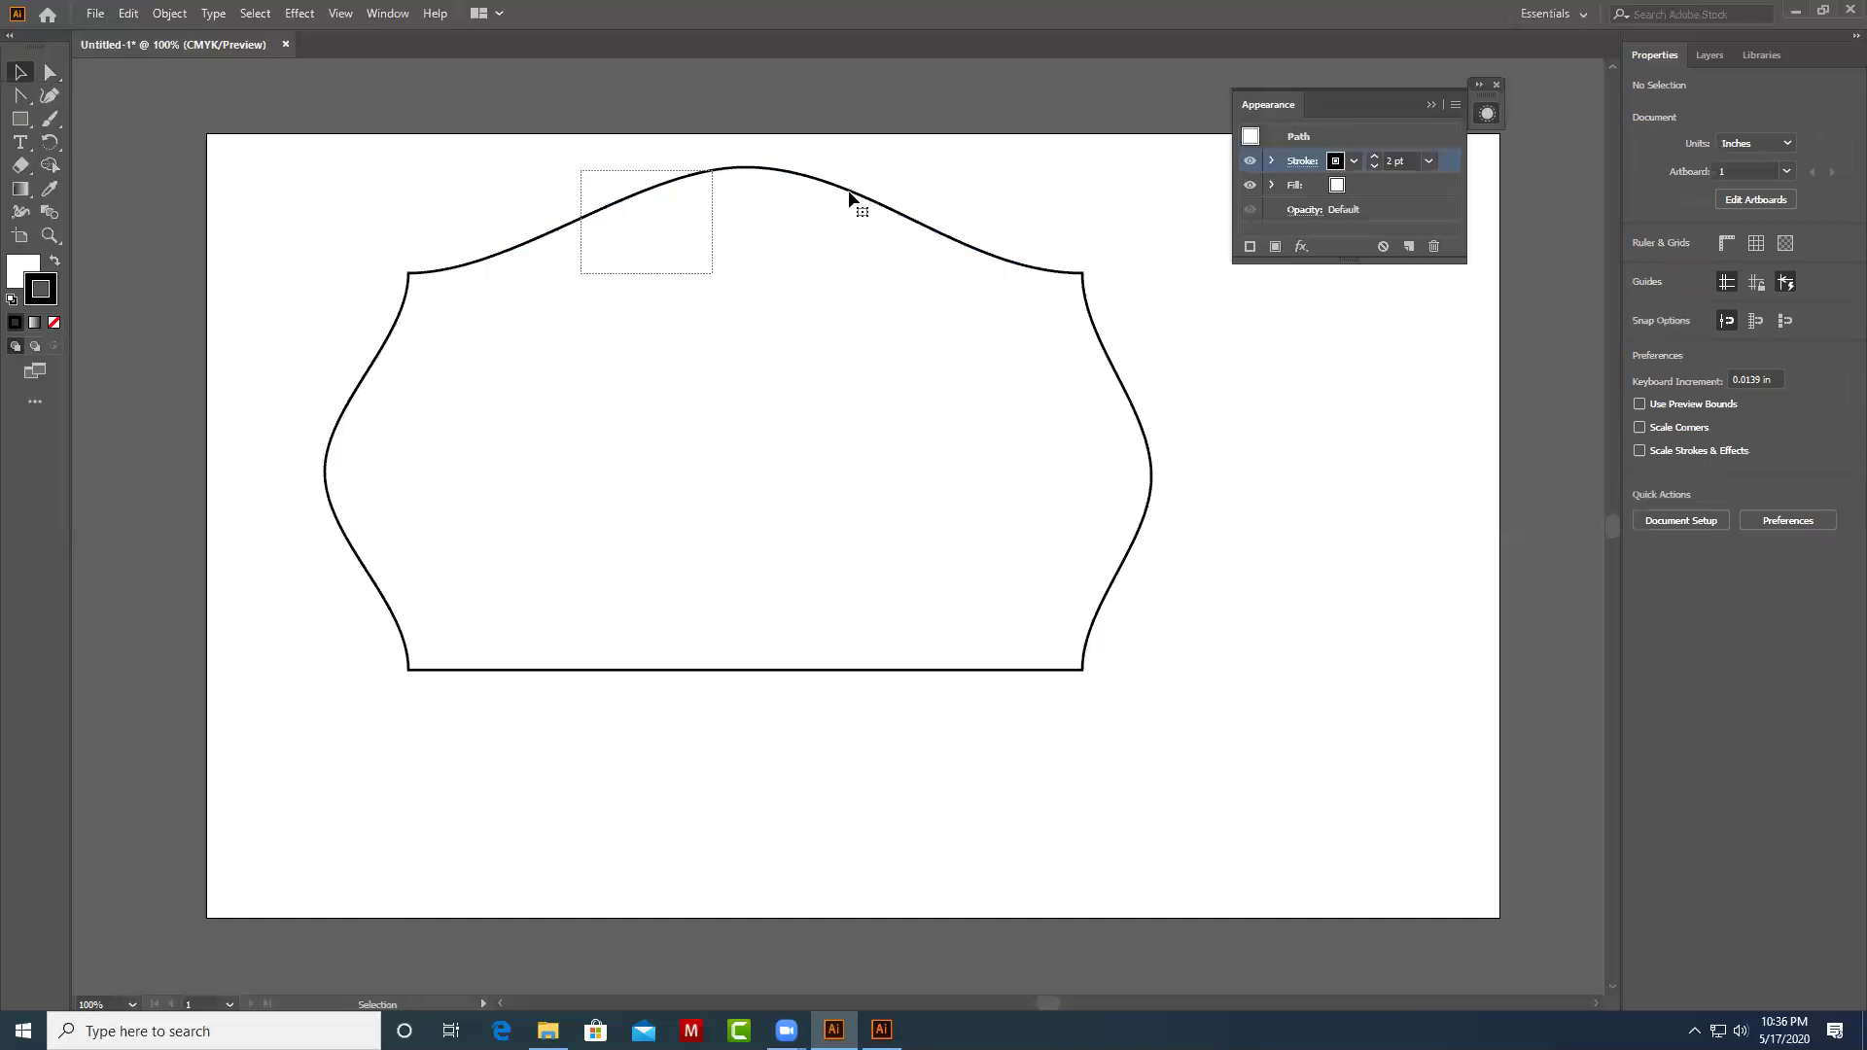
drag(904, 283, 957, 402)
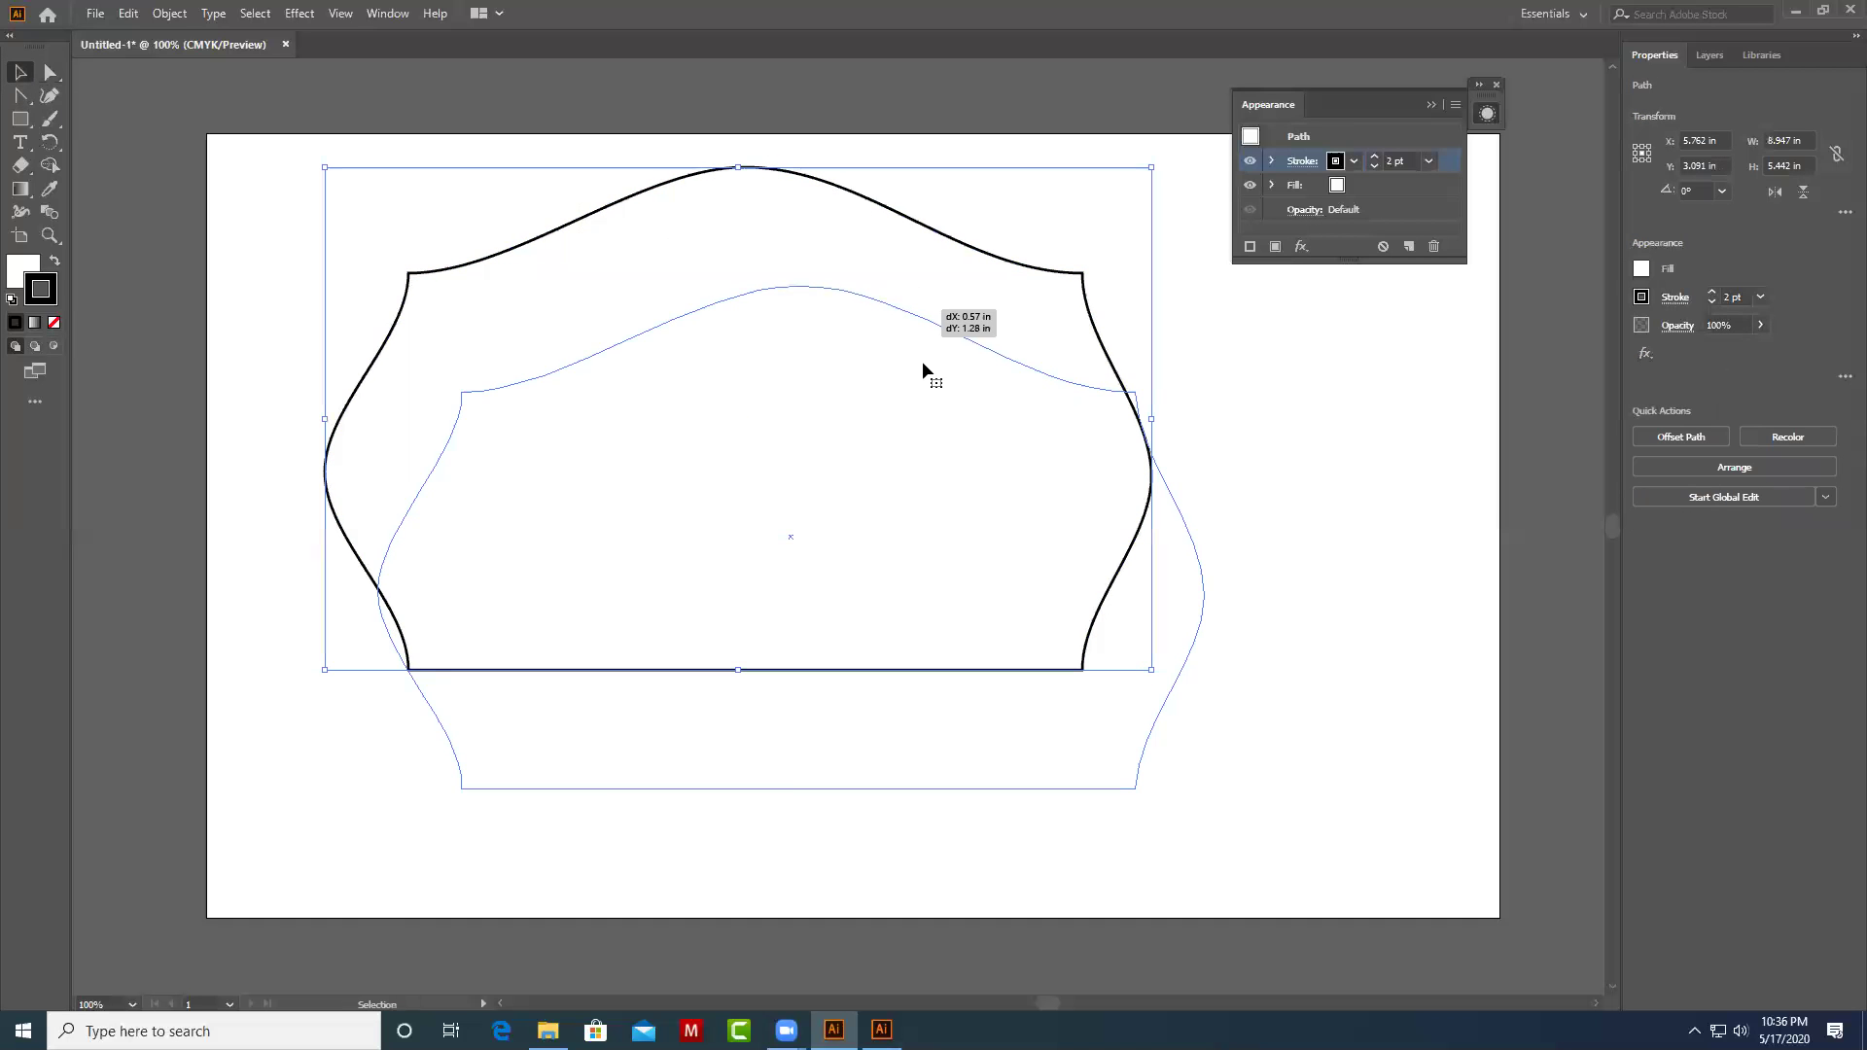
click(1311, 774)
drag(1393, 288, 1328, 560)
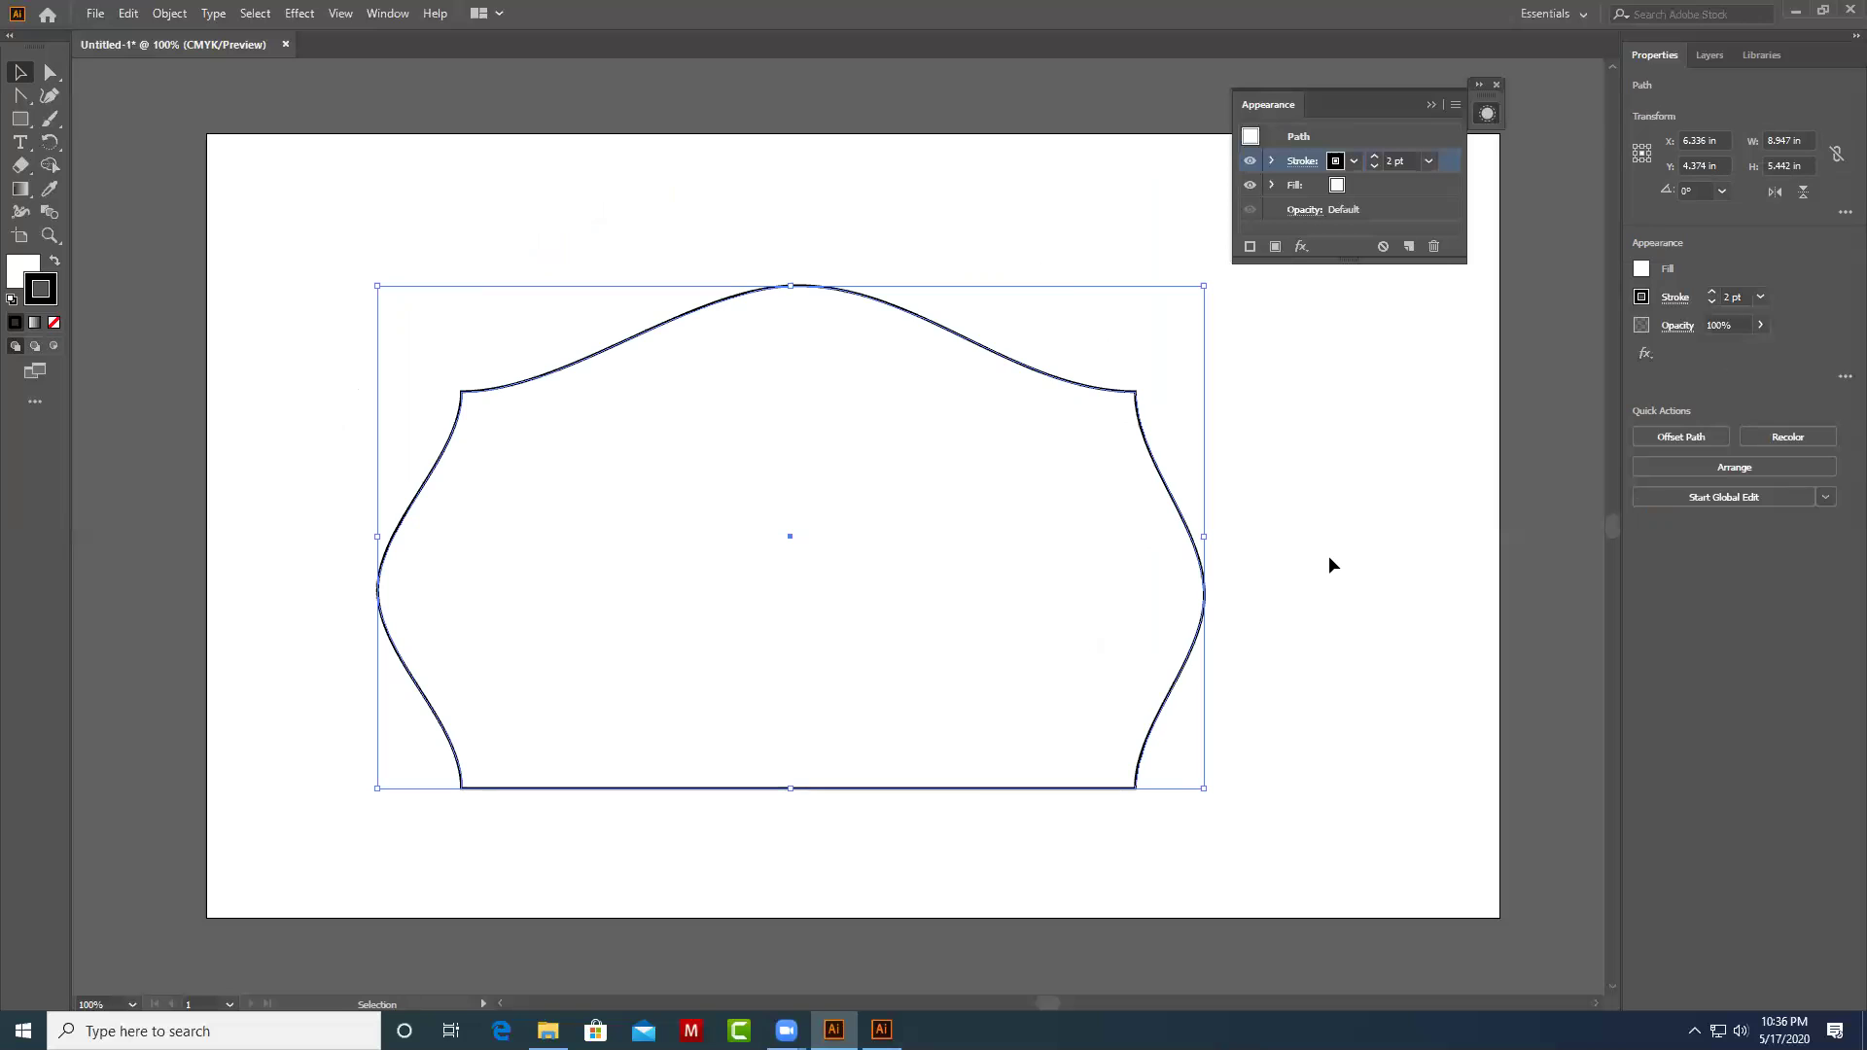
key(a)
key(ctrl+z)
key(ctrl+z)
key(ctrl+z)
key(ctrl+z)
key(v)
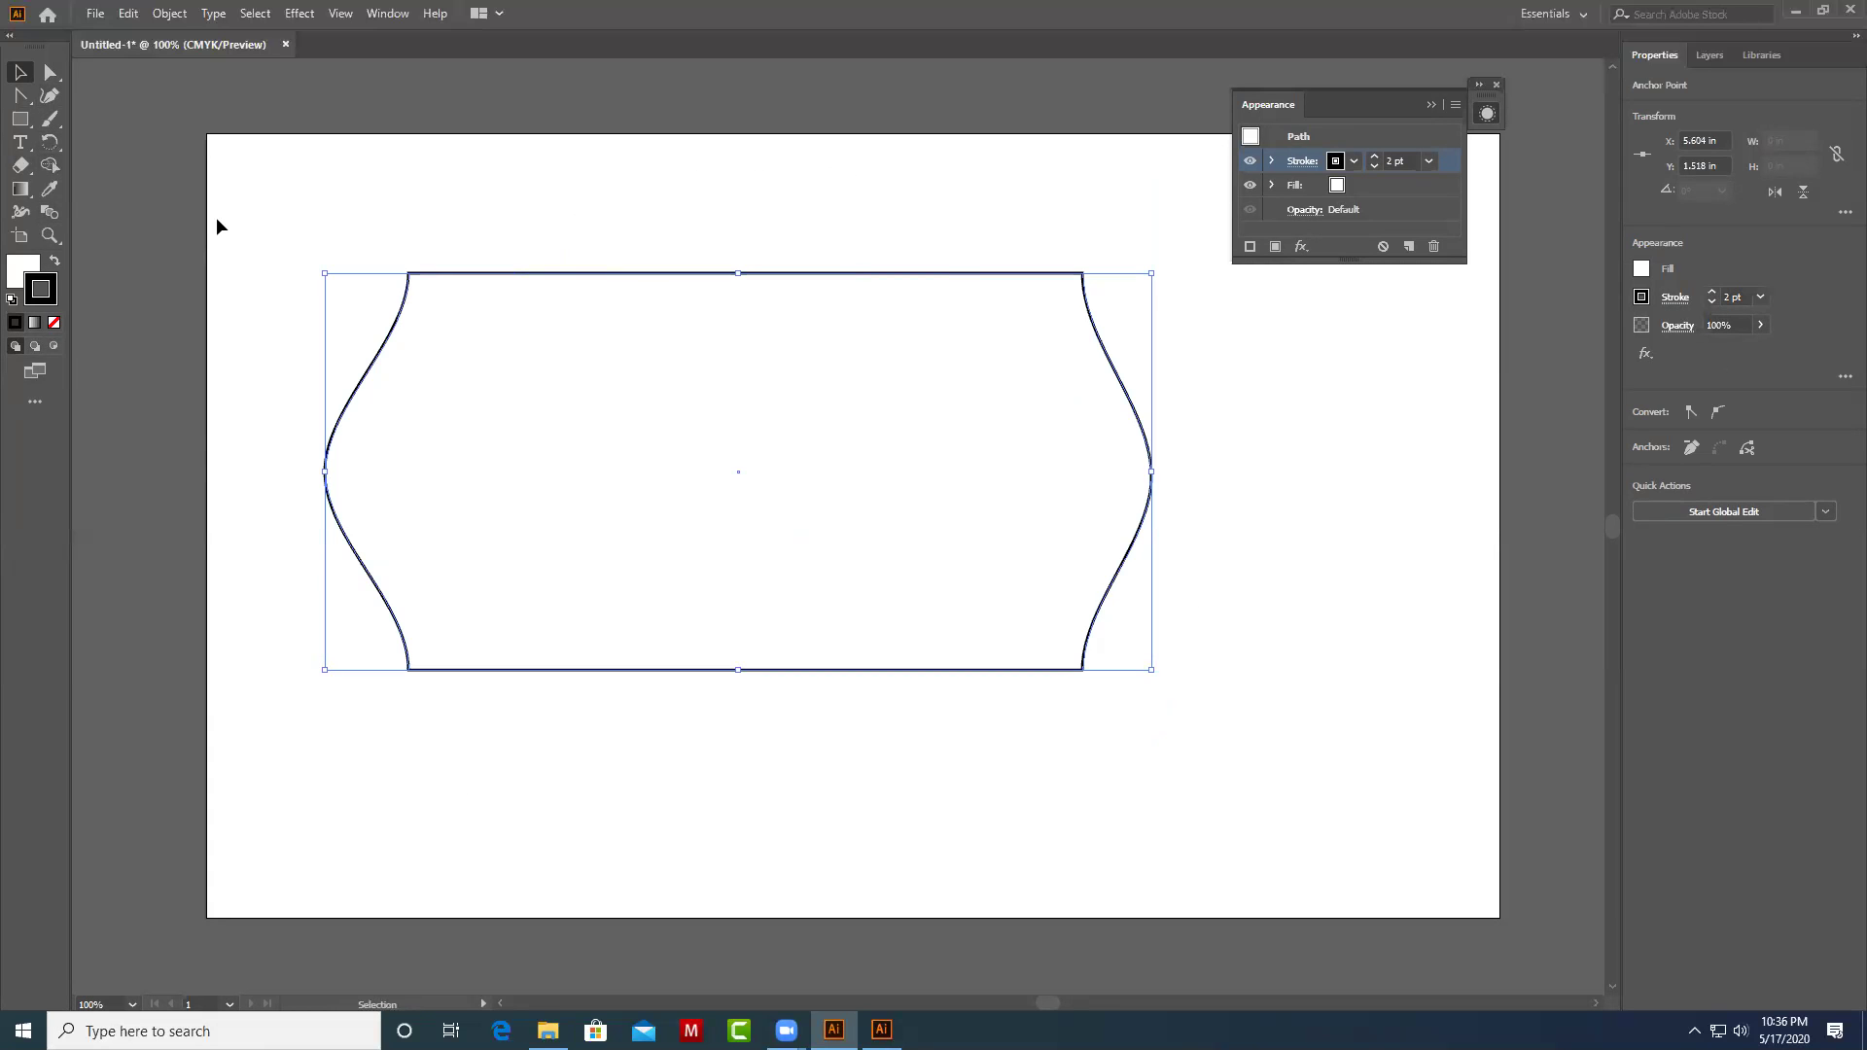
Select a top-edge anchor, zoom to 200%, and pull a curve handle from the top-left corner.
click(824, 207)
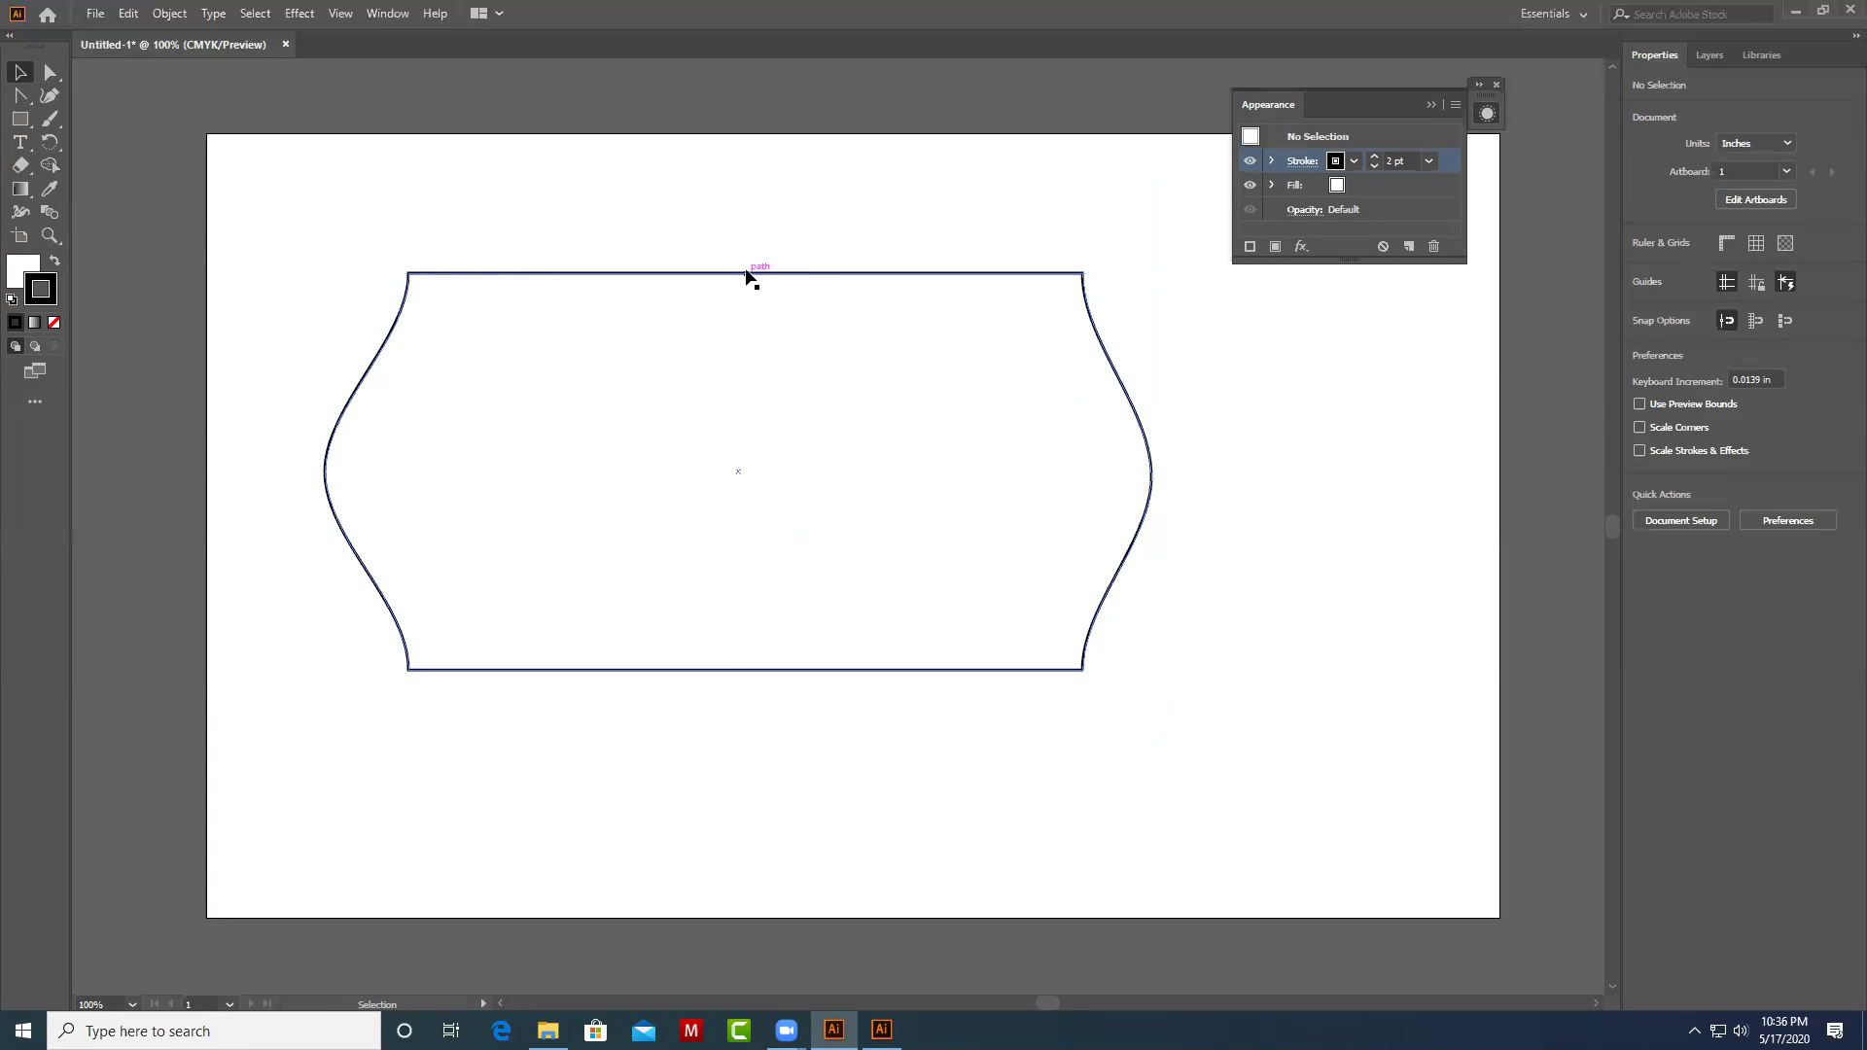
click(741, 275)
click(717, 251)
drag(710, 241, 777, 330)
click(50, 73)
click(721, 273)
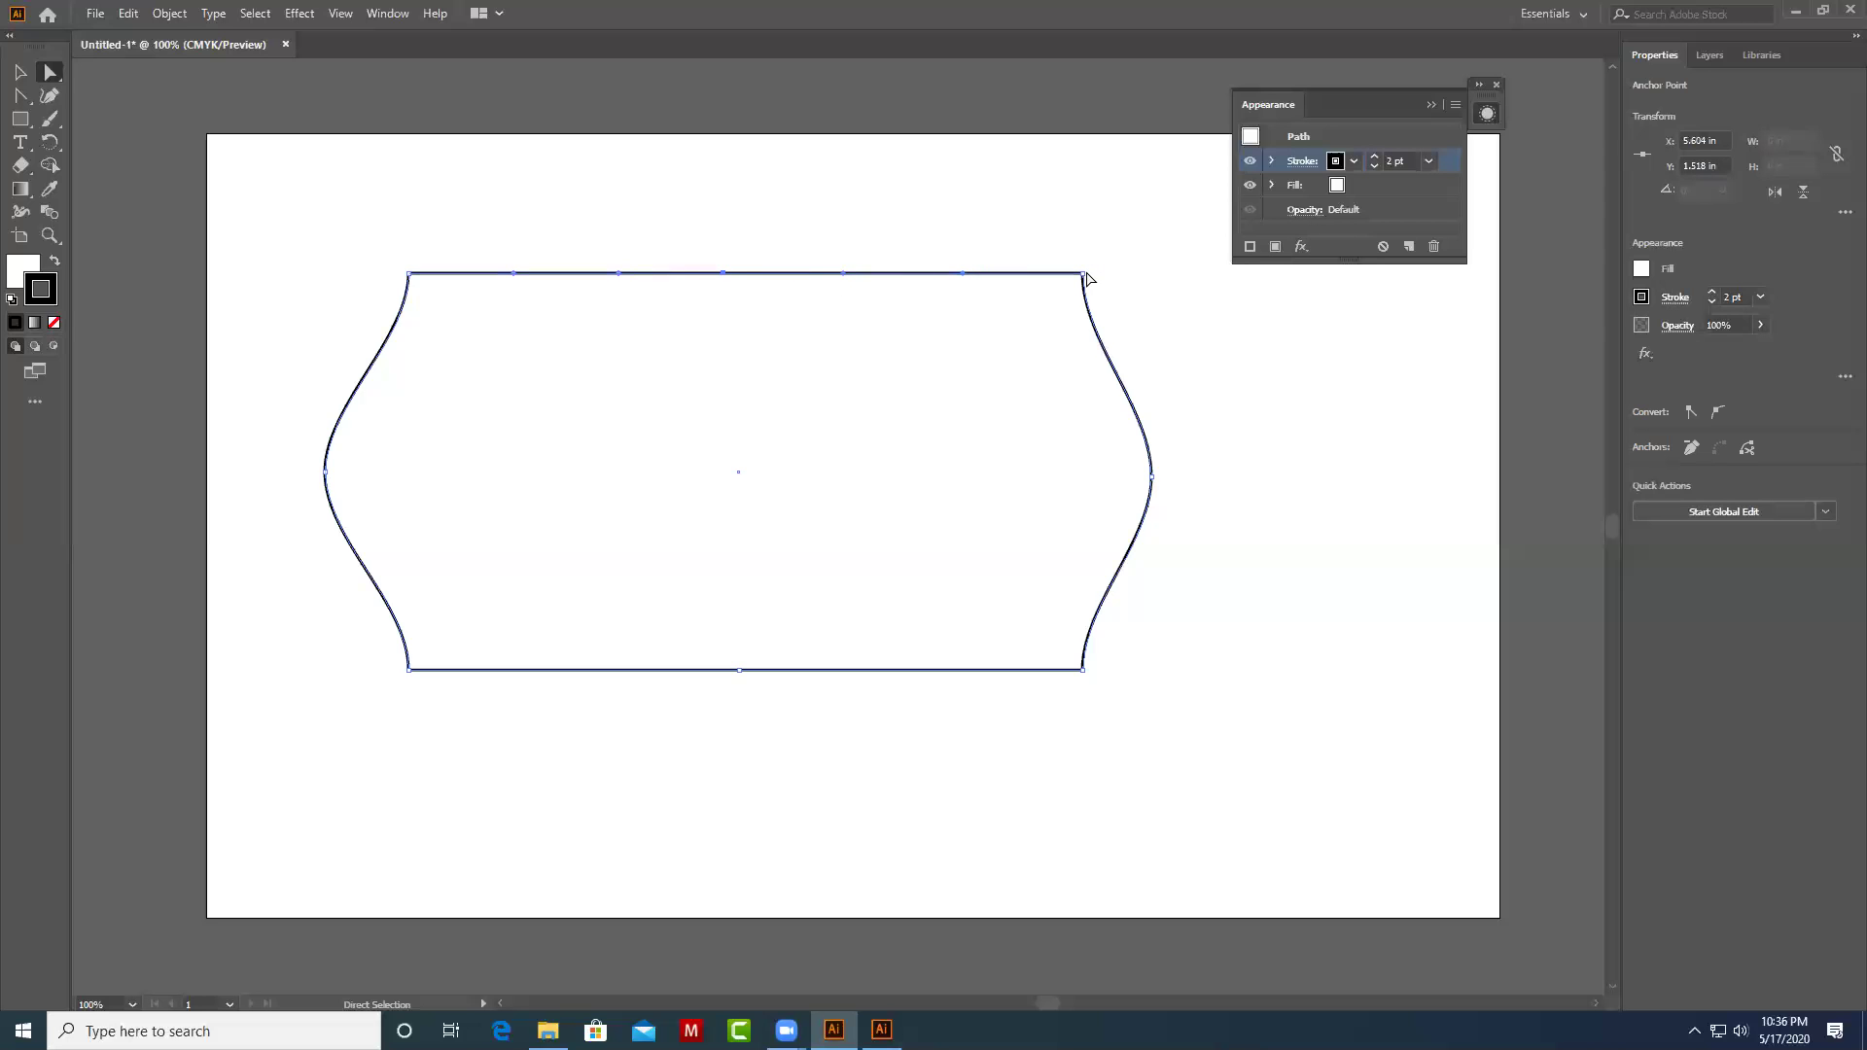
key(ctrl+plus)
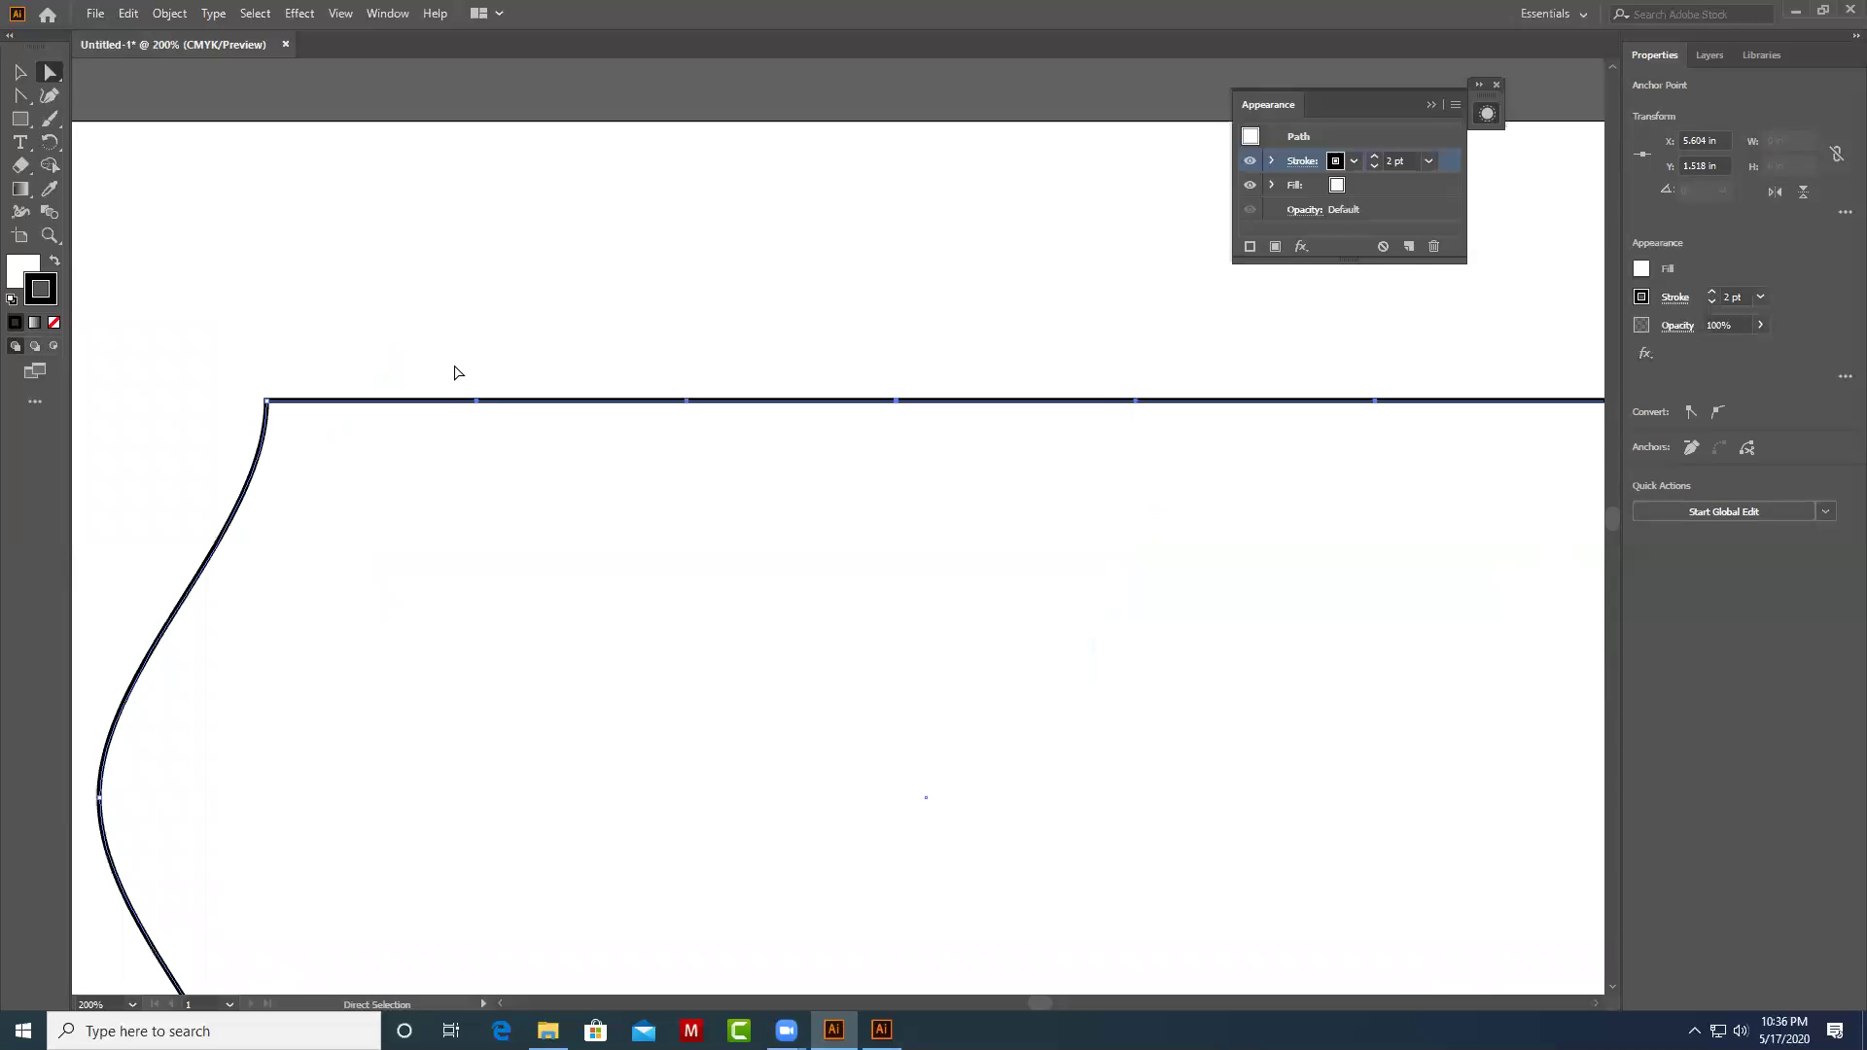
click(479, 402)
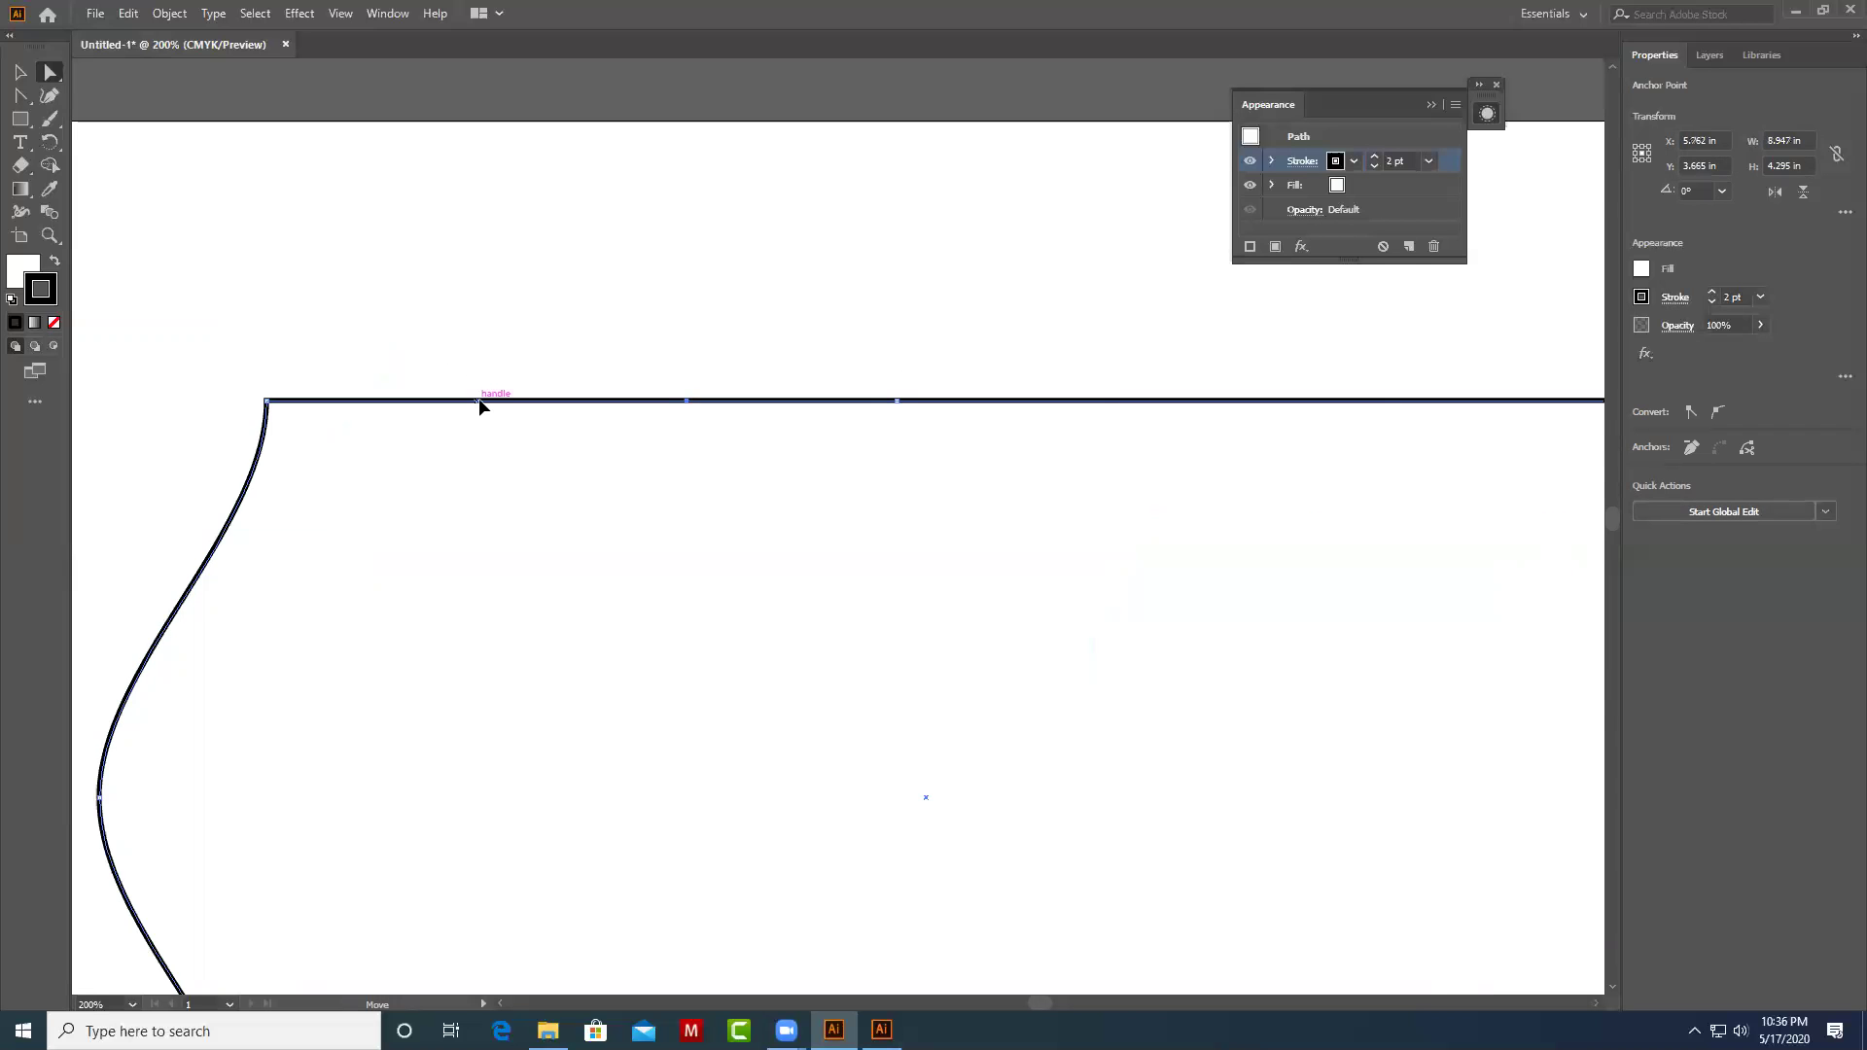
drag(480, 402, 489, 338)
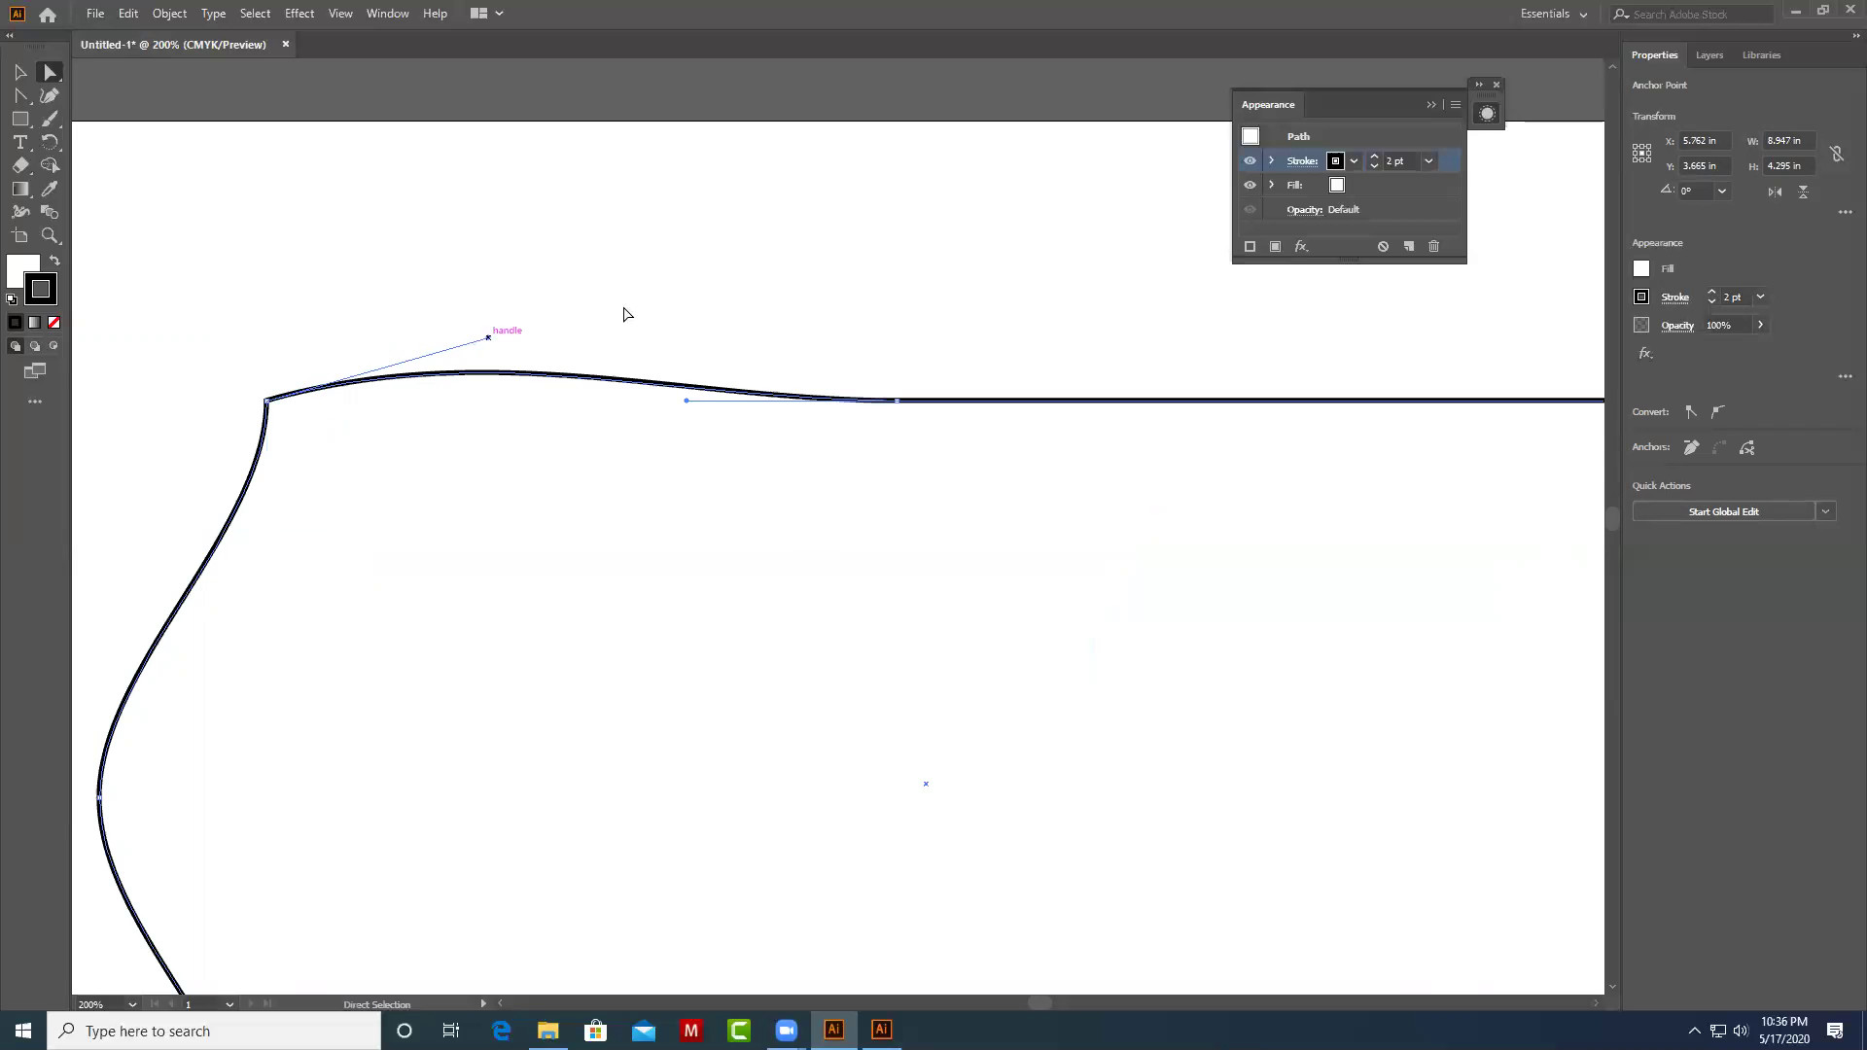
Adjust the top-edge anchors and handles into a gentle wave dipping in the middle, then zoom out.
mouse_move(898, 399)
mouse_down()
mouse_move(902, 348)
mouse_move(890, 441)
mouse_up()
drag(681, 444, 706, 486)
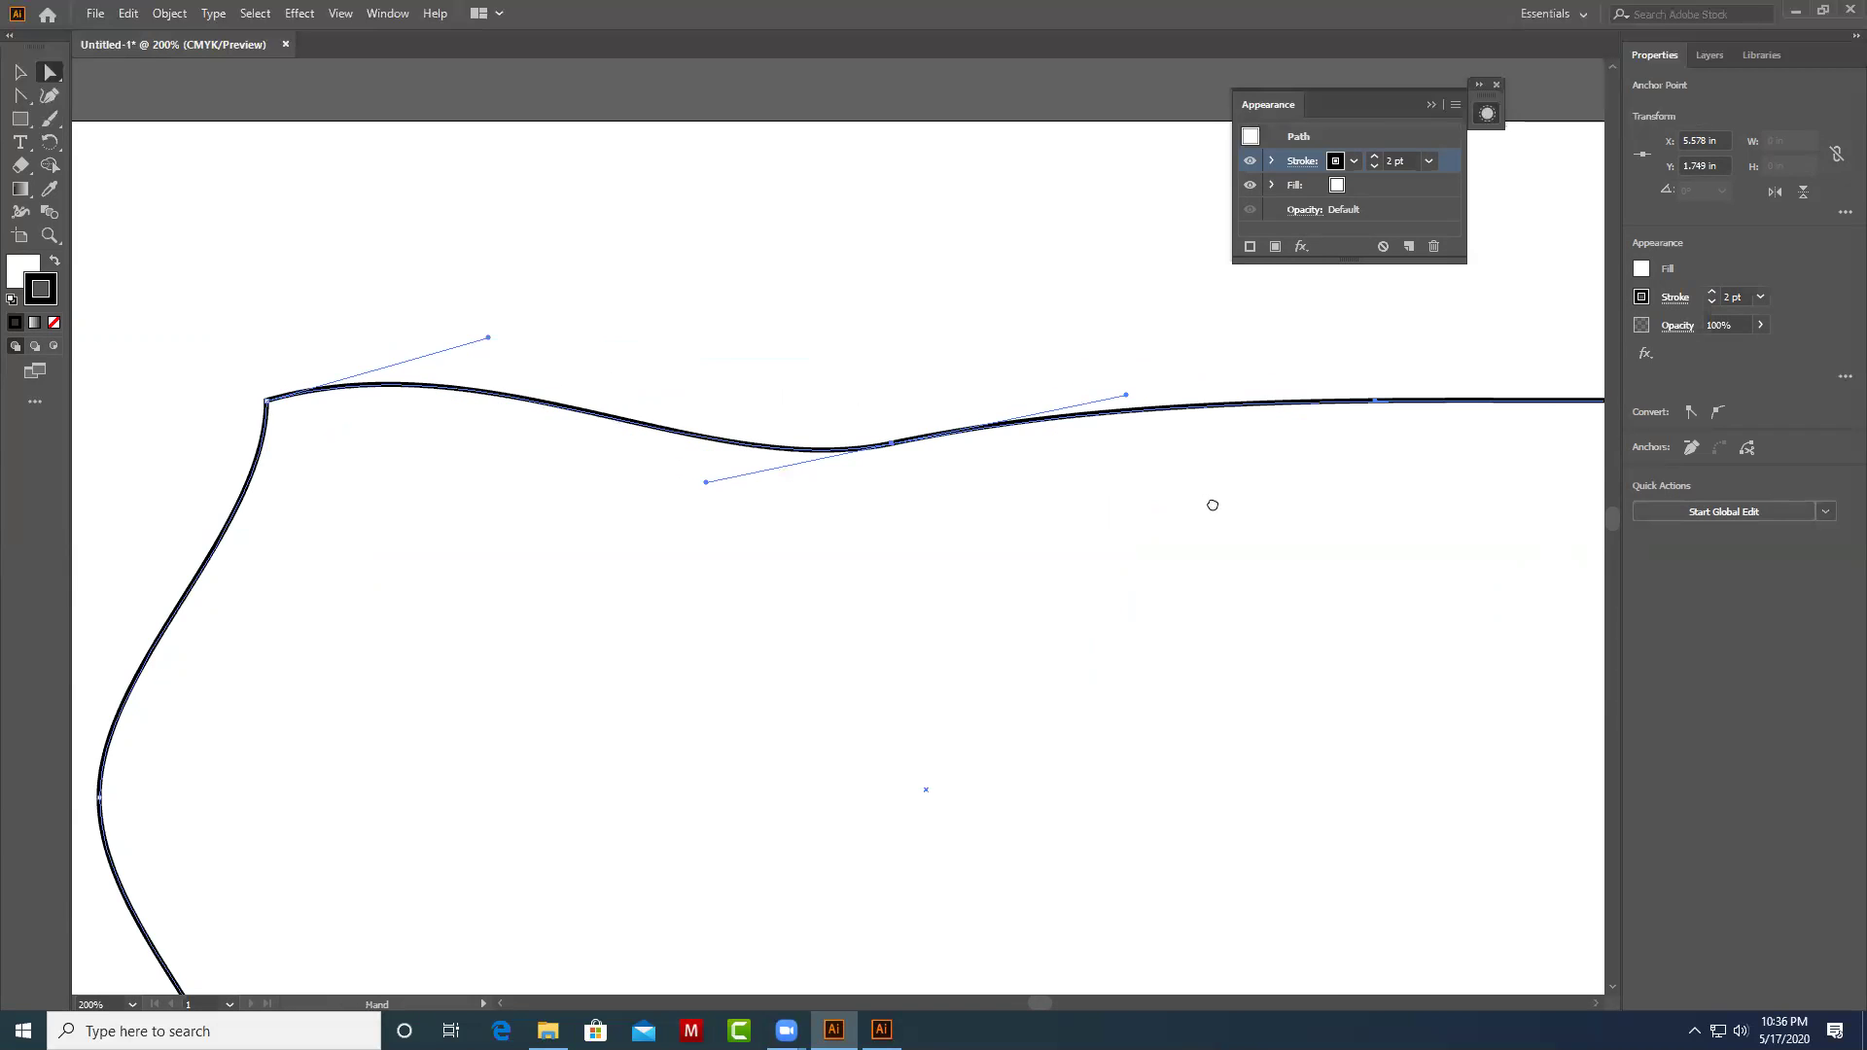
scroll(1213, 505, right, 5)
mouse_move(785, 386)
mouse_down()
mouse_move(787, 444)
mouse_move(793, 359)
mouse_up()
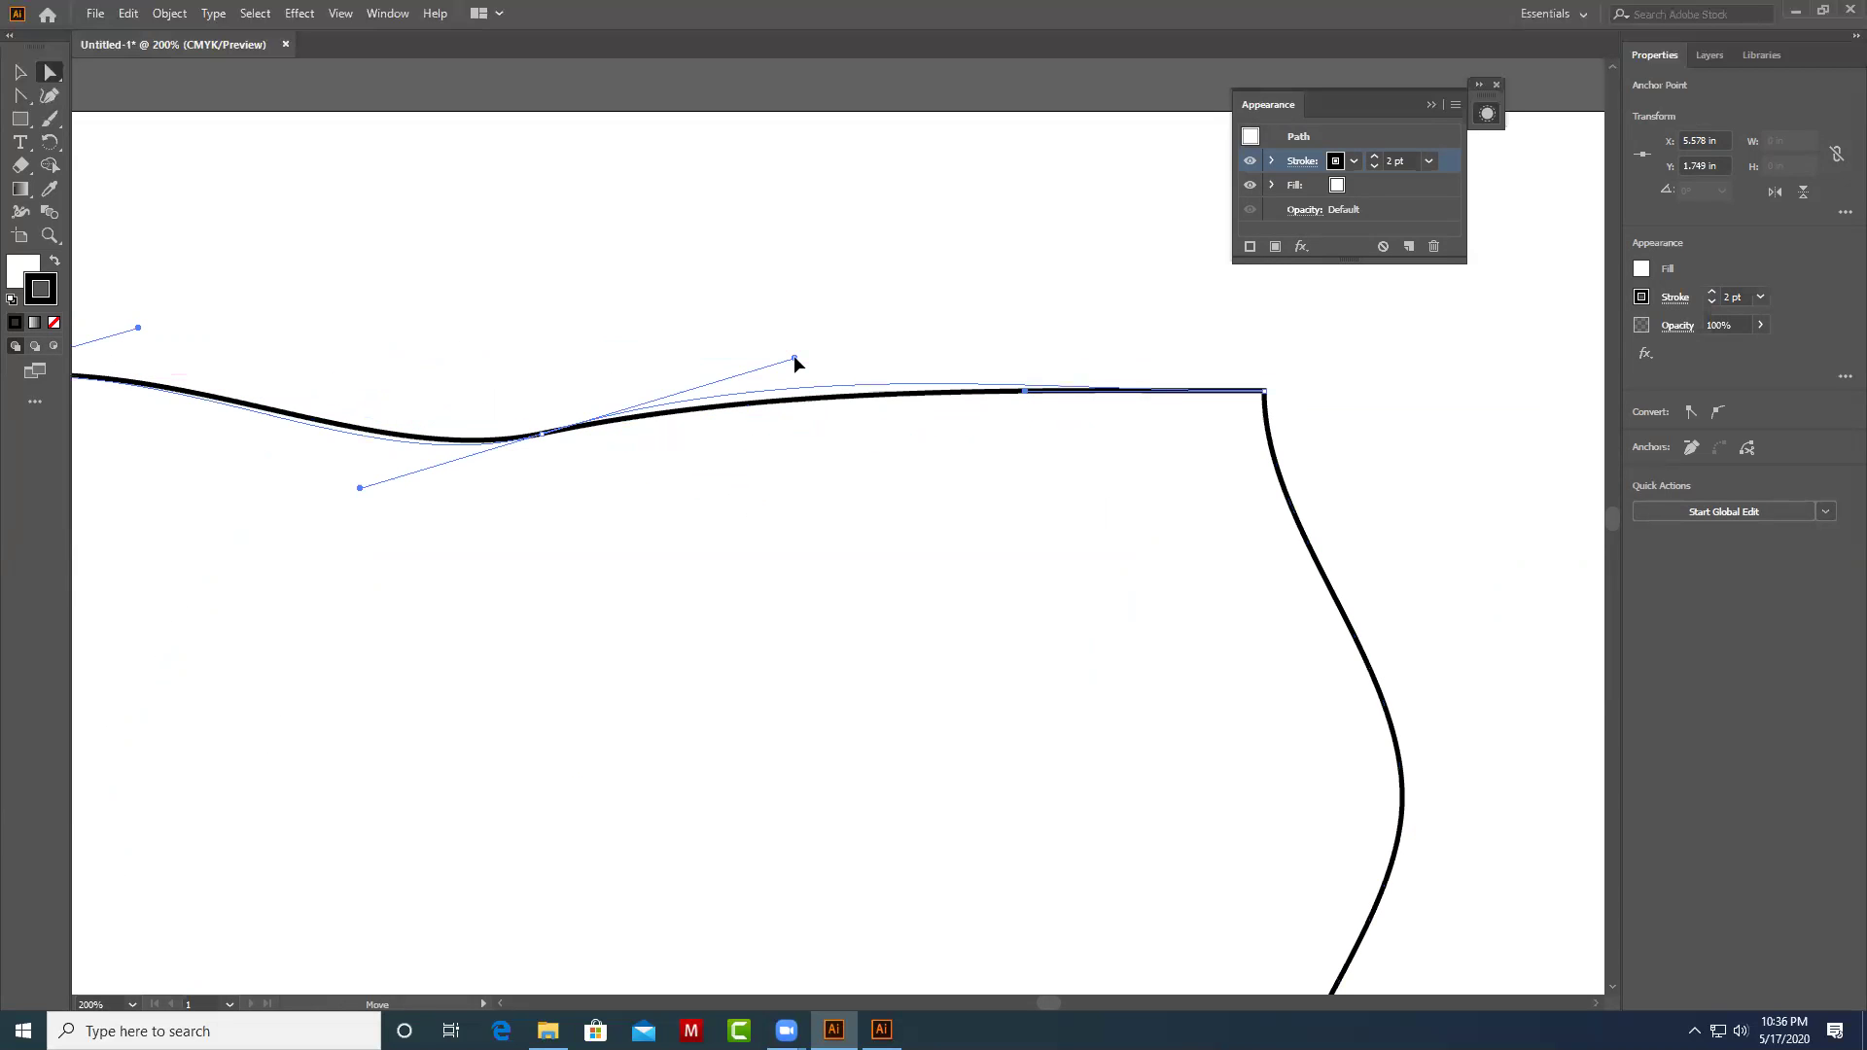
drag(937, 488, 899, 468)
click(742, 383)
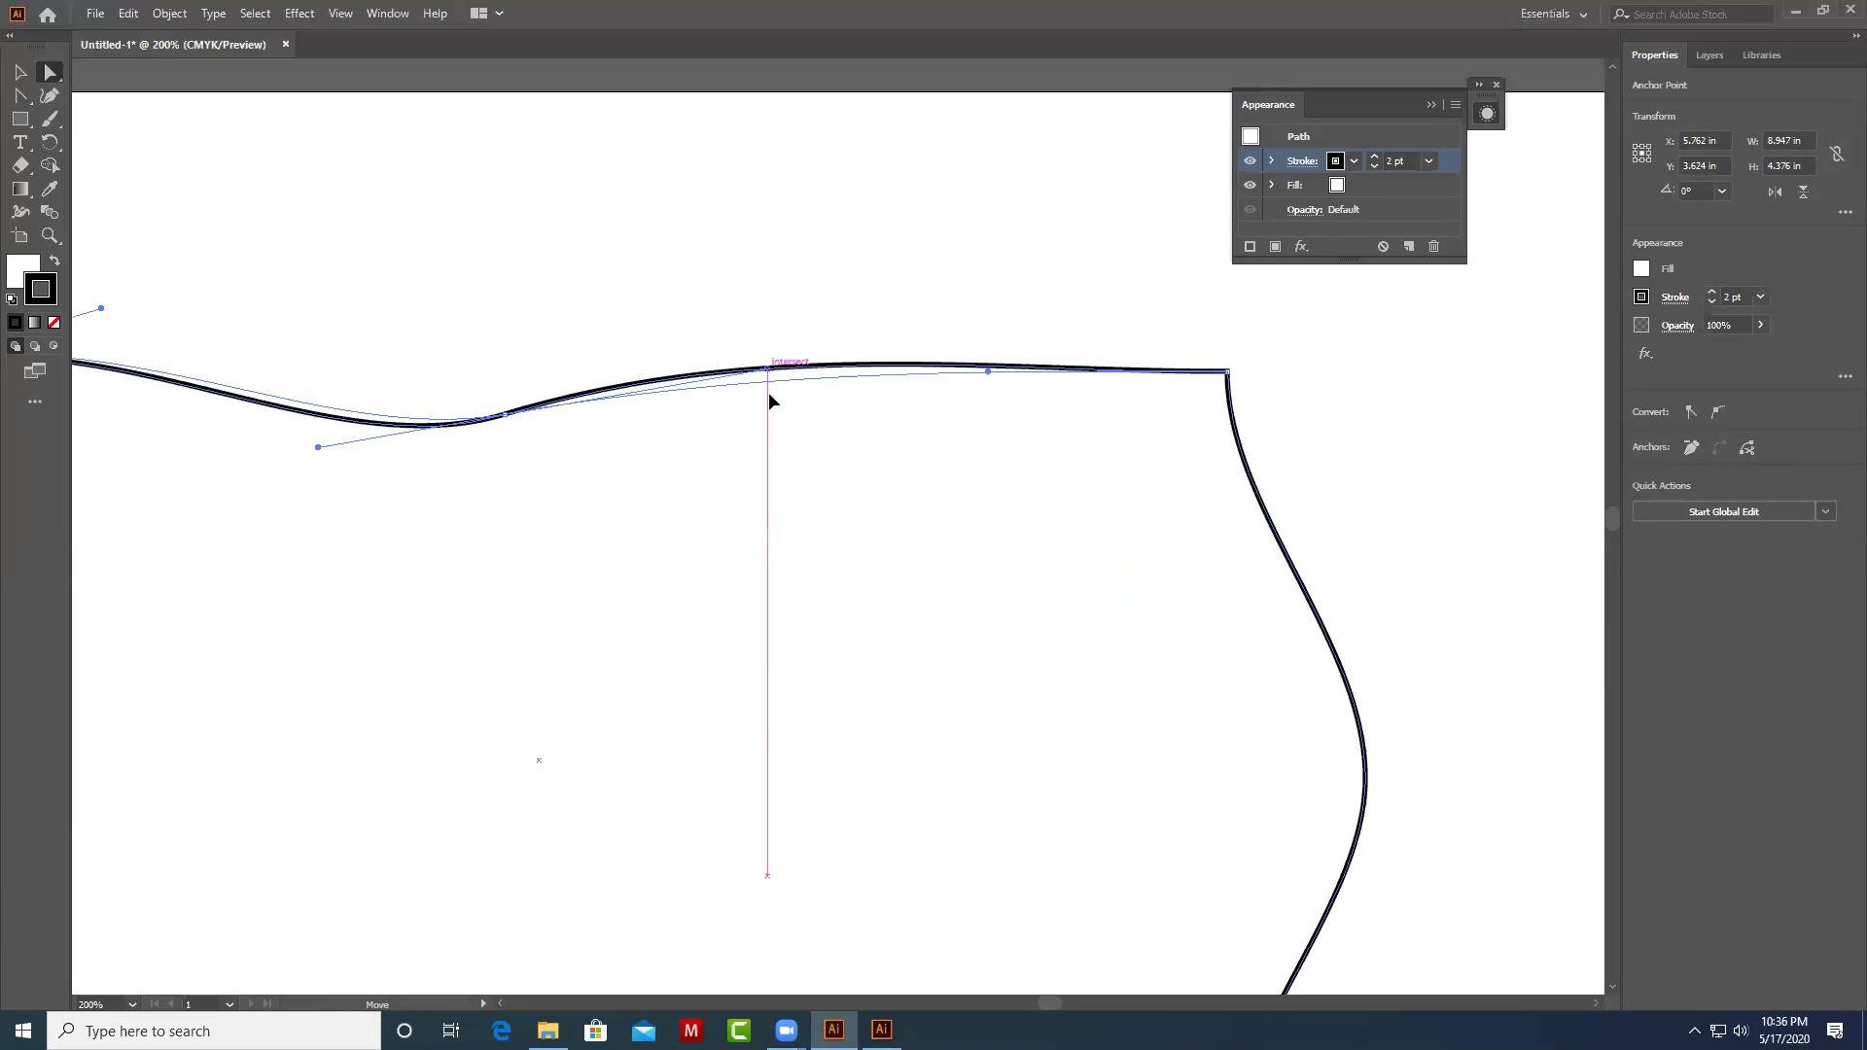
drag(758, 339, 718, 451)
drag(895, 498, 992, 388)
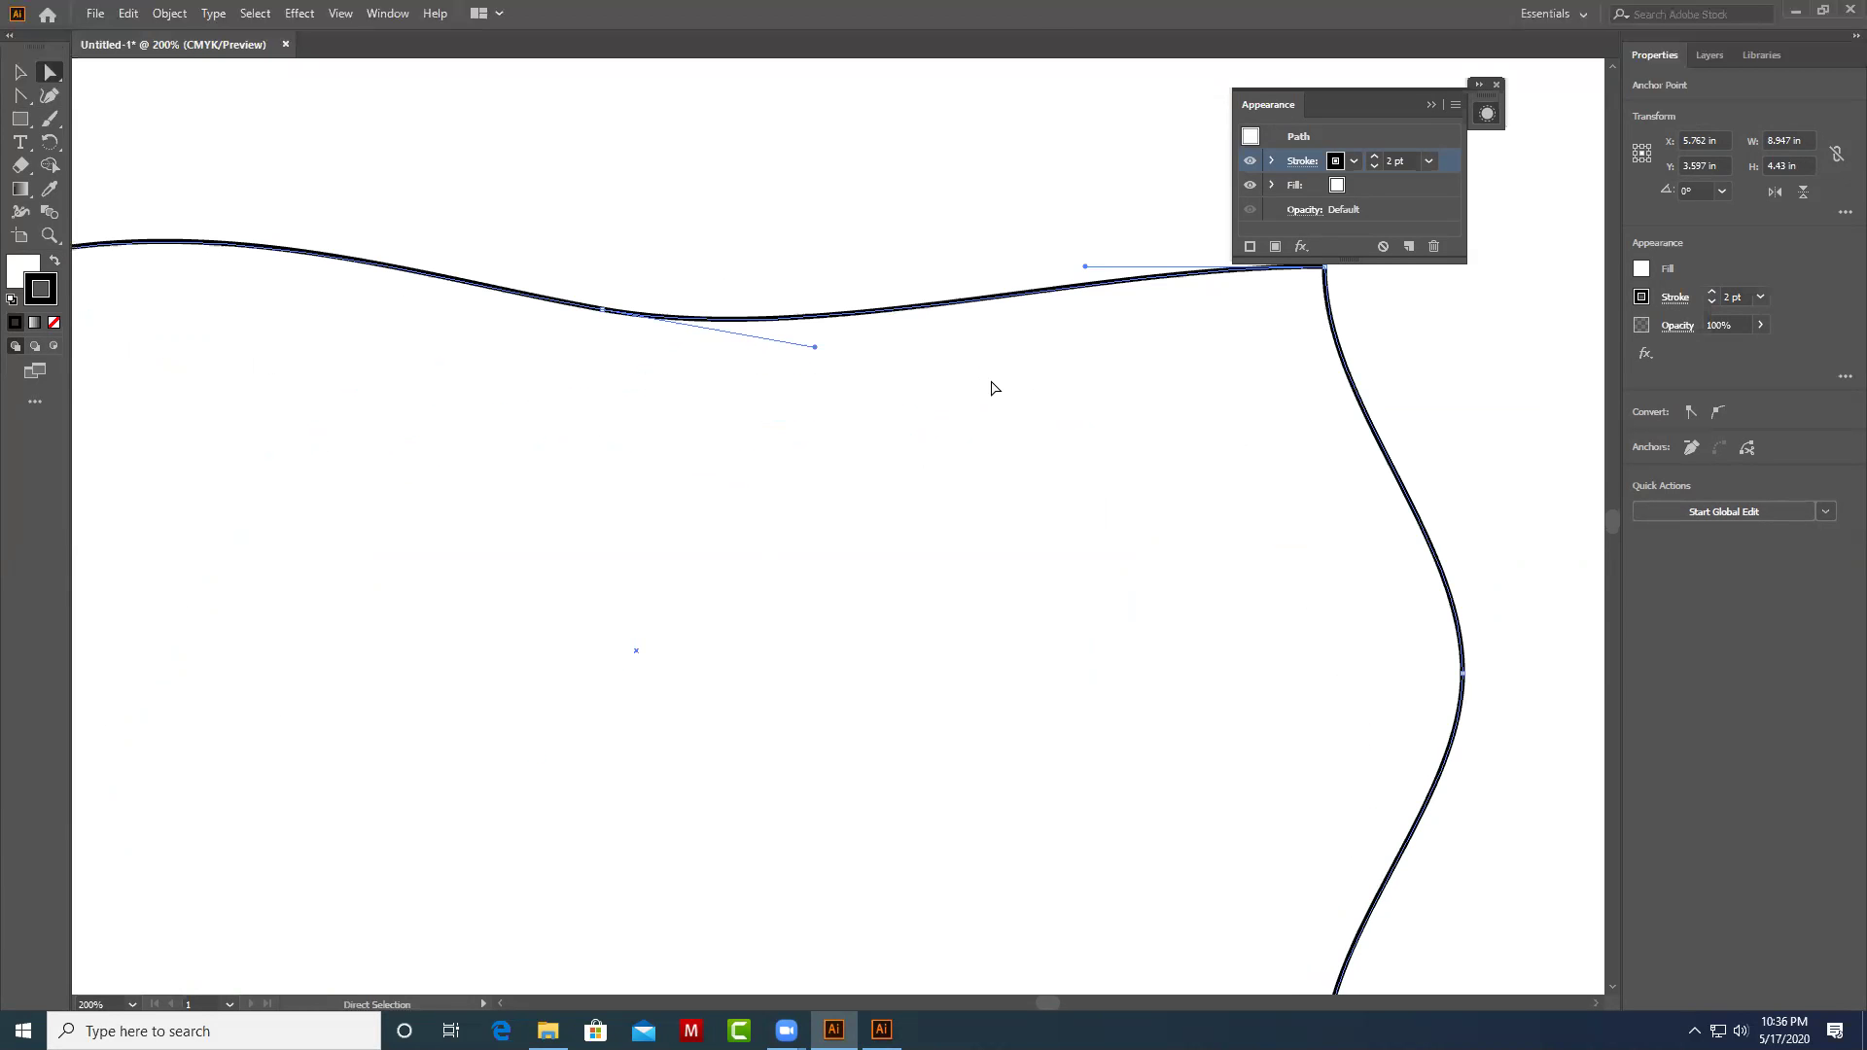
key(ctrl+0)
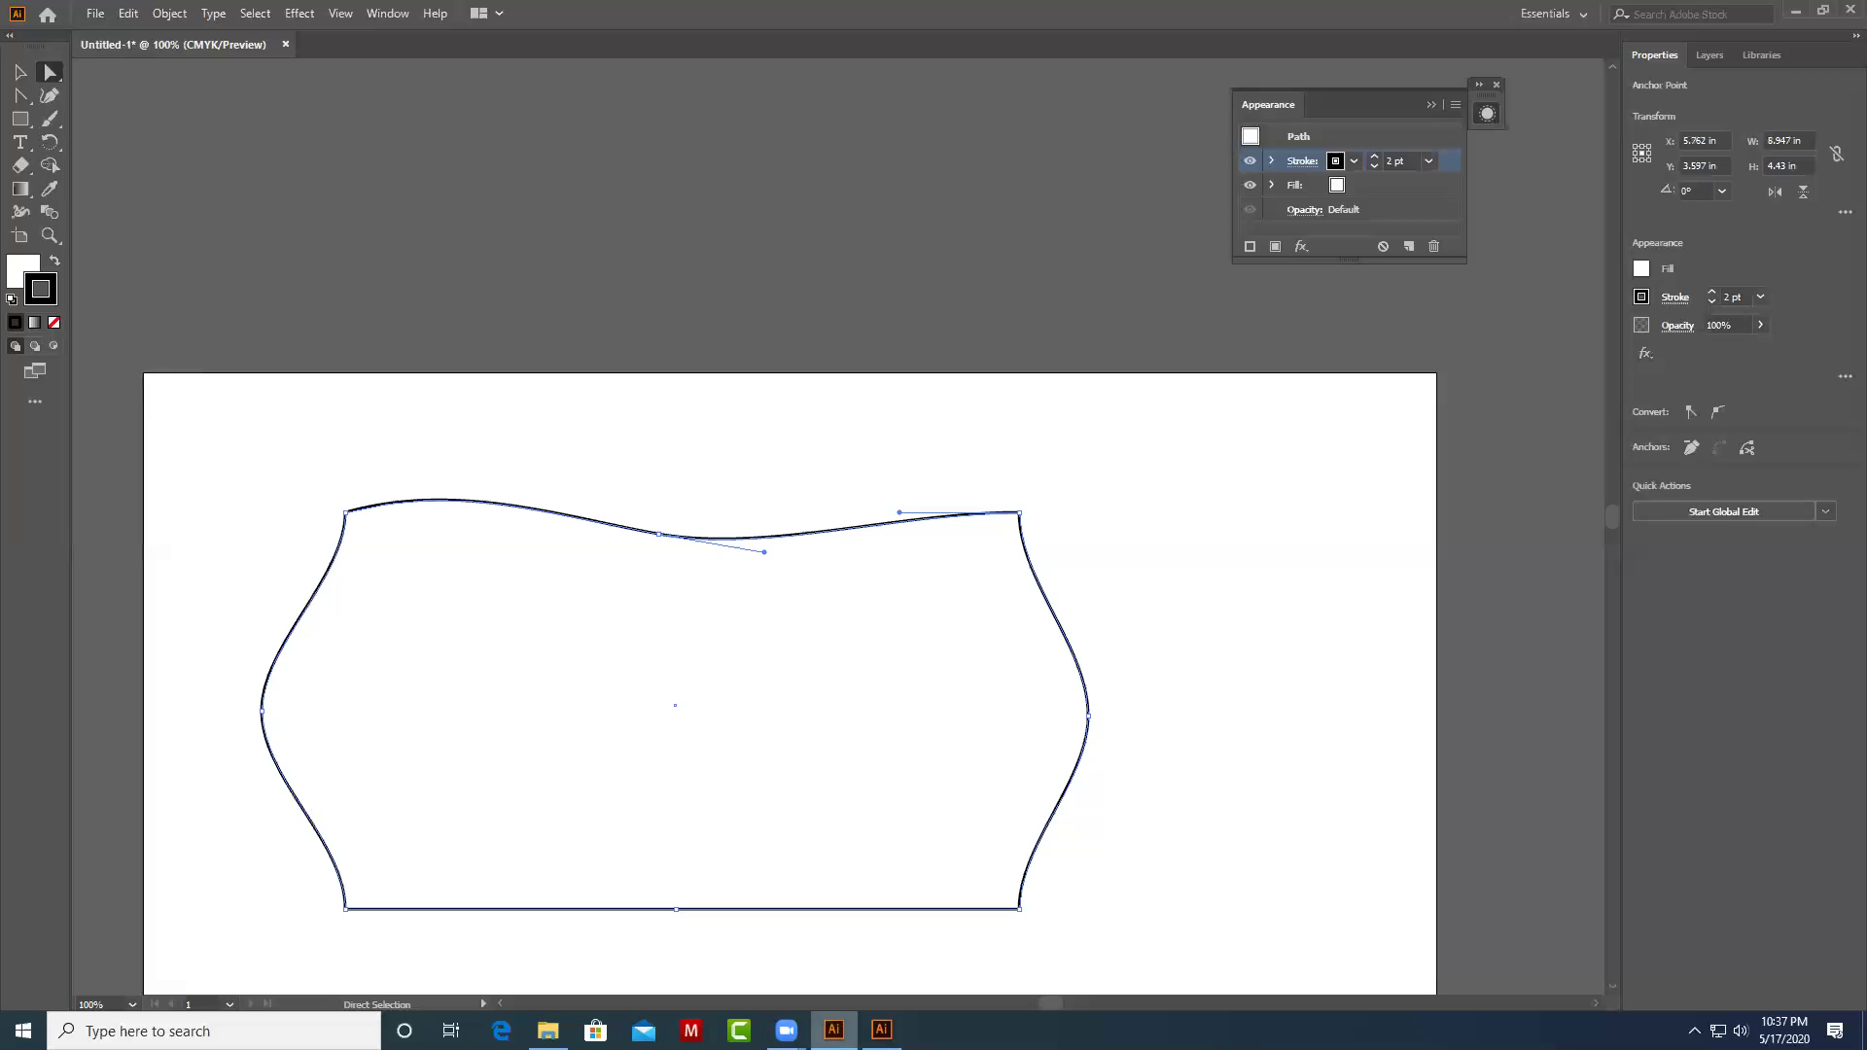
key(alt+Tab)
Draw a rectangle, add top and bottom midpoint anchors, and pull them into a peaked hexagon.
click(33, 281)
drag(807, 376, 1252, 635)
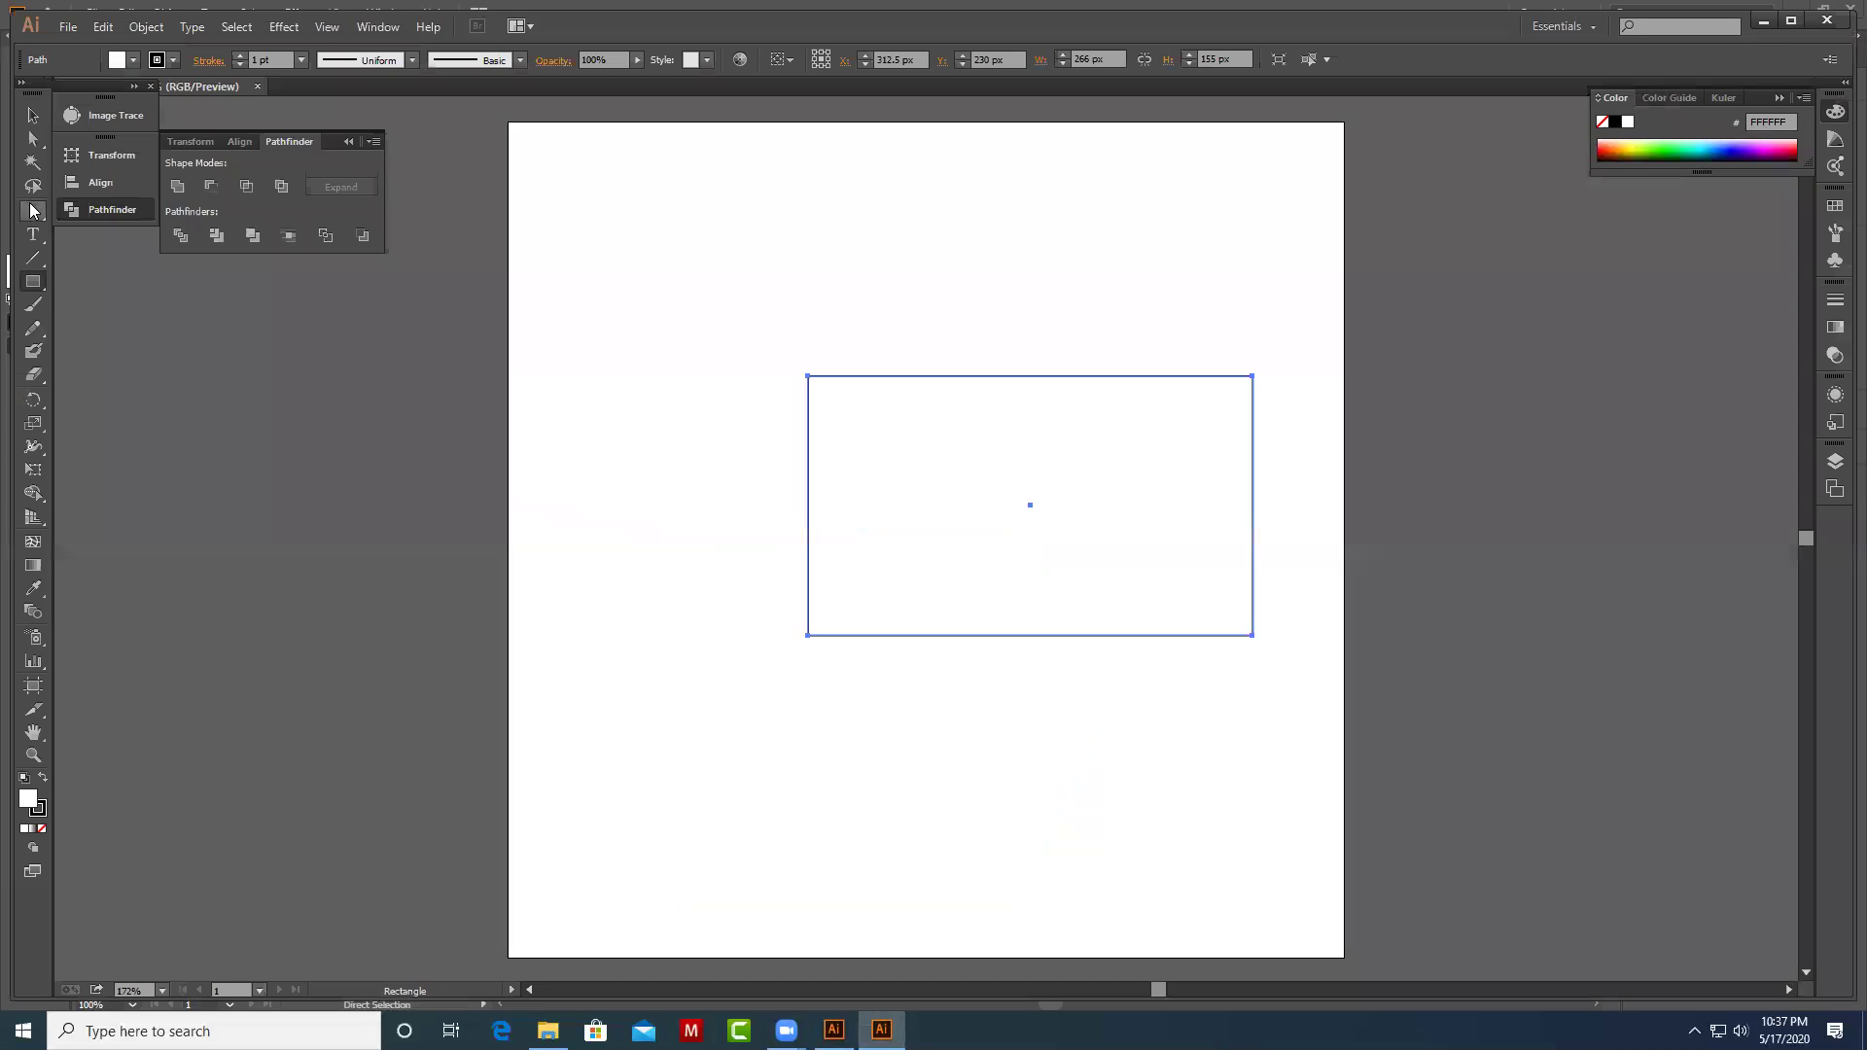
drag(33, 211, 98, 232)
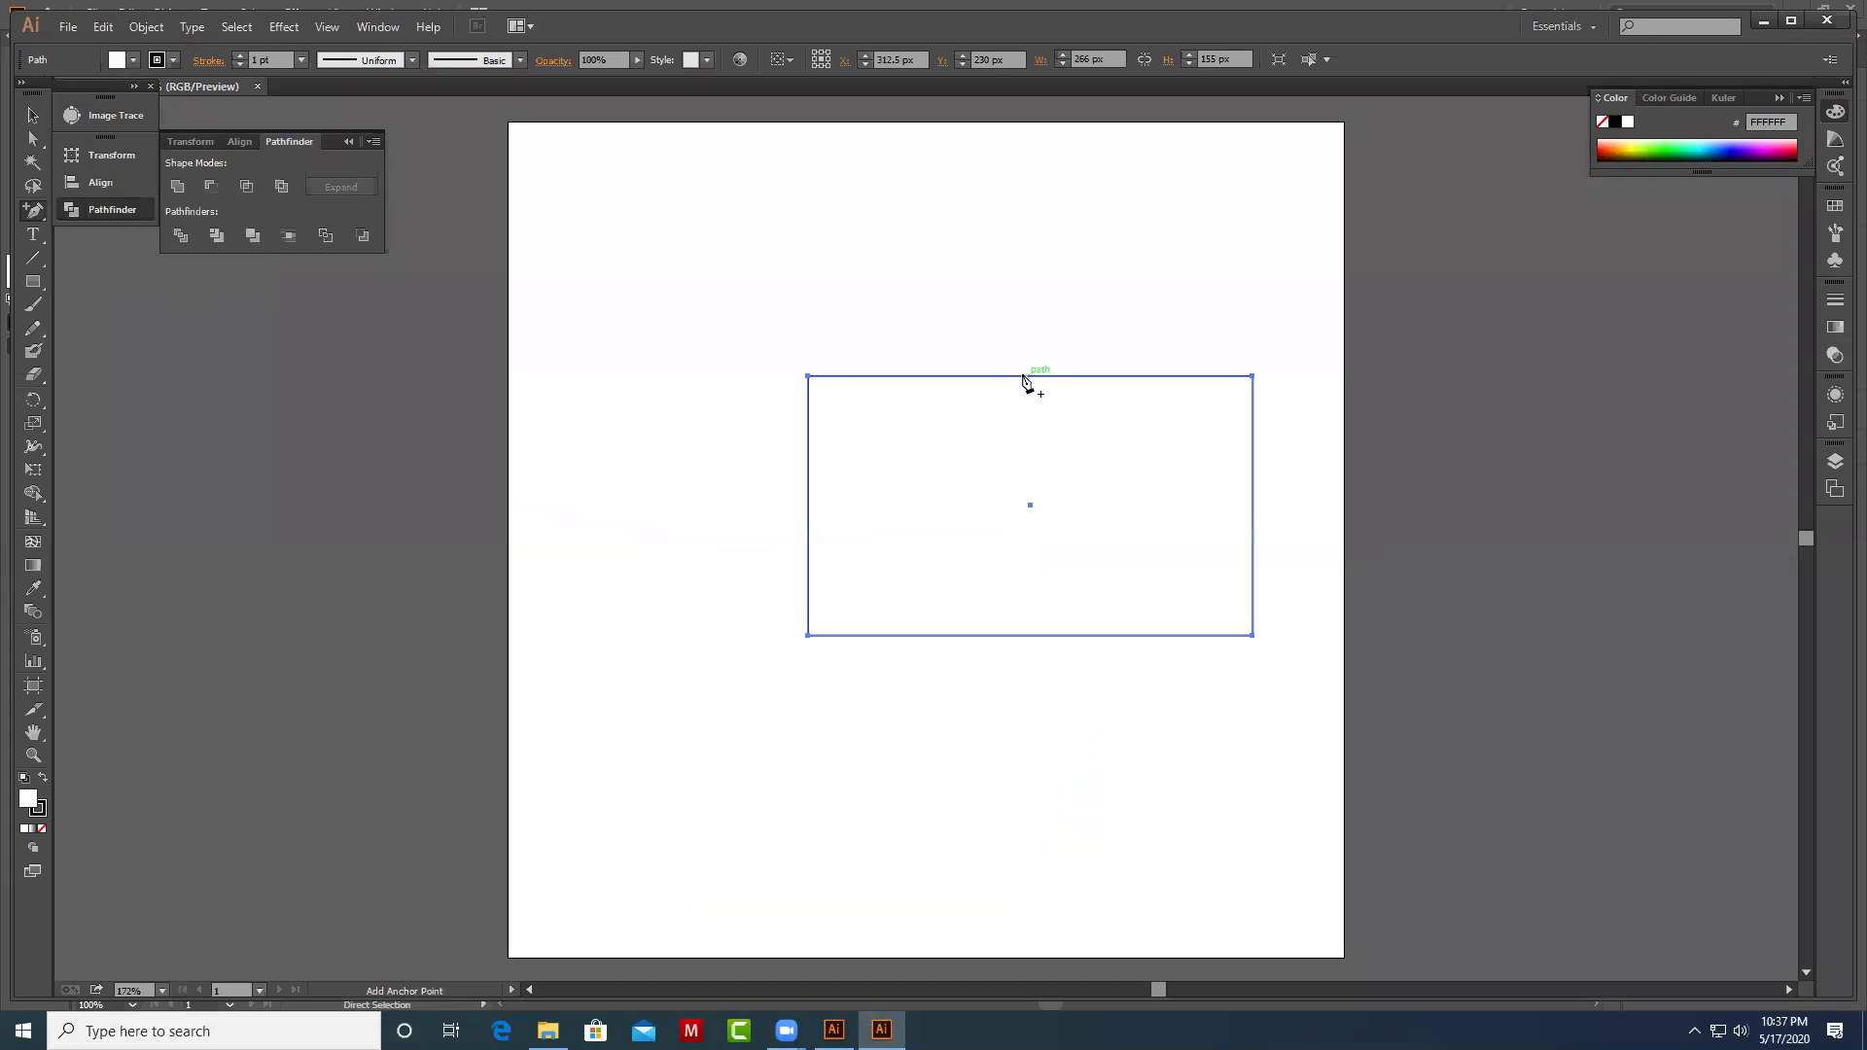
click(1022, 377)
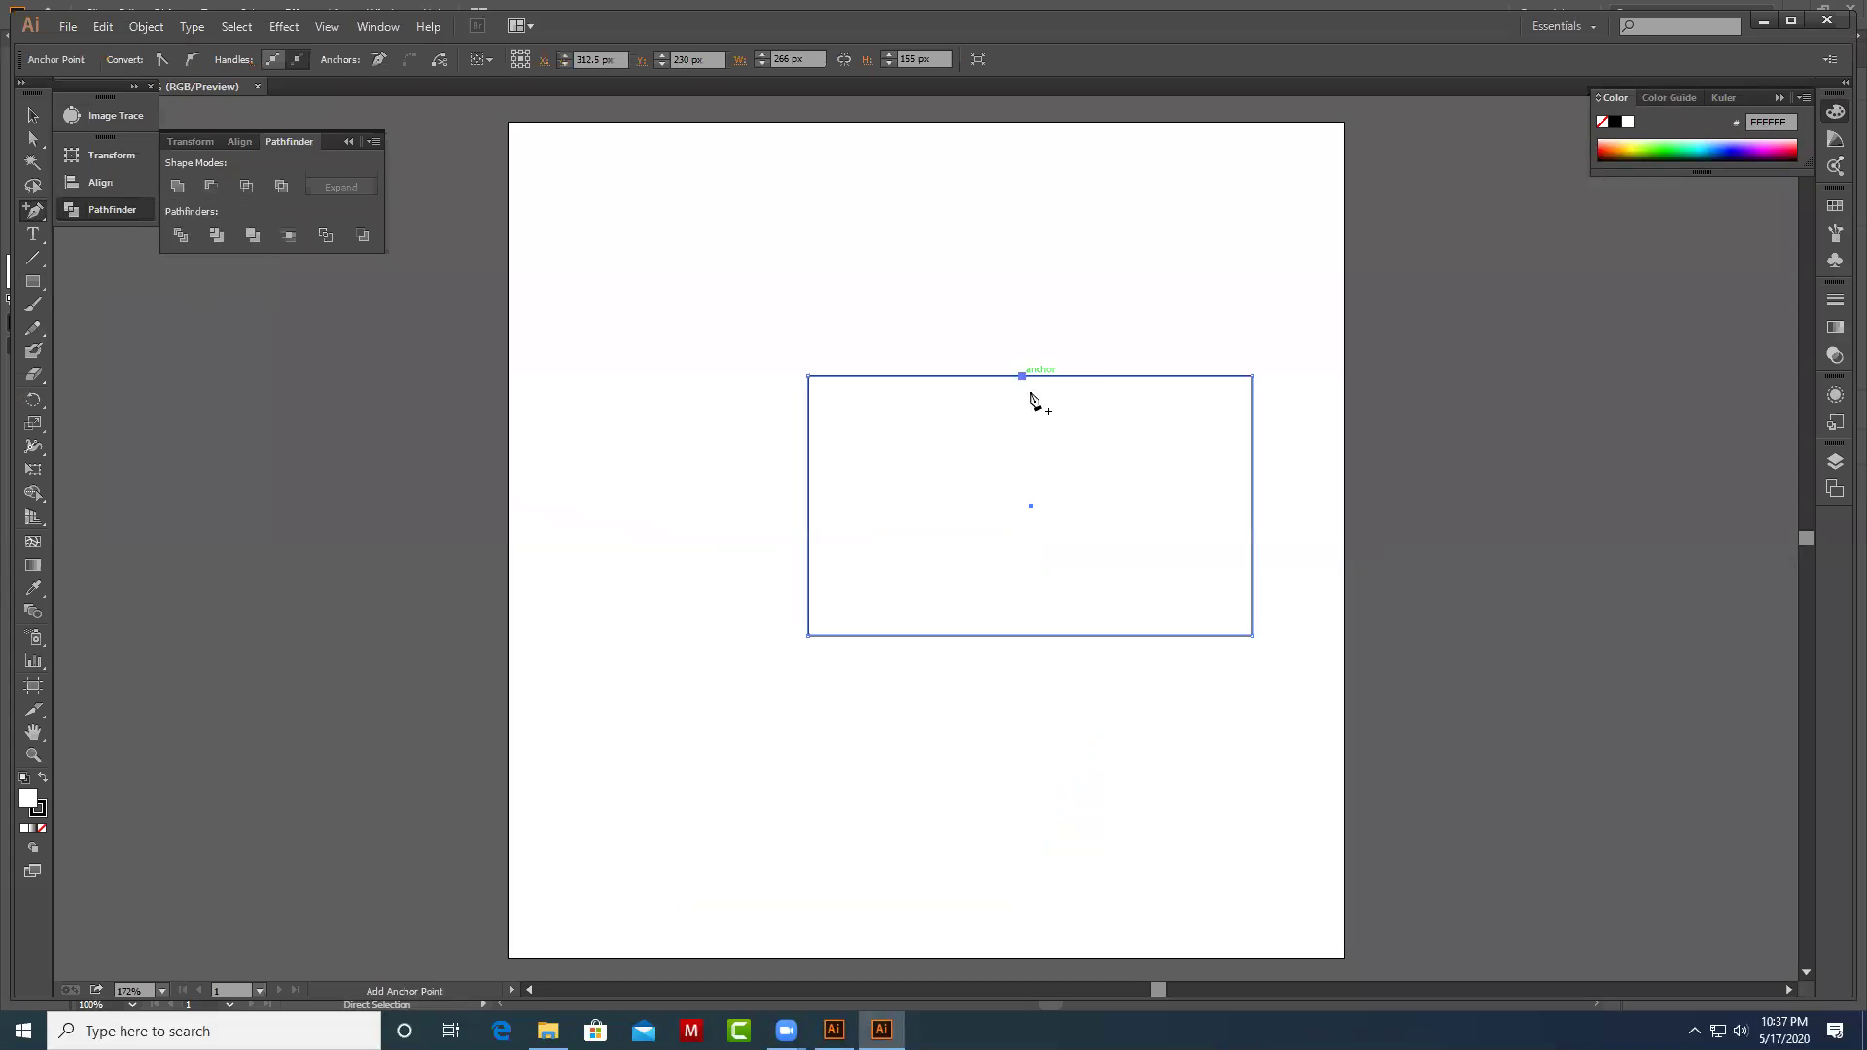
click(1029, 635)
click(33, 138)
mouse_move(980, 336)
mouse_down()
mouse_move(1058, 435)
mouse_move(1020, 268)
mouse_move(1001, 277)
mouse_move(1045, 235)
mouse_up()
click(1040, 218)
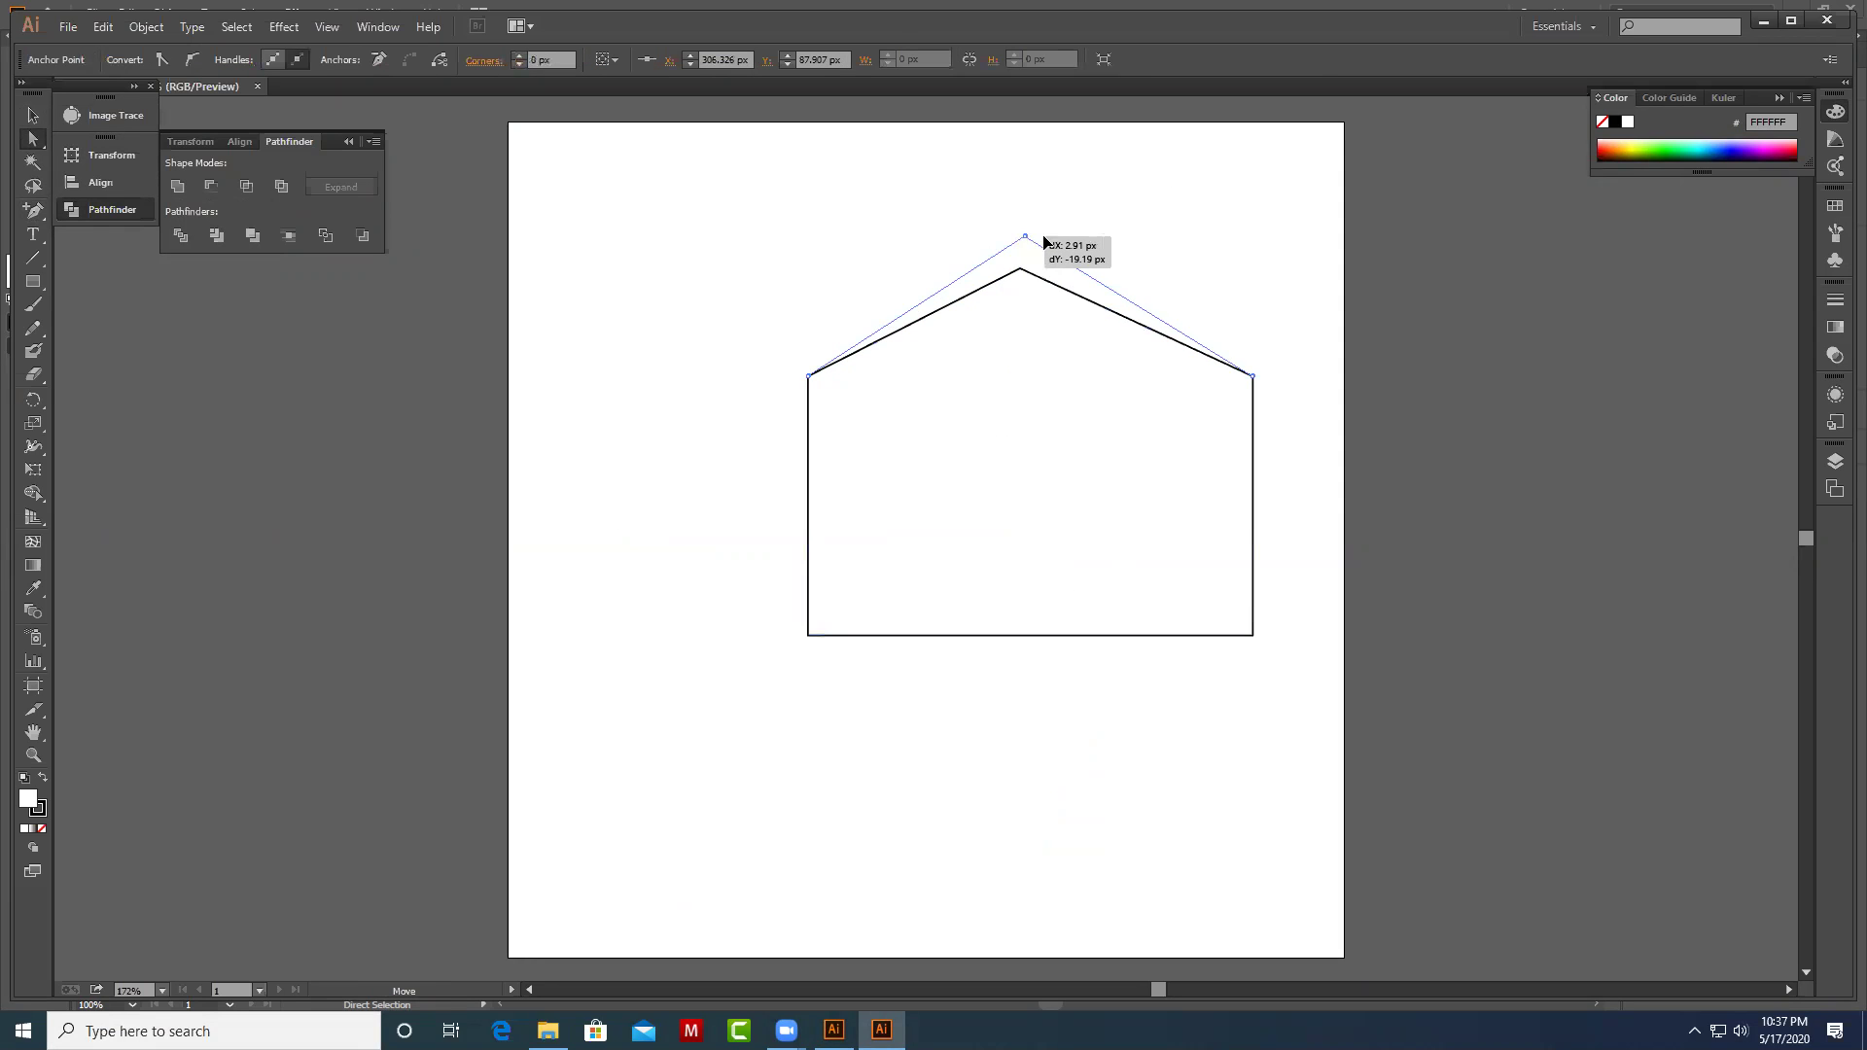
drag(1030, 636, 1032, 763)
Delete the hexagon path in CS6, upper anchors first, then the remaining V-shaped part.
click(1242, 201)
click(836, 525)
key(Delete)
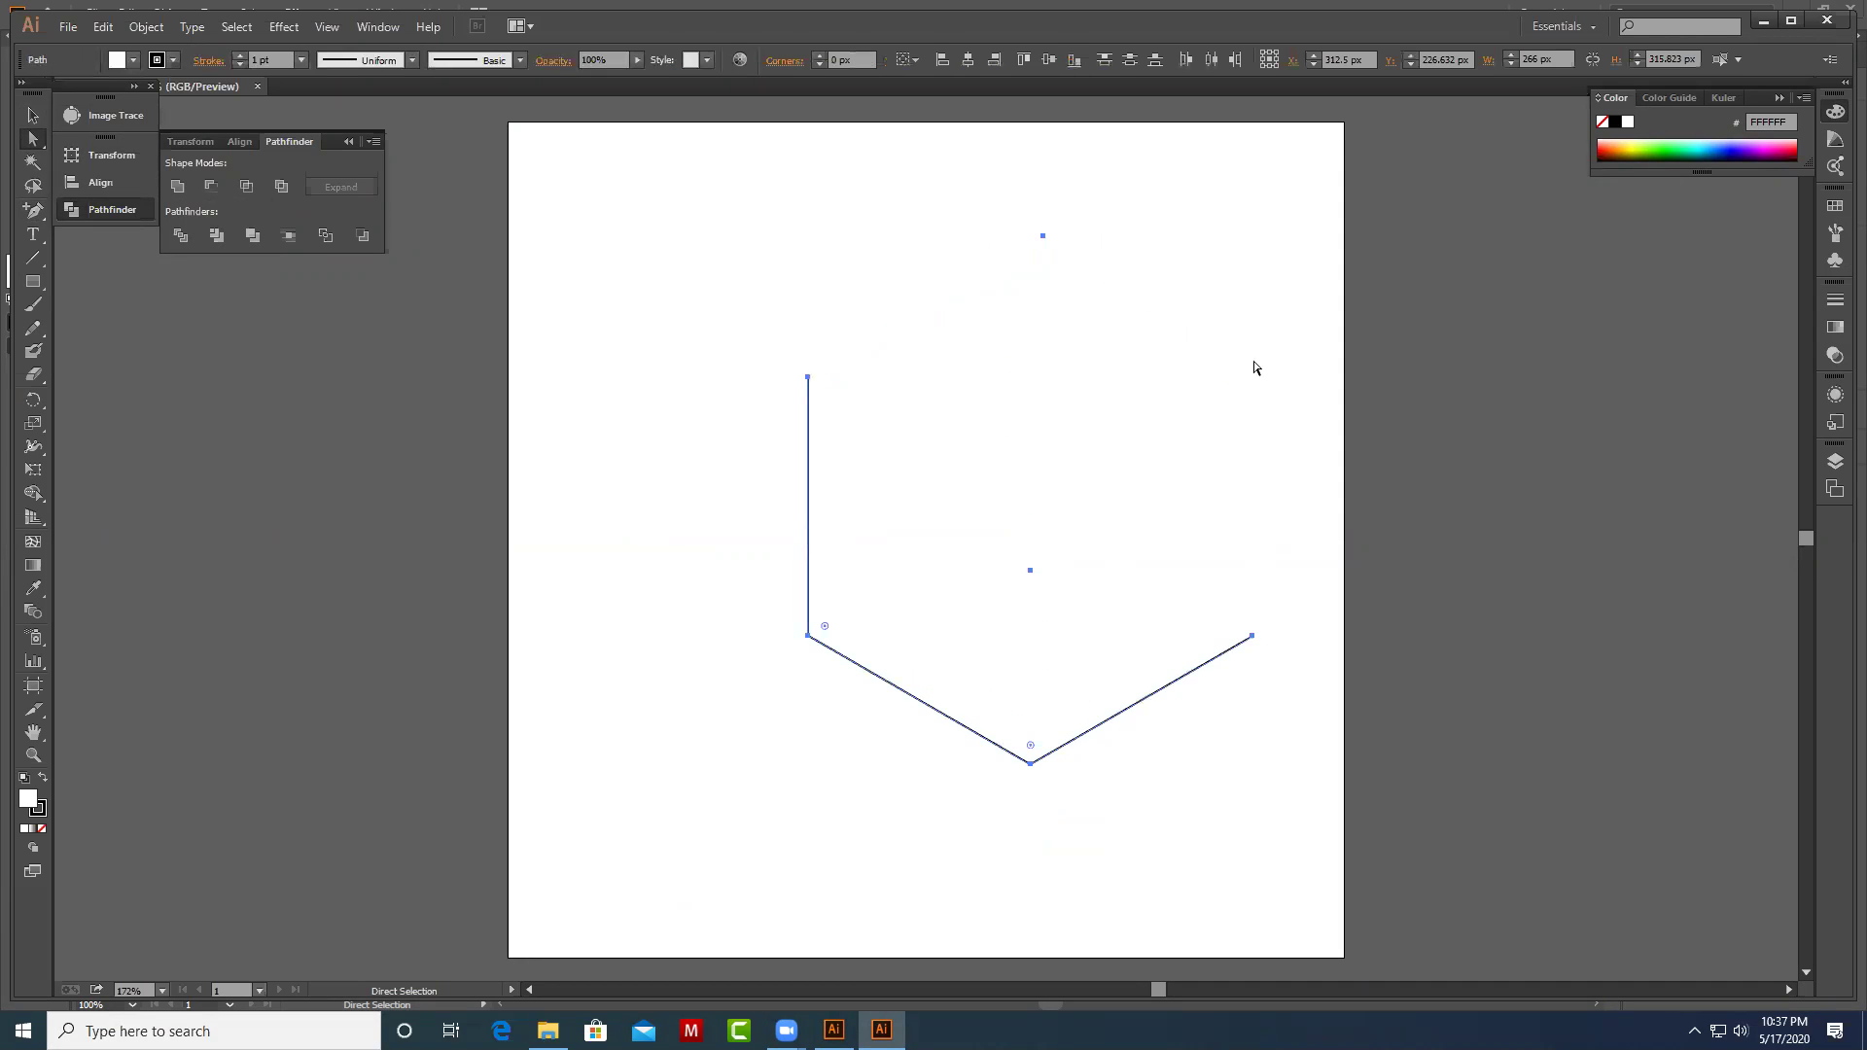
drag(1268, 486, 655, 770)
key(Delete)
In the other document, undo edits until only the right edge stays curved.
drag(784, 222, 866, 573)
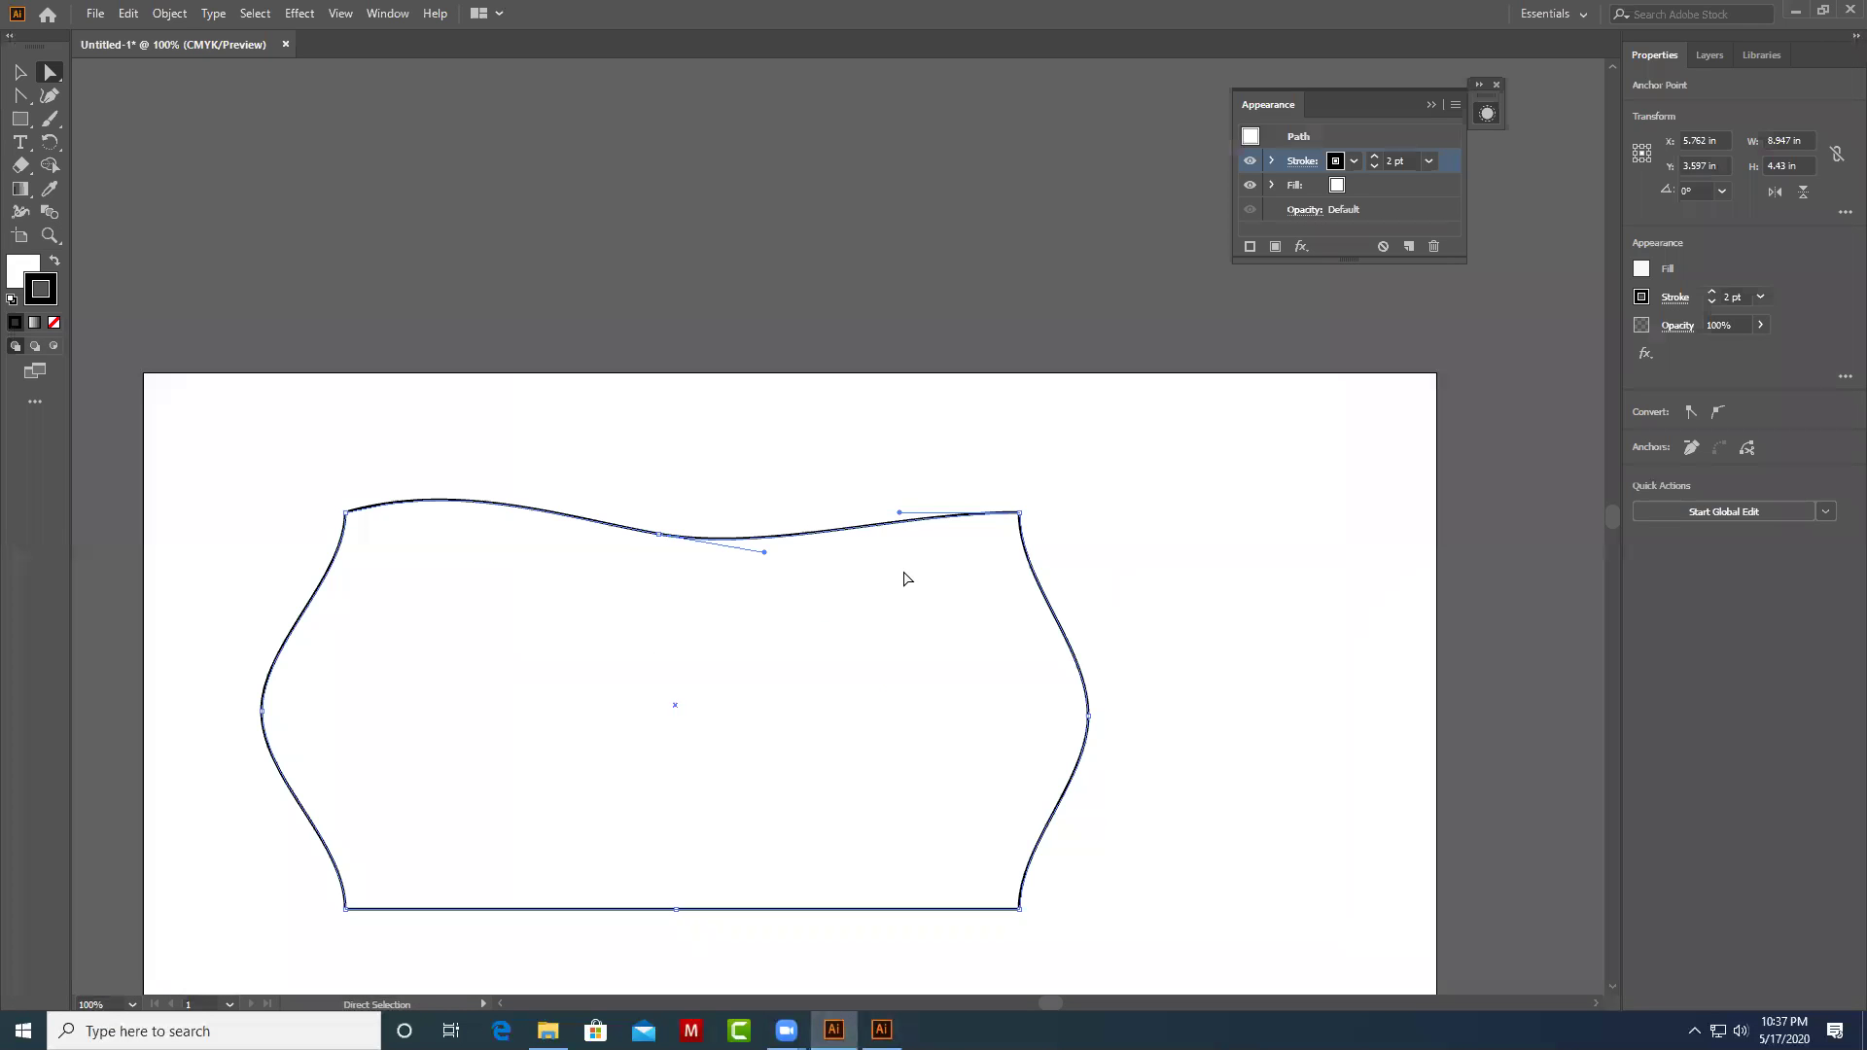
click(1113, 473)
key(ctrl+z)
key(ctrl+z)
key(ctrl+z)
key(ctrl+z)
key(ctrl+z)
click(1053, 470)
Pull the top-middle anchor up, convert it to a corner, and raise it into a tall peak.
click(645, 532)
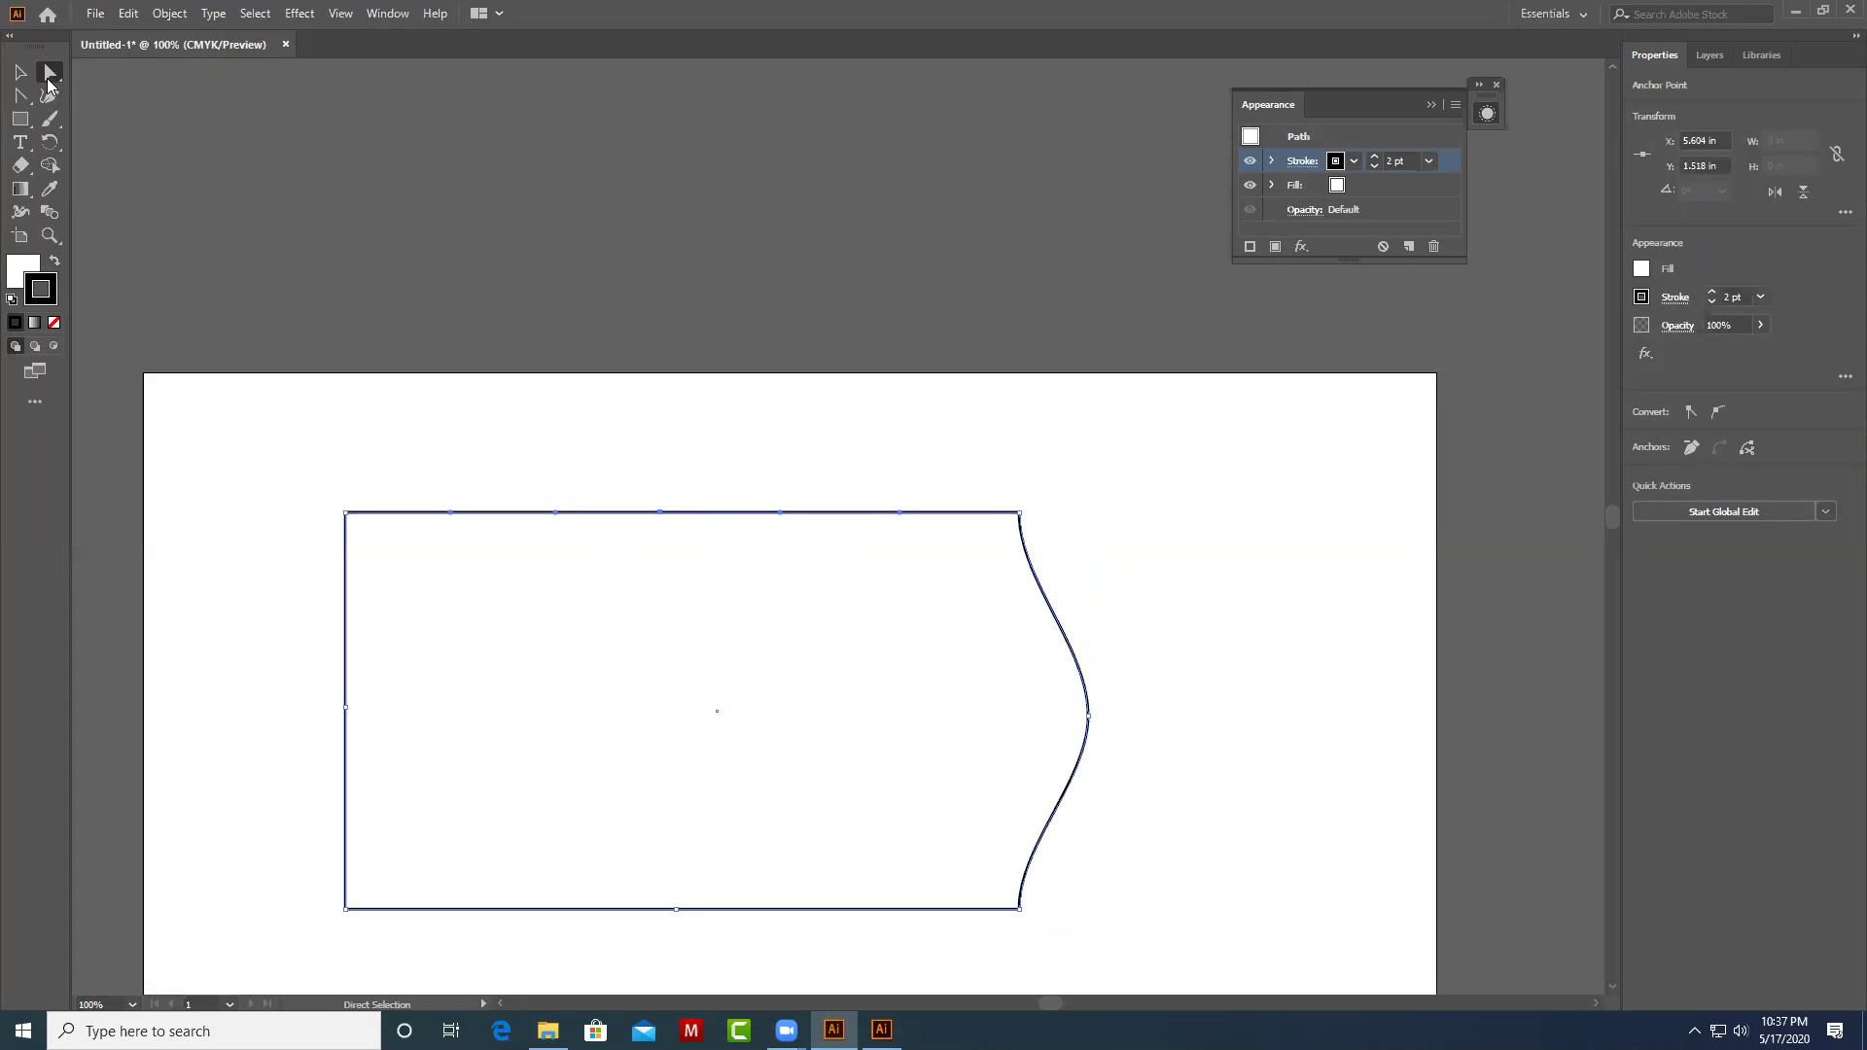
drag(659, 512, 674, 421)
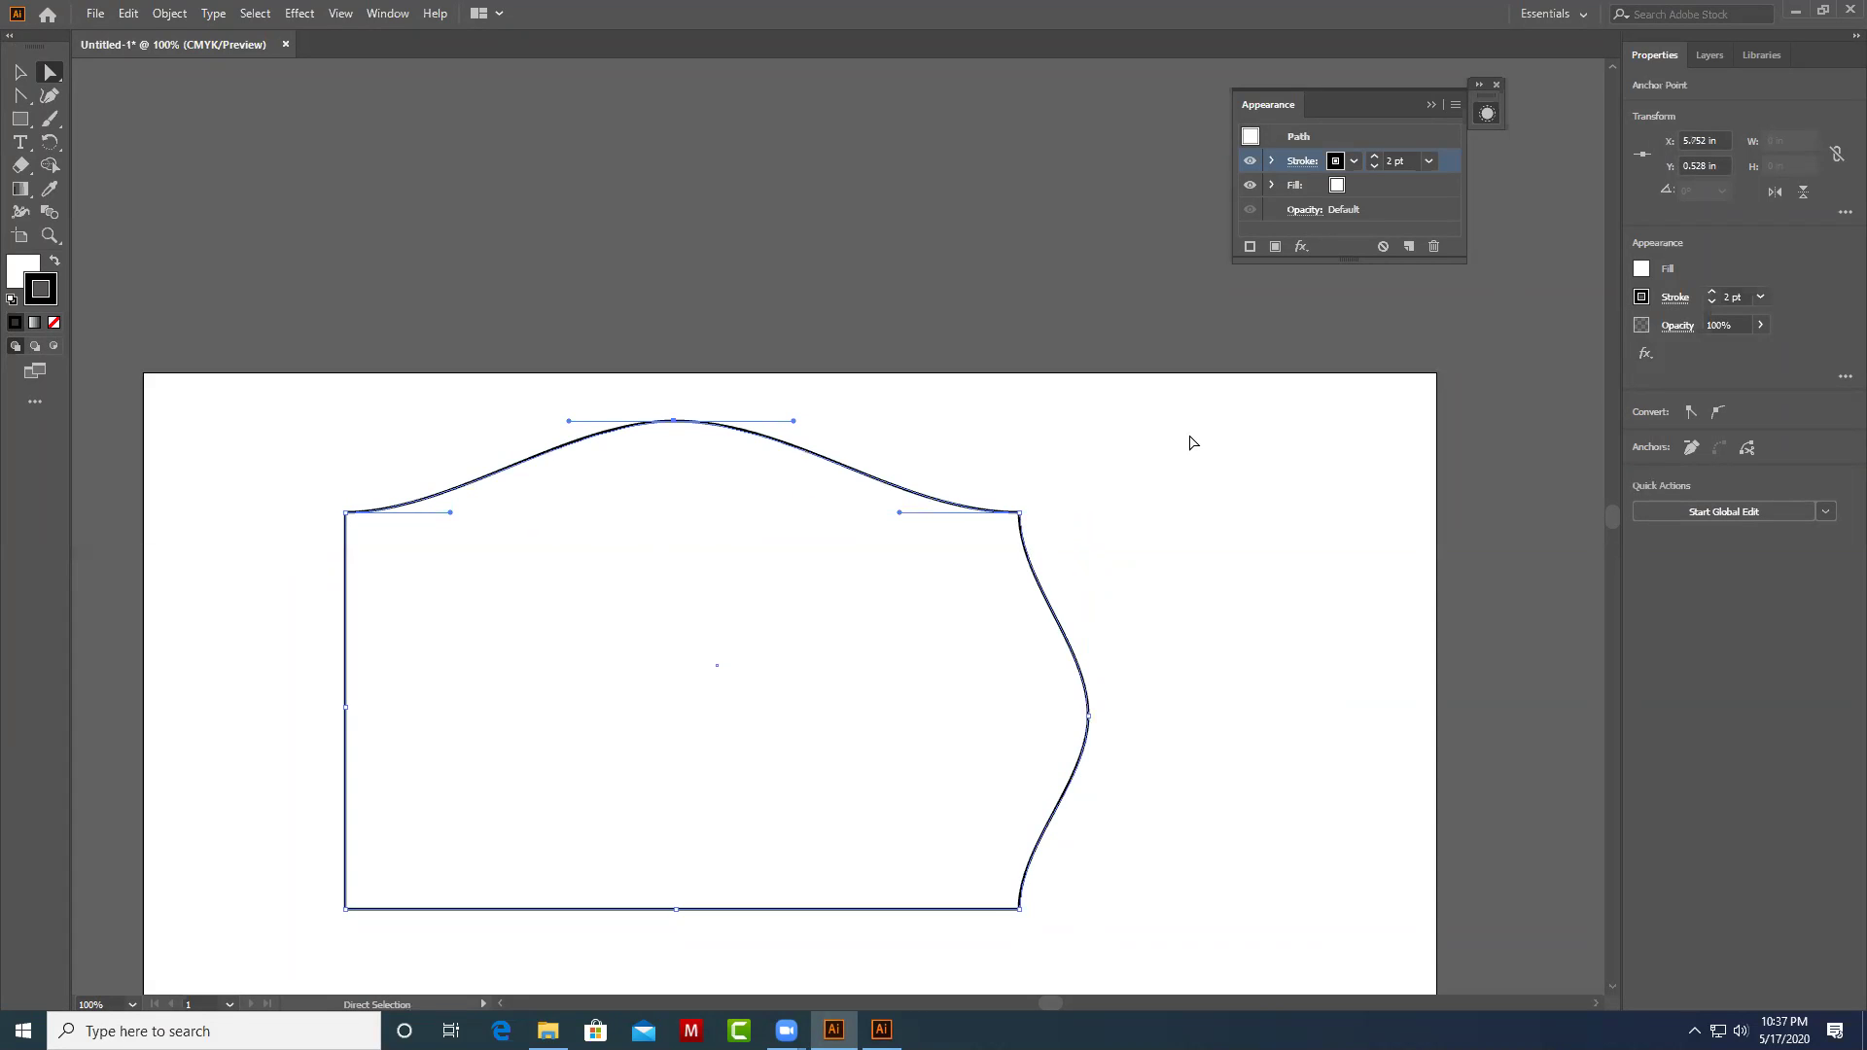
click(19, 95)
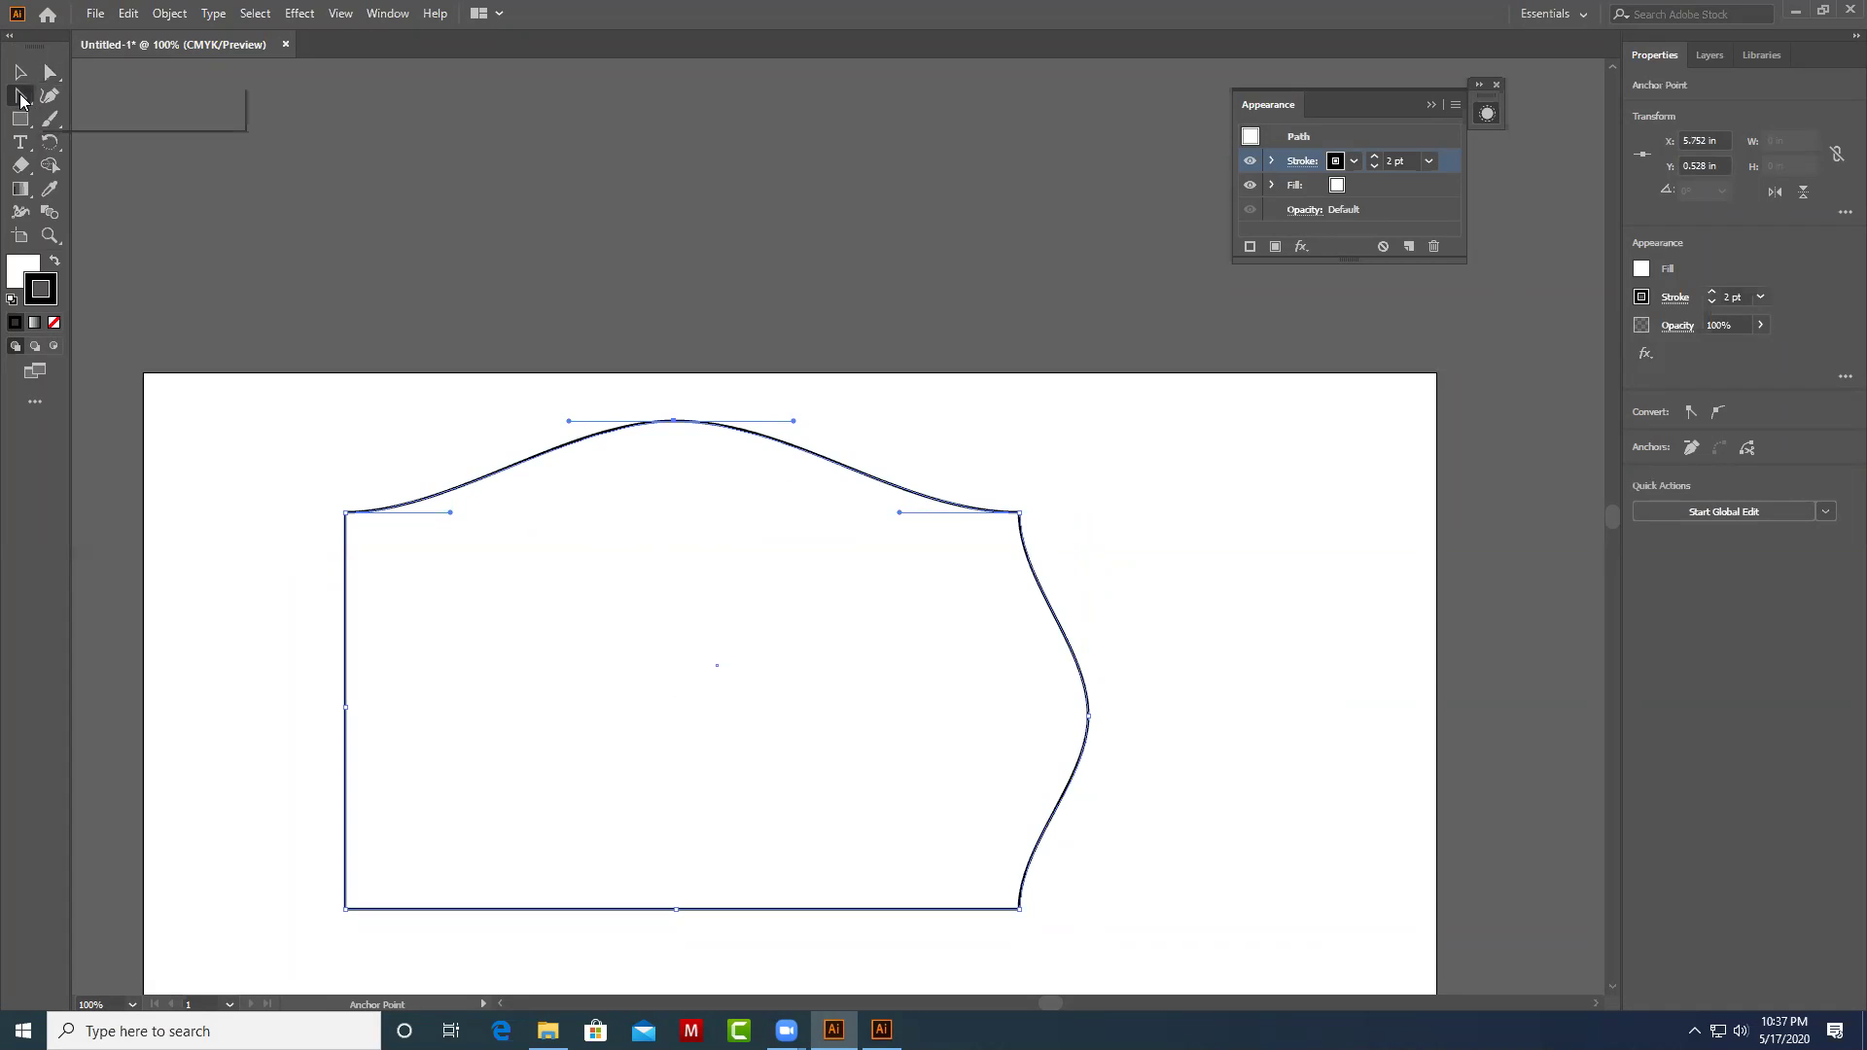
click(117, 119)
click(674, 420)
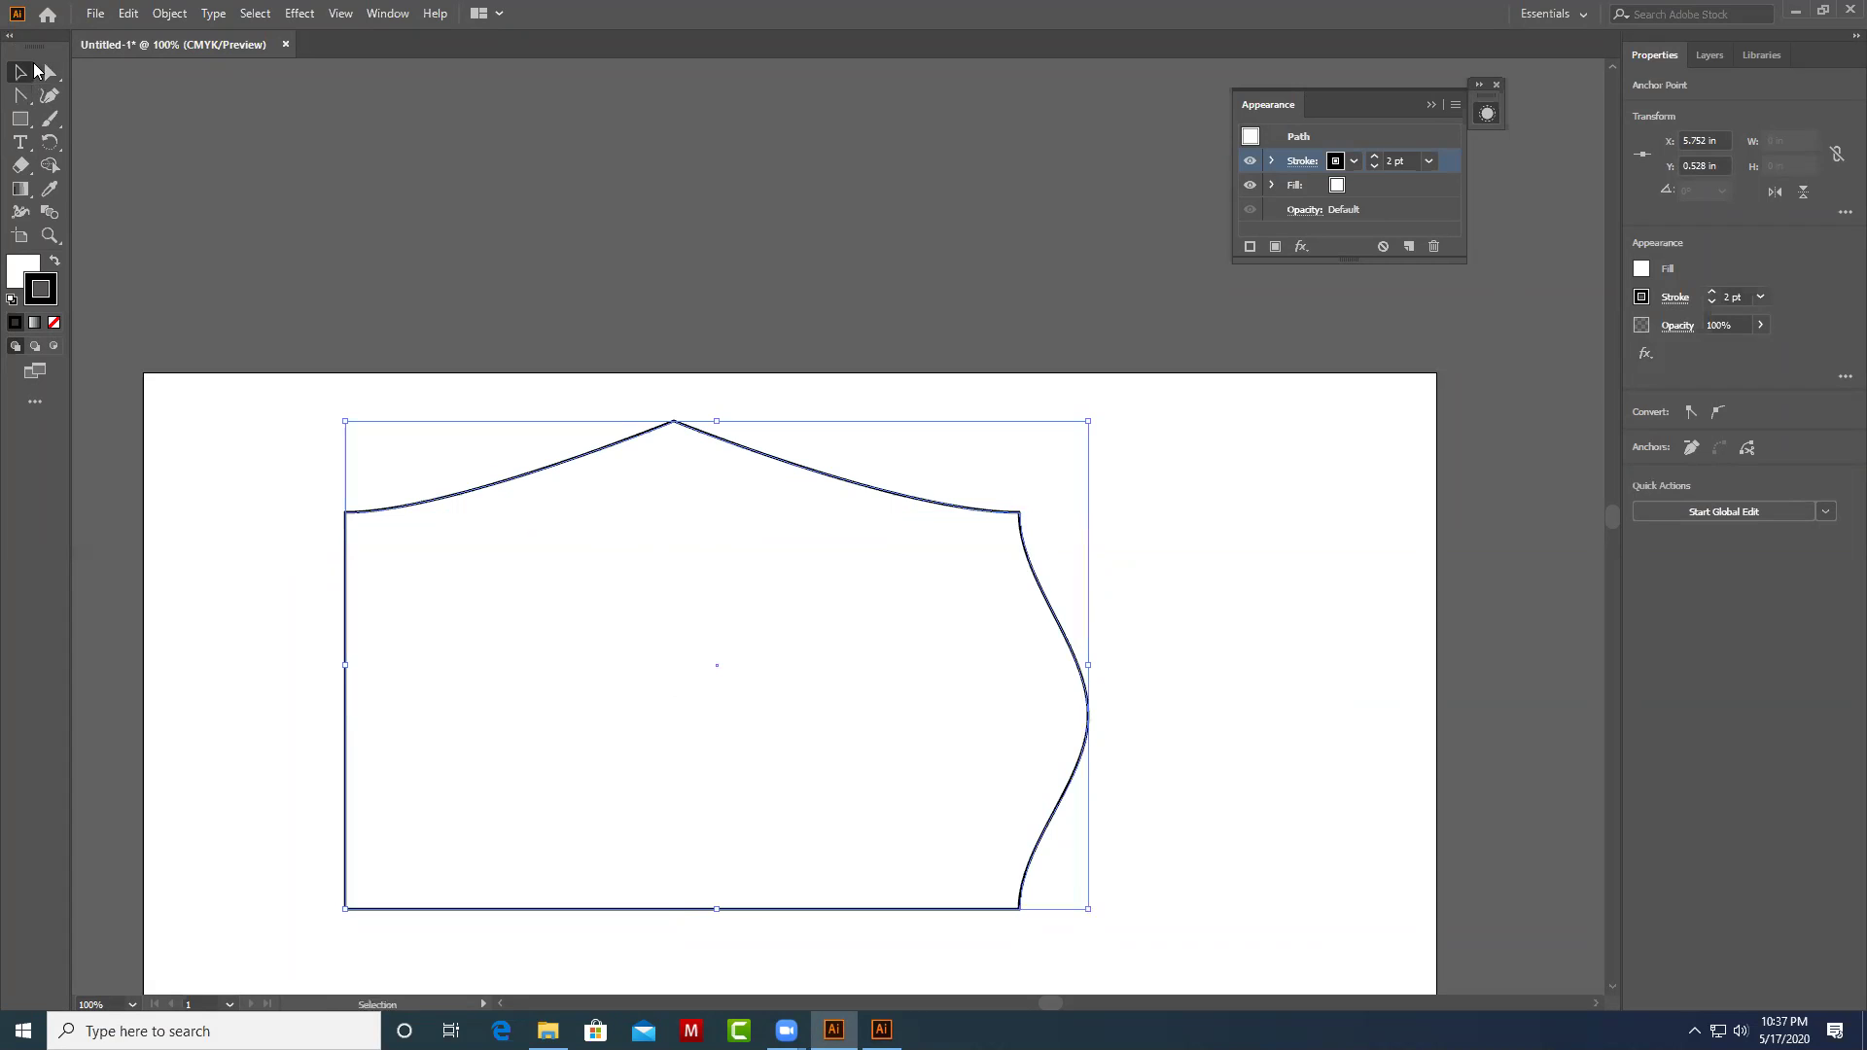
click(53, 77)
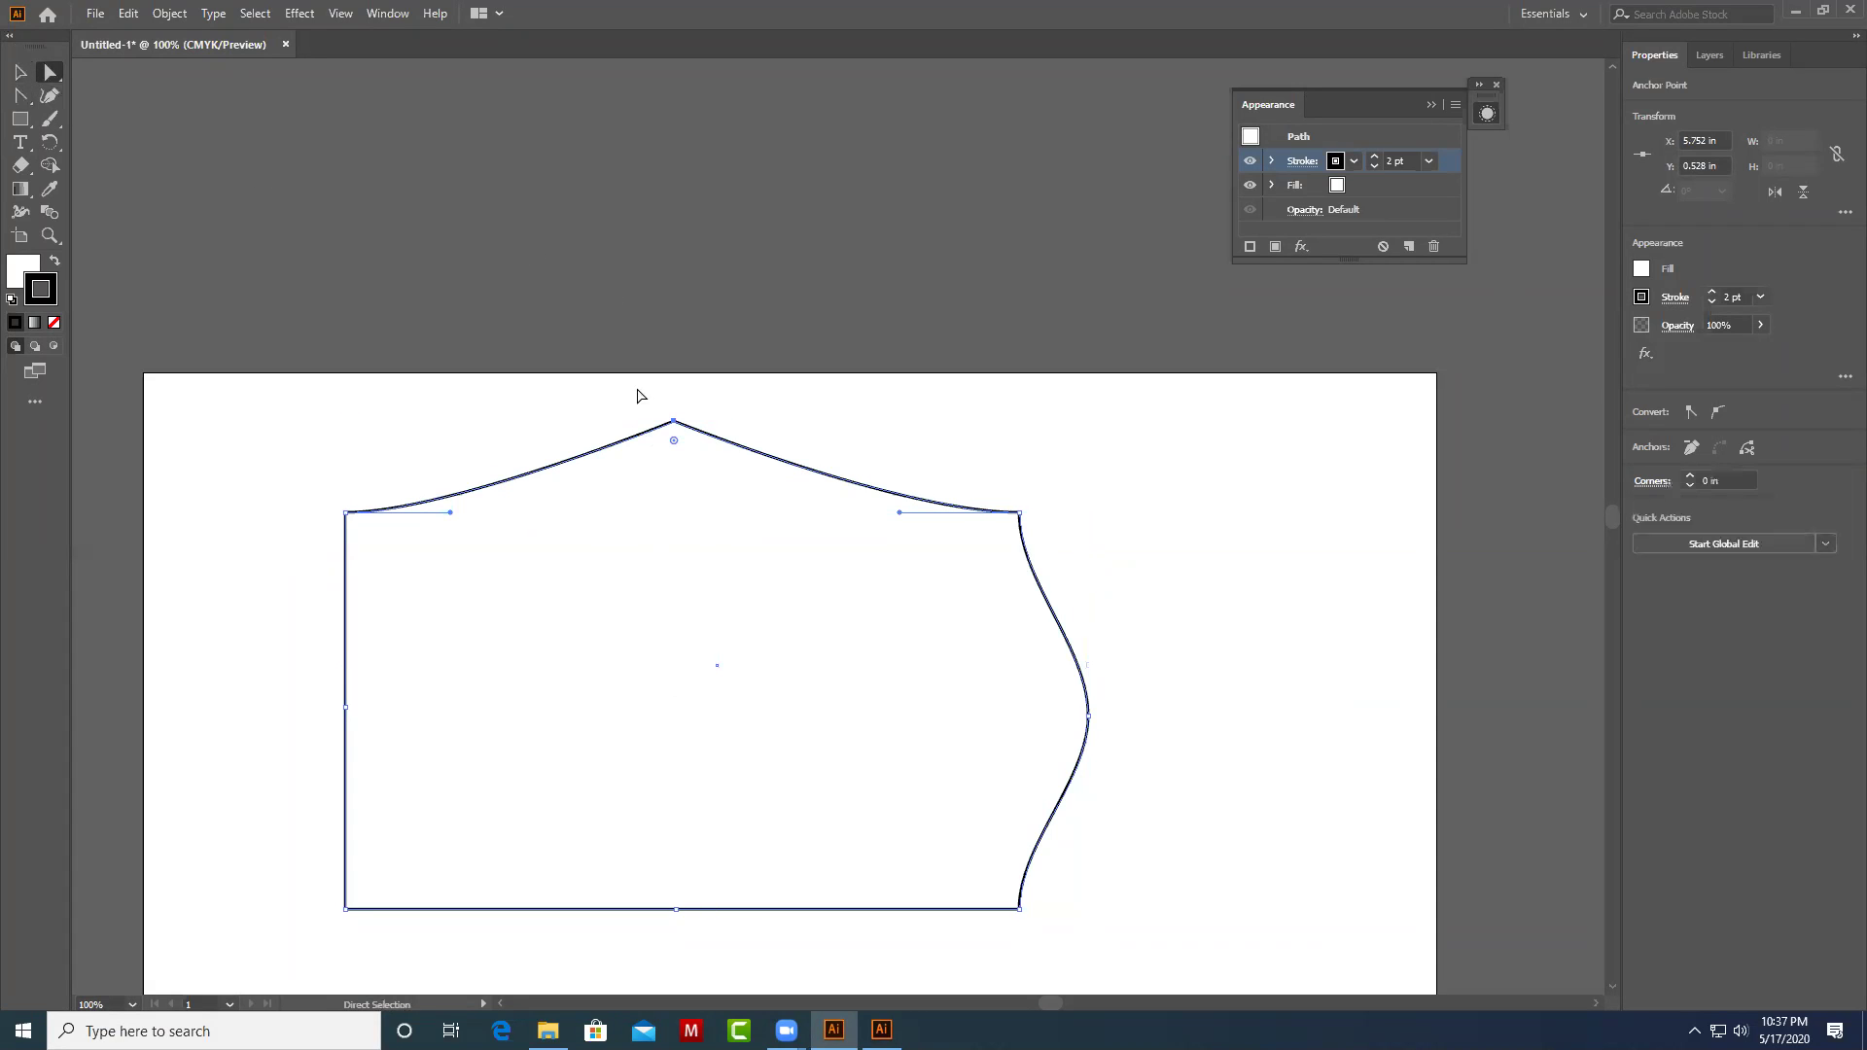
drag(674, 420, 678, 378)
click(1236, 537)
drag(1100, 455, 779, 630)
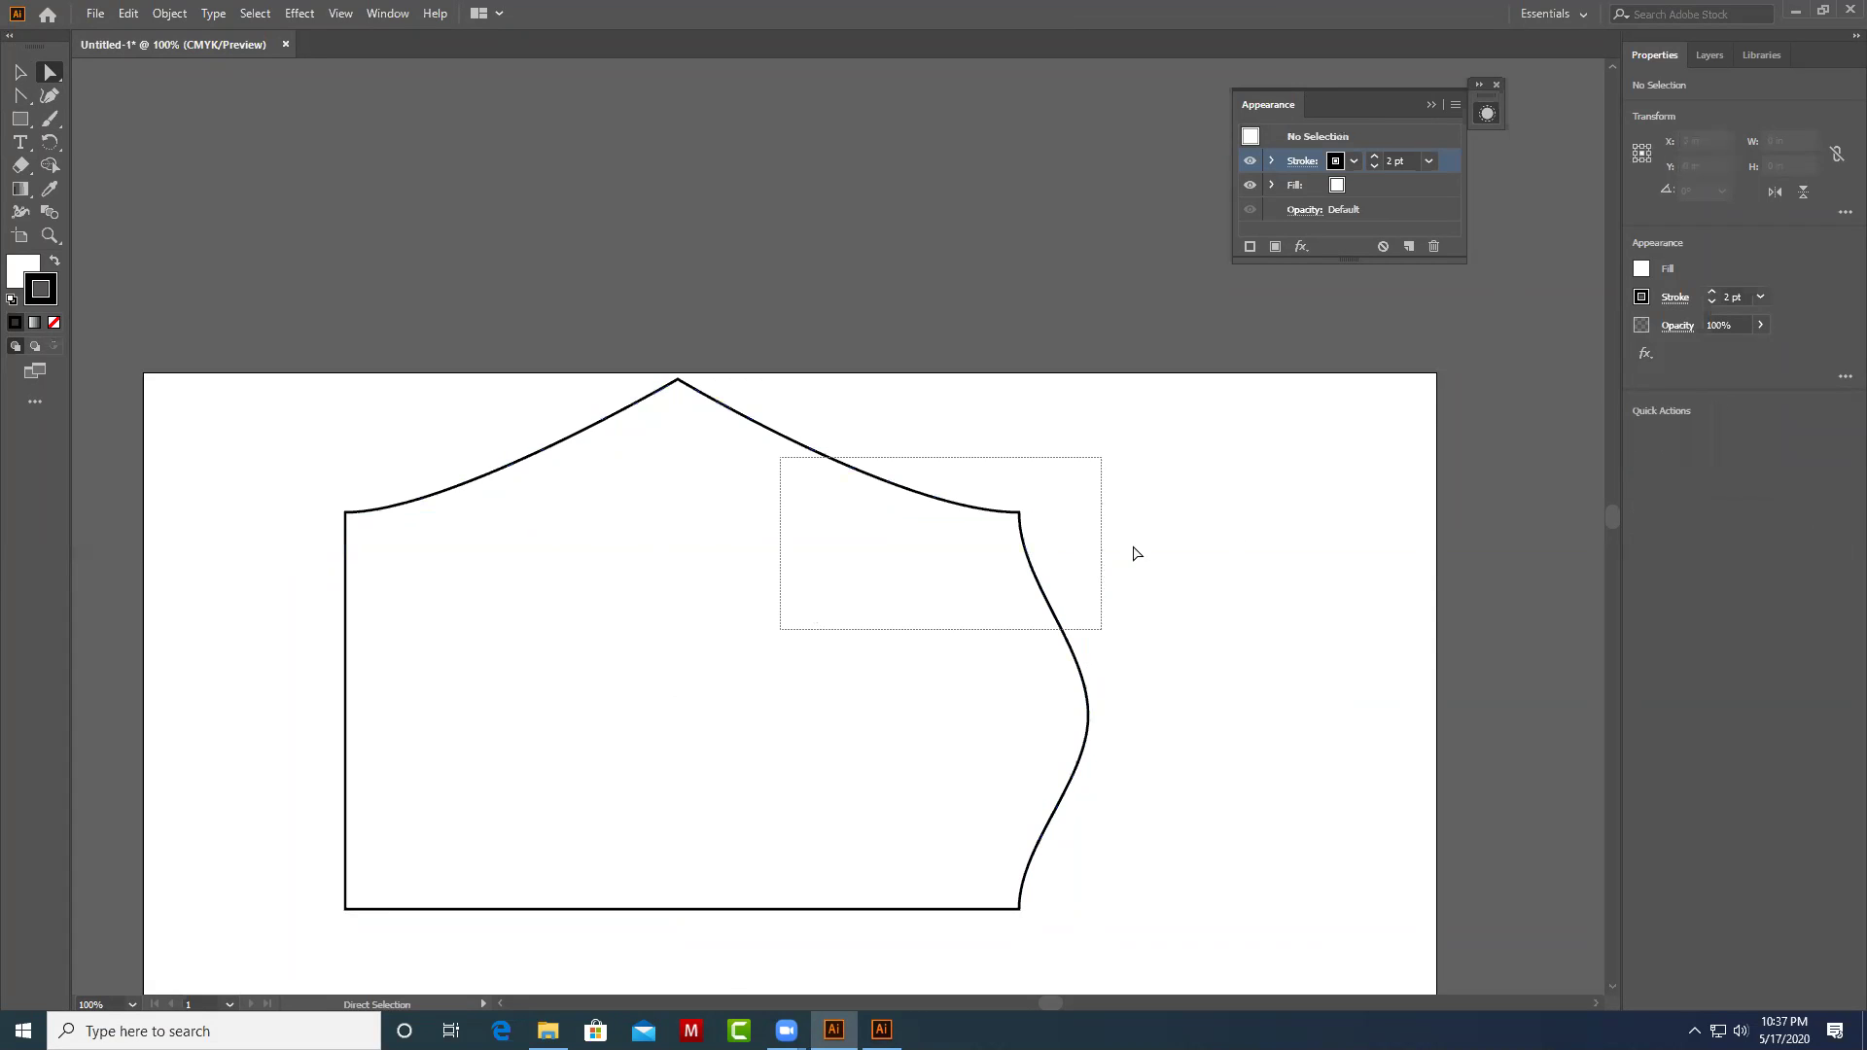
click(1151, 546)
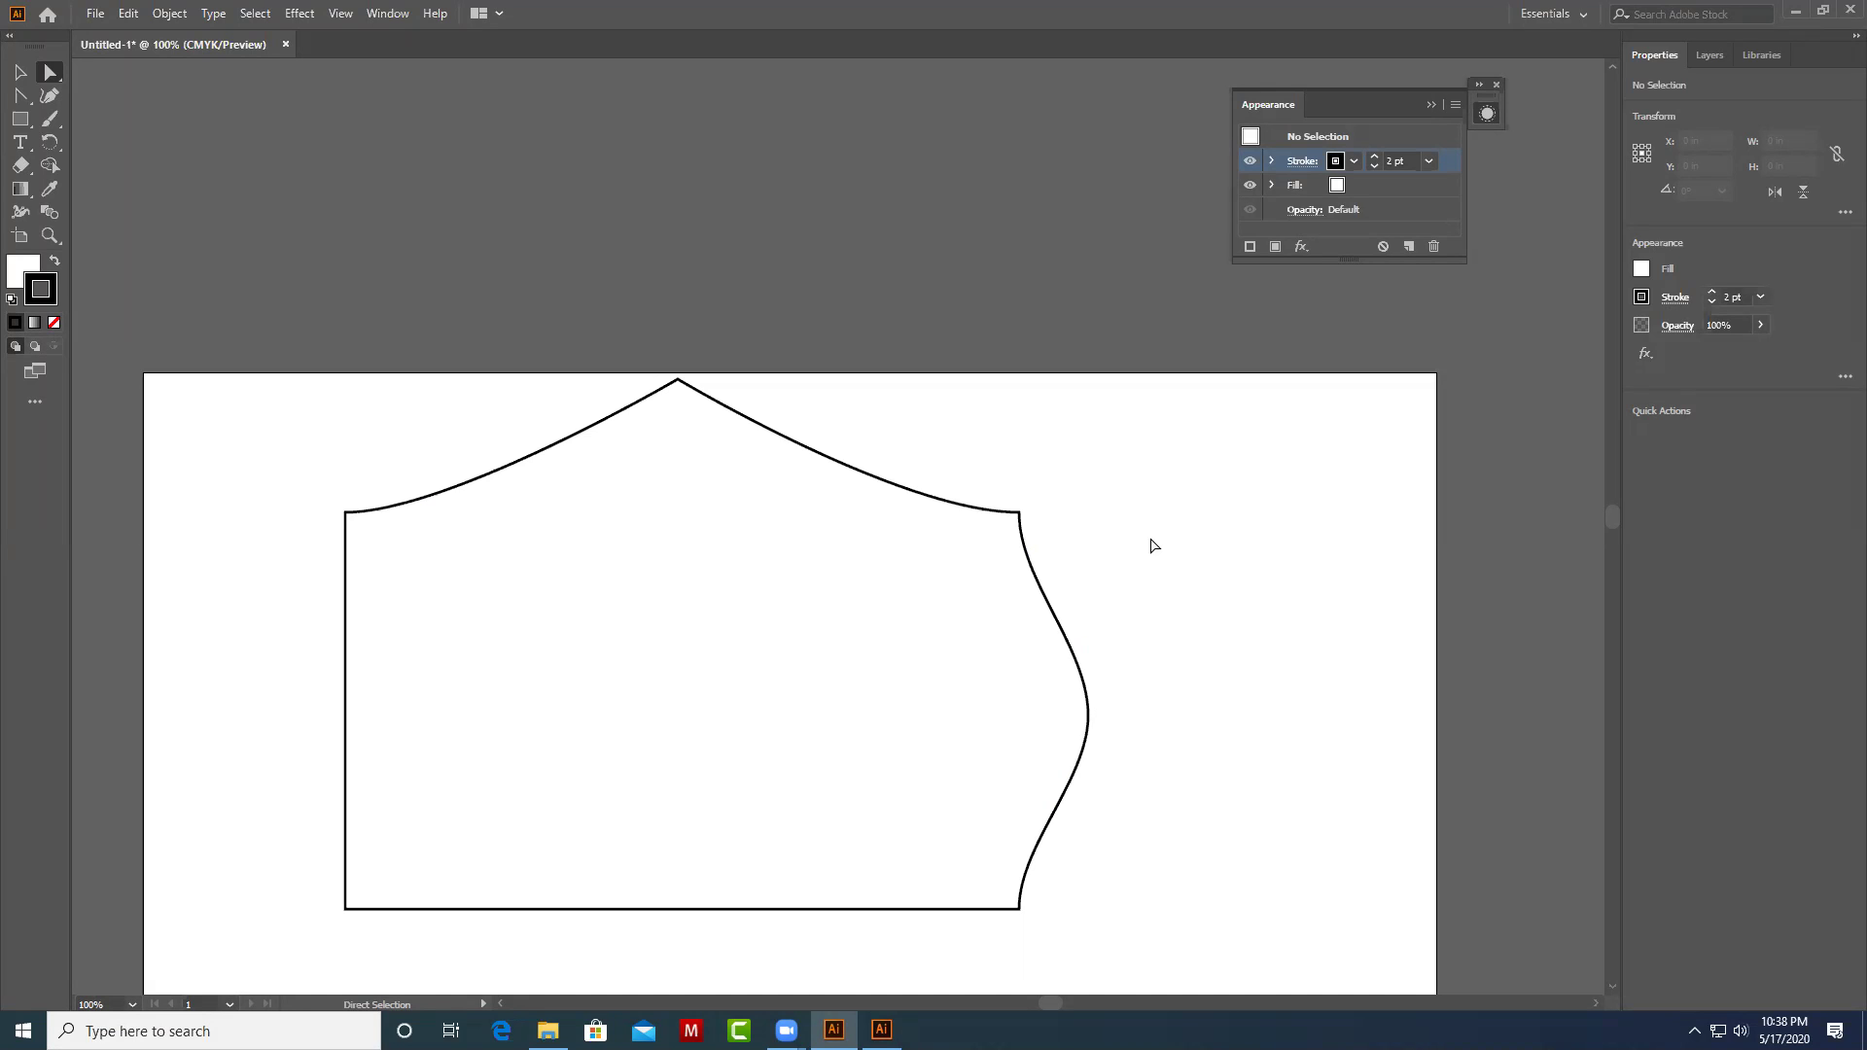
Redo the curved peak, shift the shape right and down, and raise the peak anchor higher.
key(ctrl+z)
key(ctrl+z)
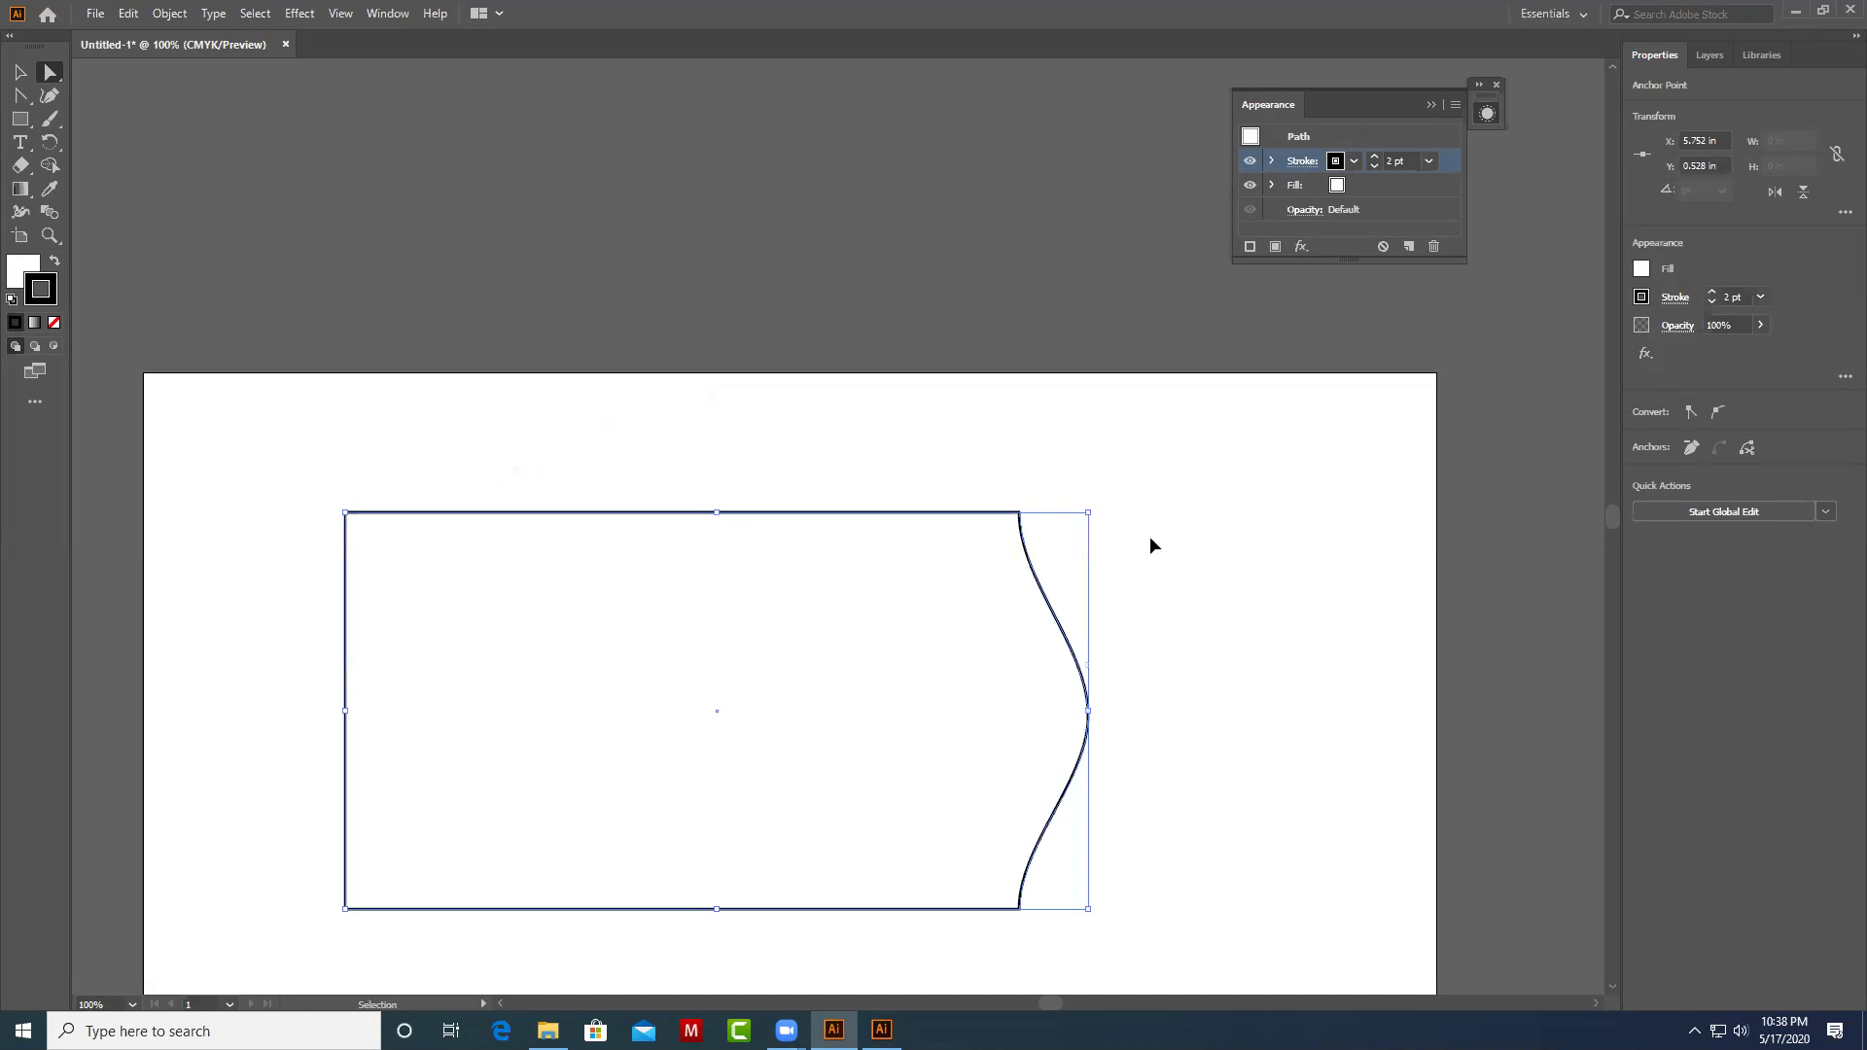
key(ctrl+shift+z)
key(ctrl+shift+z)
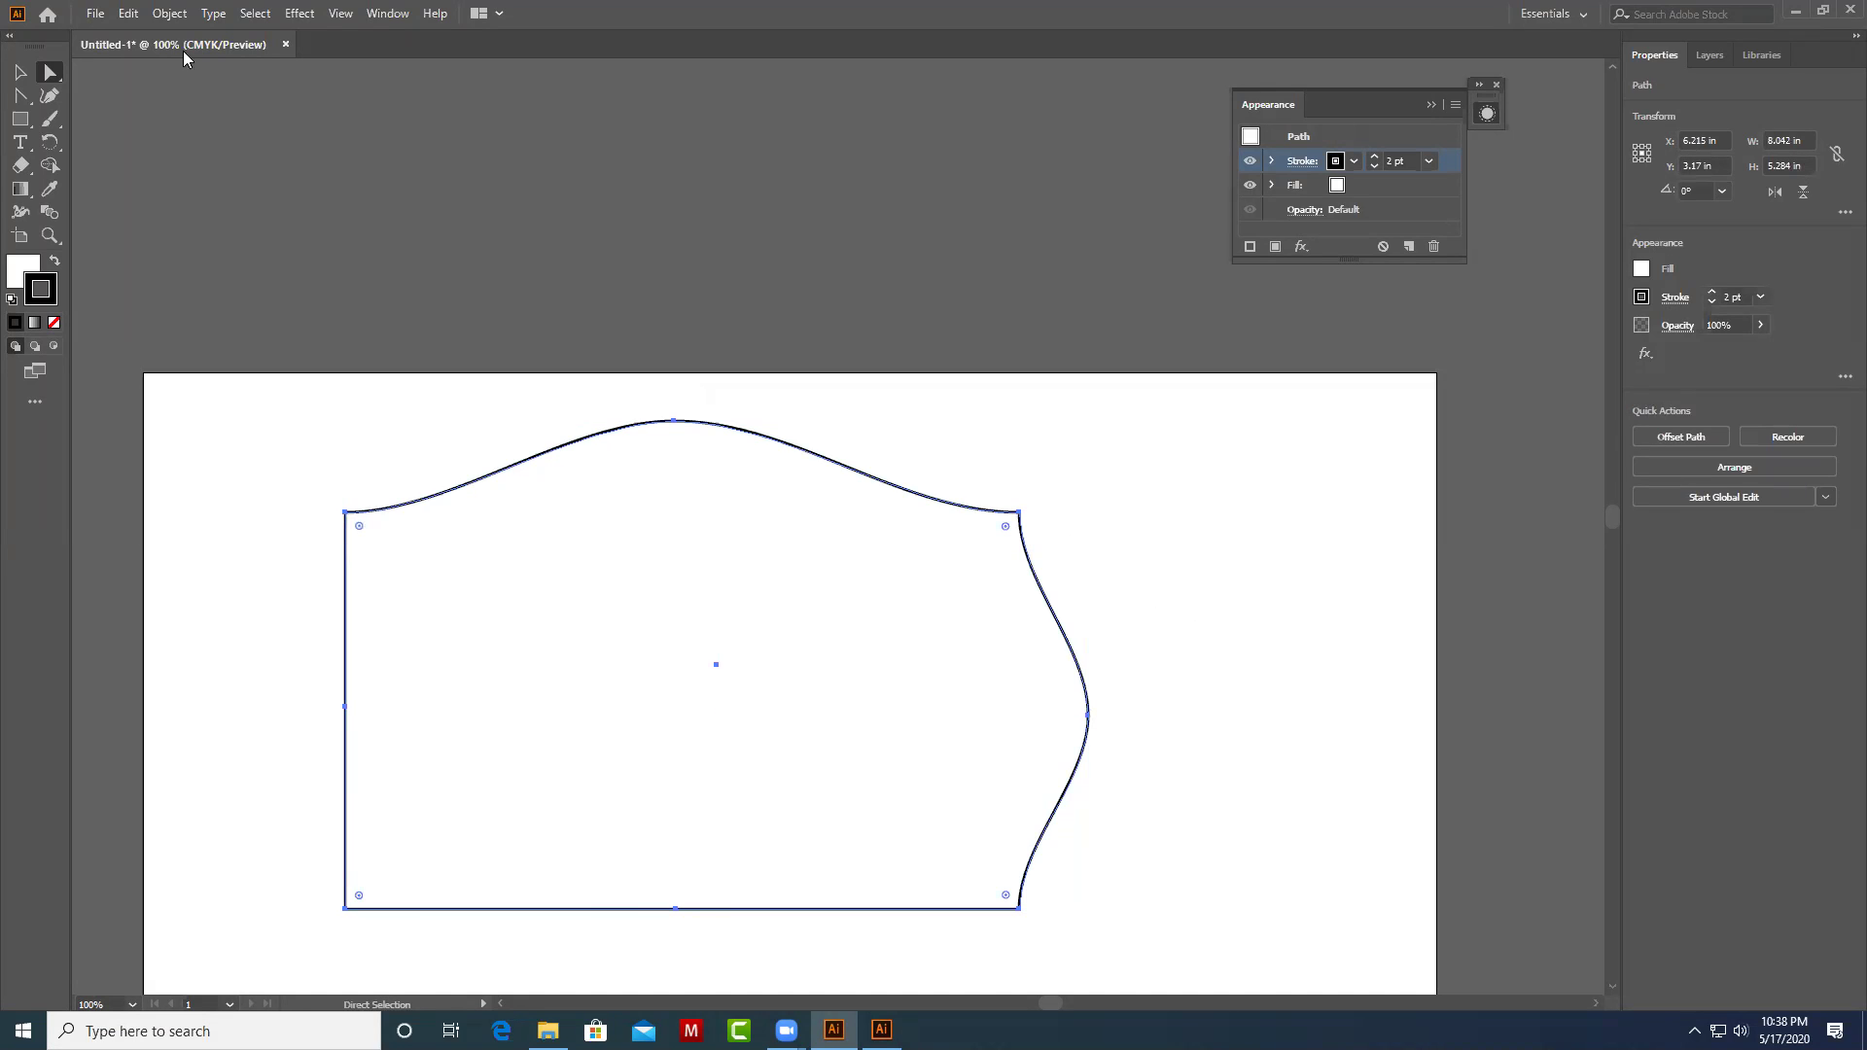
click(20, 95)
click(674, 420)
key(v)
drag(677, 420, 743, 444)
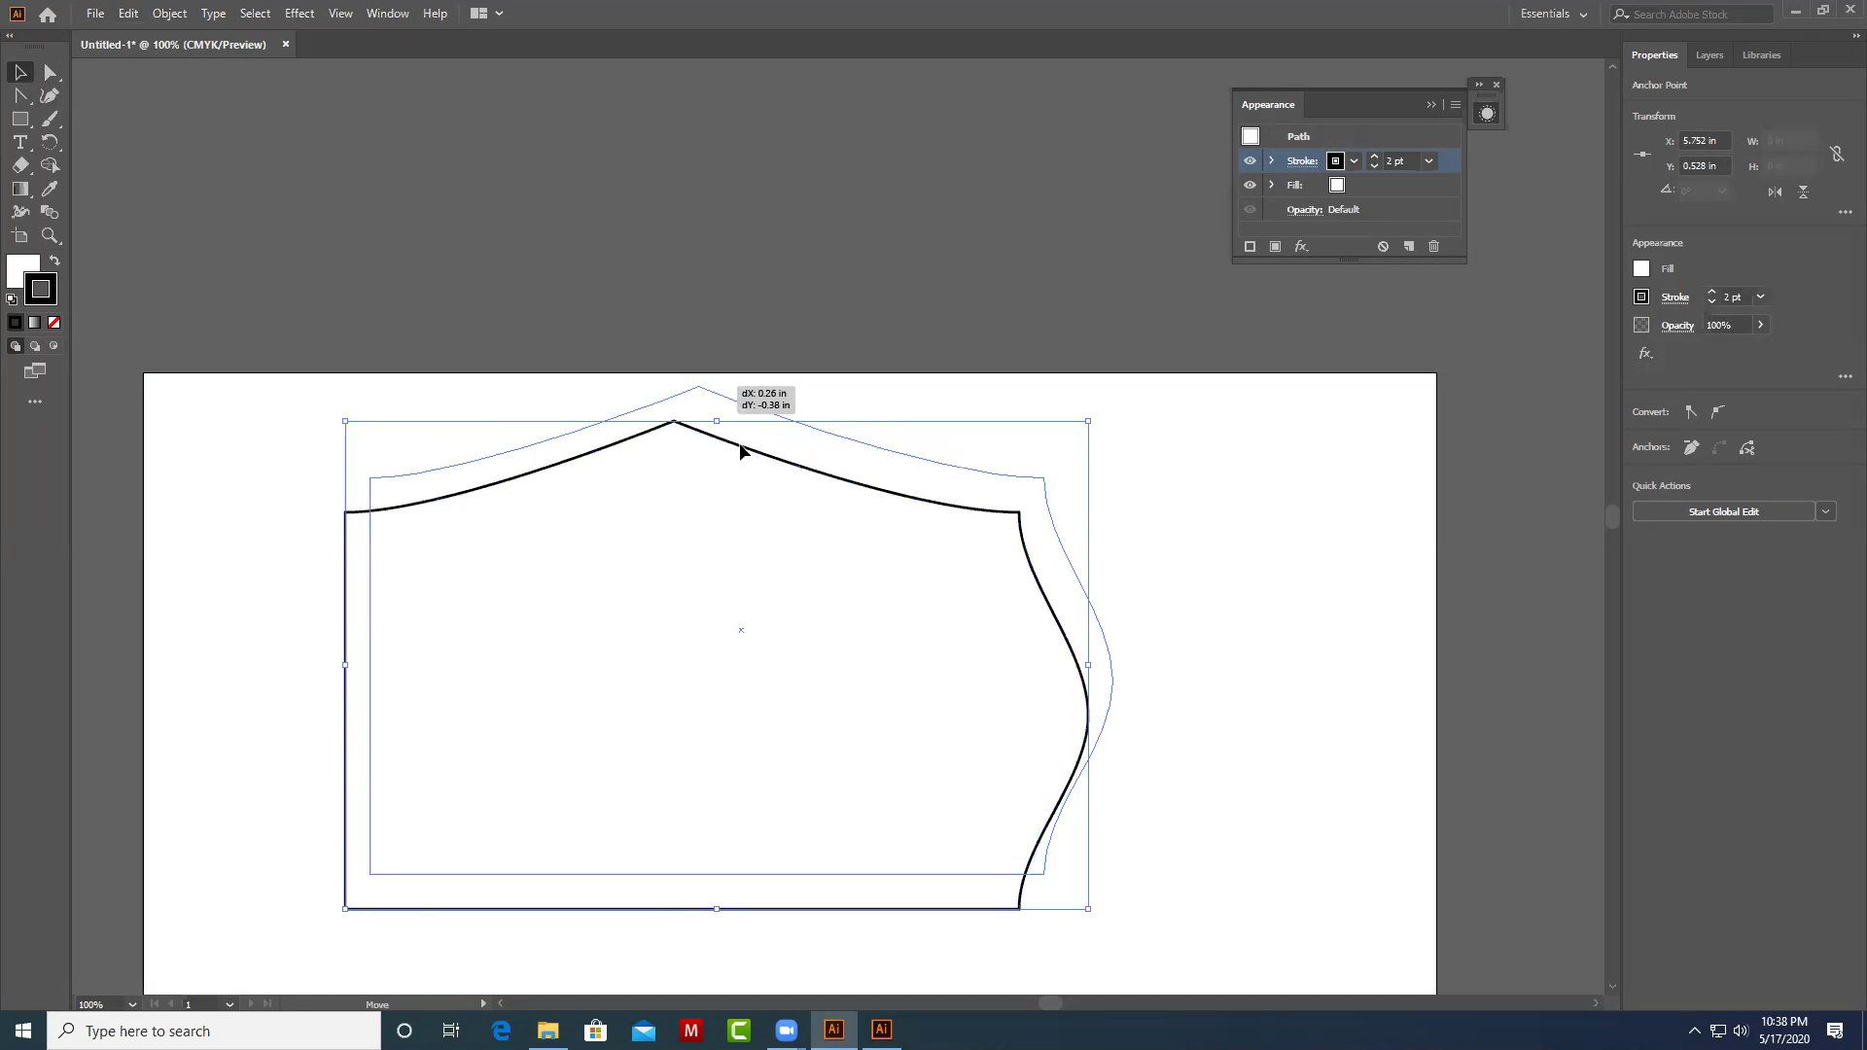
click(50, 72)
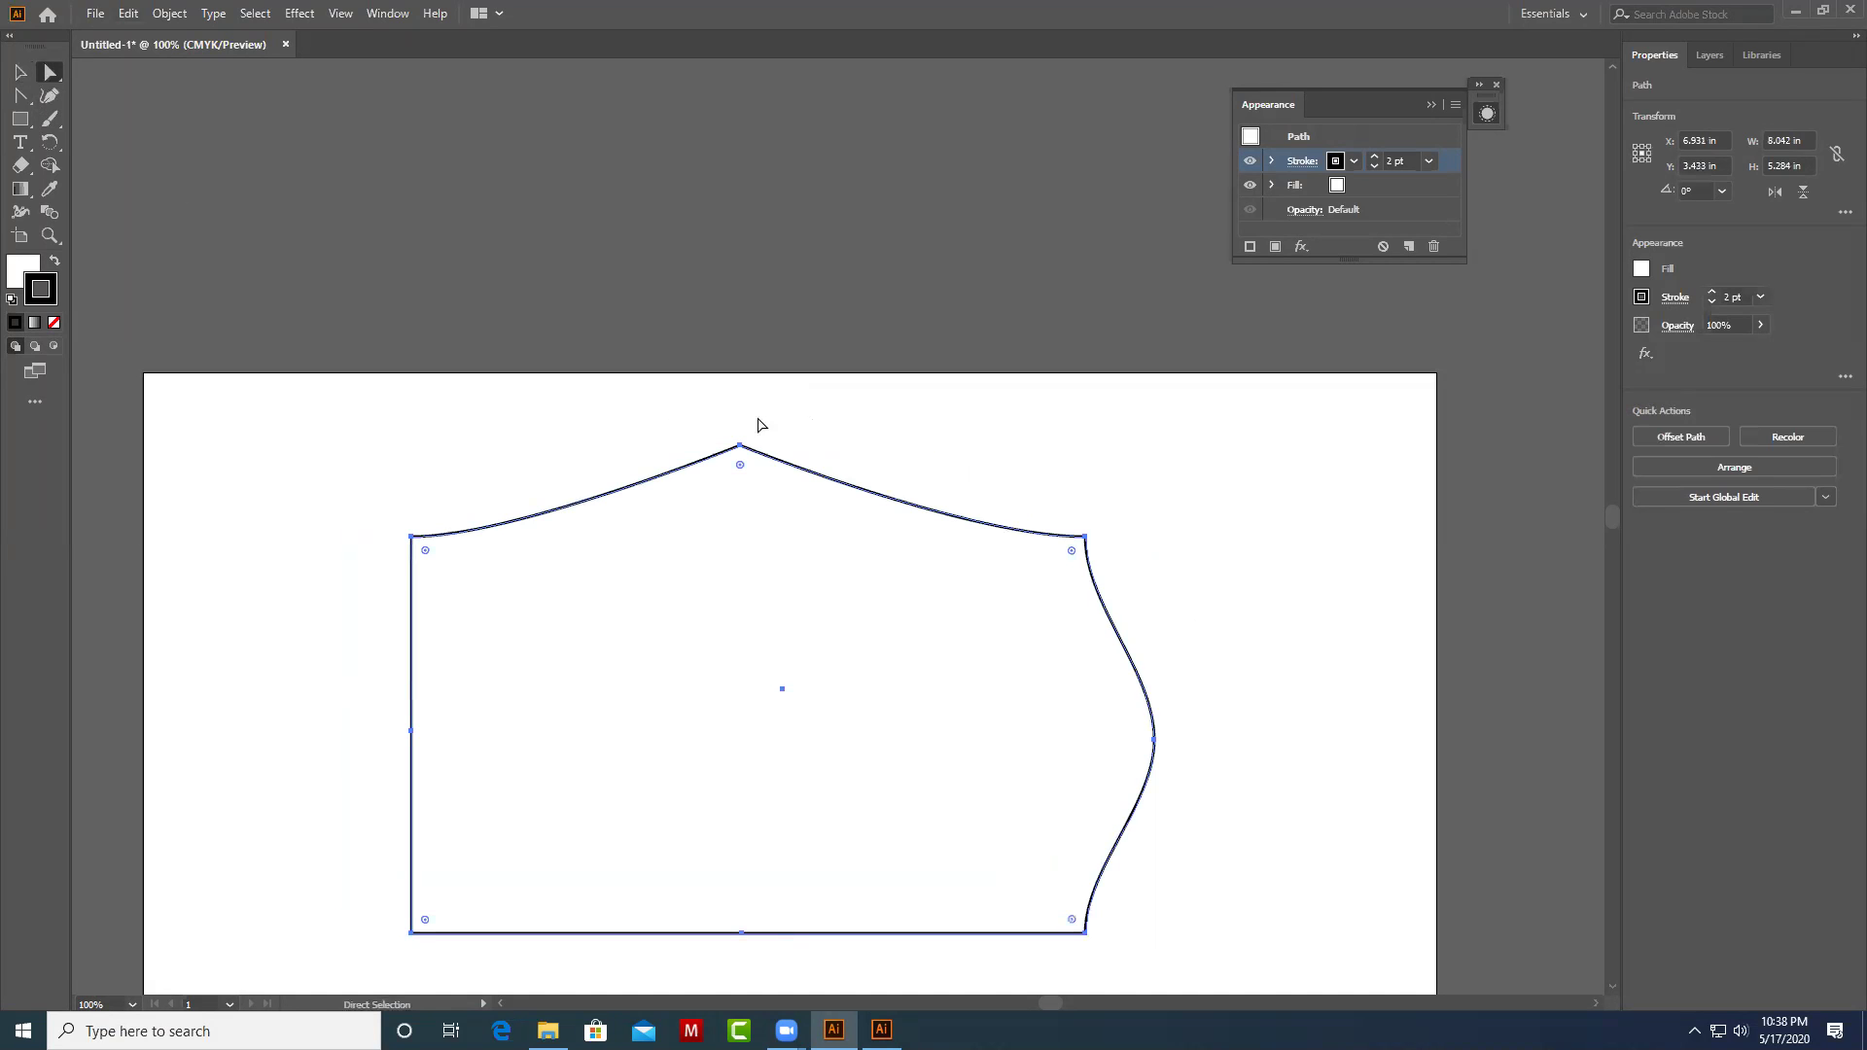
click(740, 447)
drag(741, 446, 773, 383)
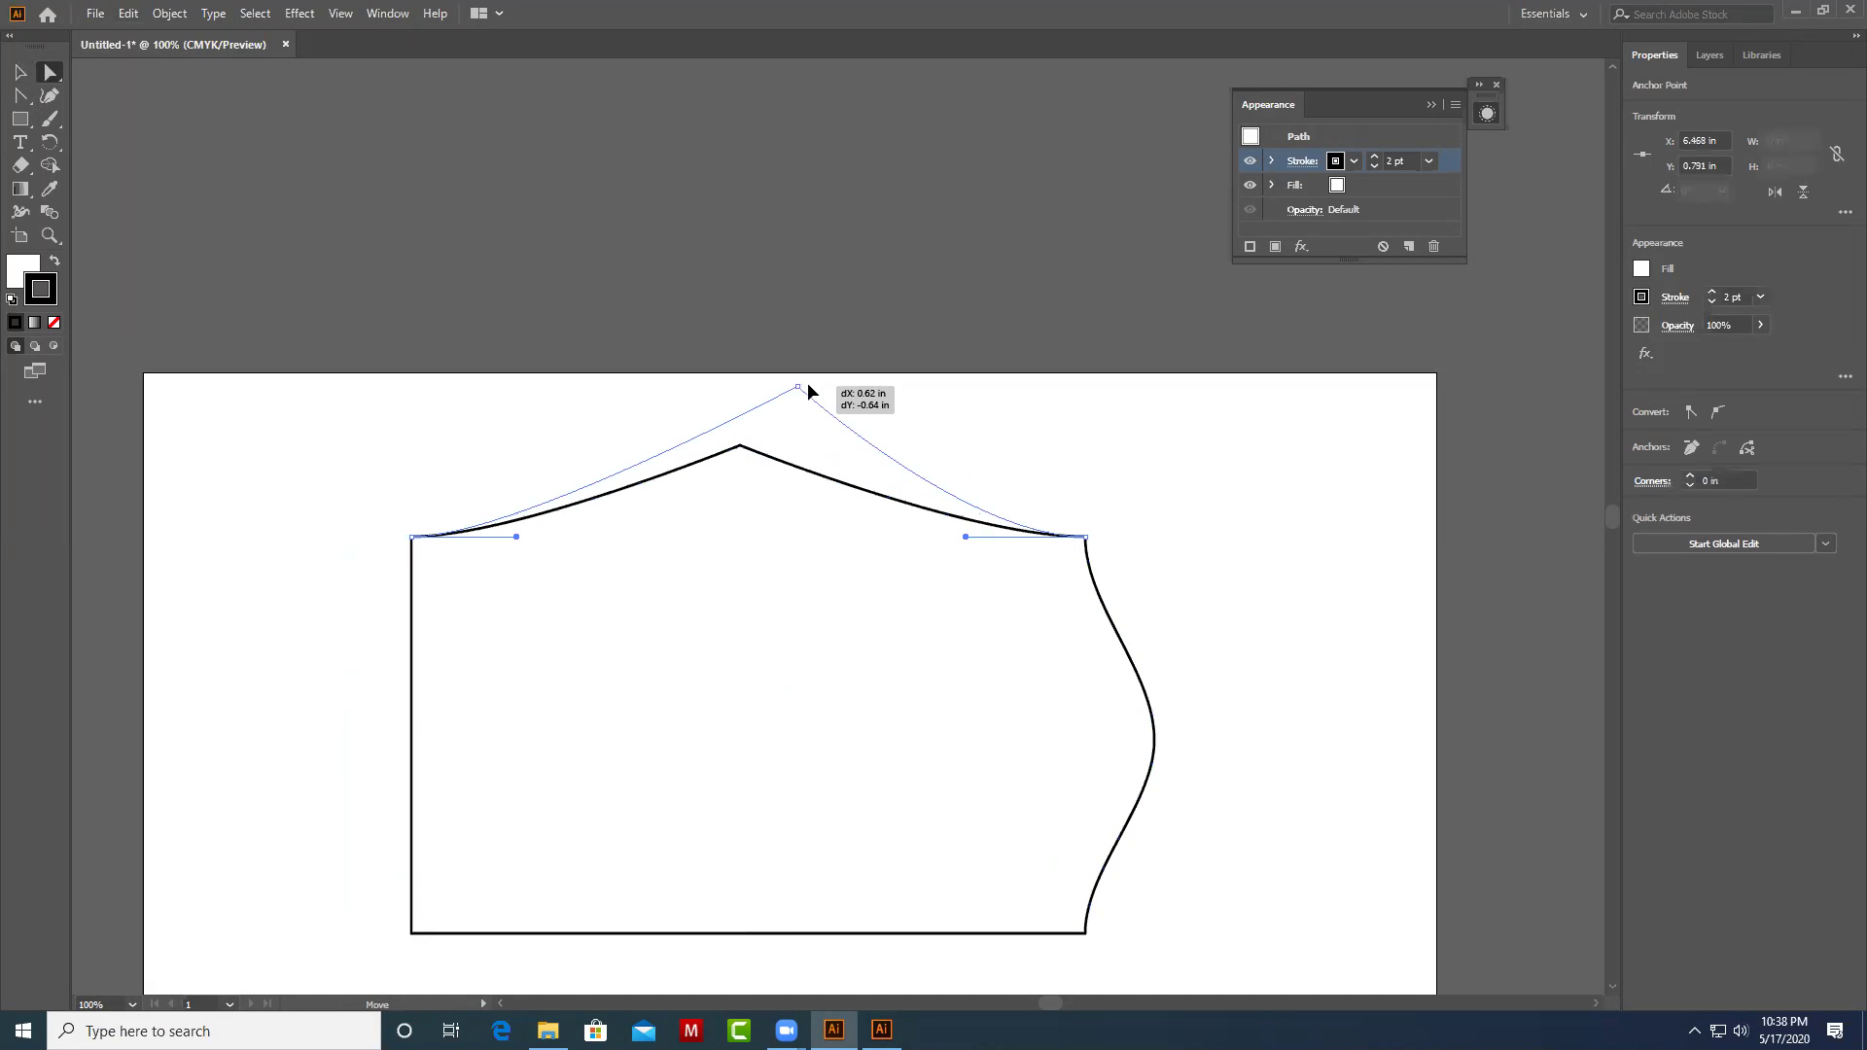
click(1247, 545)
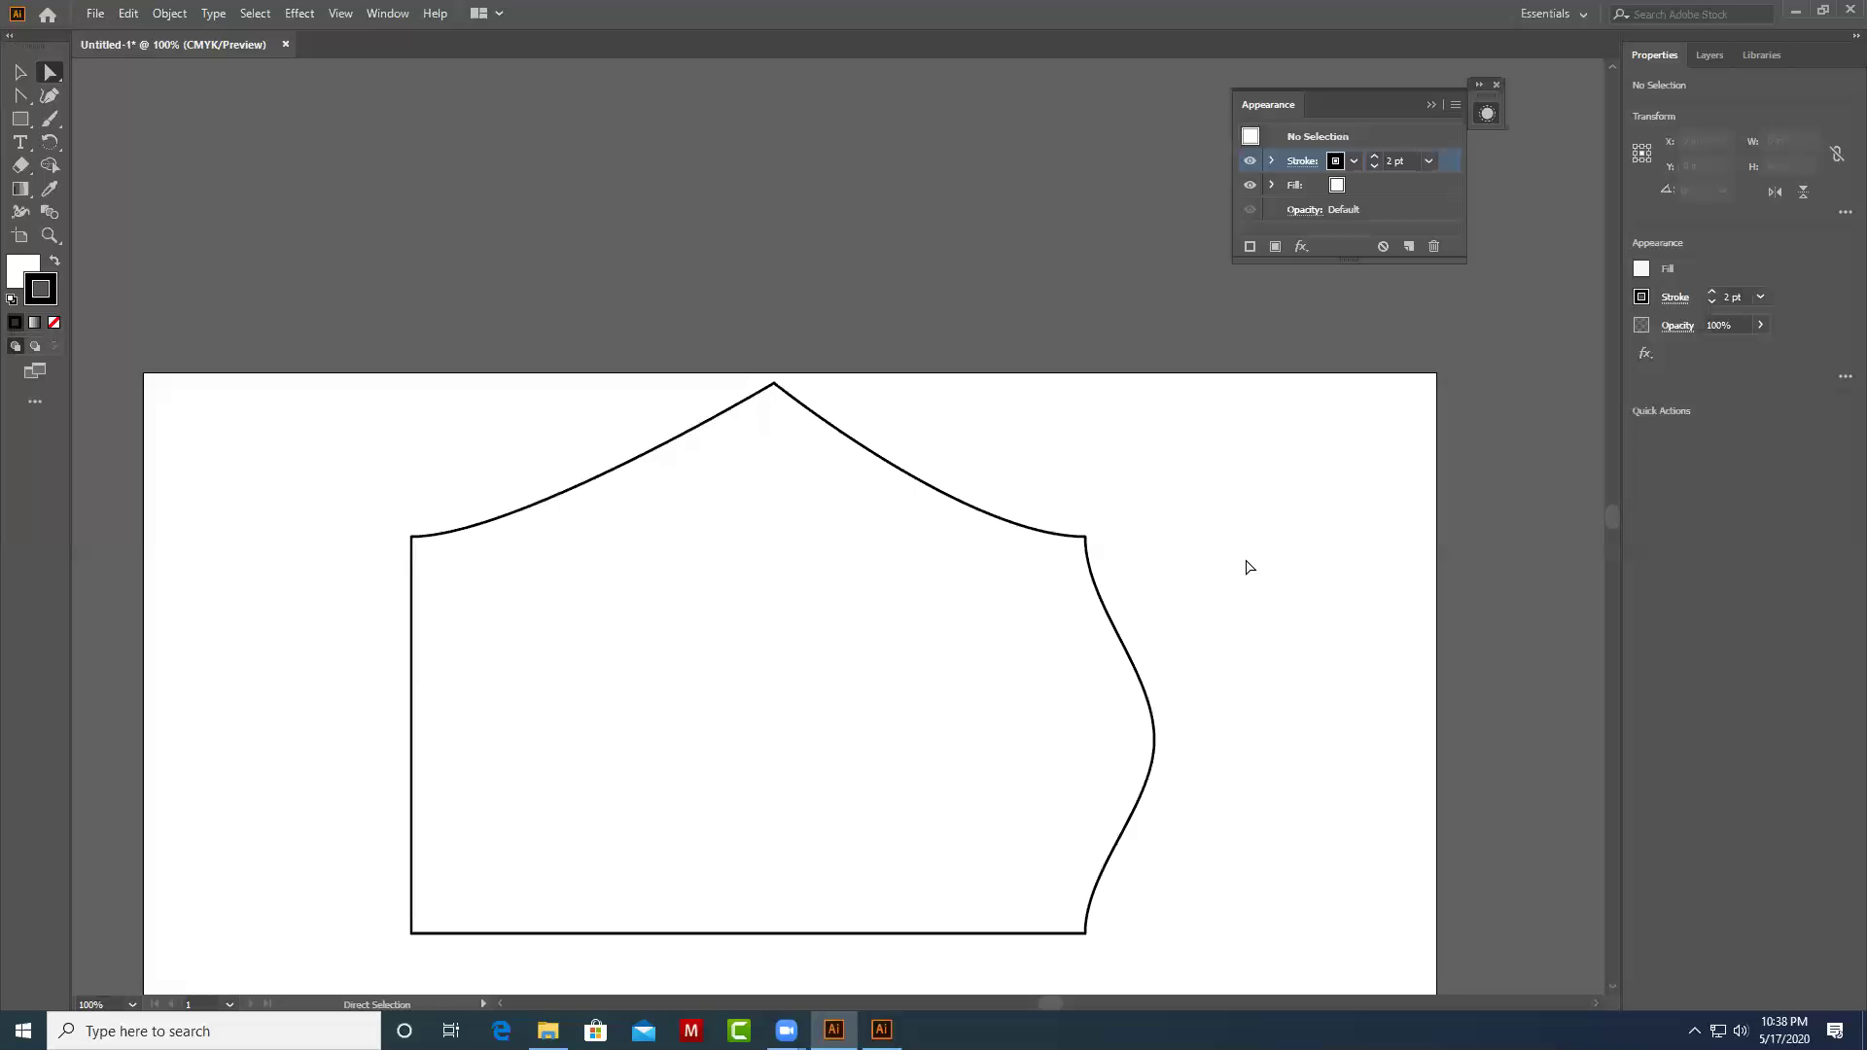
Delete the peaked path completely, upper part first, then the remaining lower part.
click(471, 699)
key(Delete)
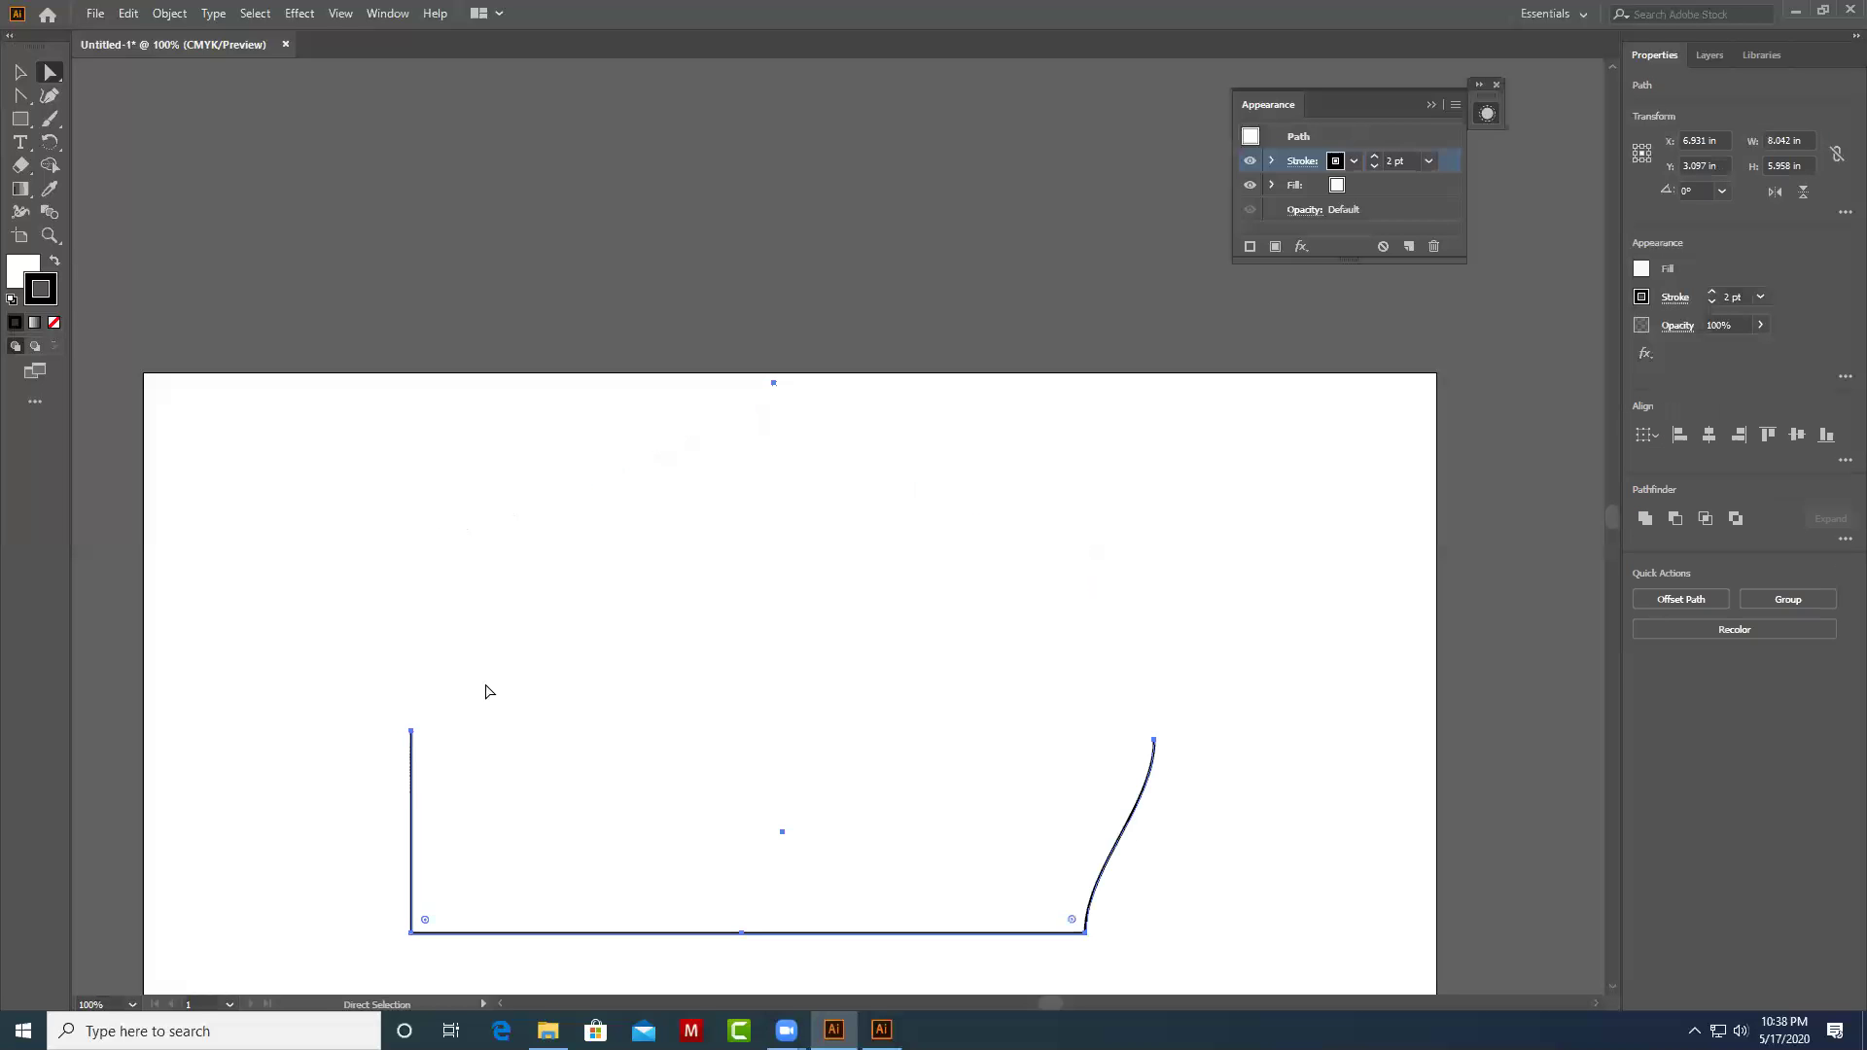
mouse_move(1239, 663)
mouse_down()
mouse_move(964, 993)
mouse_move(241, 953)
mouse_up()
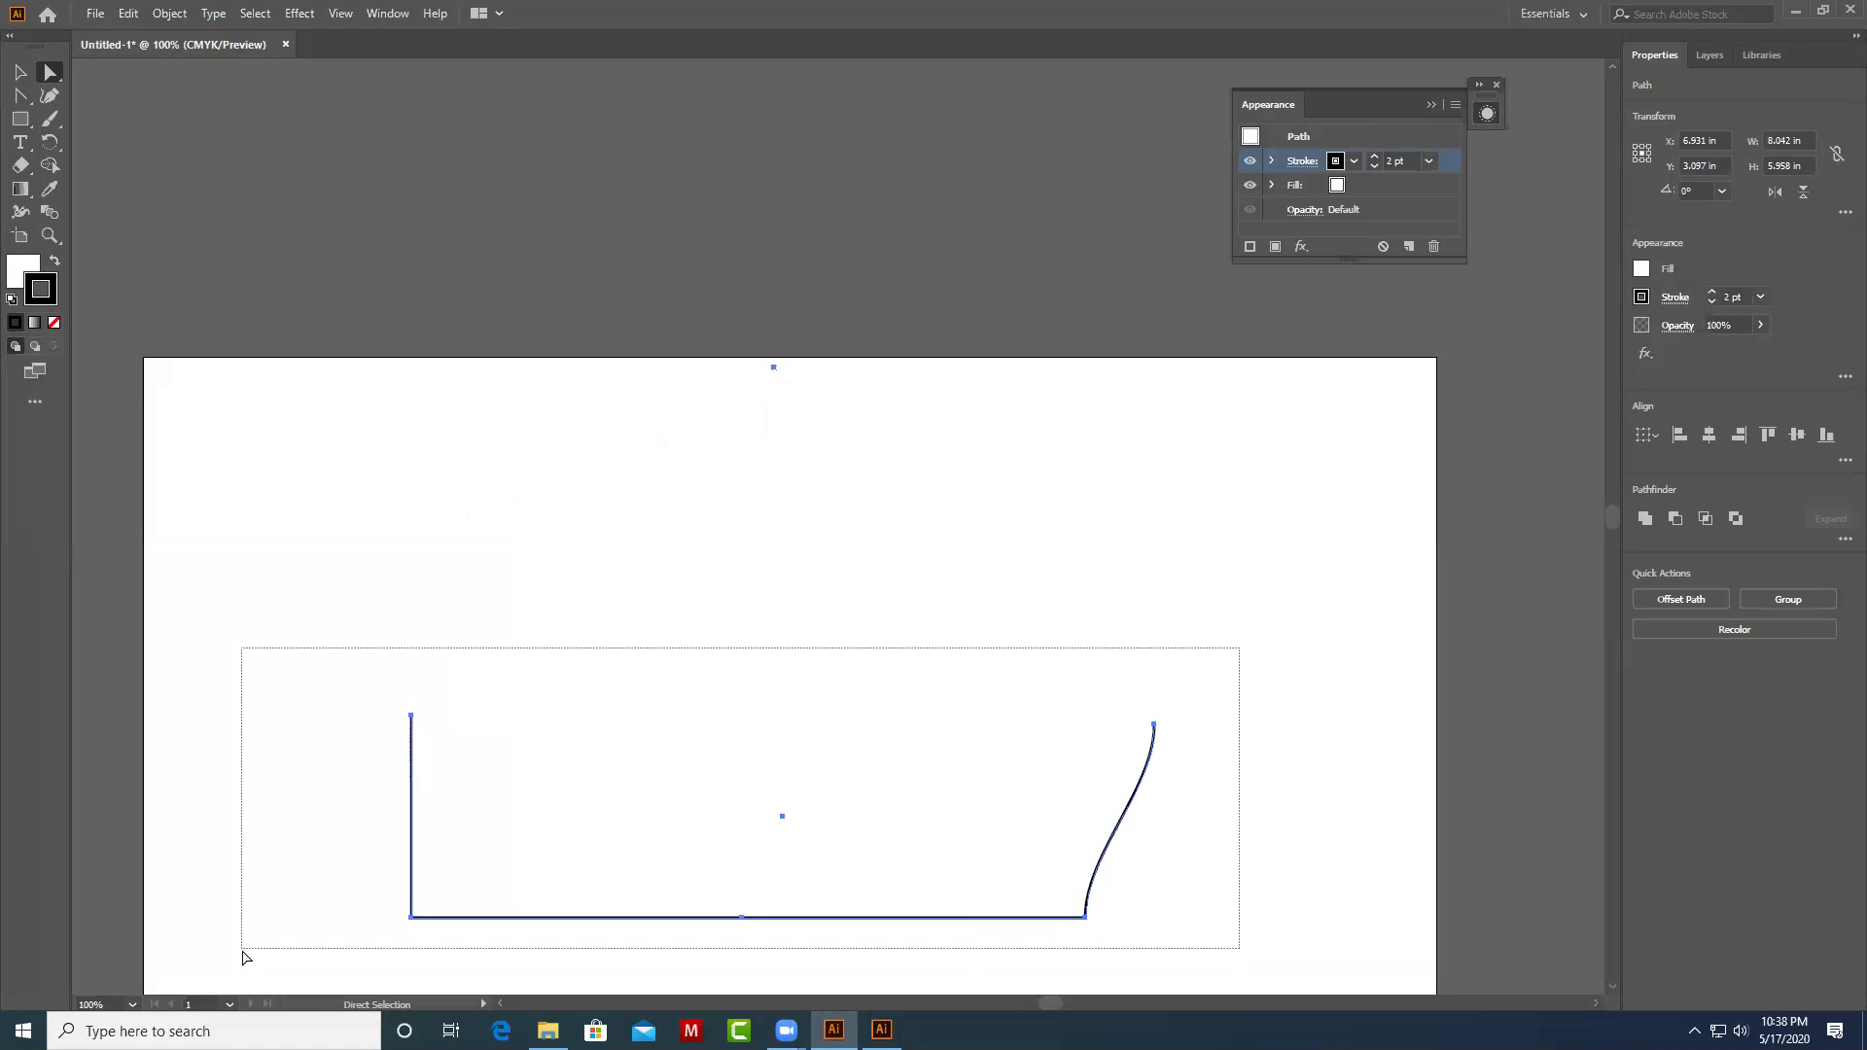
key(Delete)
mouse_move(785, 1030)
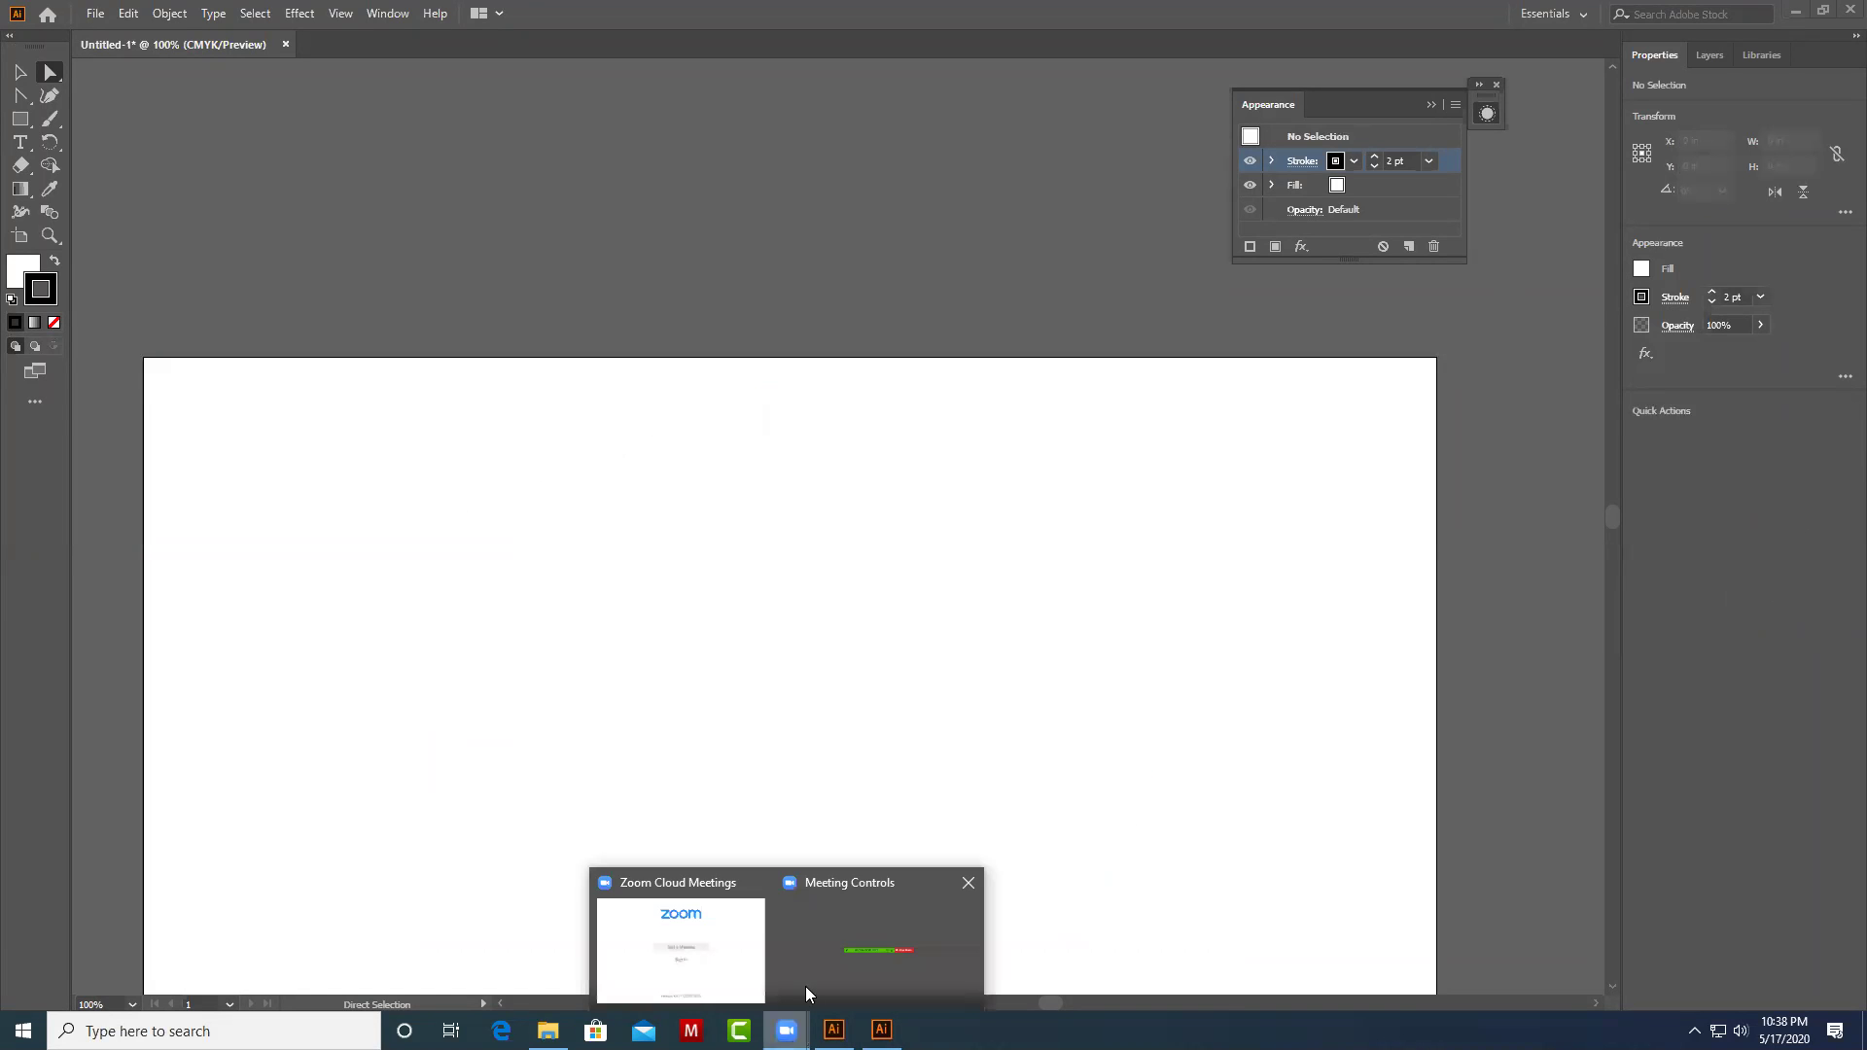
Minimize the Zoom window and switch between the older and newer Illustrator windows.
click(761, 939)
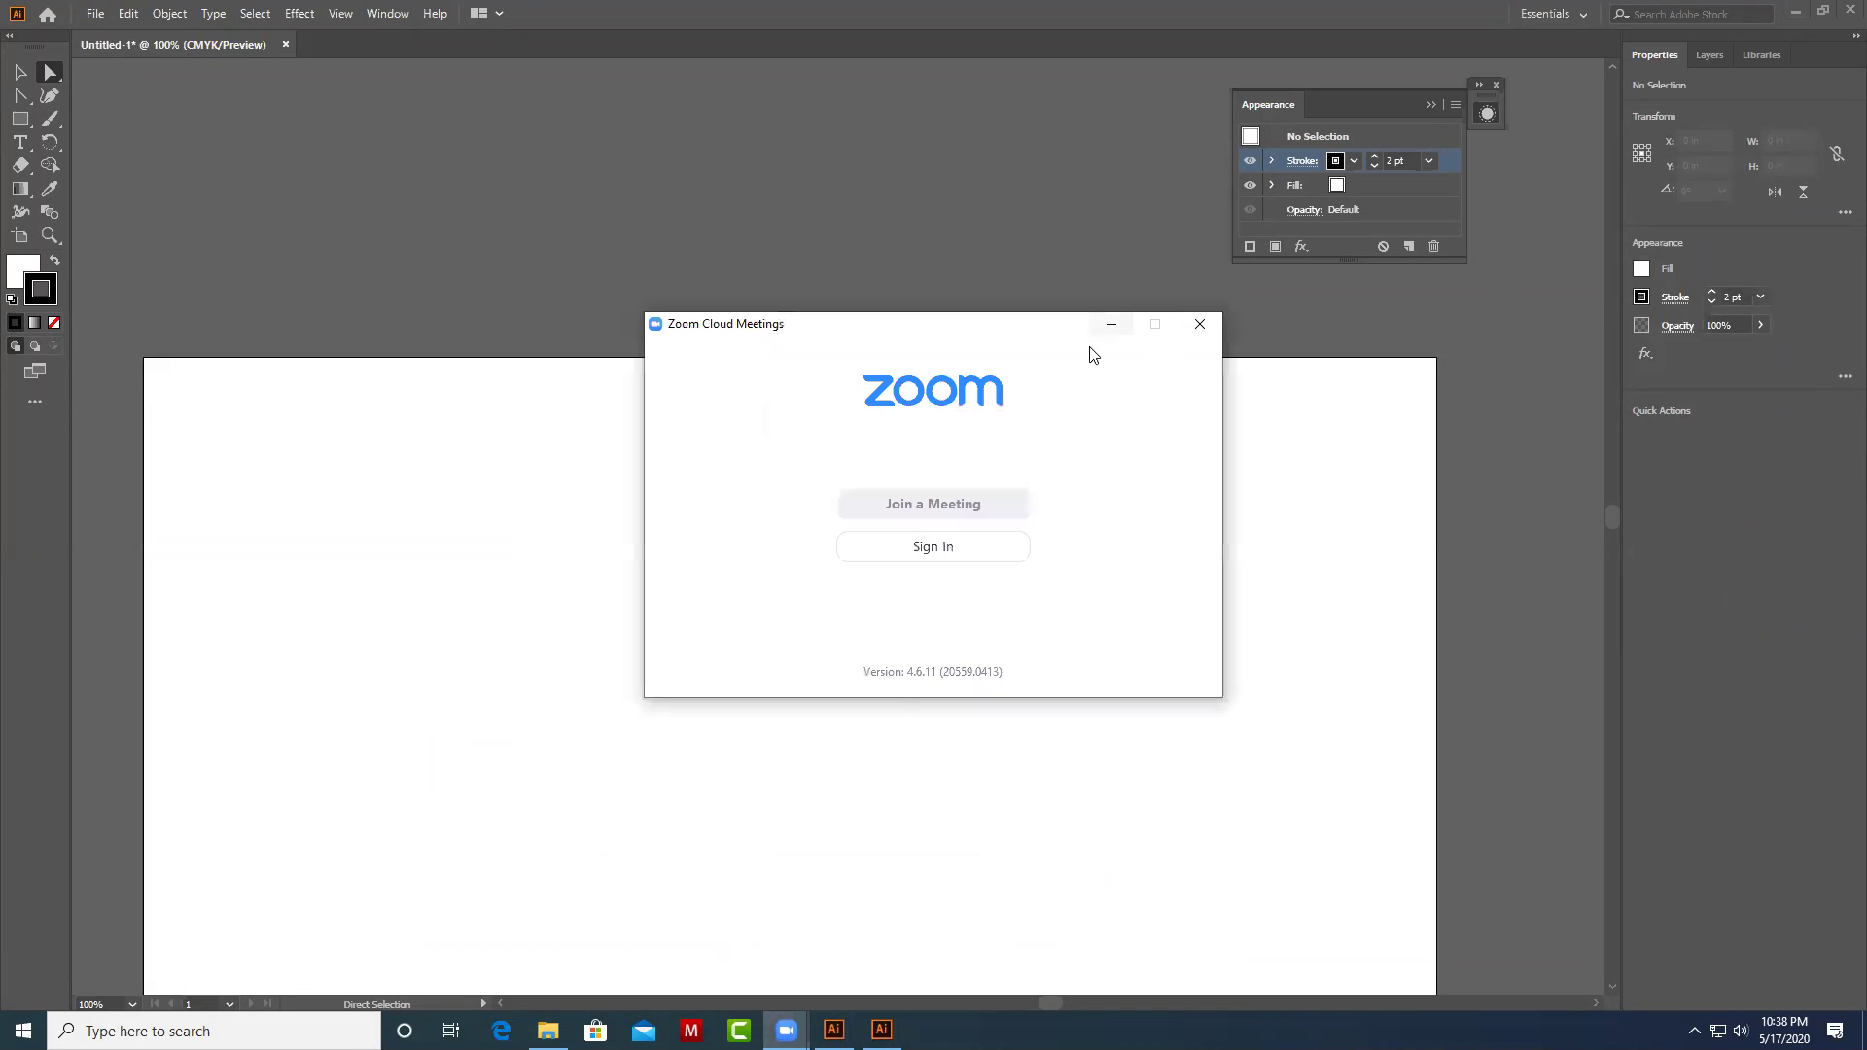
click(1111, 324)
click(880, 1030)
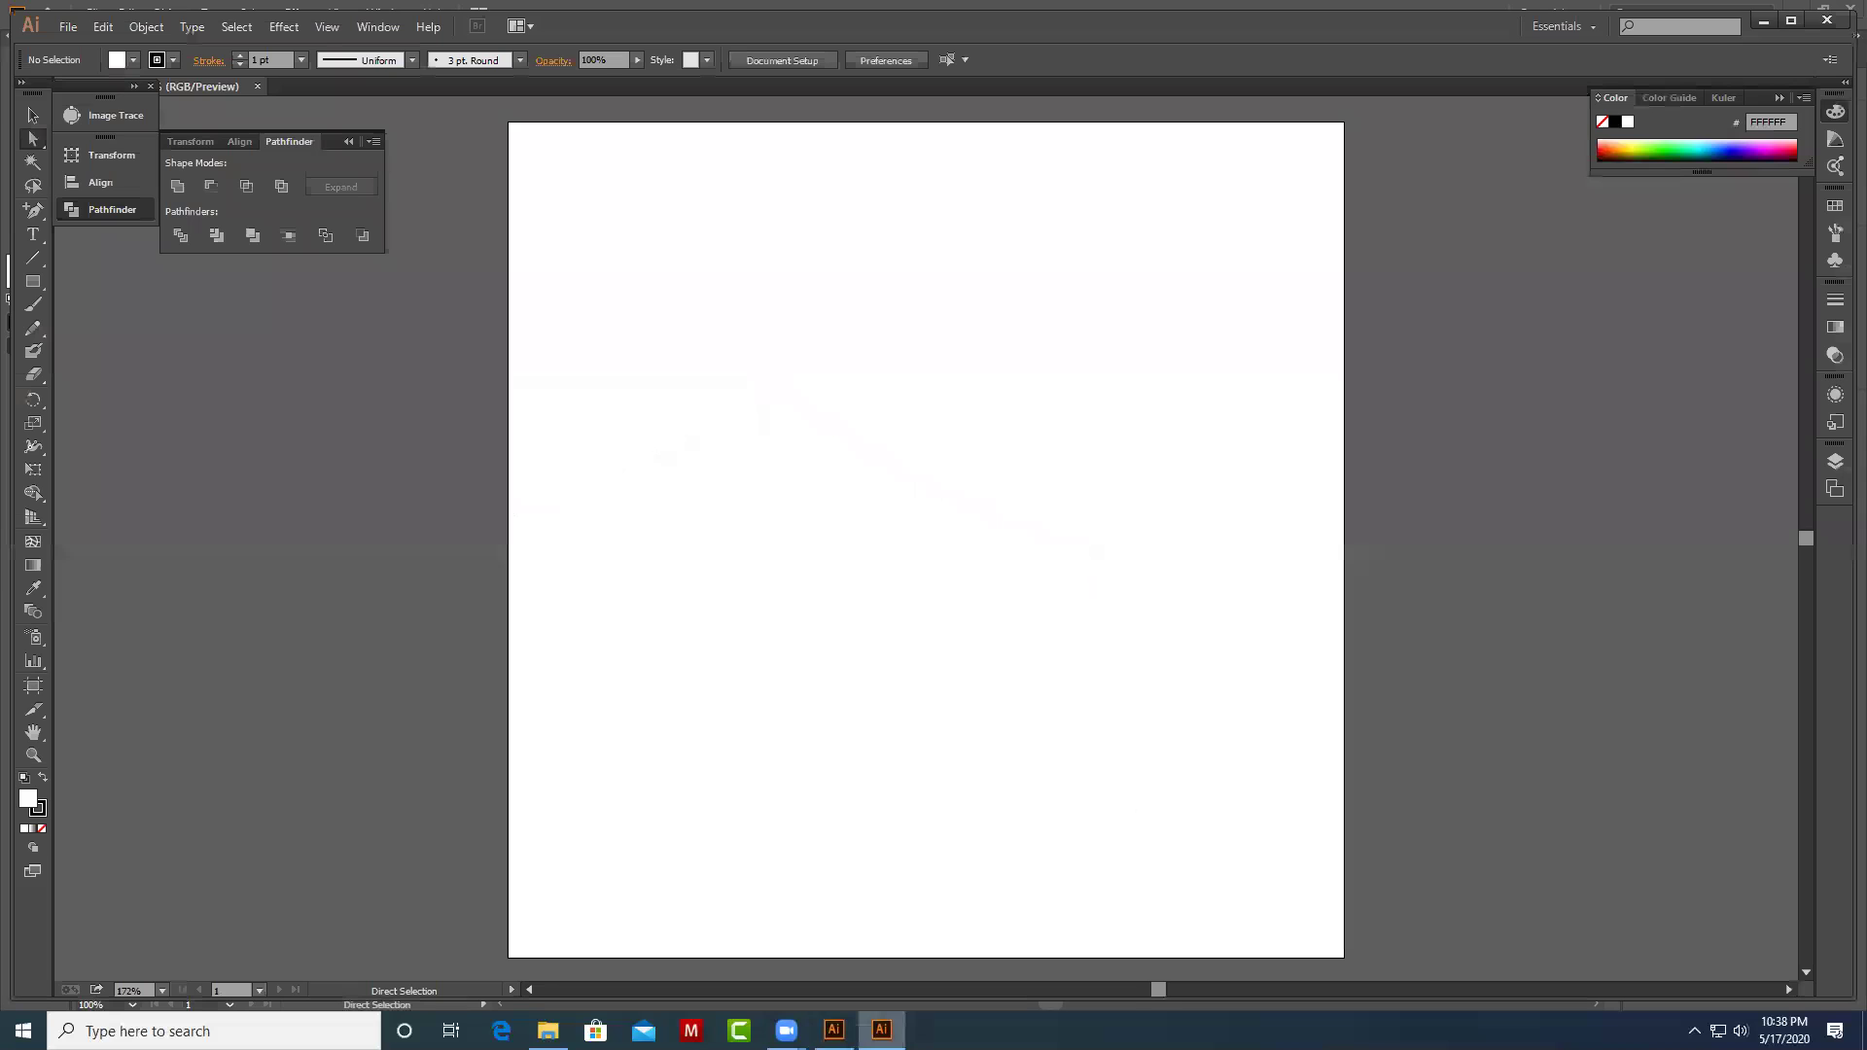
click(833, 1030)
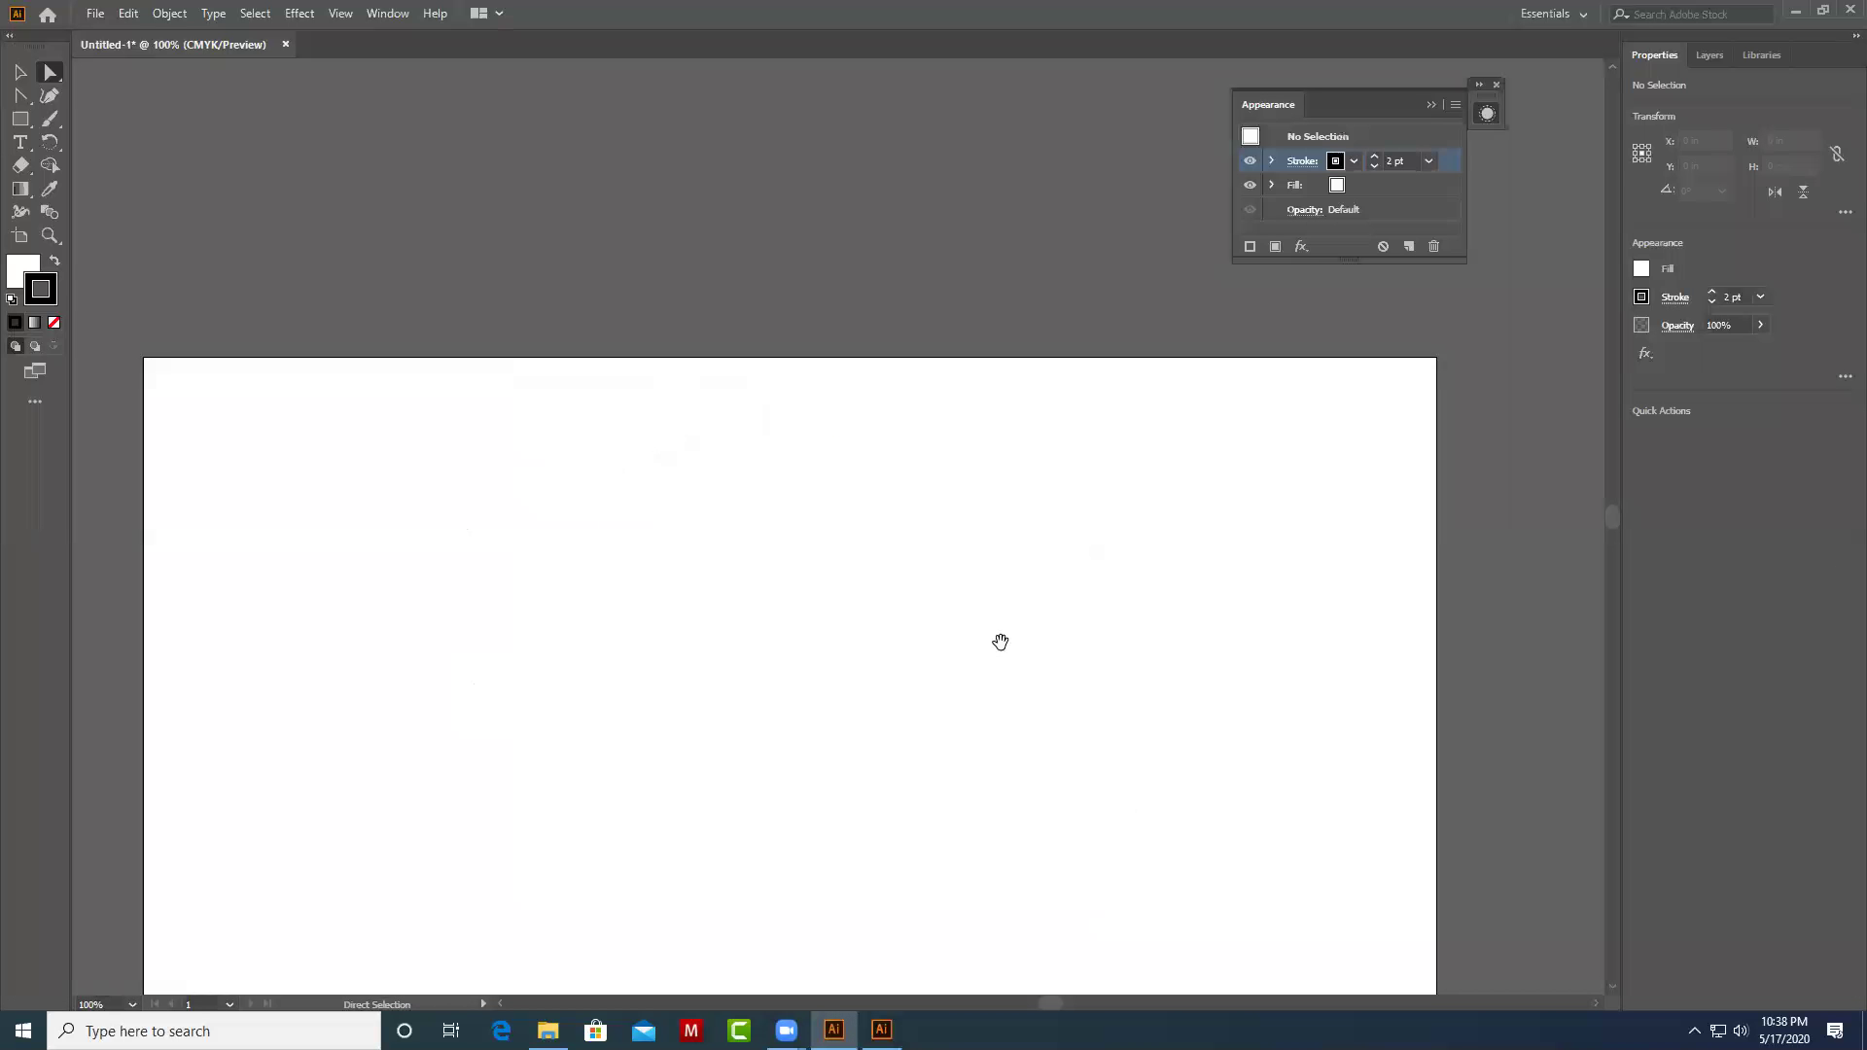
Draw a wide rectangle and add anchors at its top, bottom and right edge midpoints.
key(m)
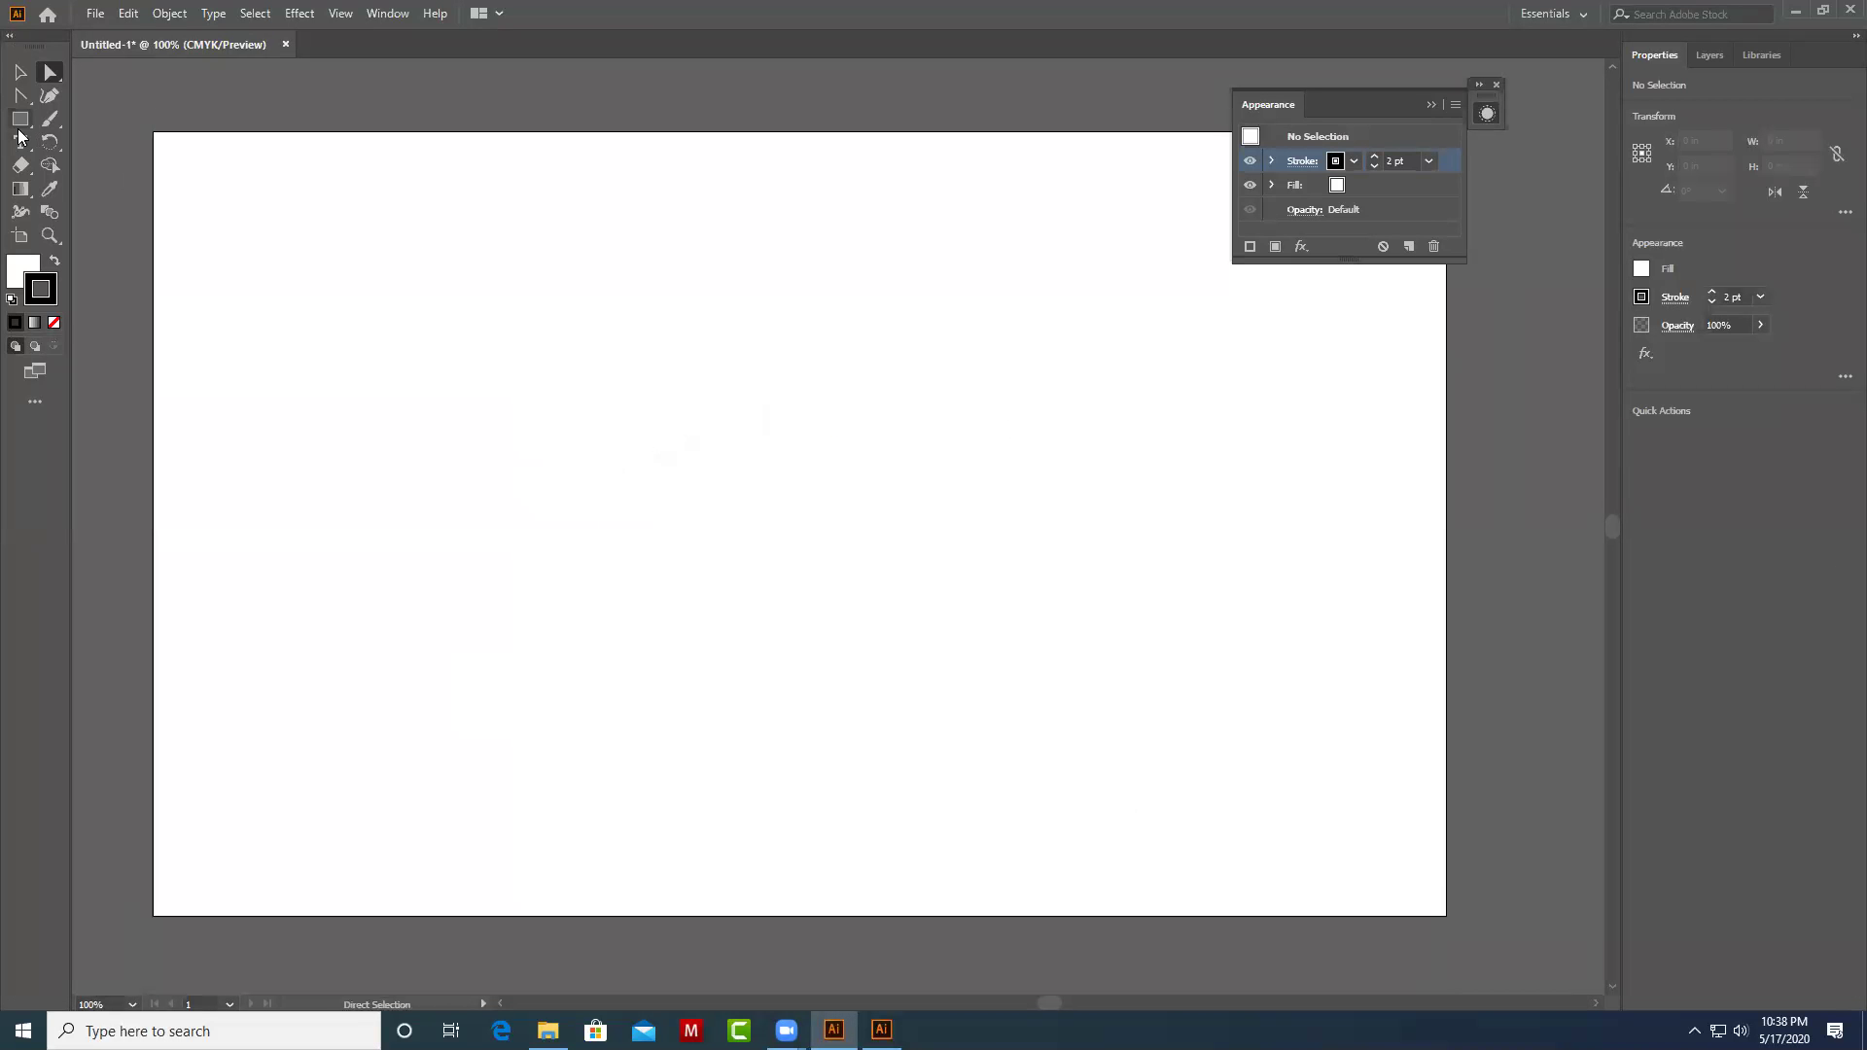
drag(518, 338, 1141, 584)
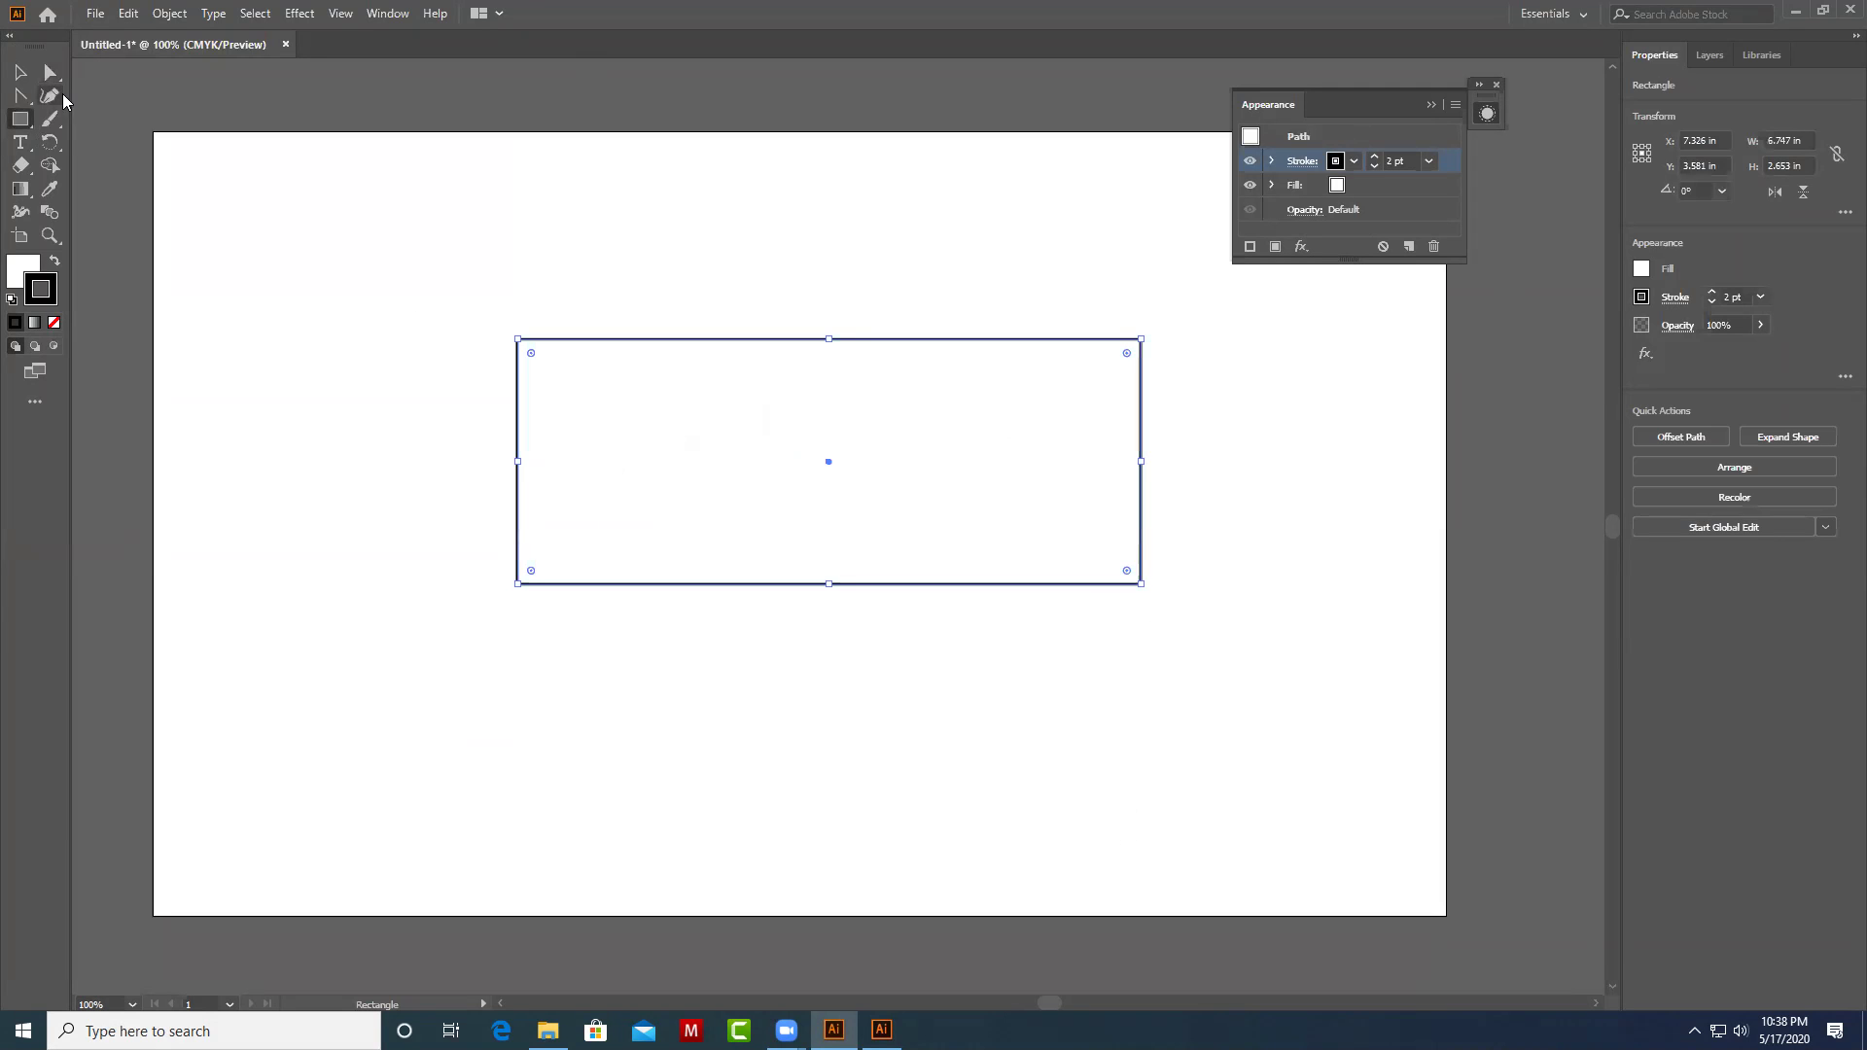
click(48, 97)
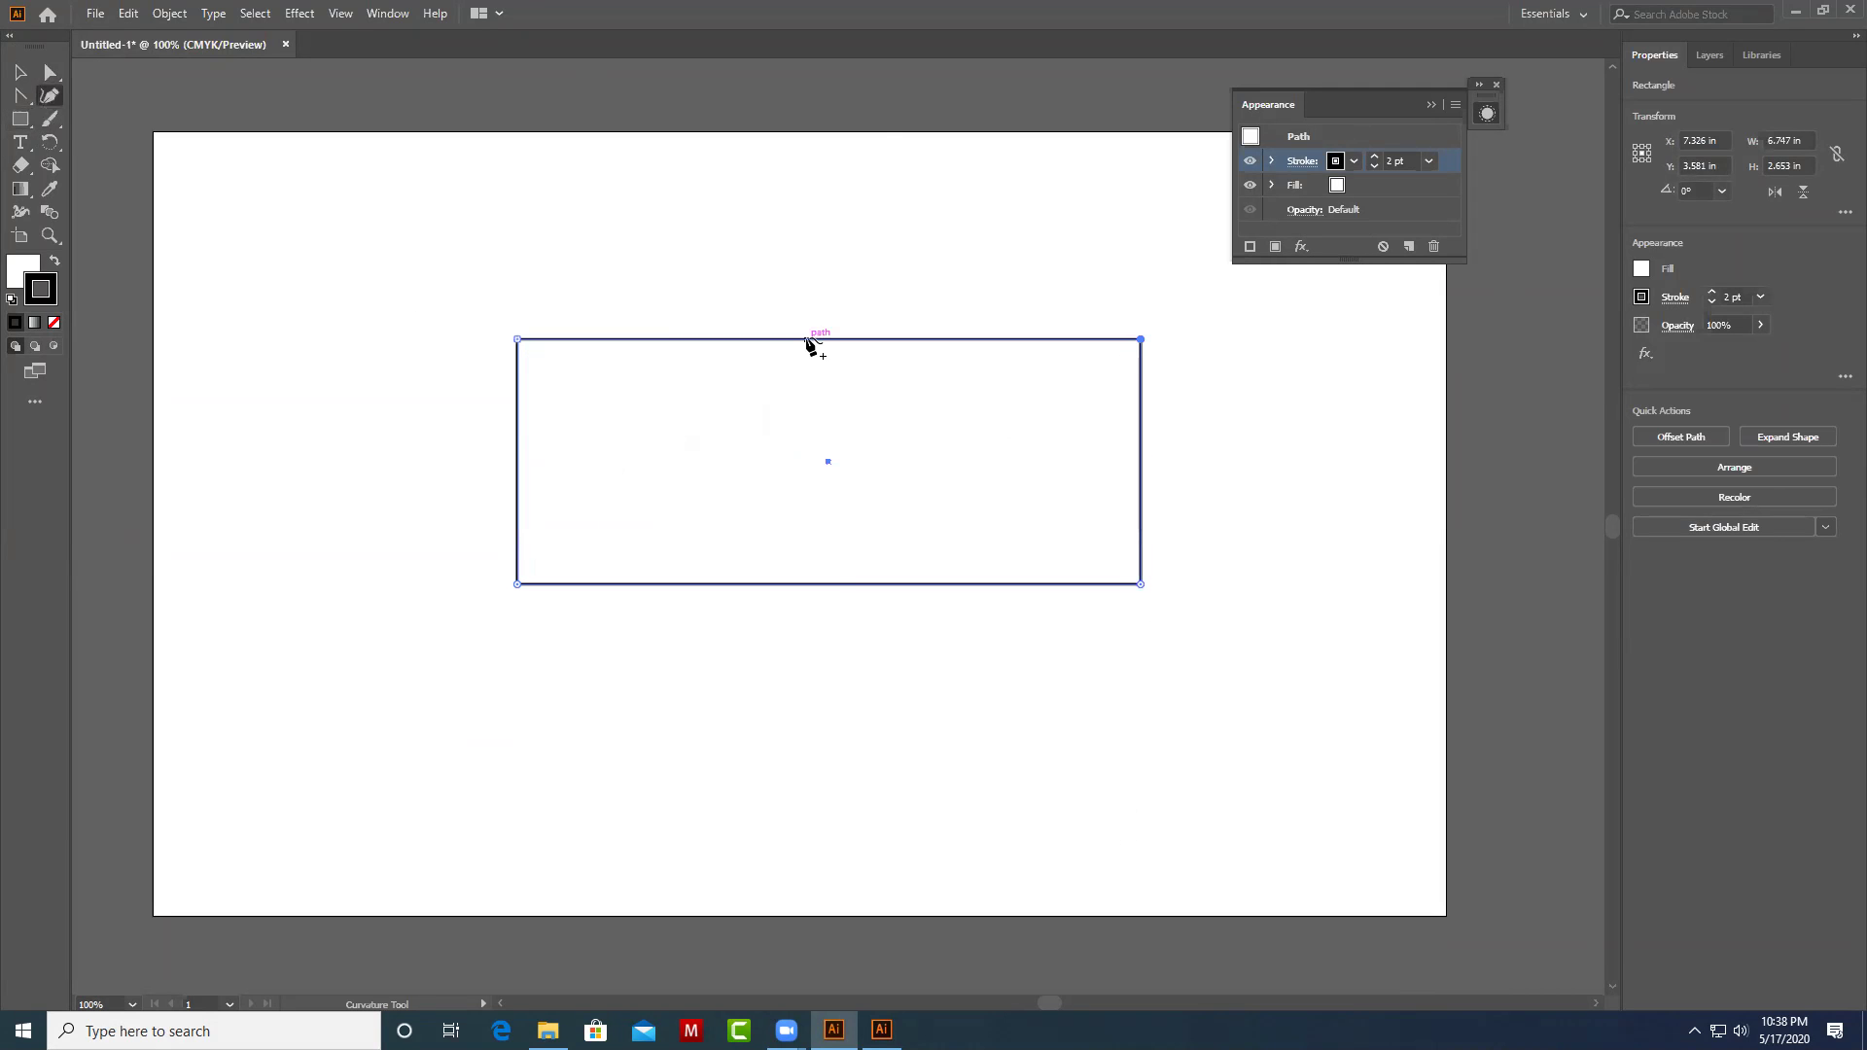
click(806, 339)
click(812, 585)
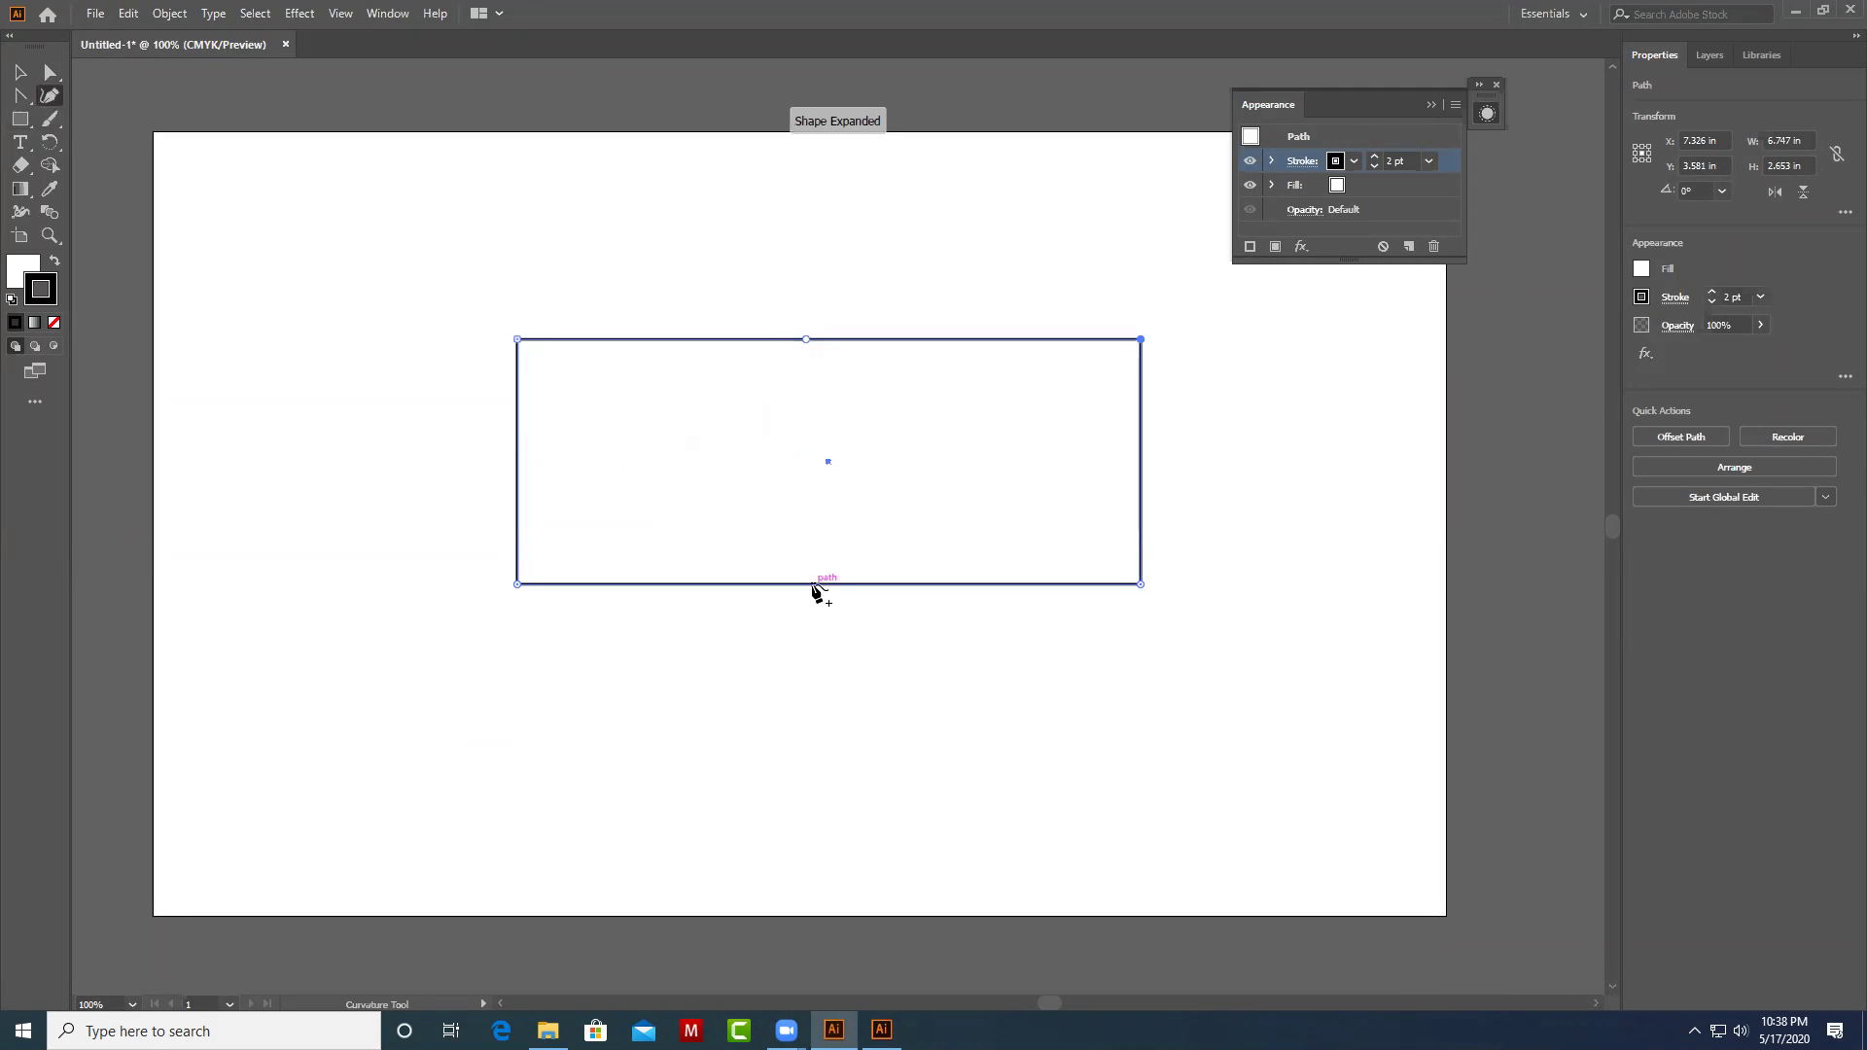
click(1142, 470)
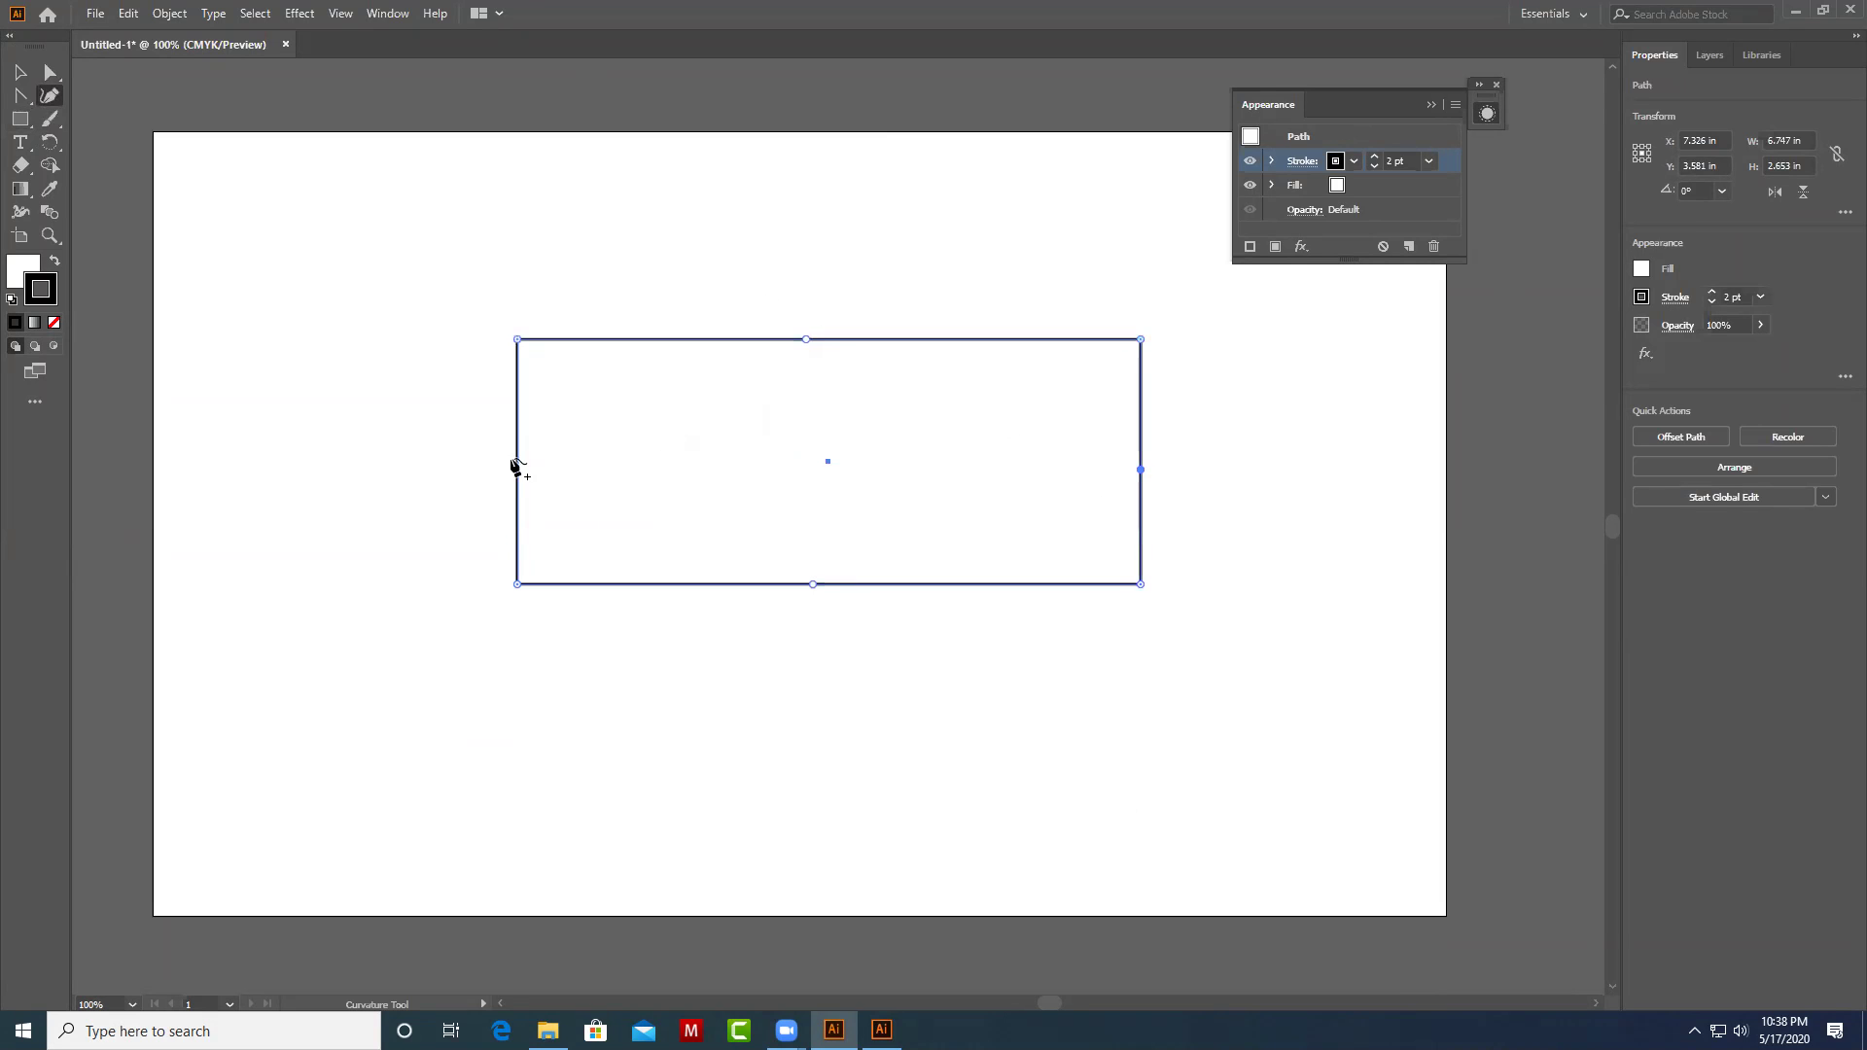
Convert the top-middle anchor to a corner, drag it up, then down into a V-notch.
key(a)
drag(803, 270, 838, 401)
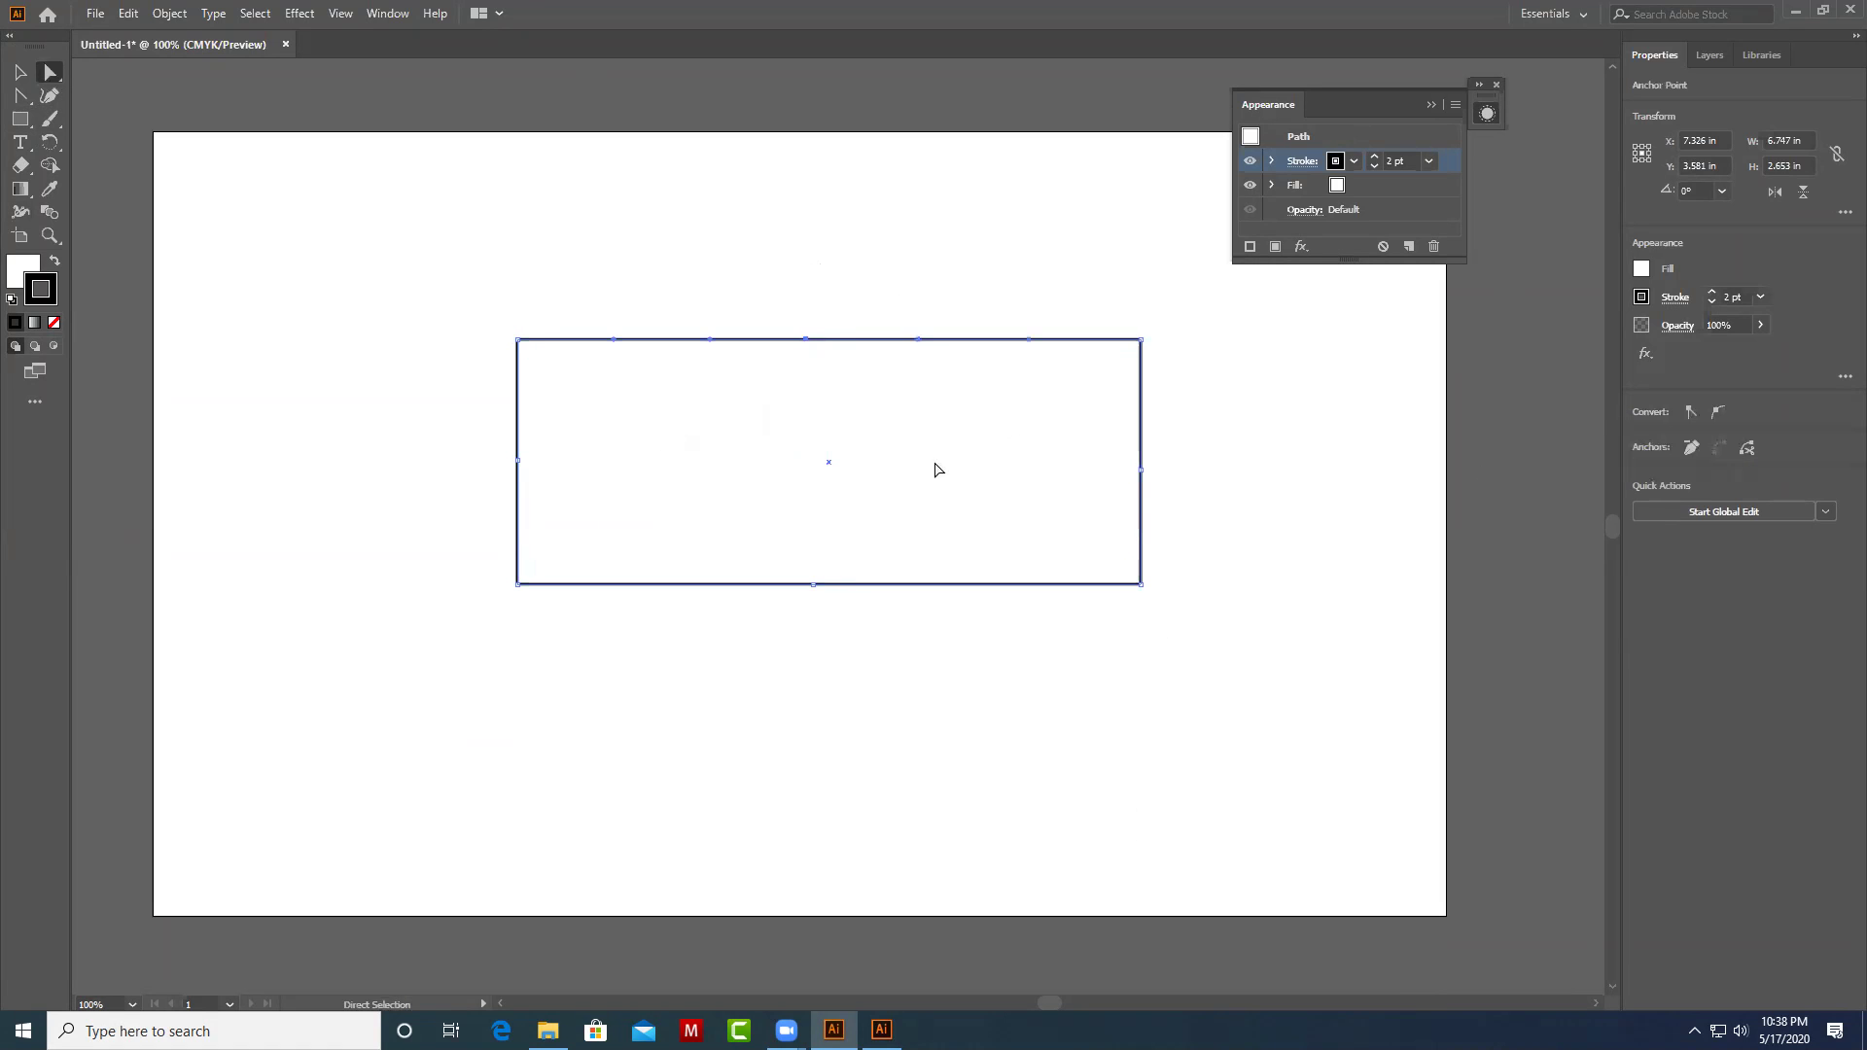
click(1691, 415)
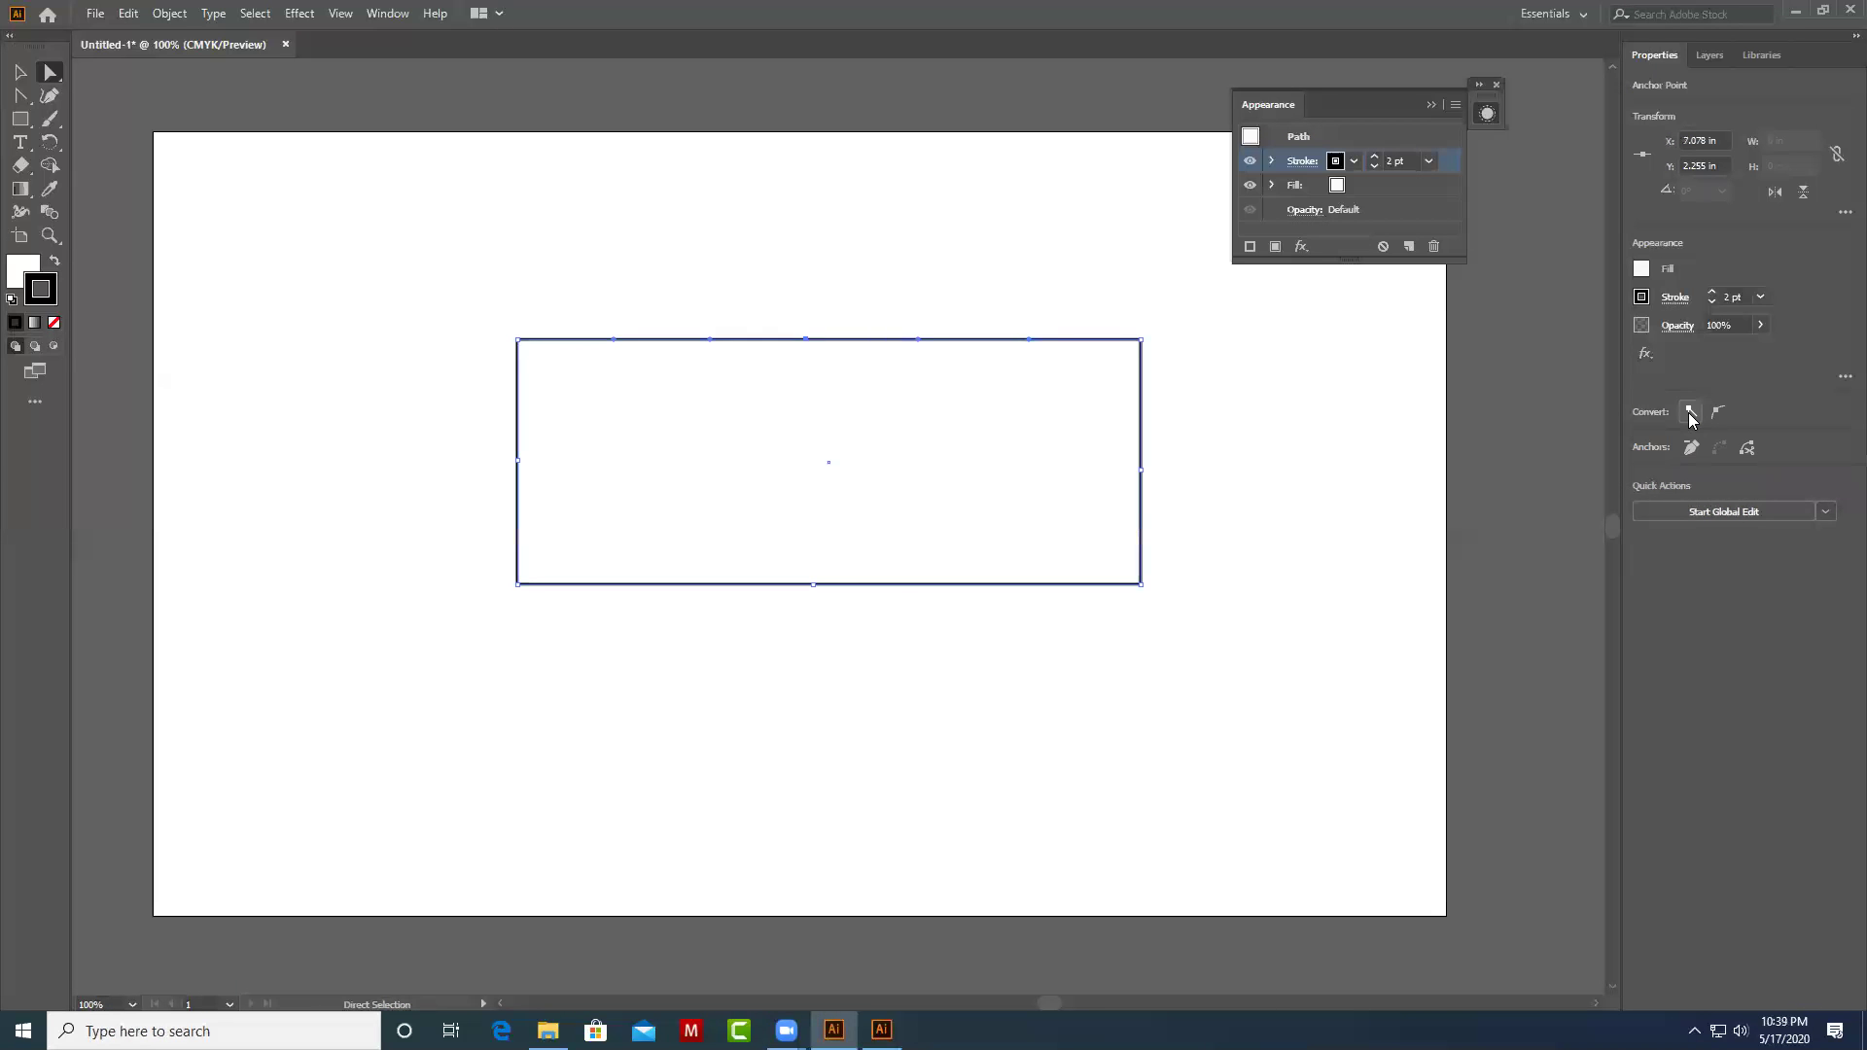
mouse_move(806, 340)
mouse_down()
mouse_move(806, 218)
mouse_move(838, 230)
mouse_move(821, 201)
mouse_up()
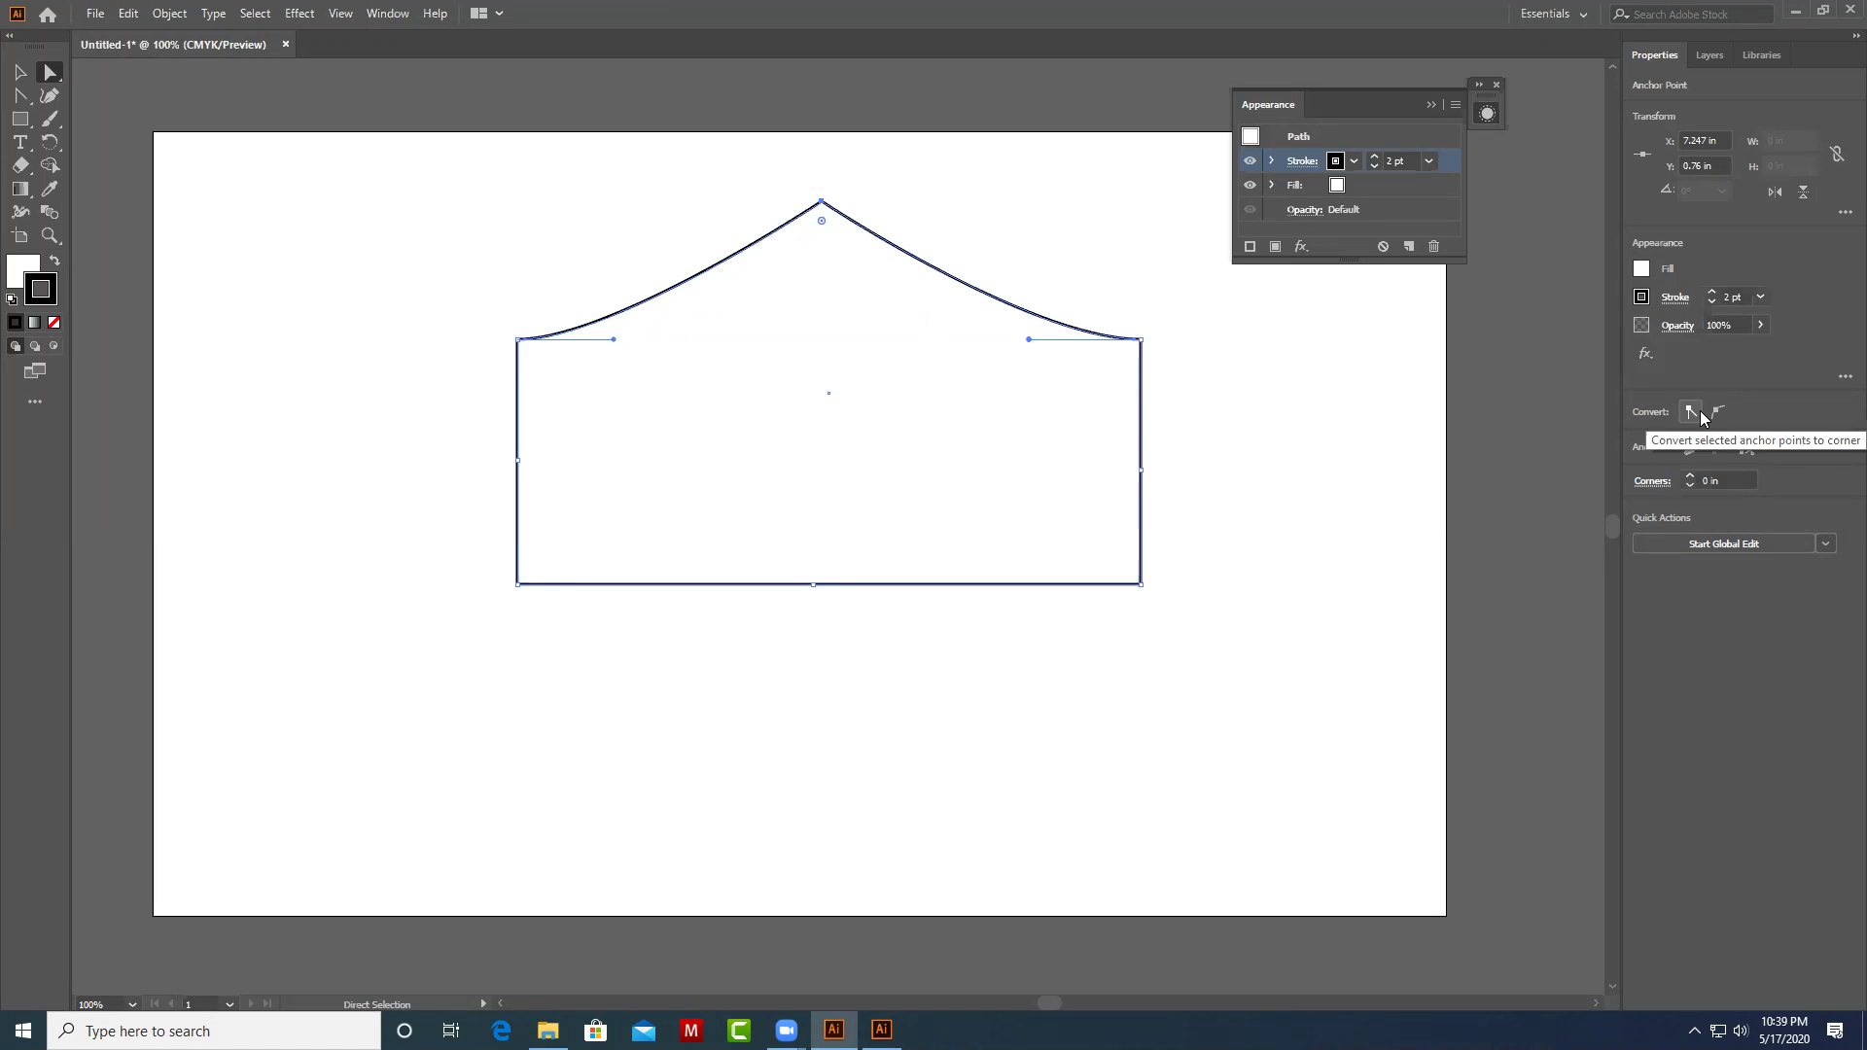
click(1087, 258)
click(823, 201)
drag(825, 203, 834, 170)
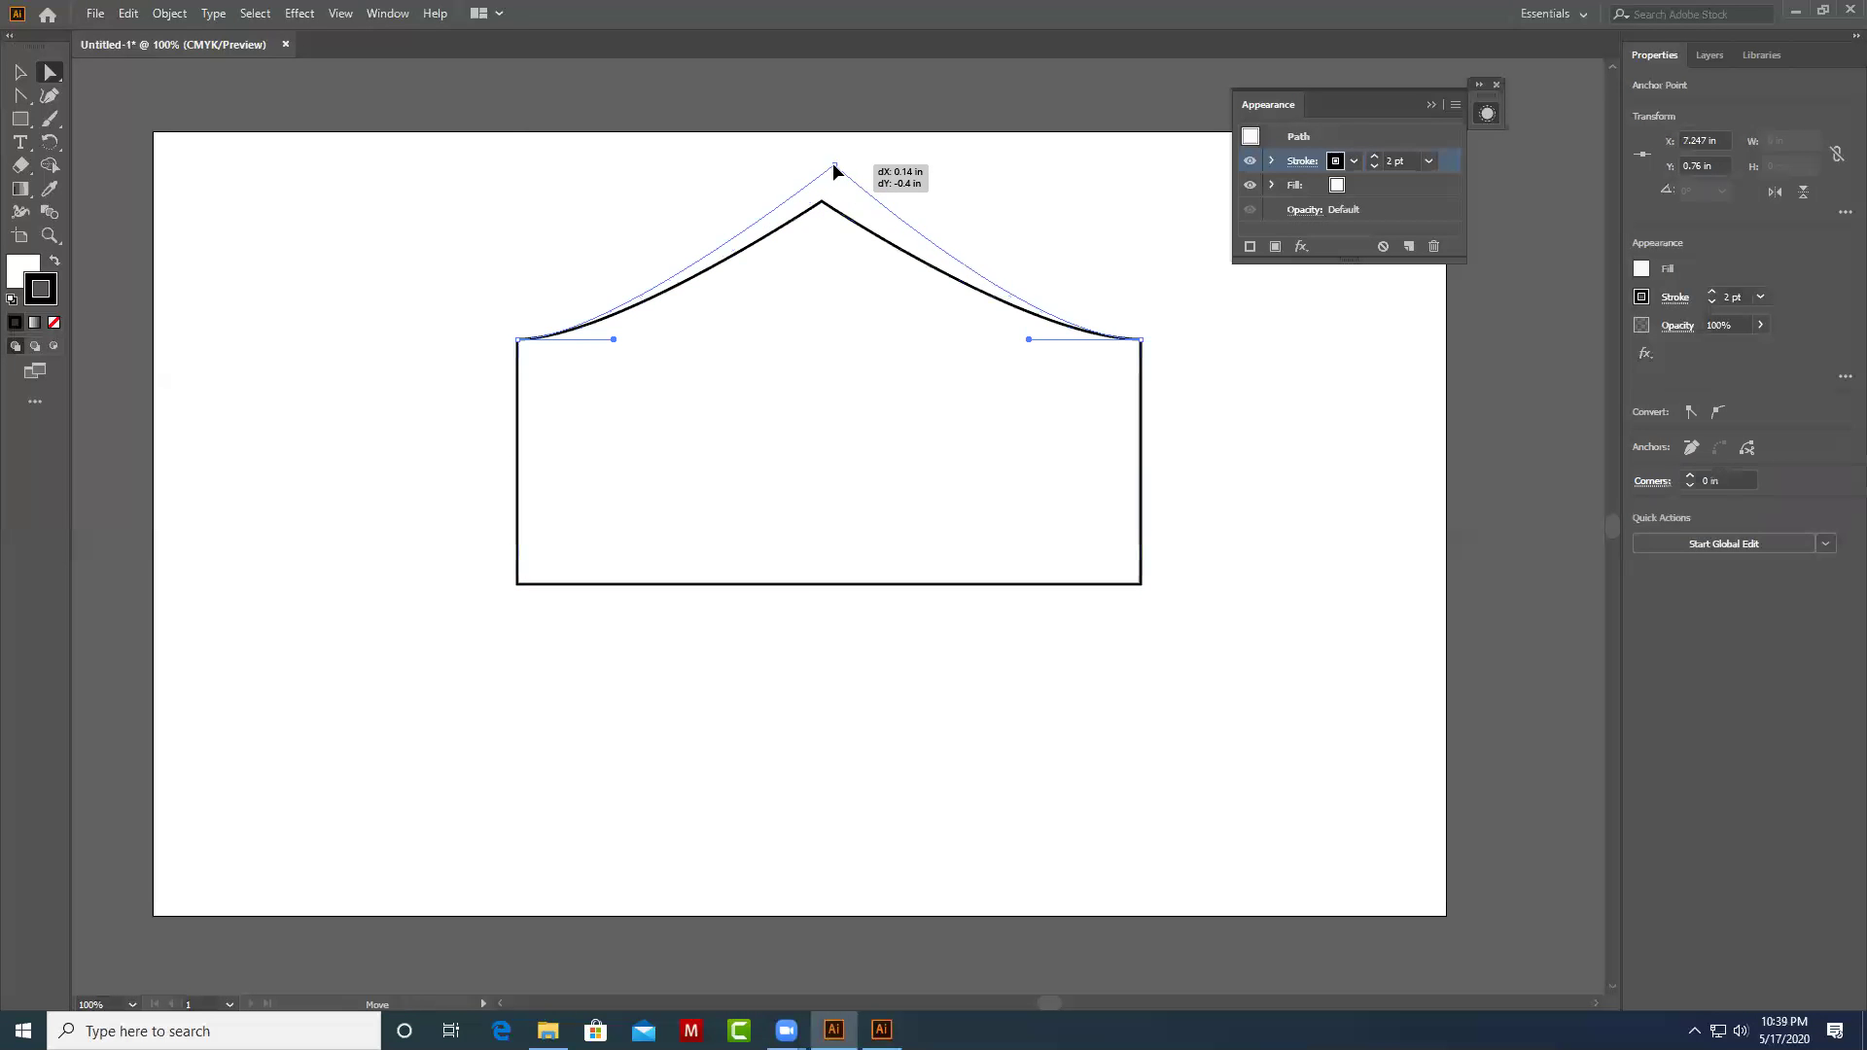
drag(834, 170, 828, 471)
click(1345, 462)
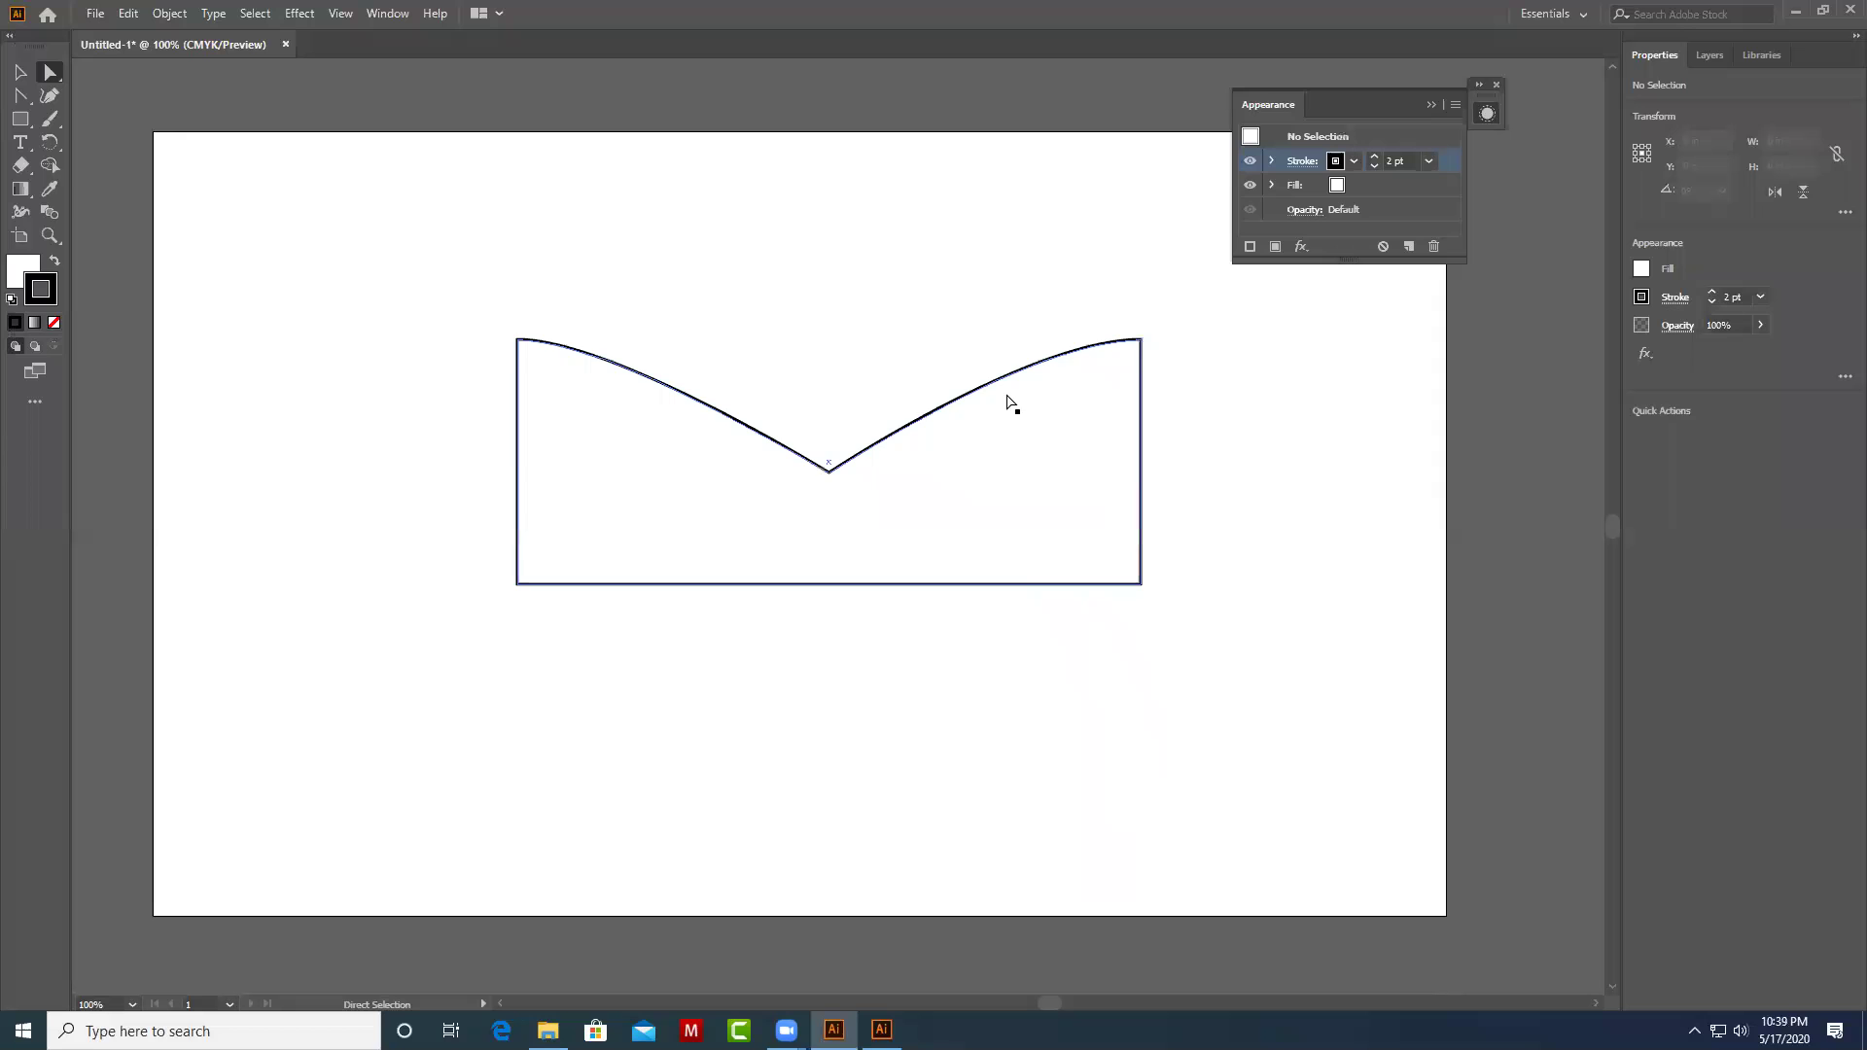
Pull the notch back up into a peak and draw curve handles out of it.
click(830, 474)
mouse_move(832, 477)
mouse_down()
mouse_move(851, 259)
mouse_move(829, 222)
mouse_up()
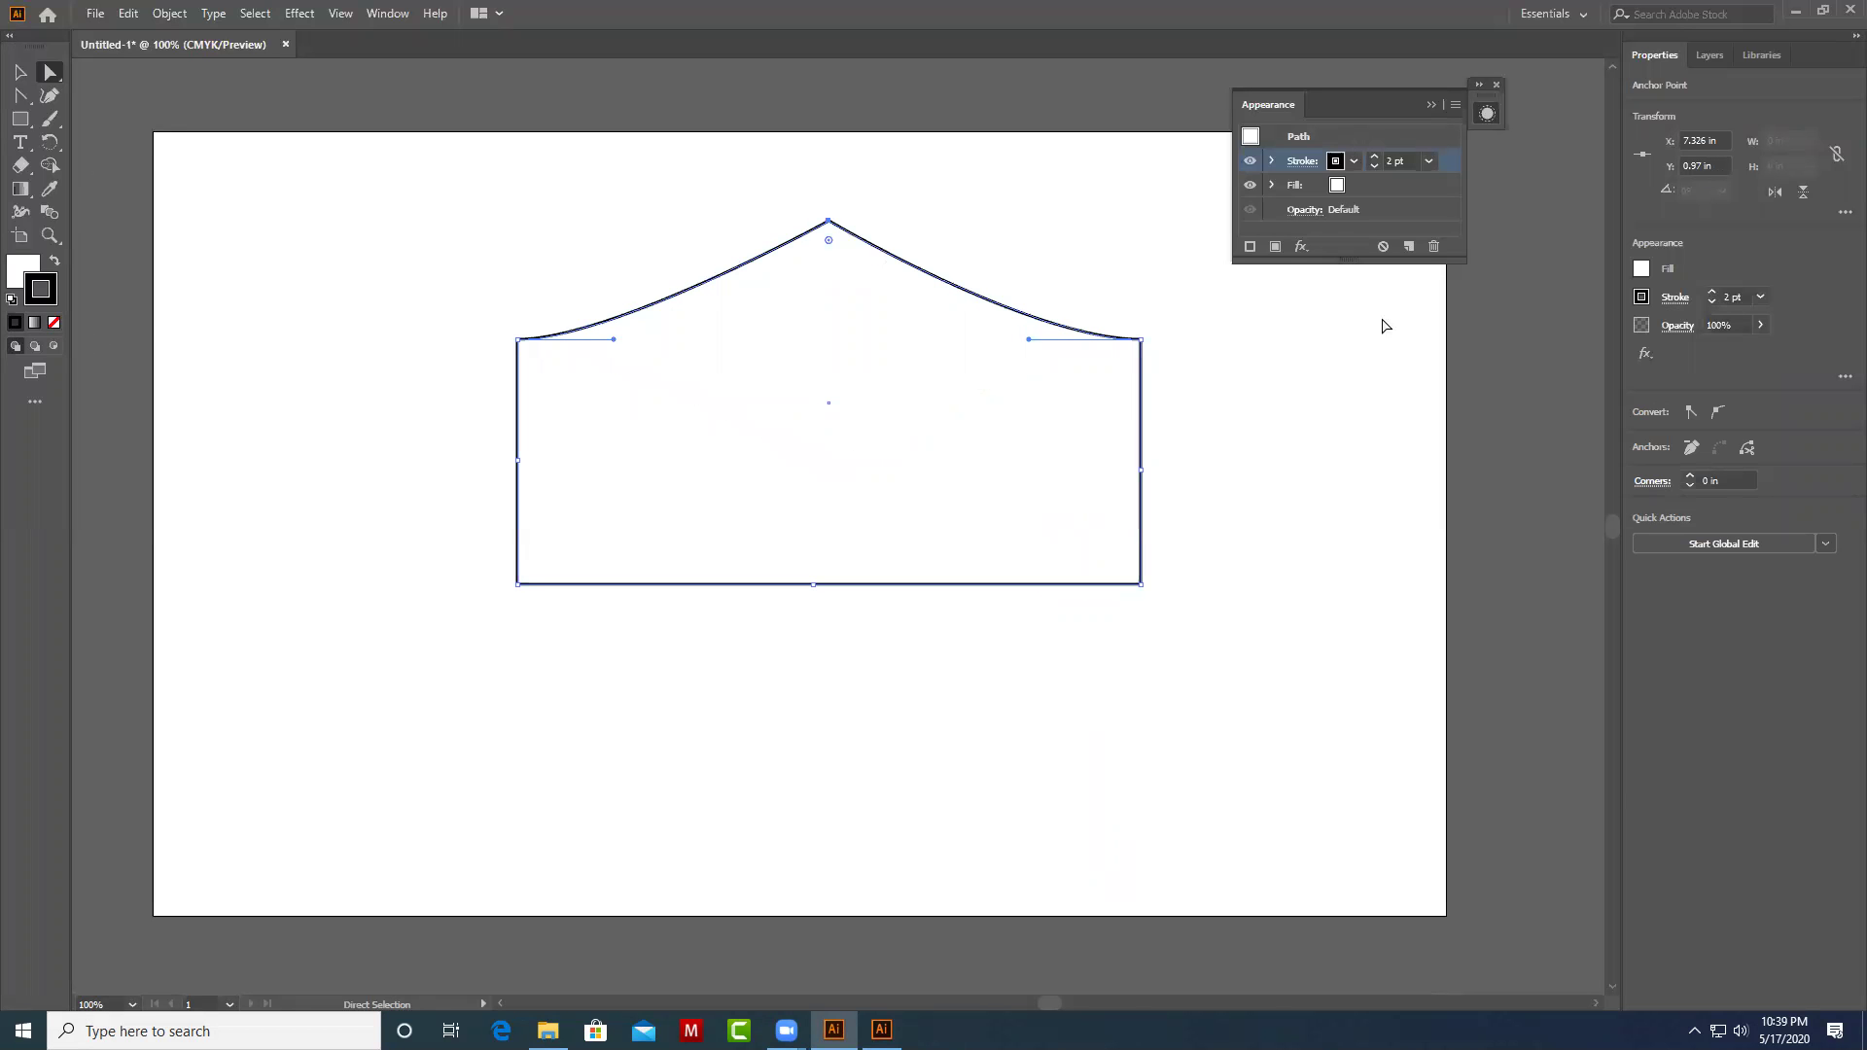
click(19, 95)
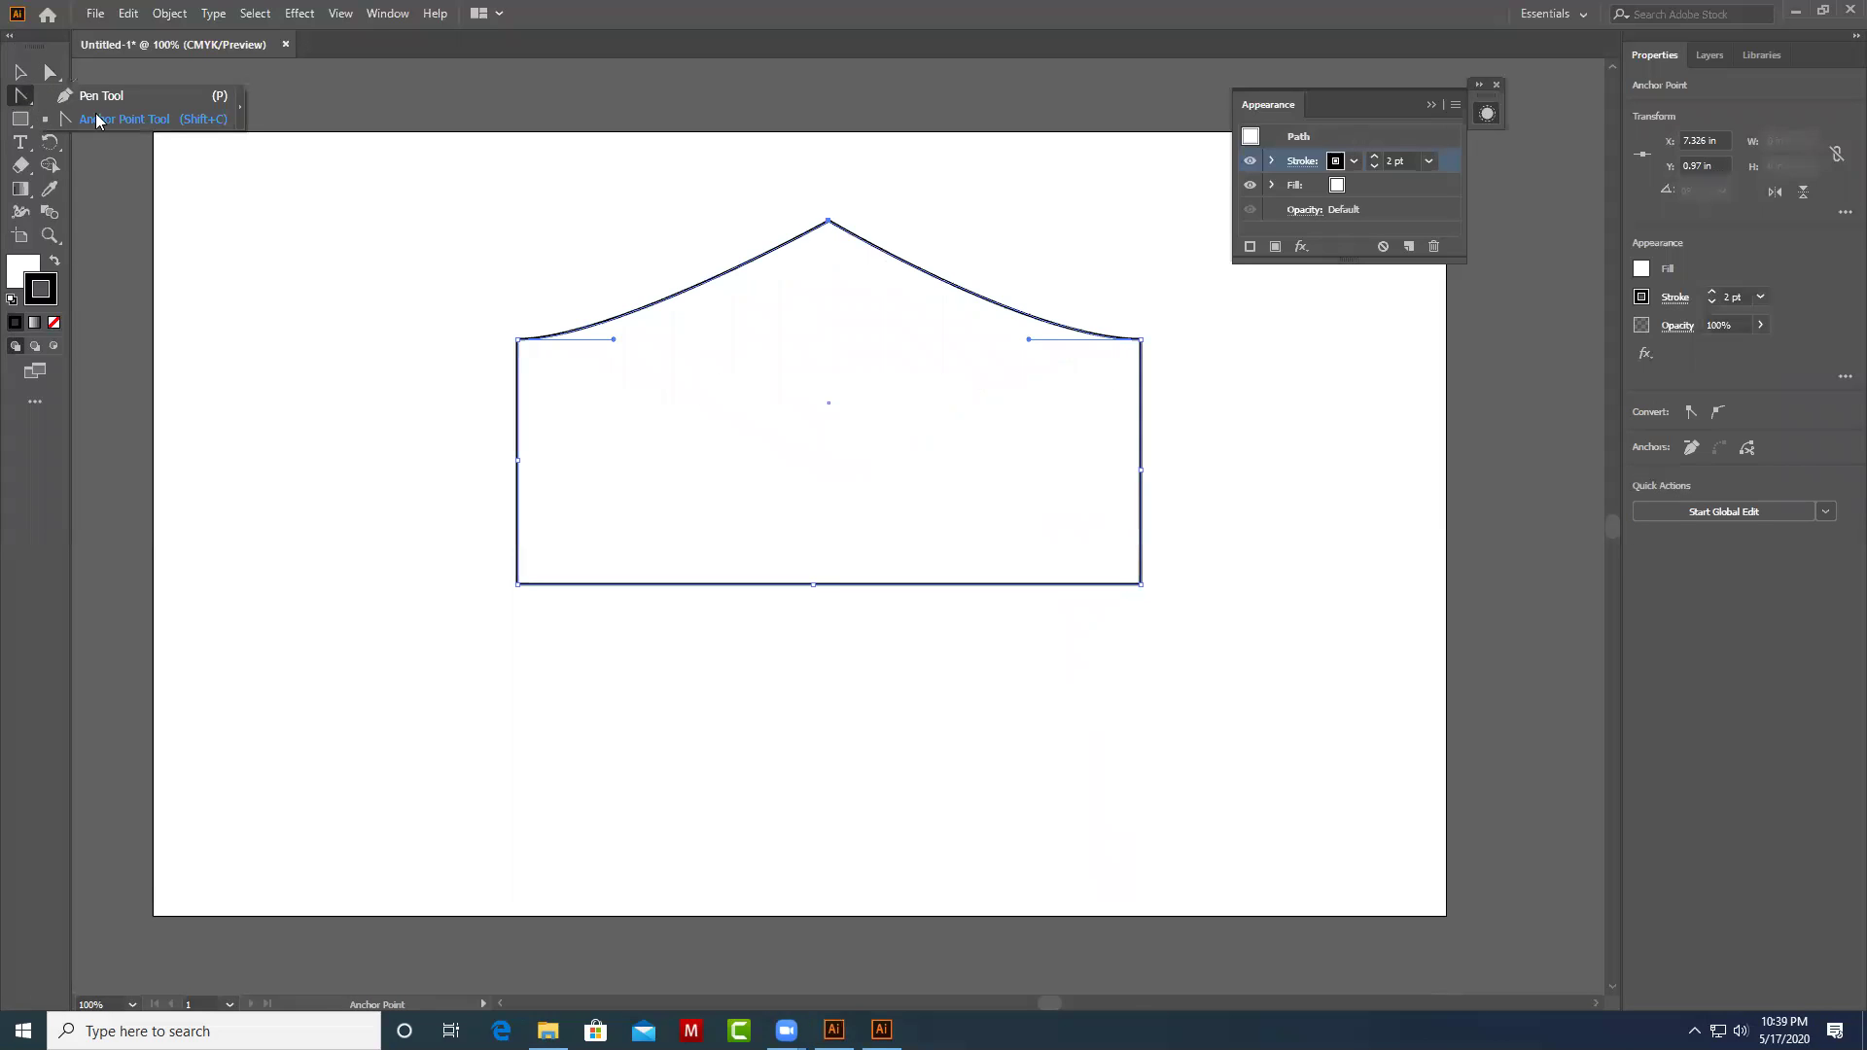
click(145, 118)
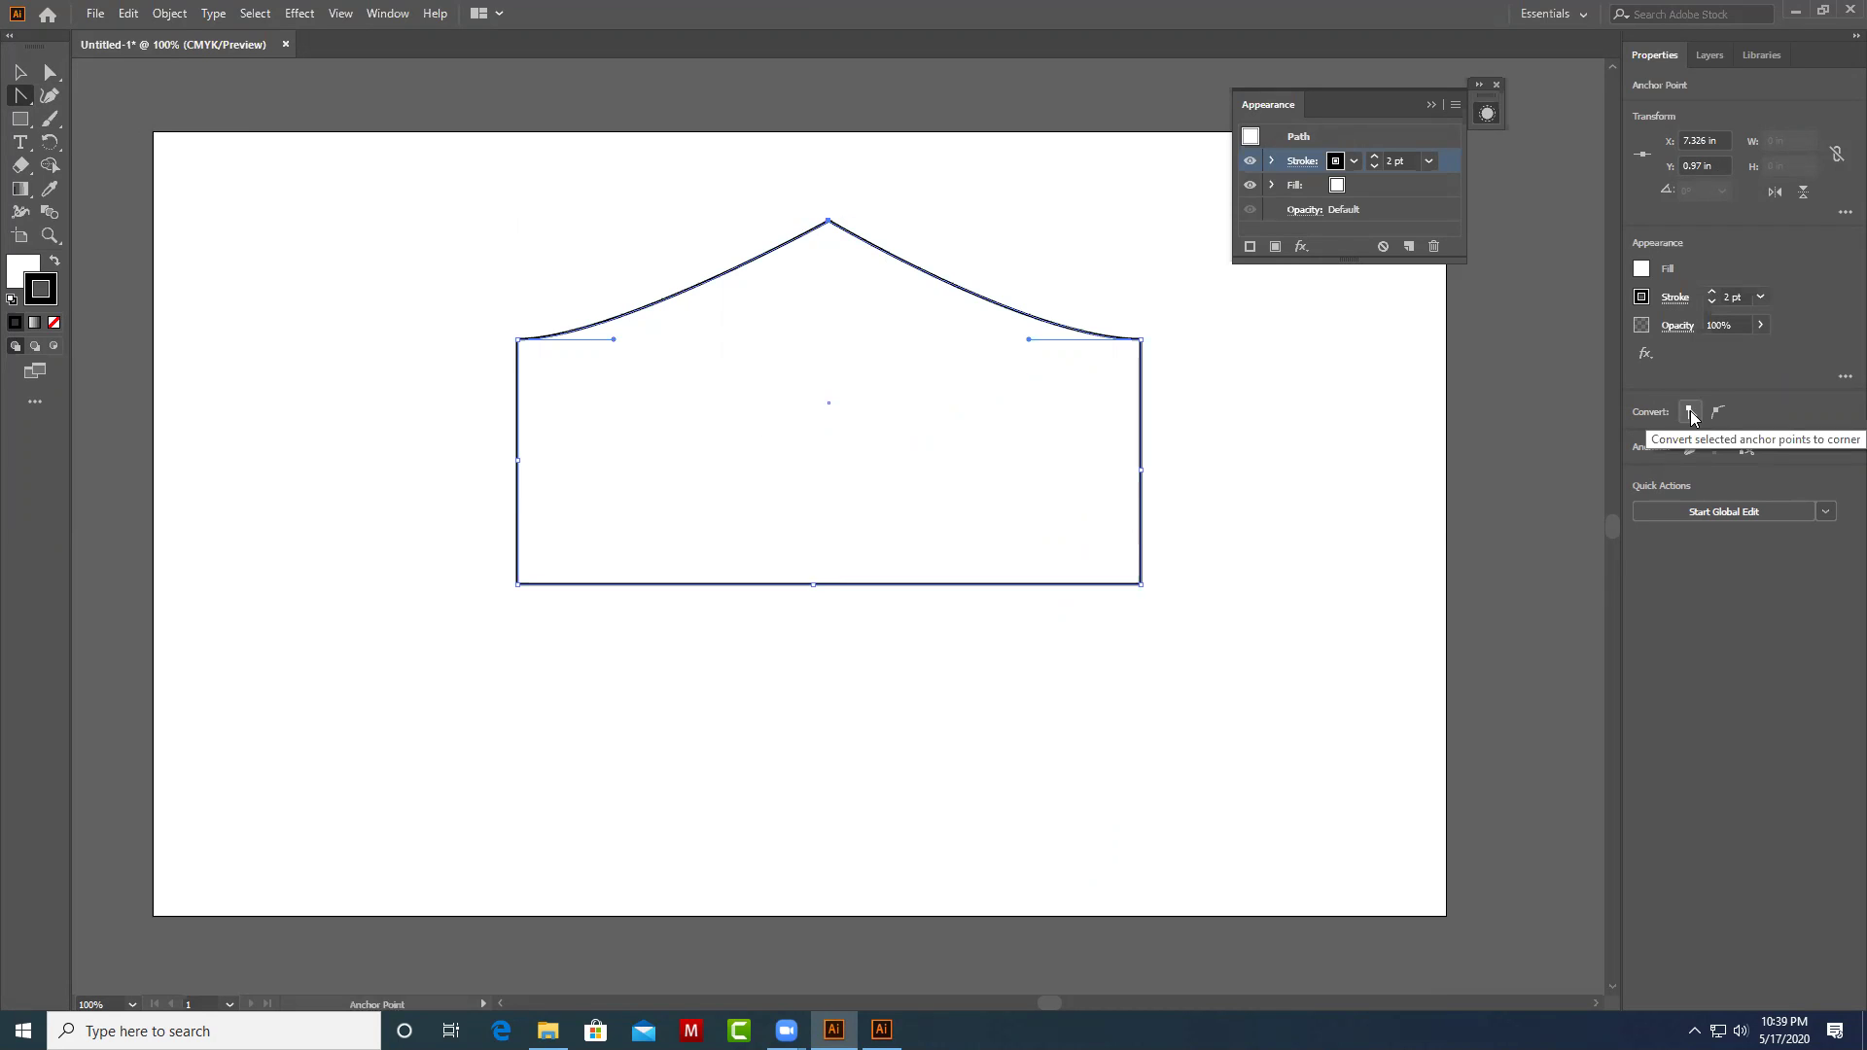
mouse_move(829, 221)
mouse_down()
mouse_move(828, 178)
mouse_move(835, 219)
mouse_up()
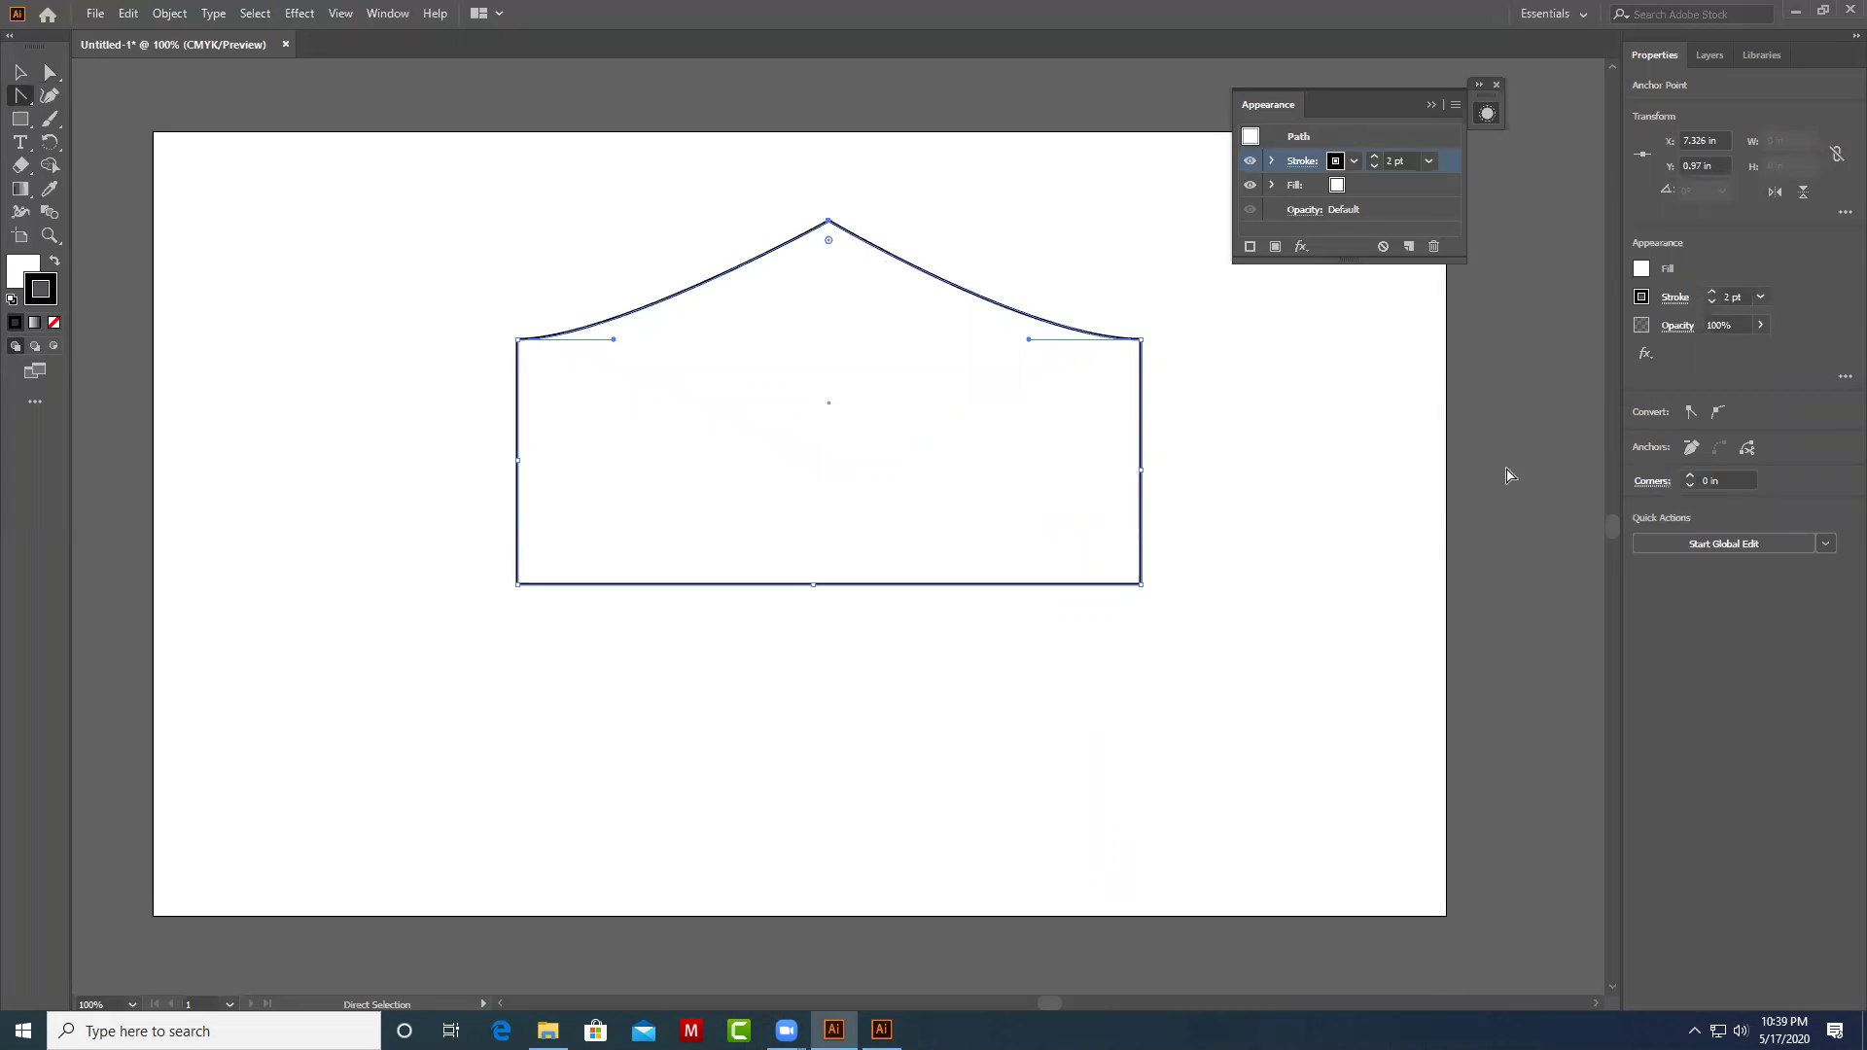
Add a smooth anchor midway down the right edge and pull it outward into a bulge.
click(22, 74)
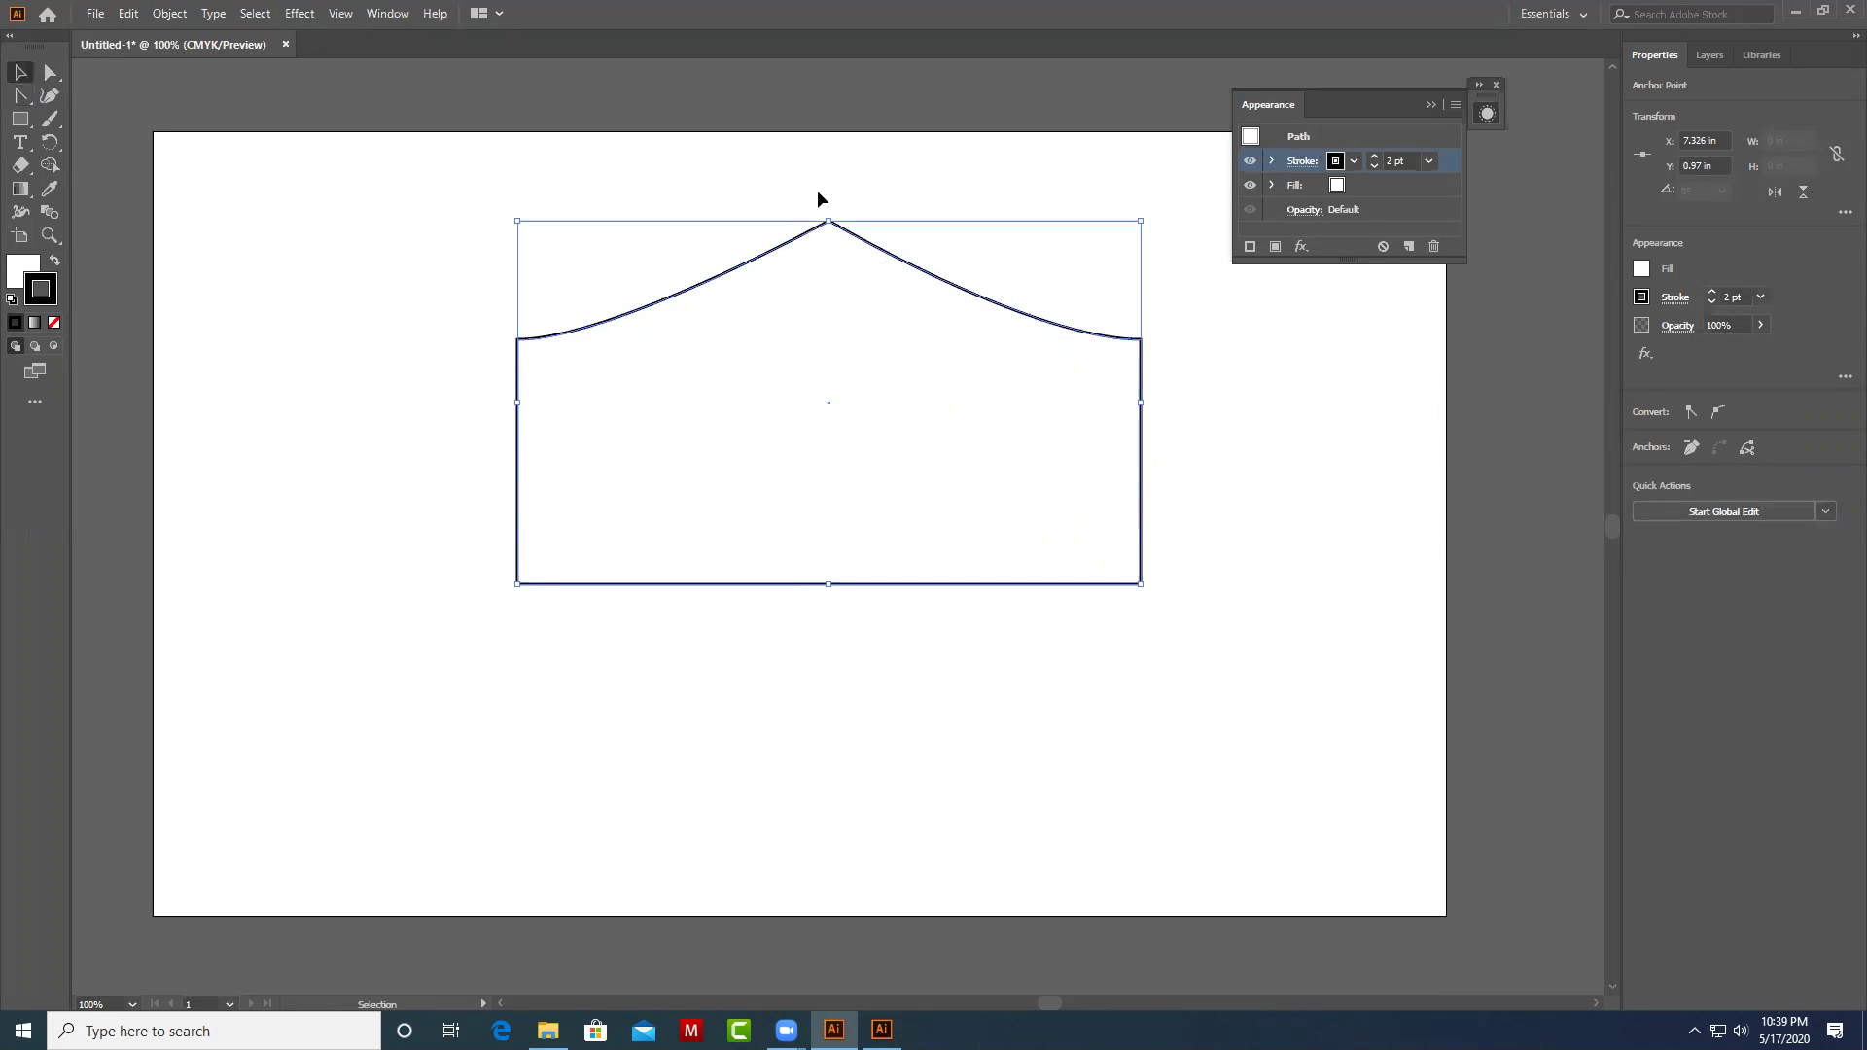
drag(762, 184, 889, 305)
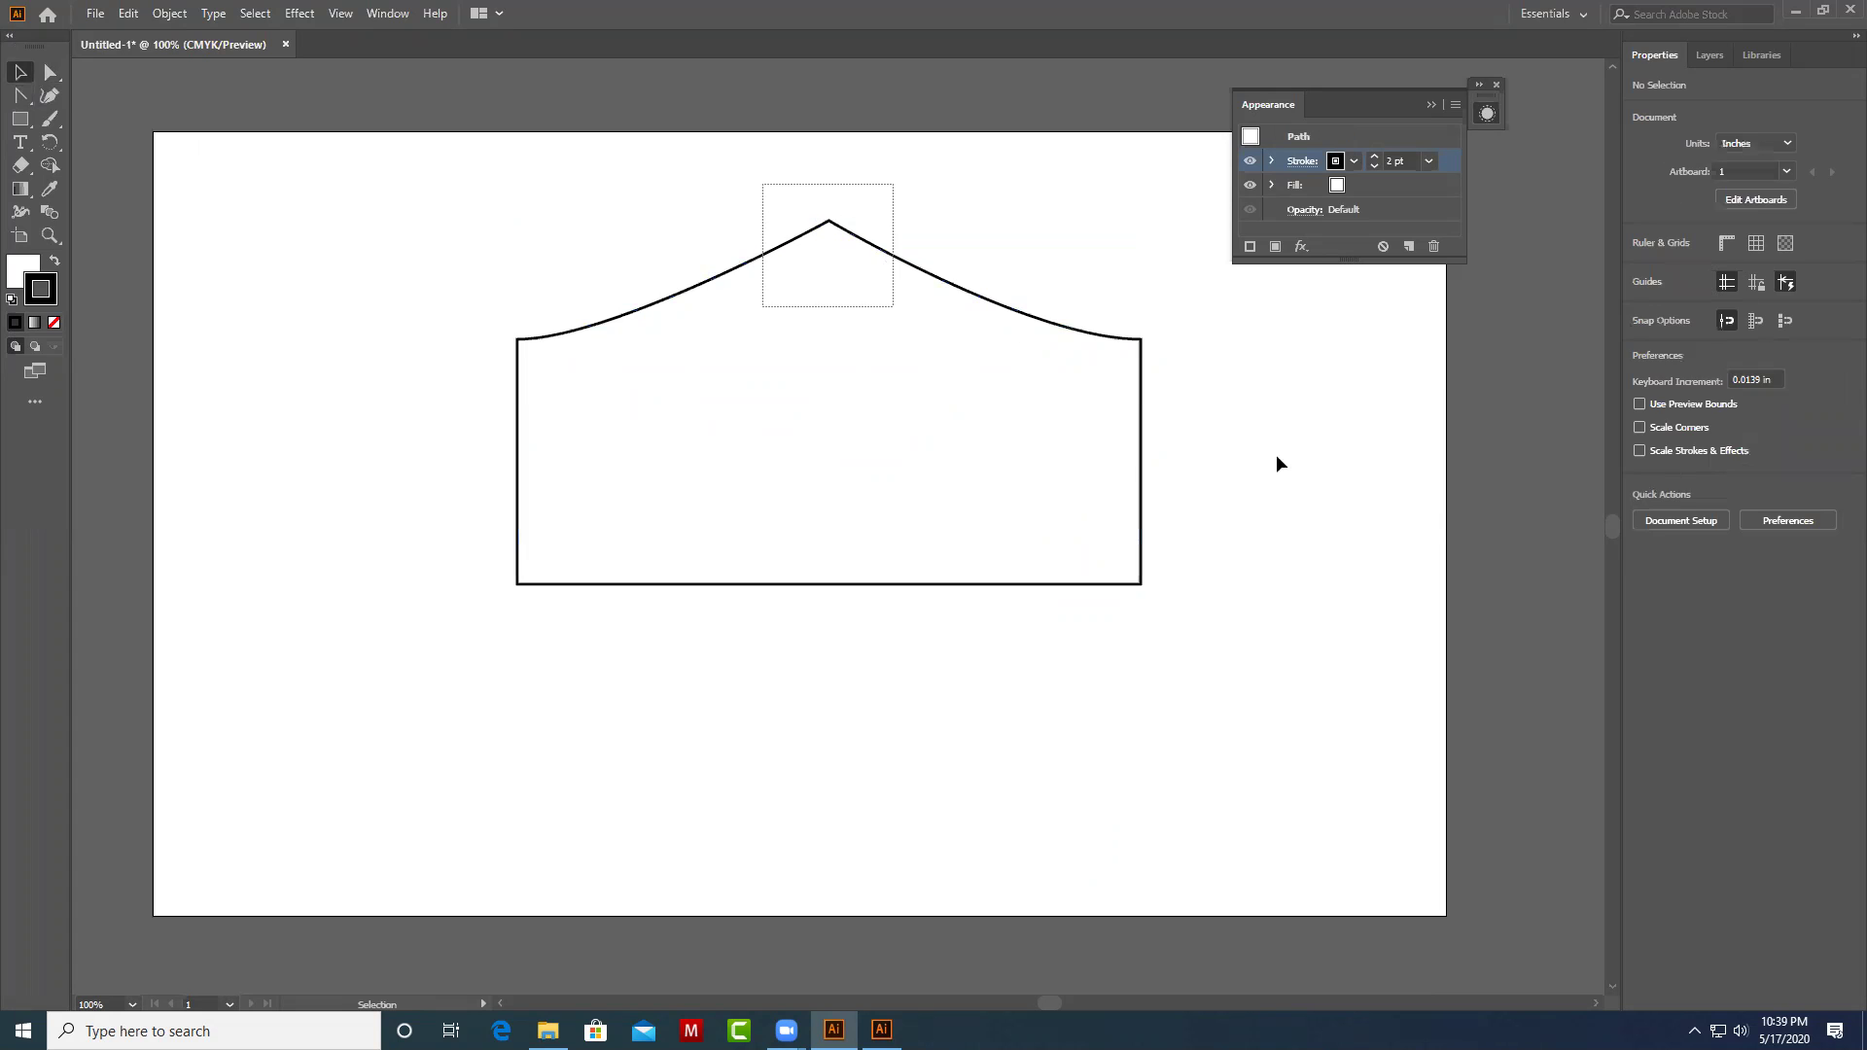
click(50, 96)
key(ctrl+shift+a)
click(1141, 465)
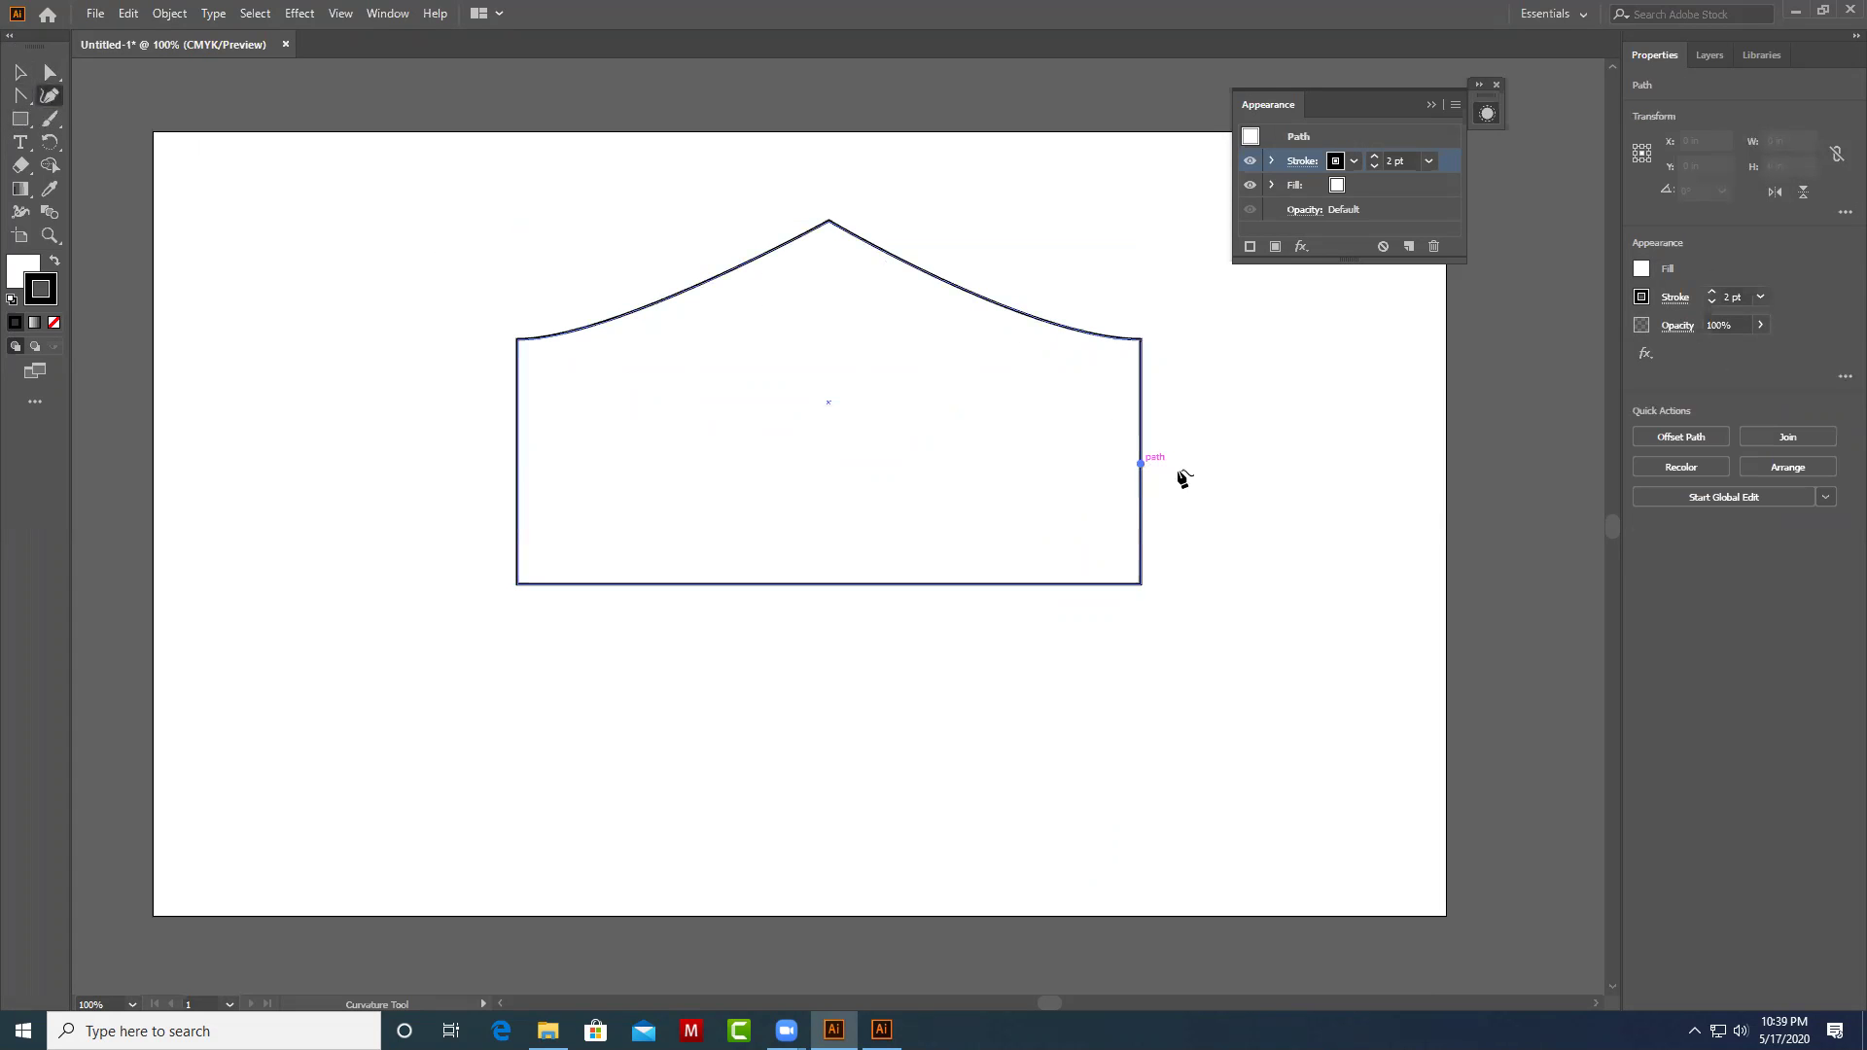
click(50, 72)
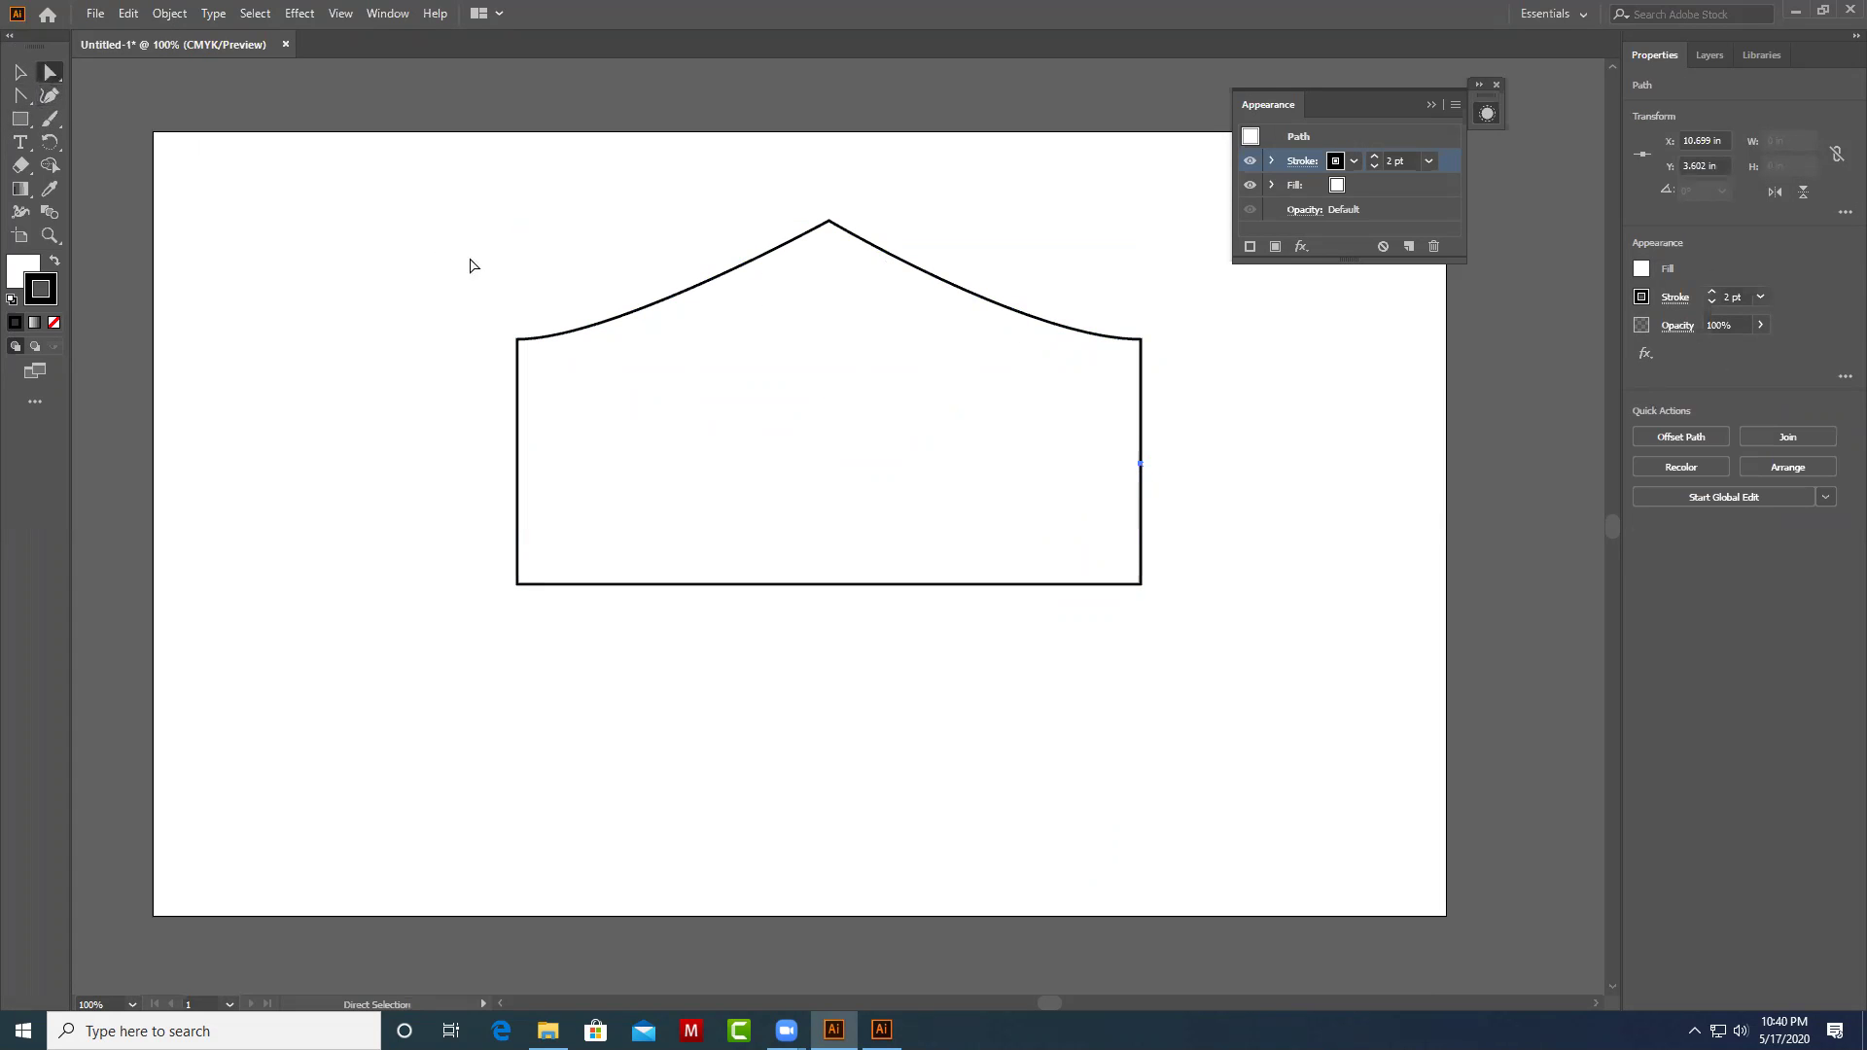
click(1140, 465)
drag(1142, 465, 1173, 463)
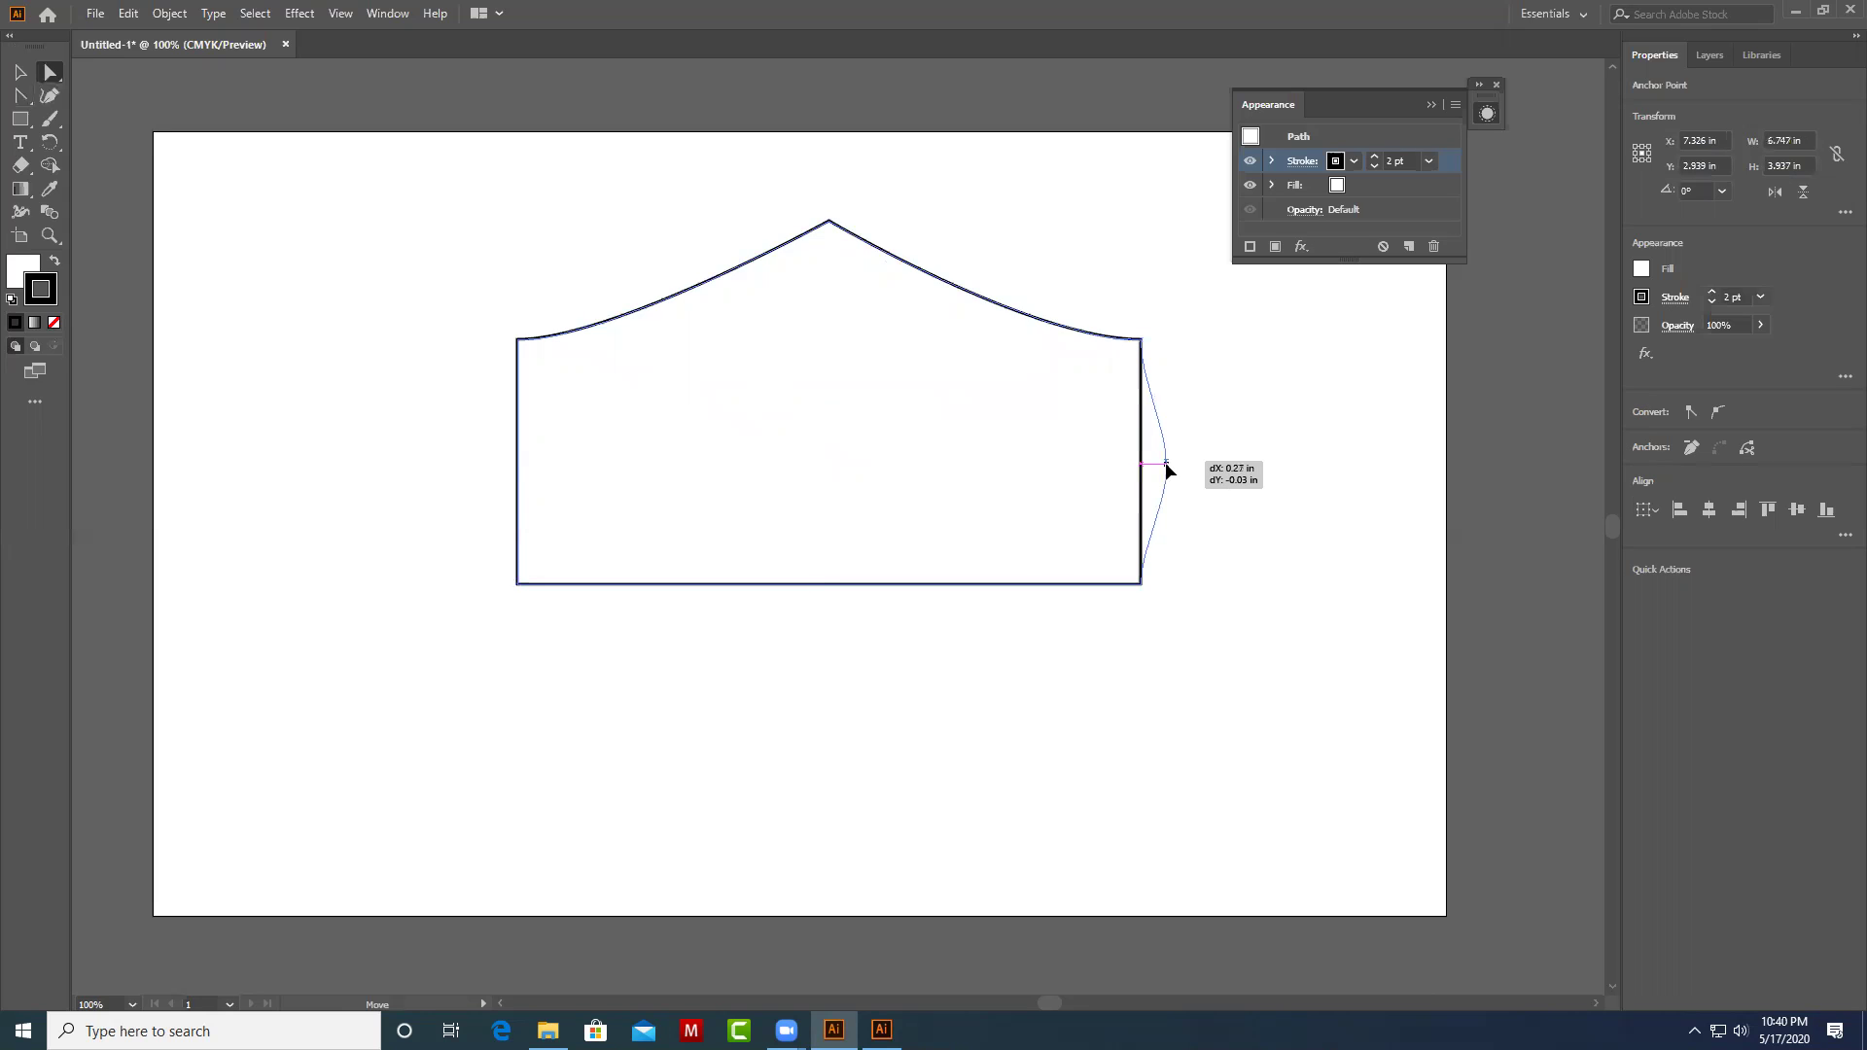
click(1717, 411)
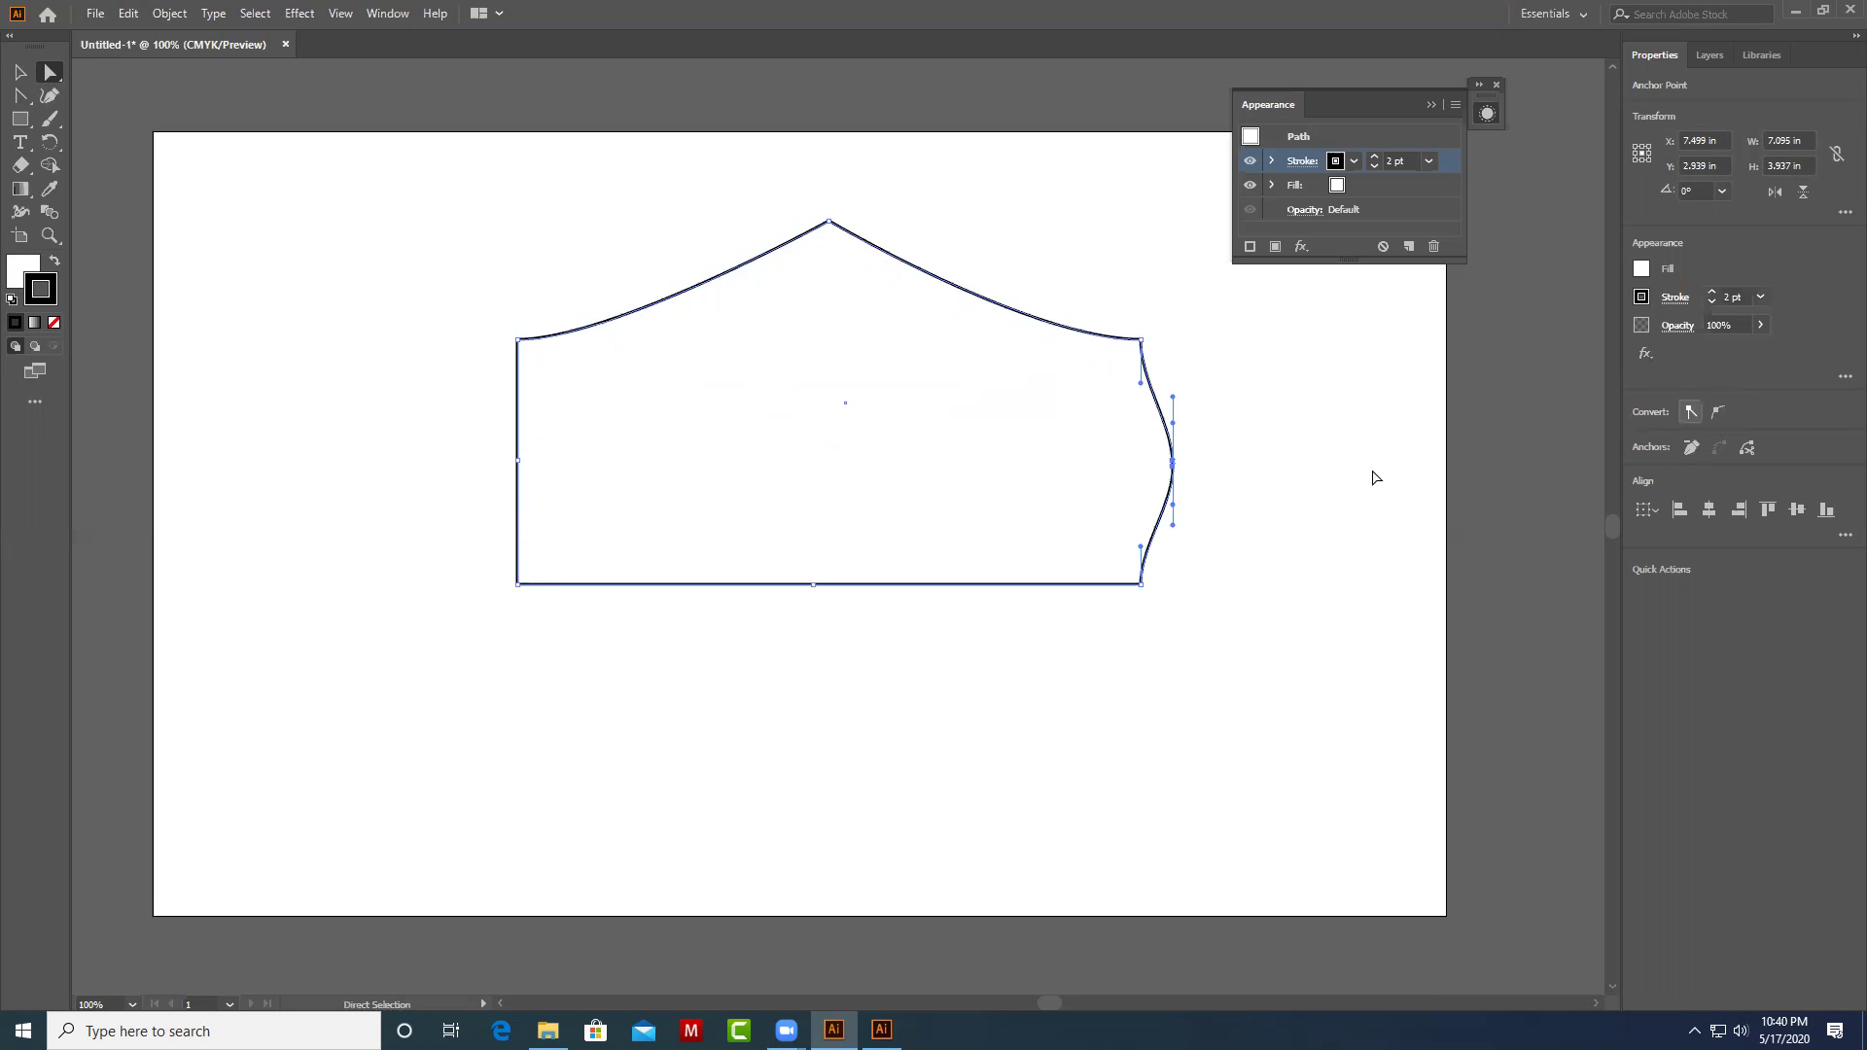
Drag the right-edge point and its handle leftward to carve a deep rounded notch.
drag(1173, 463, 1262, 457)
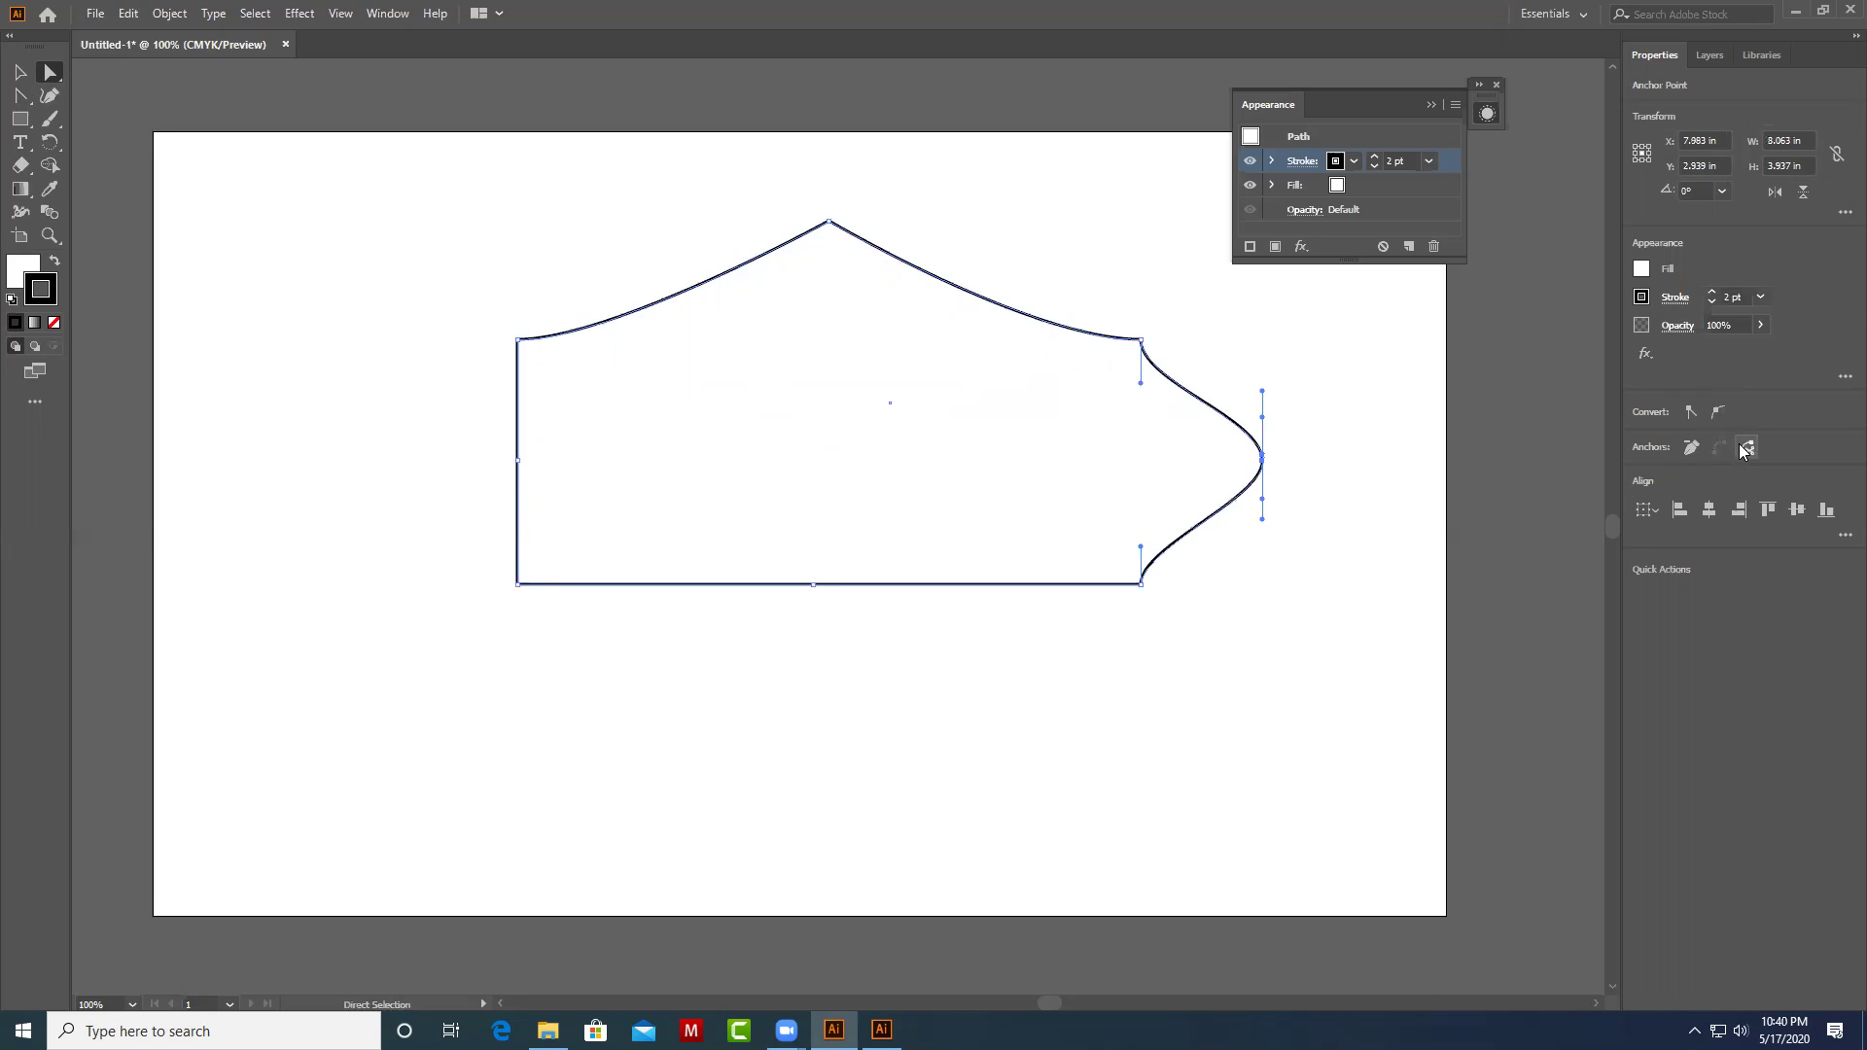
mouse_move(1262, 457)
mouse_down()
mouse_move(1359, 457)
mouse_move(937, 452)
mouse_move(803, 352)
mouse_move(800, 320)
mouse_up()
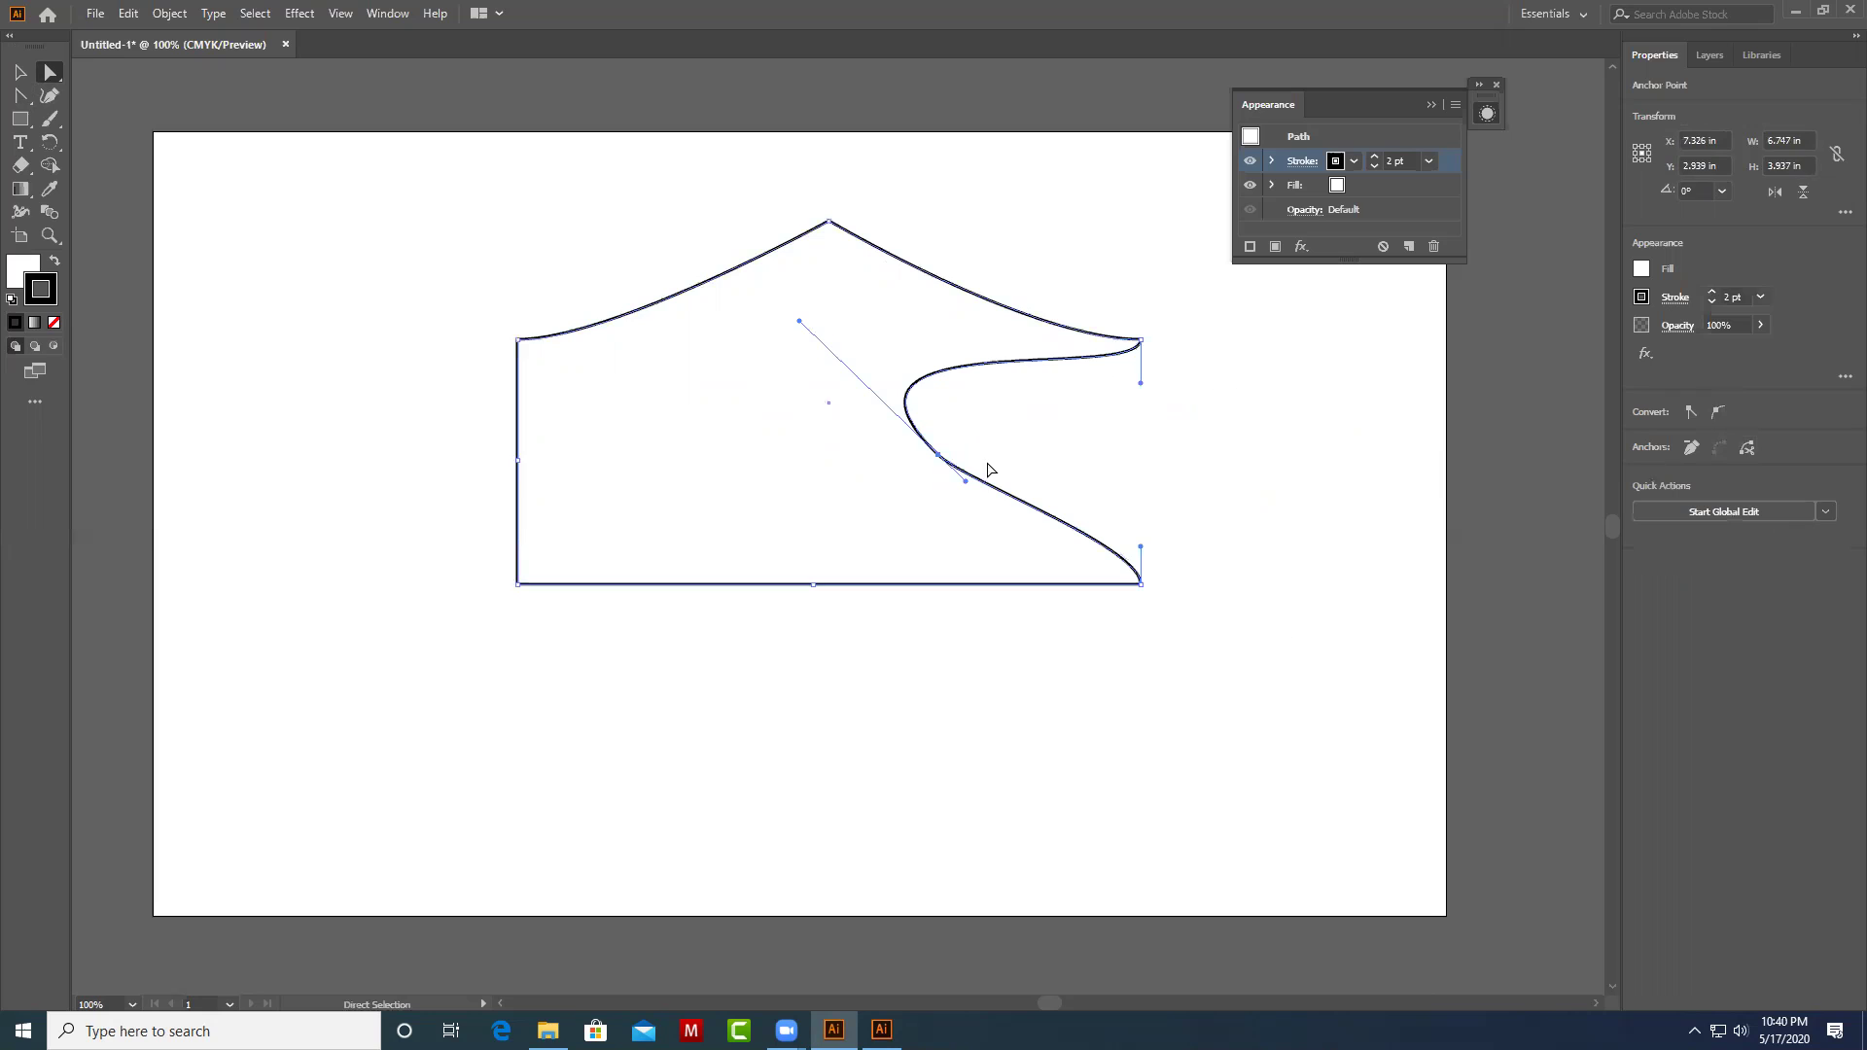
drag(965, 481, 950, 625)
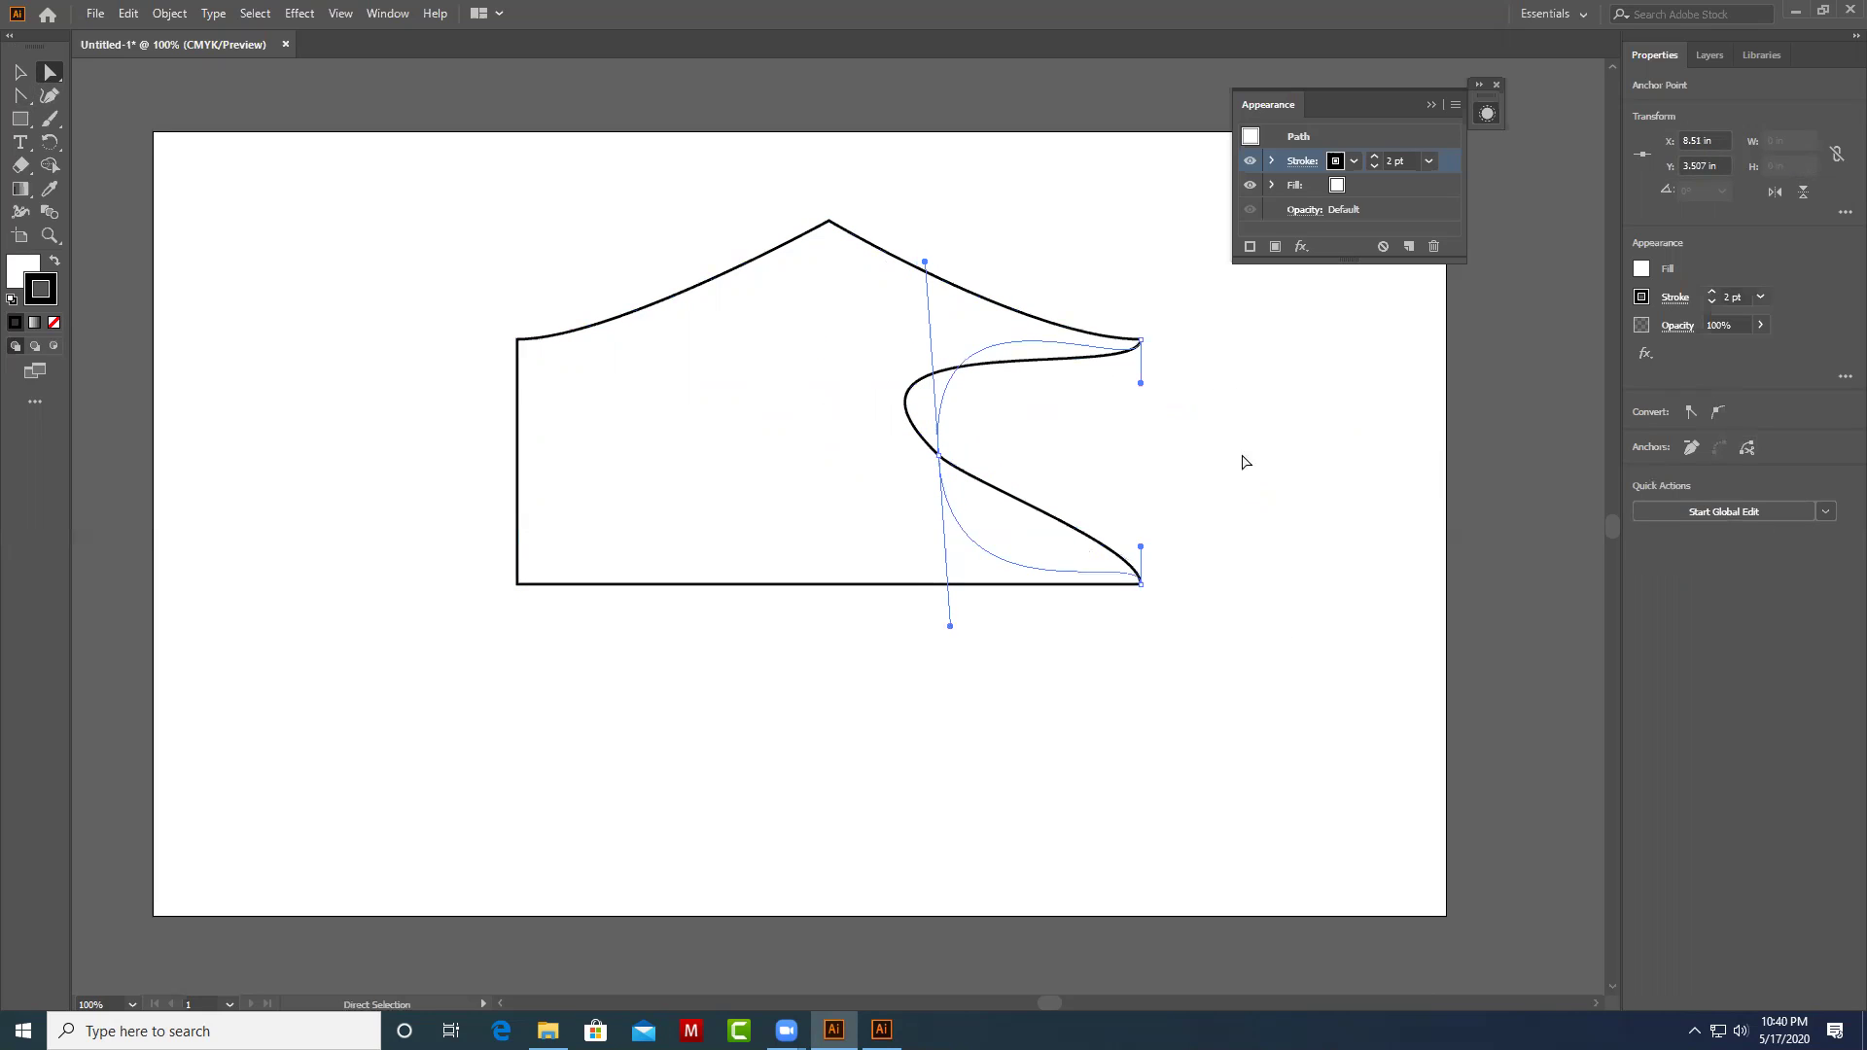
click(1459, 525)
drag(1138, 414, 793, 525)
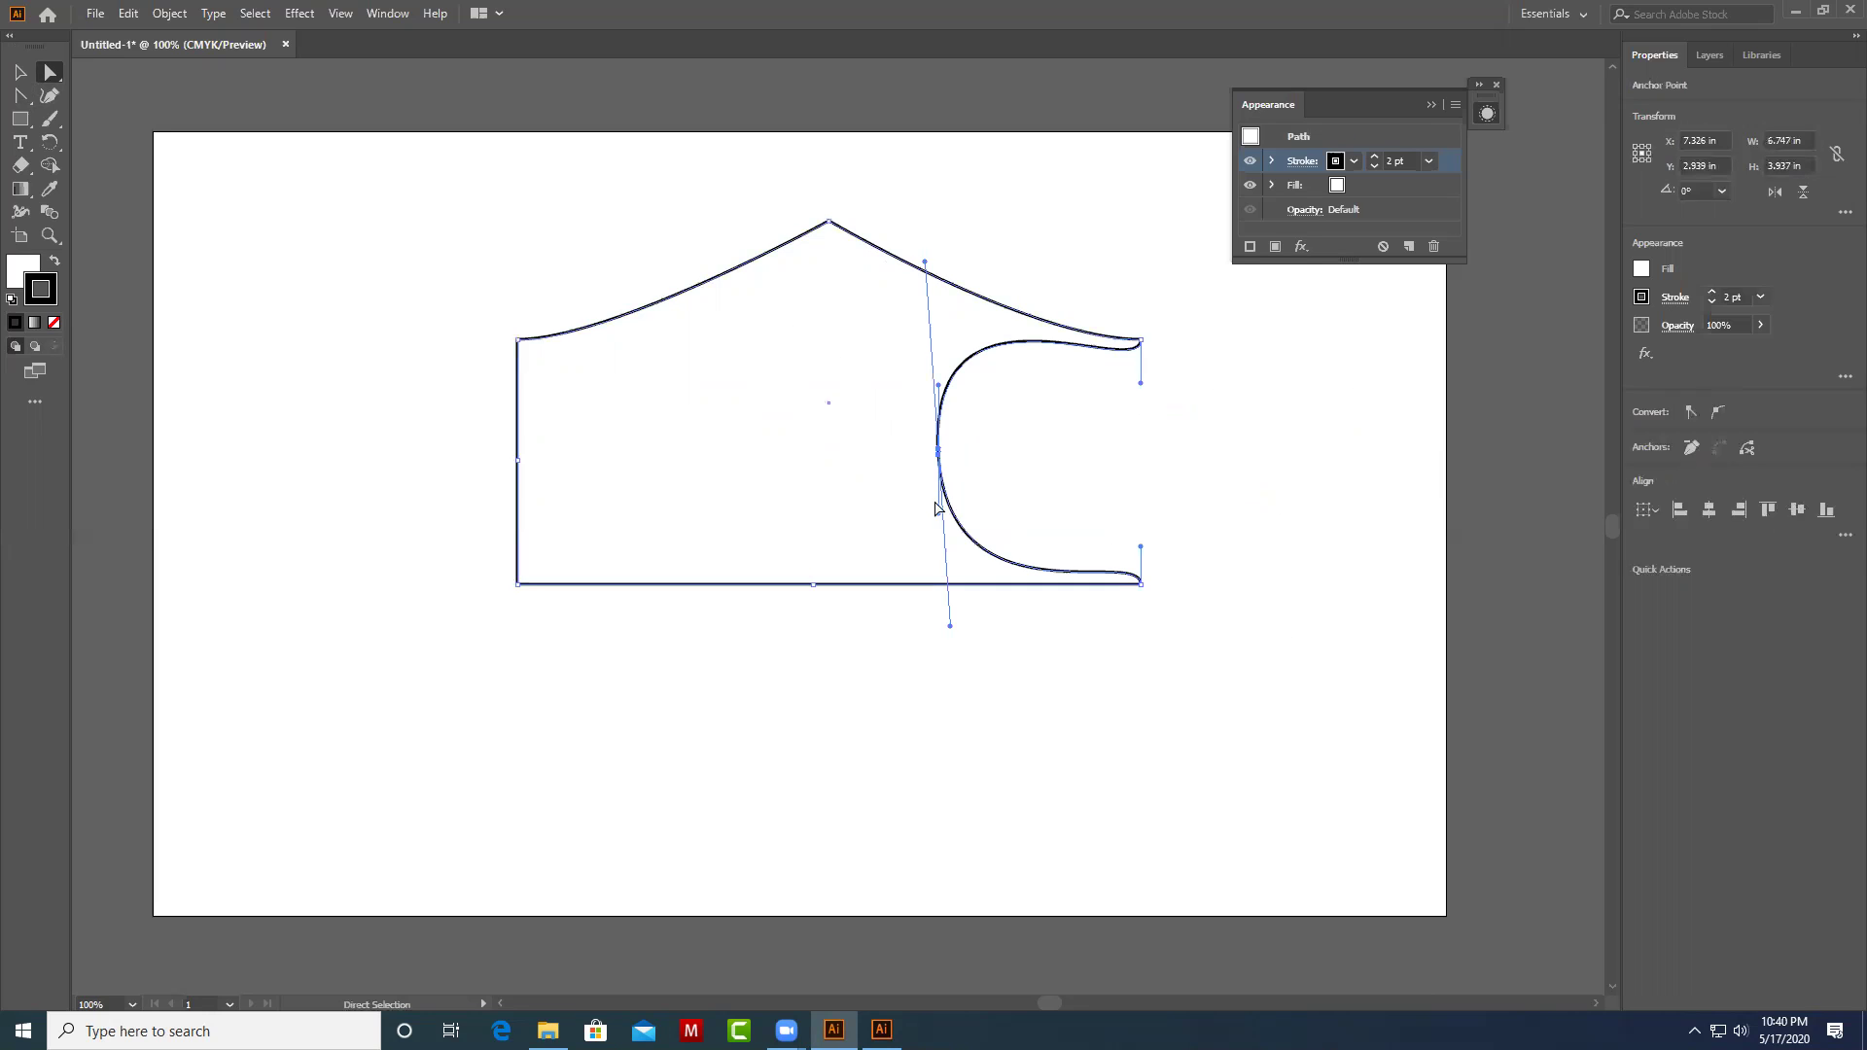
drag(937, 456, 764, 463)
click(1493, 613)
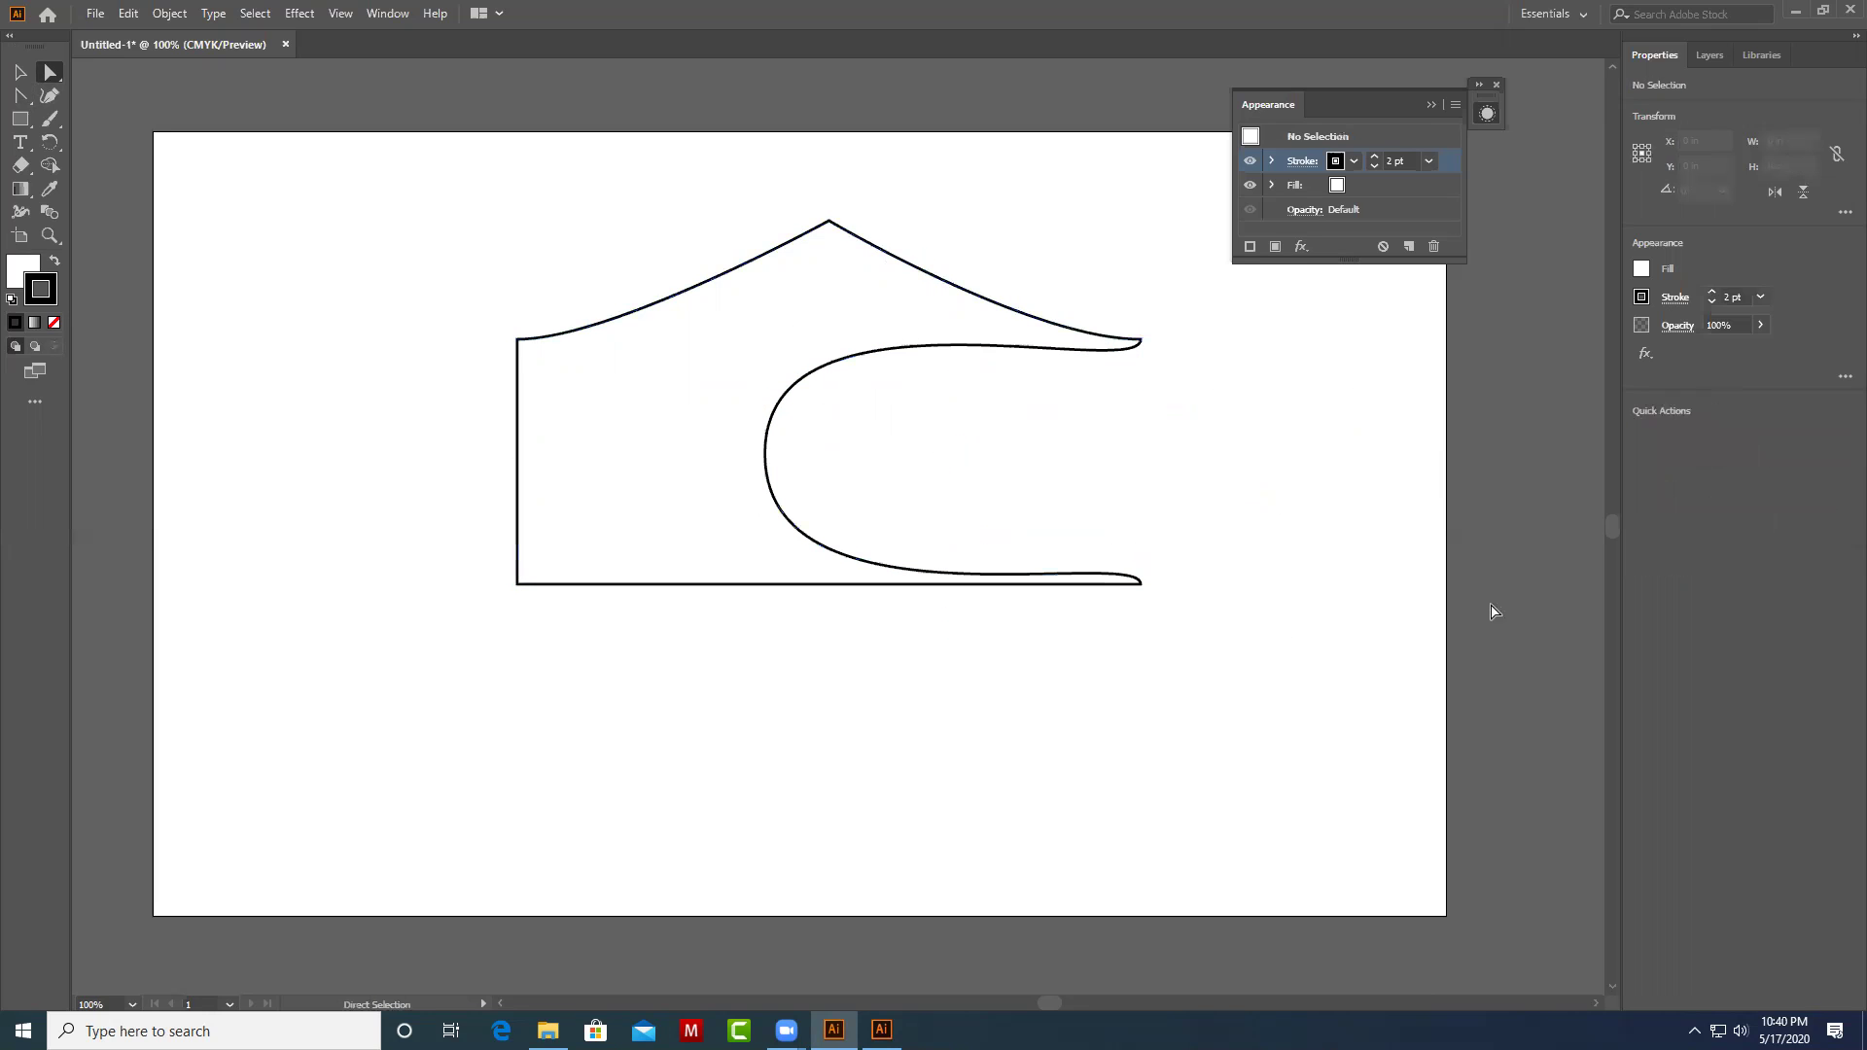
Scale the notched peaked shape down to about two-thirds of its size.
key(v)
mouse_move(608, 168)
mouse_down()
mouse_move(1152, 588)
mouse_move(1039, 525)
mouse_up()
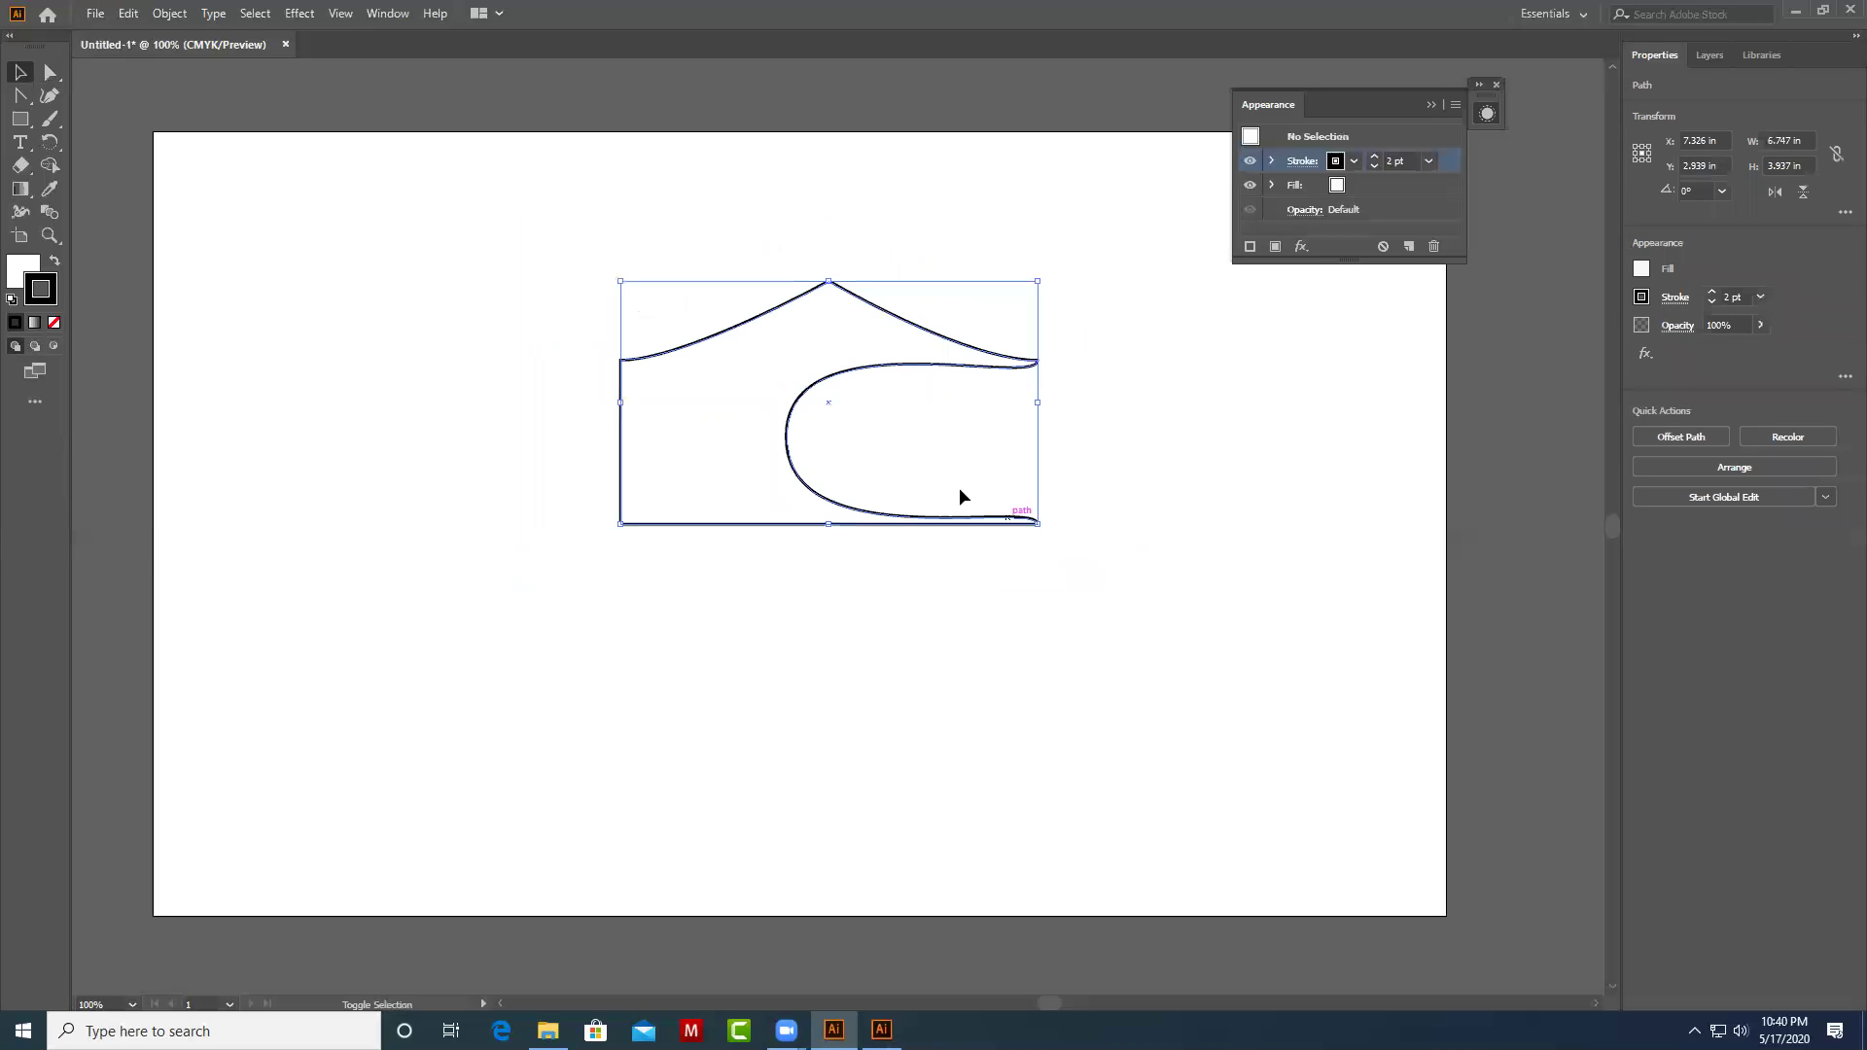
click(1113, 505)
click(1038, 524)
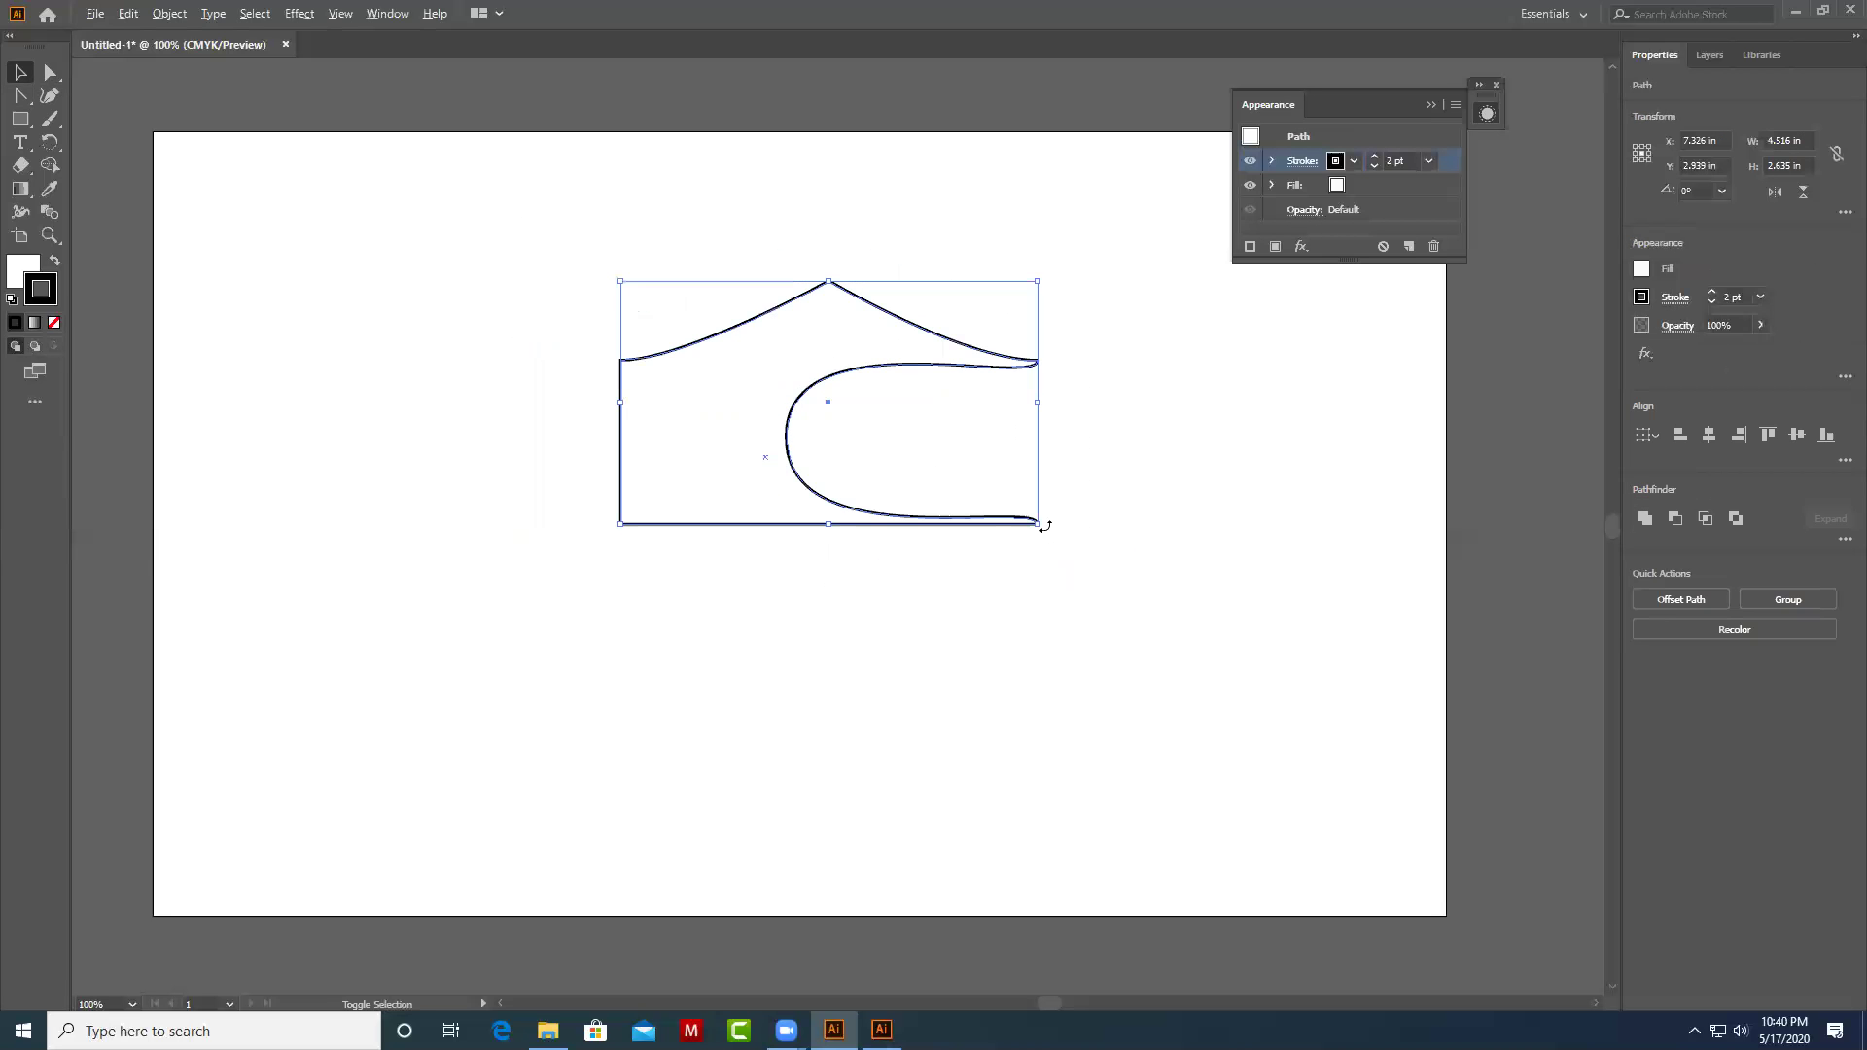
mouse_move(1042, 528)
mouse_down()
mouse_move(929, 468)
mouse_move(1221, 574)
mouse_up()
click(1031, 457)
click(926, 461)
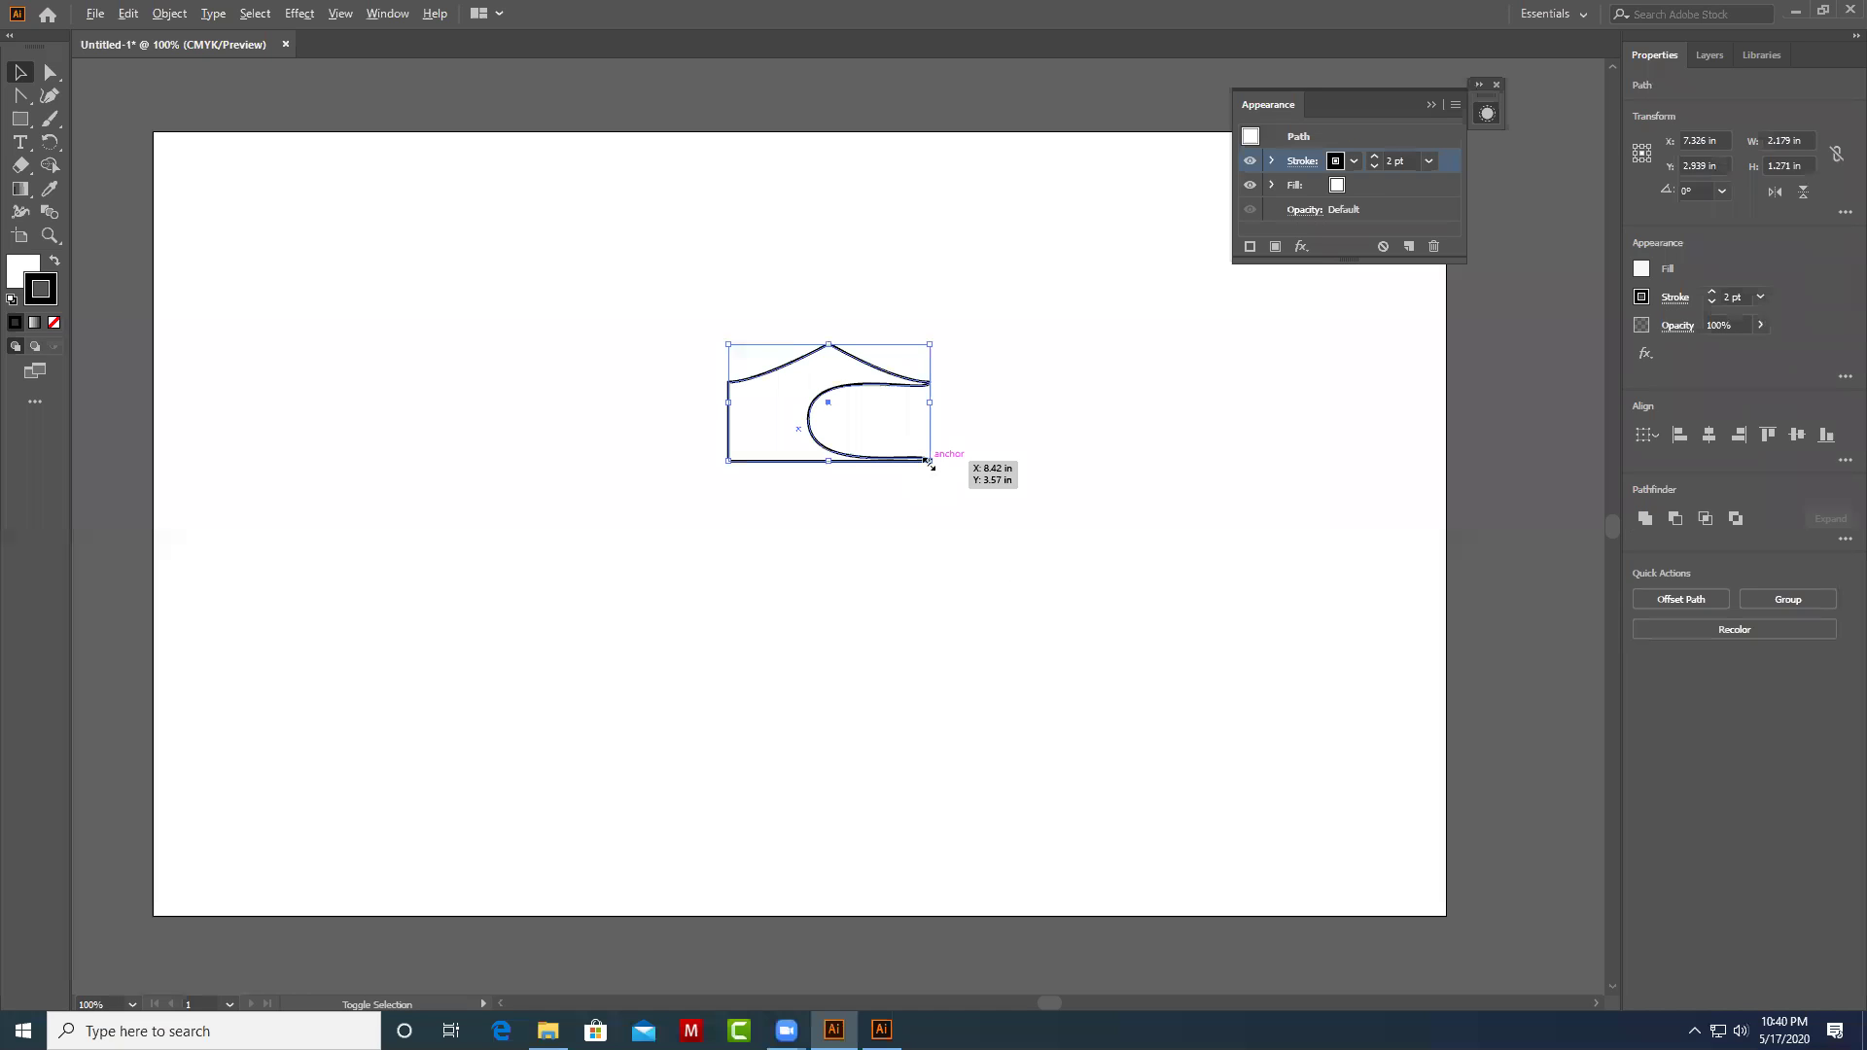
click(1138, 596)
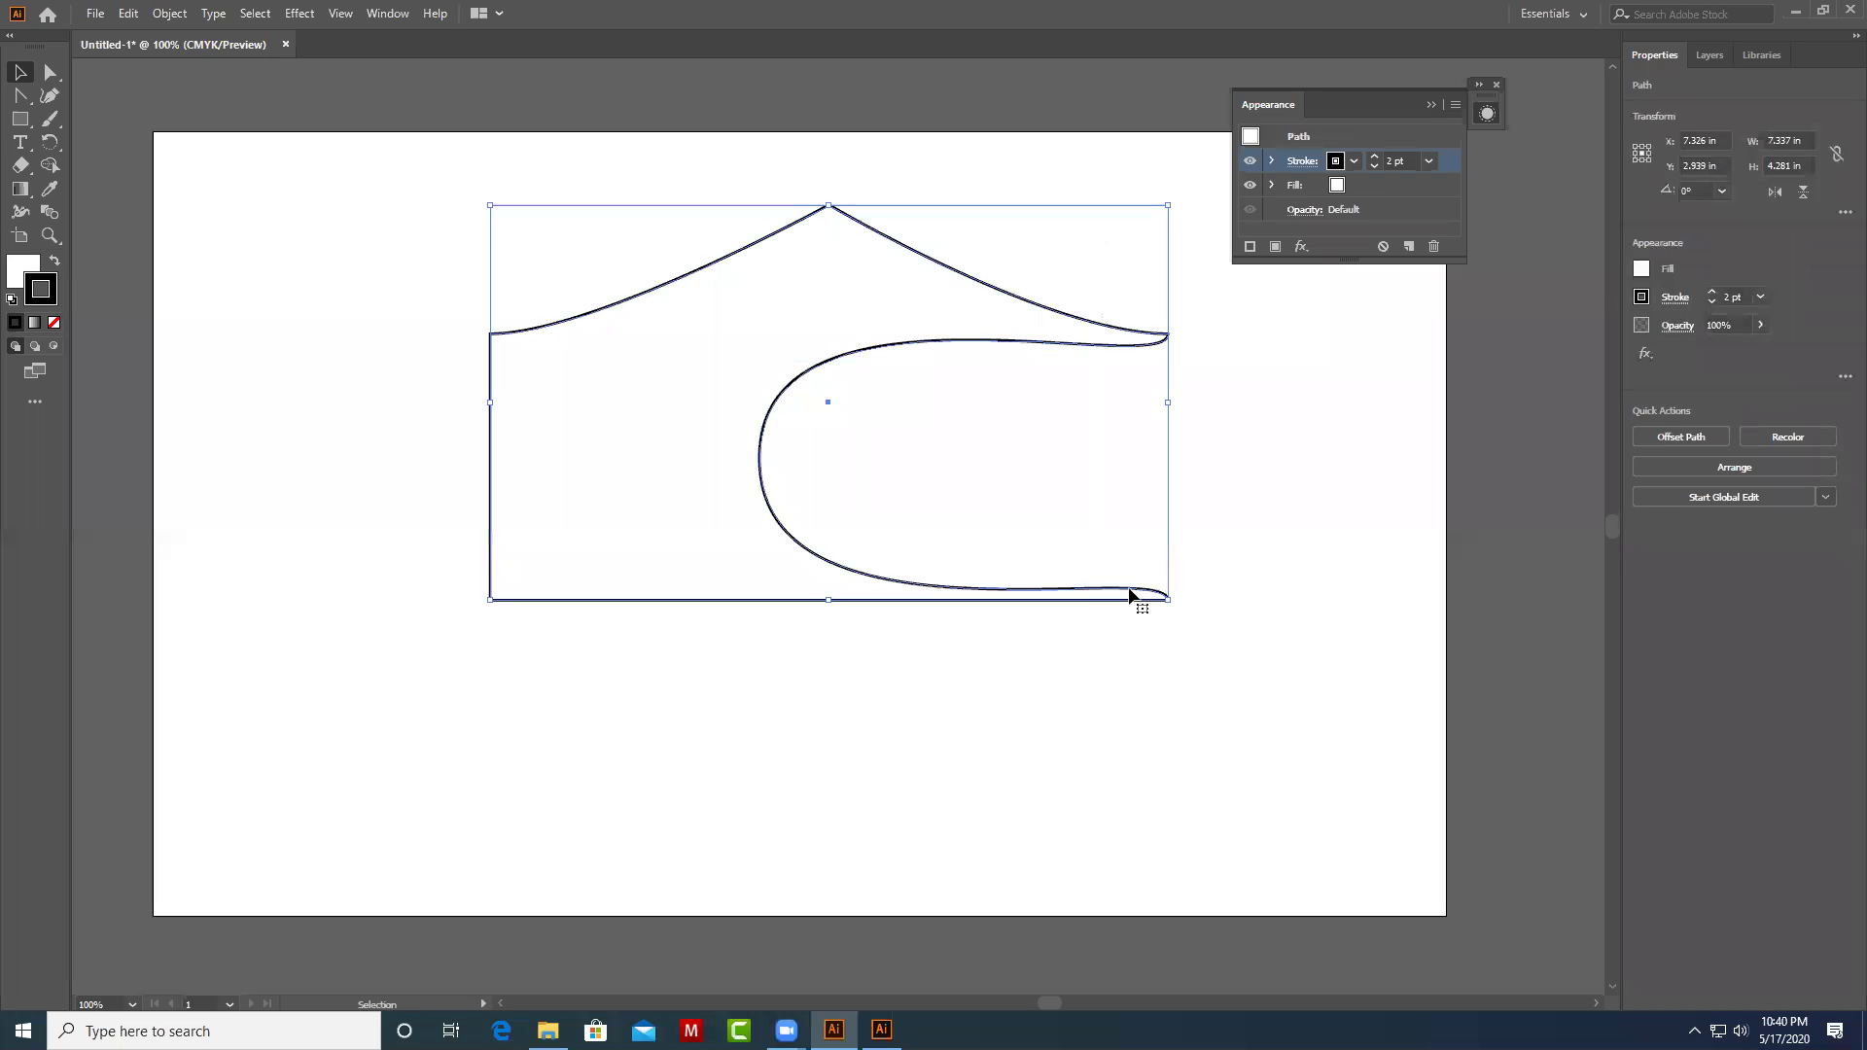
drag(1166, 599, 1041, 530)
Select the whole notched shape and delete it.
click(1114, 289)
drag(712, 279, 1118, 617)
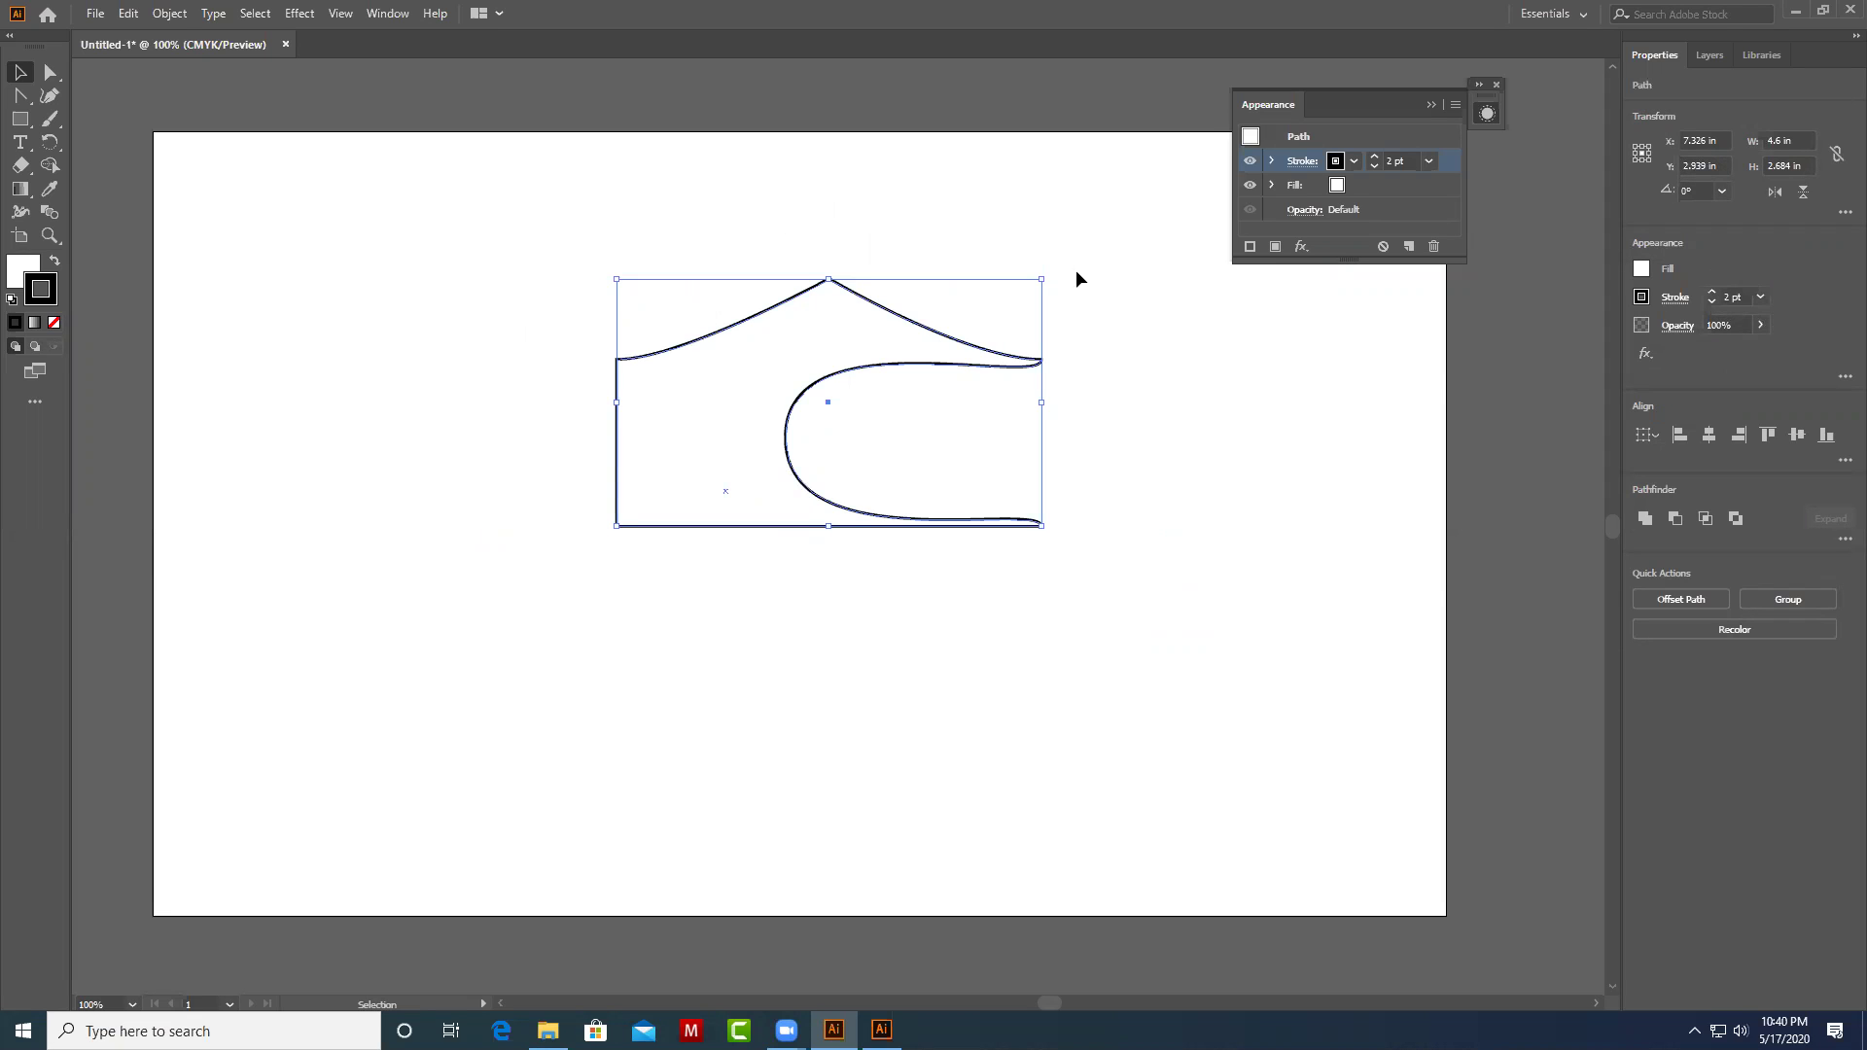
drag(1099, 247, 730, 627)
key(Delete)
Draw a roughly 4.811 × 3.137 in rectangle, move it up, and leave it selected.
click(20, 119)
drag(569, 360, 1014, 650)
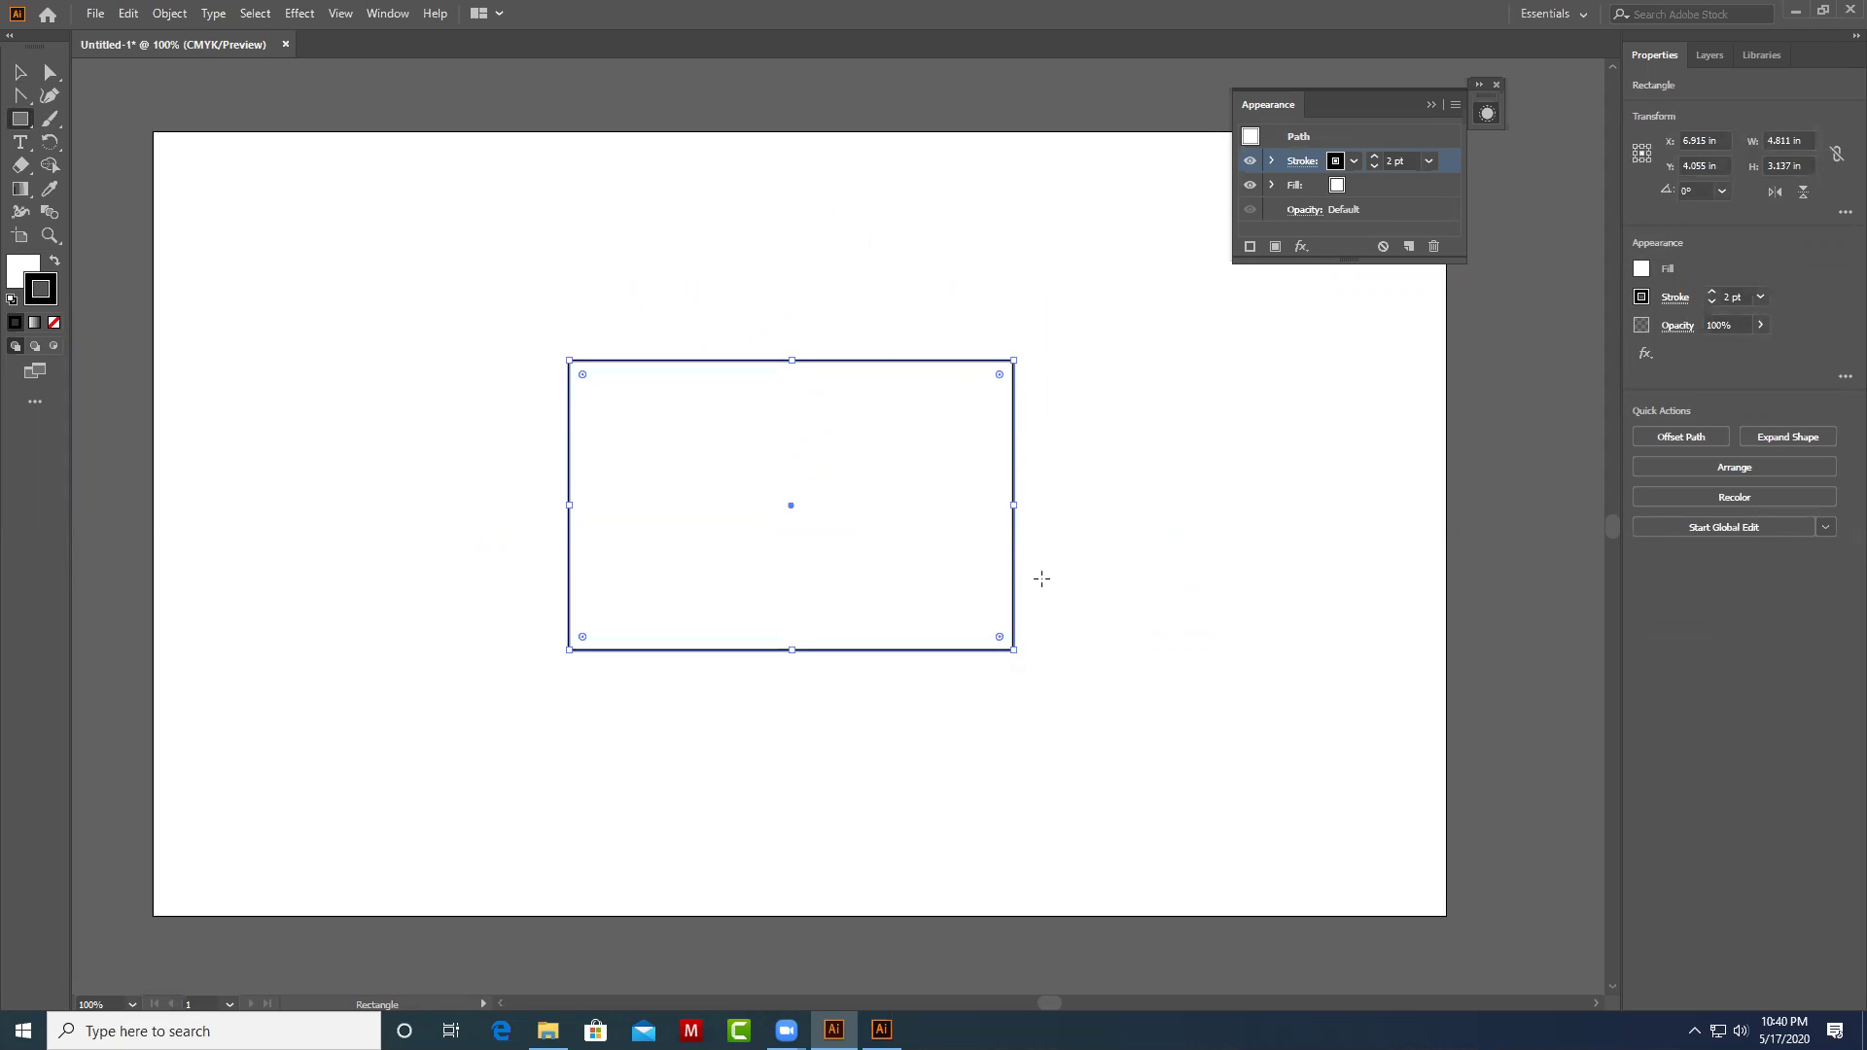
click(20, 73)
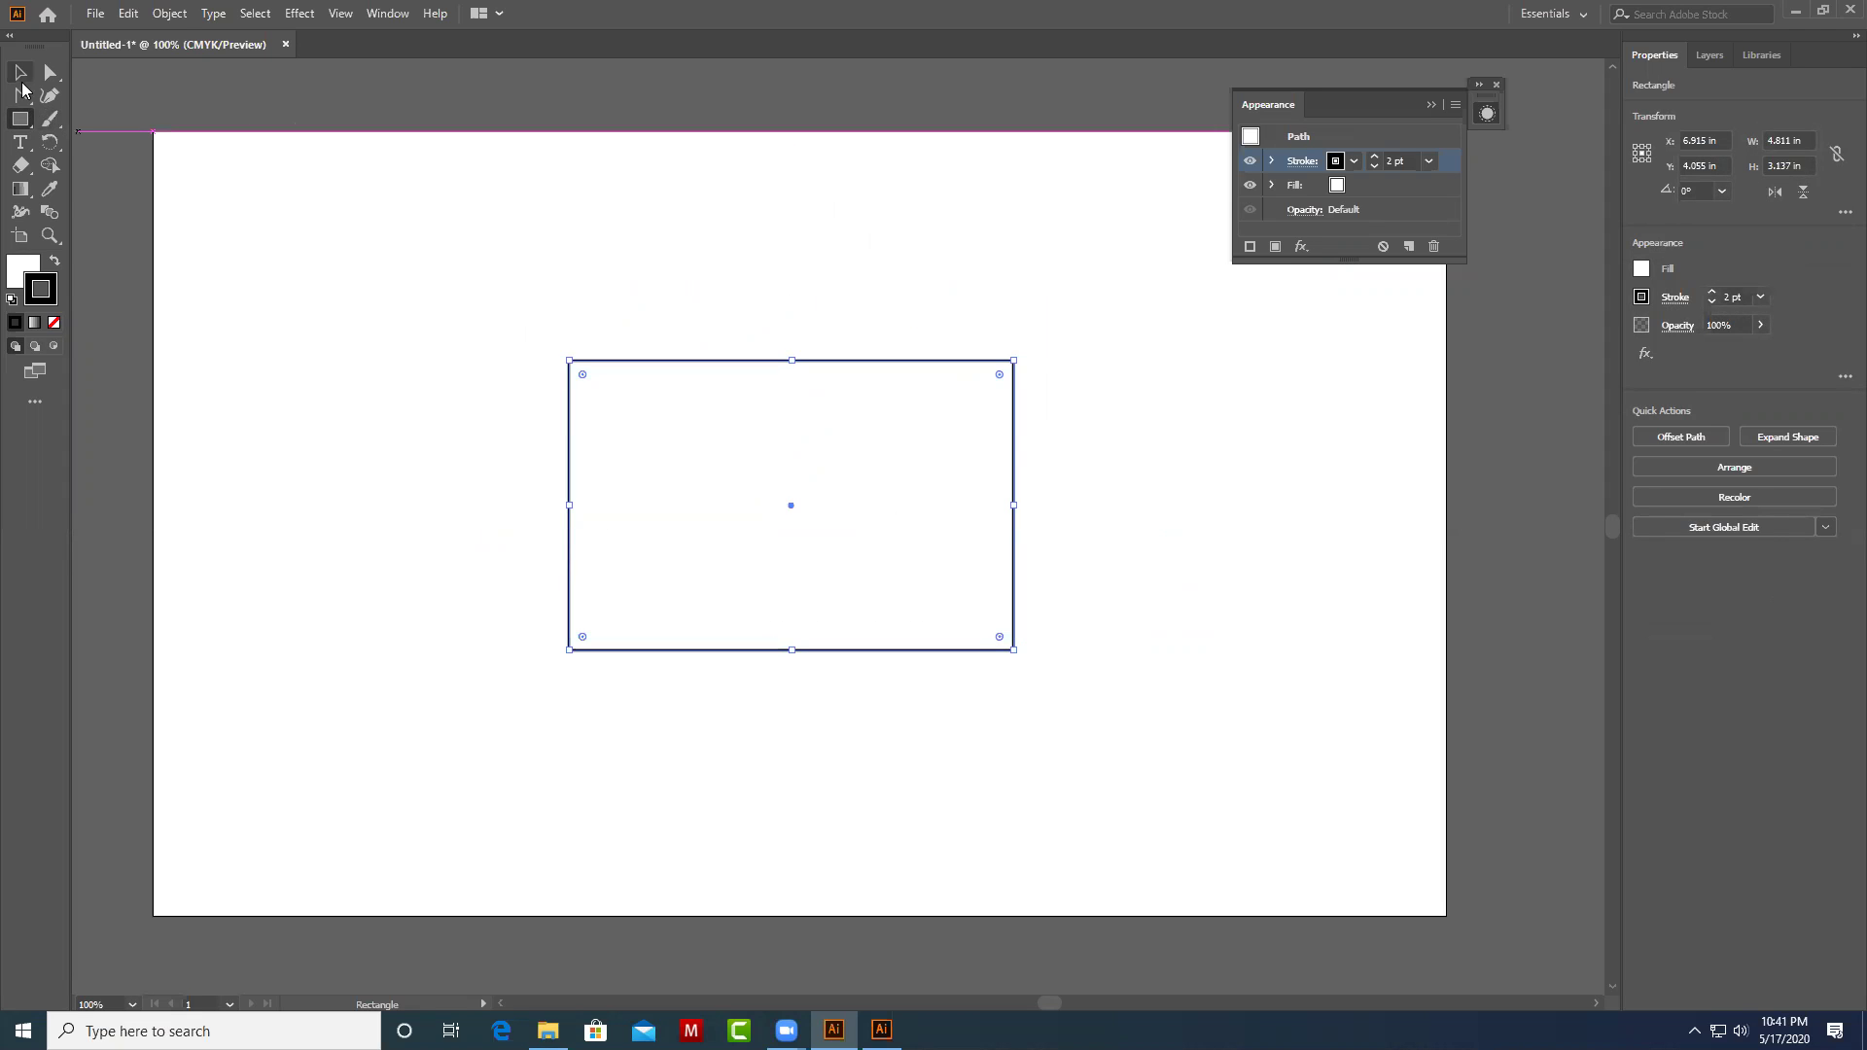
drag(769, 361, 776, 277)
drag(1058, 231, 1069, 593)
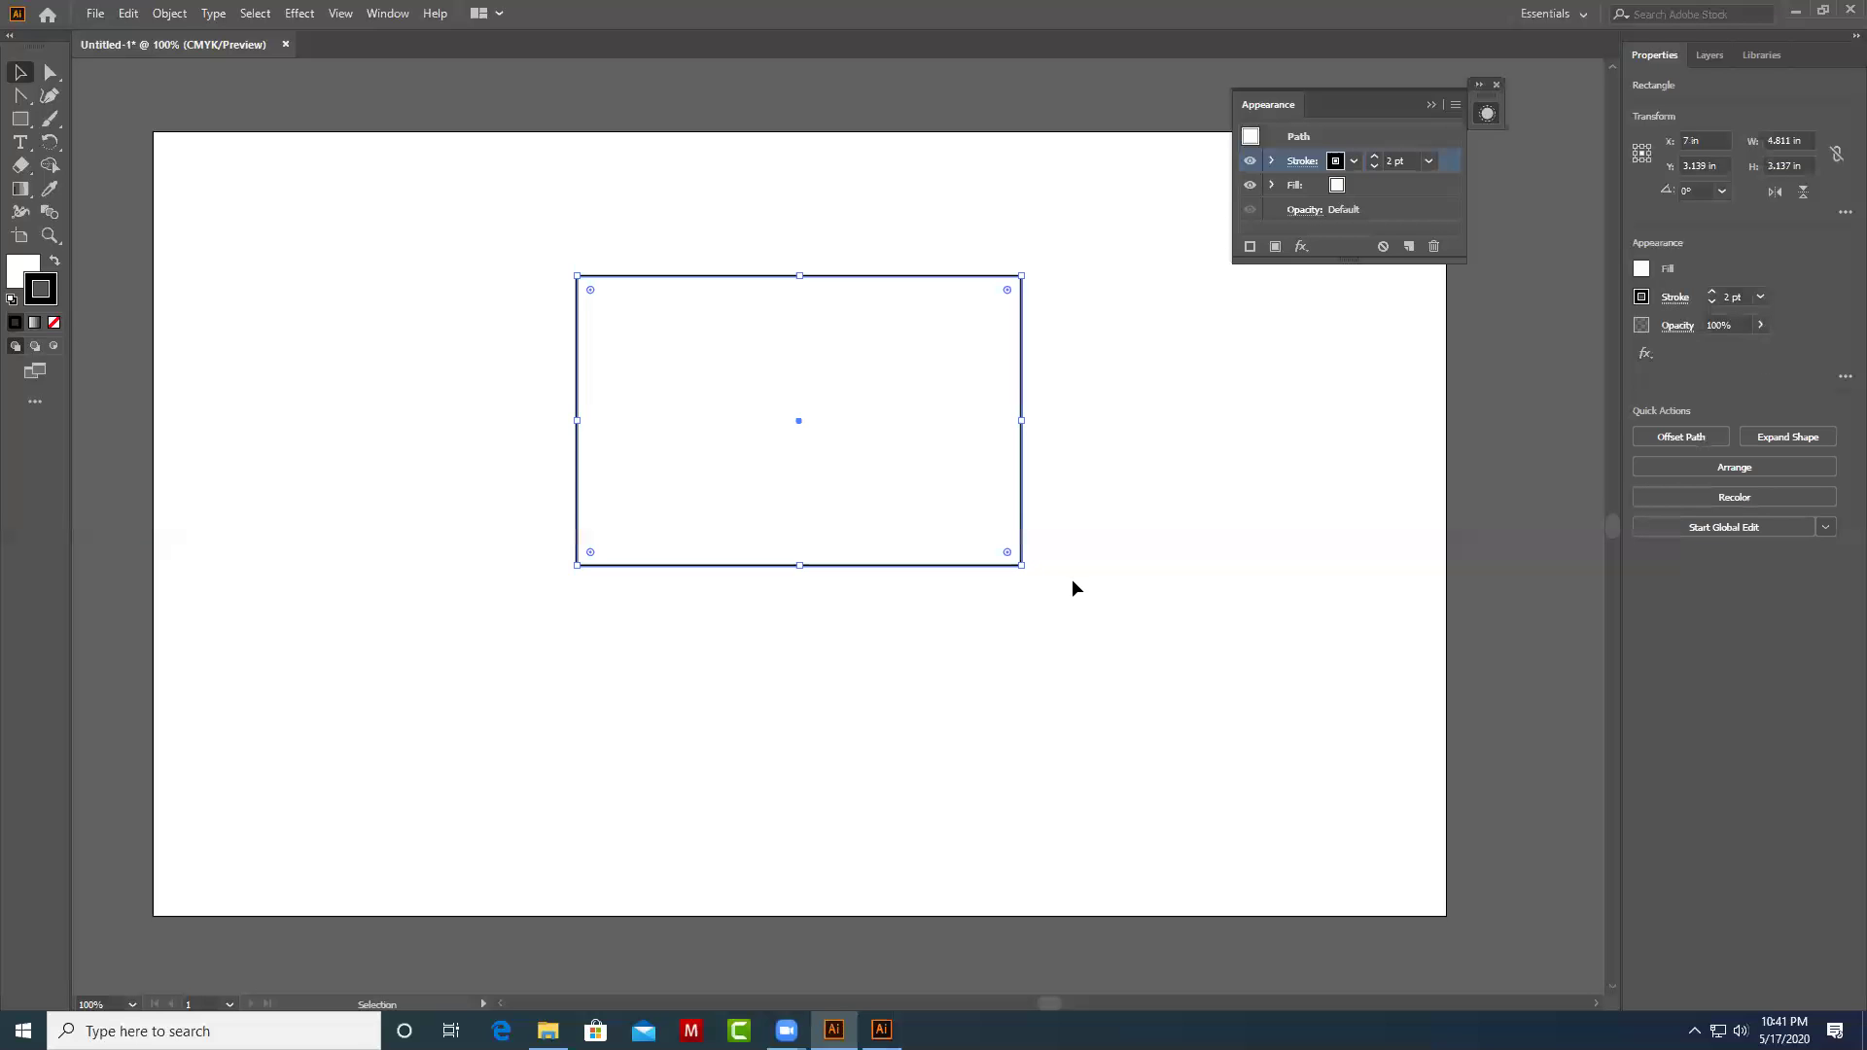
drag(1055, 250, 895, 487)
click(1070, 580)
drag(1056, 251, 1089, 527)
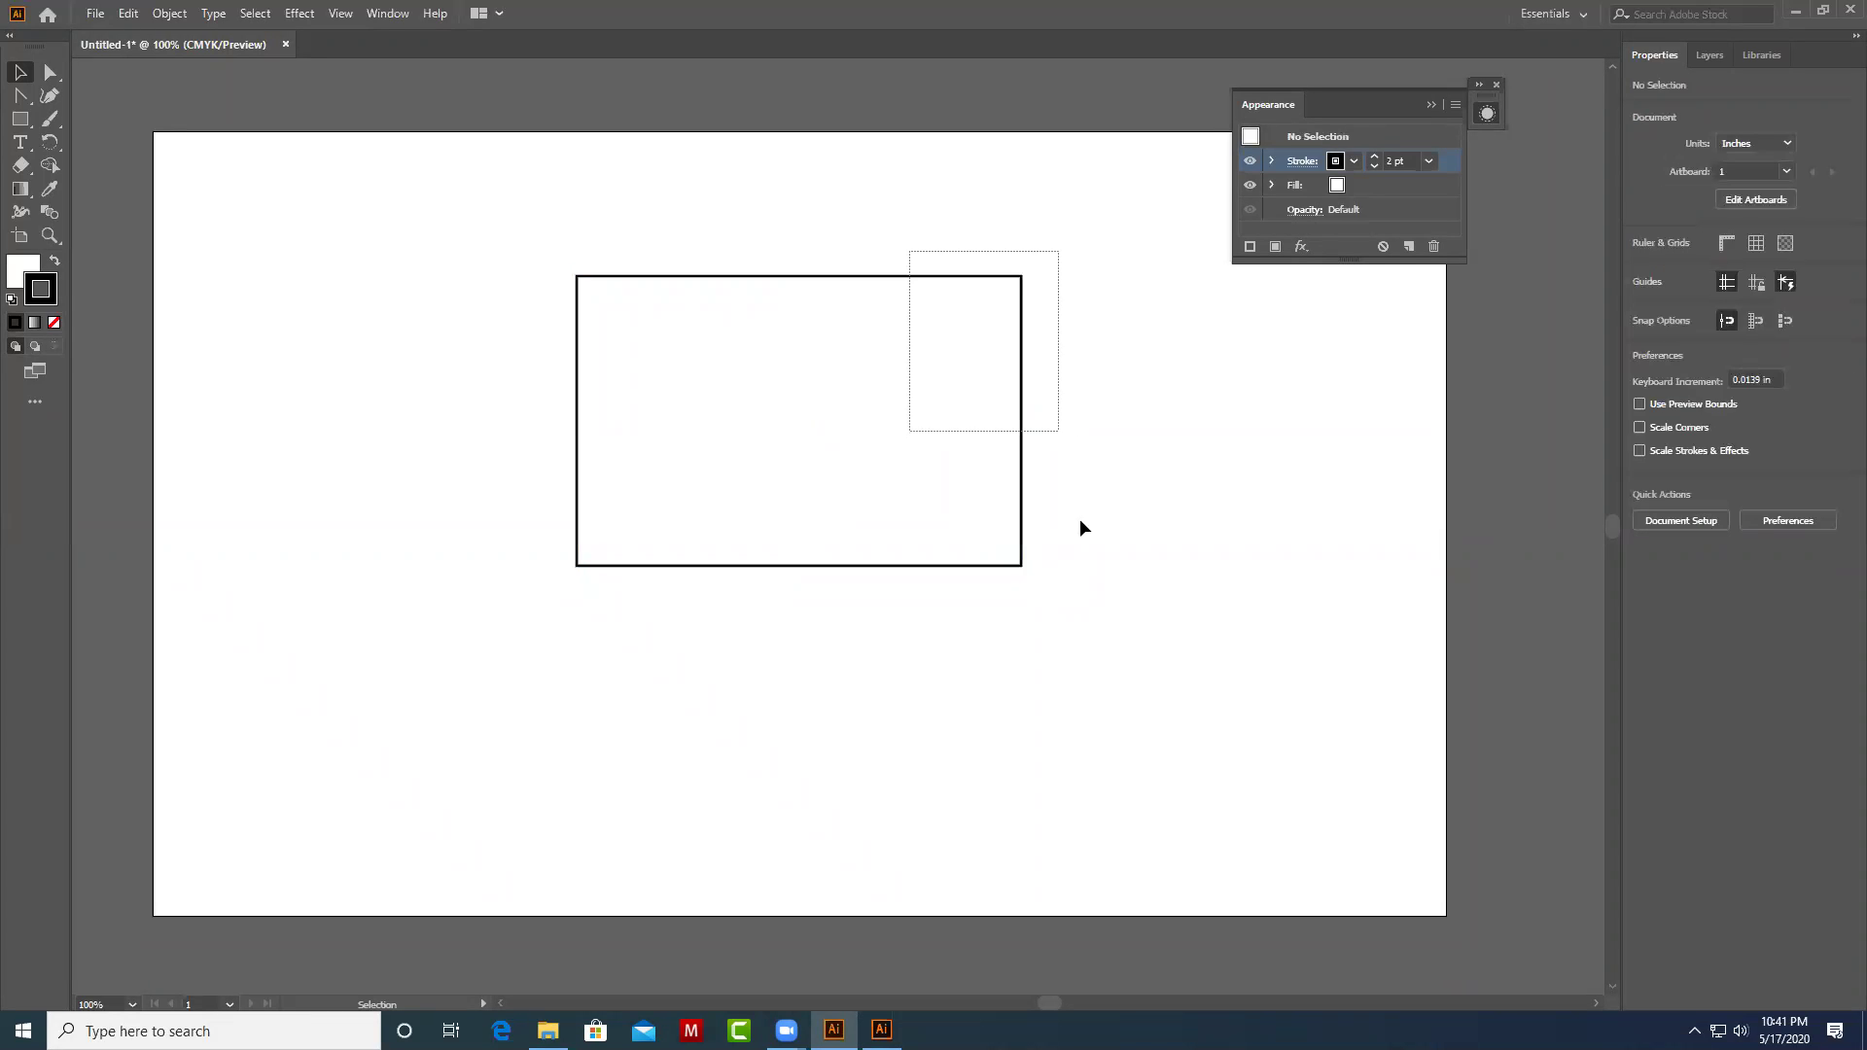
Fill the rectangle with red from the Color Picker and set its stroke to None.
double_click(19, 268)
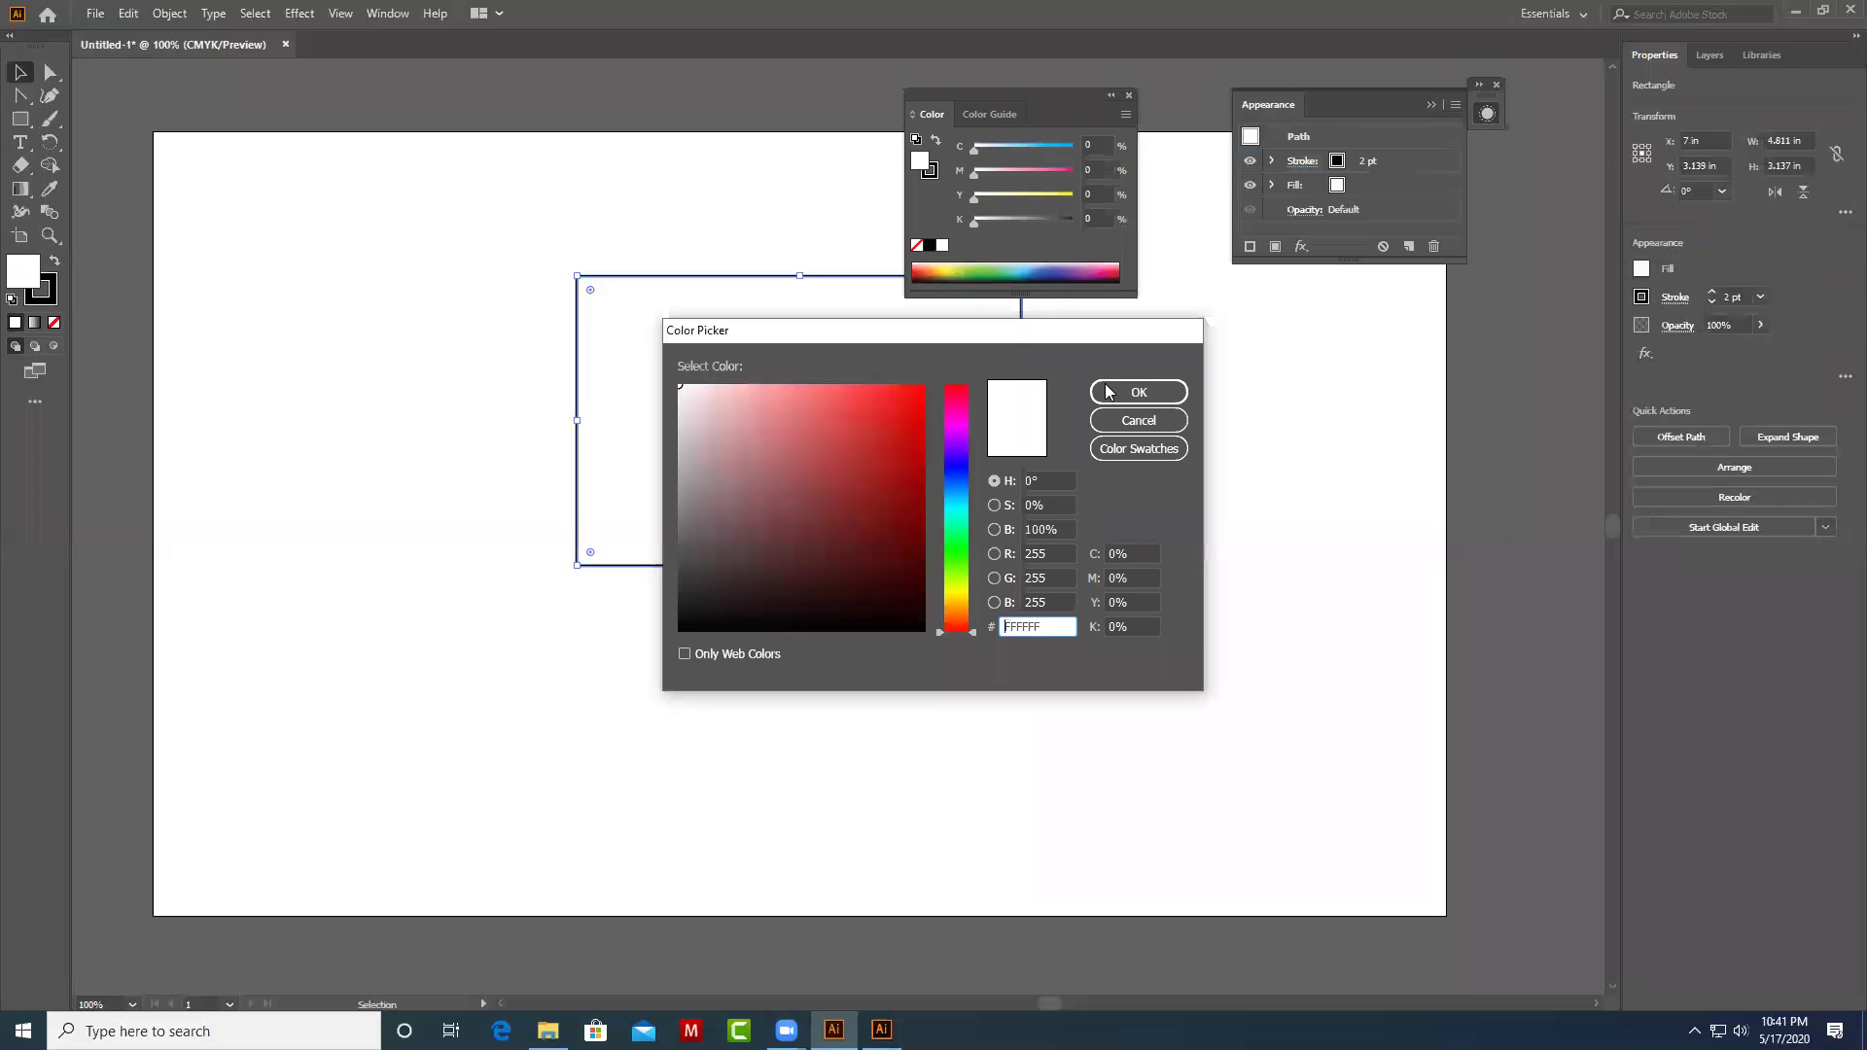
click(916, 394)
click(1180, 394)
drag(1064, 425, 983, 562)
click(44, 299)
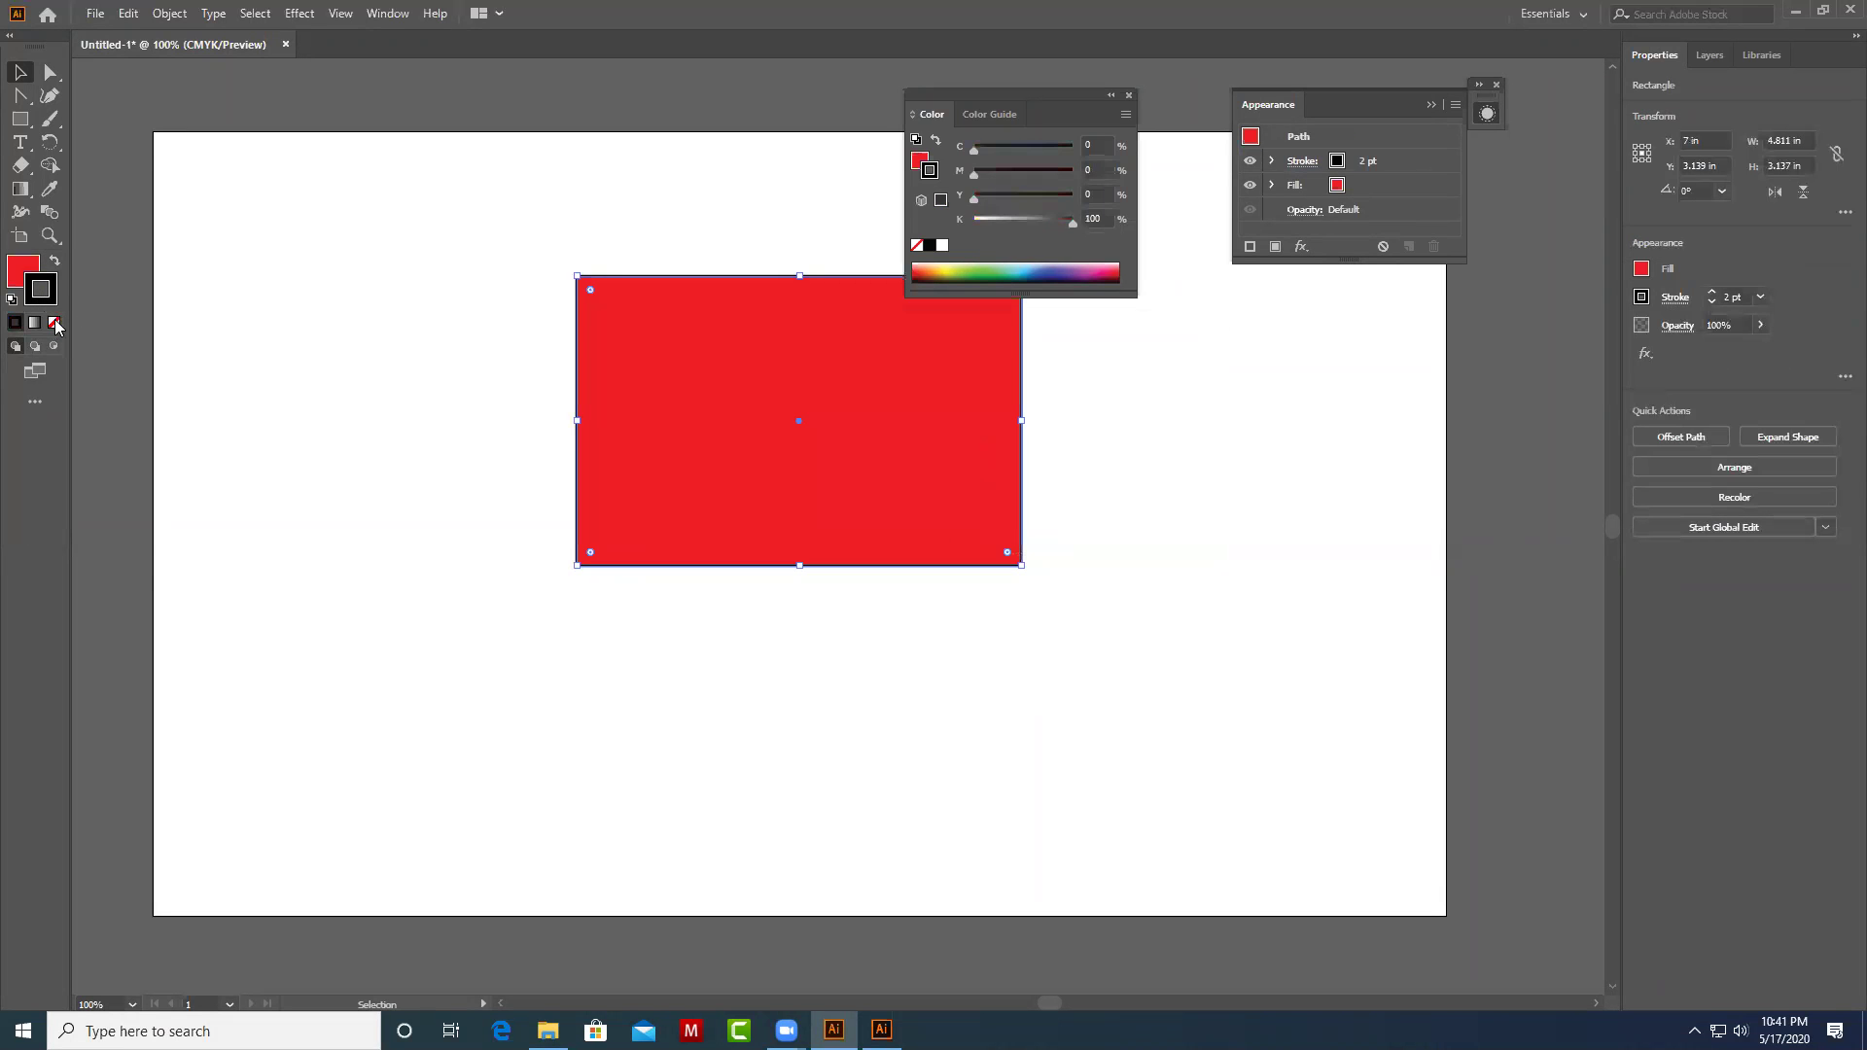
click(1046, 626)
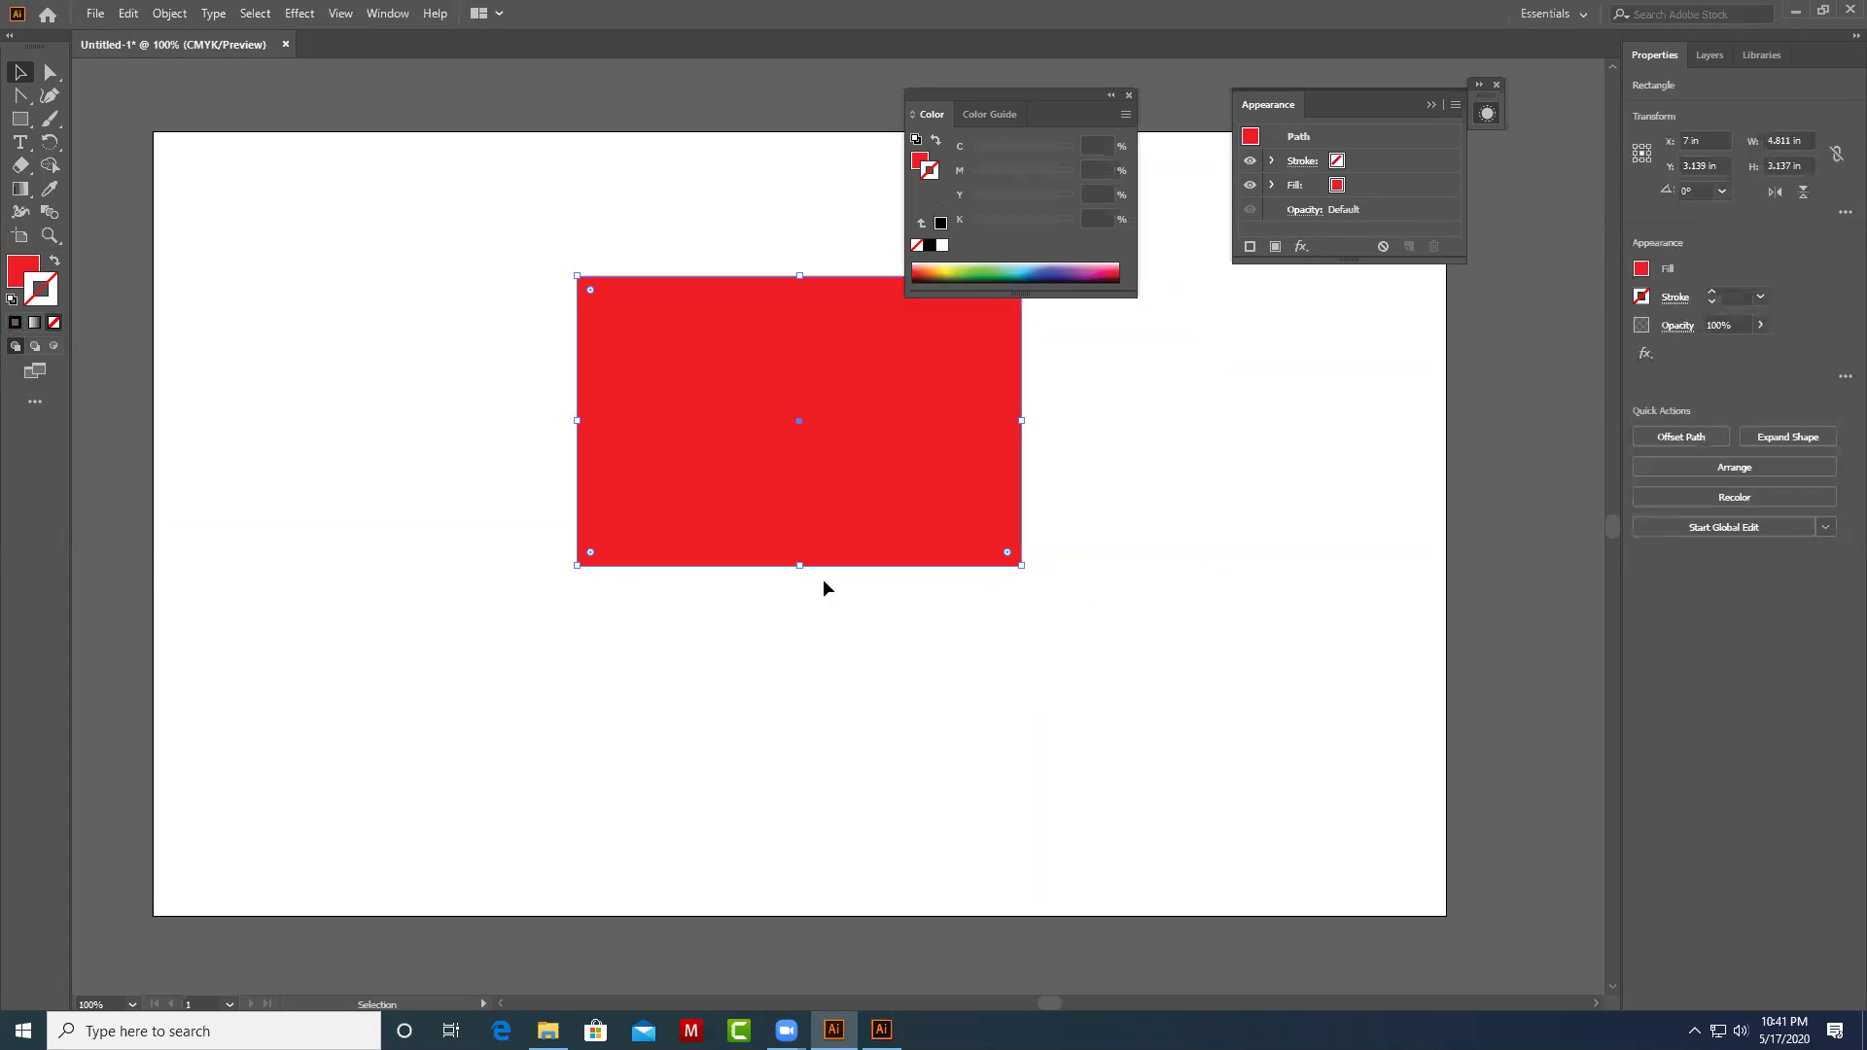
Move the red rectangle into place near the artboard centre and reselect it.
drag(897, 551, 877, 422)
drag(925, 481, 1128, 535)
click(1128, 534)
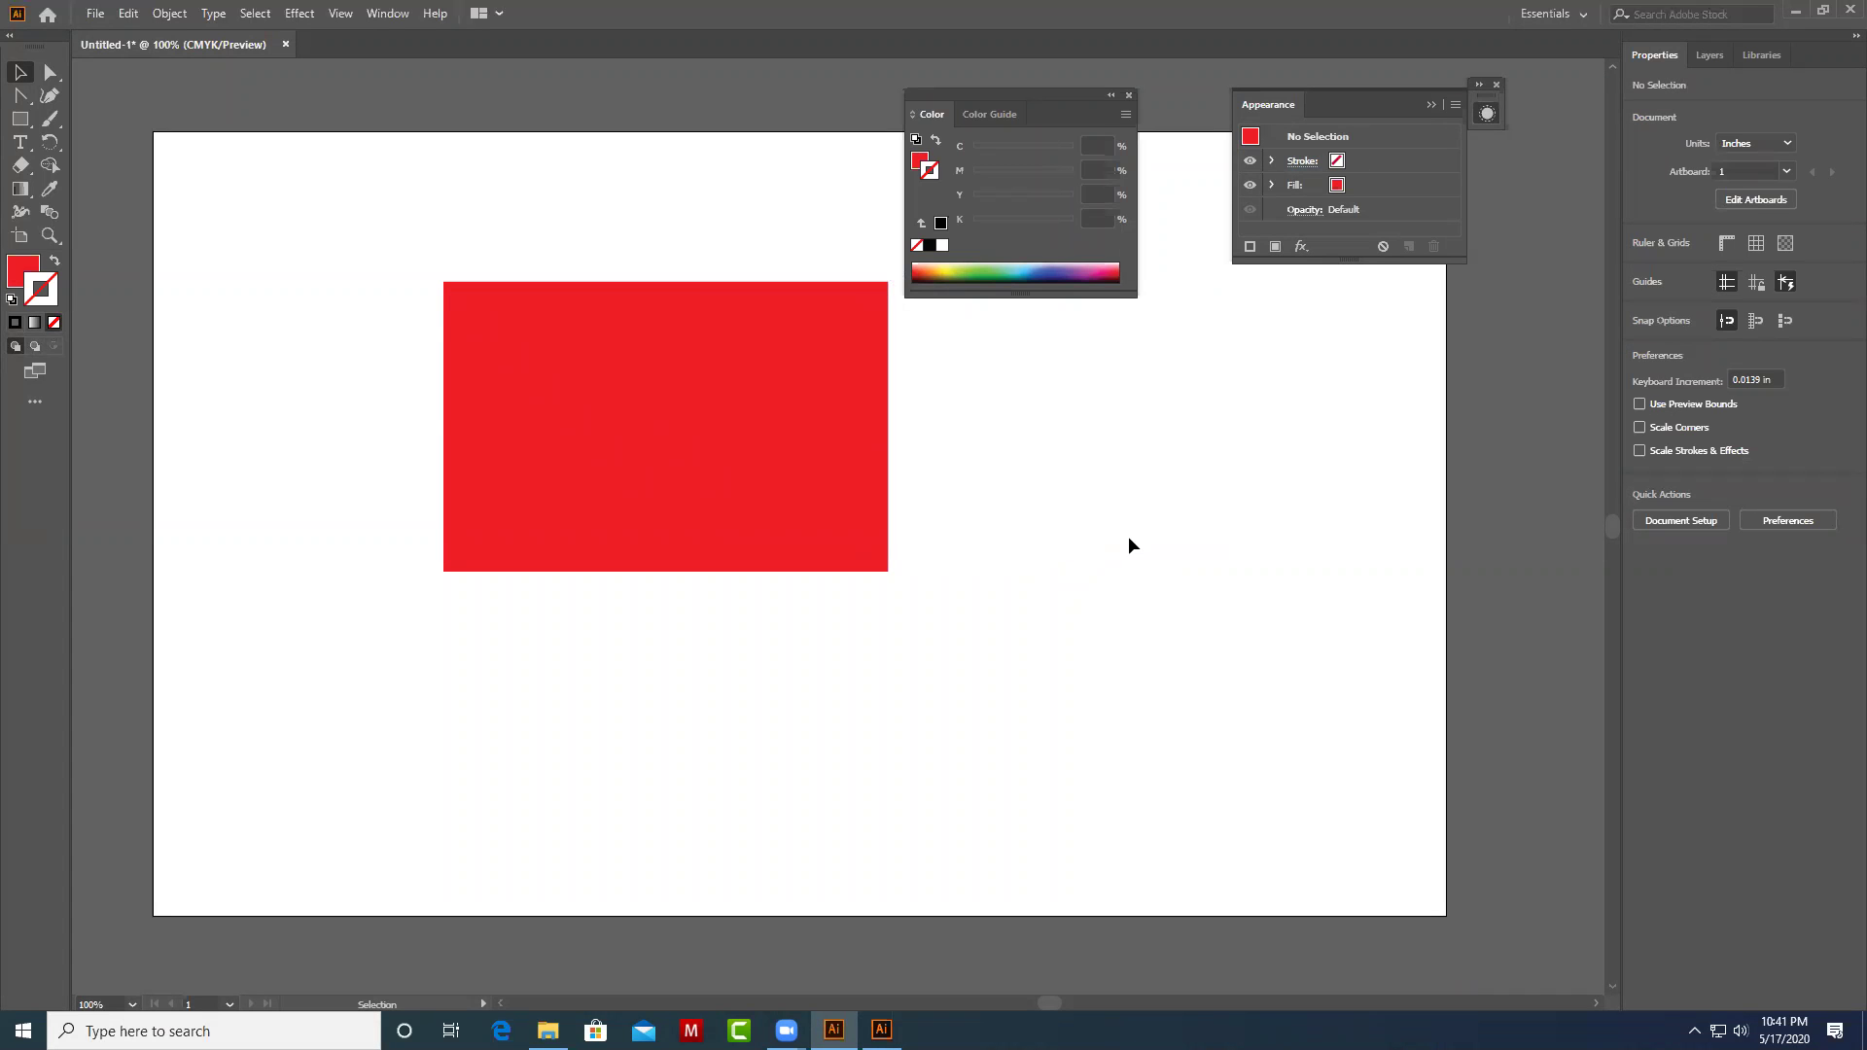
drag(902, 482, 981, 587)
click(1239, 595)
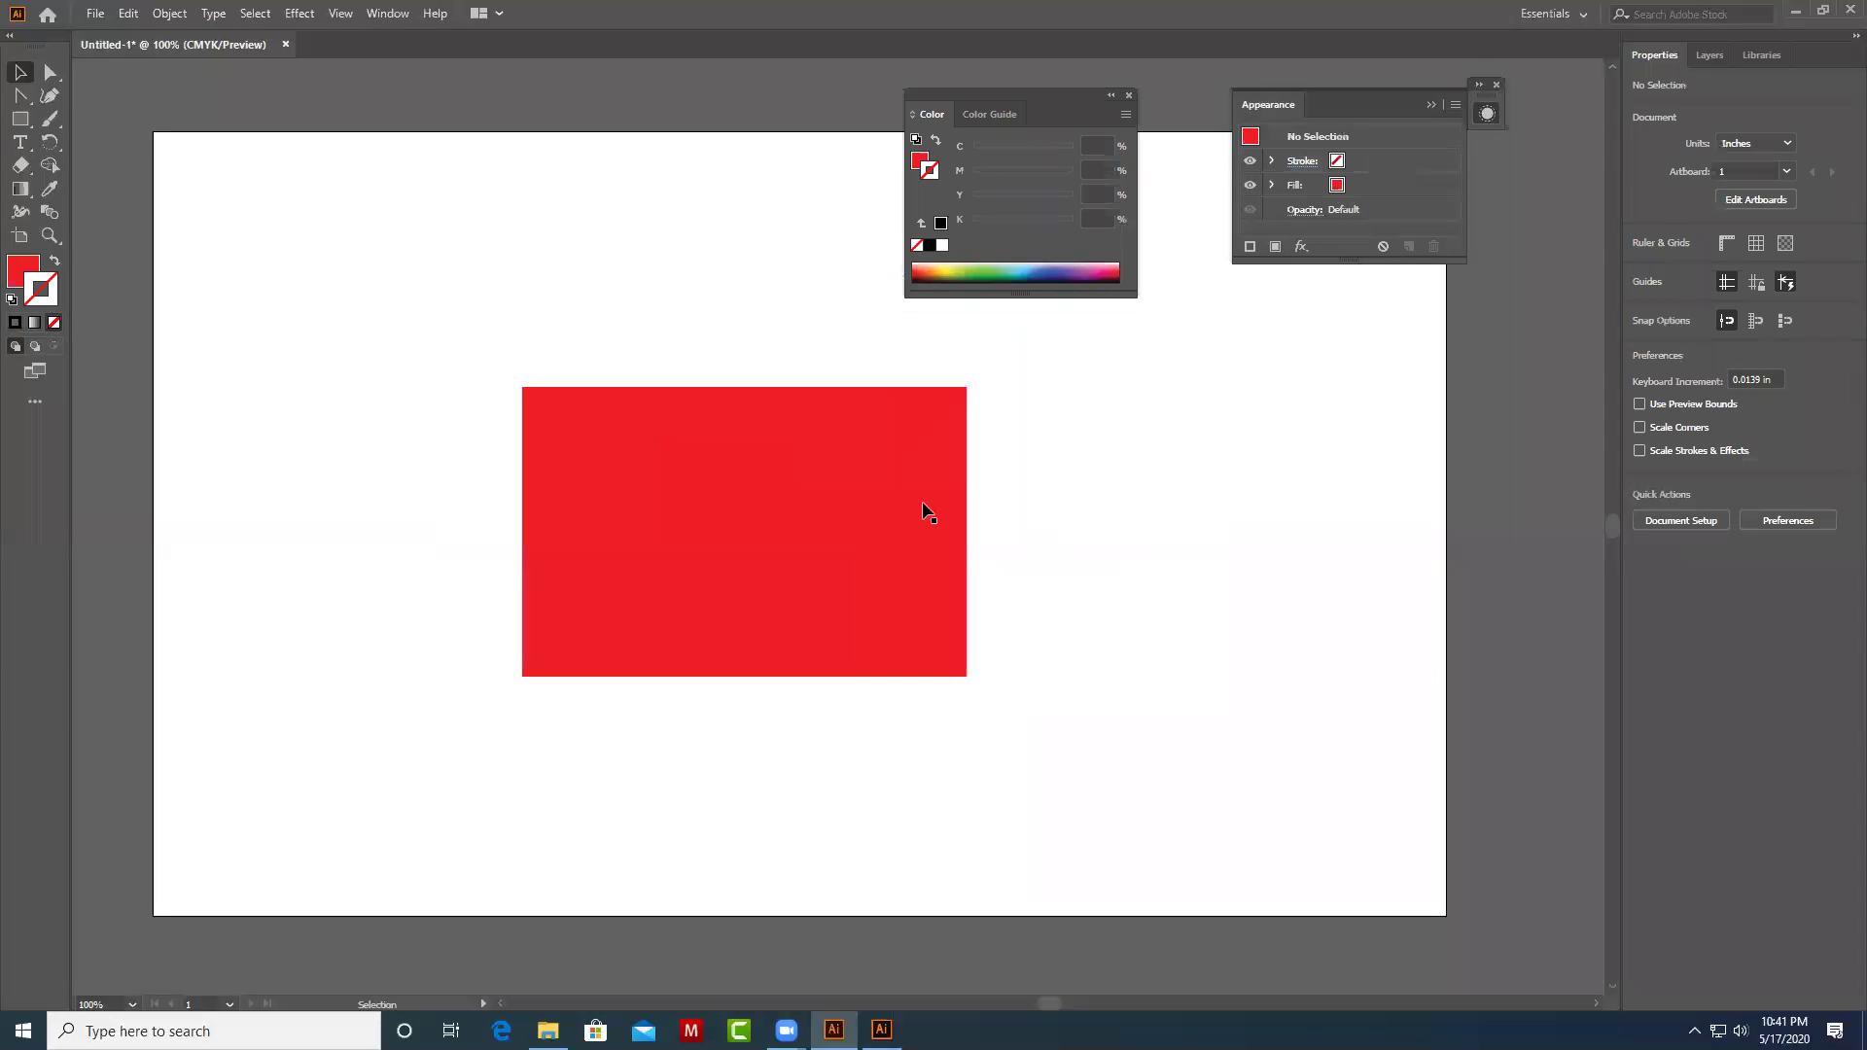
drag(922, 503, 995, 504)
click(1126, 523)
click(948, 589)
Delete the red rectangle and place a Type tool insertion point on the artboard.
key(Delete)
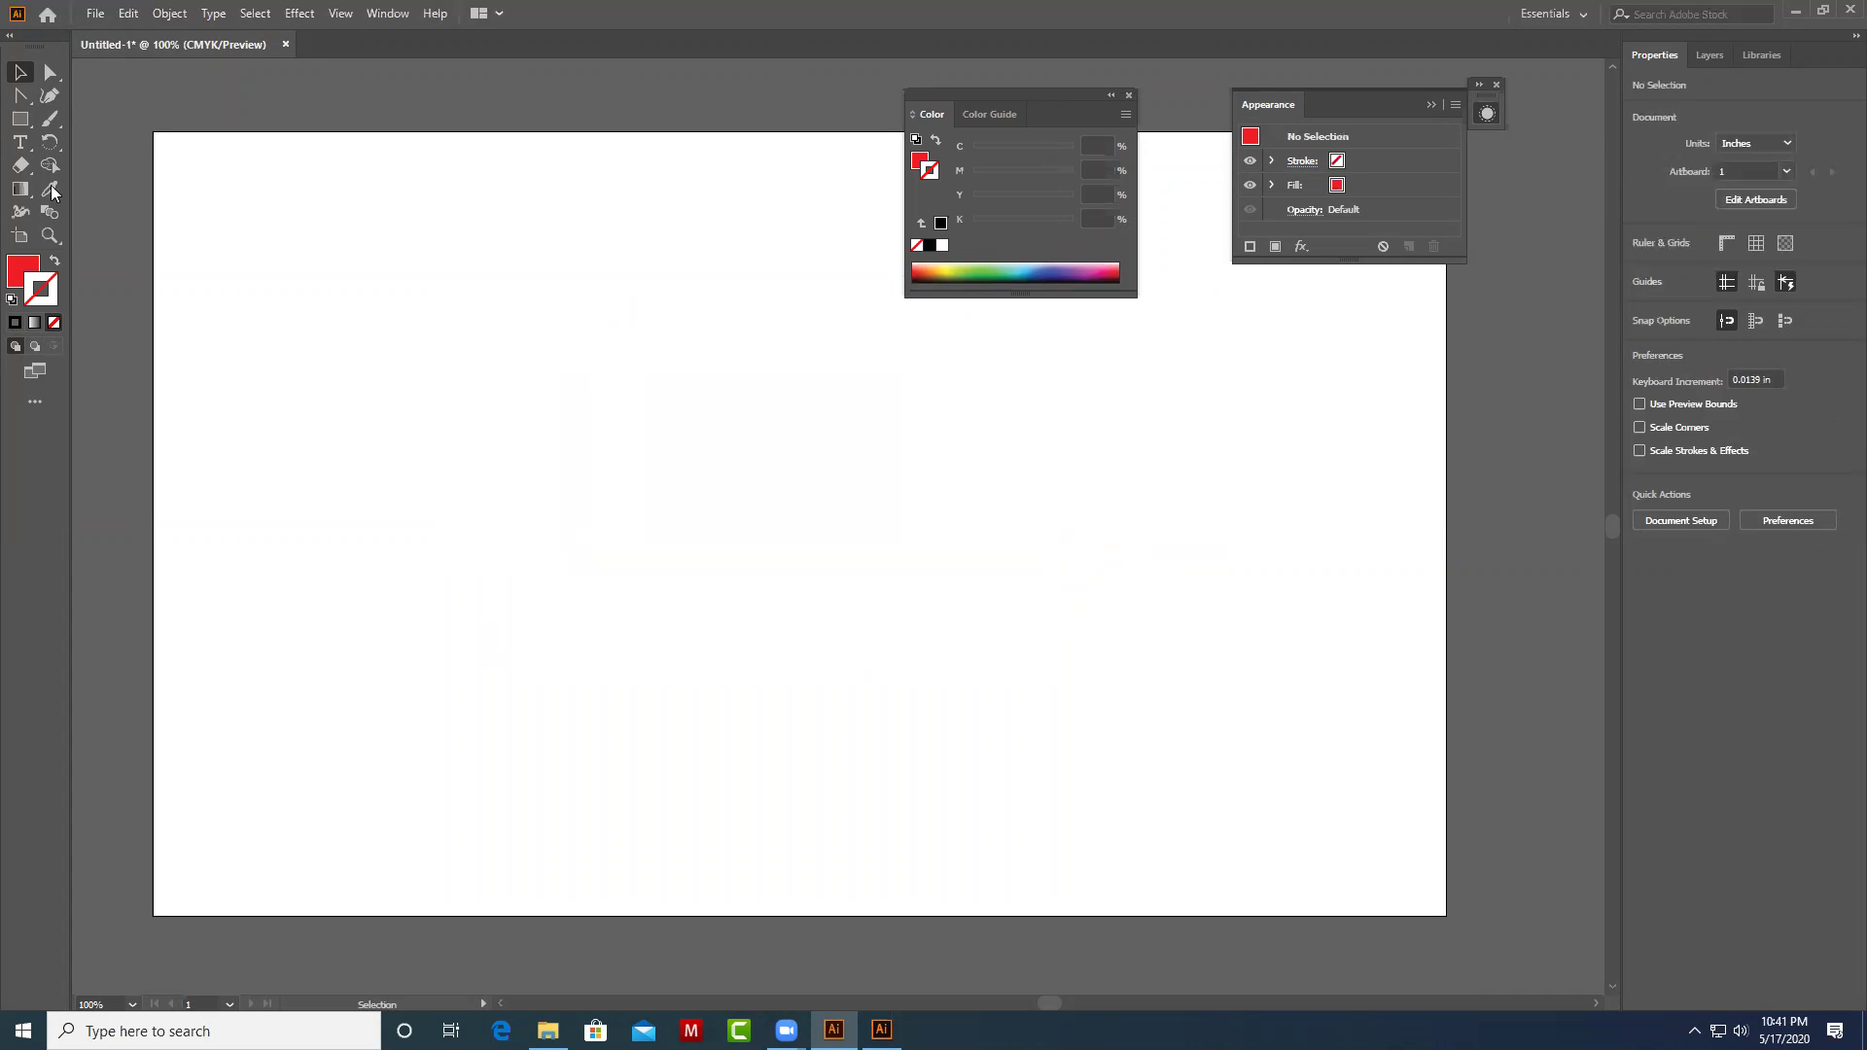
click(21, 144)
click(636, 453)
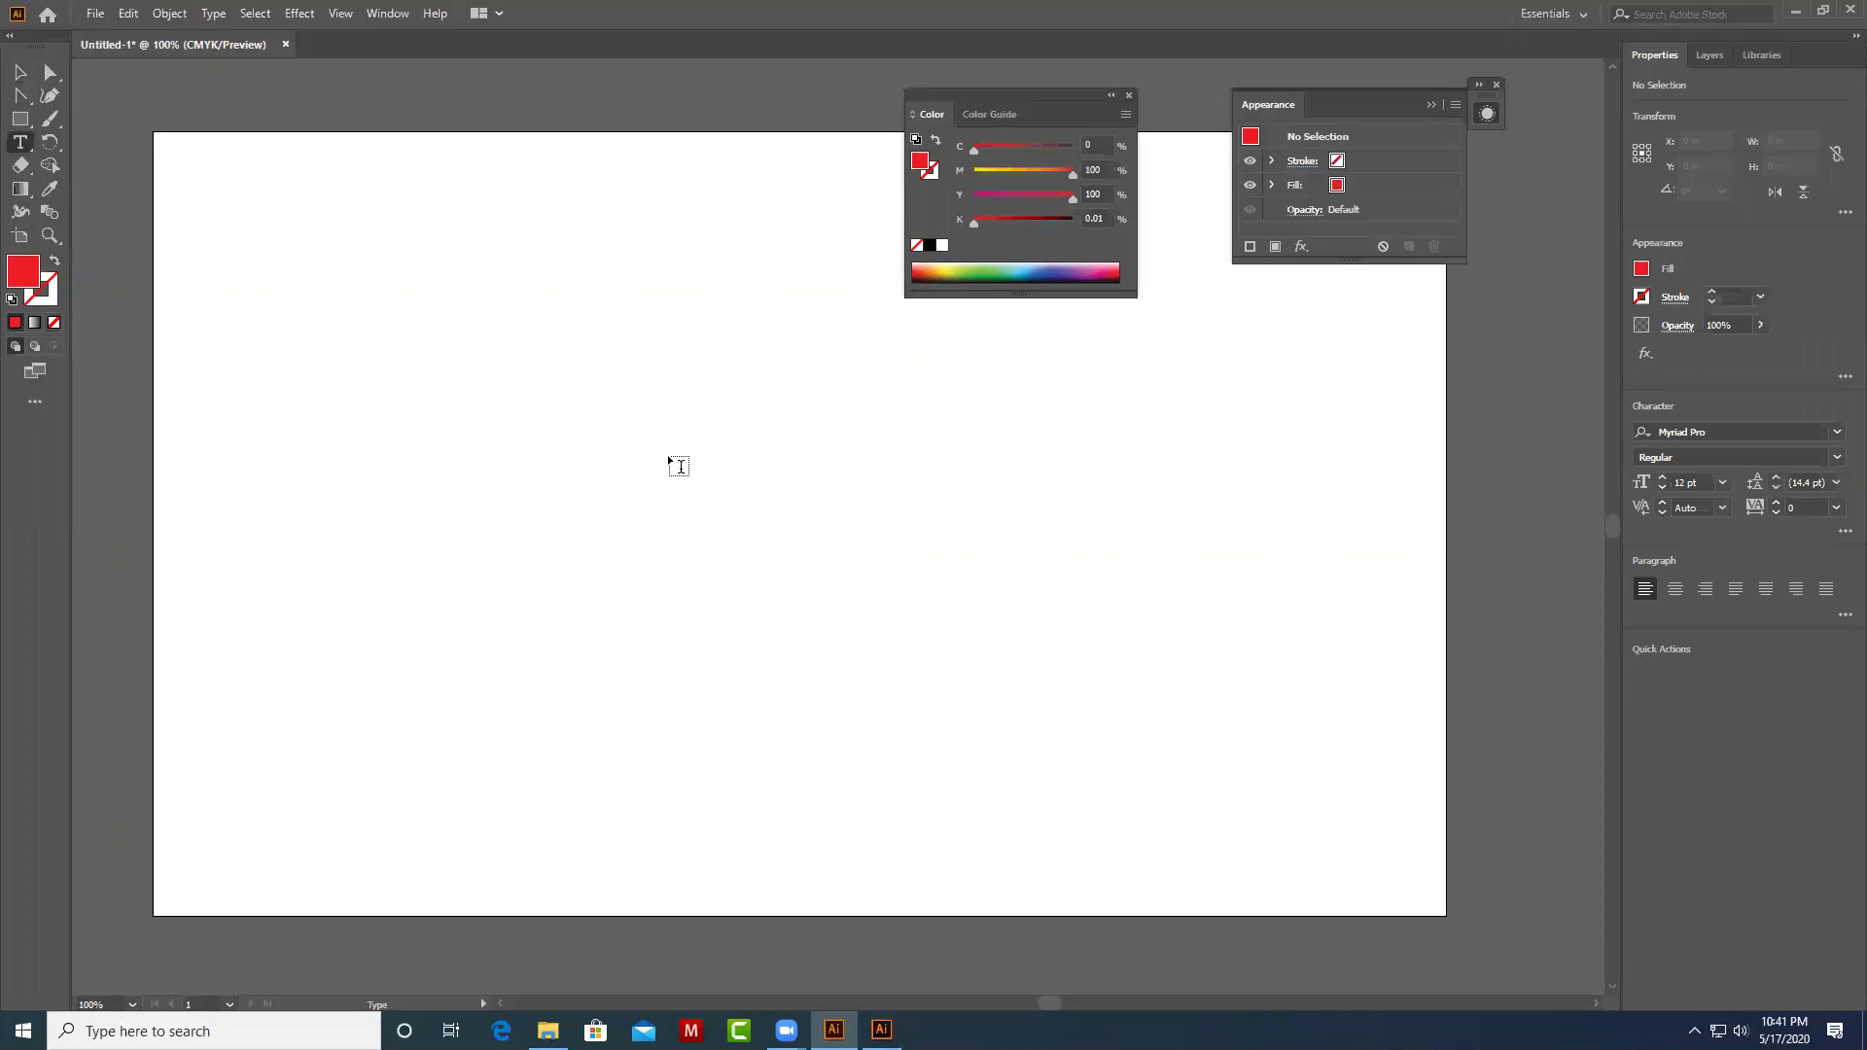
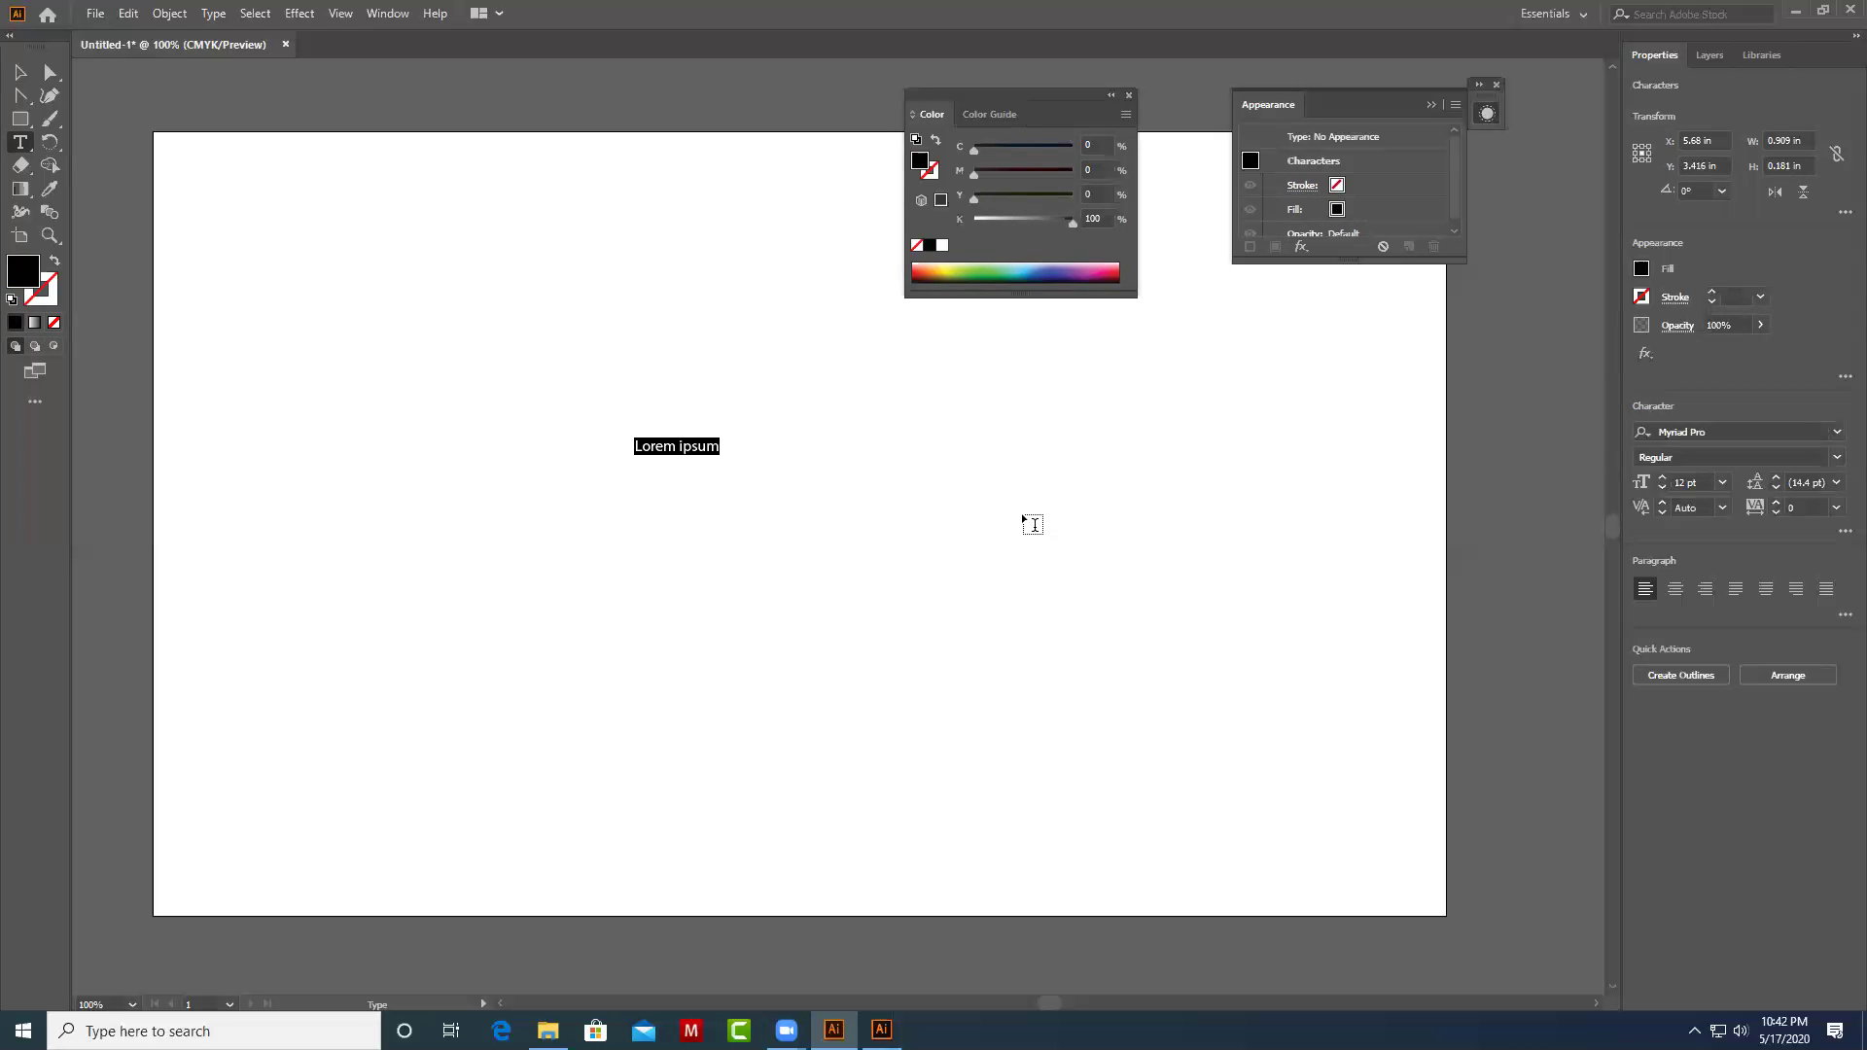
Scale the Lorem ipsum text up and move it toward the artboard centre.
click(18, 75)
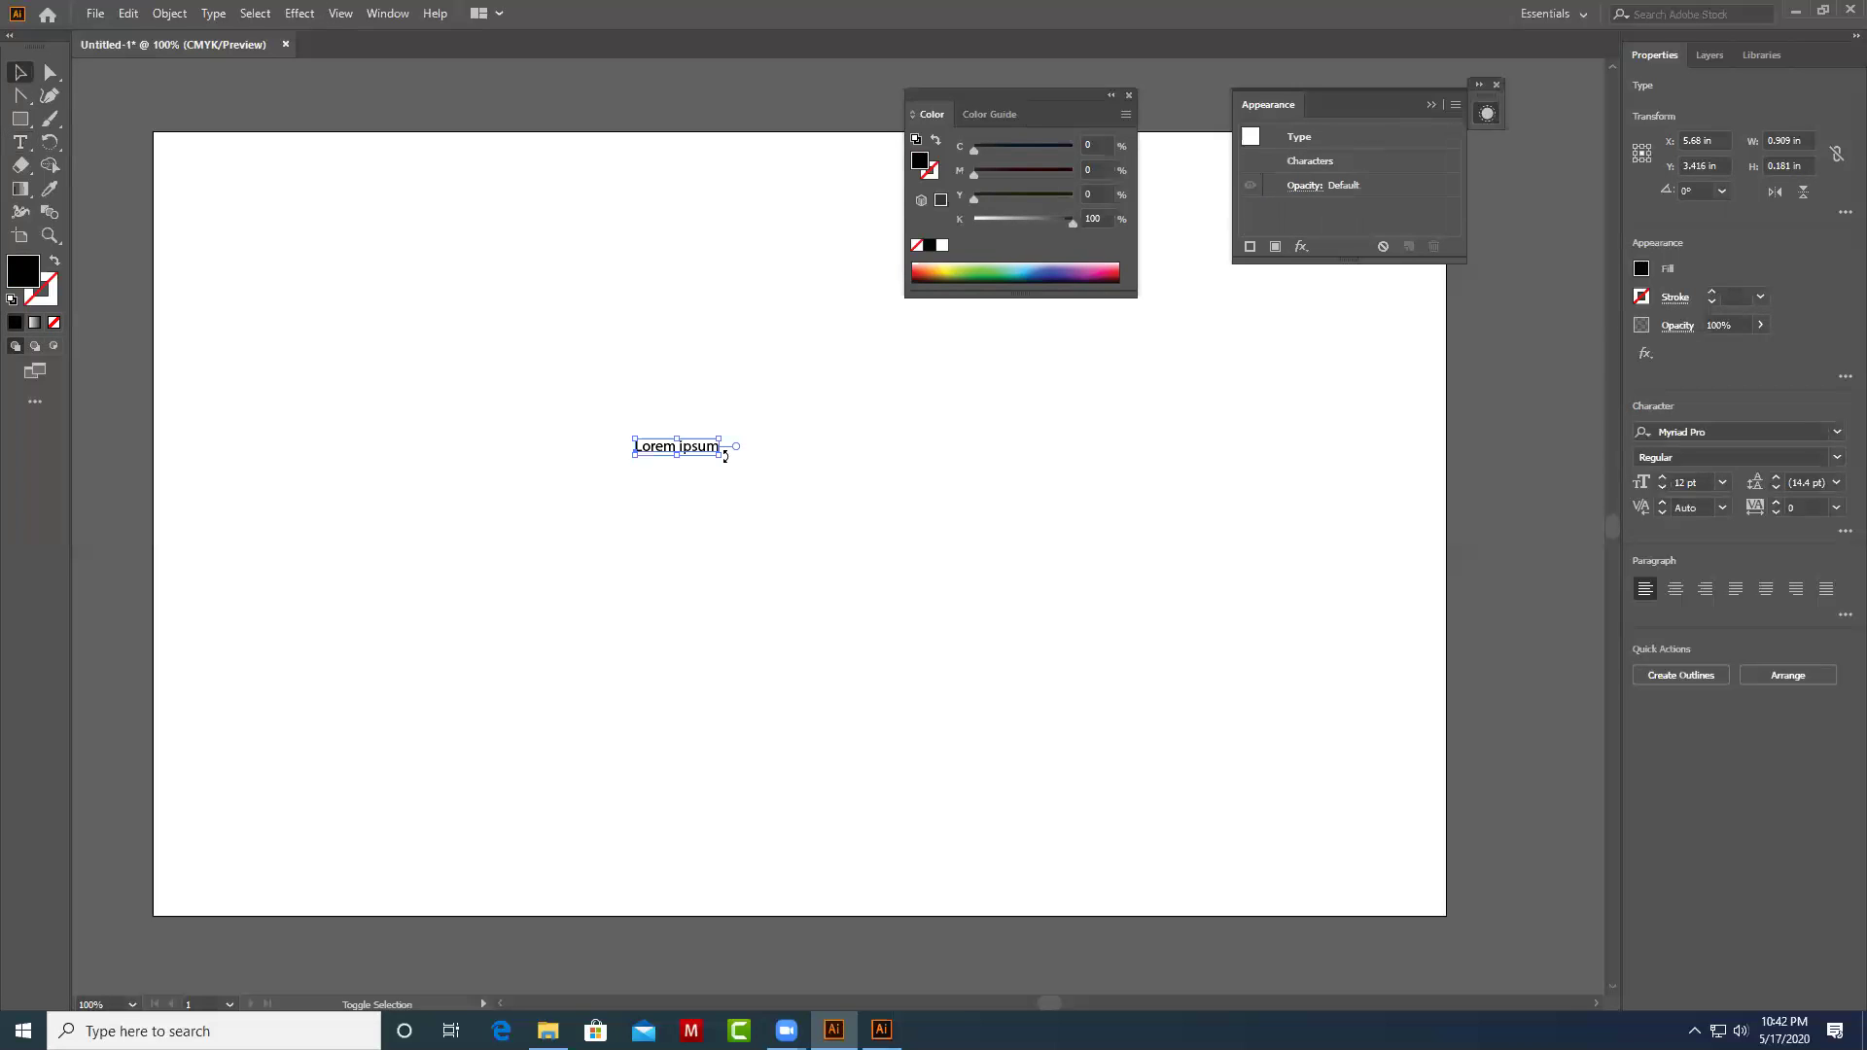
drag(715, 459, 1167, 550)
drag(1029, 492, 953, 486)
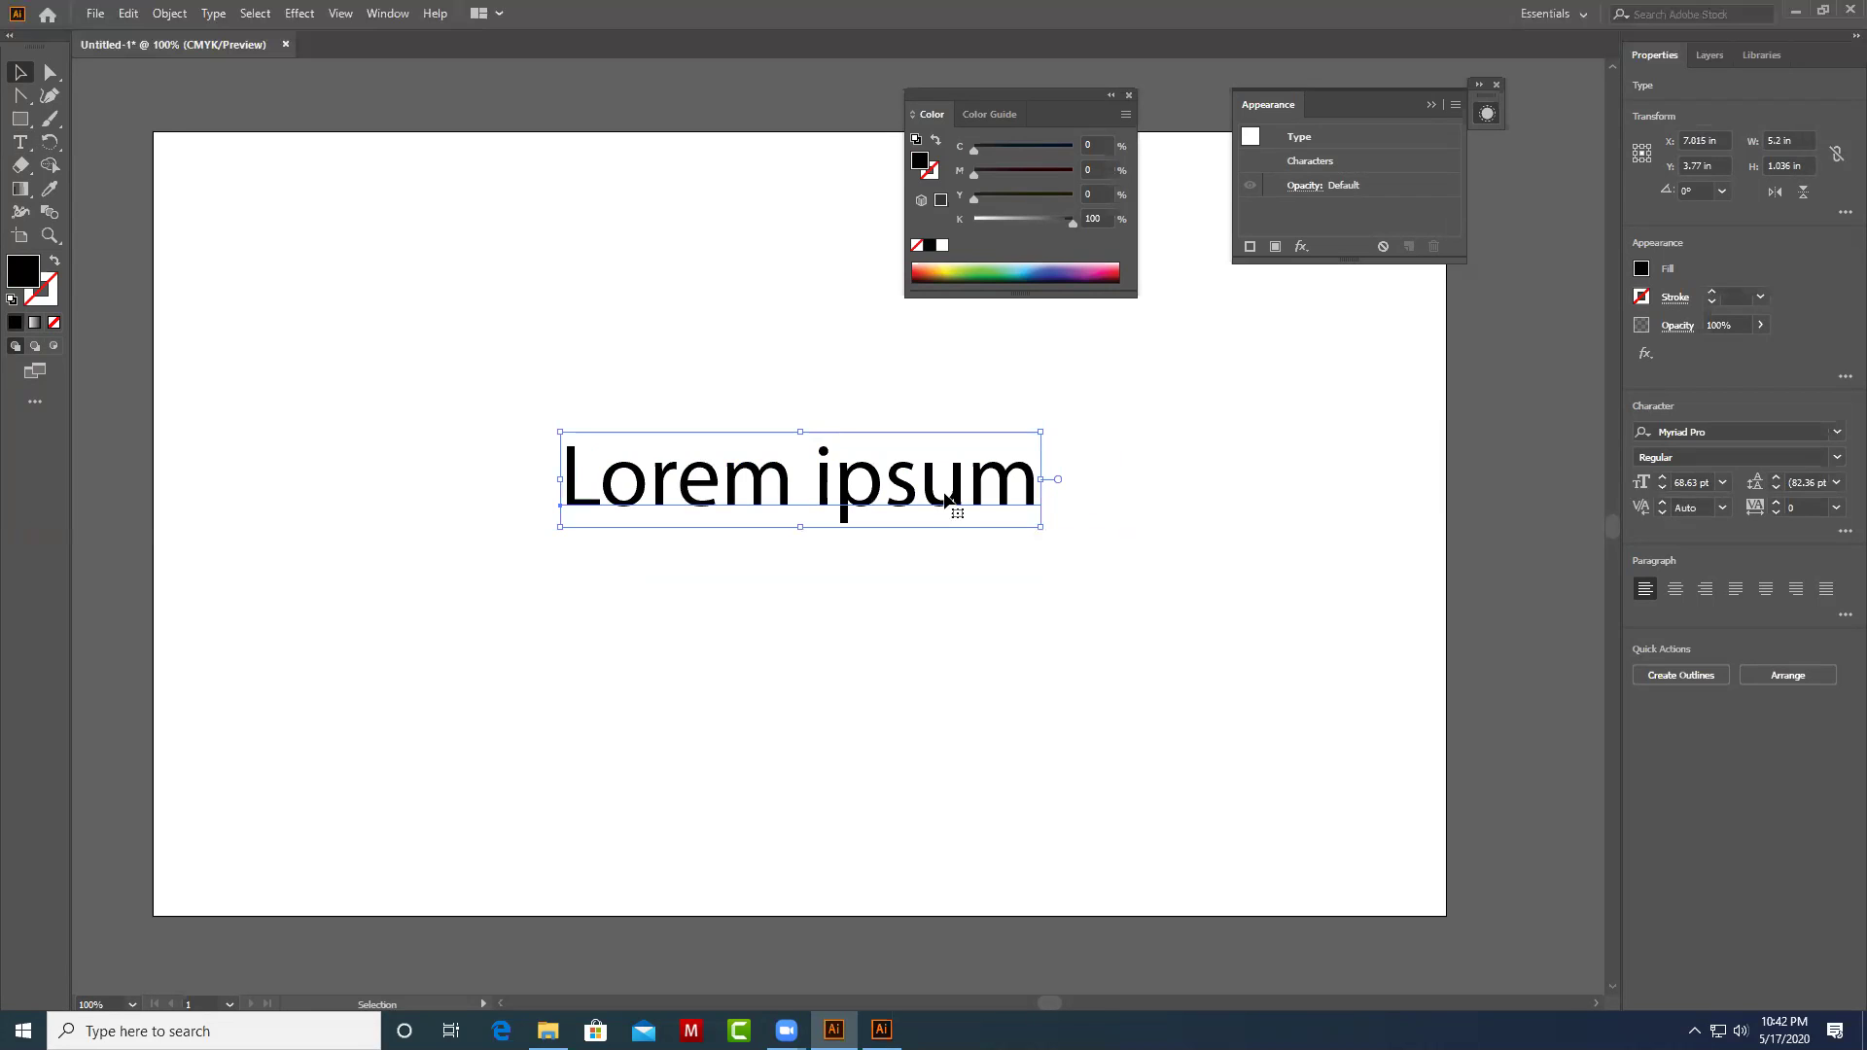
mouse_move(938, 491)
mouse_down()
mouse_move(895, 457)
mouse_move(1174, 491)
mouse_up()
click(1054, 477)
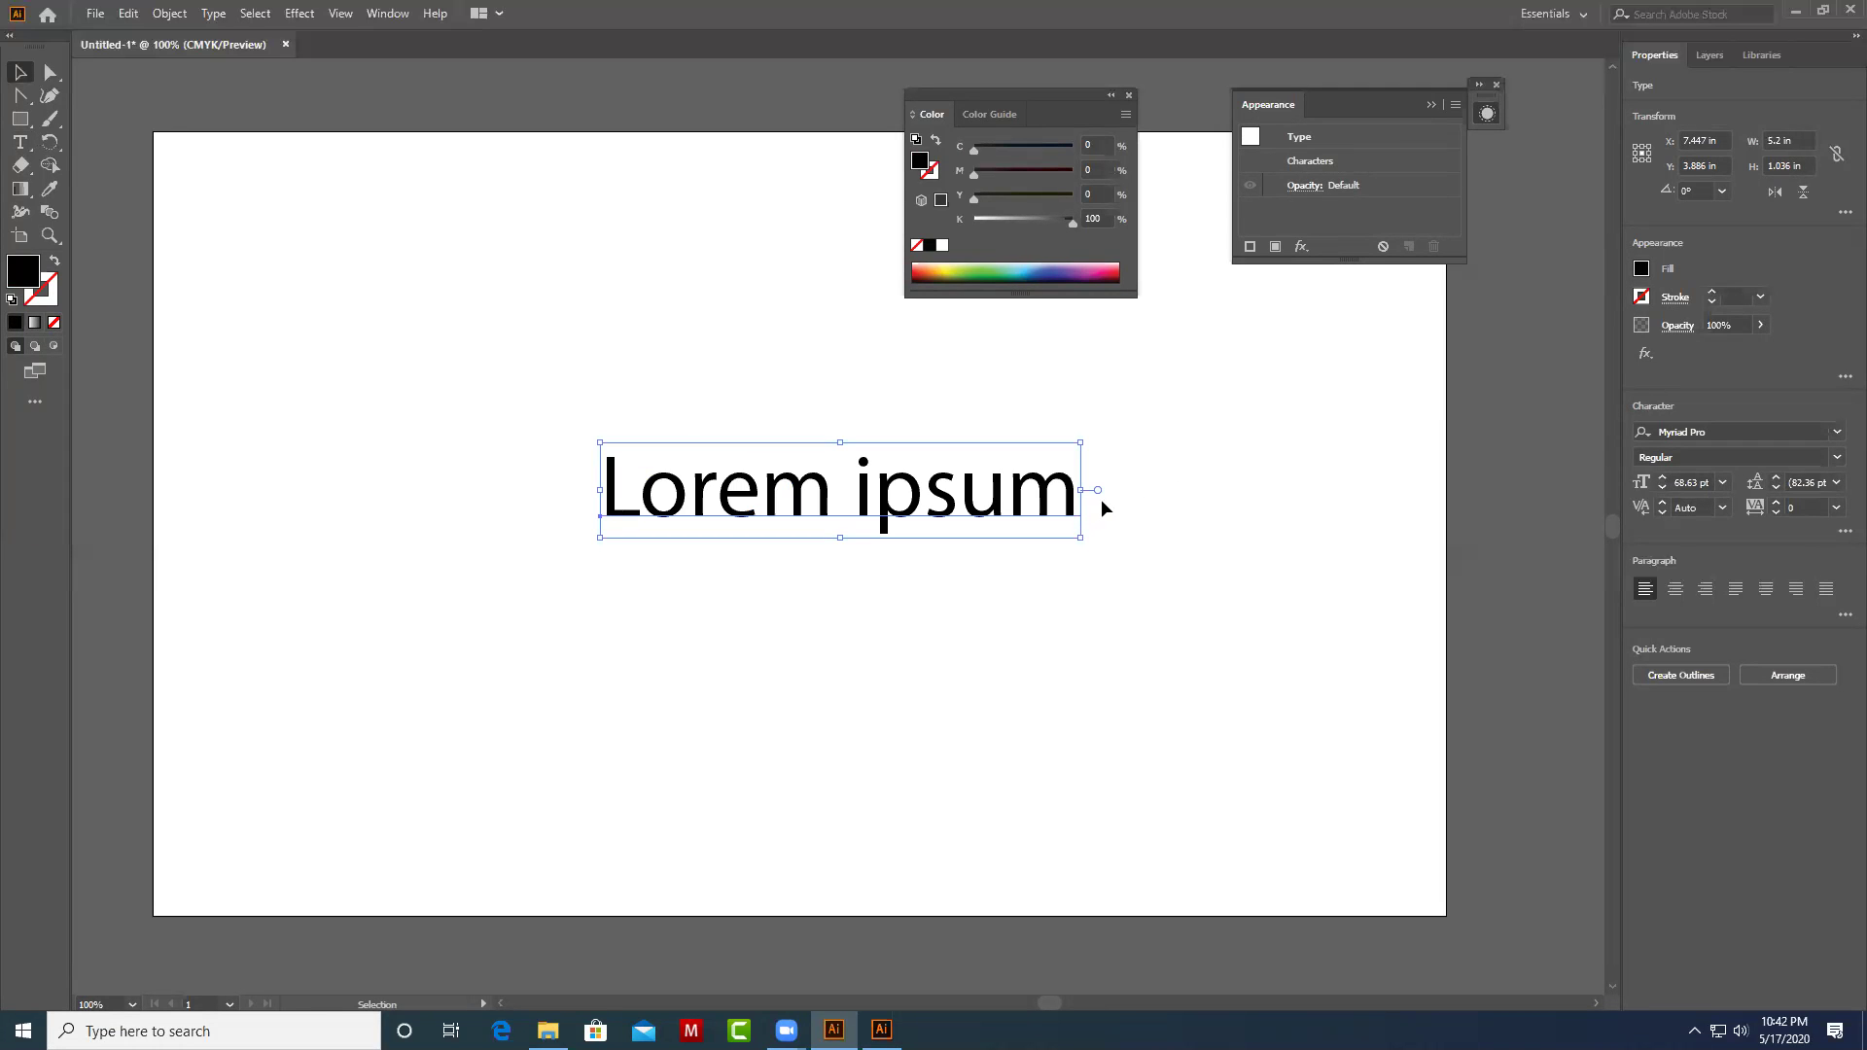
drag(864, 495, 842, 476)
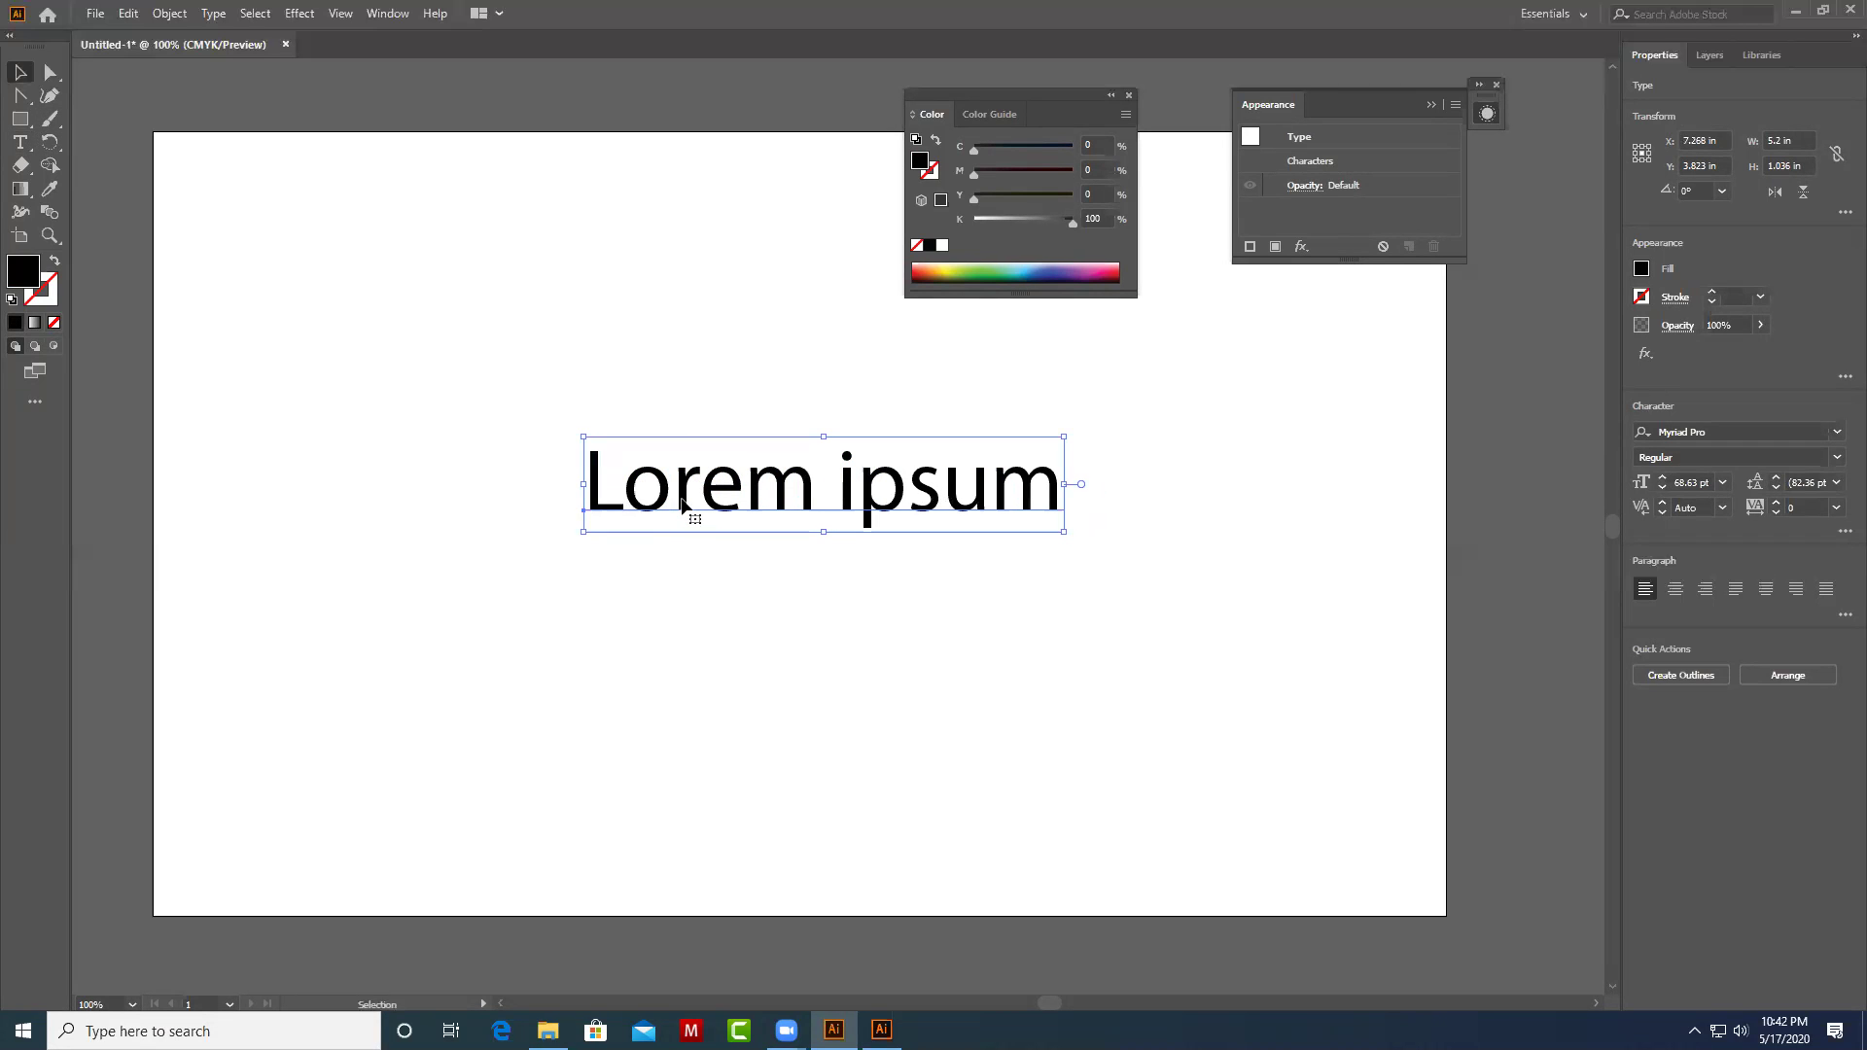
Enter the Lorem ipsum text and select all of its characters.
double_click(731, 513)
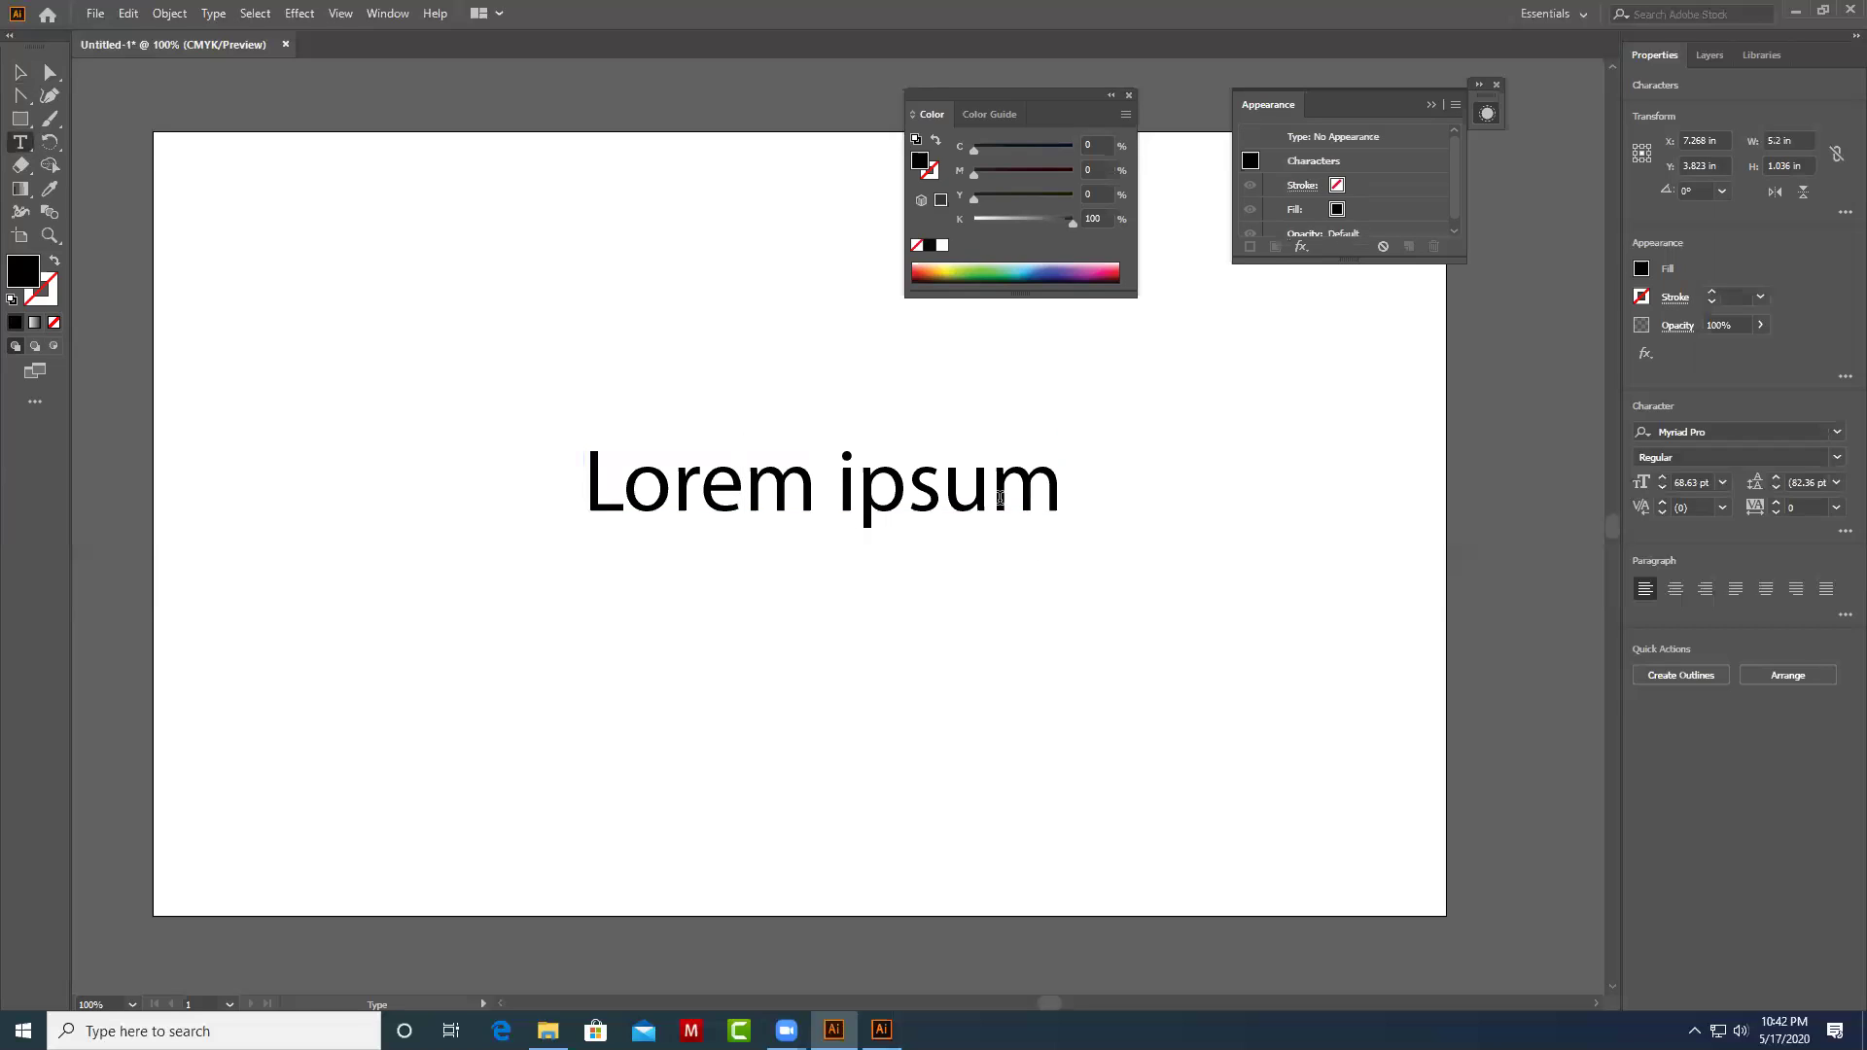
drag(1000, 498, 588, 482)
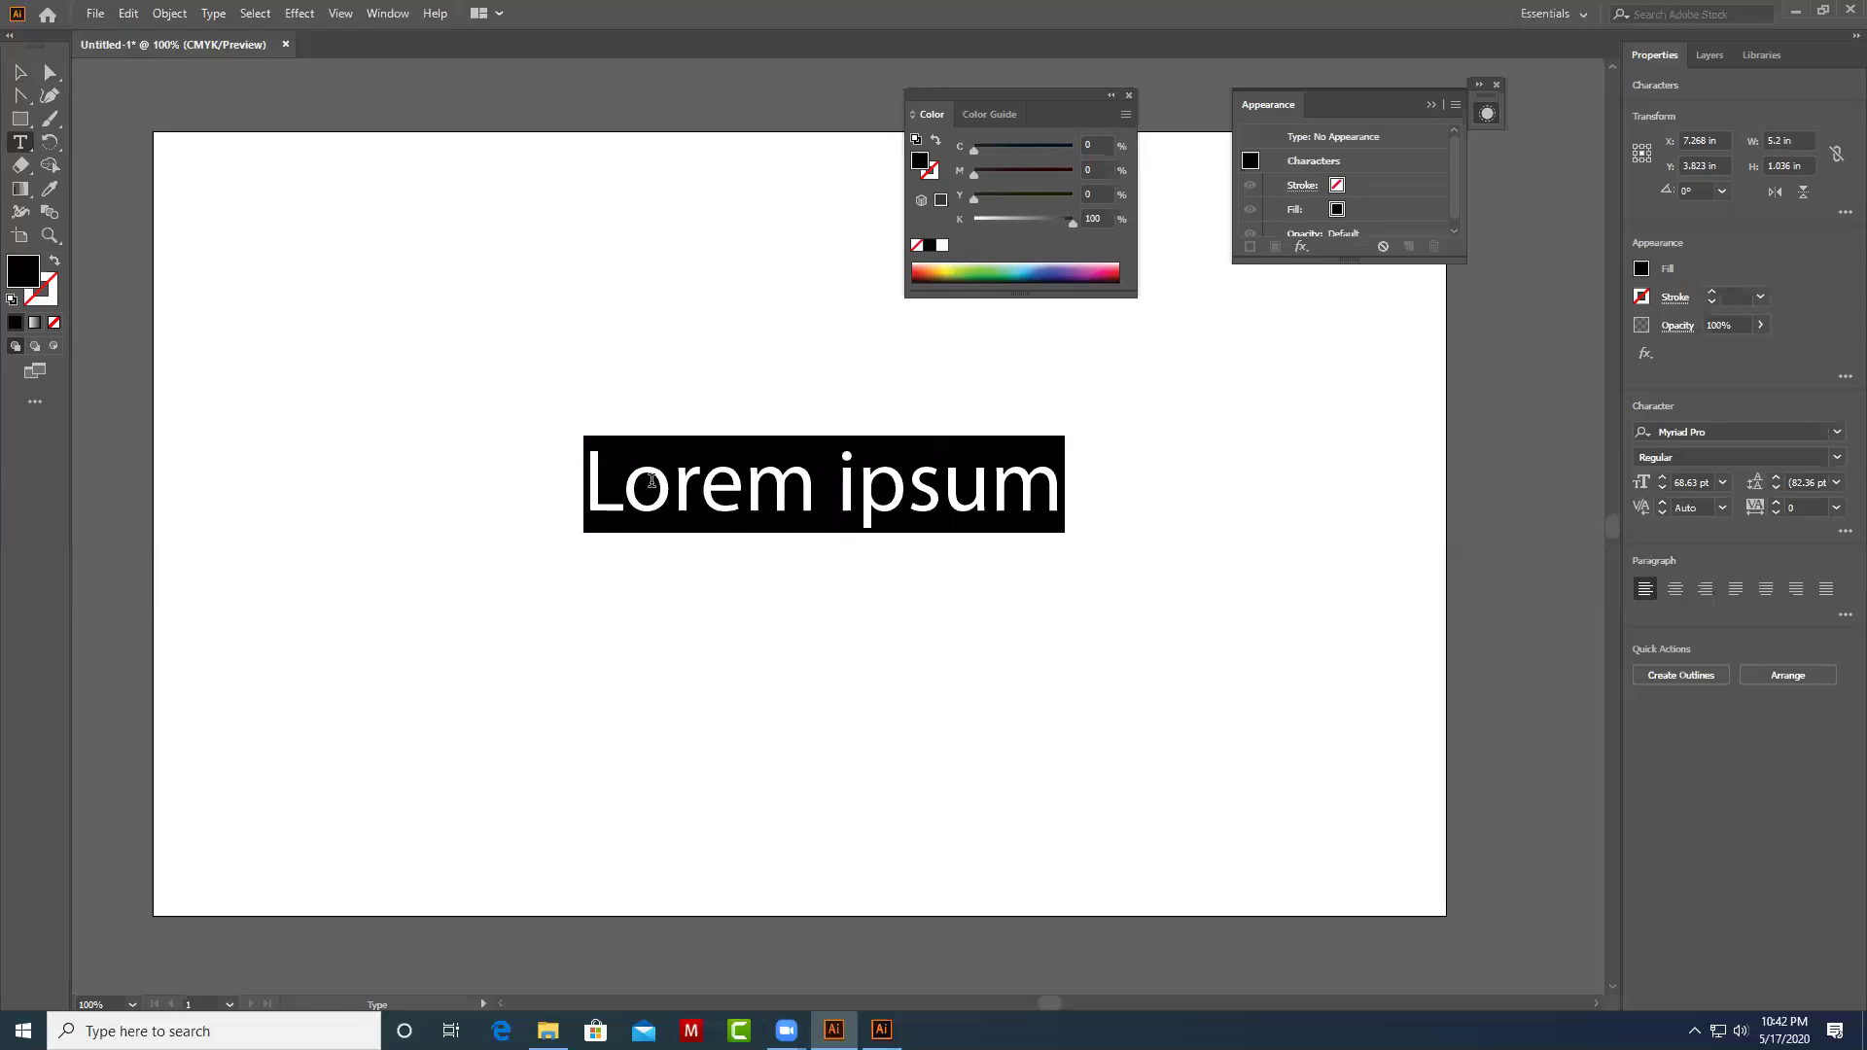
click(601, 481)
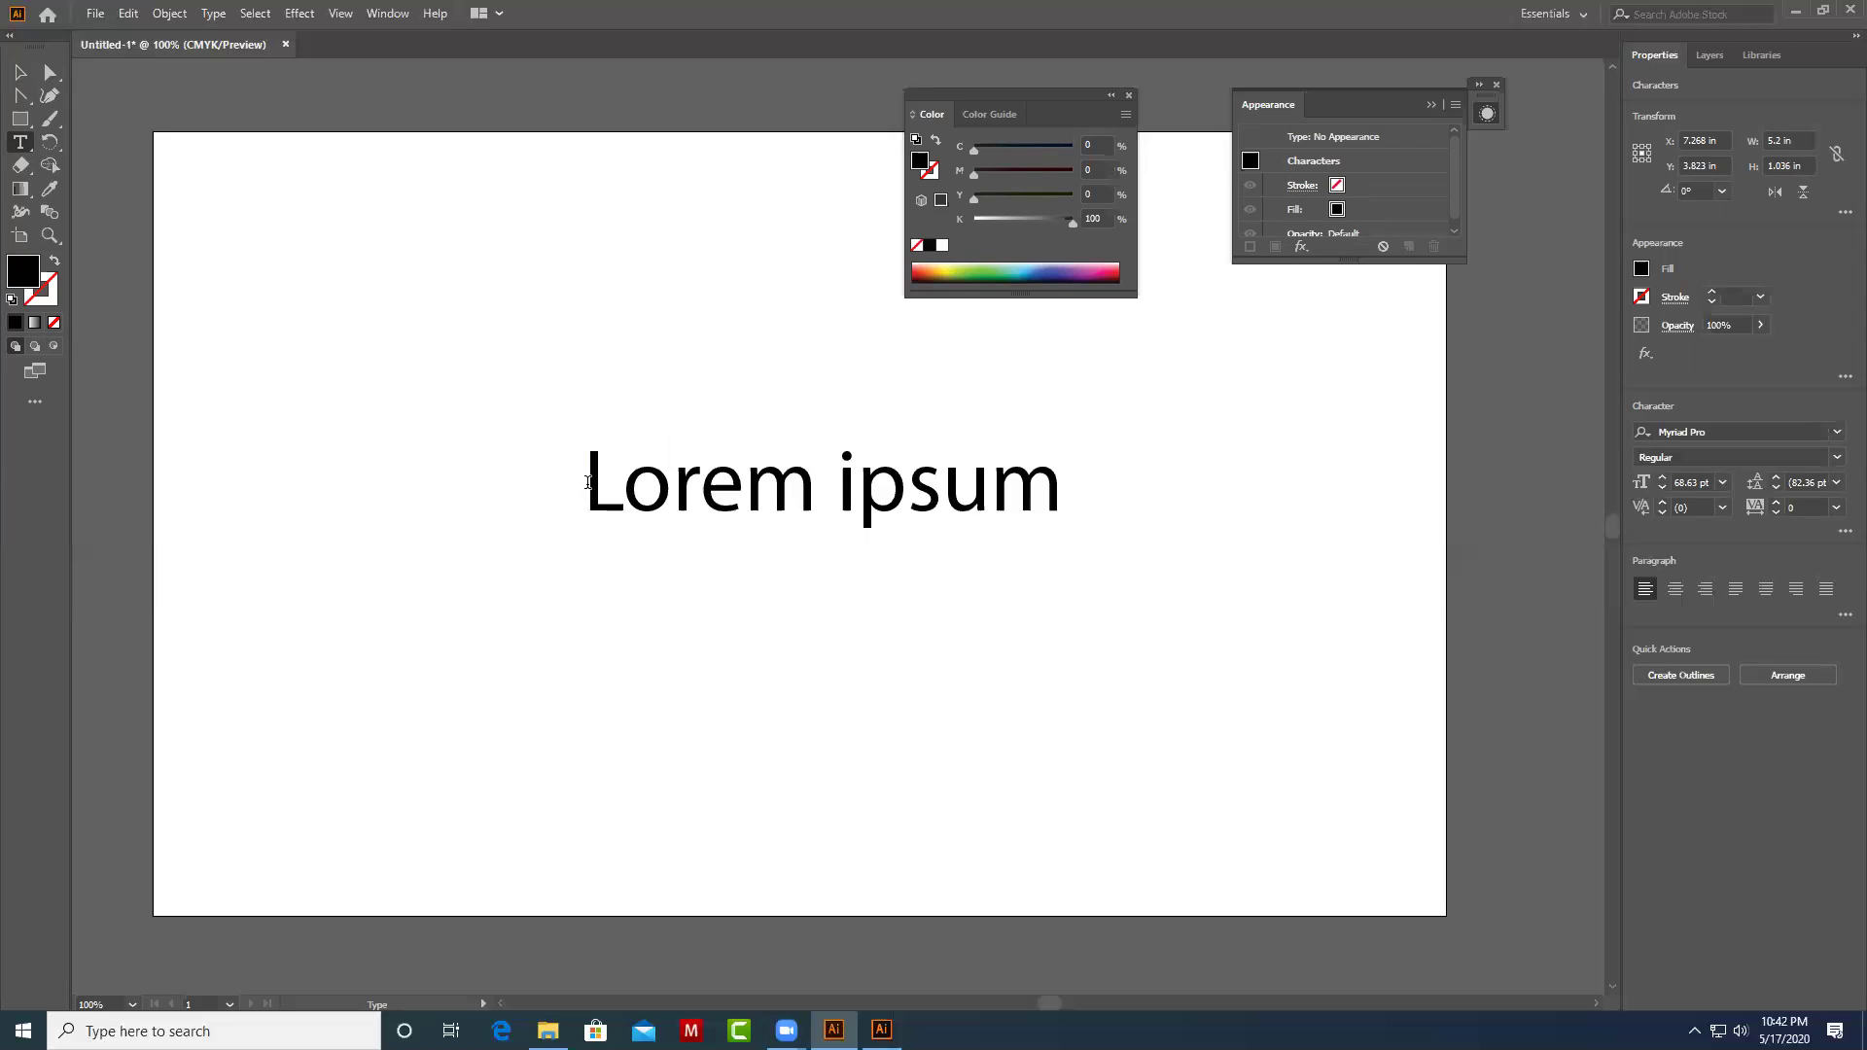
drag(588, 482, 1069, 492)
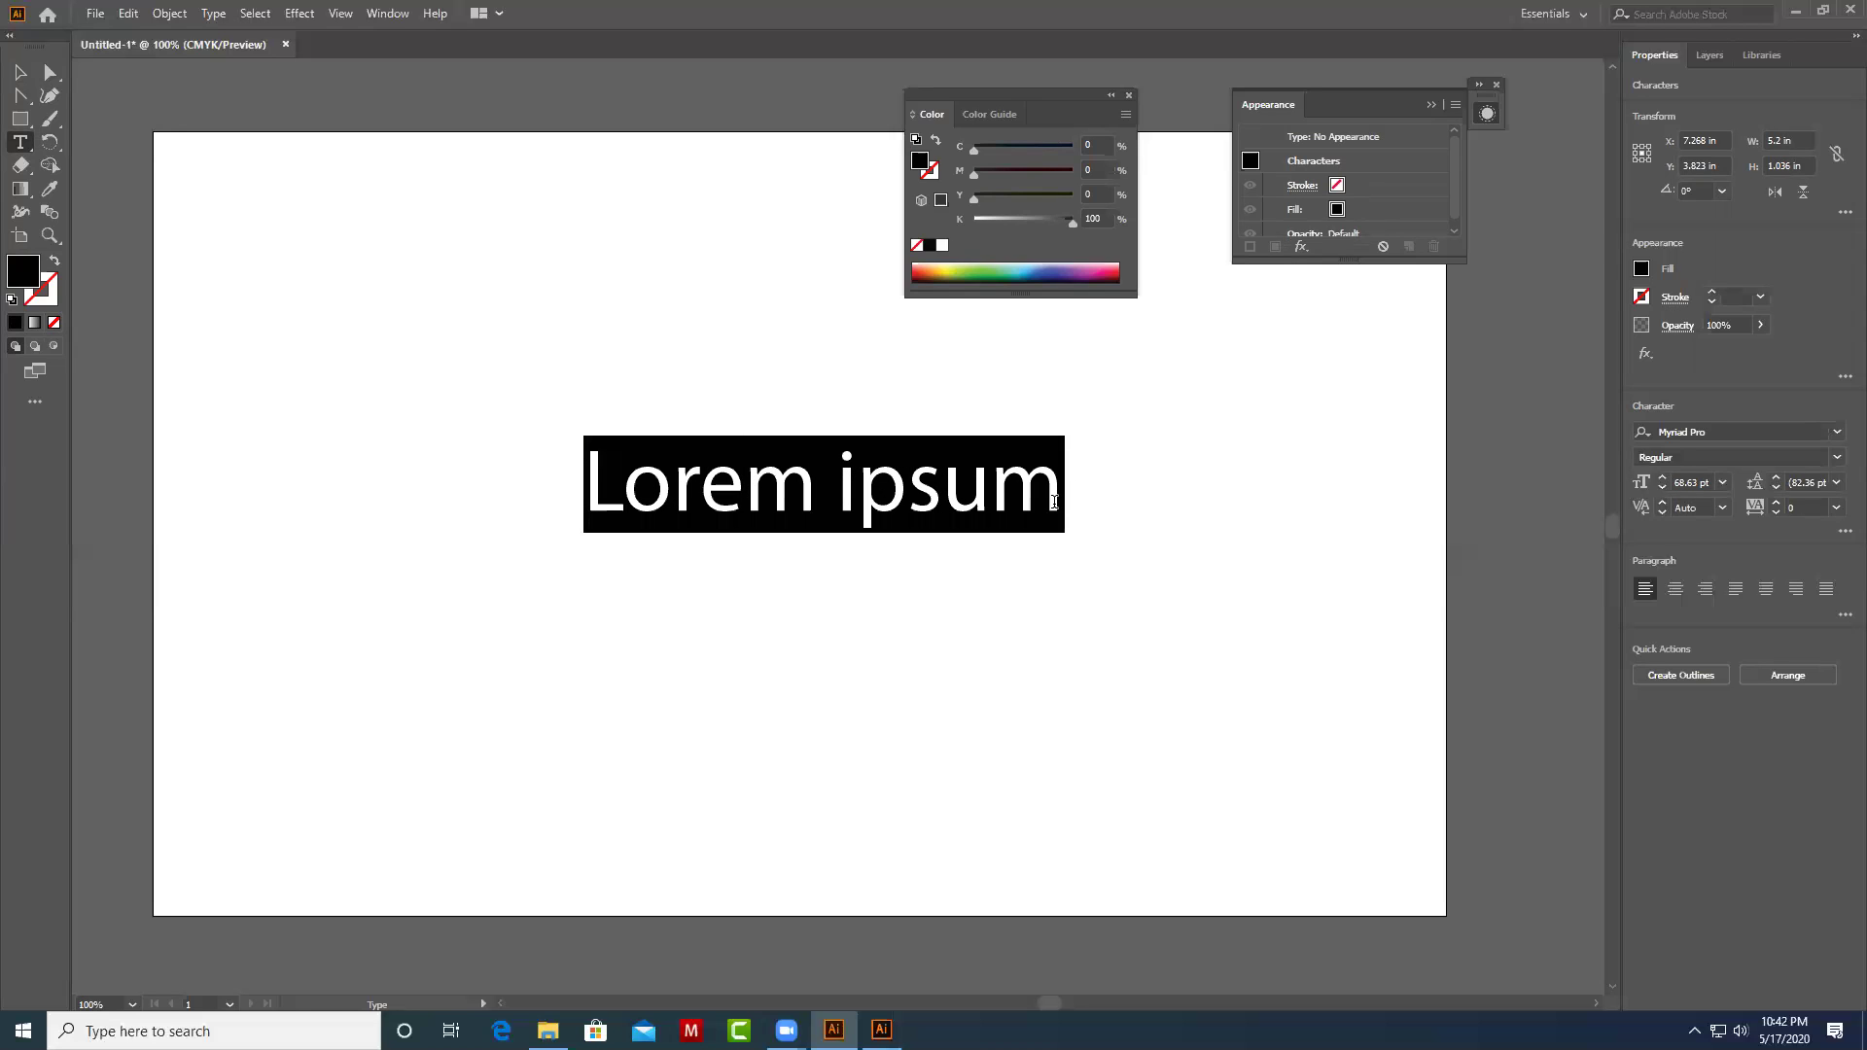
click(1057, 501)
drag(1056, 500, 596, 457)
Replace the placeholder with 'DIGISIGN IT' and exit text editing.
text(DIGIS)
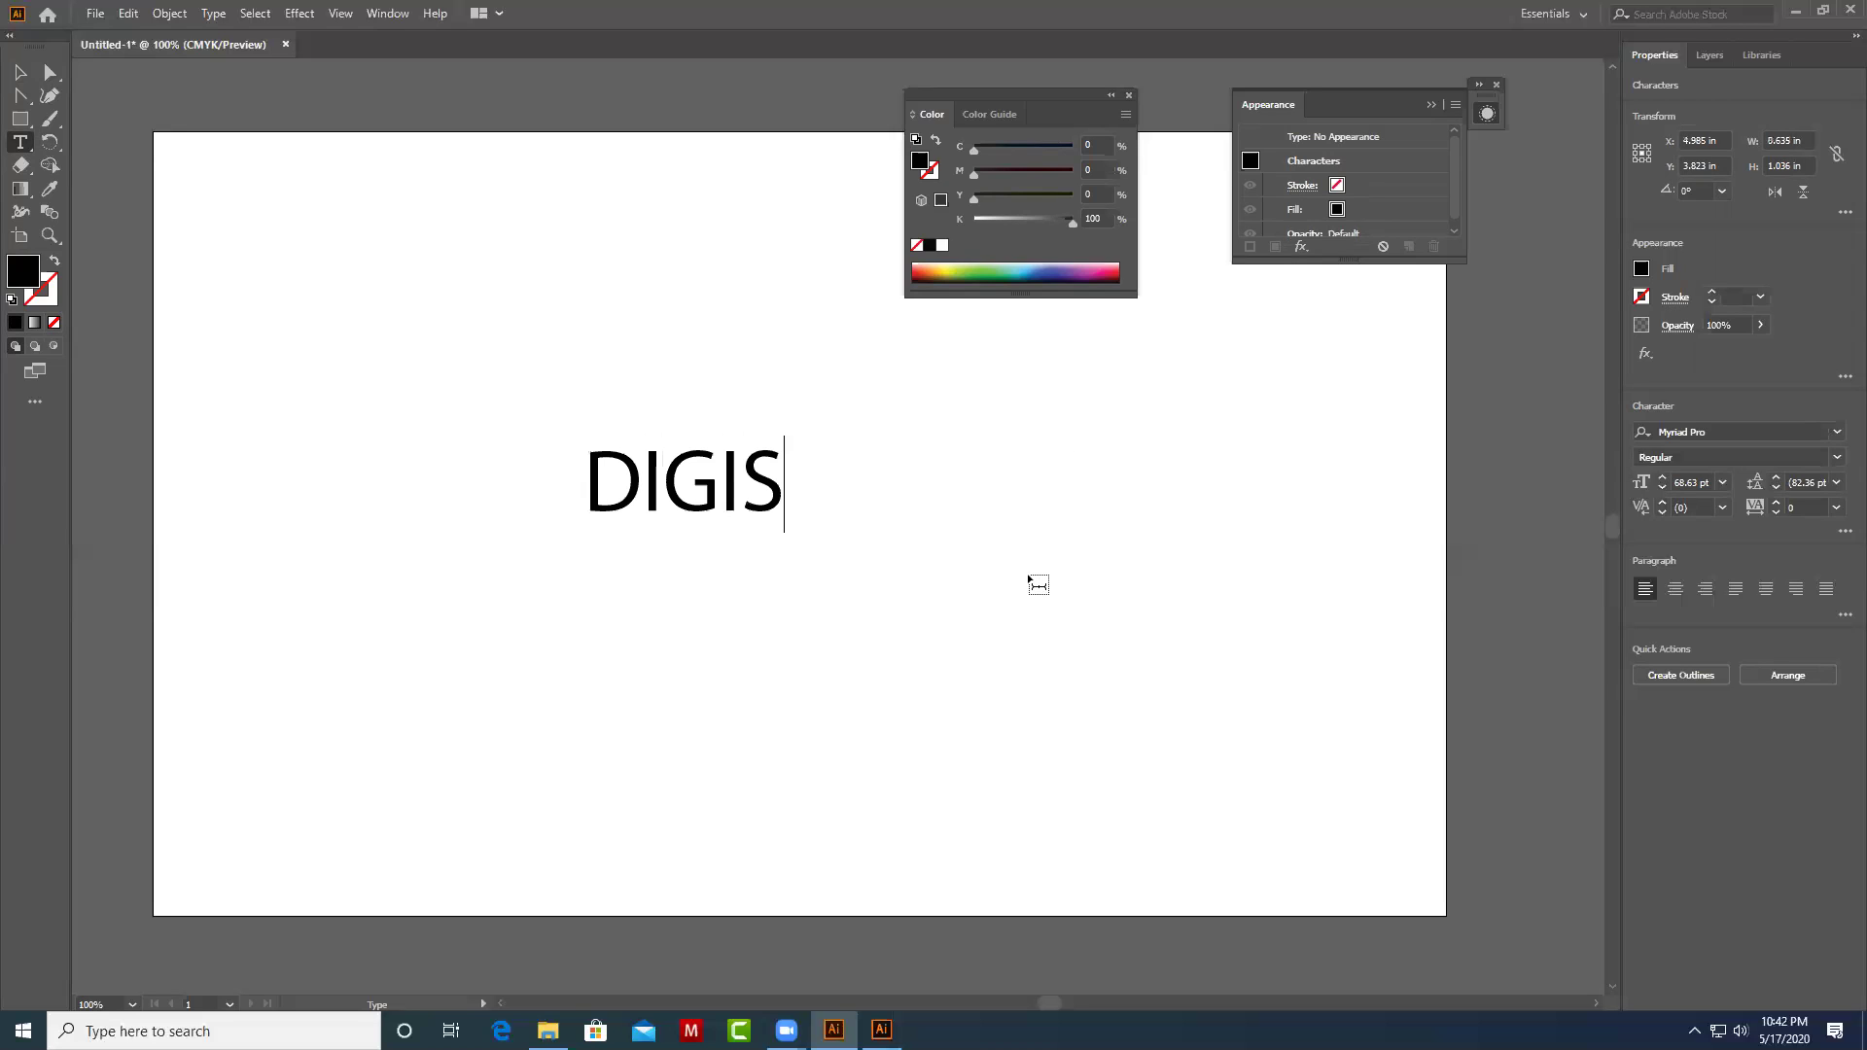
text(IGN IT)
scroll(1034, 583, up, 1)
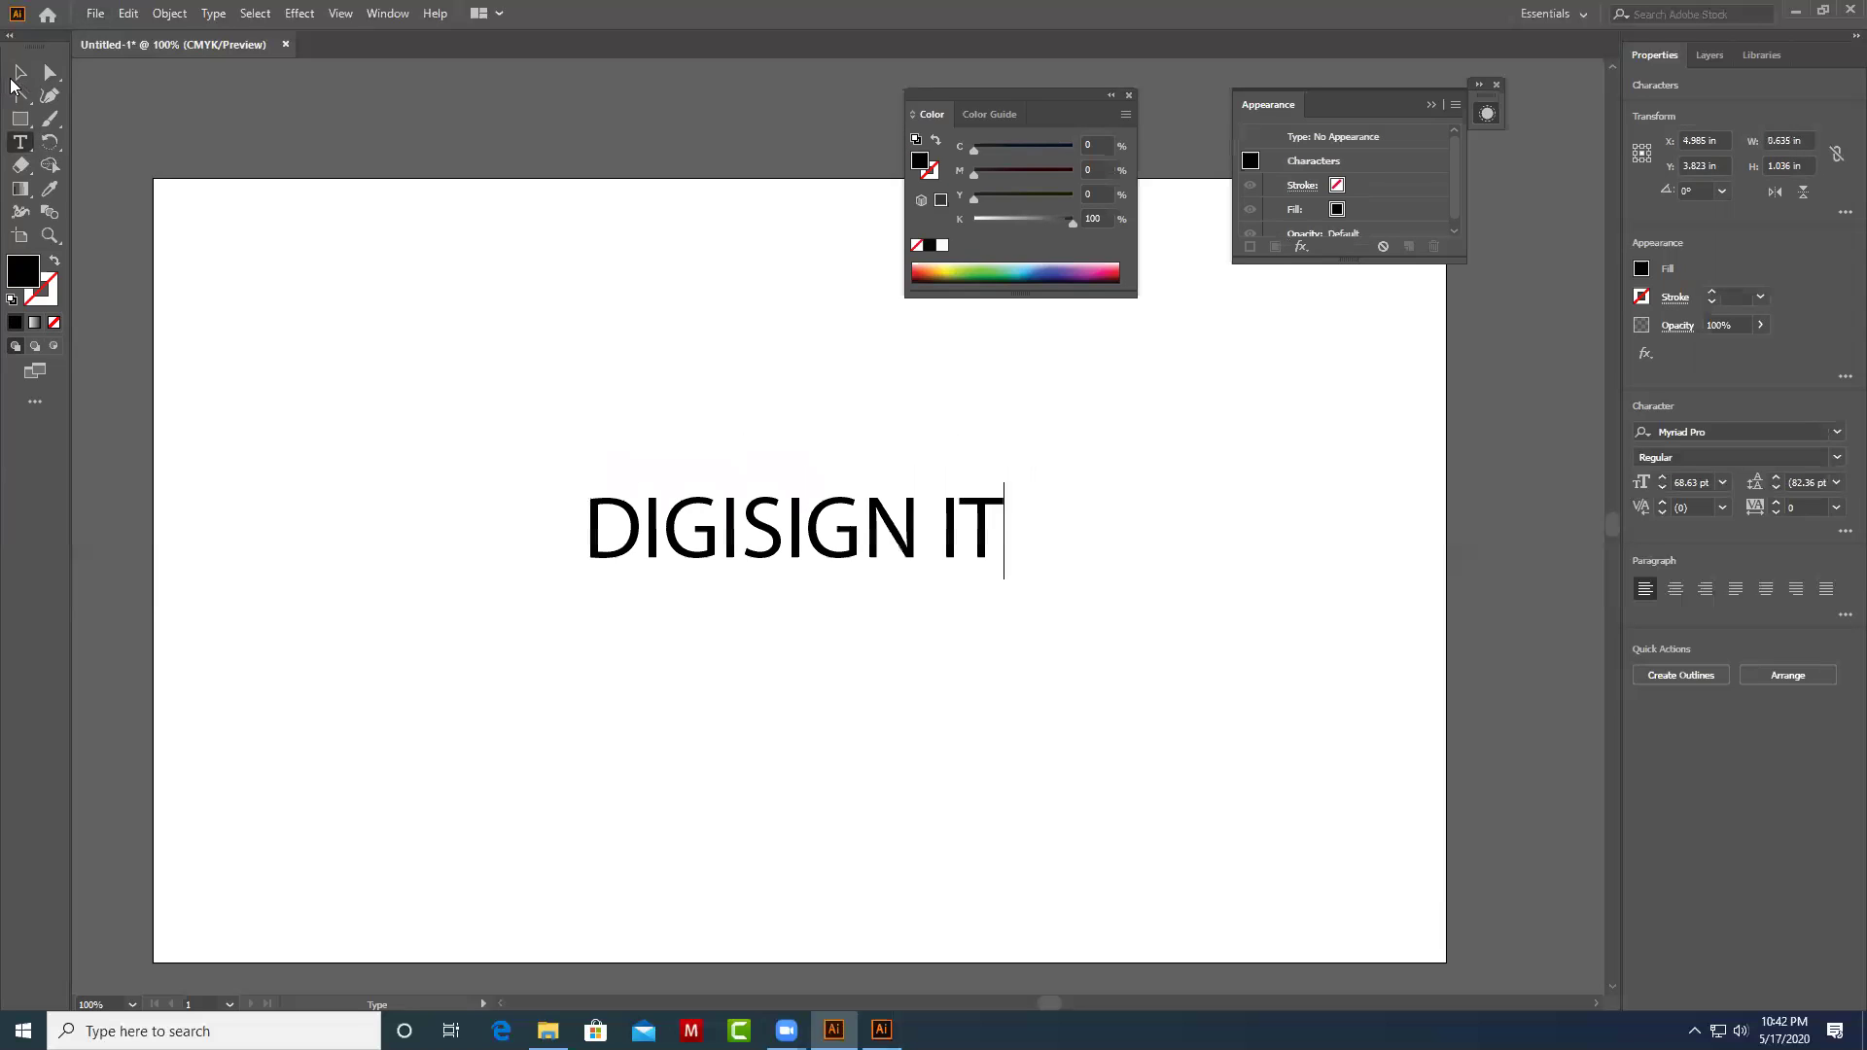
key(Escape)
Enlarge DIGISIGN IT to about 9.86 × 2.25 in across the middle of the artboard.
mouse_move(928, 550)
mouse_down()
mouse_move(766, 486)
mouse_move(1308, 637)
mouse_up()
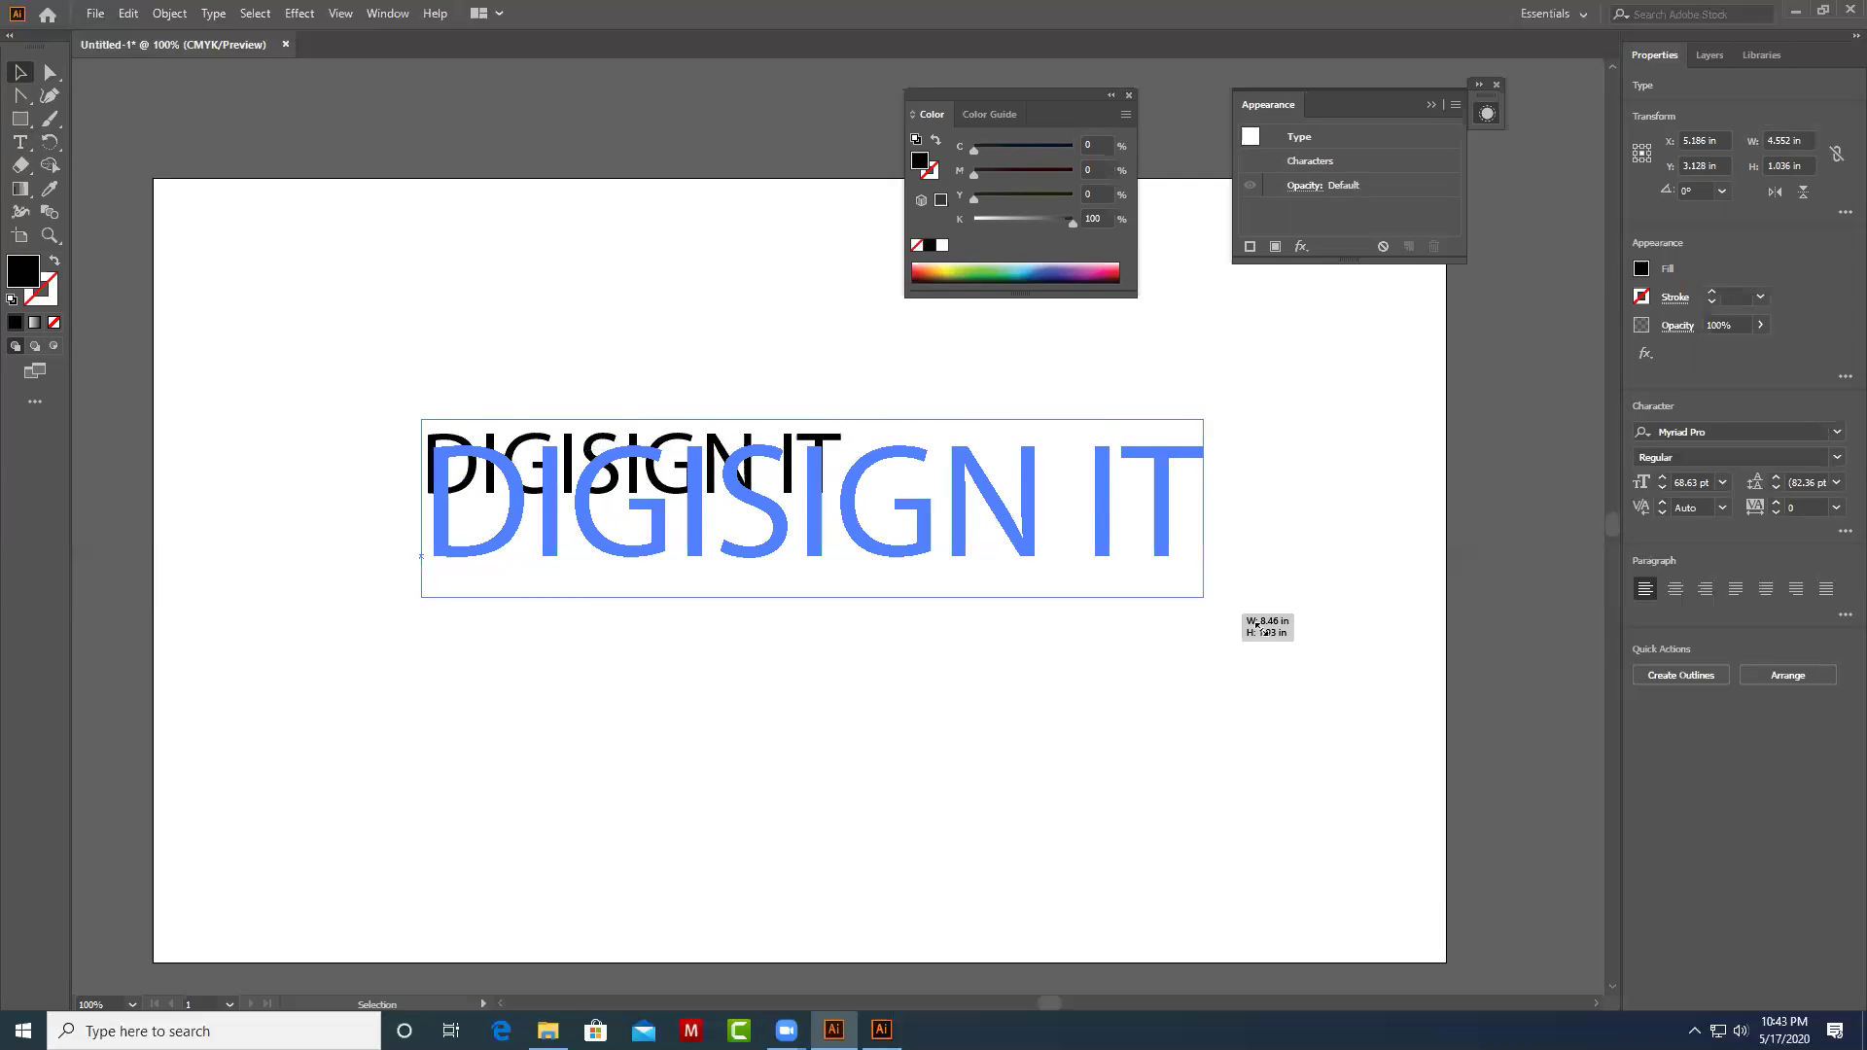
drag(1200, 521, 1139, 578)
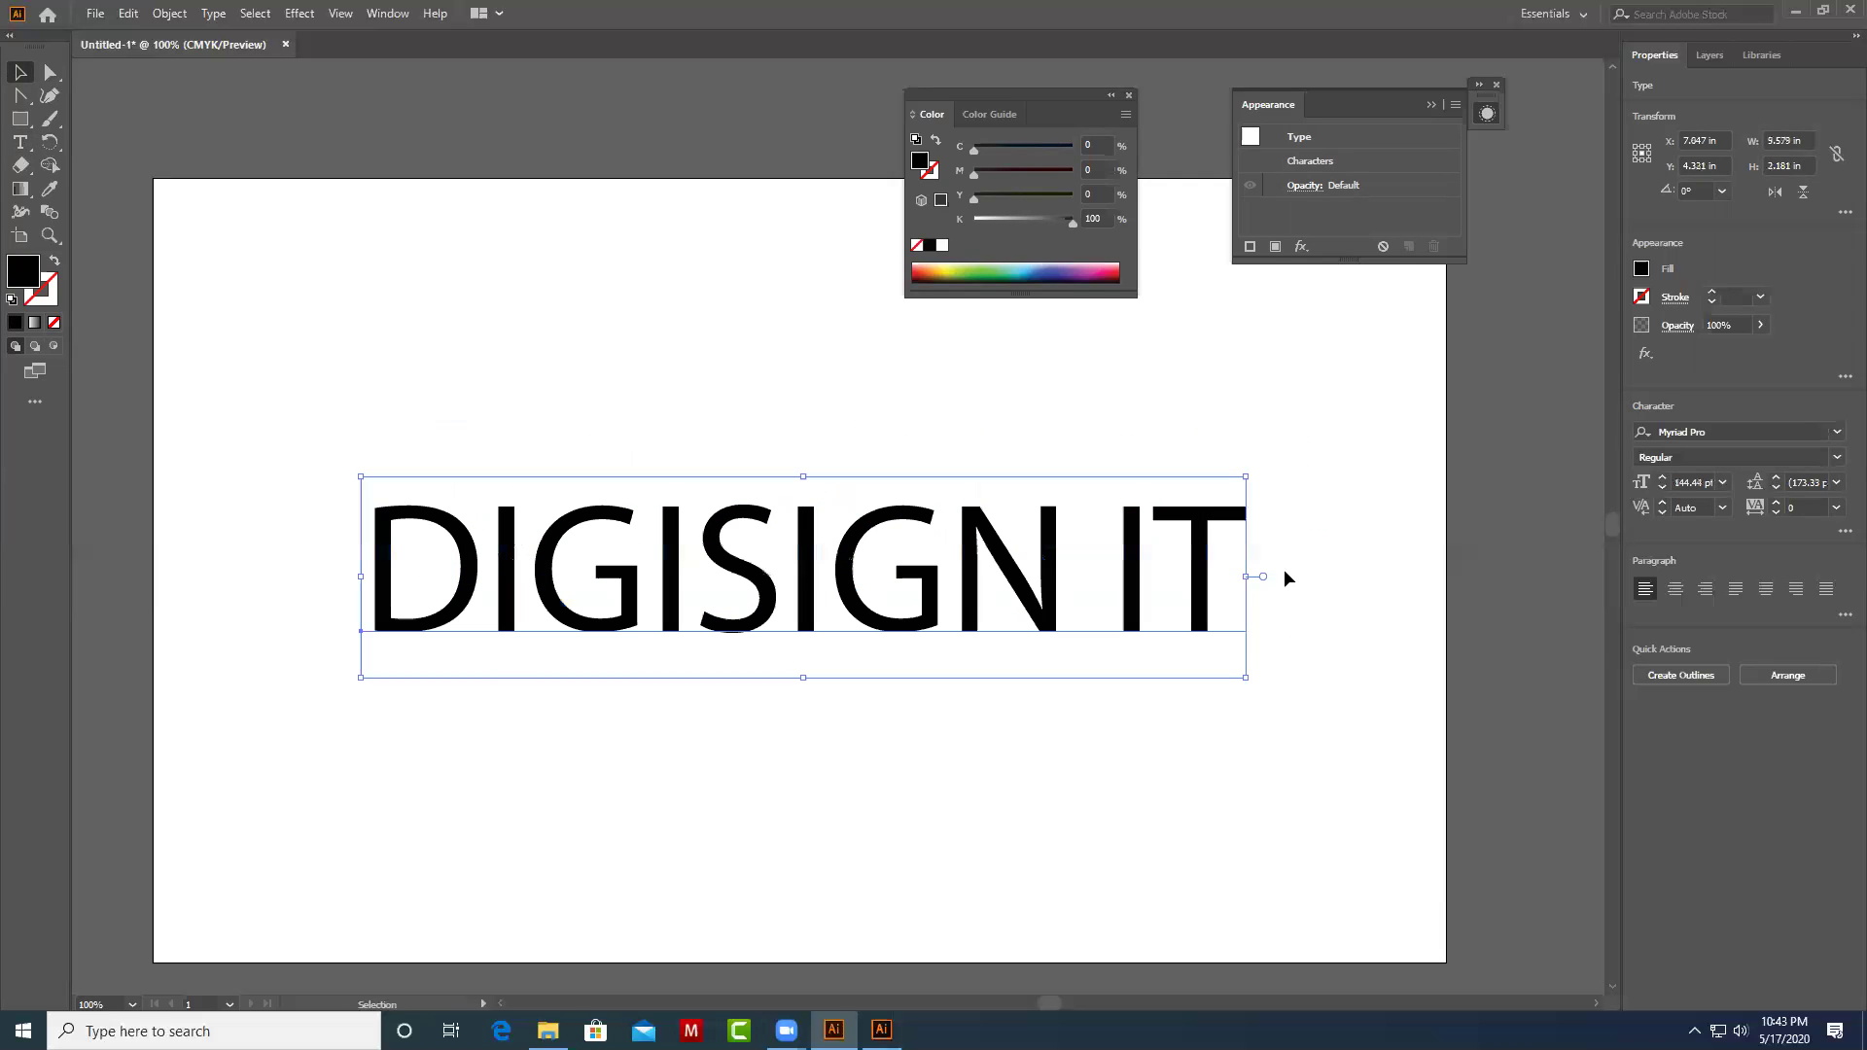
key(ctrl+minus)
key(ctrl+minus)
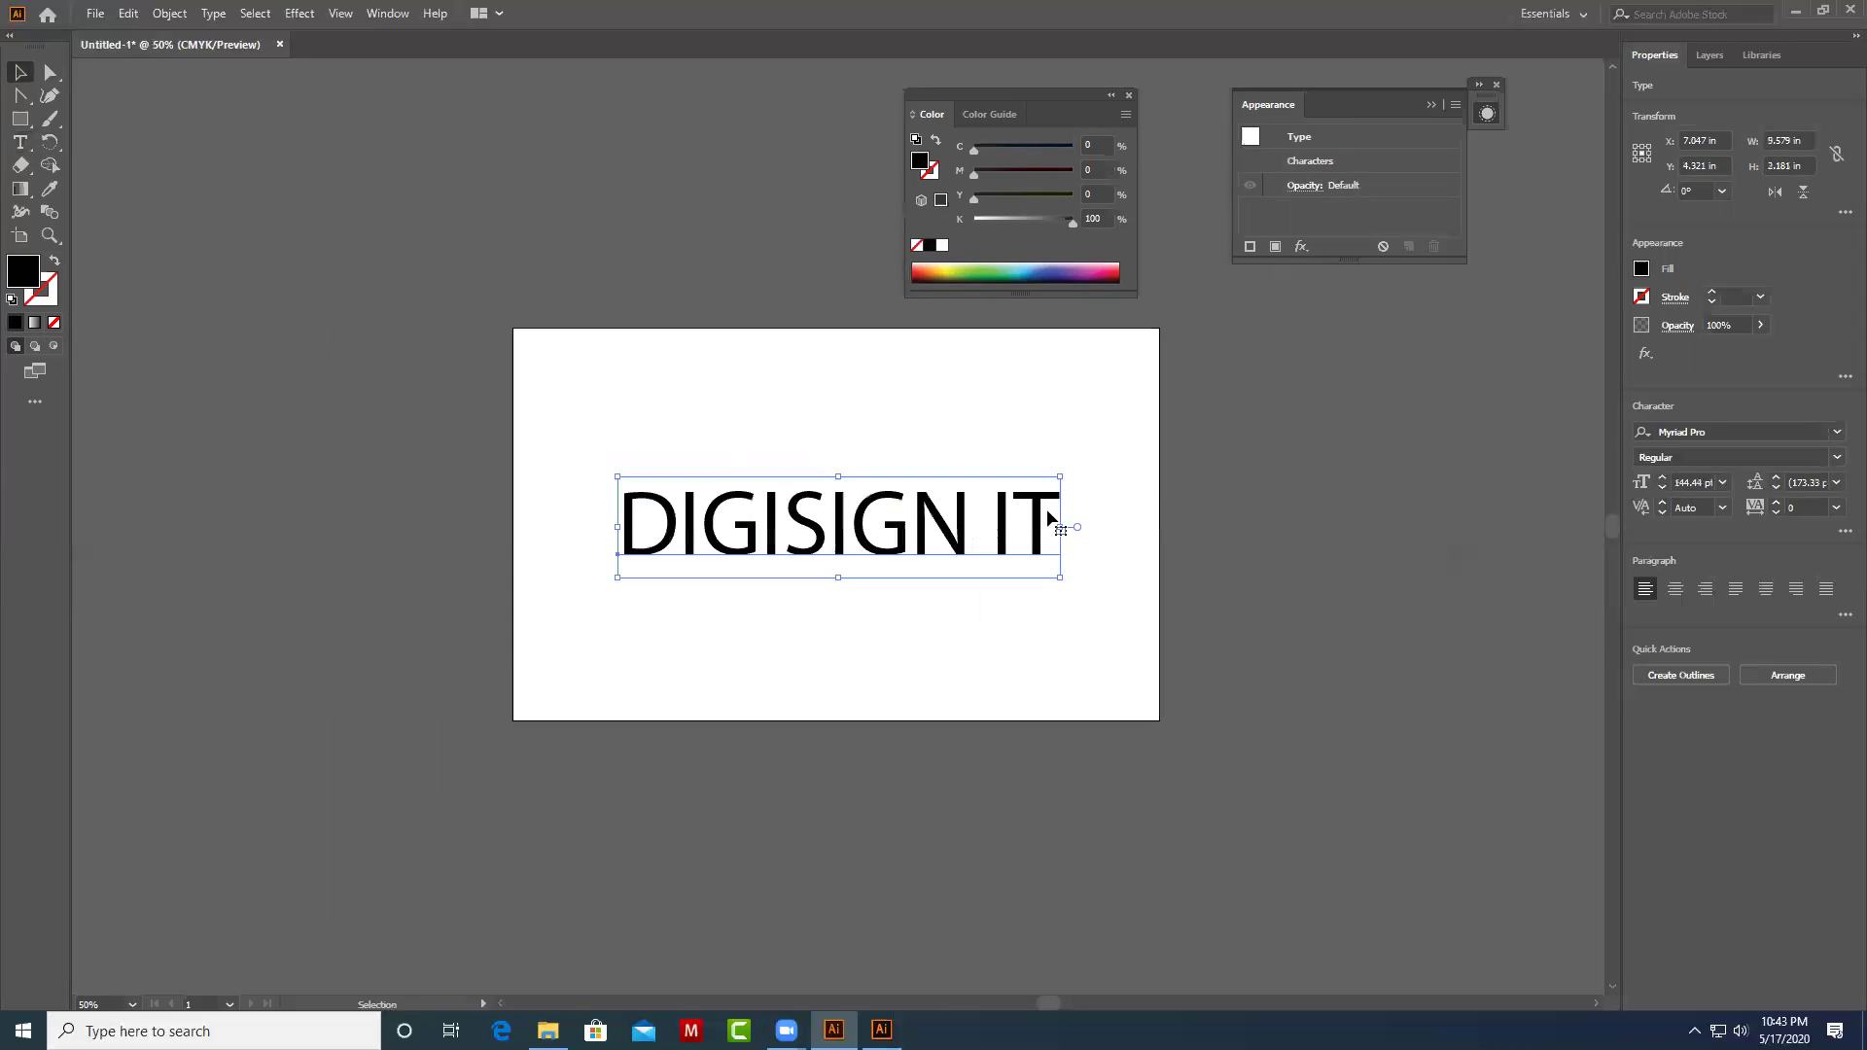
drag(1040, 516, 1040, 486)
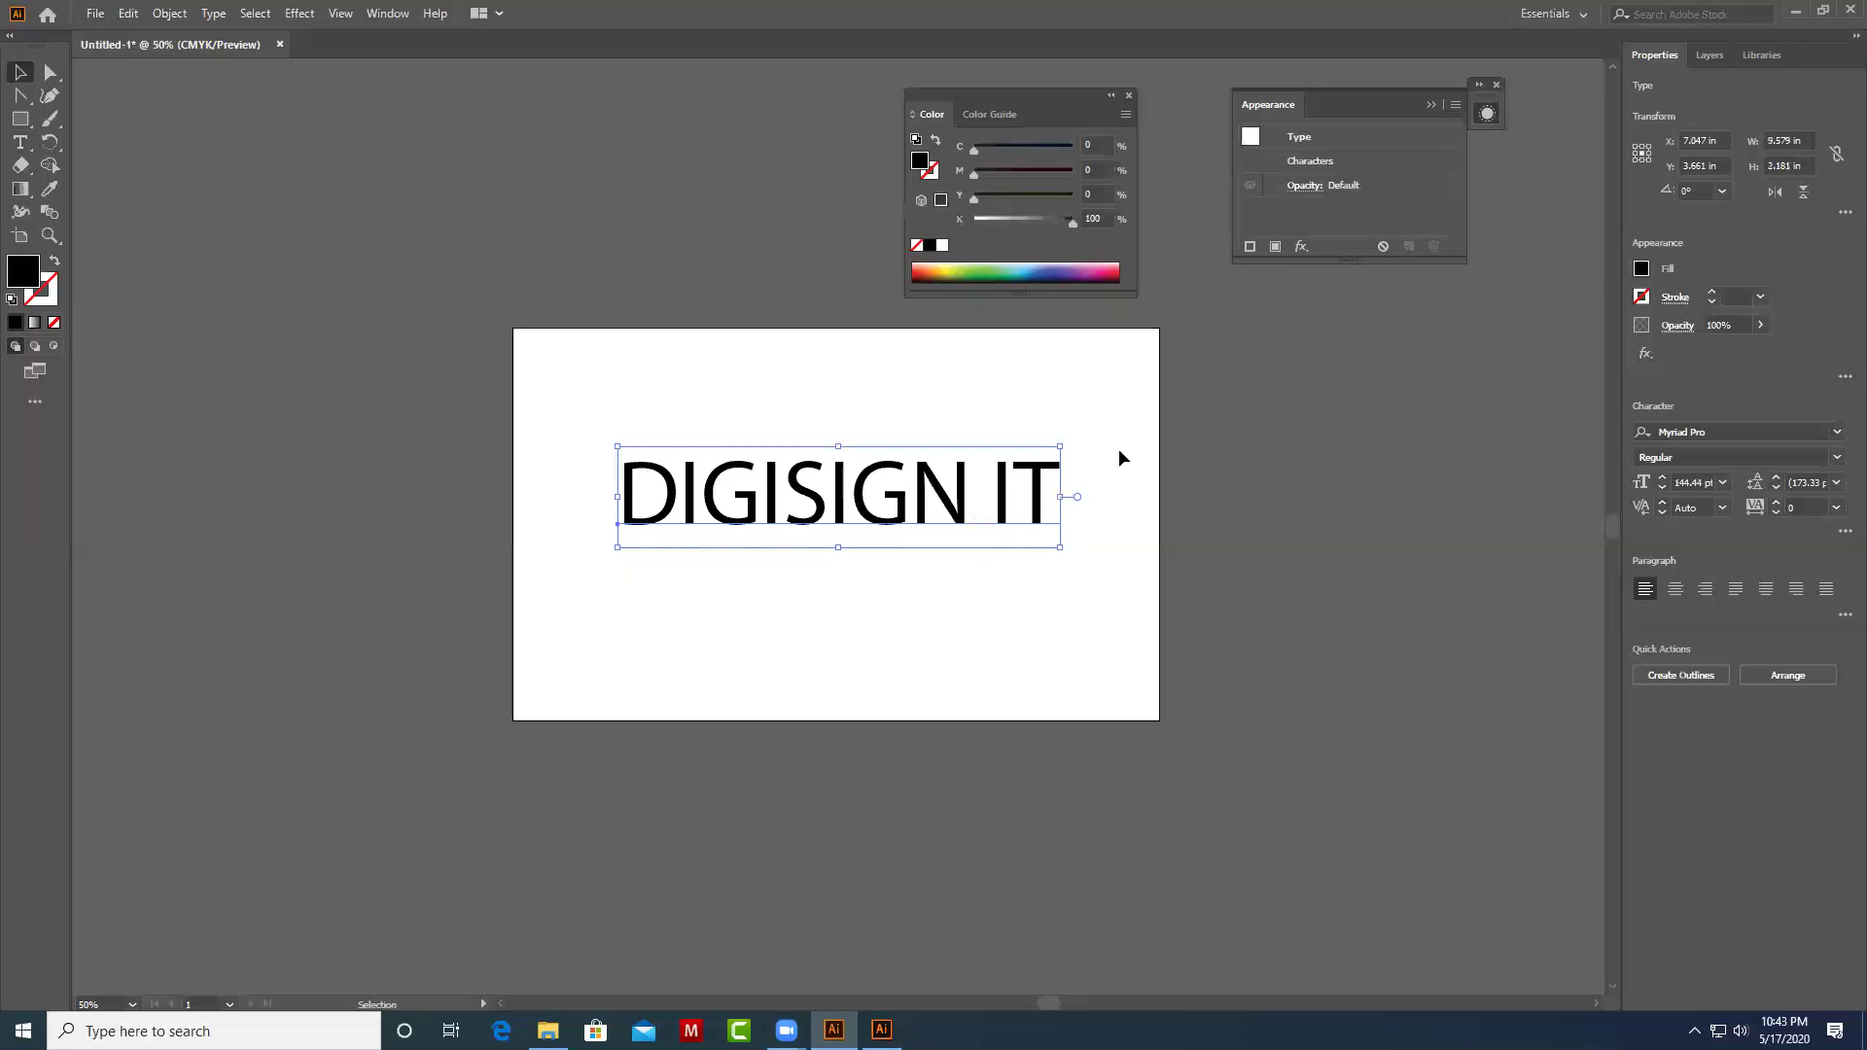
drag(1083, 406, 741, 604)
drag(829, 526, 829, 538)
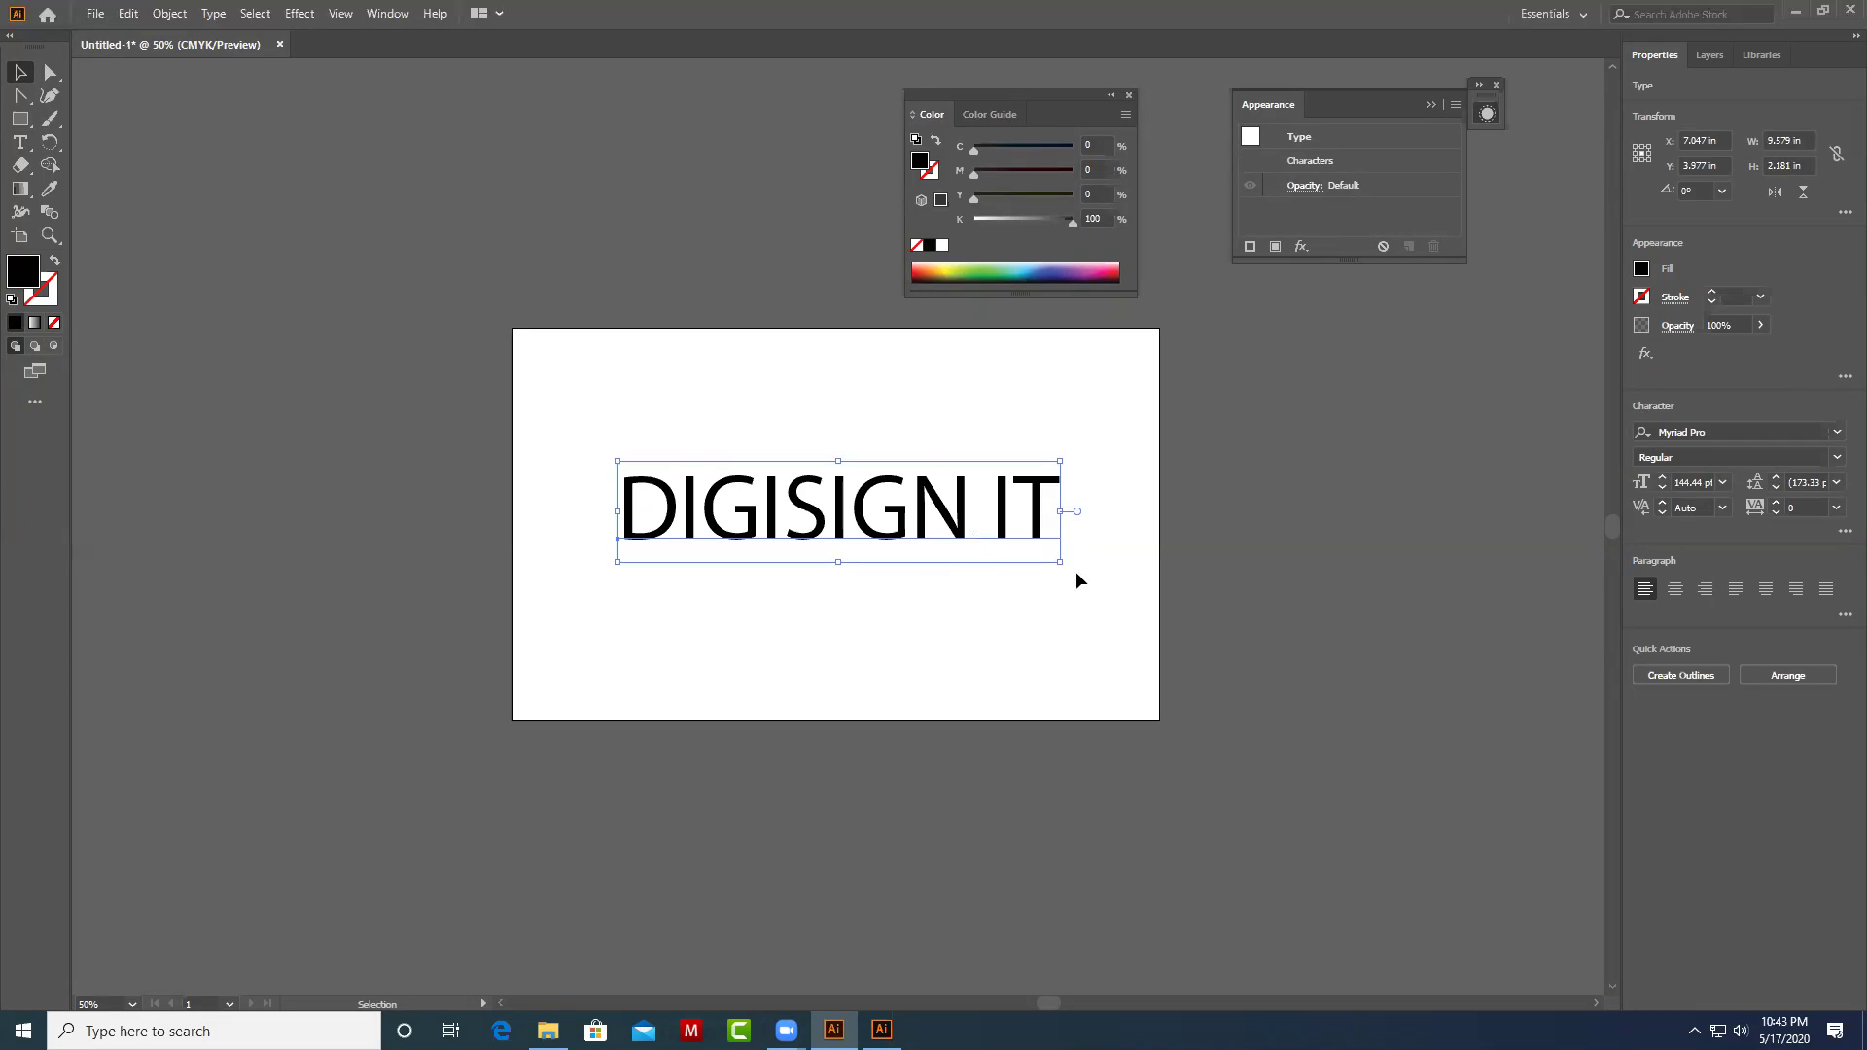
mouse_move(1062, 563)
mouse_down()
mouse_move(931, 608)
mouse_move(1093, 632)
mouse_move(1109, 665)
mouse_move(1070, 658)
mouse_up()
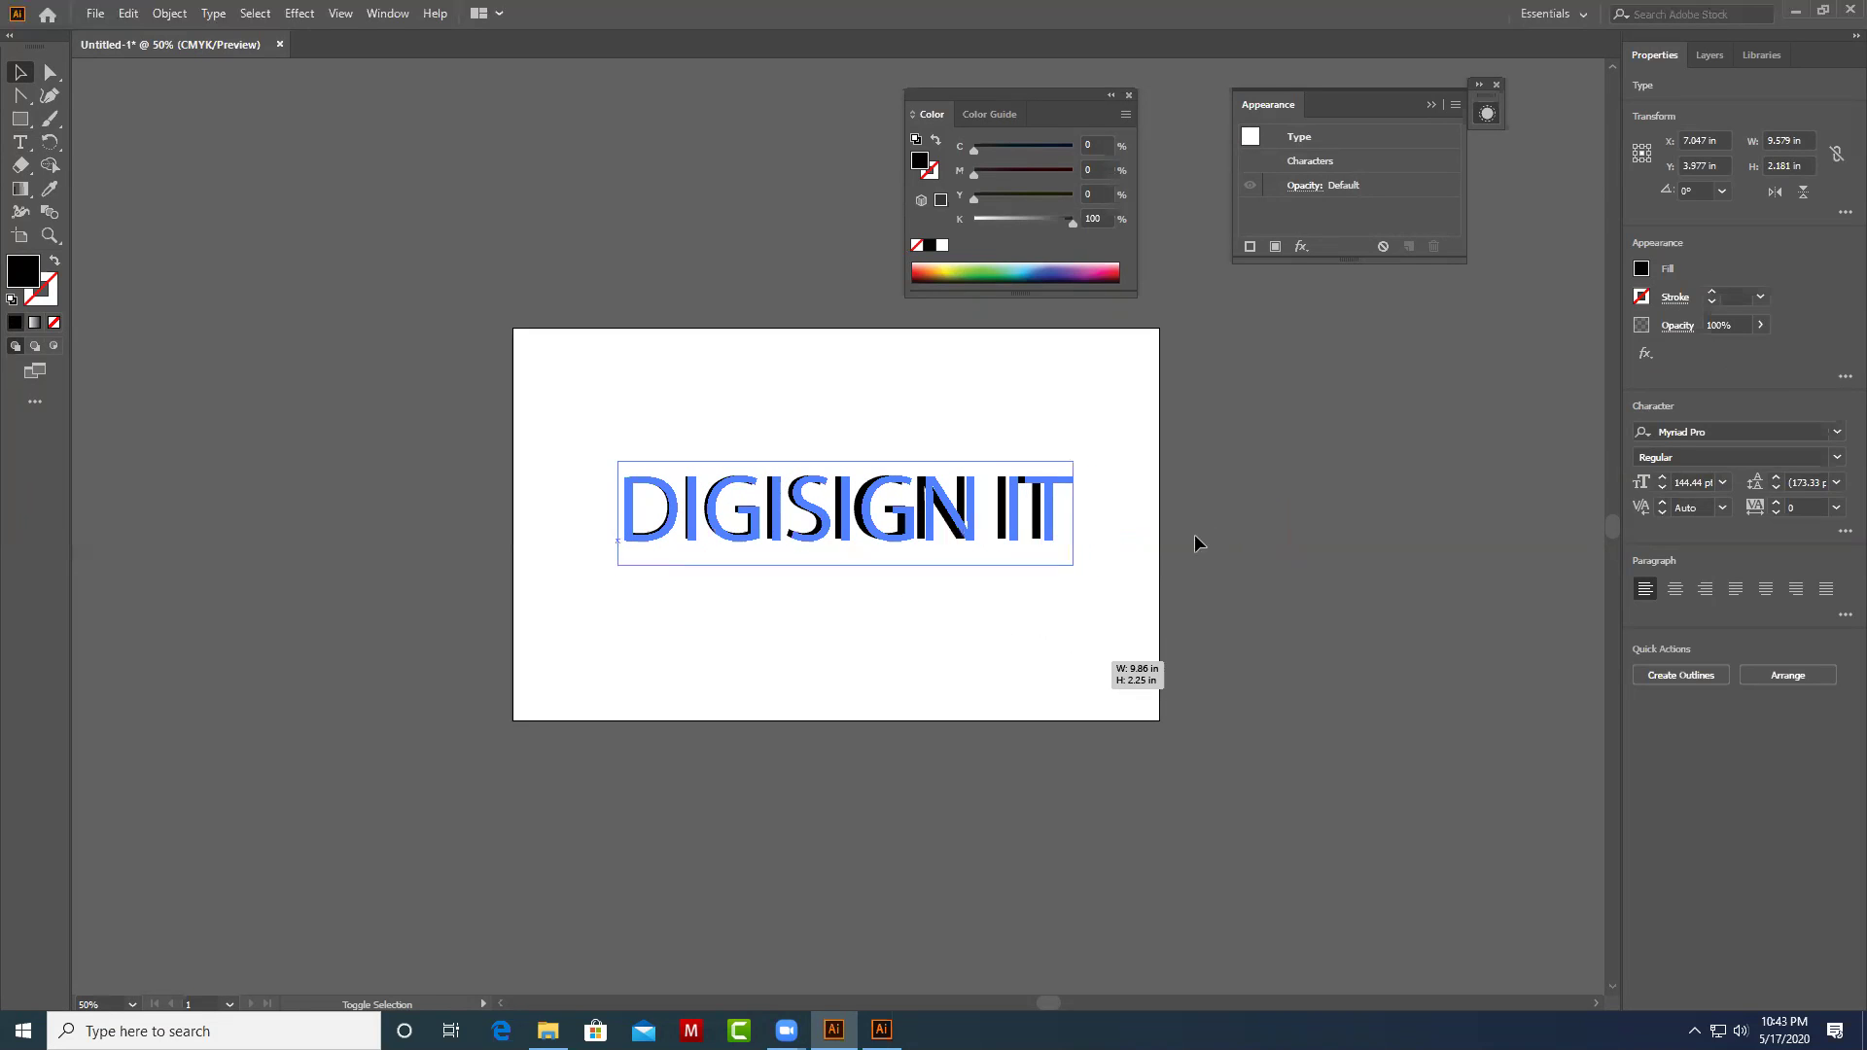
Select DIGISIGN IT and Shift-resize it proportionally to a smaller size.
click(1237, 510)
drag(914, 558, 914, 573)
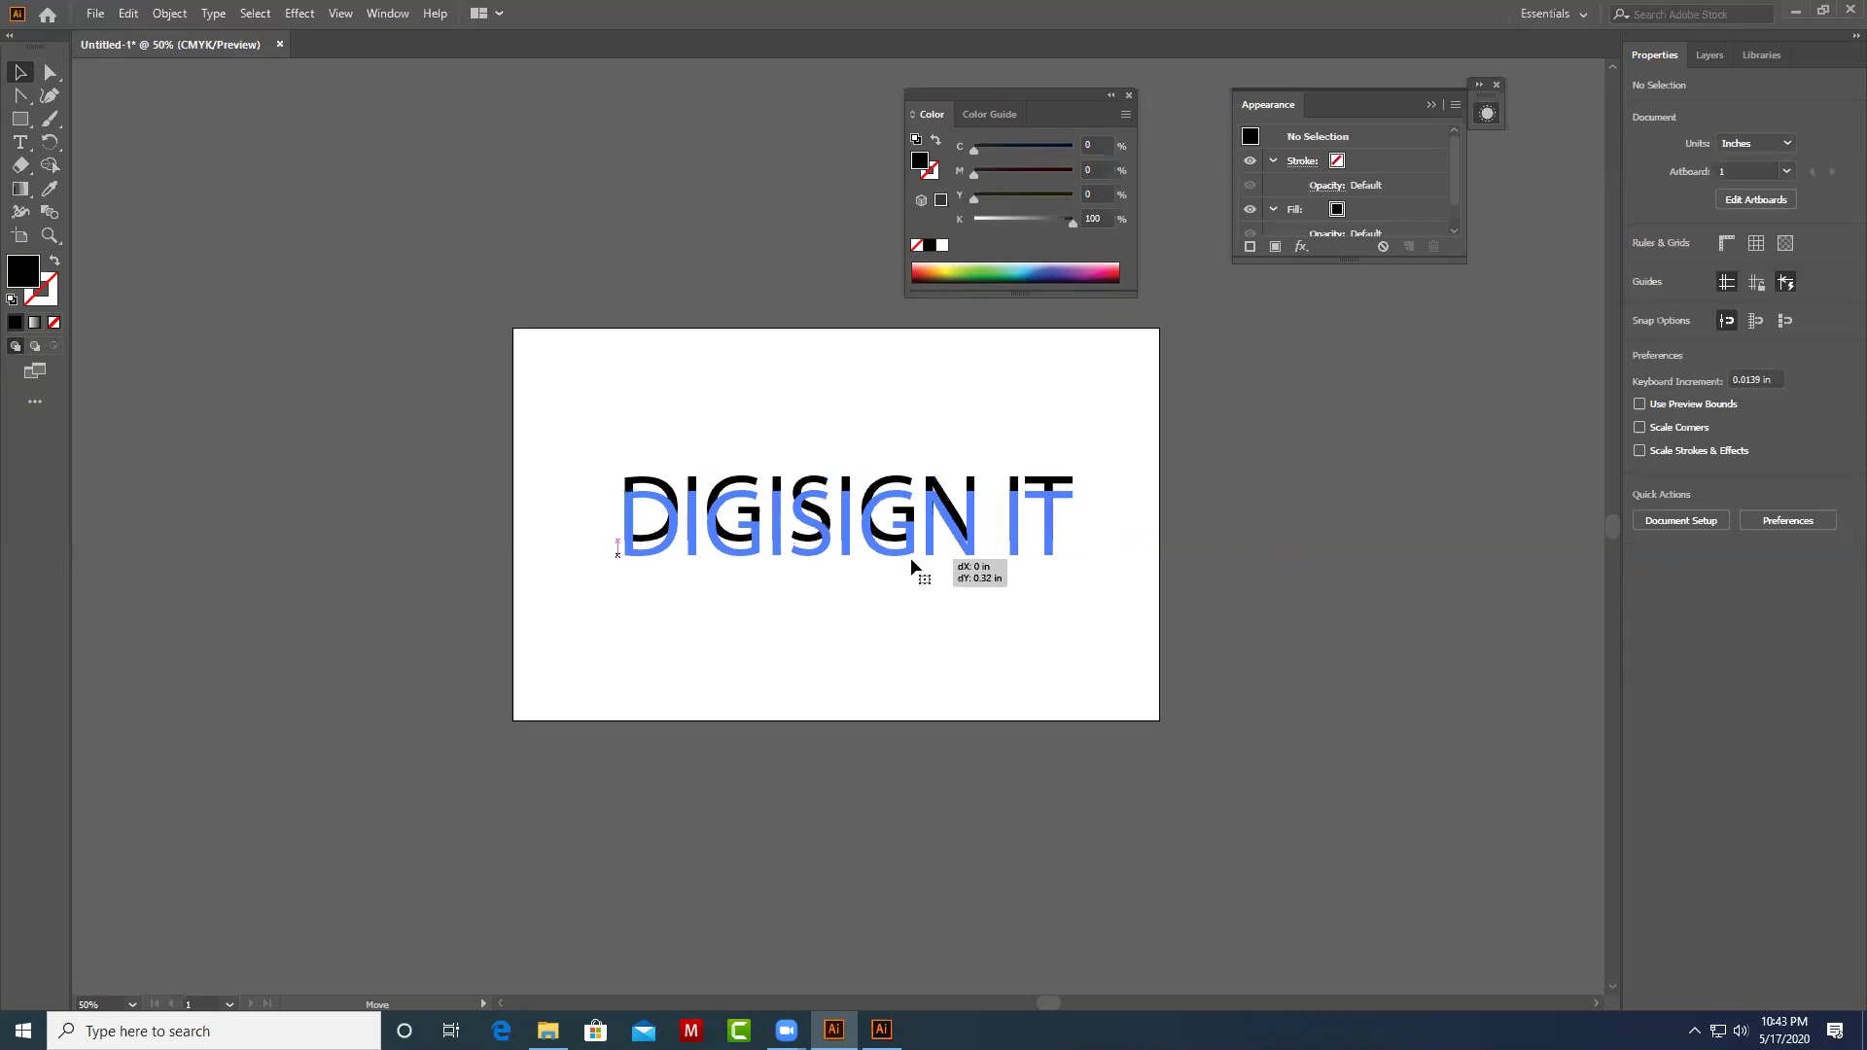
click(1139, 585)
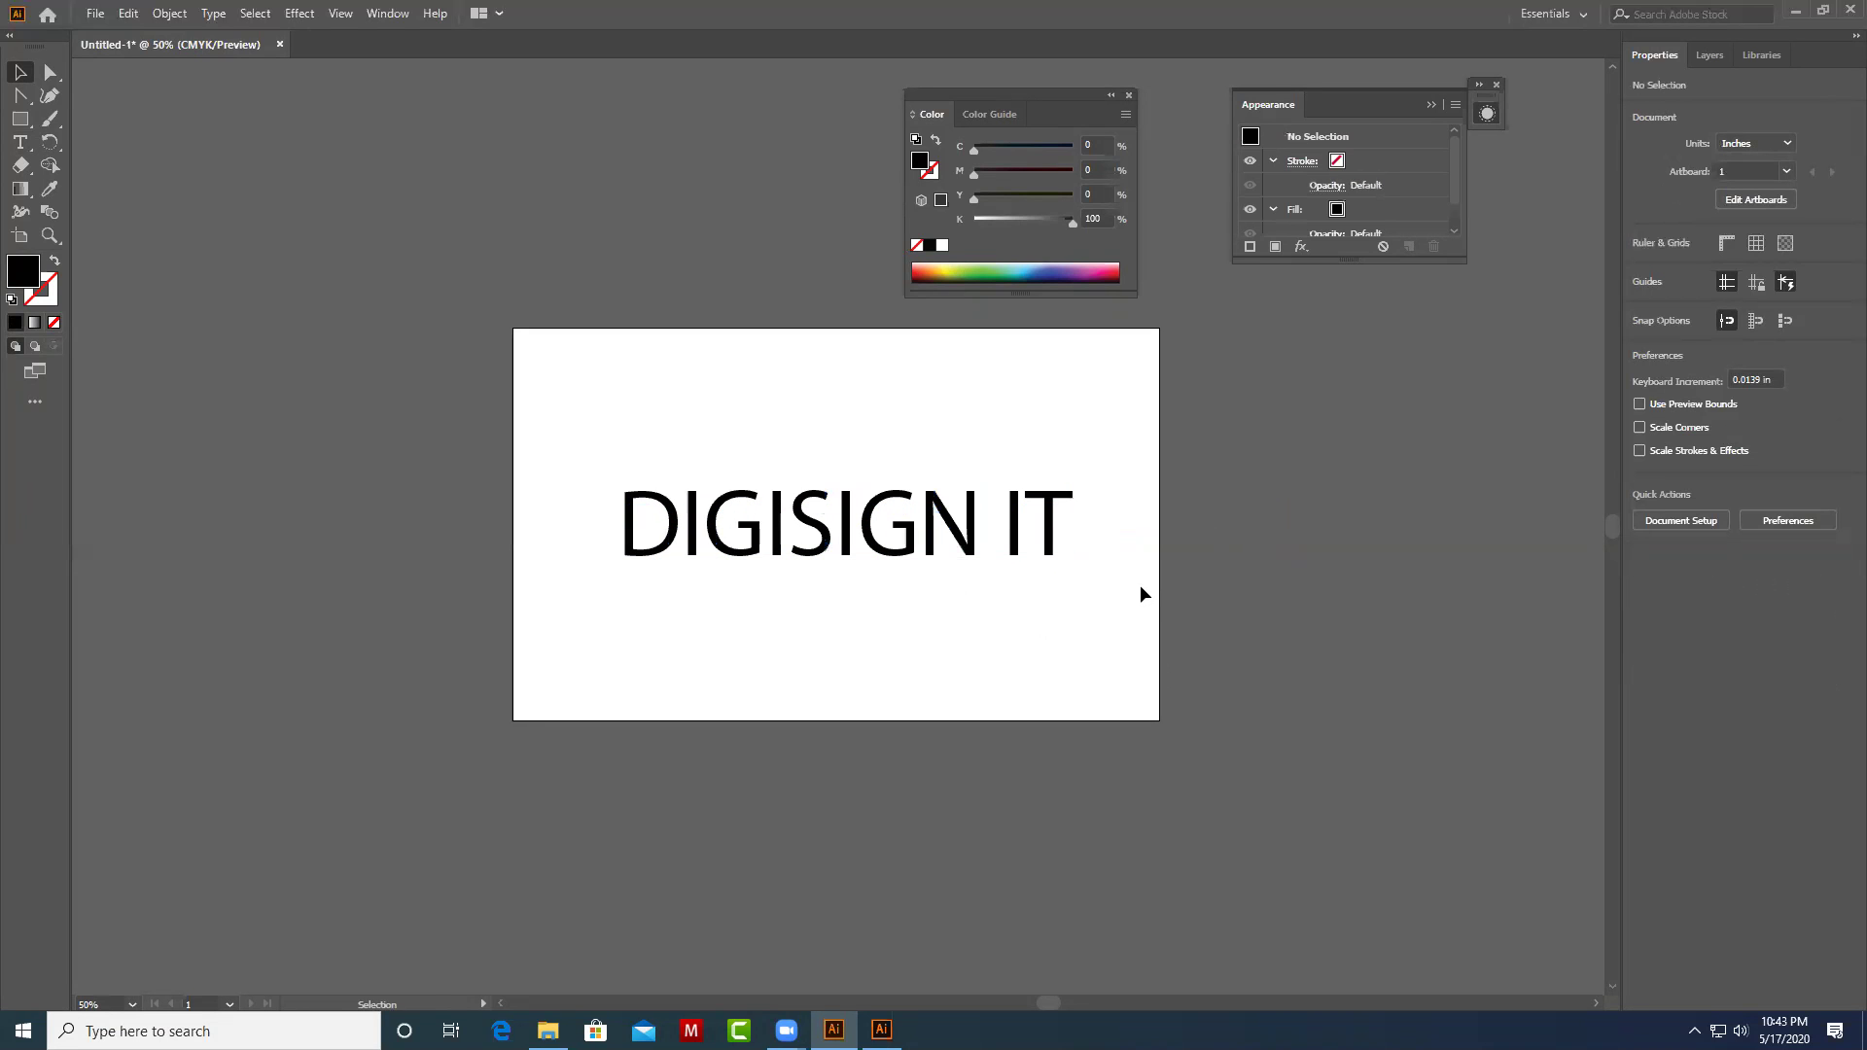
drag(1096, 444, 801, 564)
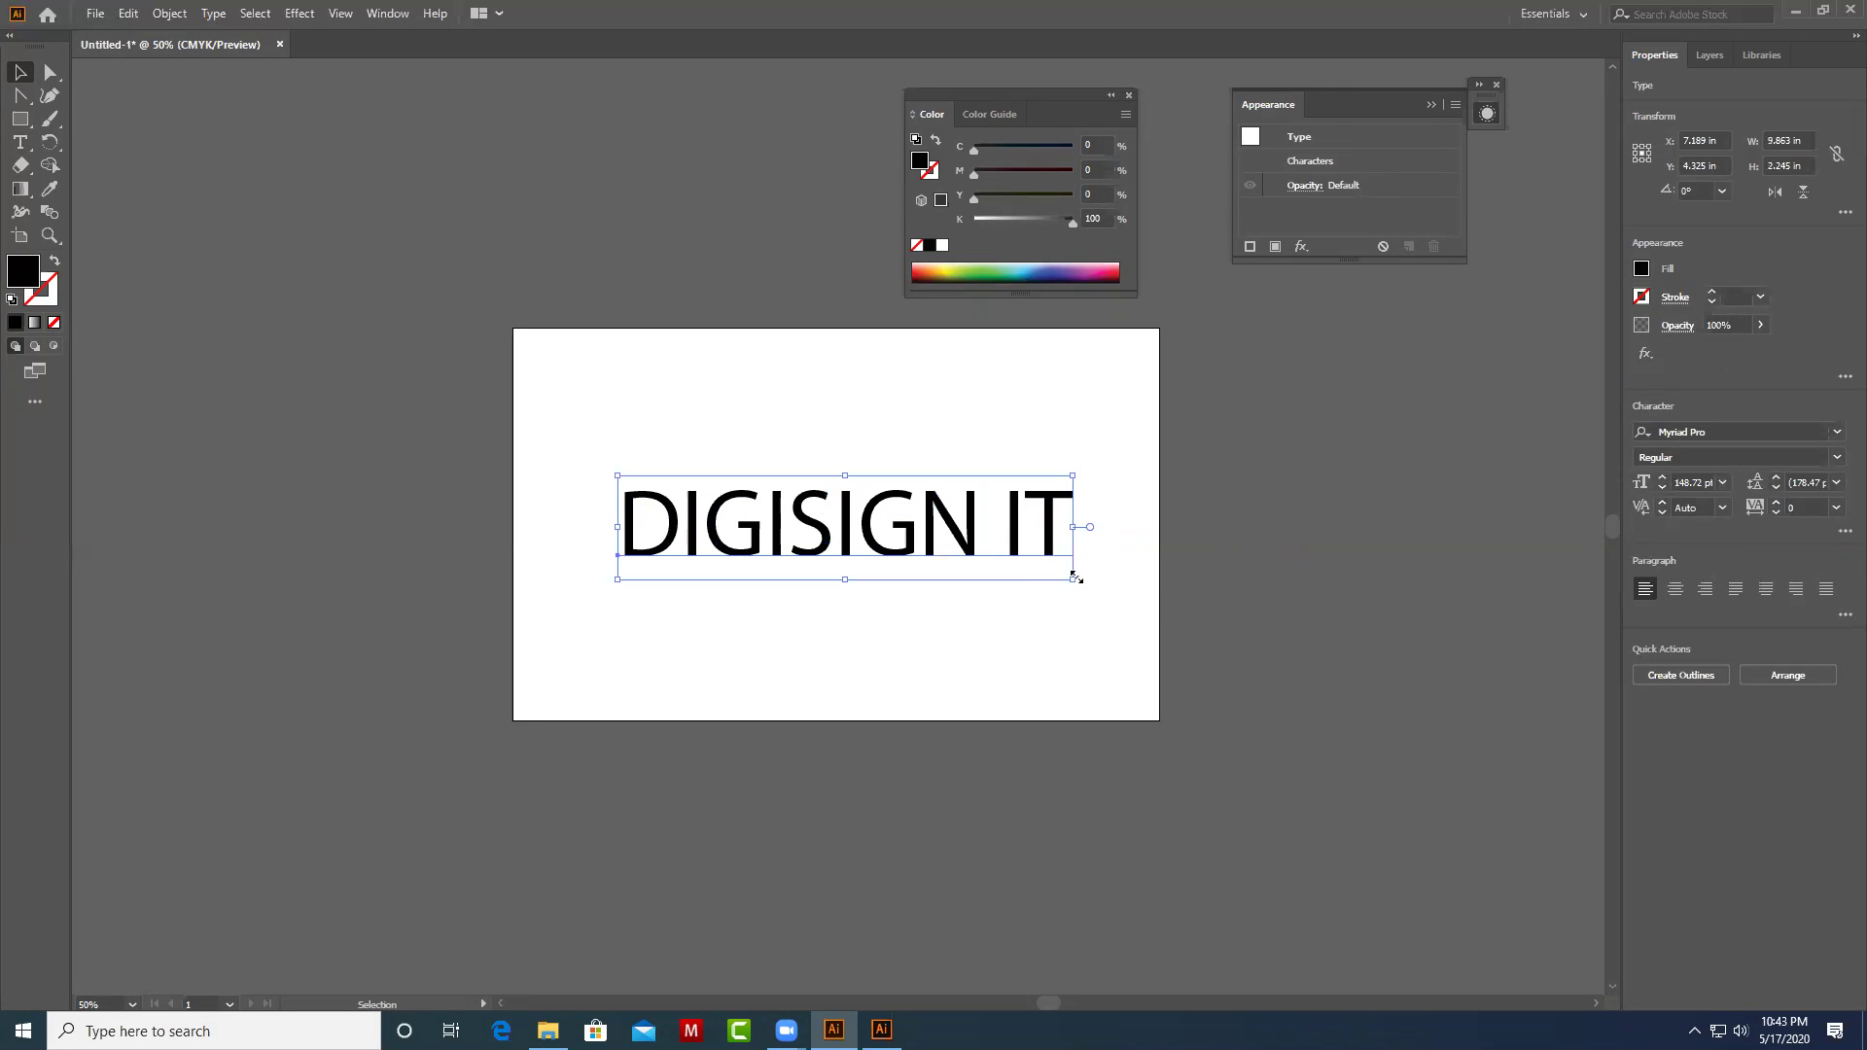
key(shift)
key(shift)
drag(1076, 580, 1387, 696)
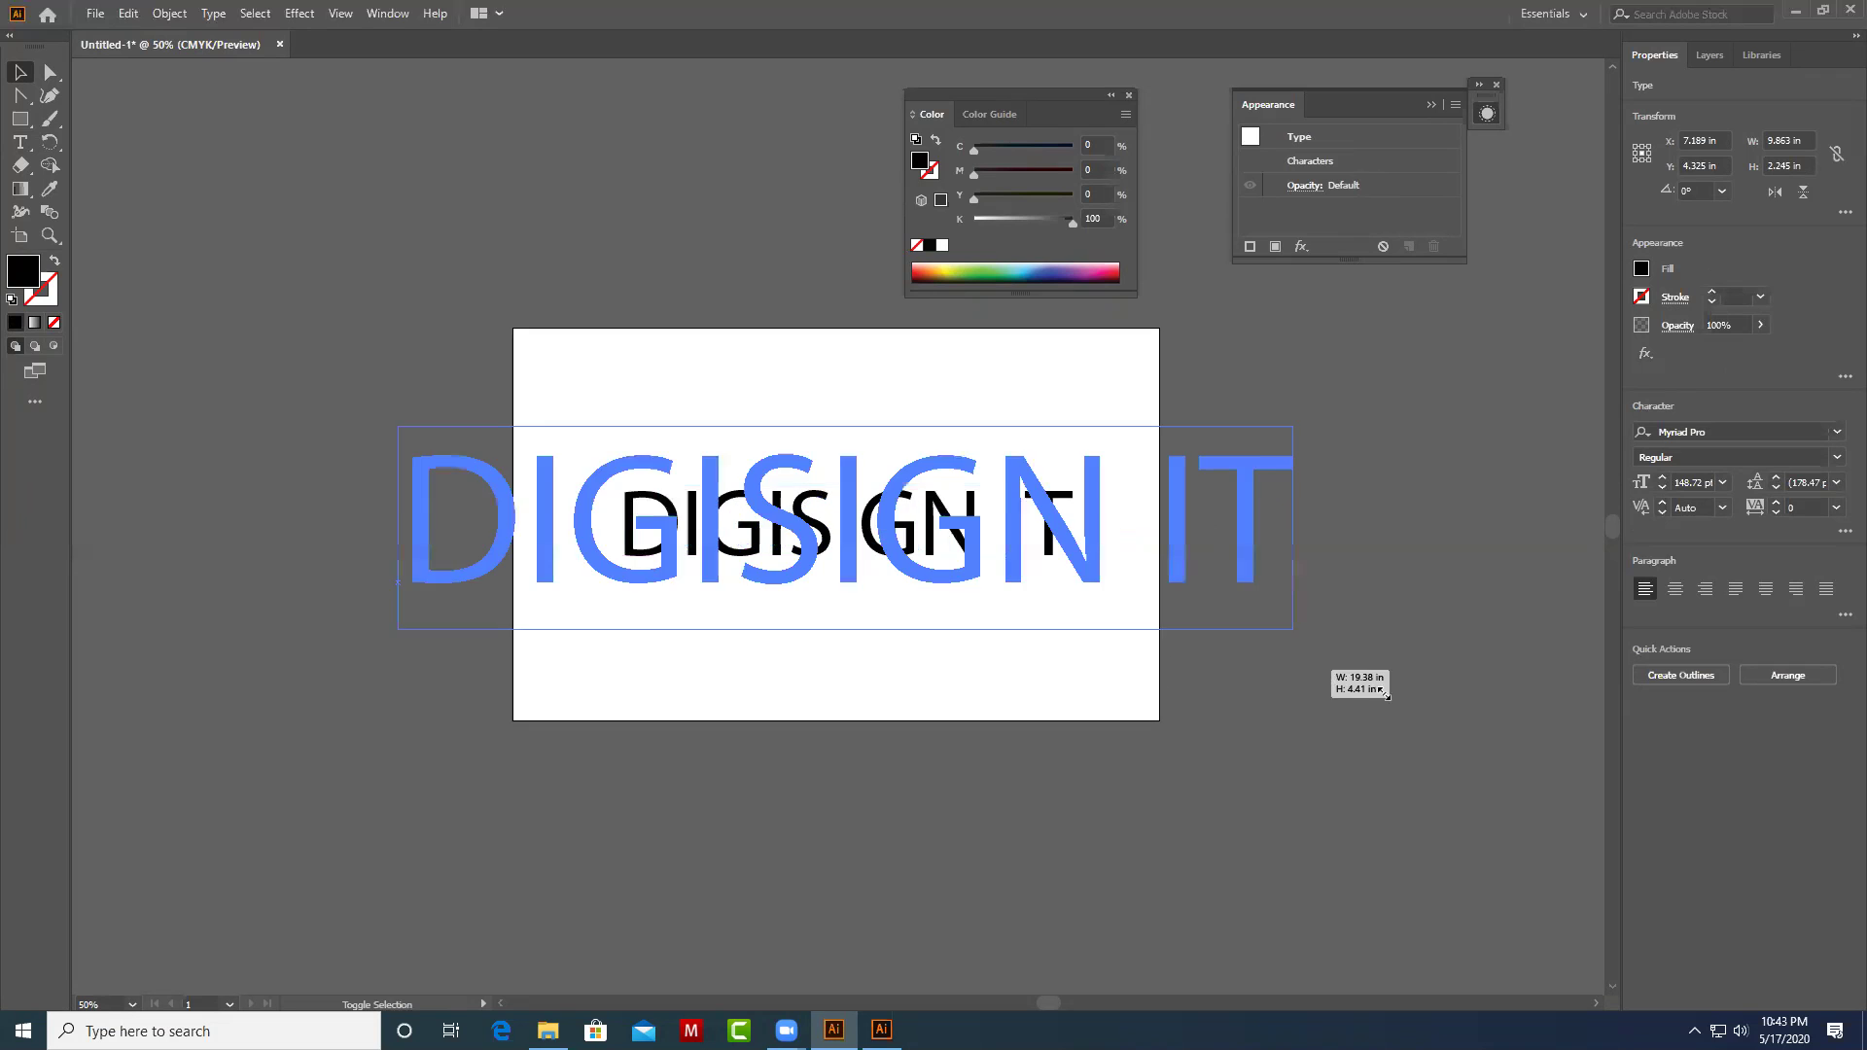
mouse_move(1386, 696)
mouse_down()
mouse_move(1202, 675)
mouse_move(1012, 616)
mouse_up()
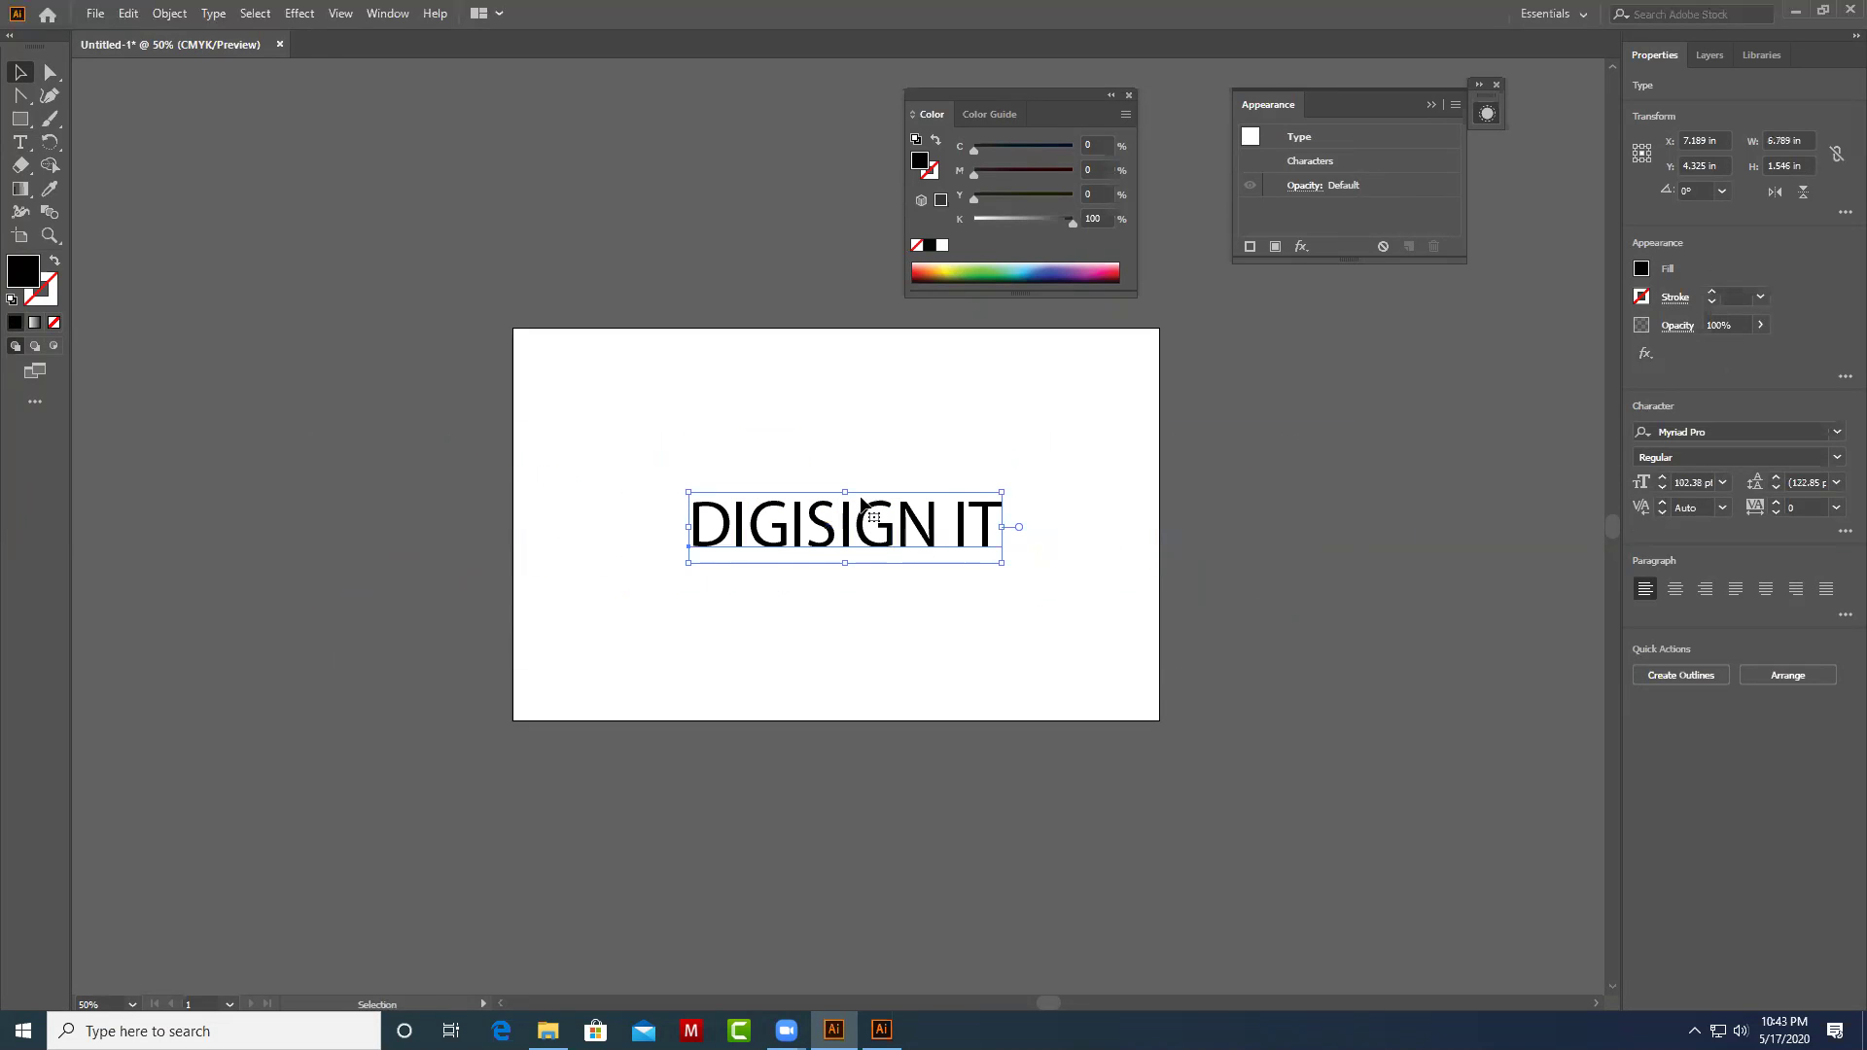
Undo the stray stretches and centre the 132.22 pt, 8.77 × 2 in text.
drag(845, 493, 845, 329)
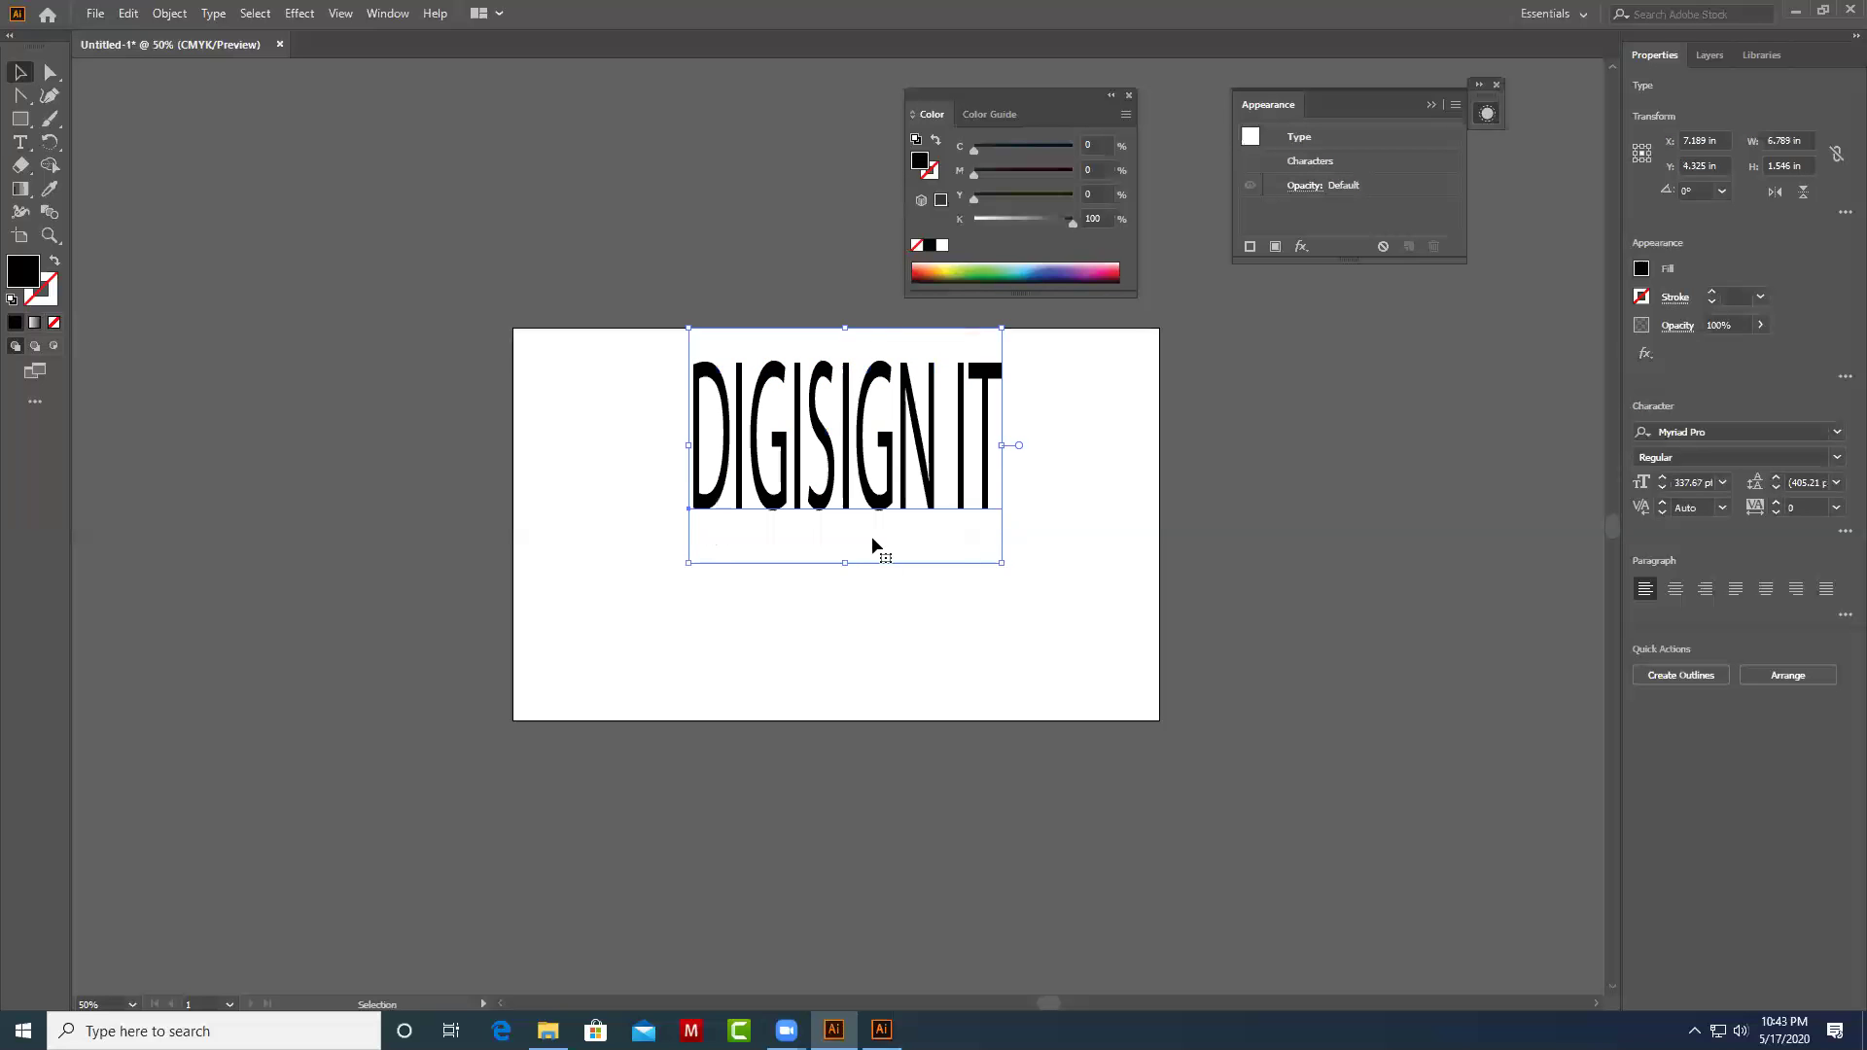
mouse_move(1002, 444)
mouse_down()
mouse_move(1316, 446)
mouse_move(1072, 503)
mouse_up()
mouse_move(853, 615)
mouse_down()
mouse_move(876, 752)
mouse_move(933, 742)
mouse_up()
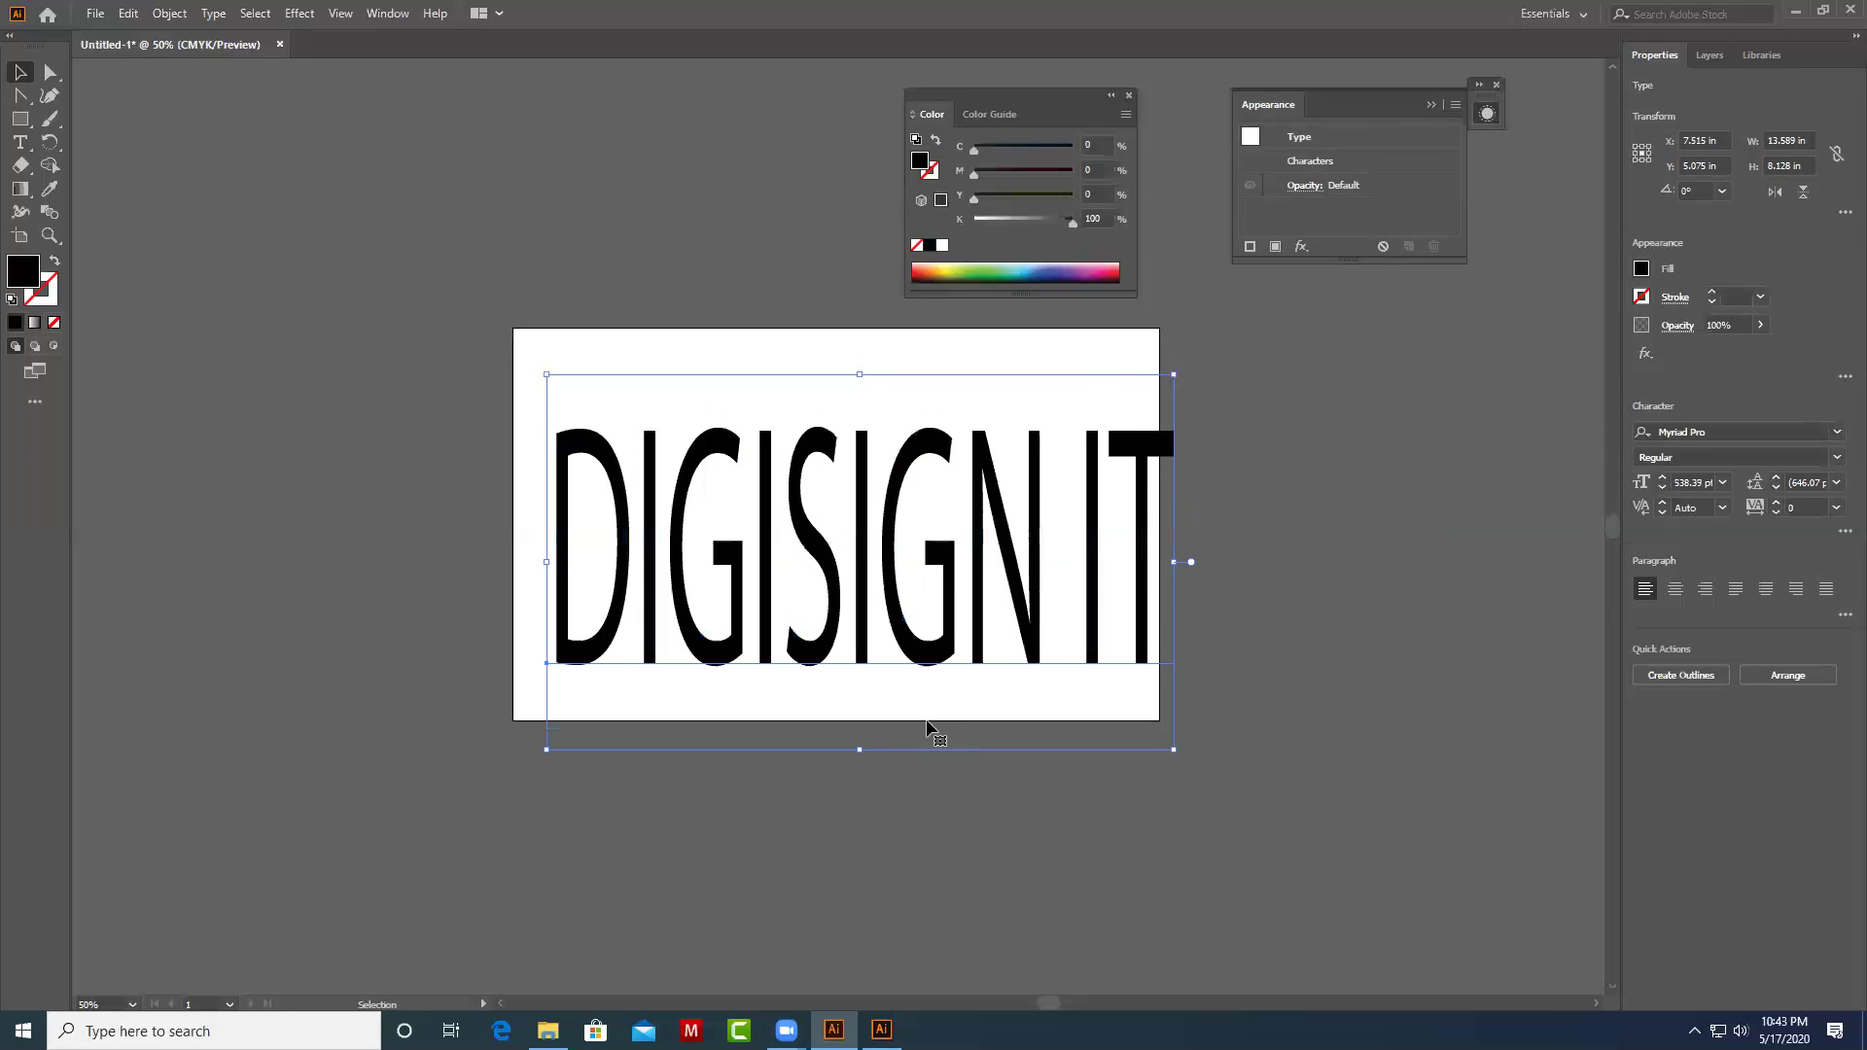
key(ctrl+z)
key(ctrl+z)
key(ctrl+z)
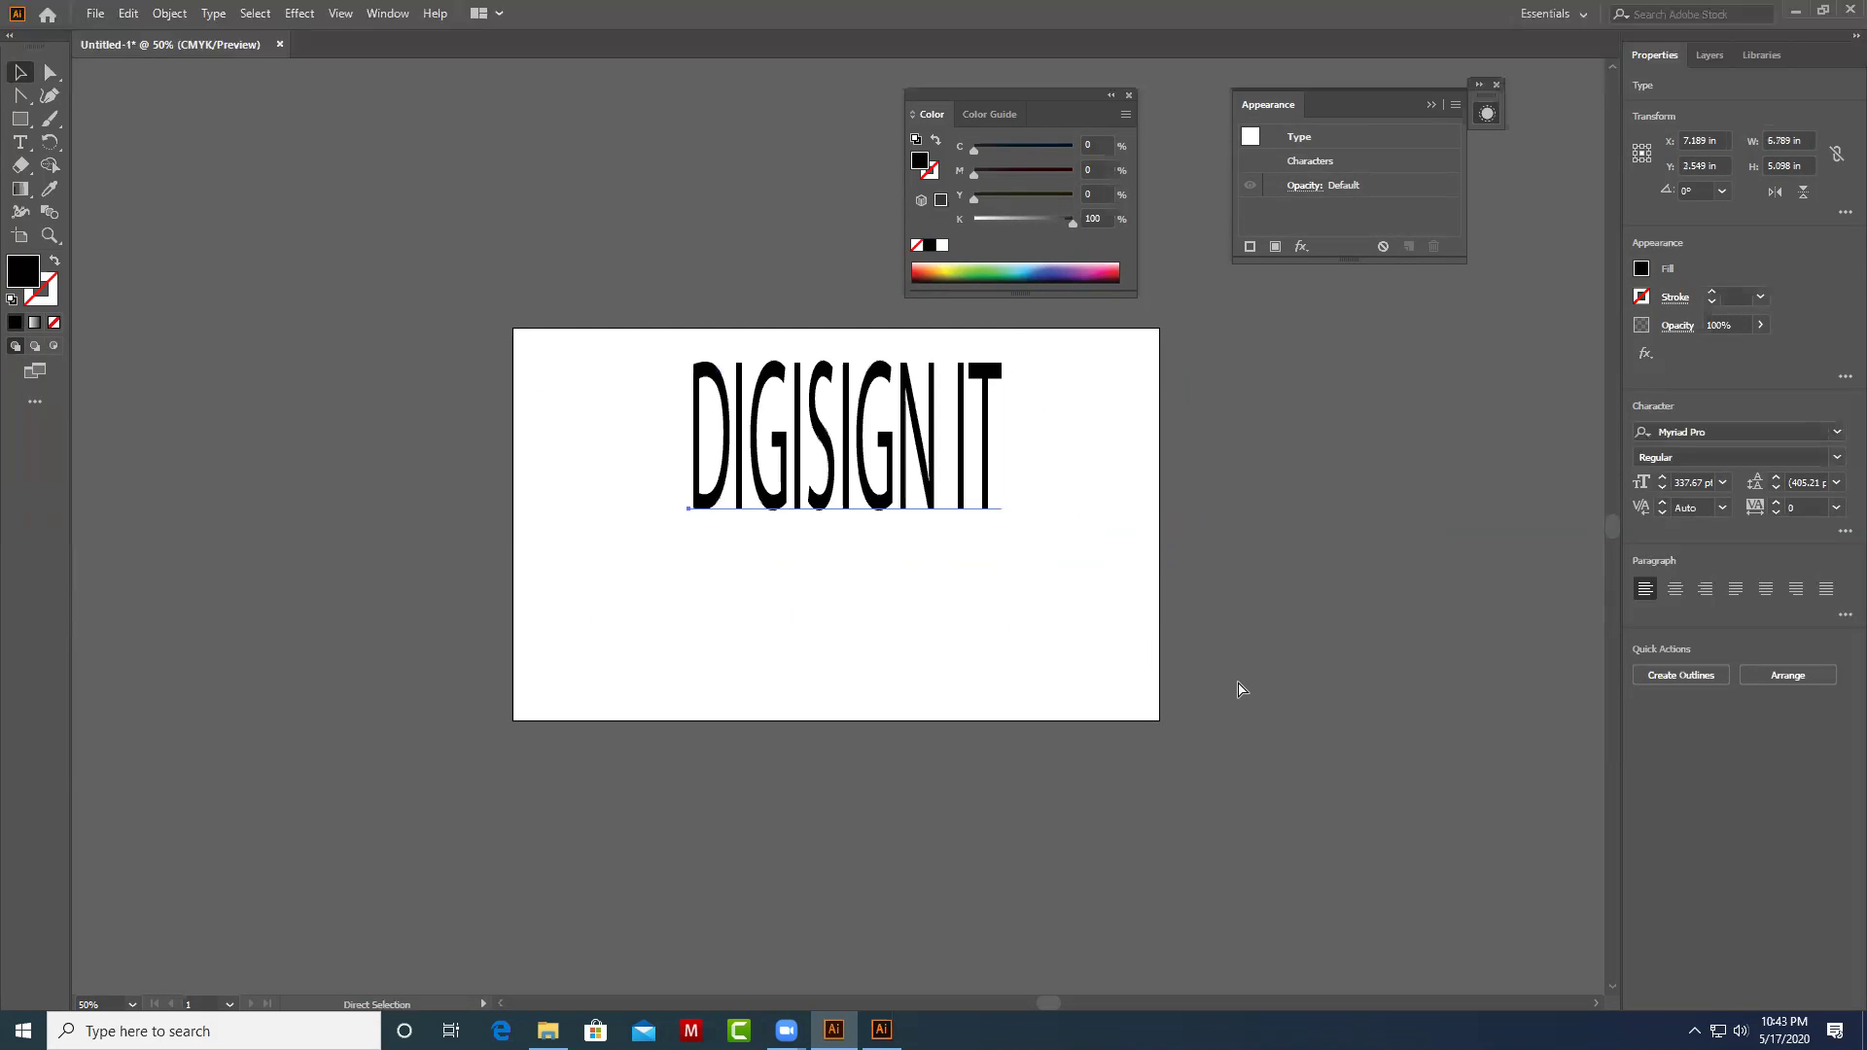
key(ctrl+z)
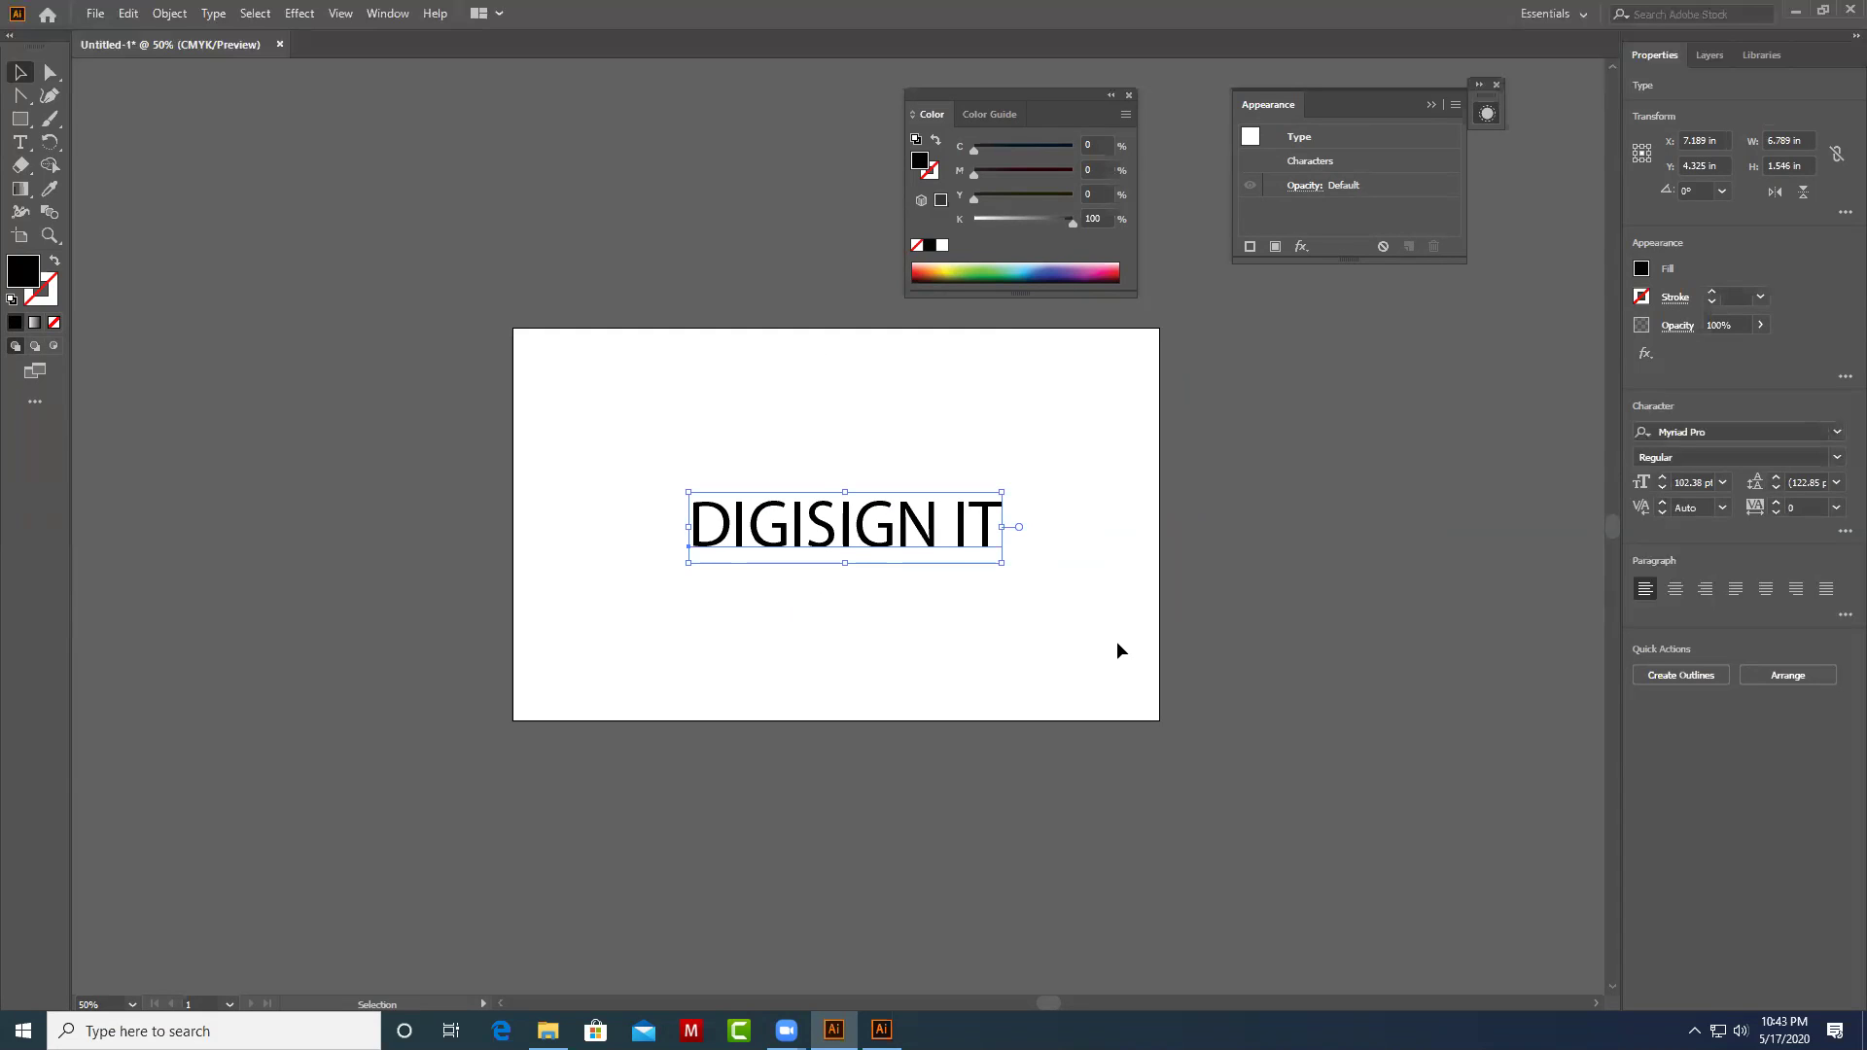
mouse_move(964, 530)
mouse_down()
mouse_move(917, 532)
mouse_move(1019, 569)
mouse_move(933, 525)
mouse_up()
drag(1059, 563, 1019, 598)
Colour the DIGISIGN IT text orange (C 13.33, M 80.39, Y 100, K 3.53).
click(1083, 467)
drag(1086, 468, 679, 607)
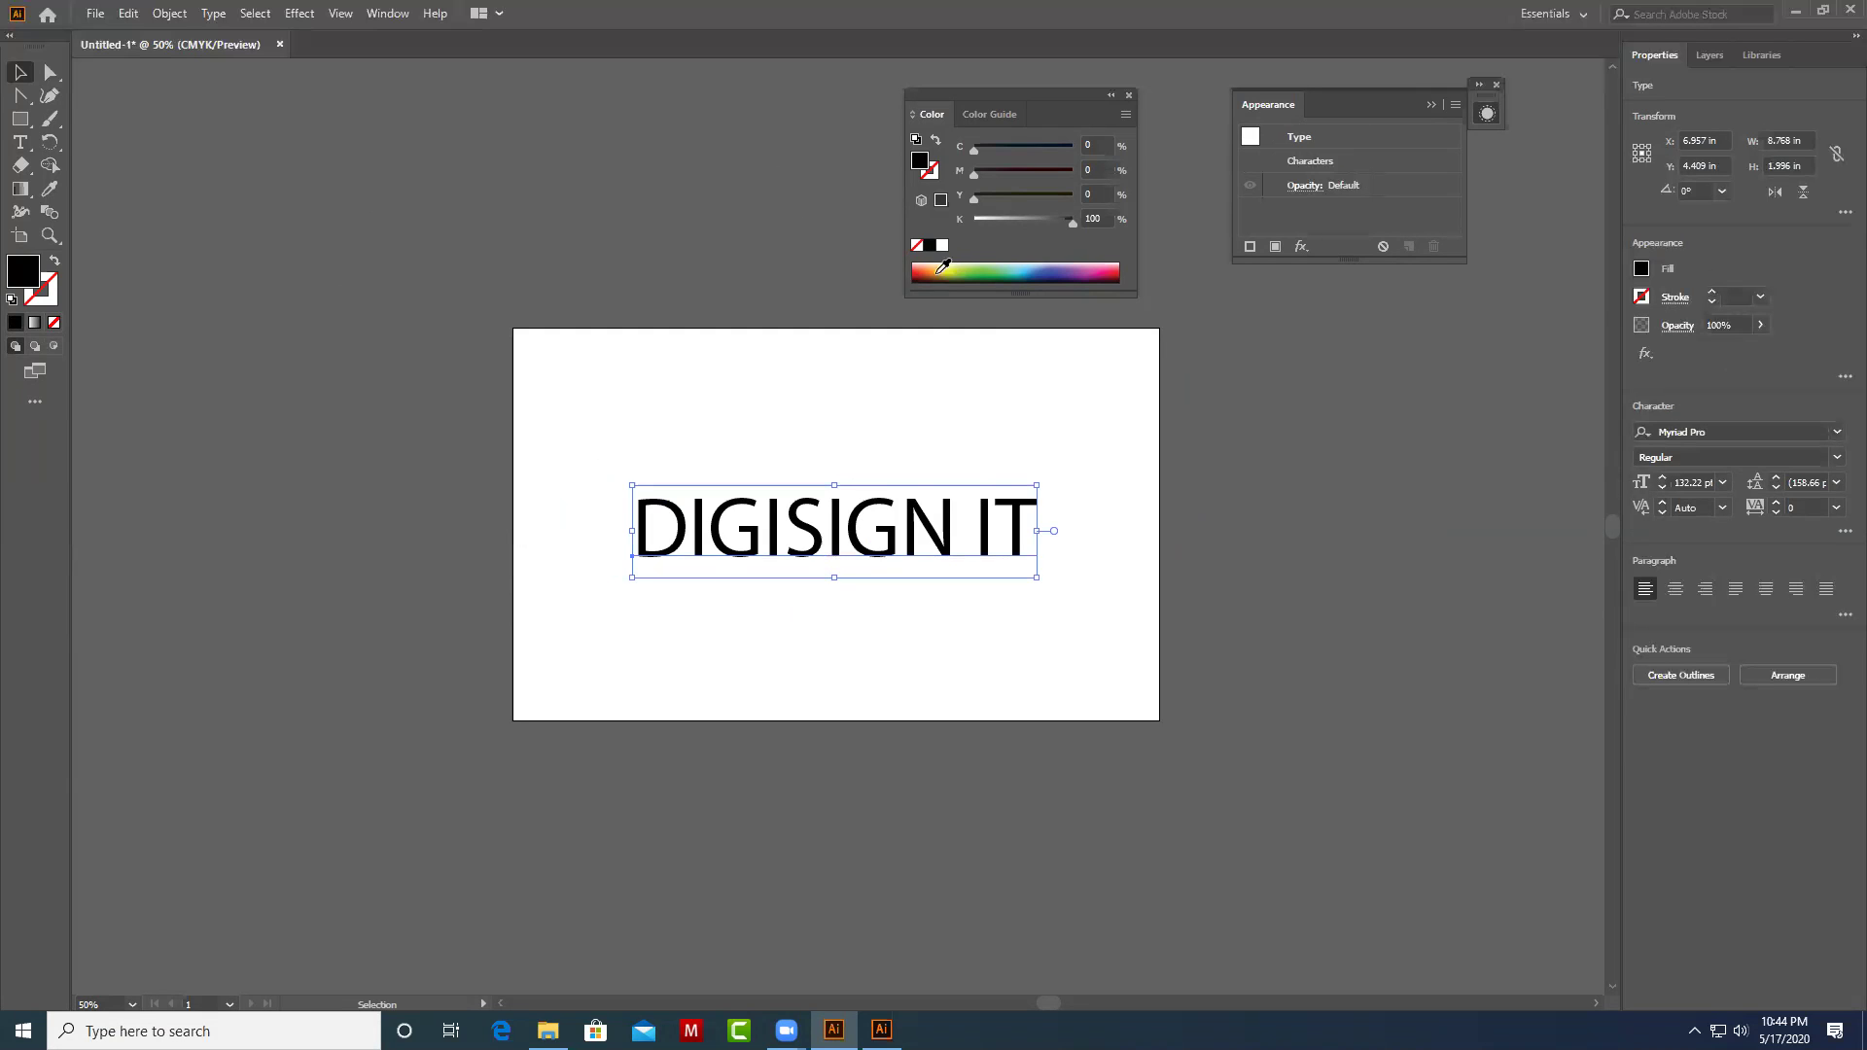
click(929, 269)
click(1067, 458)
Move the orange DIGISIGN IT text up near the top of the artboard.
drag(1013, 546, 1005, 428)
click(1054, 464)
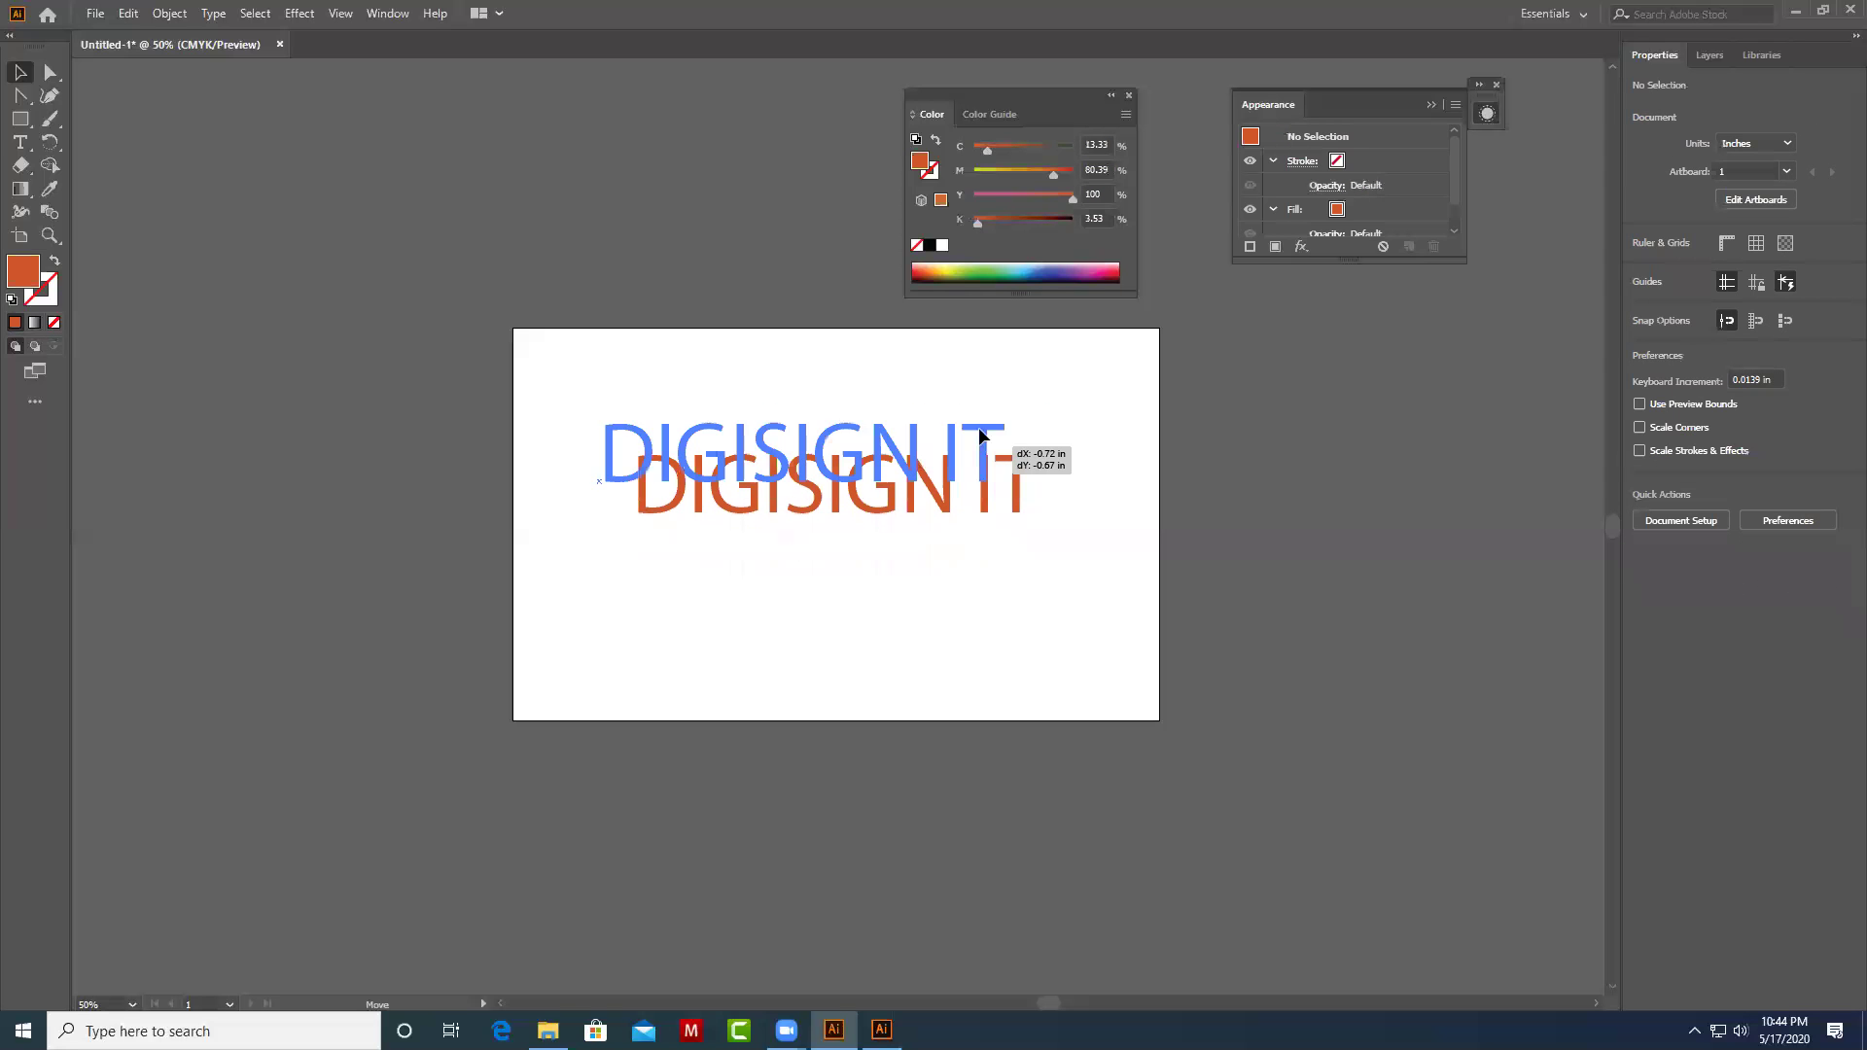
click(1043, 489)
scroll(1083, 475, up, 1)
click(1020, 470)
click(1231, 453)
Draw an orange rectangle of about 9.27 × 2.32 in near the artboard top.
click(20, 118)
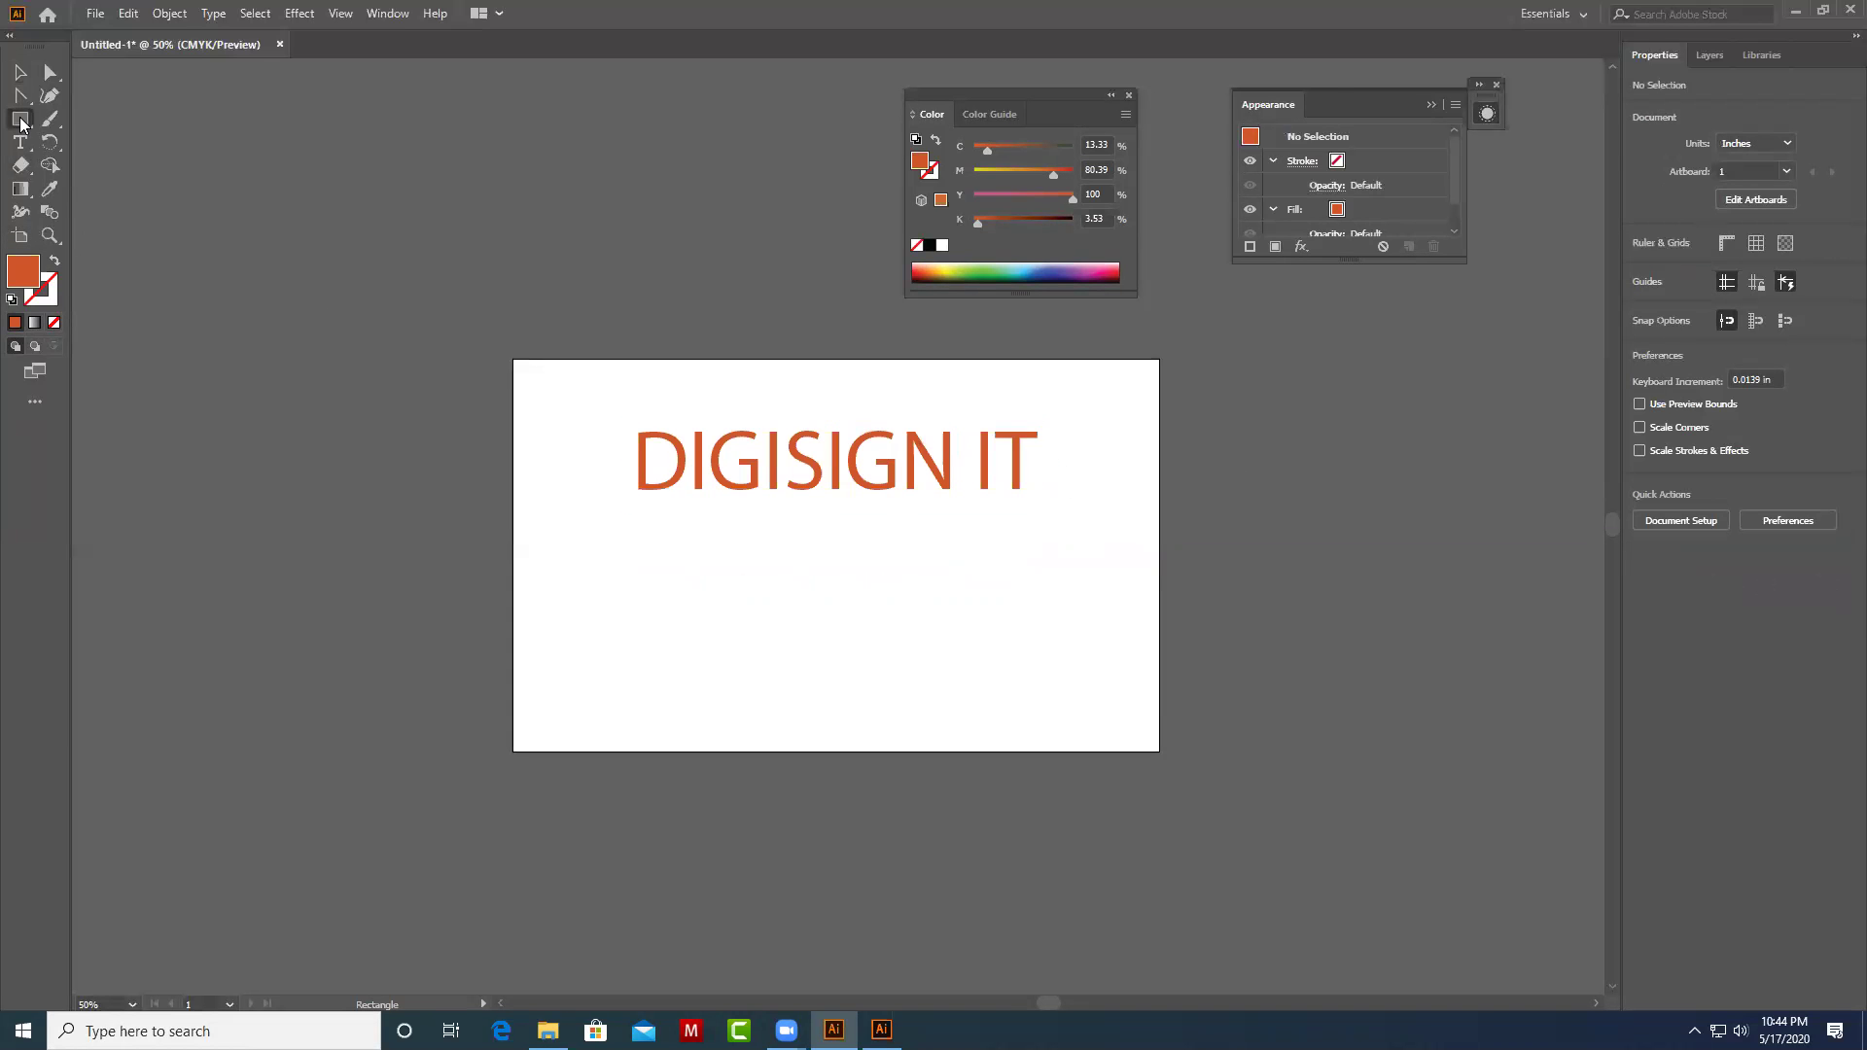
drag(632, 528, 1060, 635)
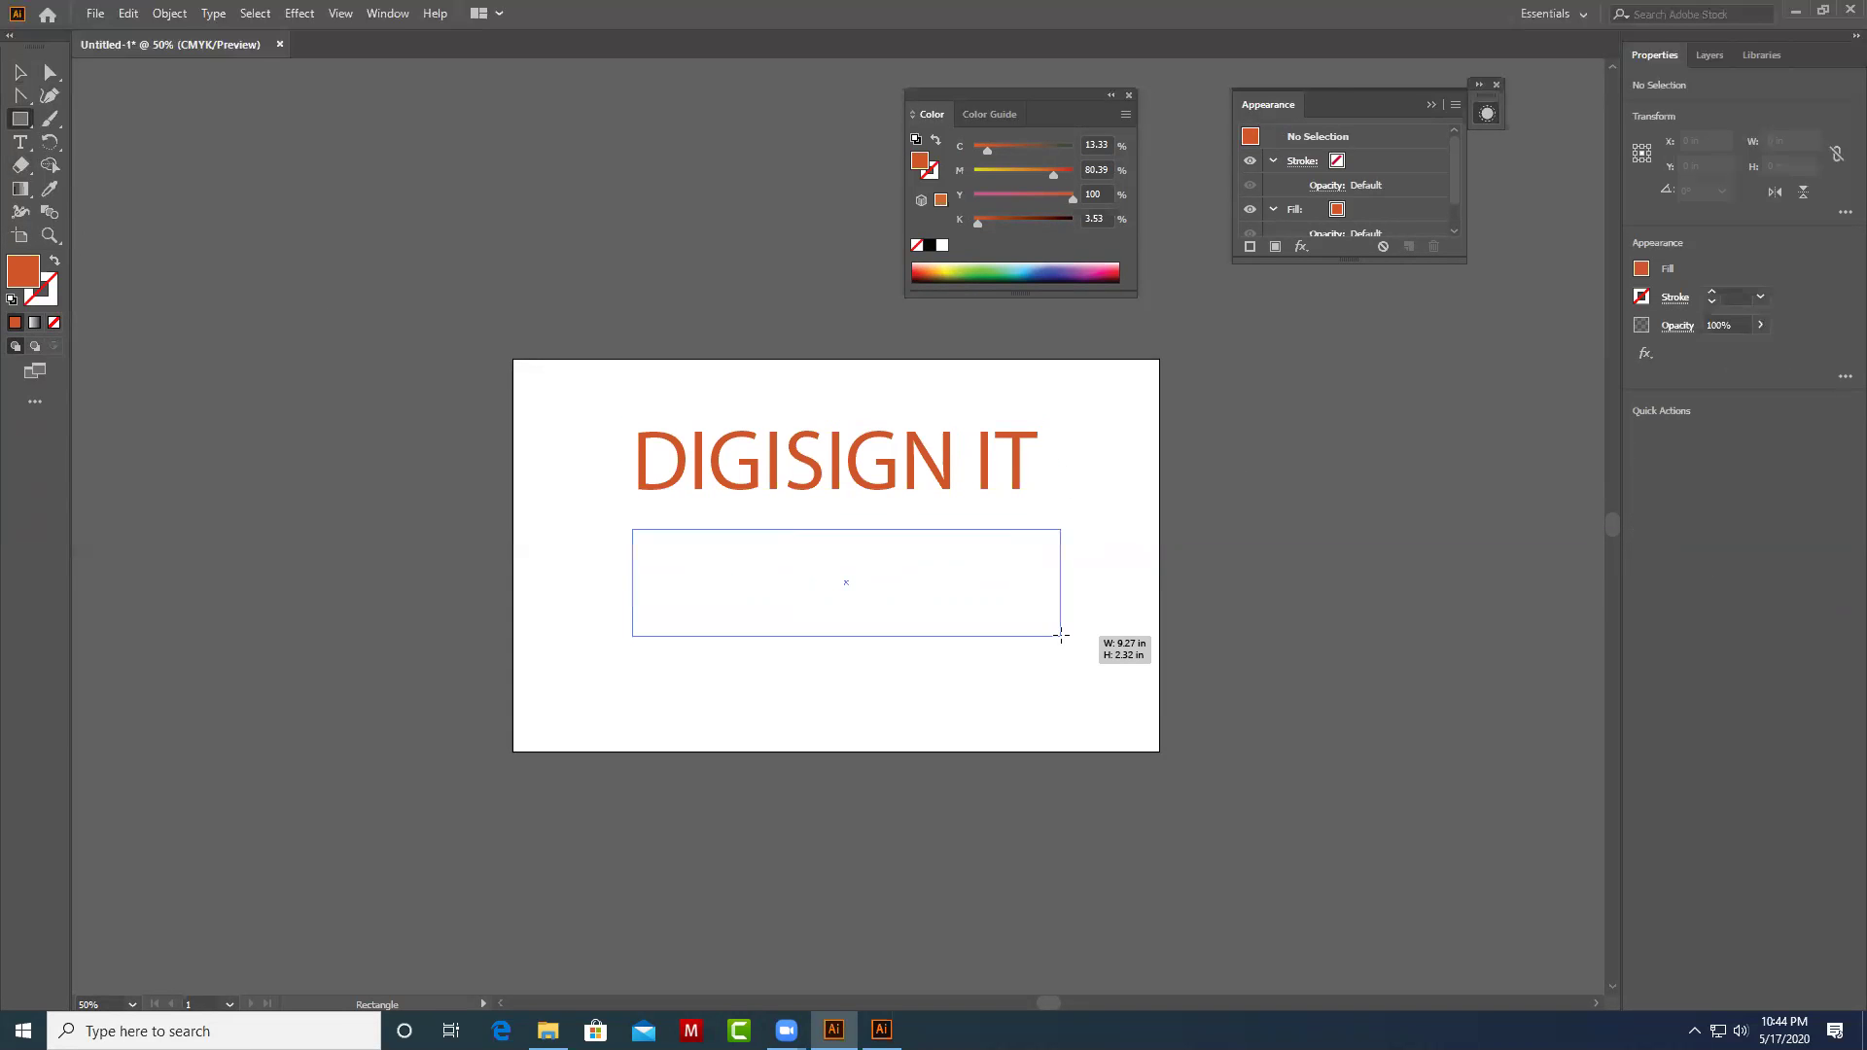
click(19, 72)
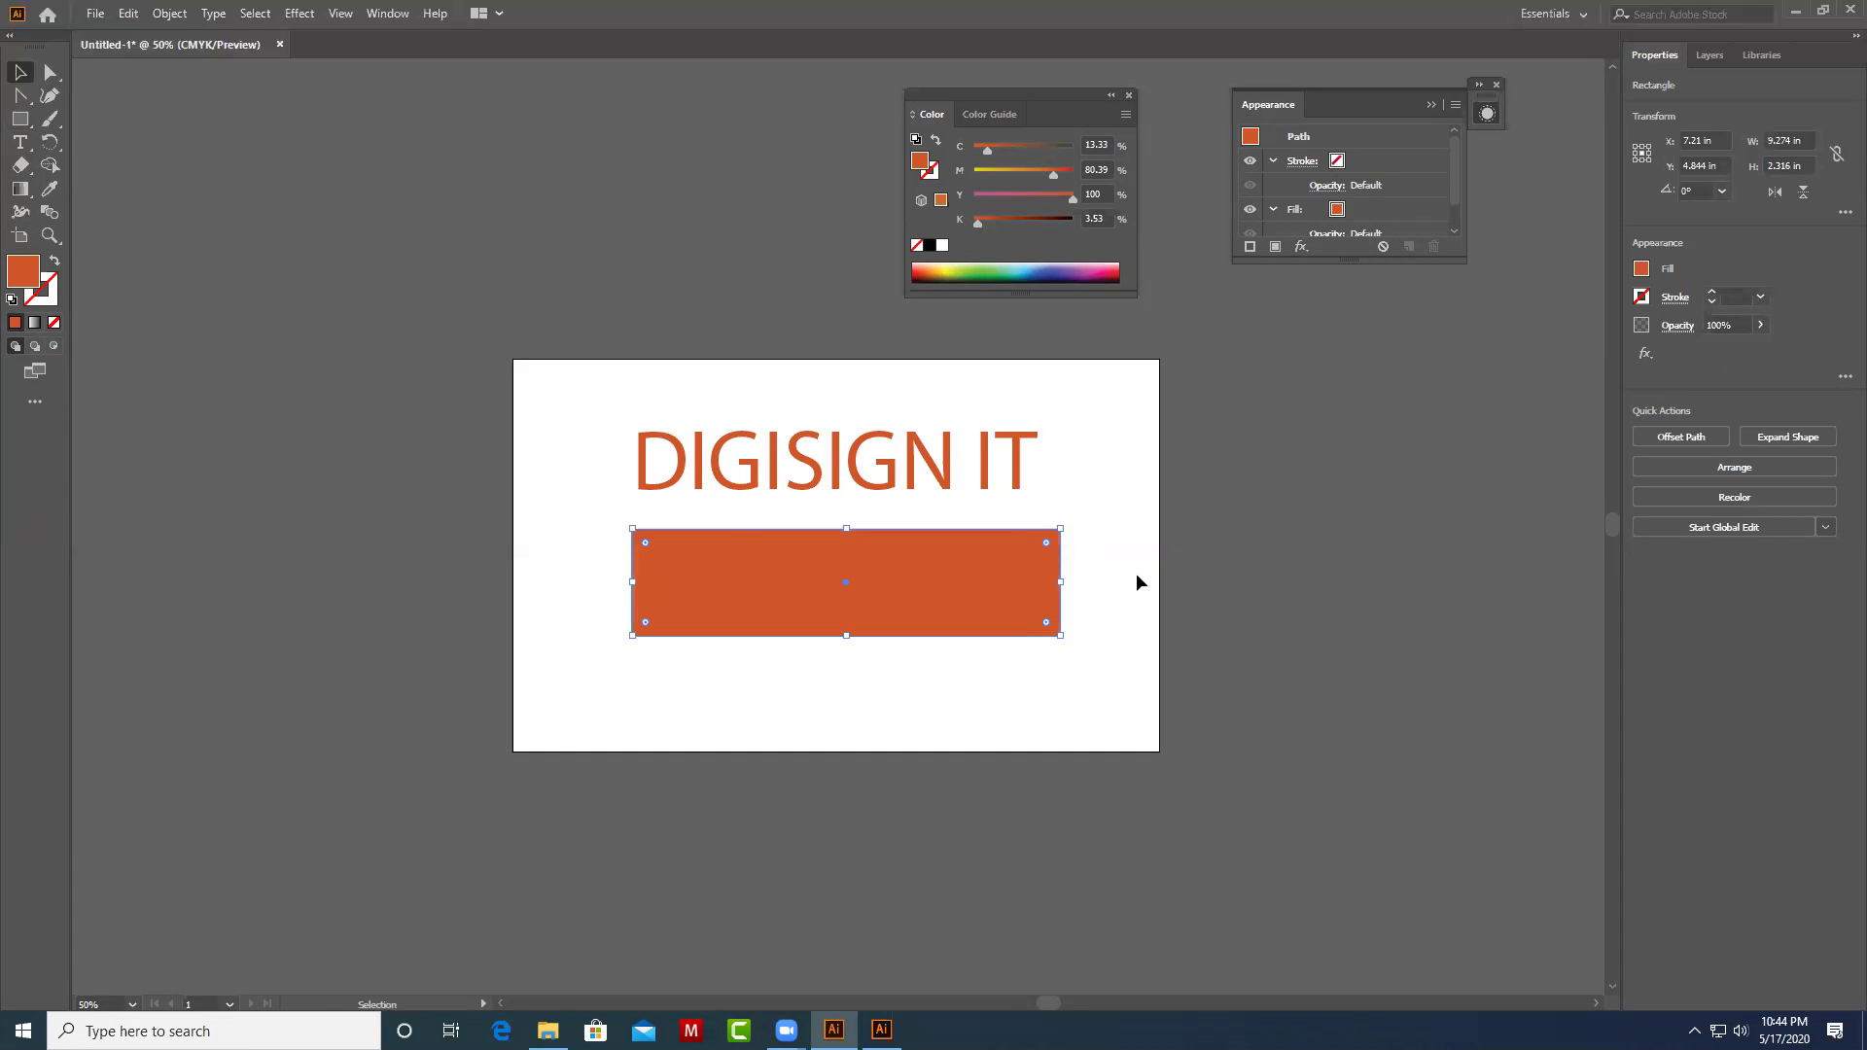
click(1122, 595)
scroll(1110, 596, left, 1)
drag(1025, 609, 1151, 591)
Move the DIGISIGN IT text down so it sits beneath the rectangle.
click(1043, 471)
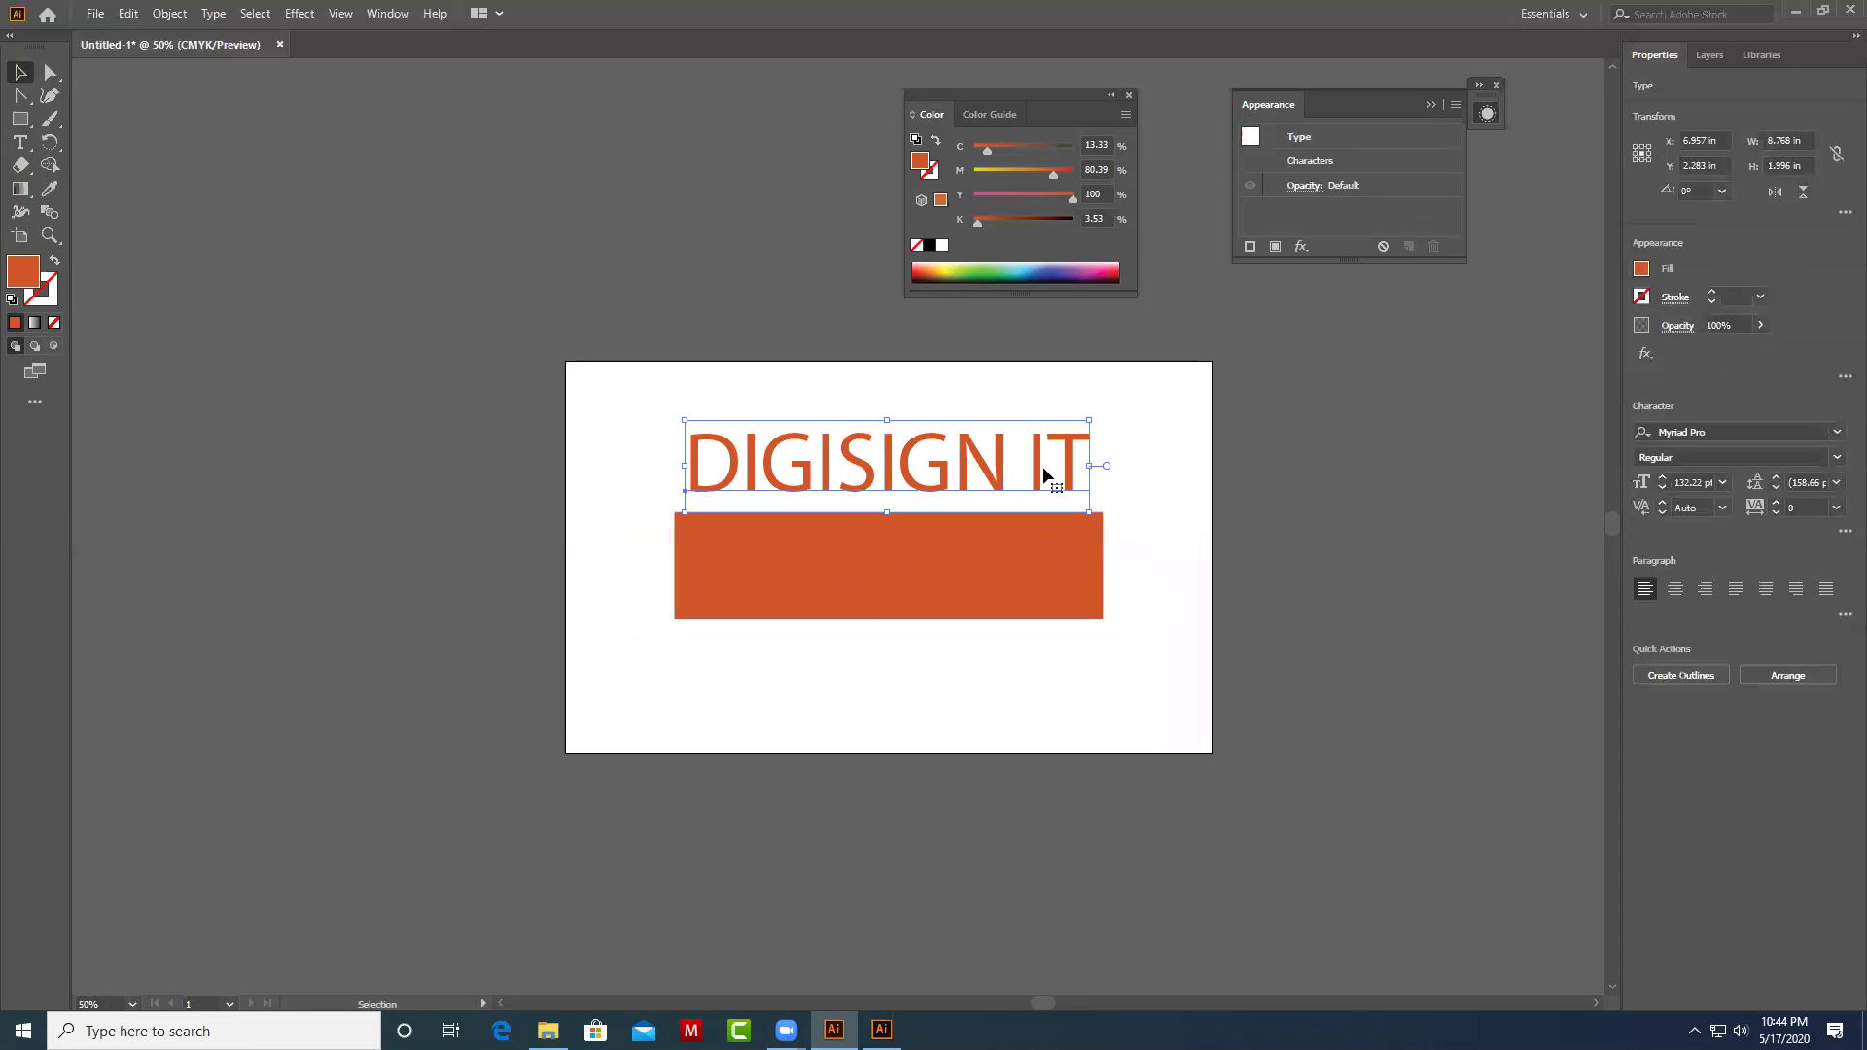
drag(1043, 468, 1044, 581)
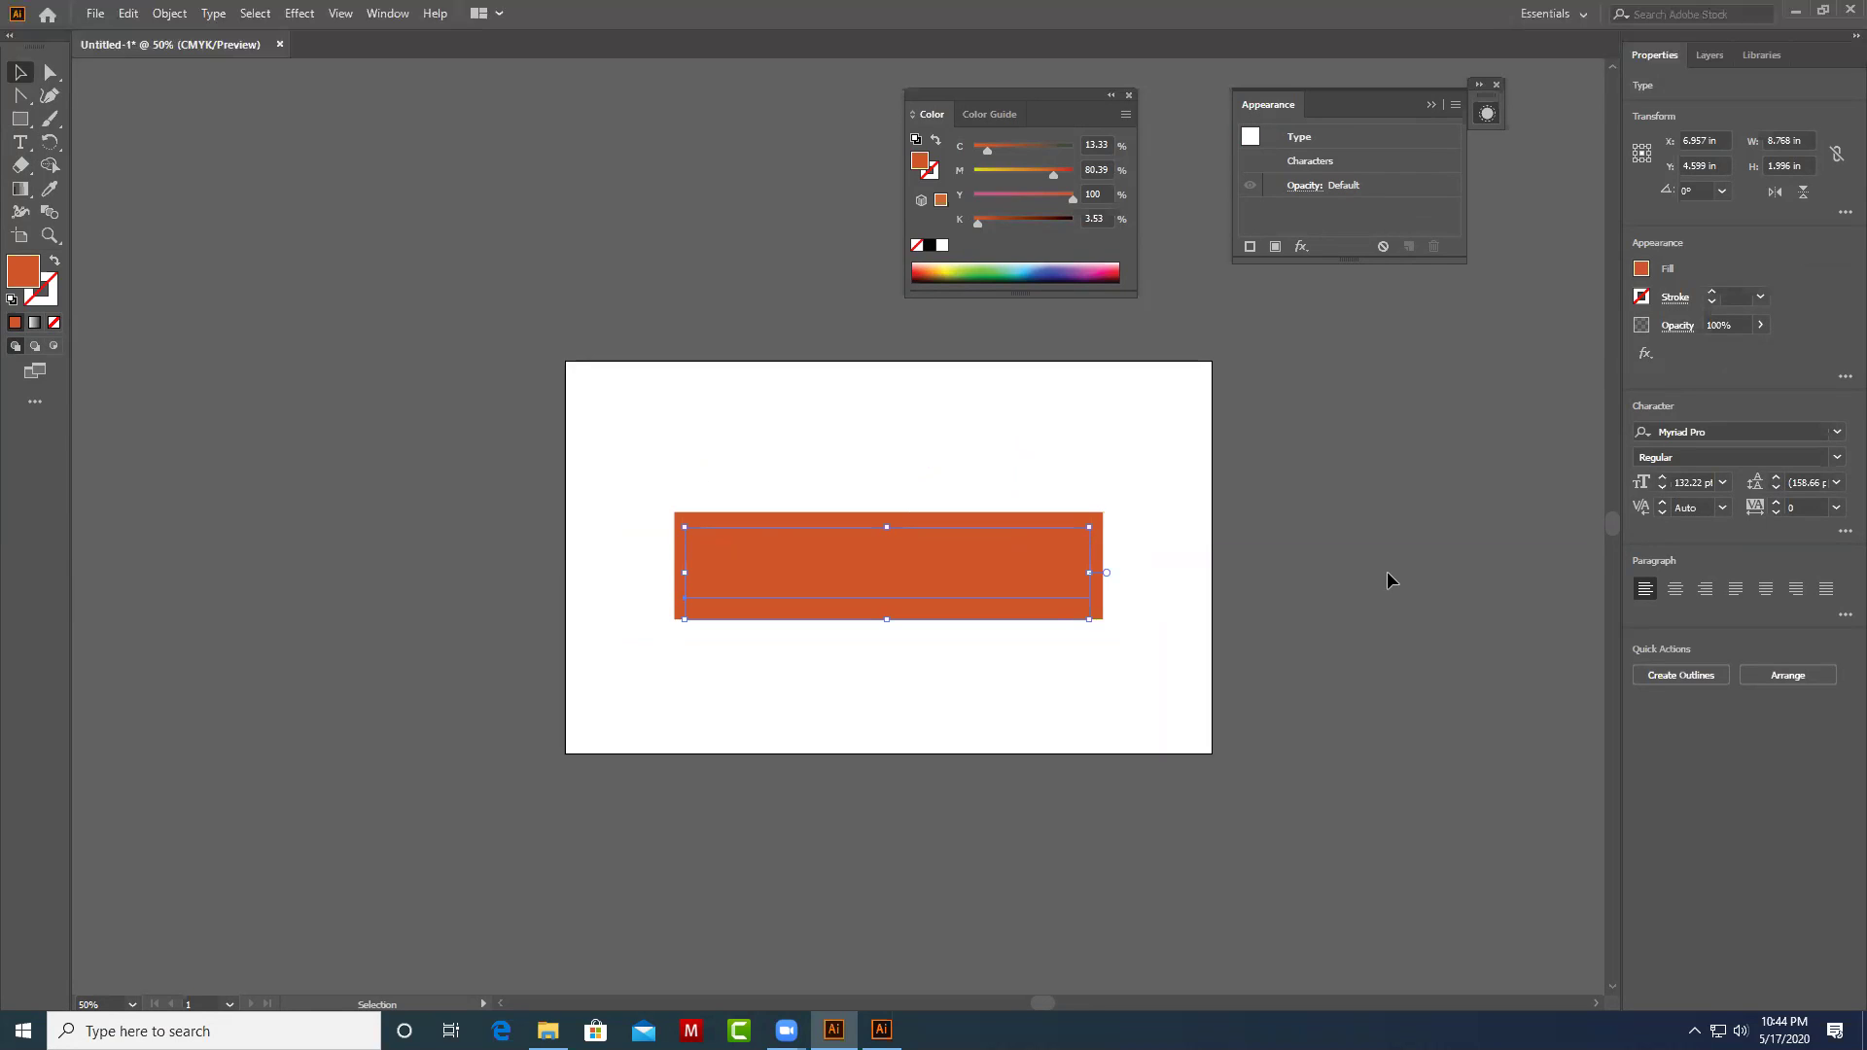
click(1142, 607)
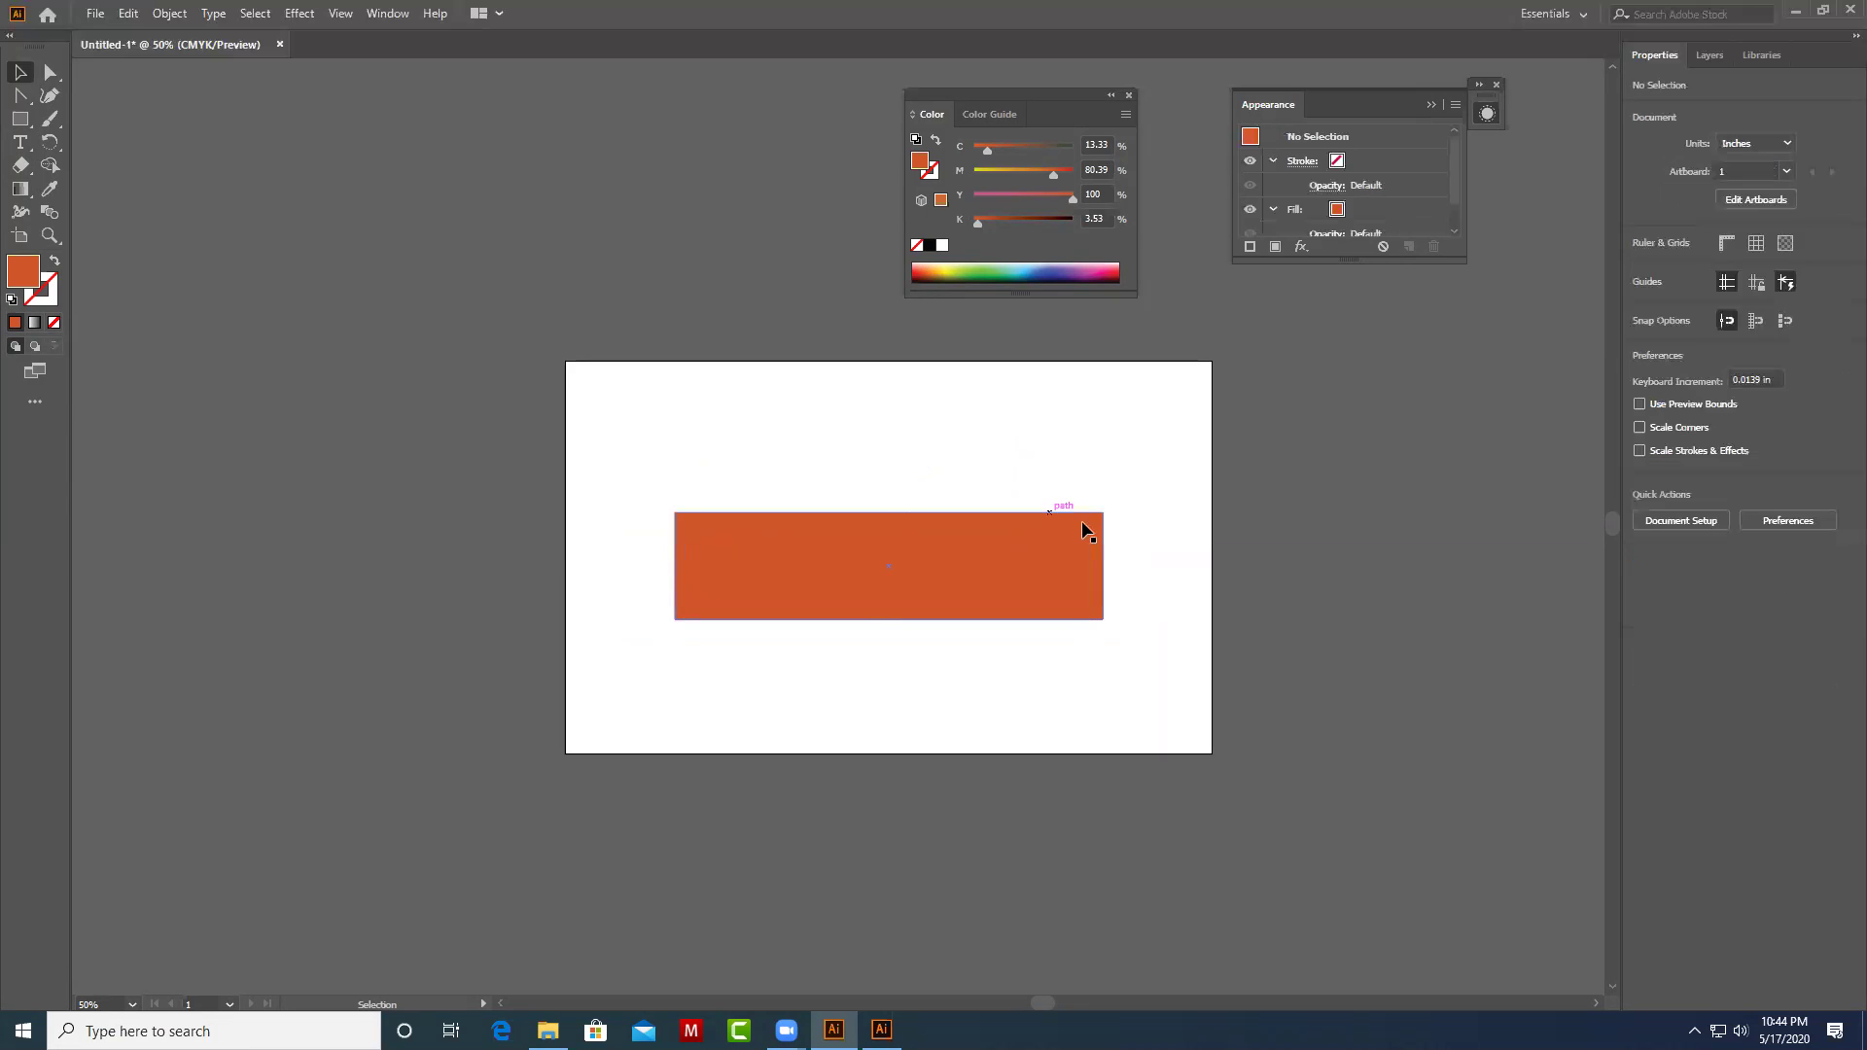
click(1083, 530)
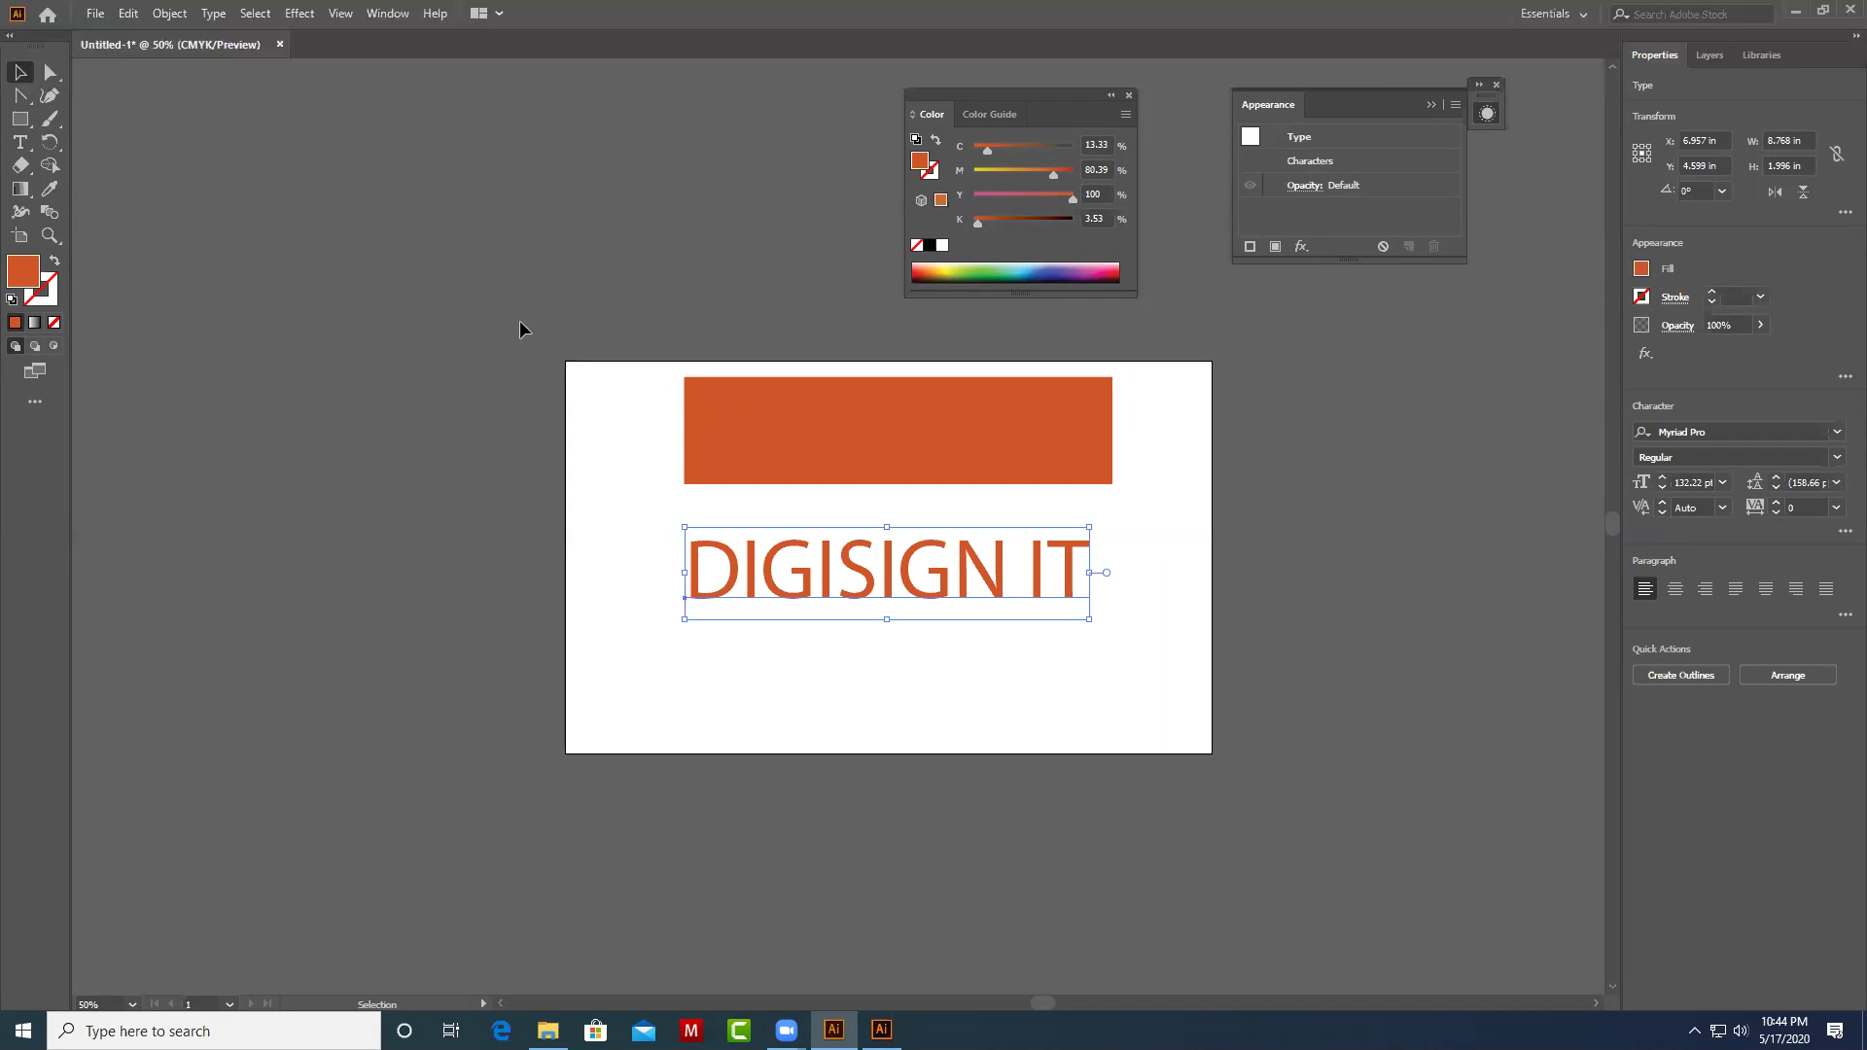
Fill DIGISIGN IT with pure white (CMYK 0) and move it onto the orange rectangle.
double_click(32, 281)
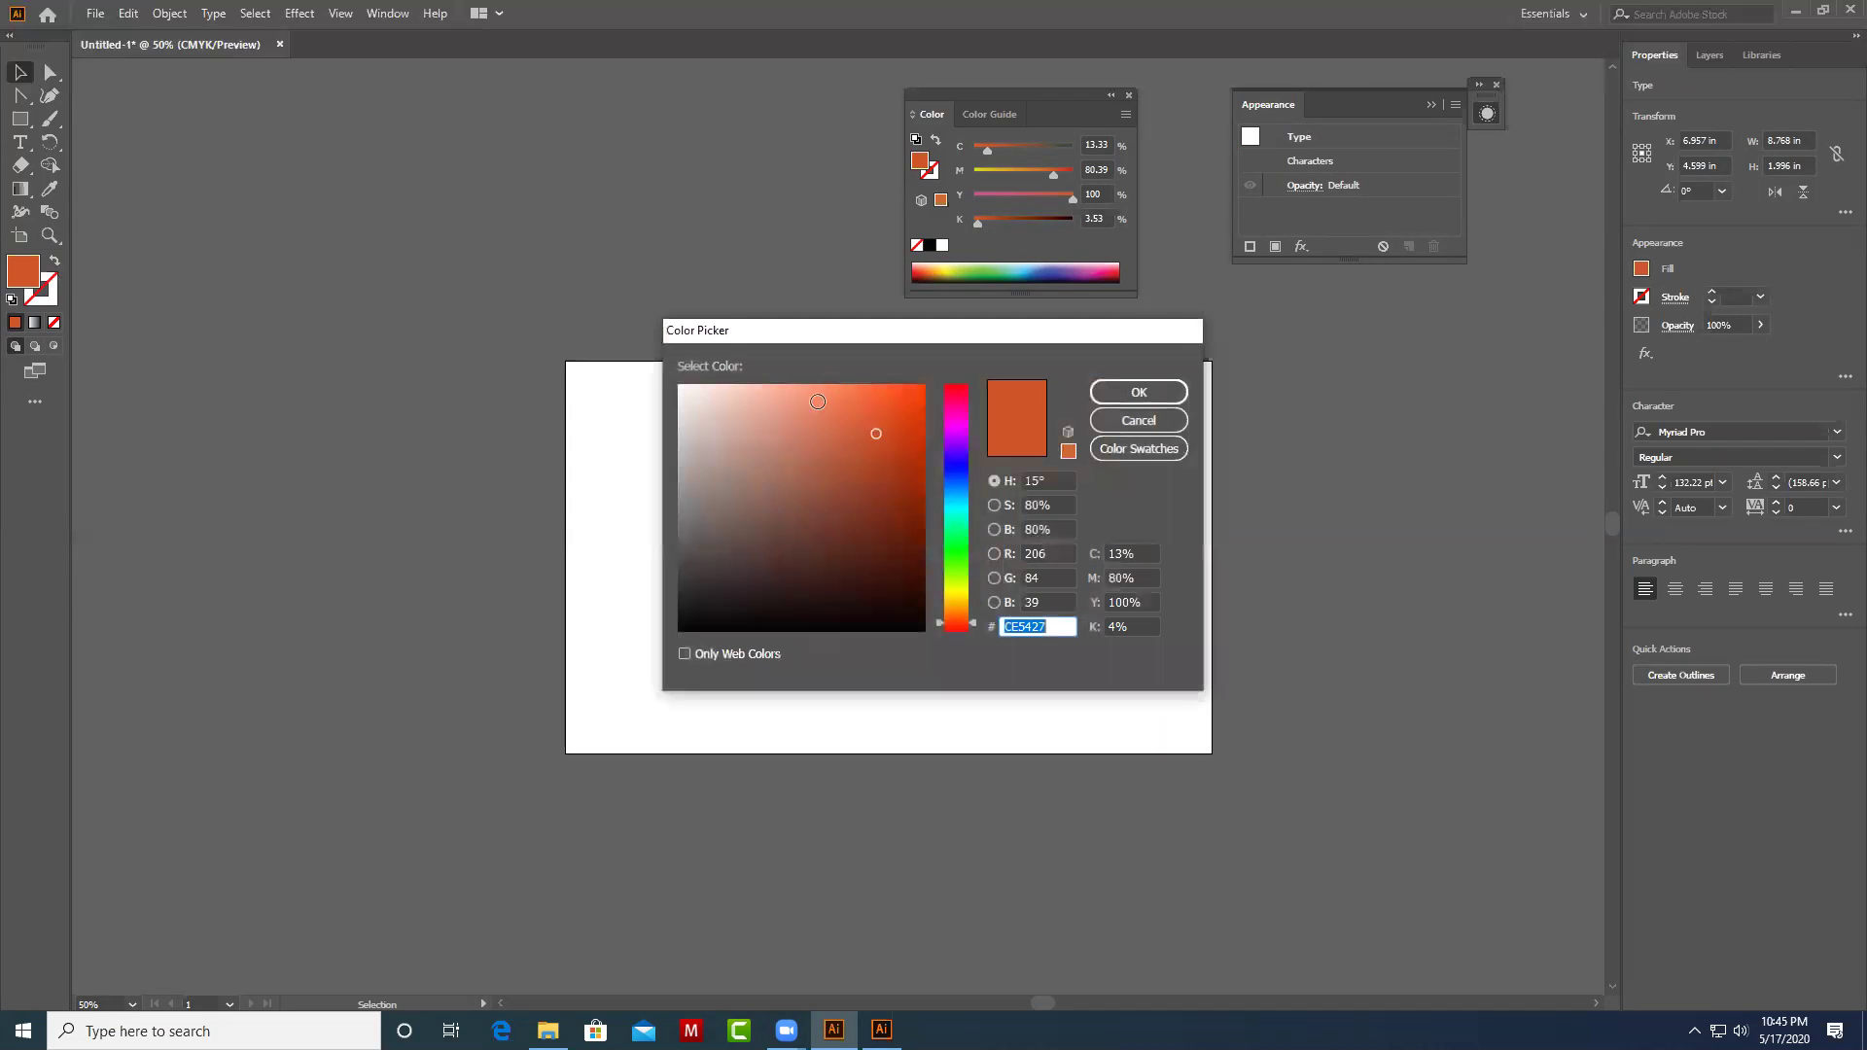
click(681, 388)
click(1152, 394)
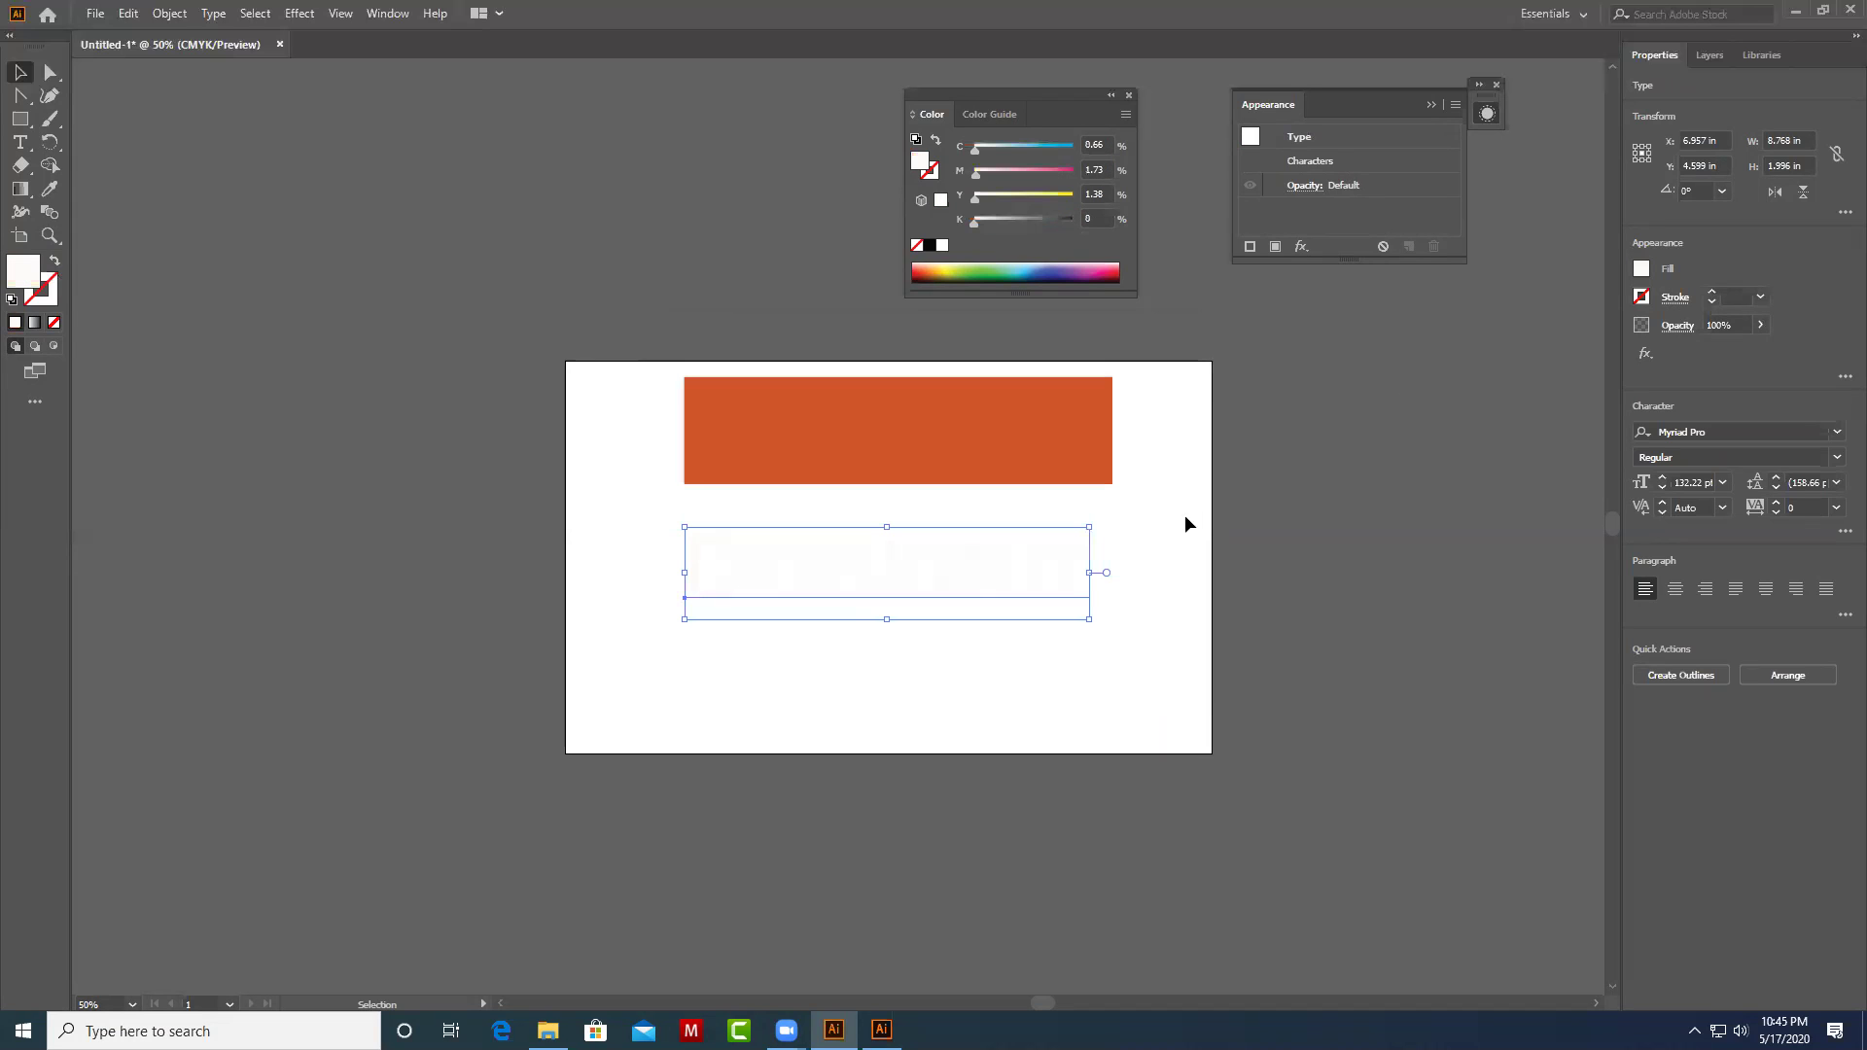
click(1169, 551)
click(937, 570)
click(943, 246)
drag(984, 587, 999, 448)
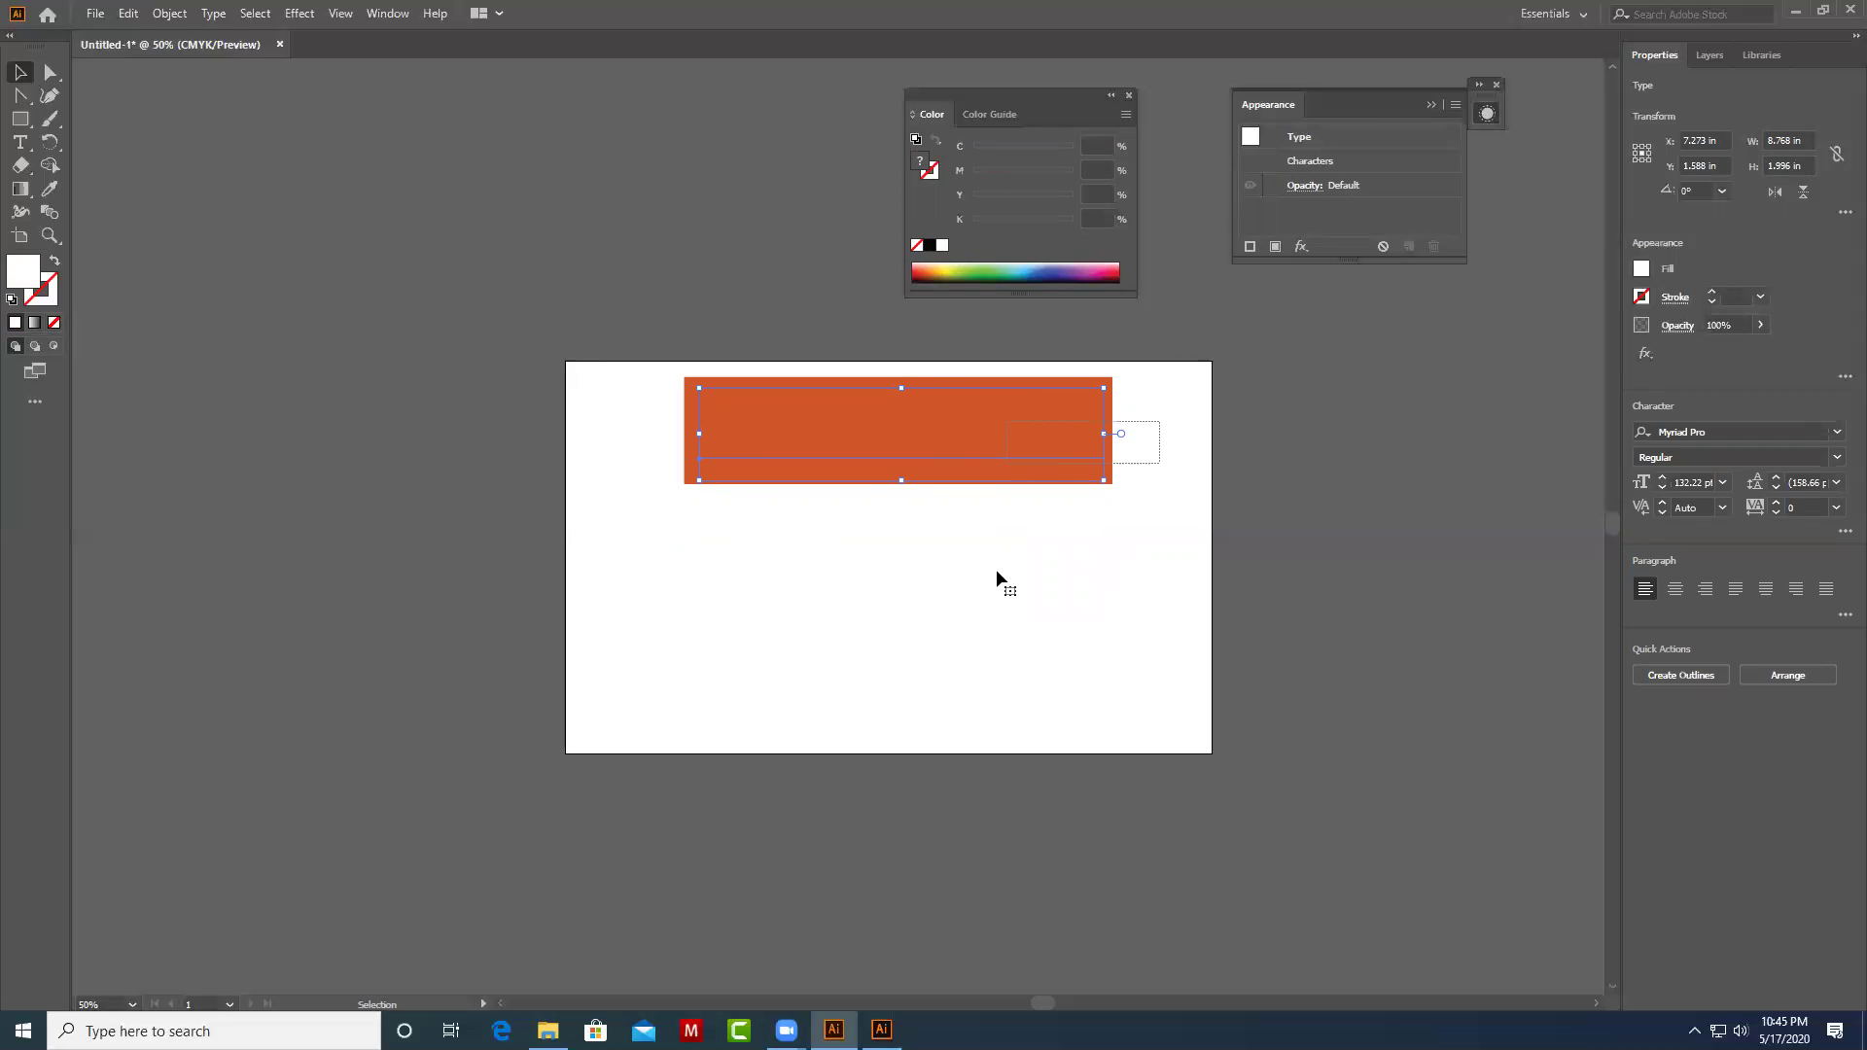
Send the orange rectangle to the back with Ctrl+Shift+[ so the white text shows.
click(1074, 591)
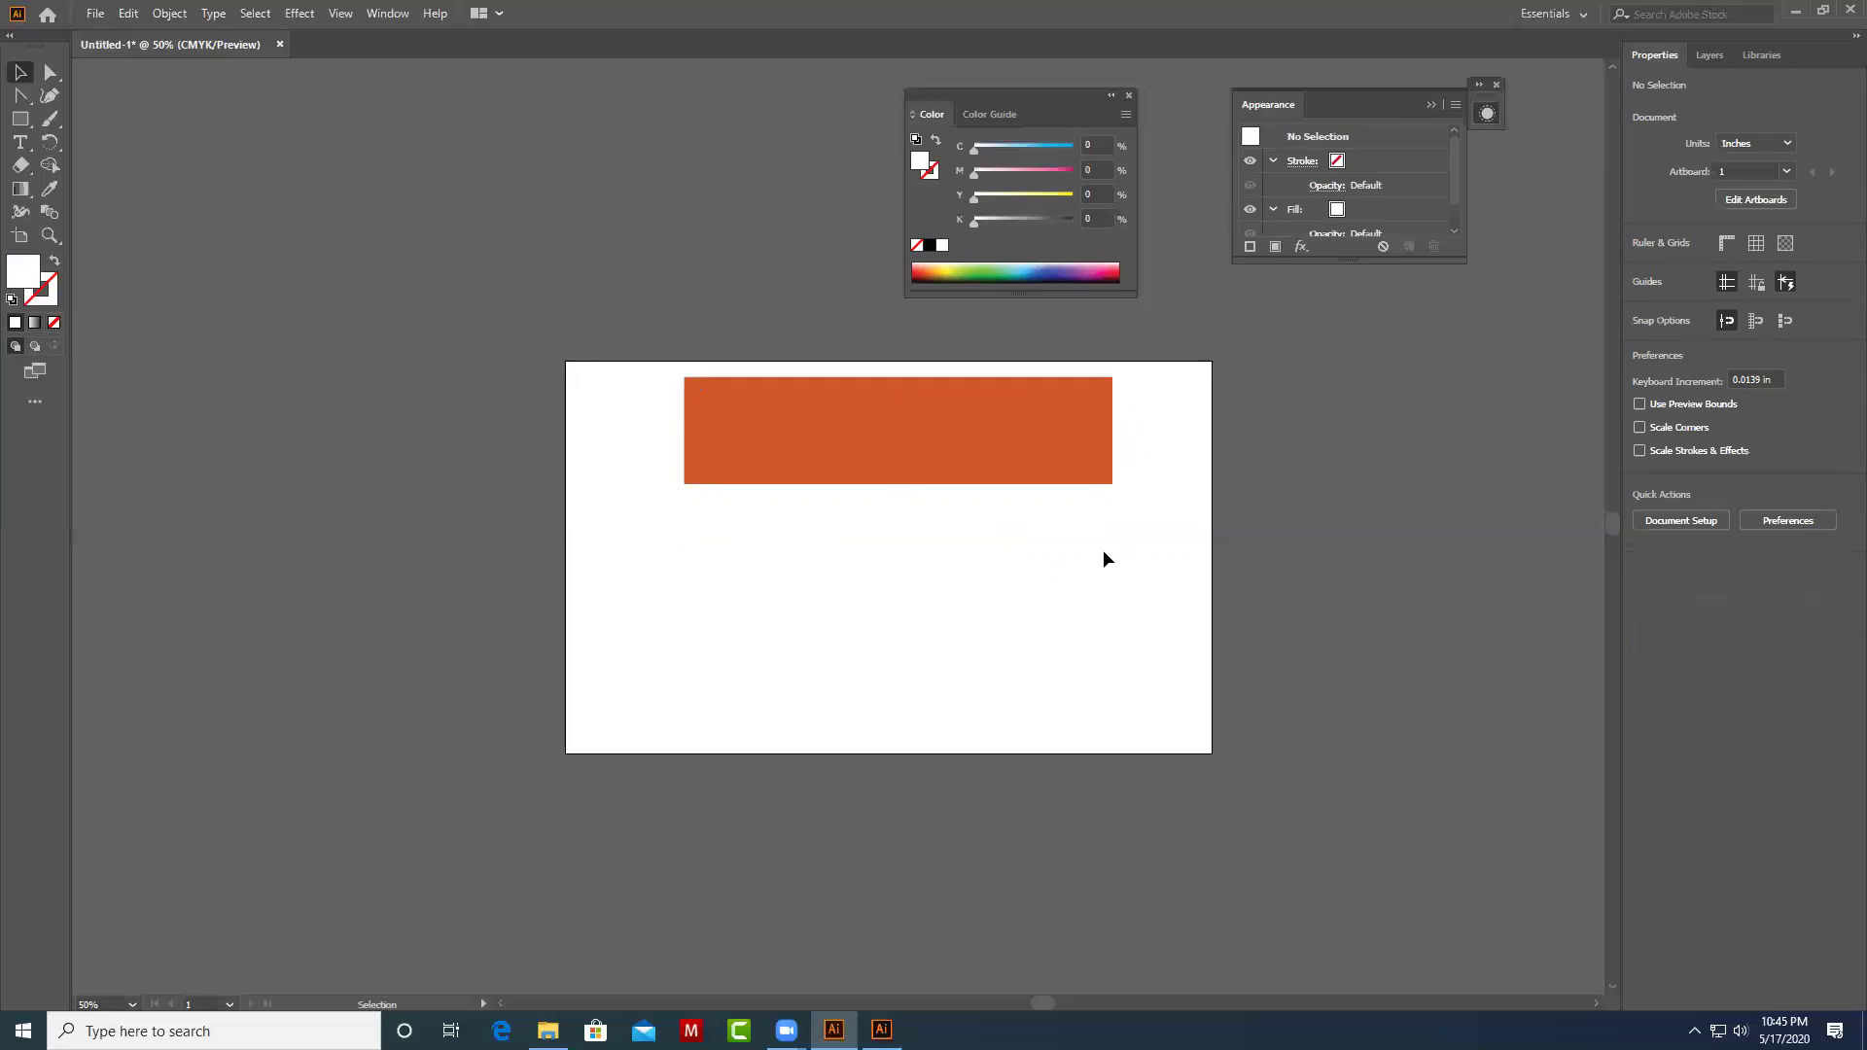
click(1096, 429)
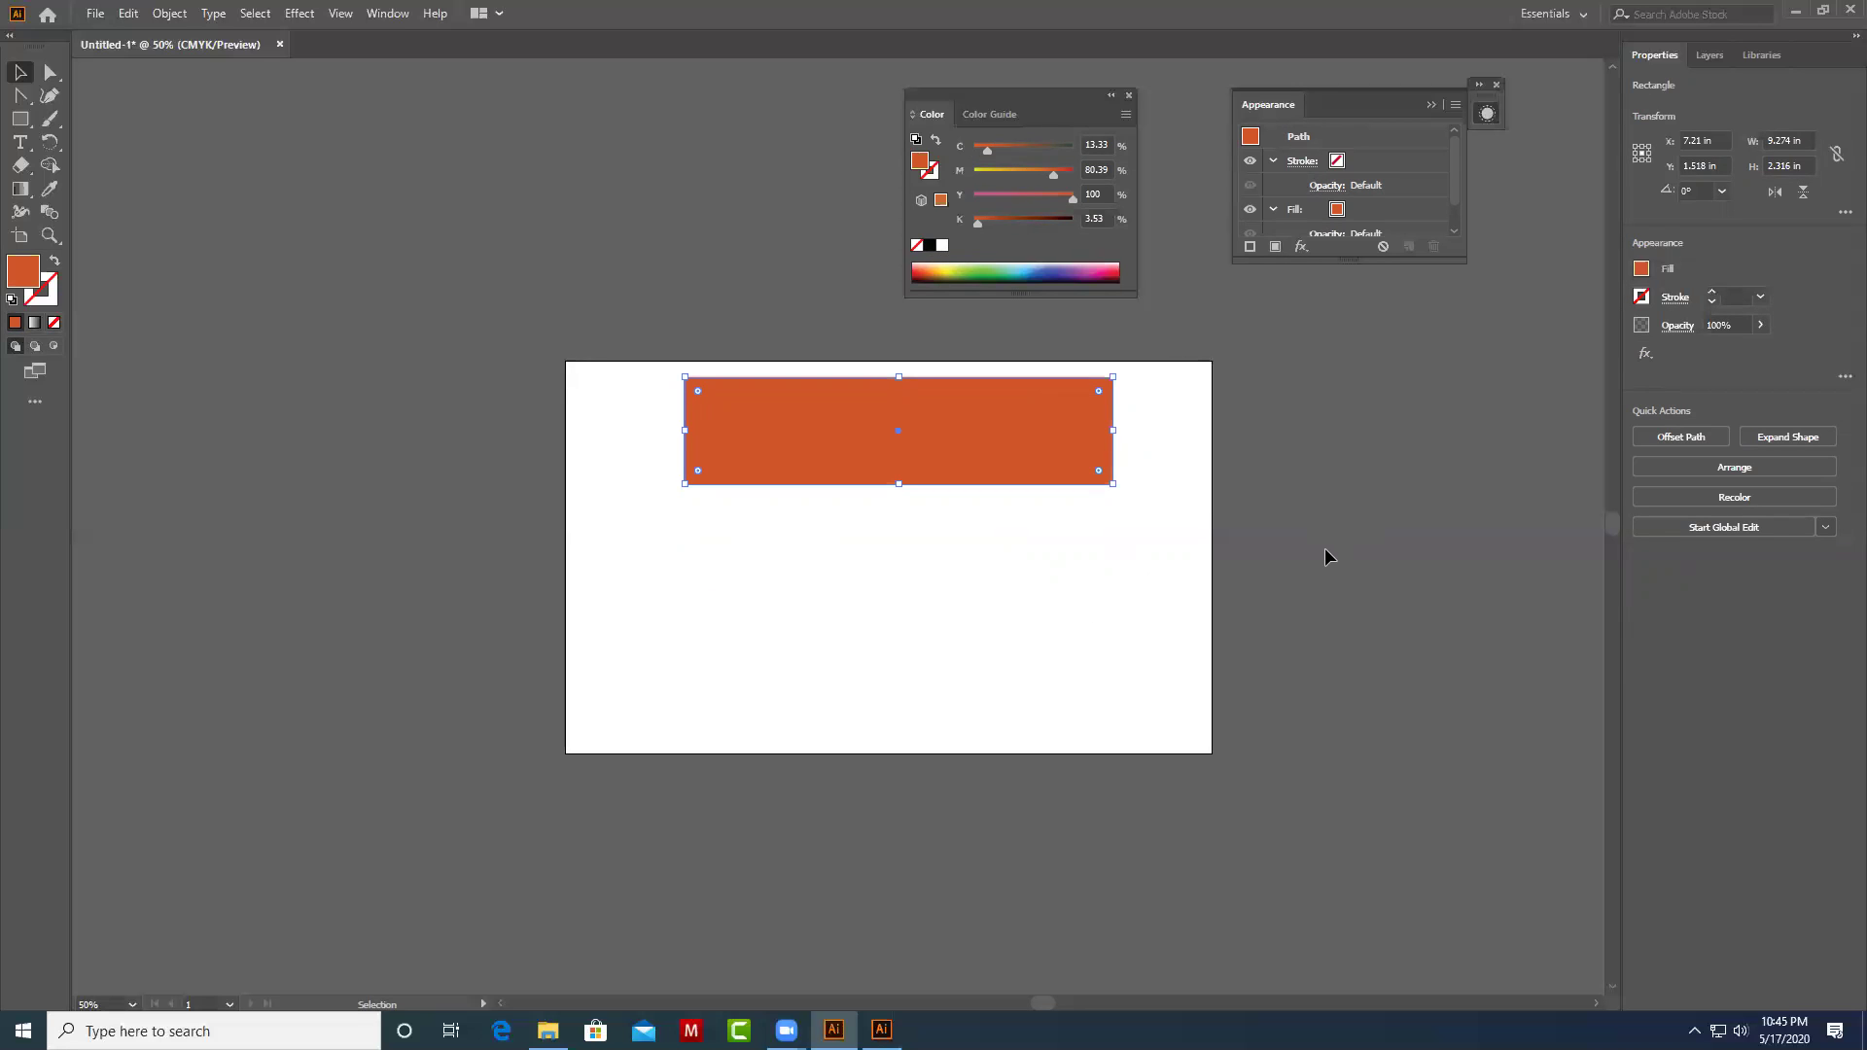
key(a)
key(ctrl)
key(ctrl+shift+bracketleft)
Move the banner down to the artboard's middle, keeping the rectangle behind the text.
key(v)
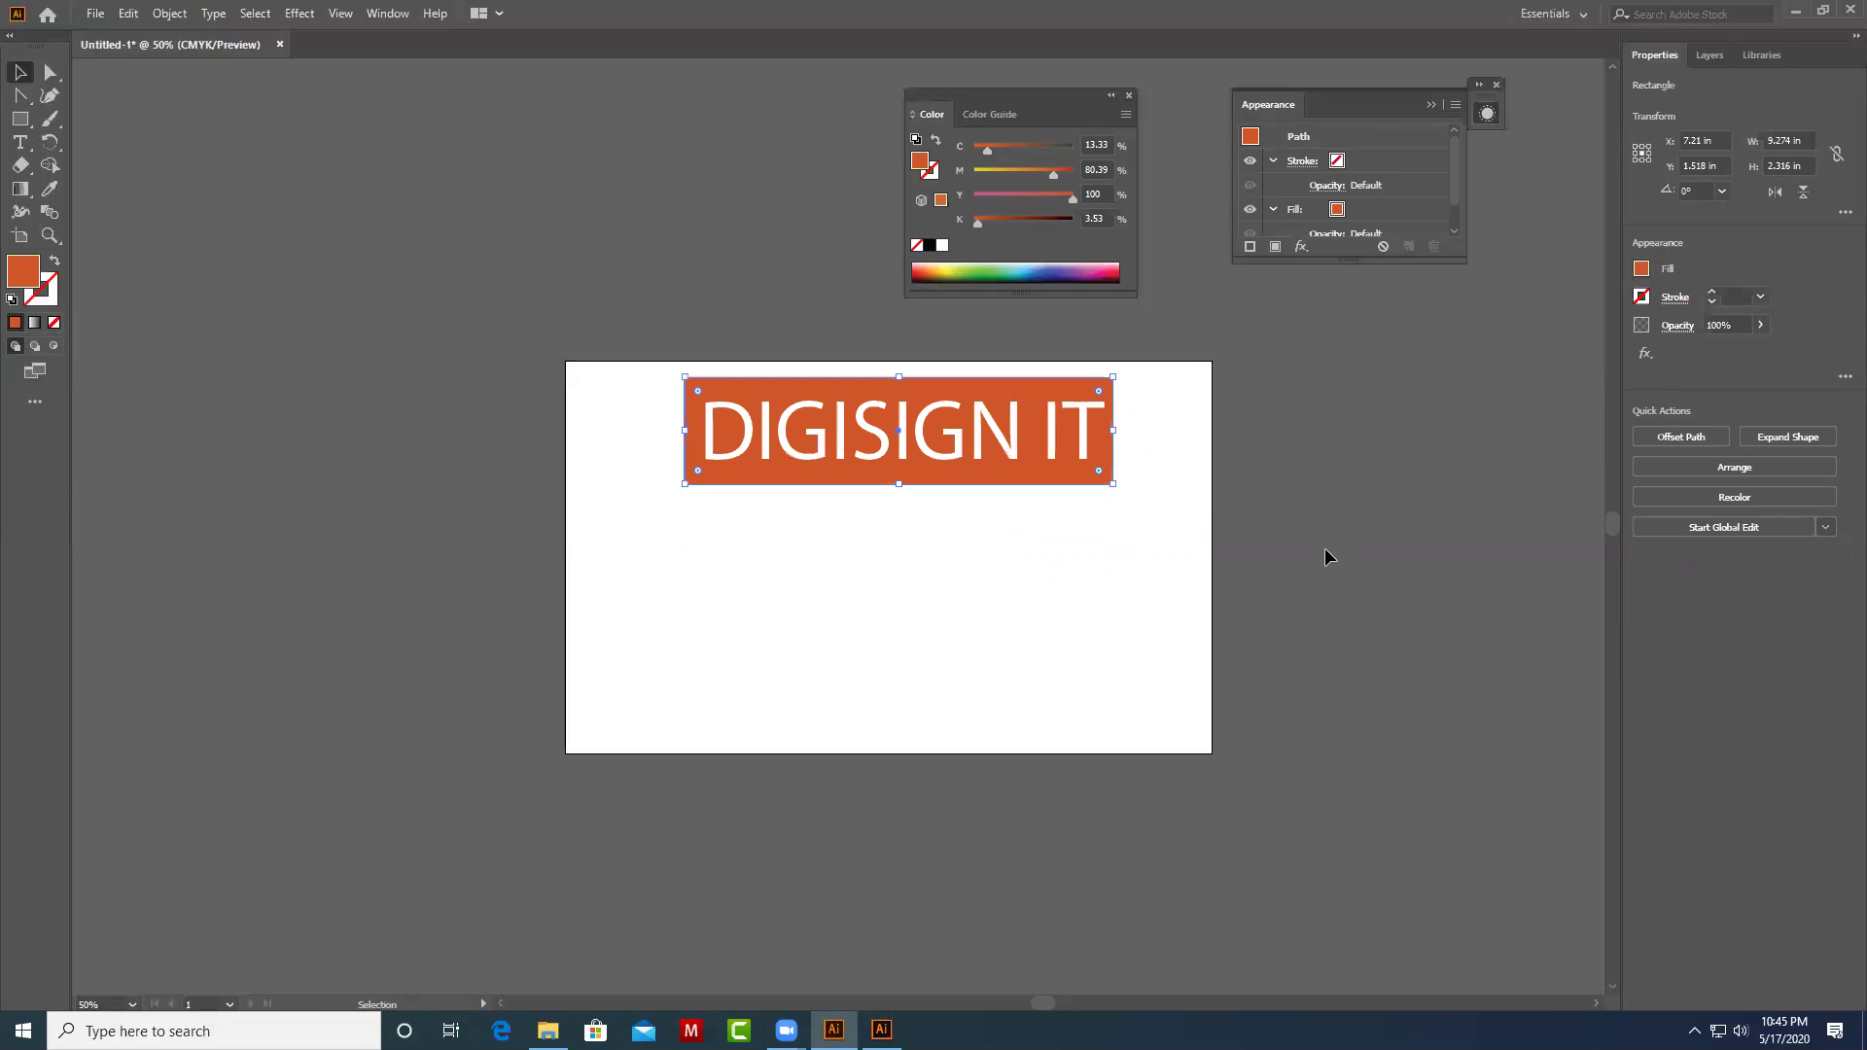
shift+click(975, 457)
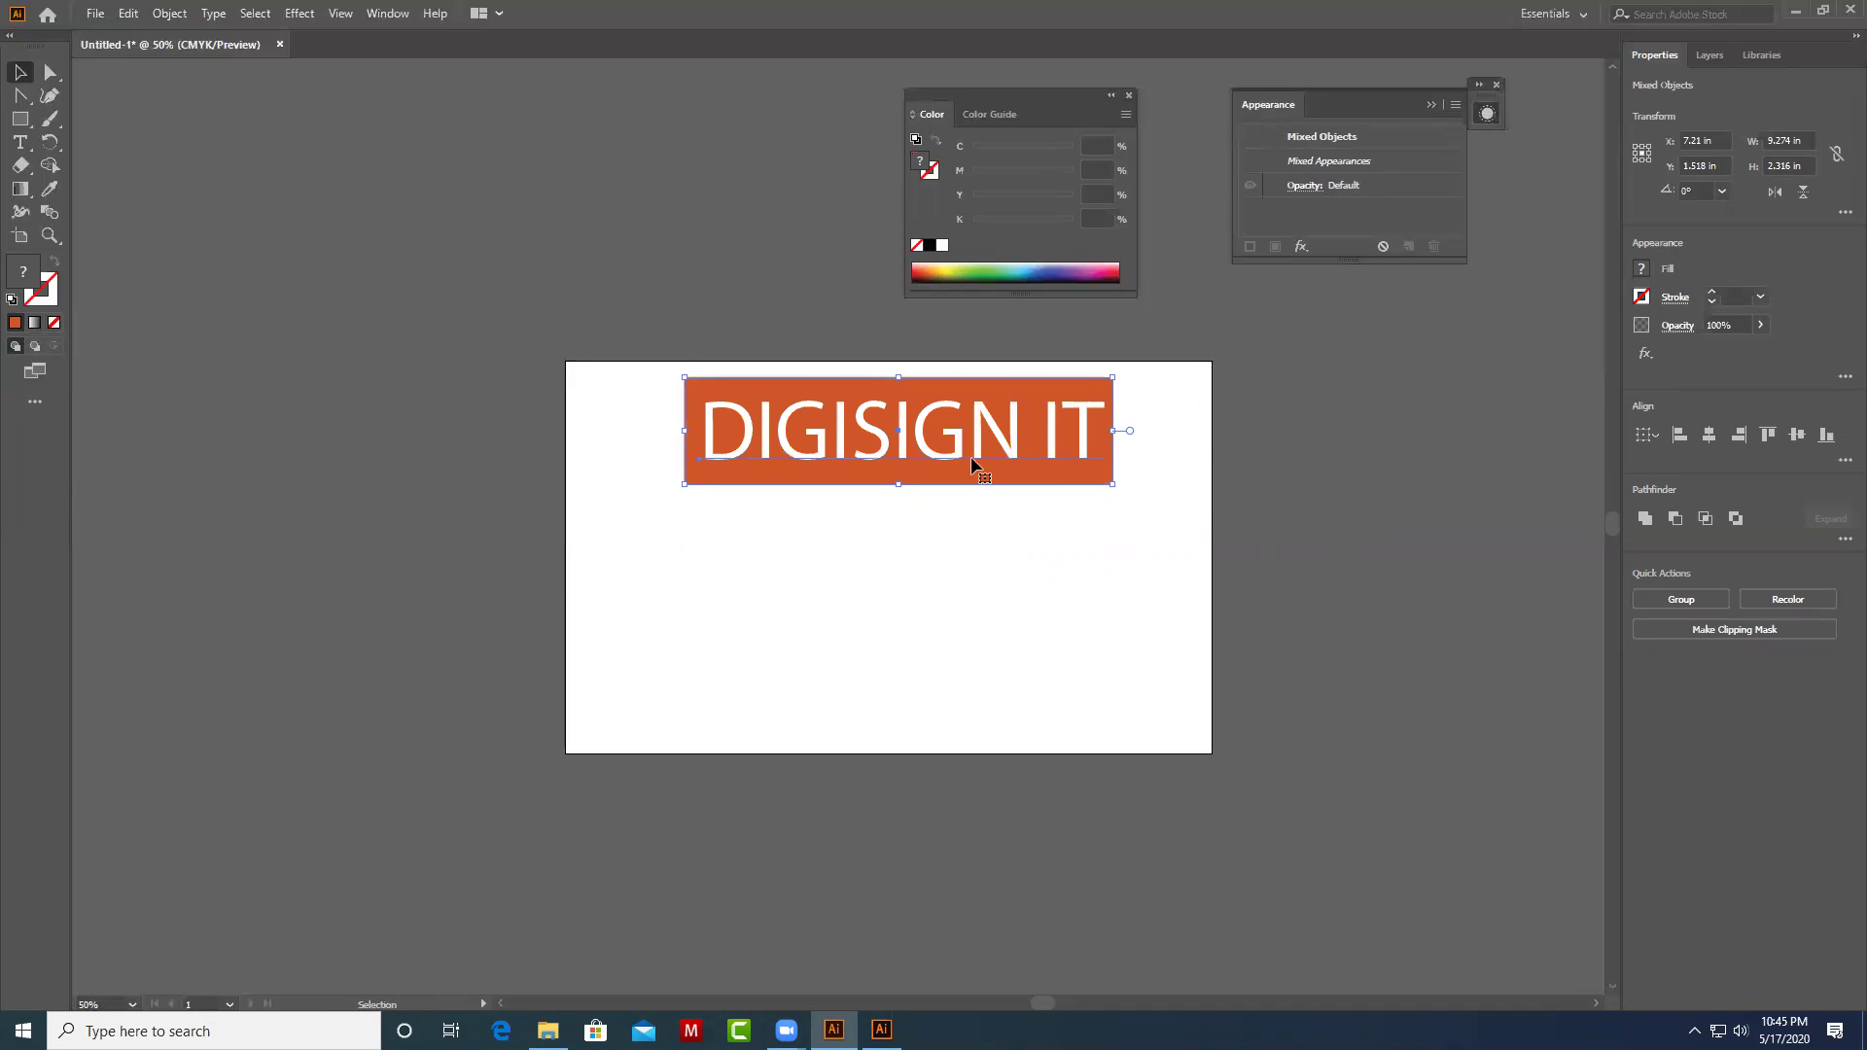
drag(961, 439, 963, 555)
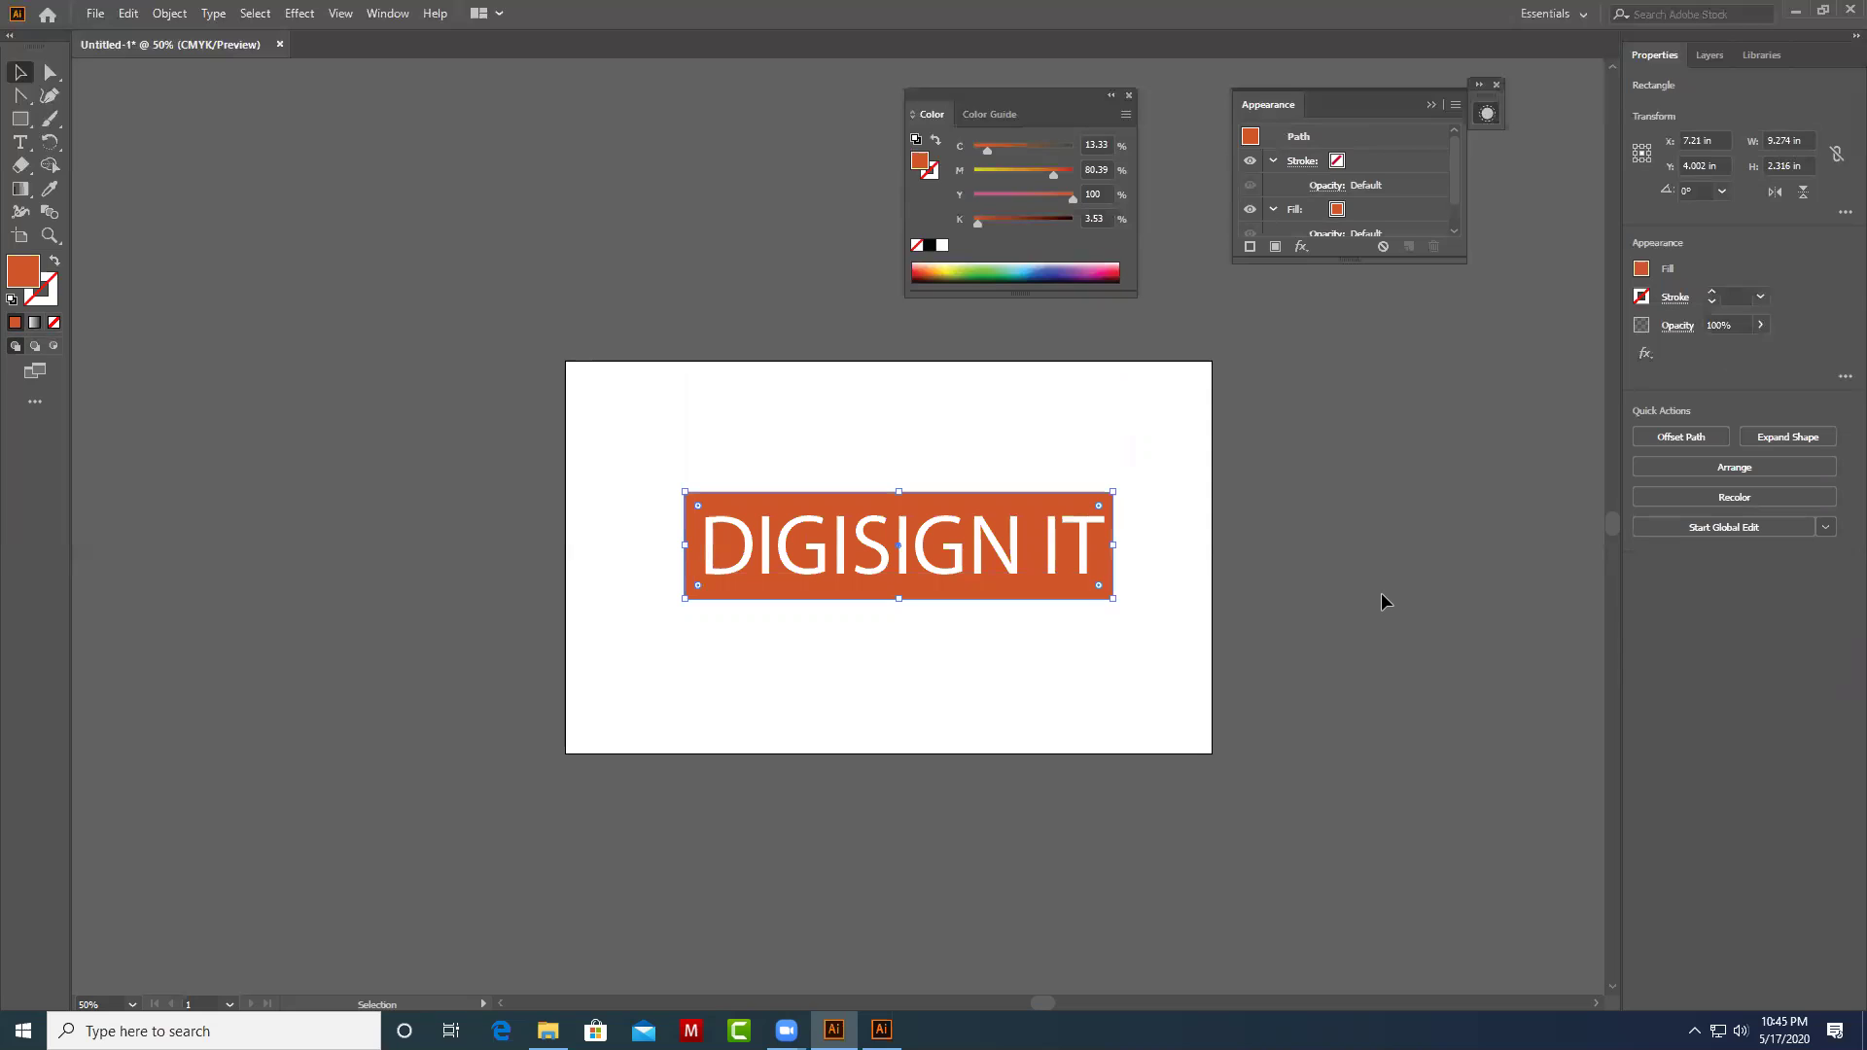
key(ctrl)
key(ctrl+z)
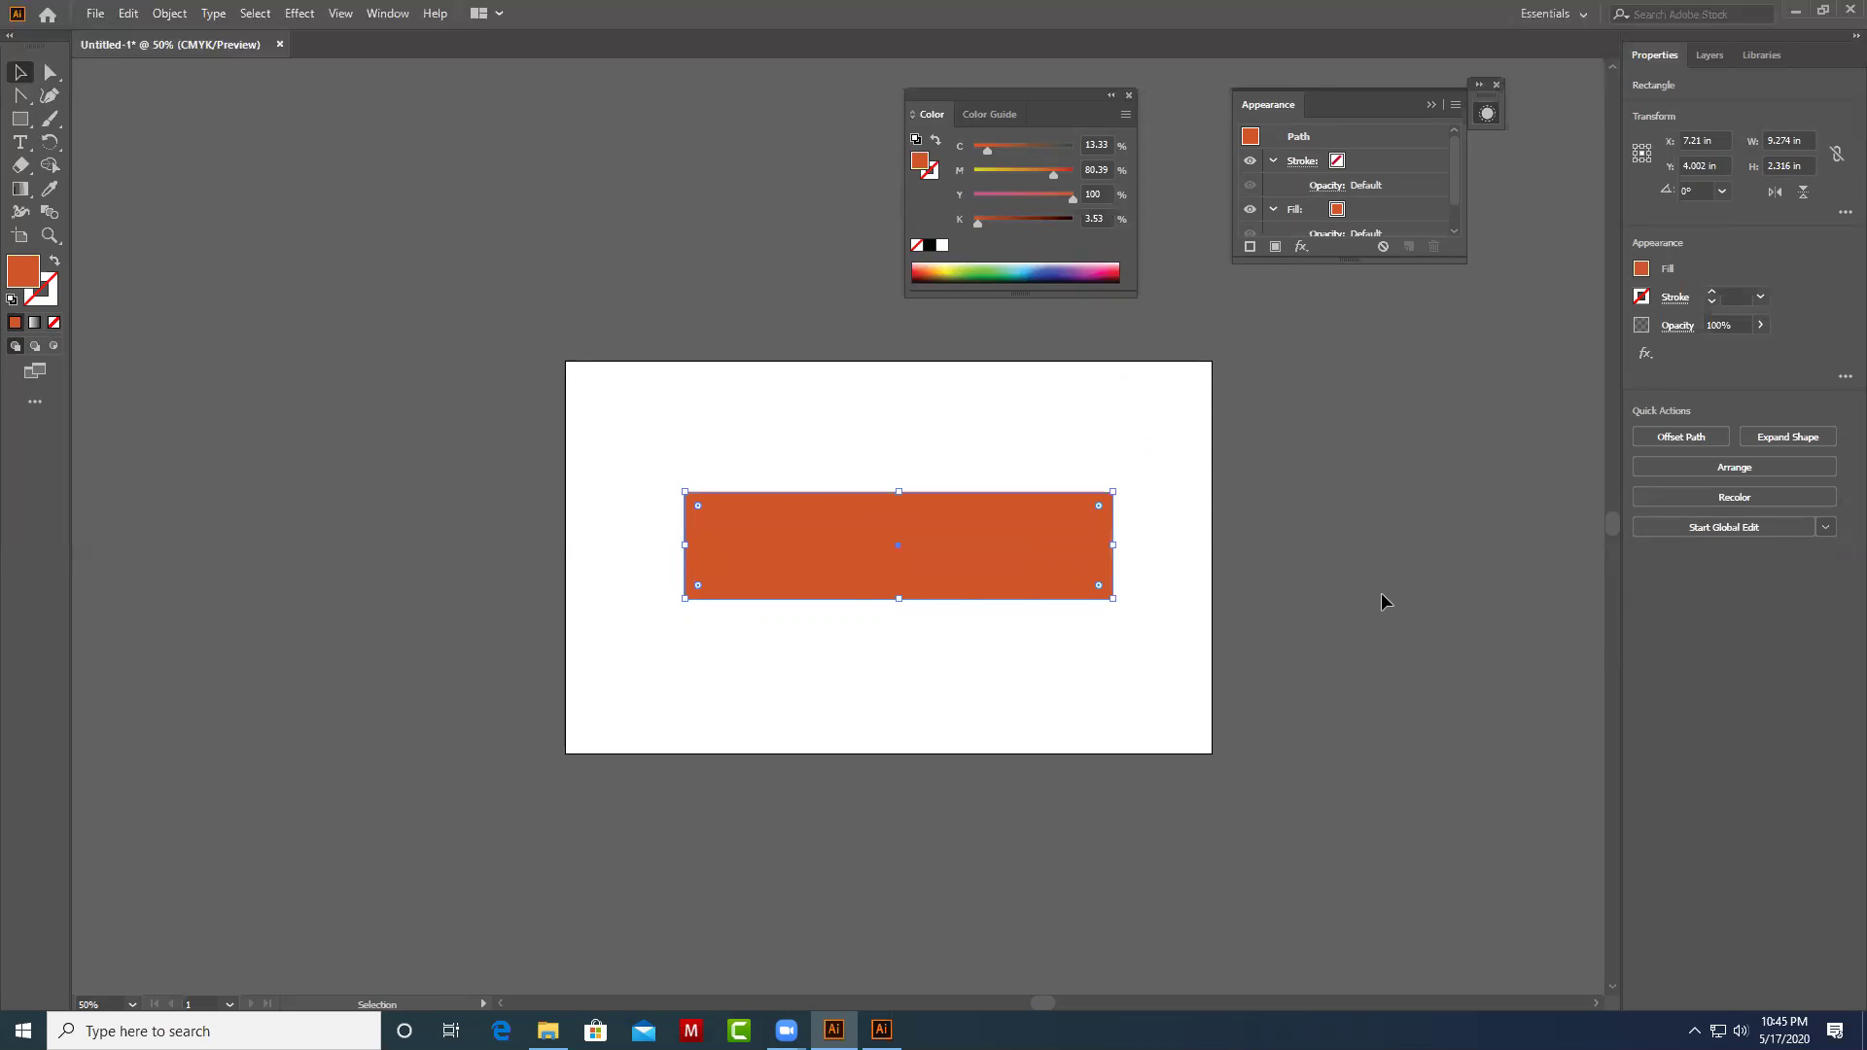
click(1185, 576)
click(1113, 551)
key(ctrl)
key(ctrl+shift+z)
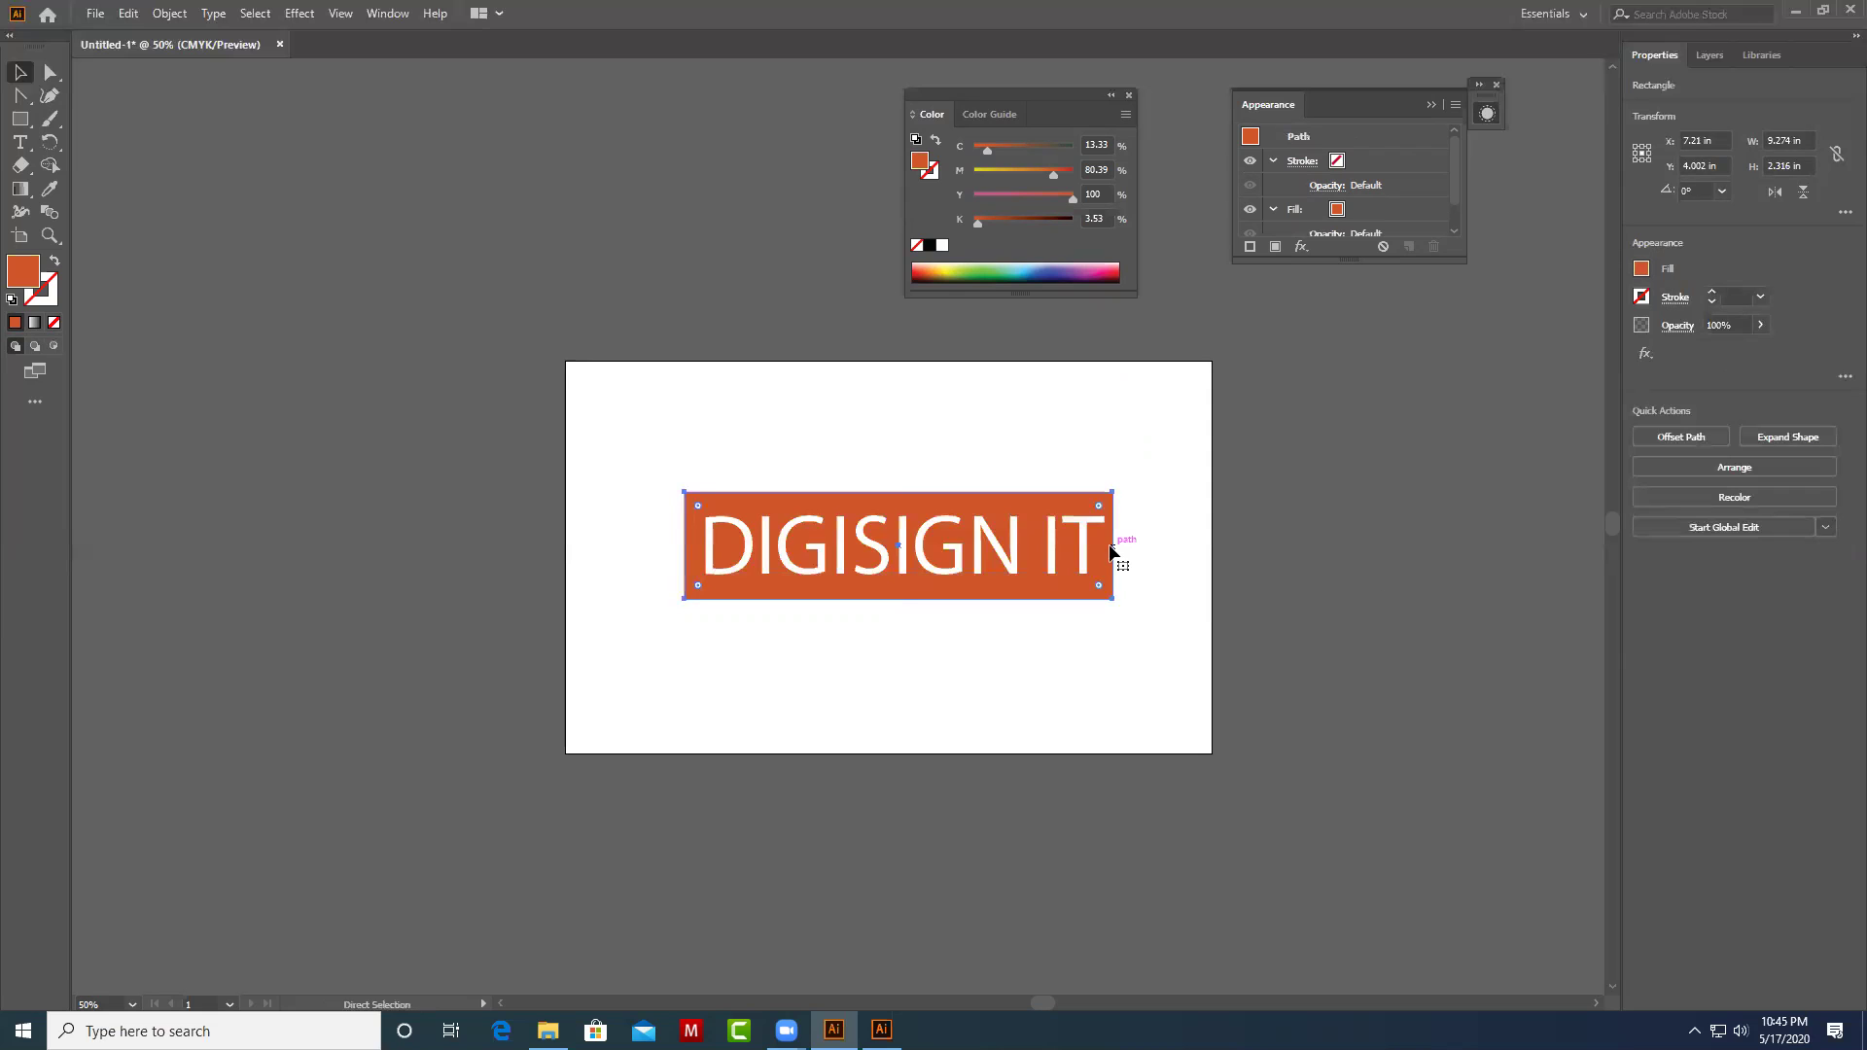
Resize the rectangle and text together to about 7.88 × 1.97 in.
mouse_move(1174, 449)
mouse_down()
mouse_move(1078, 598)
mouse_move(832, 638)
mouse_up()
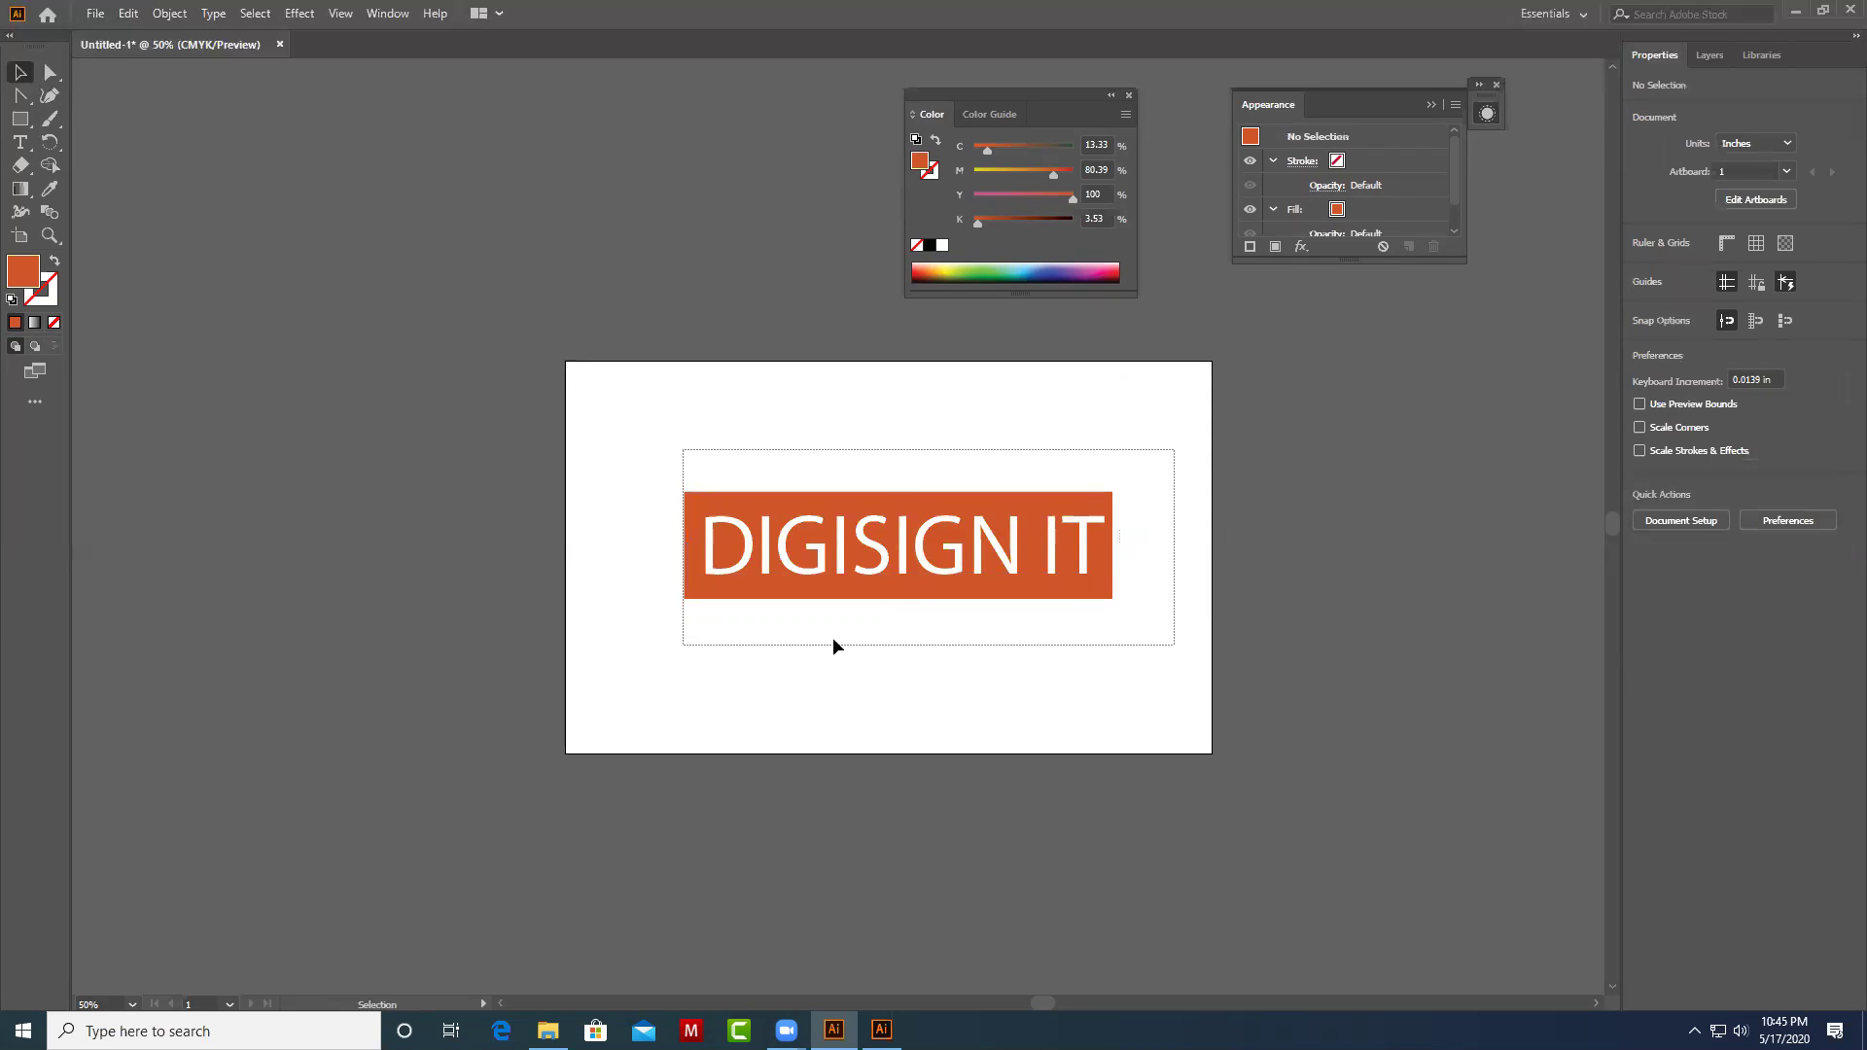
mouse_move(1112, 598)
mouse_down()
mouse_move(1038, 572)
mouse_move(1056, 569)
mouse_up()
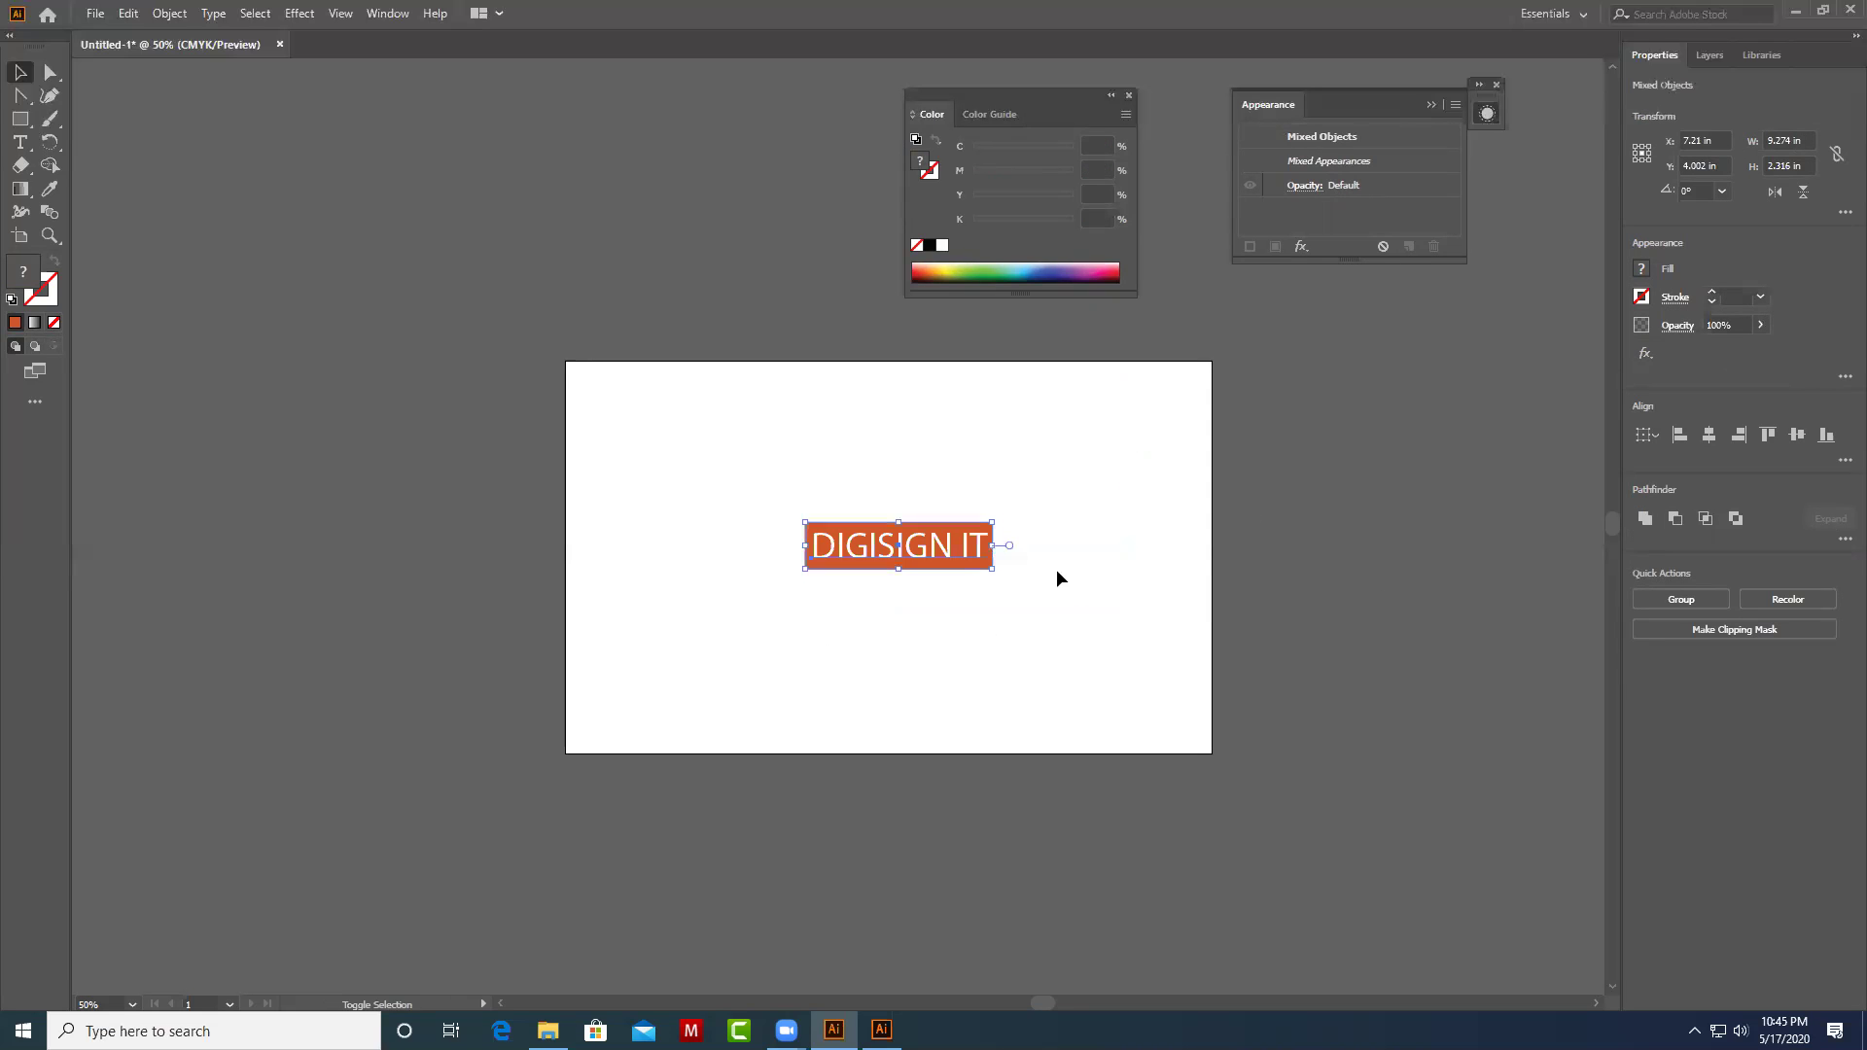
click(1064, 569)
mouse_move(1046, 494)
mouse_down()
mouse_move(938, 591)
mouse_move(1019, 579)
mouse_move(1082, 613)
mouse_up()
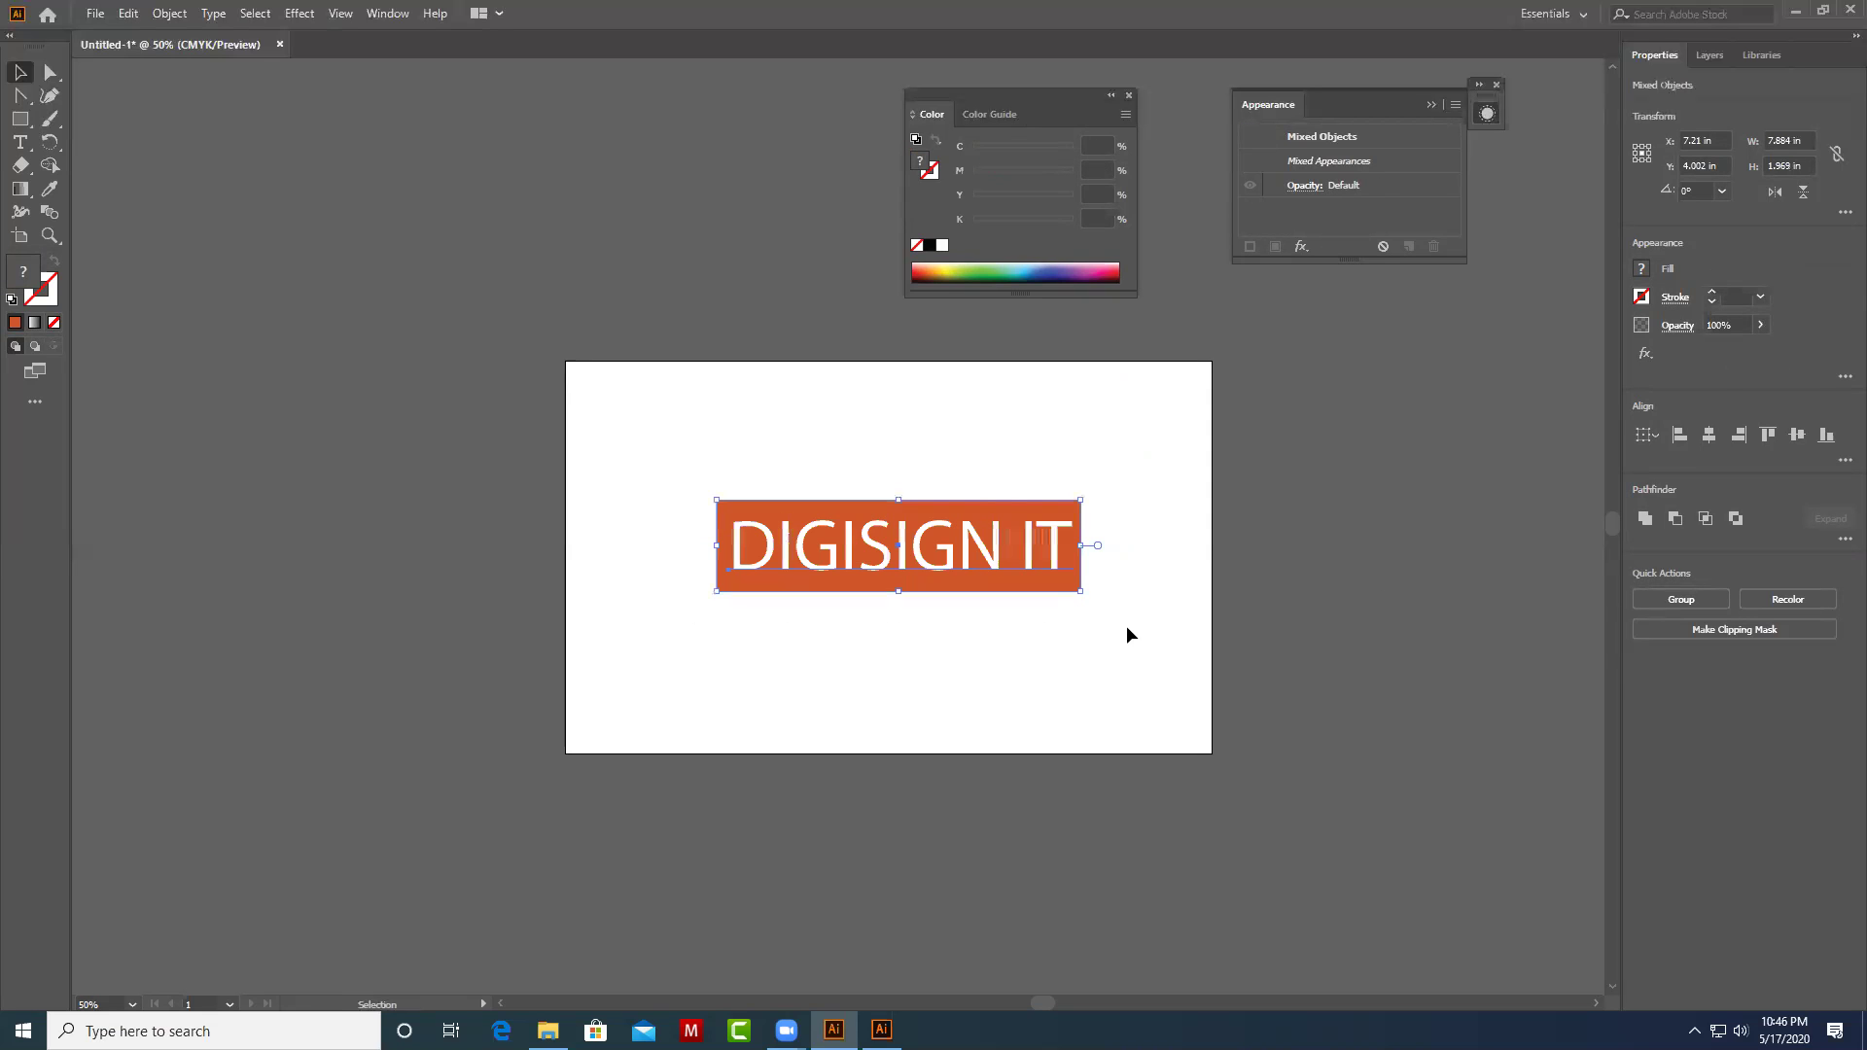
click(1128, 626)
Stroke the orange rectangle with light blue #73B3FF at a 14 pt weight.
click(1069, 589)
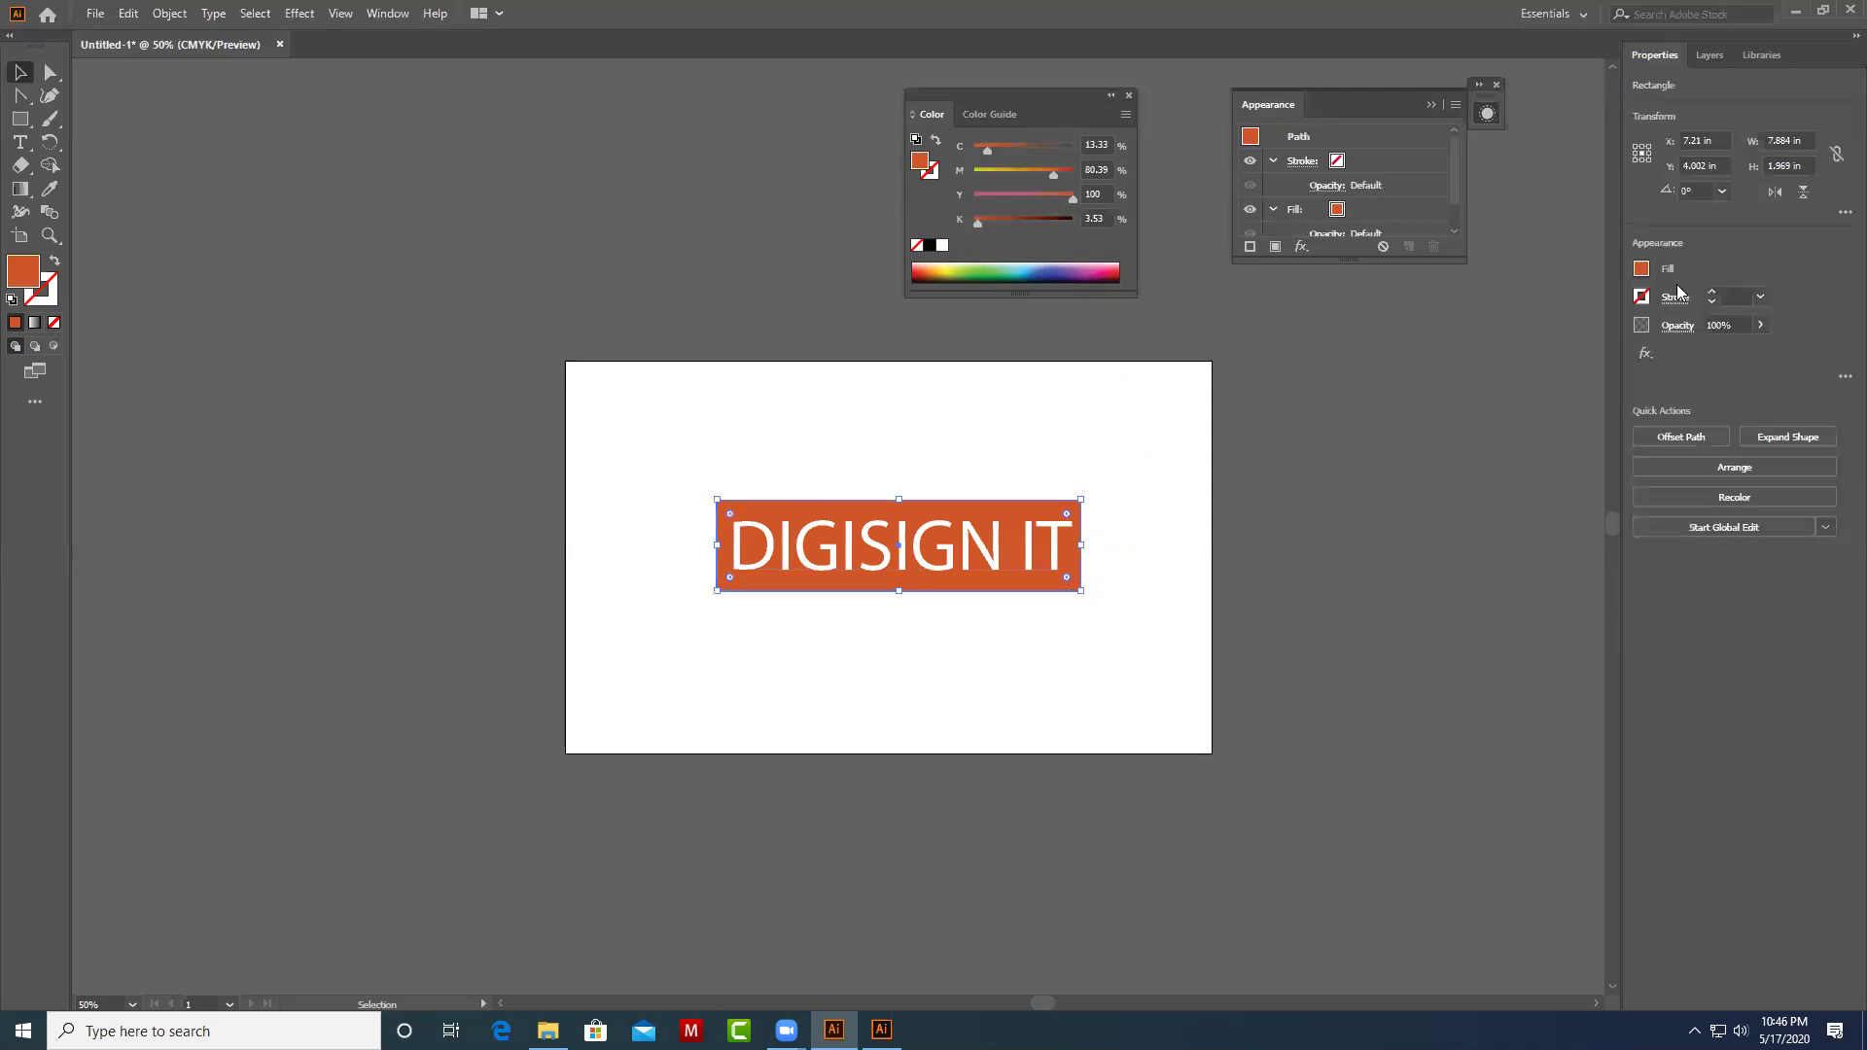
click(47, 297)
double_click(47, 297)
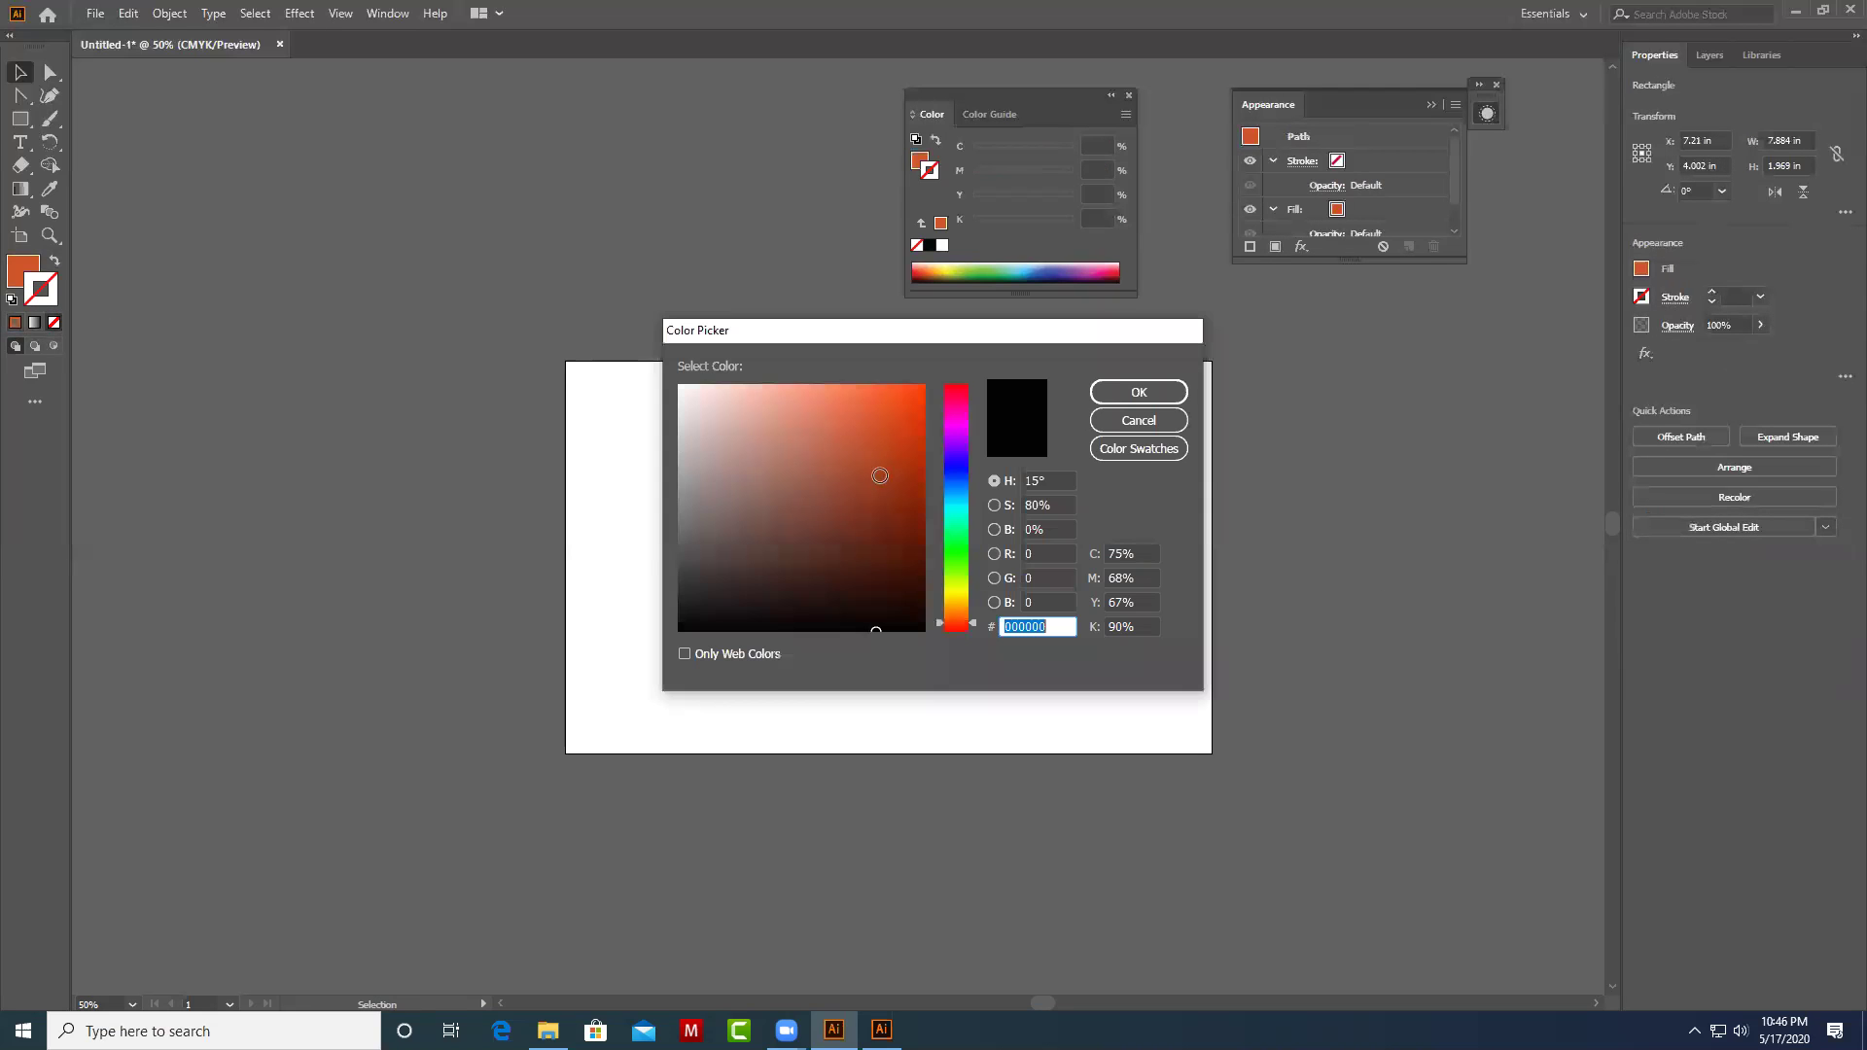
click(958, 559)
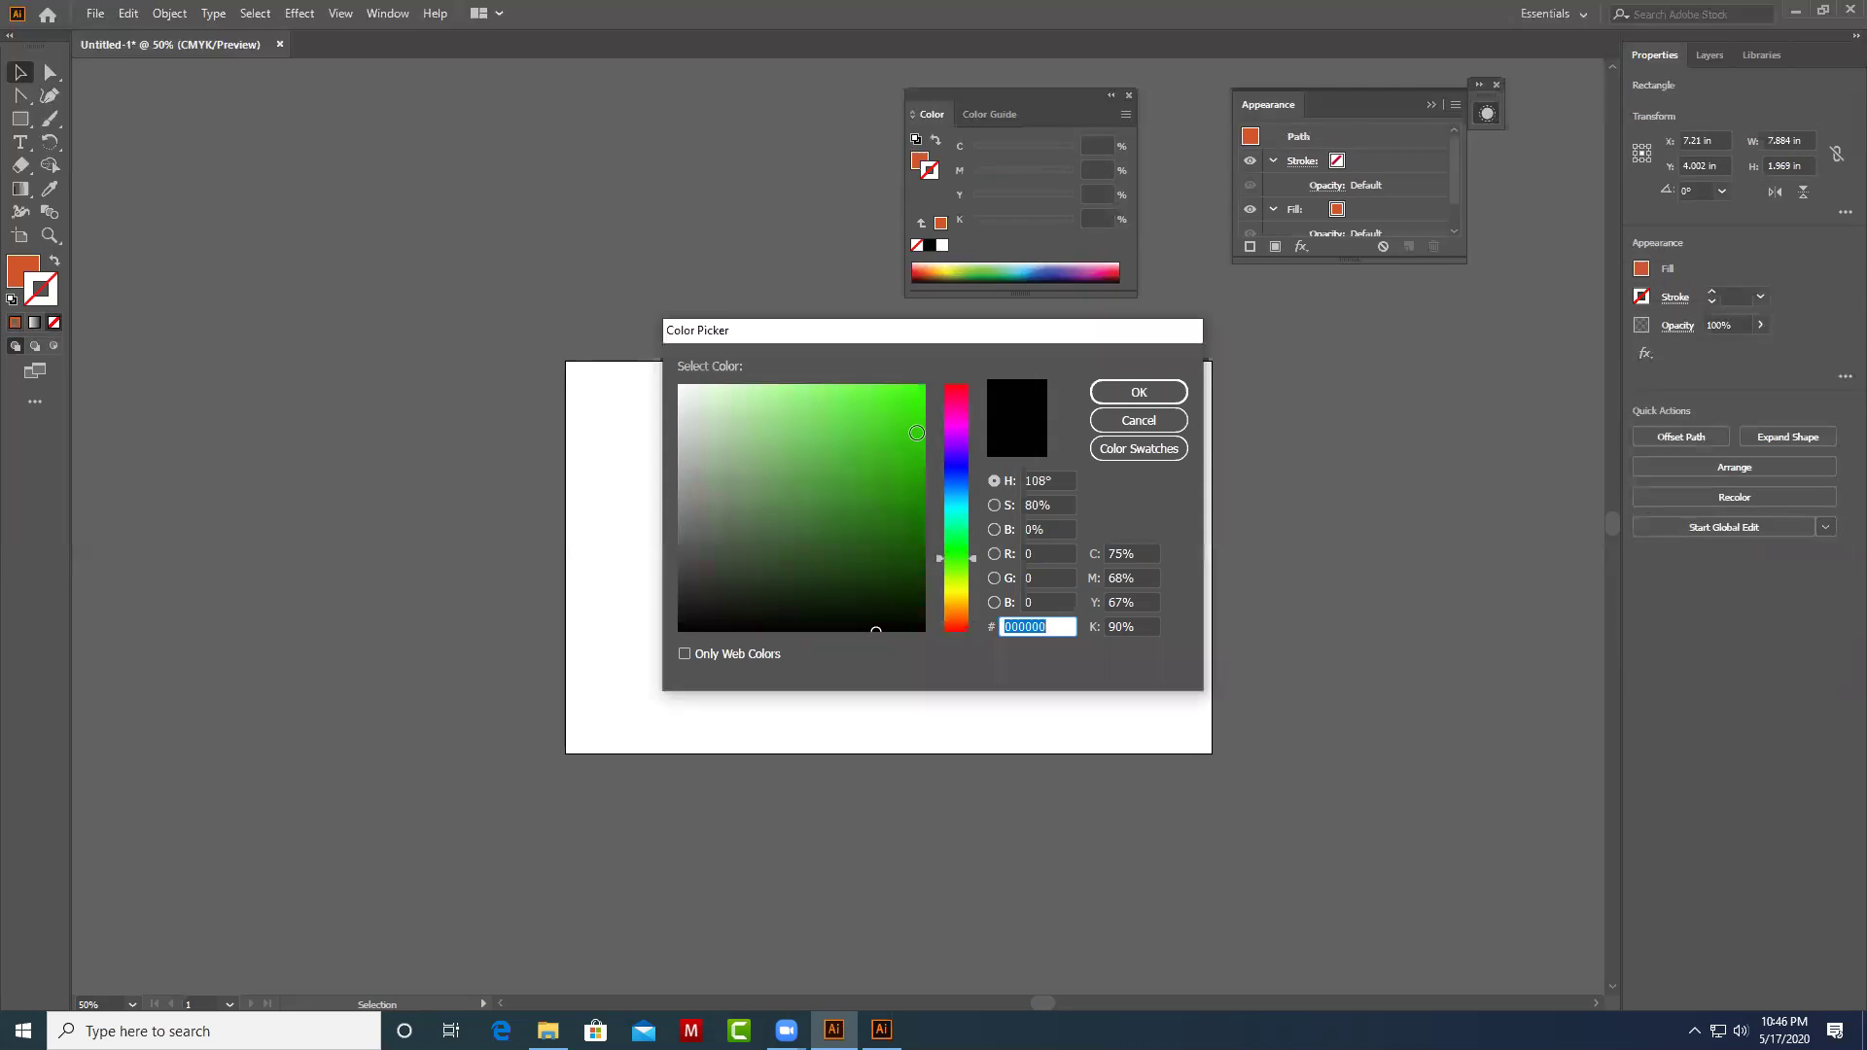
drag(919, 399, 970, 398)
click(955, 485)
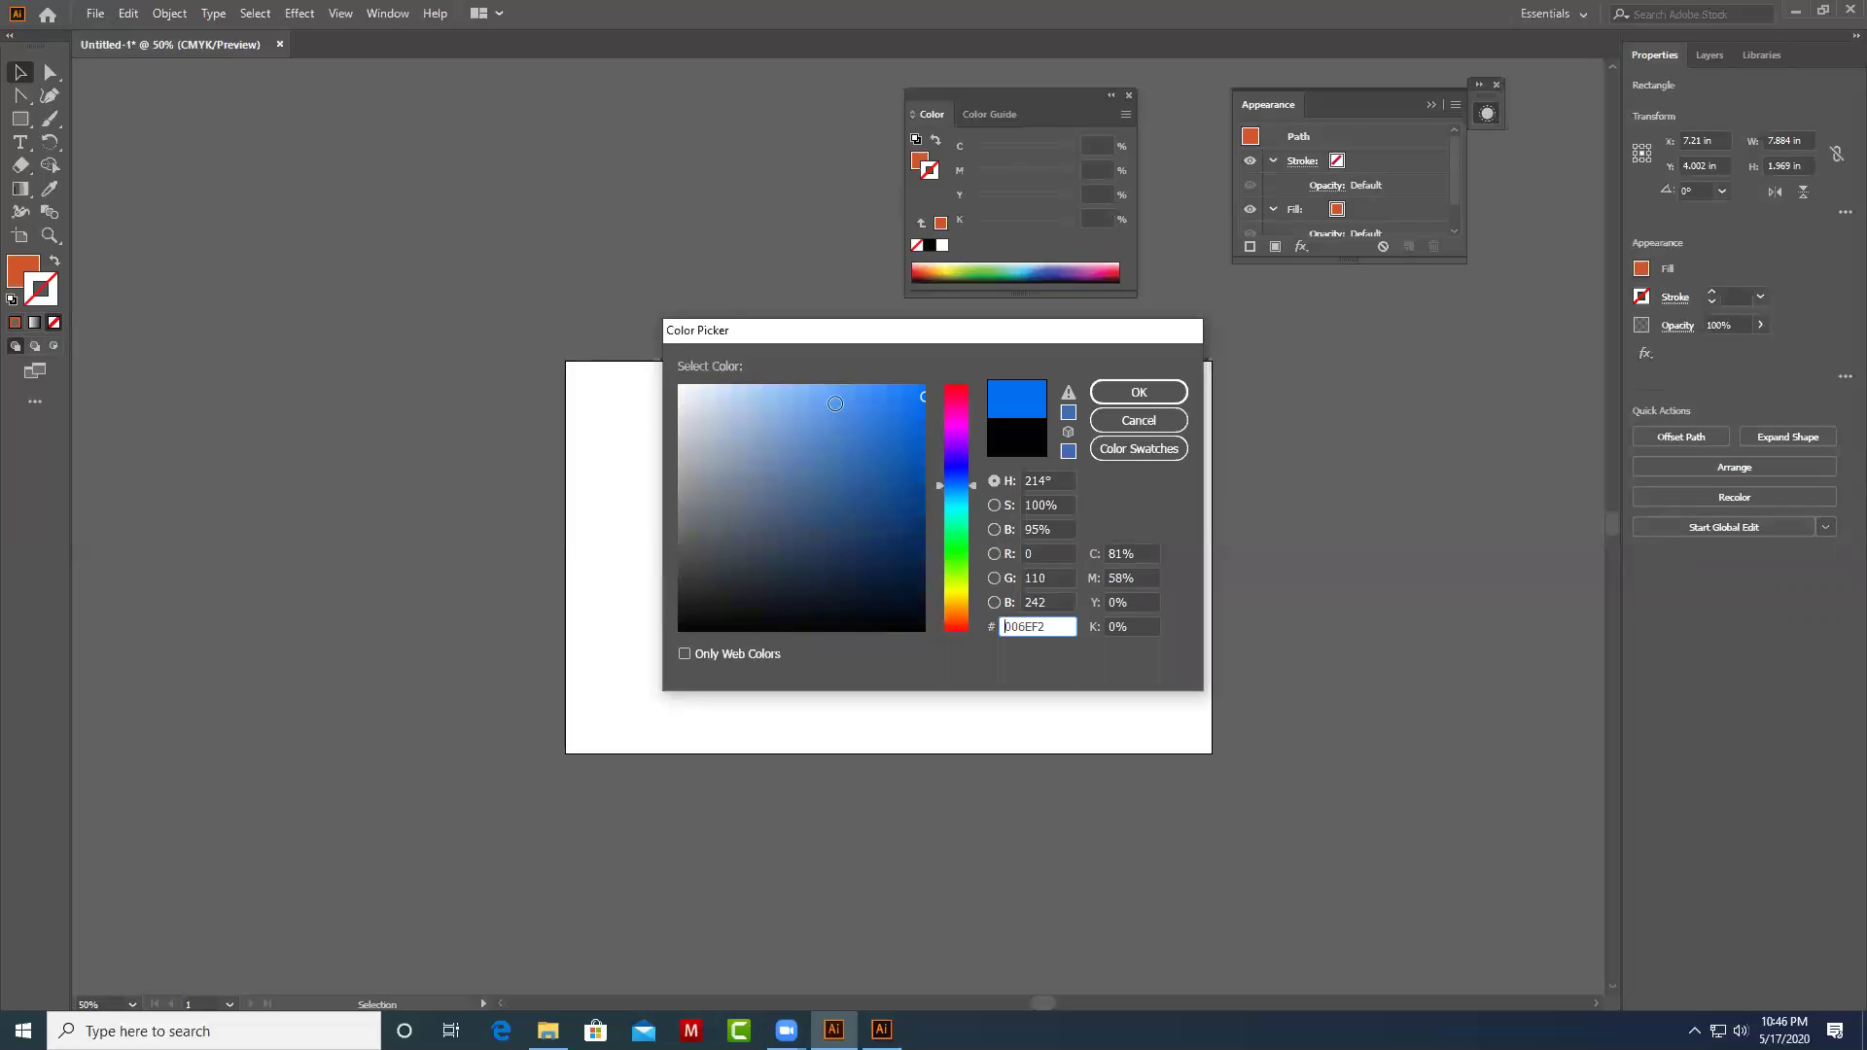
click(814, 386)
click(1135, 394)
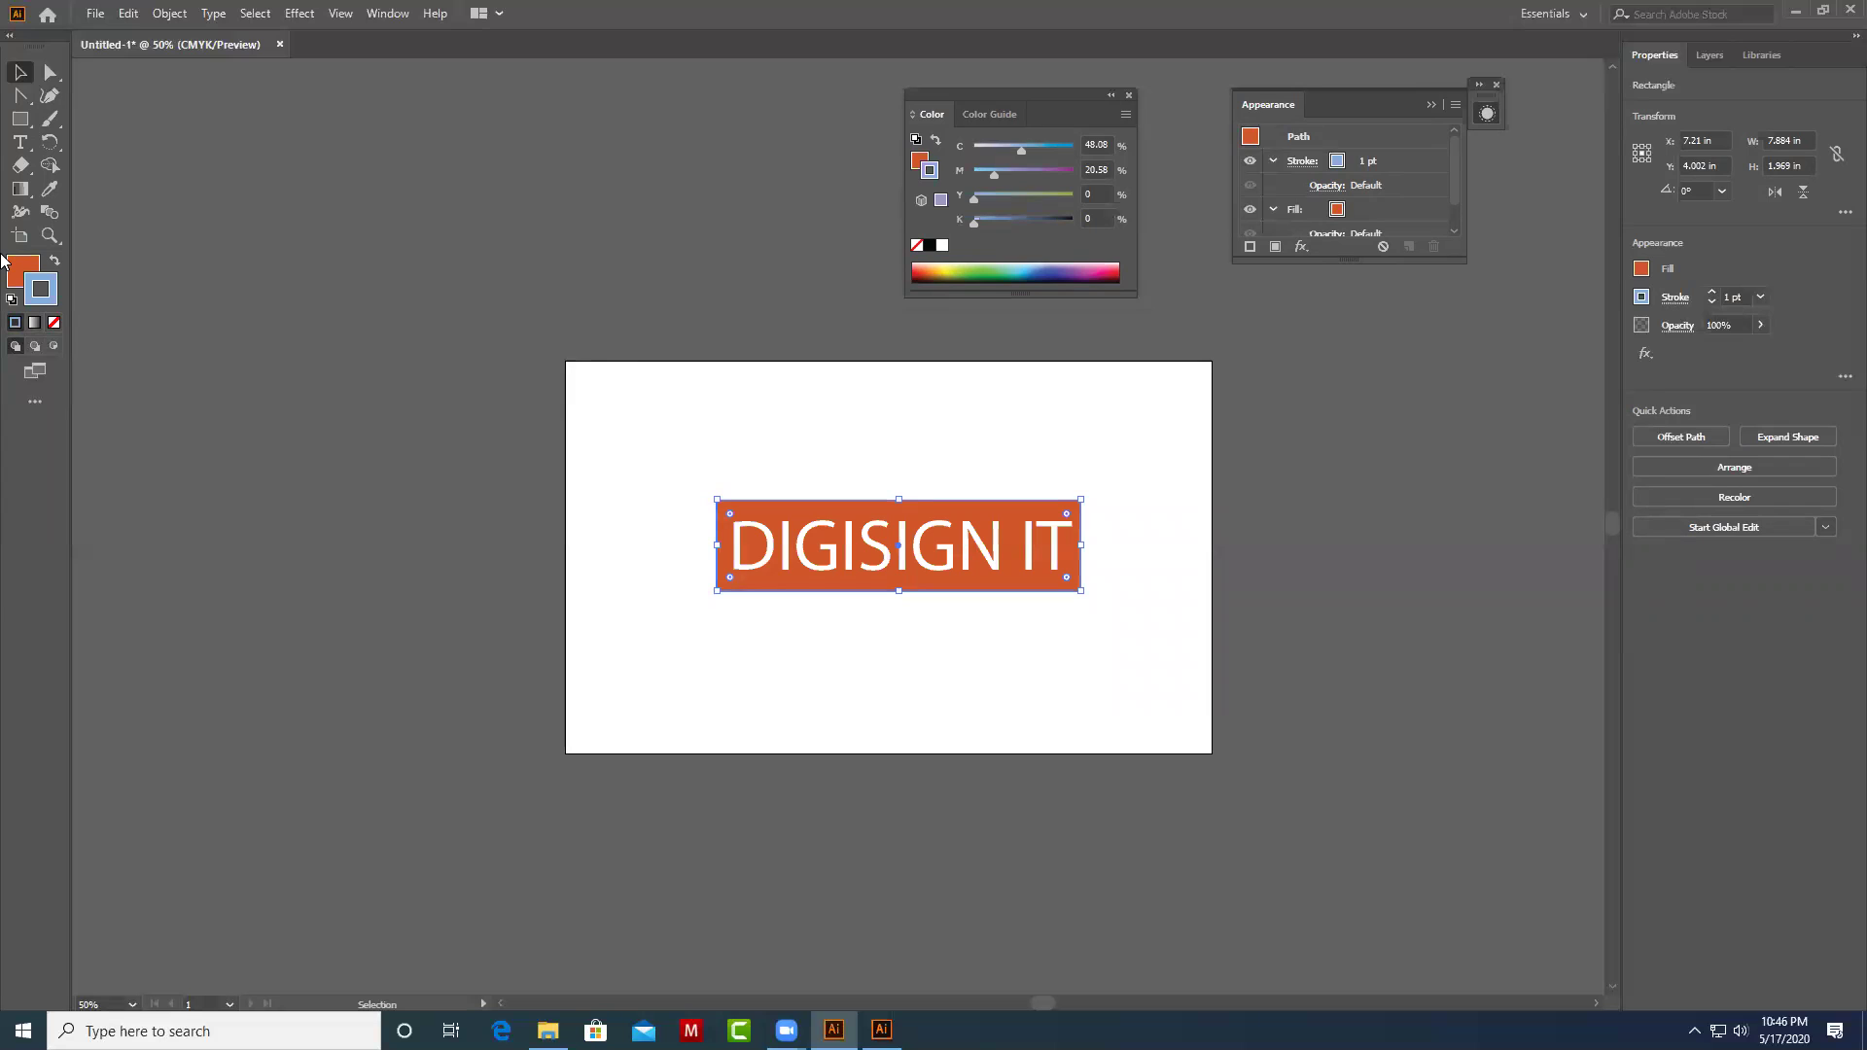
click(1713, 291)
click(1713, 292)
click(1712, 292)
click(1712, 292)
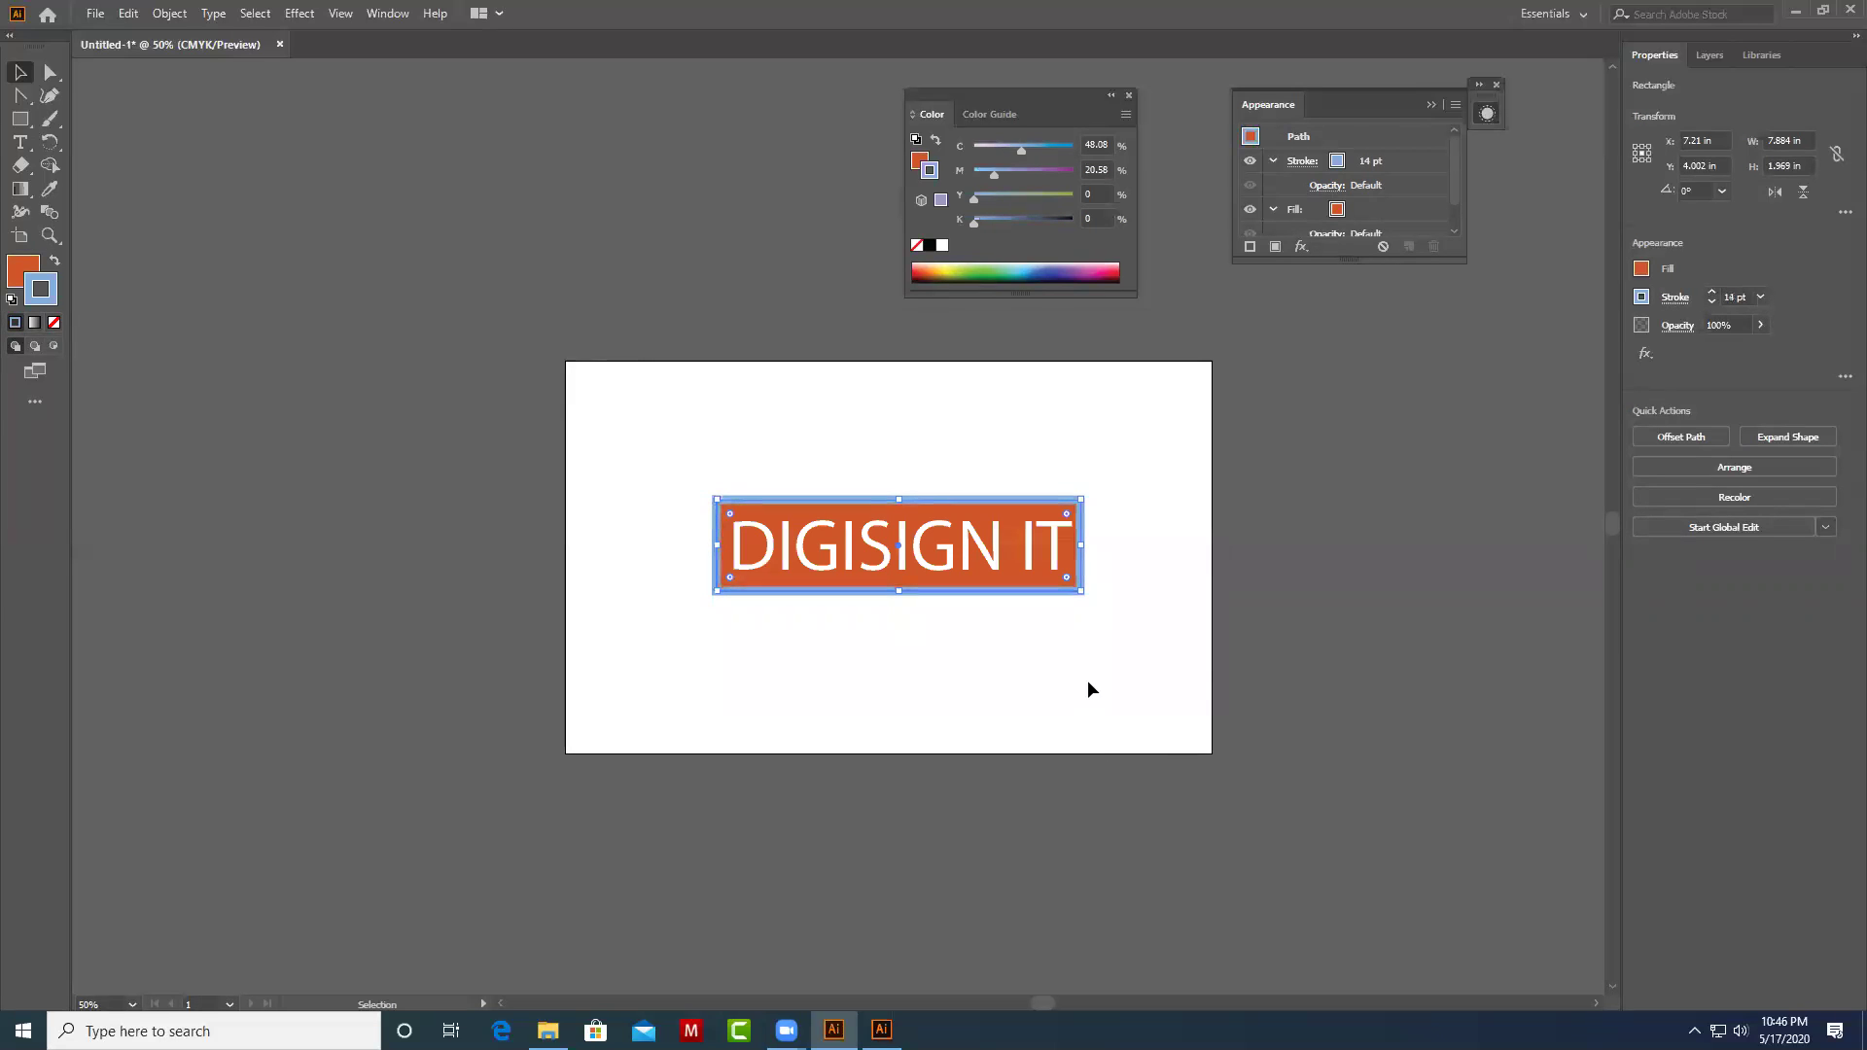
click(1155, 678)
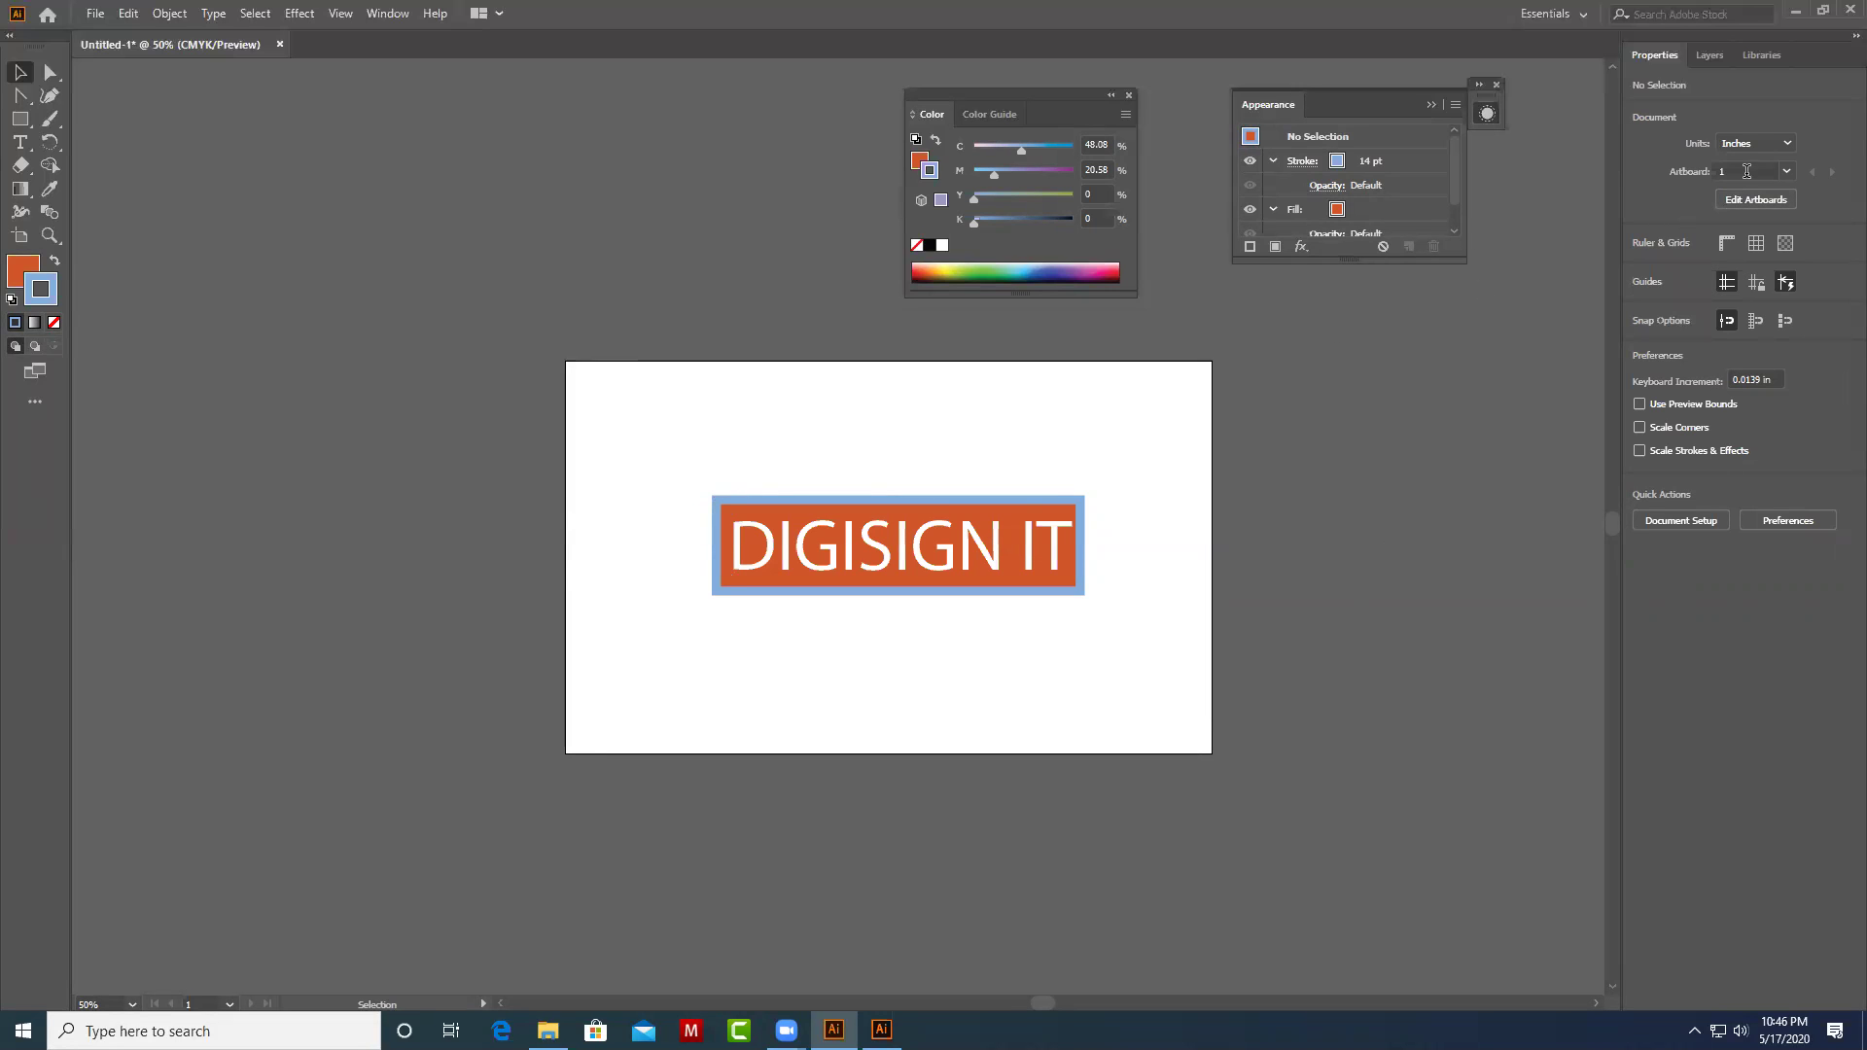
click(1021, 543)
drag(1072, 588, 1049, 587)
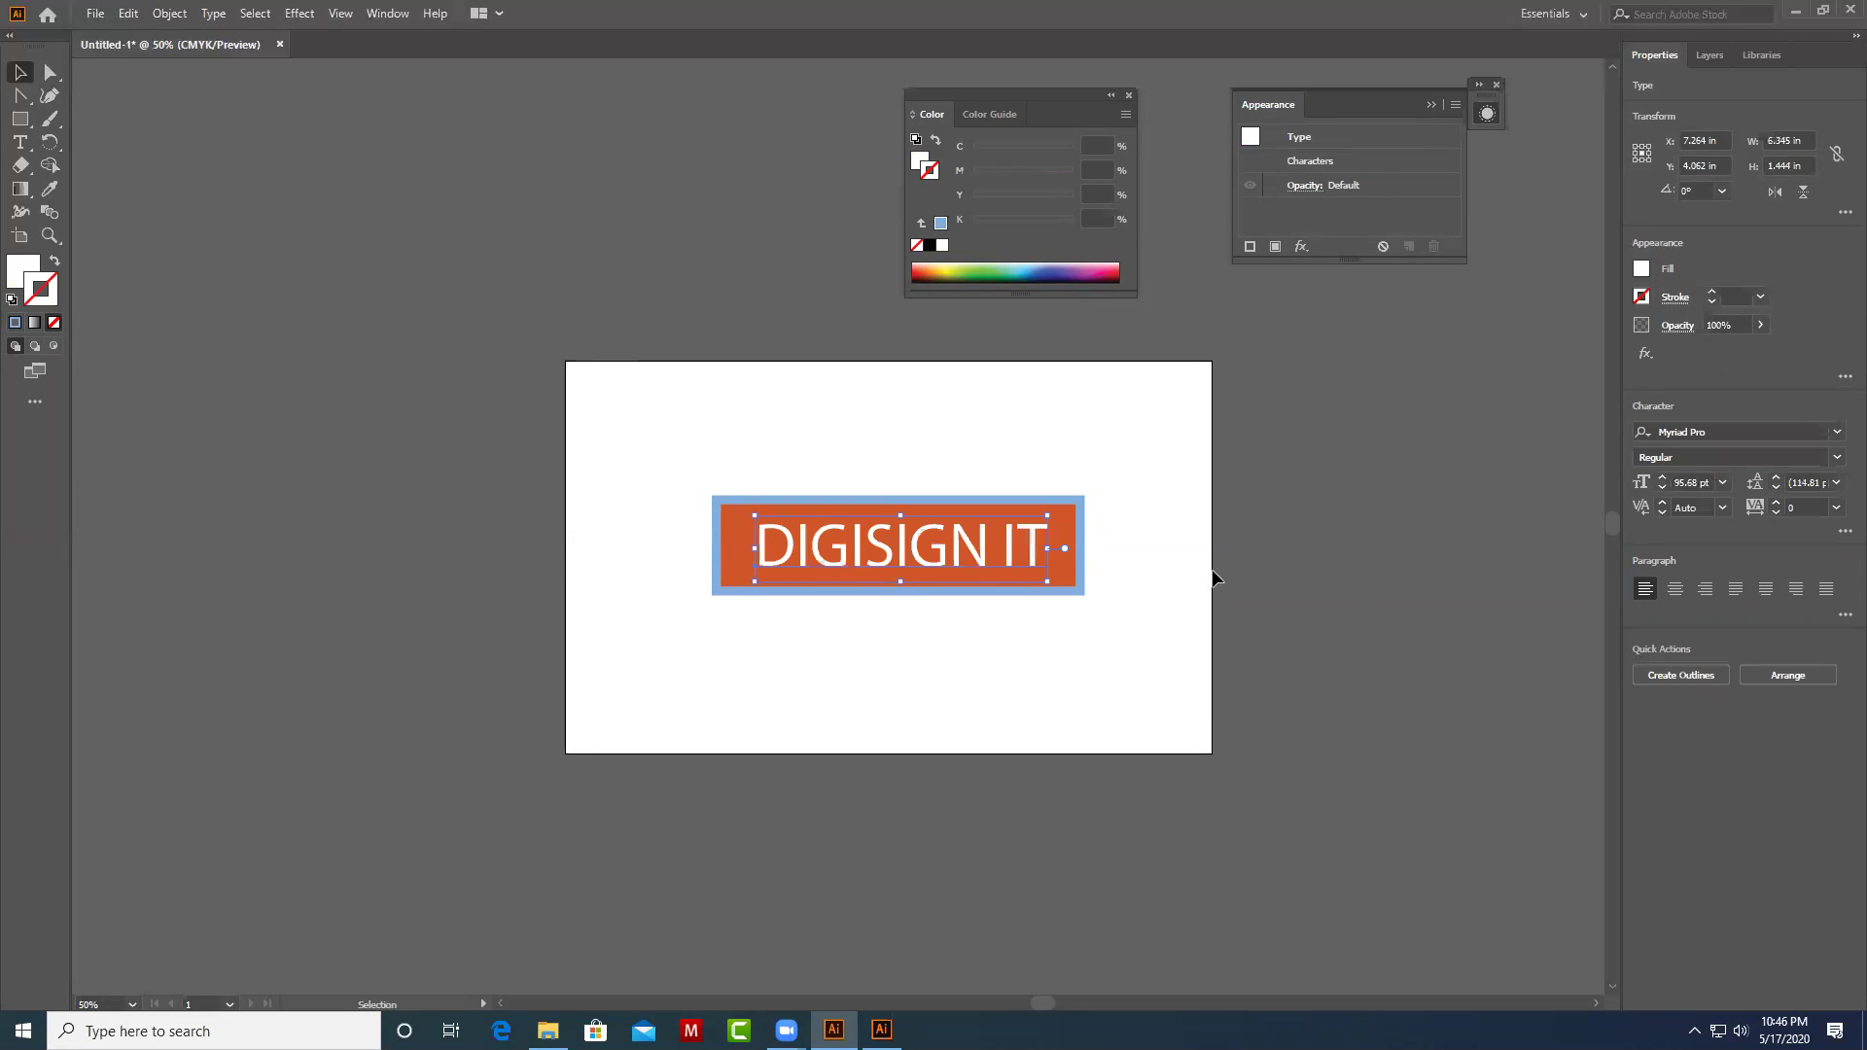
click(1213, 575)
click(984, 561)
click(1120, 574)
click(984, 552)
key(Left)
key(Left)
key(Left)
key(Left)
key(Left)
key(Left)
key(Left)
key(Left)
key(Left)
click(1124, 638)
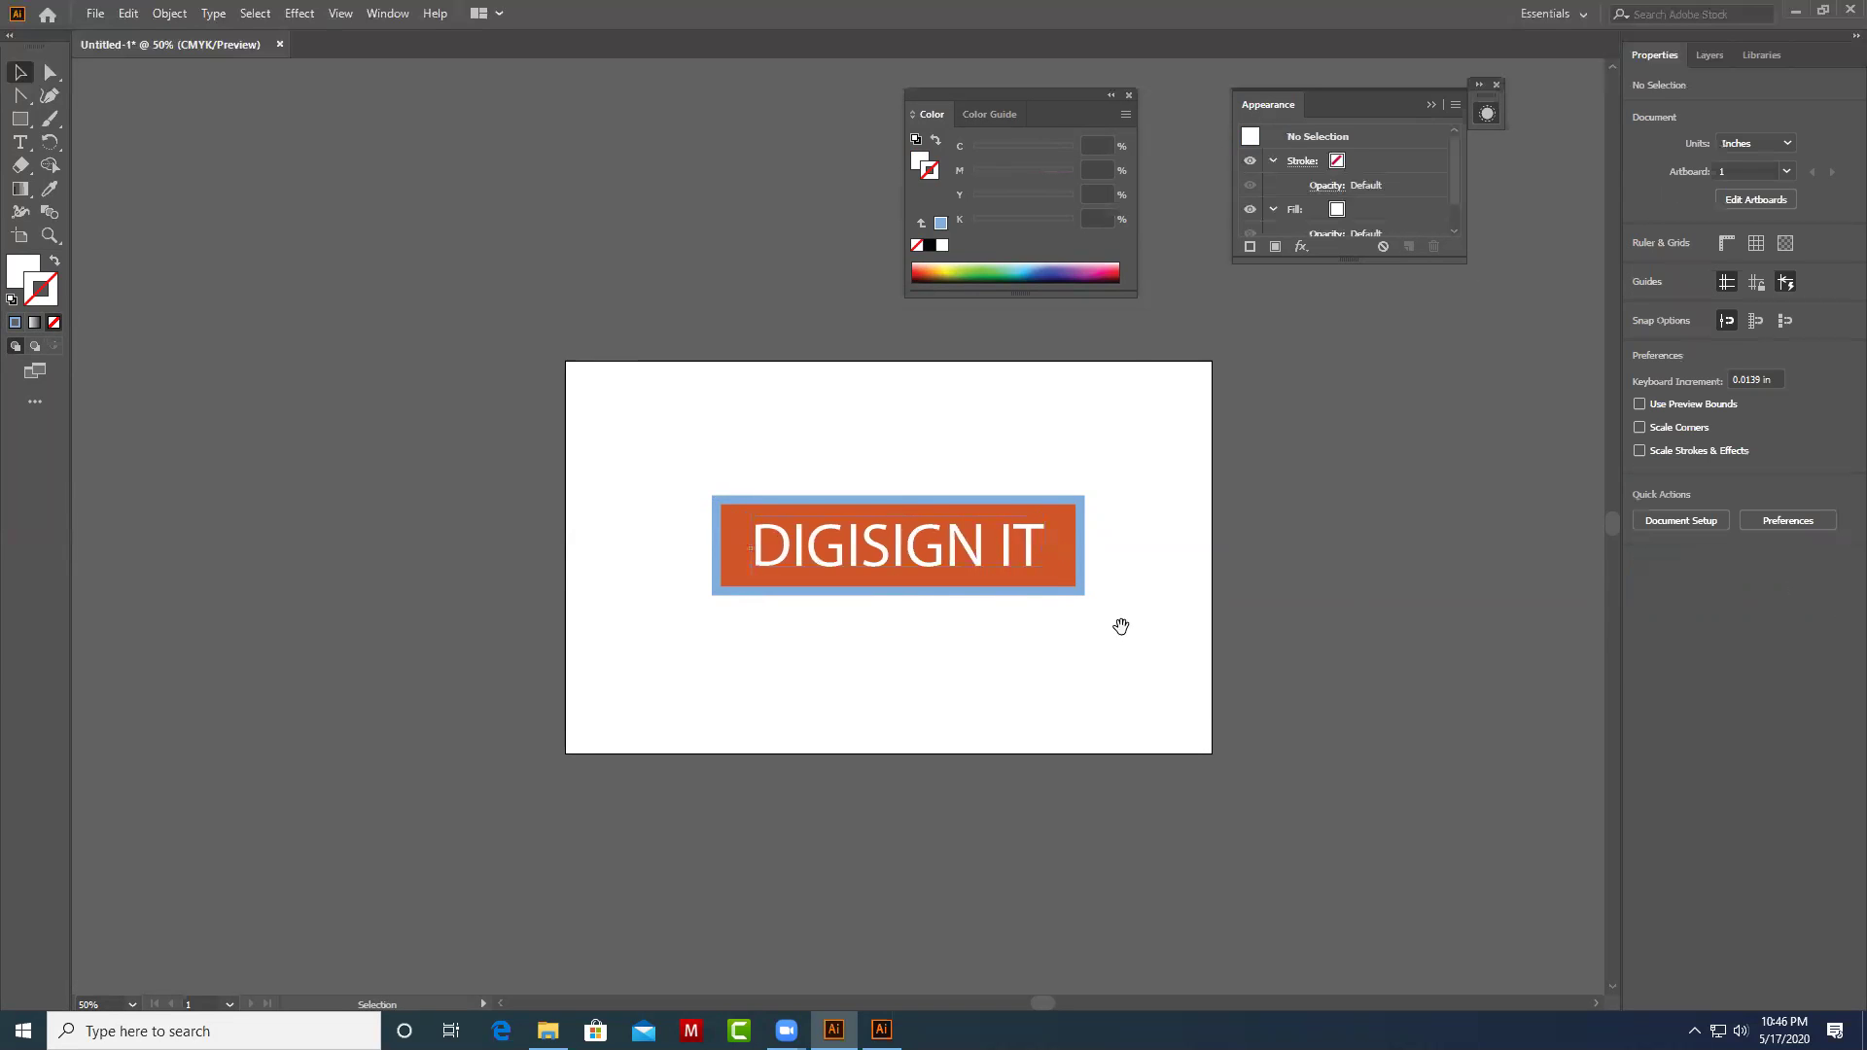
drag(1116, 626, 1116, 553)
drag(1110, 399, 1099, 598)
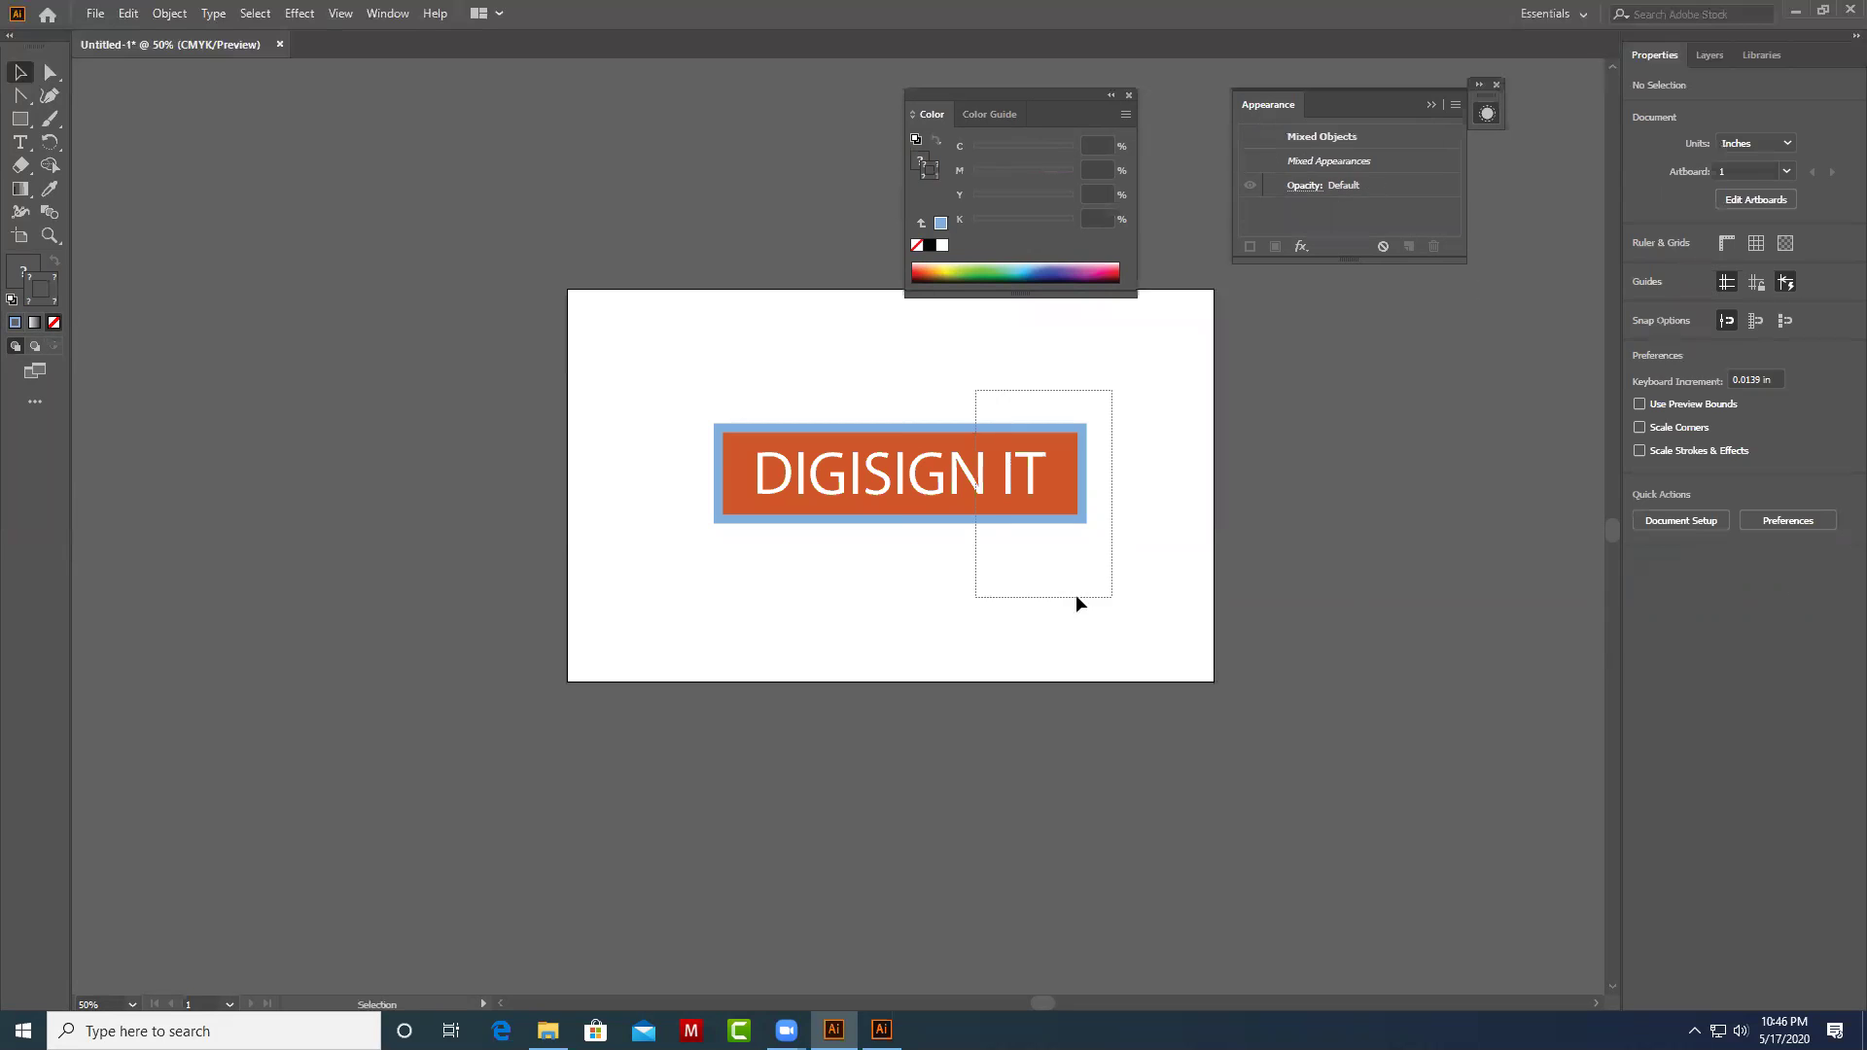
click(1100, 603)
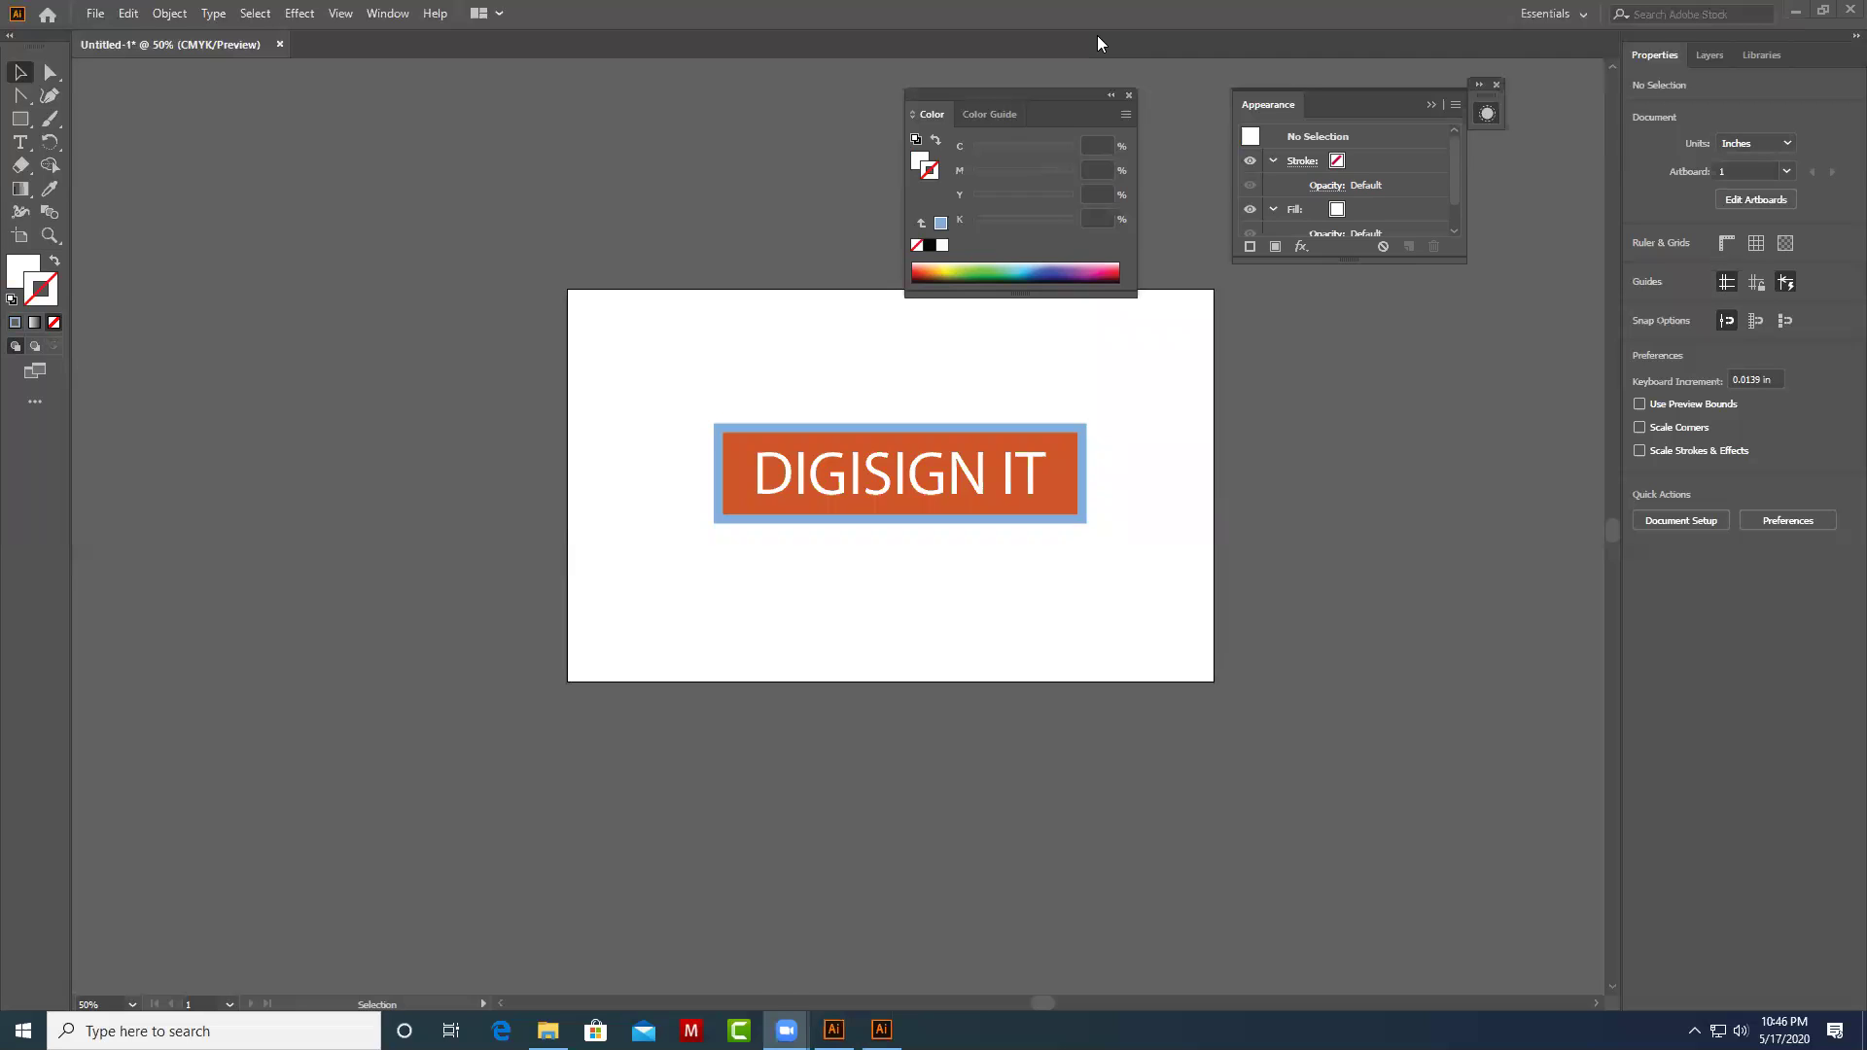
drag(1117, 373, 919, 554)
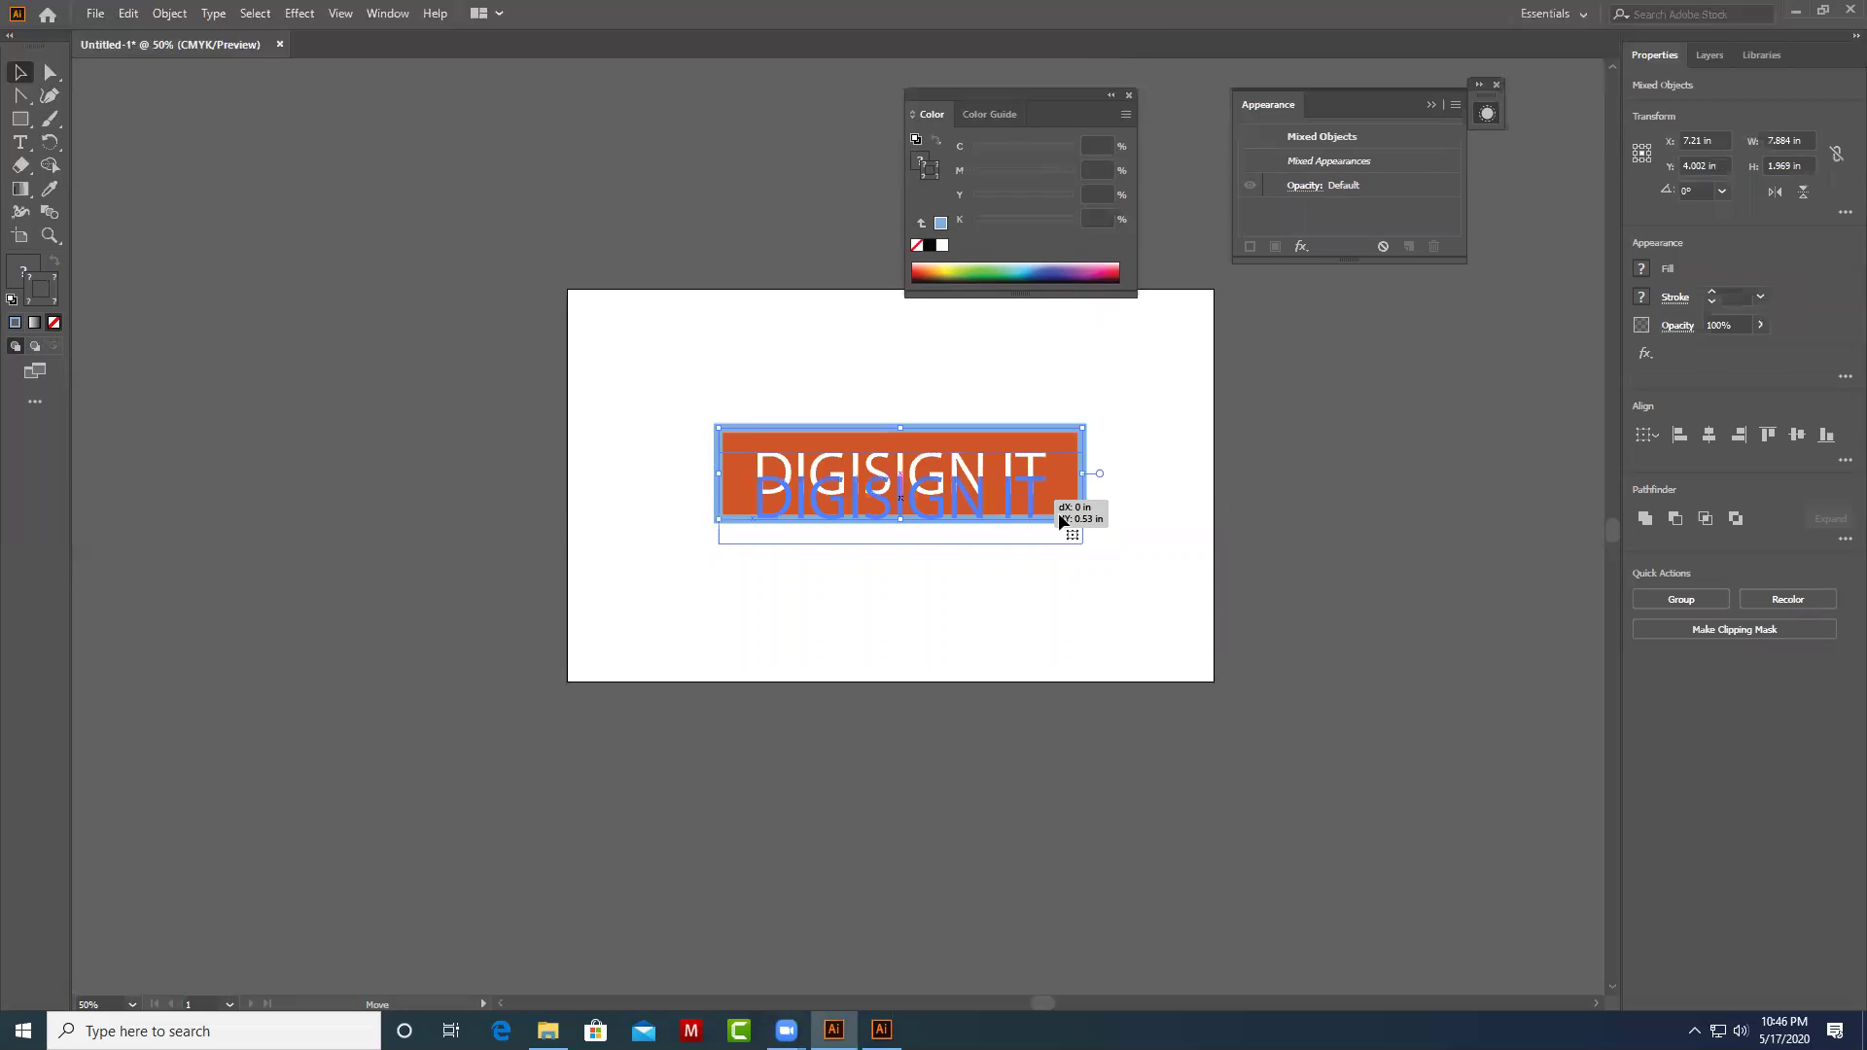
drag(1002, 494, 1064, 518)
click(1141, 552)
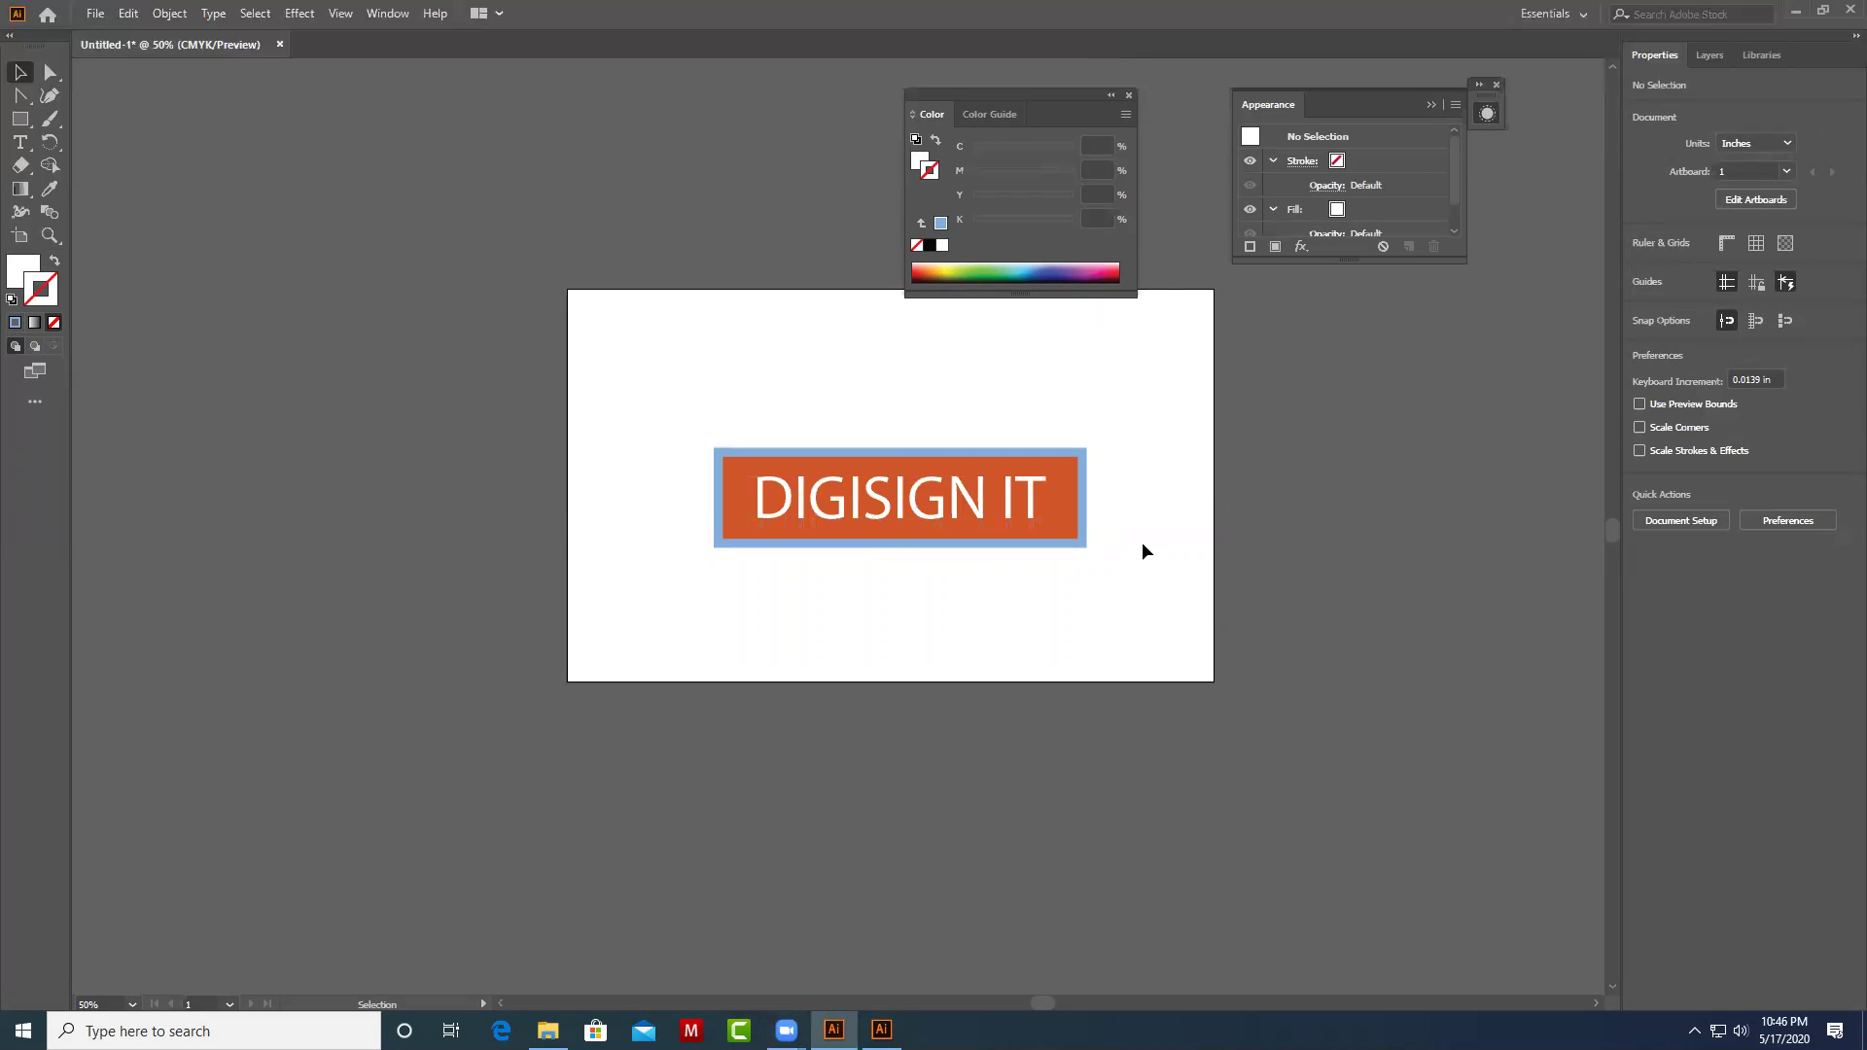
drag(1101, 442, 940, 588)
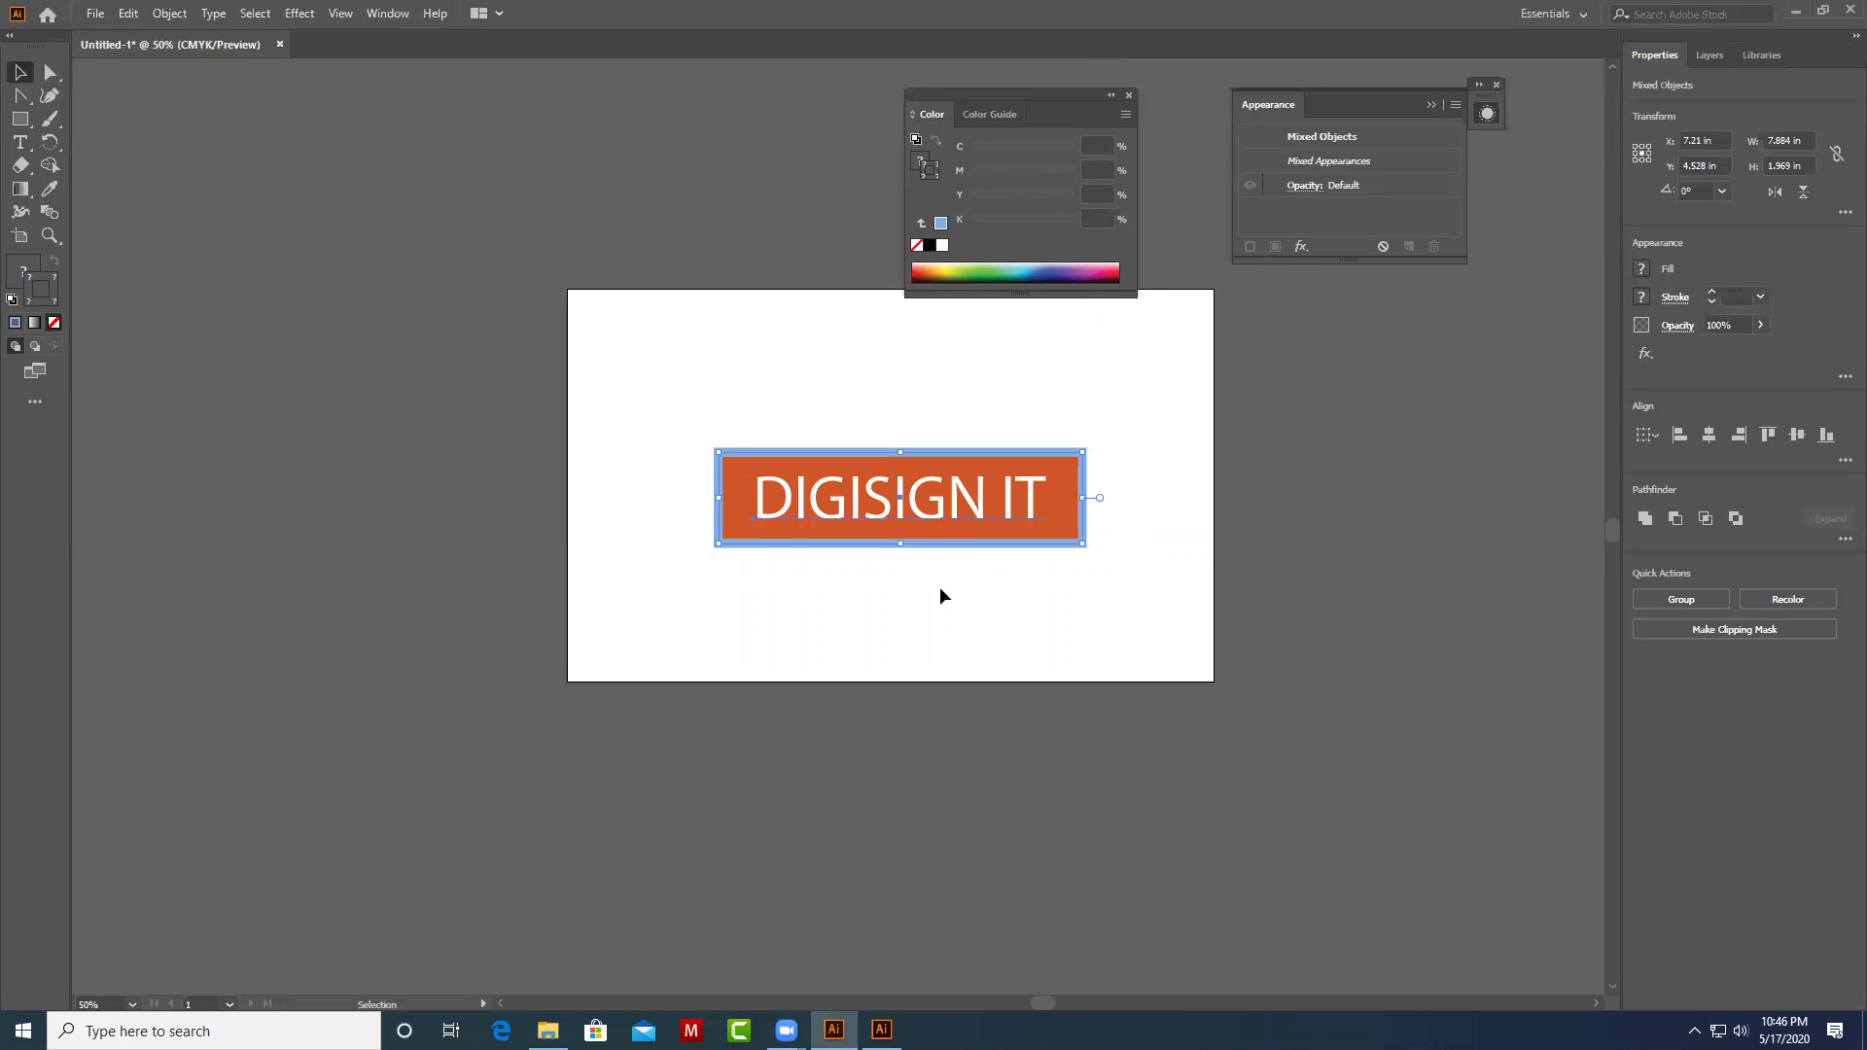
click(940, 586)
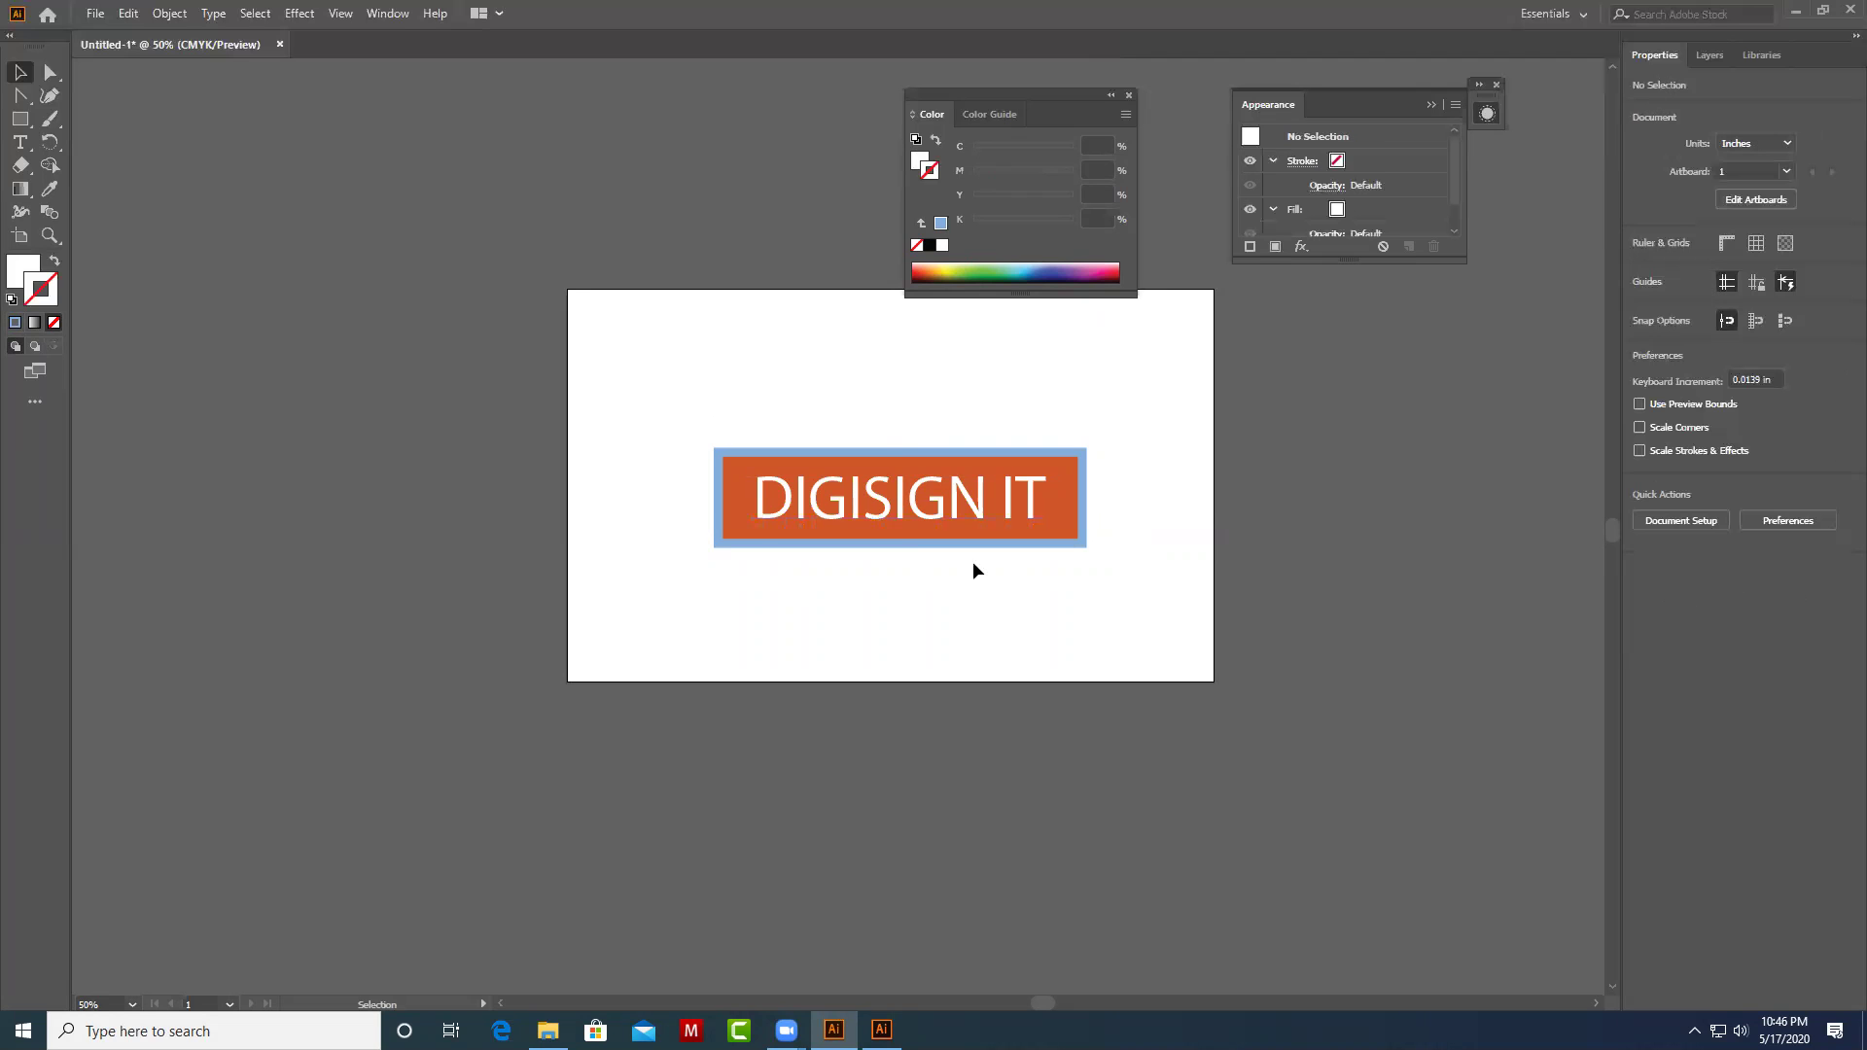
click(989, 510)
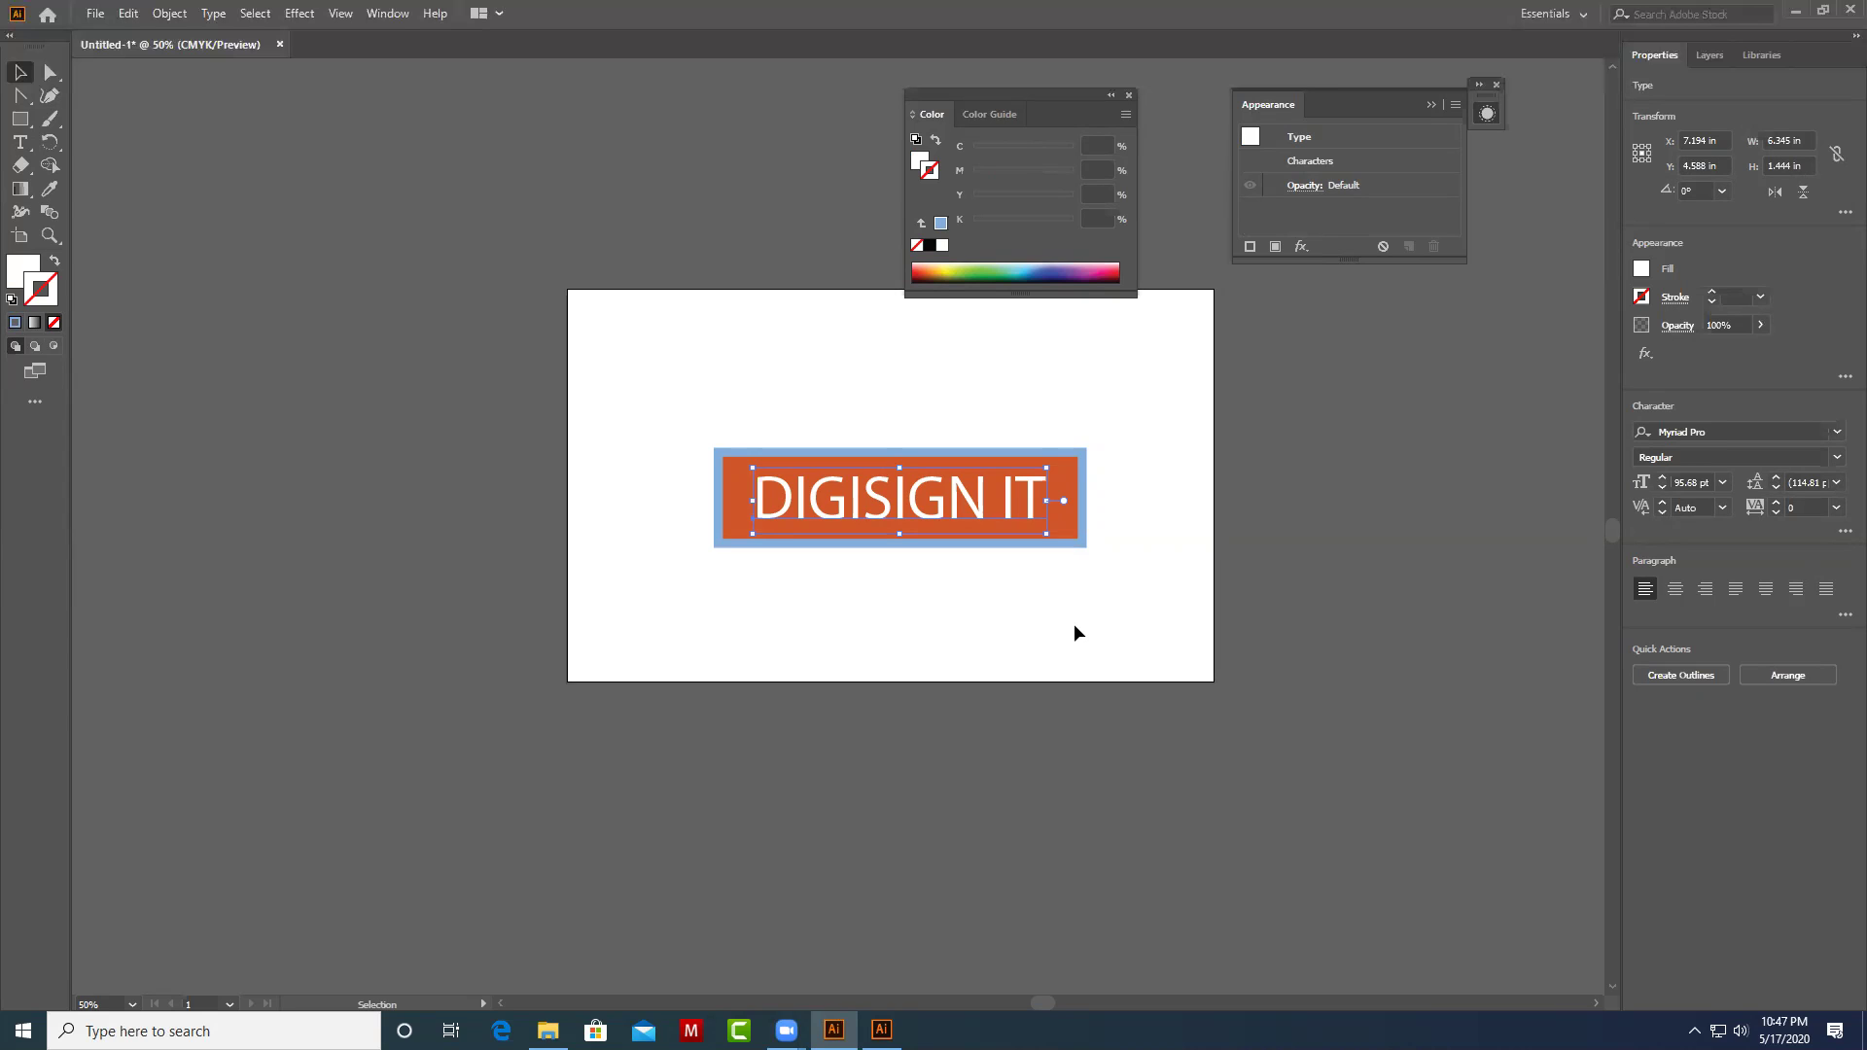
drag(1130, 425, 702, 644)
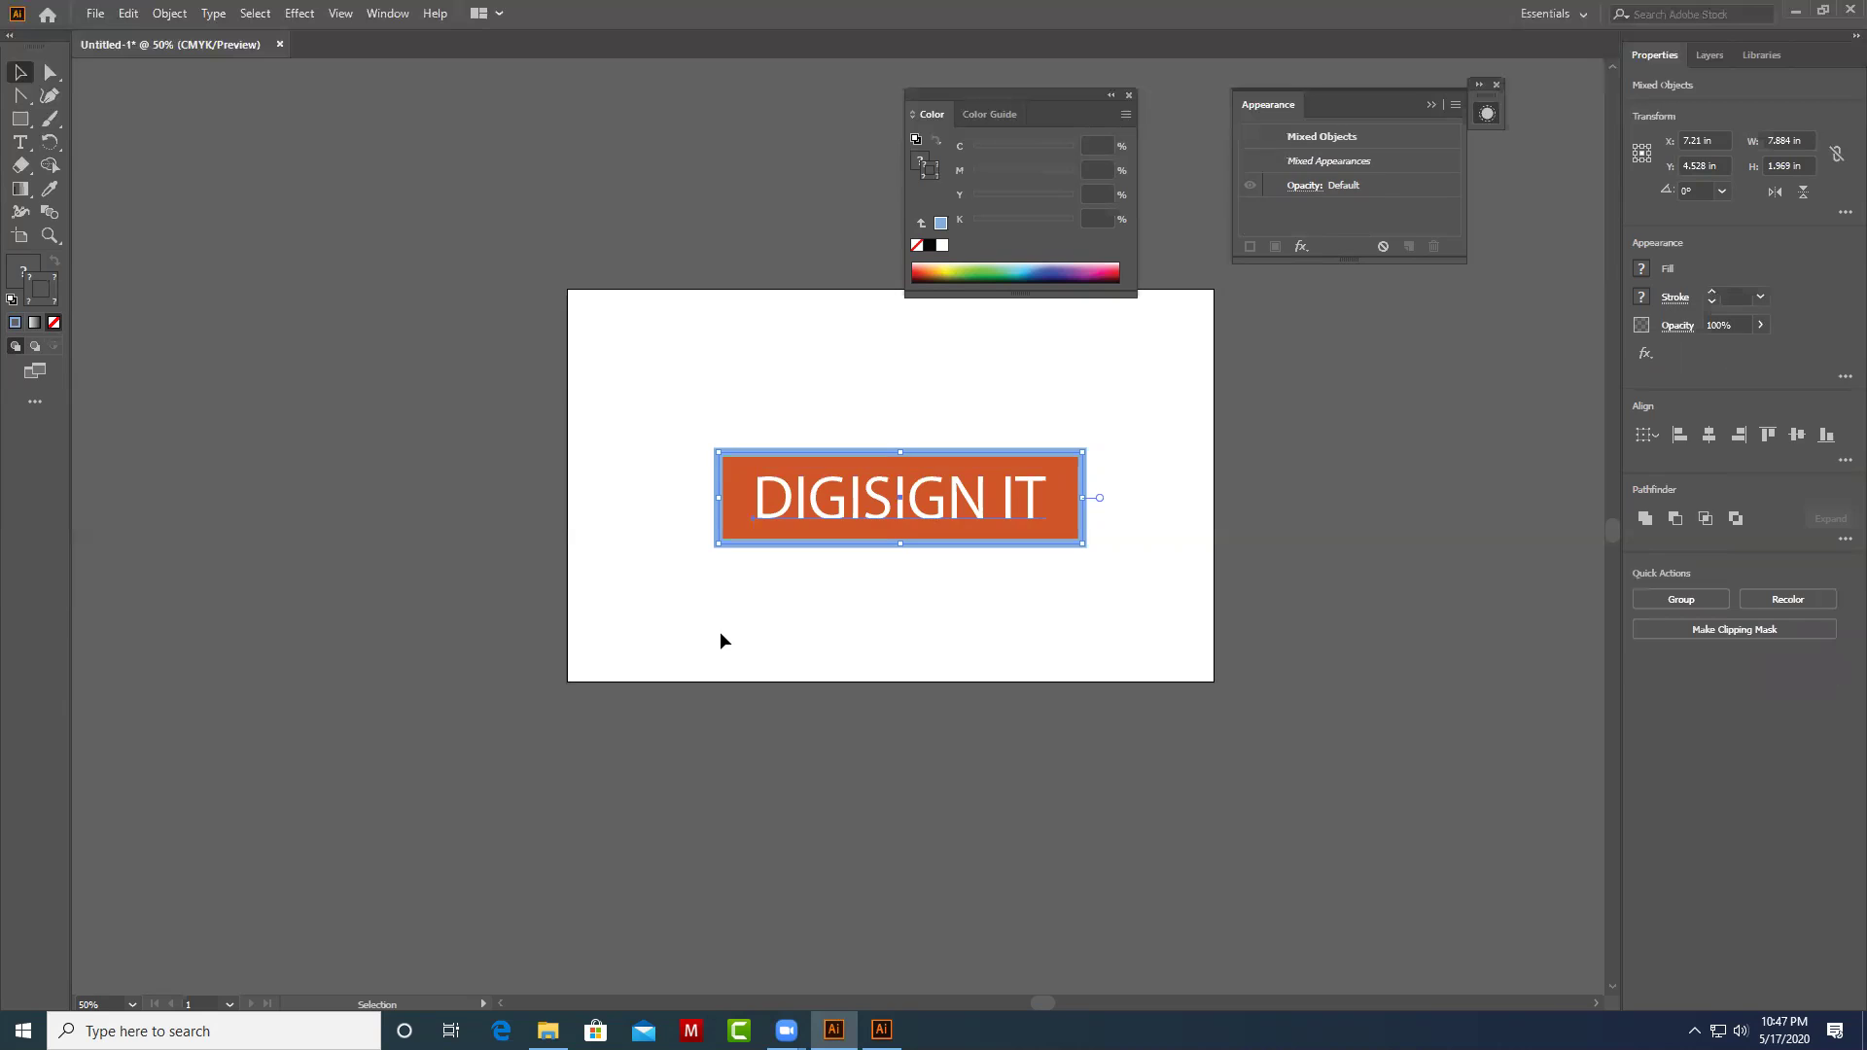
Delete the old badge and draw a white rectangle enlarged to about 7.88 × 4.2 in.
key(Delete)
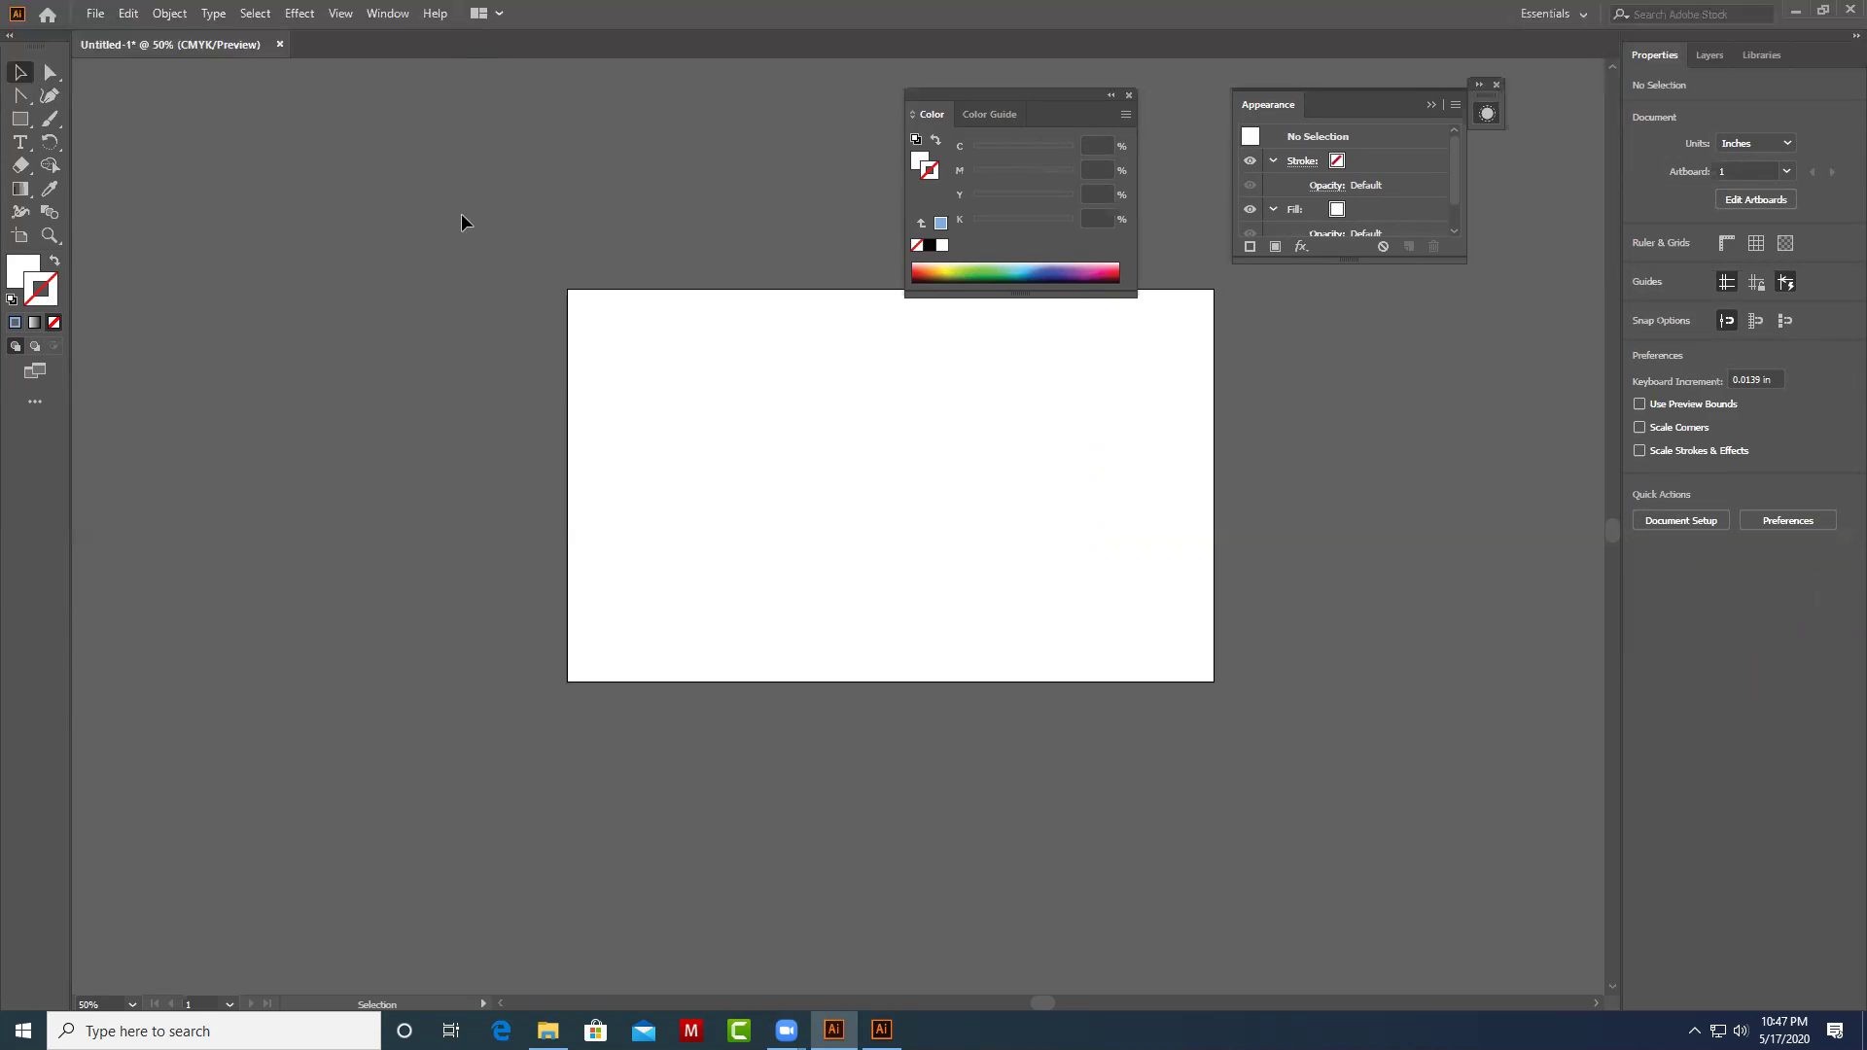
click(21, 119)
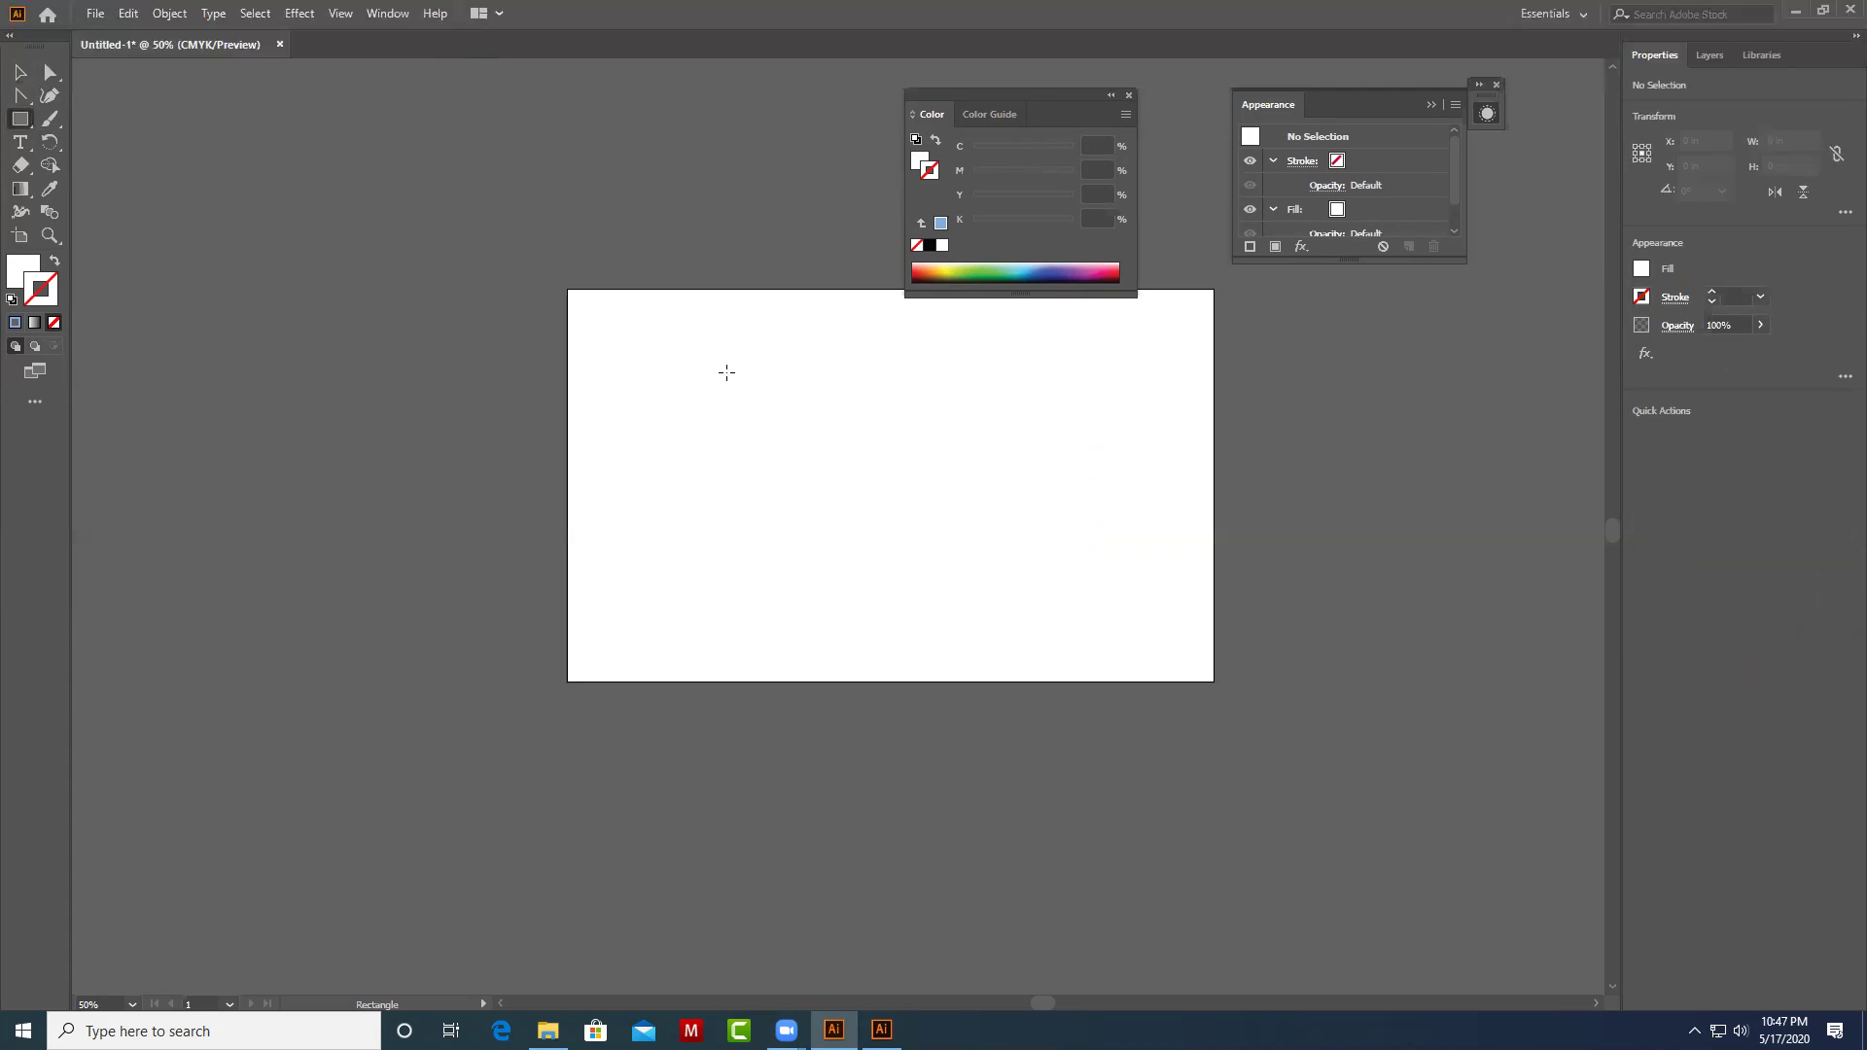
drag(726, 373, 1067, 551)
click(23, 78)
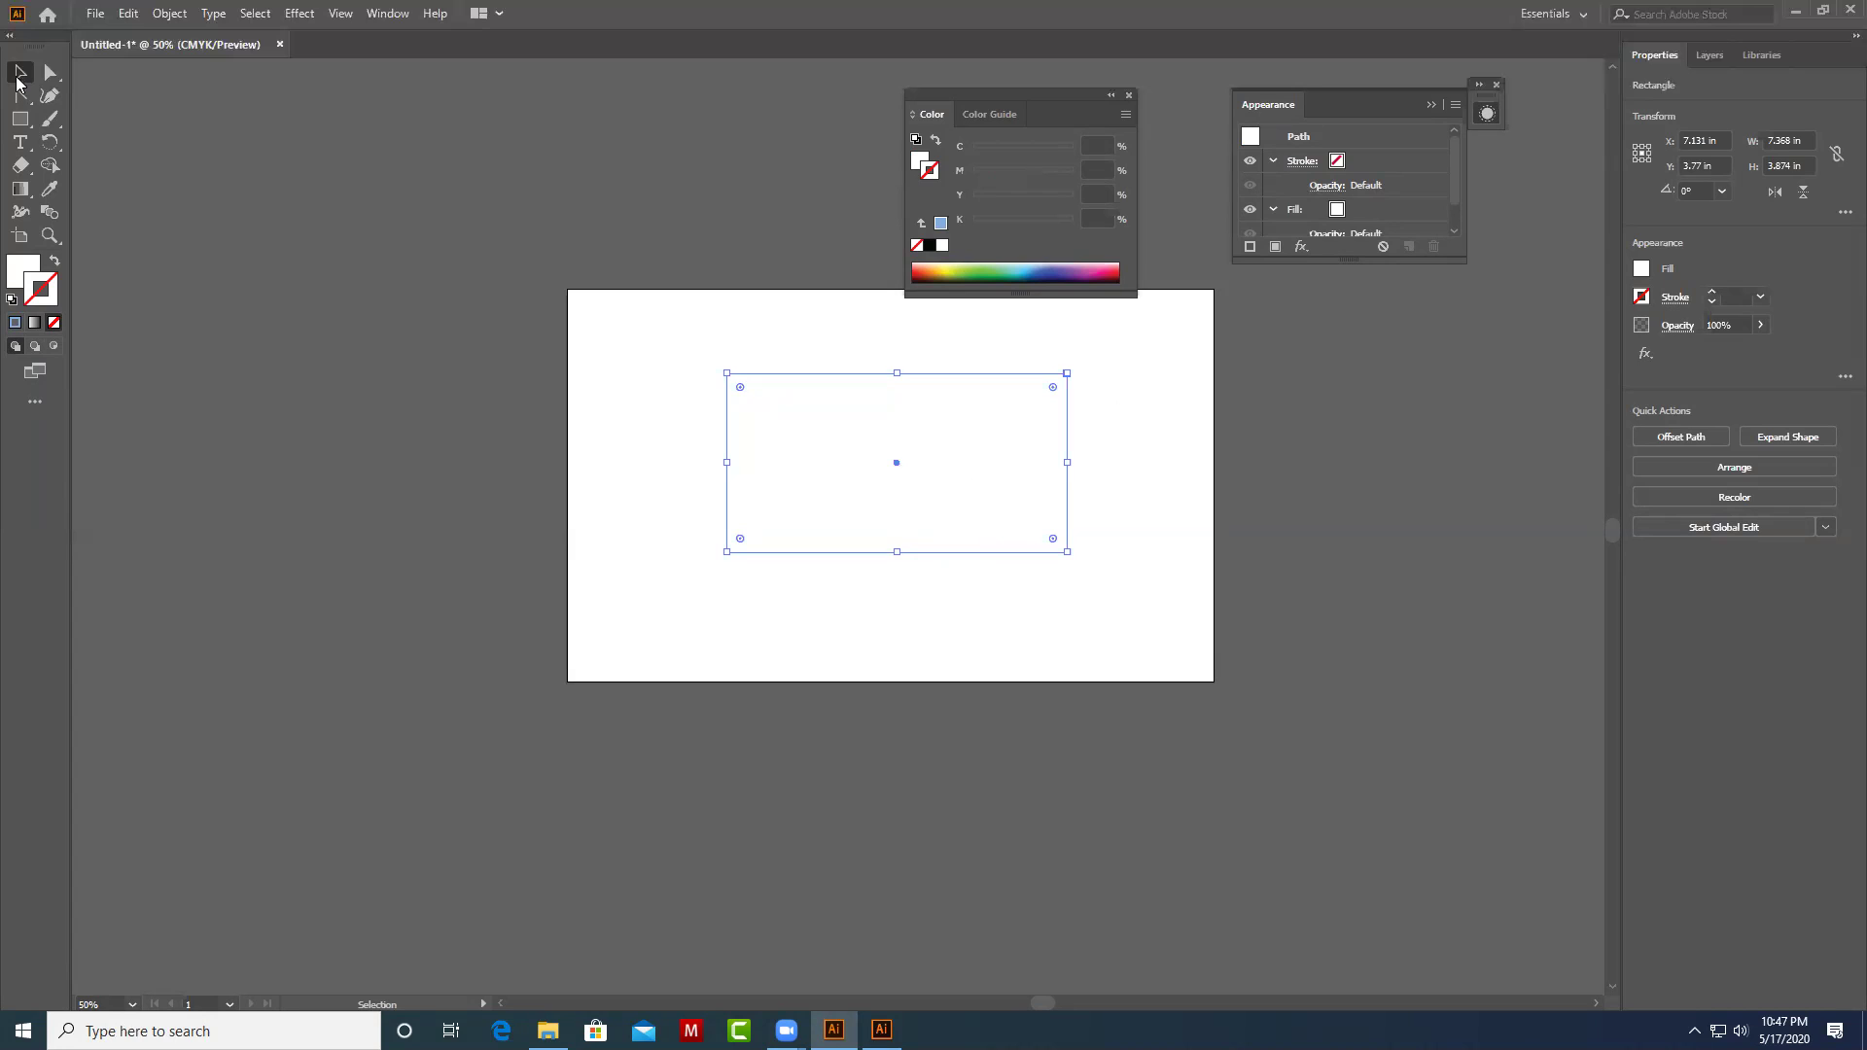
click(594, 365)
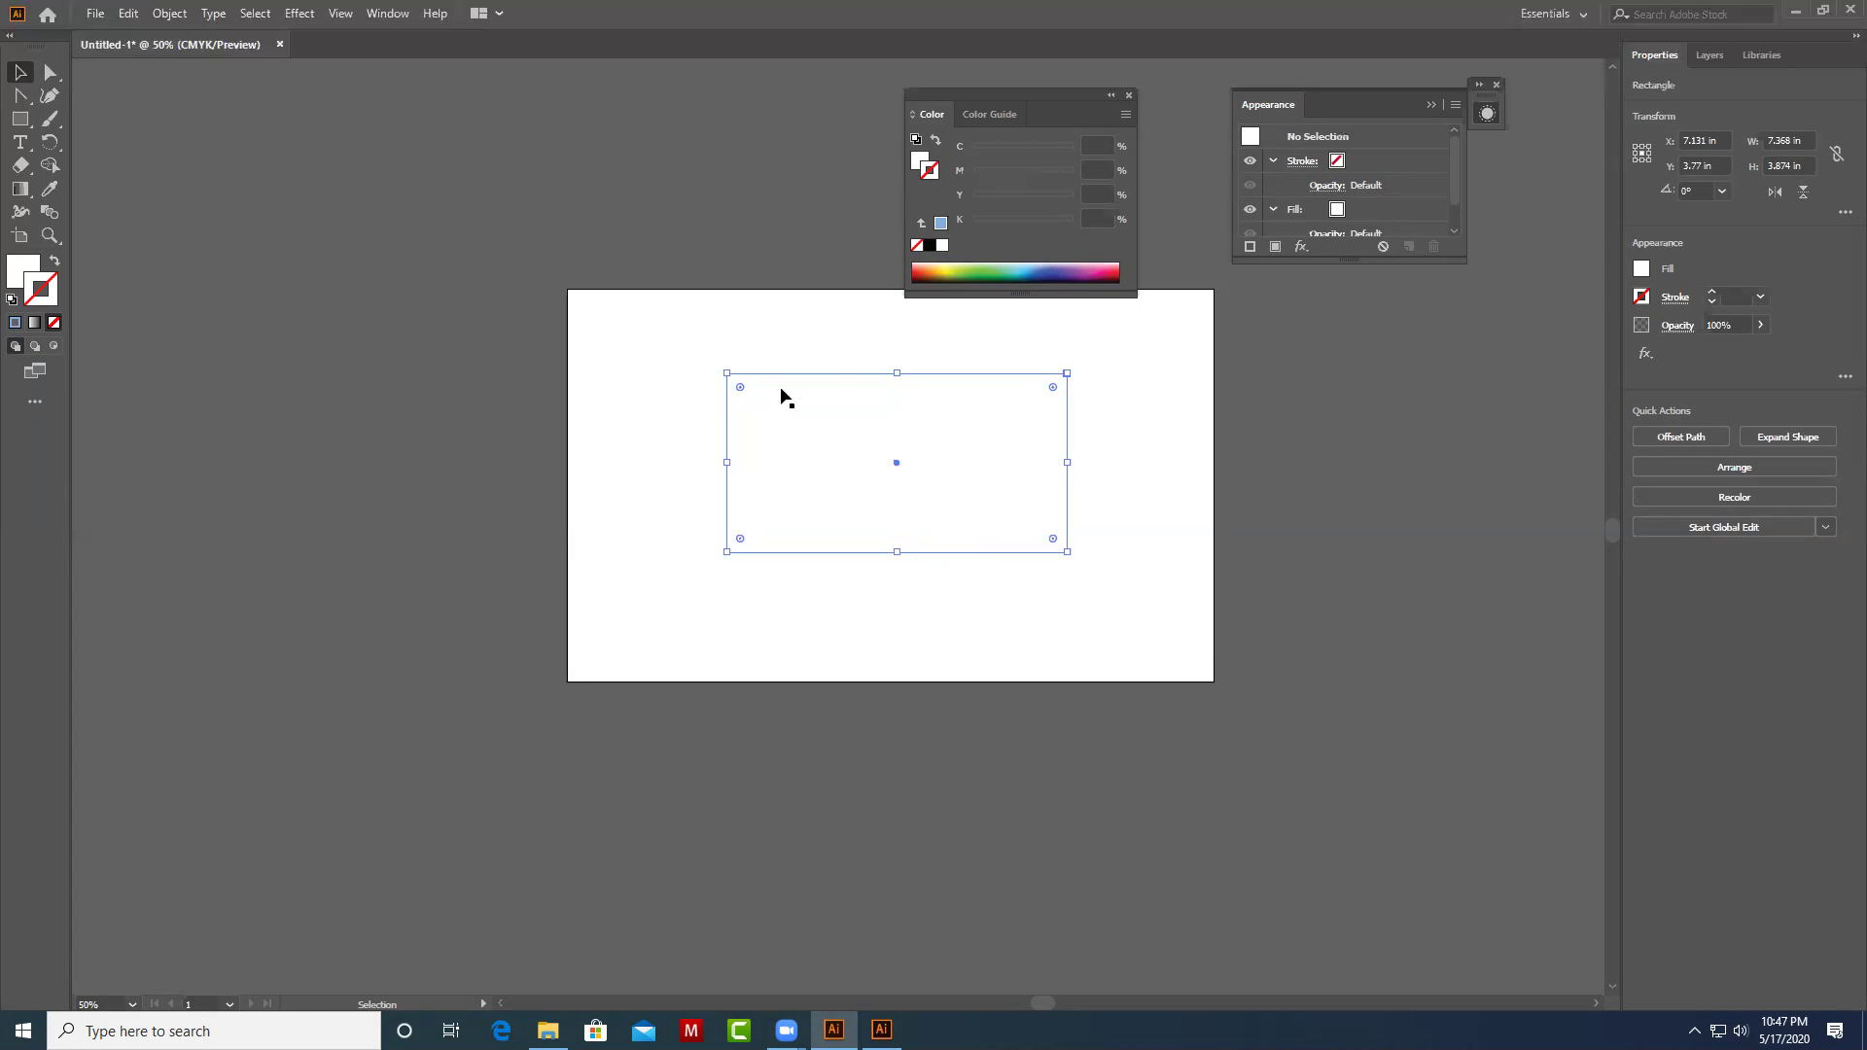
click(726, 373)
drag(1068, 554, 1095, 566)
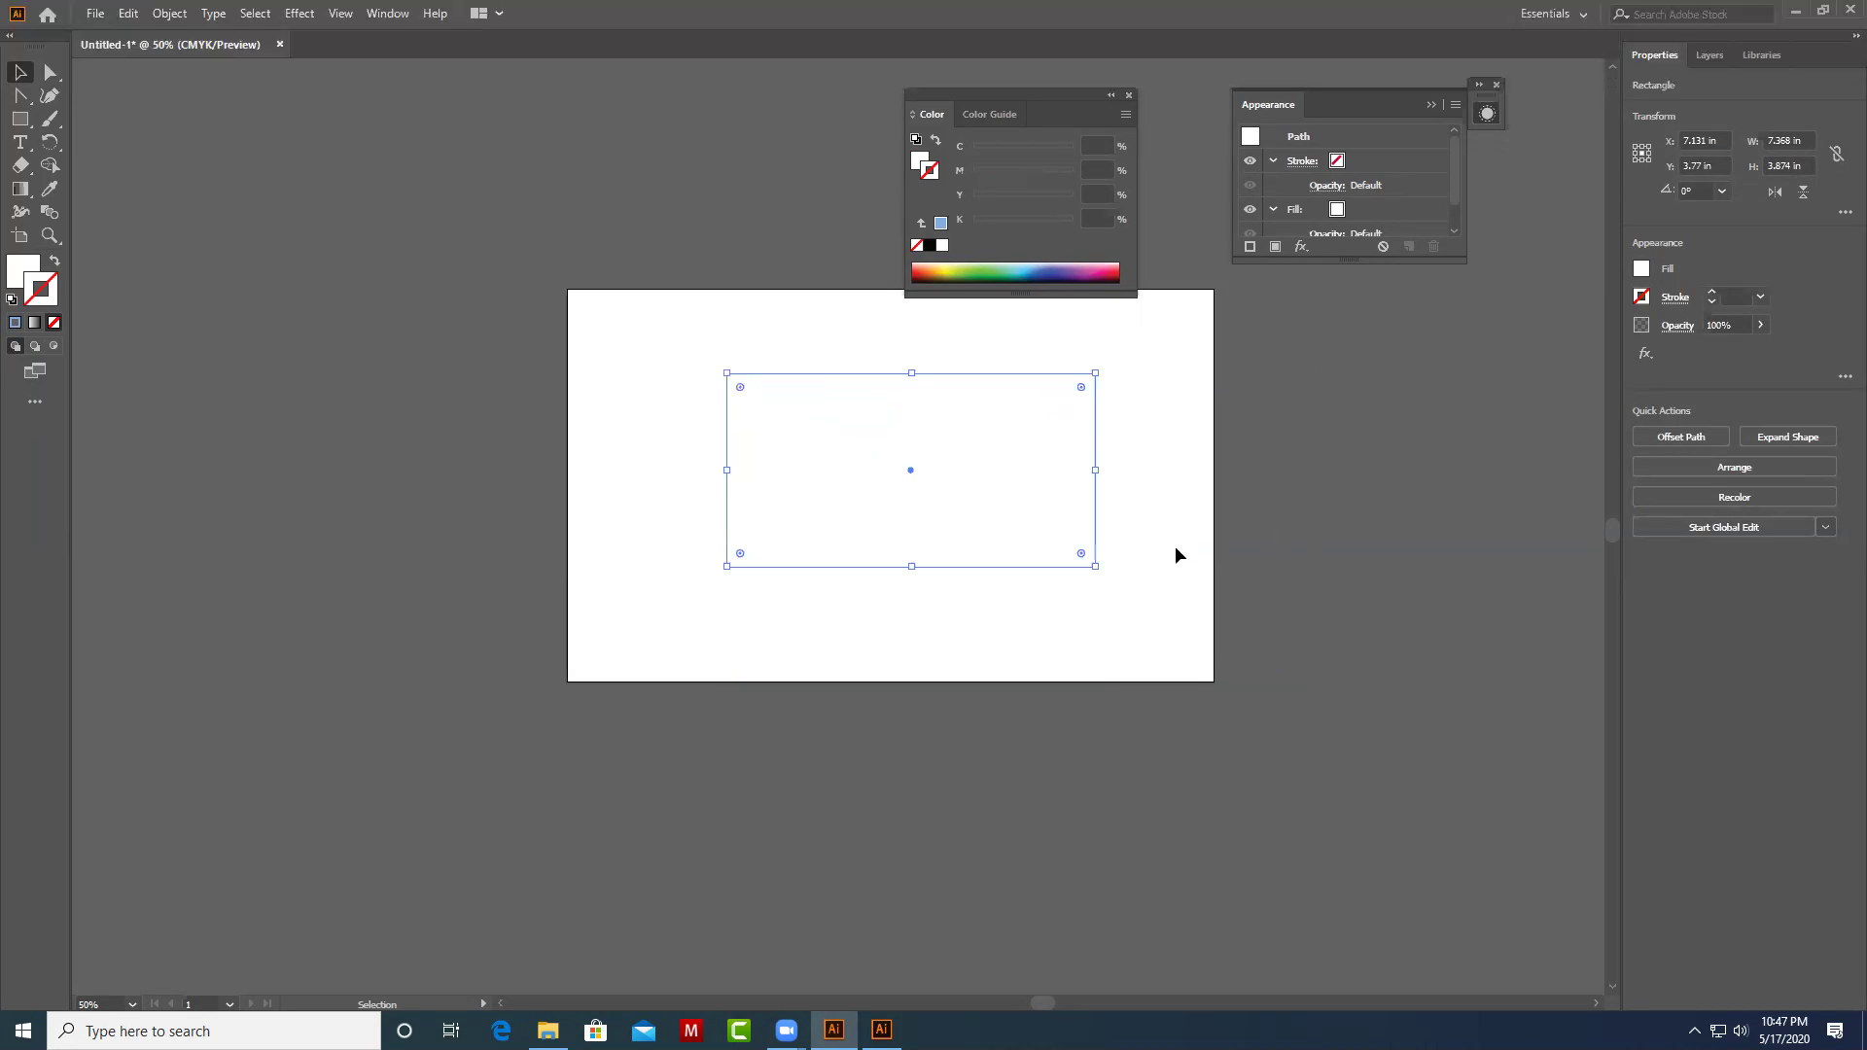
Fill the rectangle solid green and remove its outline.
click(988, 268)
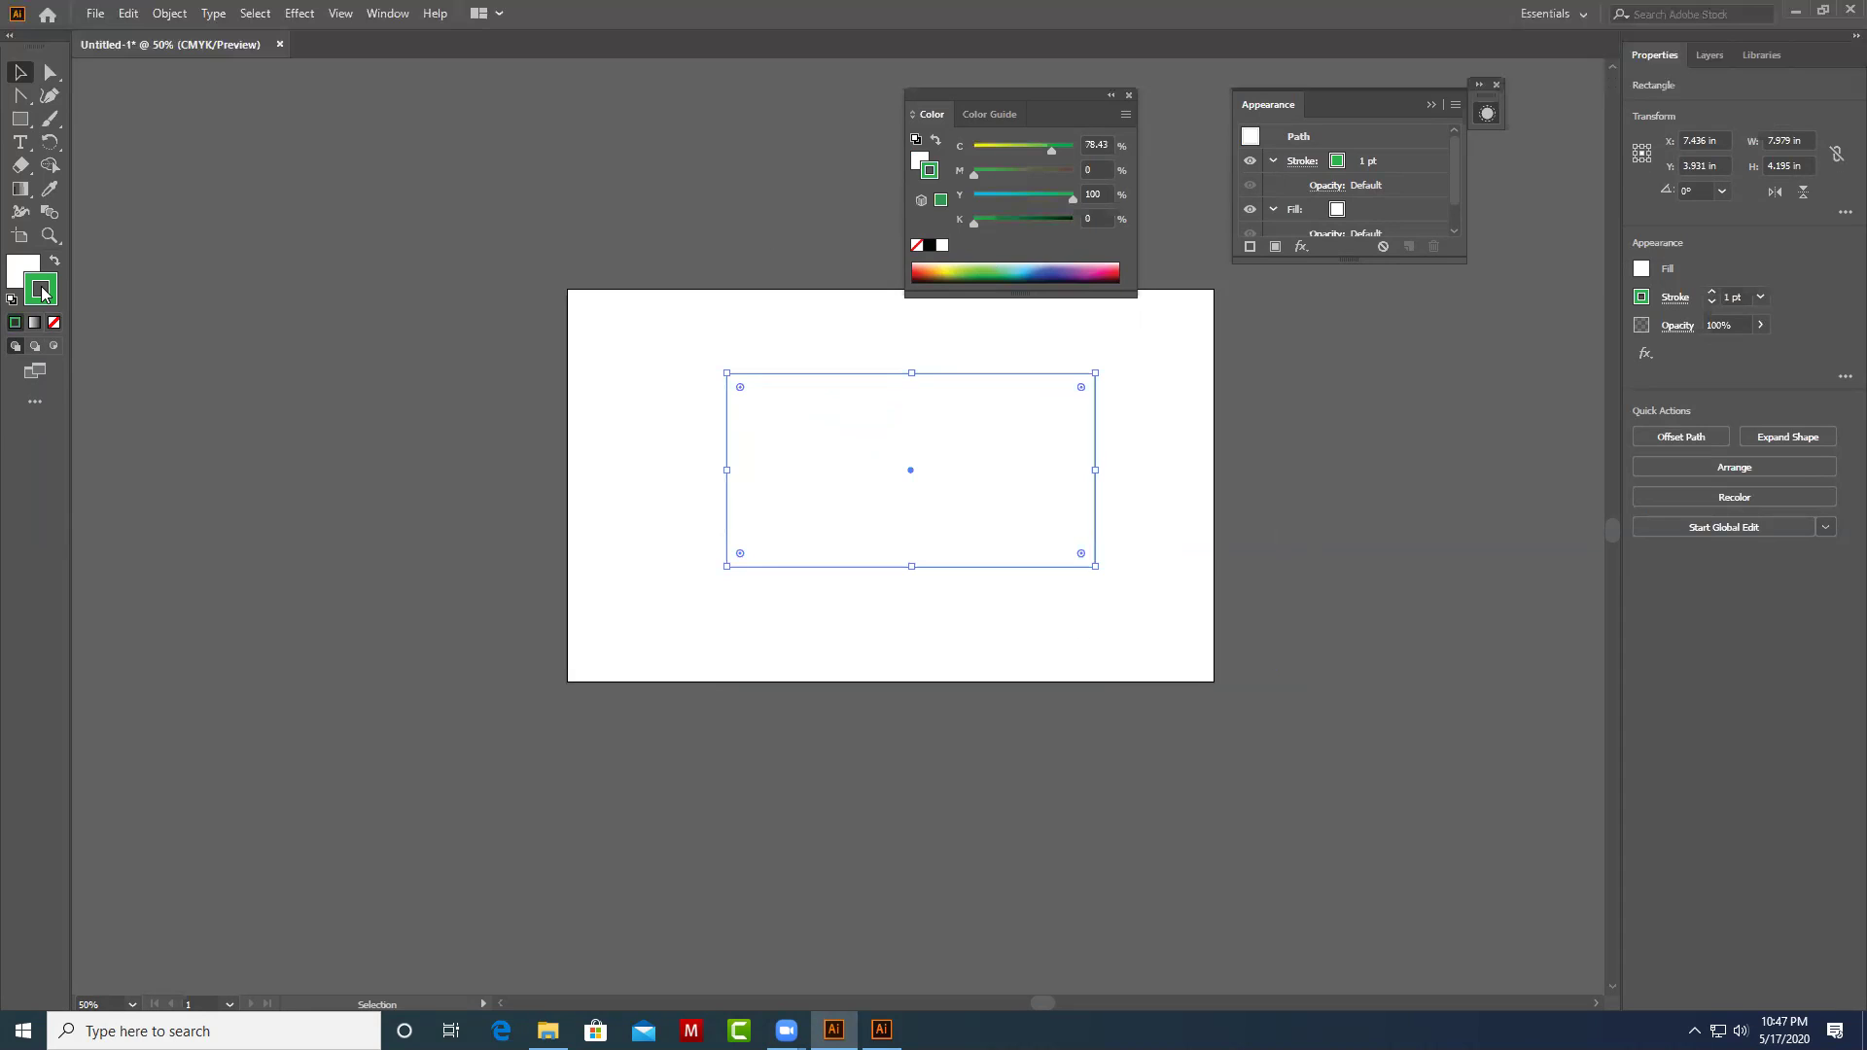
drag(45, 292, 21, 272)
click(55, 326)
click(1193, 563)
Reposition the green rectangle slightly down and left toward the centre.
click(1016, 486)
drag(1001, 492, 994, 504)
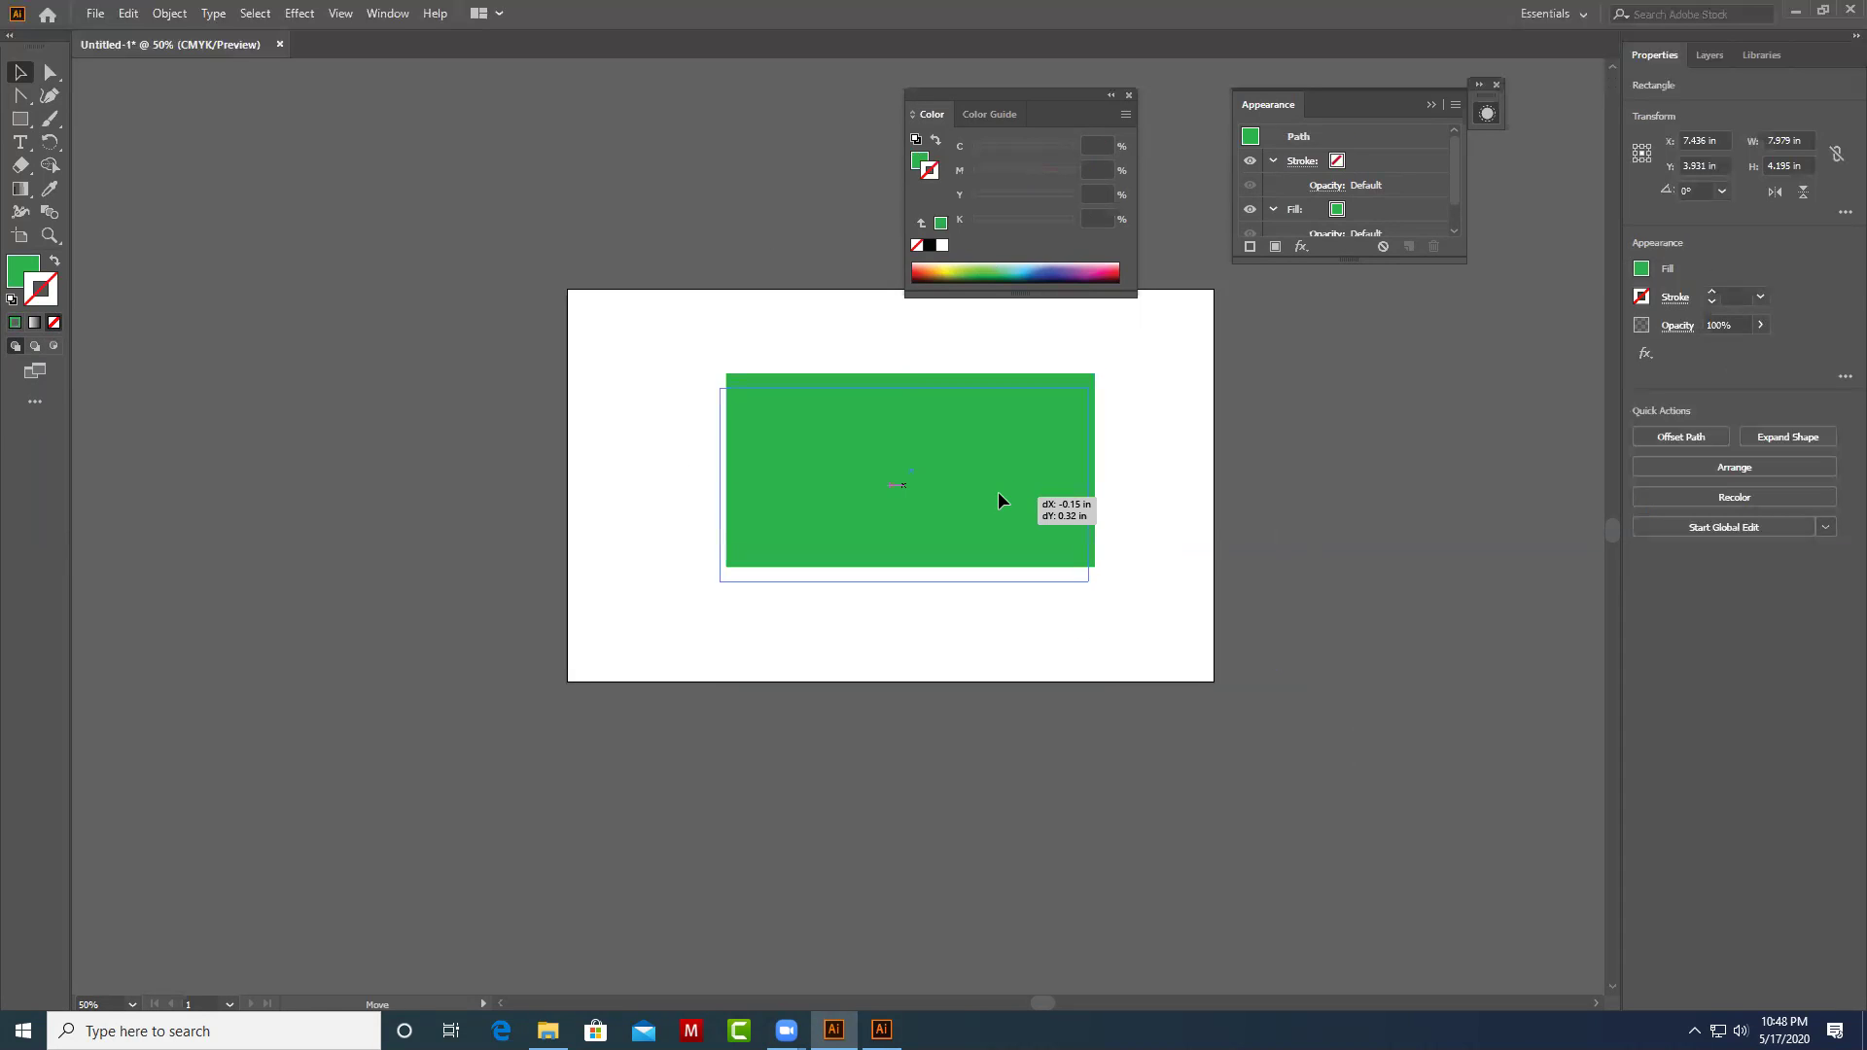
click(1122, 487)
click(1034, 506)
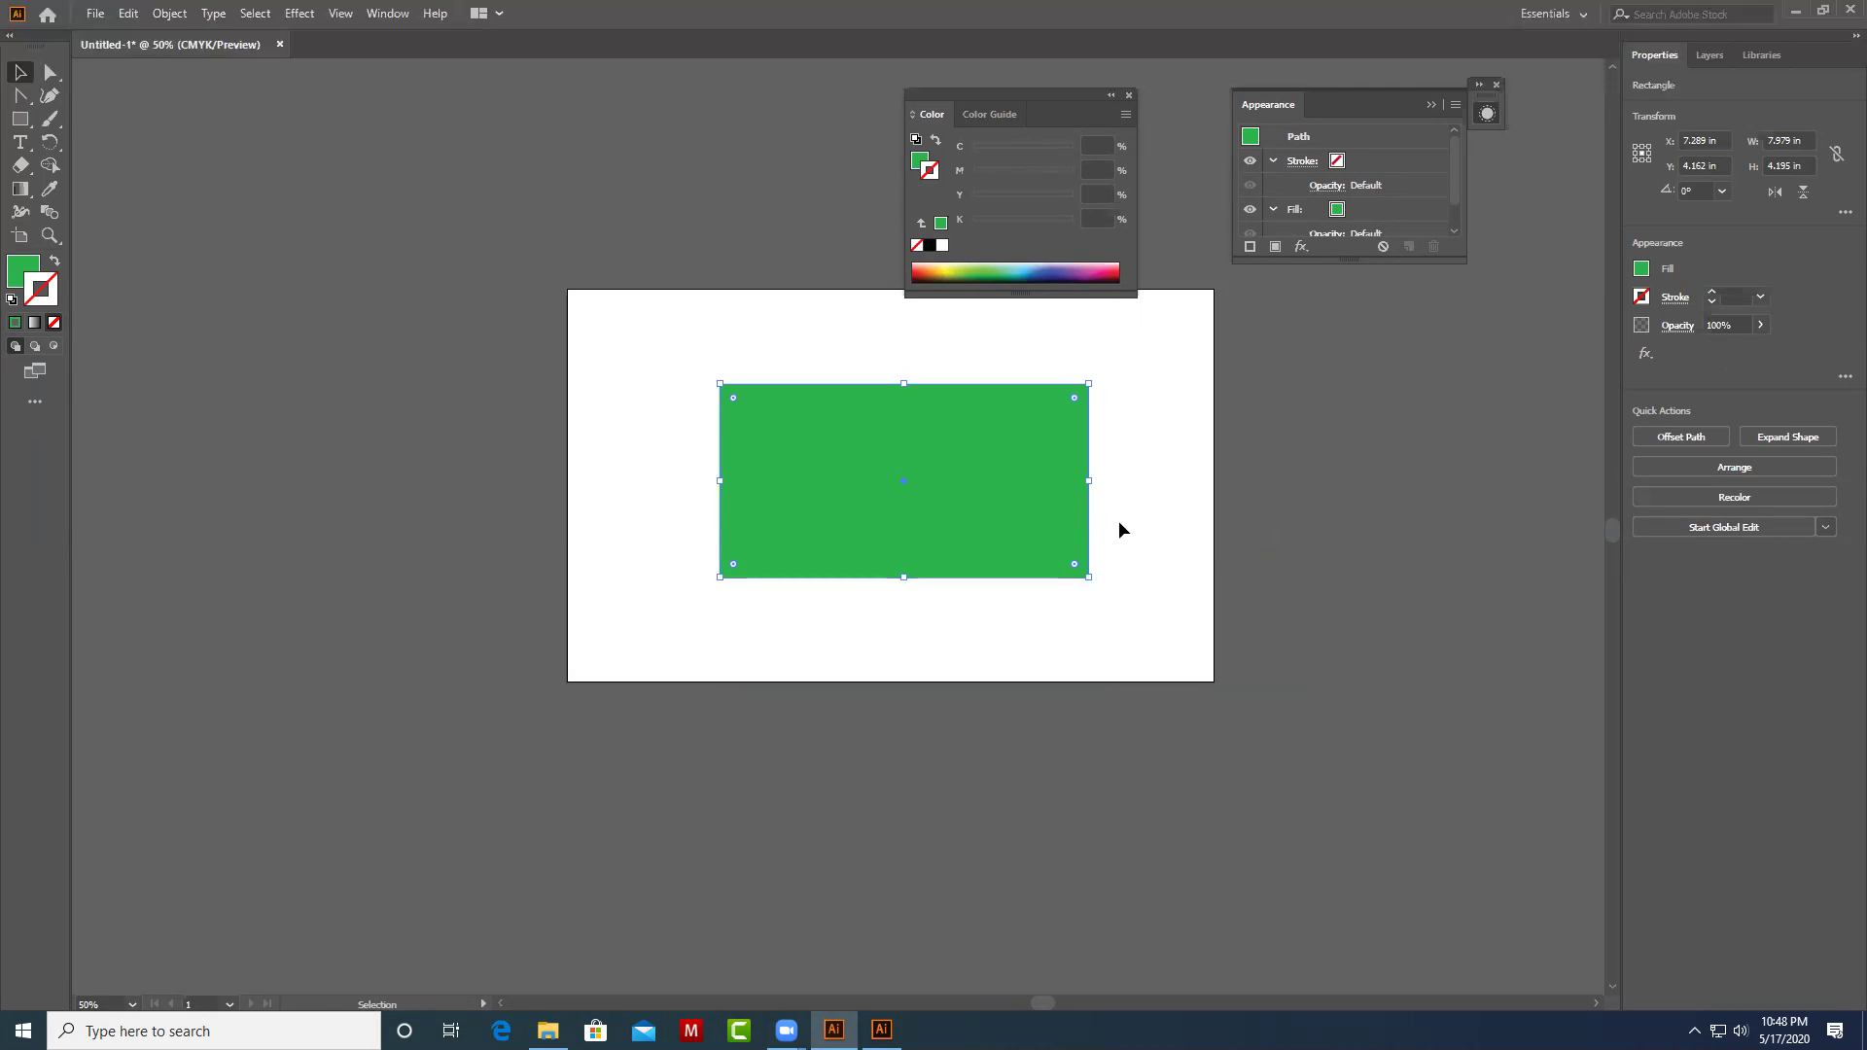
drag(1011, 521, 1176, 515)
click(1176, 515)
Add Lorem ipsum placeholder text on the rectangle, enlarge it, make it white, and centre it.
click(20, 142)
click(828, 469)
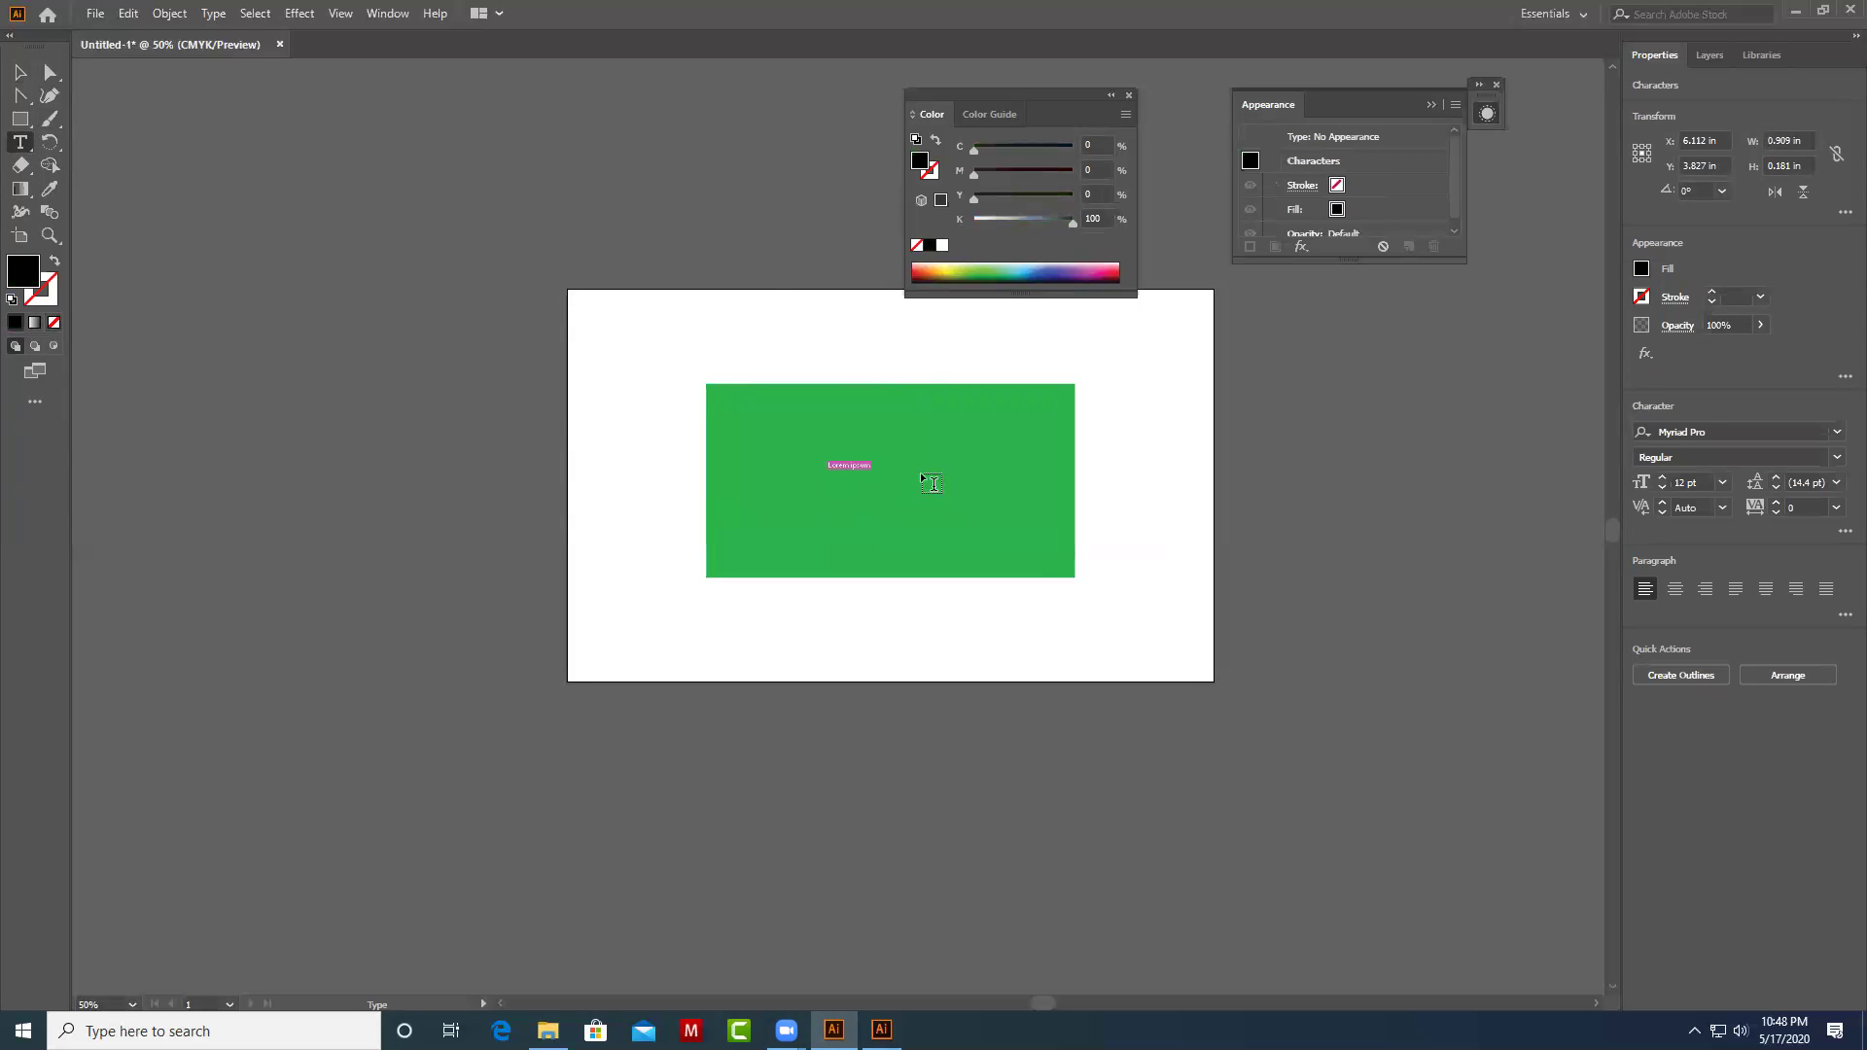
click(21, 72)
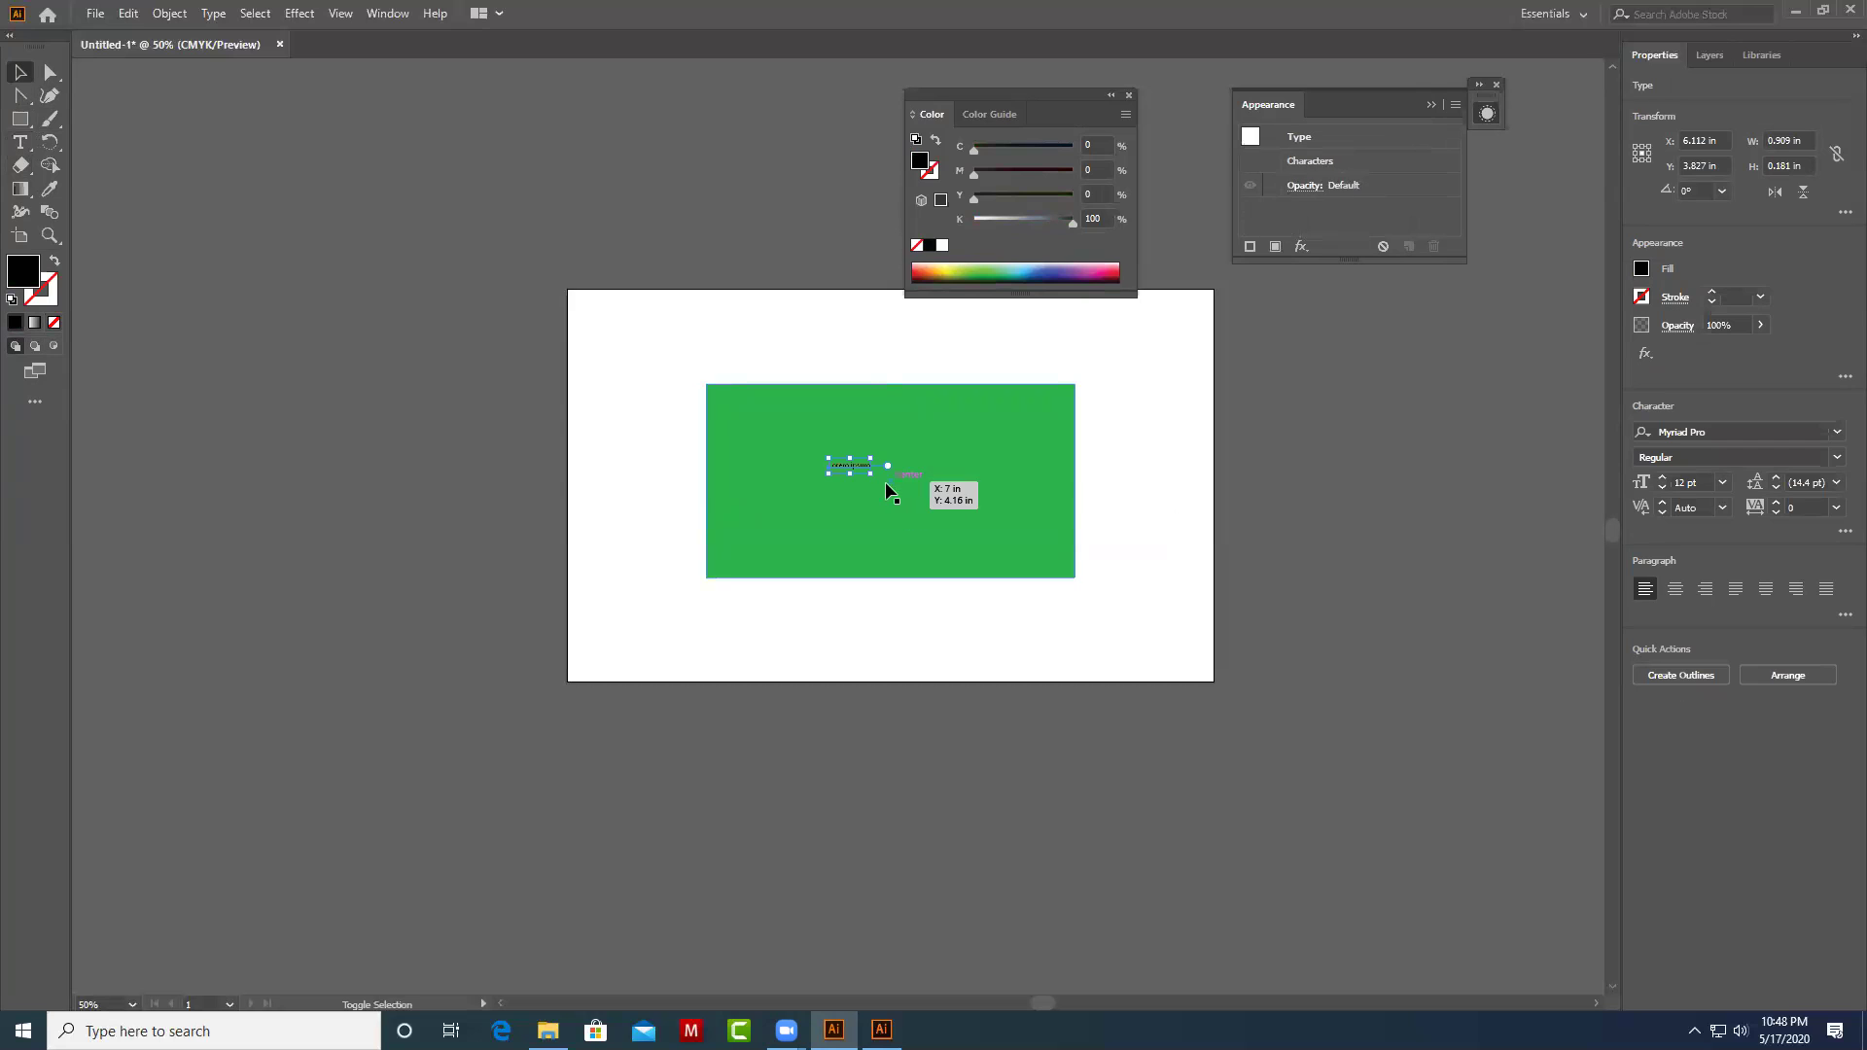
mouse_move(885, 486)
mouse_down()
mouse_move(1047, 506)
mouse_move(982, 486)
mouse_up()
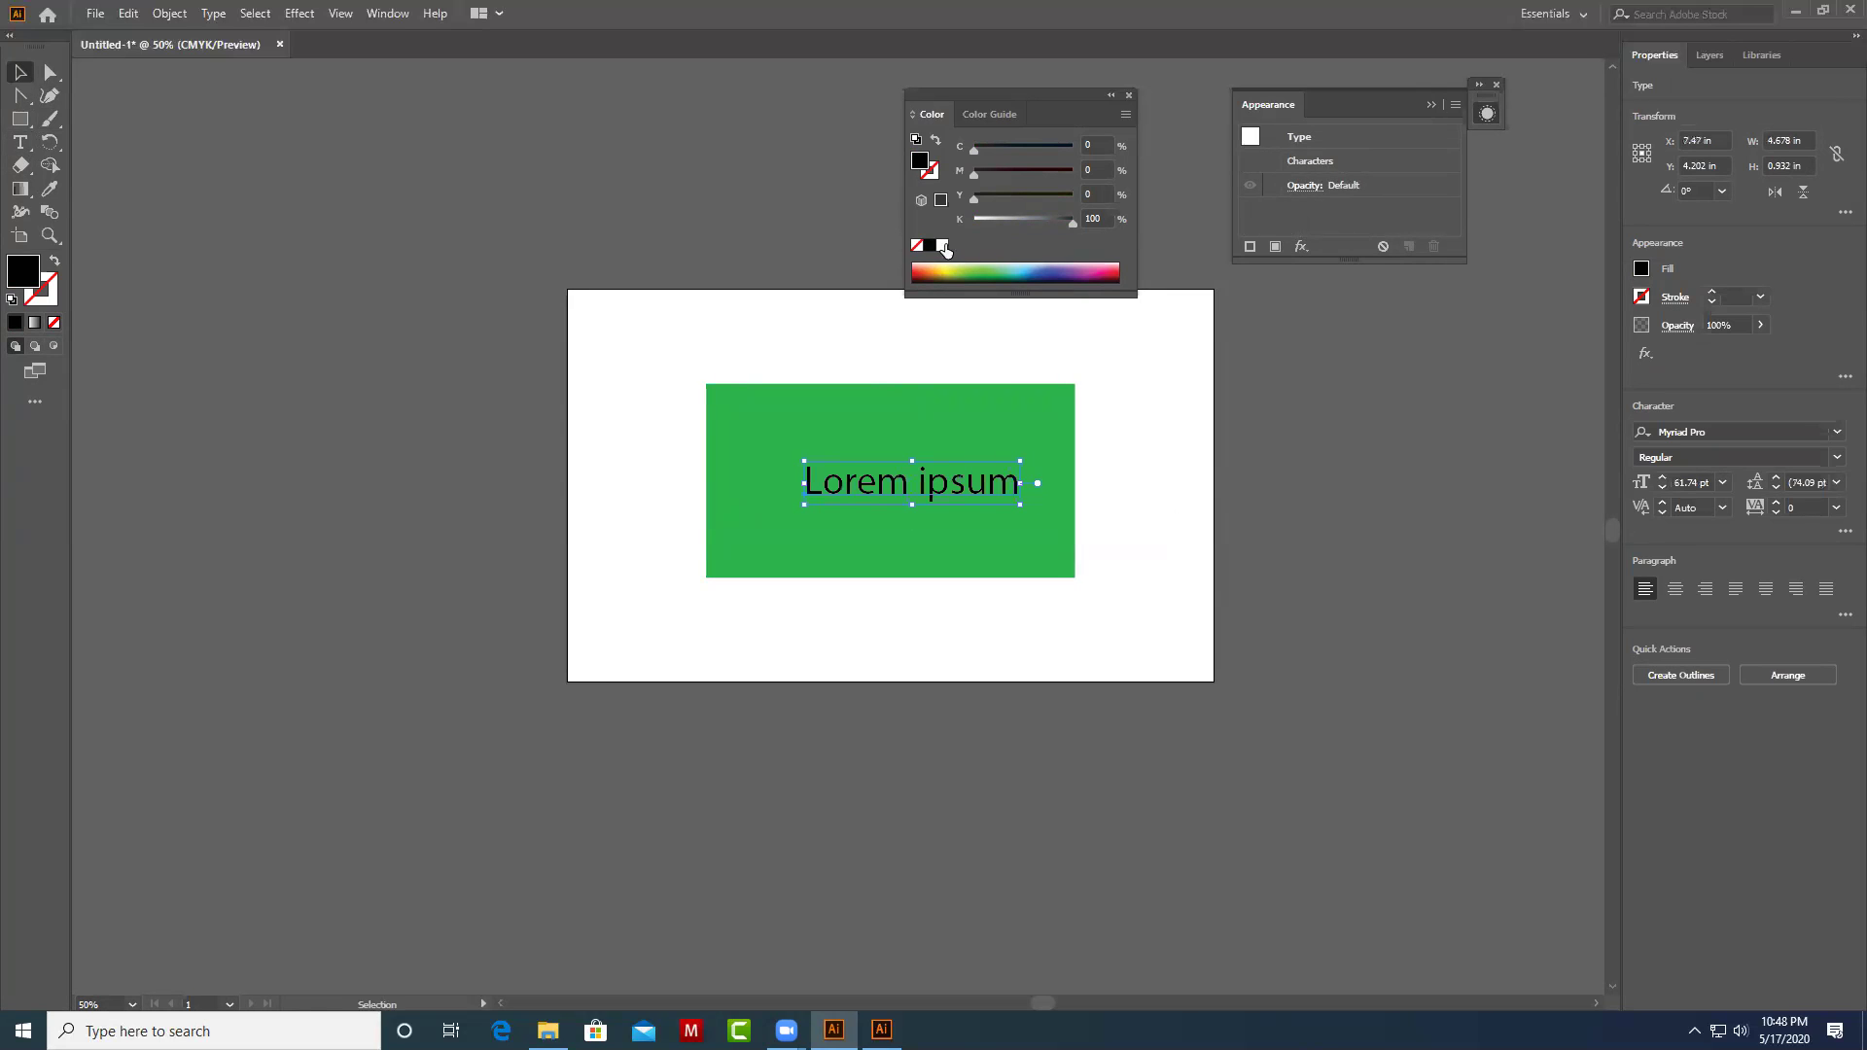
click(942, 246)
click(1179, 491)
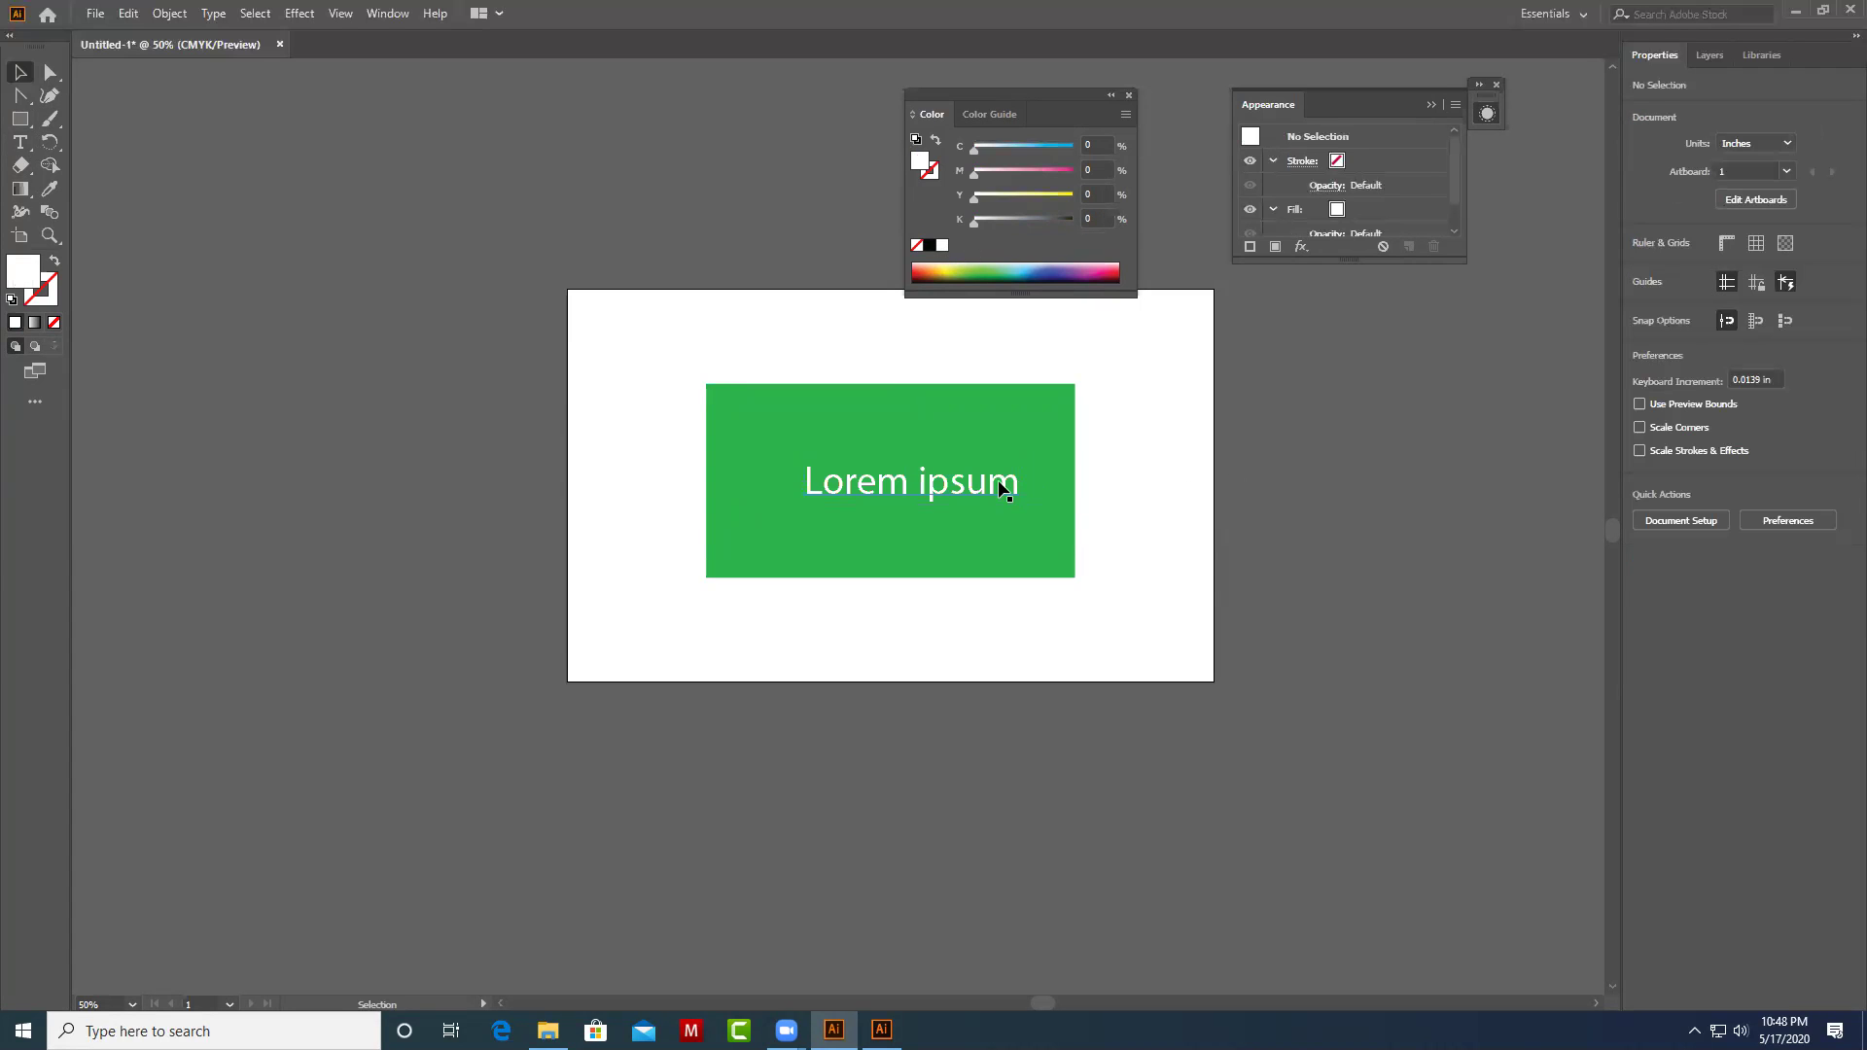
drag(999, 483, 982, 476)
click(1159, 487)
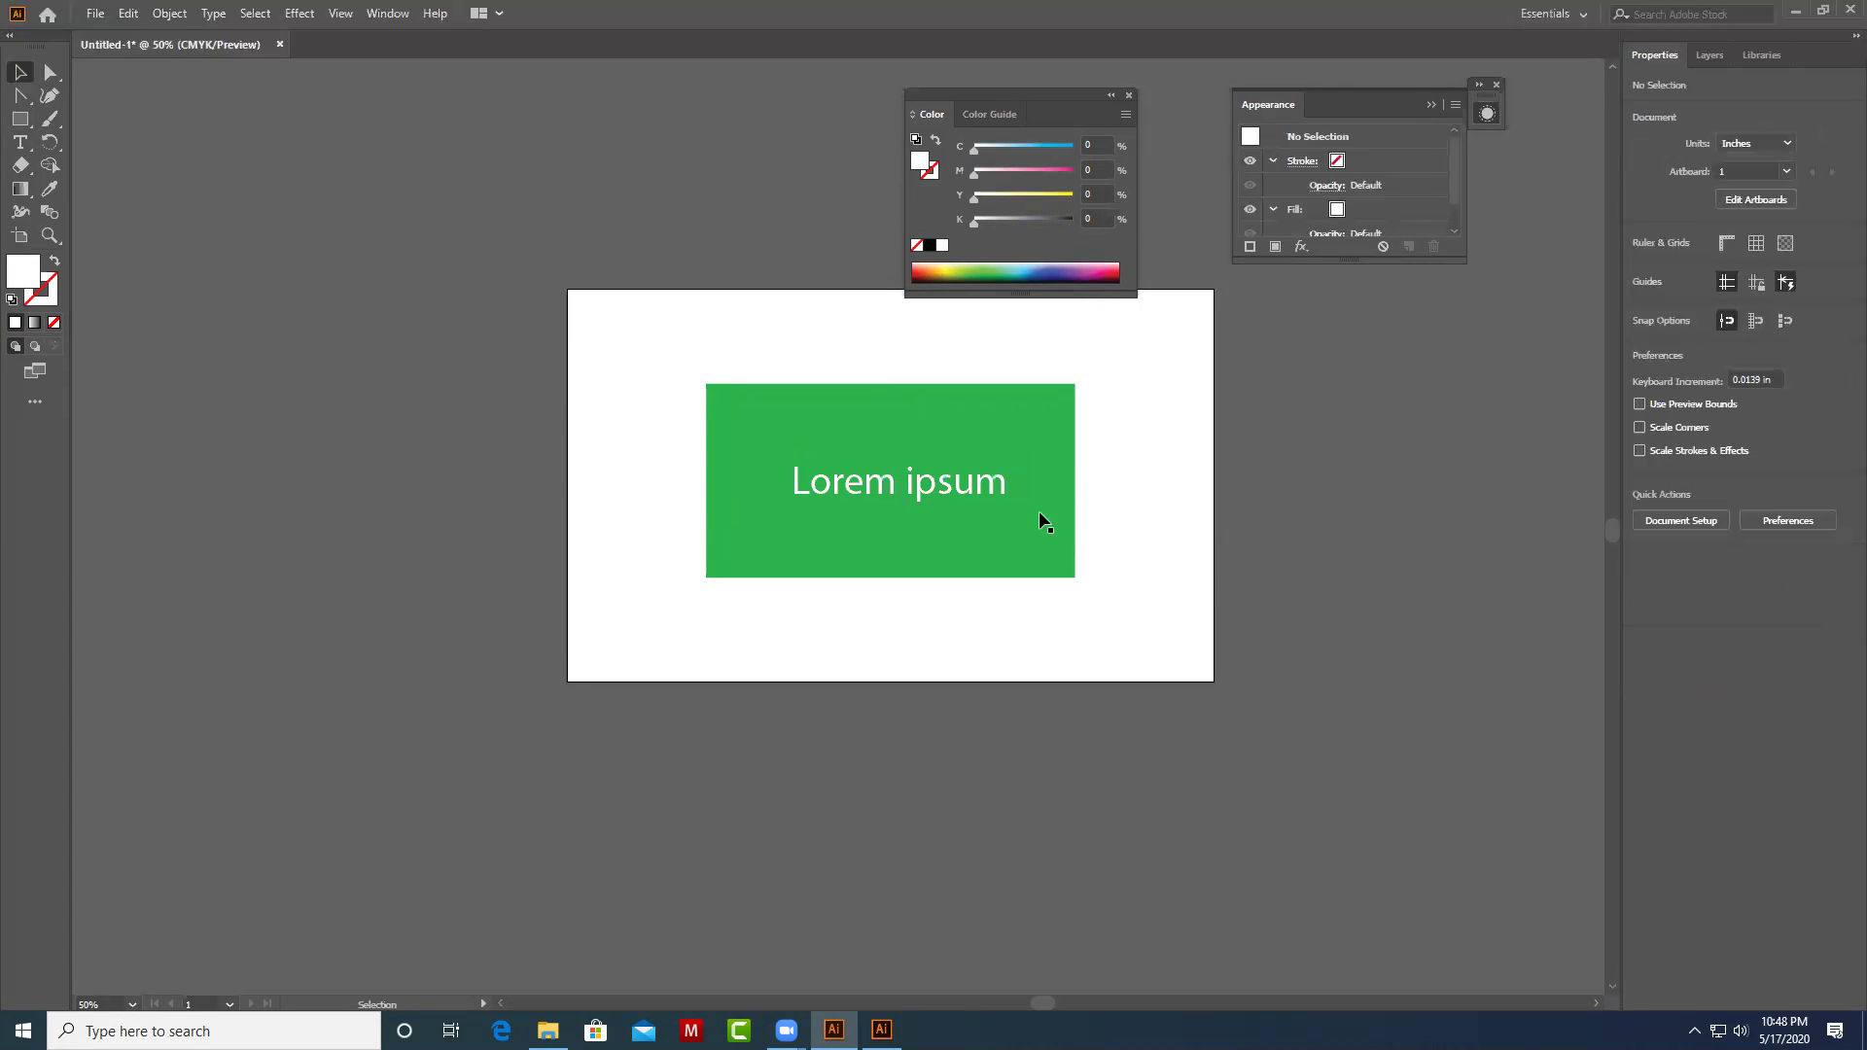
Draw an inner rectangle around the text with a 2 pt white outline and no fill.
click(20, 118)
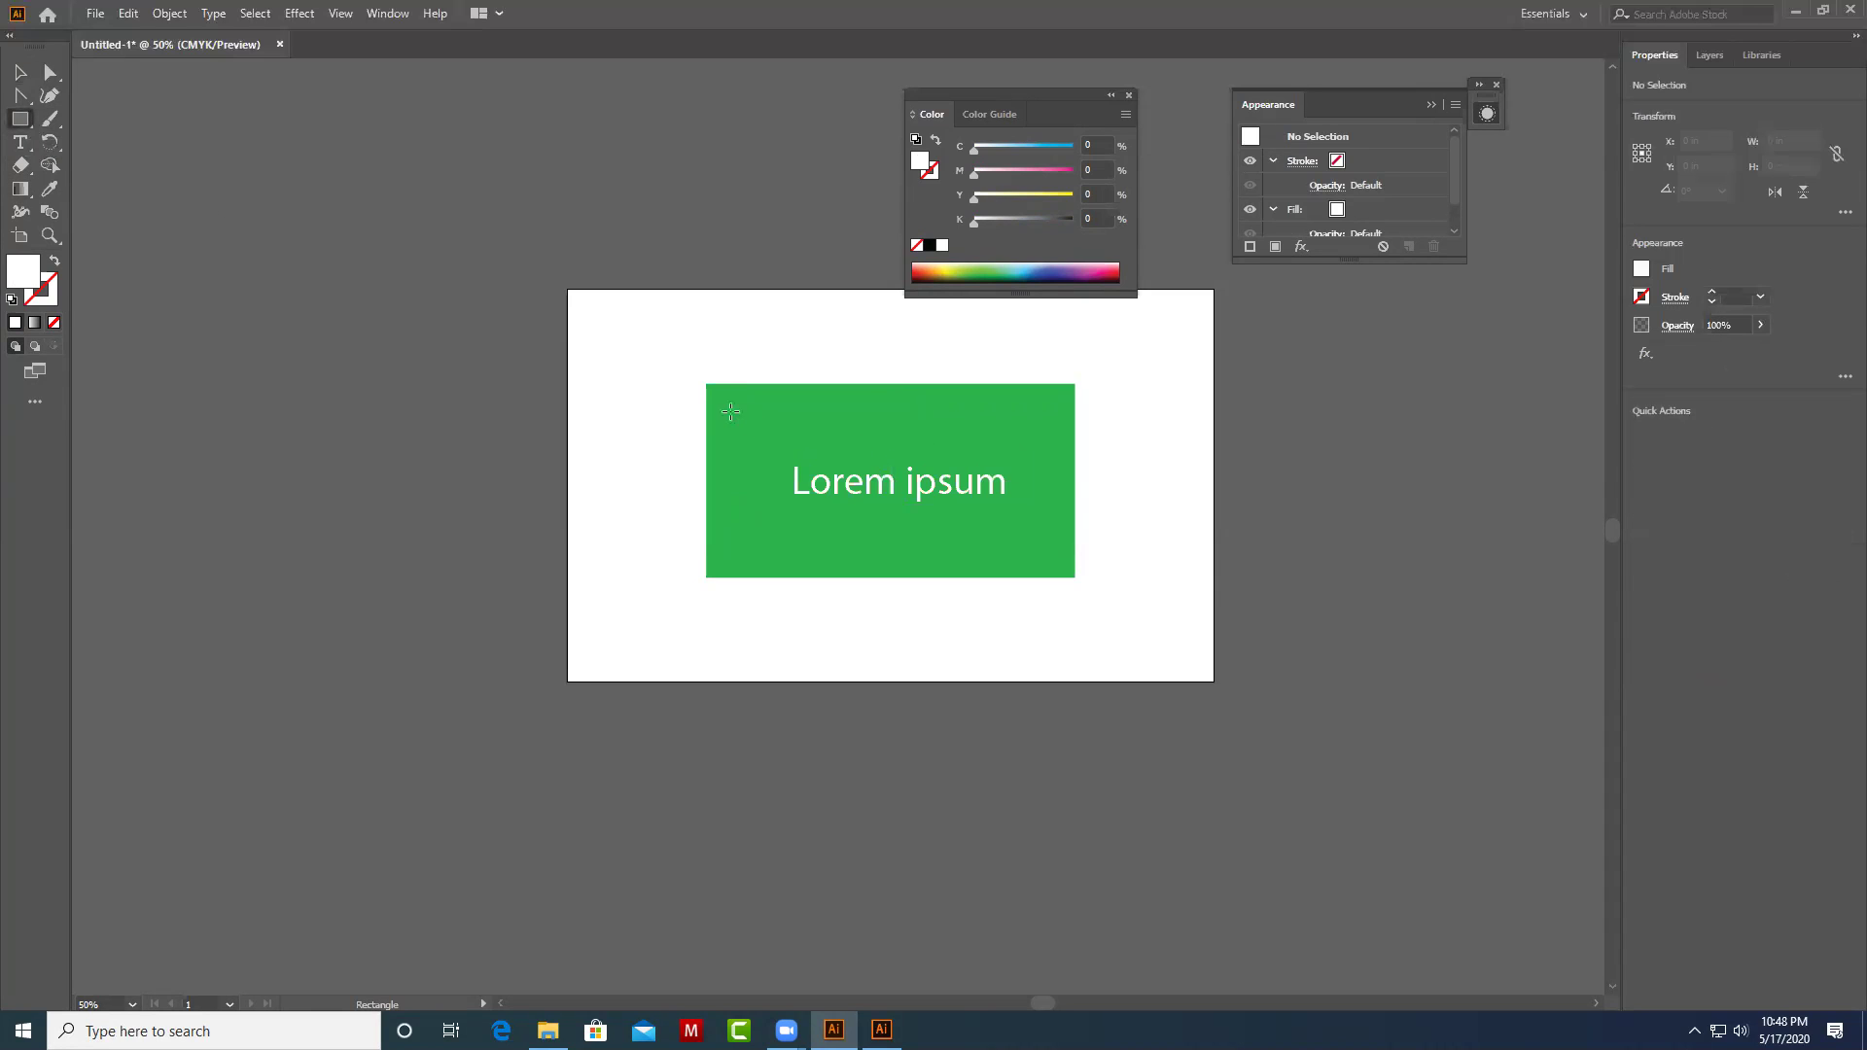
drag(729, 410, 1049, 551)
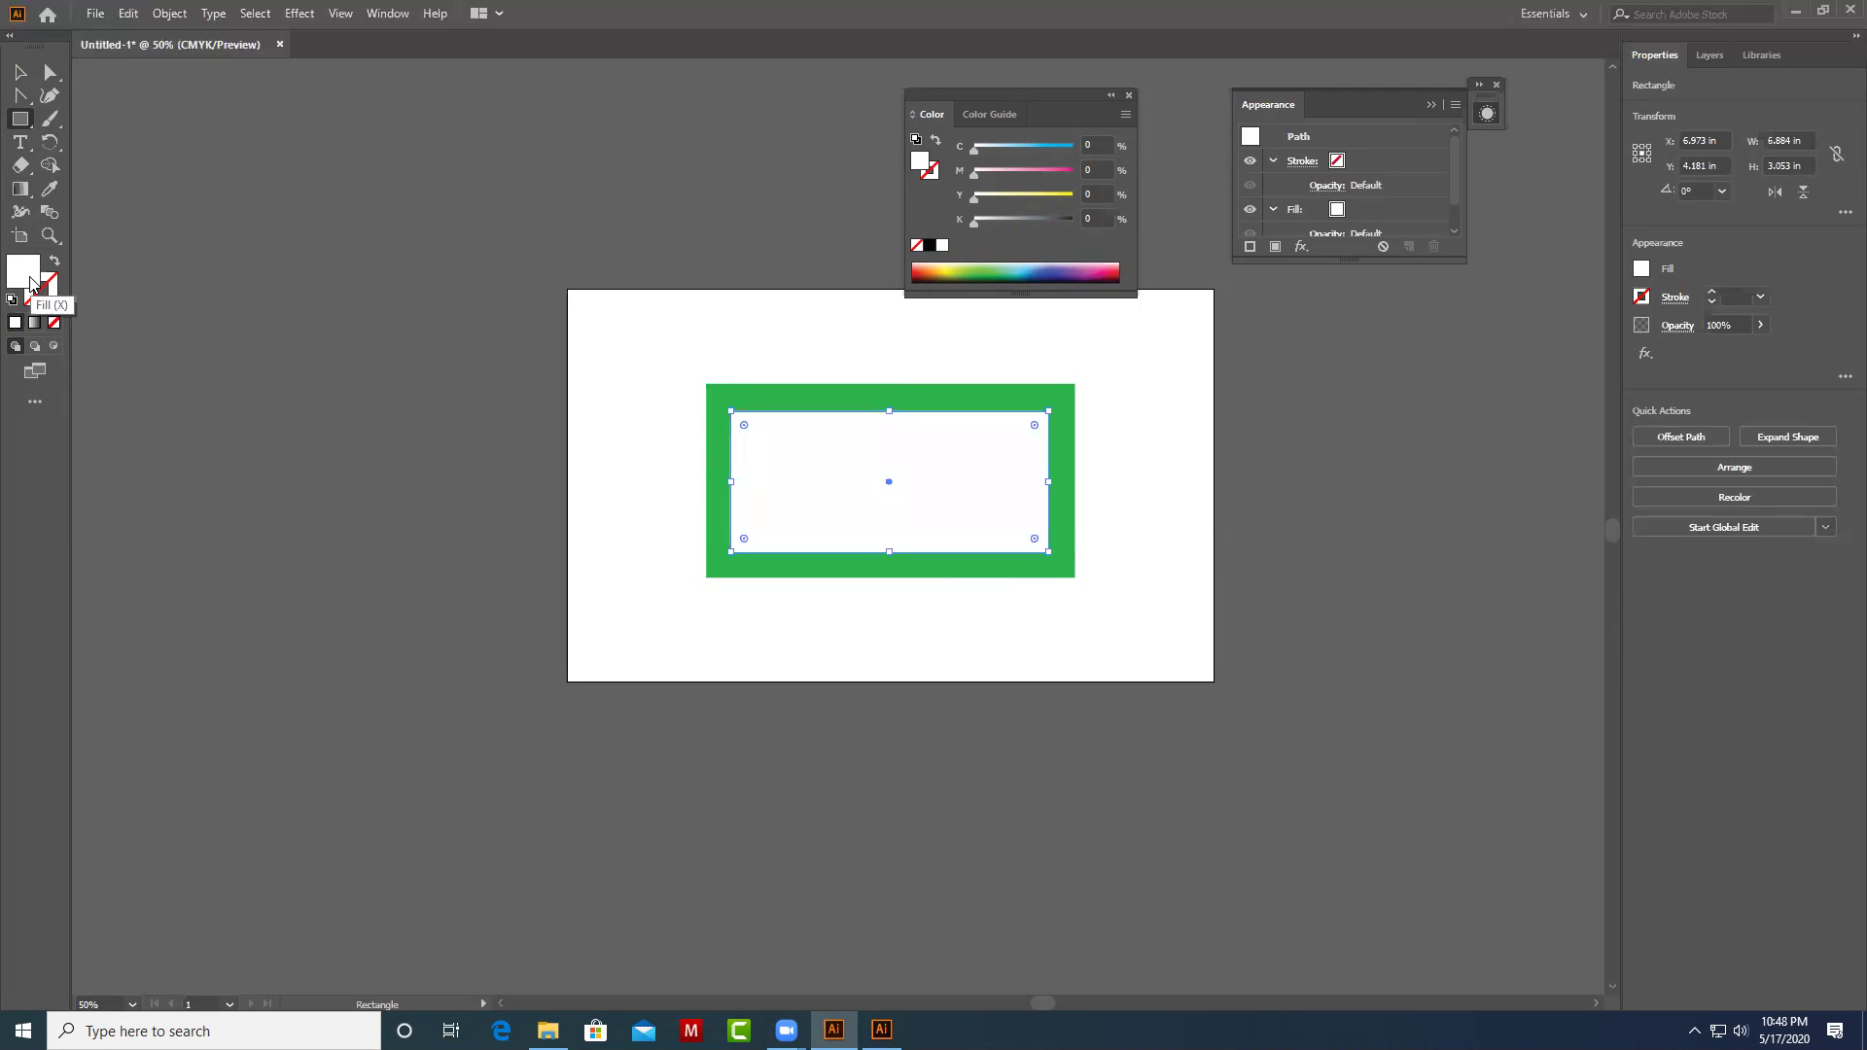
drag(32, 277, 47, 295)
click(54, 324)
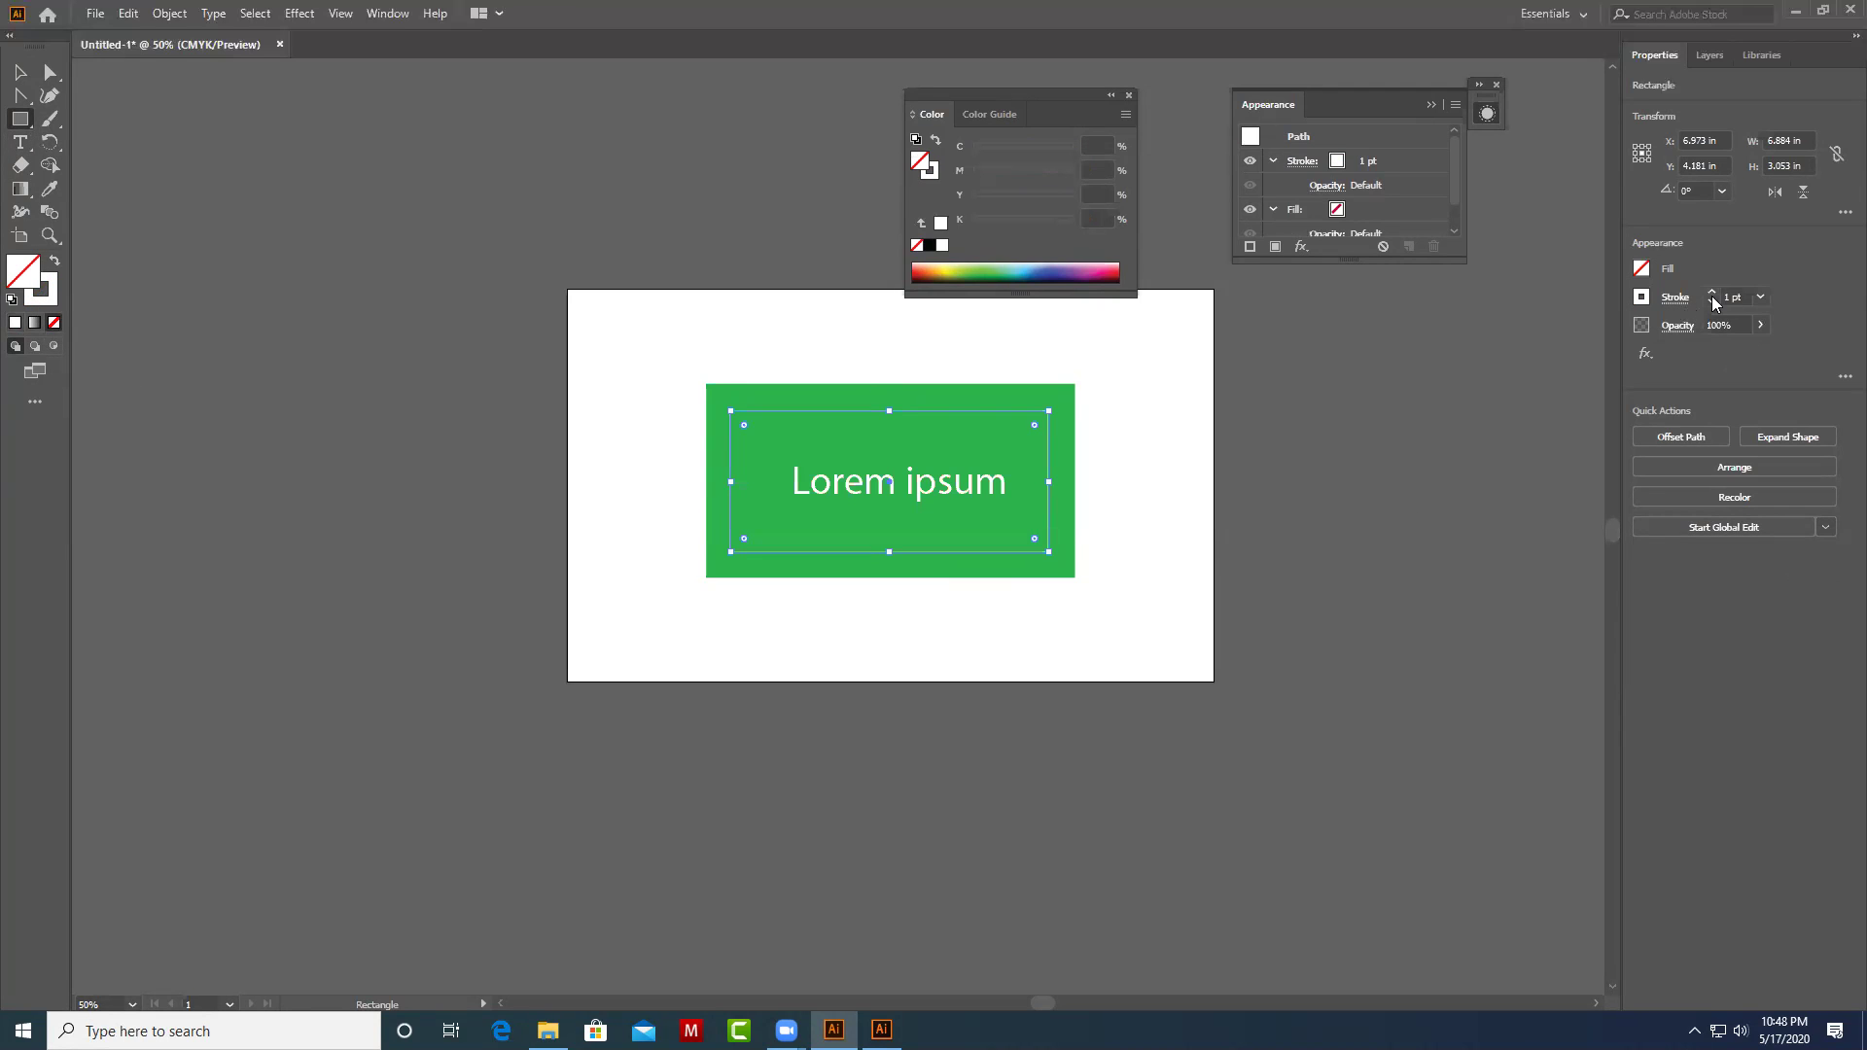
click(1711, 292)
click(19, 82)
click(1166, 601)
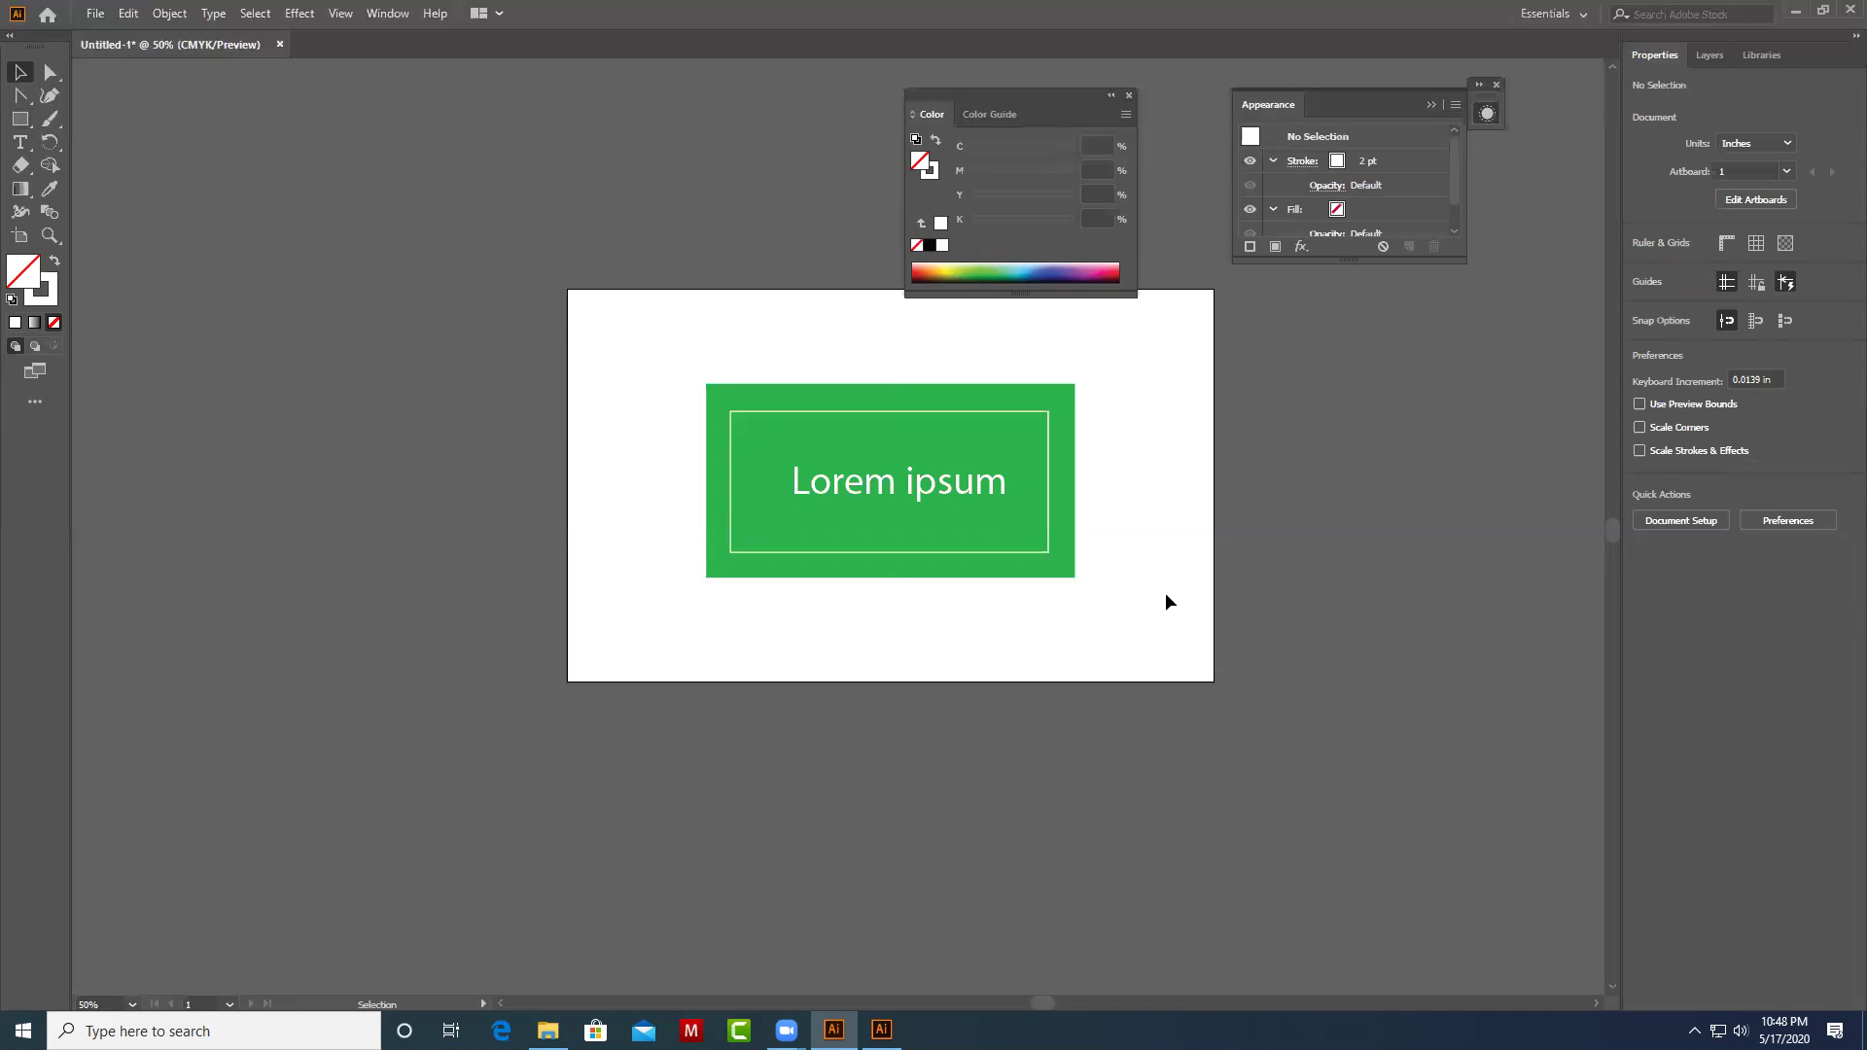
Replace the placeholder with 'DIGISIGN IT' and scale it up to nearly fill the frame.
double_click(1002, 483)
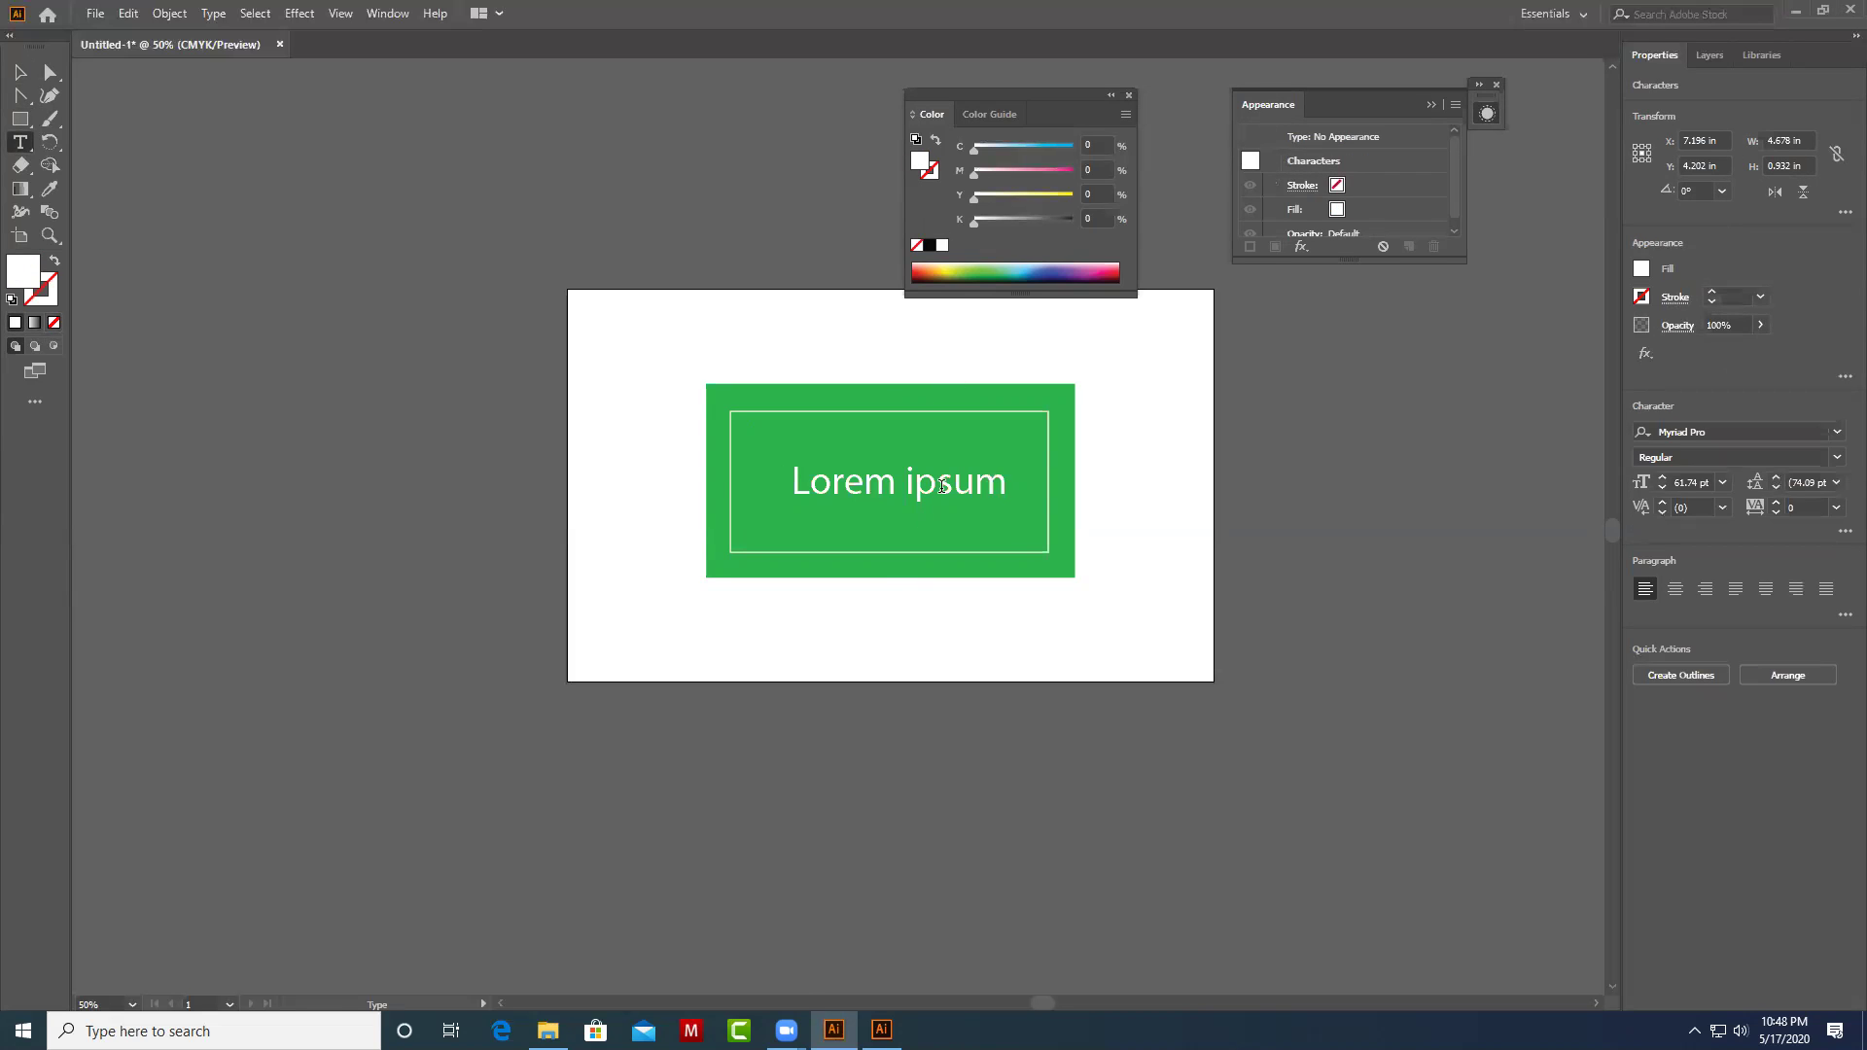
drag(799, 485, 1045, 487)
text(DIGISIGN IT)
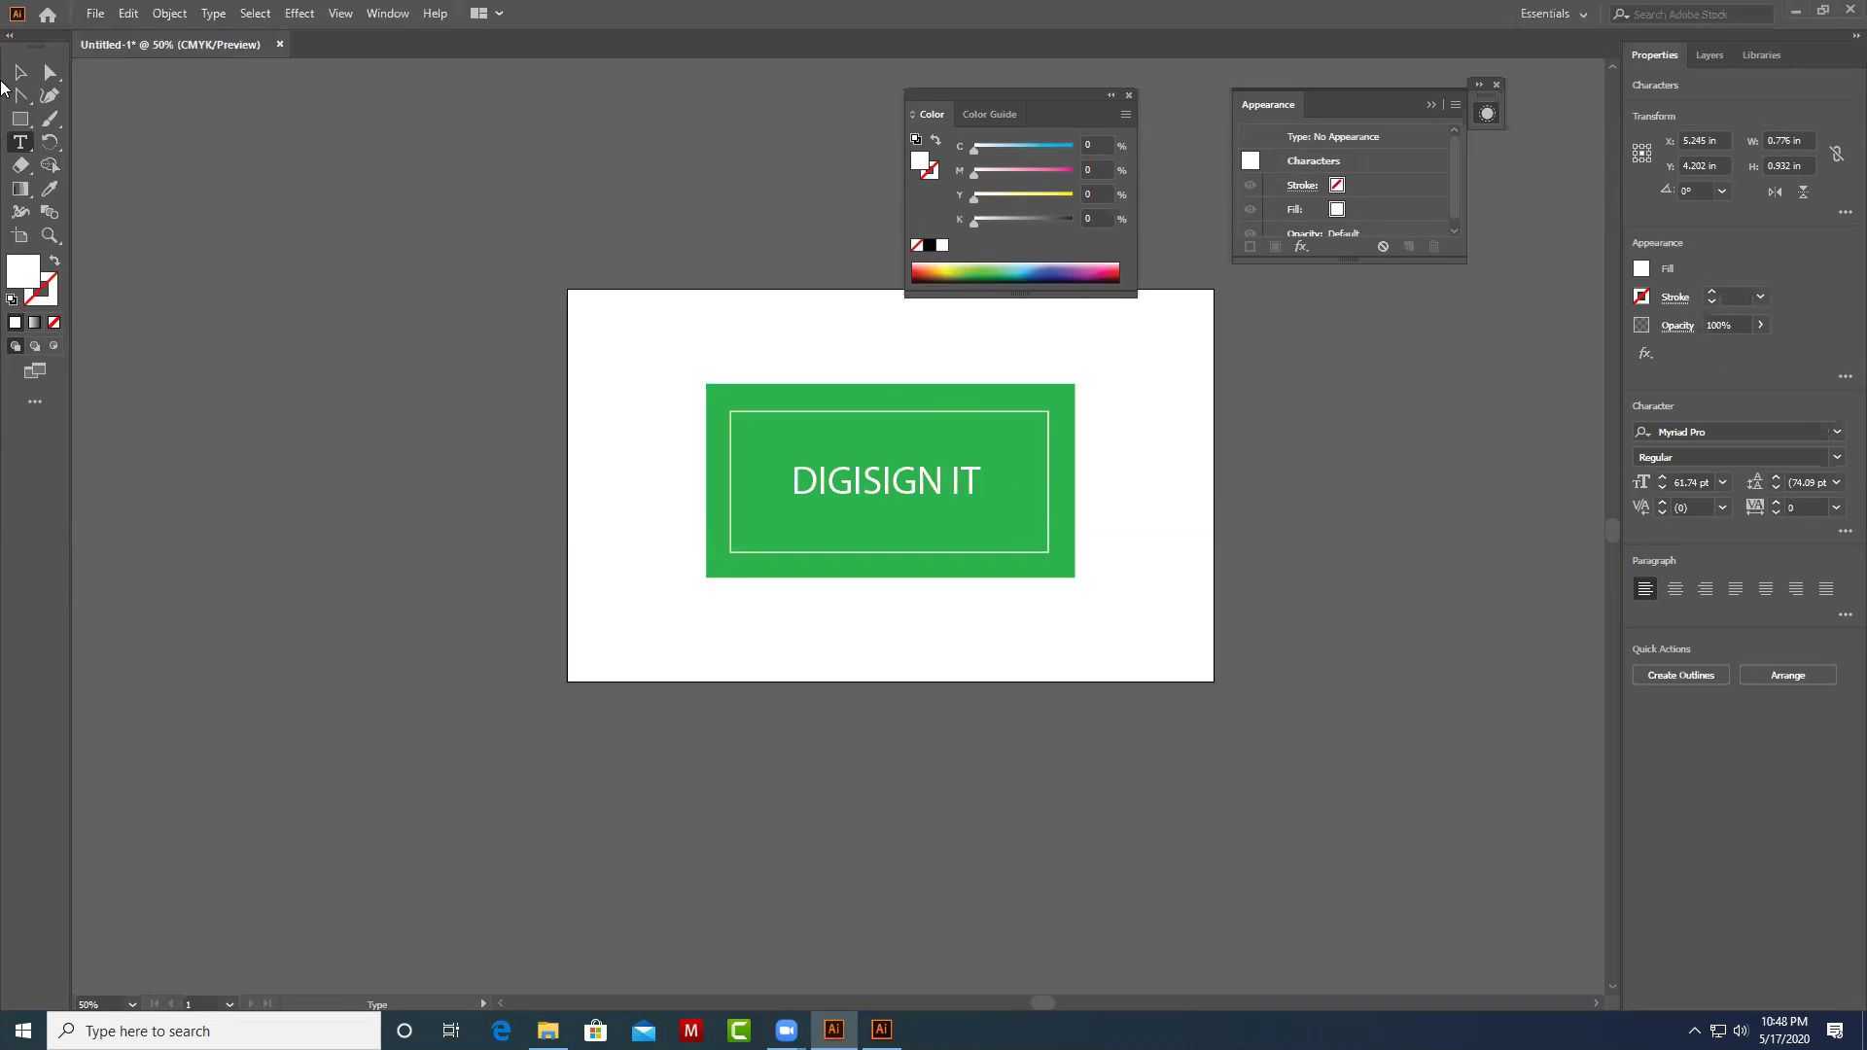
click(19, 73)
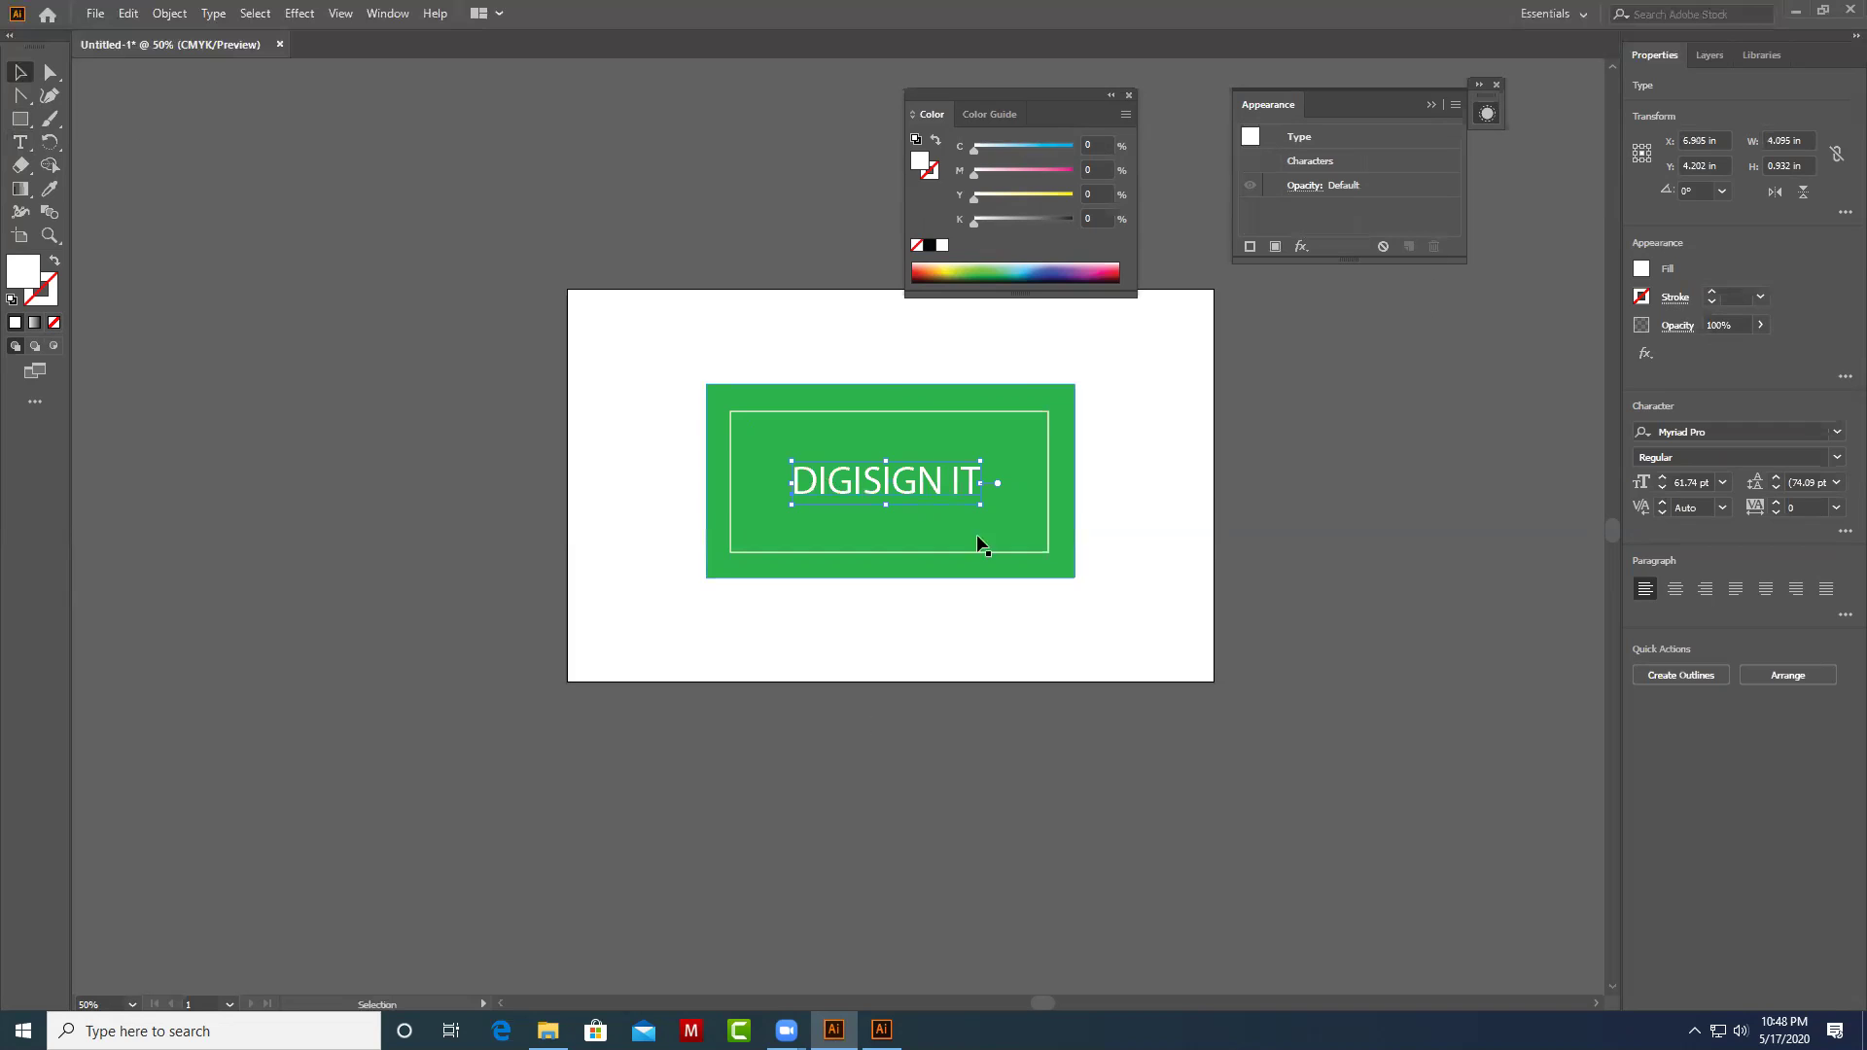
drag(980, 504, 1012, 514)
click(1389, 517)
drag(1156, 448, 1006, 538)
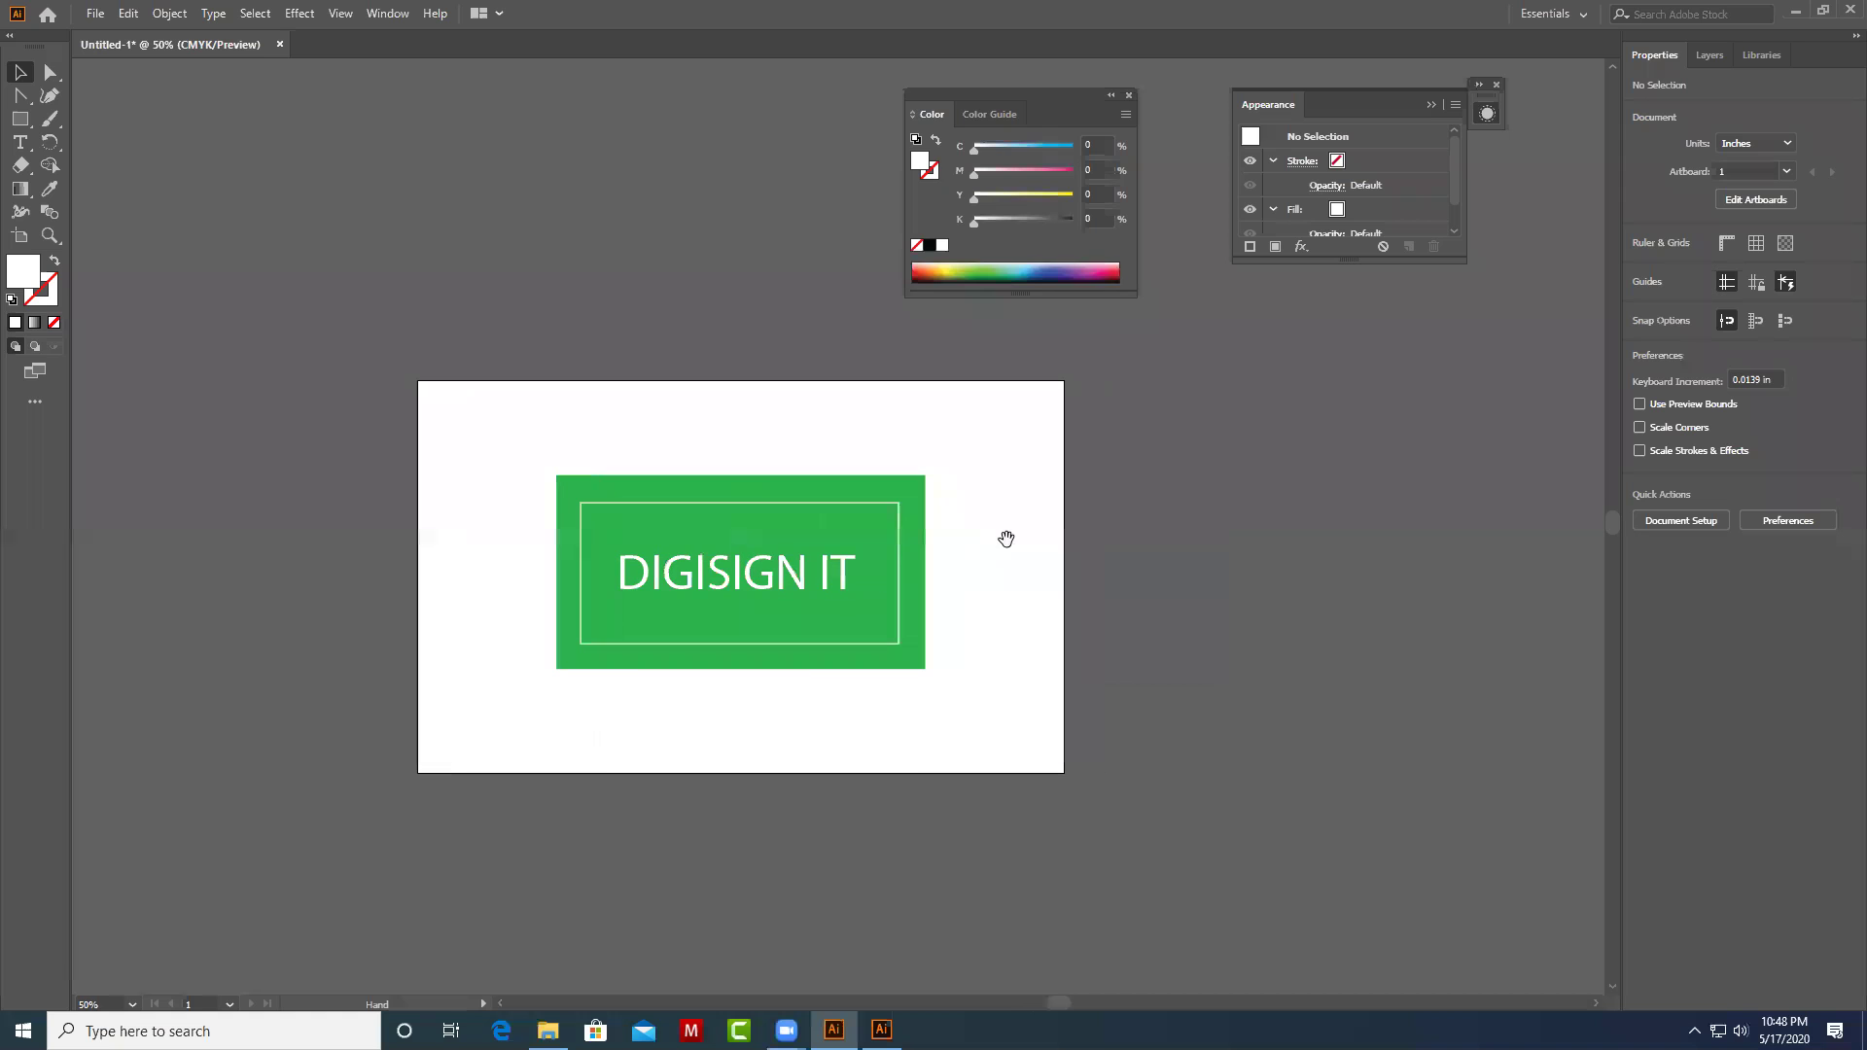
drag(439, 405, 1046, 792)
drag(987, 448, 681, 768)
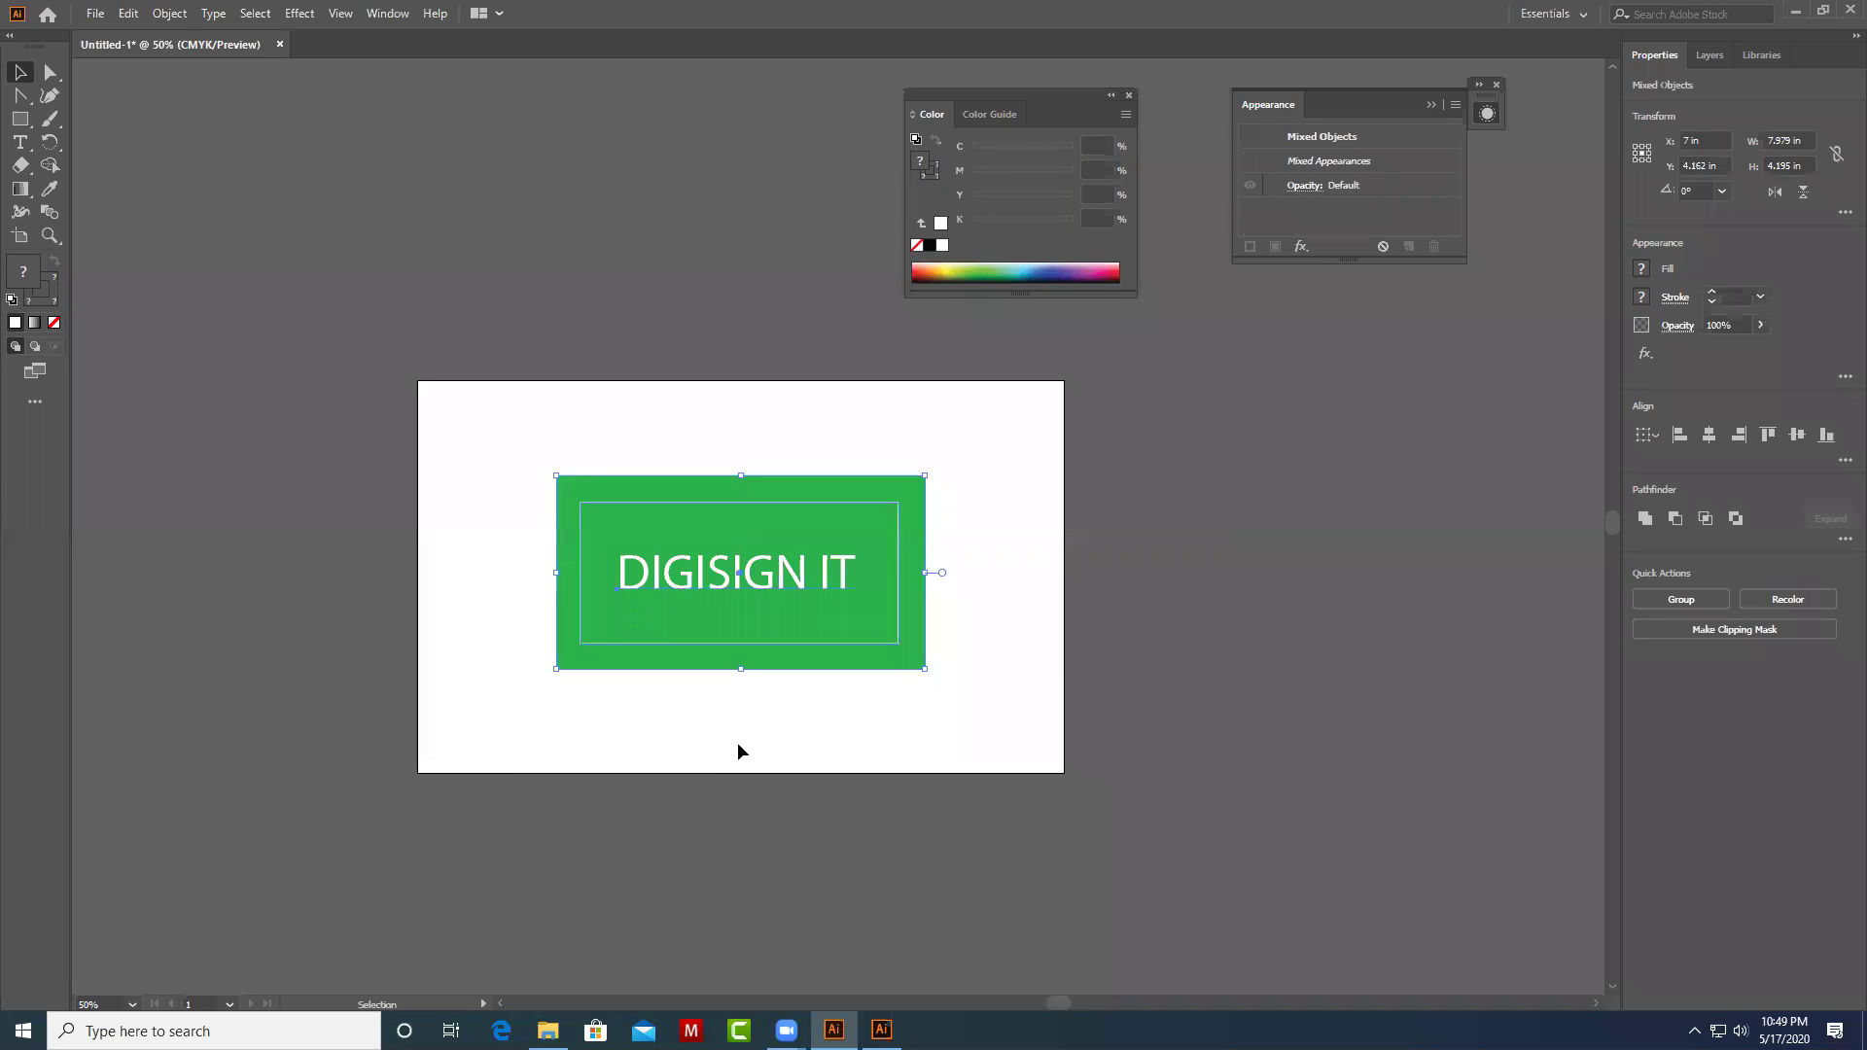
drag(1017, 430, 544, 729)
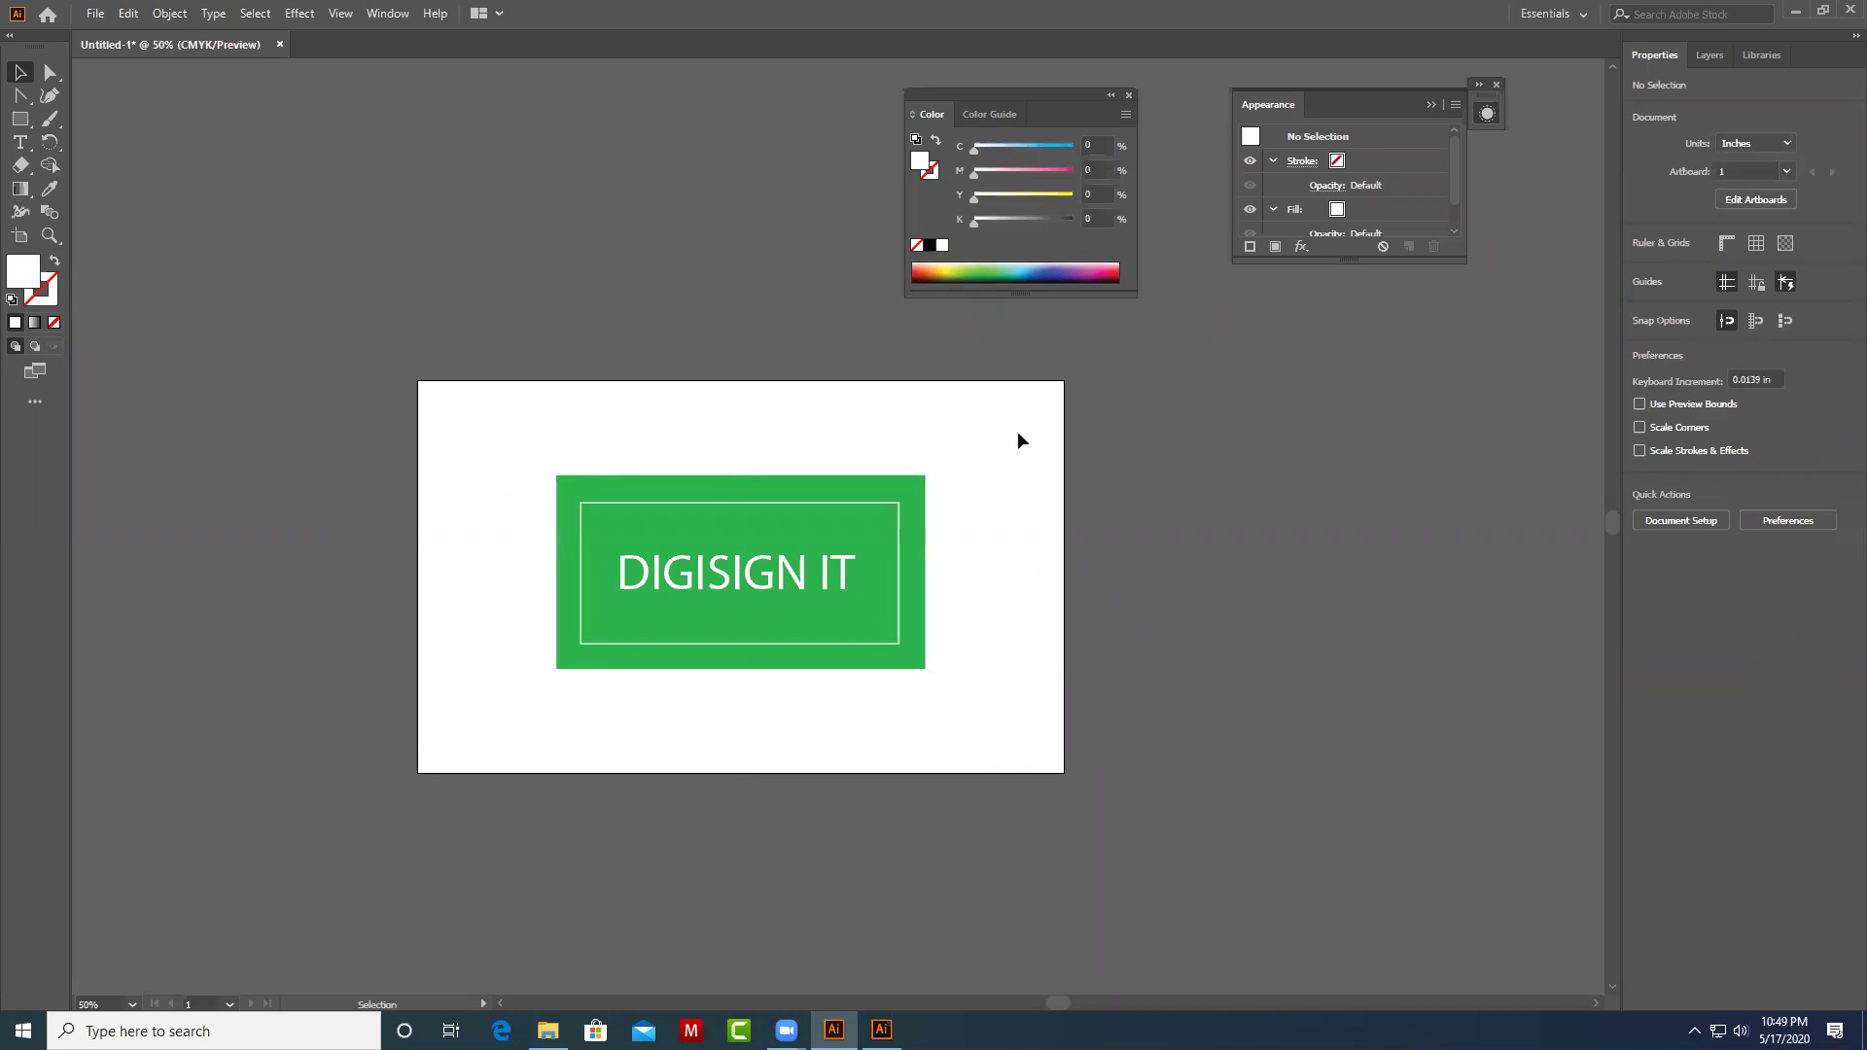
click(889, 741)
drag(947, 478, 479, 724)
key(Delete)
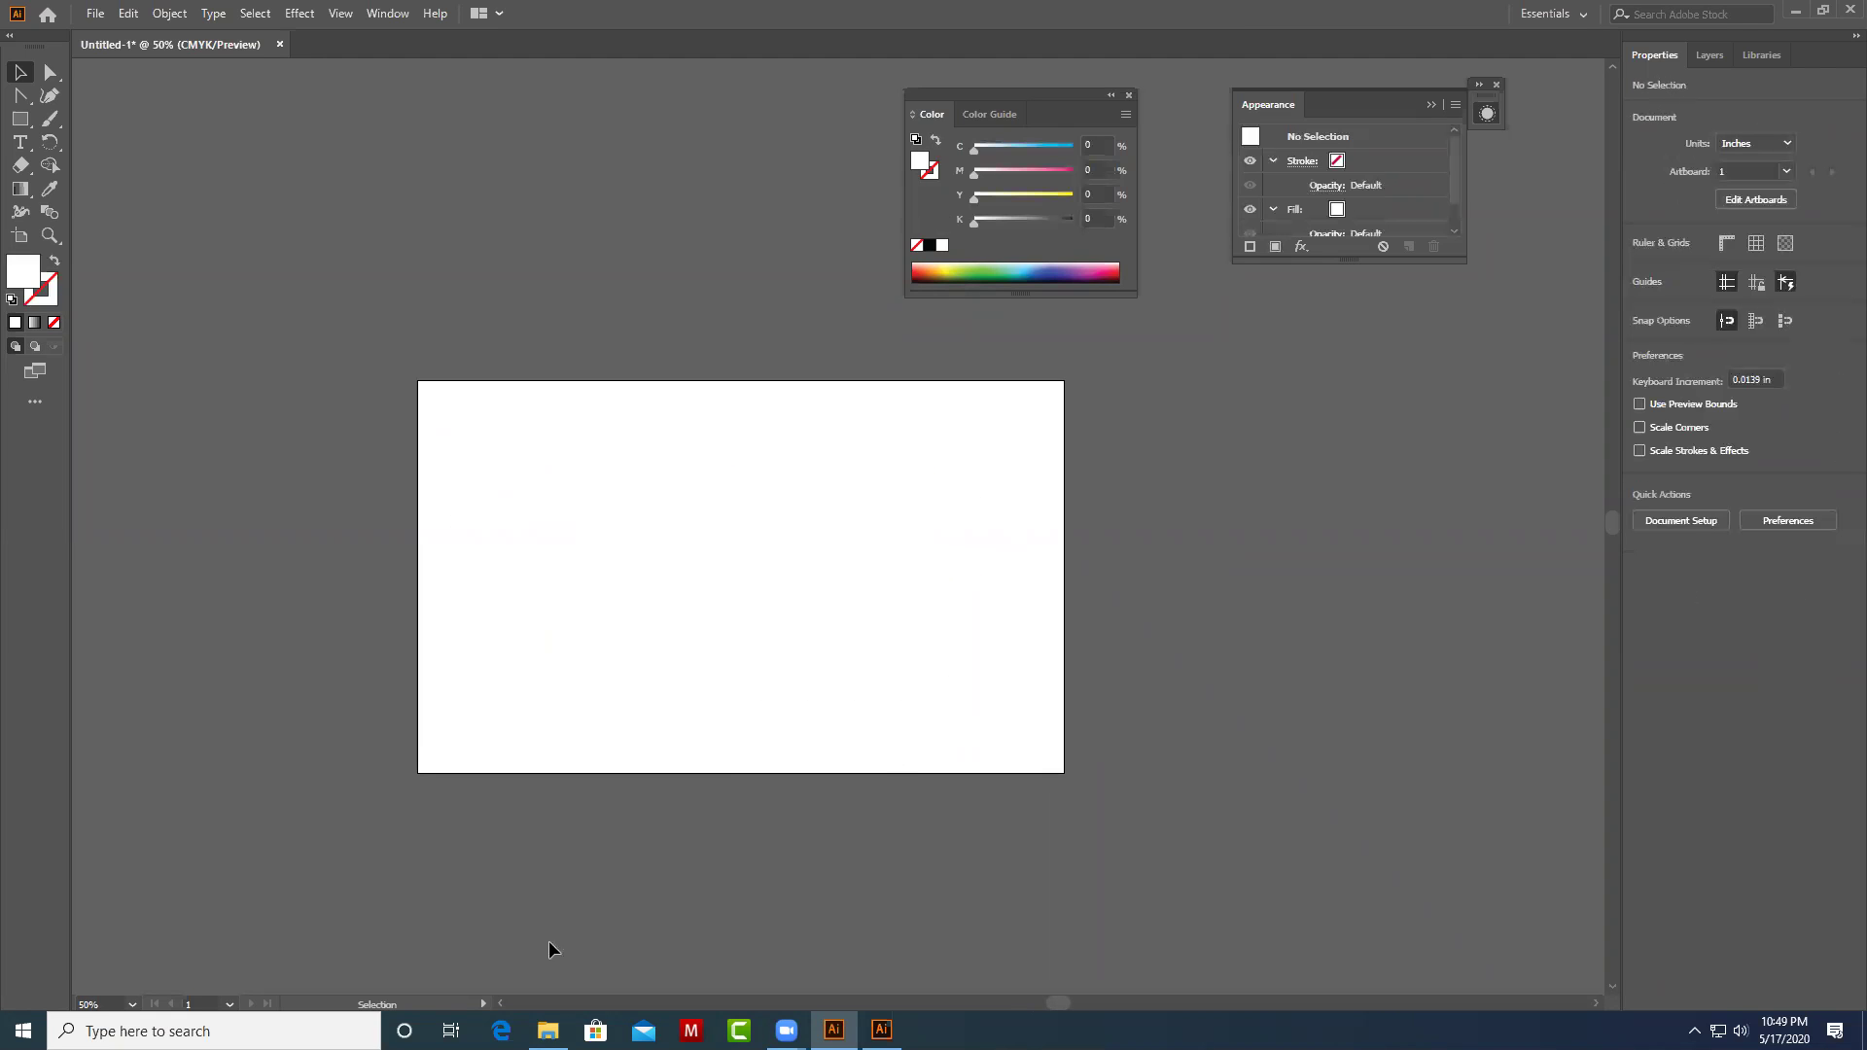
click(21, 144)
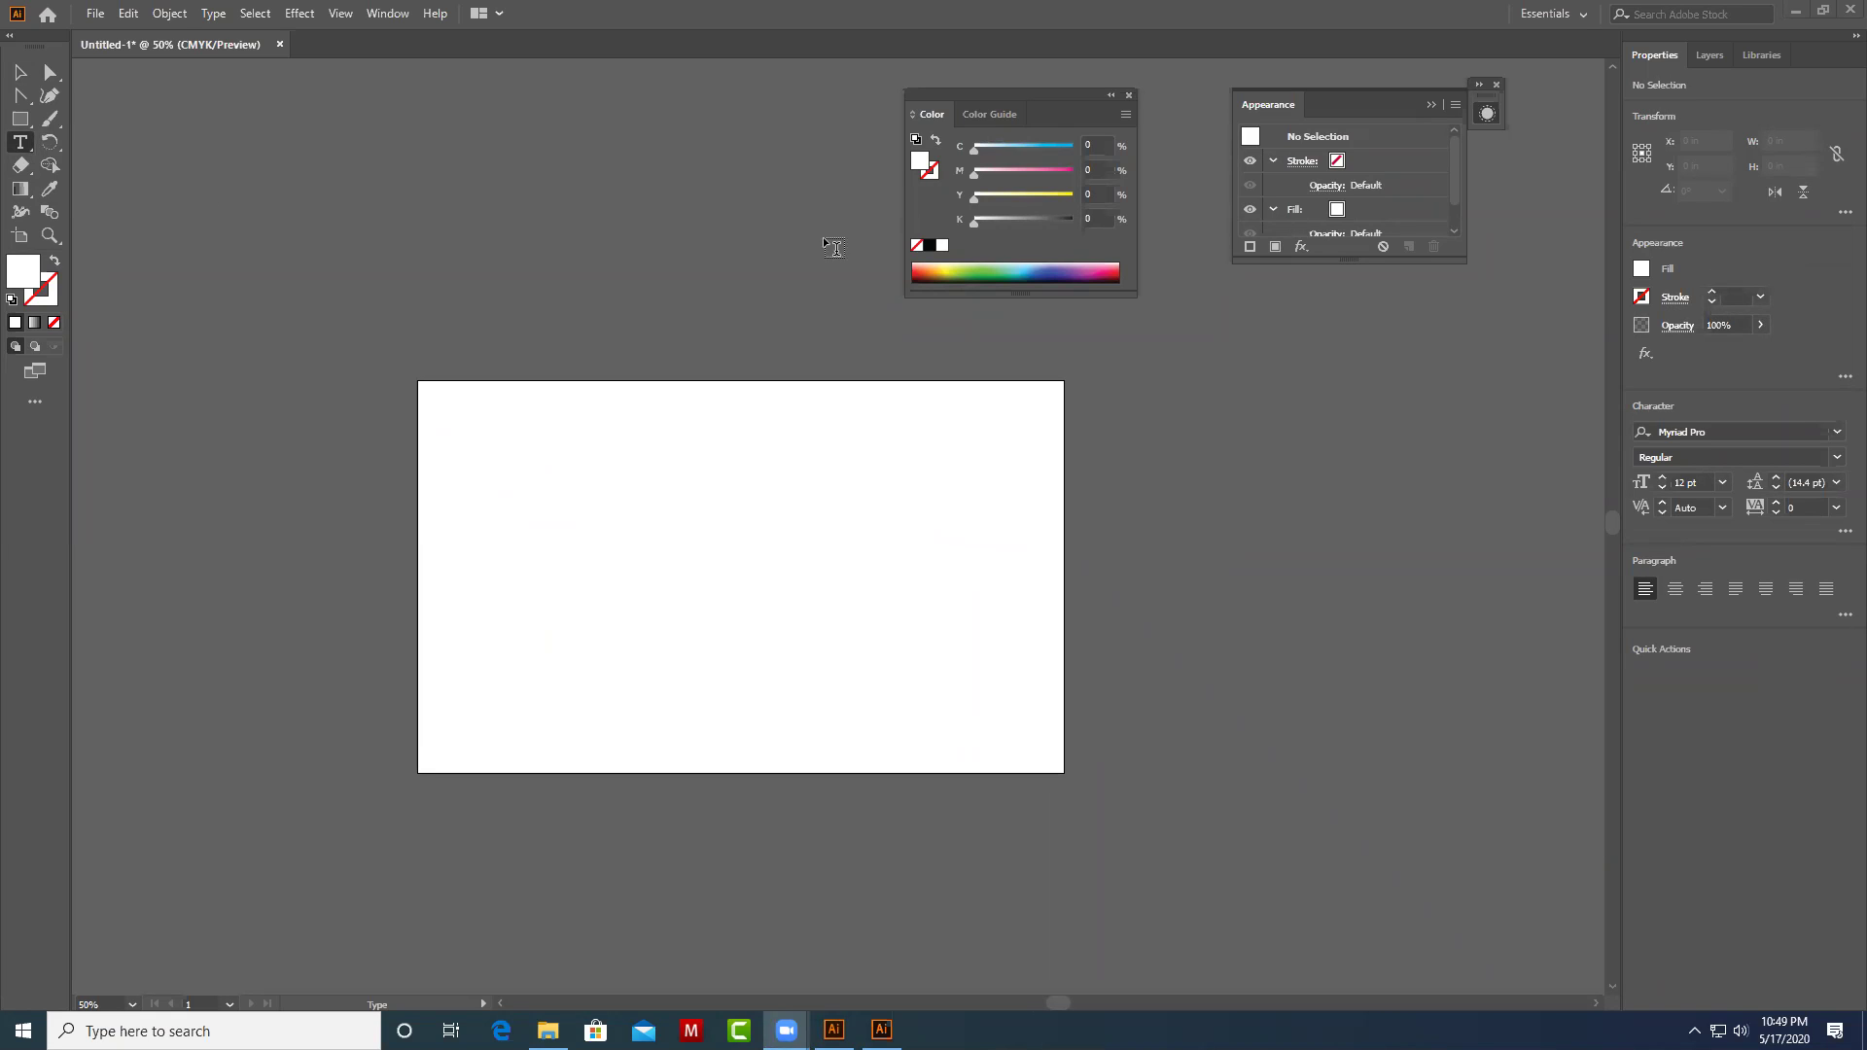
click(20, 72)
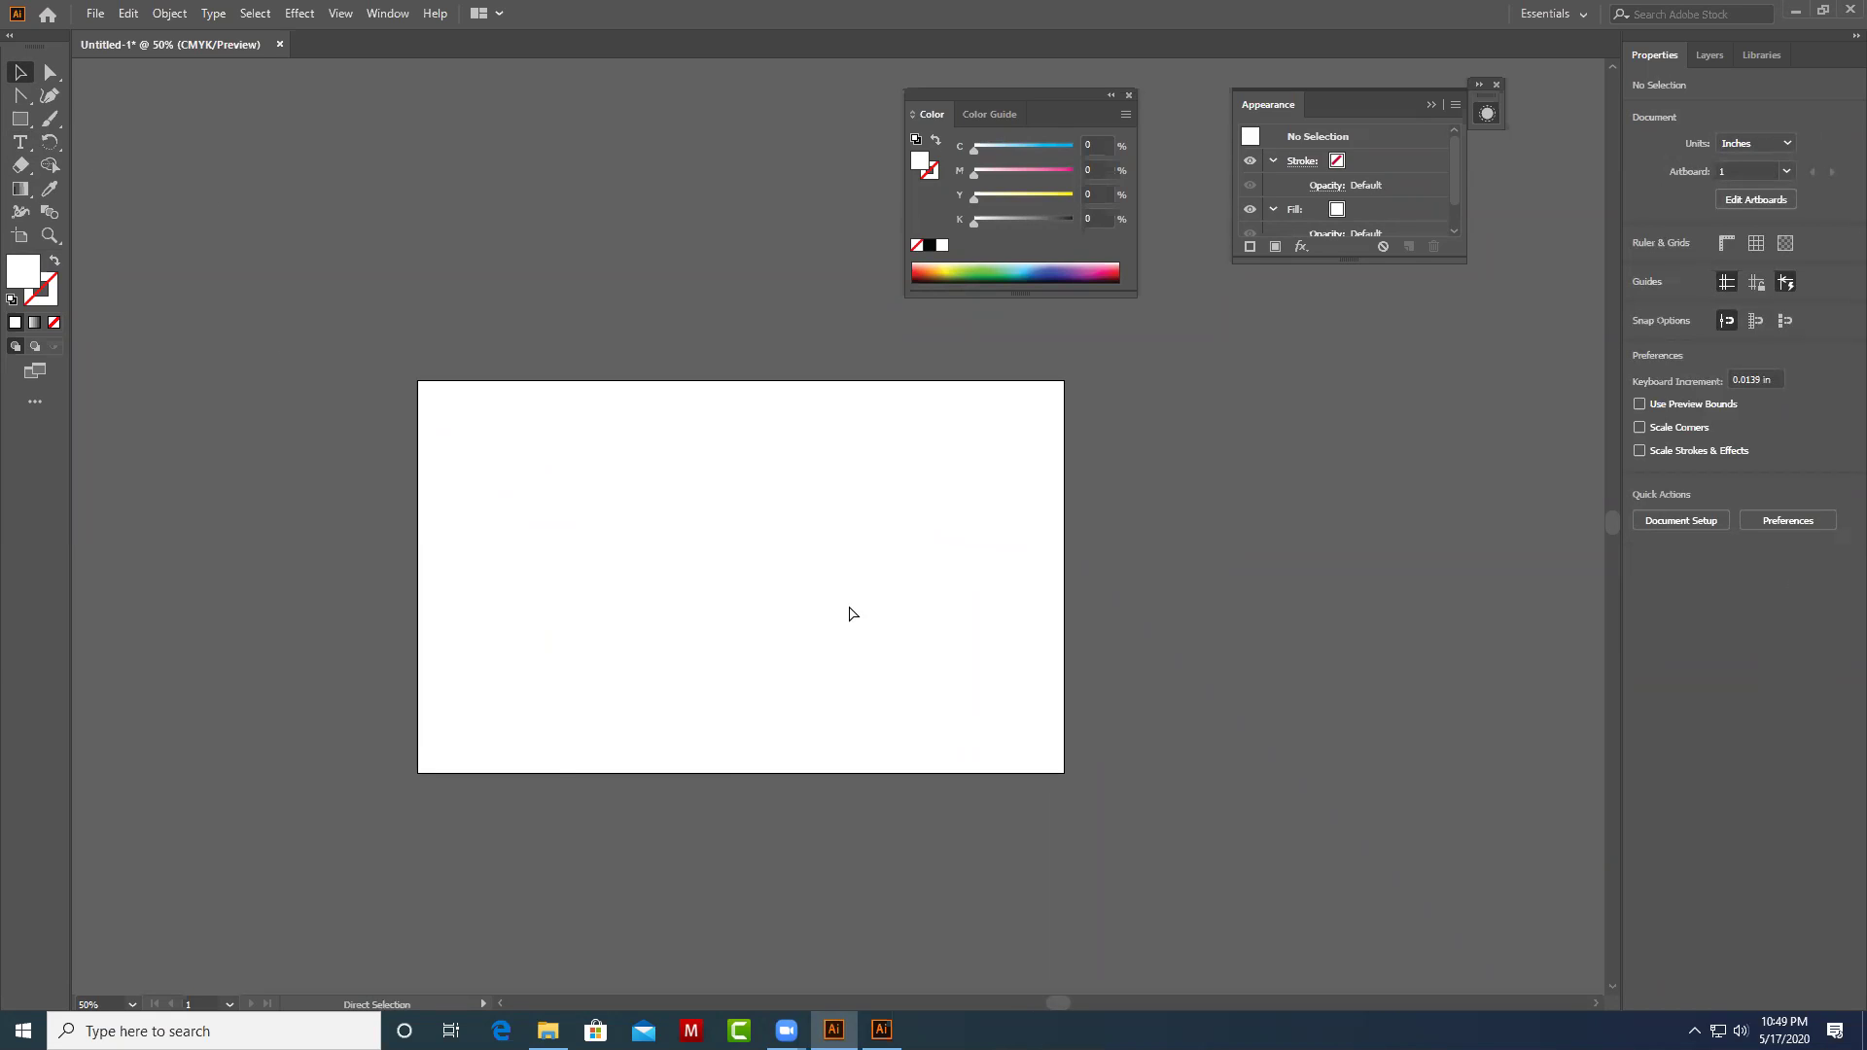
key(ctrl+minus)
drag(805, 621, 911, 586)
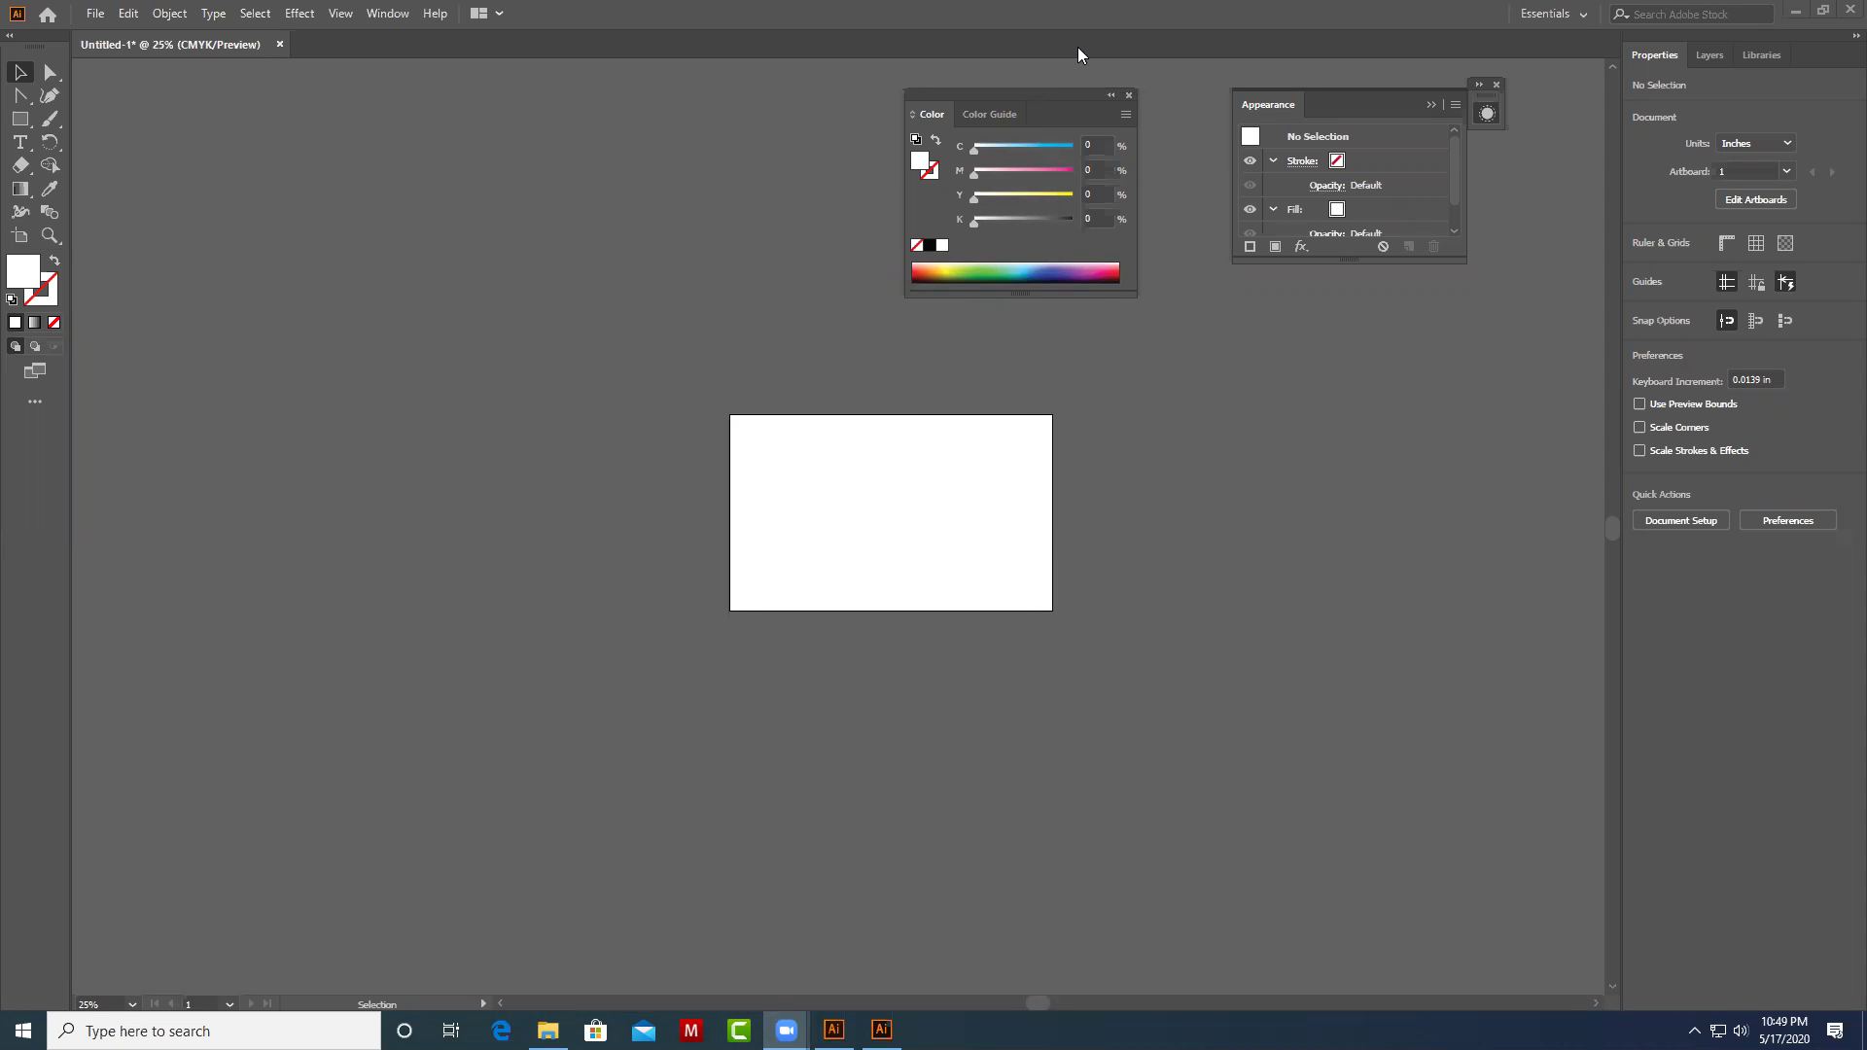
click(1105, 435)
key(ctrl+equal)
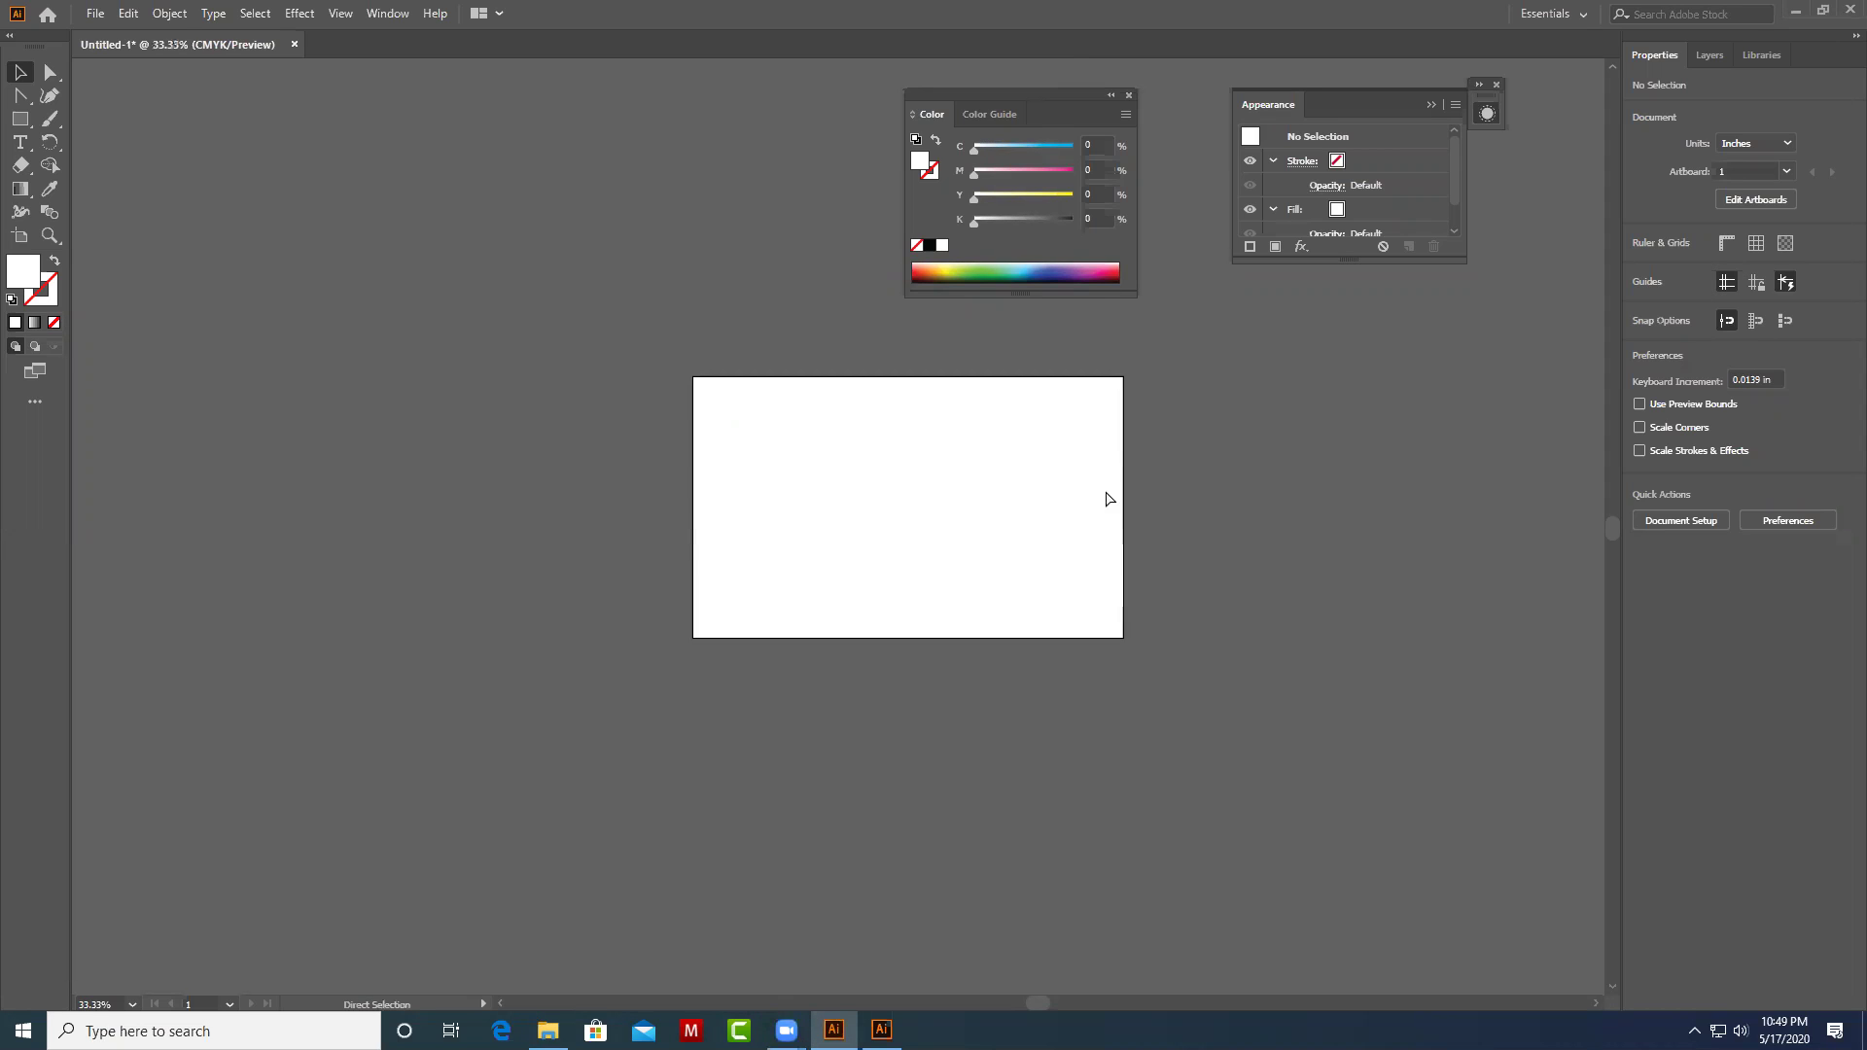
key(ctrl+equal)
mouse_move(1131, 488)
mouse_down()
mouse_move(988, 583)
mouse_move(1017, 563)
mouse_up()
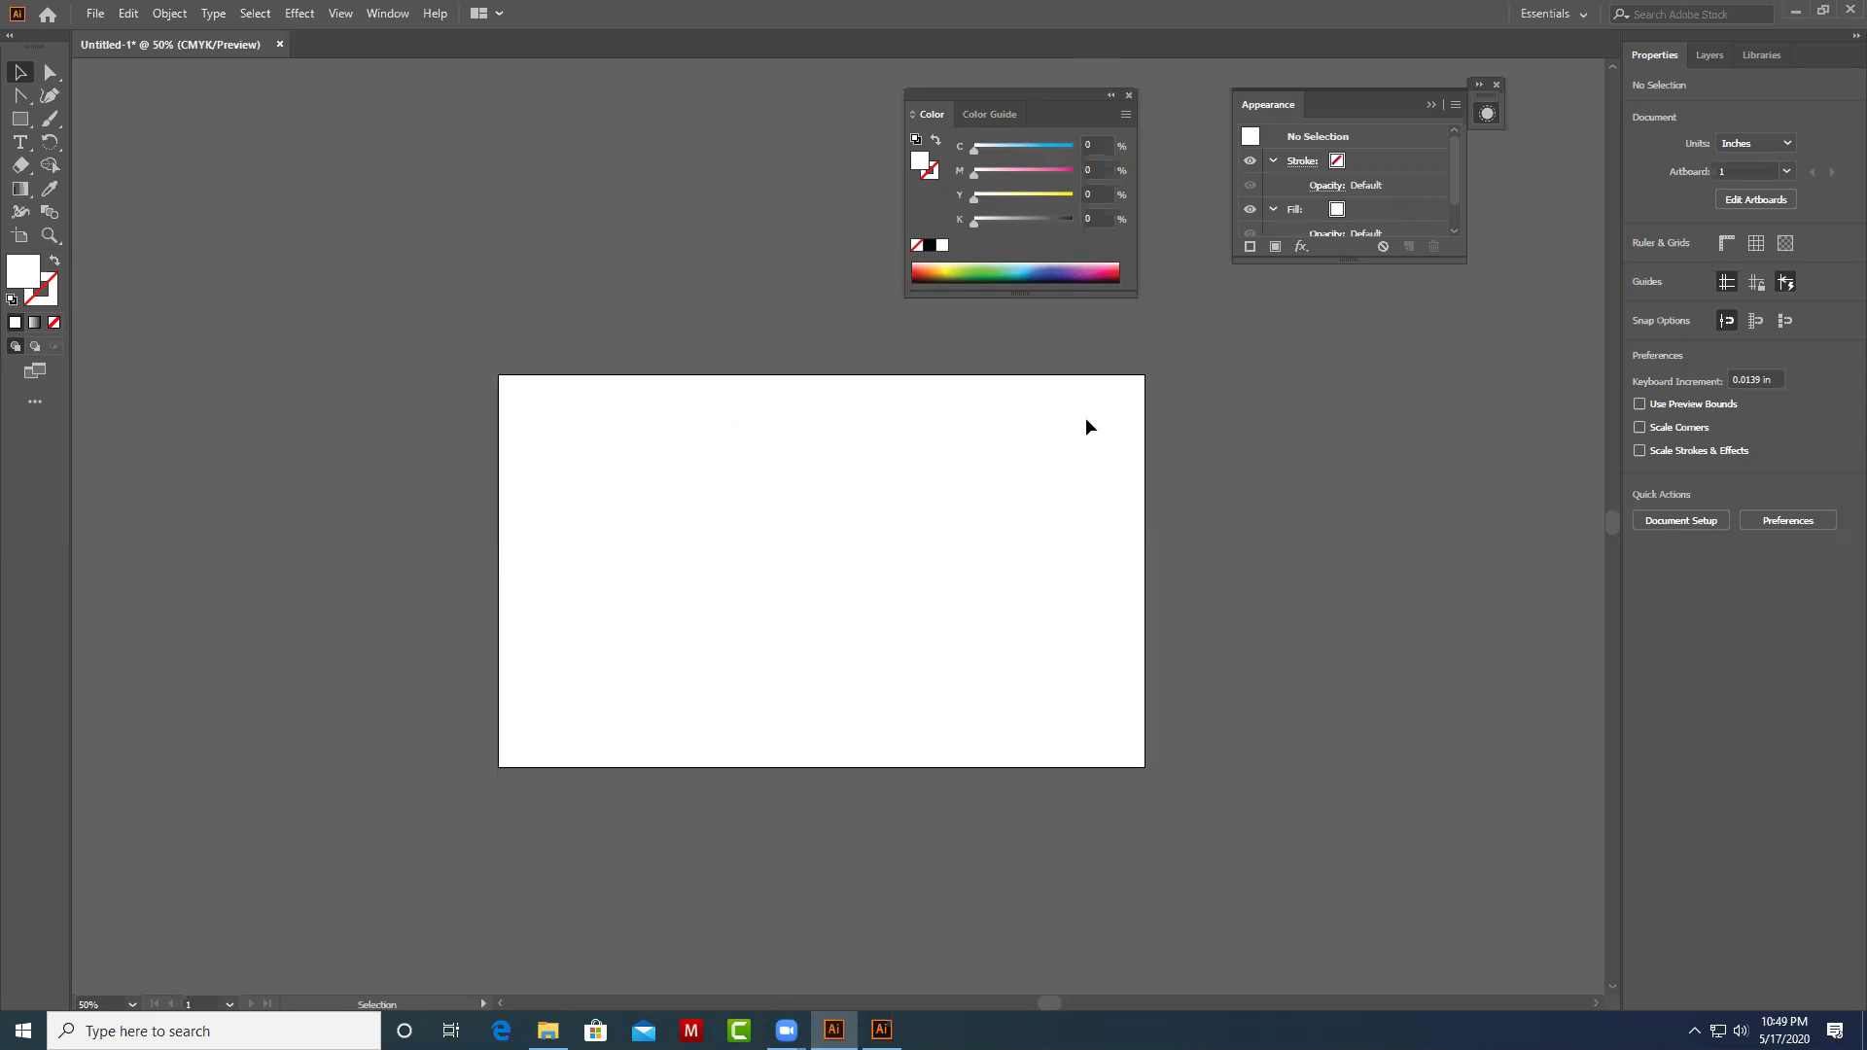
key(m)
Draw a green-filled rectangle in the middle of the artboard.
drag(642, 474, 1001, 632)
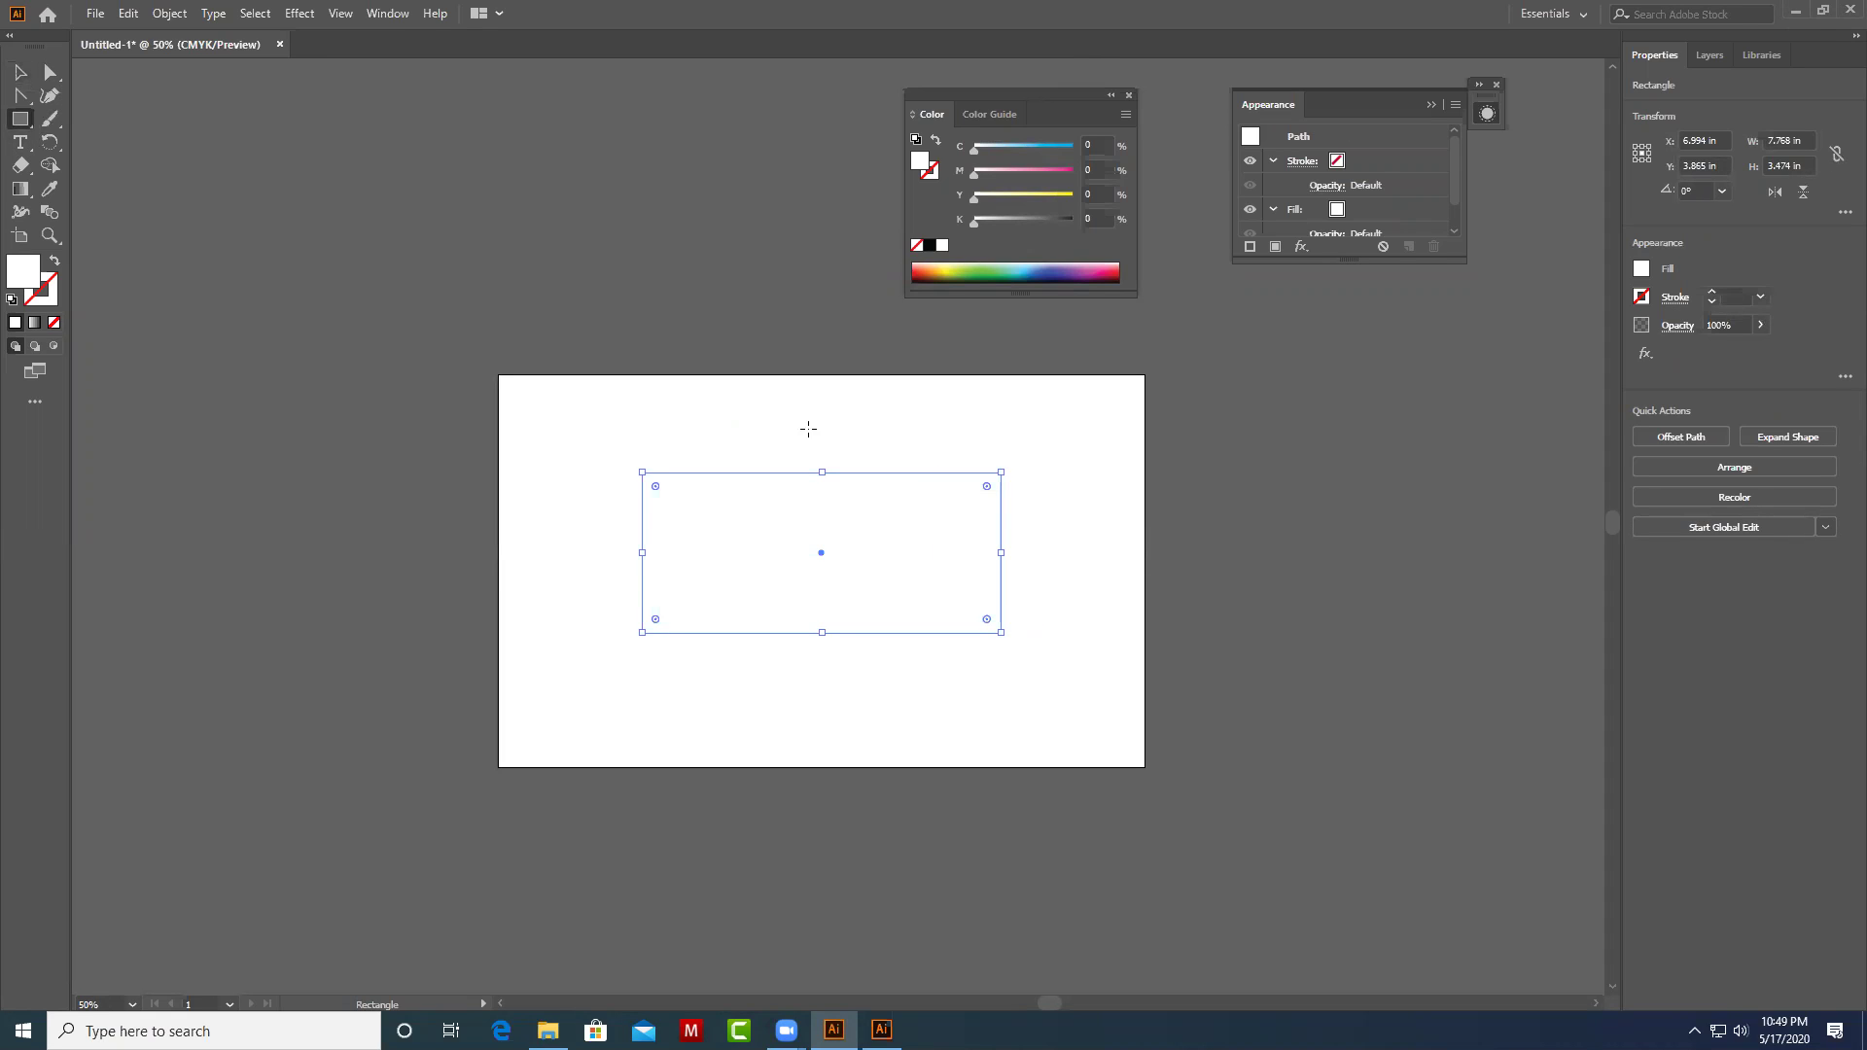
click(988, 271)
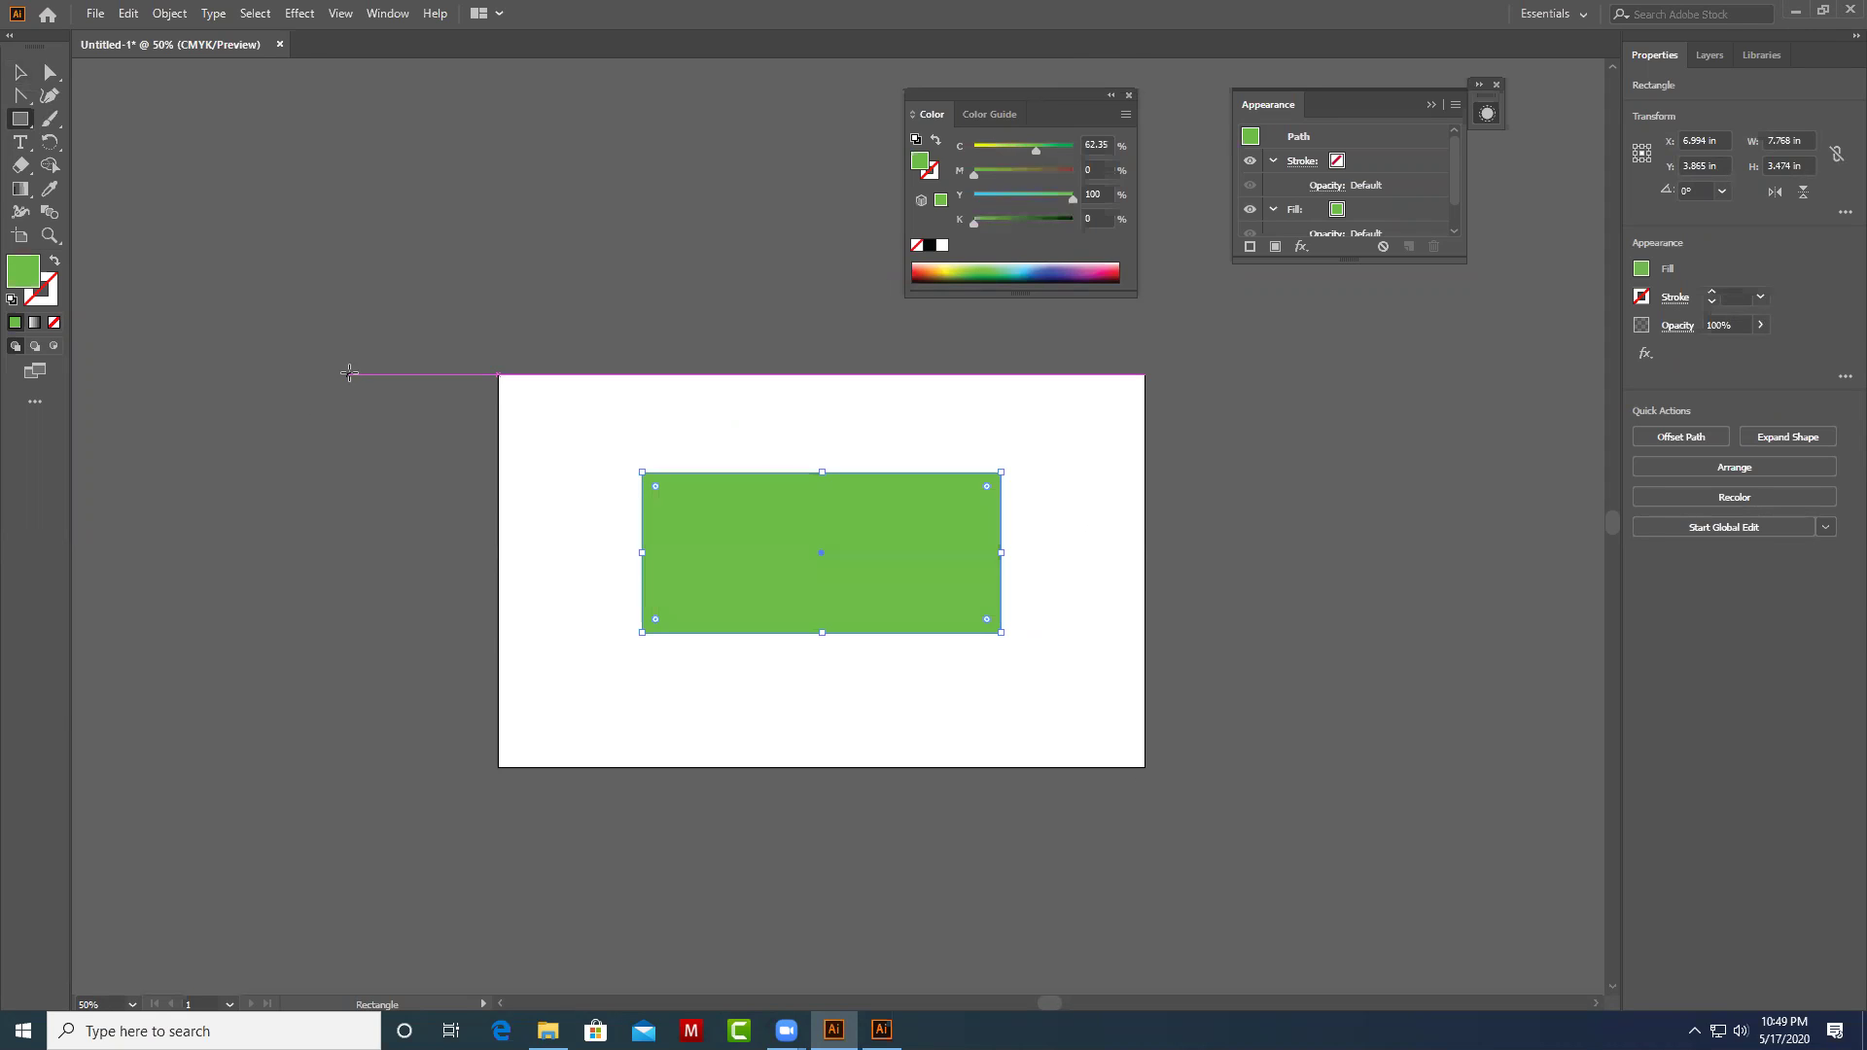
click(18, 71)
click(1004, 686)
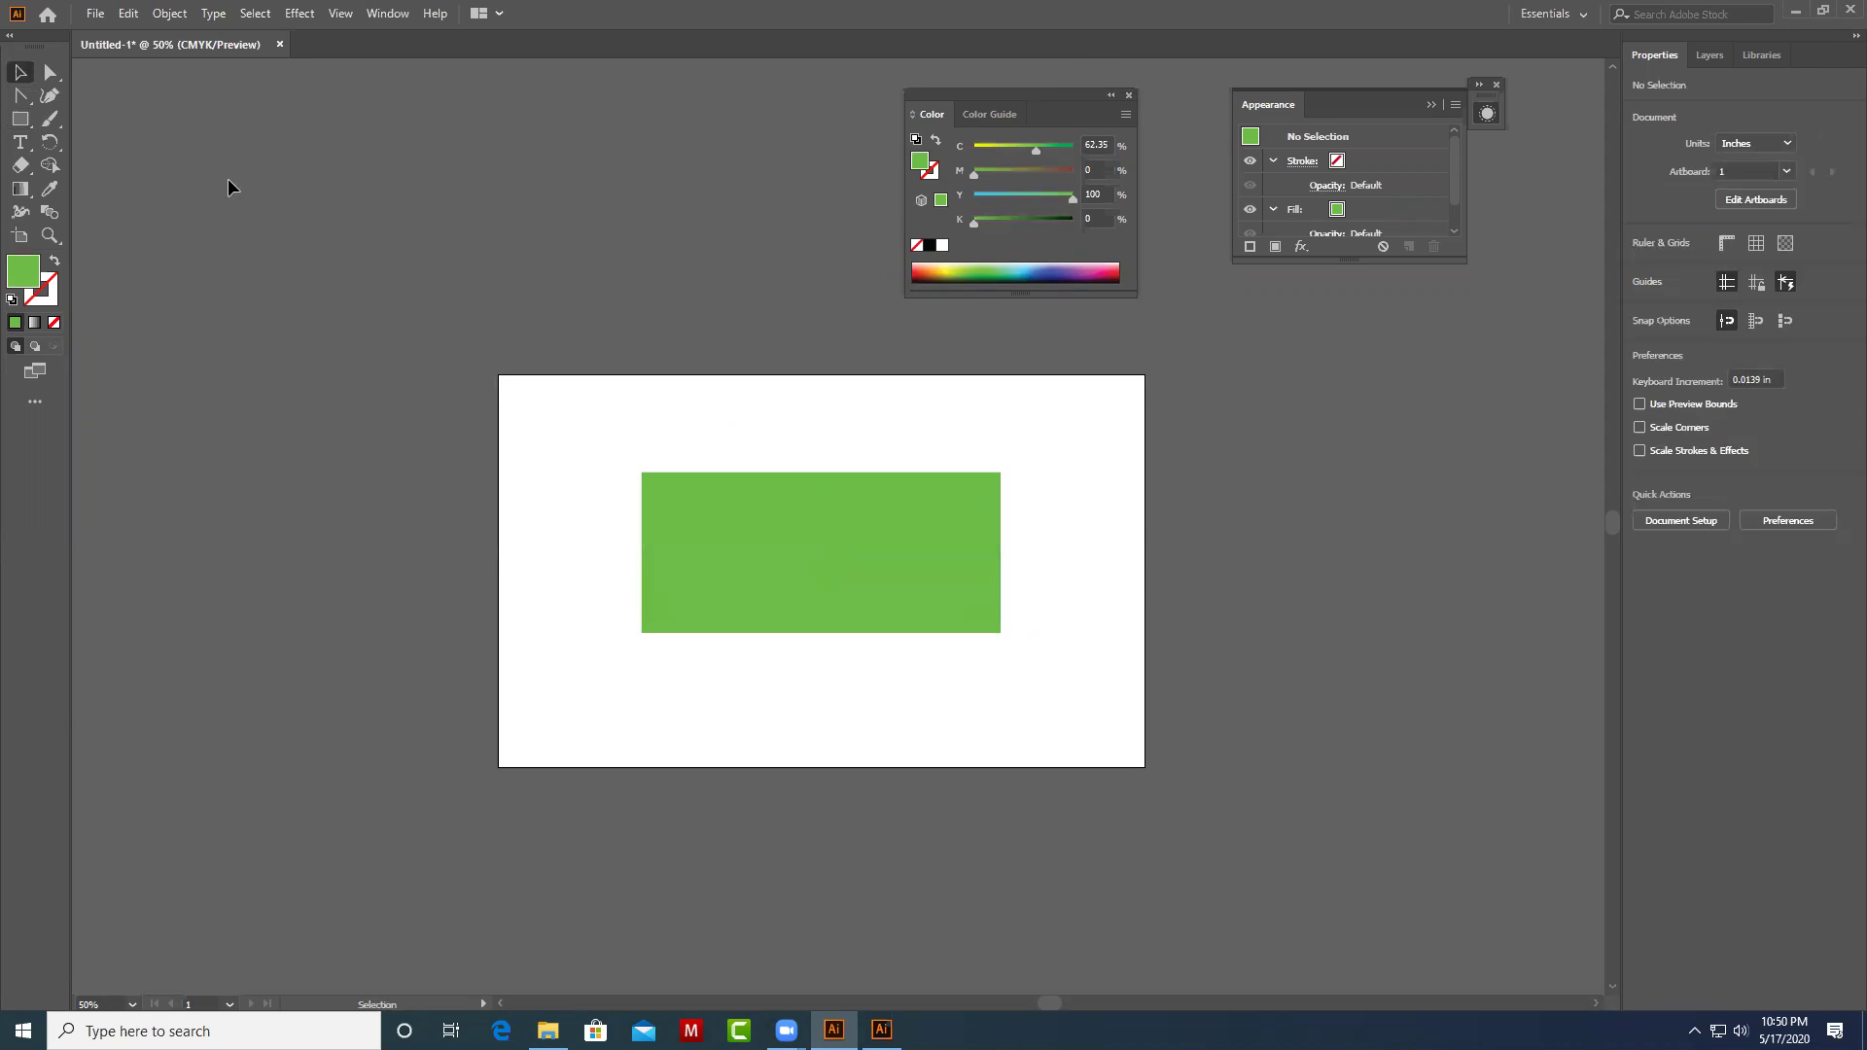
Draw a smaller overlapping rectangle and make it olive with Magenta at 50%.
click(19, 119)
drag(697, 504, 1048, 603)
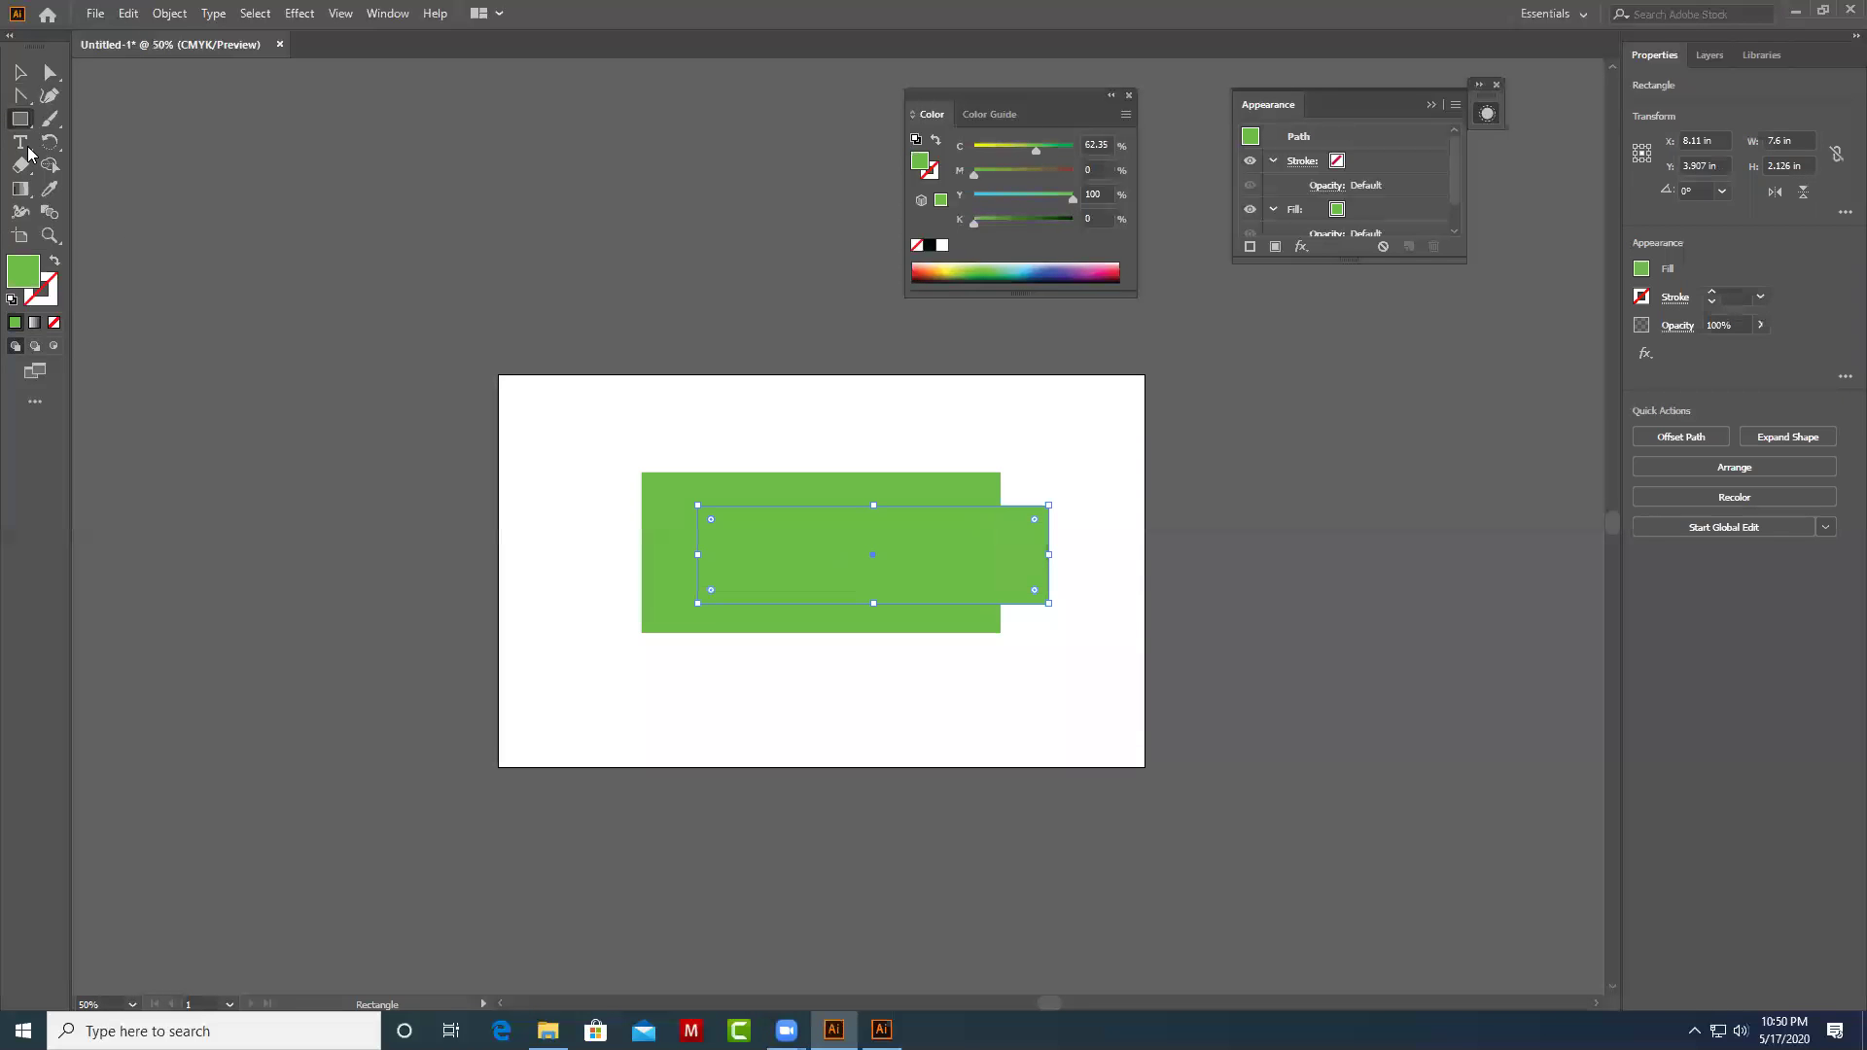
click(21, 72)
drag(976, 174, 1024, 173)
Marquee-select both the green and olive rectangles together.
click(1106, 561)
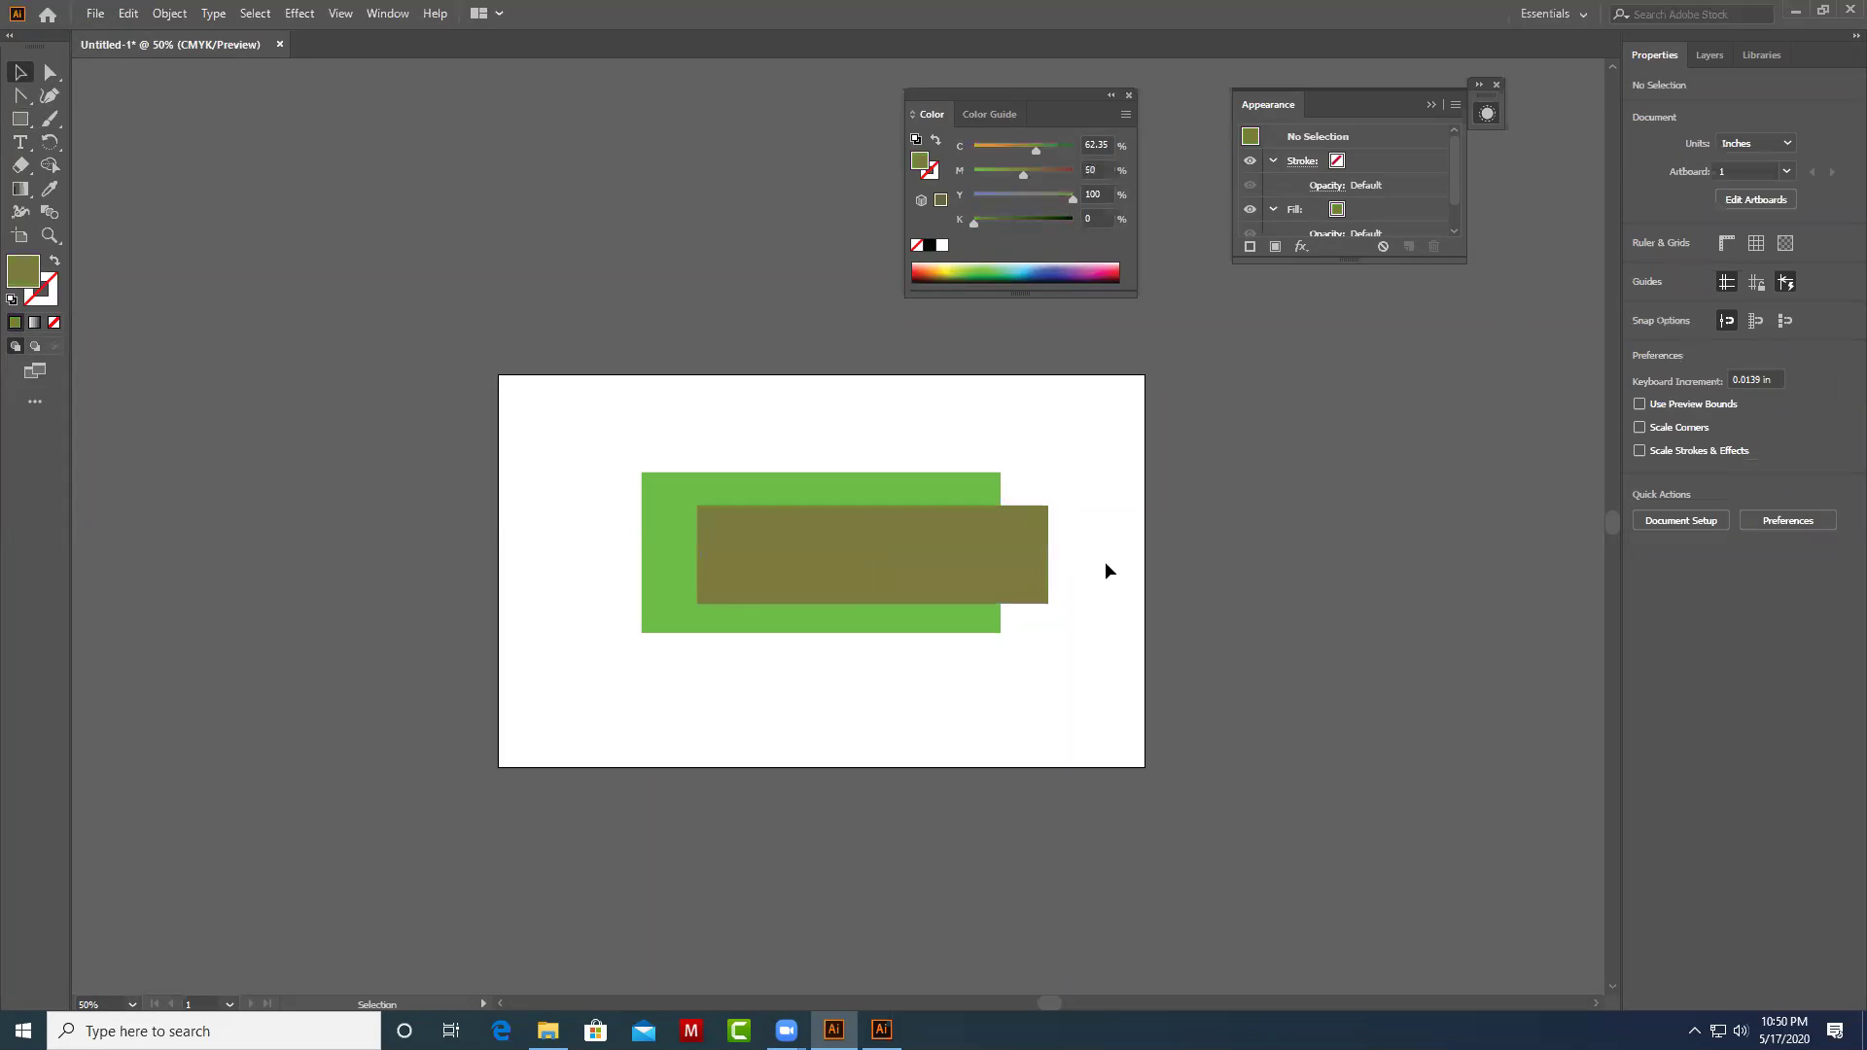
drag(1096, 450, 953, 700)
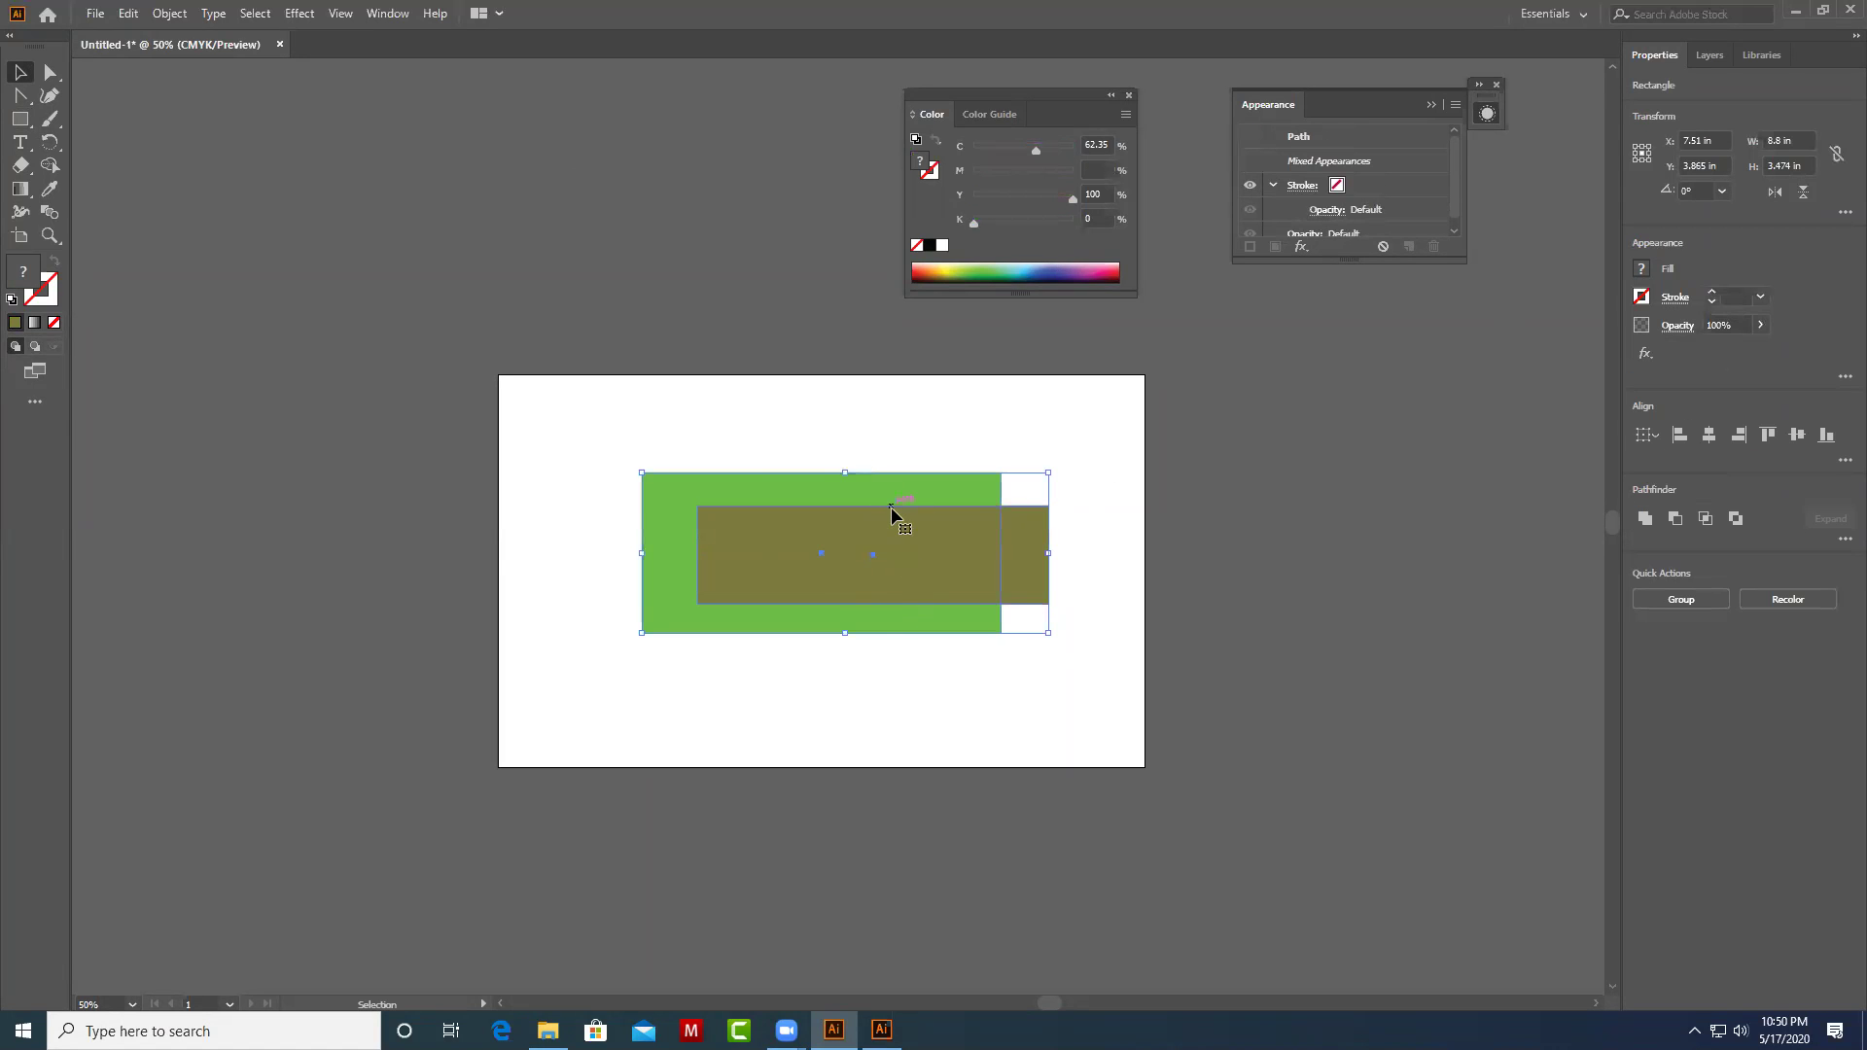
click(1095, 525)
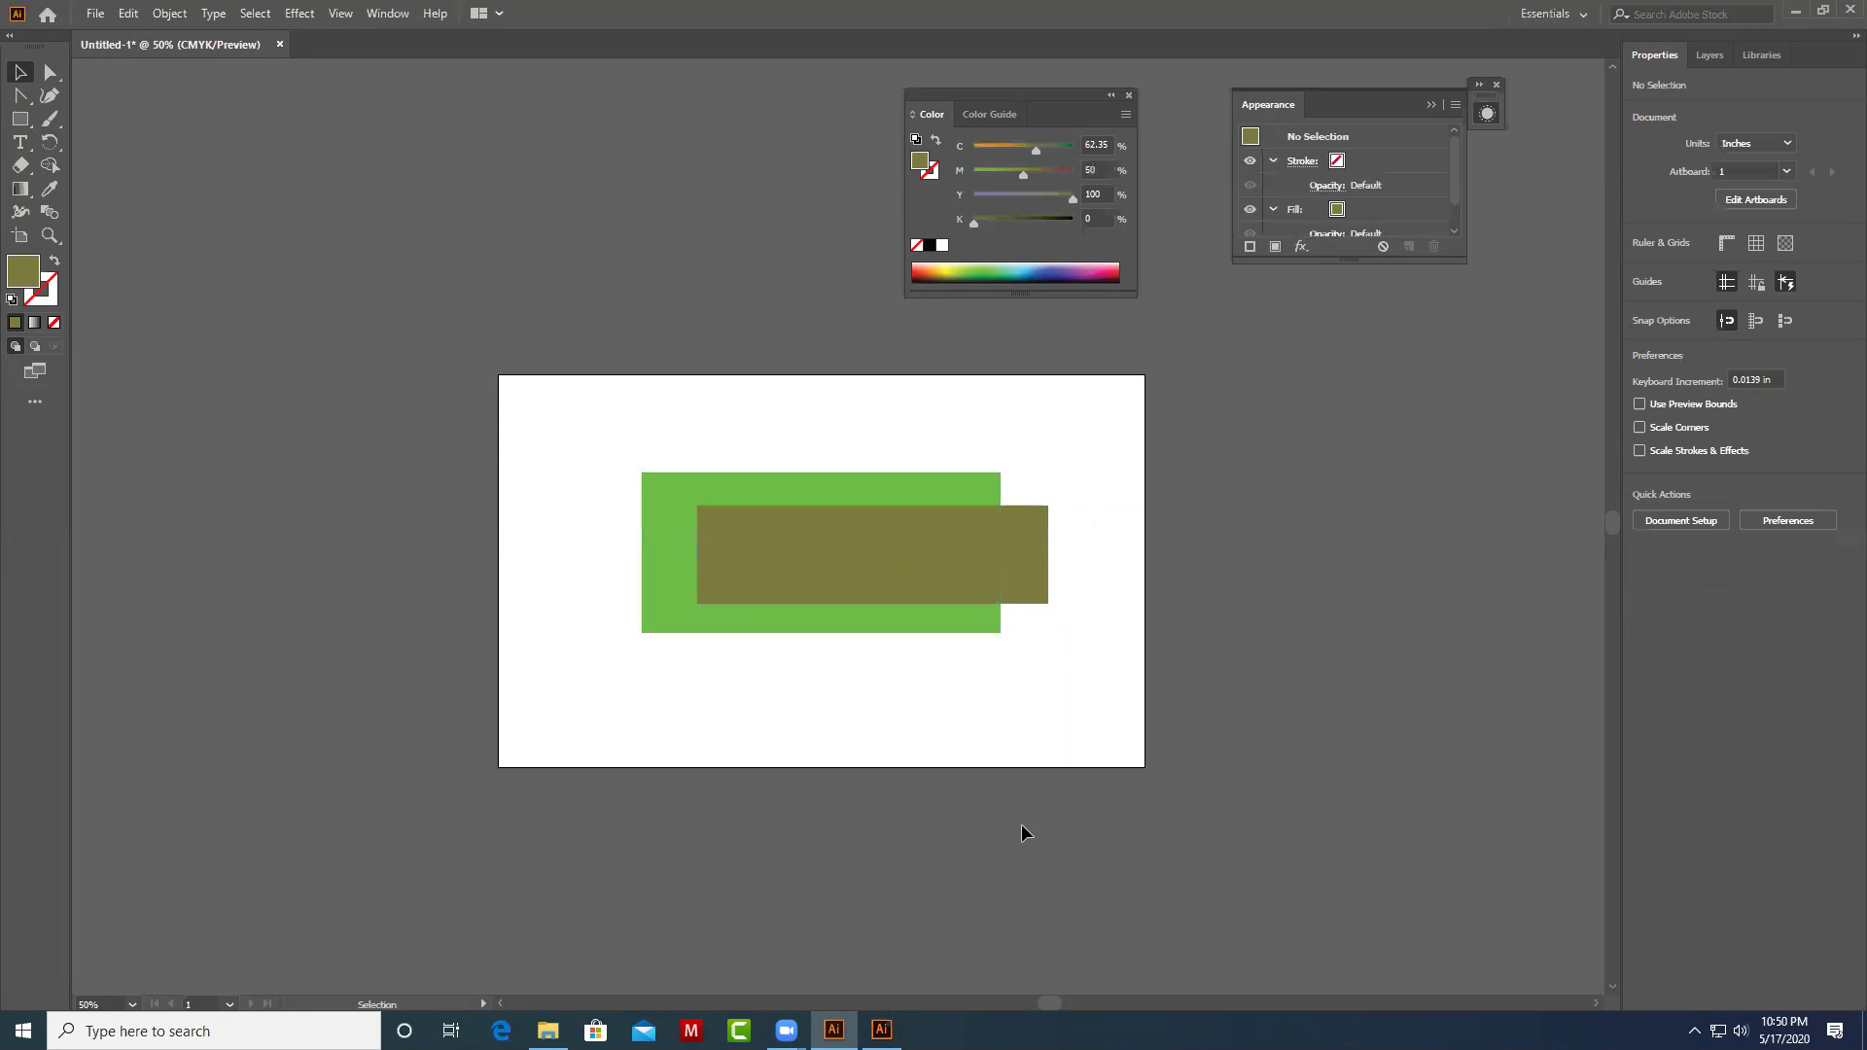
drag(595, 441, 982, 679)
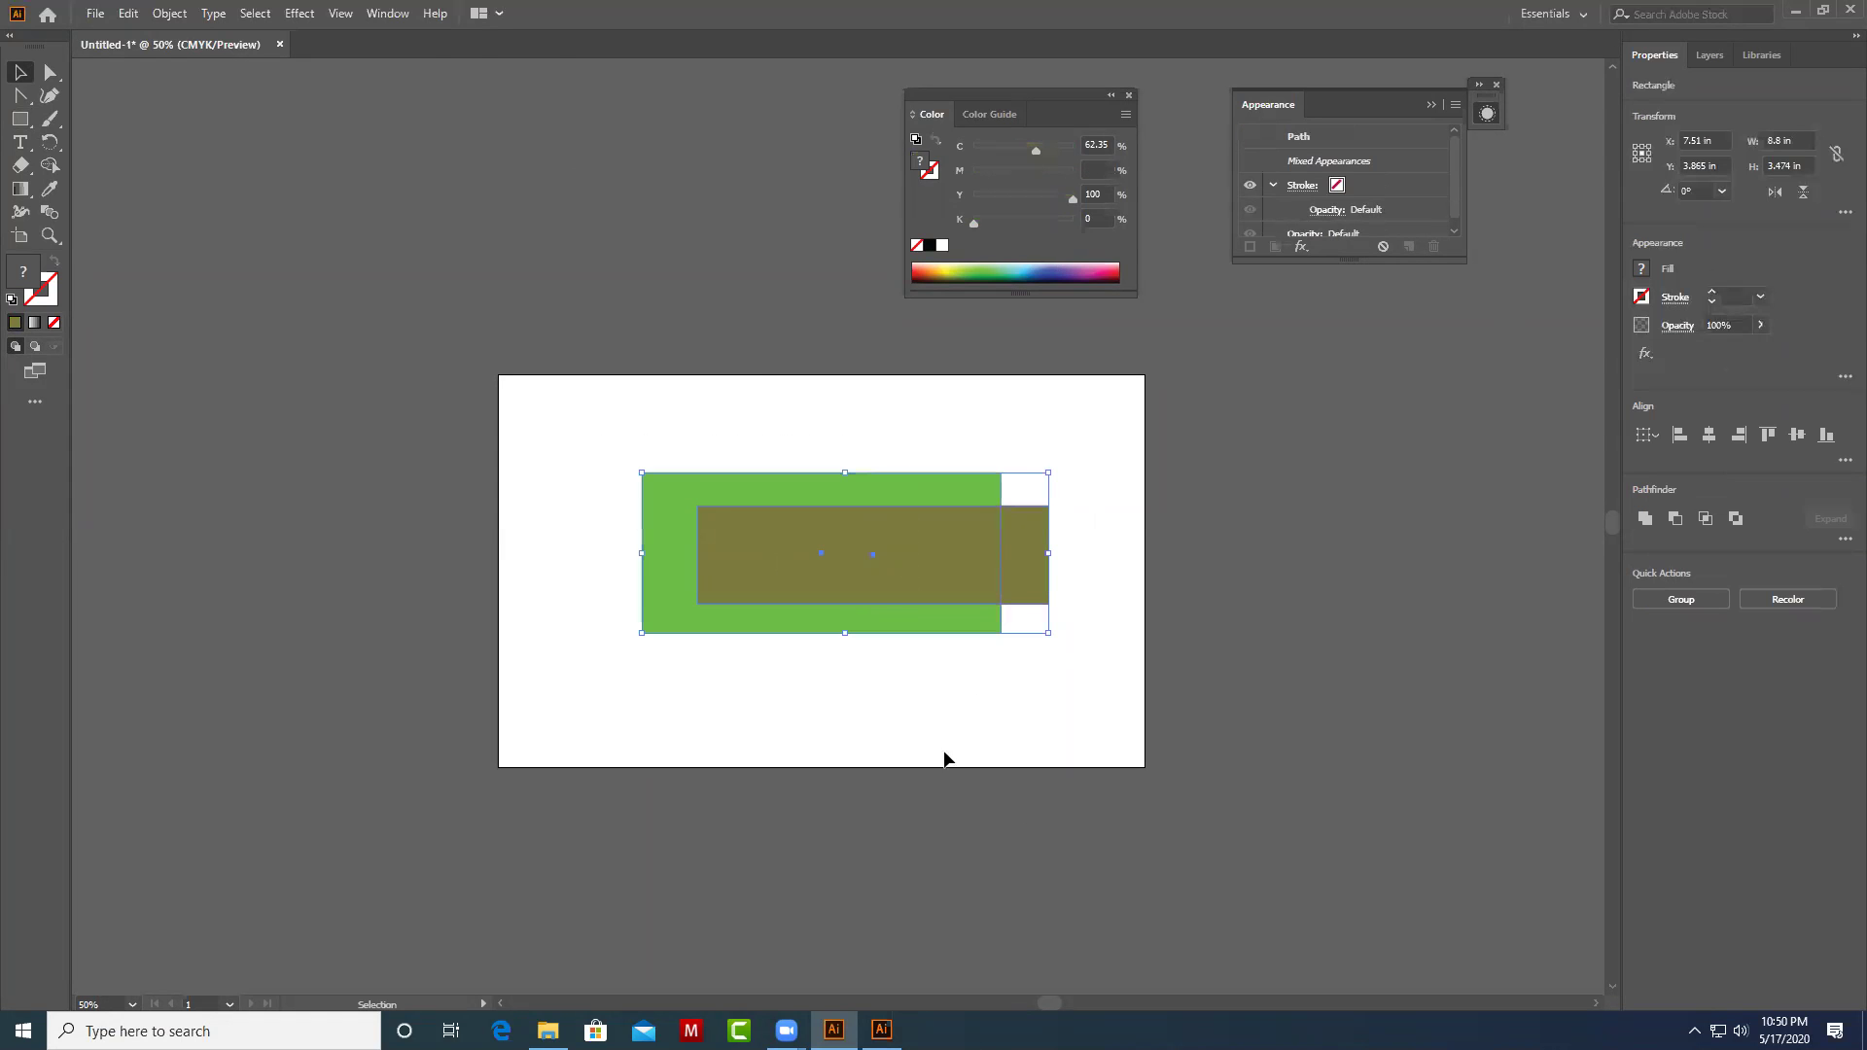
Show the Align panel and position it near the artboard.
click(387, 12)
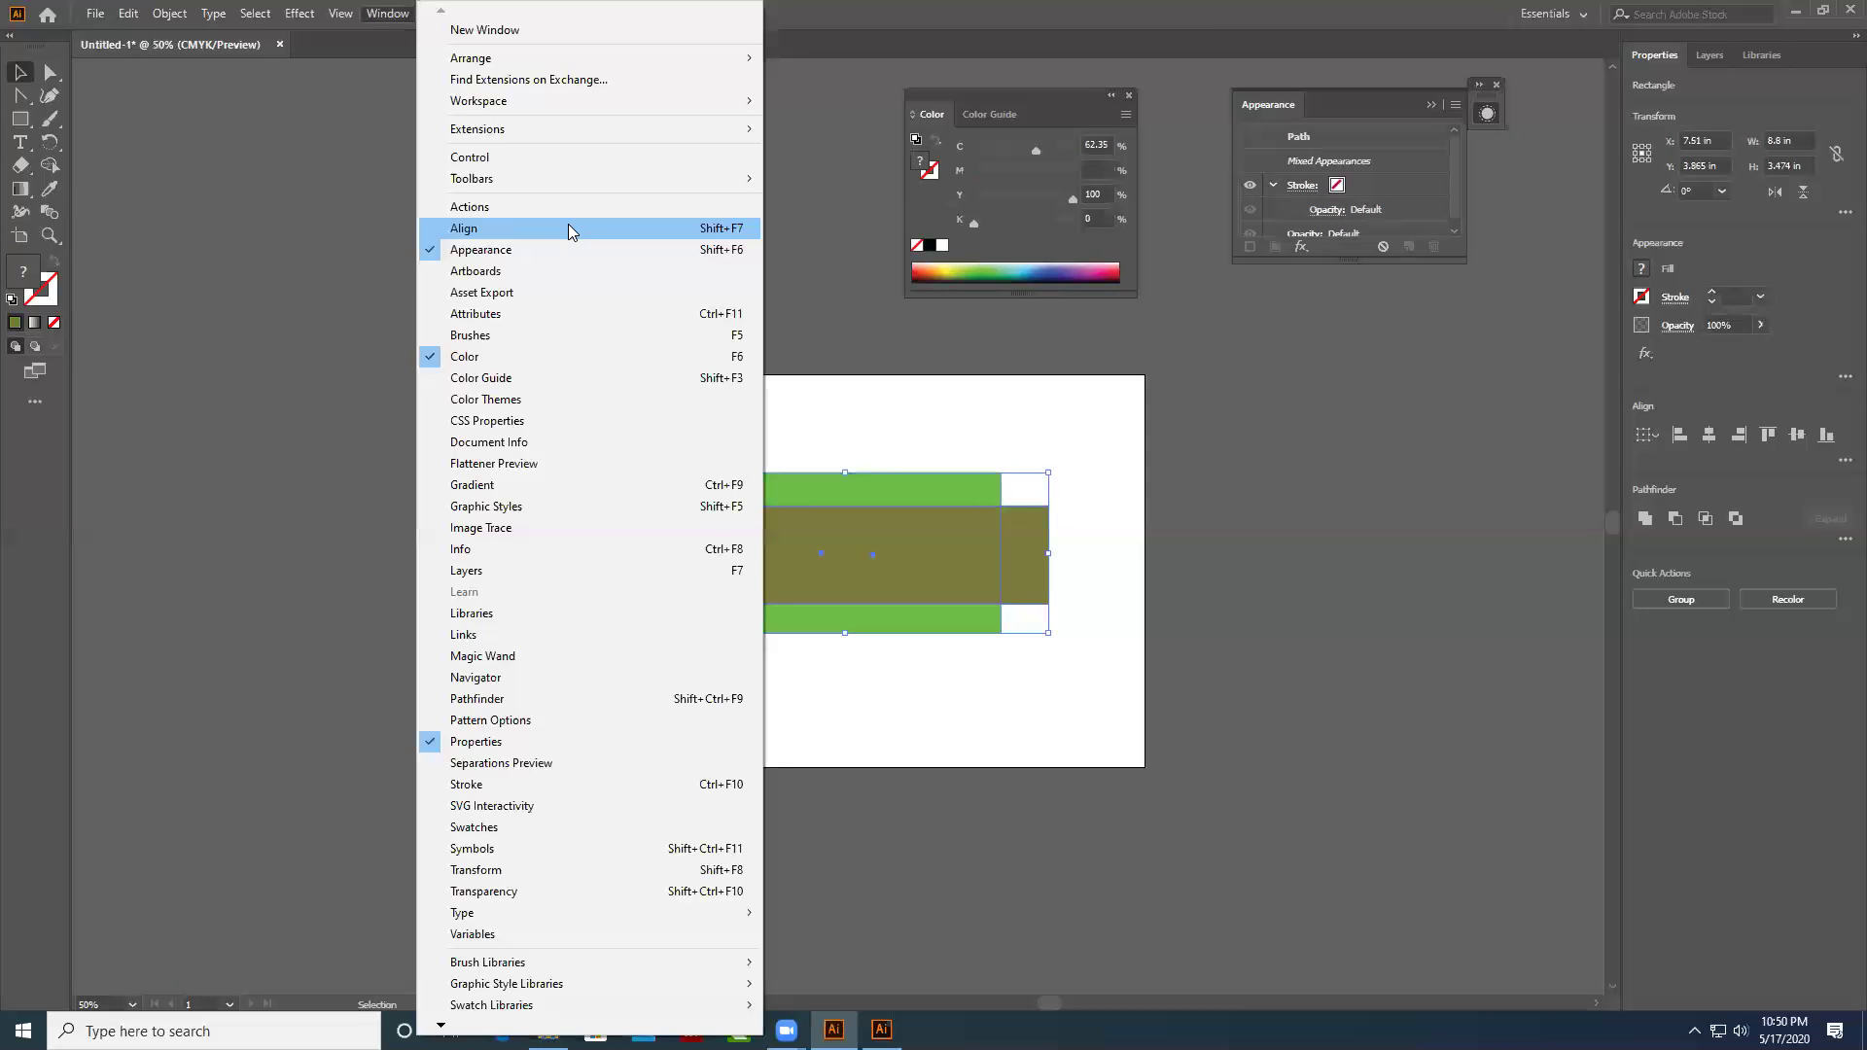
click(571, 232)
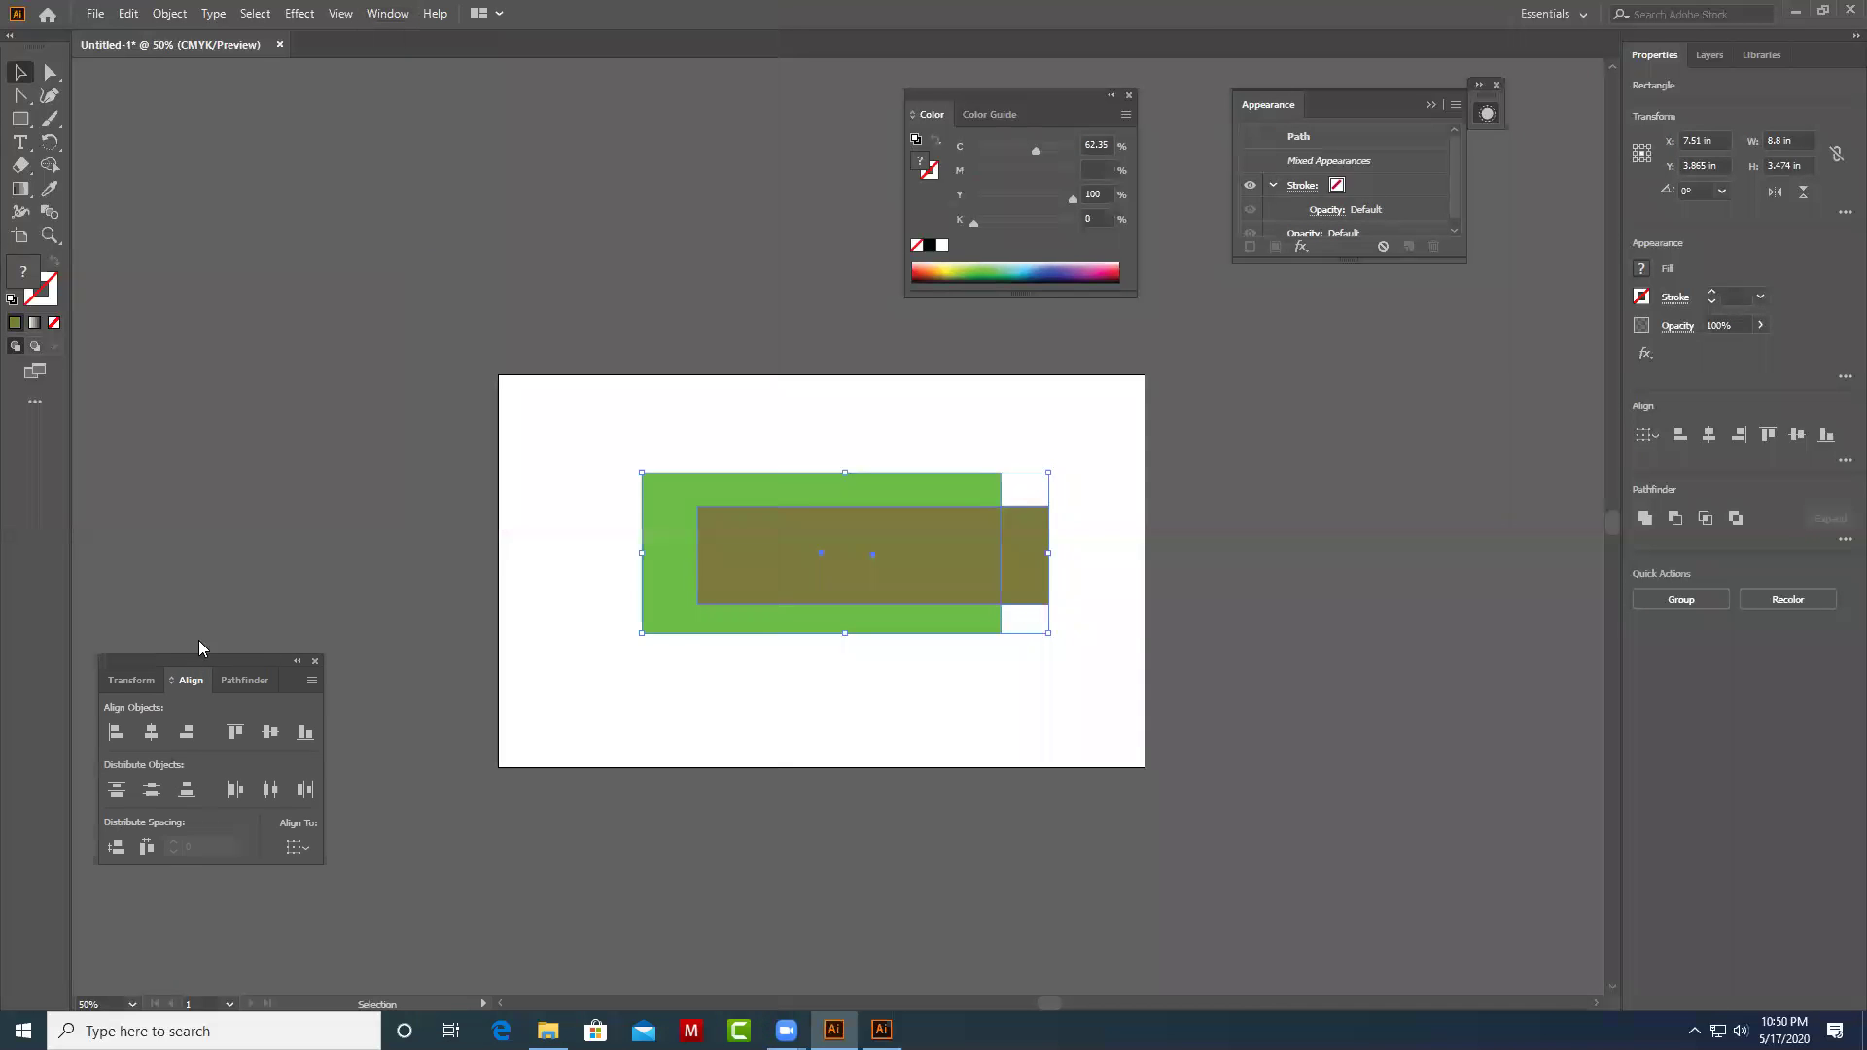
drag(188, 669, 200, 421)
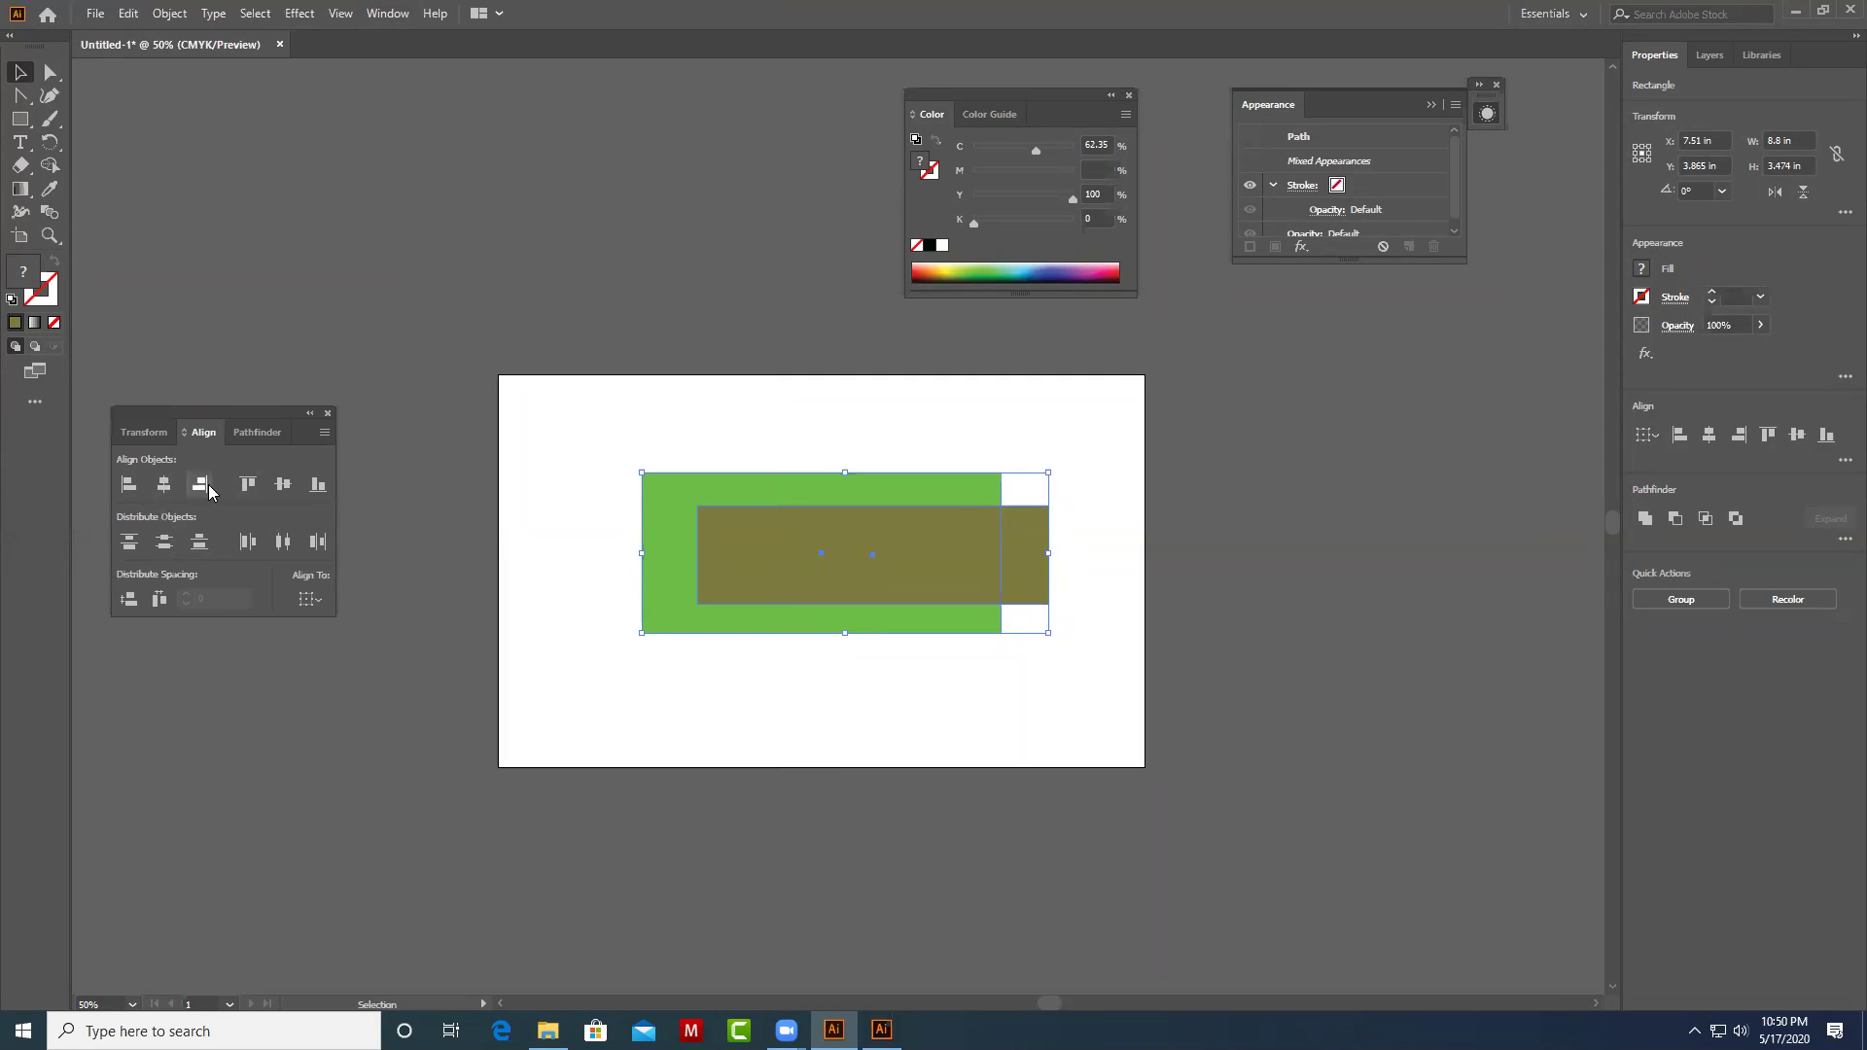
Left-align both rectangles, then centre the olive one horizontally on the green one.
click(129, 484)
click(1001, 685)
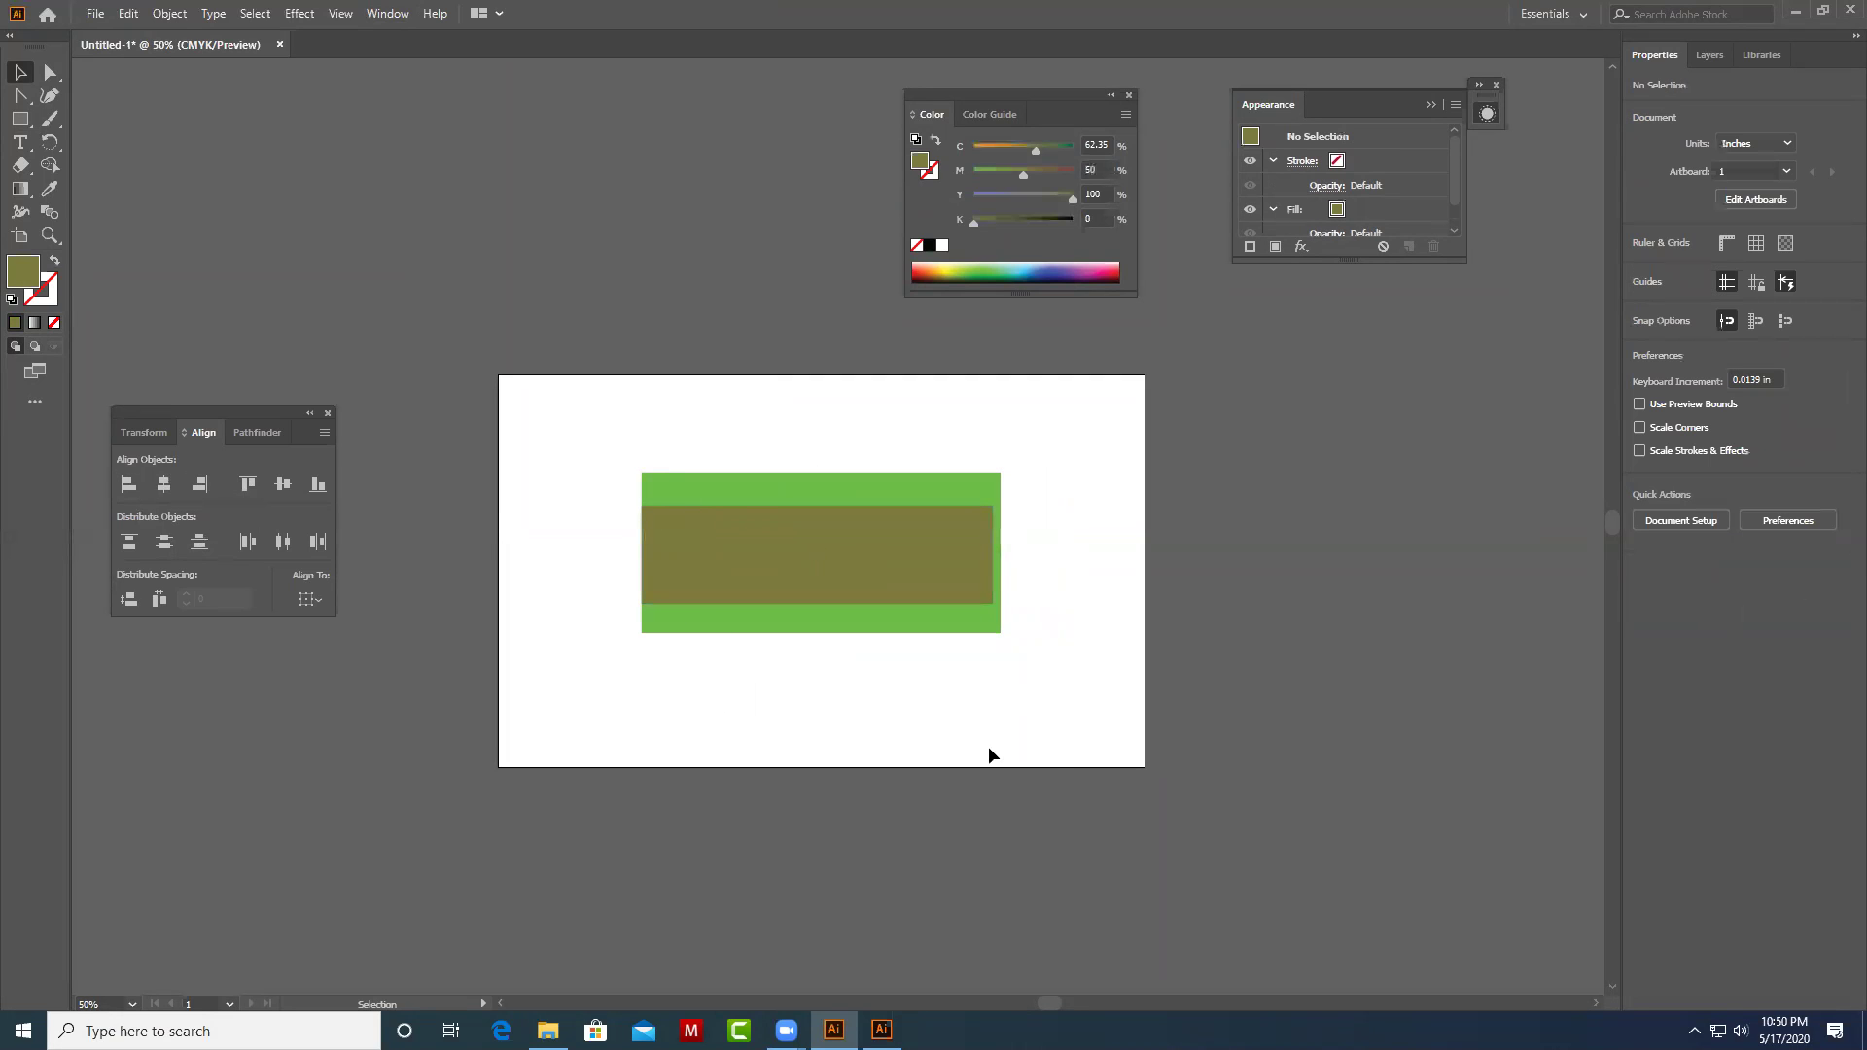
drag(607, 447, 778, 634)
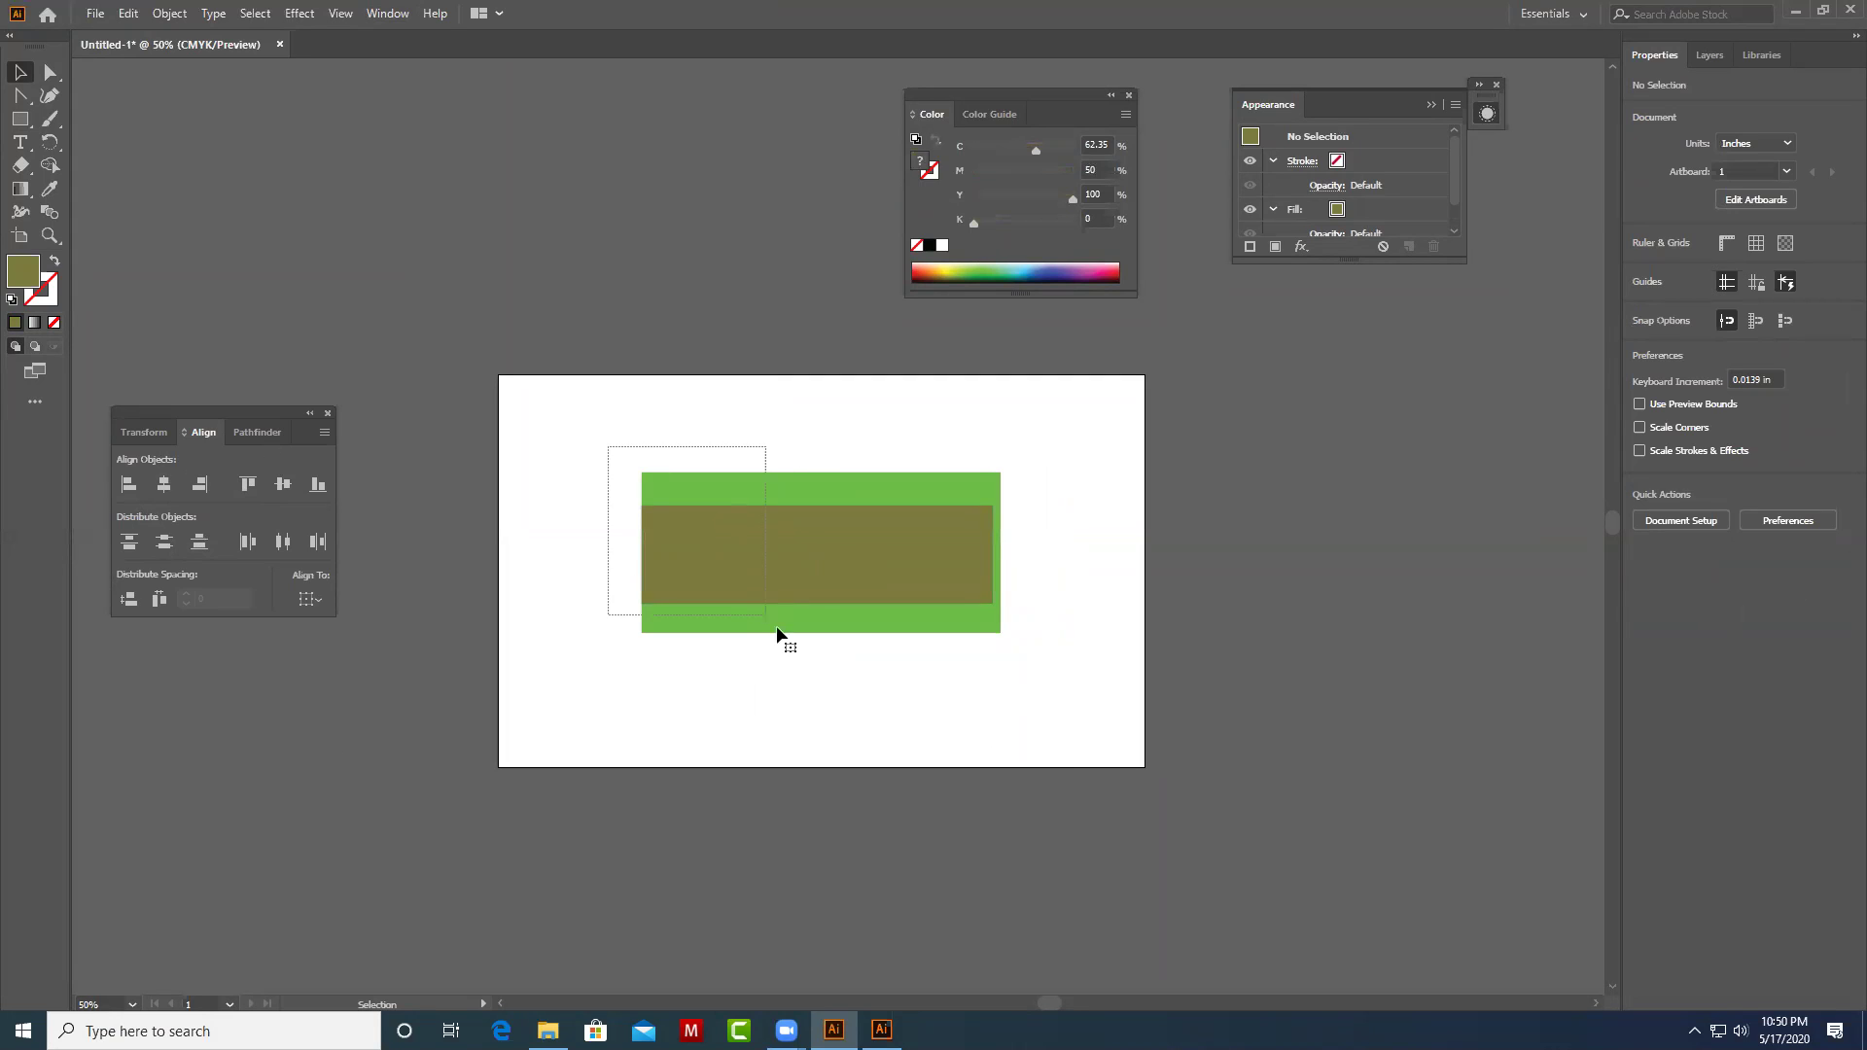
click(168, 486)
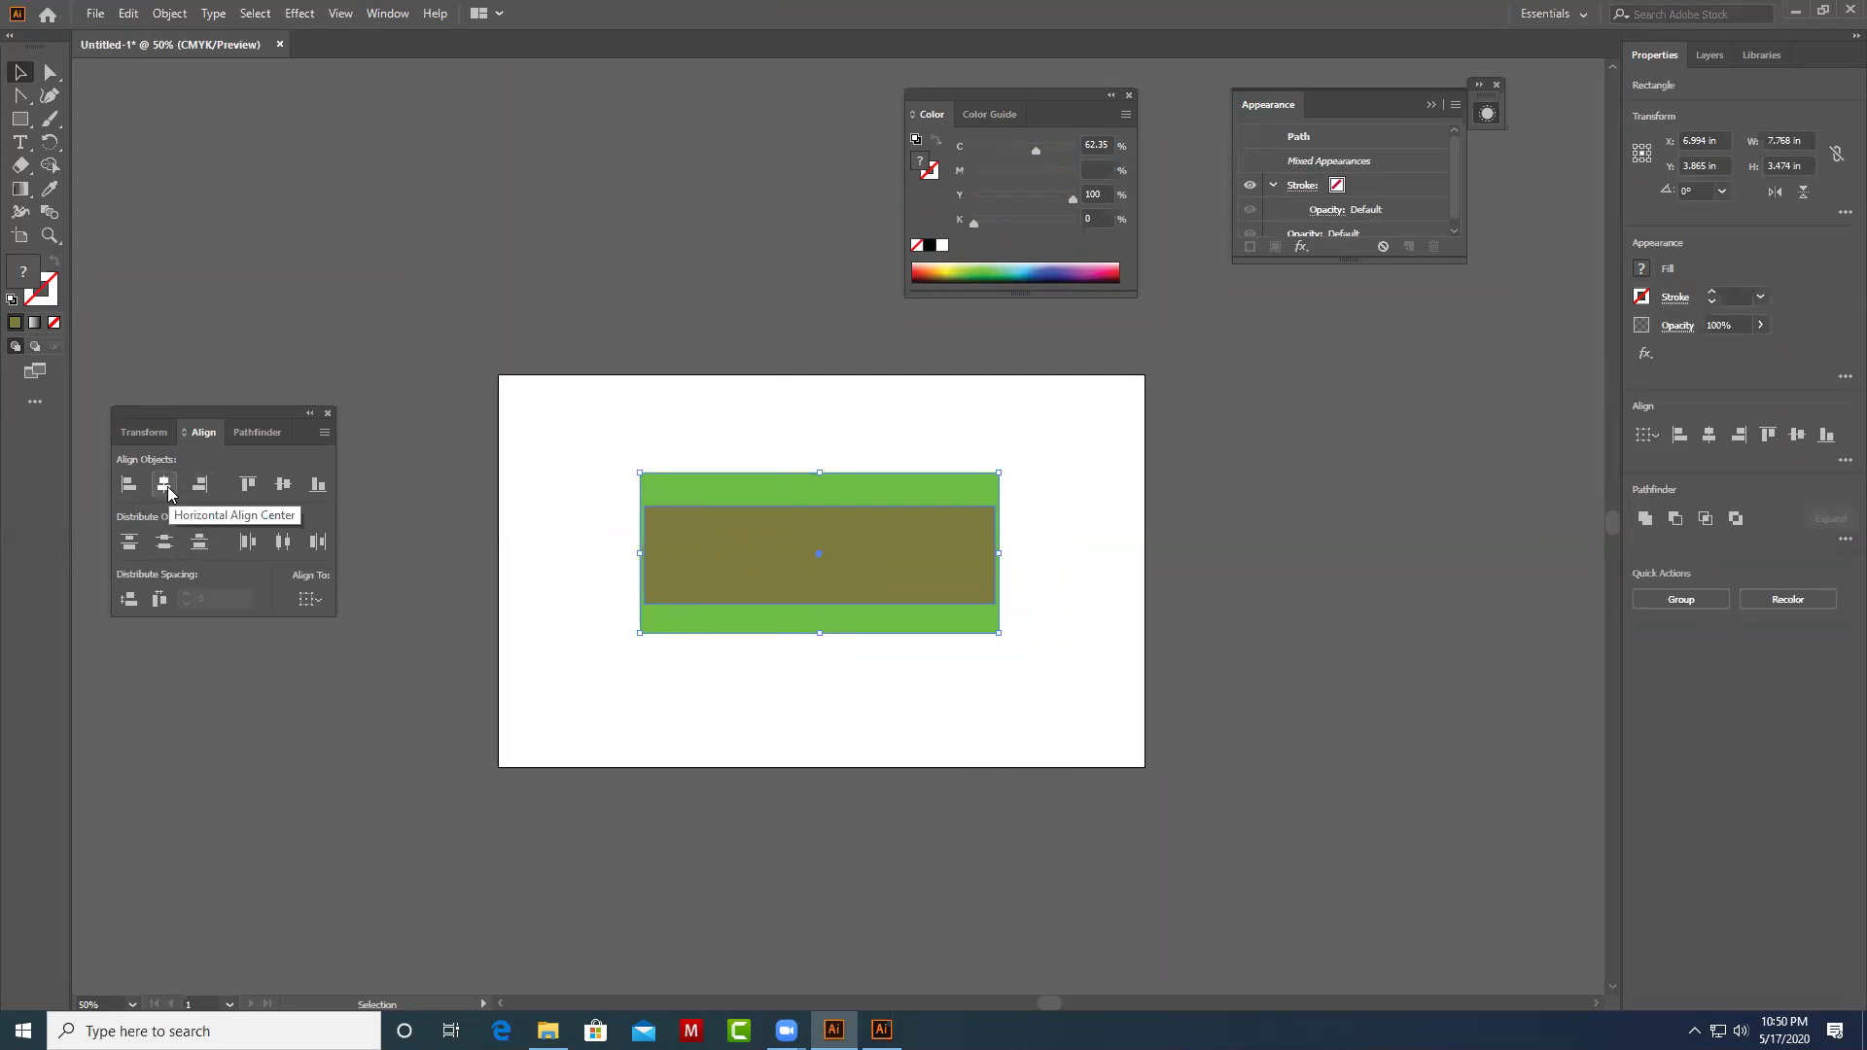
click(1041, 540)
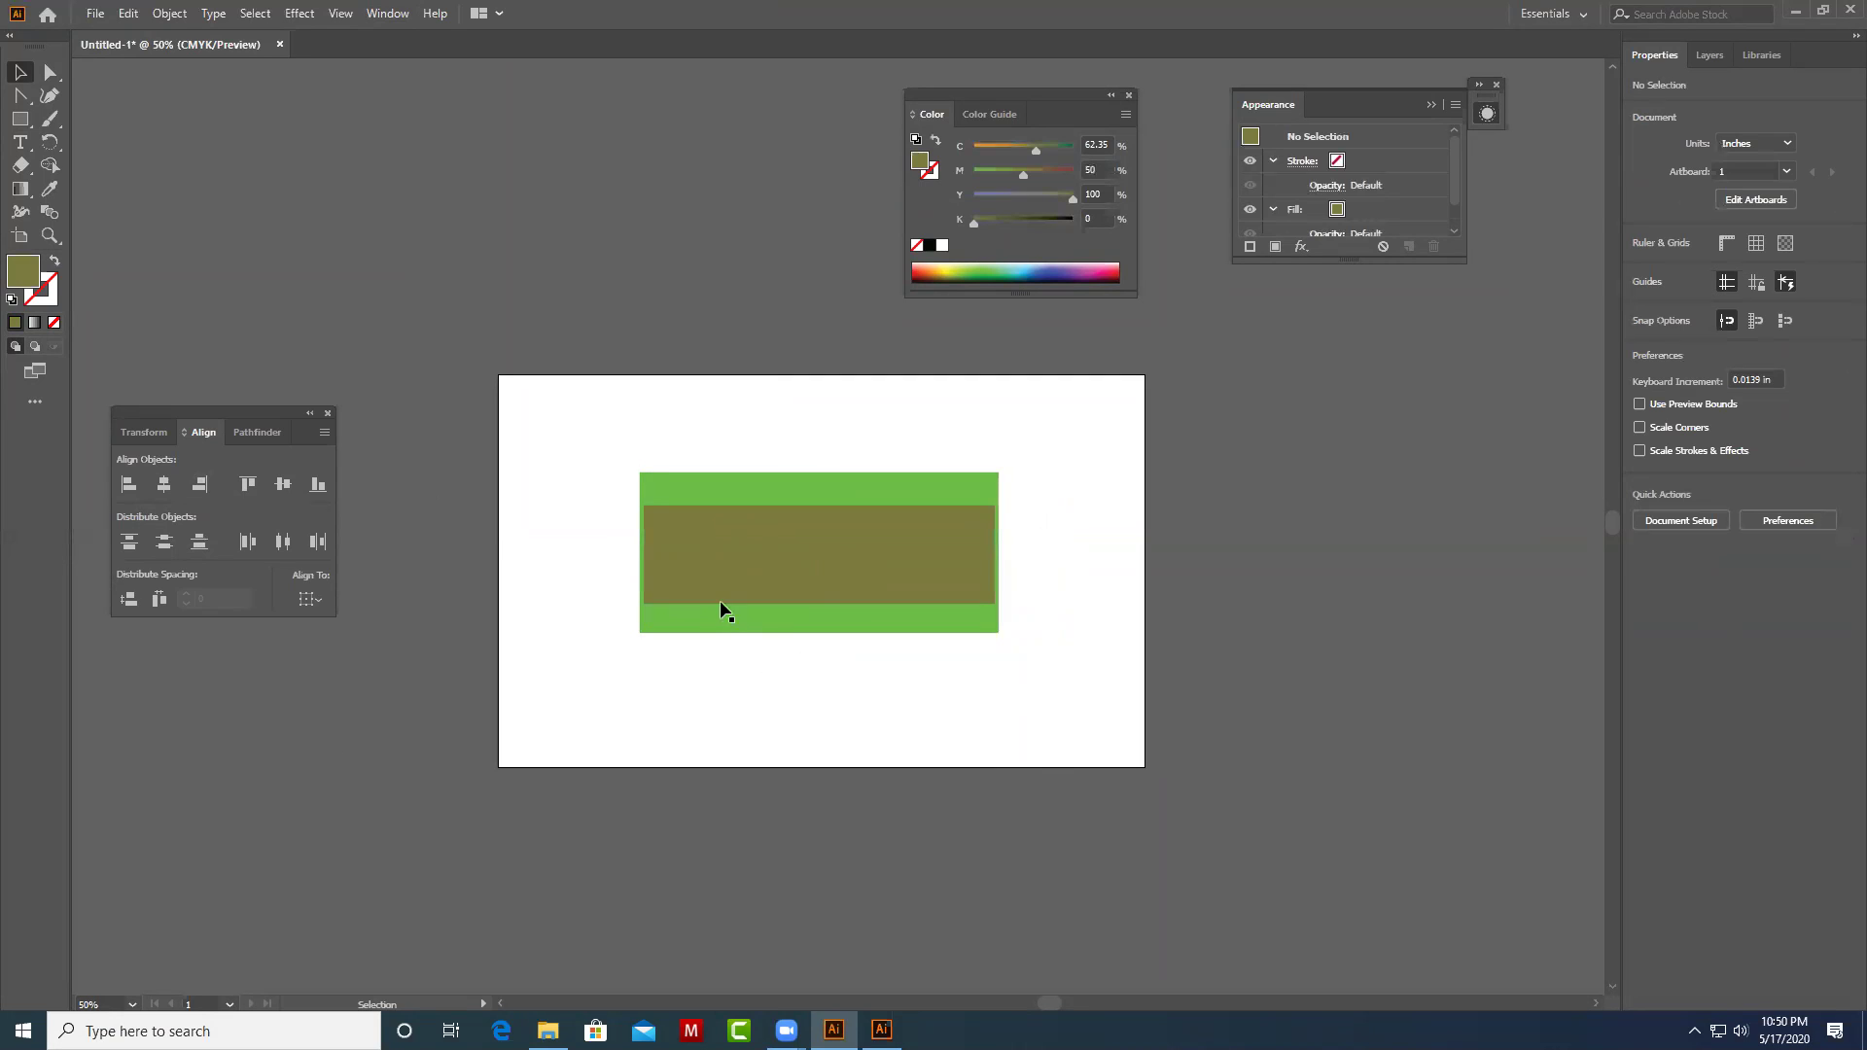
Reselect both rectangles and align them by their top edges.
drag(604, 446, 937, 708)
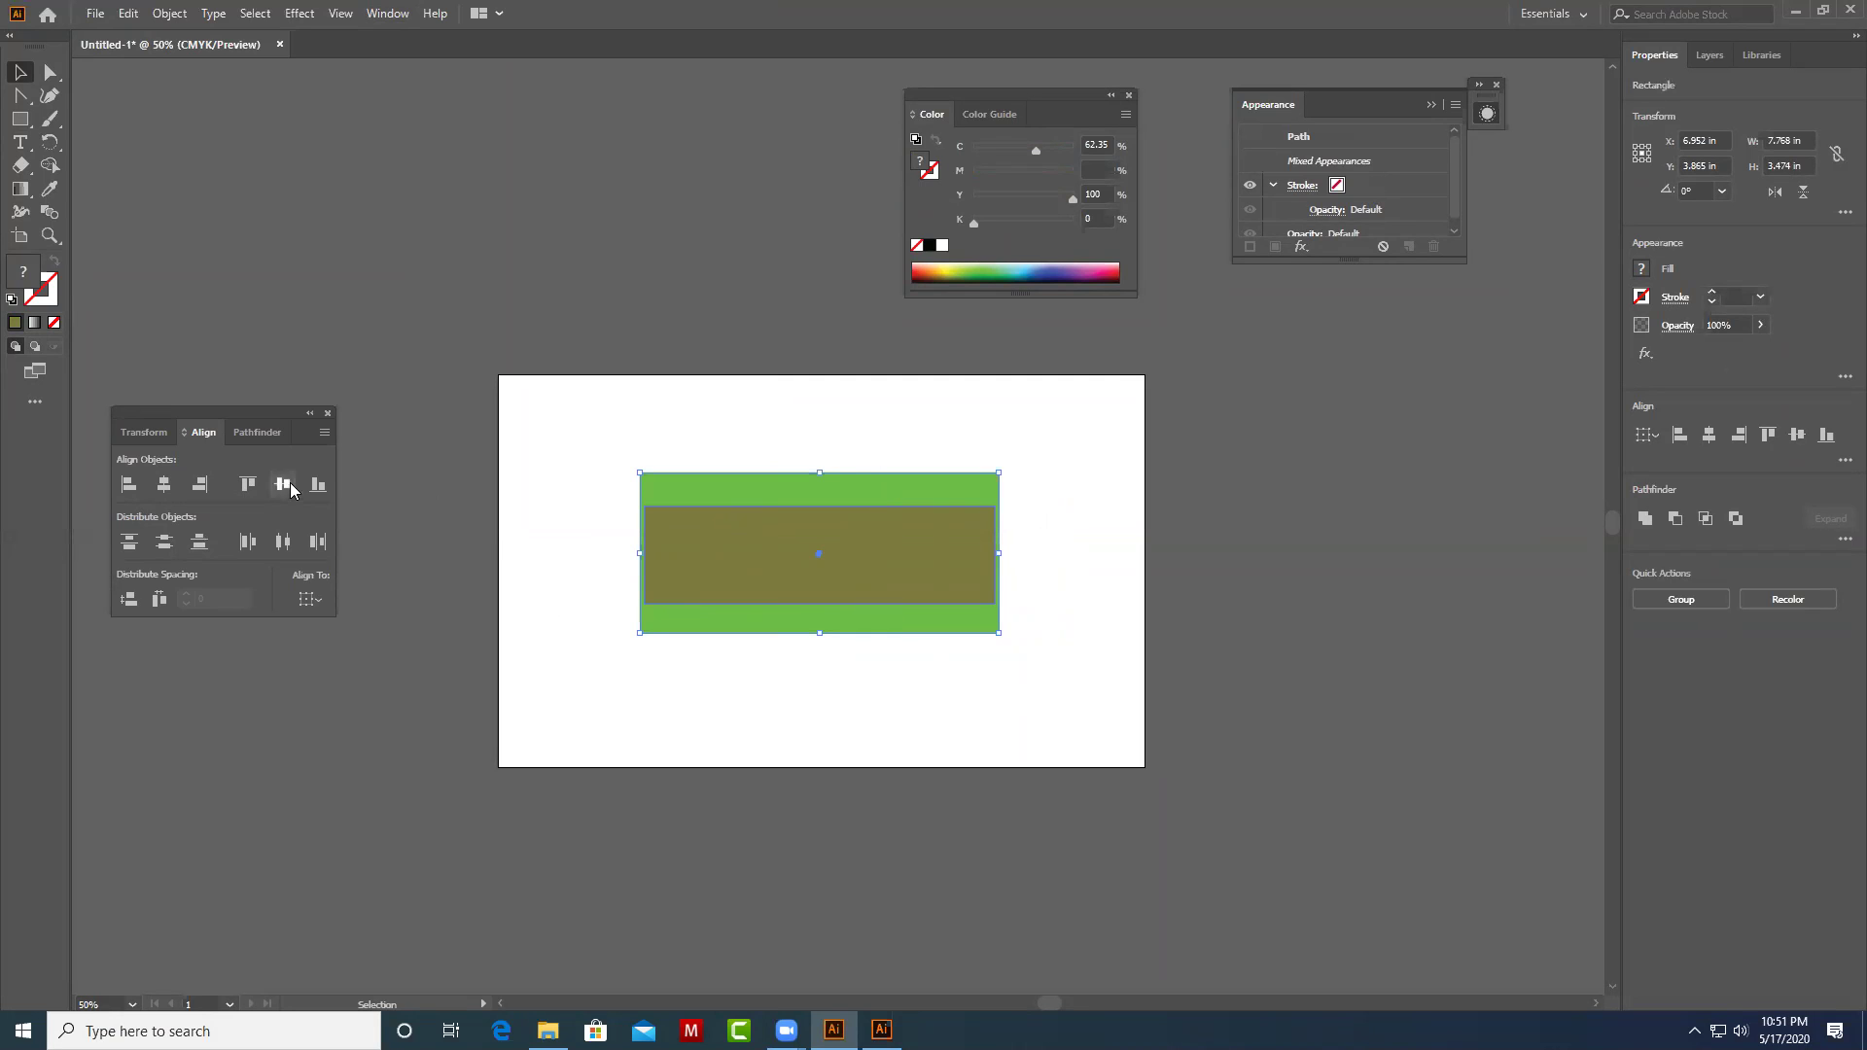
click(1064, 491)
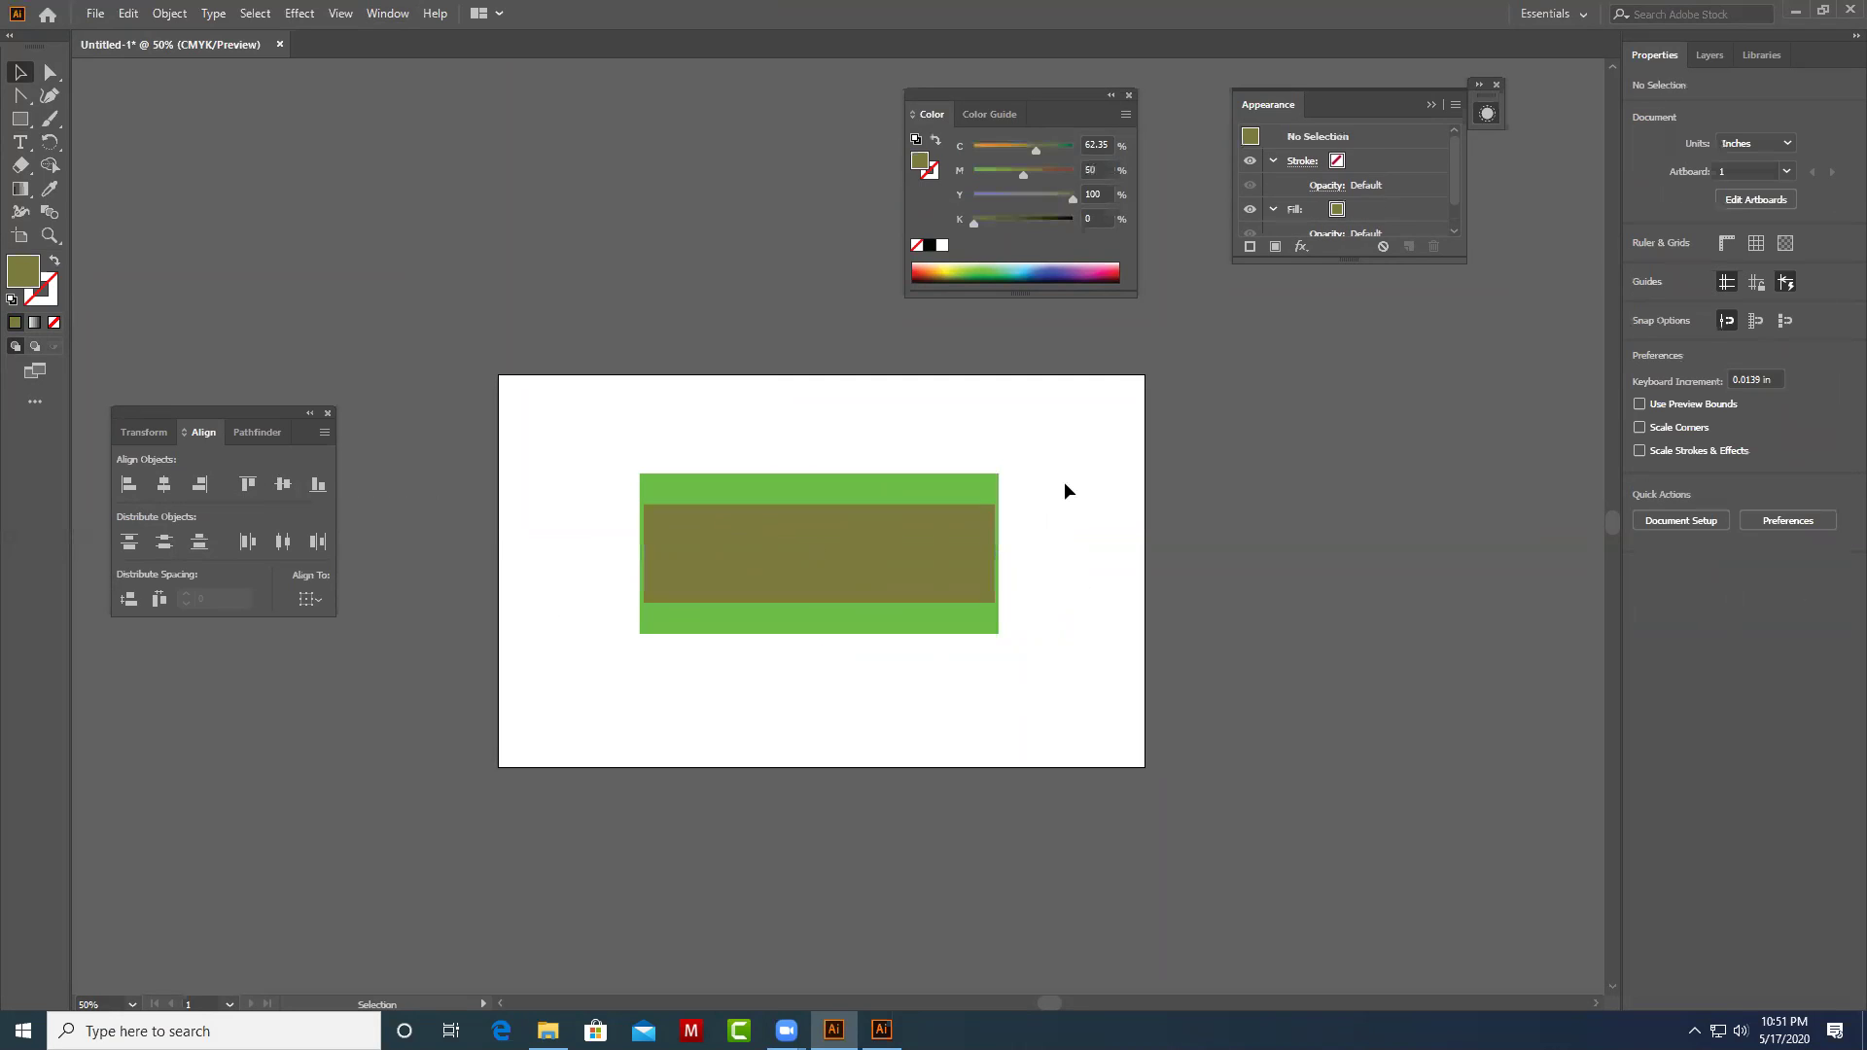
drag(1042, 469, 447, 705)
click(836, 738)
drag(752, 455, 829, 605)
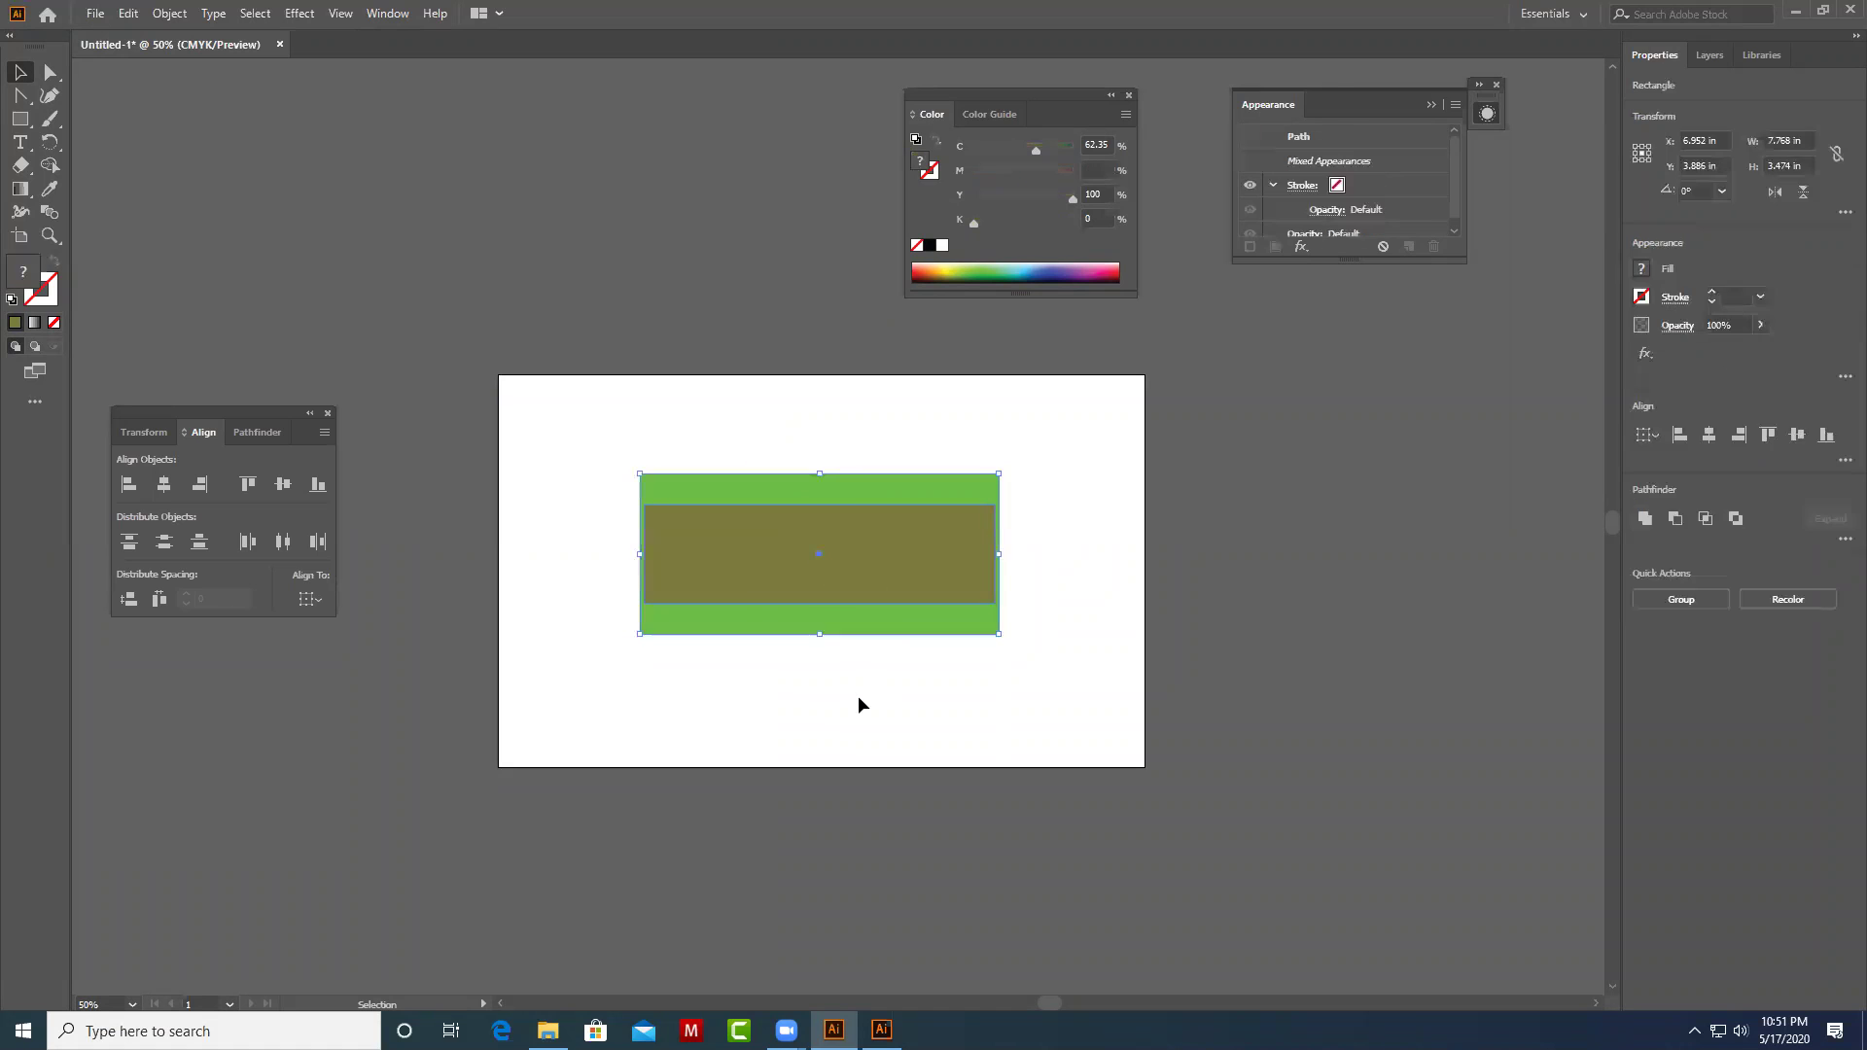
click(249, 484)
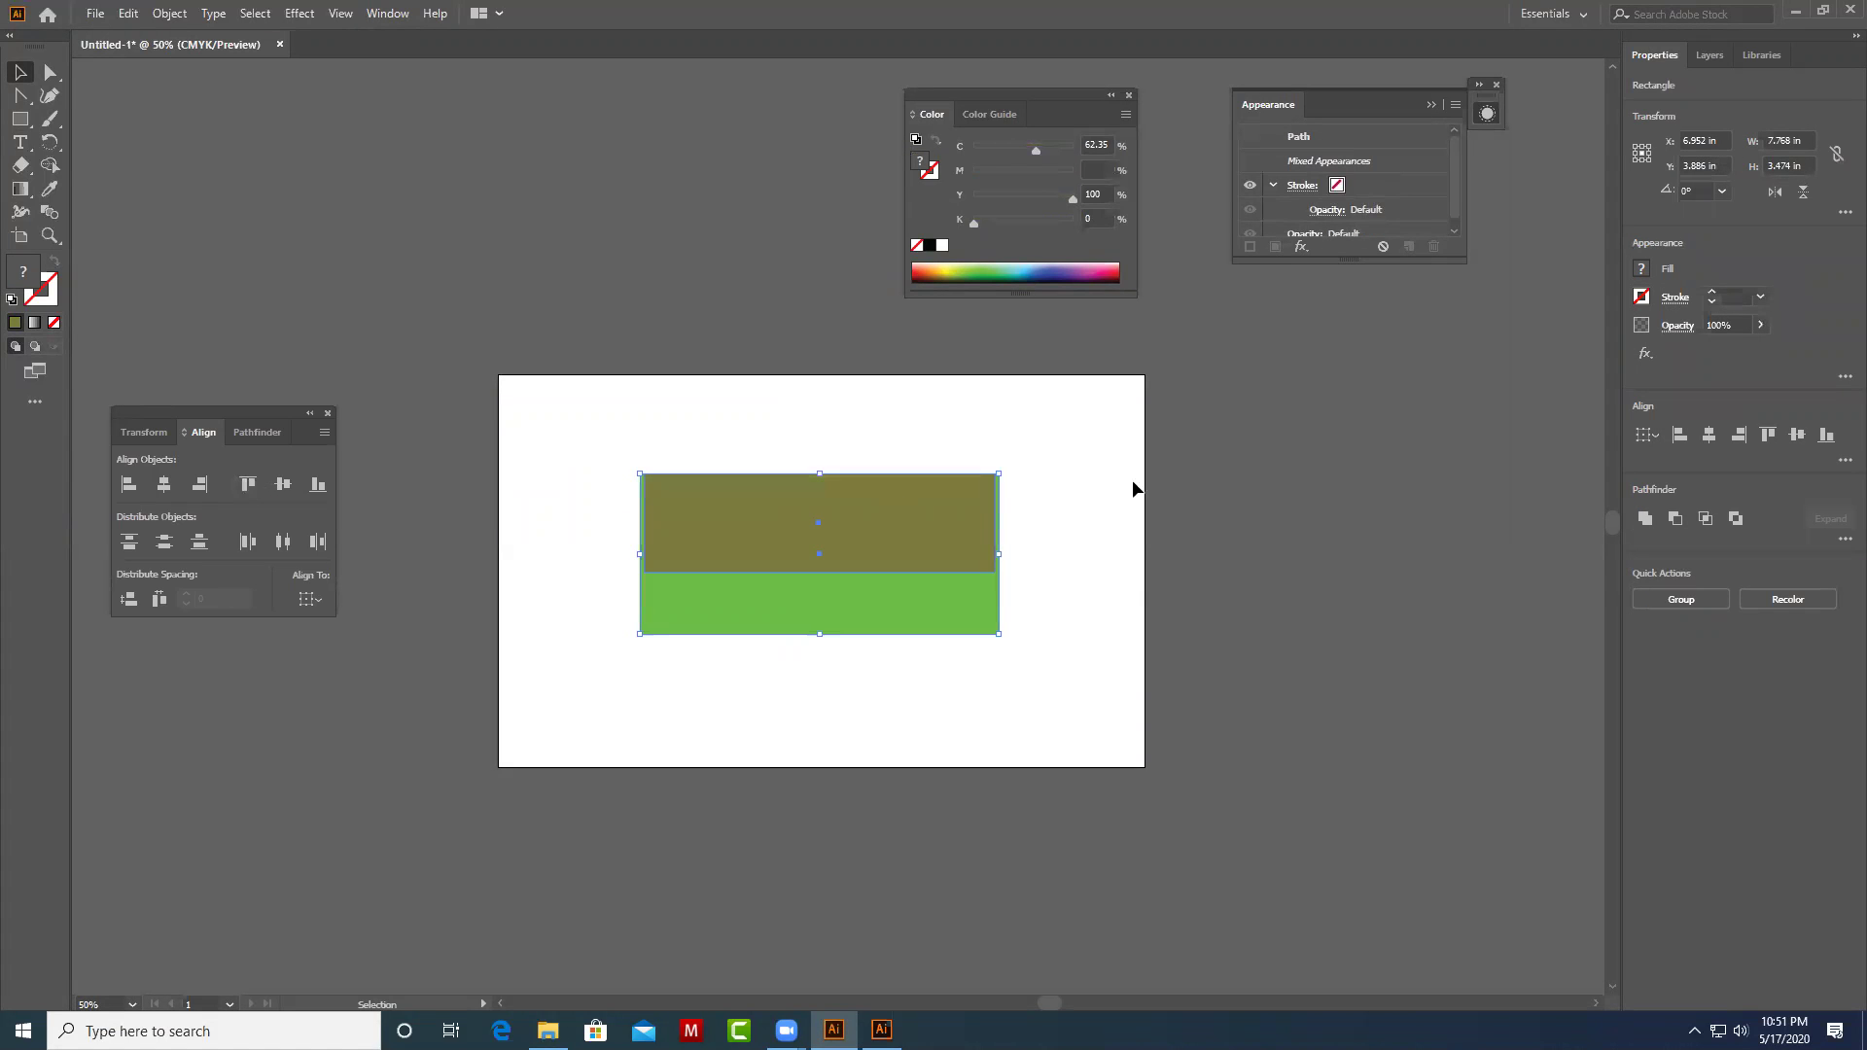
Distribute the rectangles by bottom edges and align them by their bottoms.
click(1082, 477)
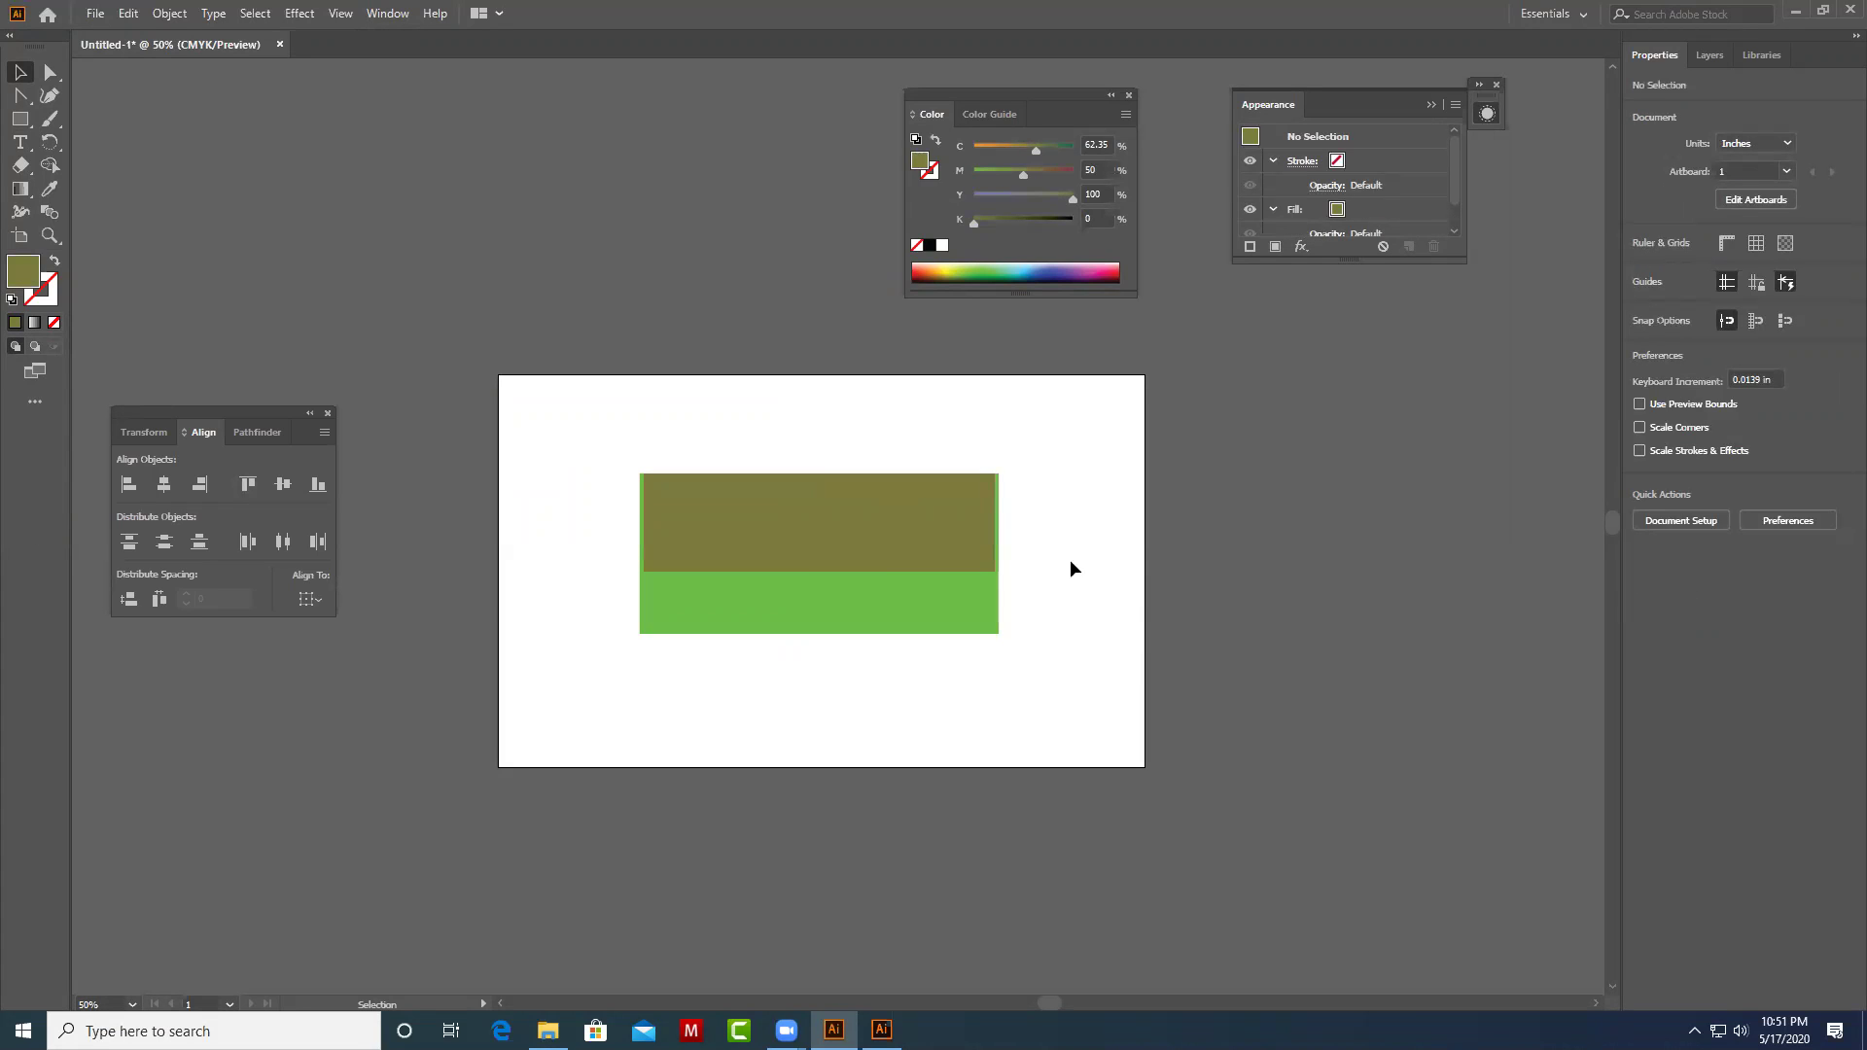
drag(813, 394, 883, 598)
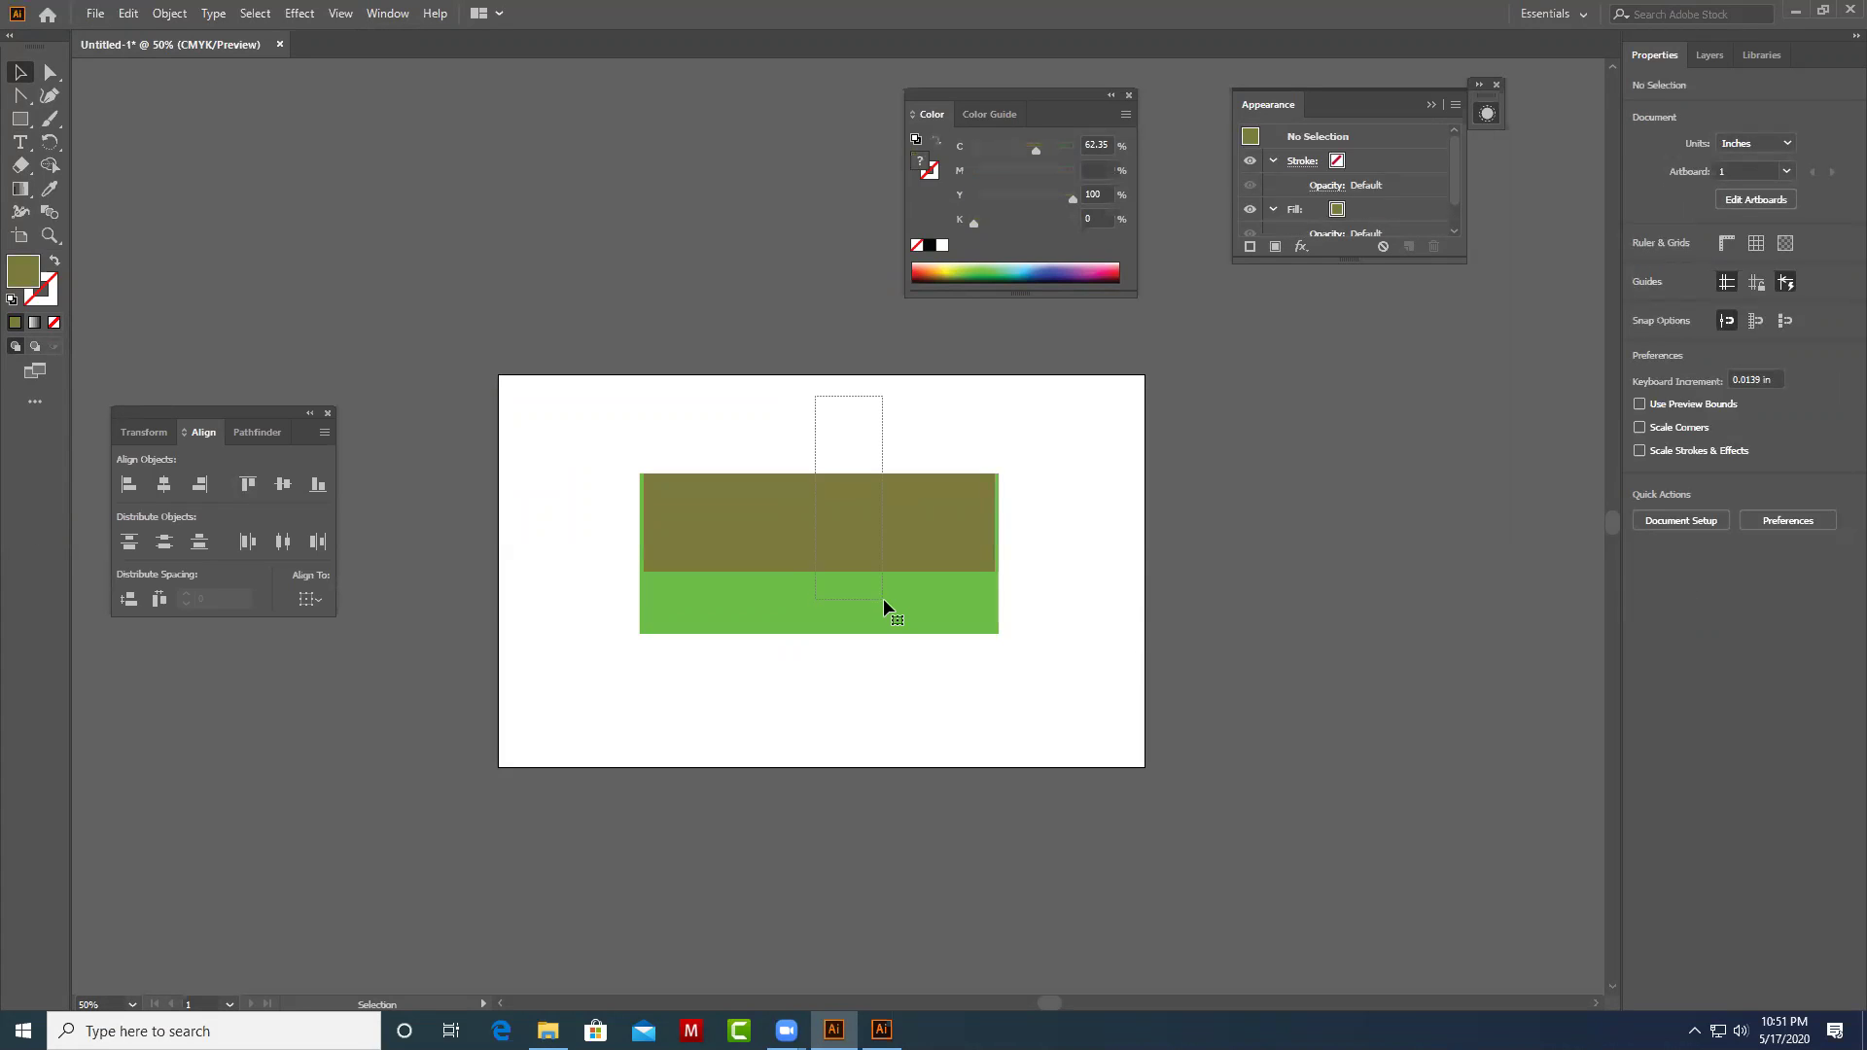
click(200, 541)
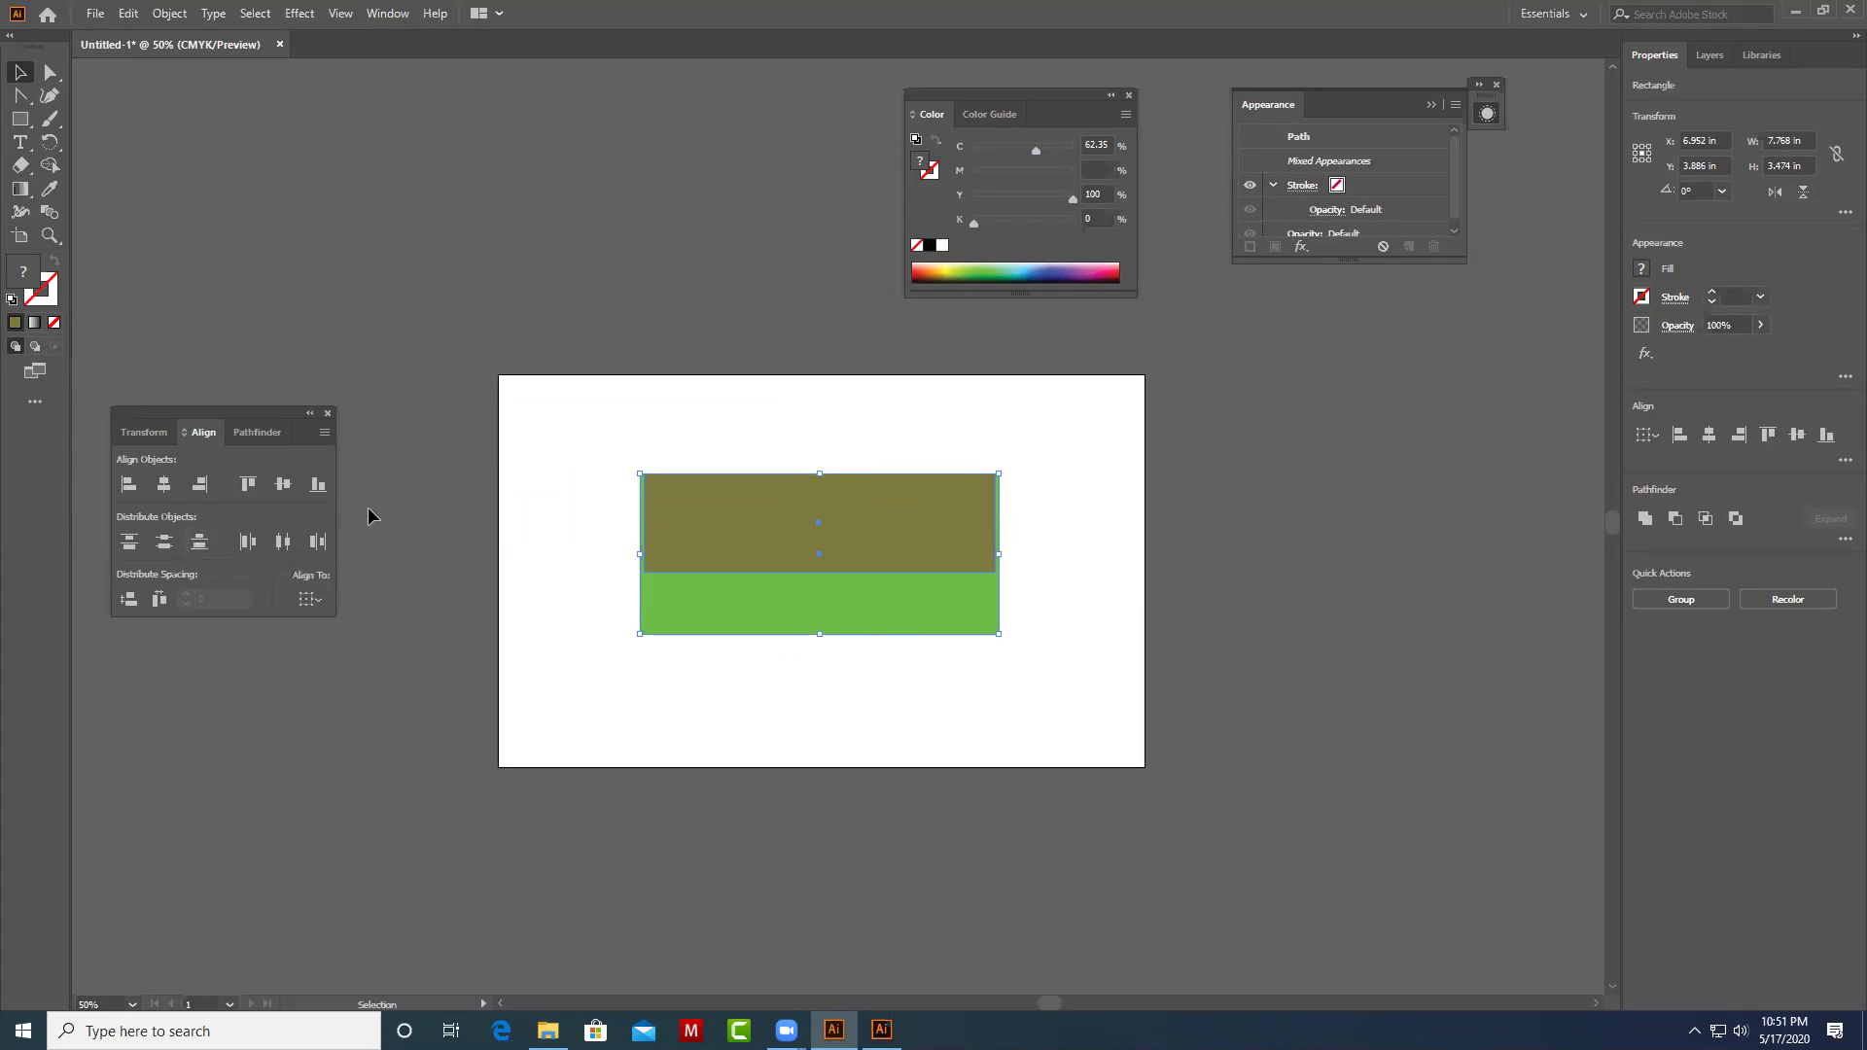
click(318, 484)
click(1047, 592)
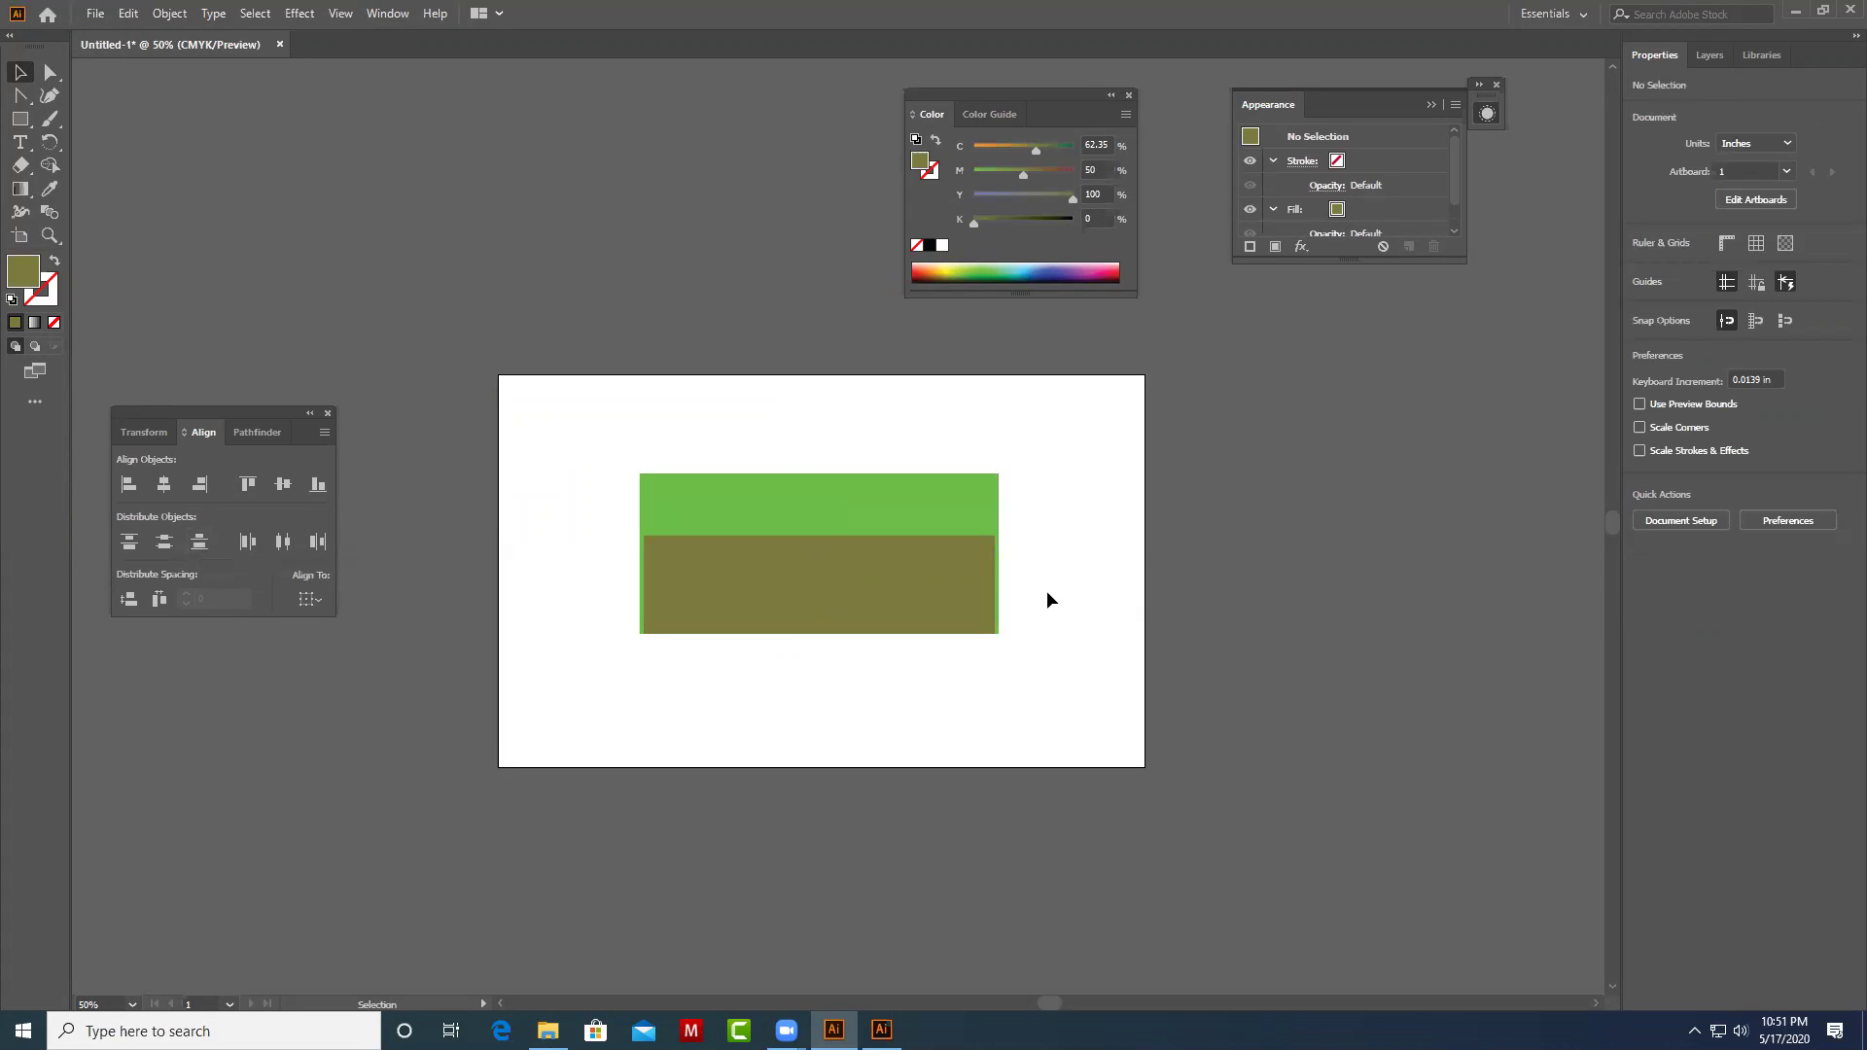
Move both rectangles together to a new spot on the artboard.
drag(580, 441, 1021, 689)
drag(906, 606, 886, 579)
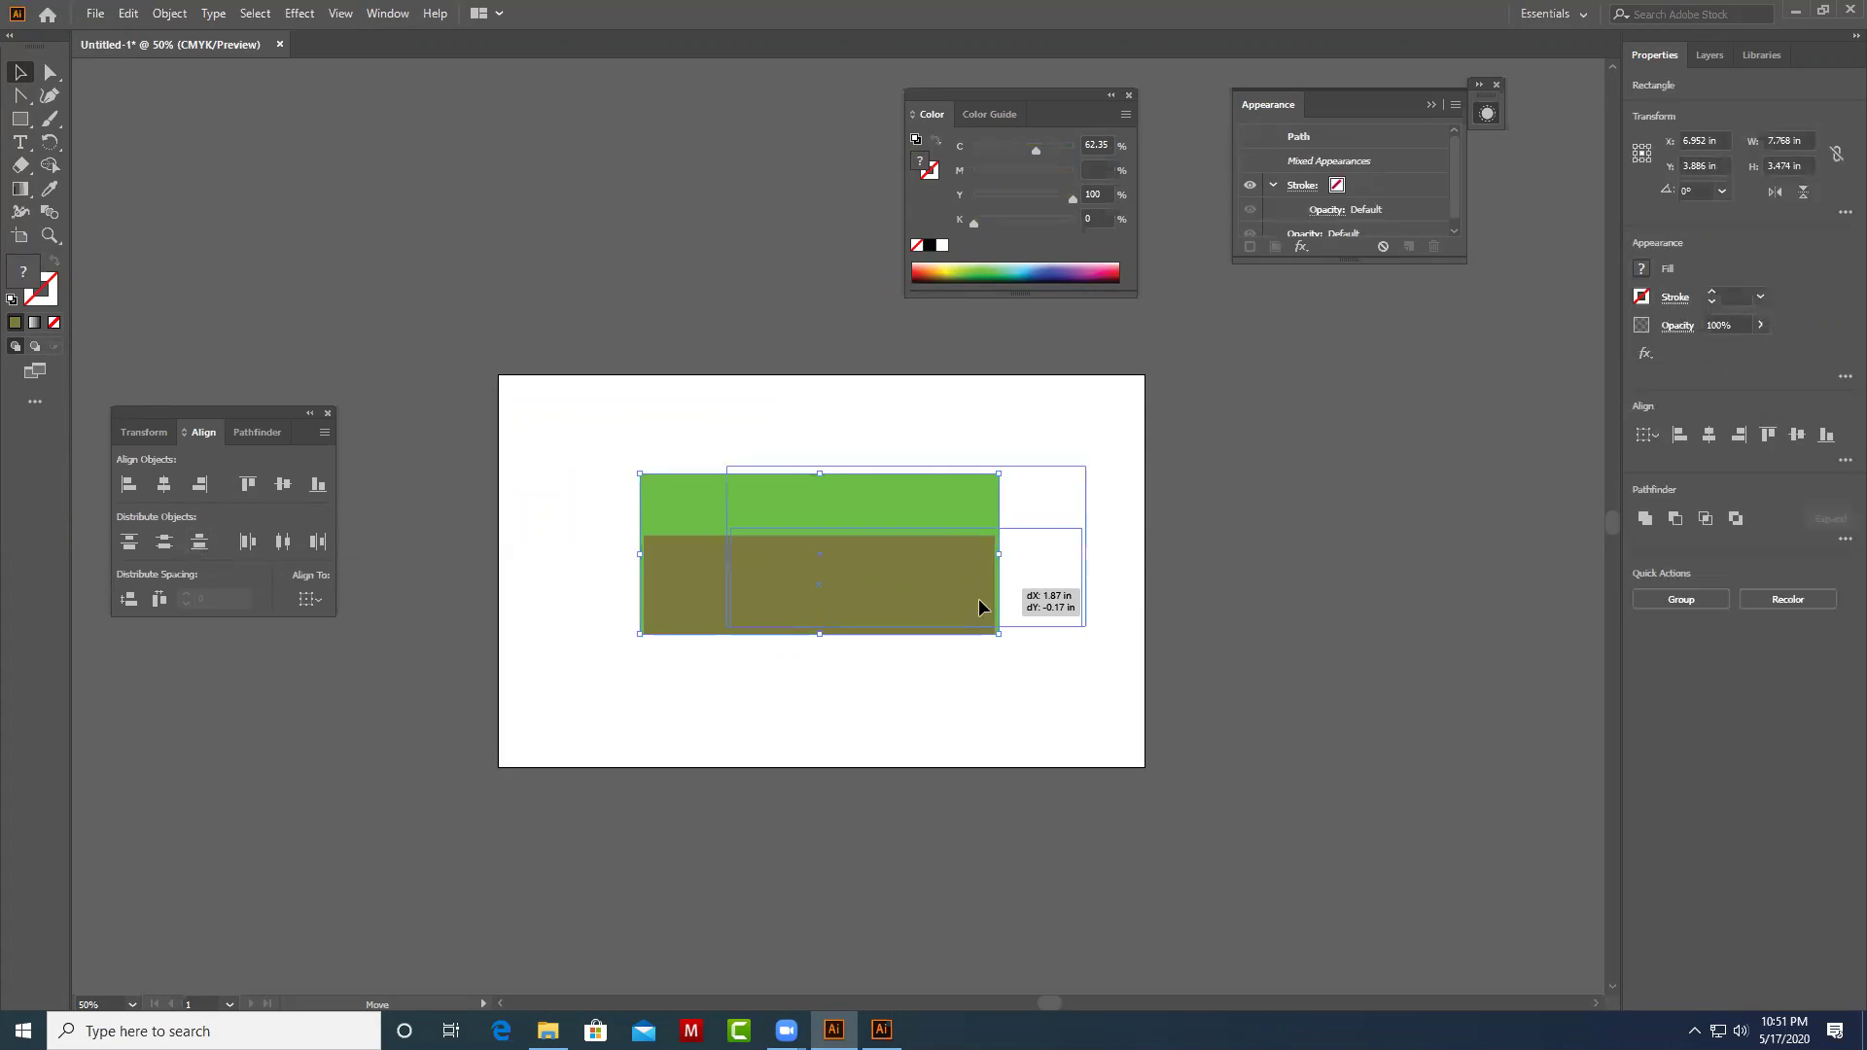
click(907, 631)
drag(619, 402, 872, 651)
drag(883, 546, 934, 584)
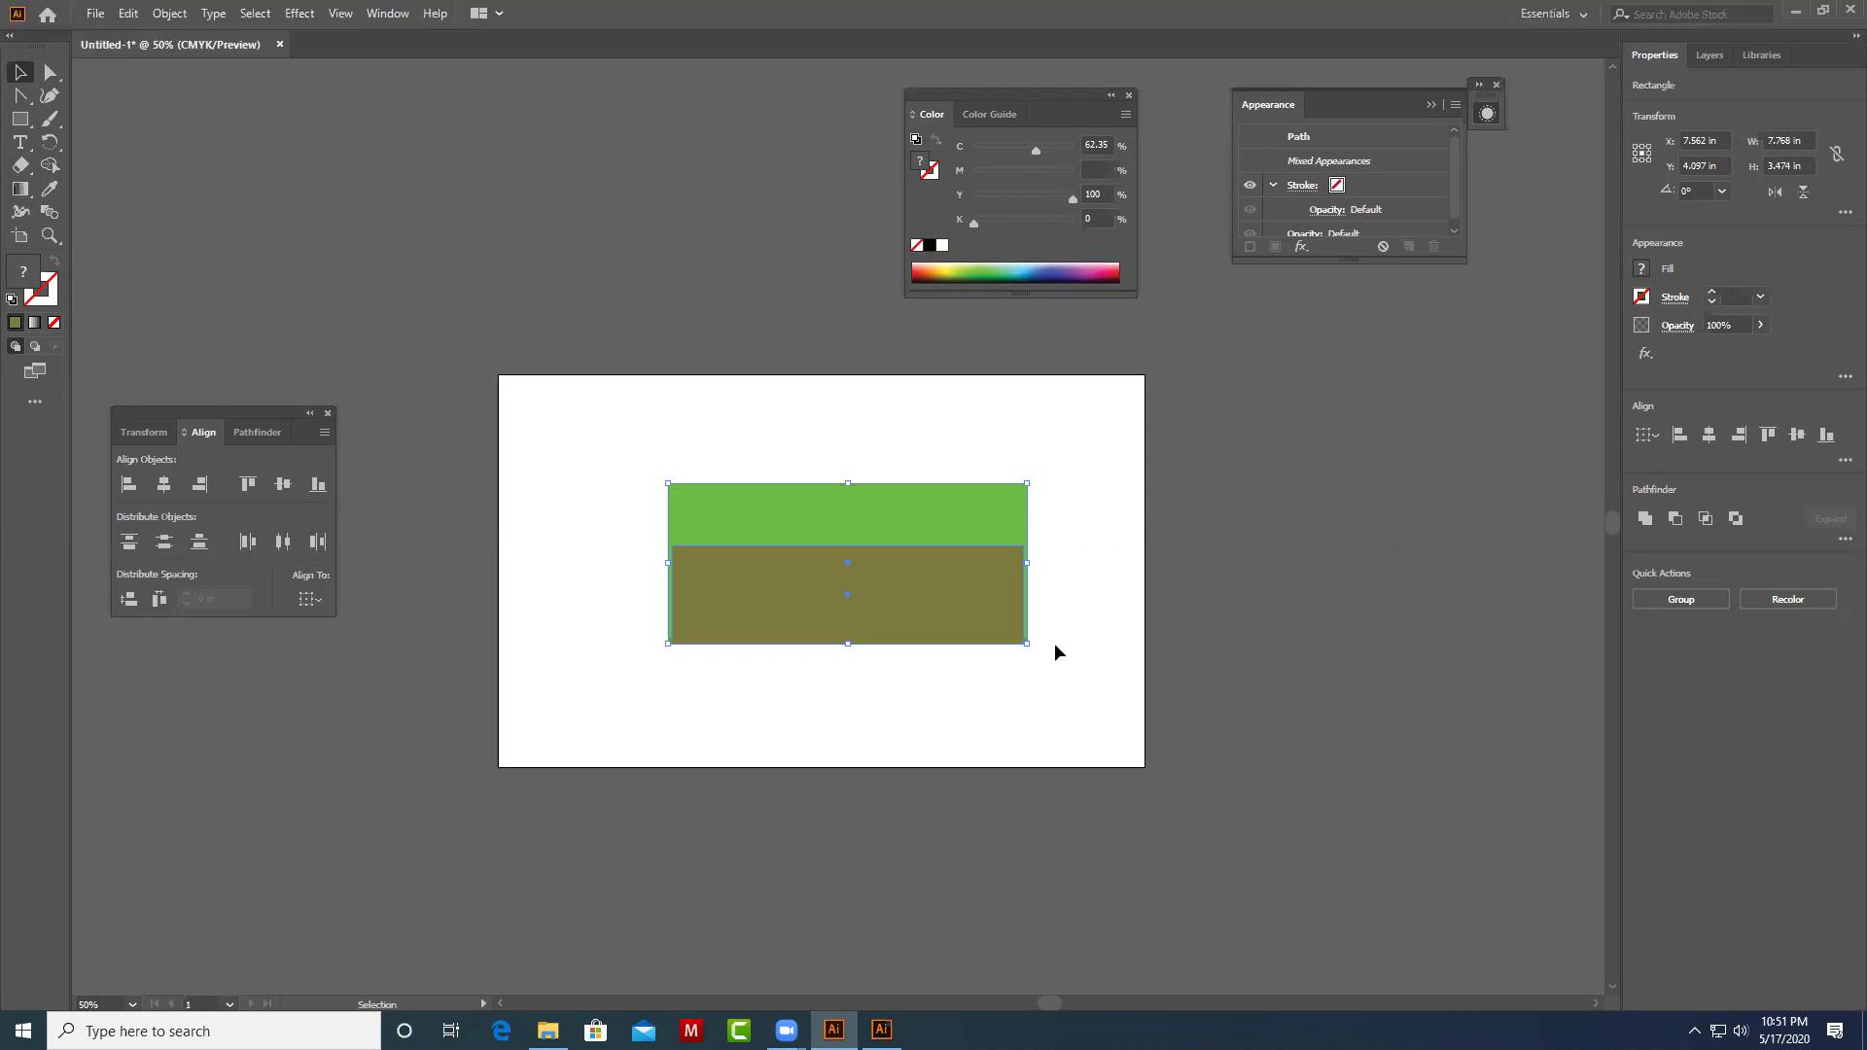
click(1060, 638)
drag(1084, 581, 1037, 573)
Reselect both rectangles and show the Align To options.
drag(416, 319, 495, 429)
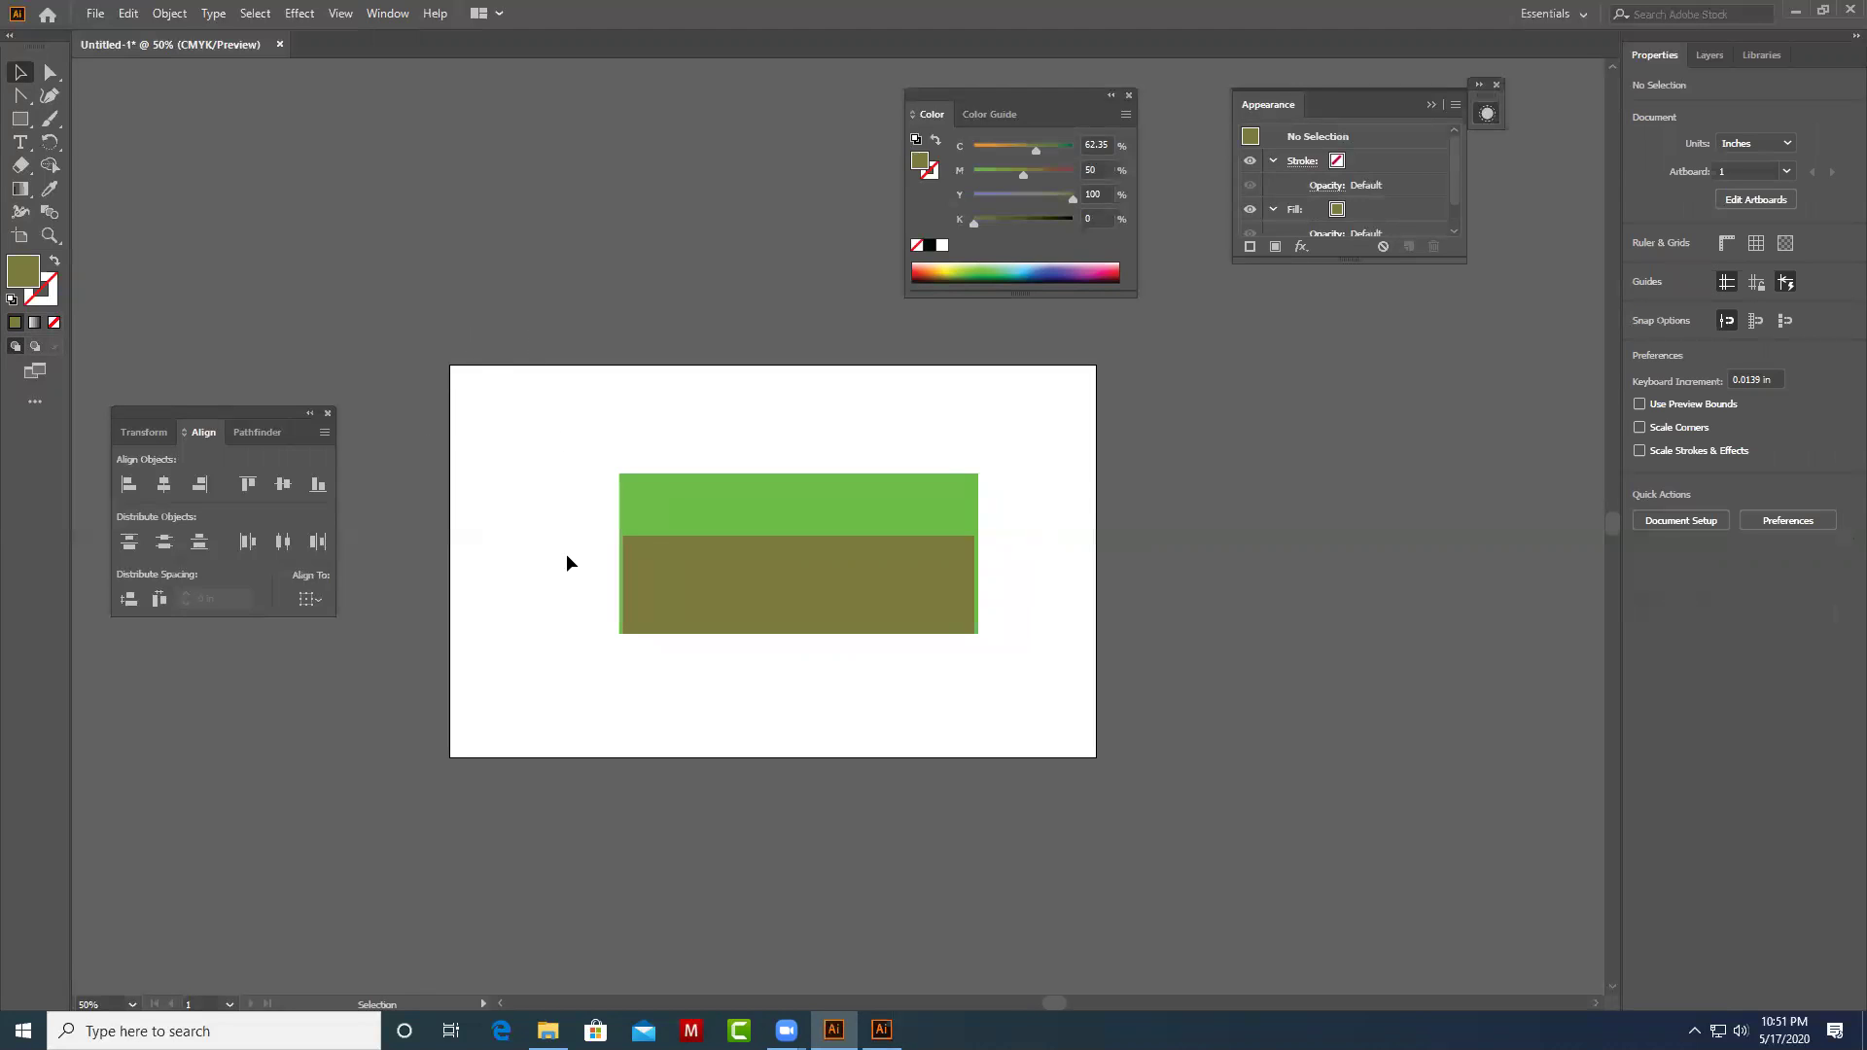
click(820, 586)
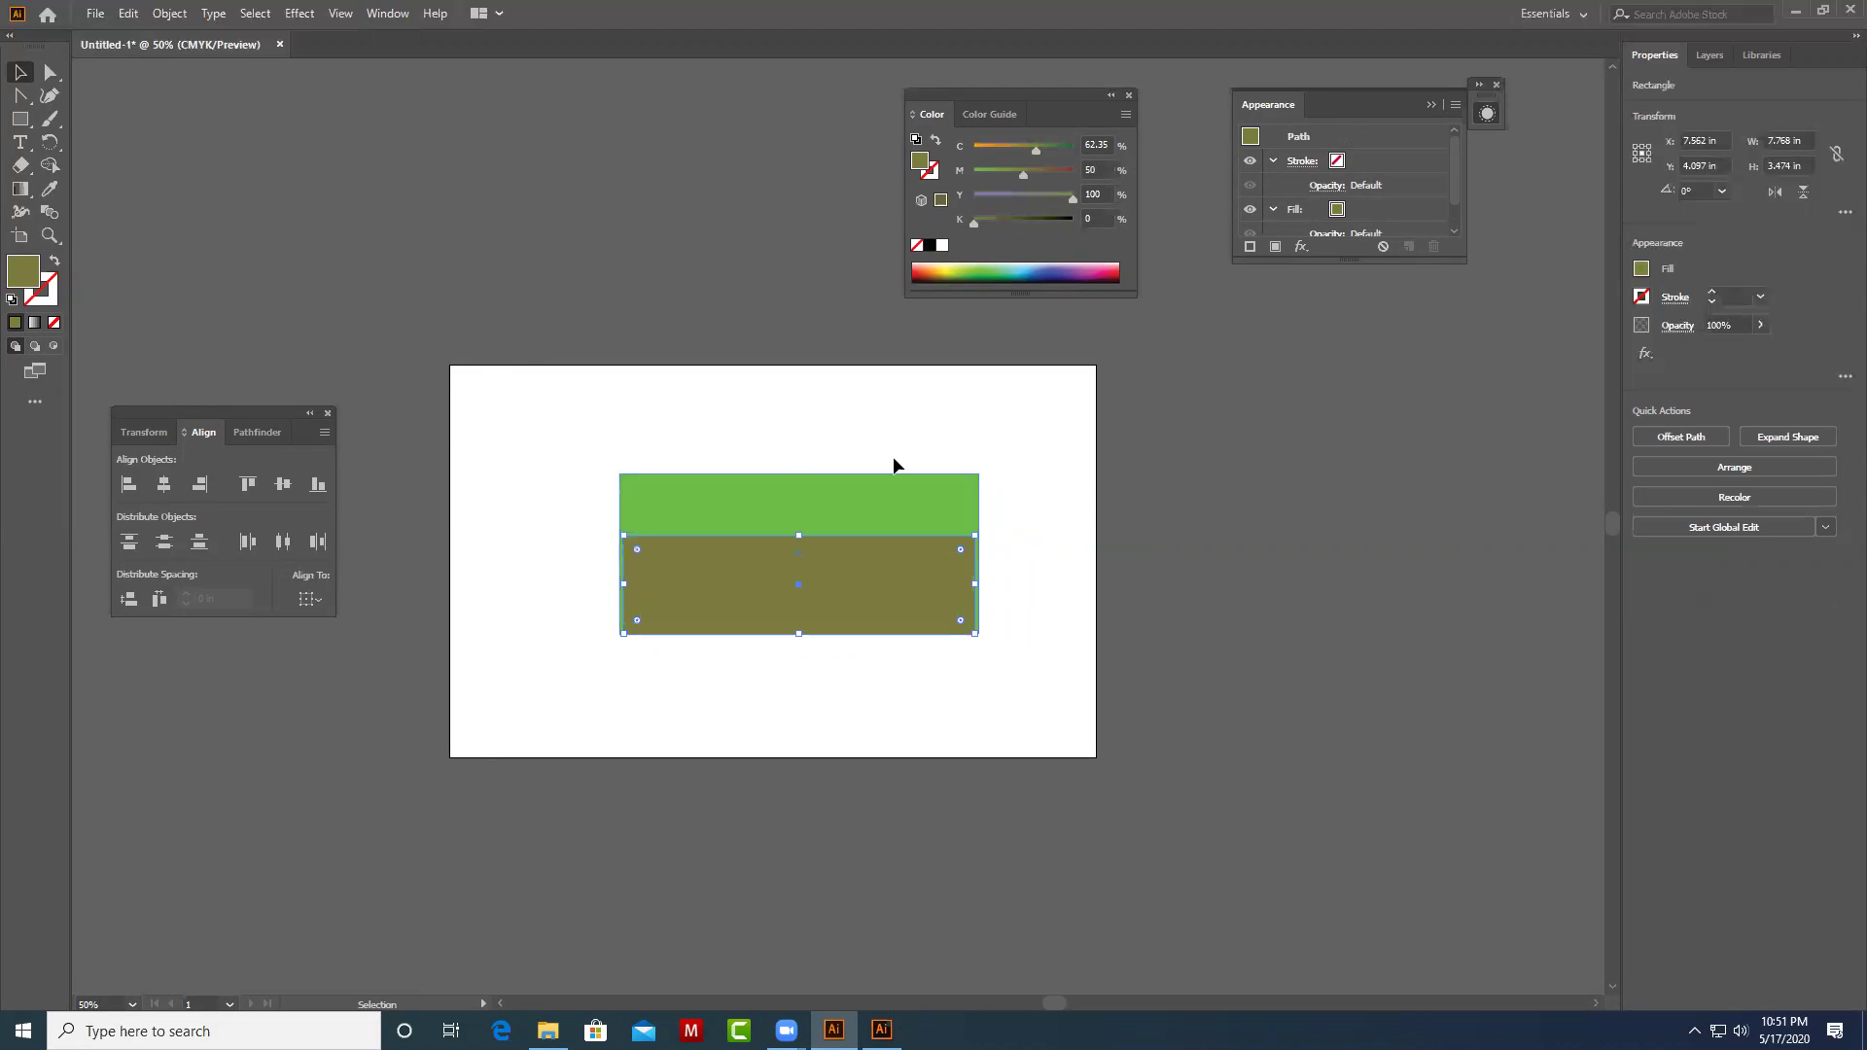
drag(1021, 505, 693, 667)
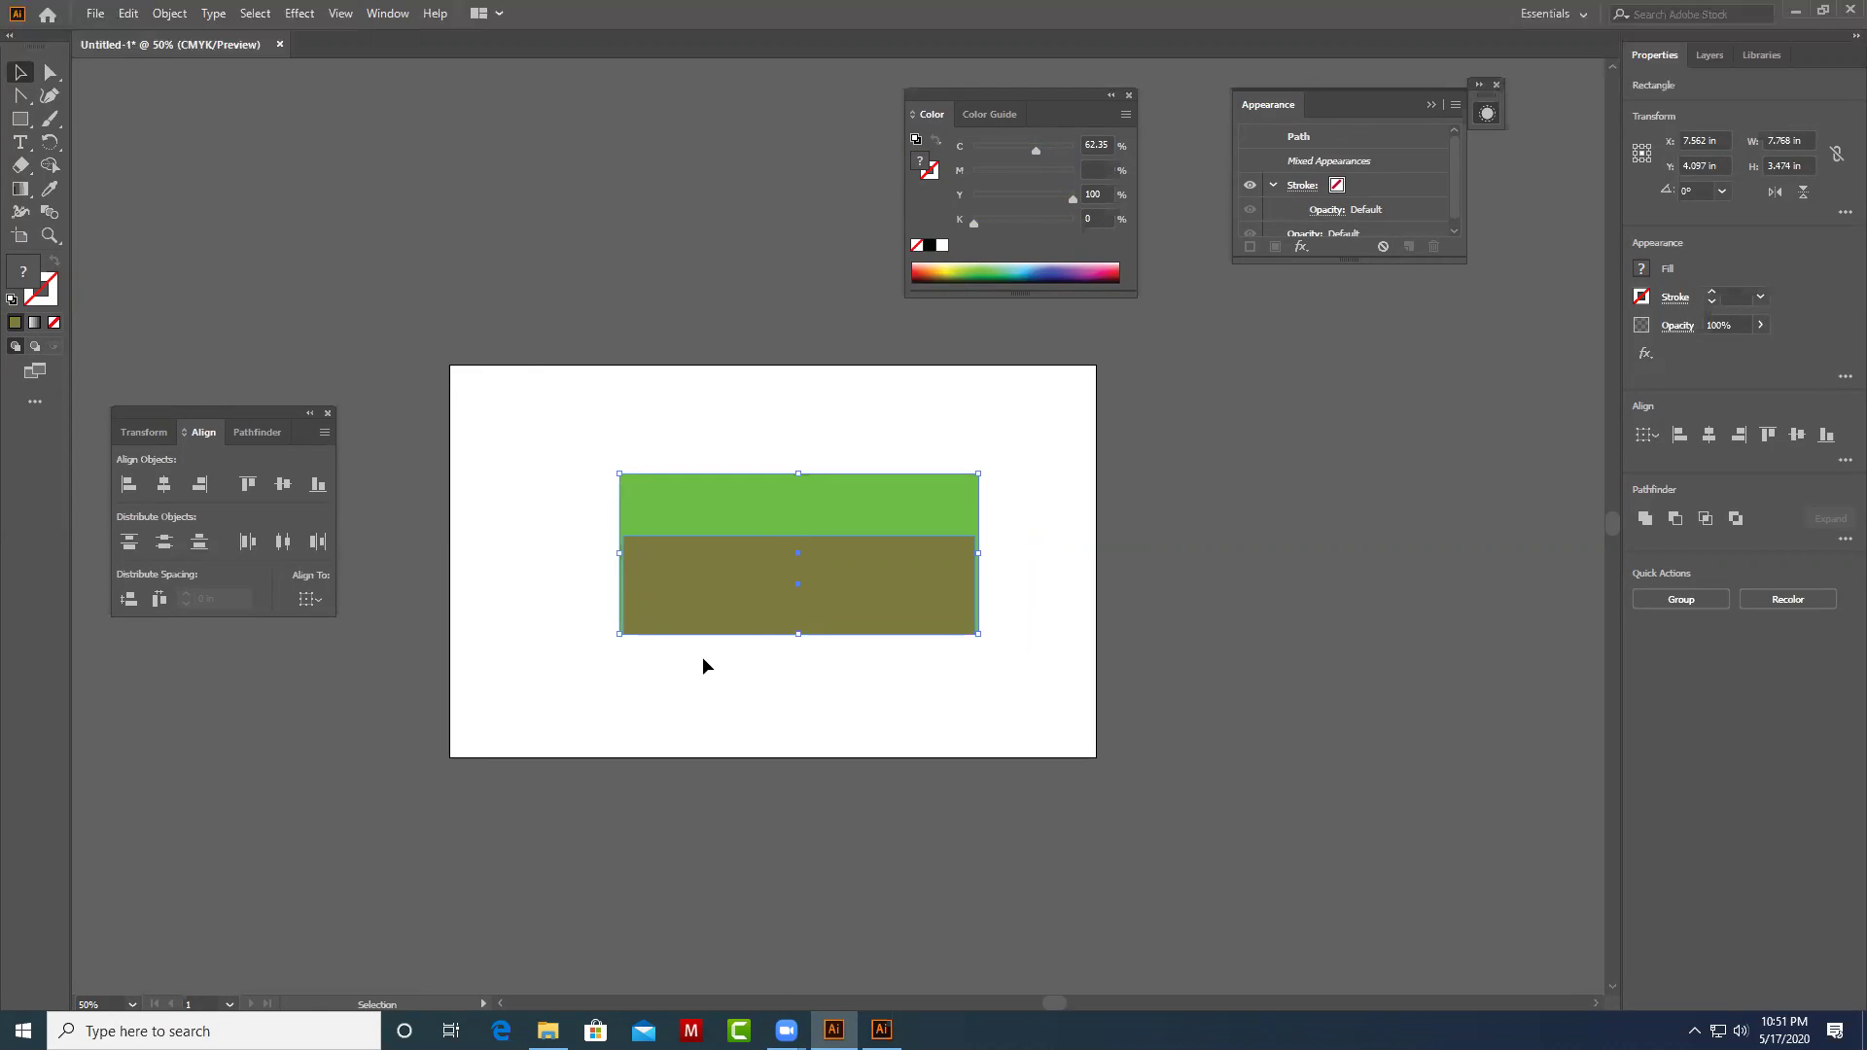
drag(603, 439, 1085, 756)
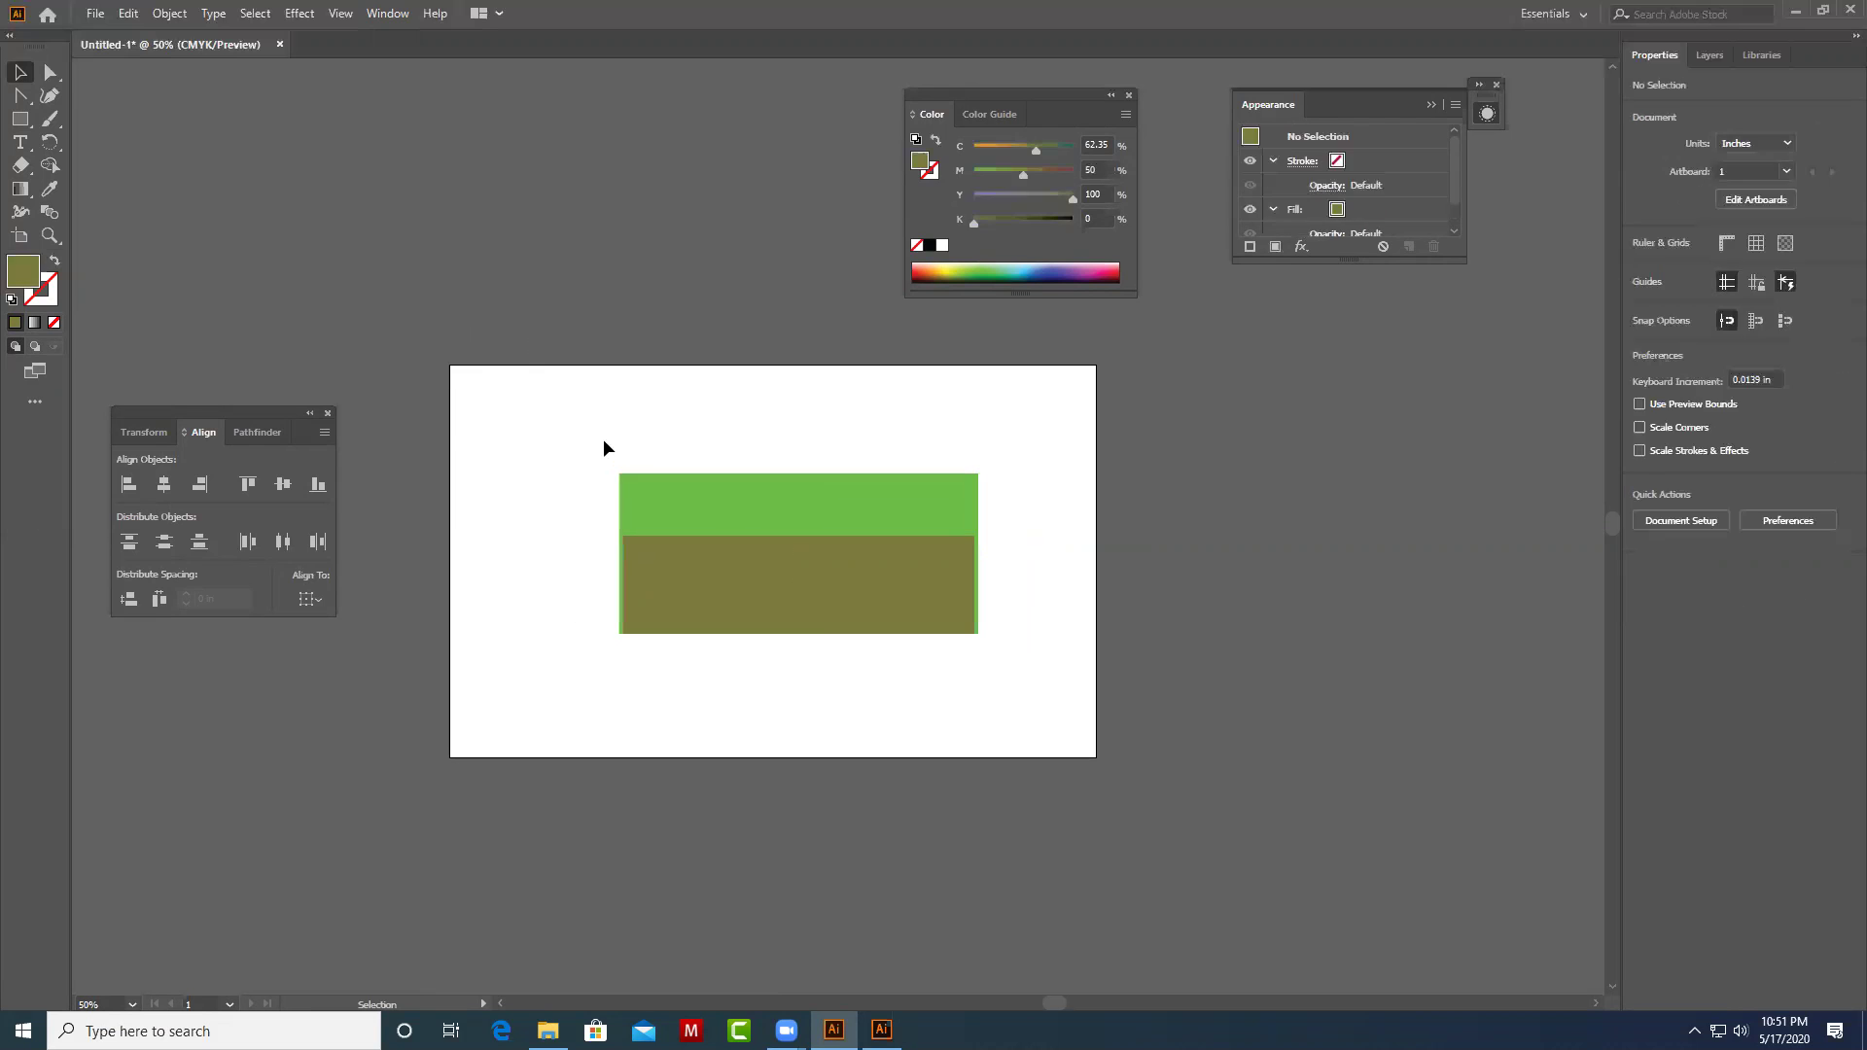
click(1013, 644)
click(879, 597)
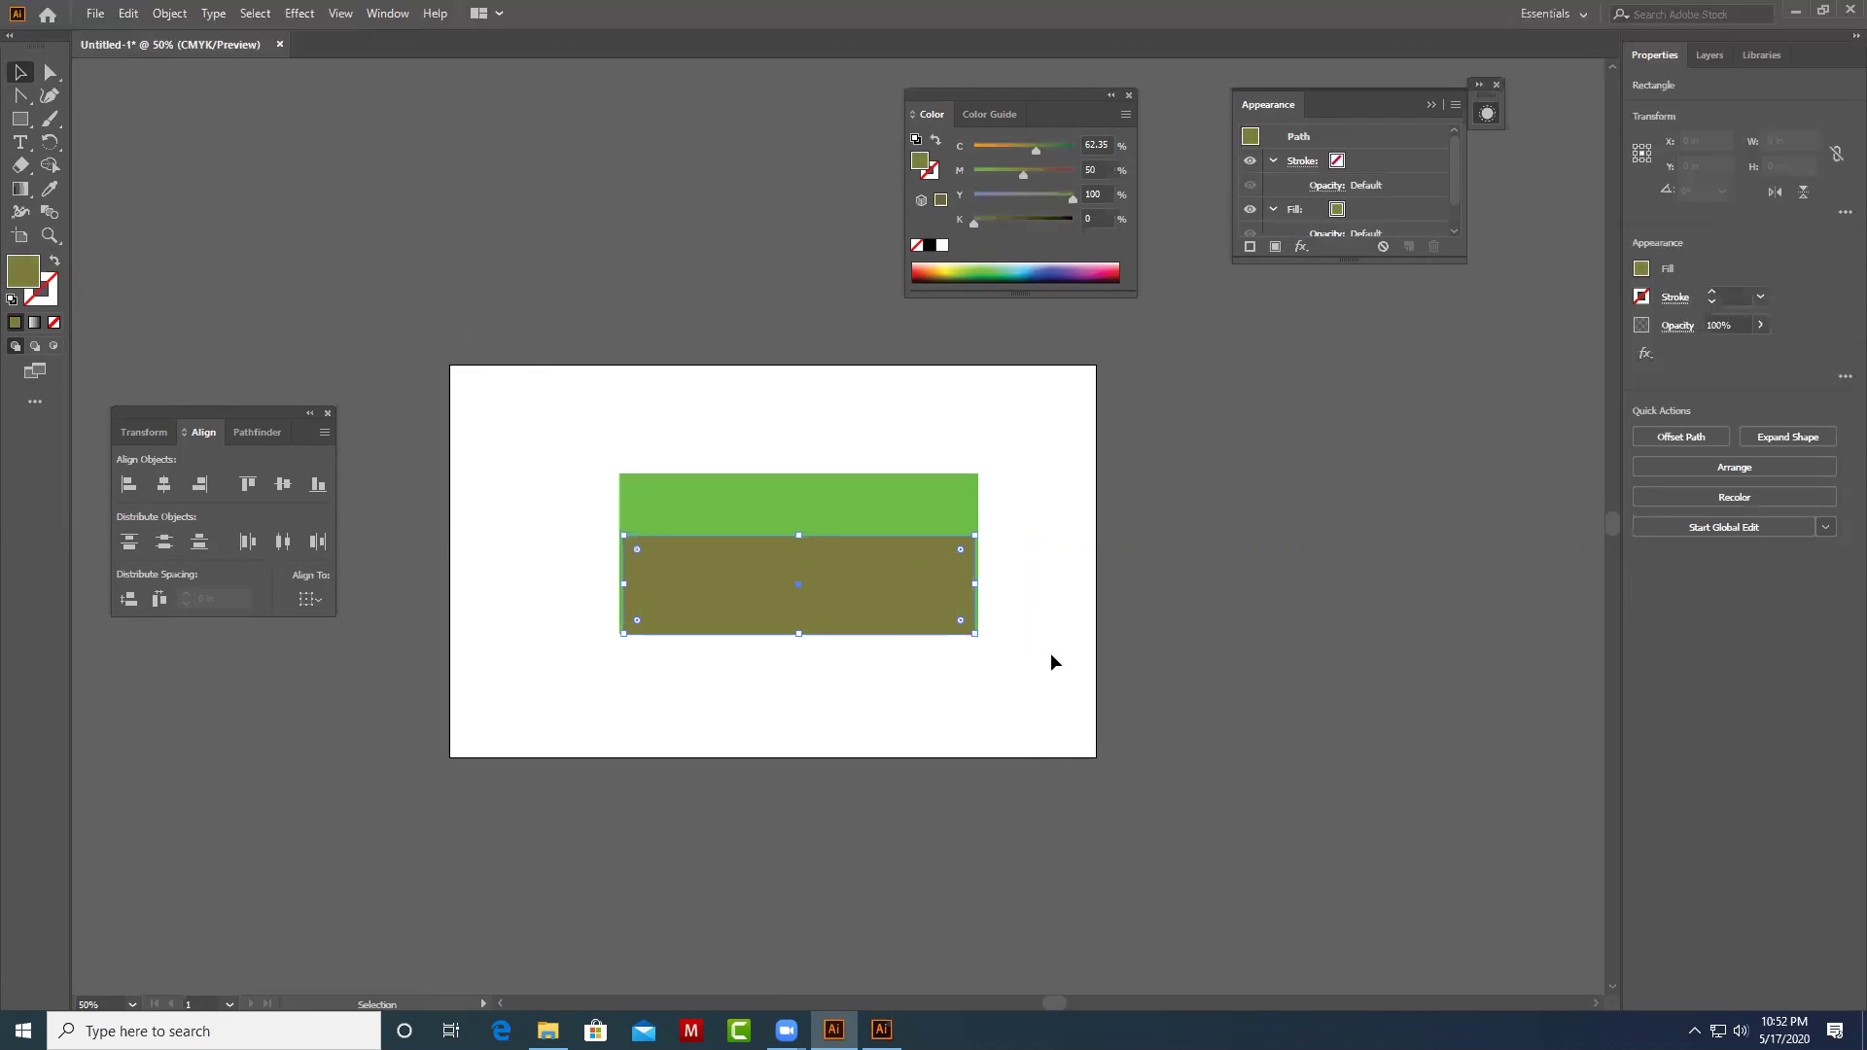
click(1011, 558)
drag(996, 450, 723, 715)
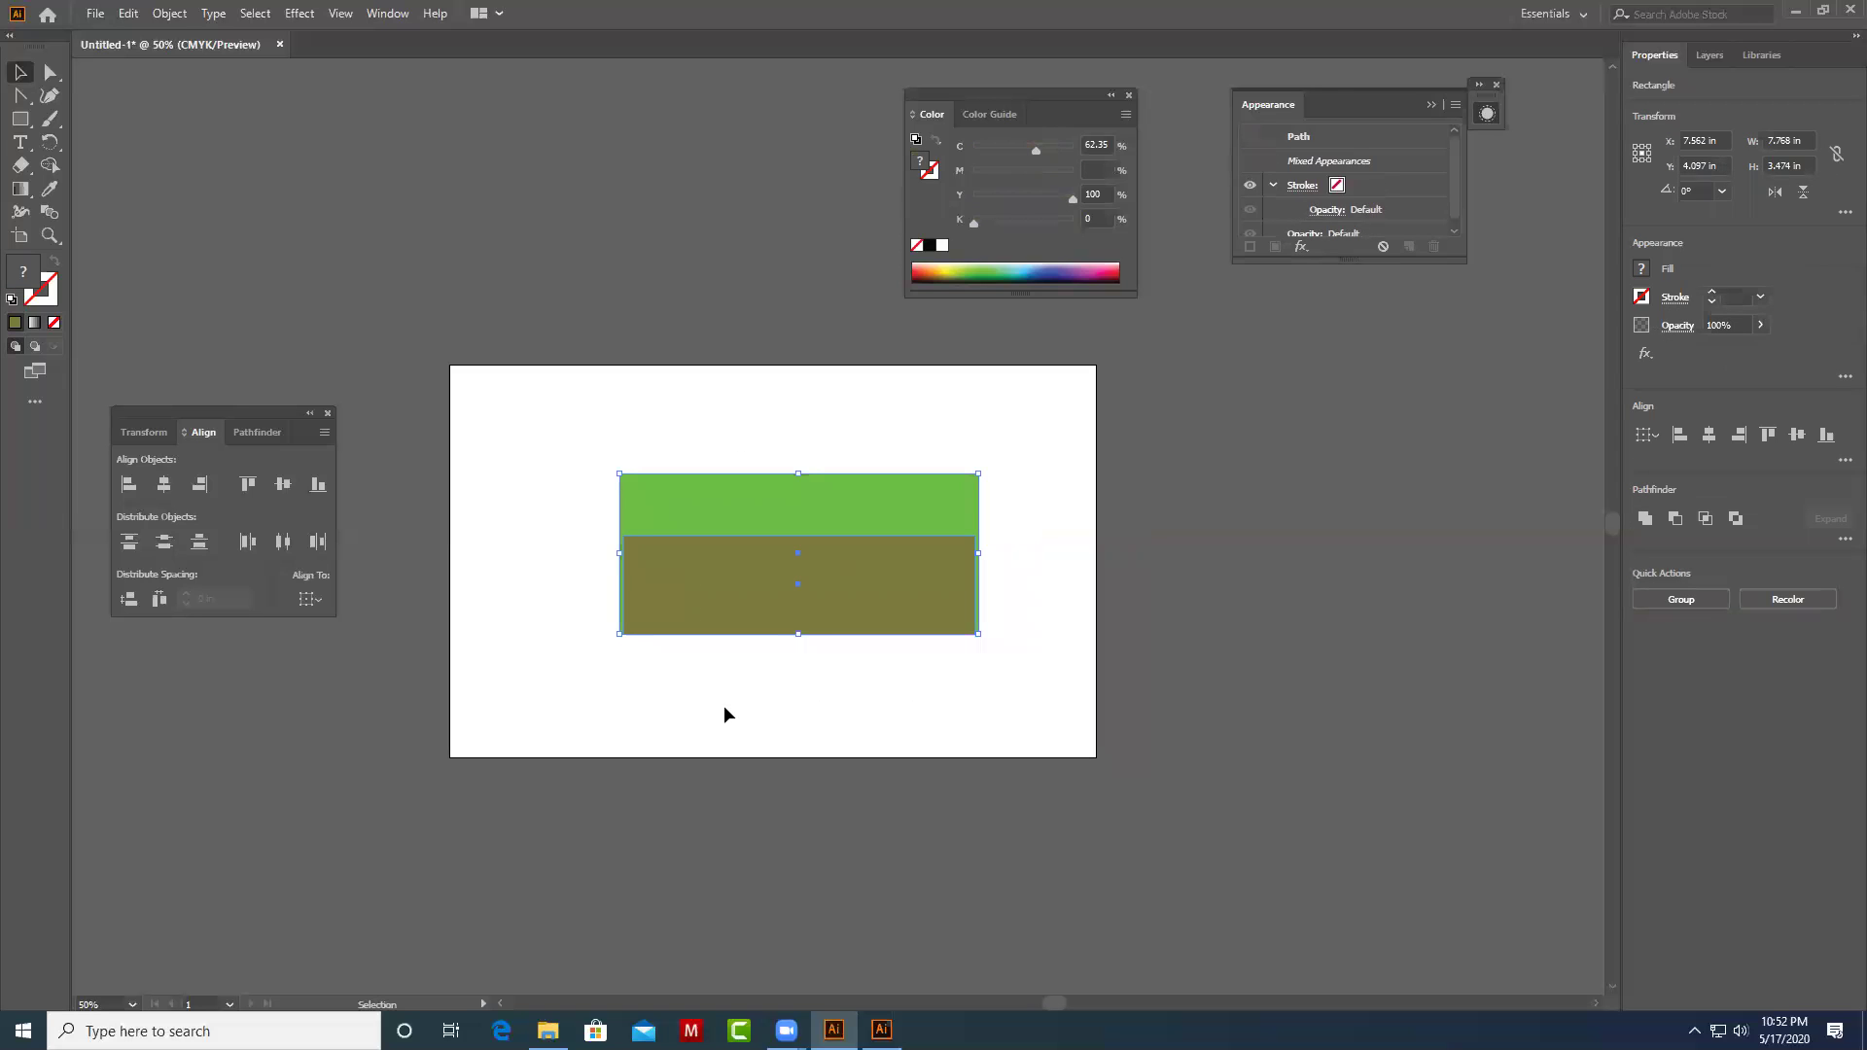
click(321, 599)
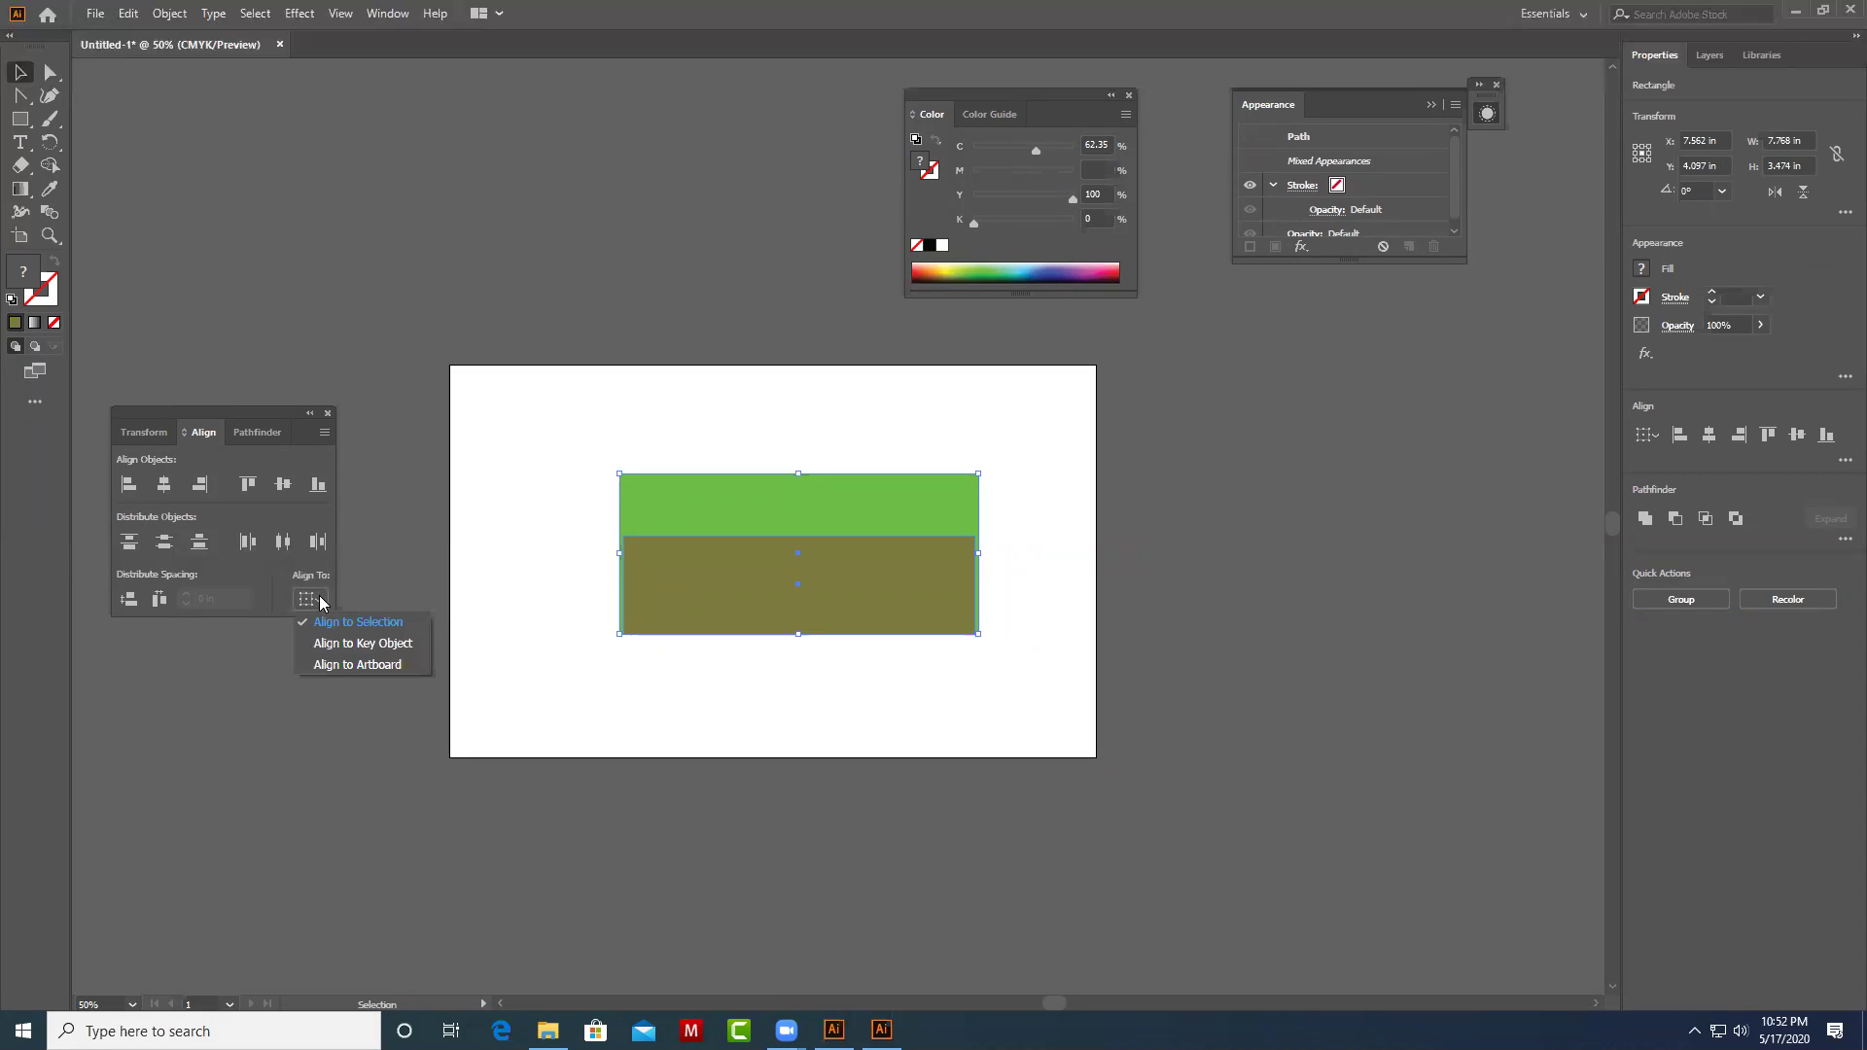
Set alignment to the artboard and align both rectangles to its left, then right edge.
click(399, 665)
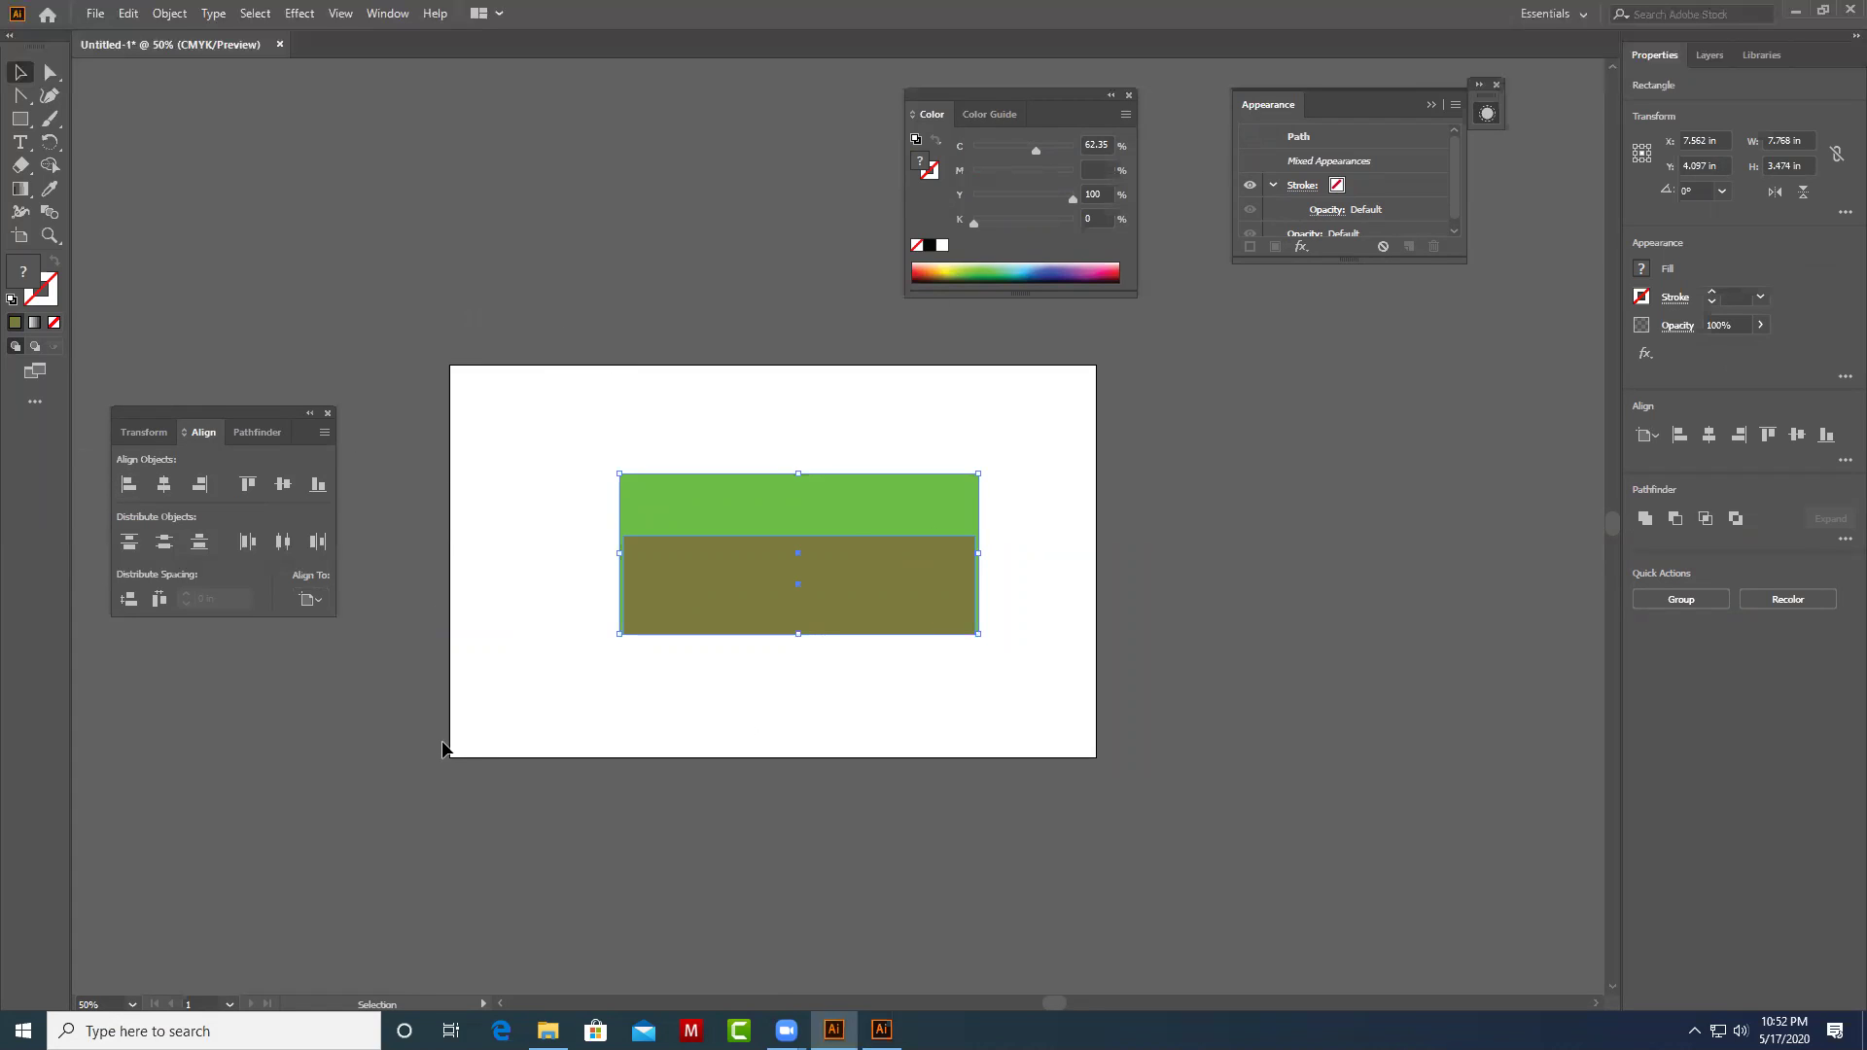
click(128, 483)
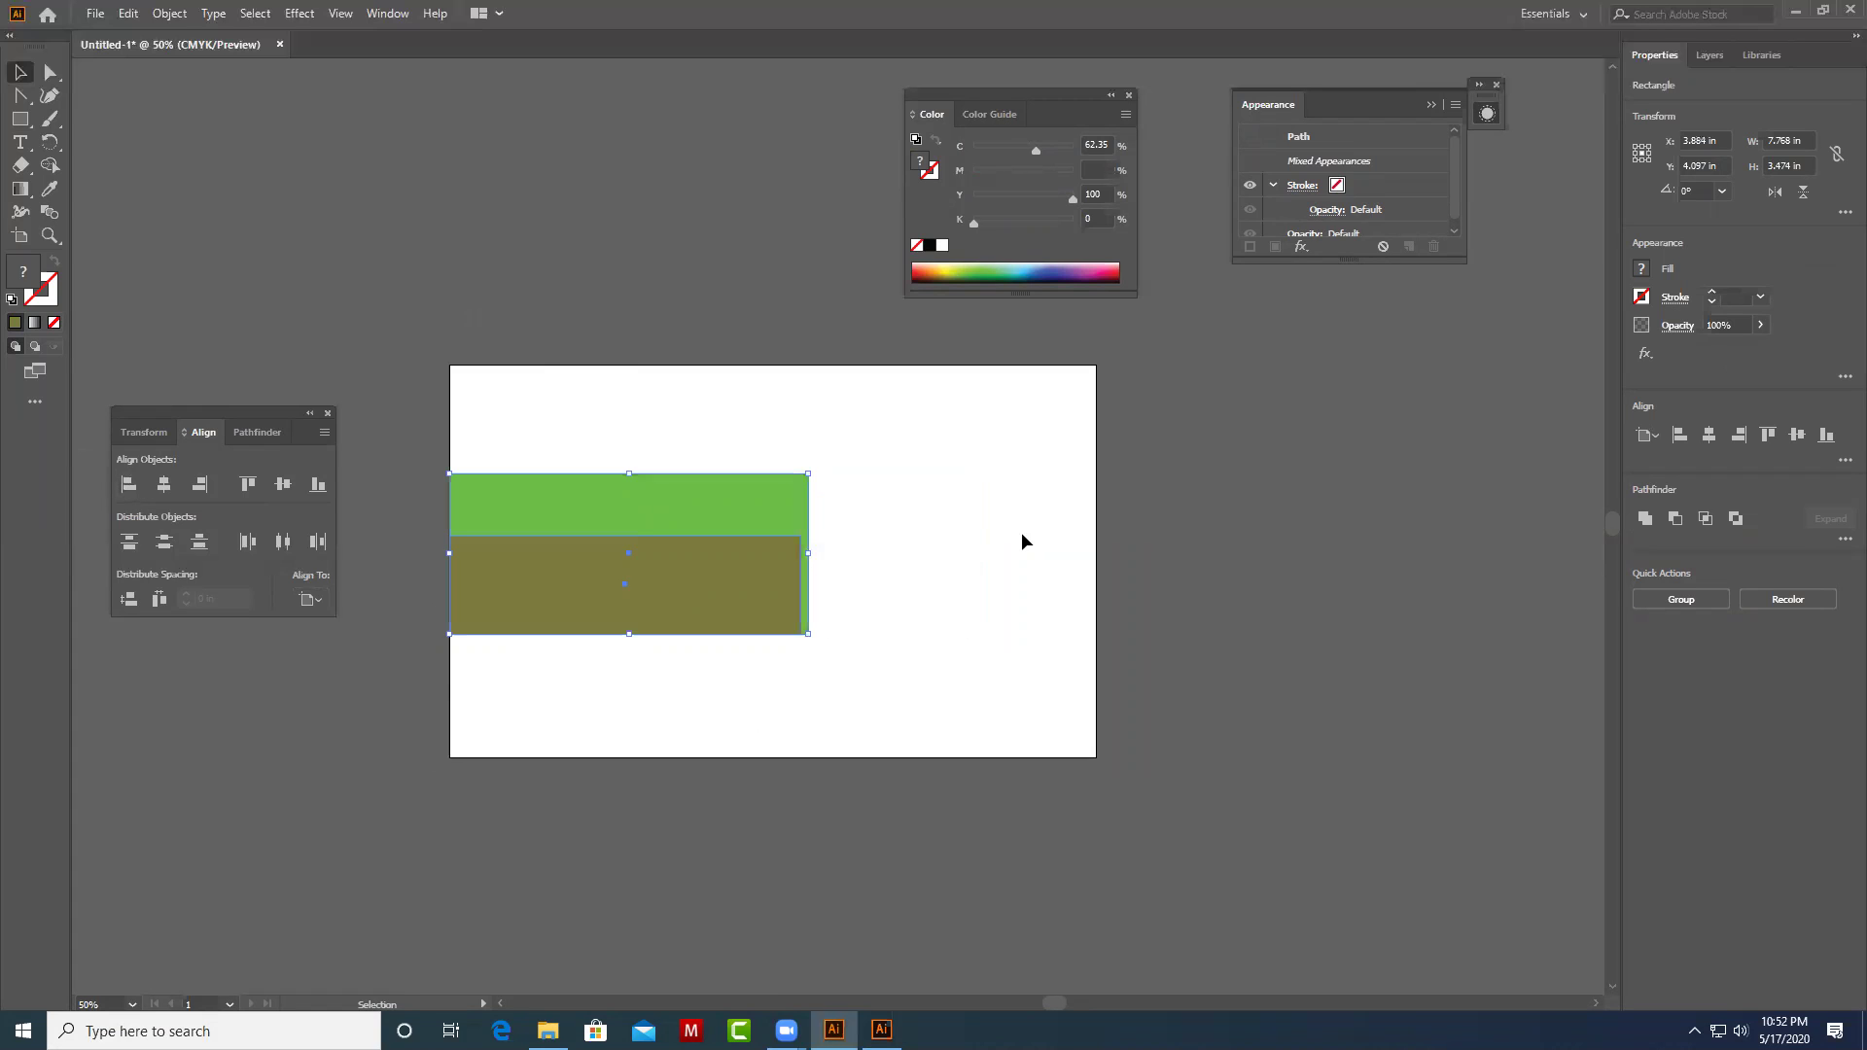
click(1175, 475)
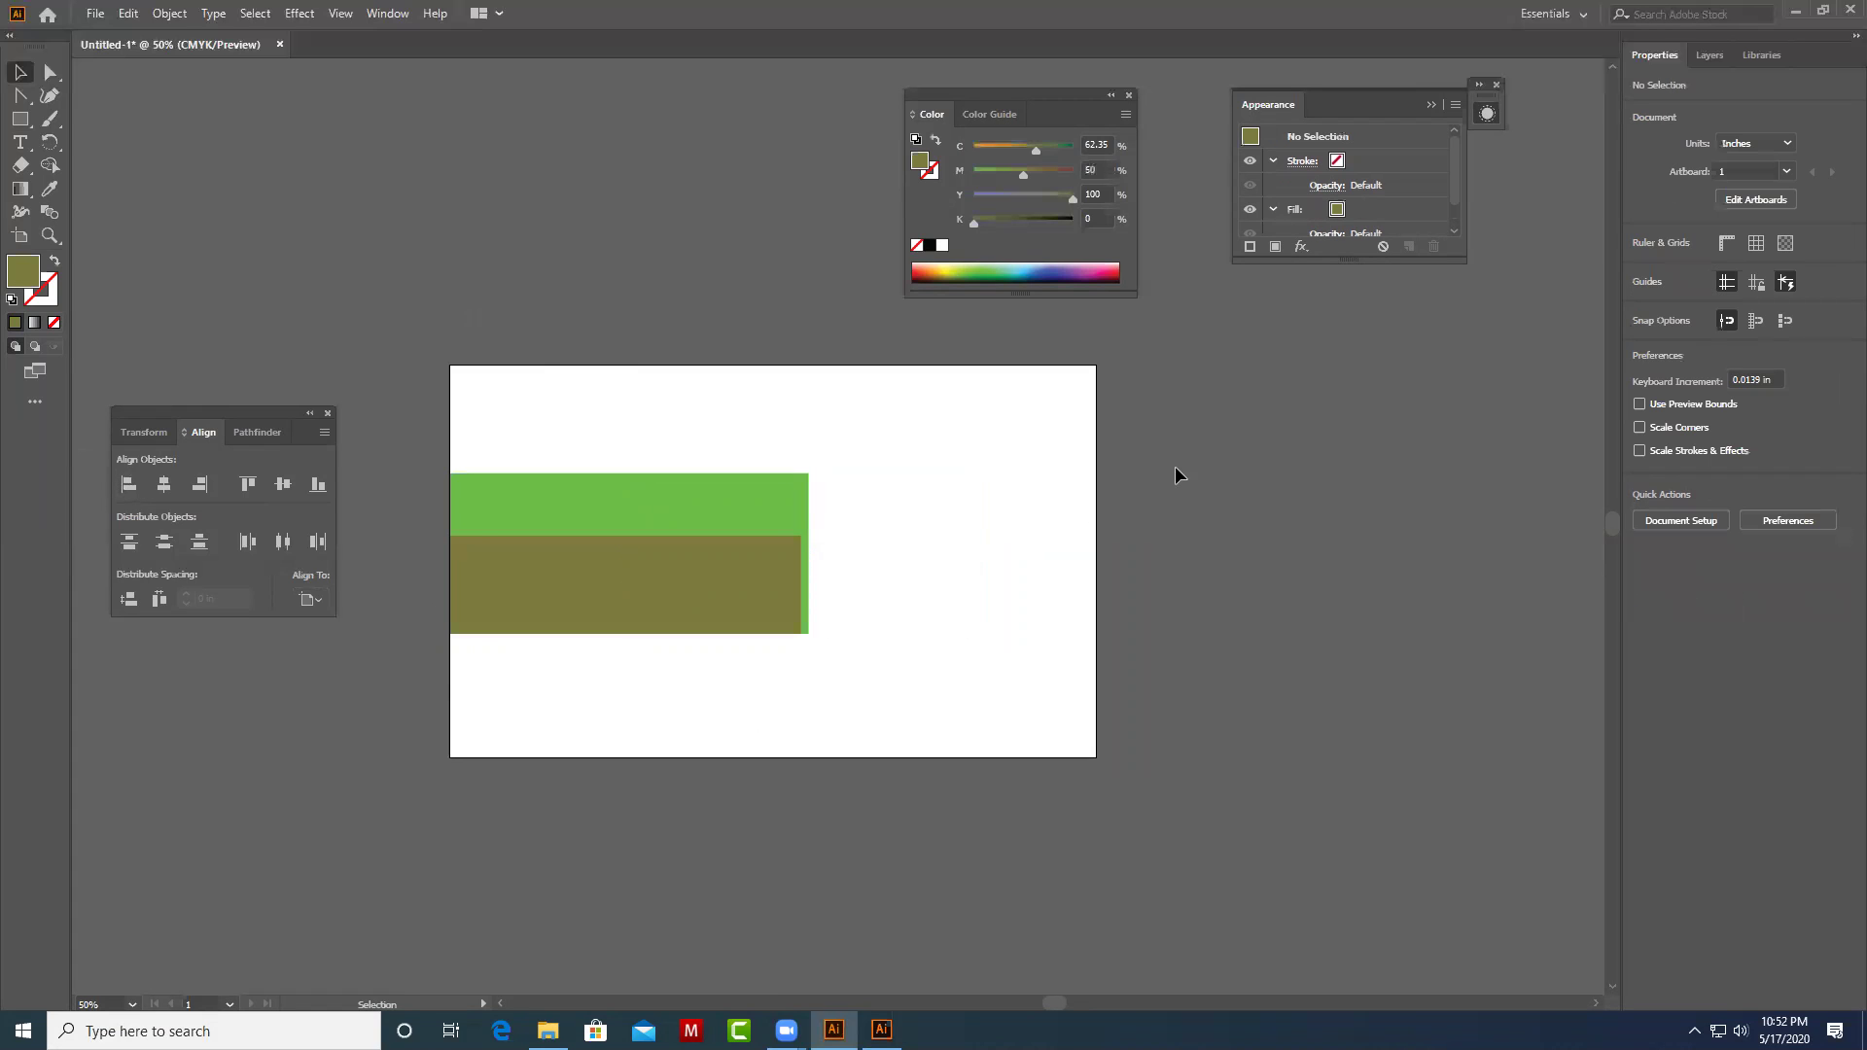
drag(750, 434, 443, 697)
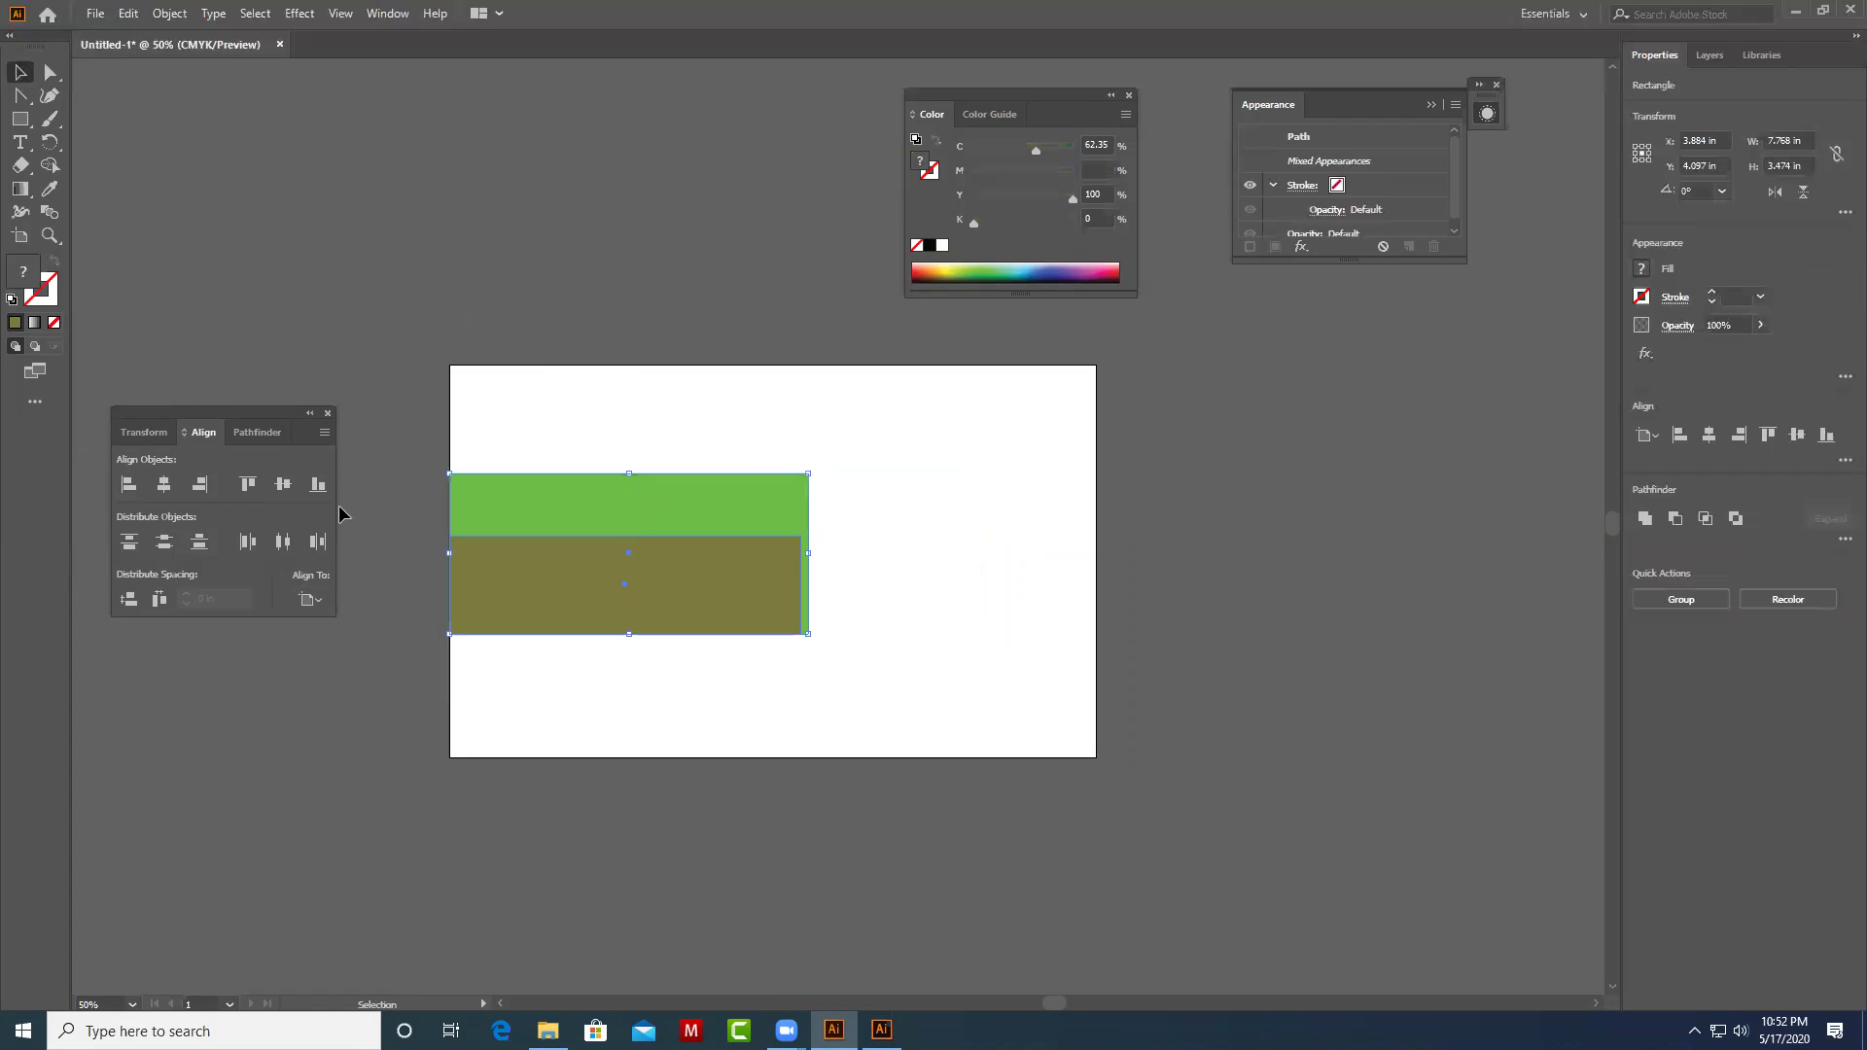
click(201, 485)
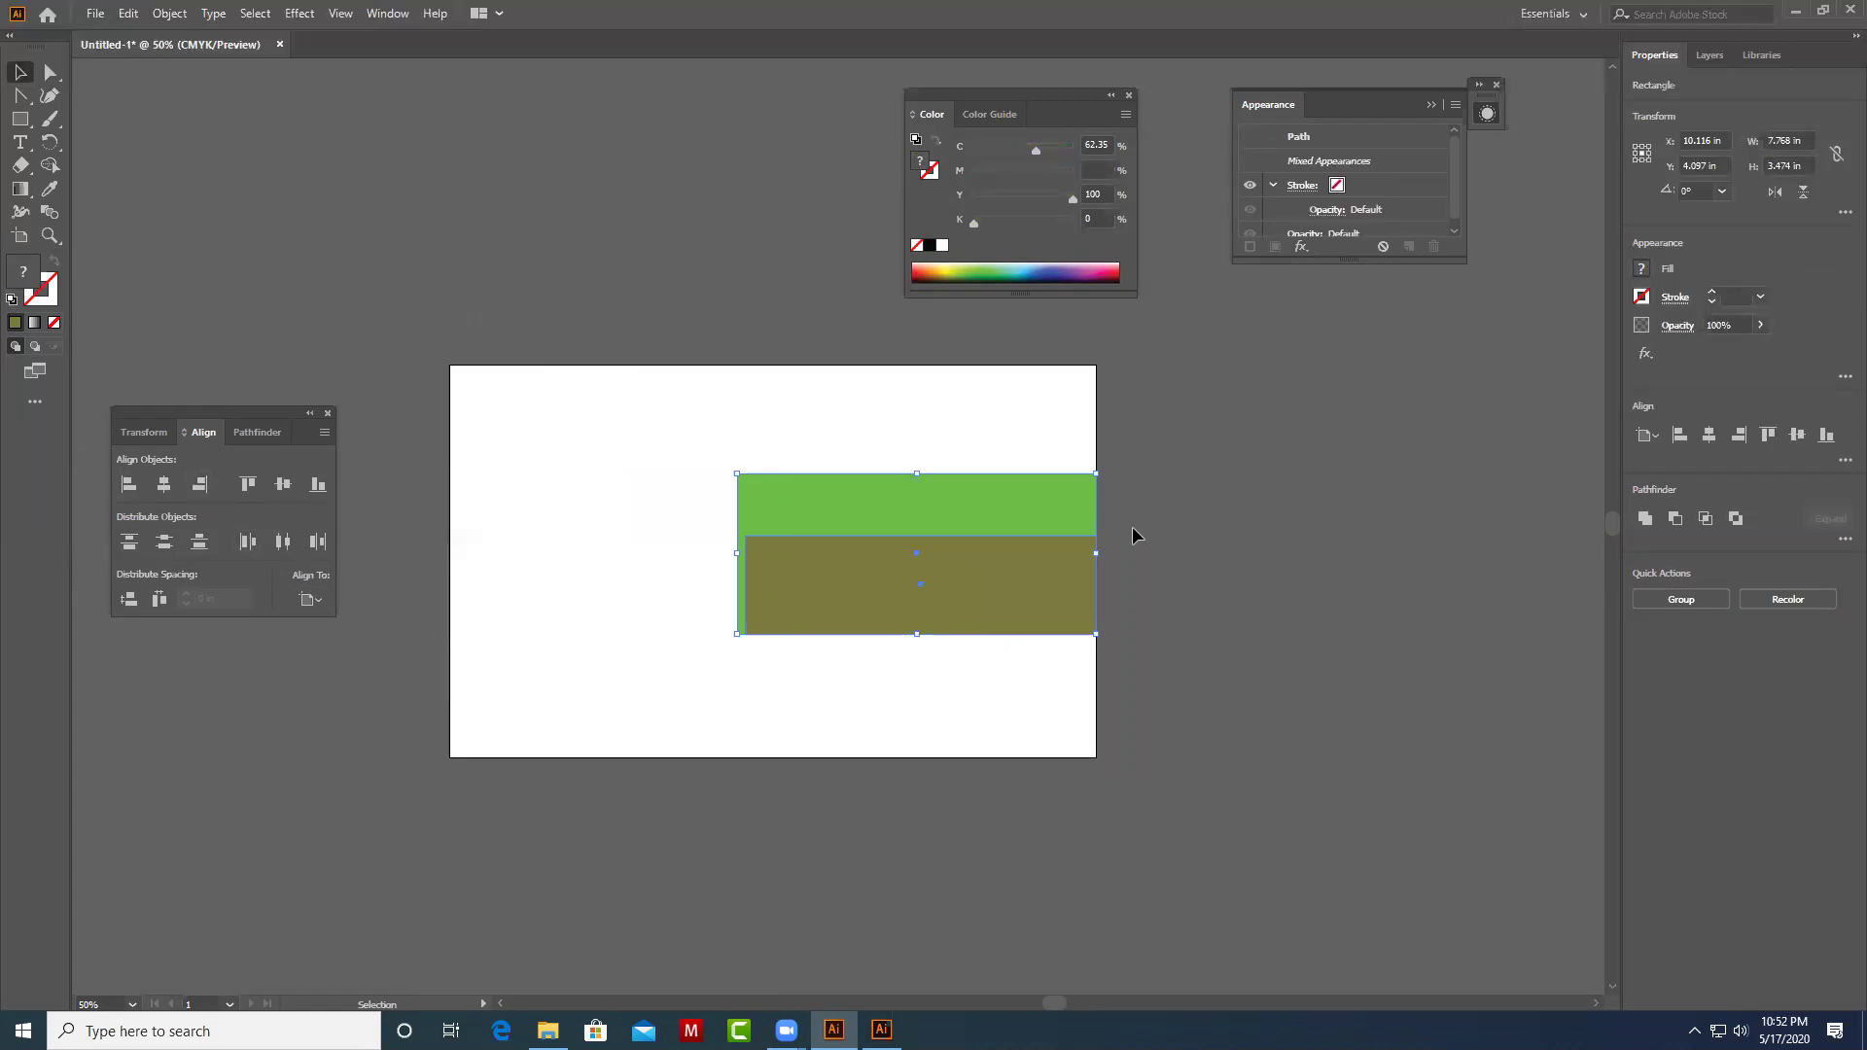
click(1184, 508)
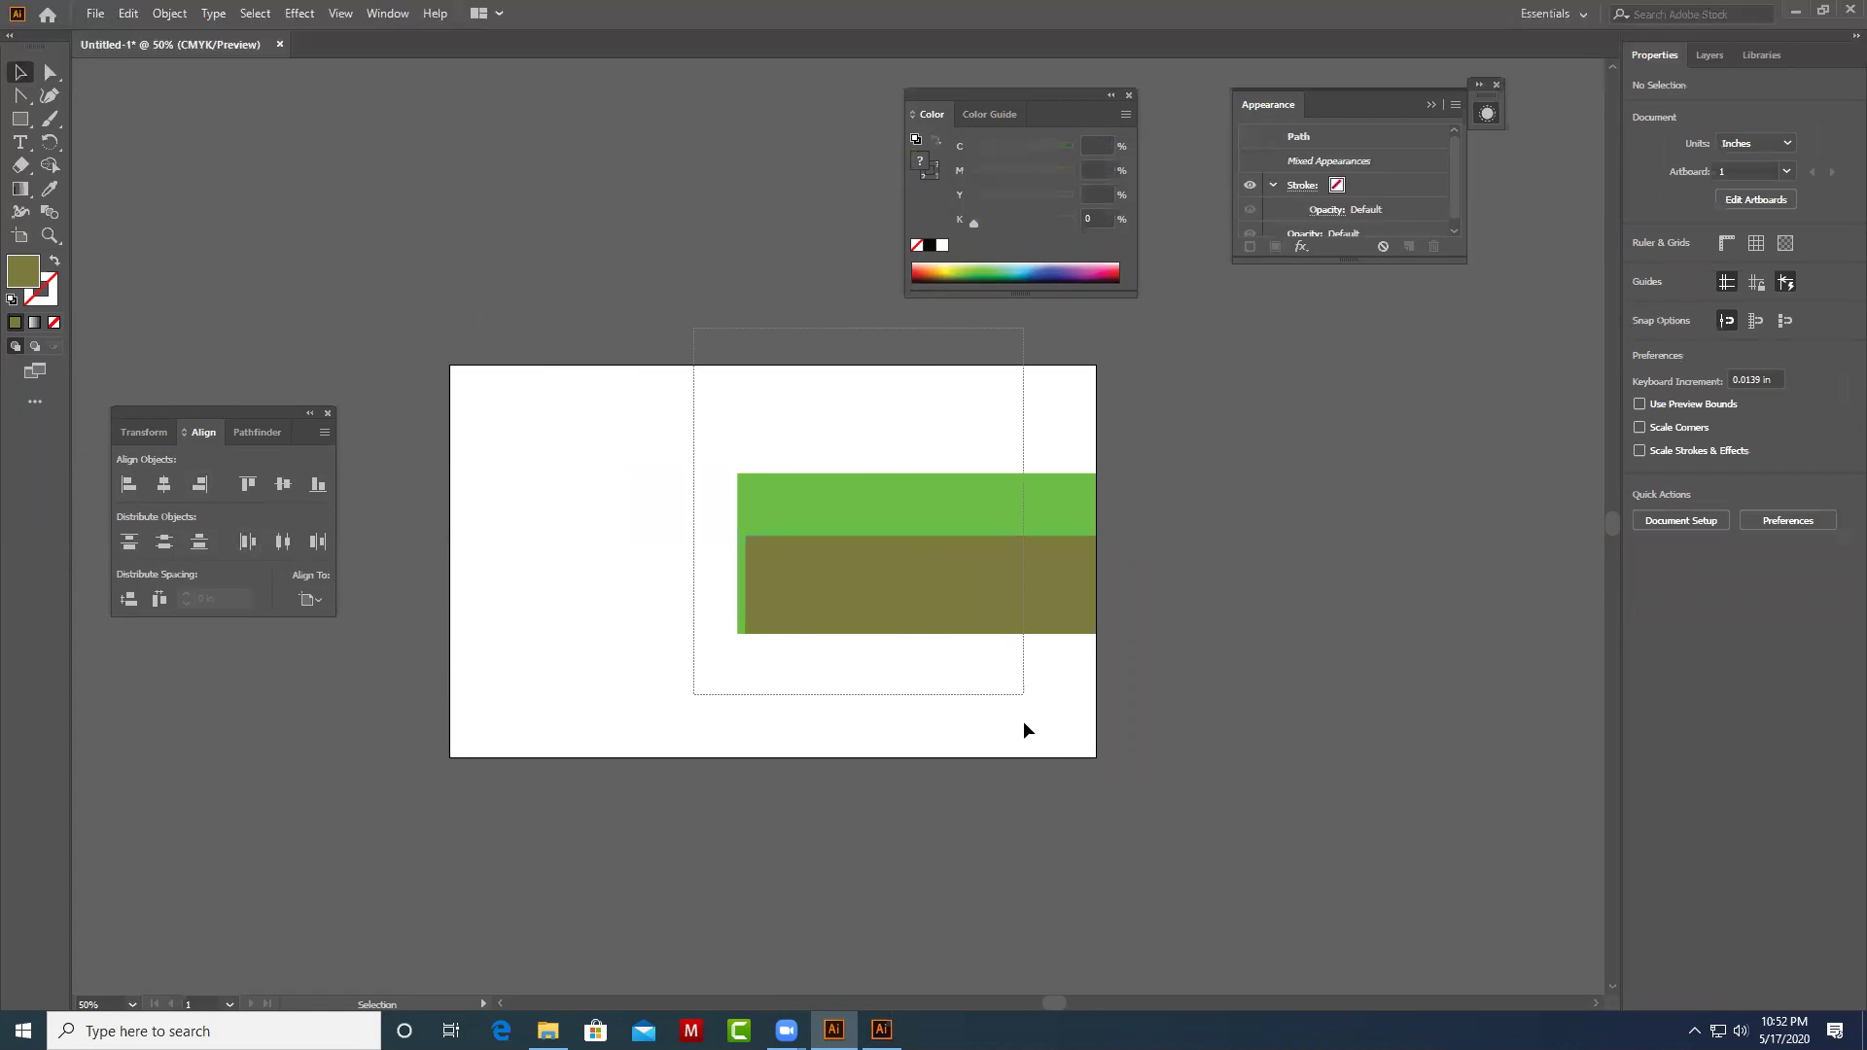
Align both rectangles to the artboard's top edge, then its bottom edge.
drag(692, 368, 1023, 729)
click(250, 484)
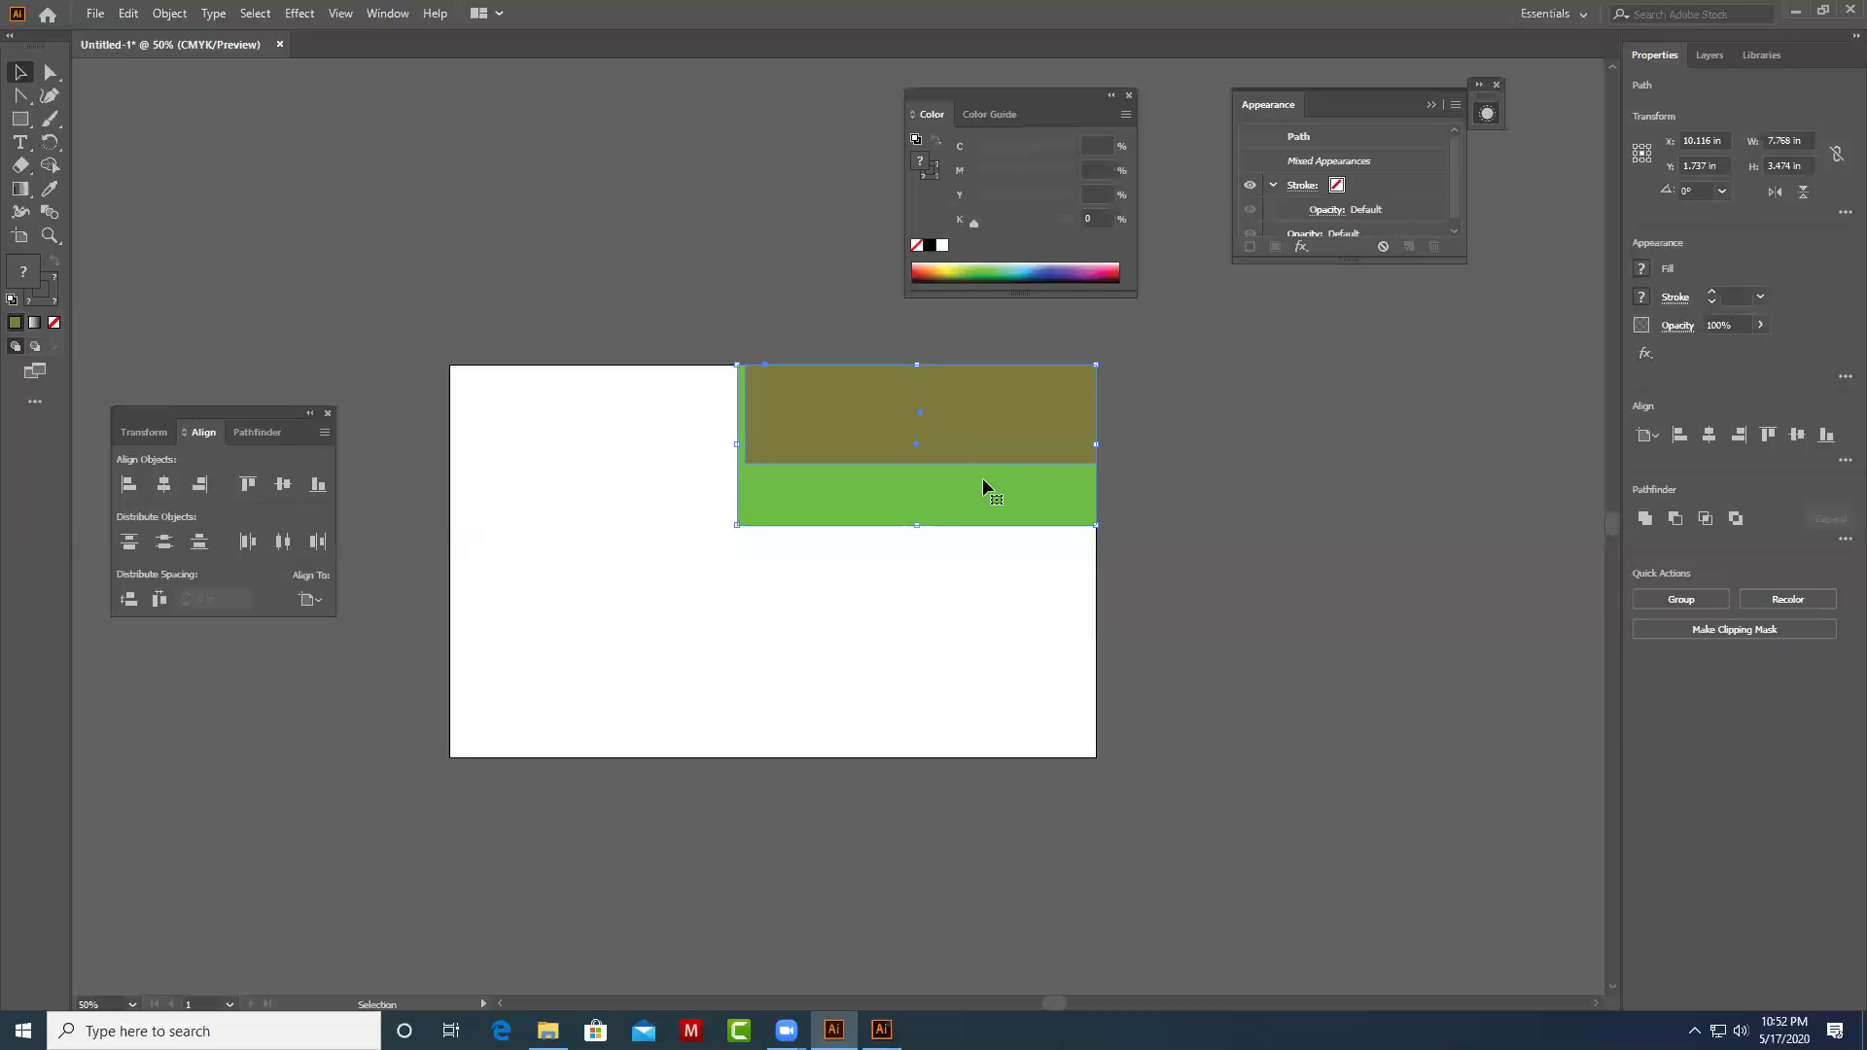
click(1181, 476)
drag(729, 367, 1007, 646)
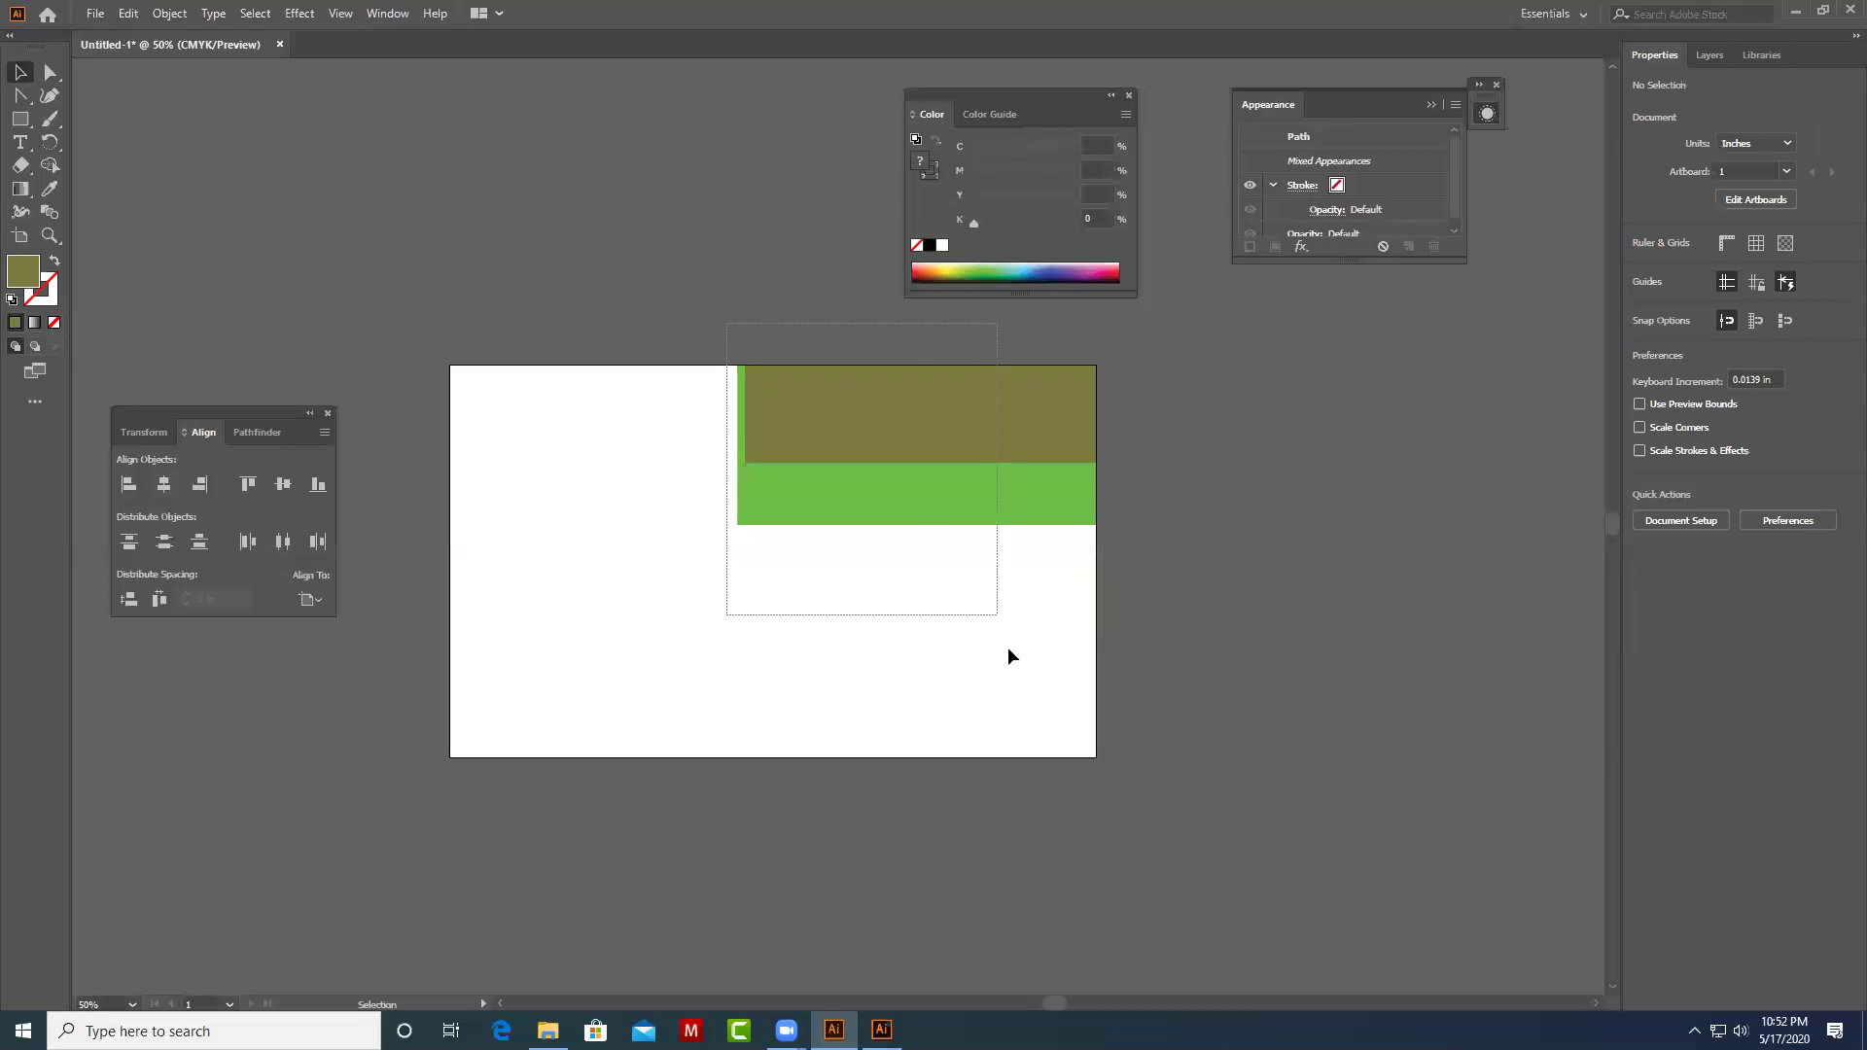
click(320, 484)
click(1250, 589)
Centre both rectangles vertically and horizontally on the artboard.
drag(1202, 485, 640, 790)
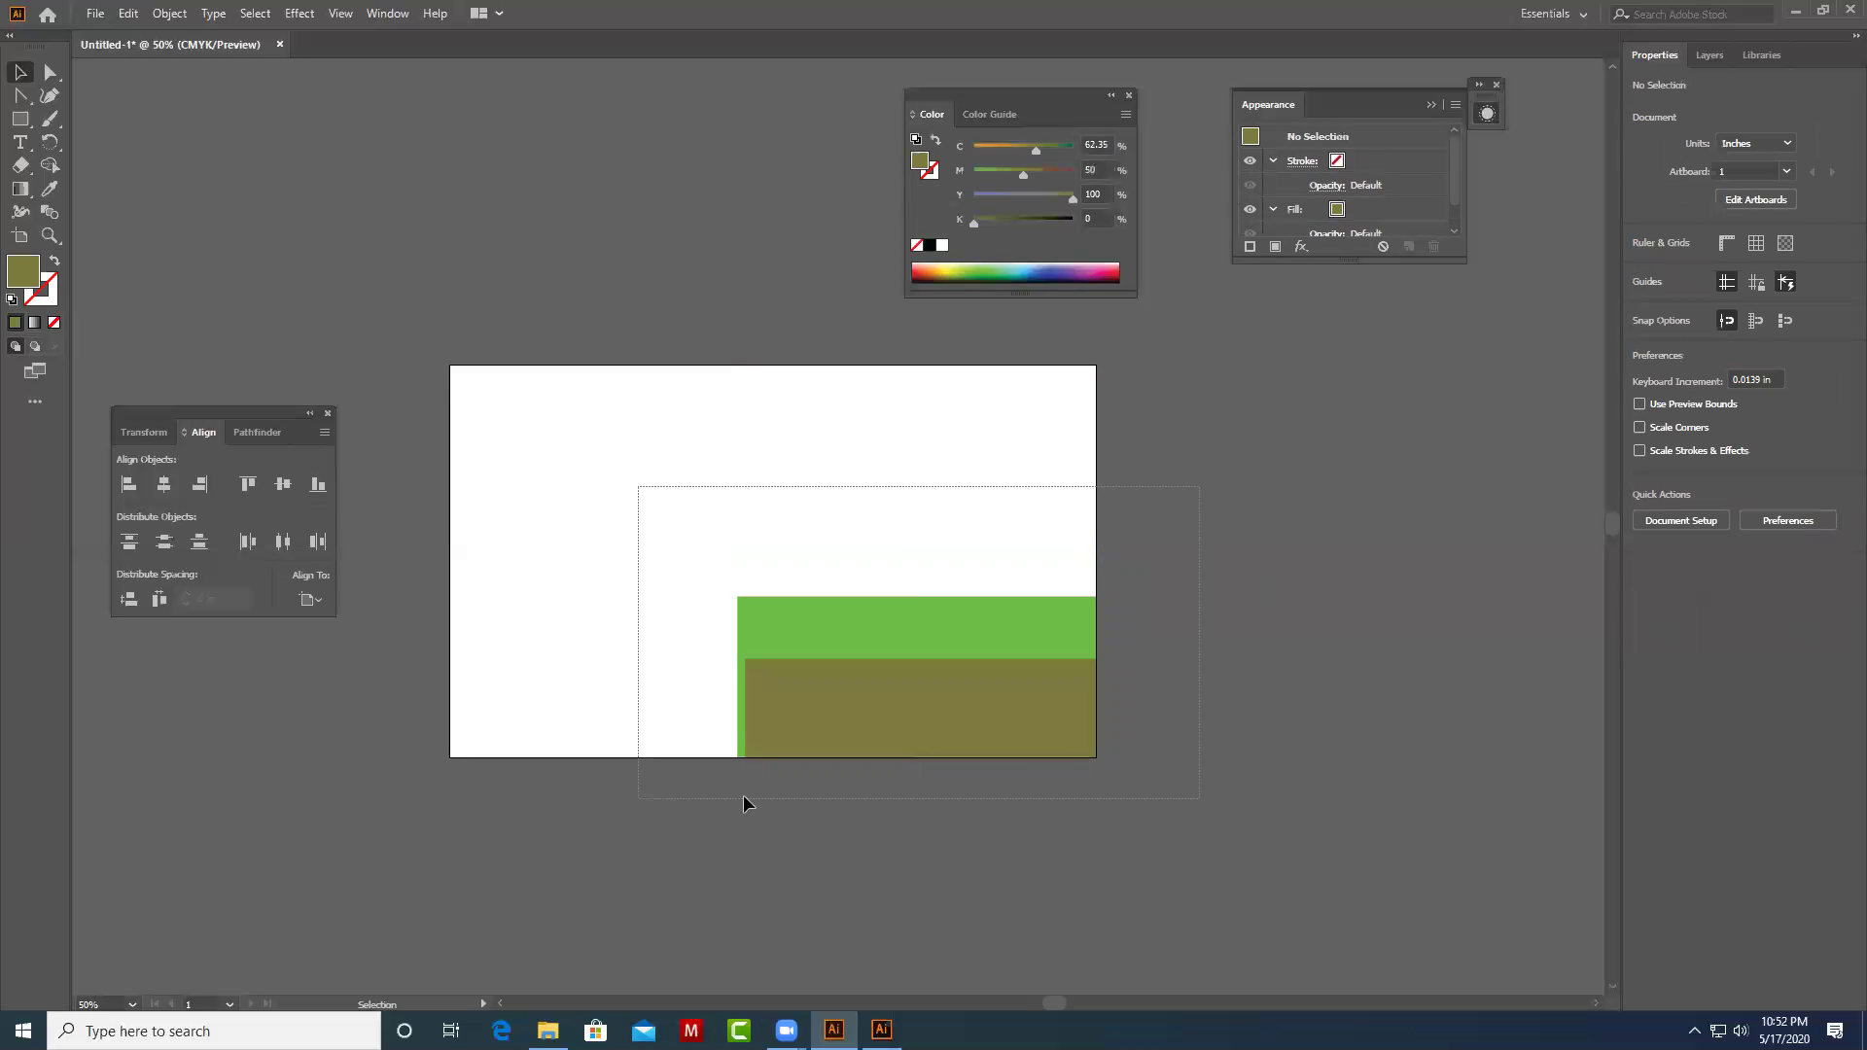
click(286, 488)
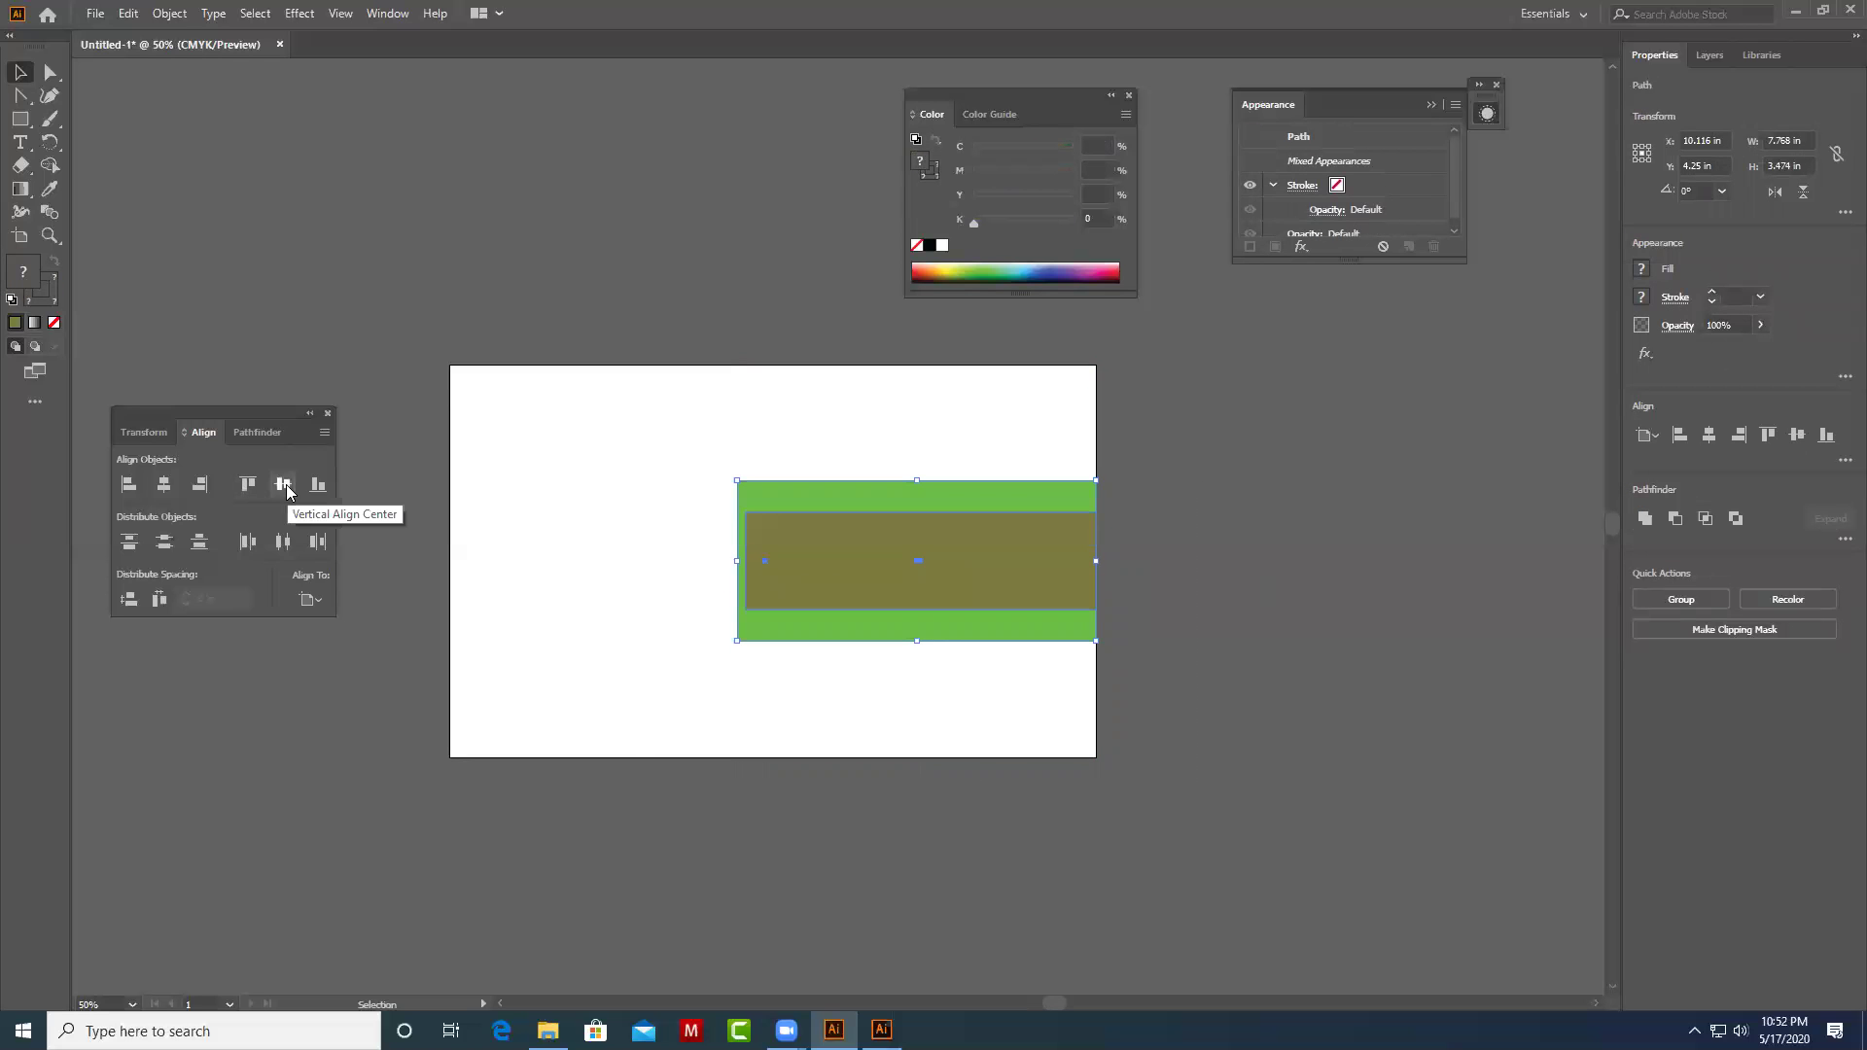
click(163, 484)
drag(630, 321, 1151, 687)
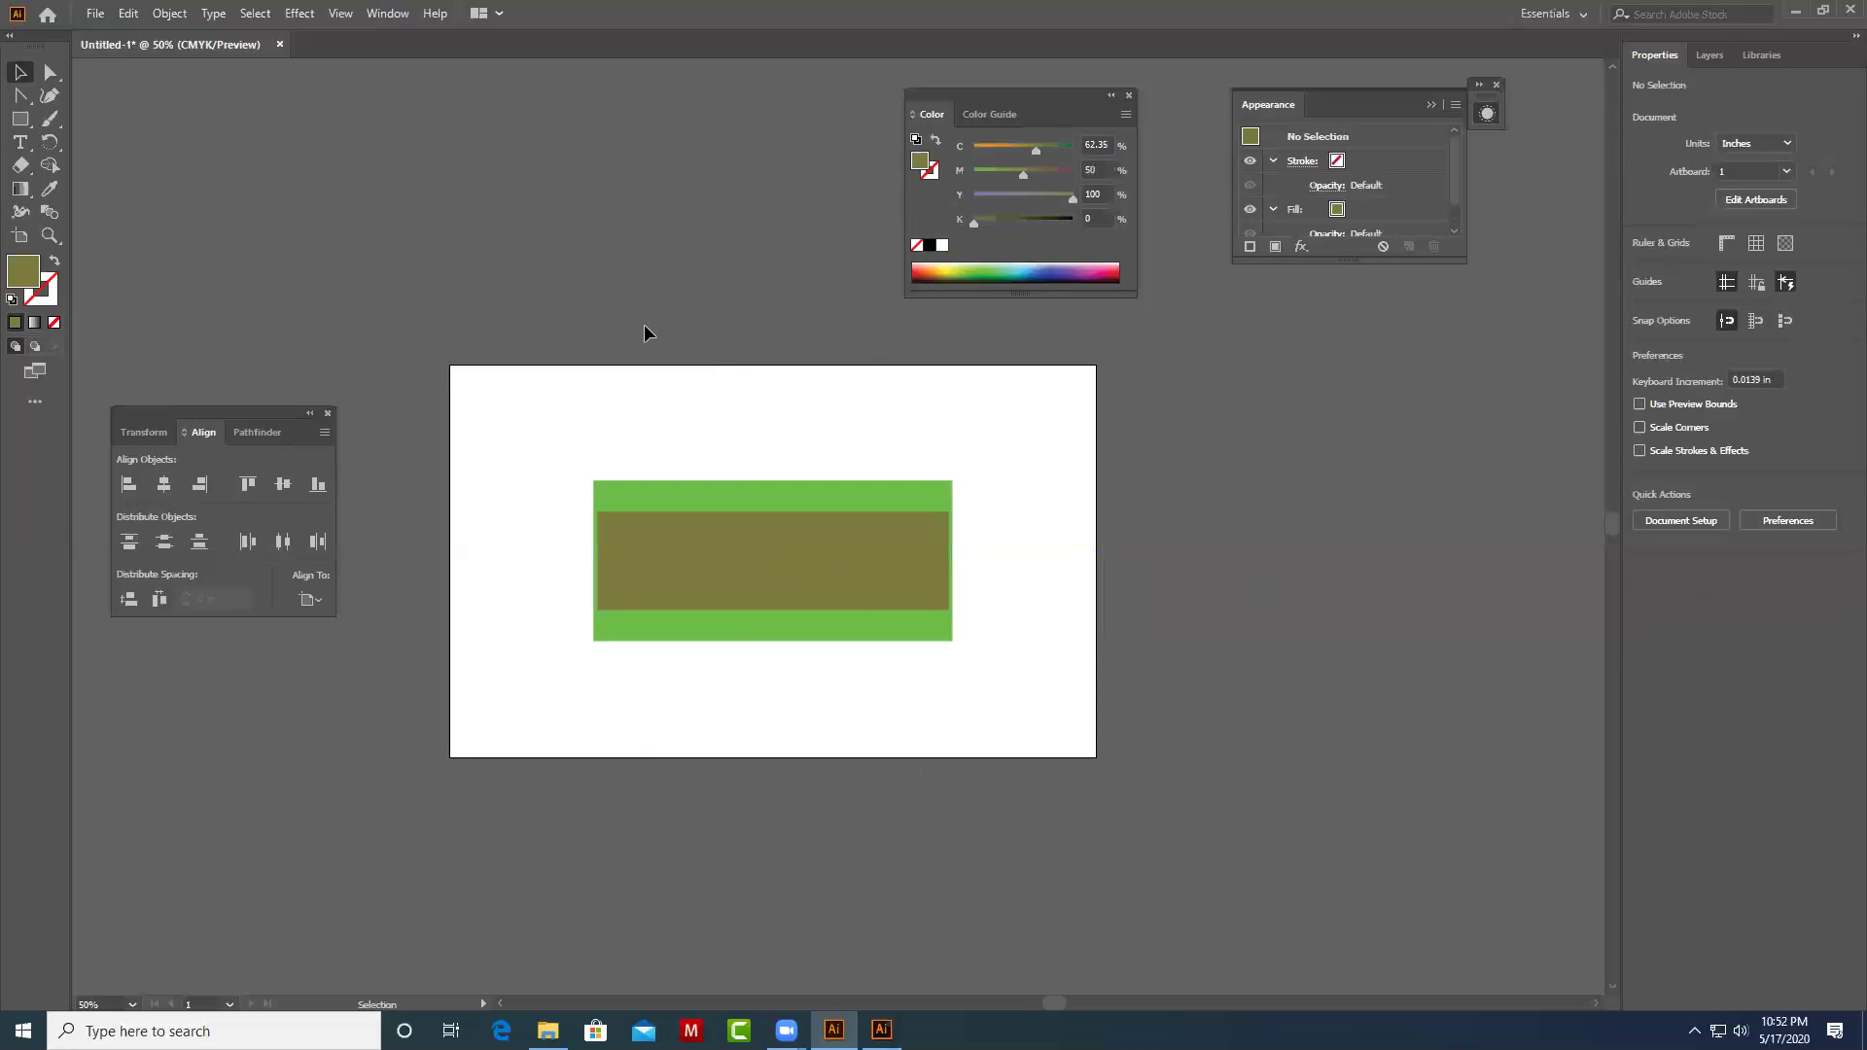
click(1149, 679)
Switch Align To back to the selection and reselect both rectangles.
drag(568, 367, 836, 696)
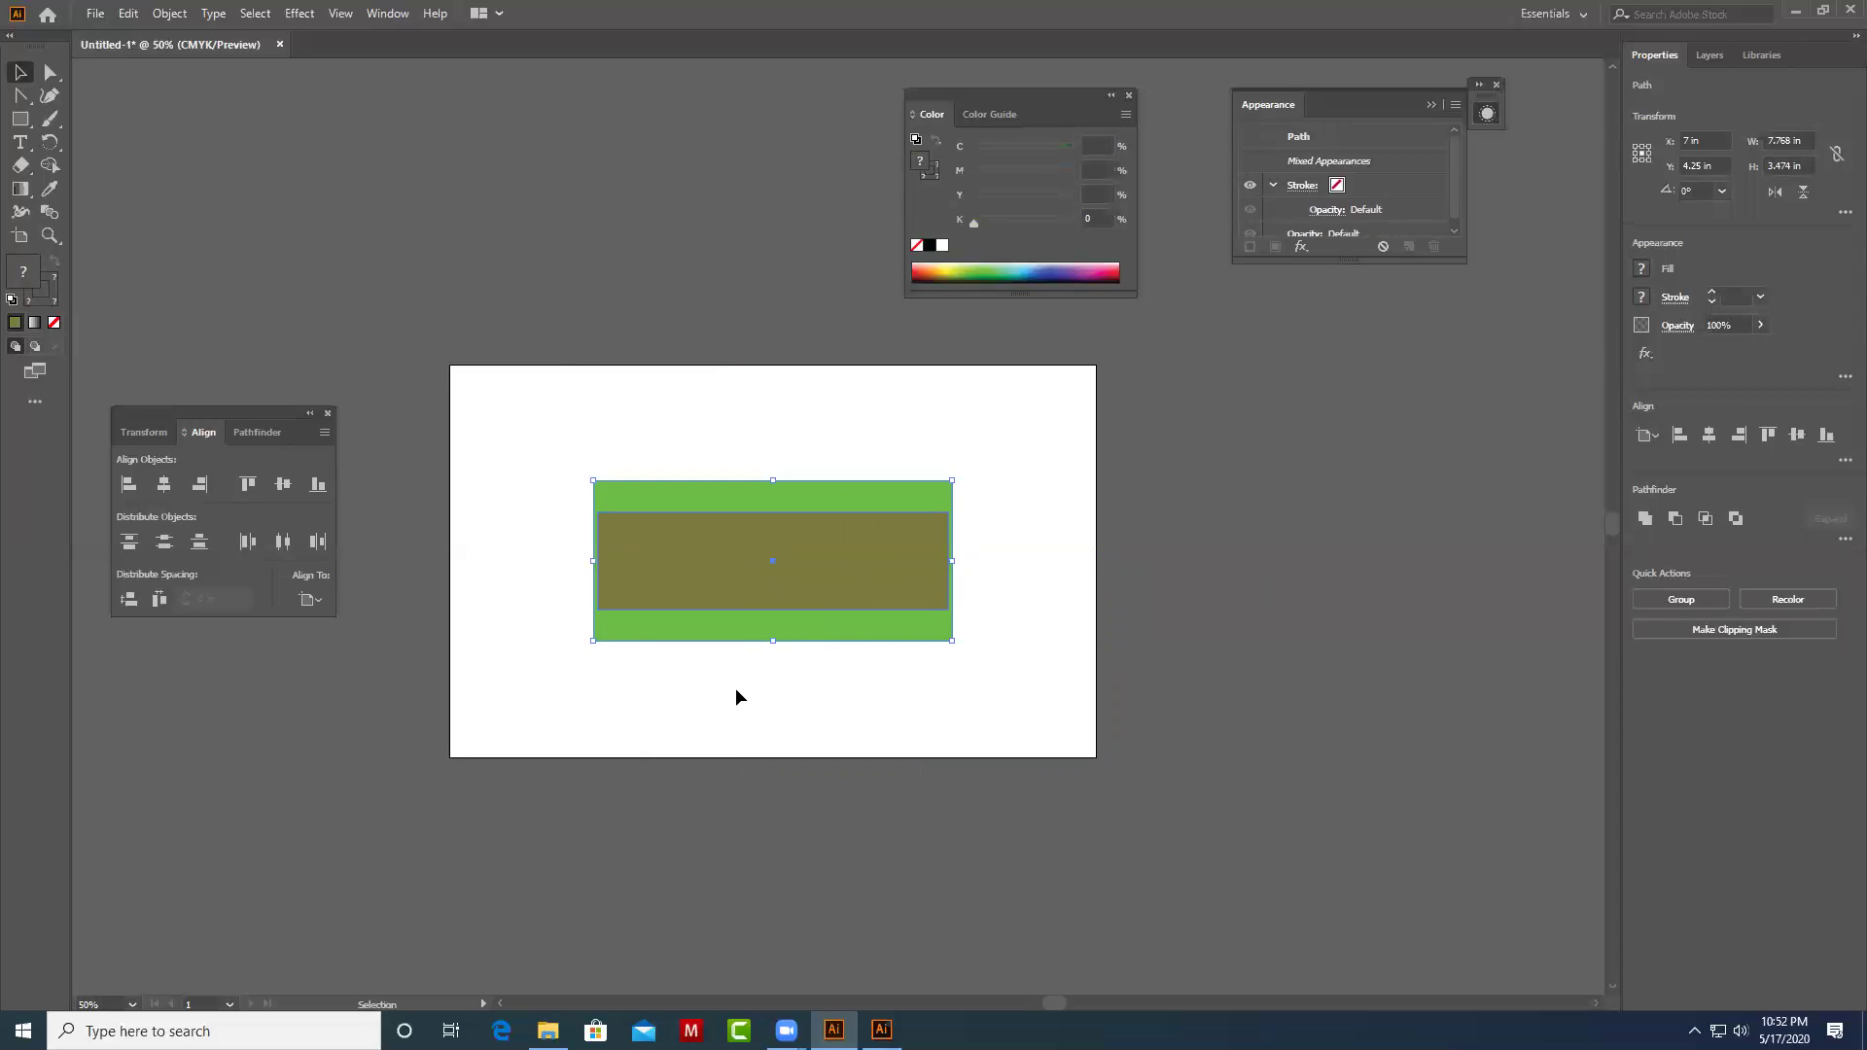
click(309, 600)
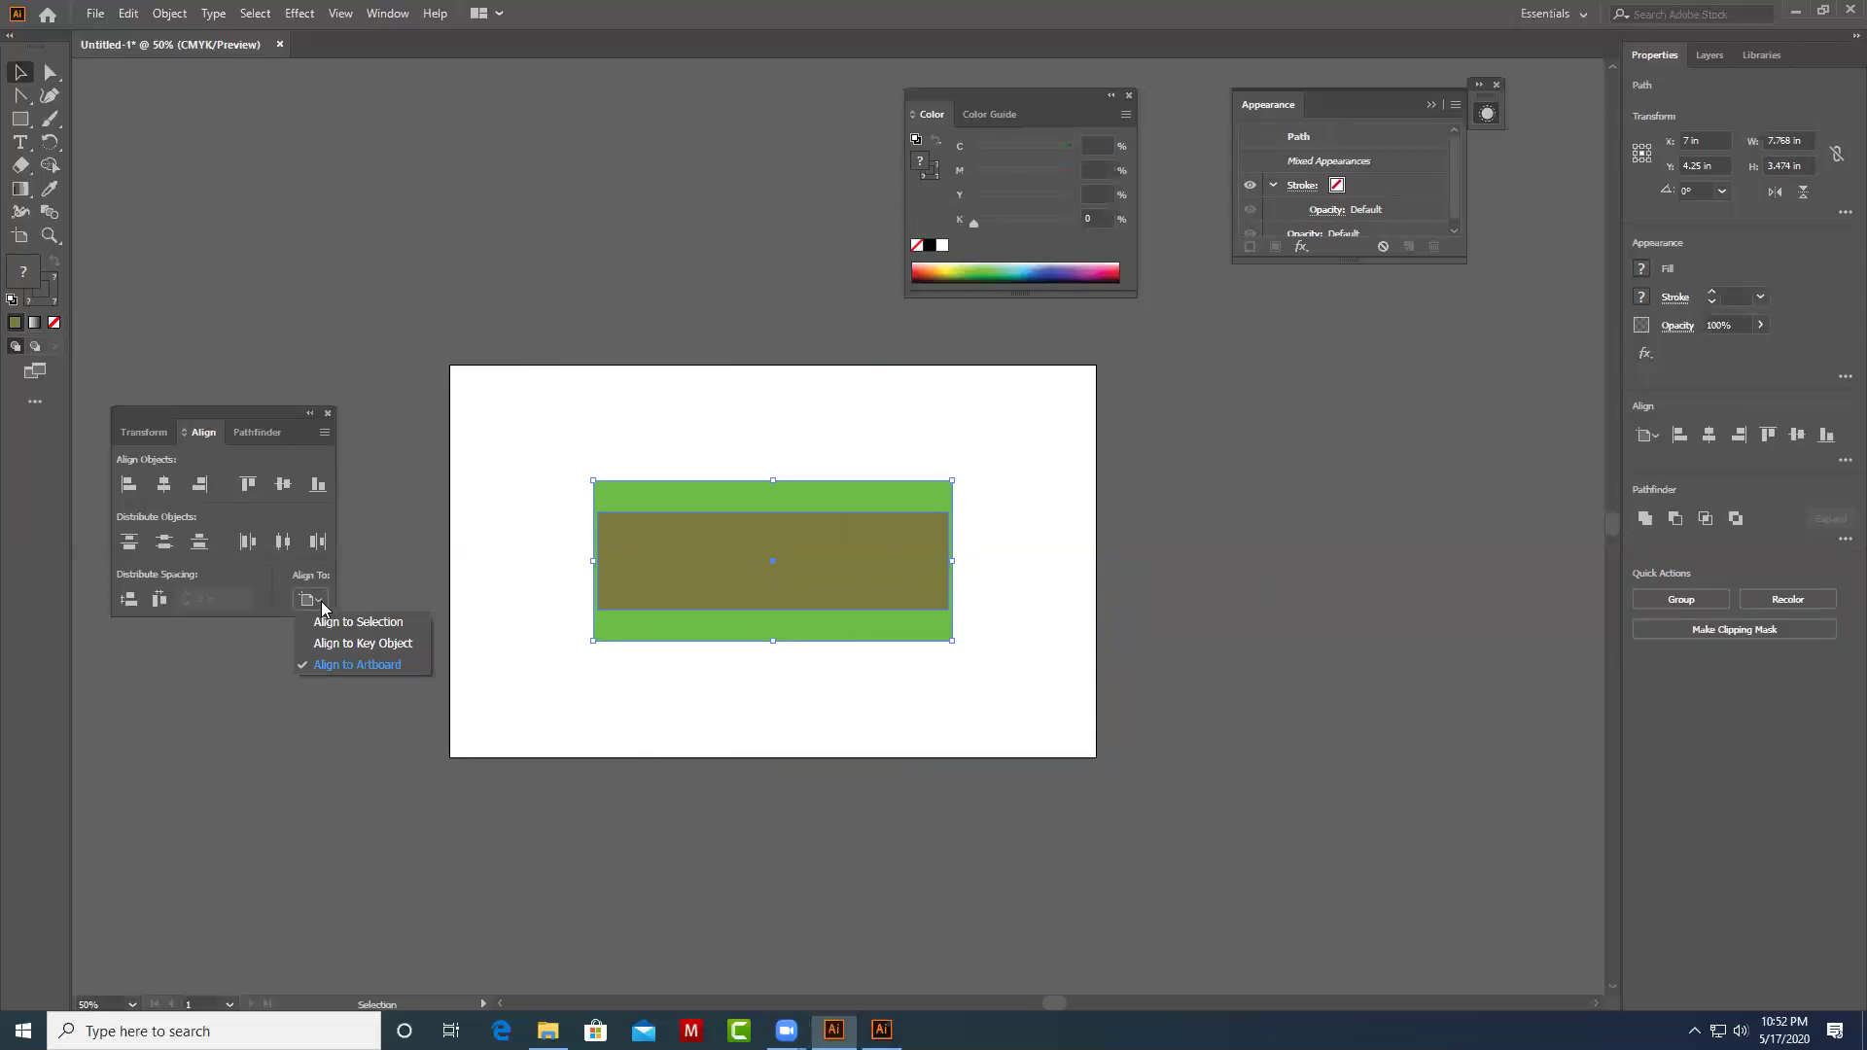
click(368, 645)
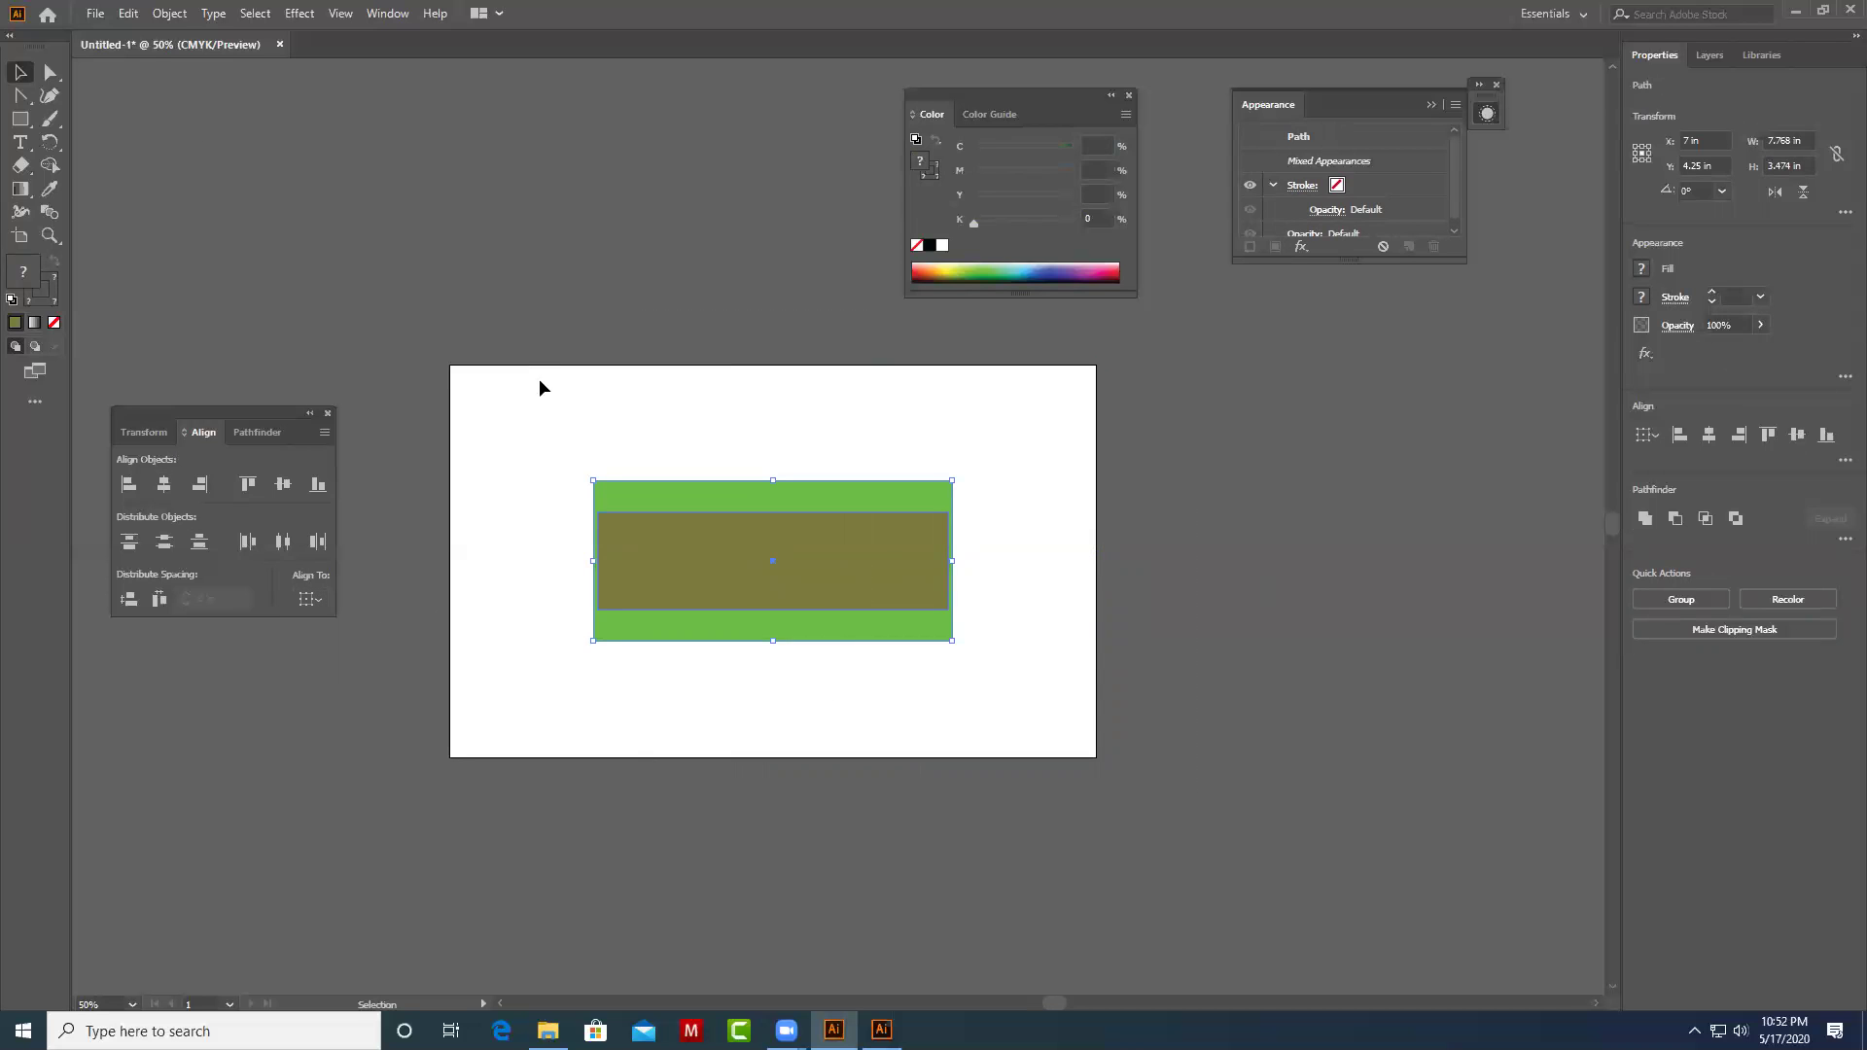
click(578, 468)
drag(578, 468, 920, 708)
click(309, 600)
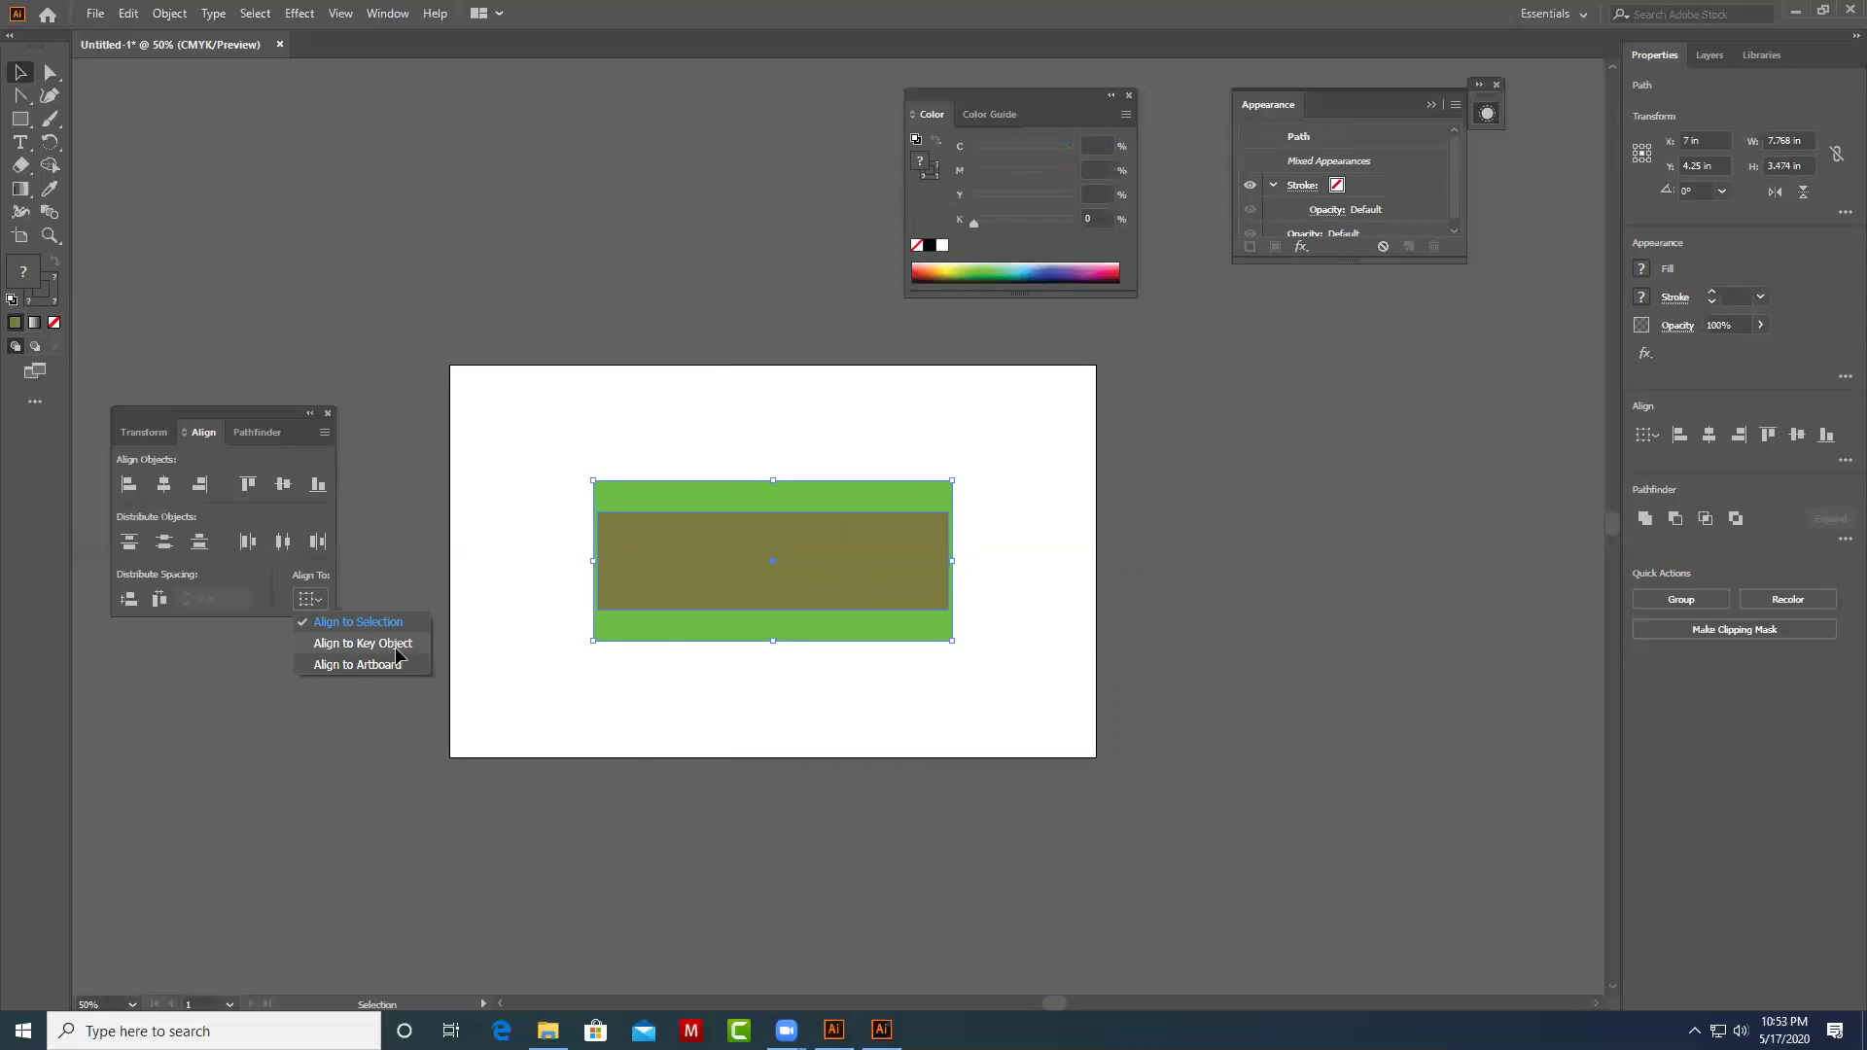
Drag the olive rectangle off the green one, then reselect both.
click(397, 659)
click(839, 673)
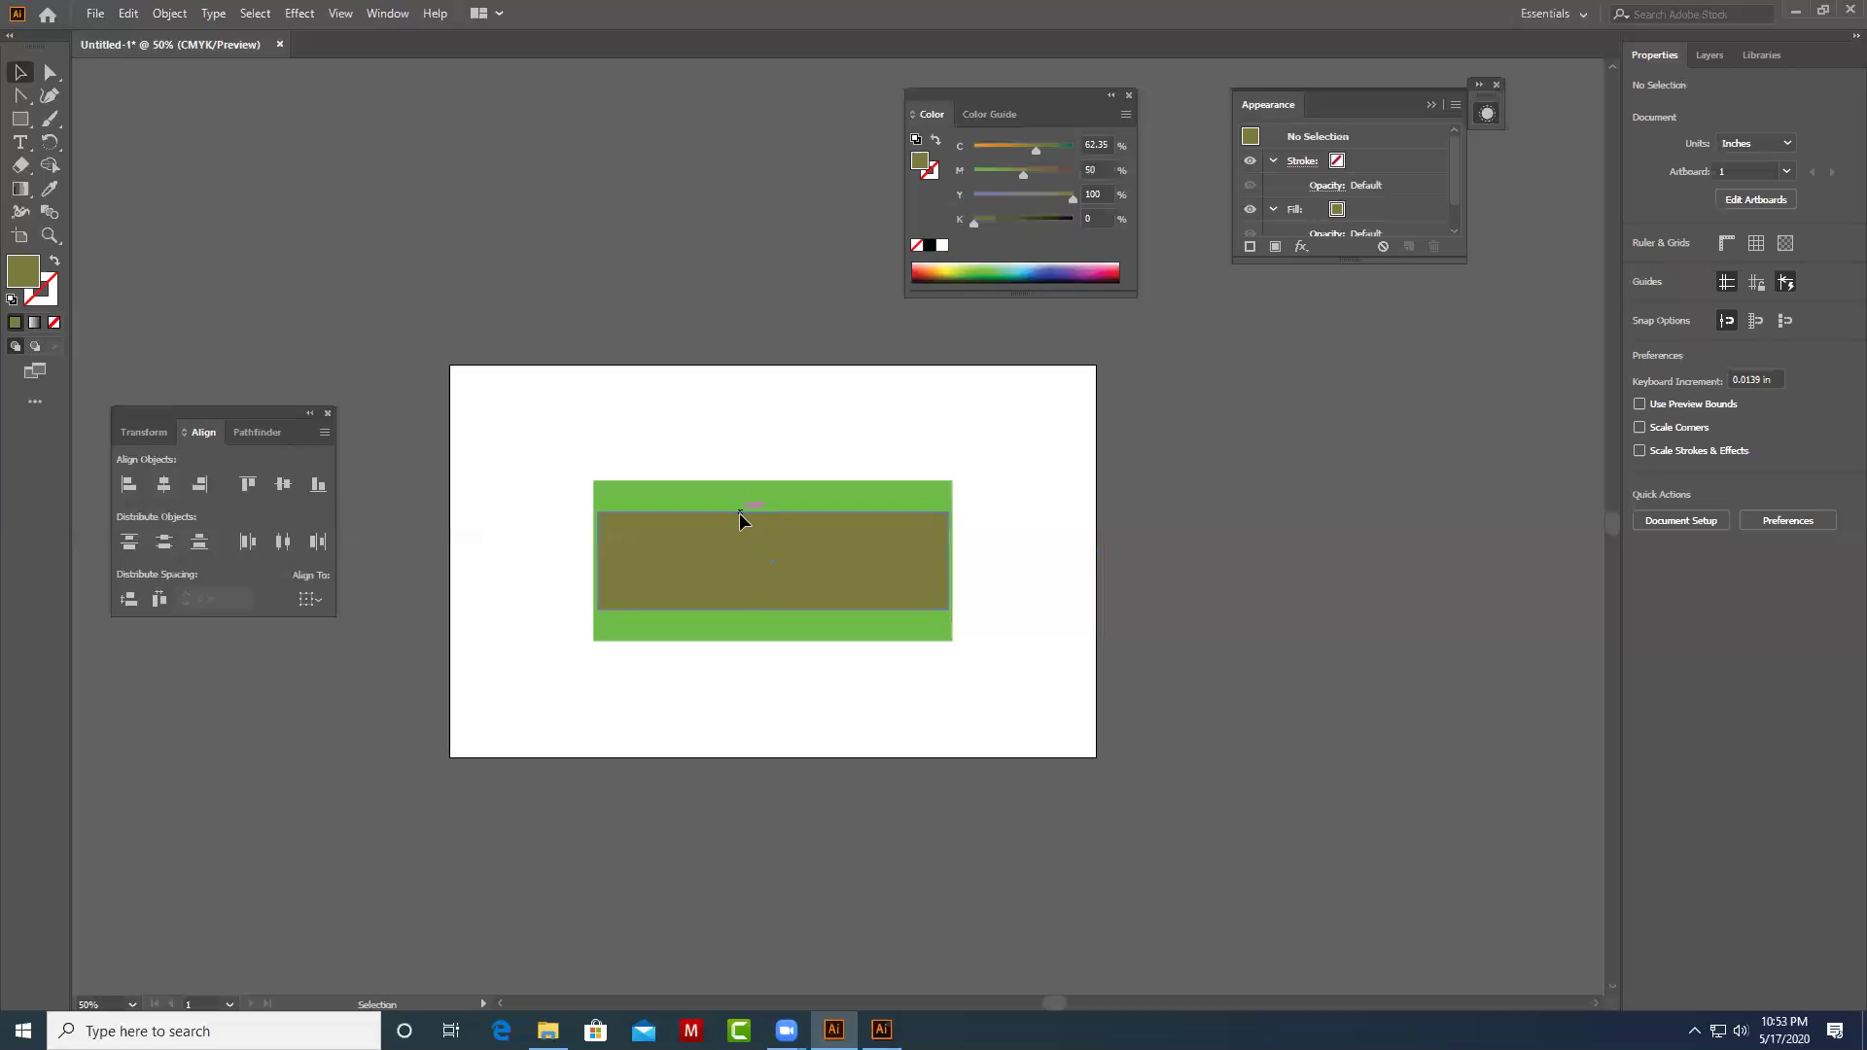
click(738, 520)
mouse_move(745, 550)
mouse_down()
mouse_move(1044, 599)
mouse_move(680, 586)
mouse_up()
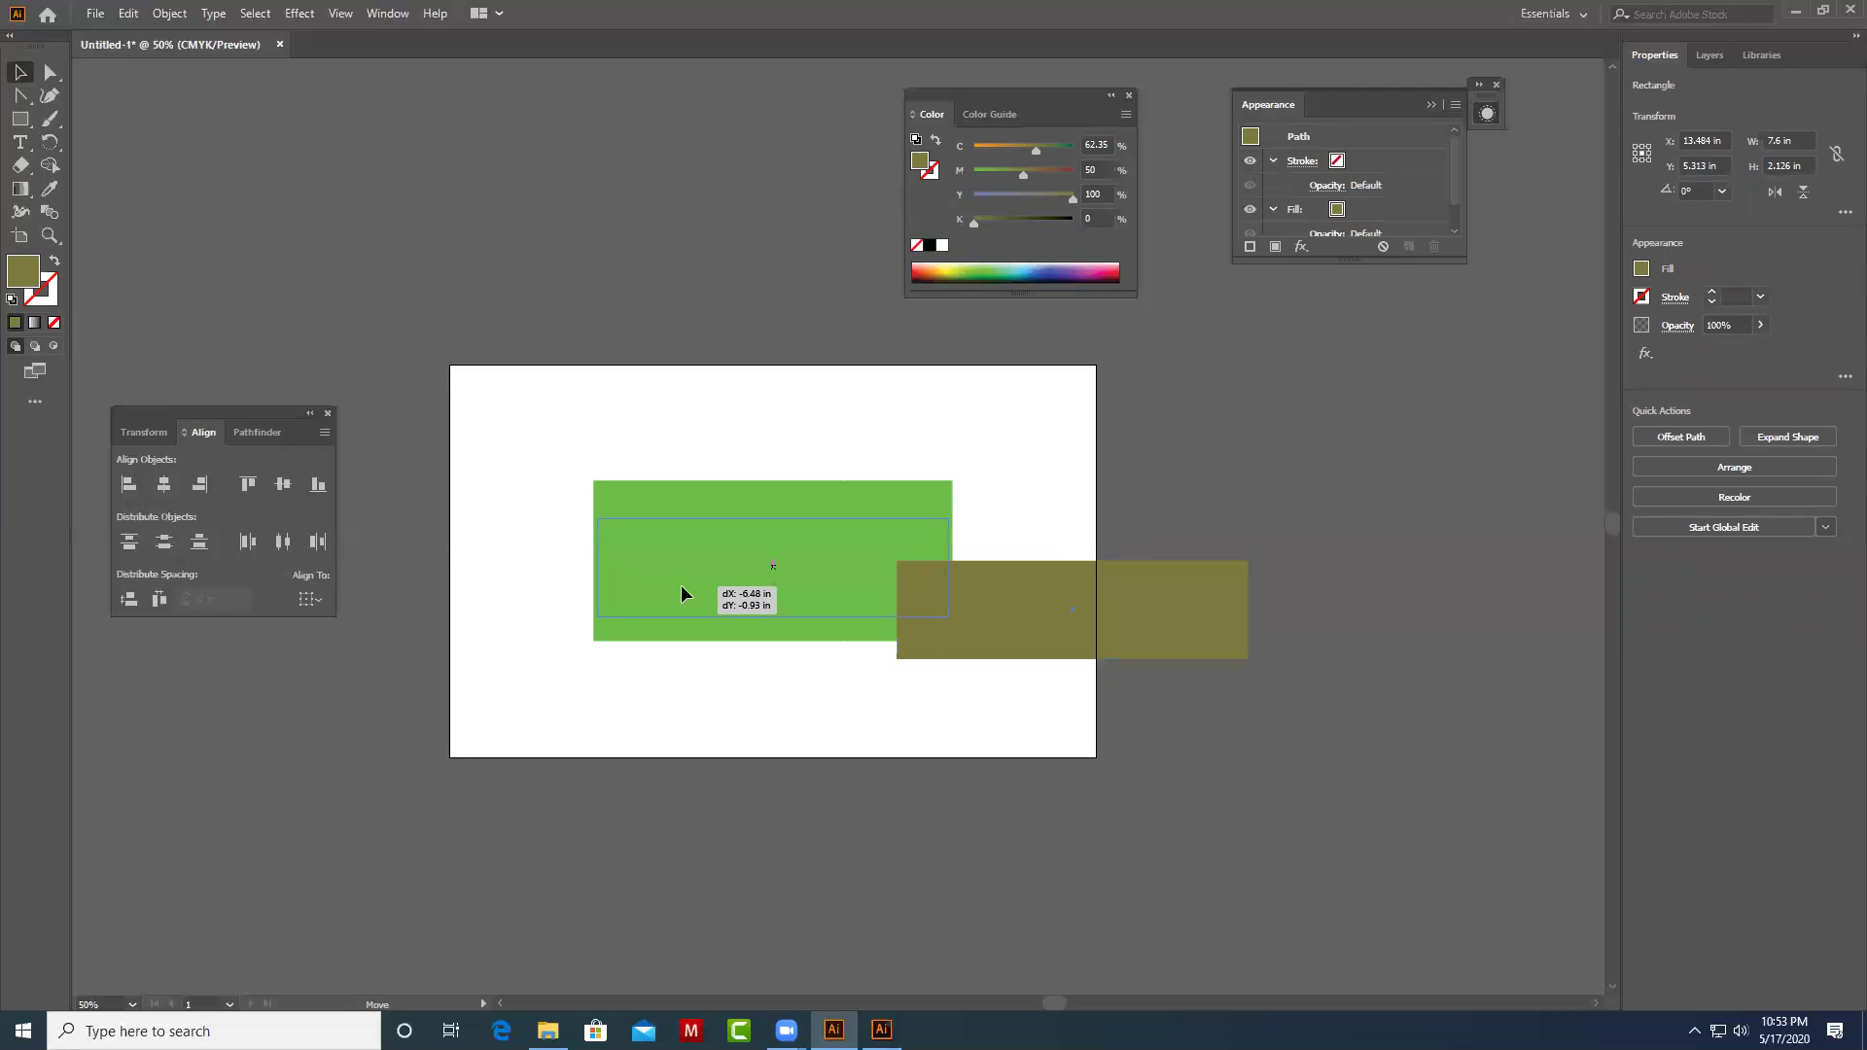
click(1001, 532)
drag(998, 449, 819, 668)
Zoom in and back out to 100%, reselect both, and check the Align To options.
key(ctrl+equal)
key(ctrl+equal)
key(ctrl+equal)
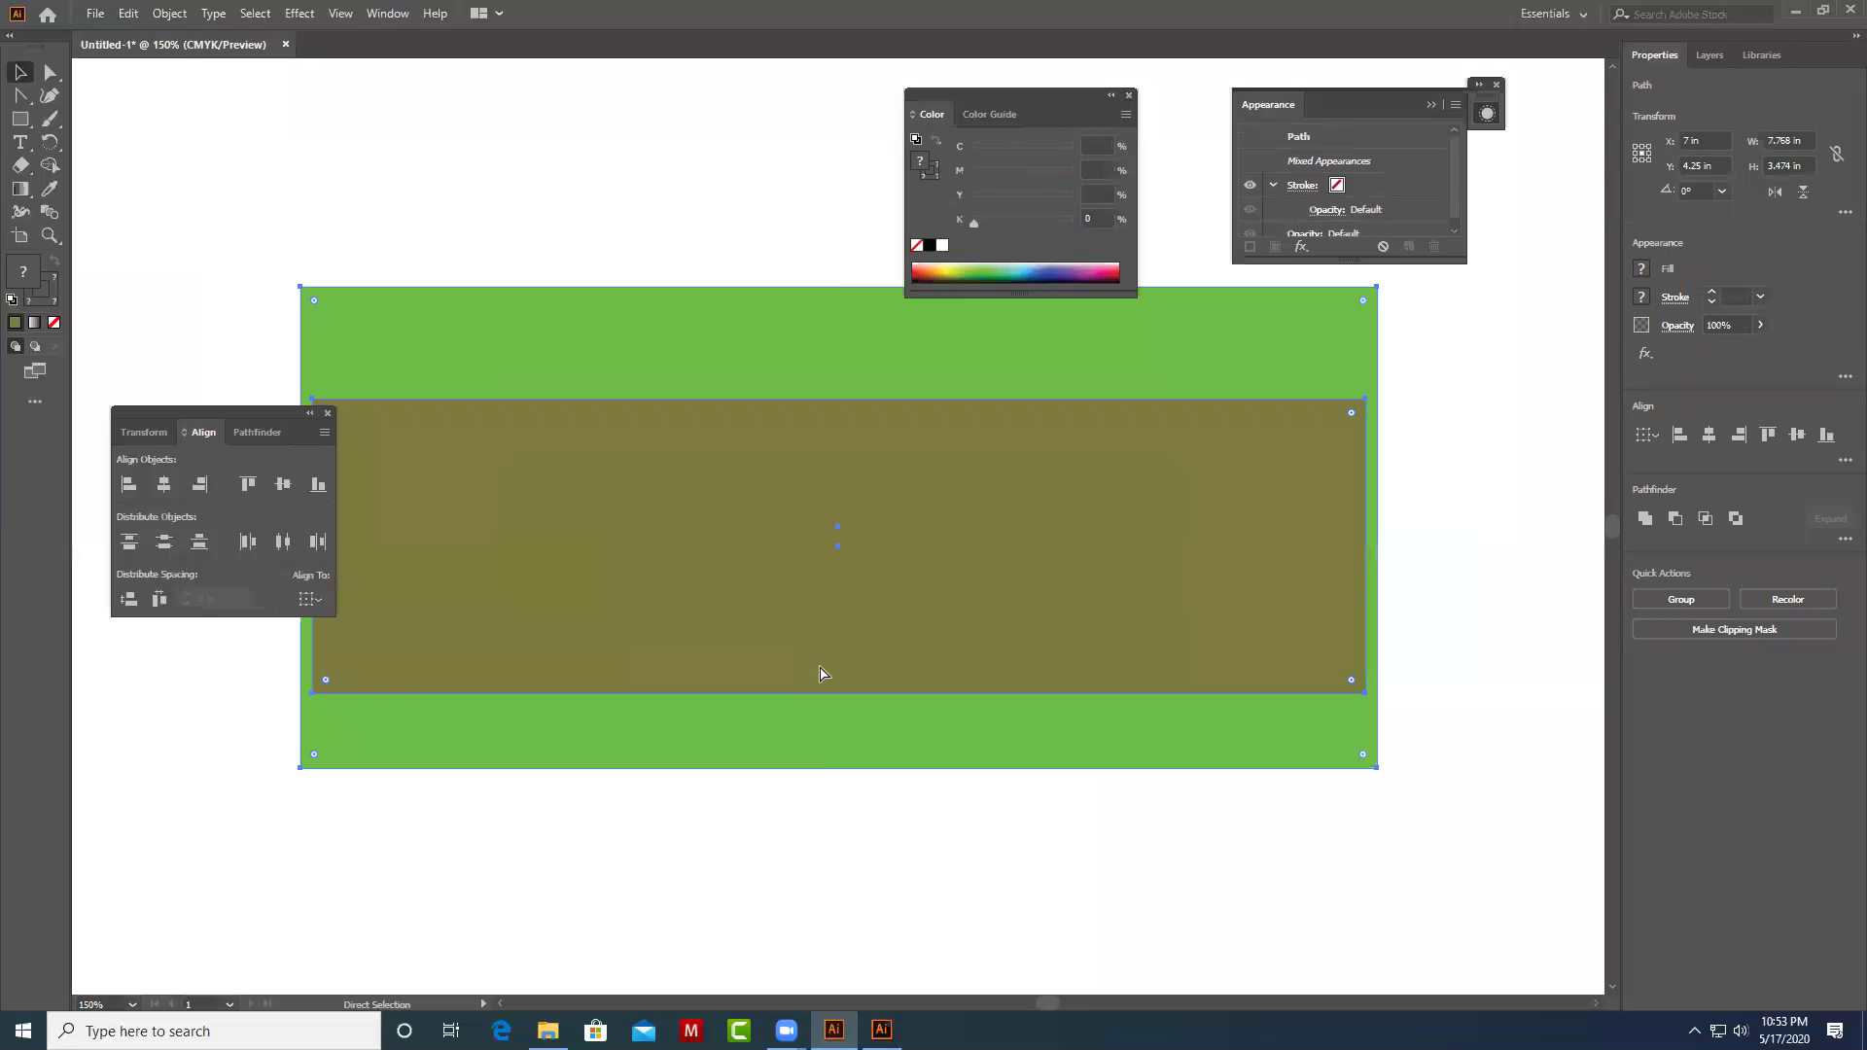
key(ctrl+equal)
key(ctrl+minus)
key(ctrl+minus)
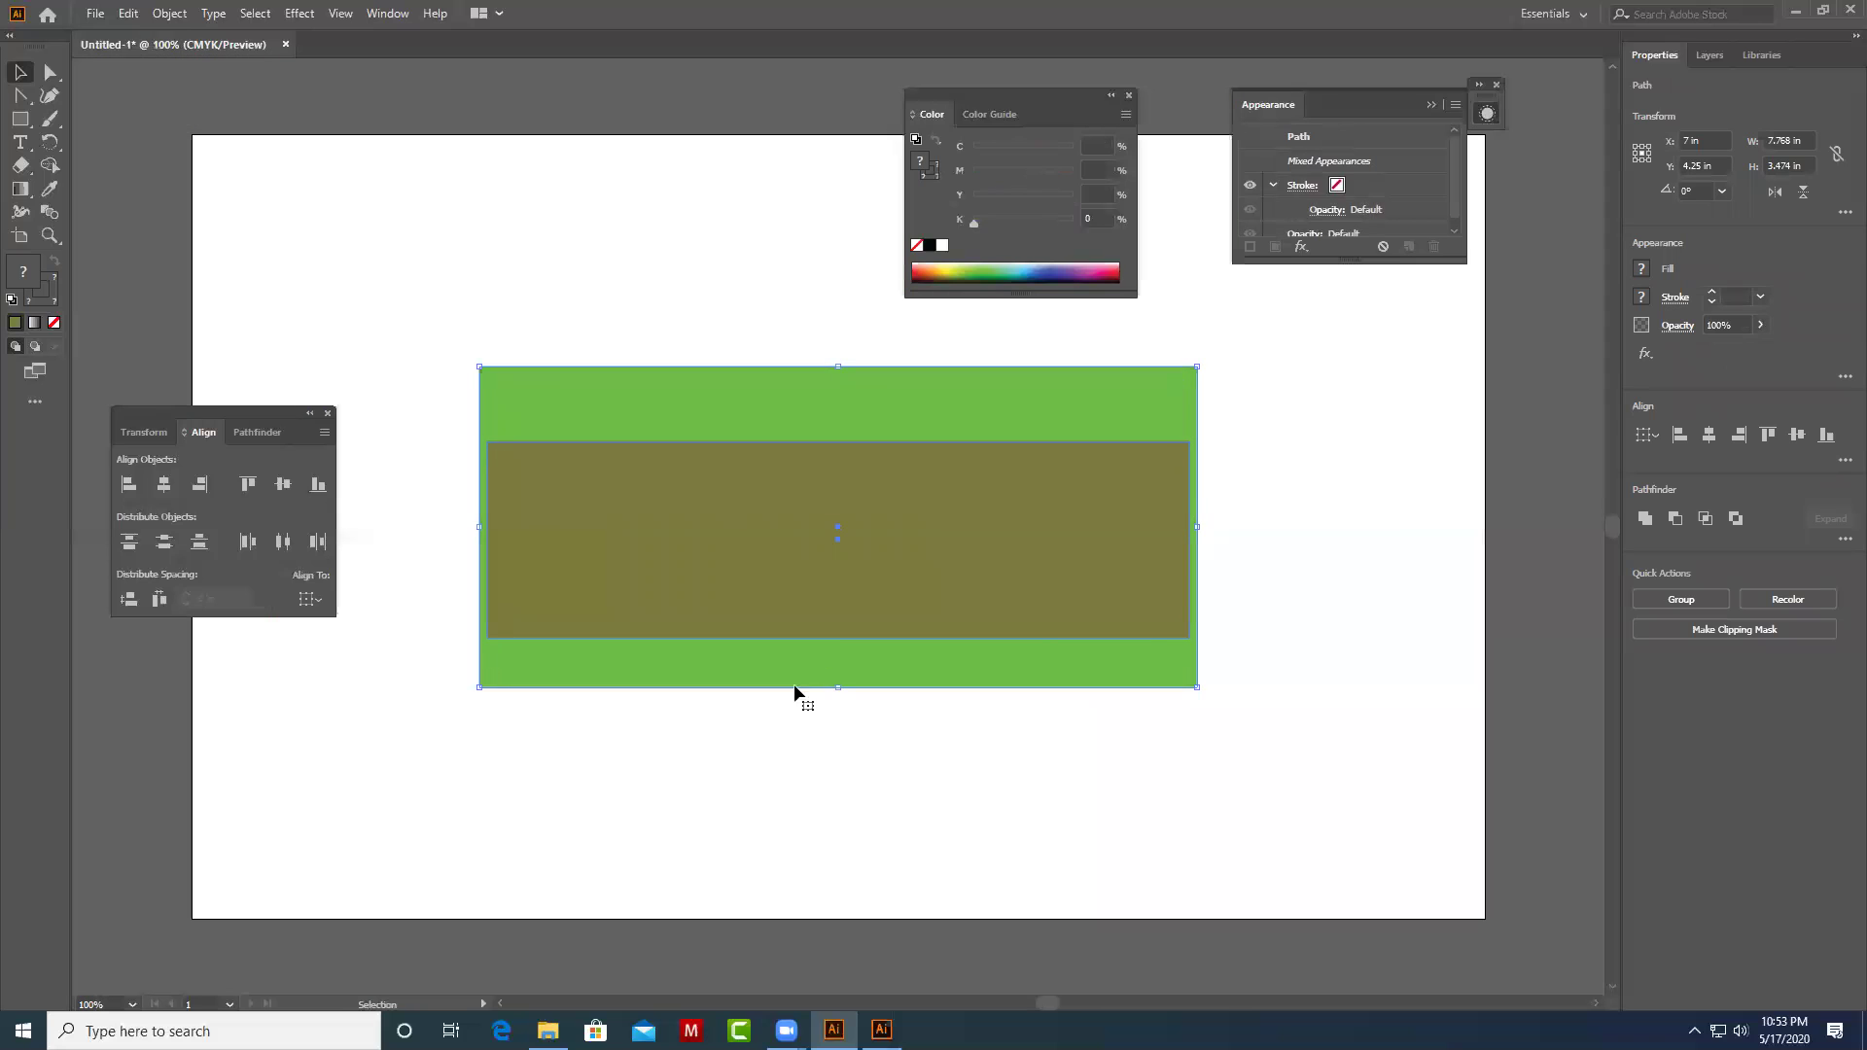
drag(650, 276, 729, 669)
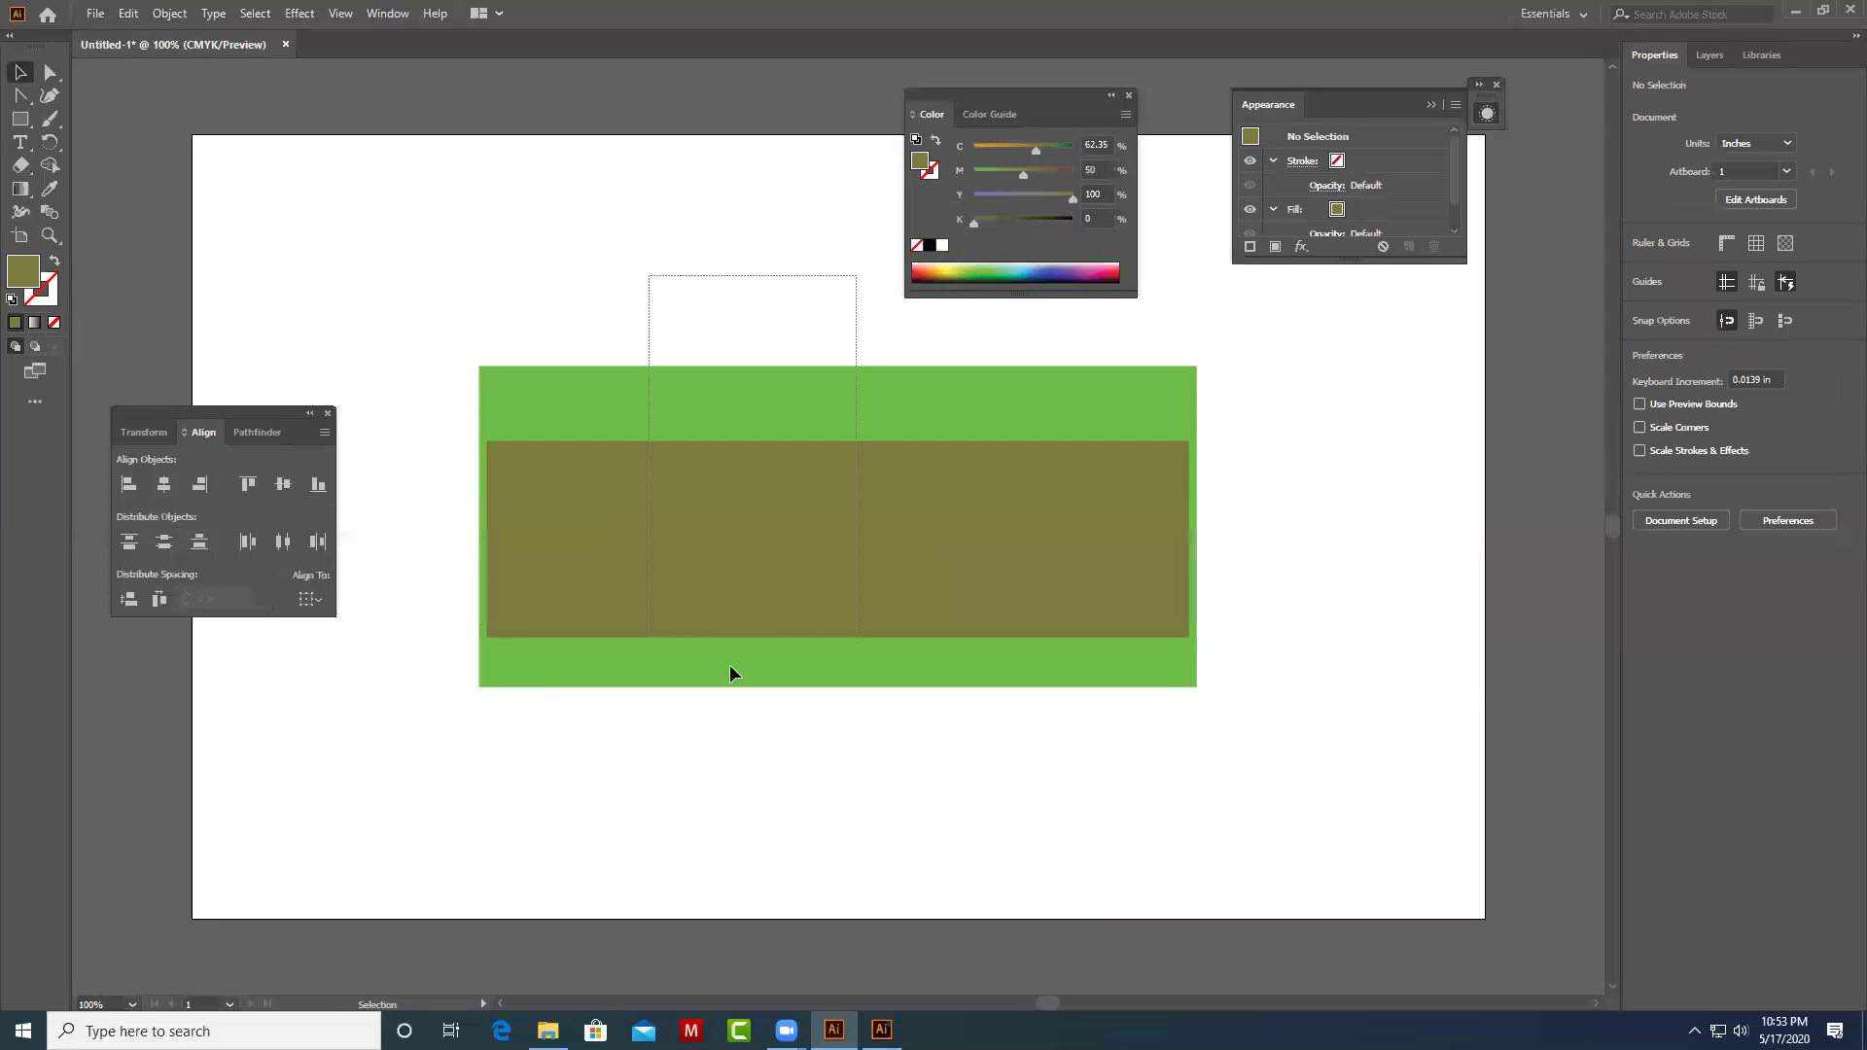
click(310, 599)
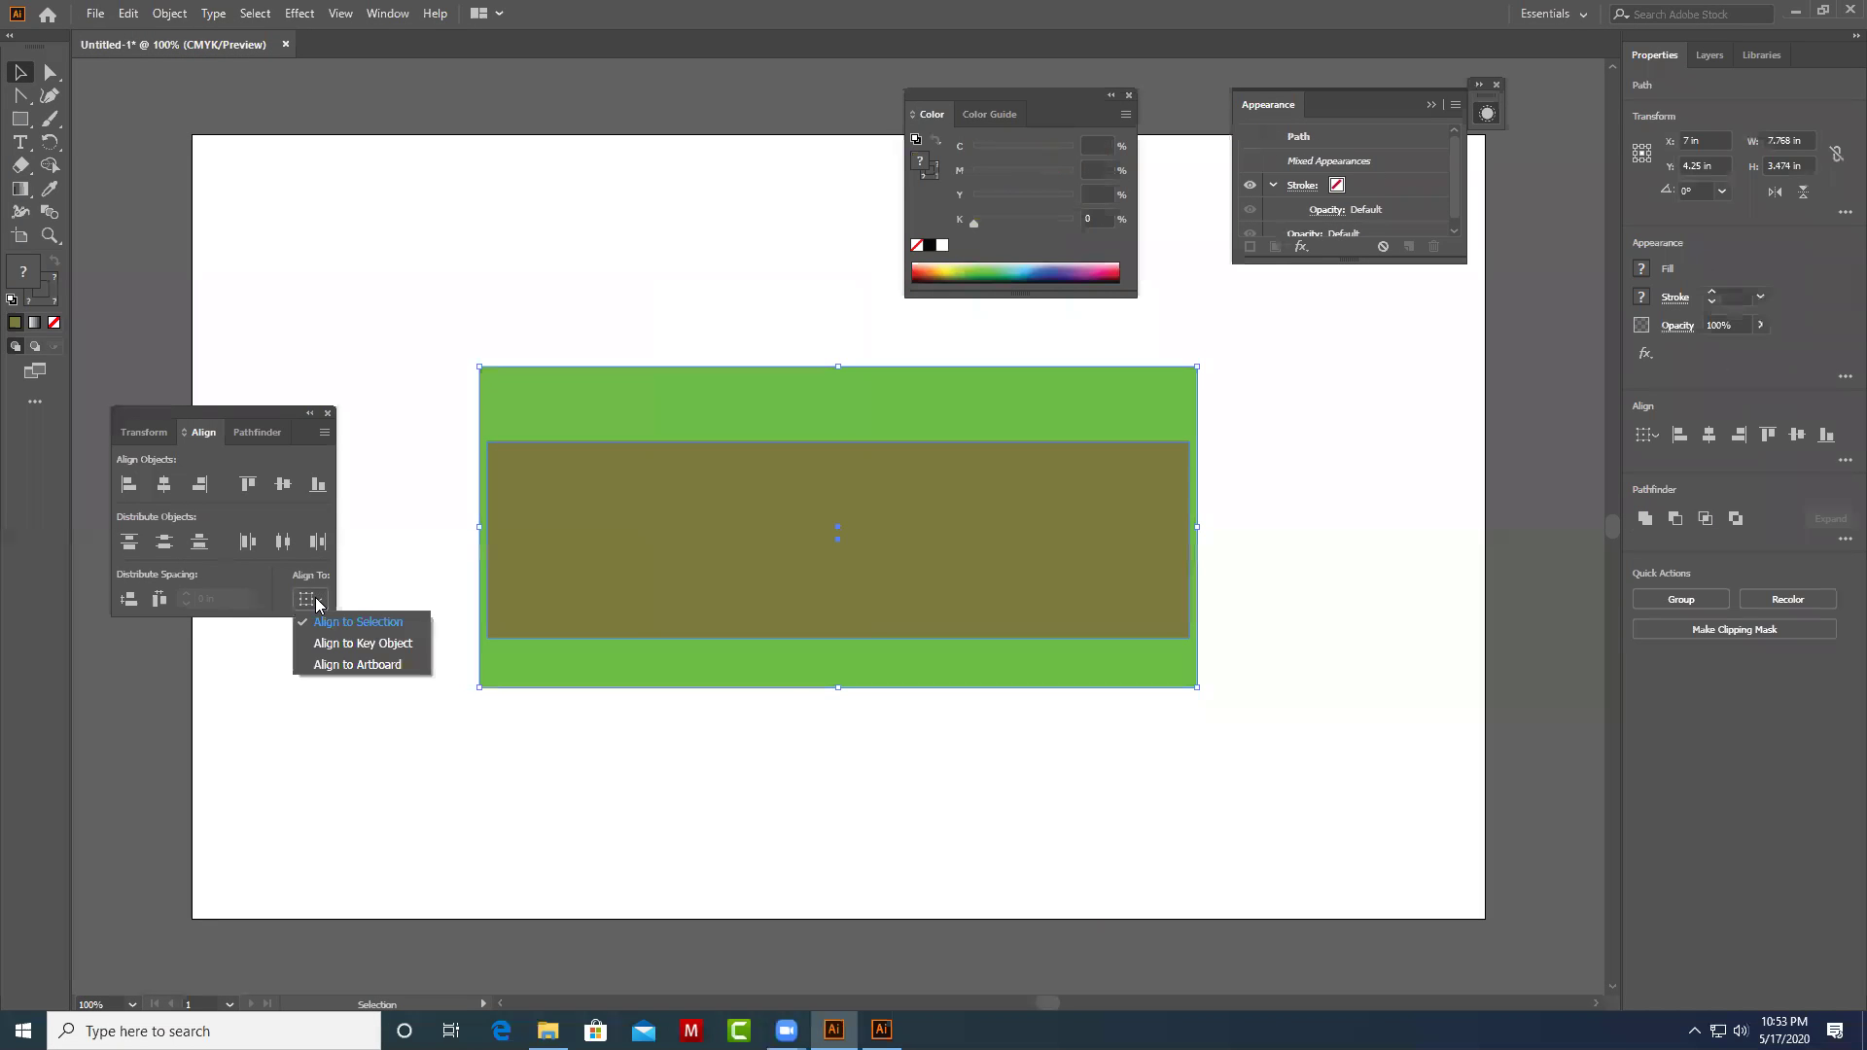
click(342, 652)
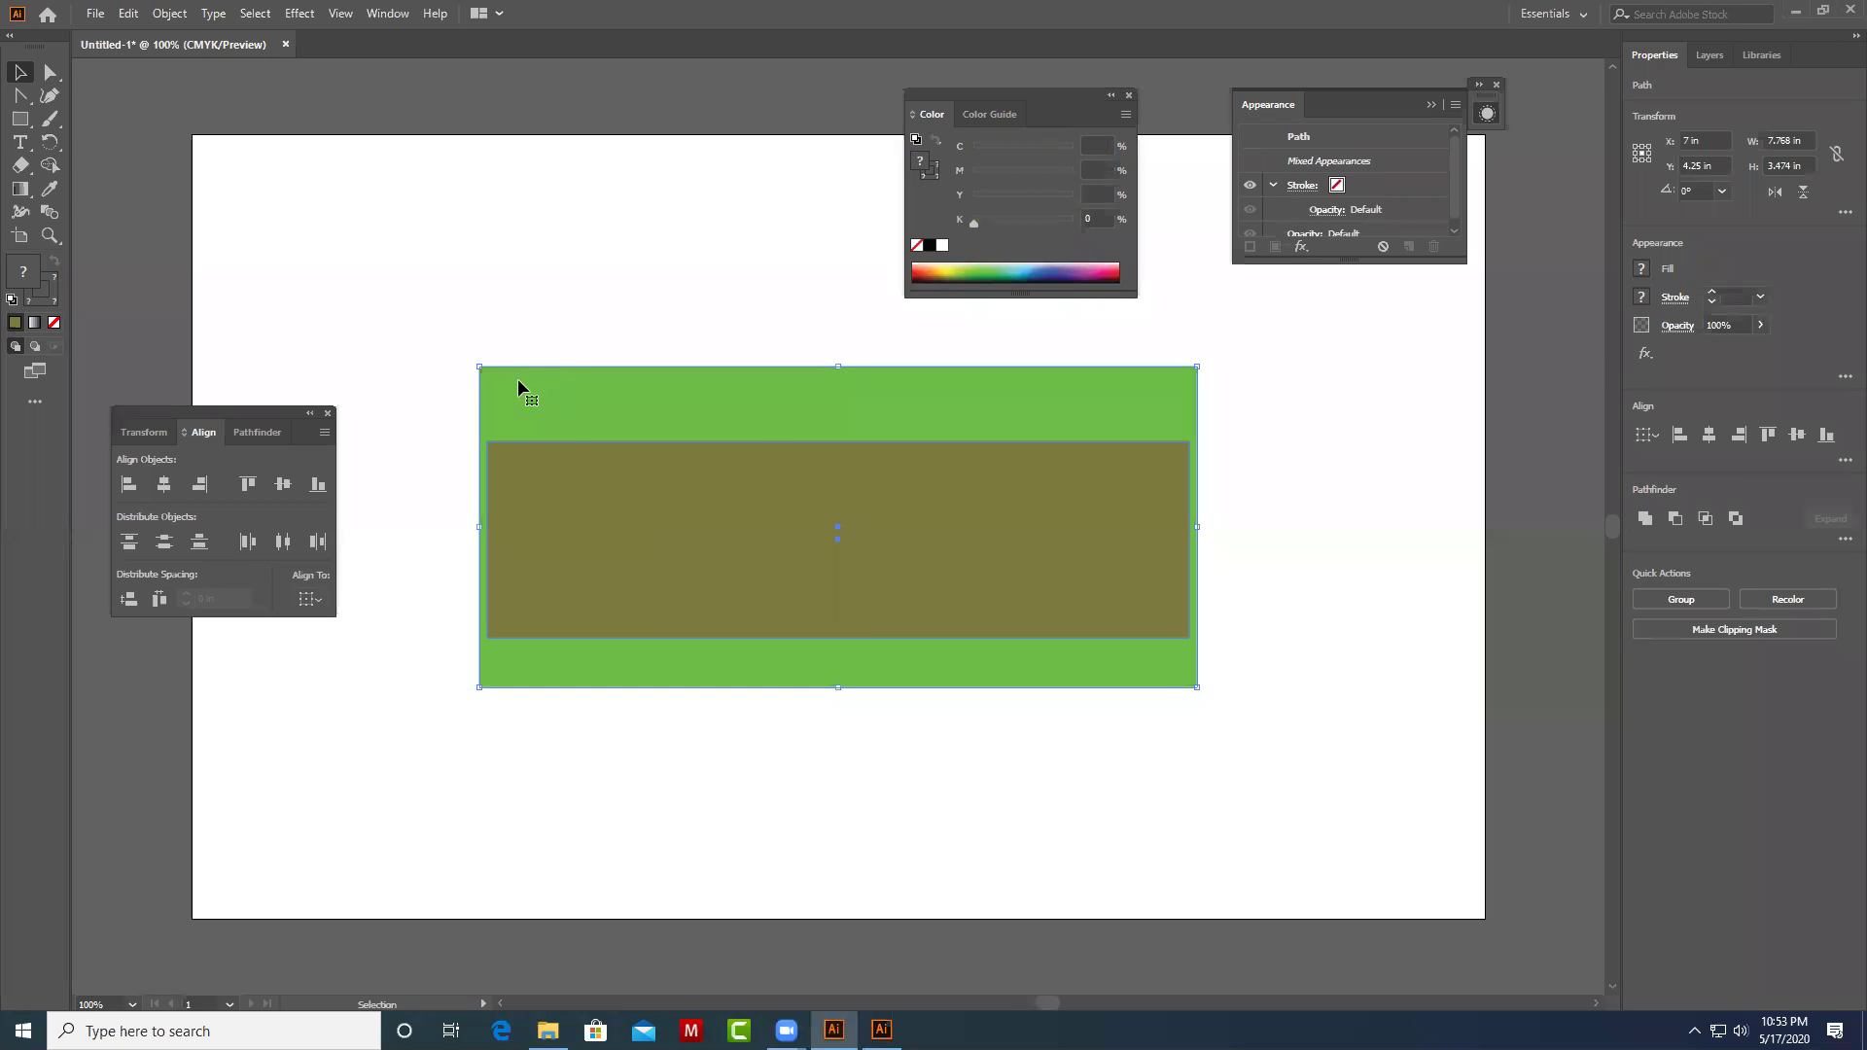
Make the olive rectangle the key object for alignment.
drag(480, 457, 482, 459)
click(311, 597)
click(342, 643)
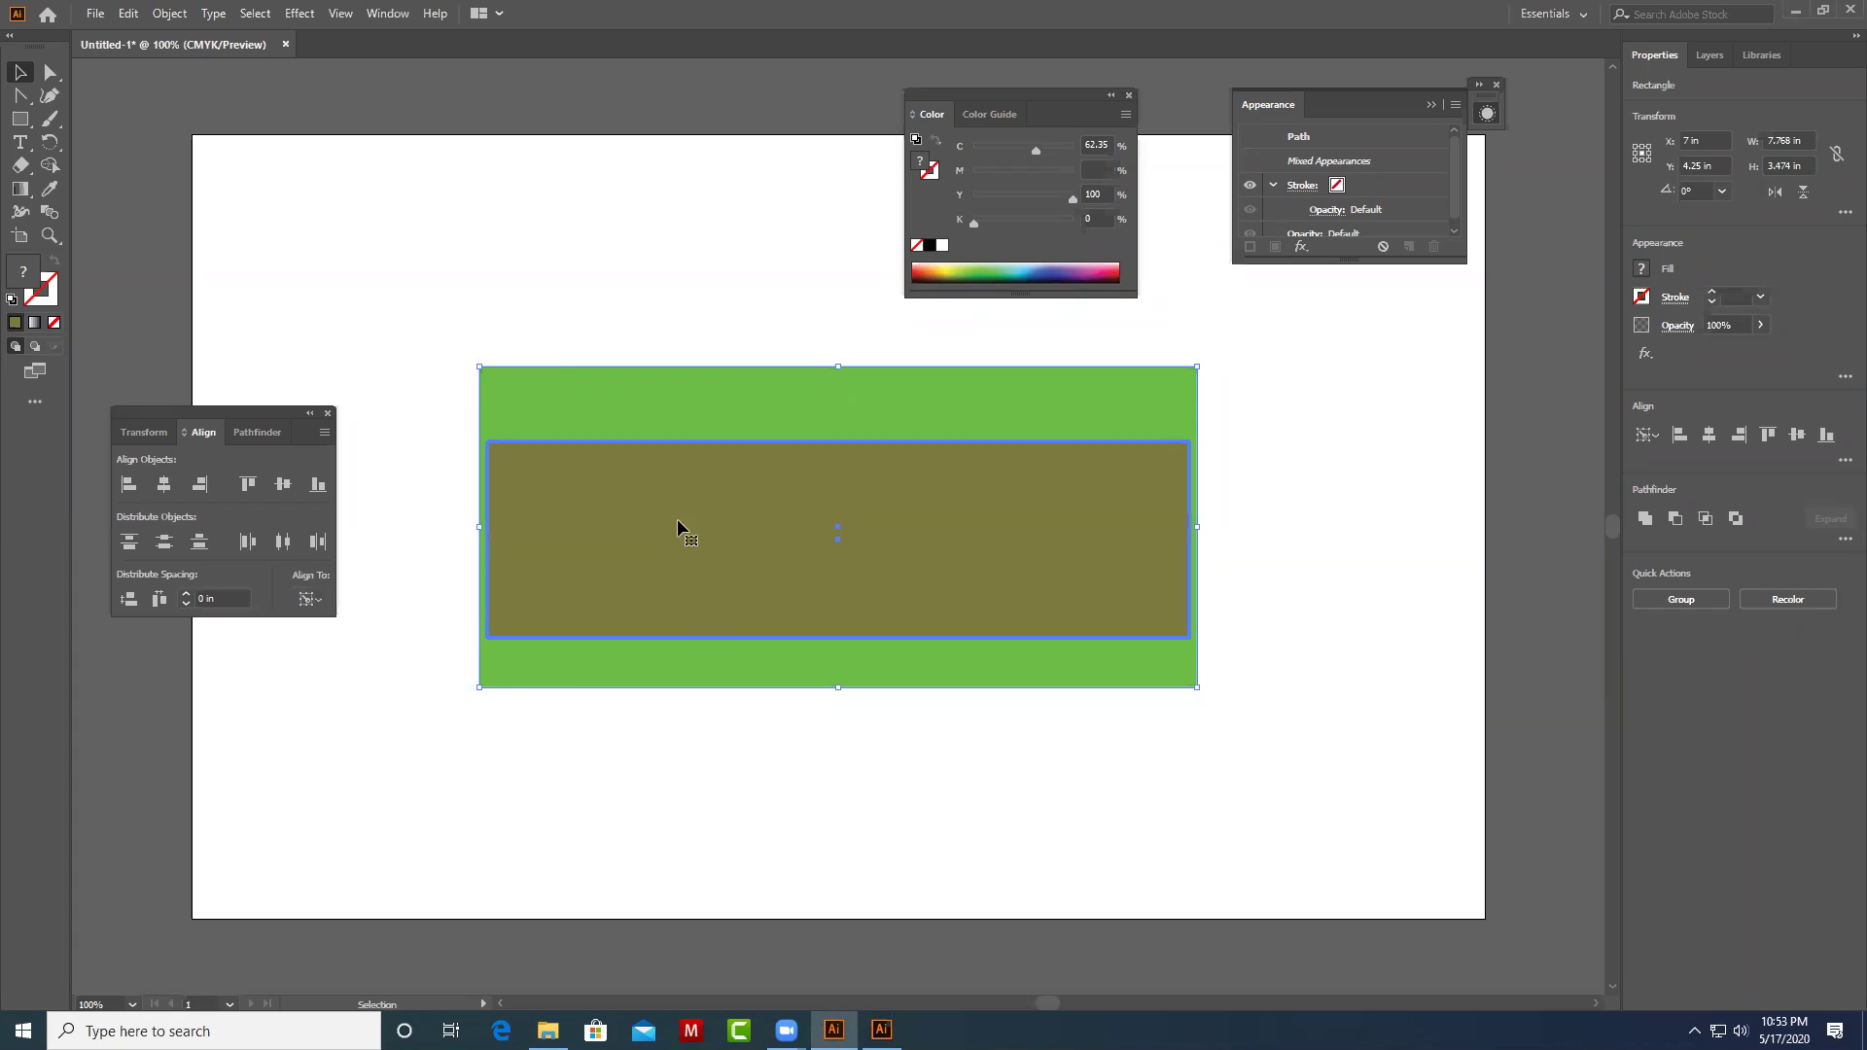
click(1216, 470)
Reselect both rectangles, leave Align To unchanged, and deselect.
drag(1250, 436, 1196, 642)
click(310, 599)
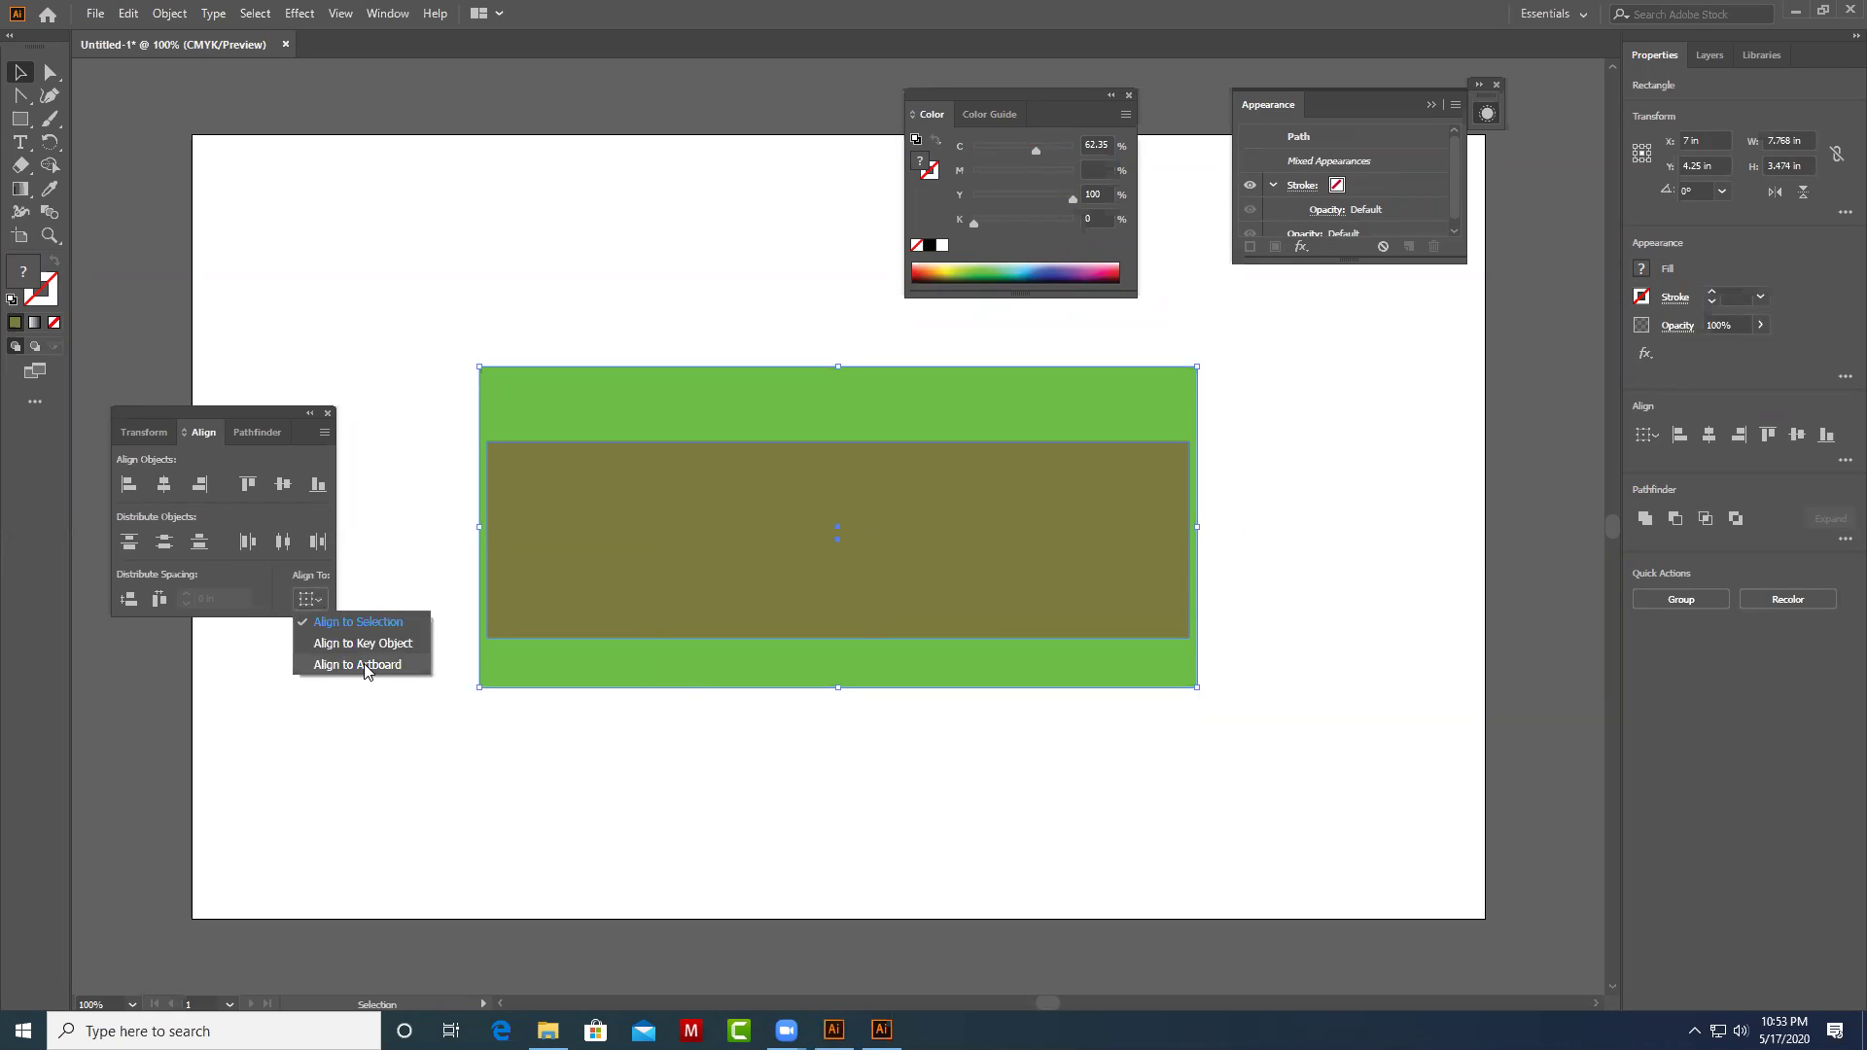
click(498, 715)
click(990, 848)
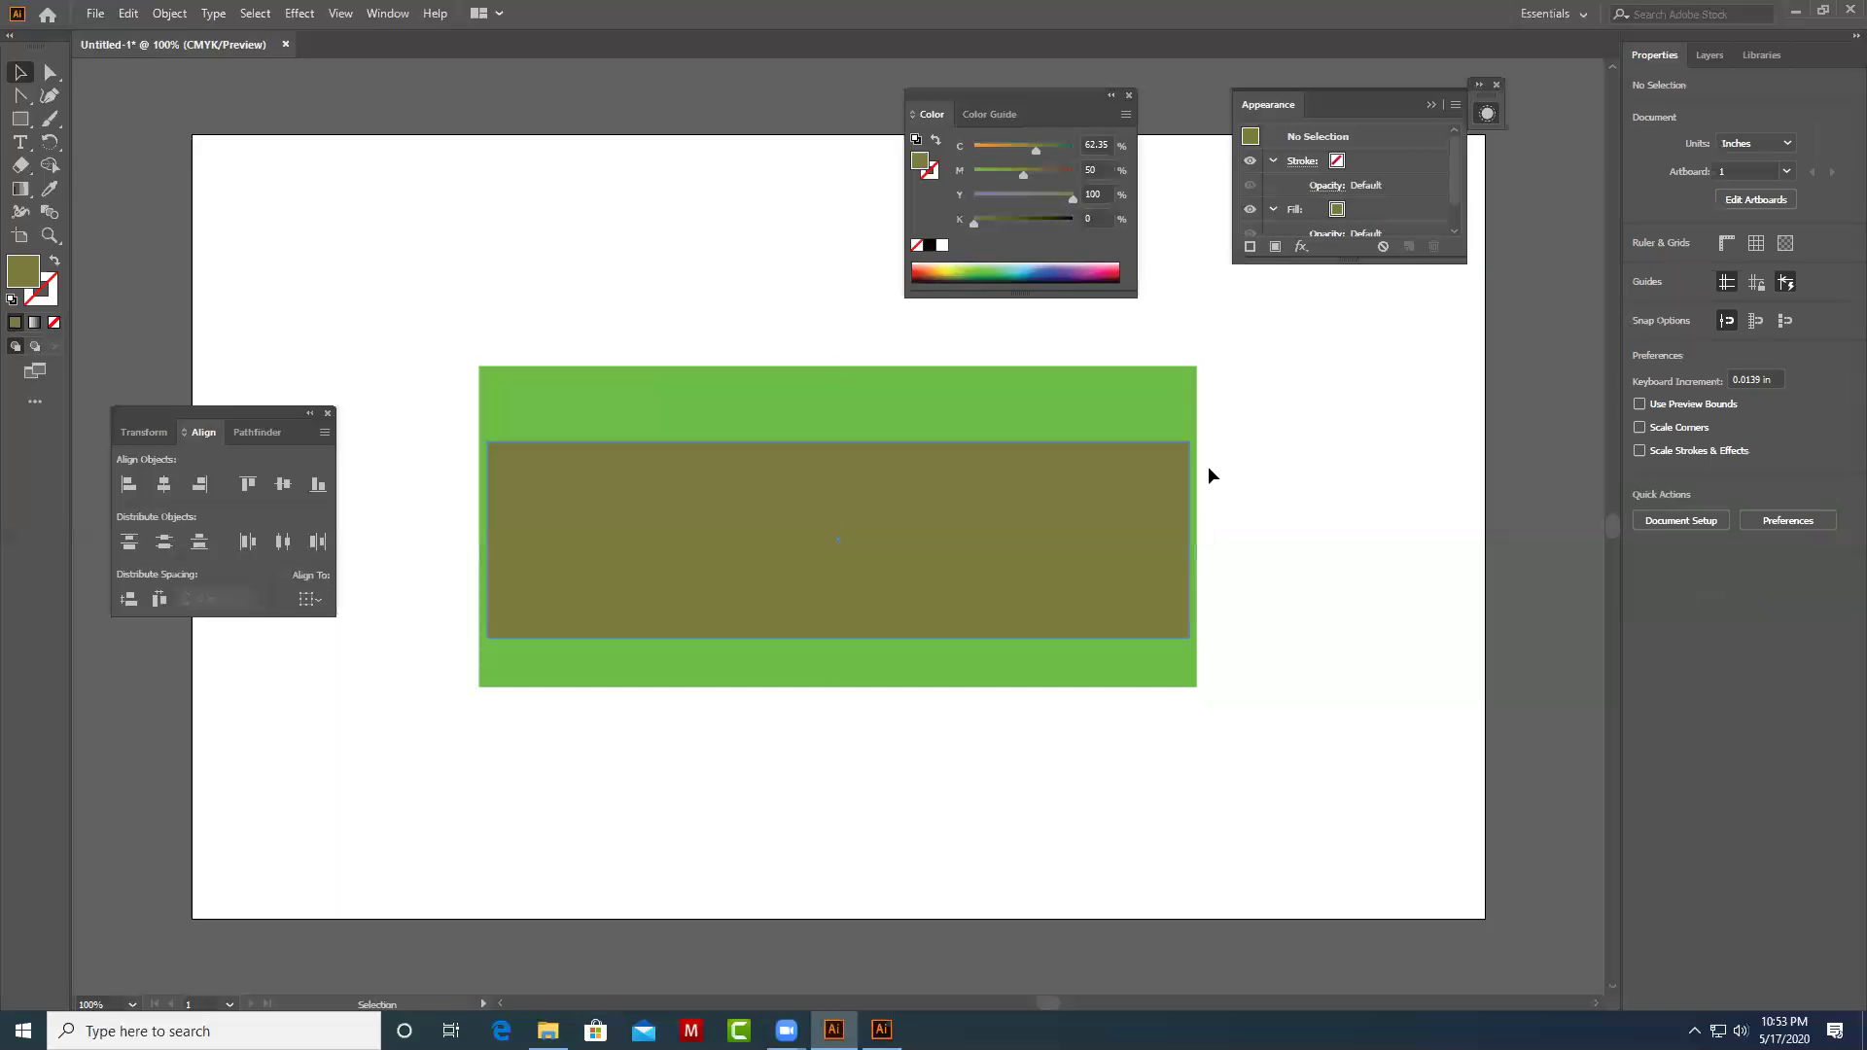